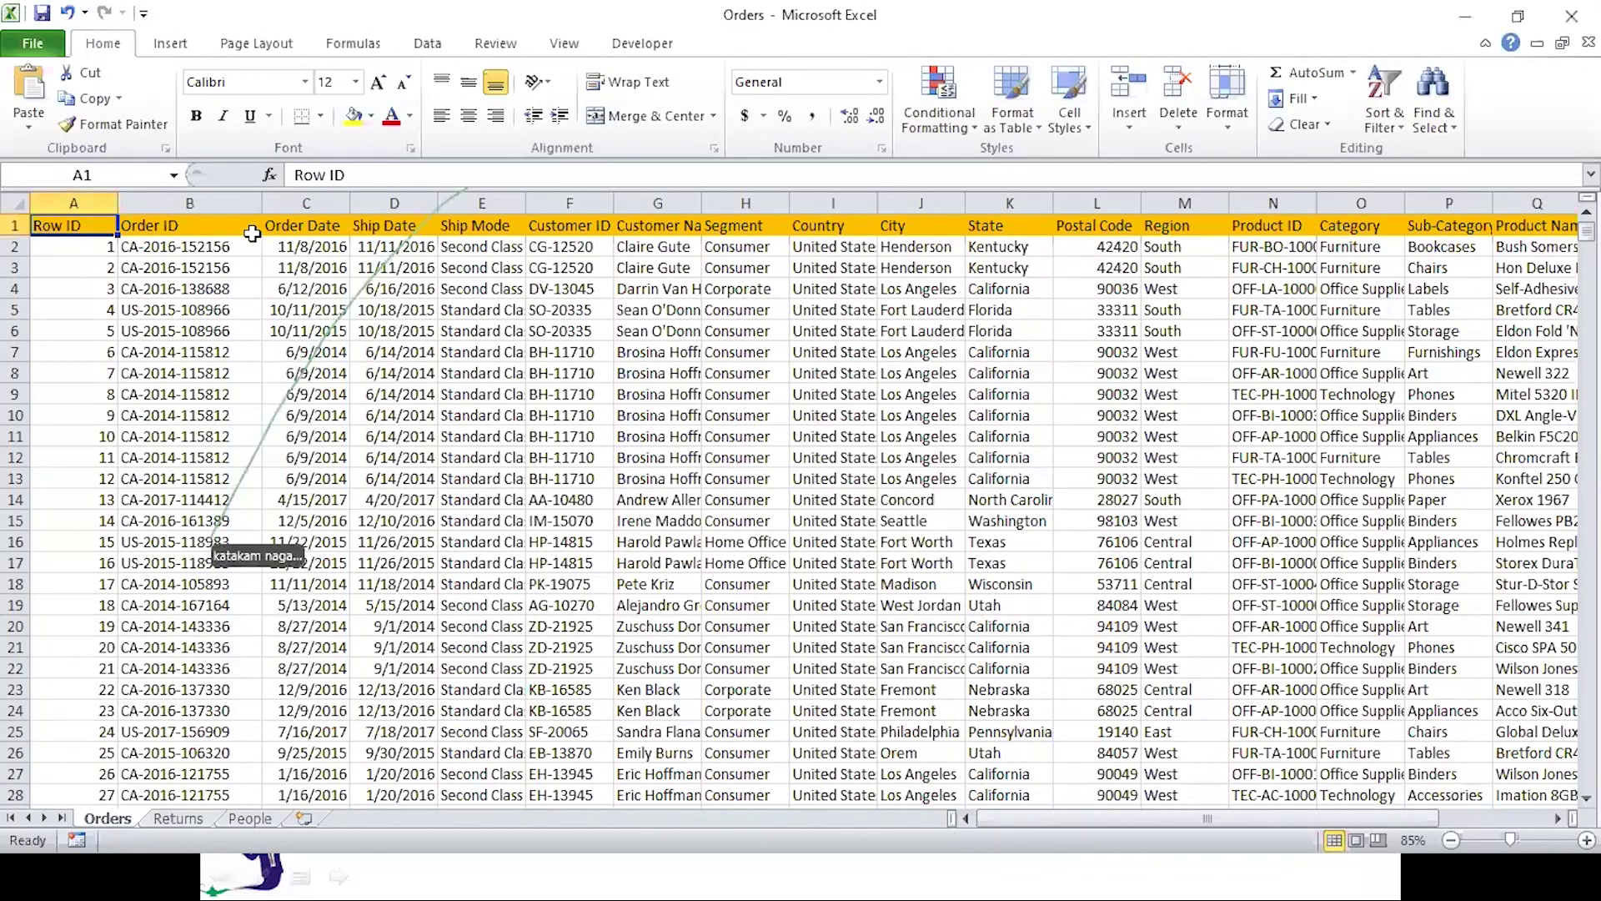
Turn on filtering for the header row of the Orders sheet.
{"action": "key", "text": "alt+d"}
{"action": "key", "text": "f"}
{"action": "key", "text": "f"}
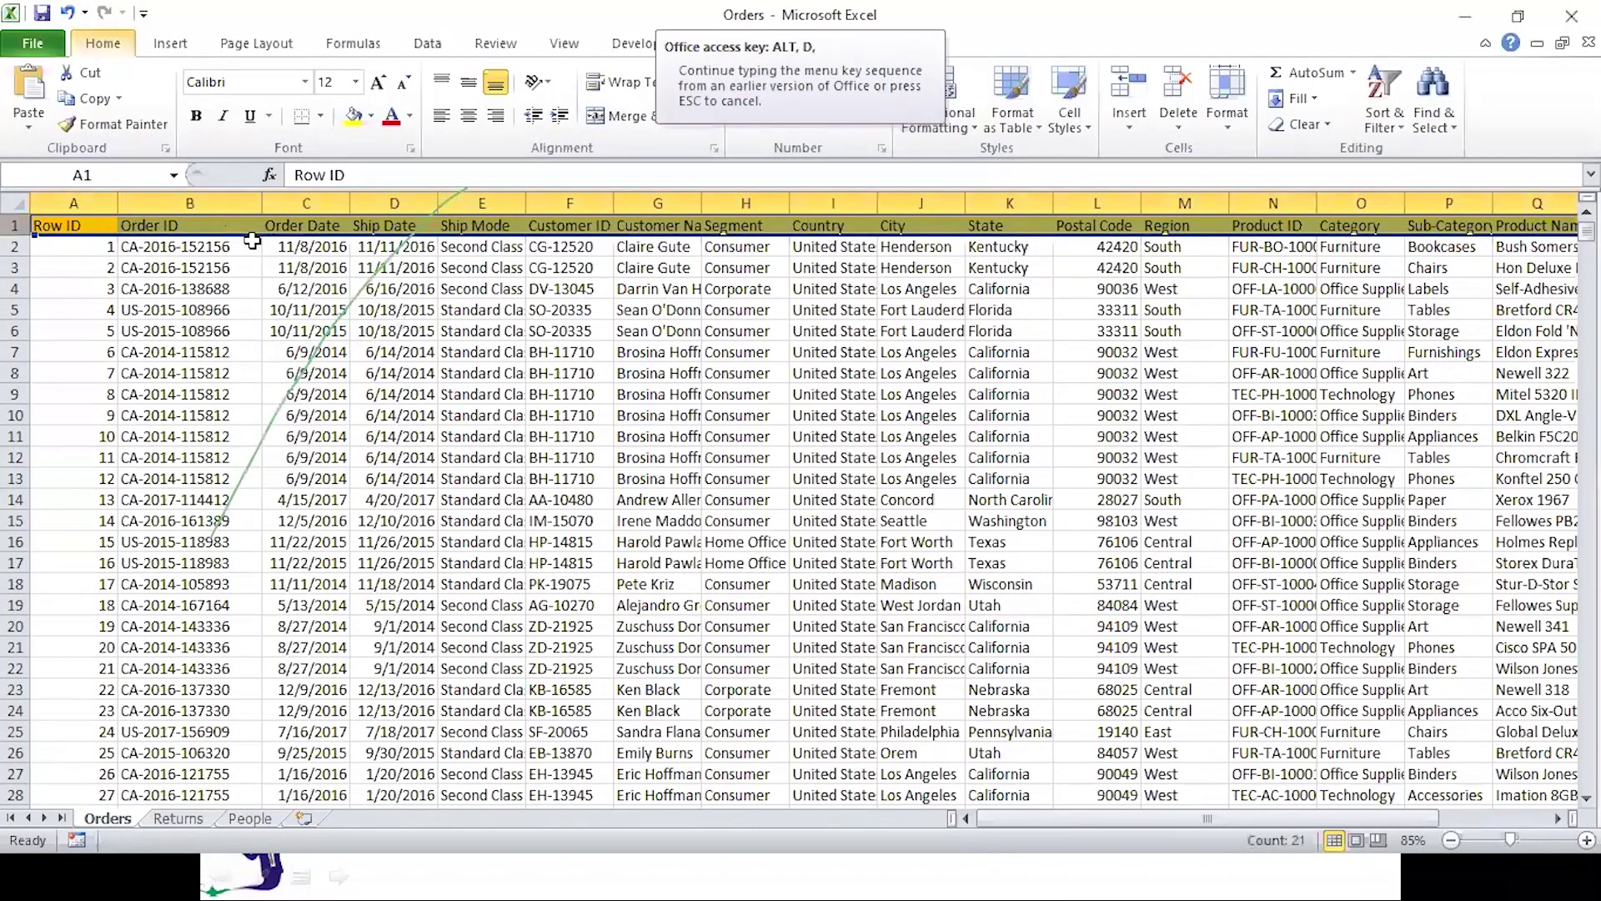
View the filter options of the Order Date column without applying any, and return to the sheet's first cell.
{"action": "key", "text": "Right"}
{"action": "key", "text": "Right"}
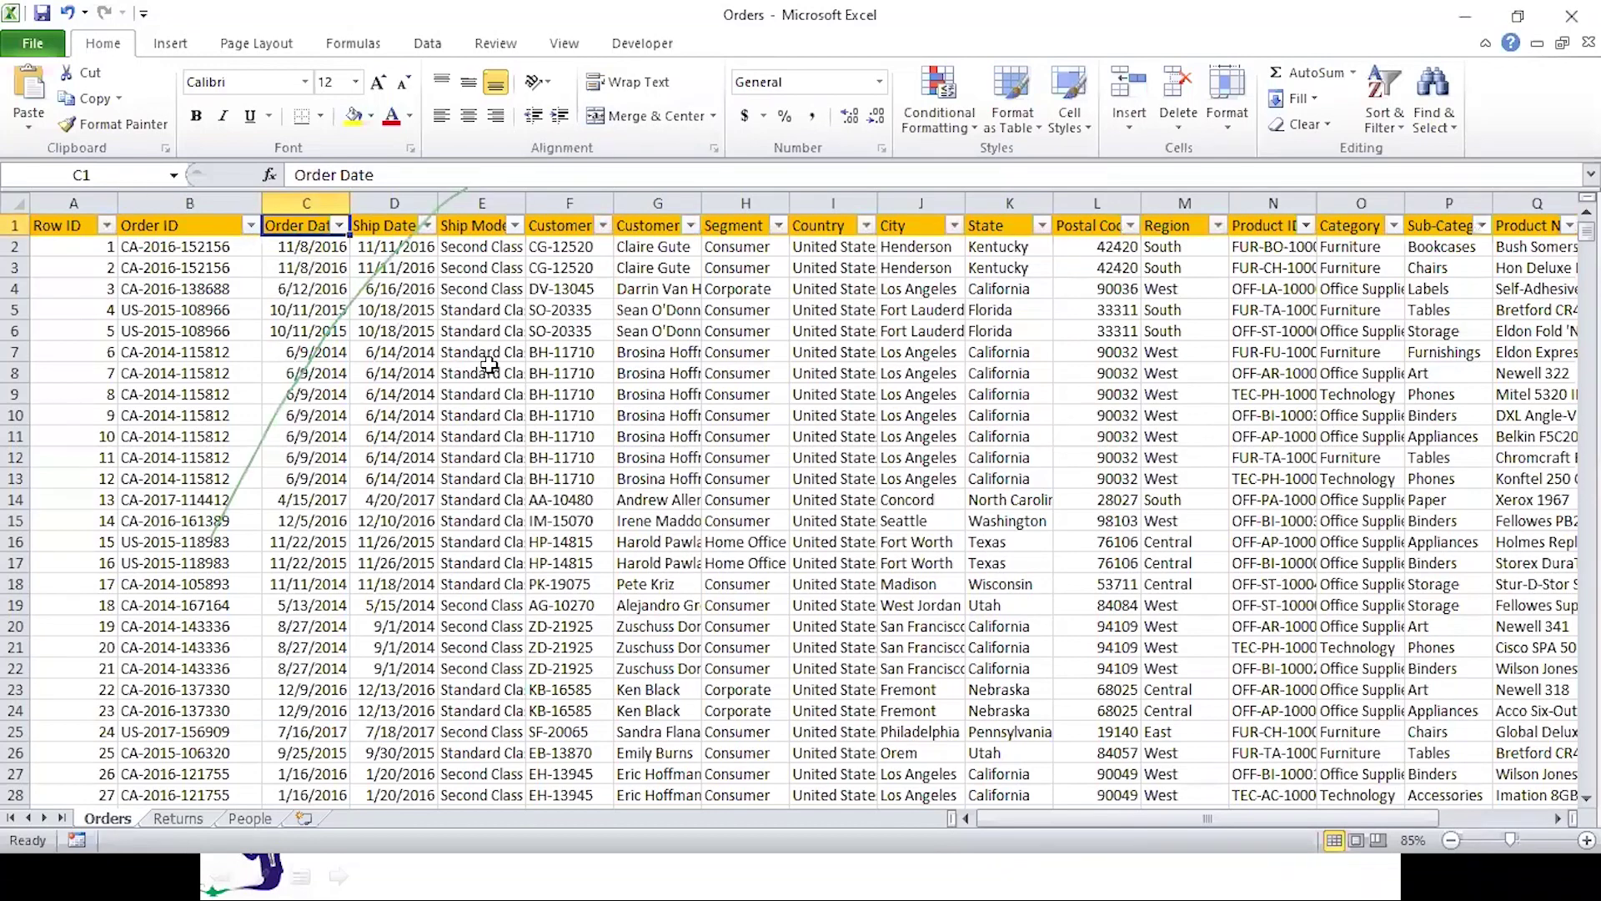
{"action": "key", "text": "alt+Down"}
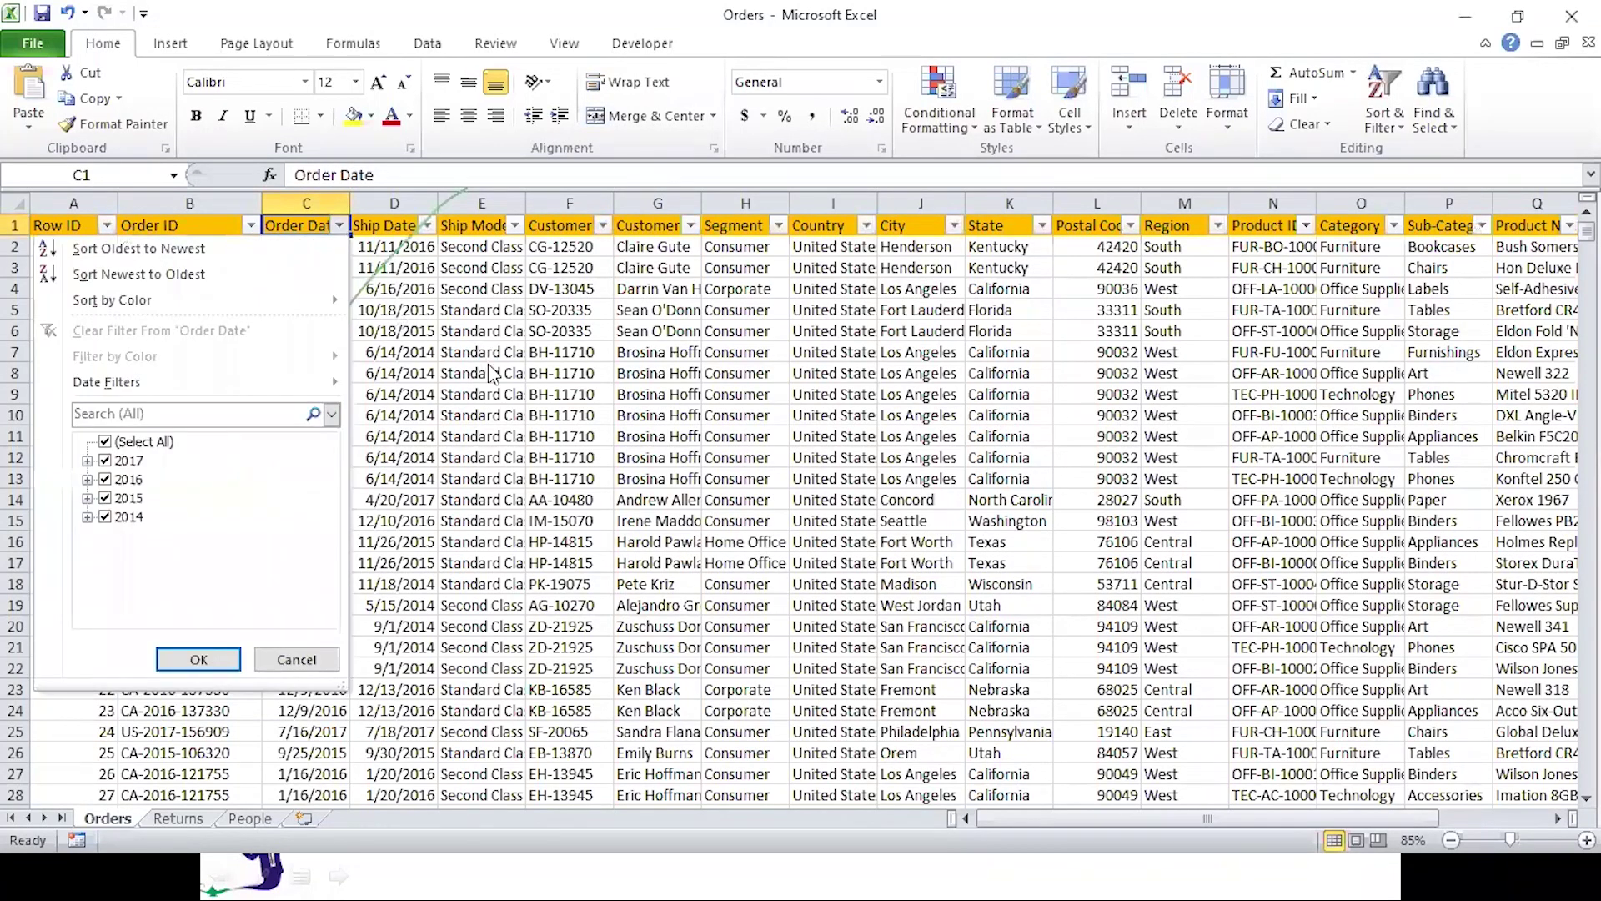
{"action": "key", "text": "Escape"}
{"action": "key", "text": "ctrl+Home"}
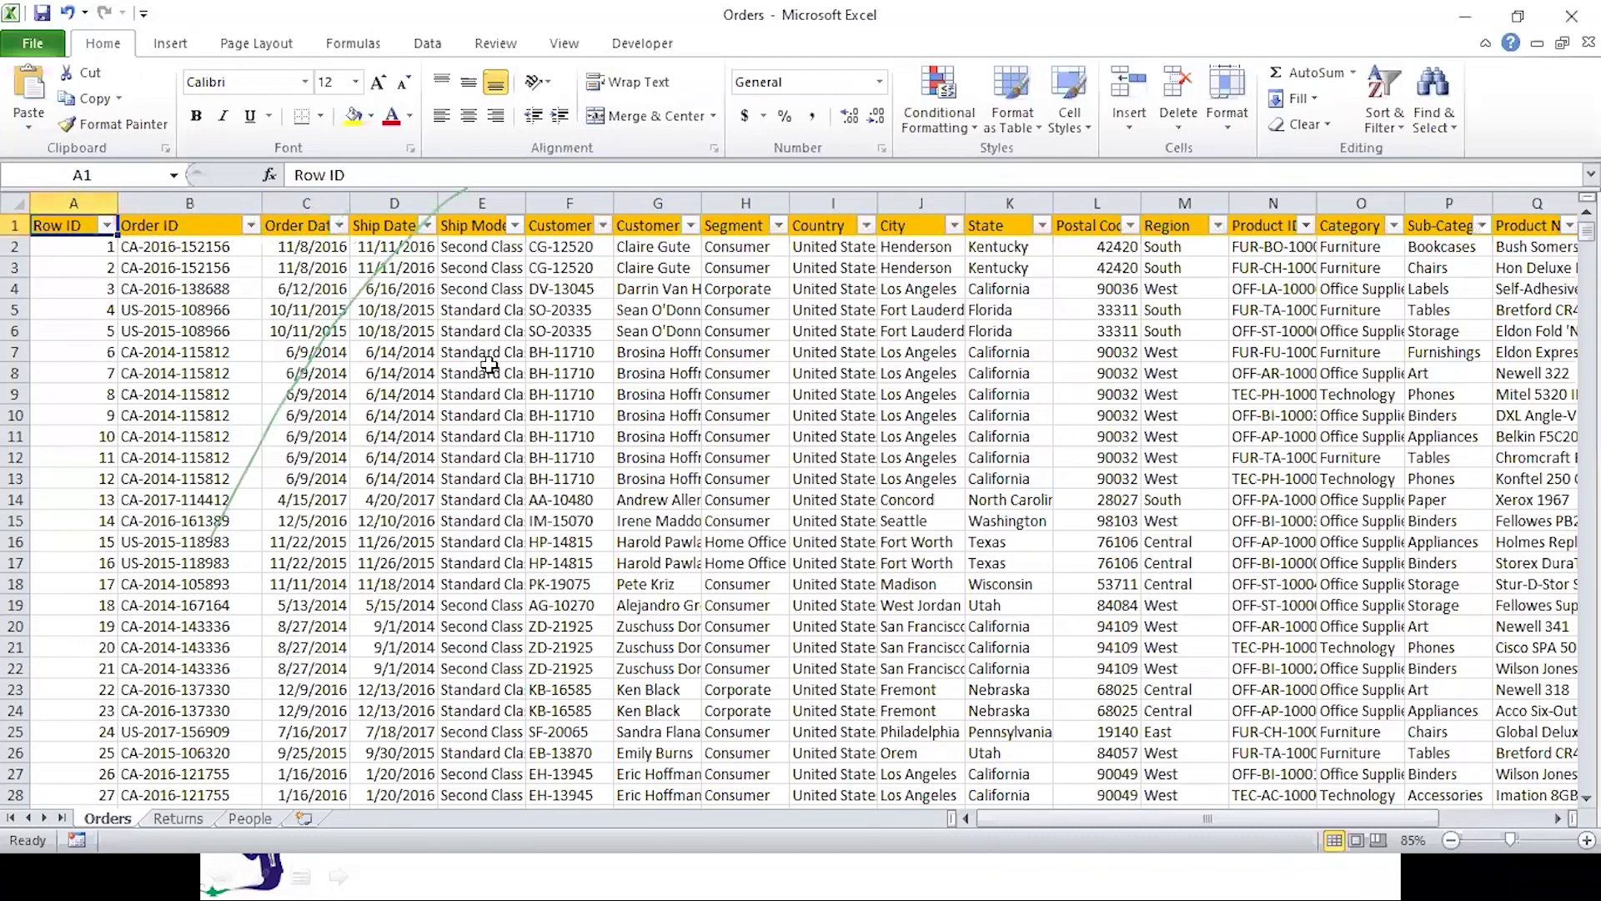
Erase the green annotation line drawn over the worksheet.
{"action": "left_click", "coordinate": [1341, 870]}
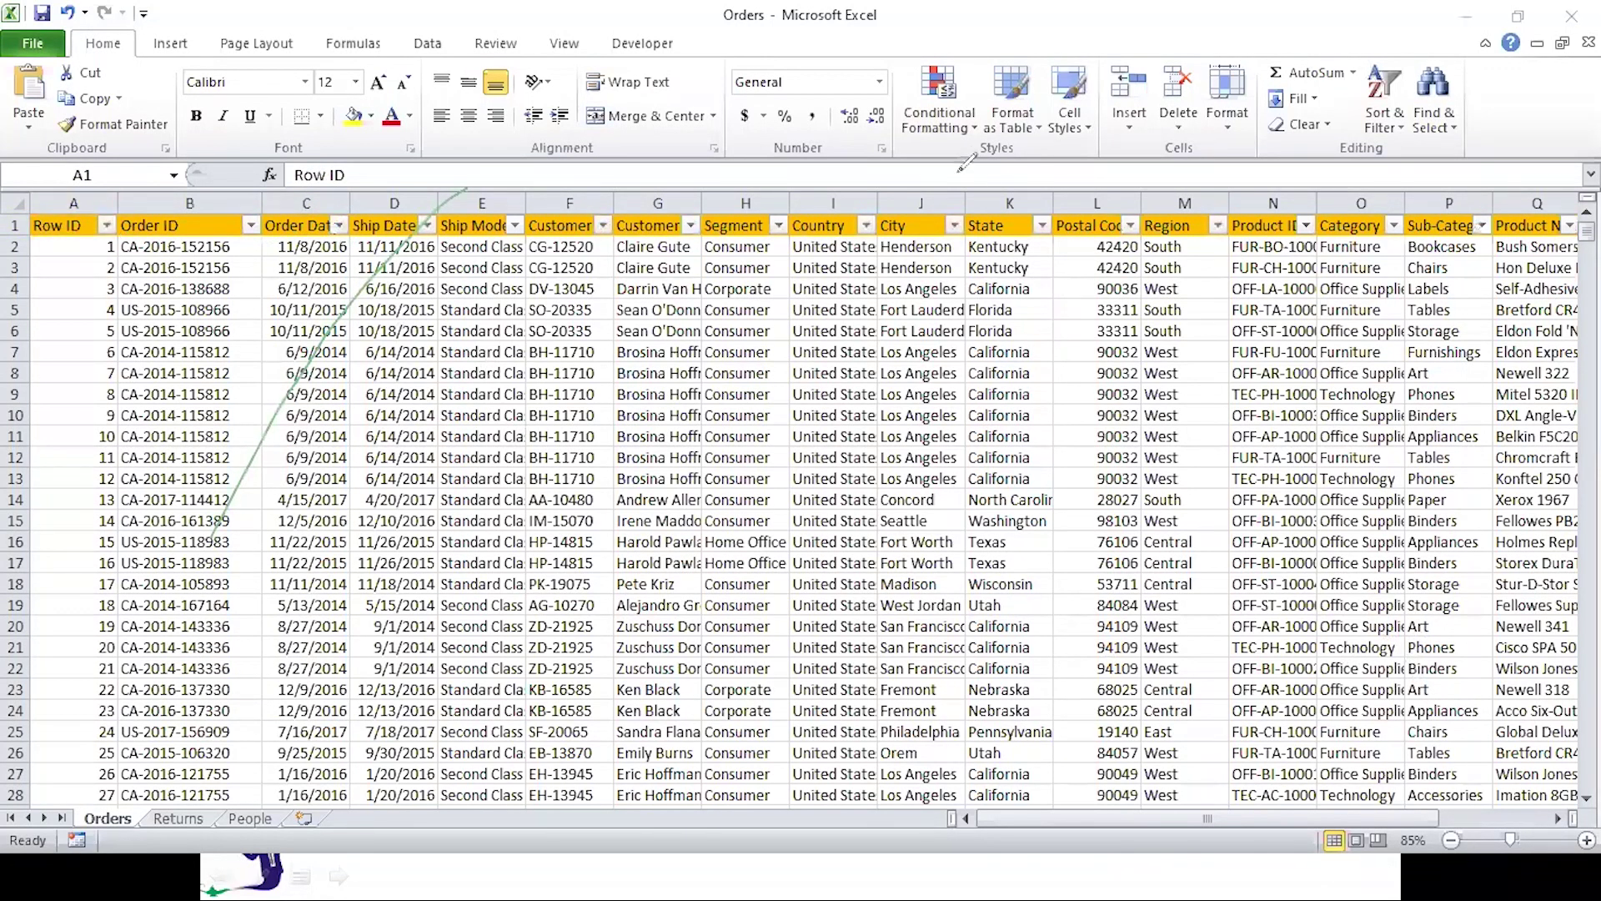
{"action": "left_click", "coordinate": [316, 352]}
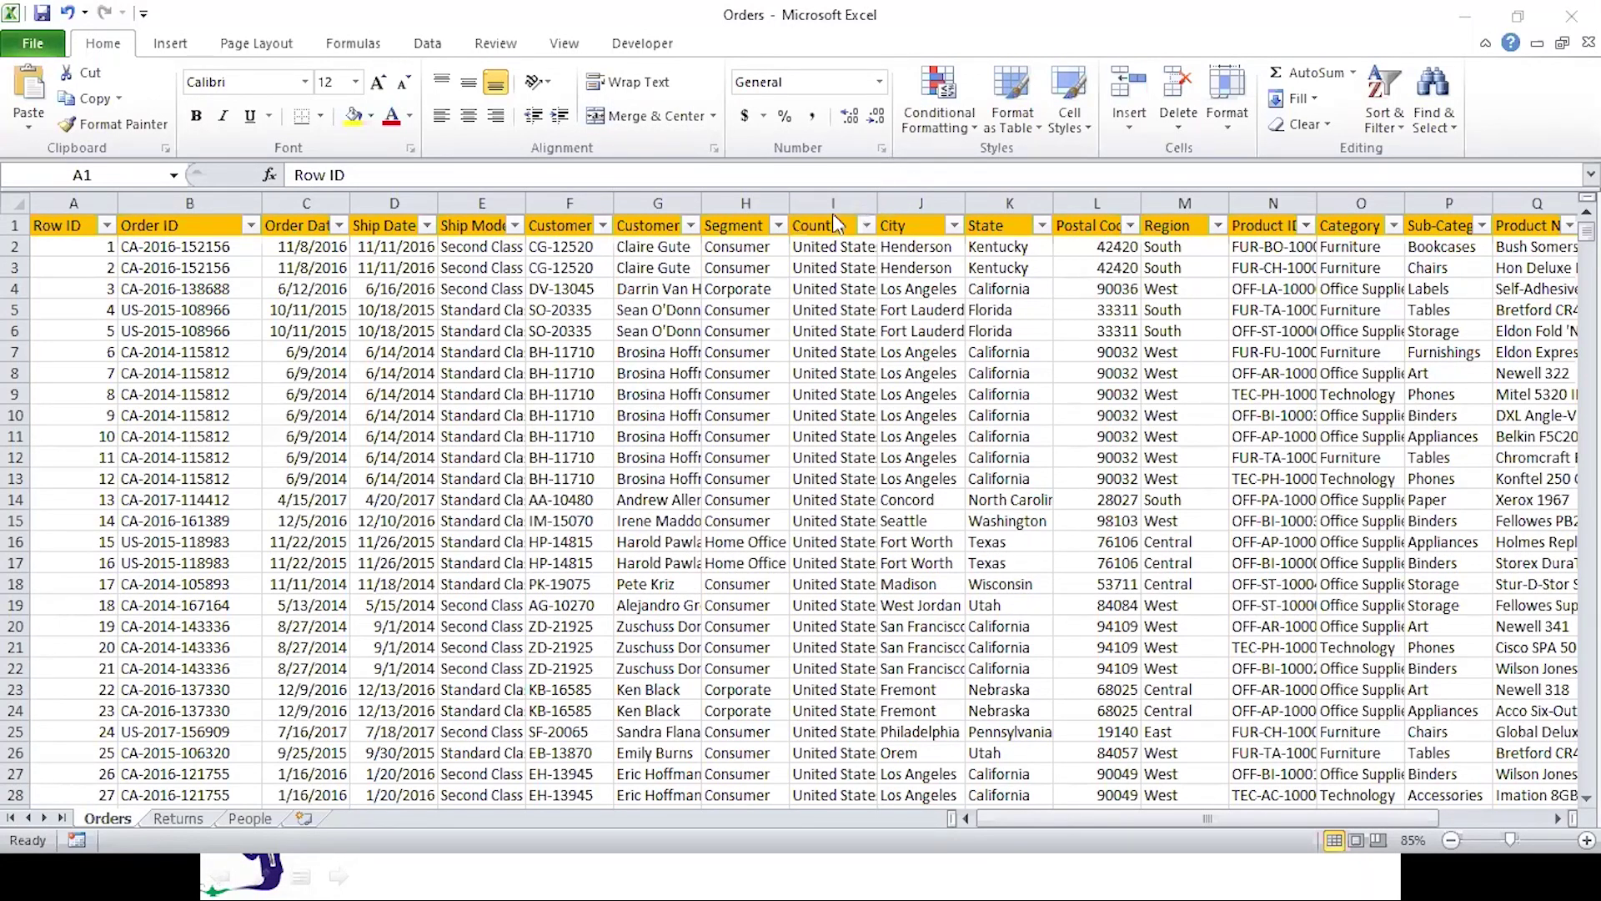
View the filter values offered for the Segment and Category columns without applying a filter.
{"action": "left_click", "coordinate": [779, 227]}
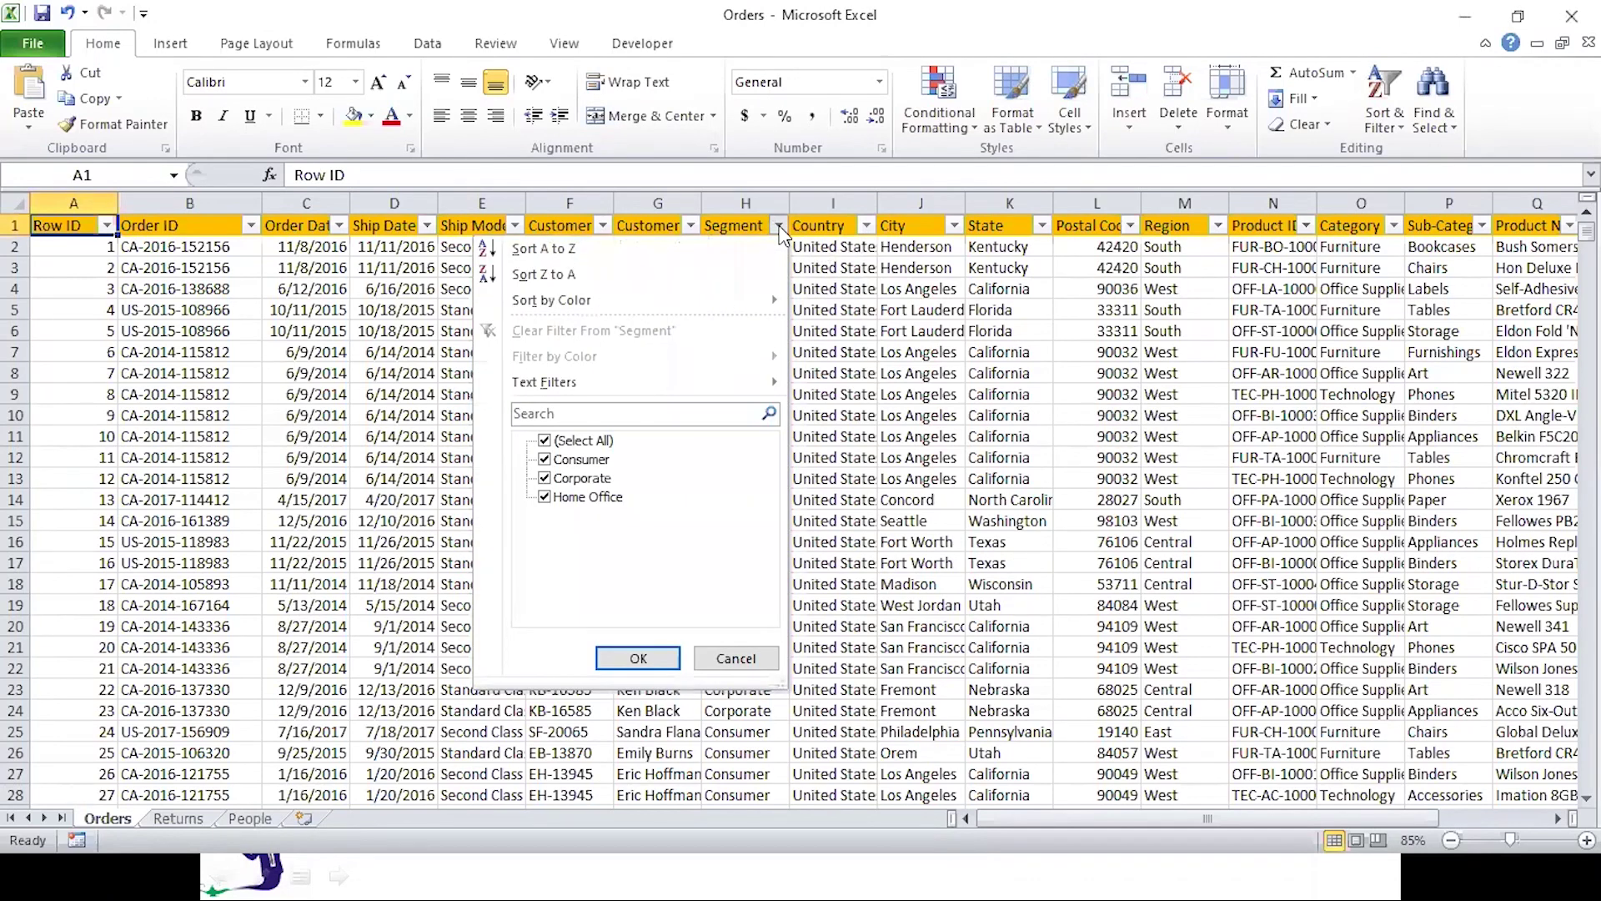
{"action": "key", "text": "Escape"}
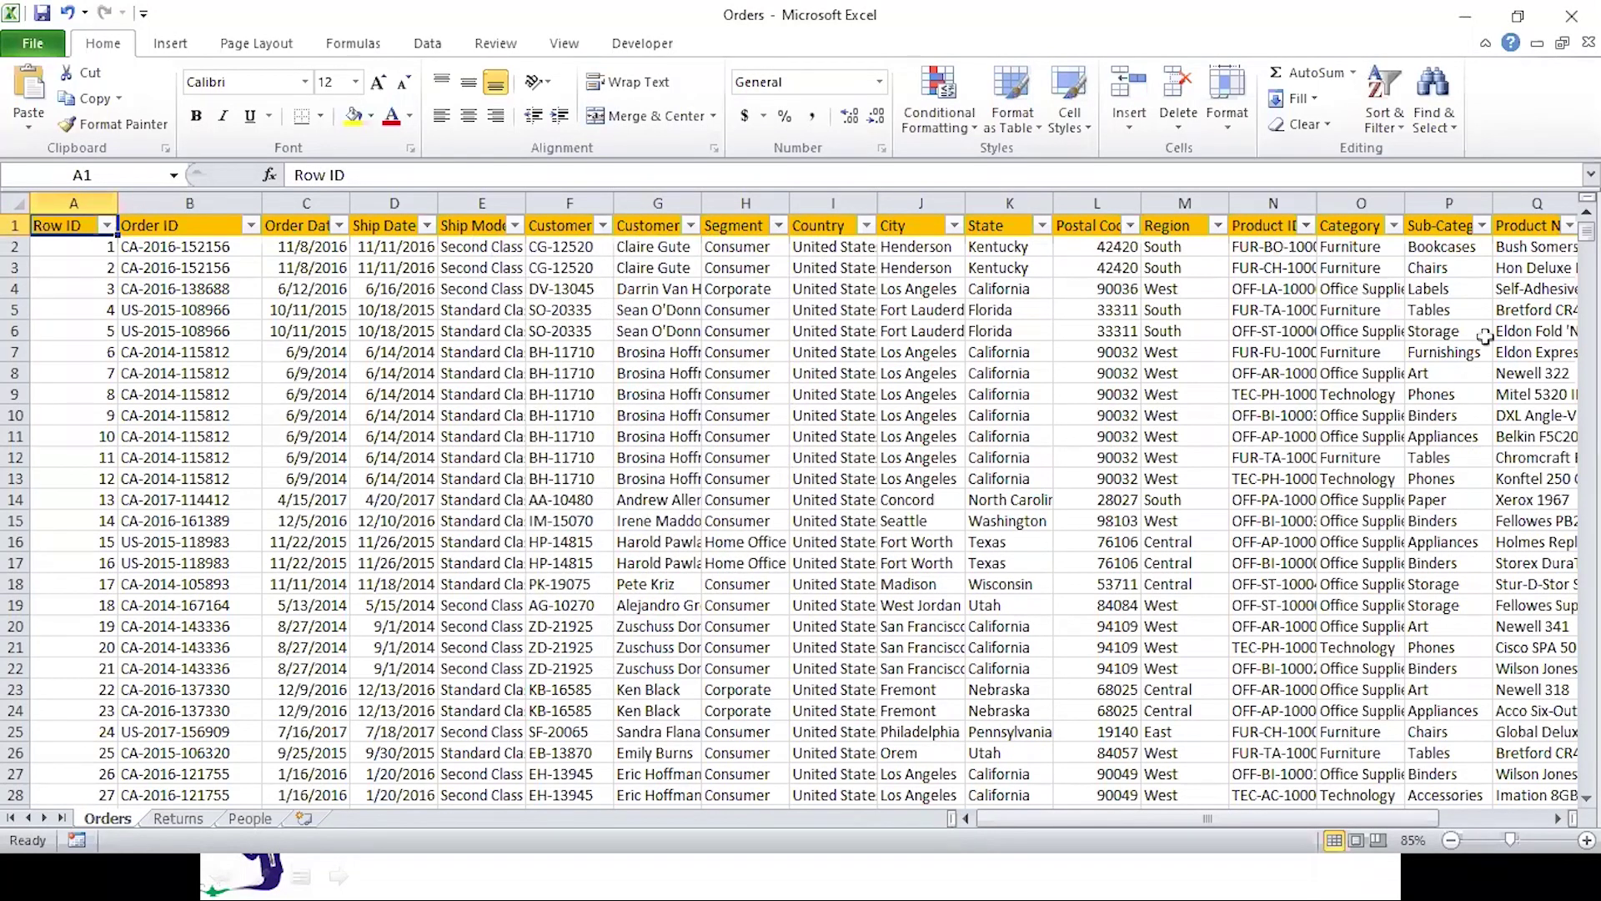
{"action": "left_click", "coordinate": [1394, 226]}
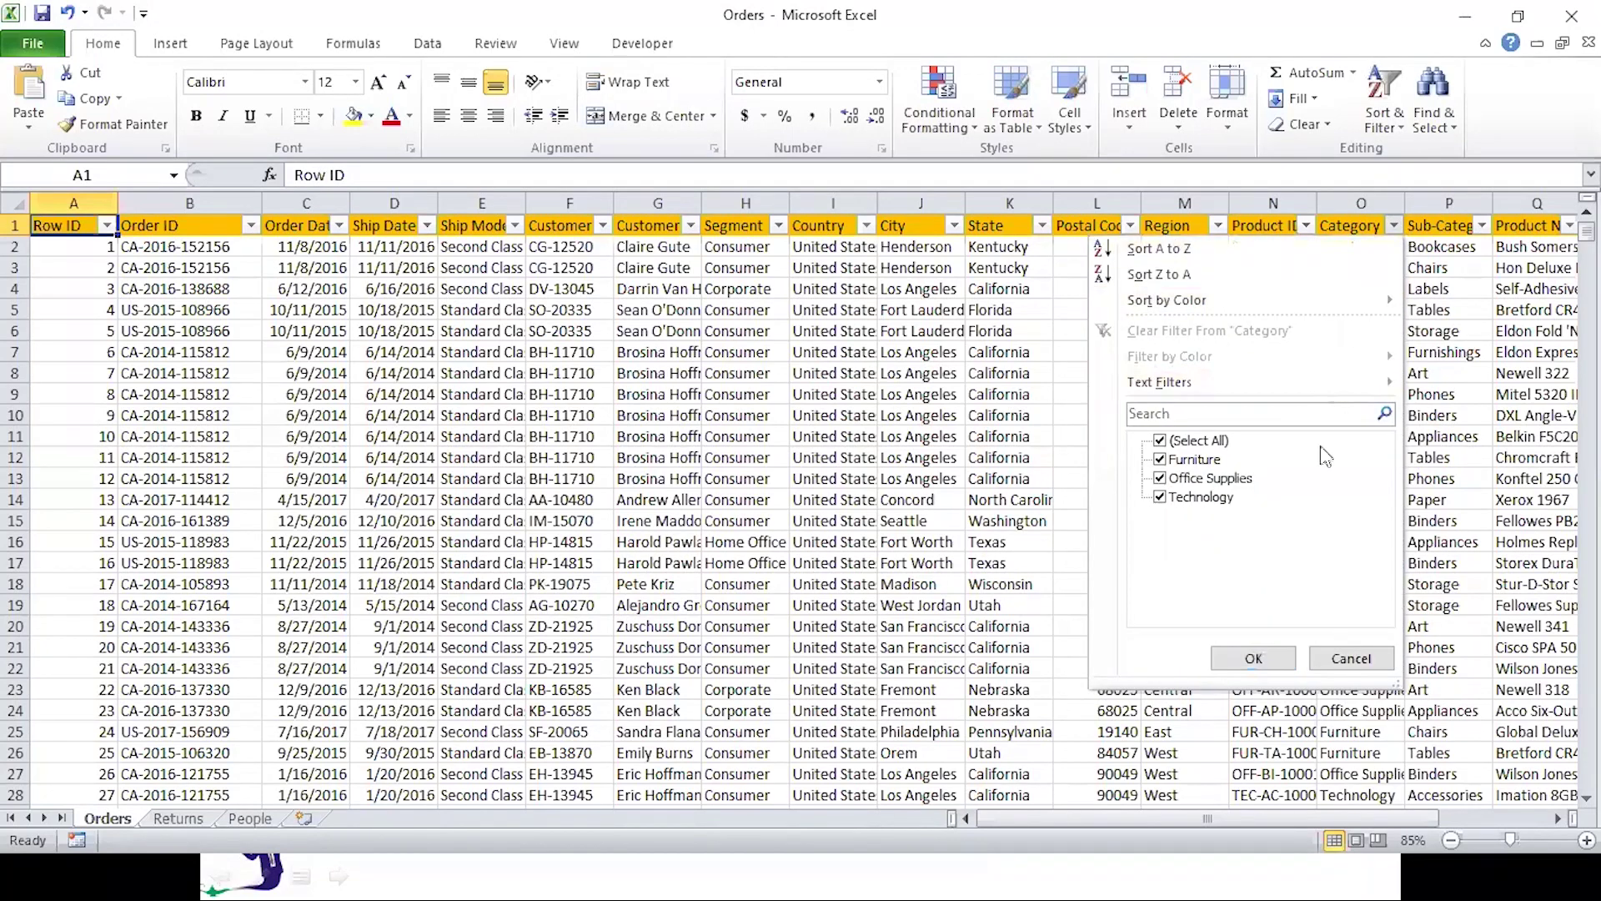
{"action": "left_click", "coordinate": [1349, 658]}
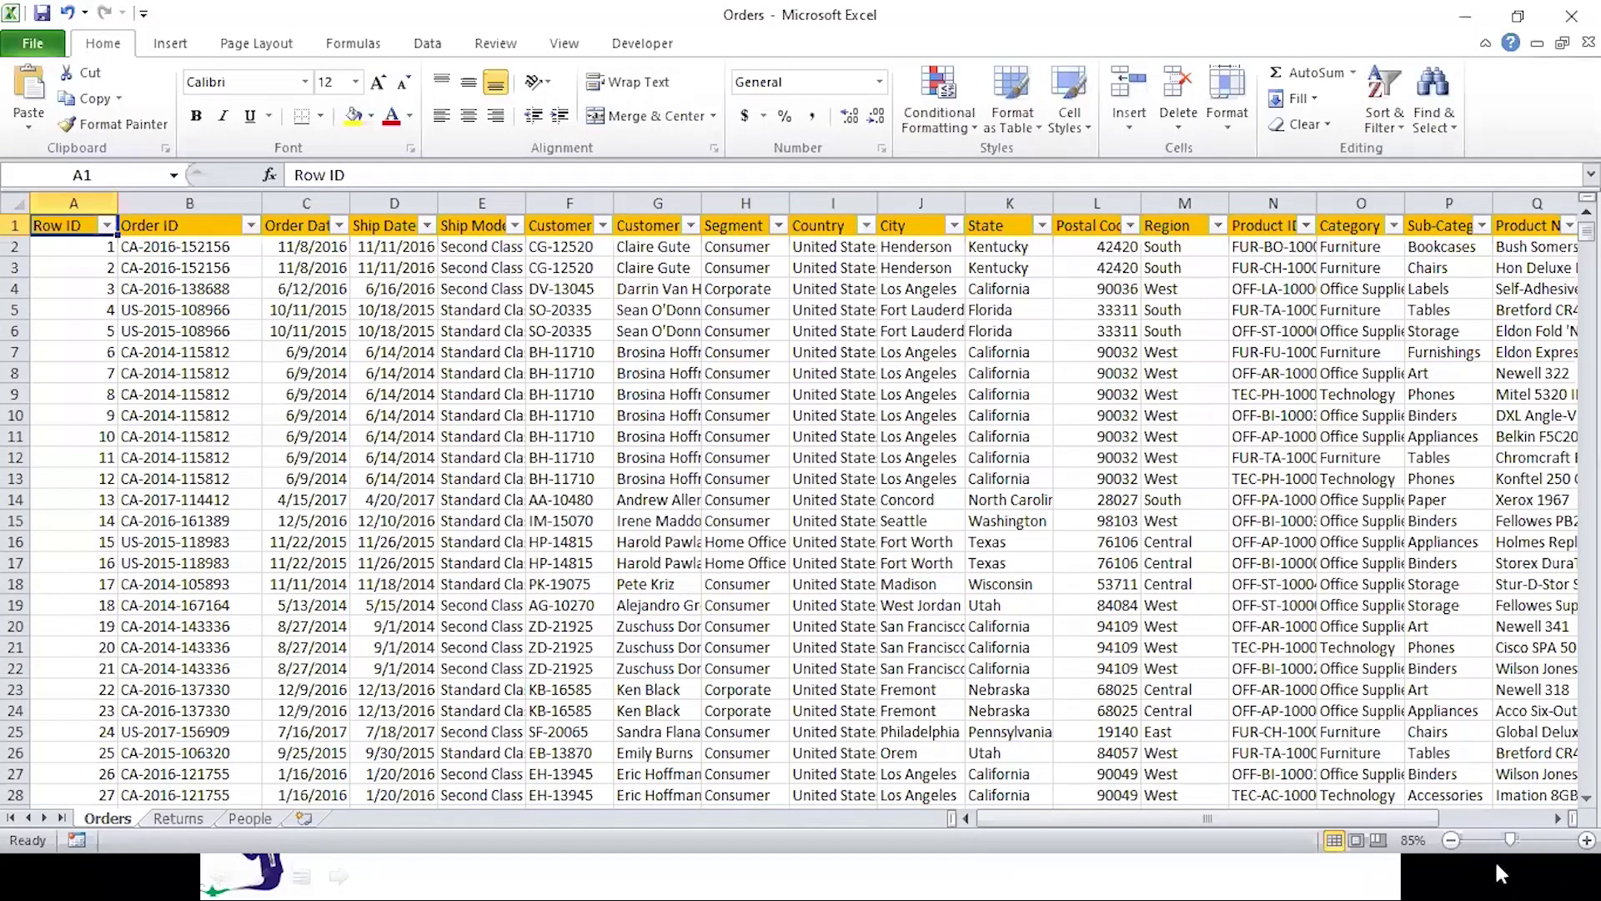
Examine the Sales, Quantity, Discount and Profit columns at the end of the Orders table, using the first data row.
{"action": "left_click_drag", "start_coordinate": [1421, 823], "coordinate": [1110, 281]}
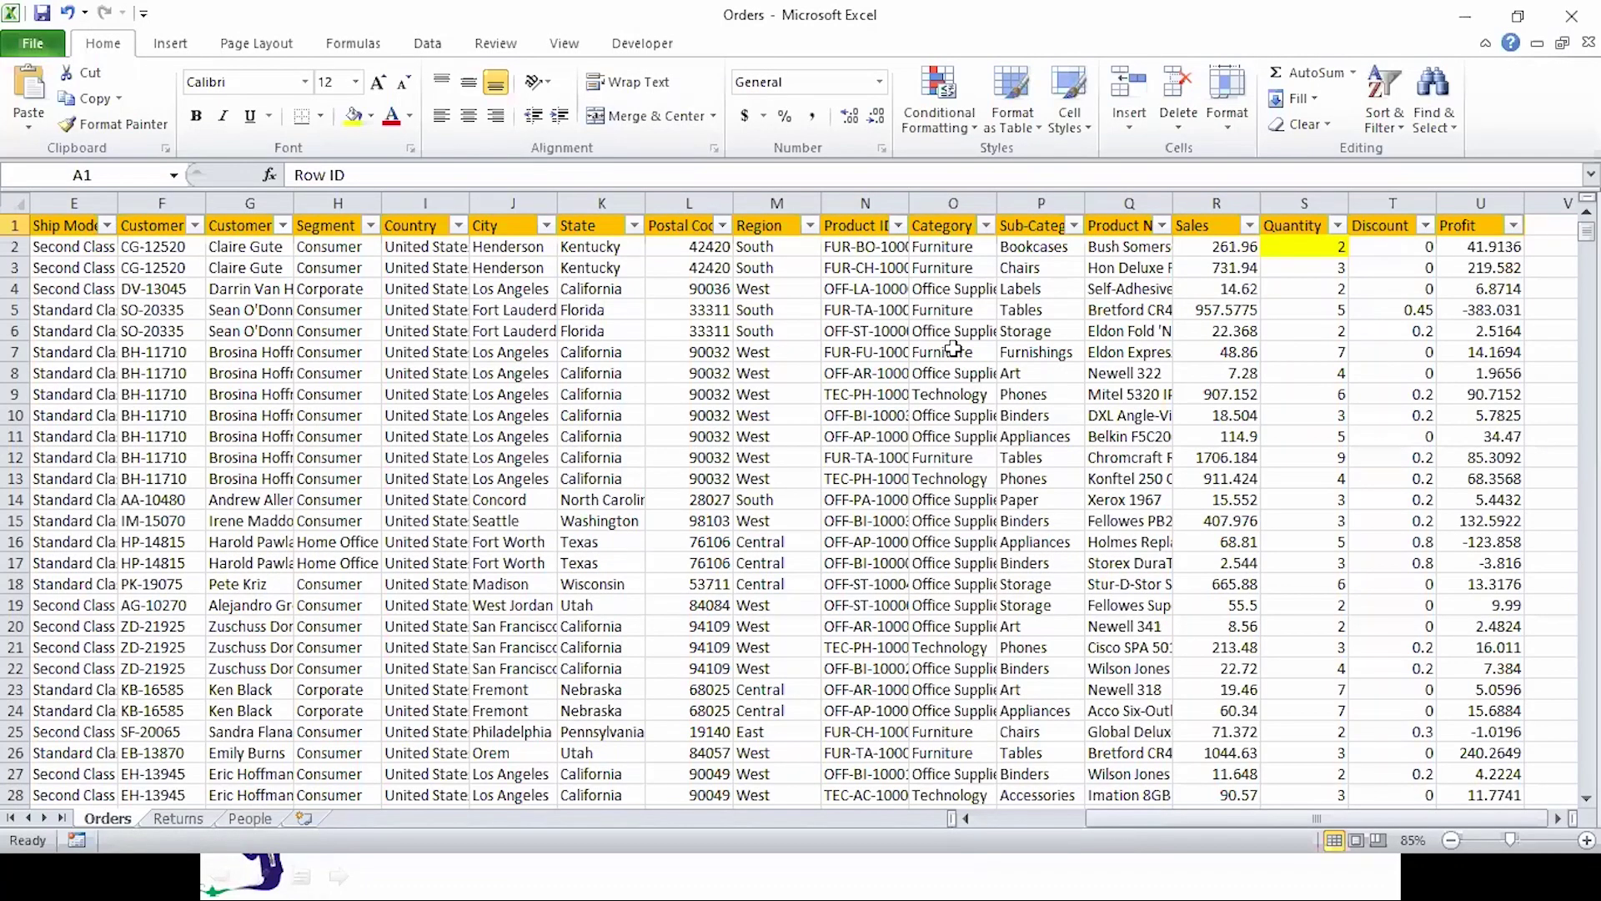
{"action": "key", "text": "Right"}
{"action": "key", "text": "Right"}
{"action": "key", "text": "Right"}
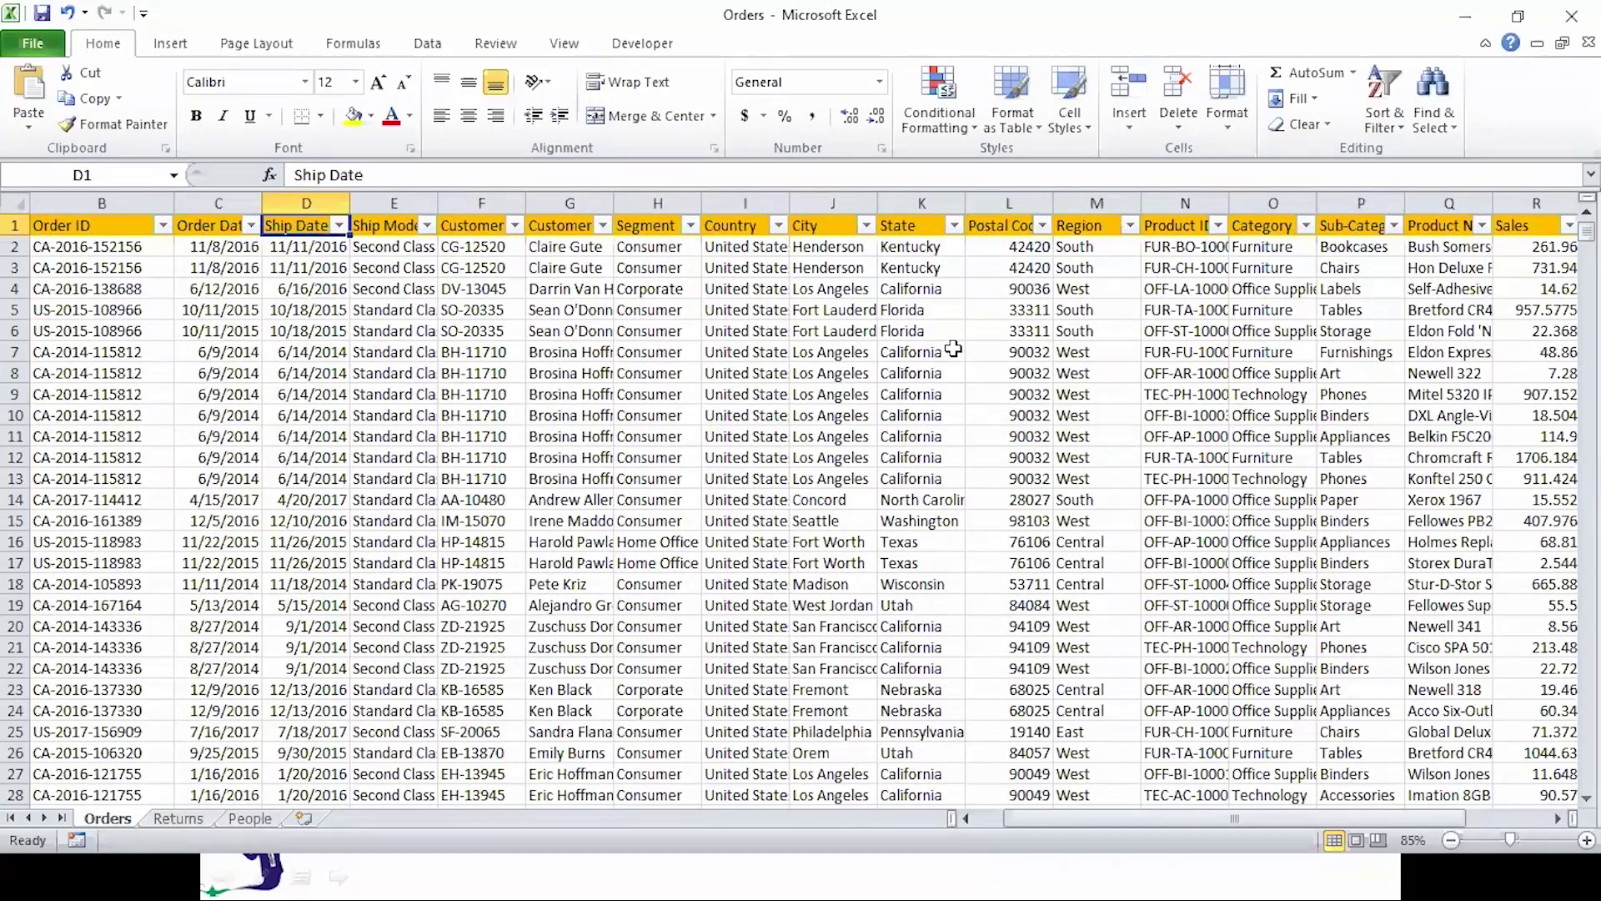
{"action": "key", "text": "Down"}
{"action": "key", "text": "ctrl+Right"}
{"action": "key", "text": "Left"}
{"action": "key", "text": "Left"}
{"action": "key", "text": "Left"}
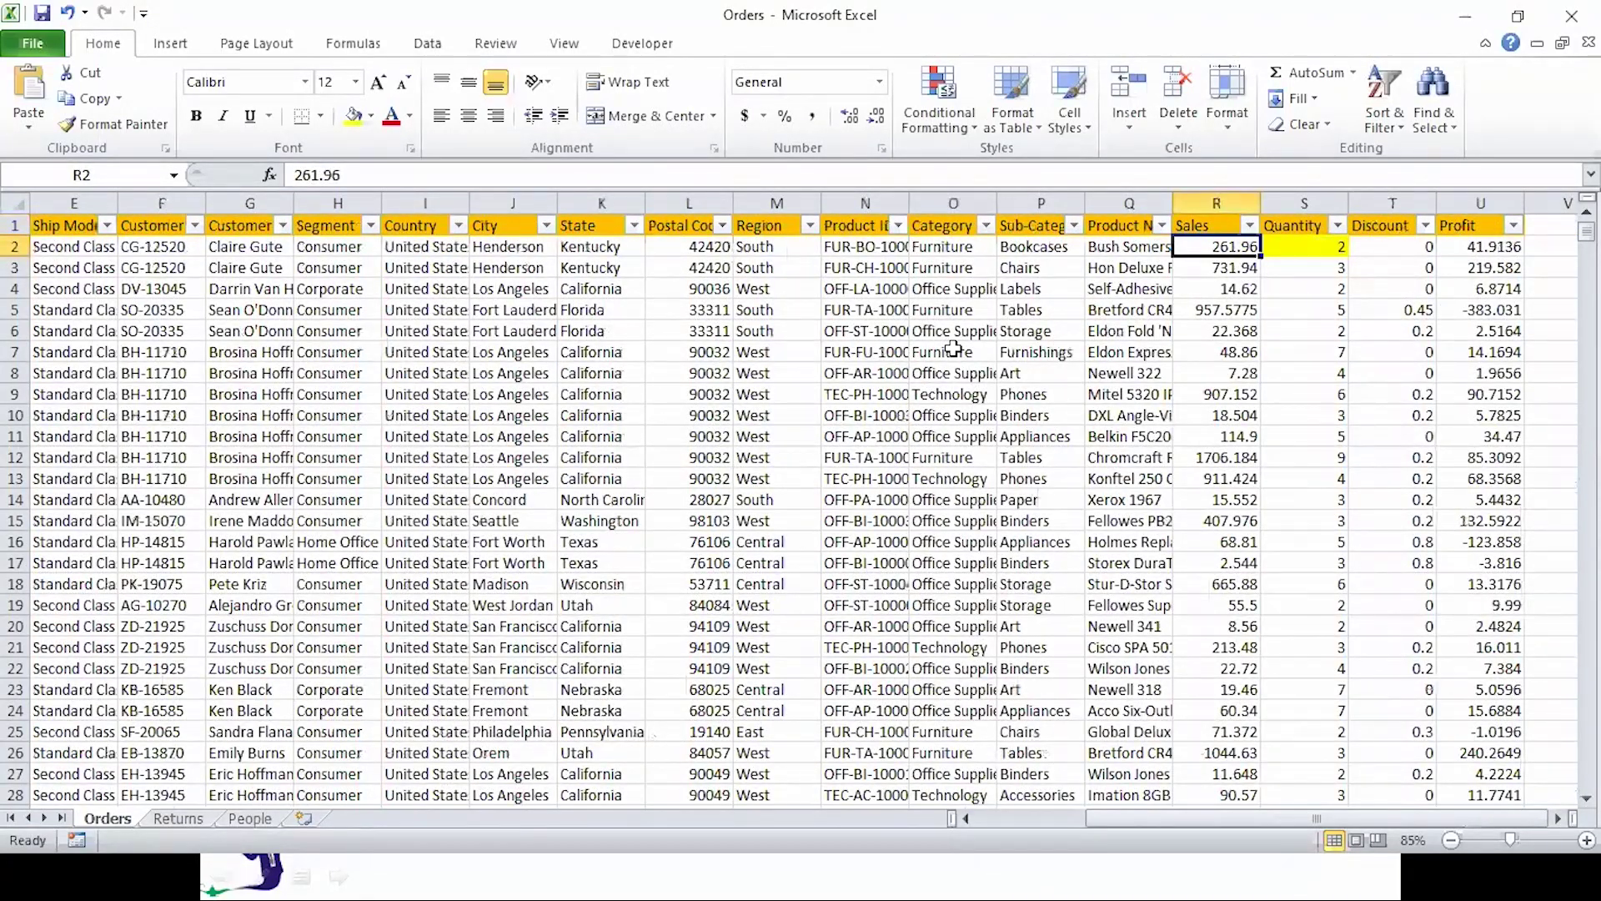
{"action": "key", "text": "Right"}
{"action": "key", "text": "Right"}
{"action": "key", "text": "Right"}
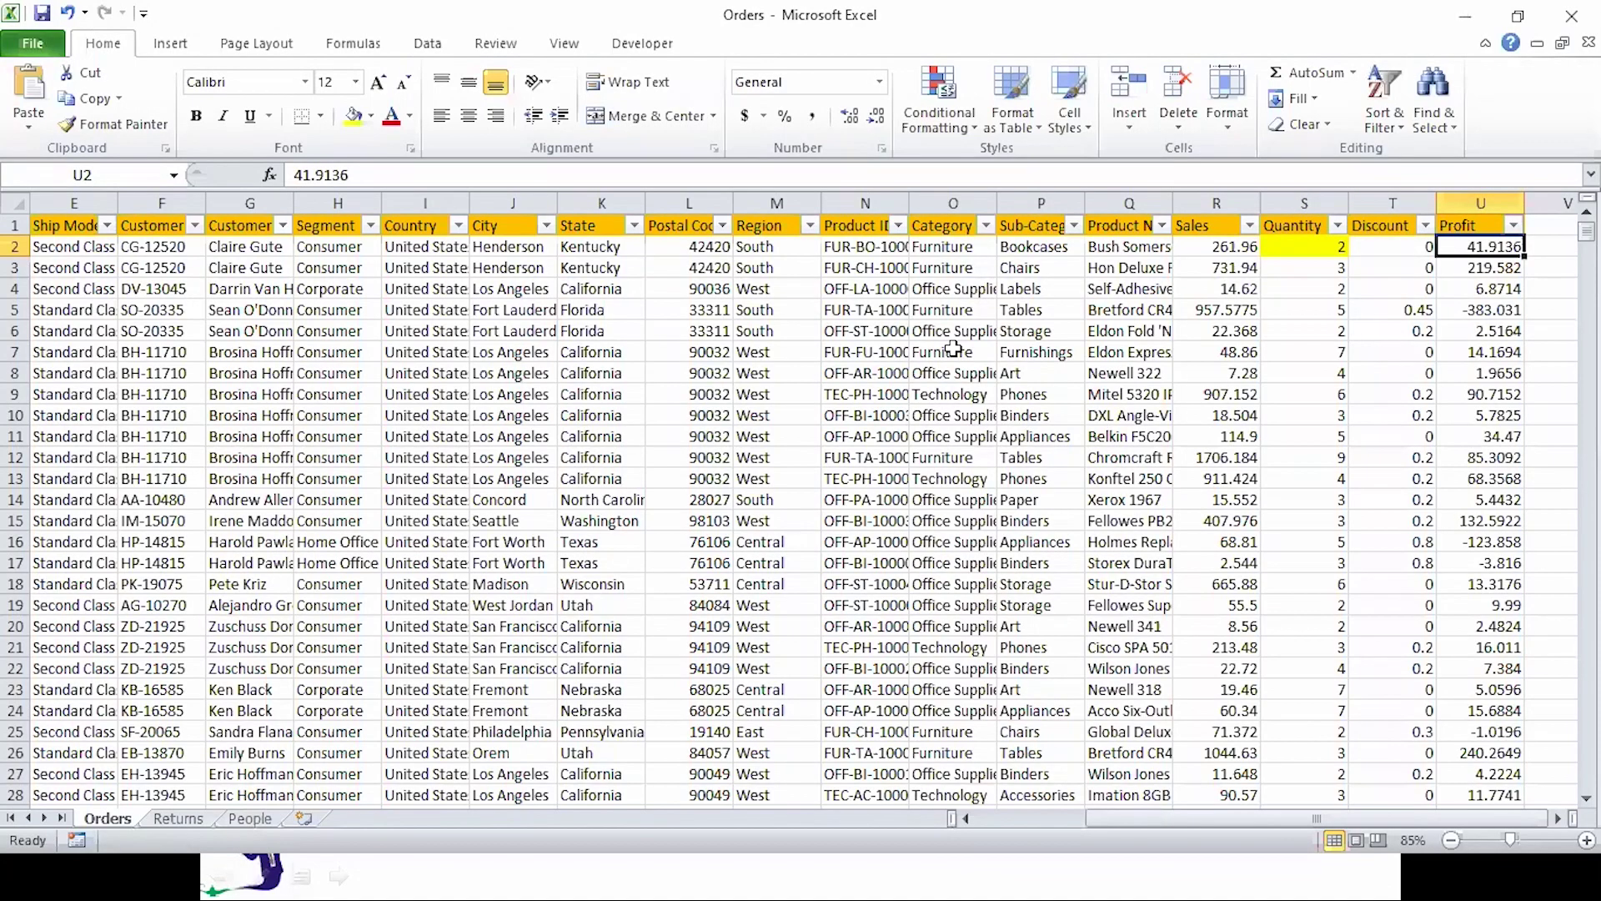
Check the last record in the Row ID column and return to the sheet's first cell.
{"action": "key", "text": "ctrl+Up"}
{"action": "key", "text": "ctrl+Left"}
{"action": "key", "text": "ctrl+Down"}
{"action": "scroll", "coordinate": [953, 349], "scroll_direction": "down", "scroll_amount": 9}
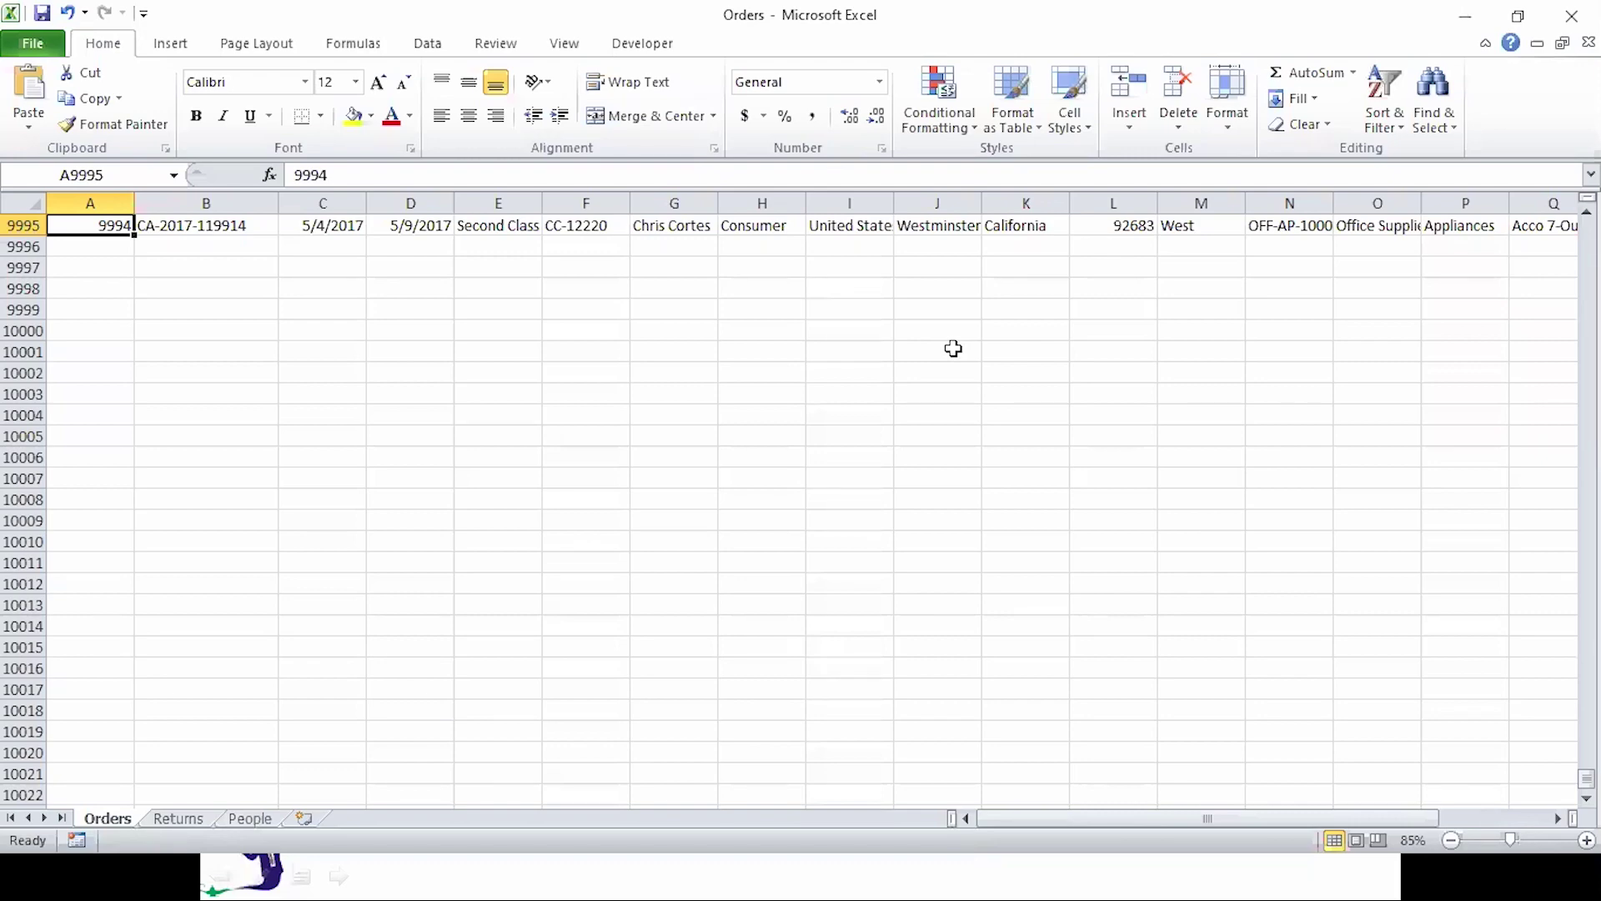
{"action": "key", "text": "ctrl+Home"}
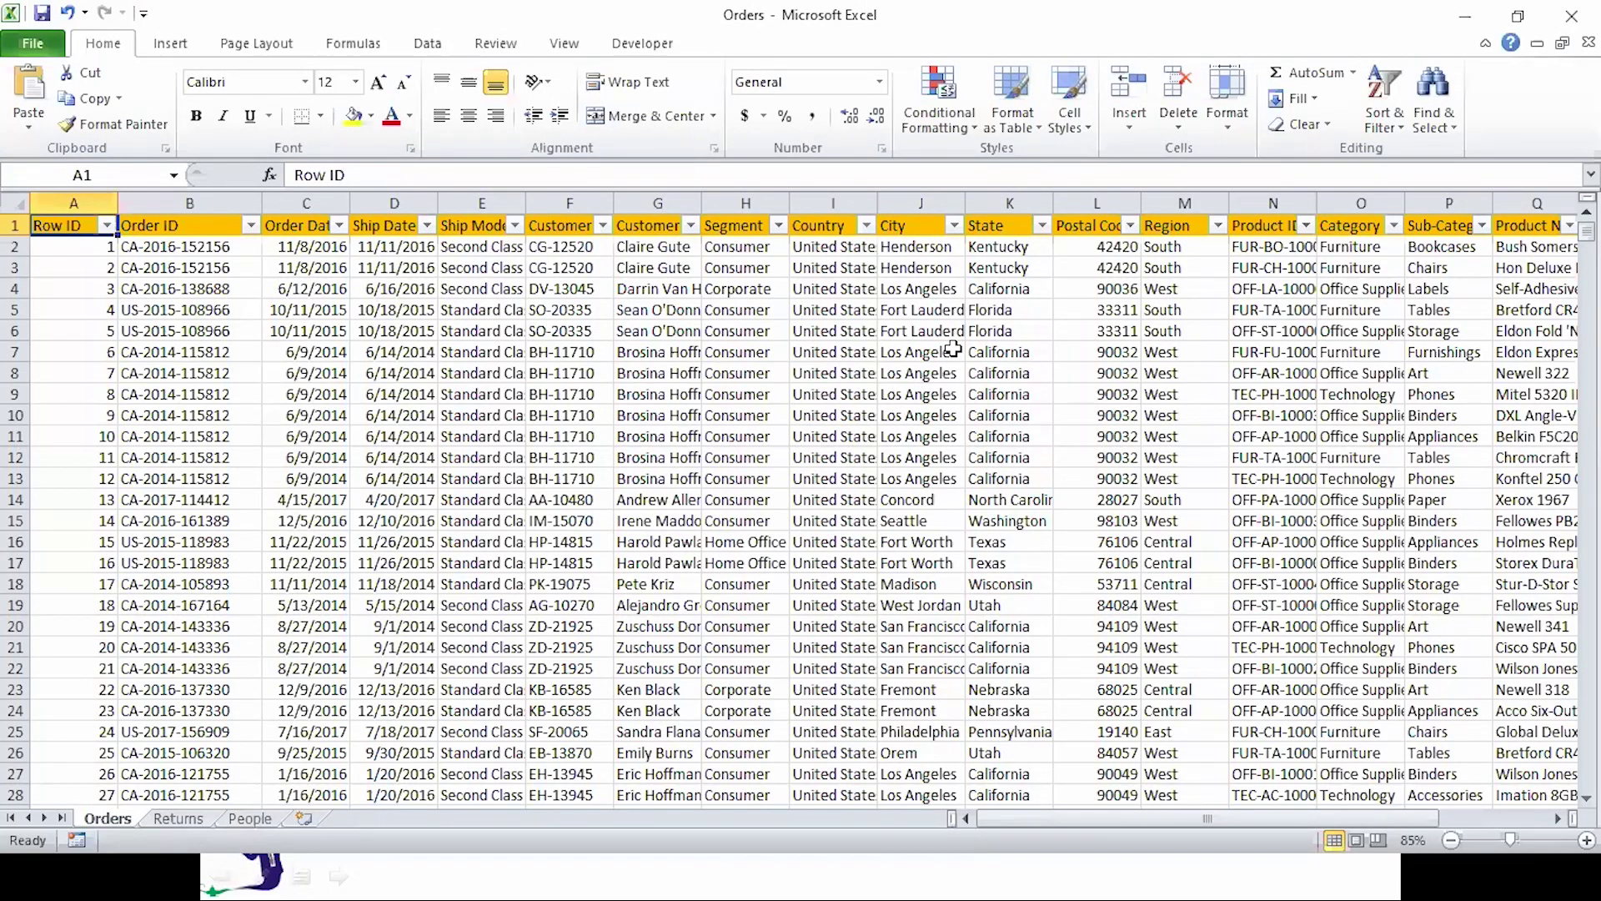
Switch to the Demo2 workbook in Tableau Public, remove the floating "By Batch2" text from Story 1 and resume presentation mode.
{"action": "key", "text": "alt+Tab"}
{"action": "key", "text": "alt+Tab"}
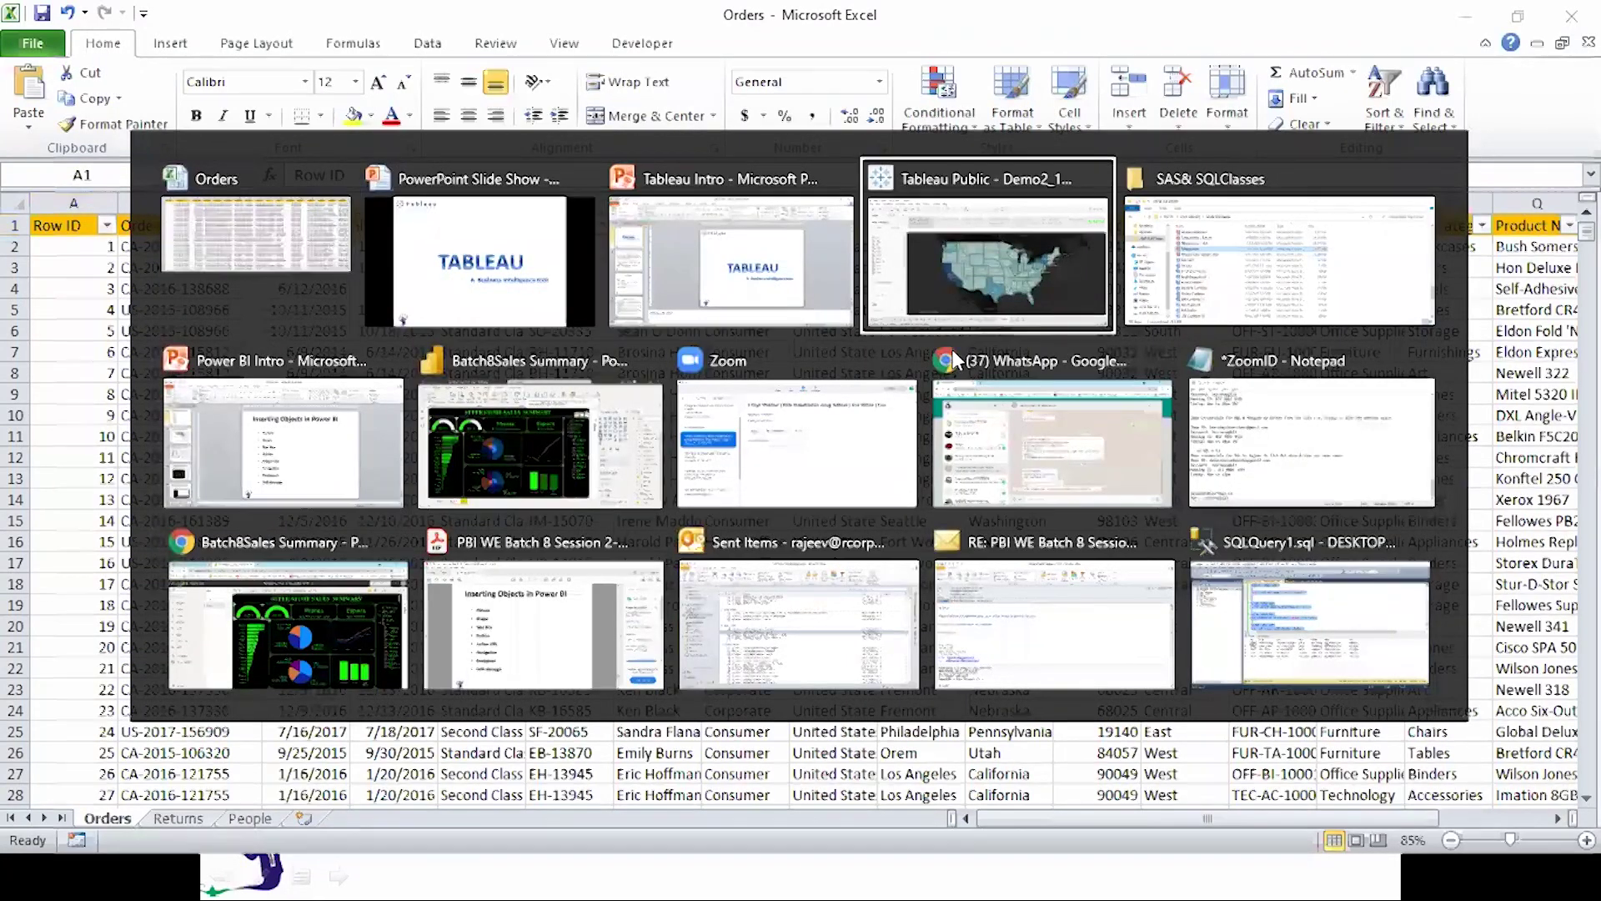
{"action": "key", "text": "alt+Tab"}
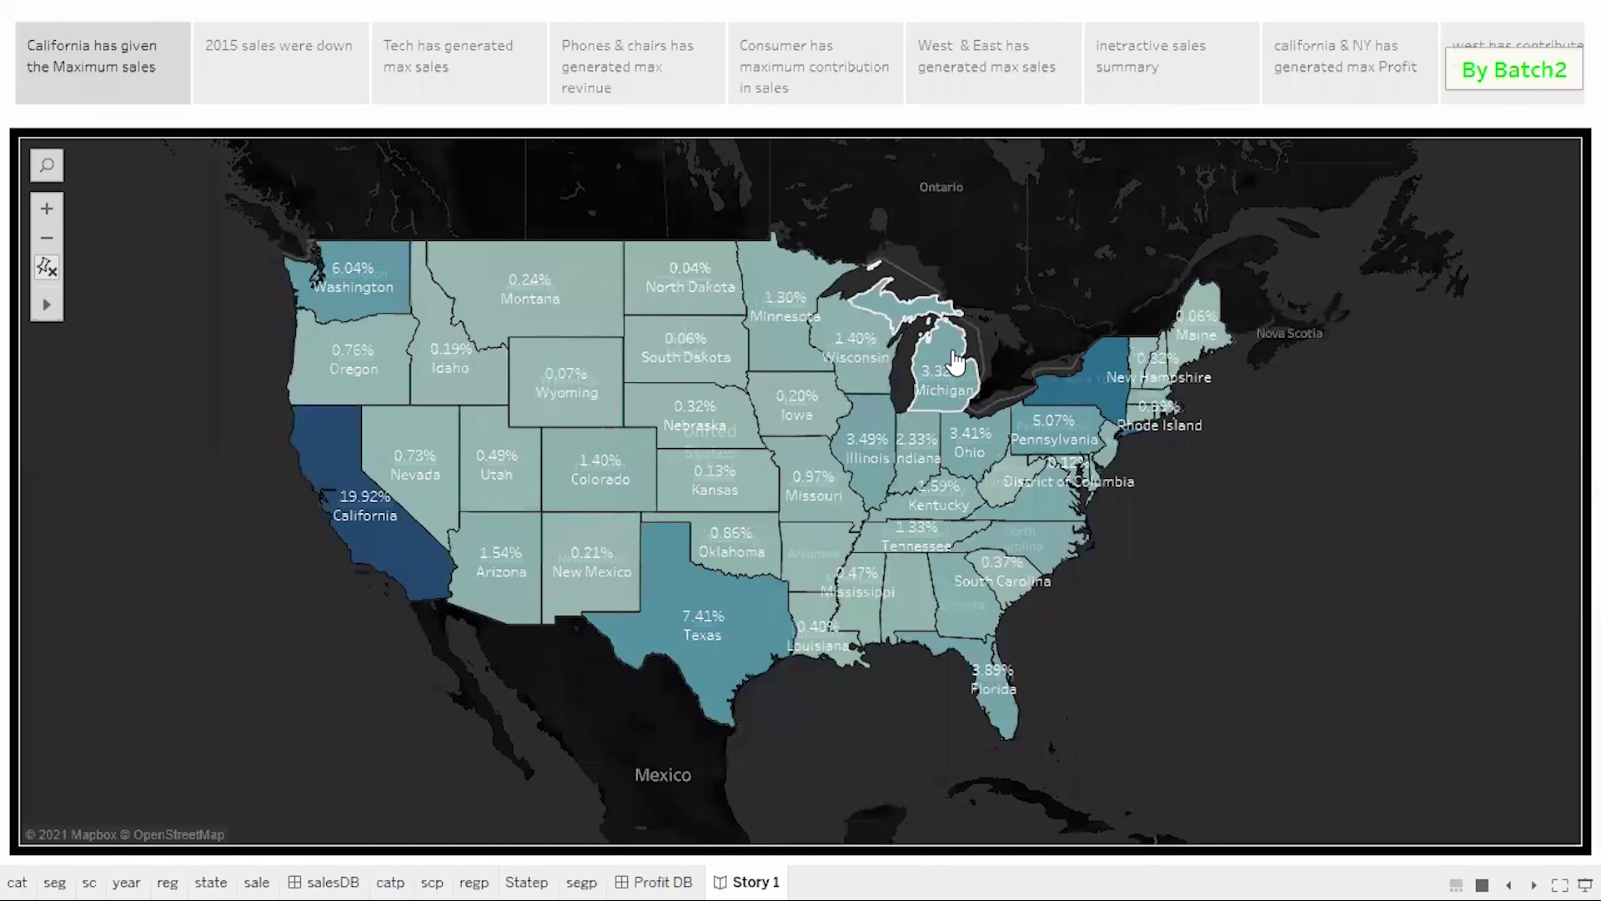
{"action": "key", "text": "Escape"}
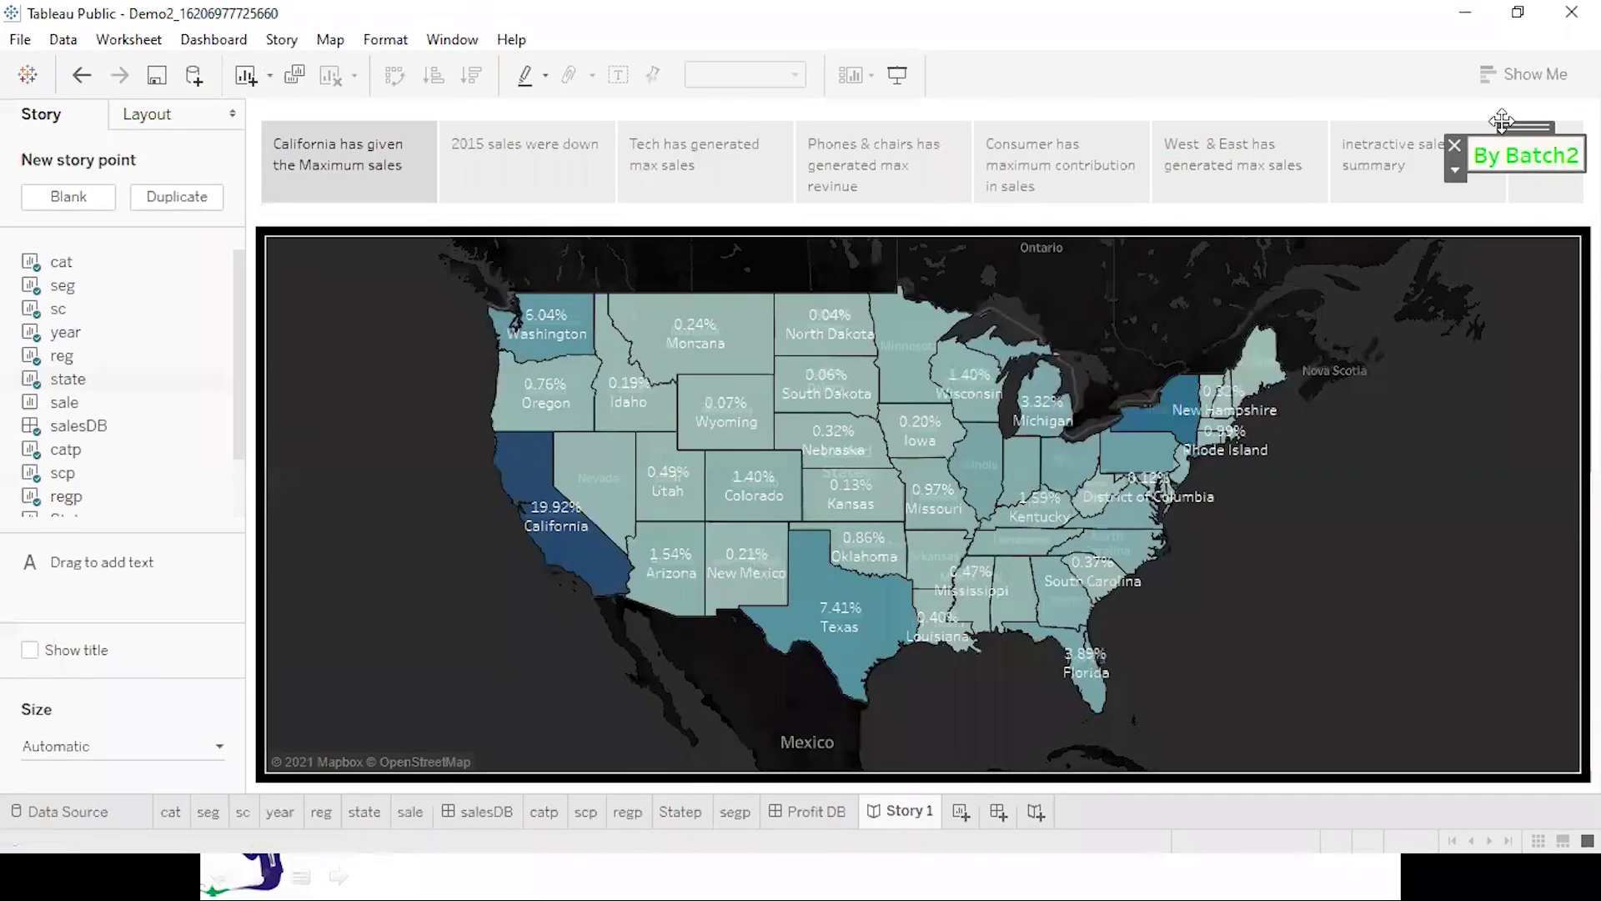
{"action": "left_click", "coordinate": [1455, 146]}
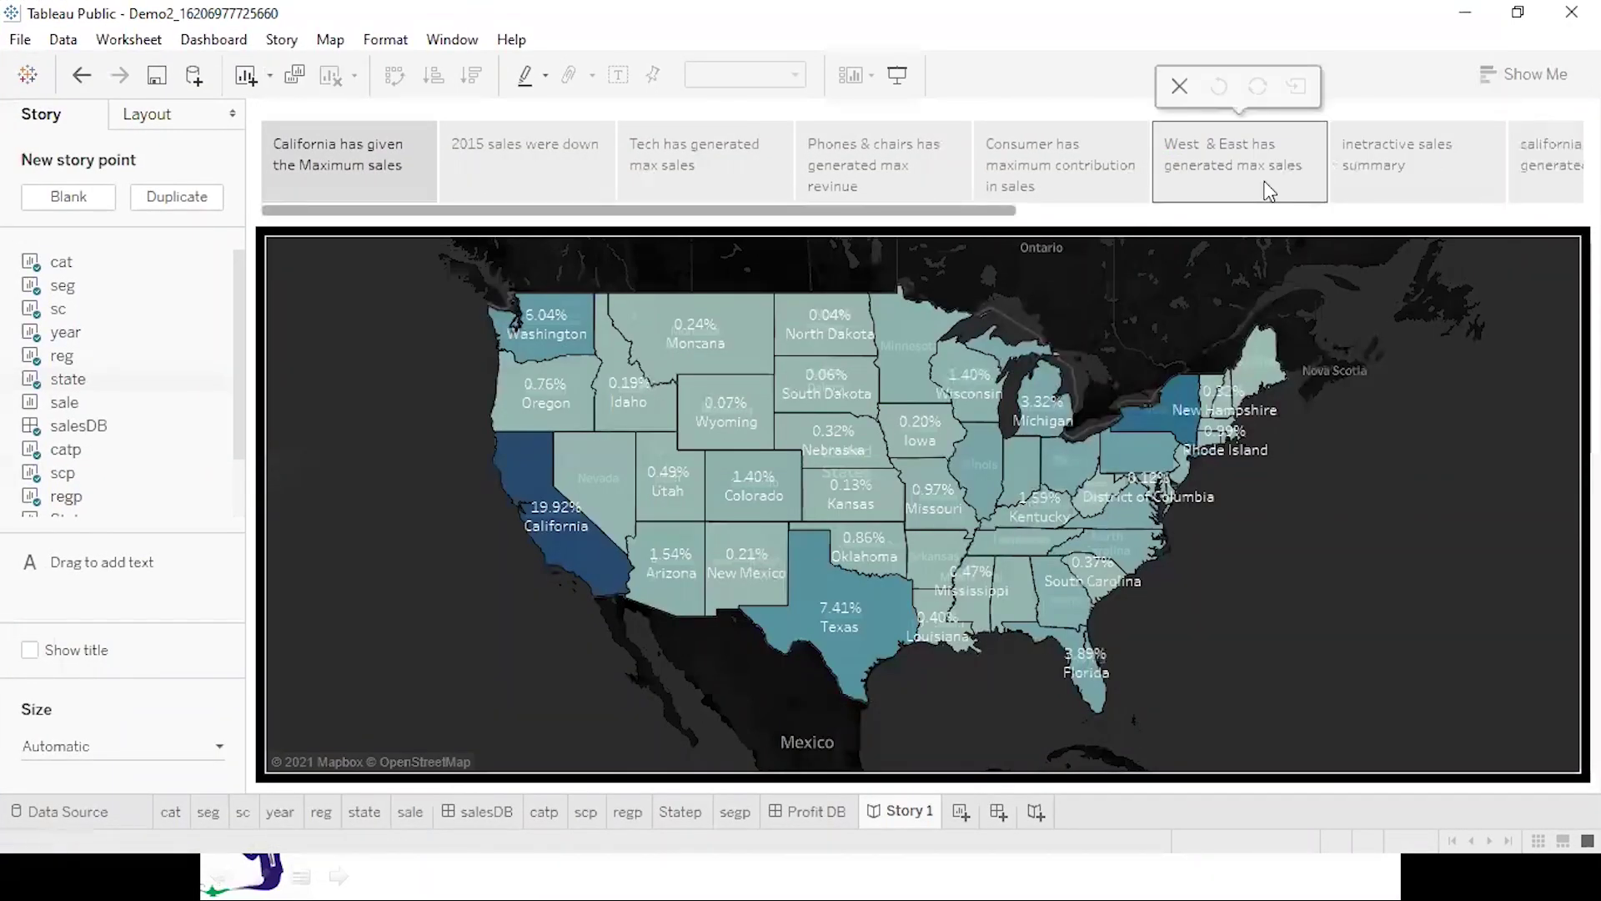
{"action": "key", "text": "F7"}
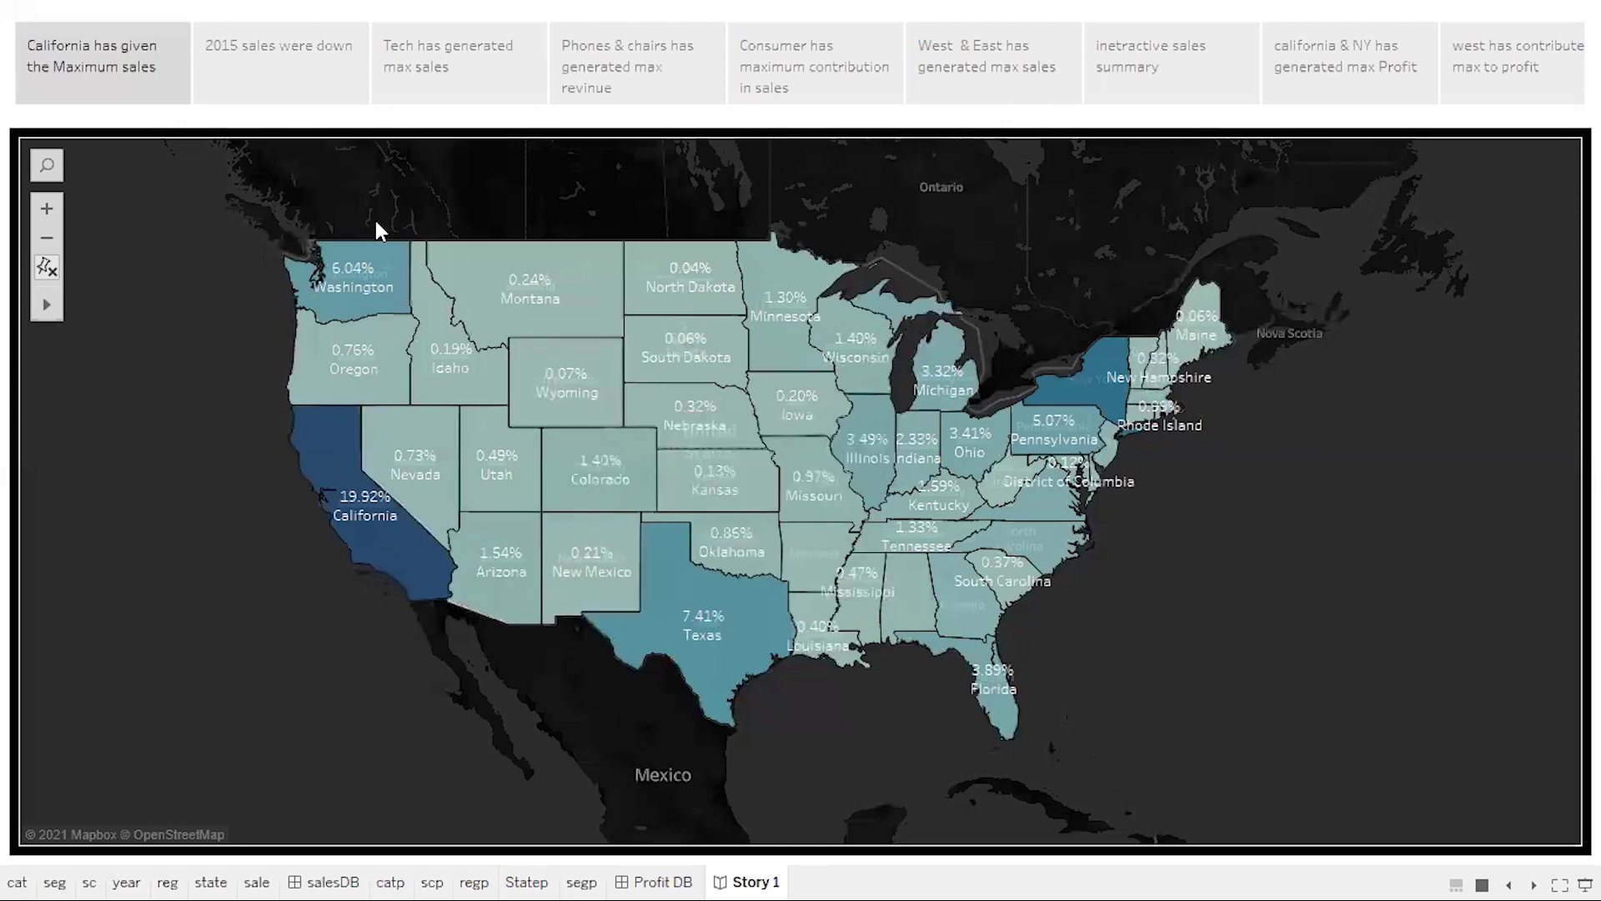
Go through the story points from "2015 sales were down" to "West & East has generated max sales".
{"action": "left_click", "coordinate": [278, 76]}
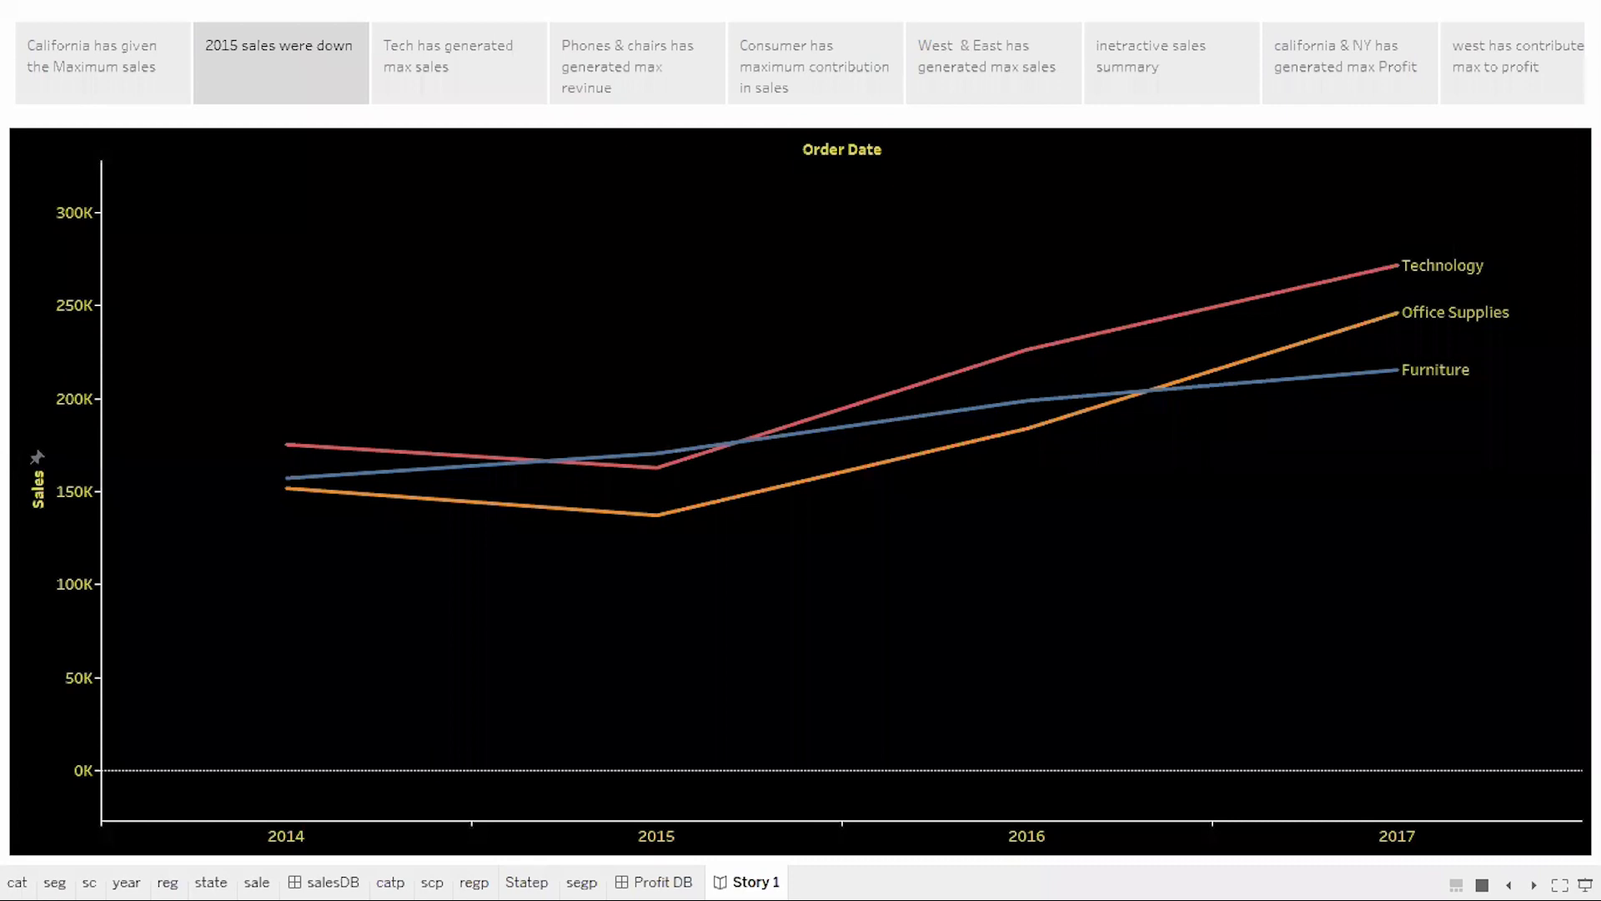
{"action": "key", "text": "Right"}
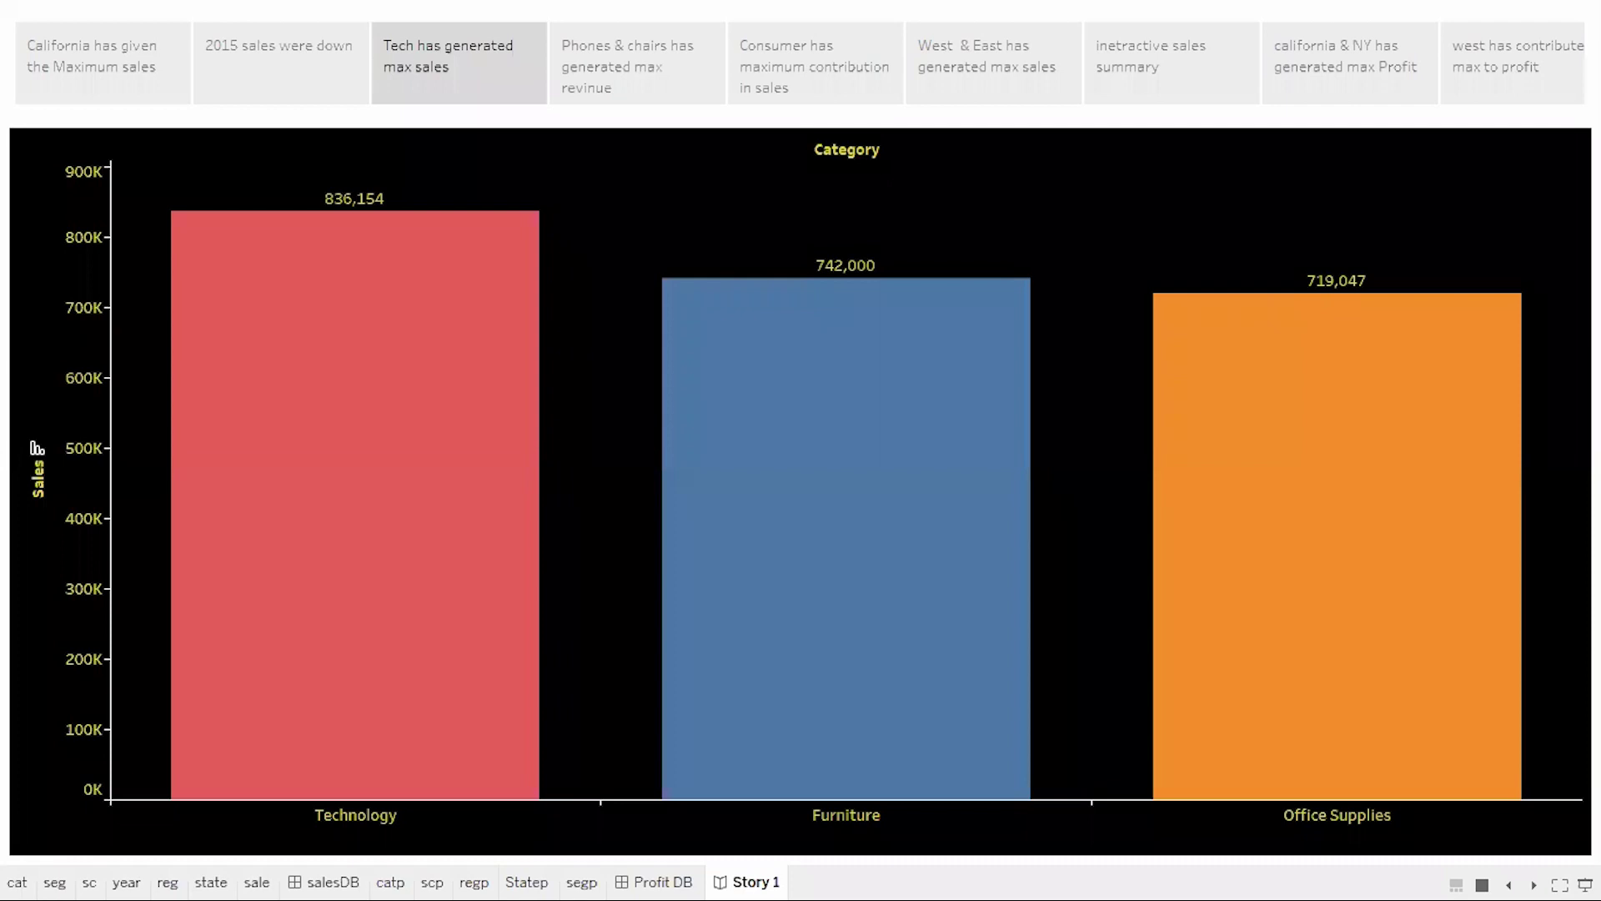
{"action": "key", "text": "Right"}
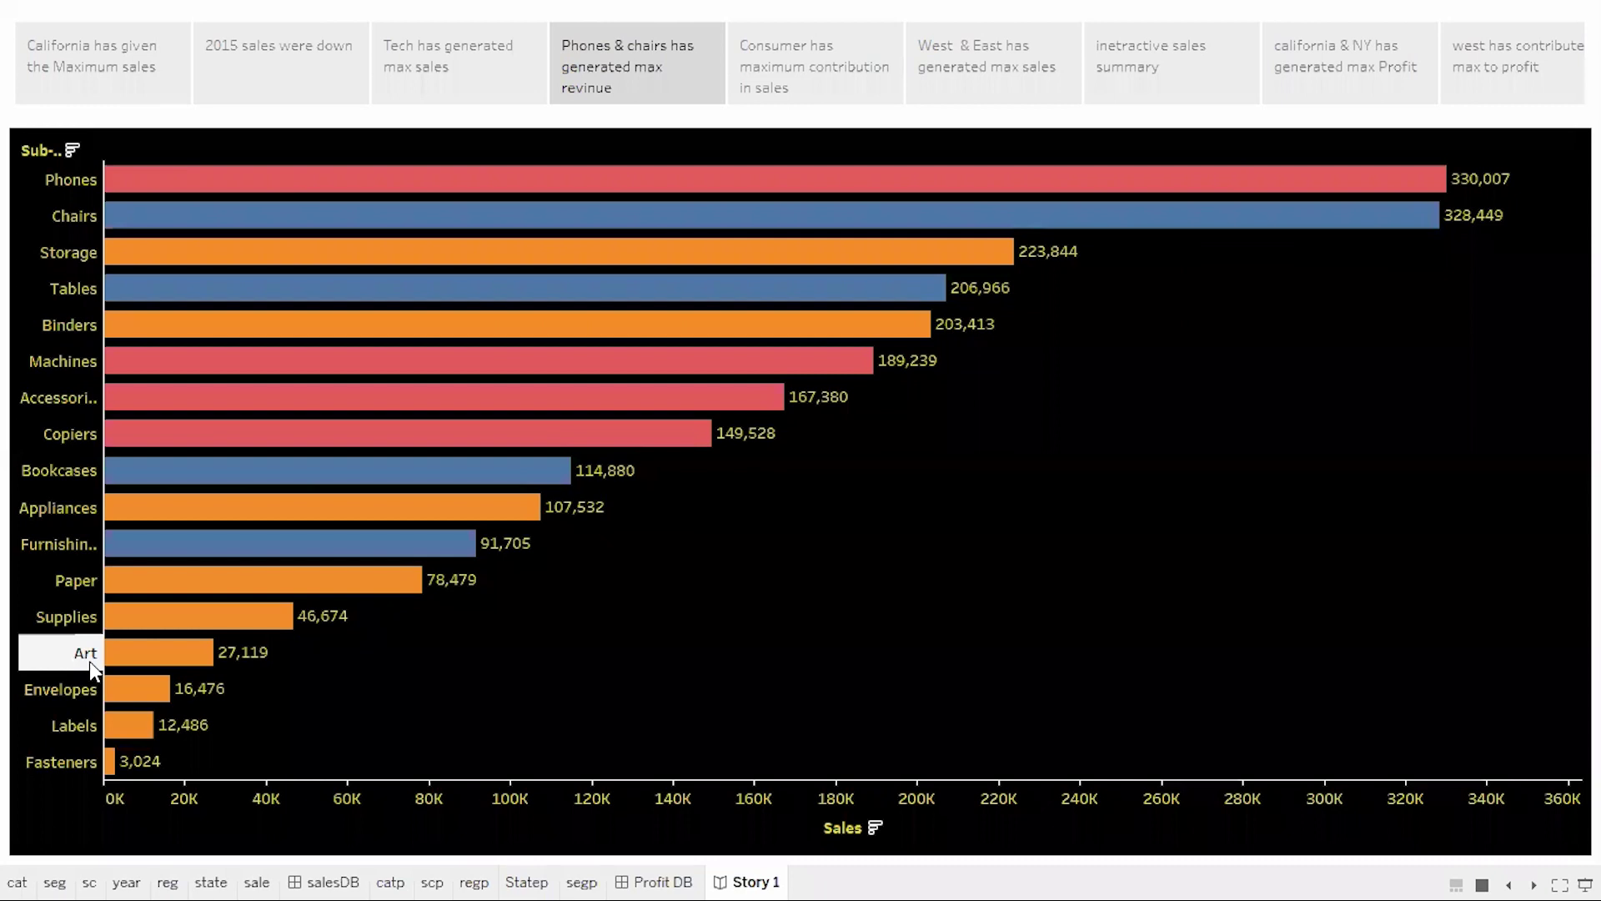
{"action": "key", "text": "Right"}
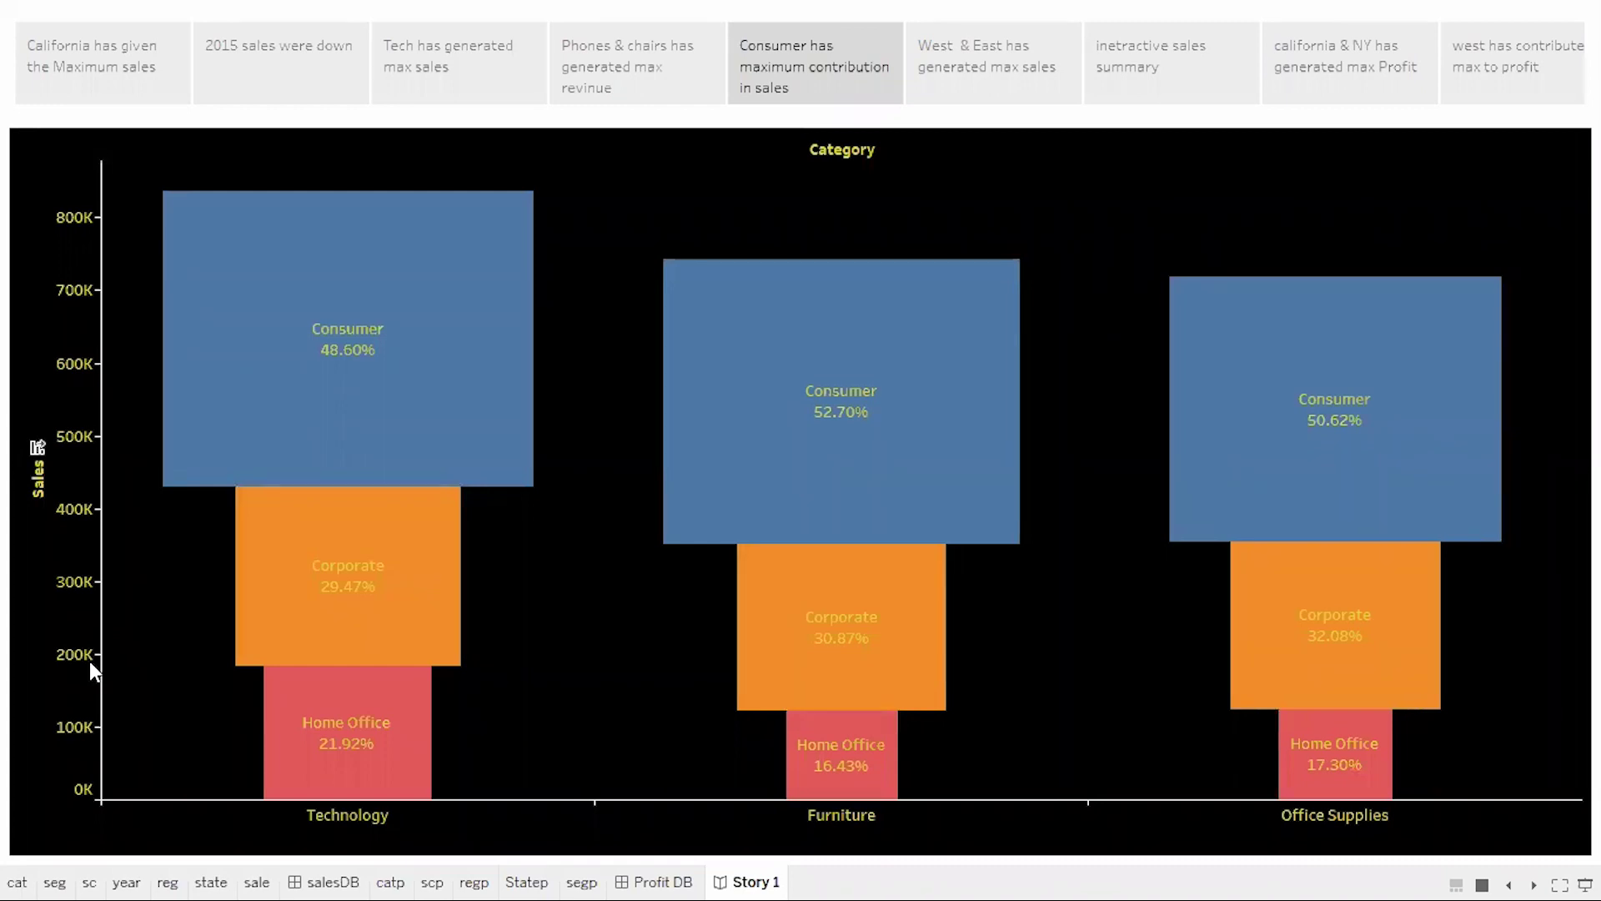
{"action": "key", "text": "Right"}
Highlight the Furniture West bubble, clear the selection, and inspect the leading region's details in each category.
{"action": "left_click", "coordinate": [94, 672]}
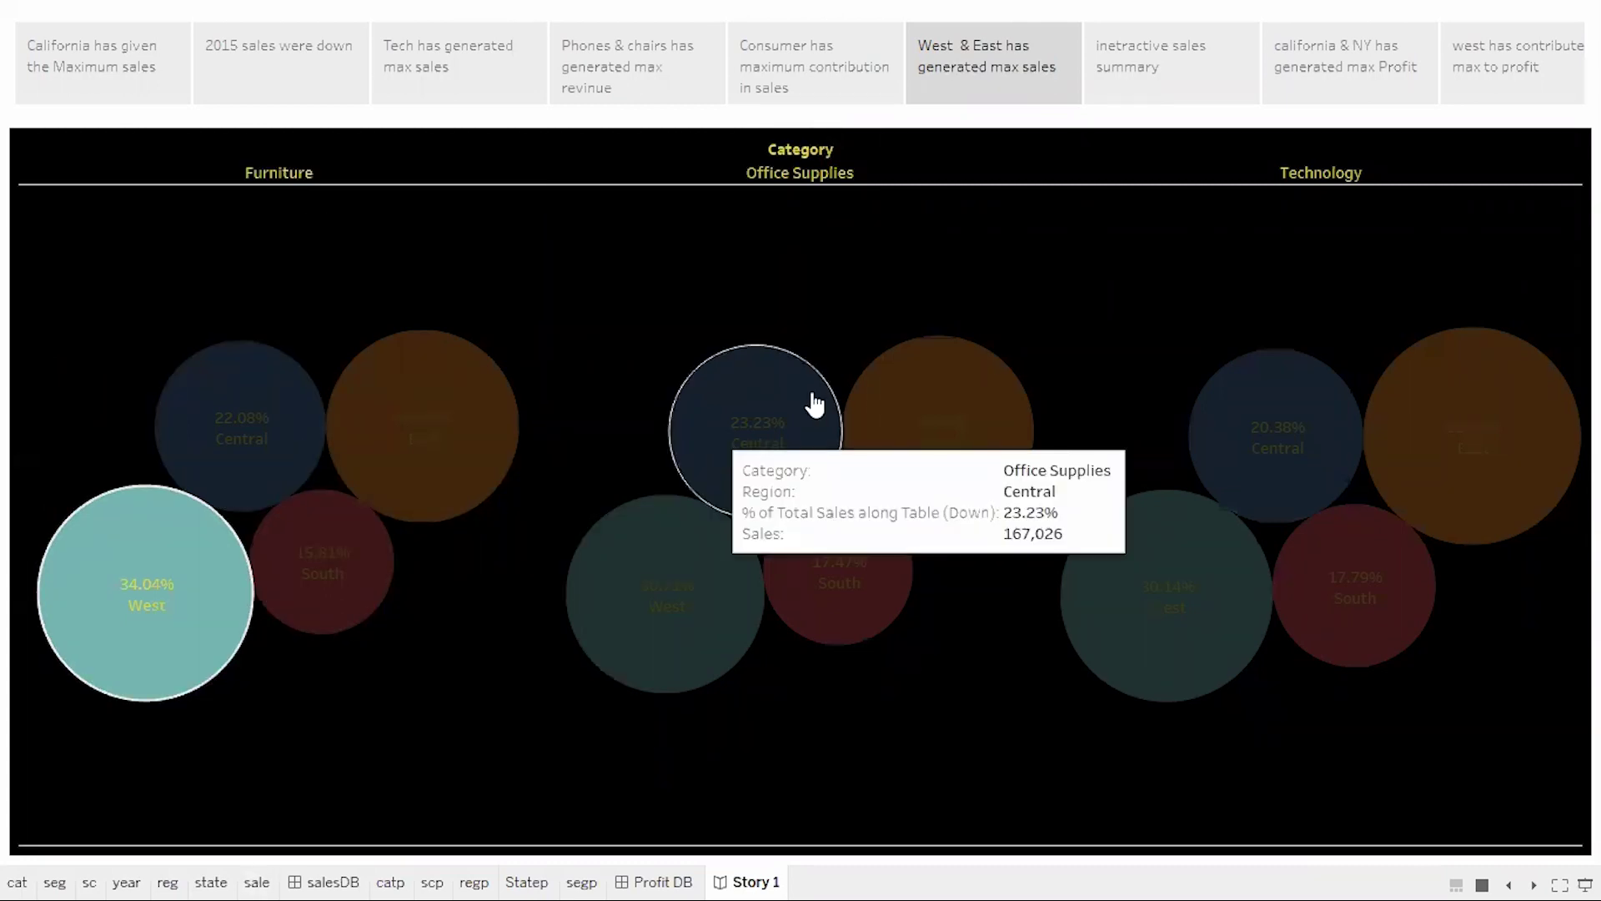
{"action": "left_click", "coordinate": [424, 681]}
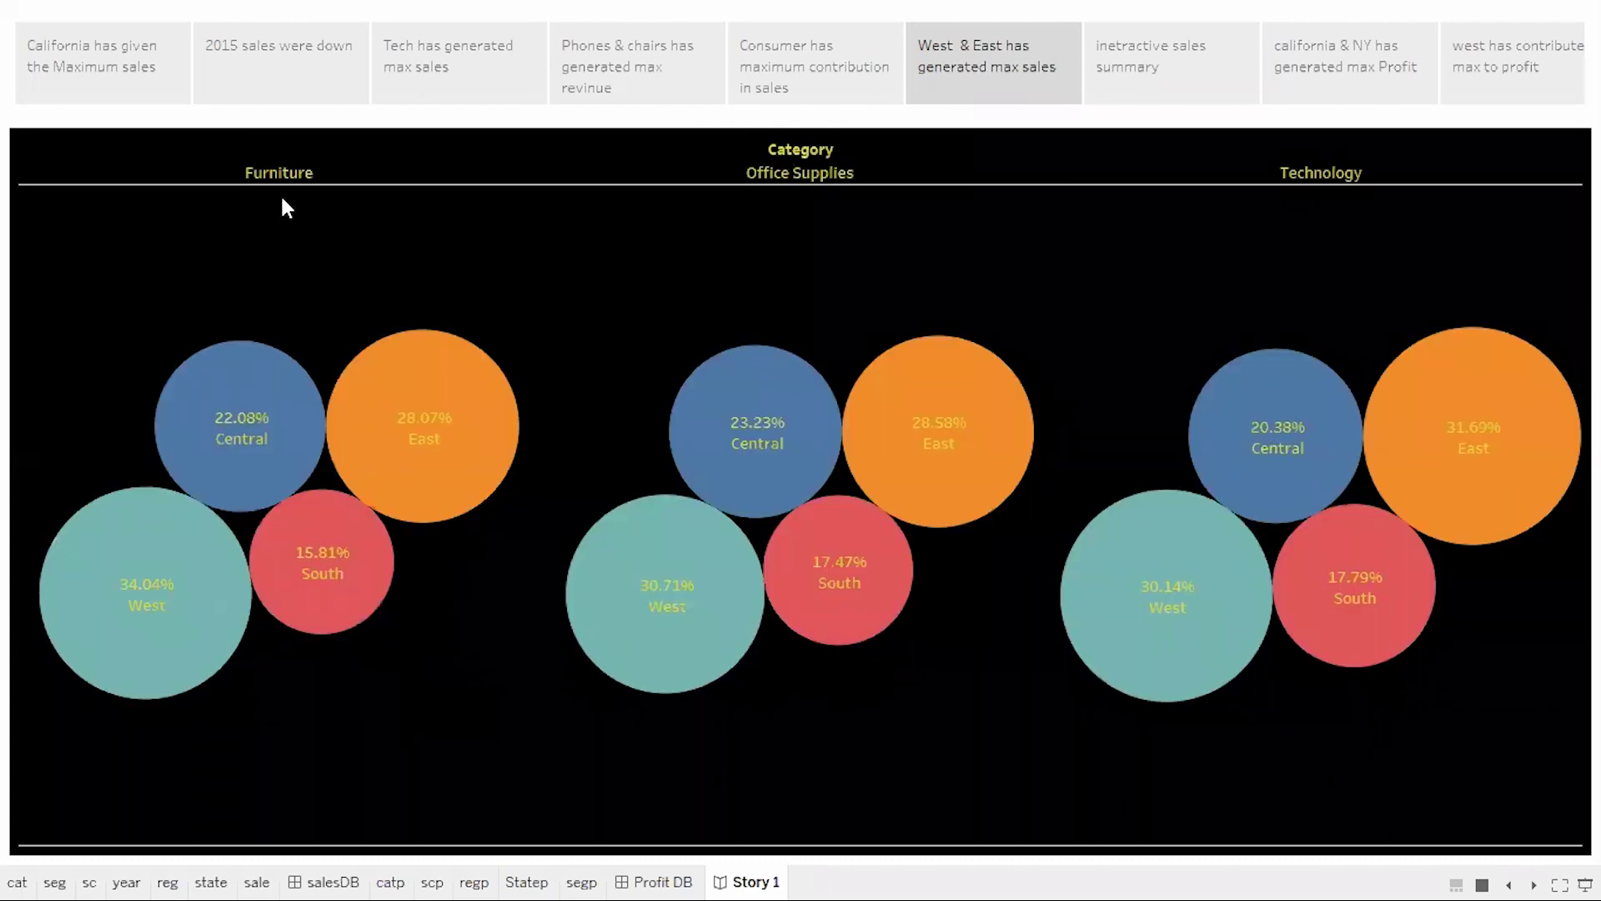
{"action": "mouse_move", "coordinate": [130, 621]}
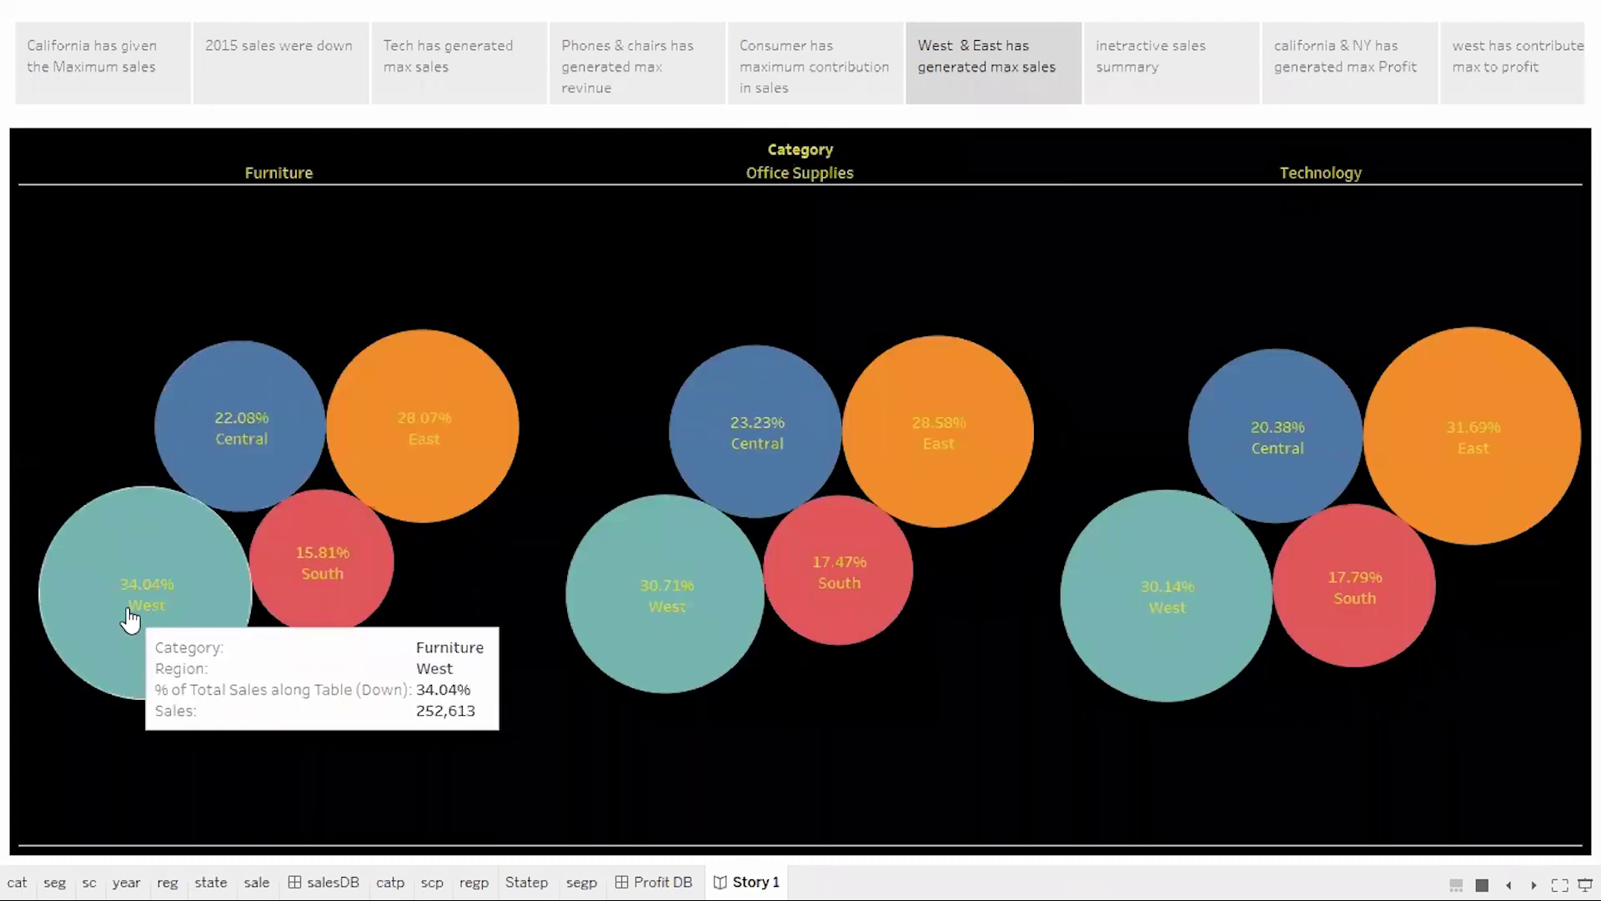
{"action": "mouse_move", "coordinate": [659, 600]}
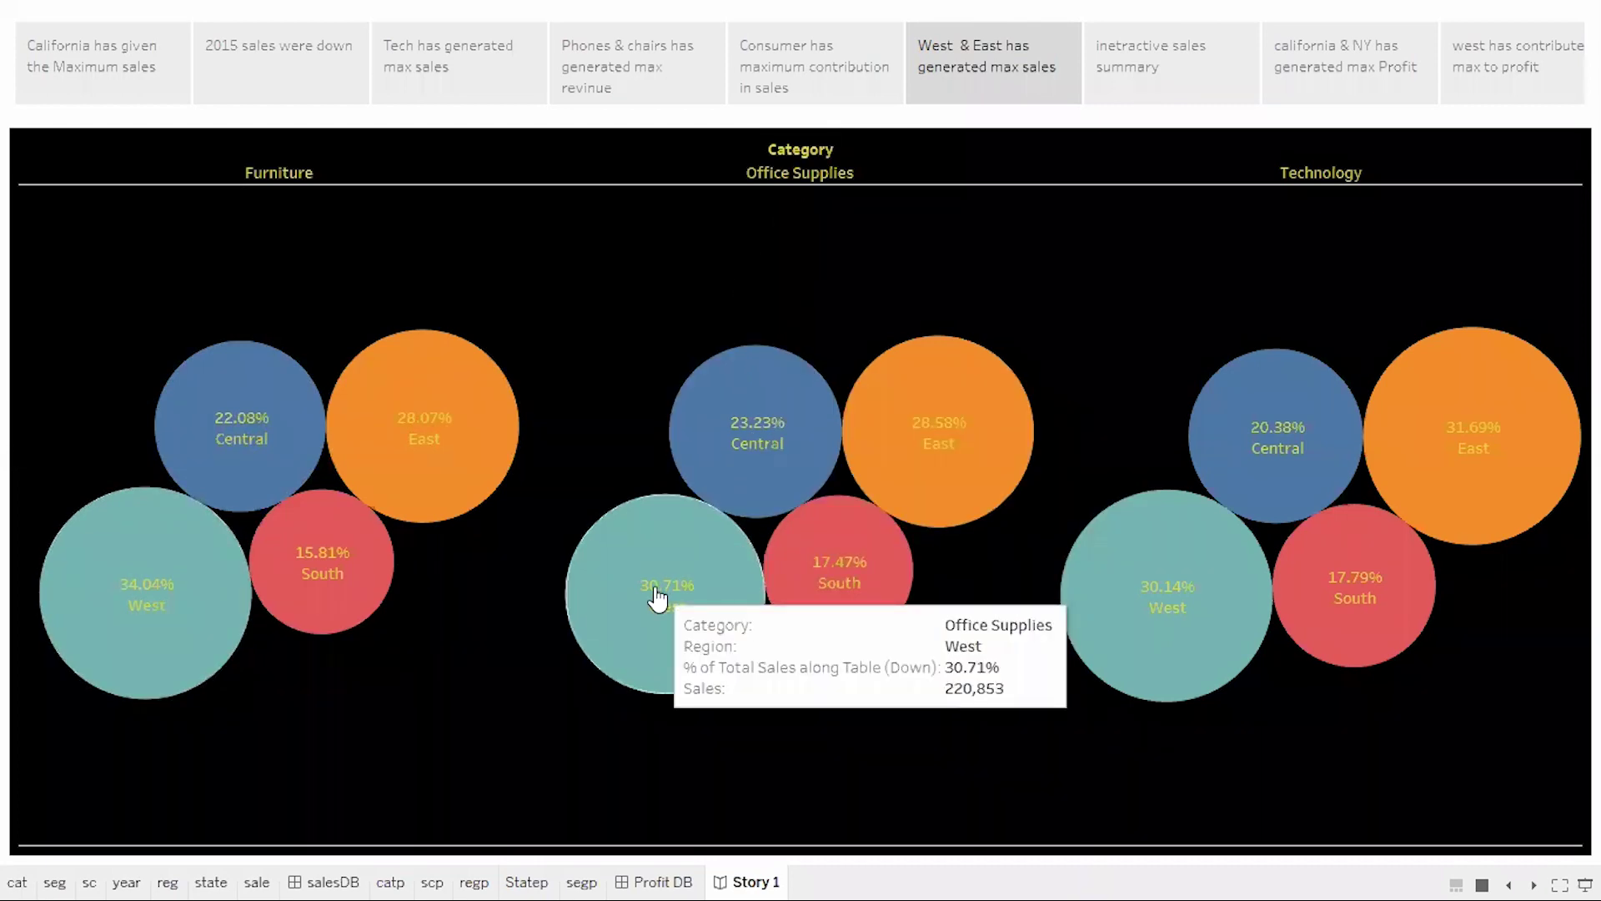
{"action": "mouse_move", "coordinate": [1499, 396]}
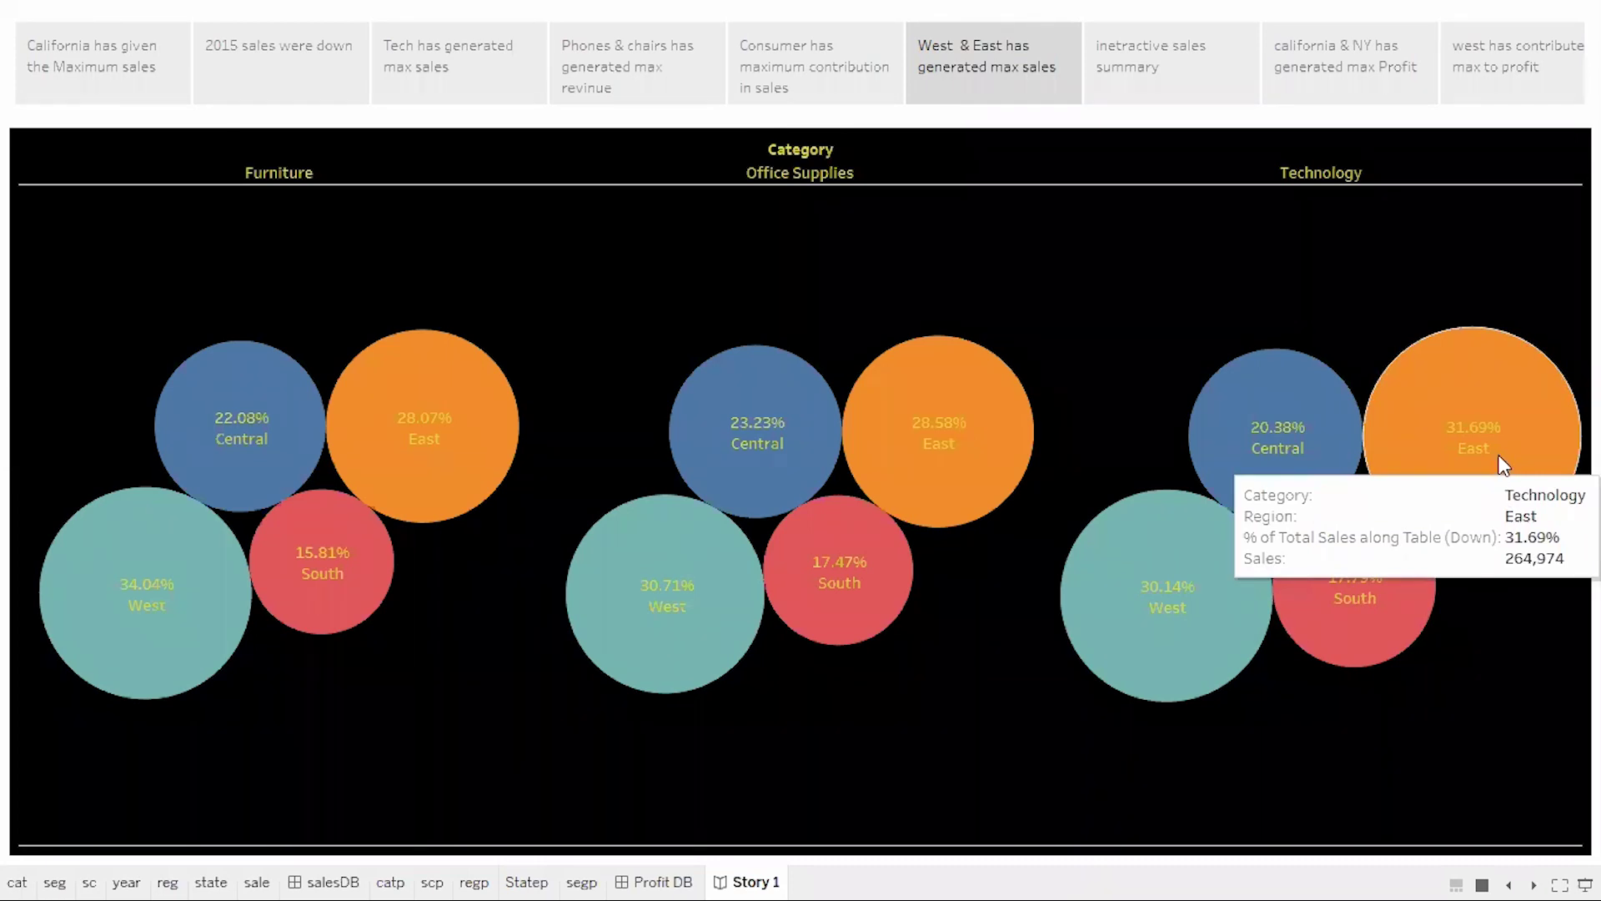
Open the "inetractive sales summary" story point, filter its dashboard to the Technology category and inspect the Consumer segment's details.
{"action": "key", "text": "Right"}
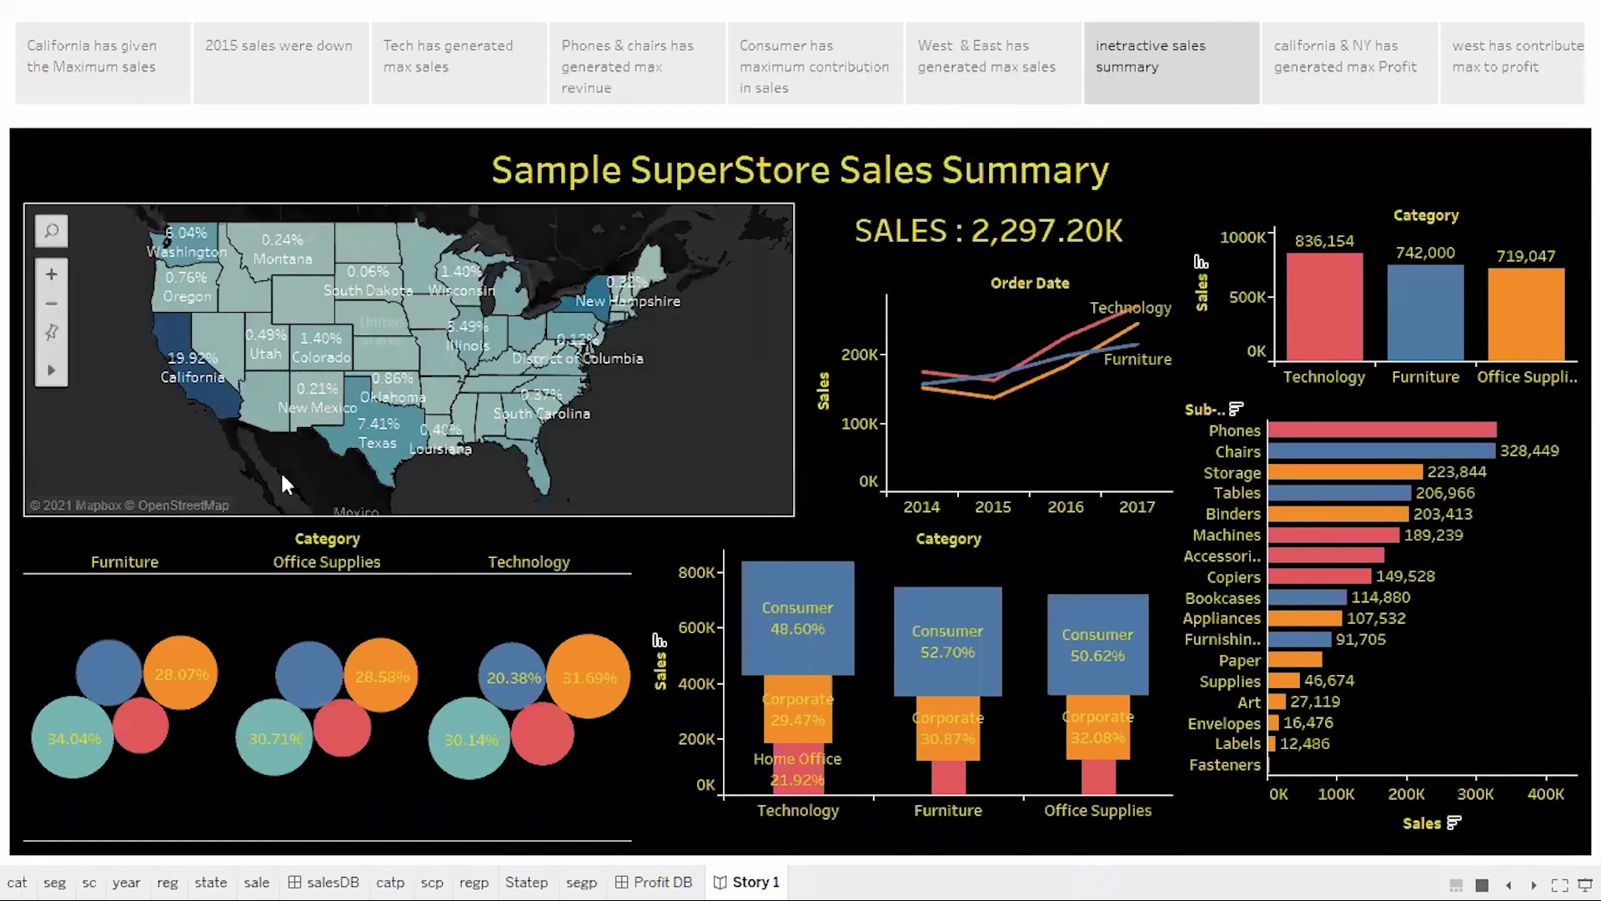
{"action": "mouse_move", "coordinate": [431, 372]}
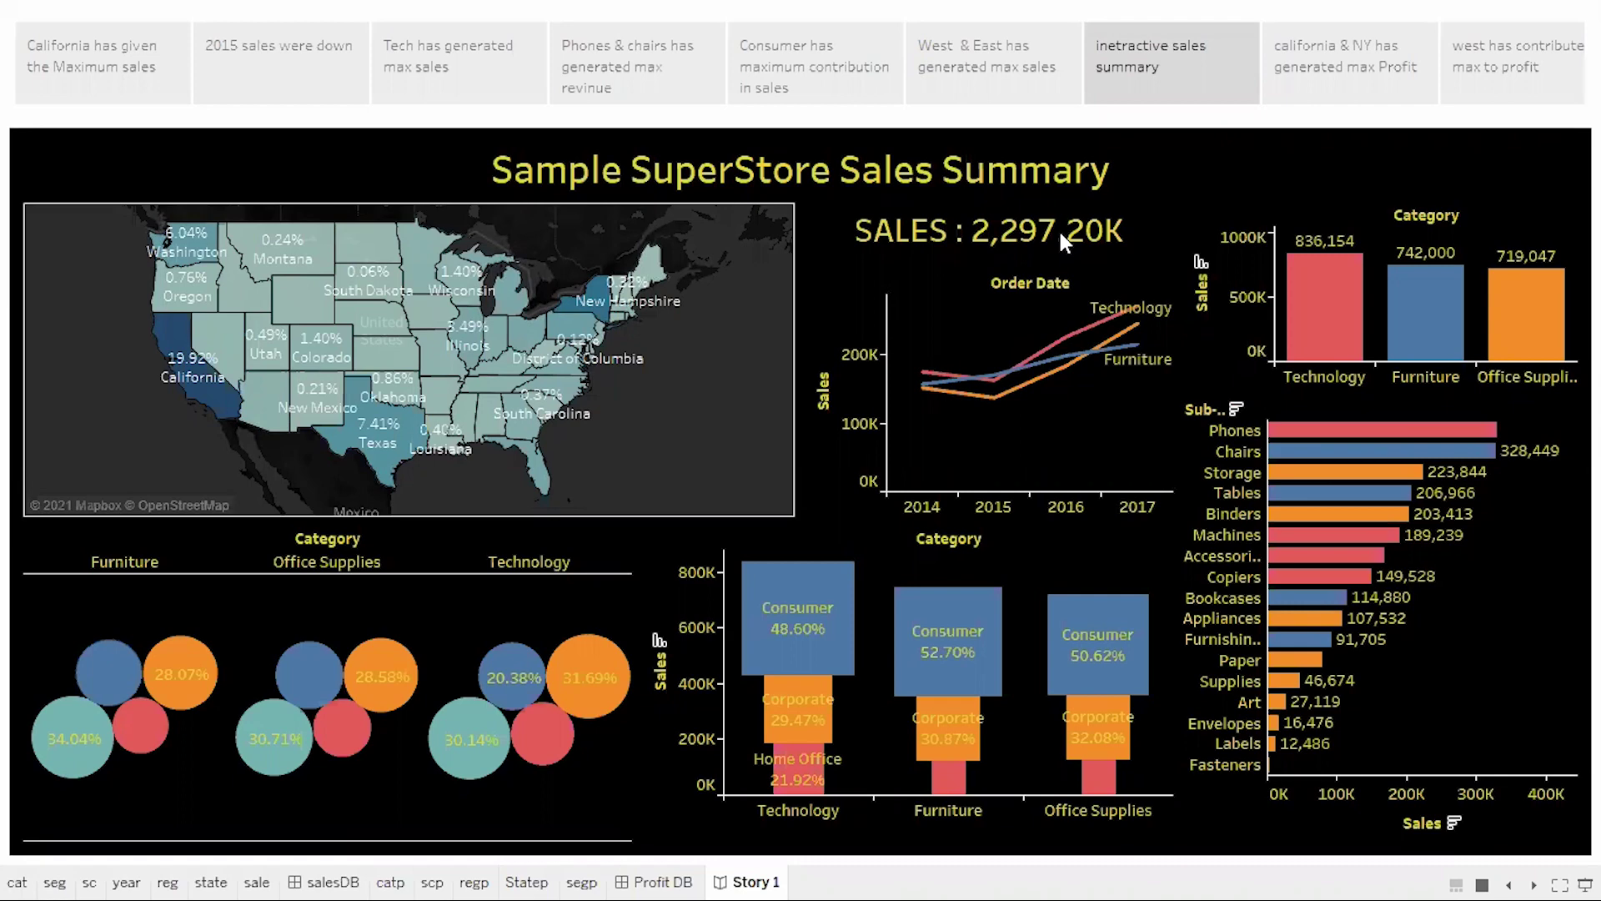
{"action": "mouse_move", "coordinate": [1316, 326]}
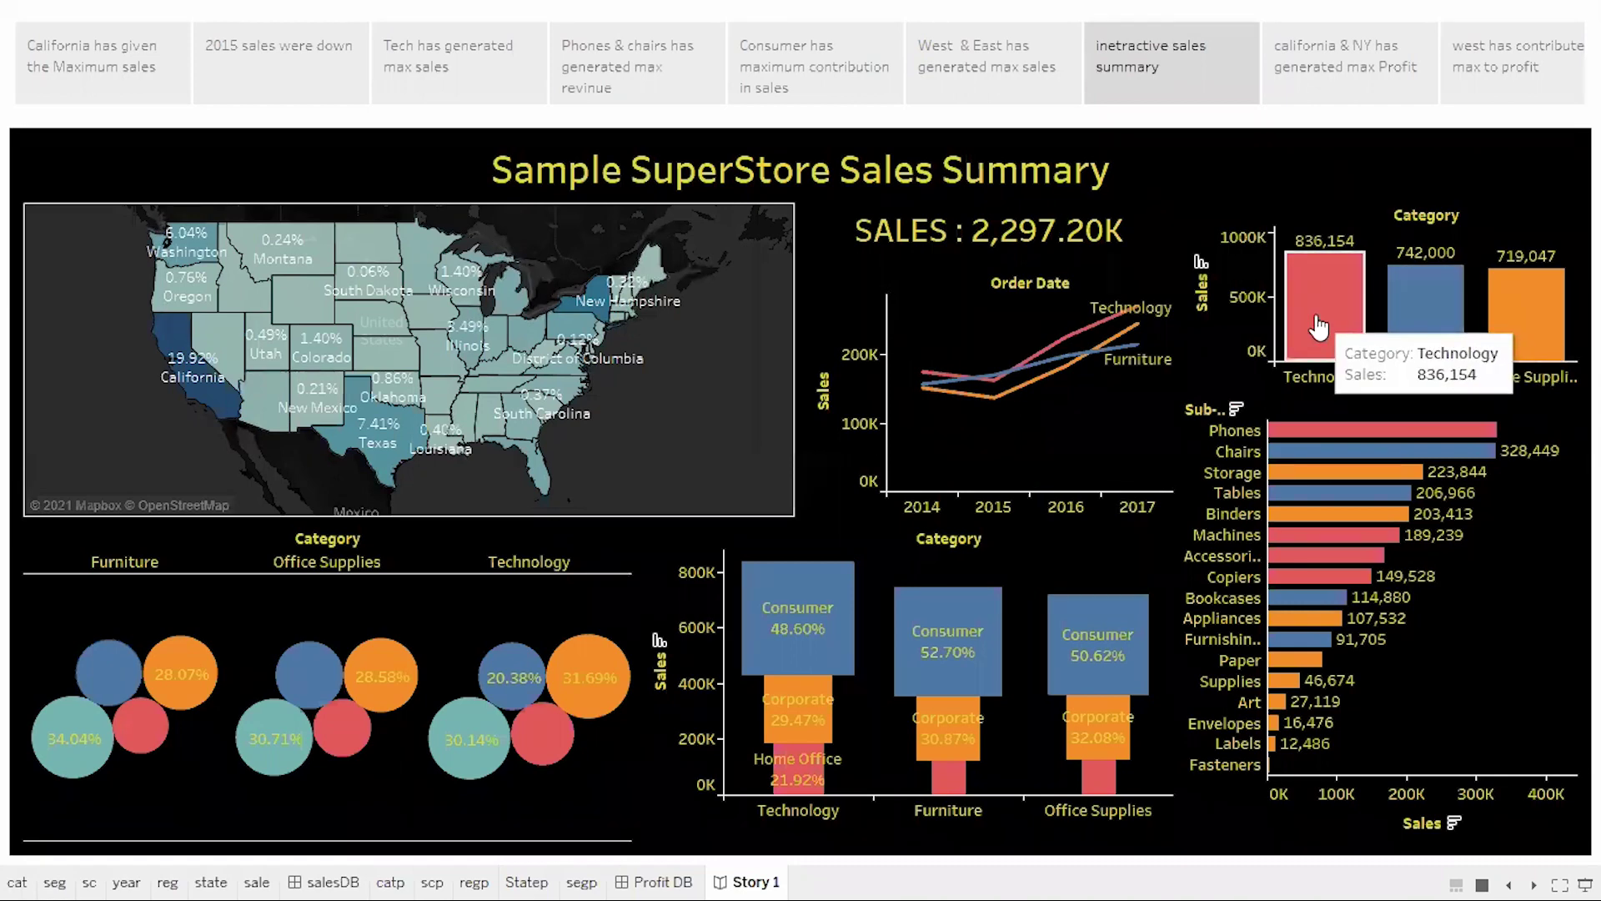
{"action": "left_click", "coordinate": [1316, 327]}
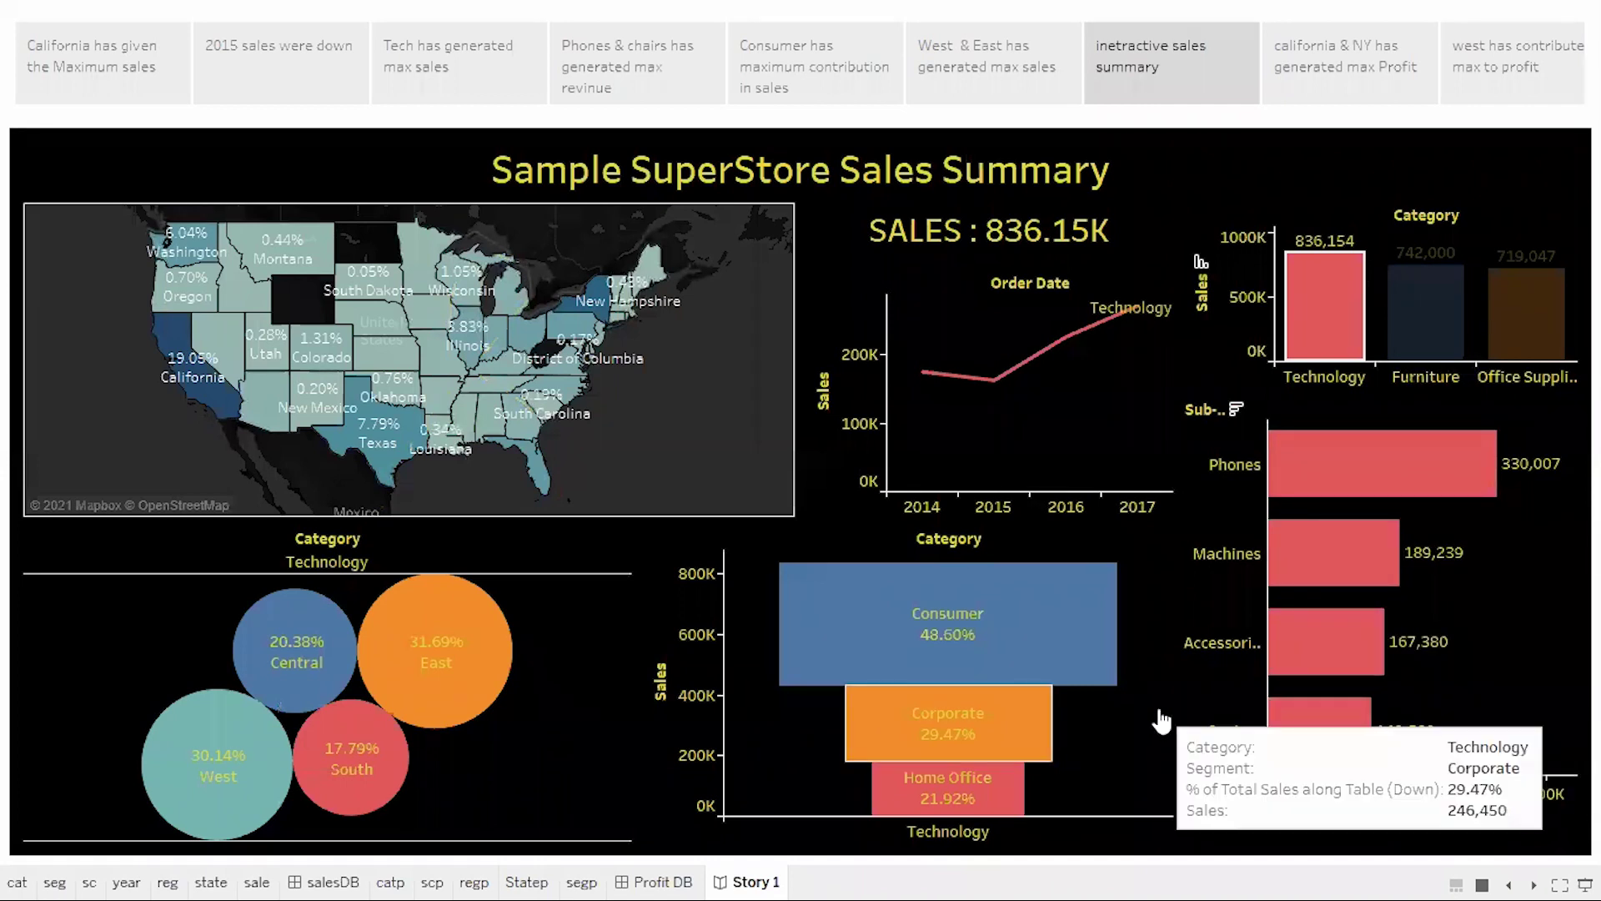
{"action": "mouse_move", "coordinate": [1043, 616]}
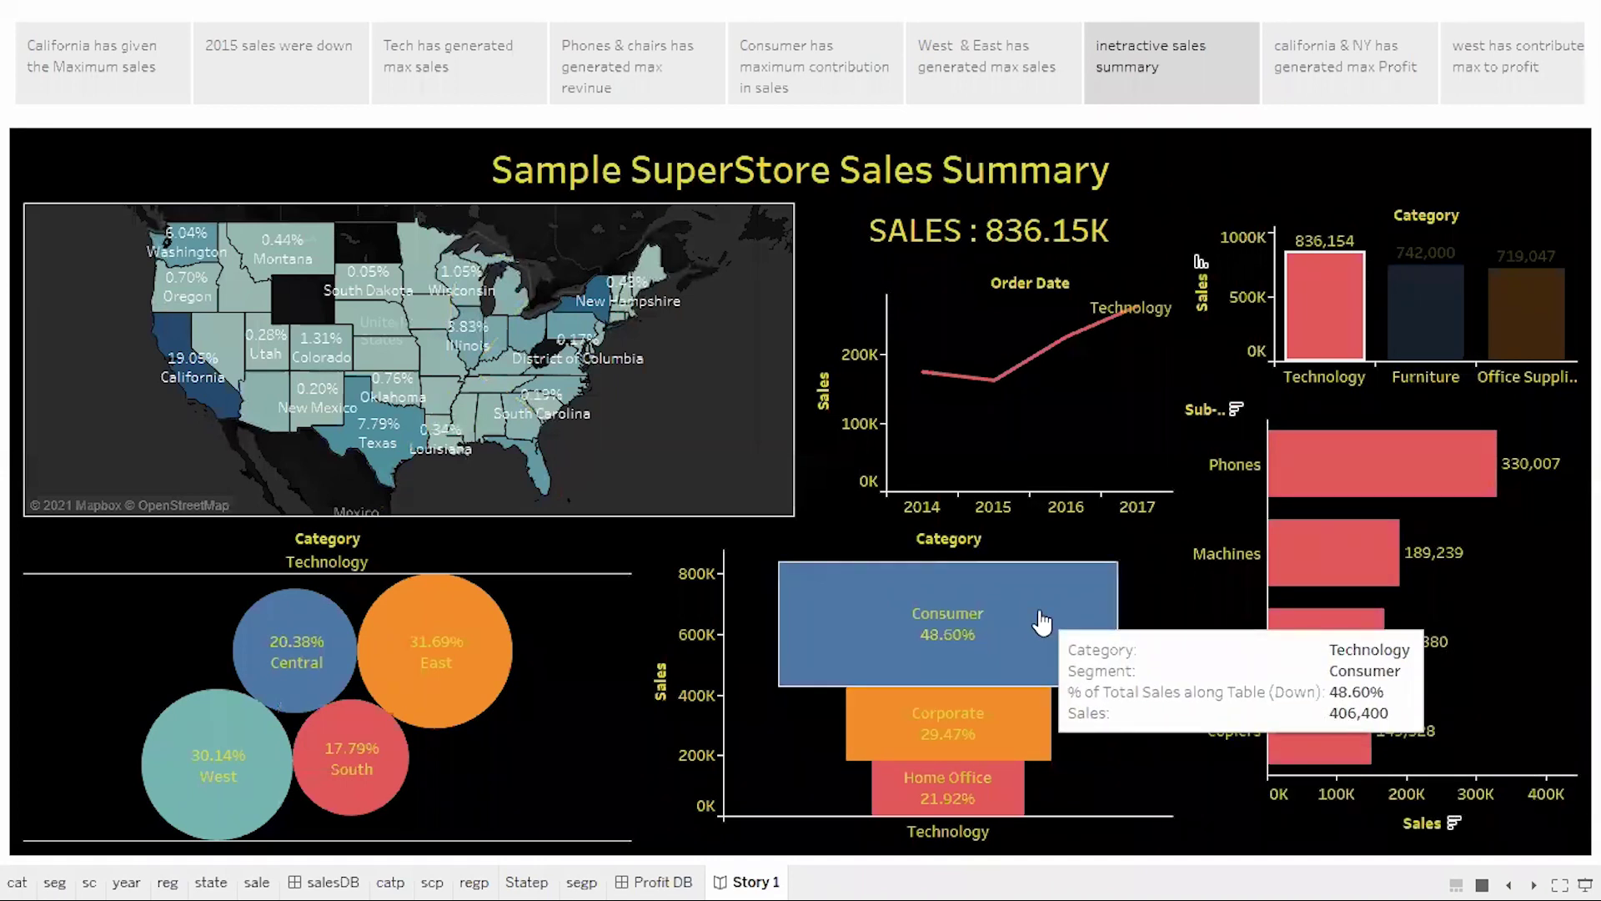
Filter the sales dashboard to the Technology category and compare its Consumer, Corporate and Home Office segments in turn.
{"action": "left_click", "coordinate": [1042, 622]}
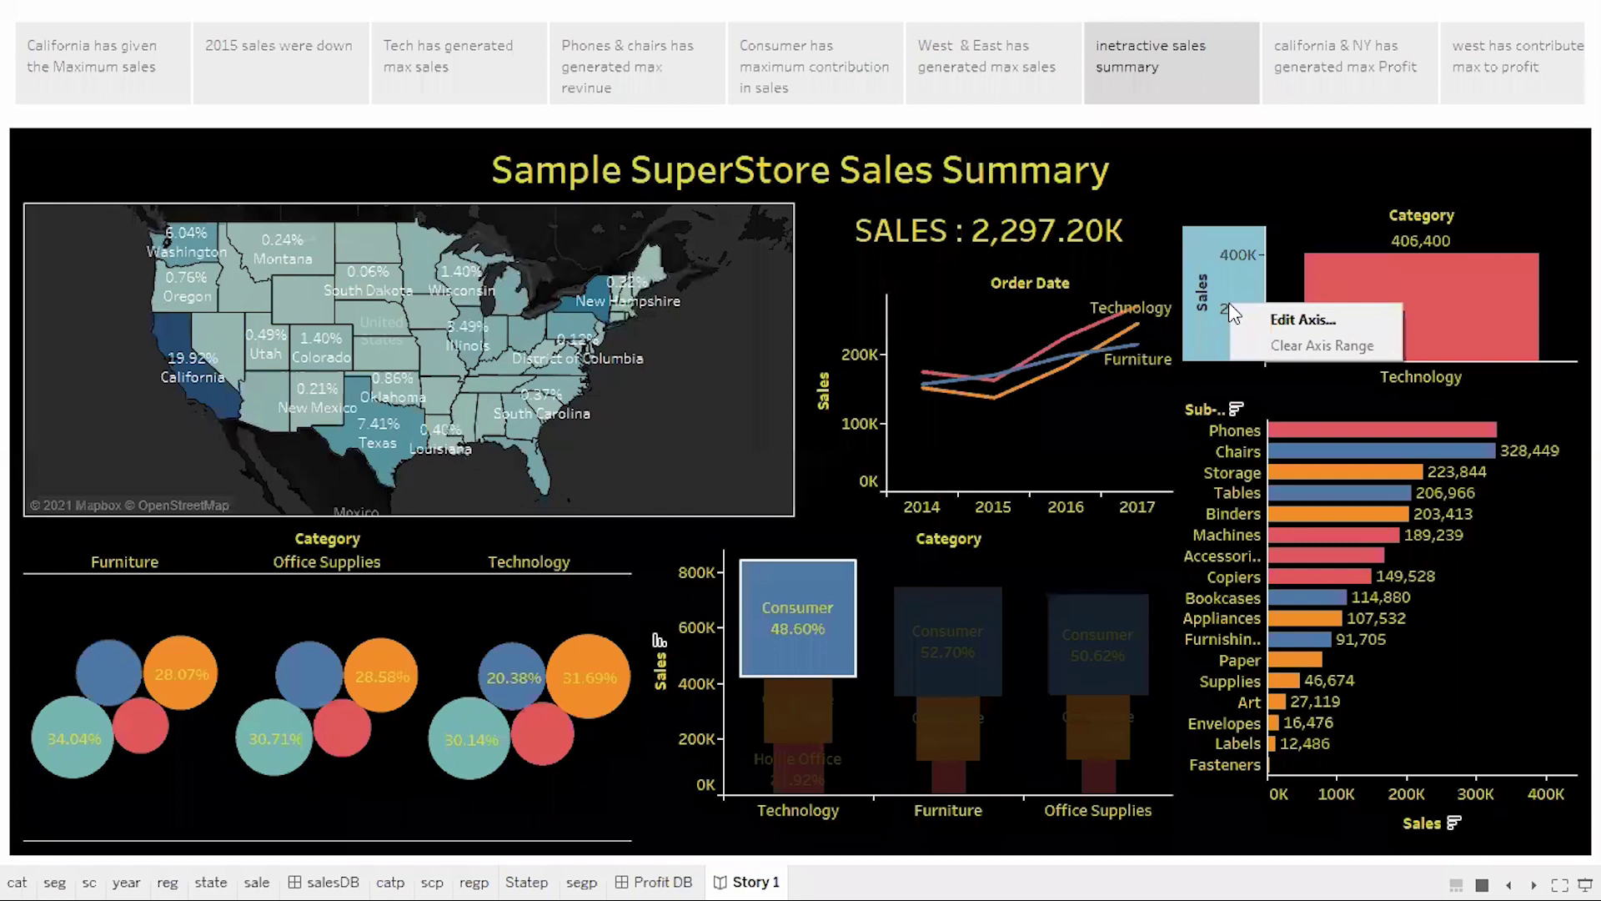
{"action": "left_click", "coordinate": [1352, 374]}
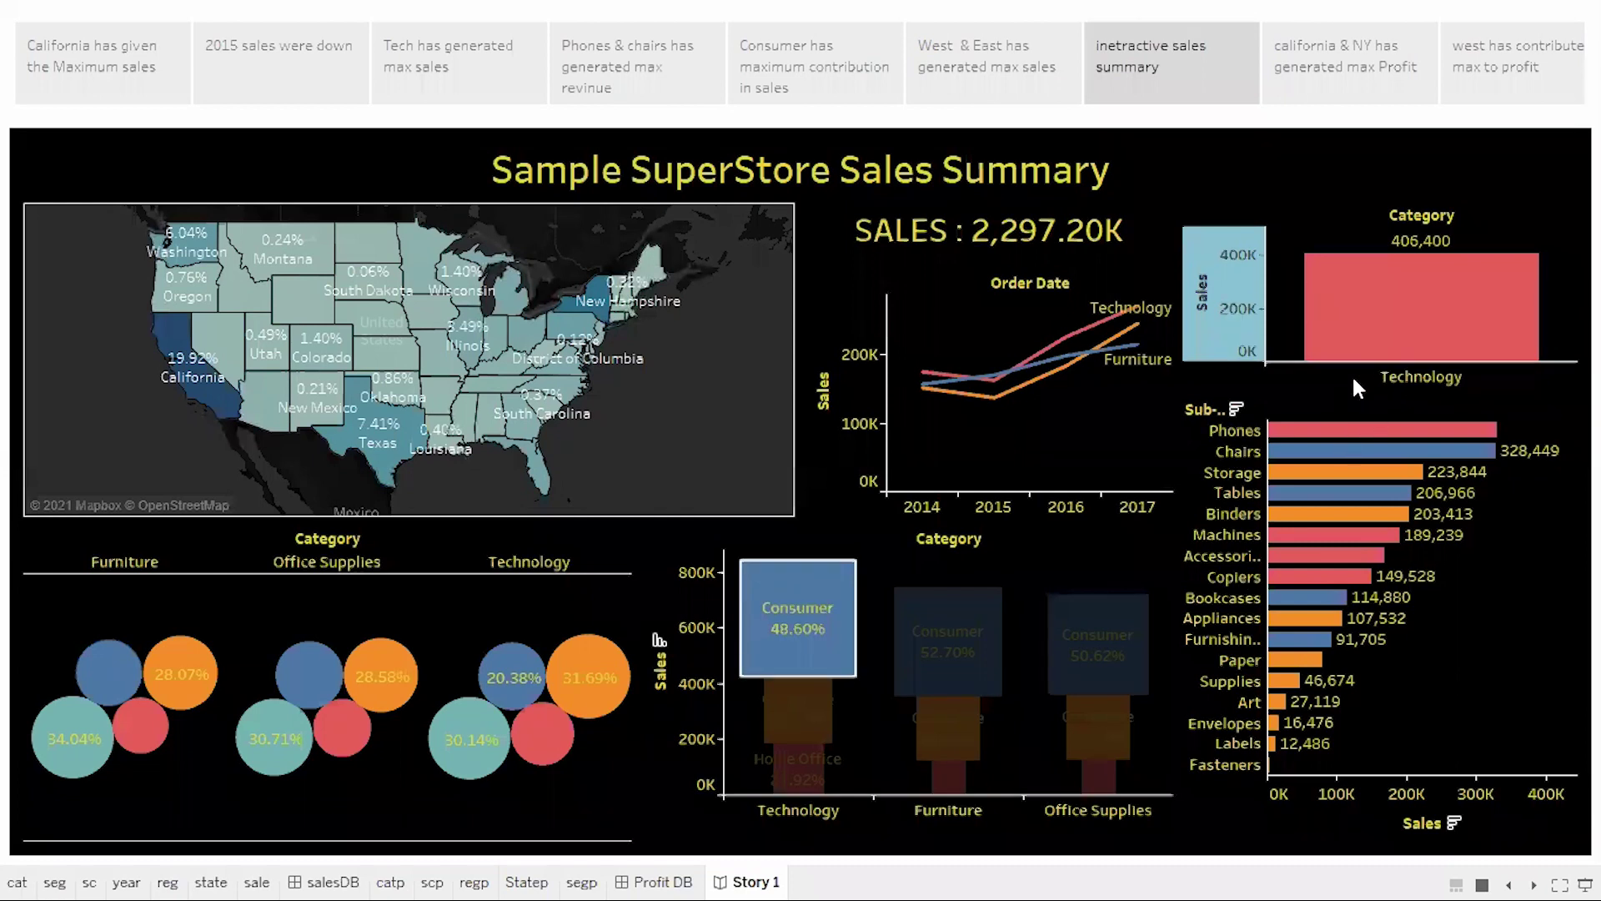
{"action": "left_click", "coordinate": [1352, 374]}
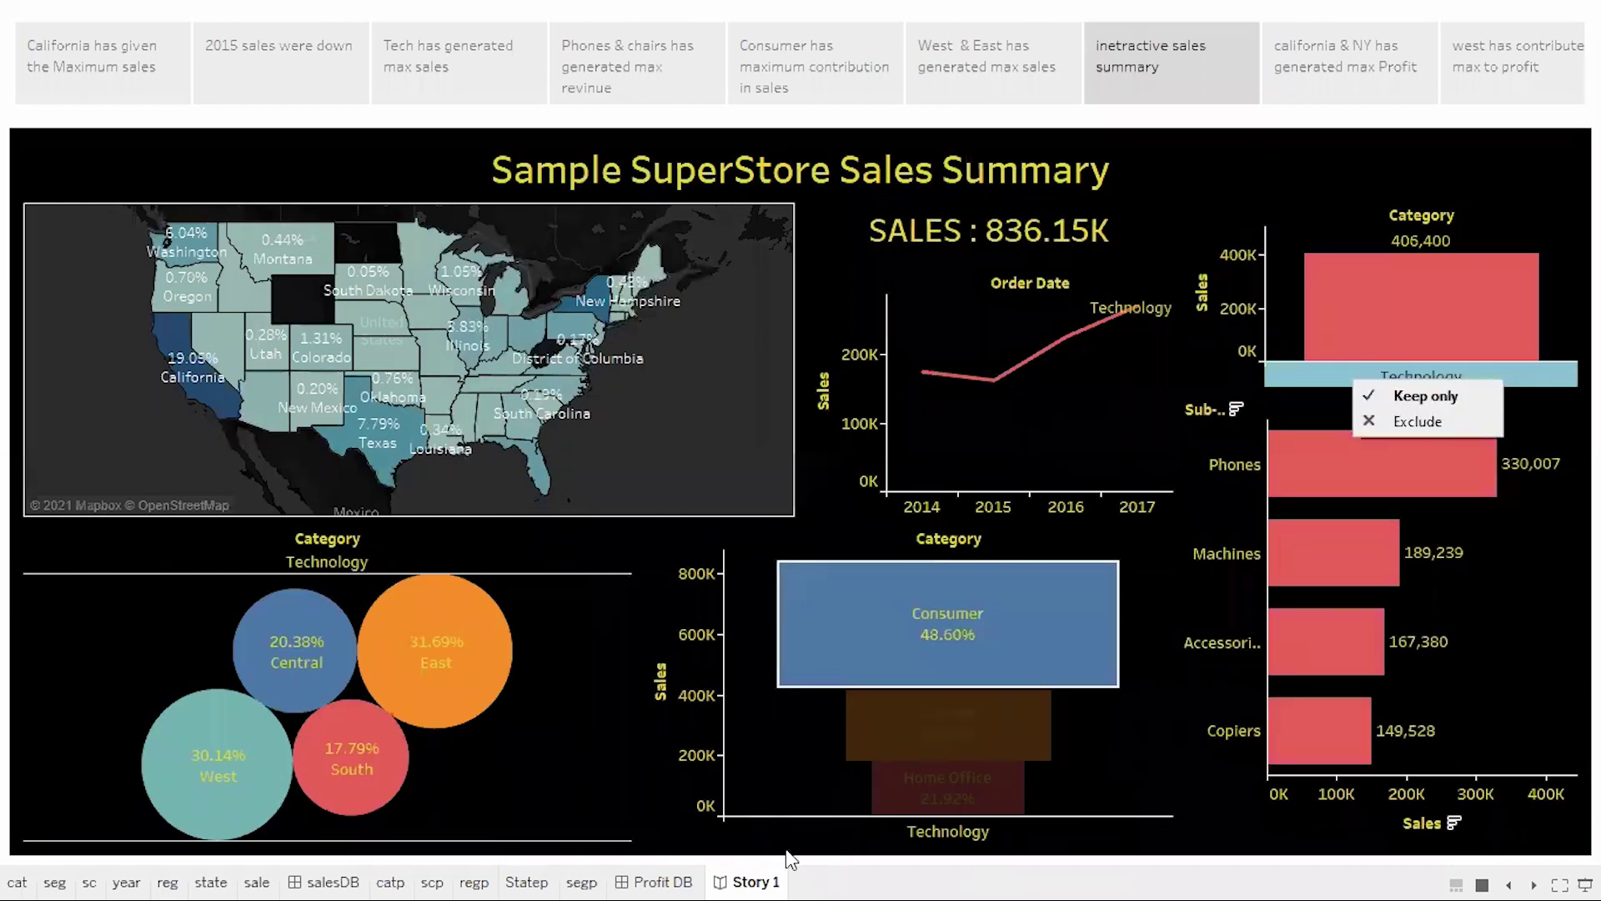
{"action": "right_click", "coordinate": [784, 730]}
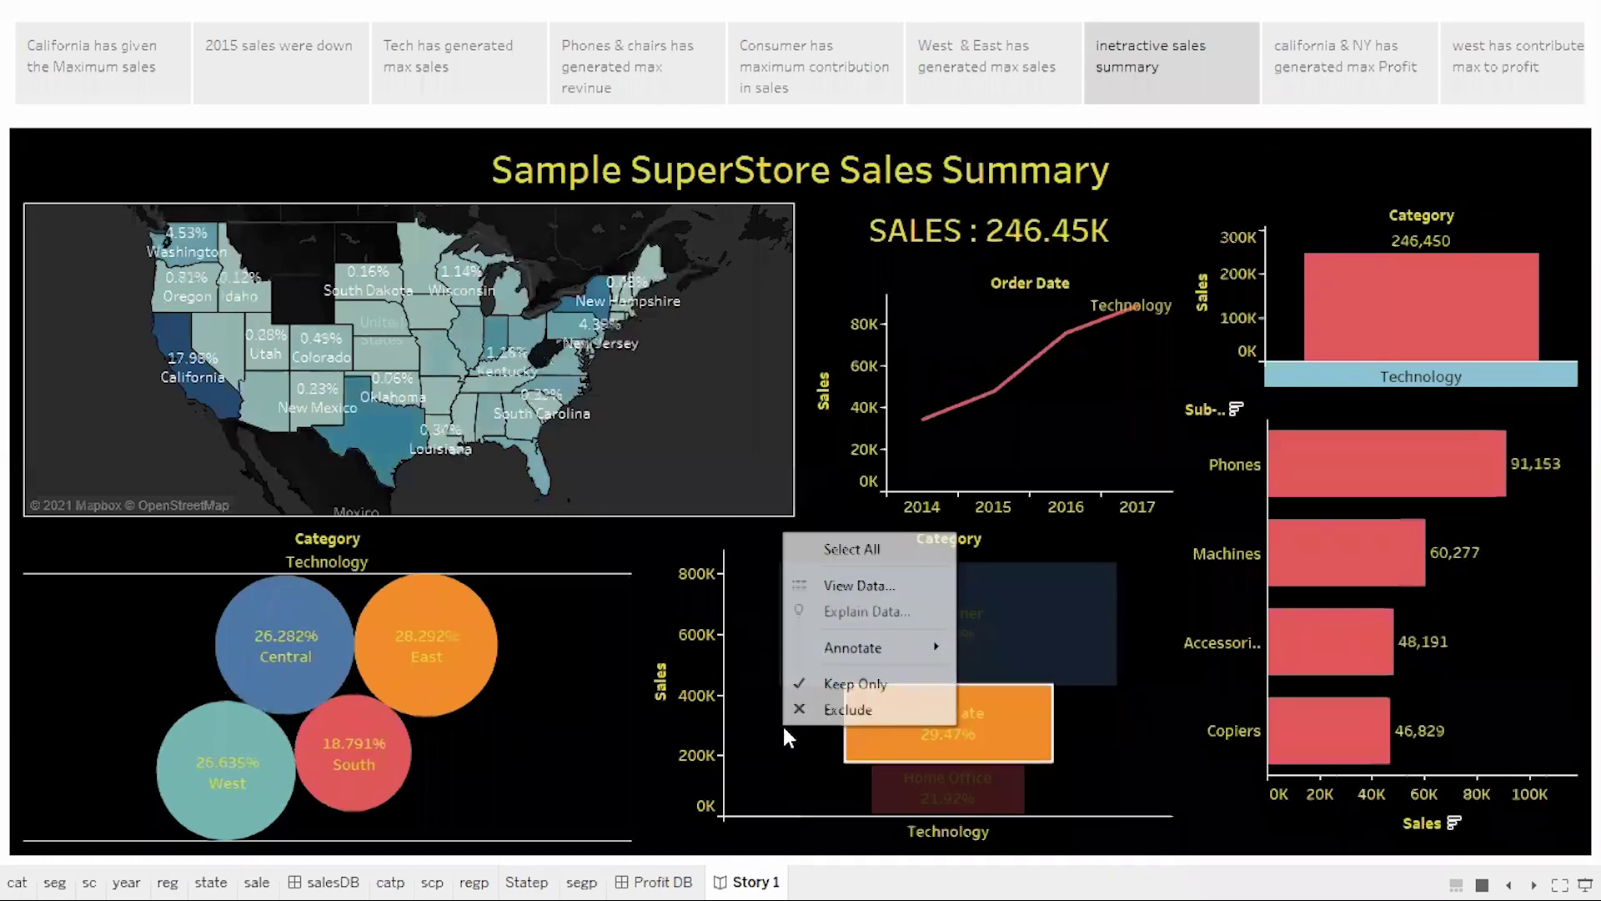
{"action": "right_click", "coordinate": [968, 789]}
Narrow the sales dashboard to California, then clear the category, segment and state filters.
{"action": "left_click", "coordinate": [194, 370]}
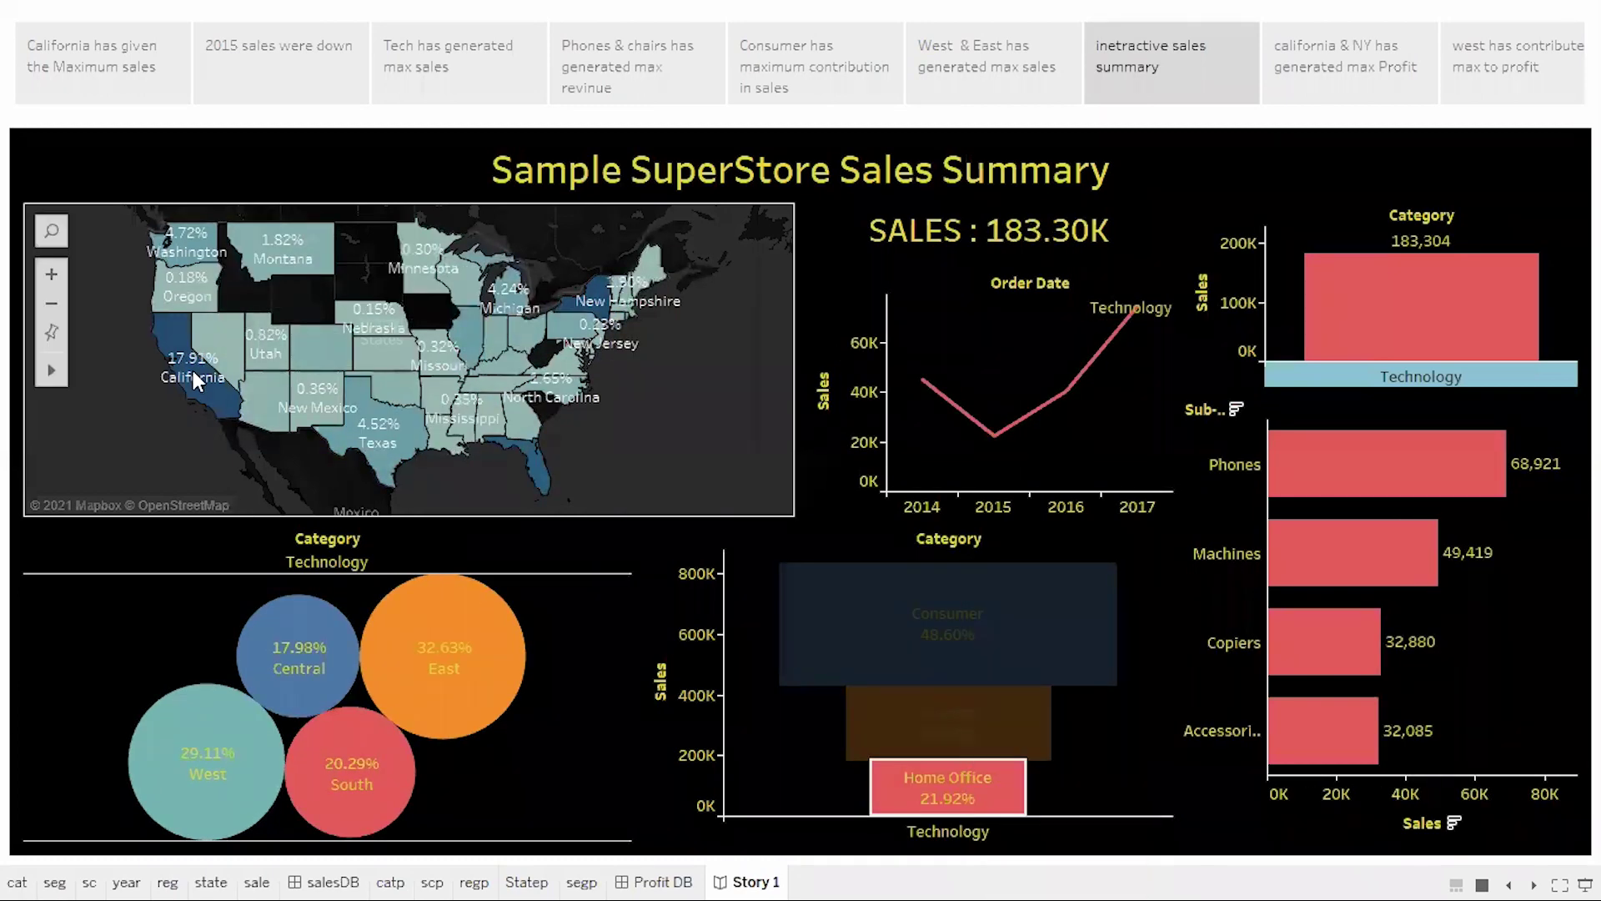
{"action": "right_click", "coordinate": [192, 372]}
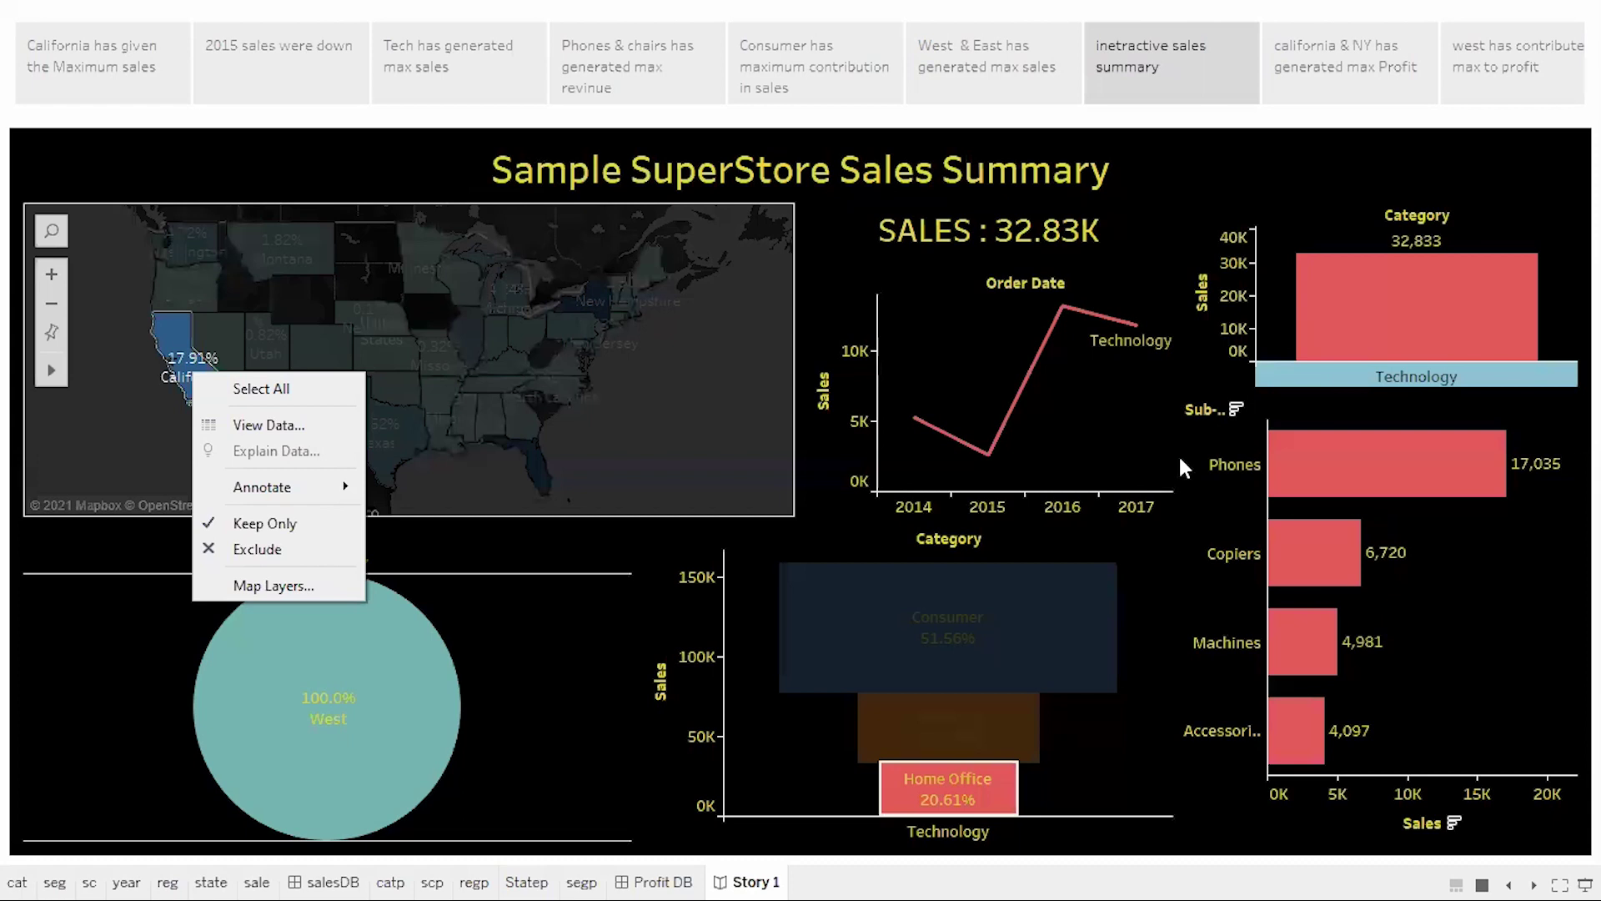
{"action": "left_click", "coordinate": [869, 497]}
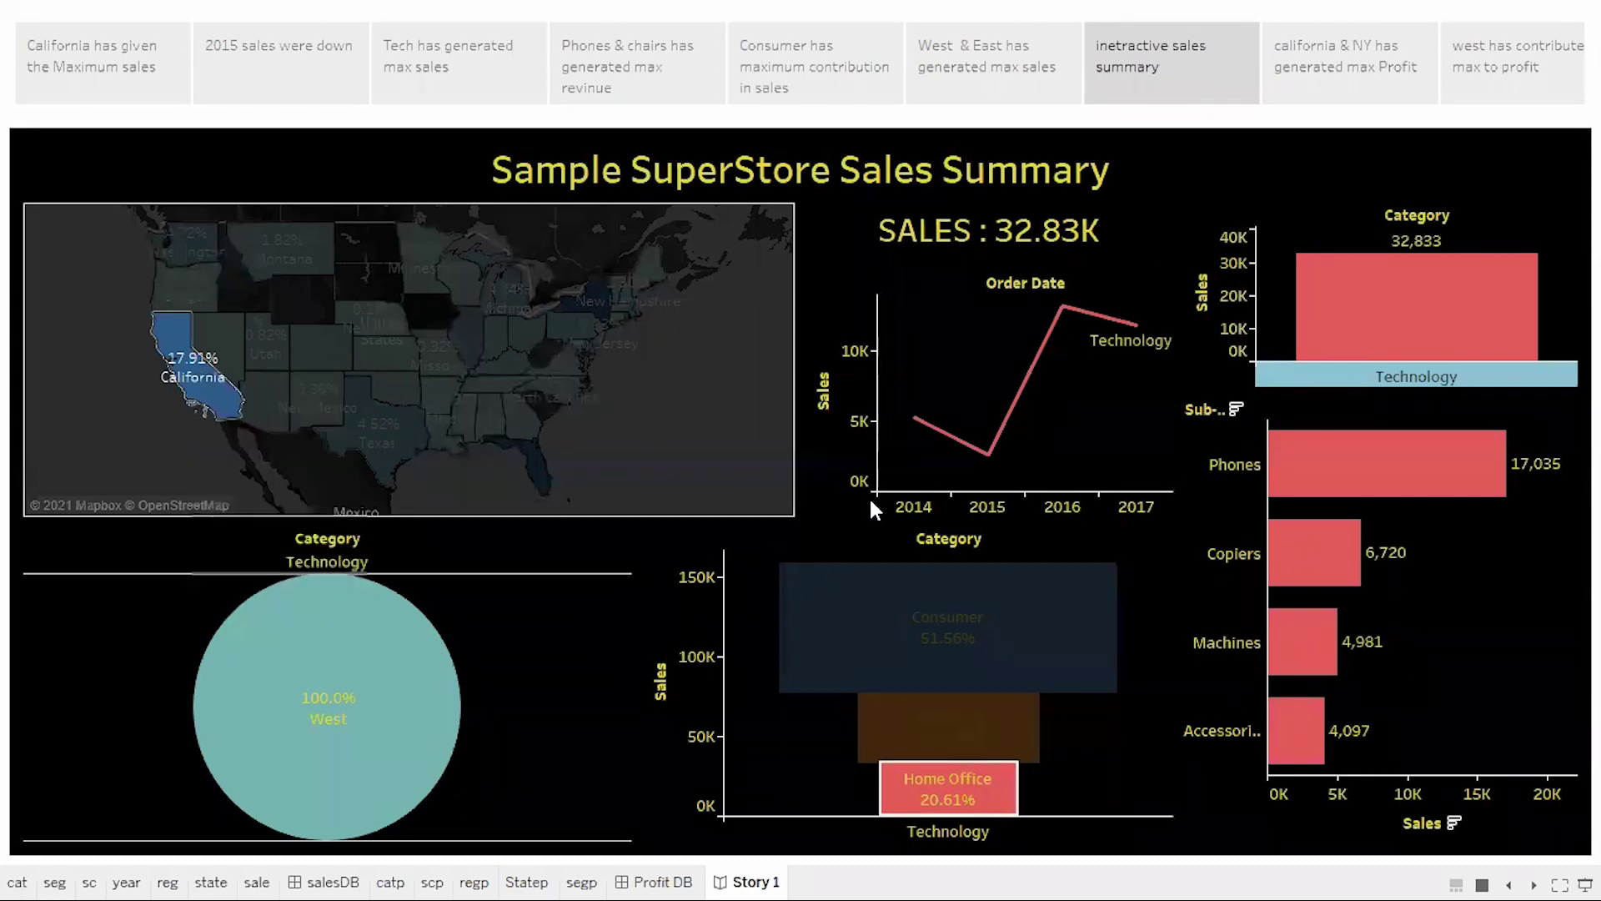
{"action": "left_click", "coordinate": [1206, 247]}
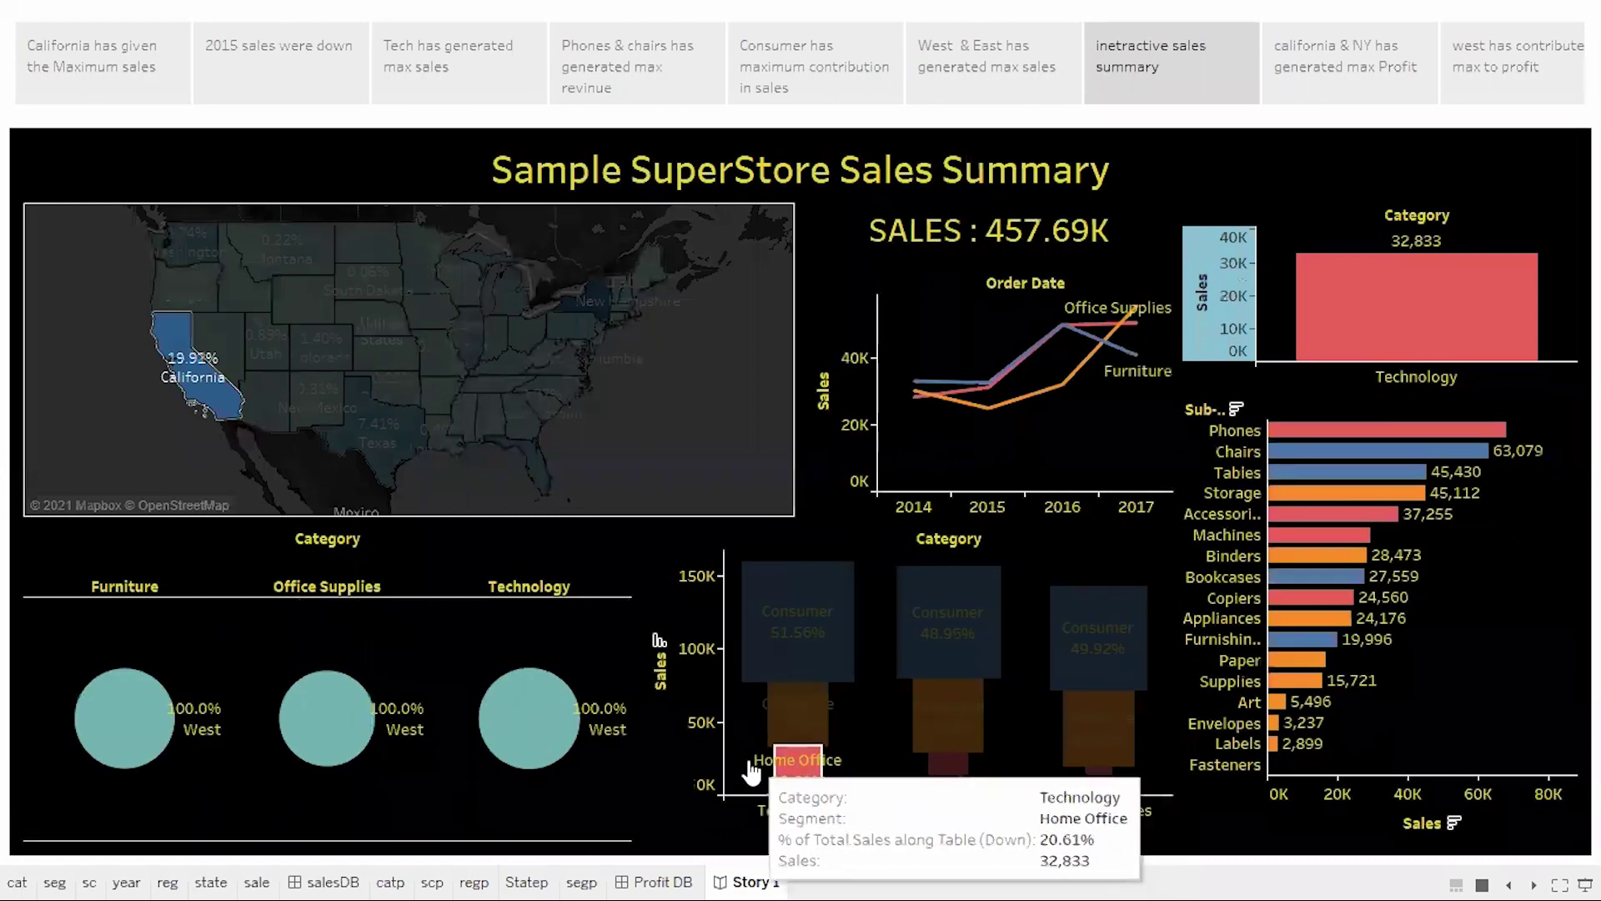
{"action": "left_click", "coordinate": [701, 761]}
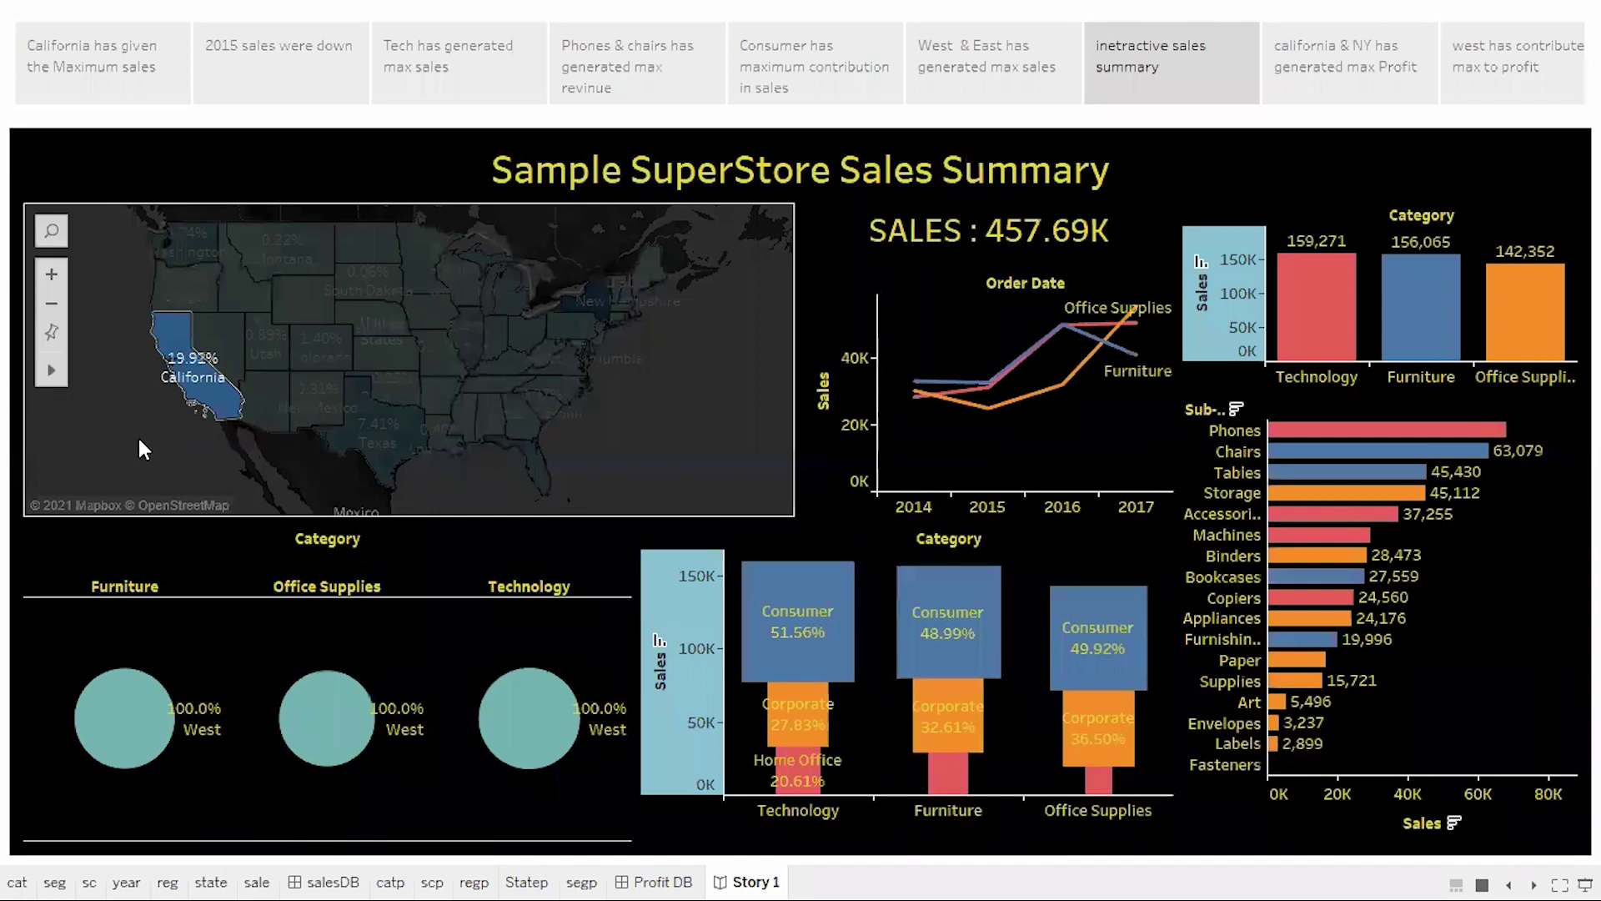
{"action": "left_click", "coordinate": [264, 449]}
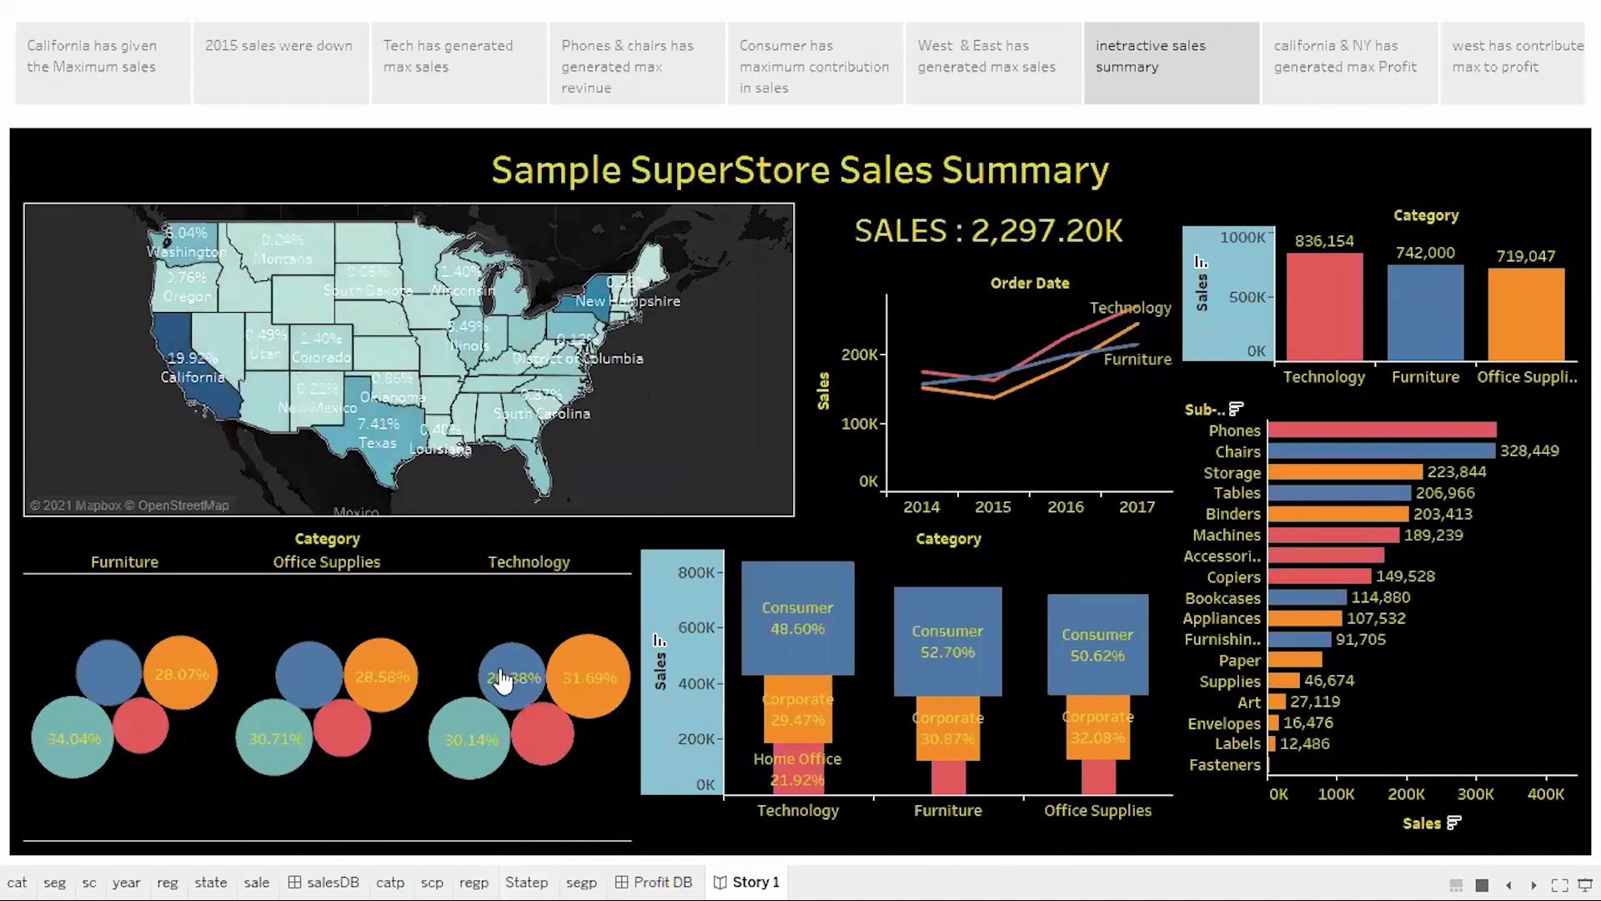
Filter the dashboard by the Furniture South bubble, narrow it to the map states from Louisiana to Florida, and clear both selections.
{"action": "mouse_move", "coordinate": [149, 743]}
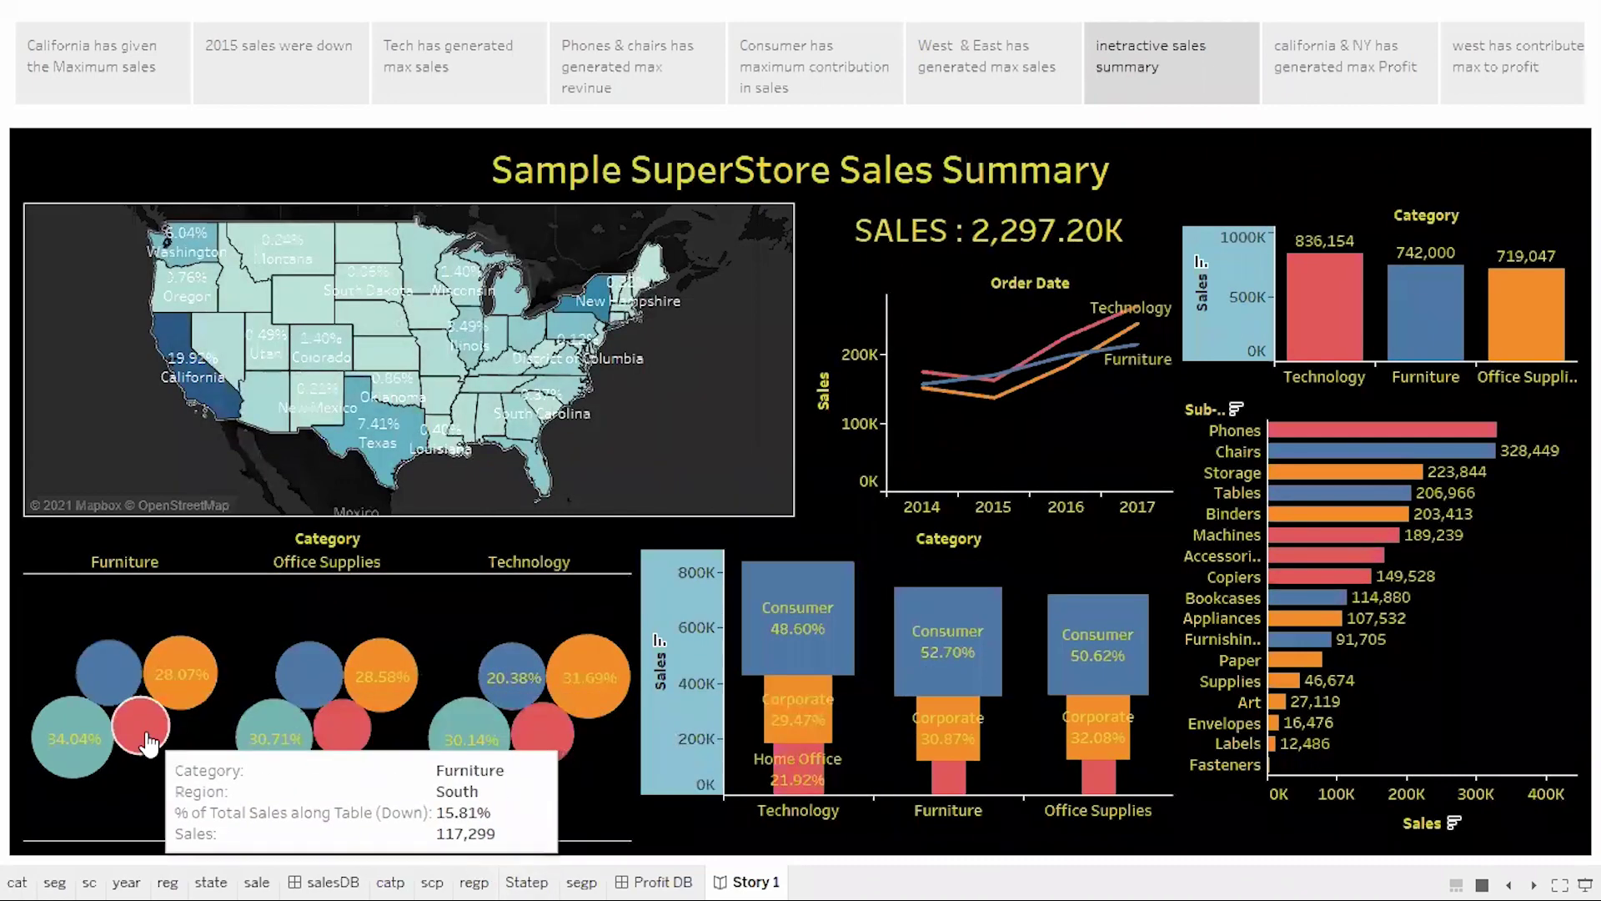
{"action": "left_click", "coordinate": [148, 741]}
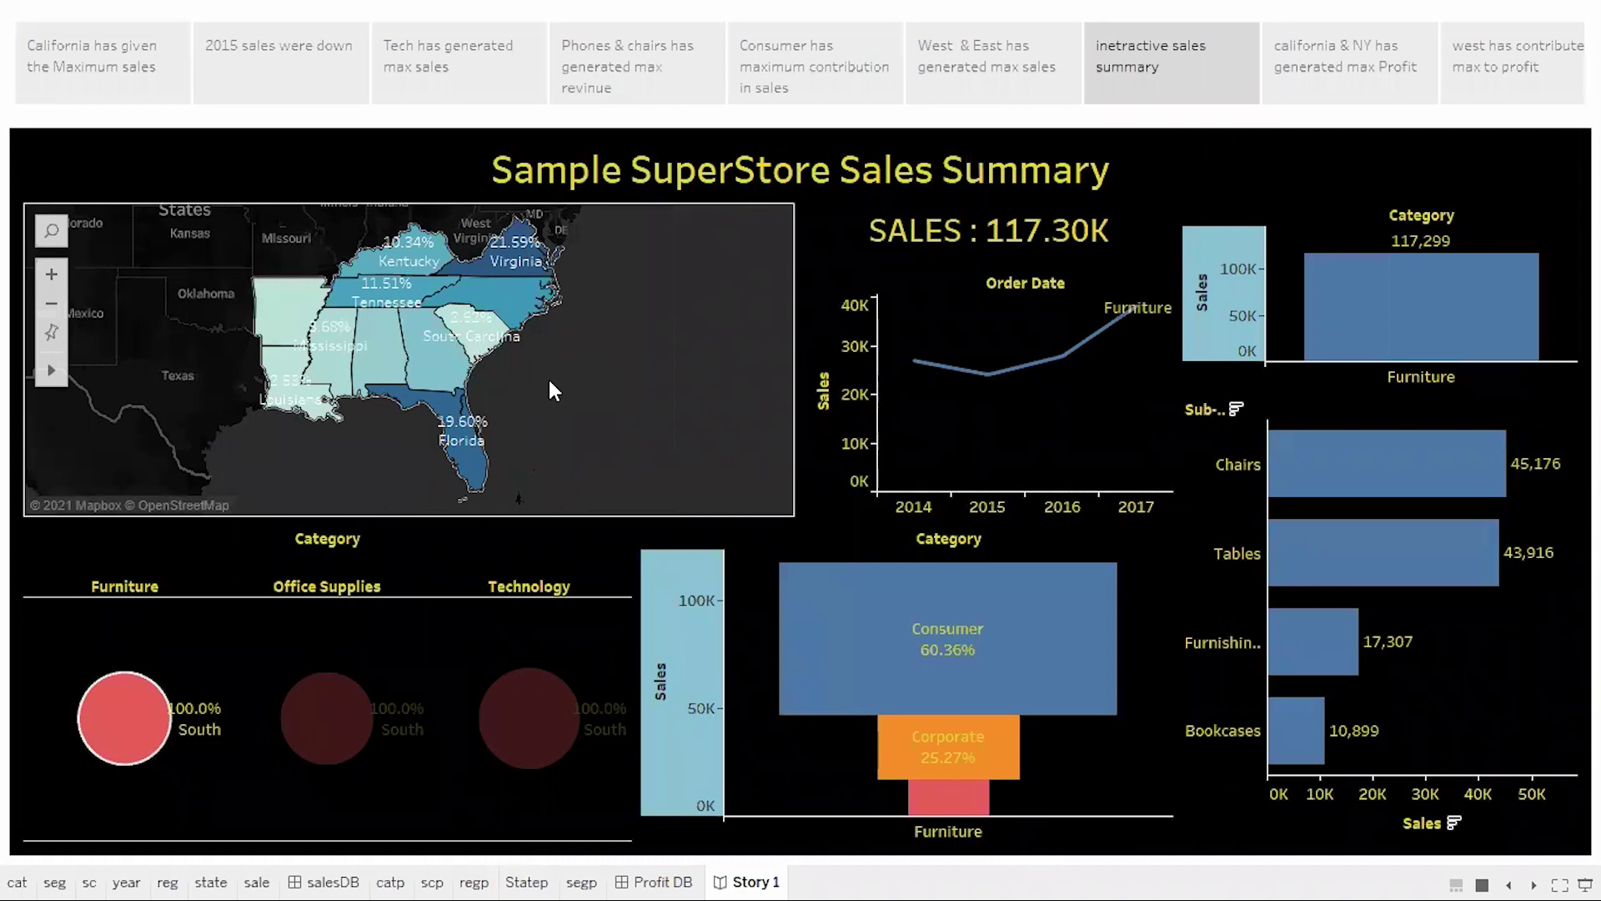
{"action": "left_click_drag", "start_coordinate": [549, 379], "coordinate": [46, 733]}
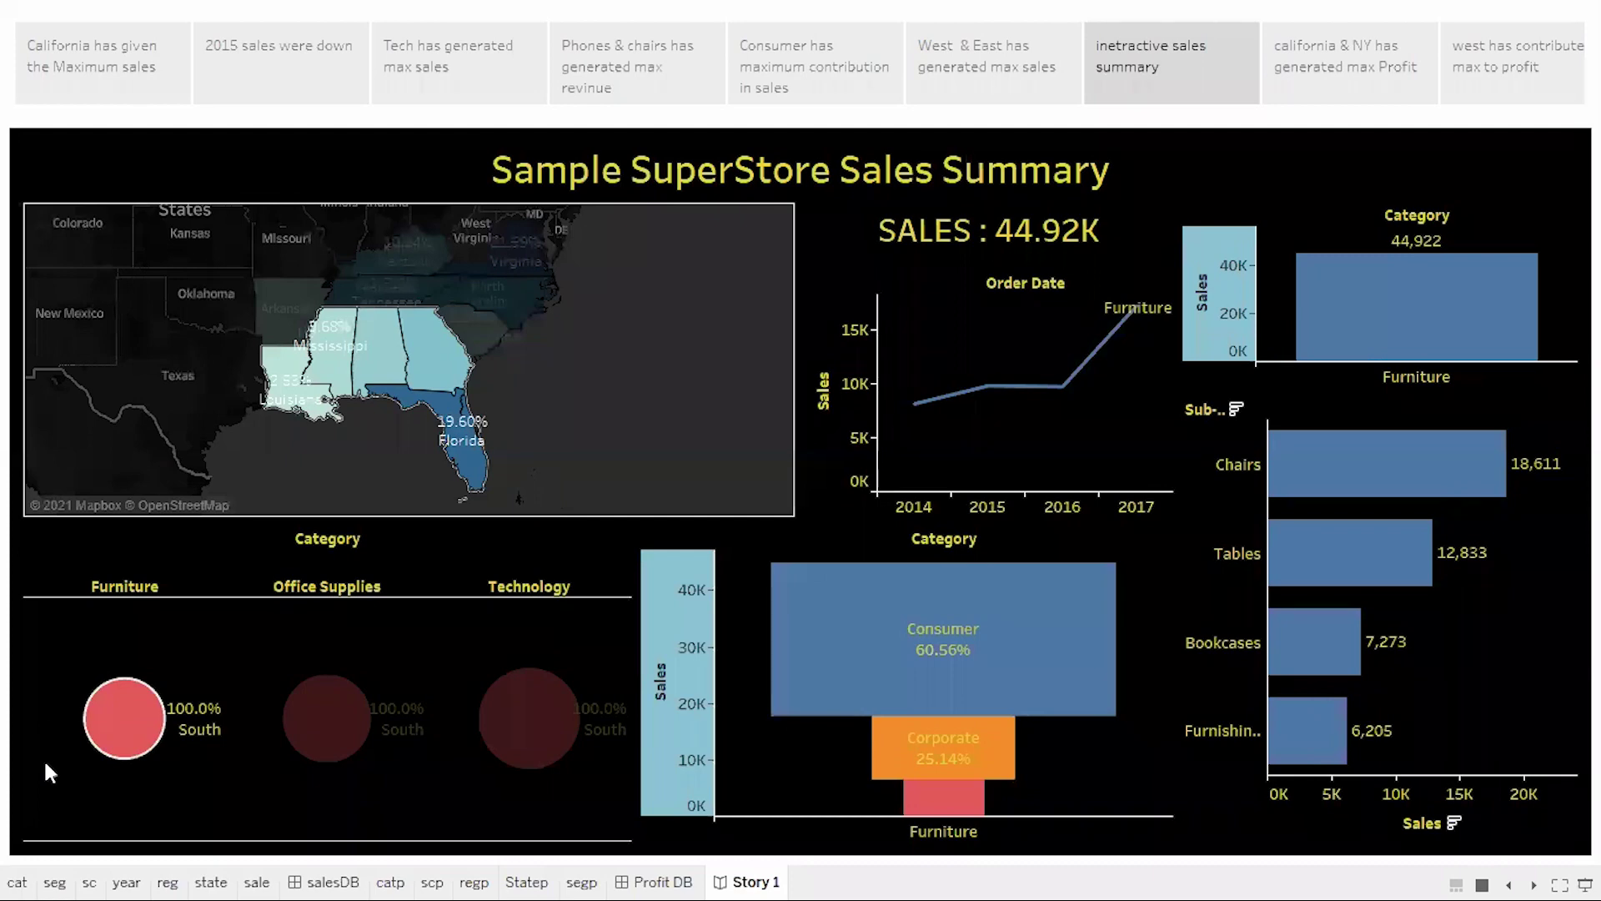
{"action": "left_click", "coordinate": [43, 759]}
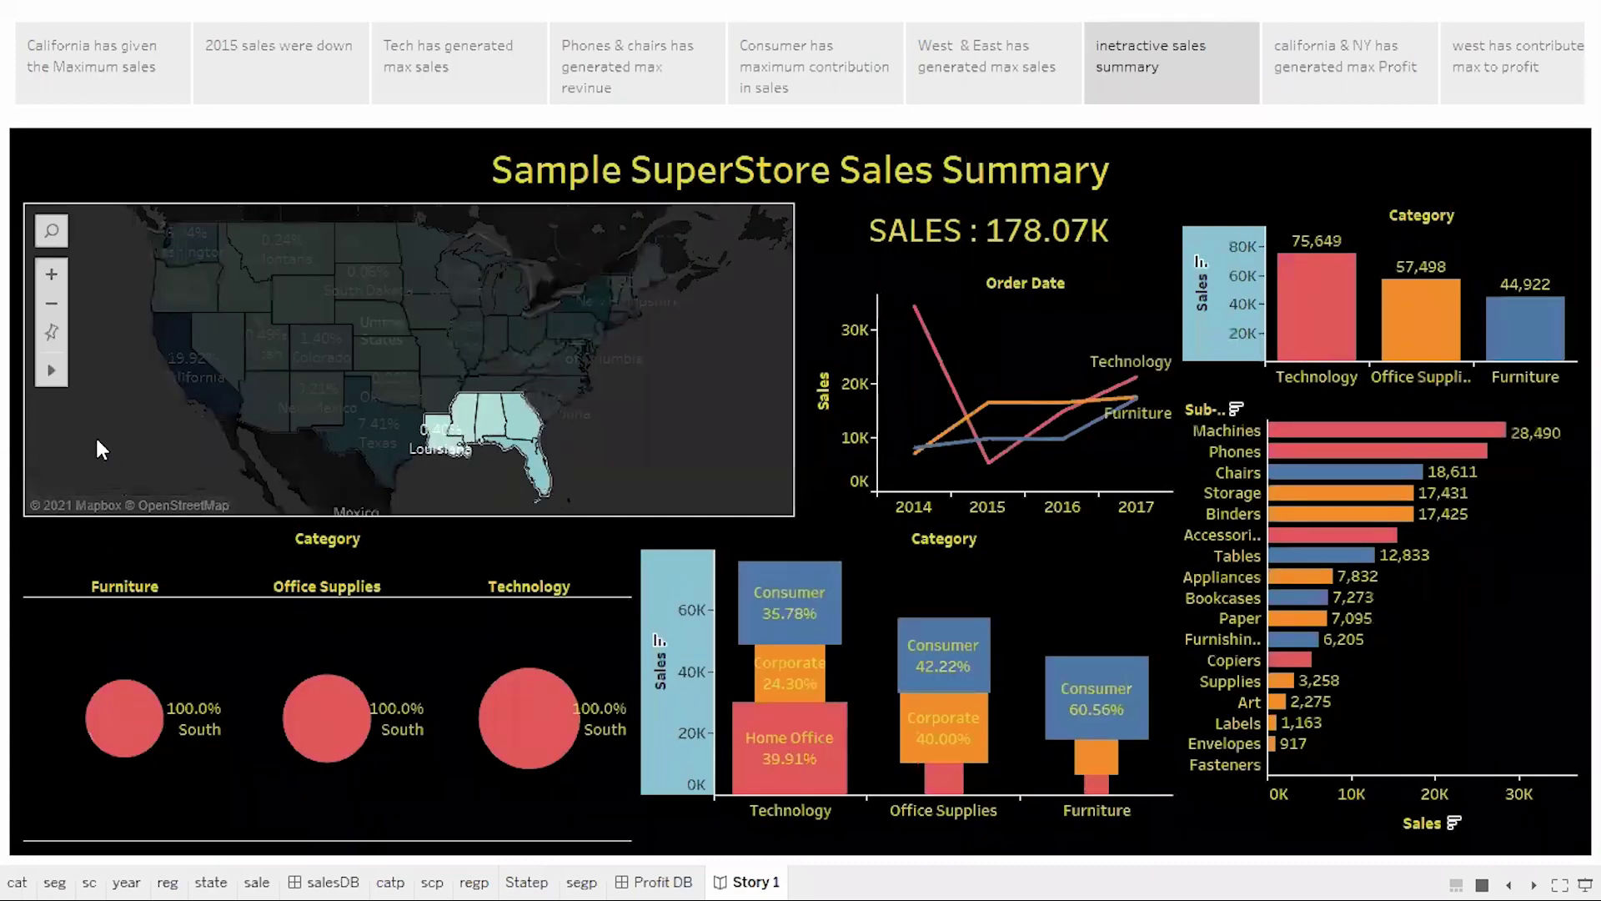
{"action": "left_click", "coordinate": [141, 460]}
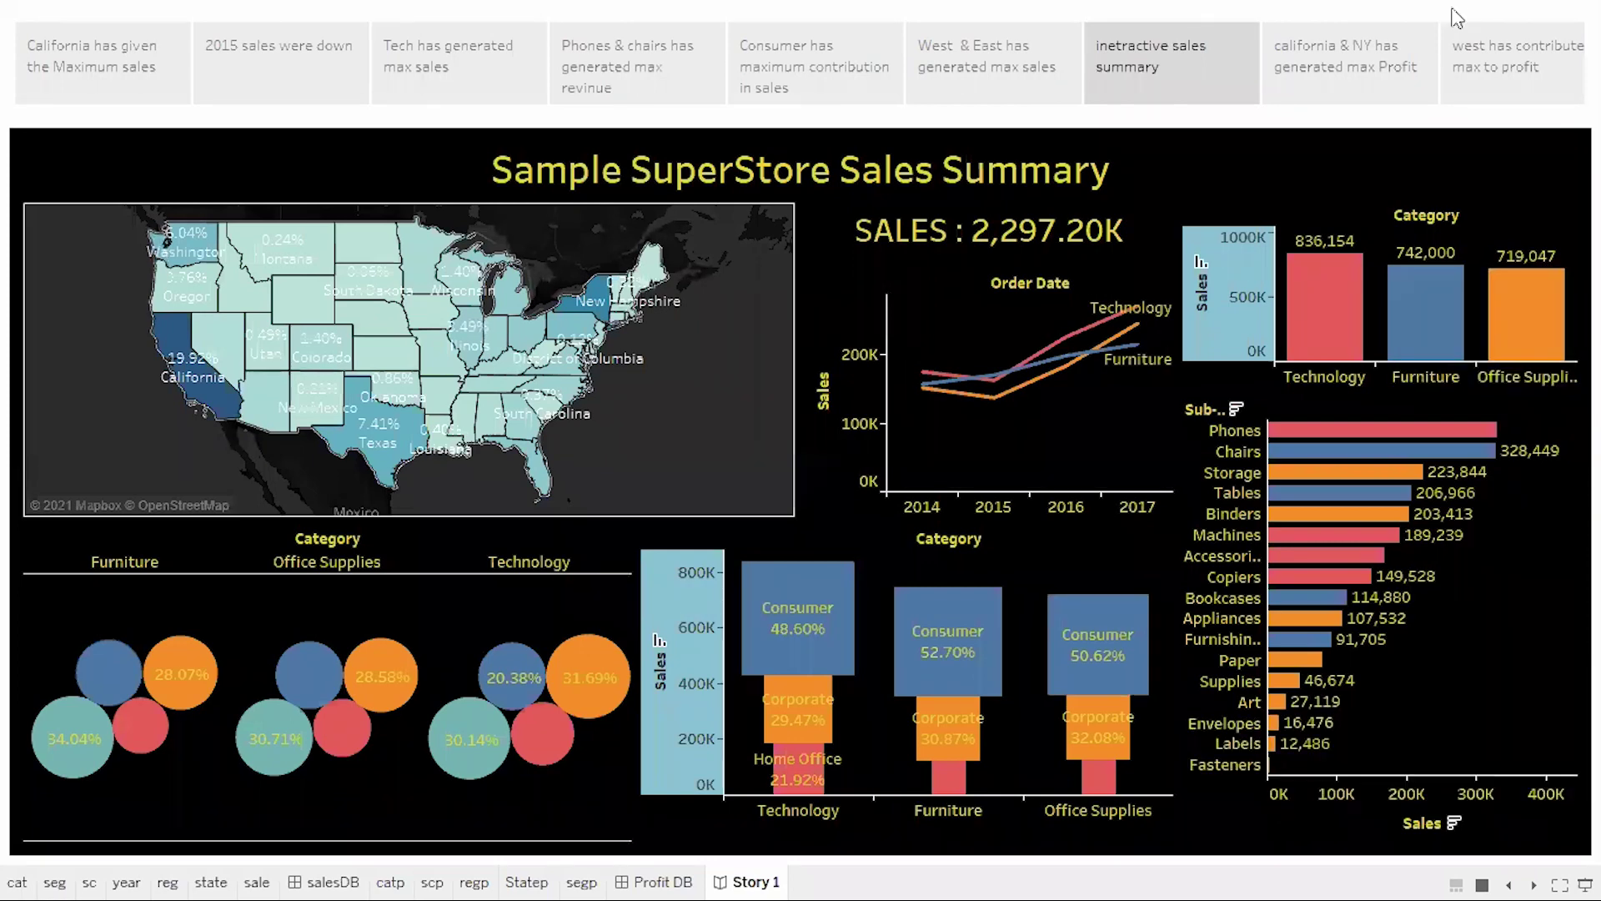
Go through the story points from "california & NY has generated max Profit" to "Copiers has given max profit", inspecting individual marks.
{"action": "left_click", "coordinate": [1367, 49]}
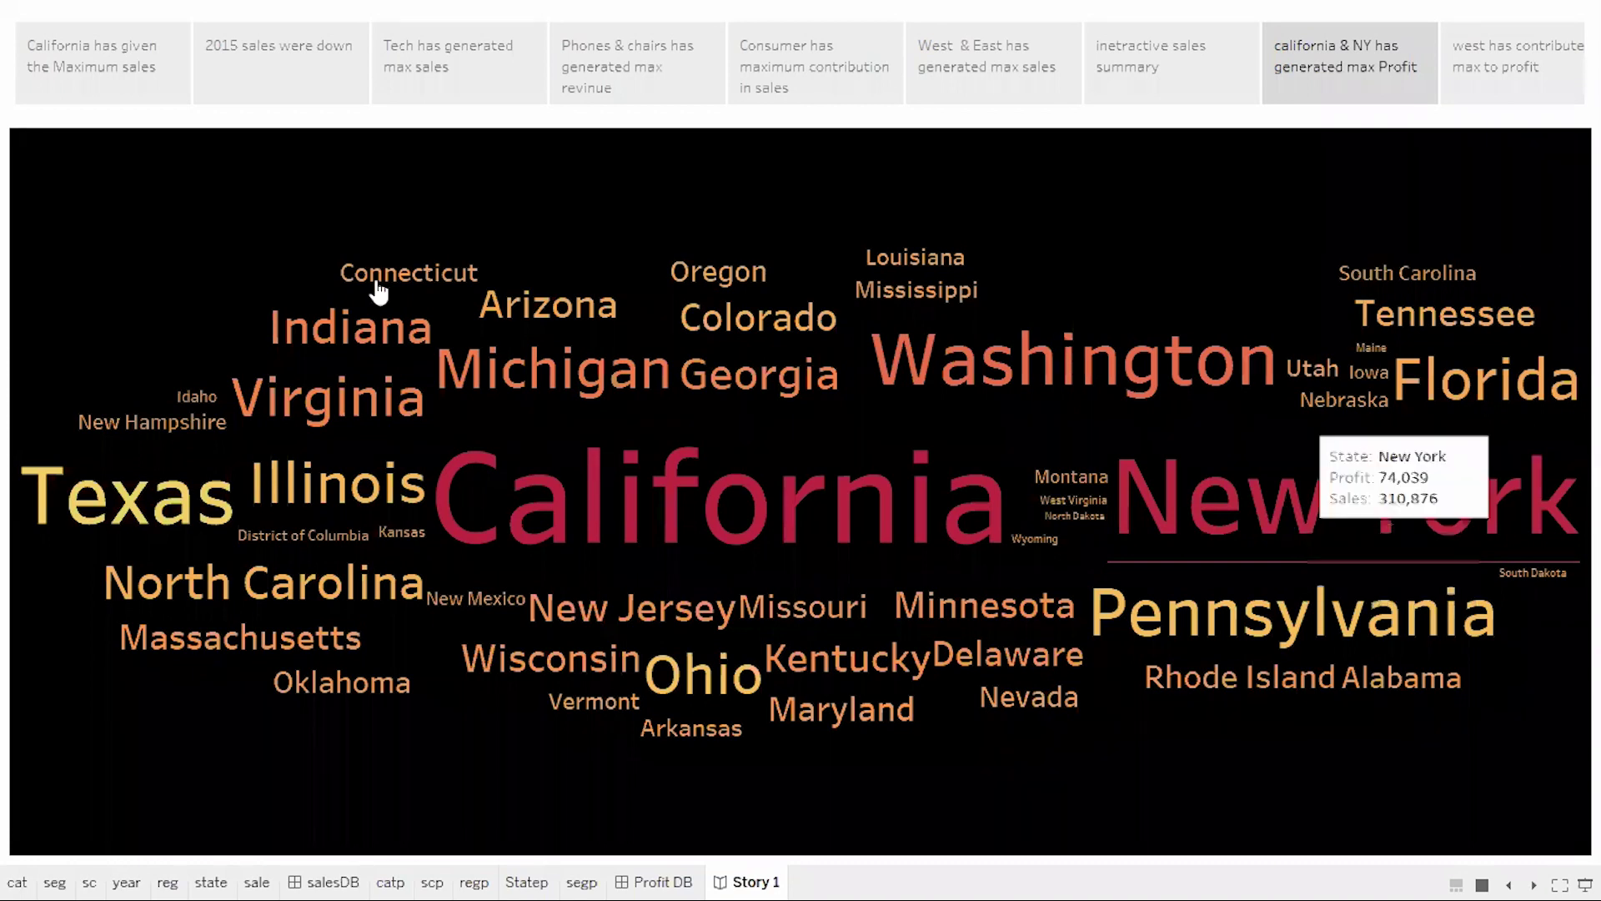
{"action": "mouse_move", "coordinate": [127, 503]}
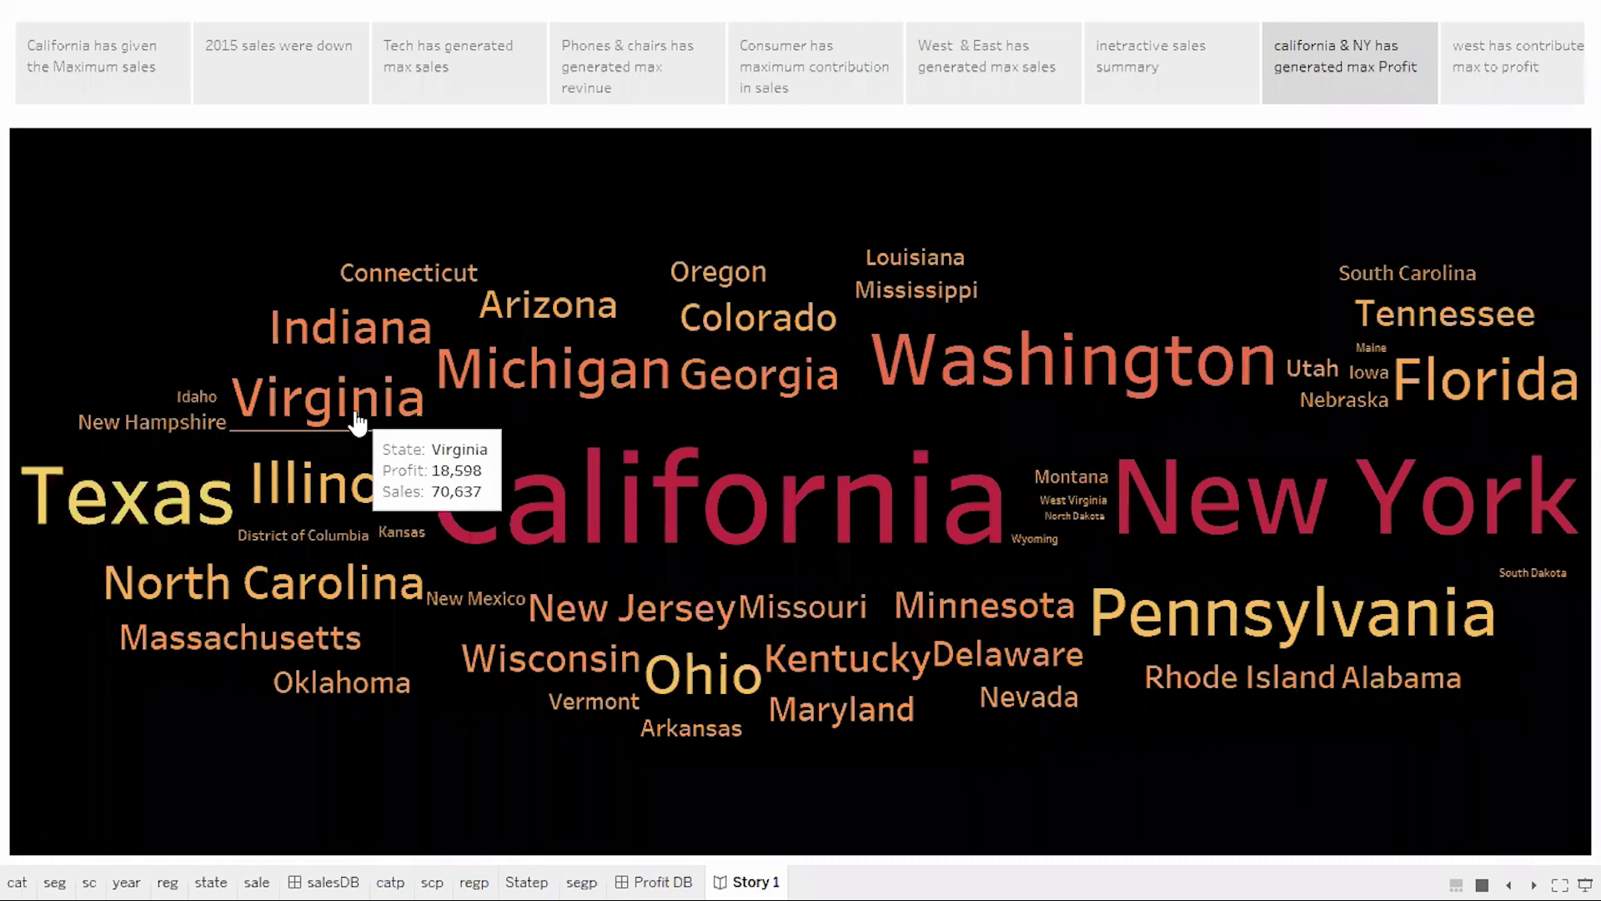
{"action": "left_click", "coordinate": [1541, 74]}
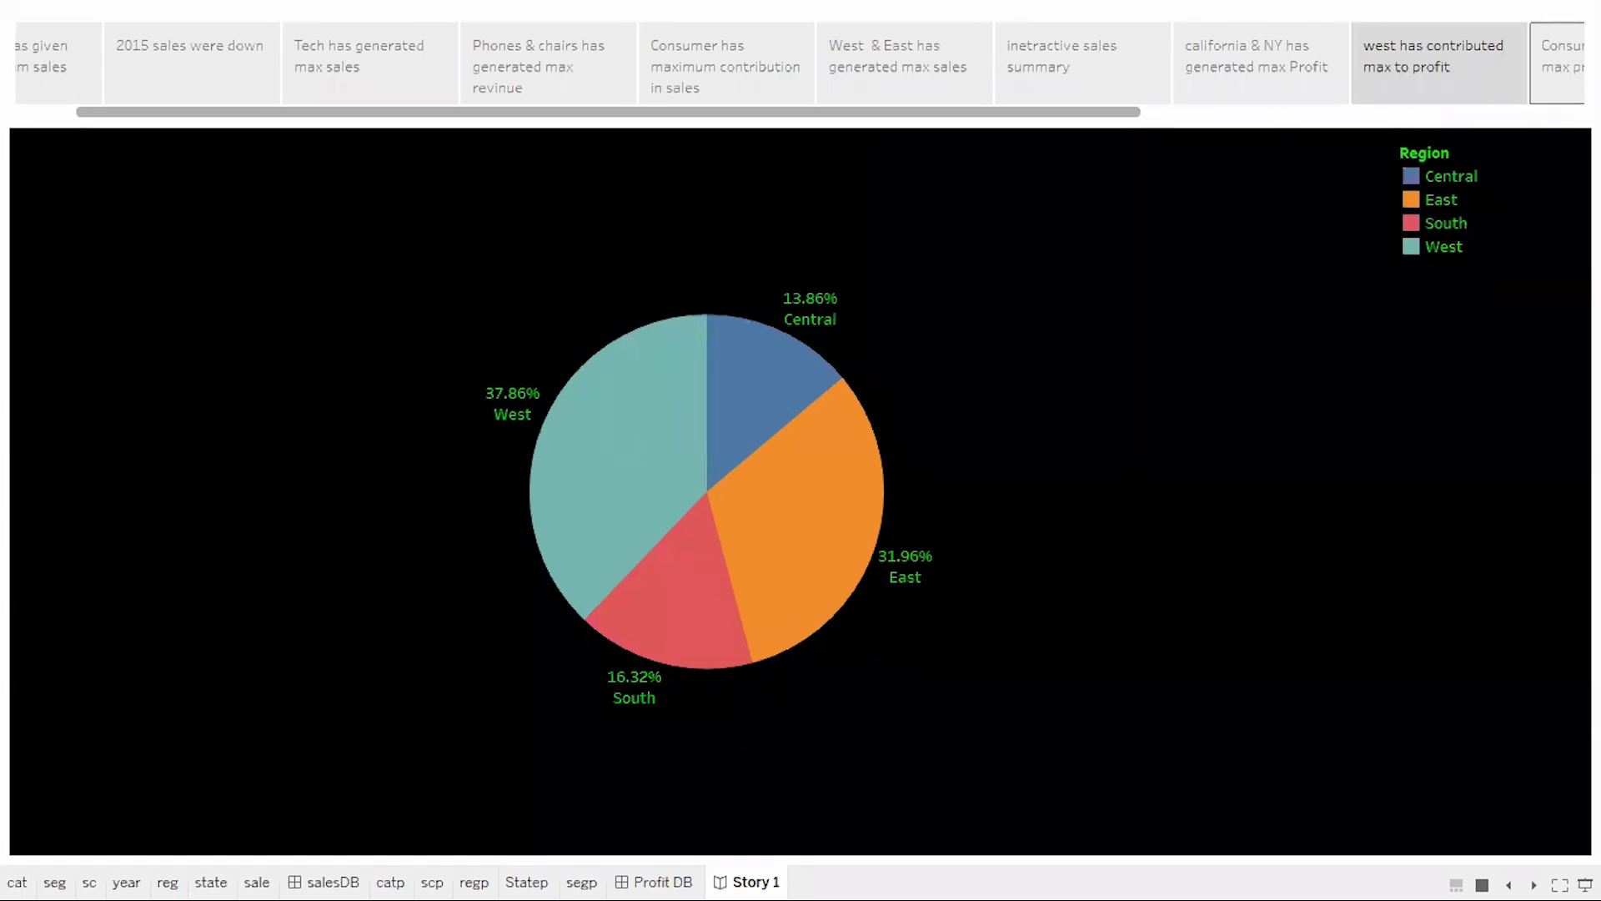
{"action": "left_click", "coordinate": [1541, 74]}
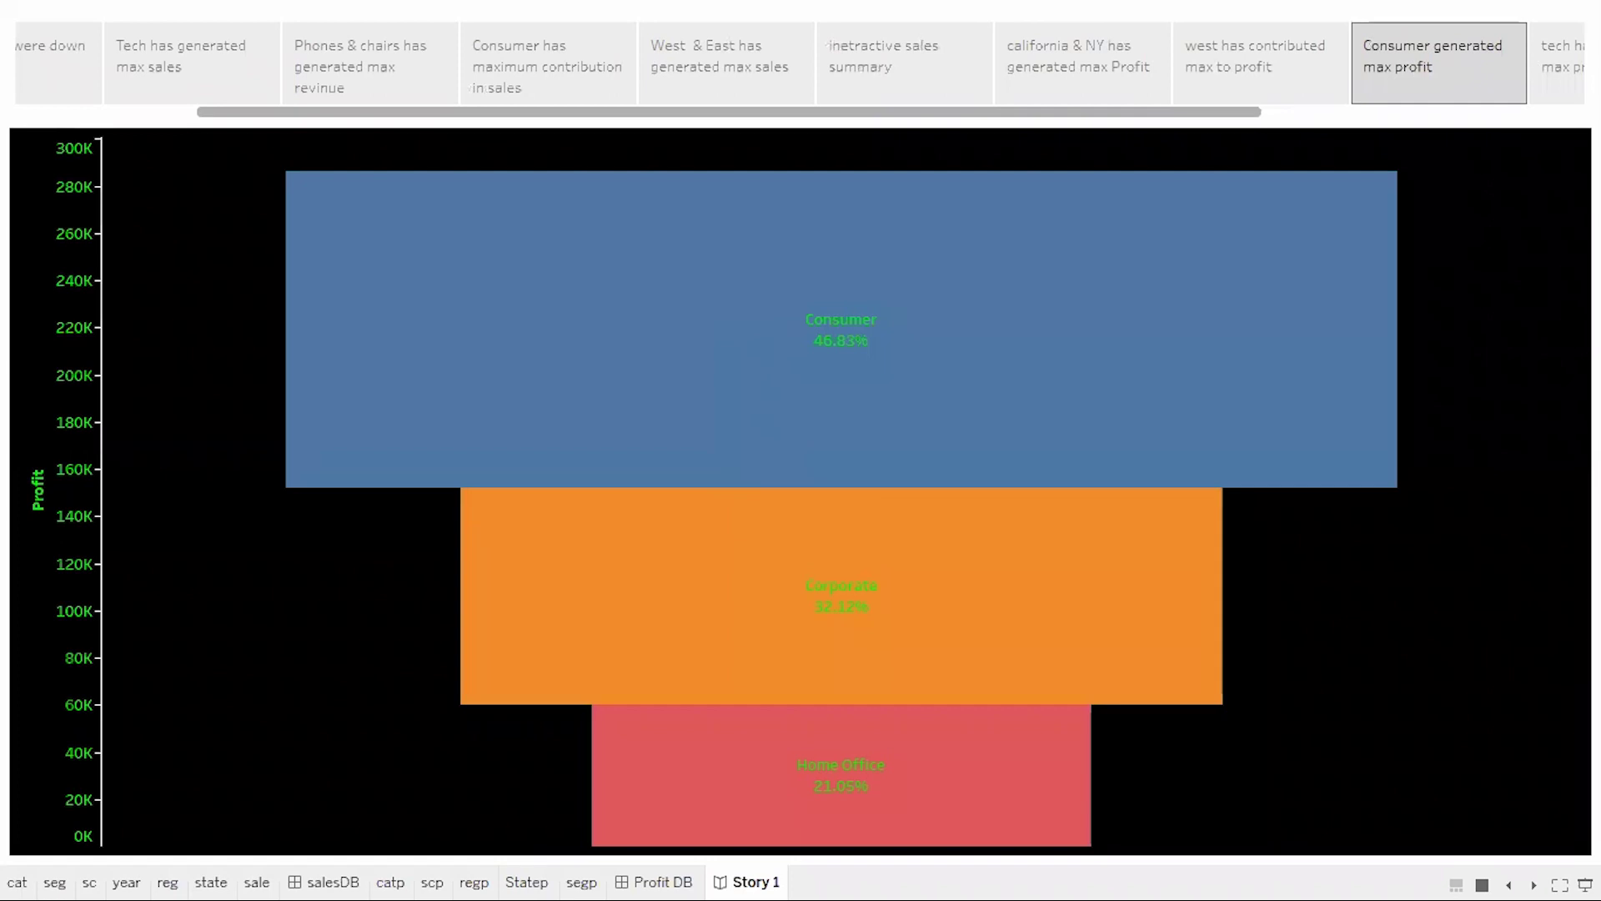
{"action": "key", "text": "Right"}
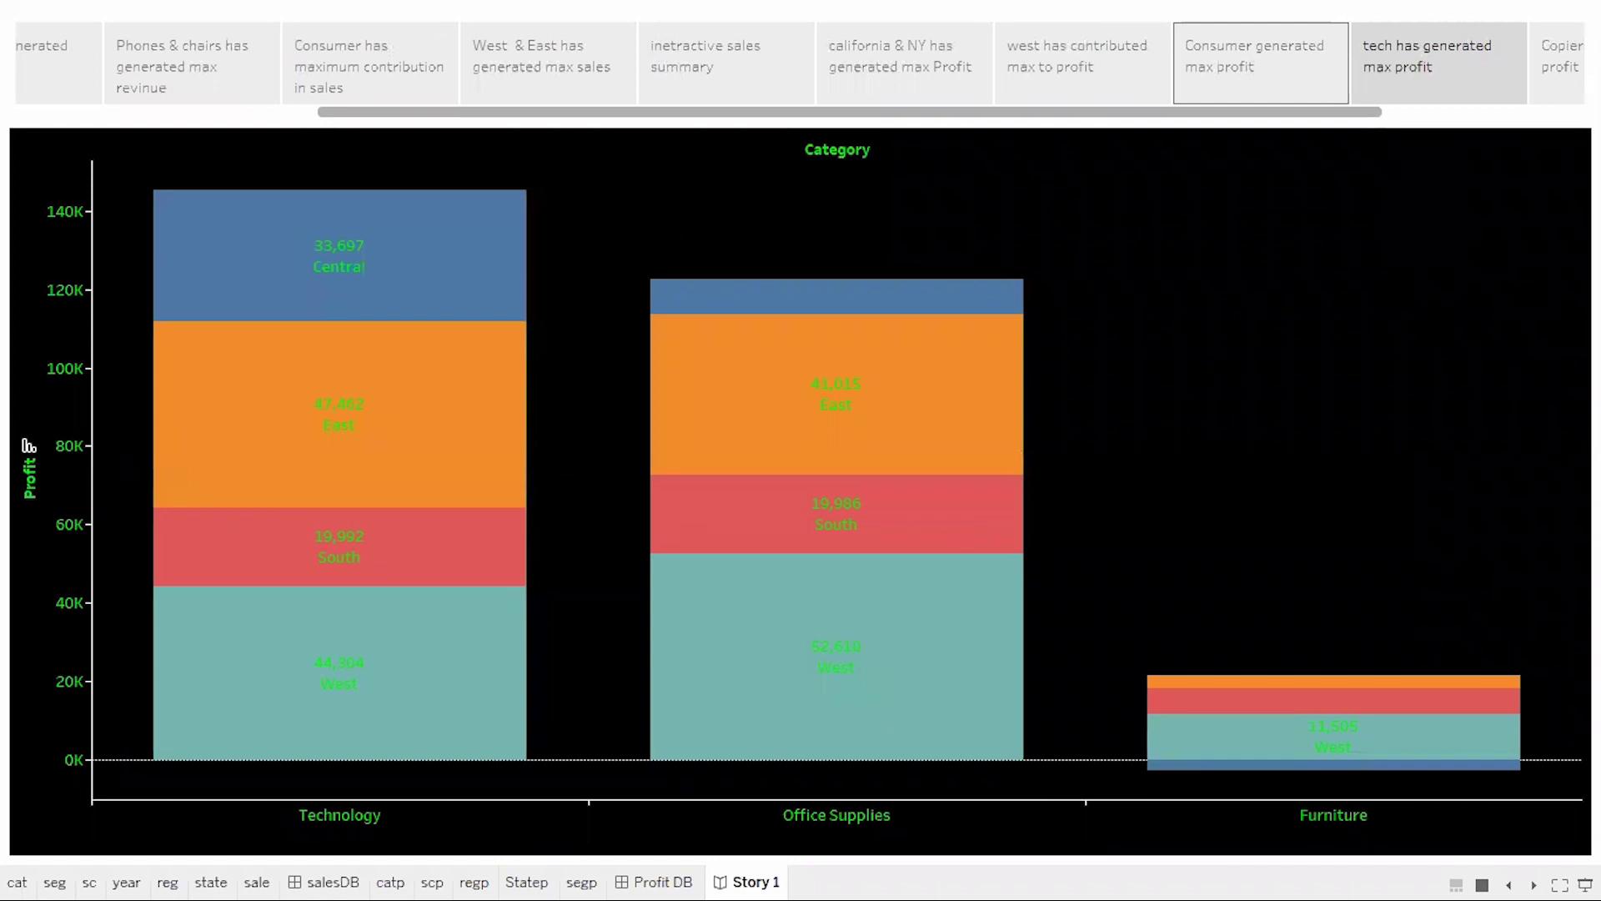
{"action": "key", "text": "Right"}
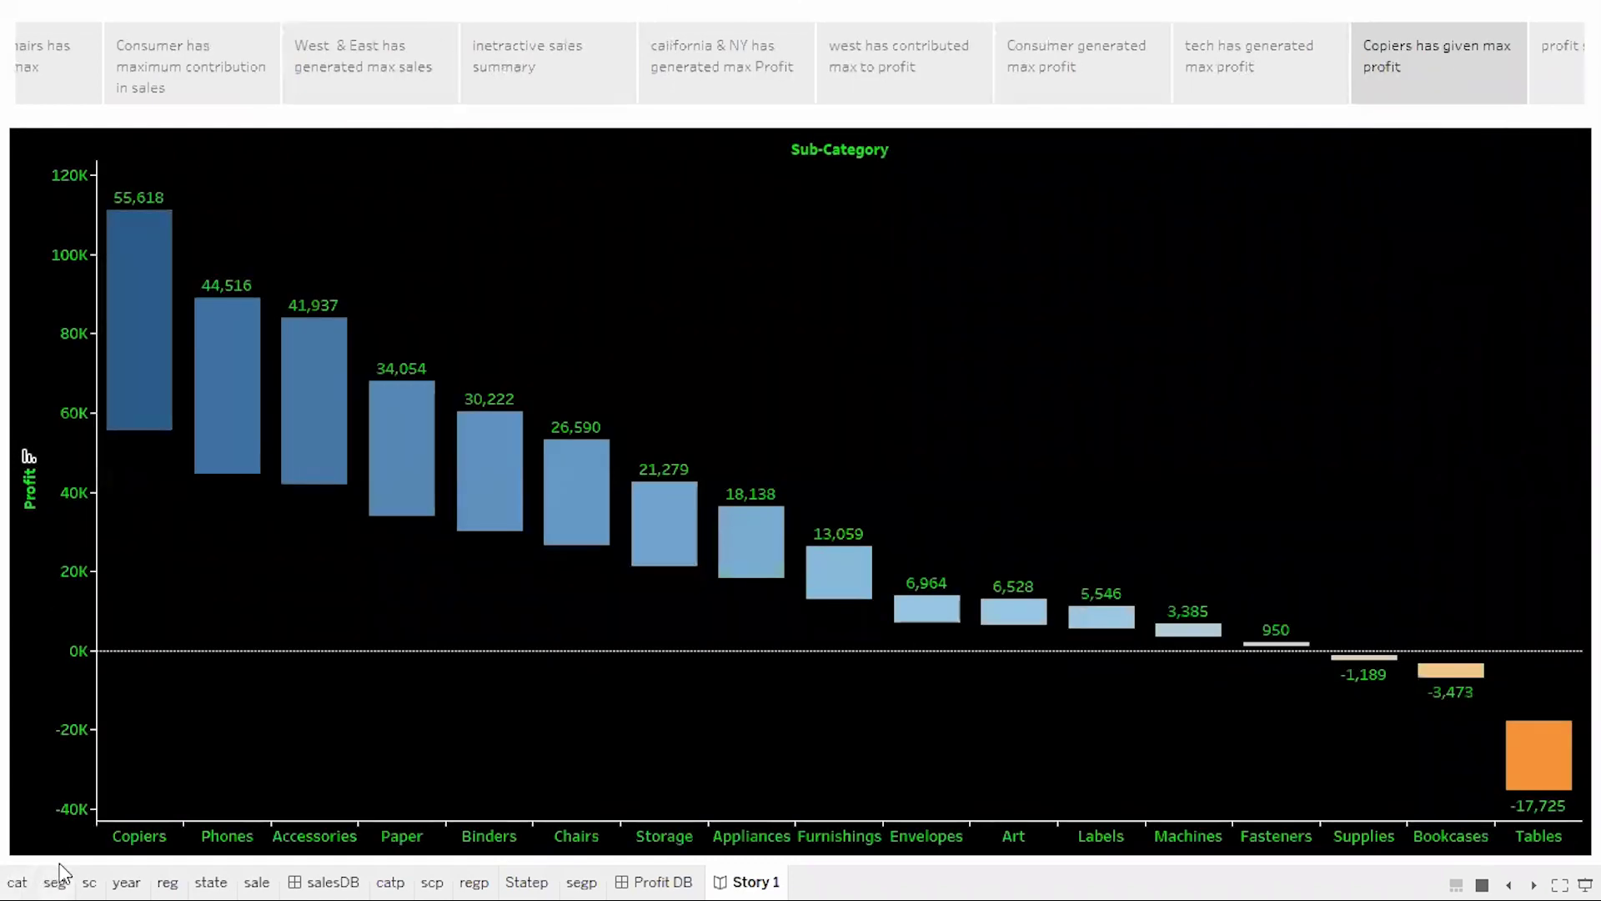
{"action": "mouse_move", "coordinate": [134, 310]}
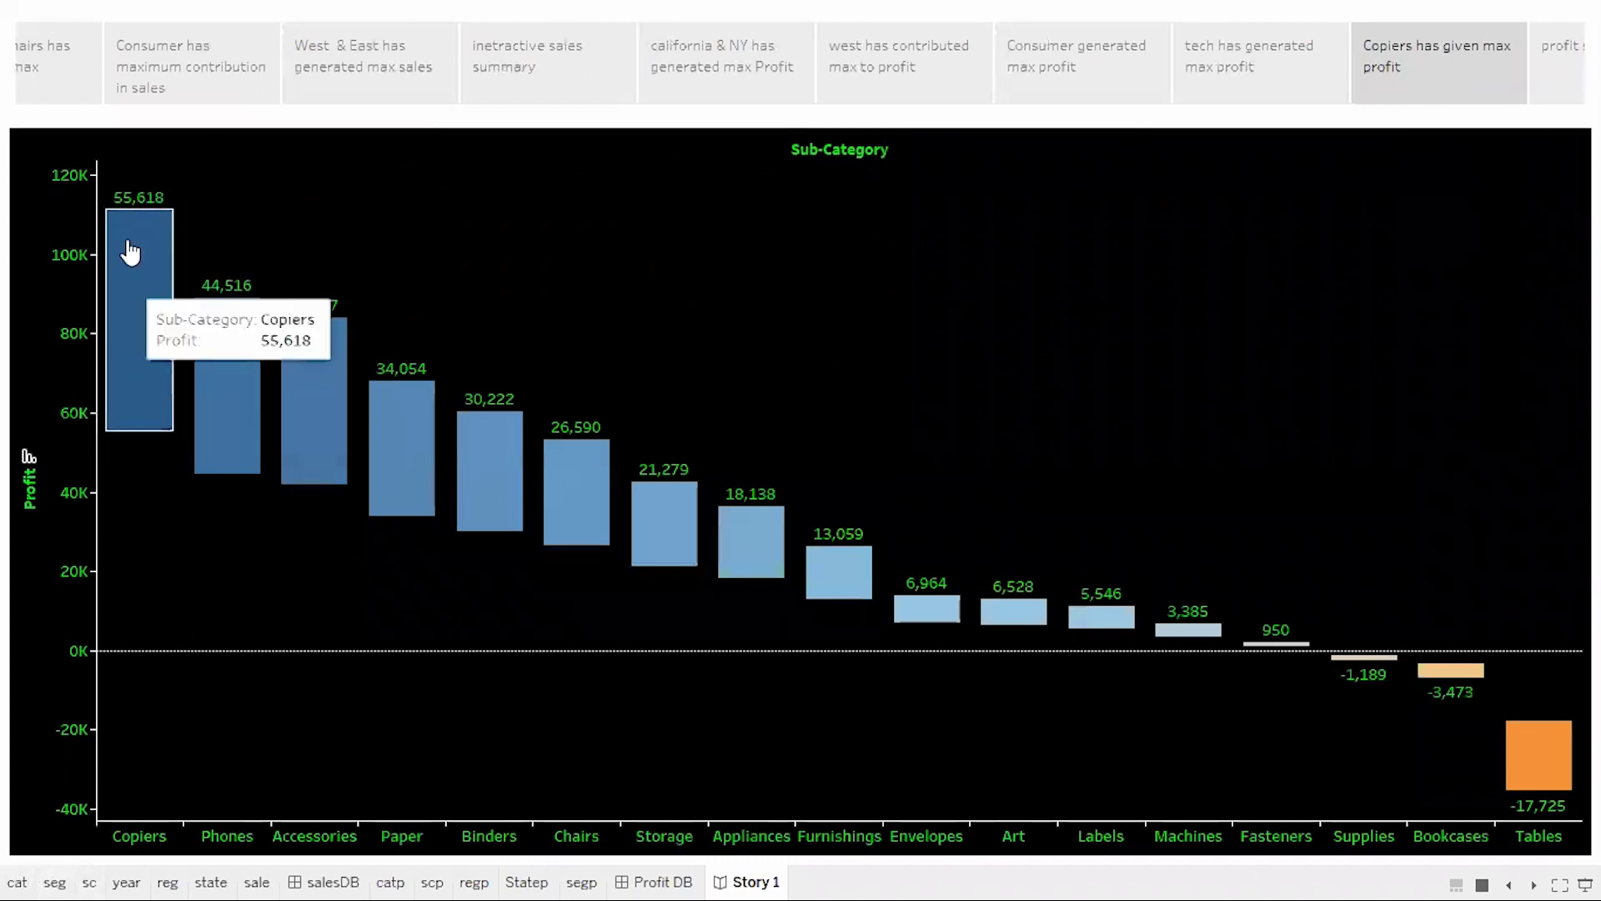
{"action": "mouse_move", "coordinate": [1535, 772]}
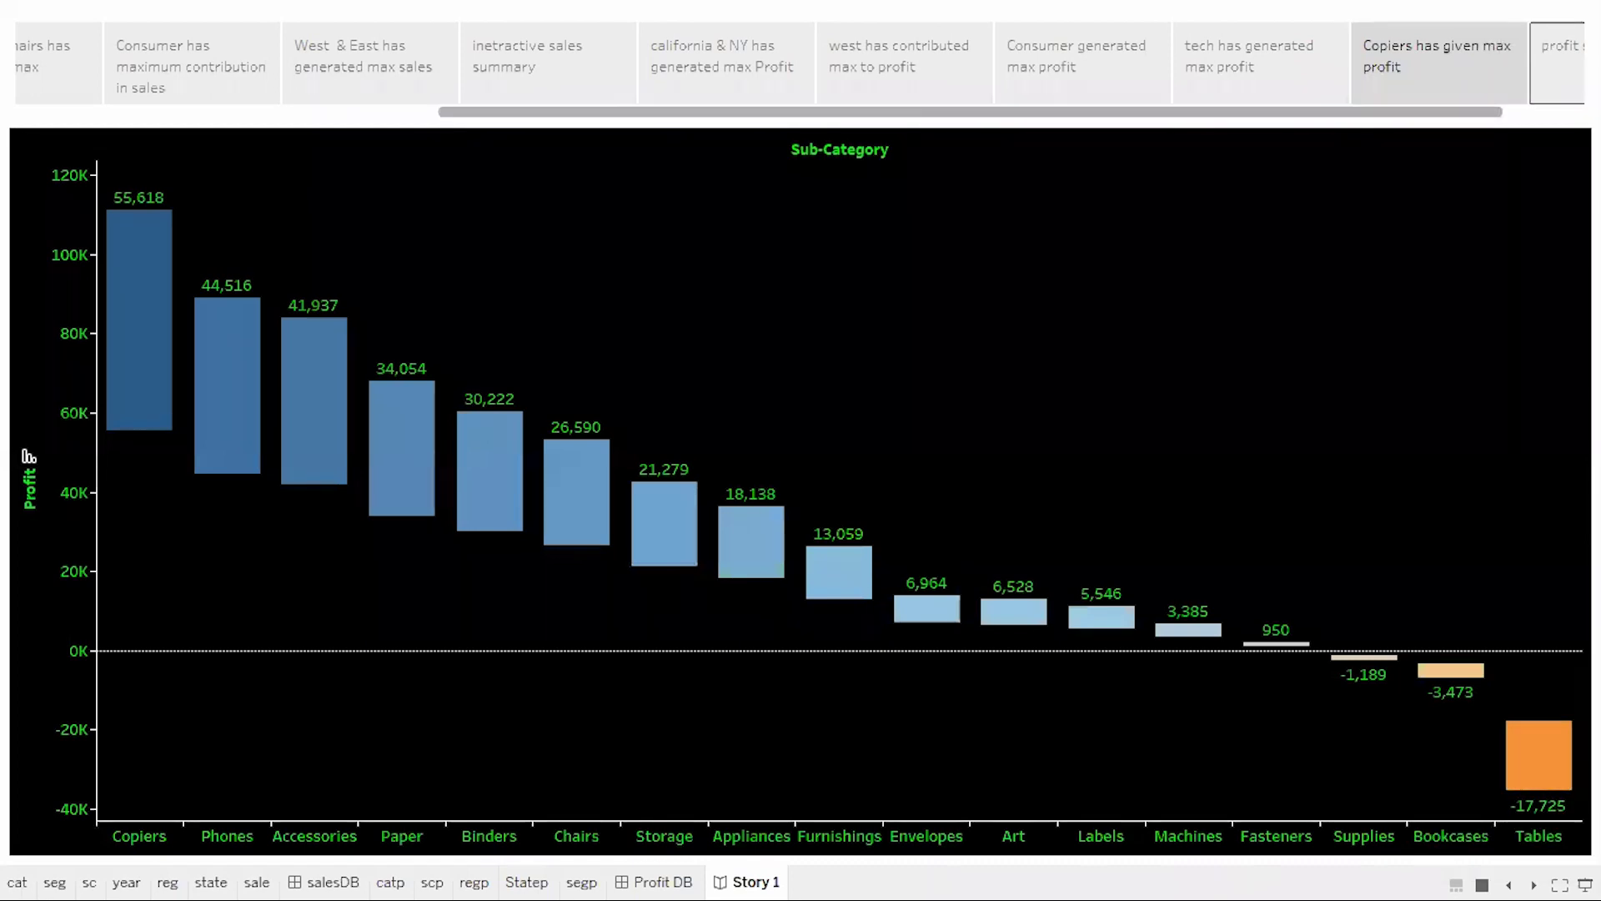
Open the "profit summary" story point, filter its dashboard to the South region, inspect the state details and clear the filter.
{"action": "left_click", "coordinate": [1556, 59]}
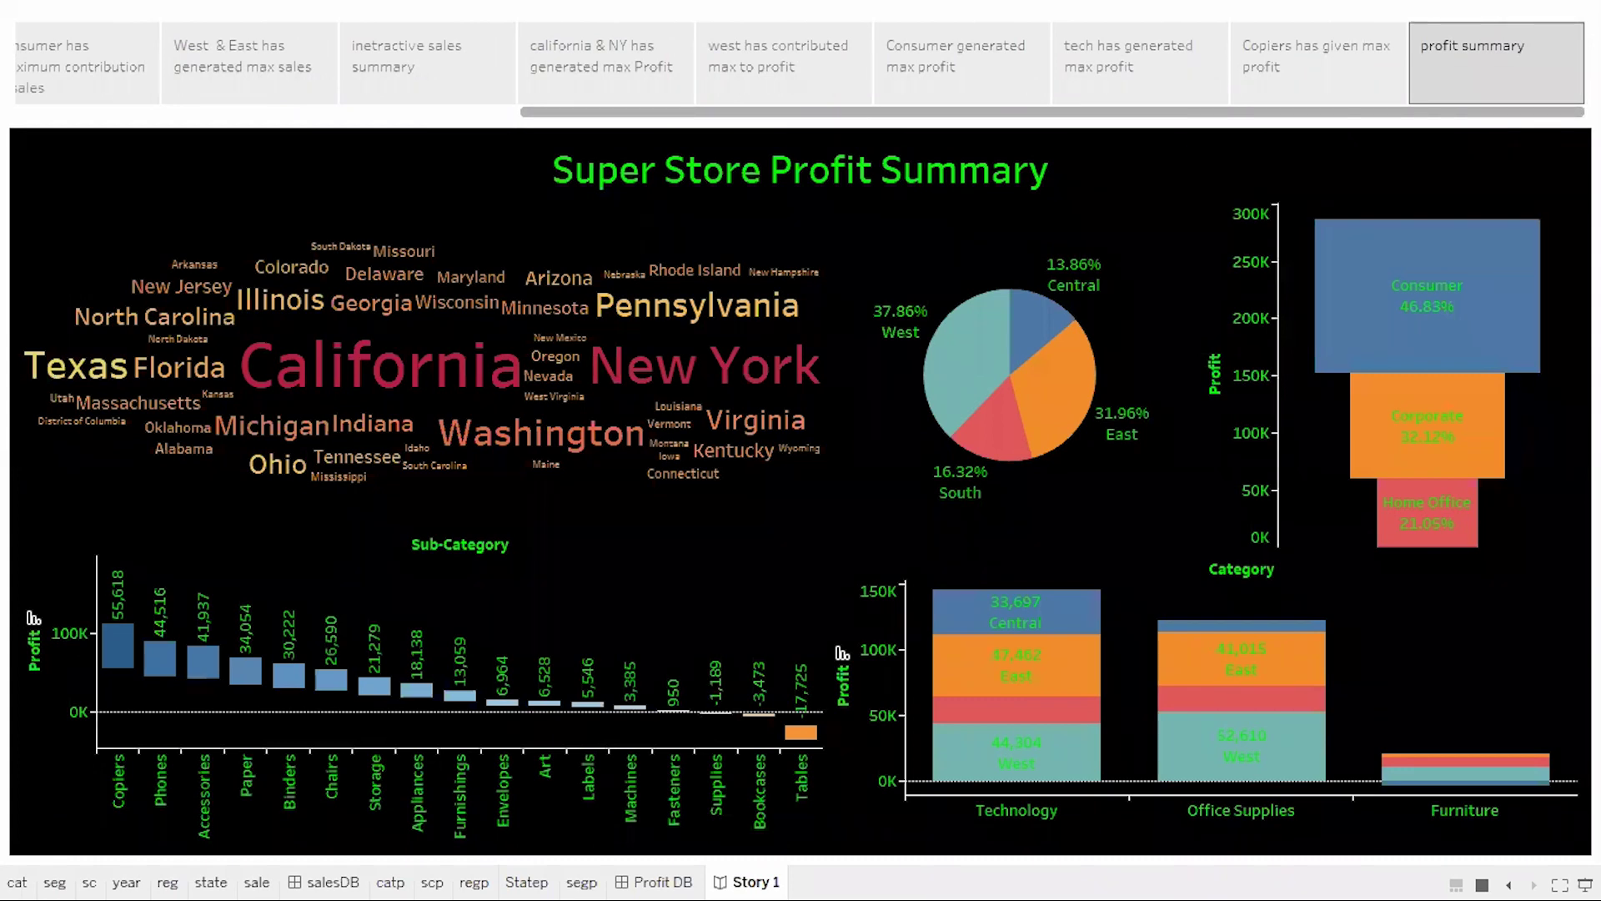
{"action": "mouse_move", "coordinate": [1364, 278]}
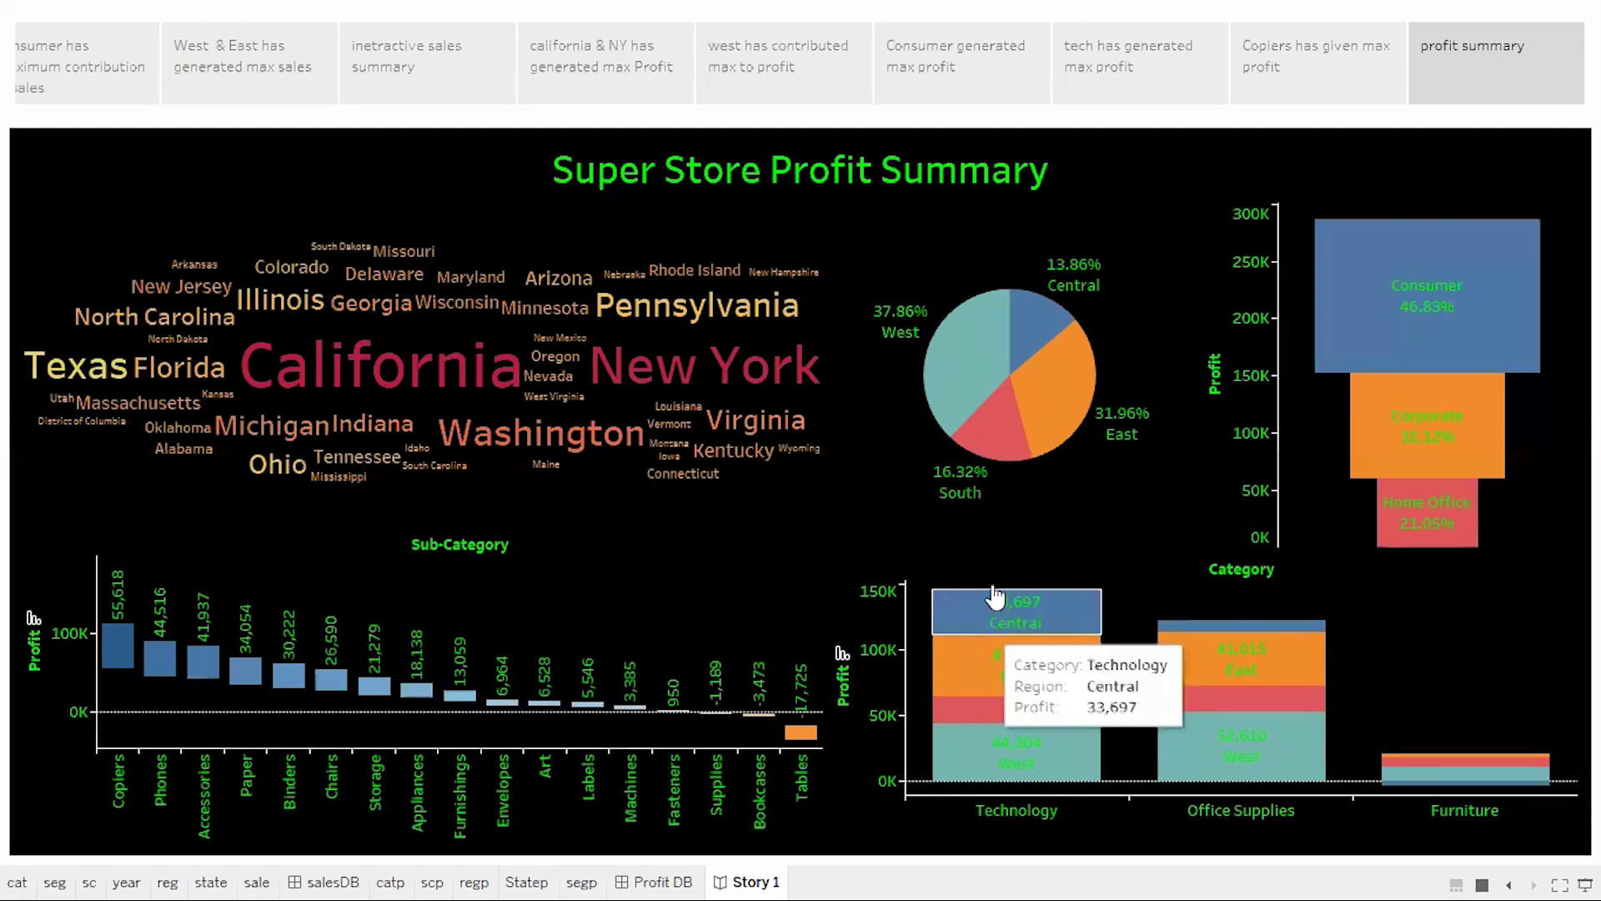
{"action": "left_click", "coordinate": [992, 433]}
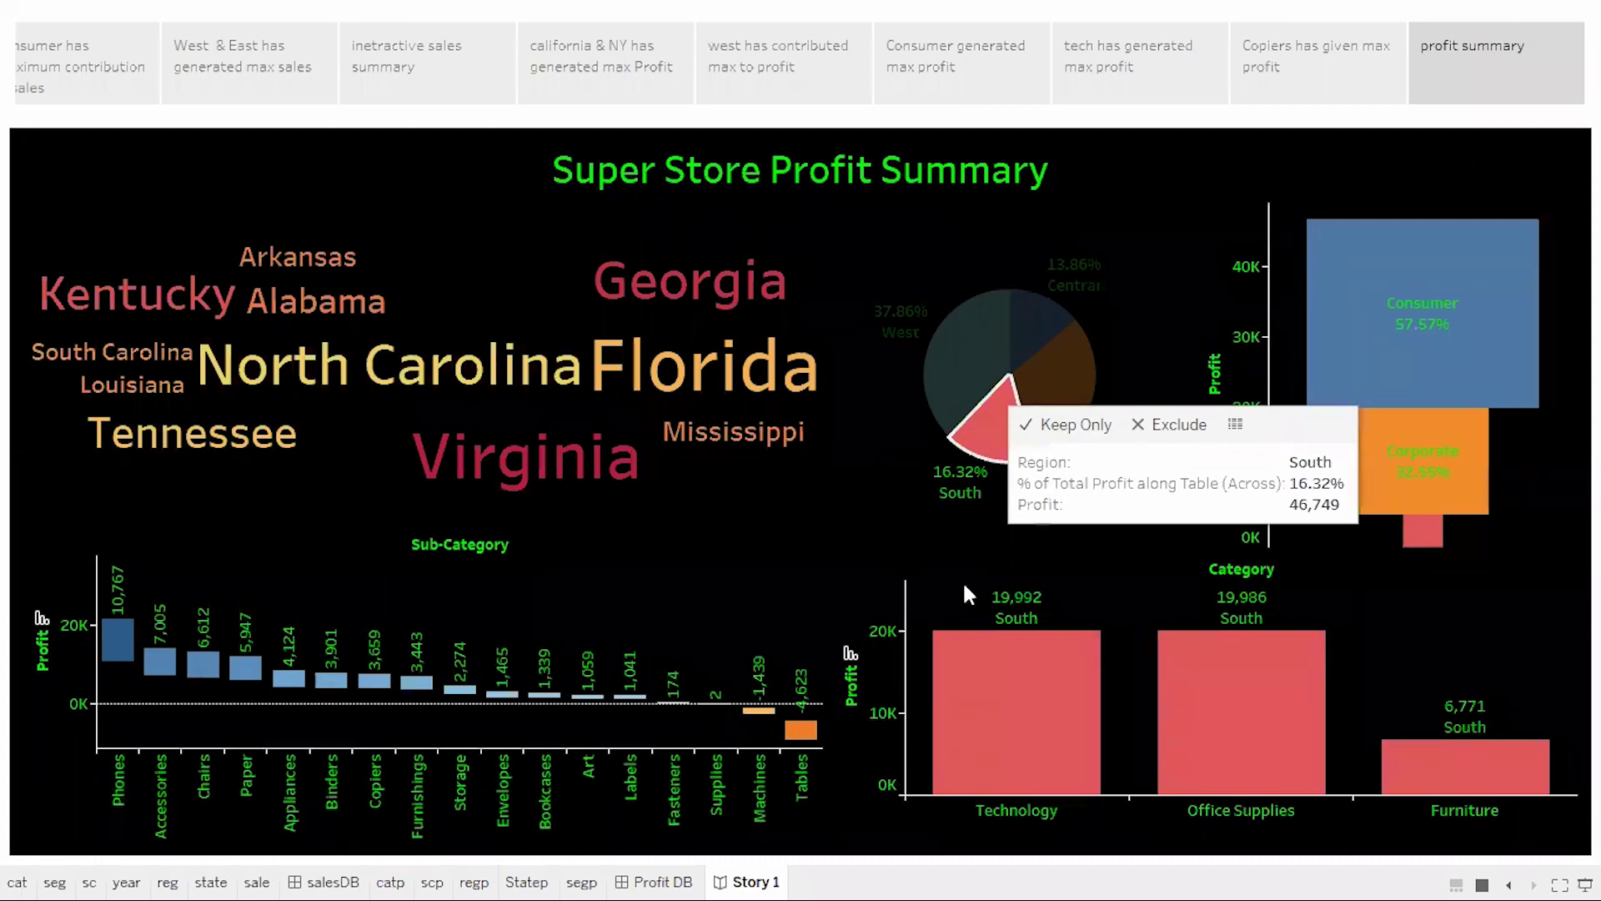
{"action": "mouse_move", "coordinate": [522, 495]}
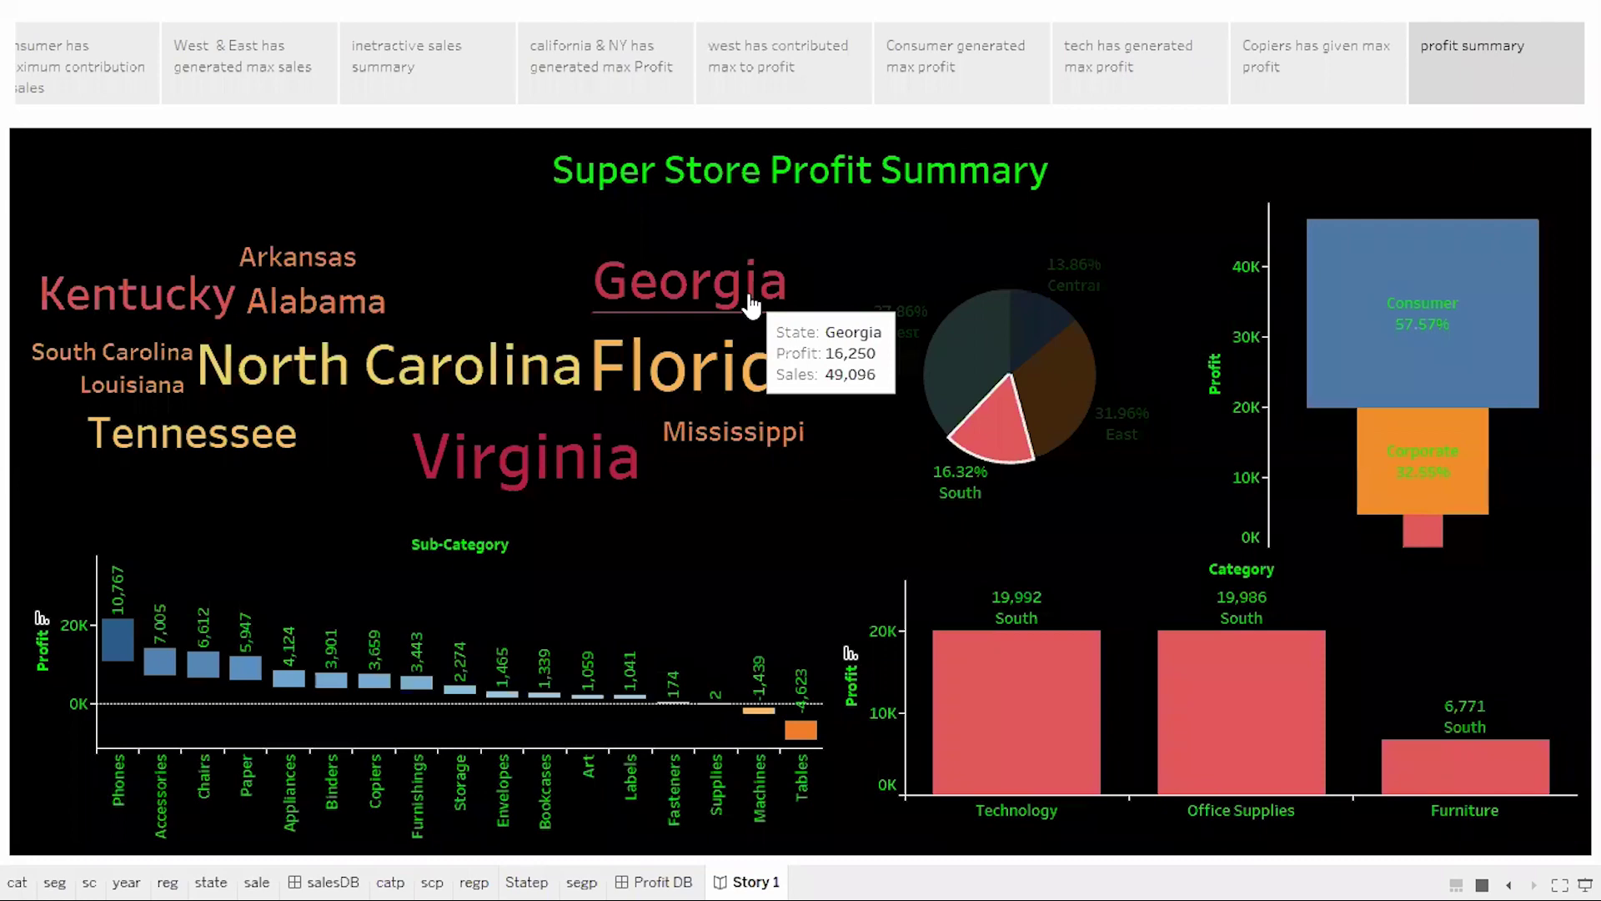
{"action": "left_click", "coordinate": [894, 424]}
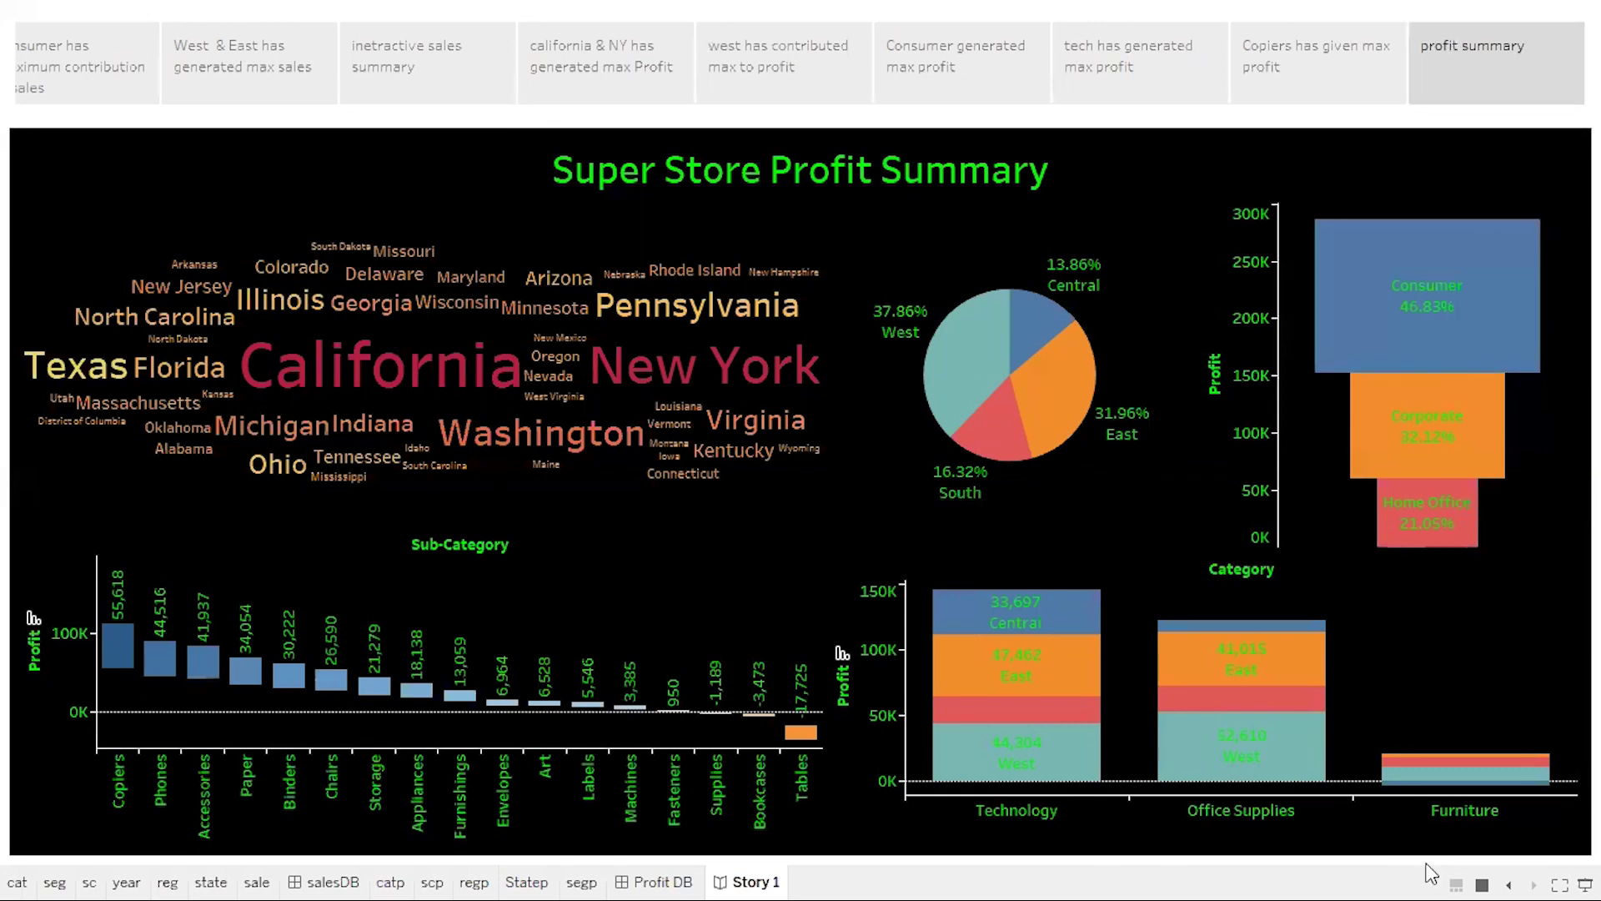
Exit the story's presentation mode and switch to the PowerPoint slide show introducing Tableau.
{"action": "mouse_move", "coordinate": [291, 265]}
{"action": "key", "text": "super"}
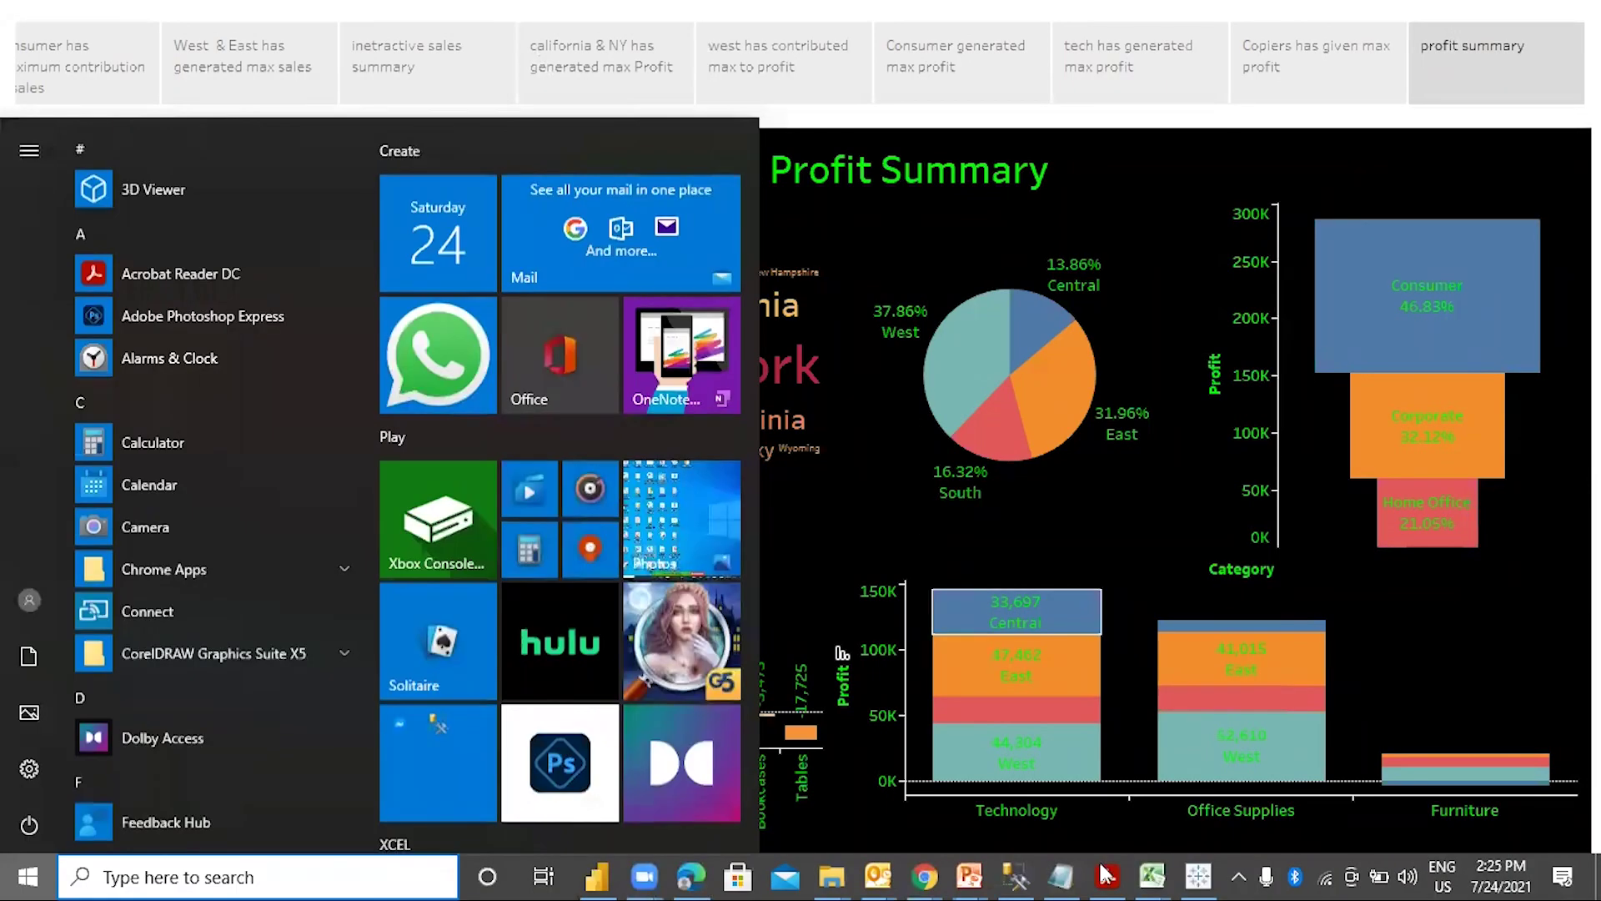
{"action": "key", "text": "Escape"}
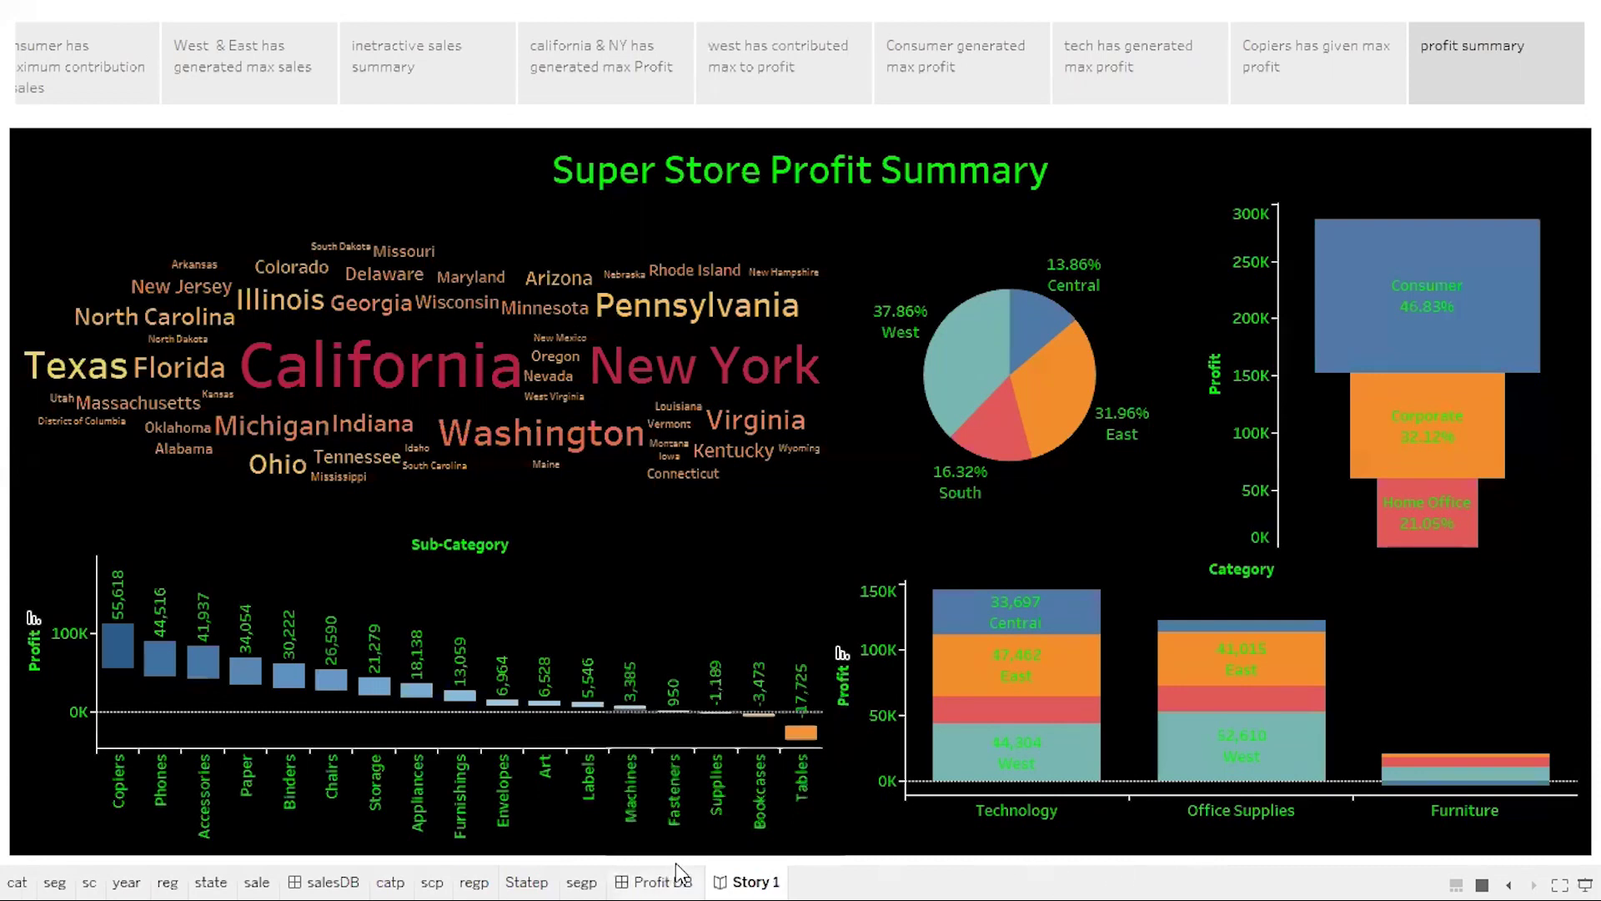
{"action": "mouse_move", "coordinate": [676, 865]}
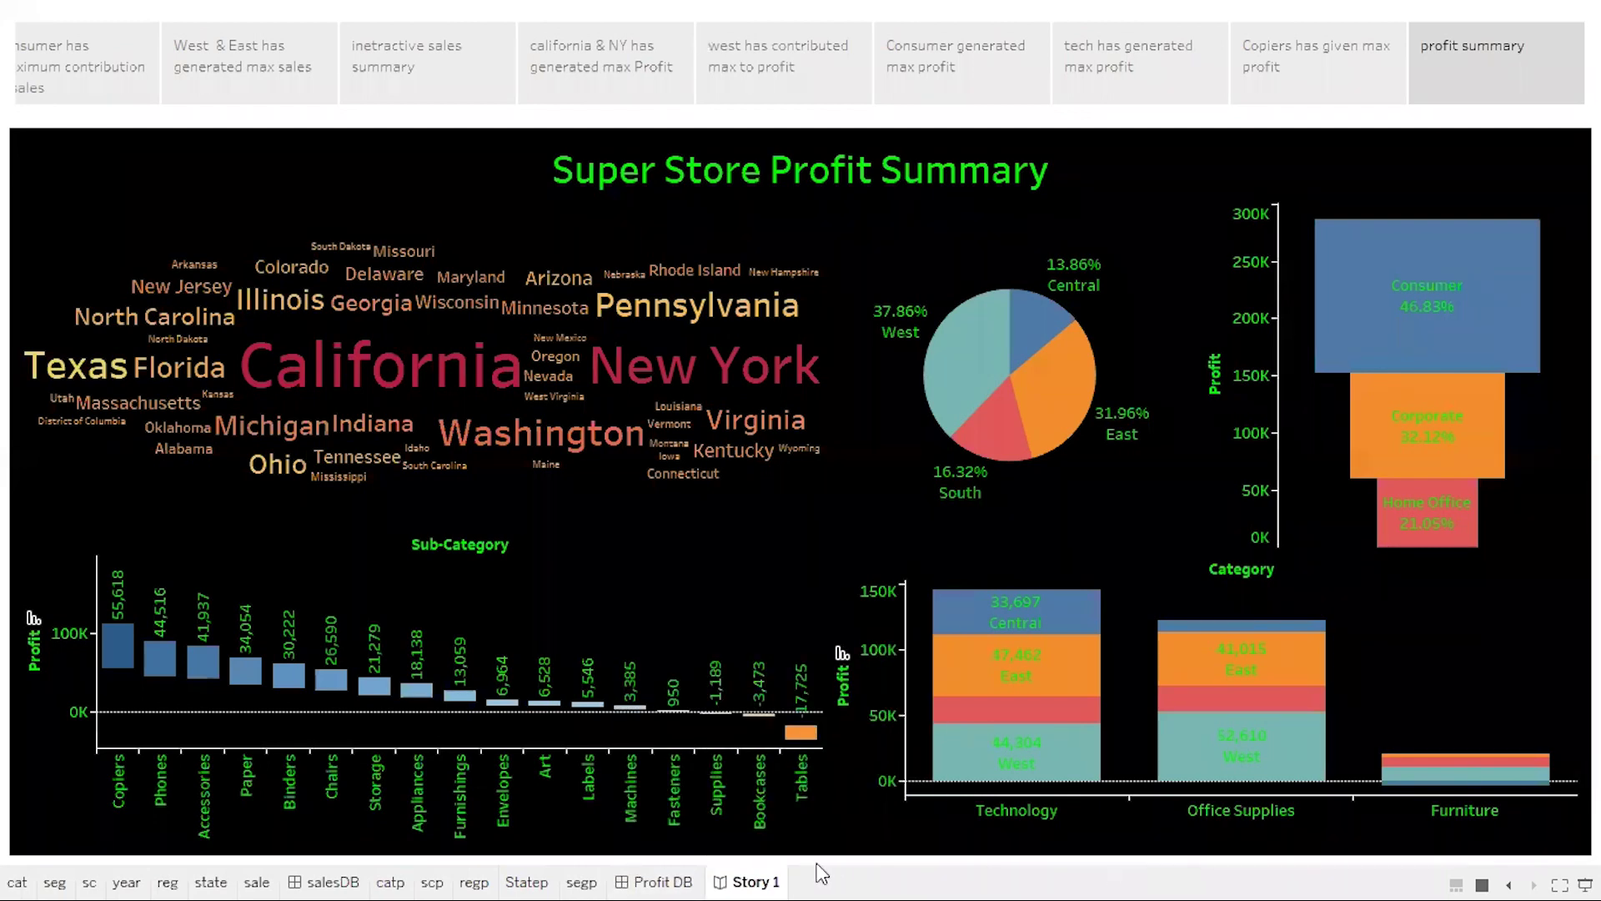
{"action": "key", "text": "Escape"}
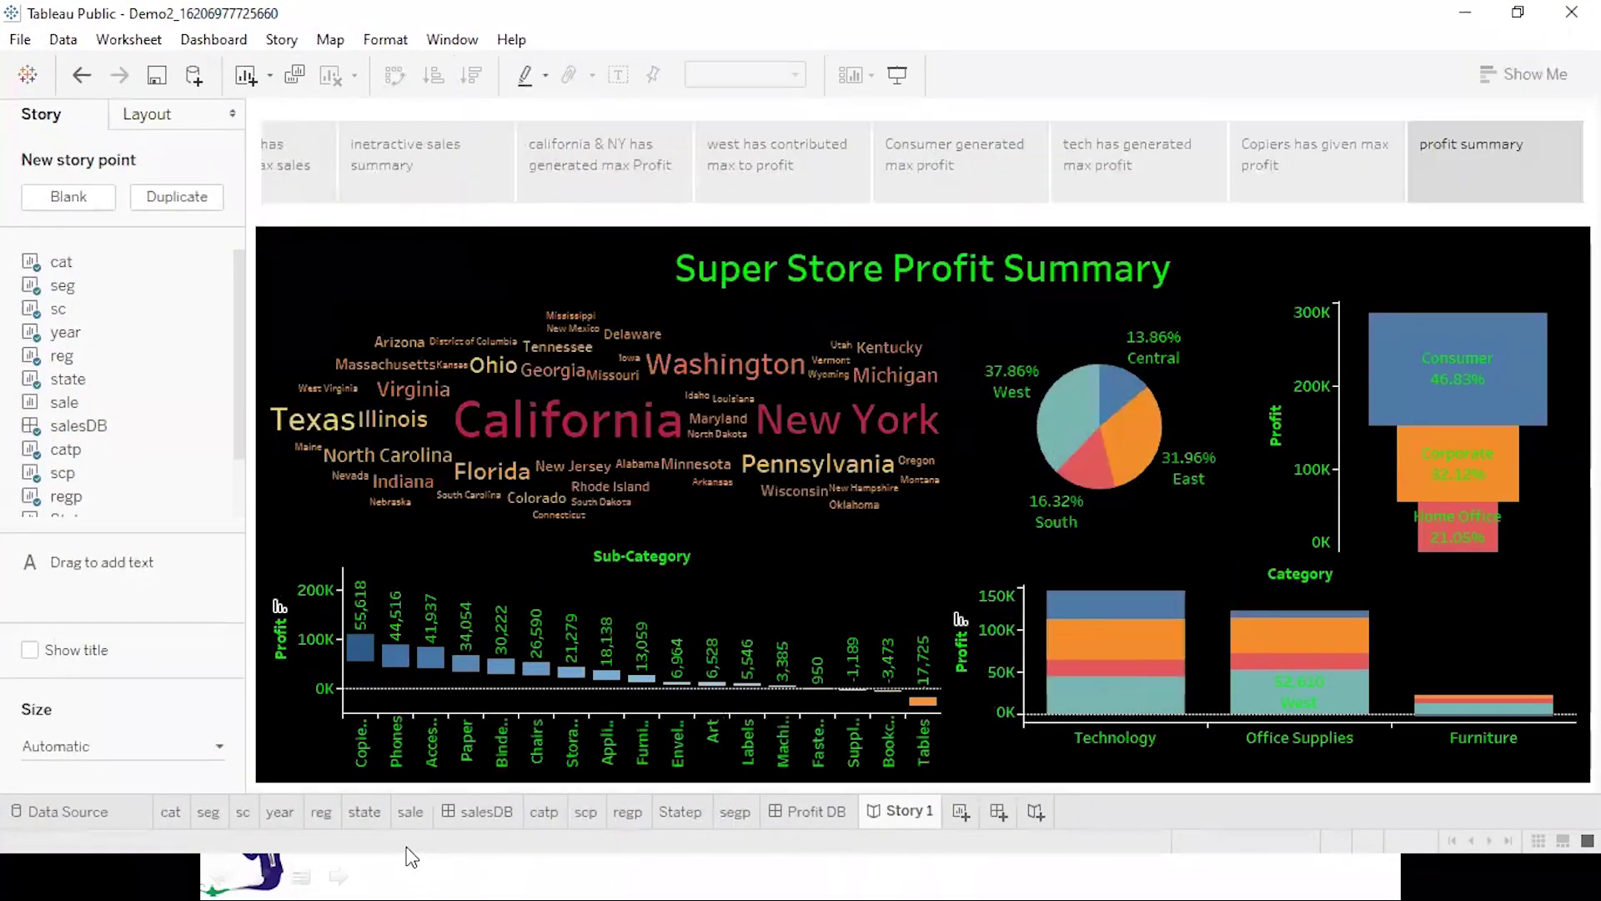
{"action": "left_click", "coordinate": [424, 867]}
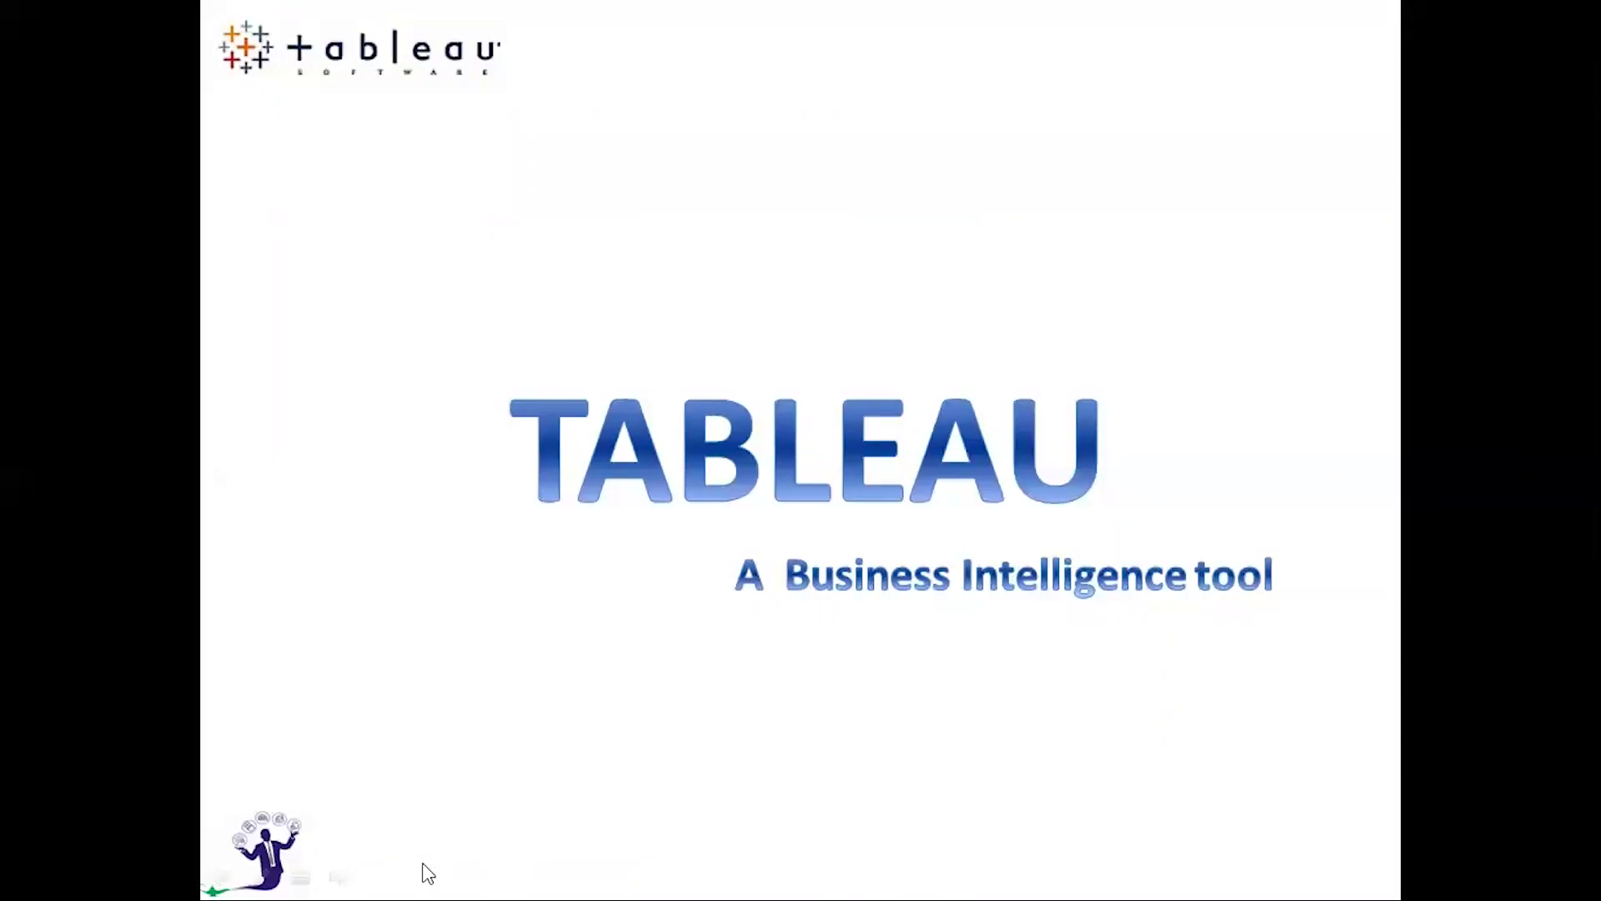
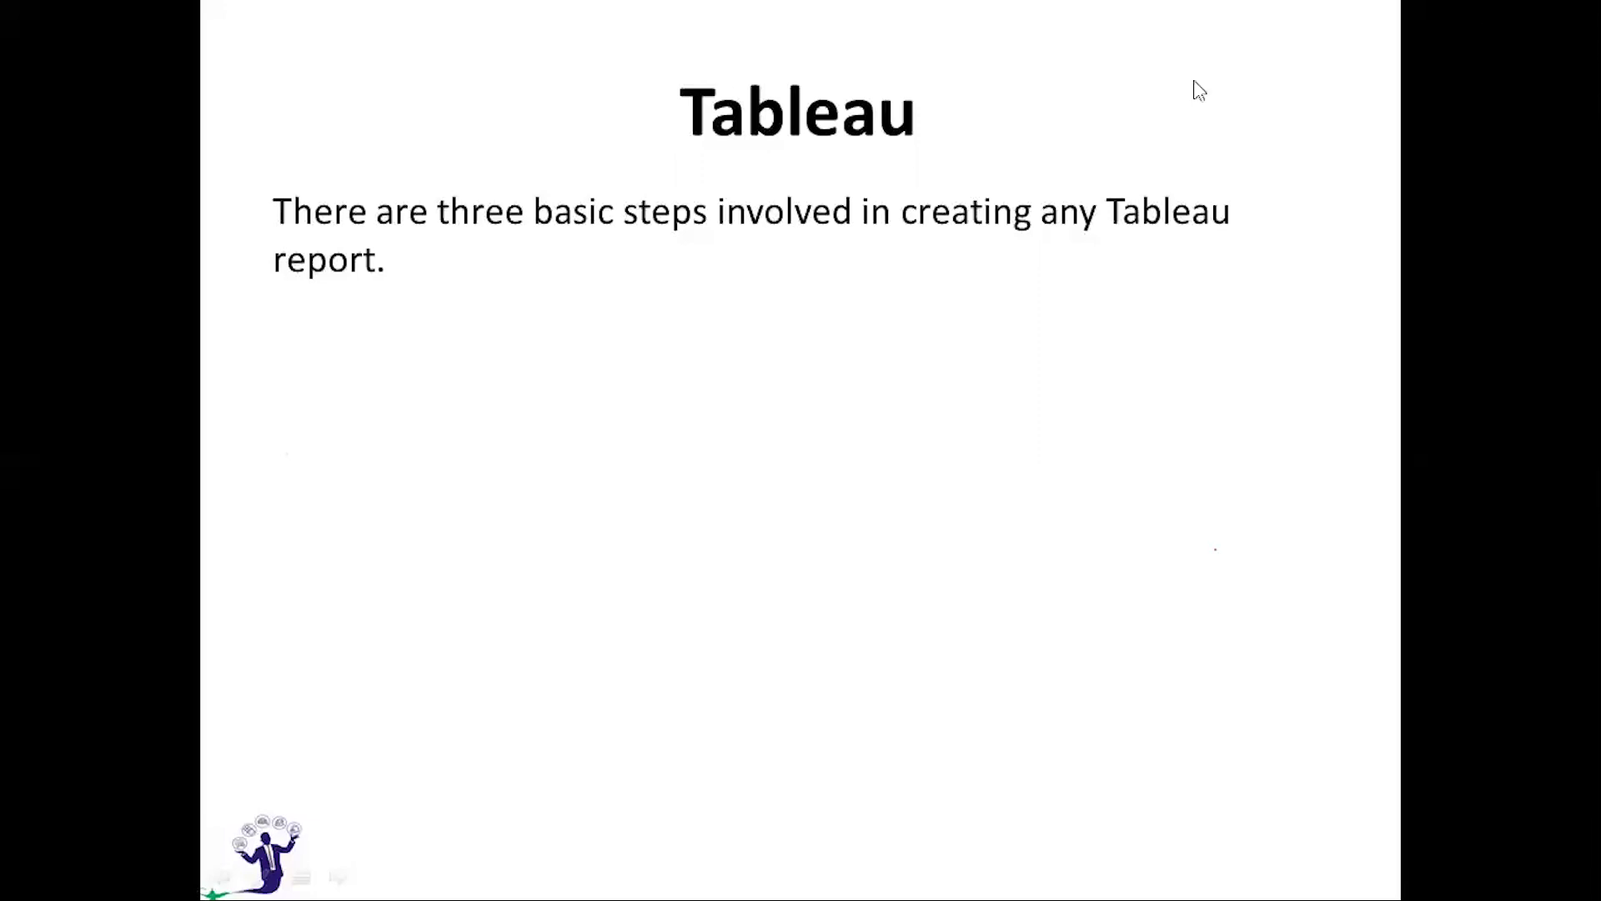
{"action": "left_click", "coordinate": [1032, 532]}
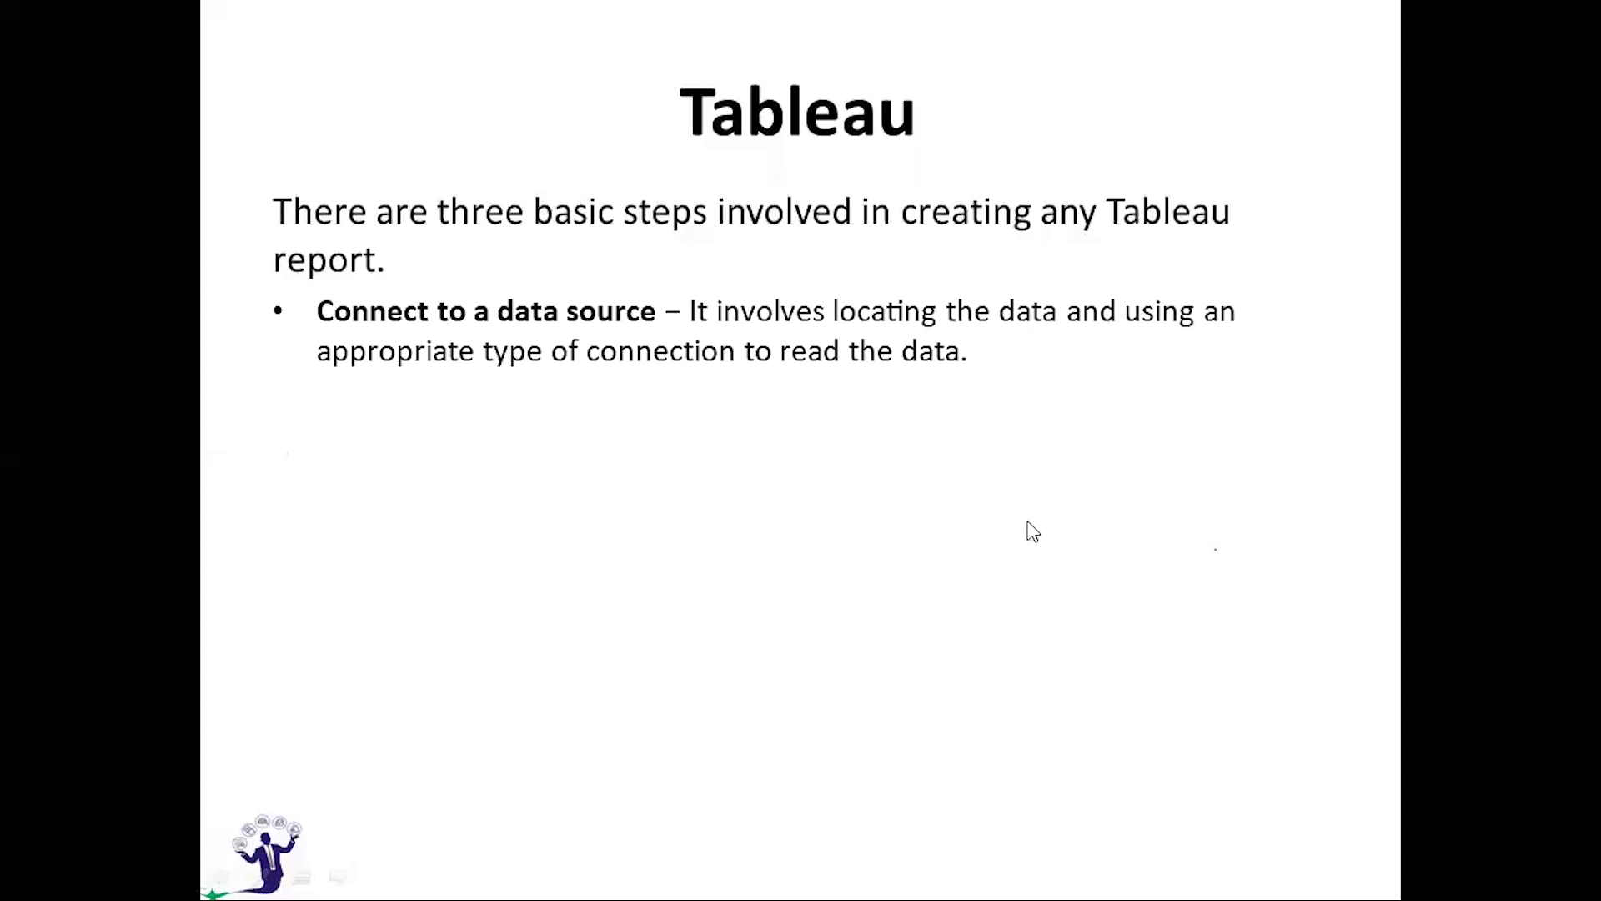
Reveal the remaining two of the slide's three report-creation steps and switch to Tableau Public.
{"action": "left_click", "coordinate": [1032, 531]}
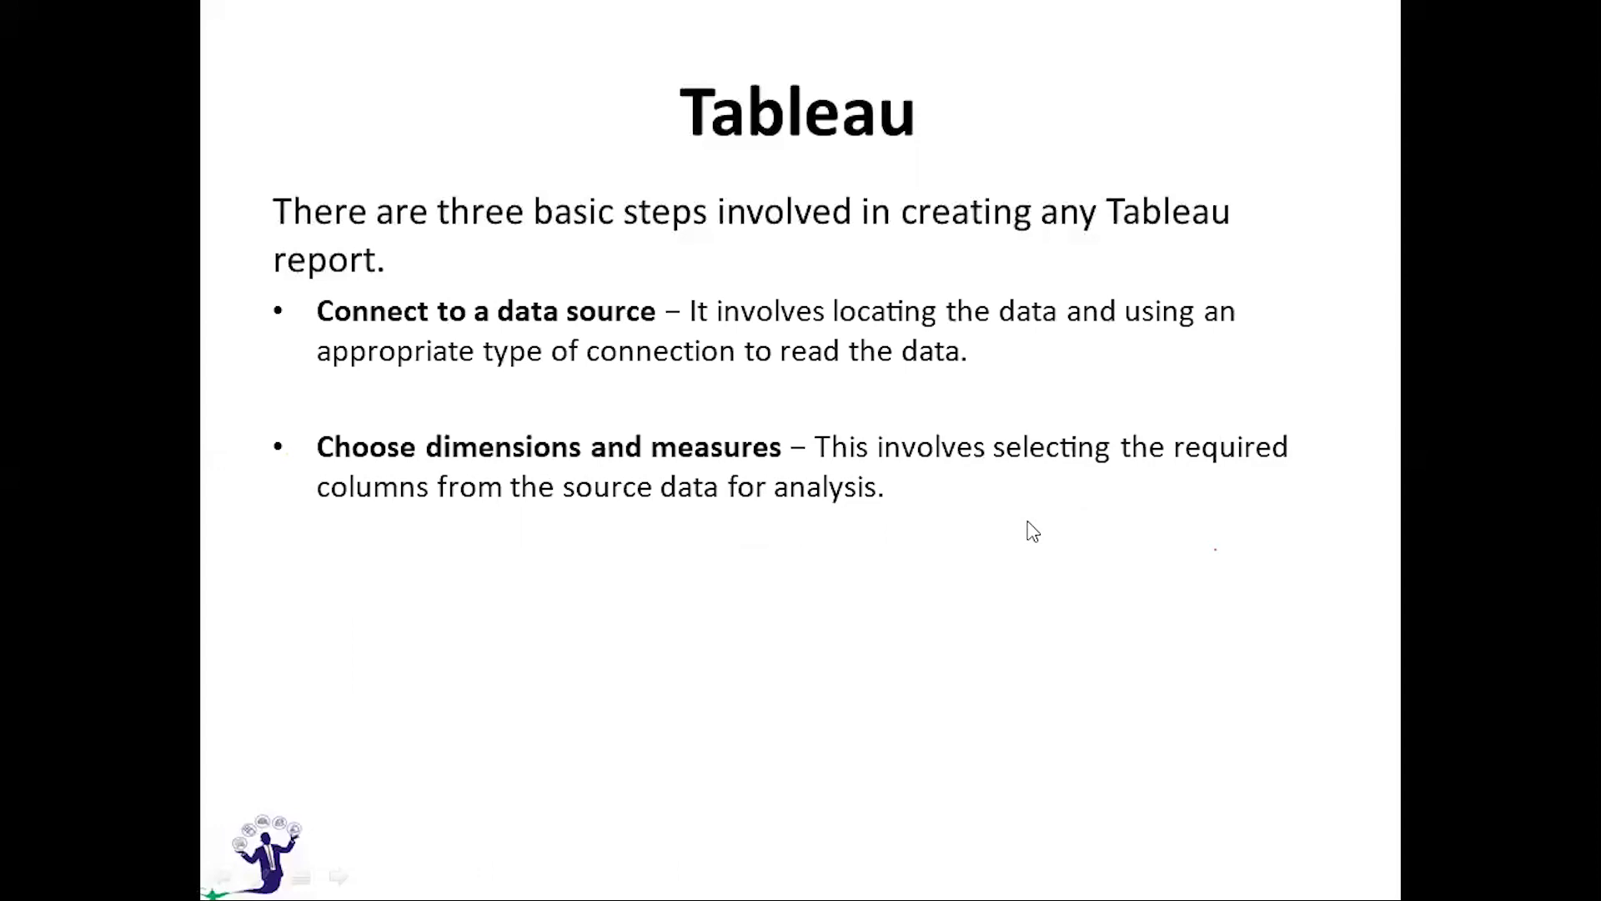
{"action": "left_click", "coordinate": [1032, 531]}
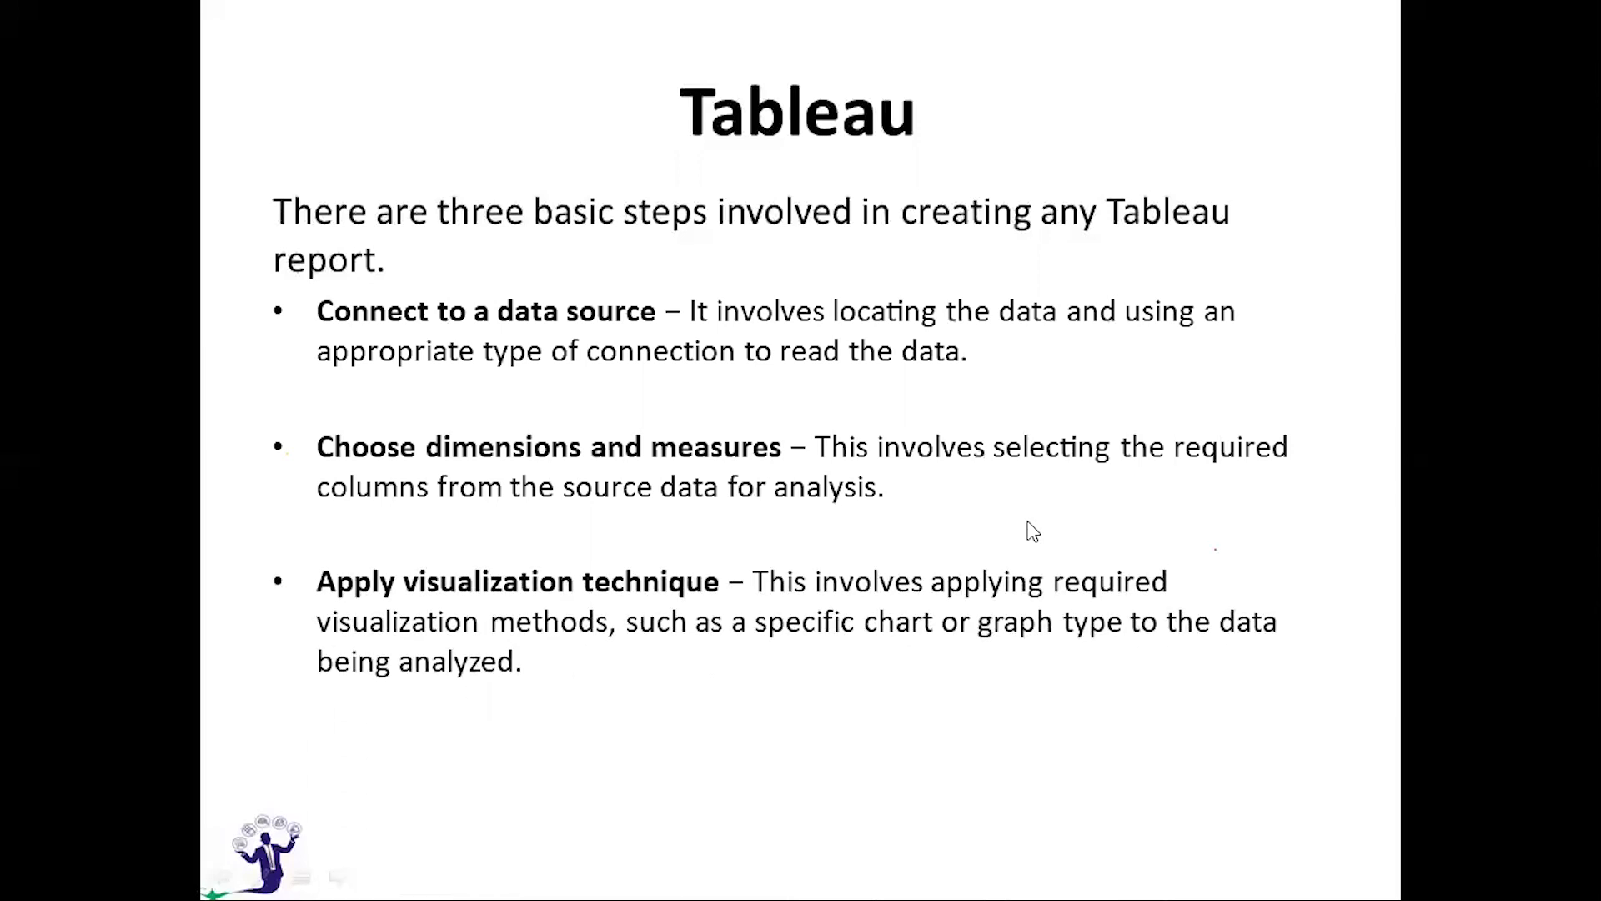
{"action": "key", "text": "super"}
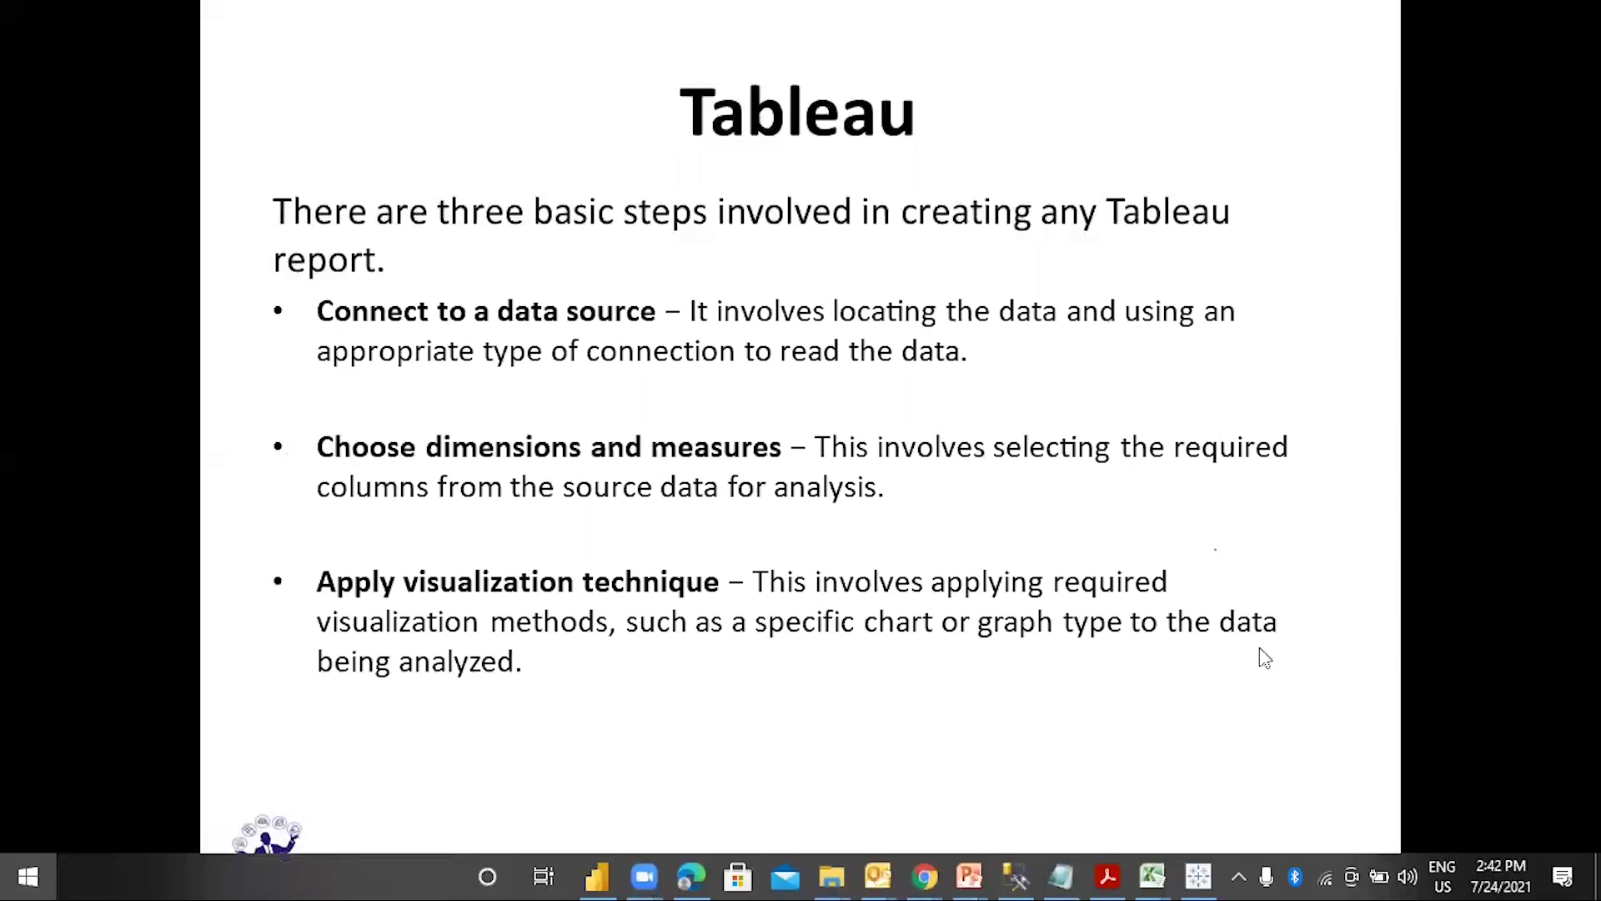
{"action": "left_click", "coordinate": [1199, 875]}
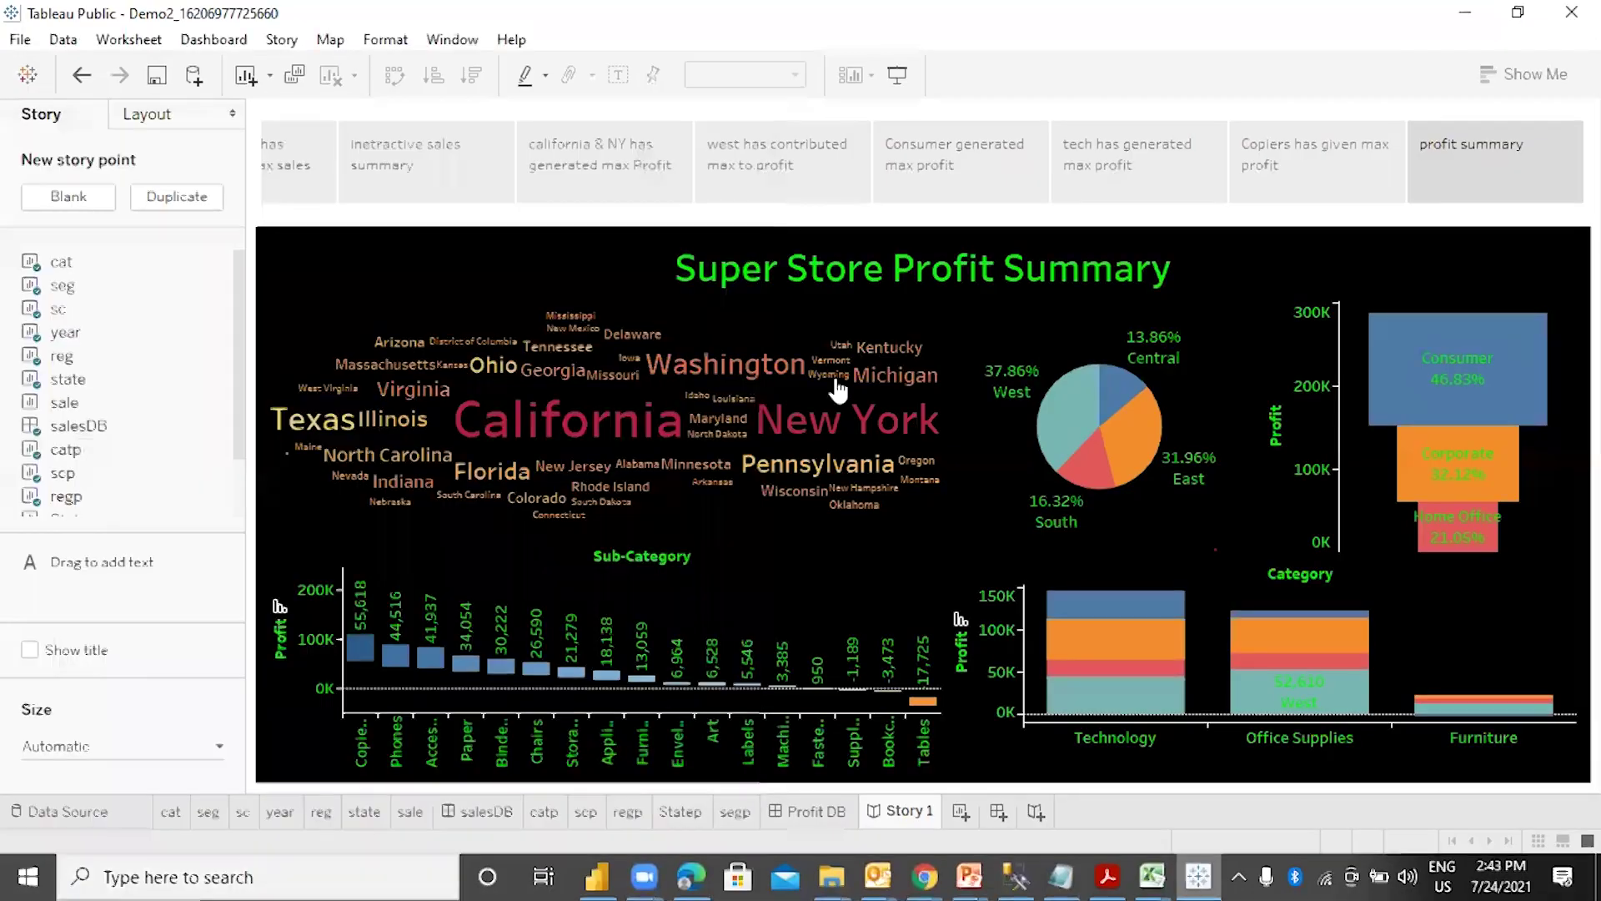
Create a new workbook, minimise the Demo2 story window, maximise the new one and show its start page.
{"action": "left_click", "coordinate": [20, 39]}
{"action": "left_click", "coordinate": [38, 71]}
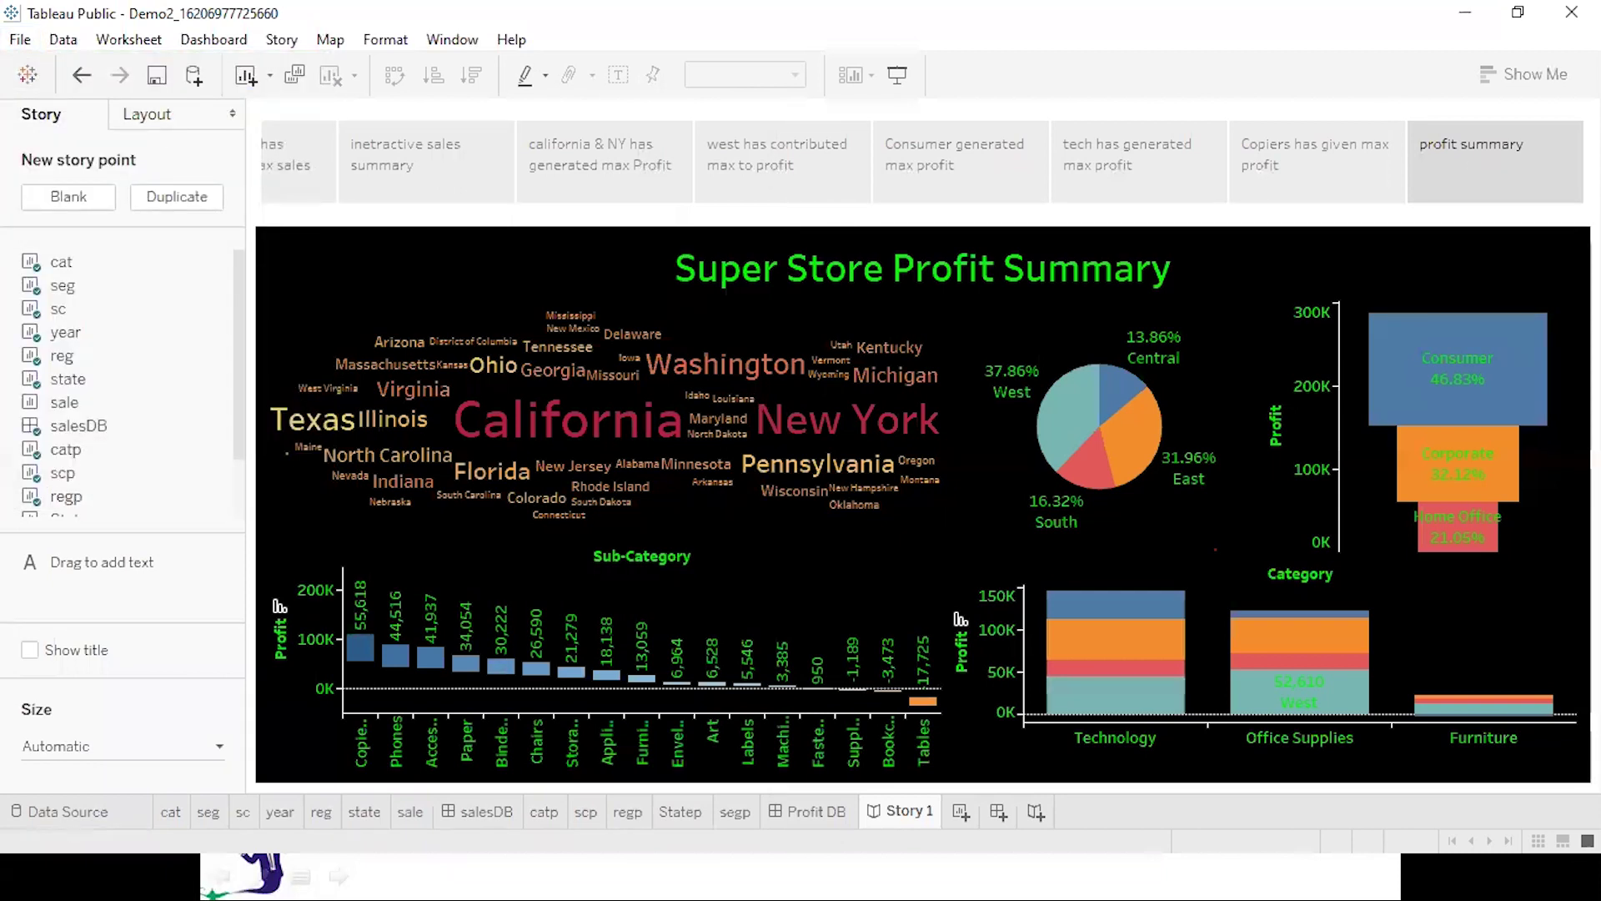
{"action": "mouse_move", "coordinate": [1393, 501]}
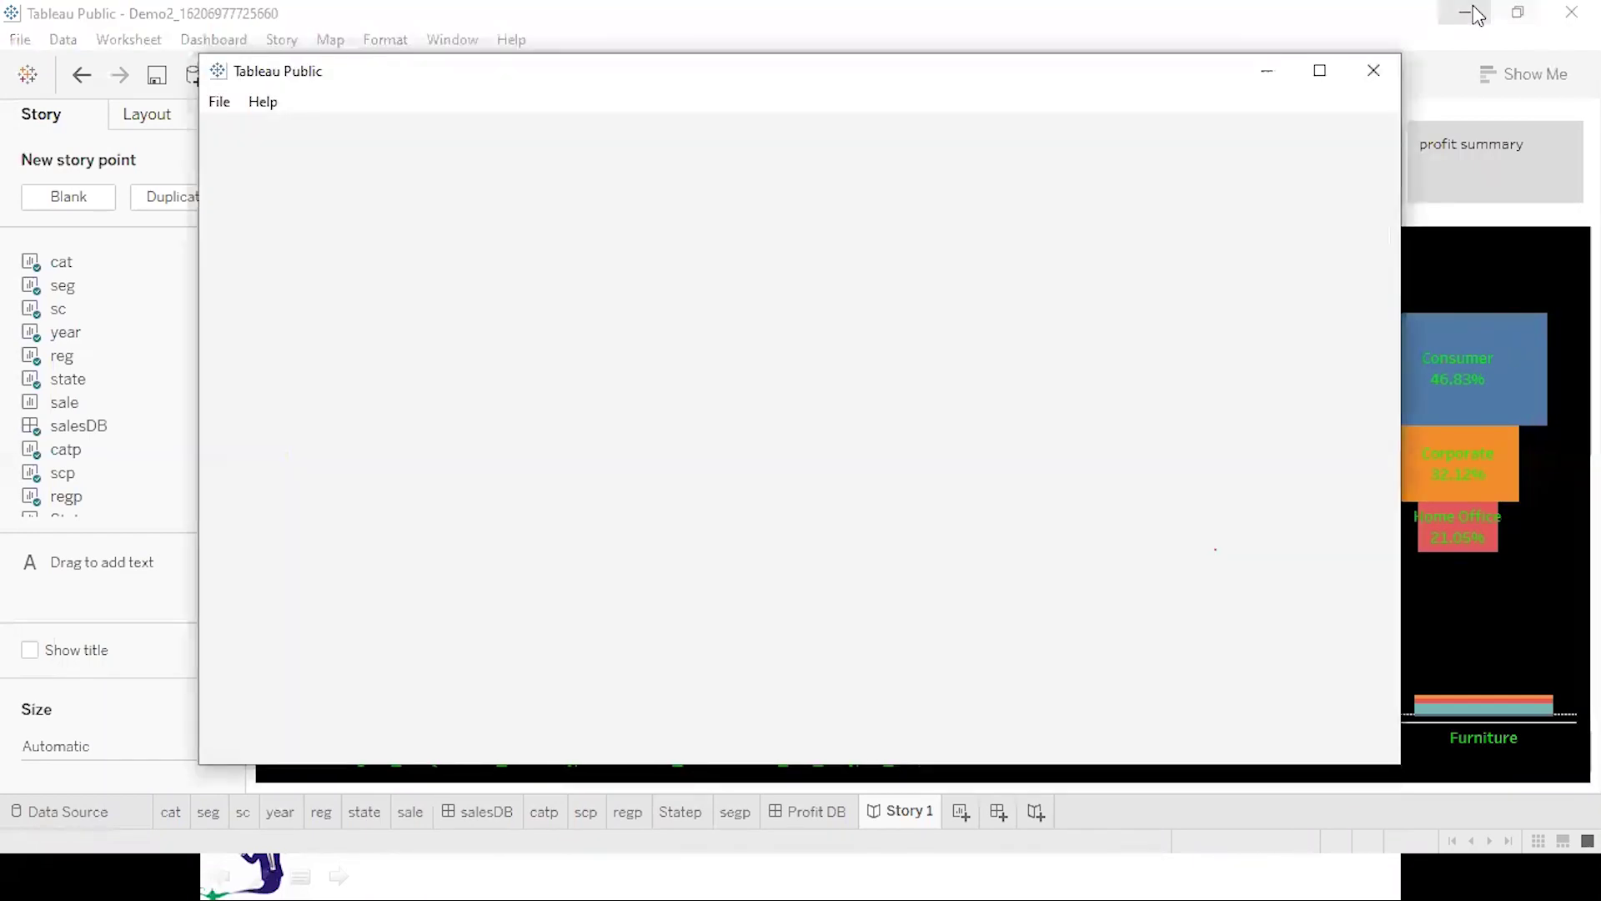
{"action": "left_click", "coordinate": [1468, 12]}
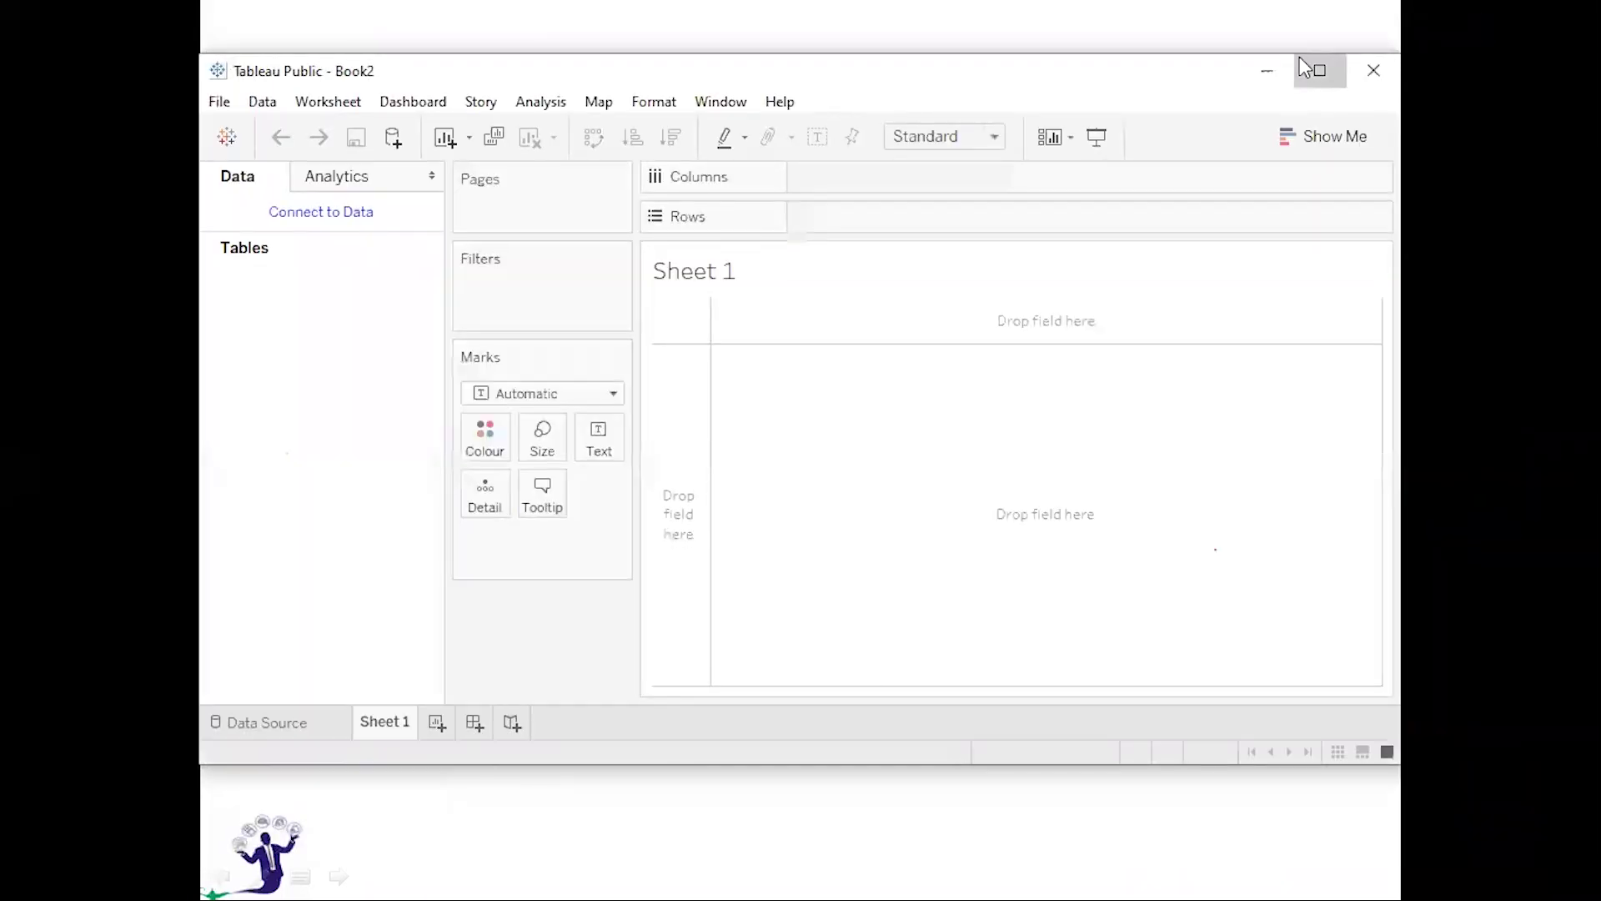
{"action": "left_click", "coordinate": [1320, 70]}
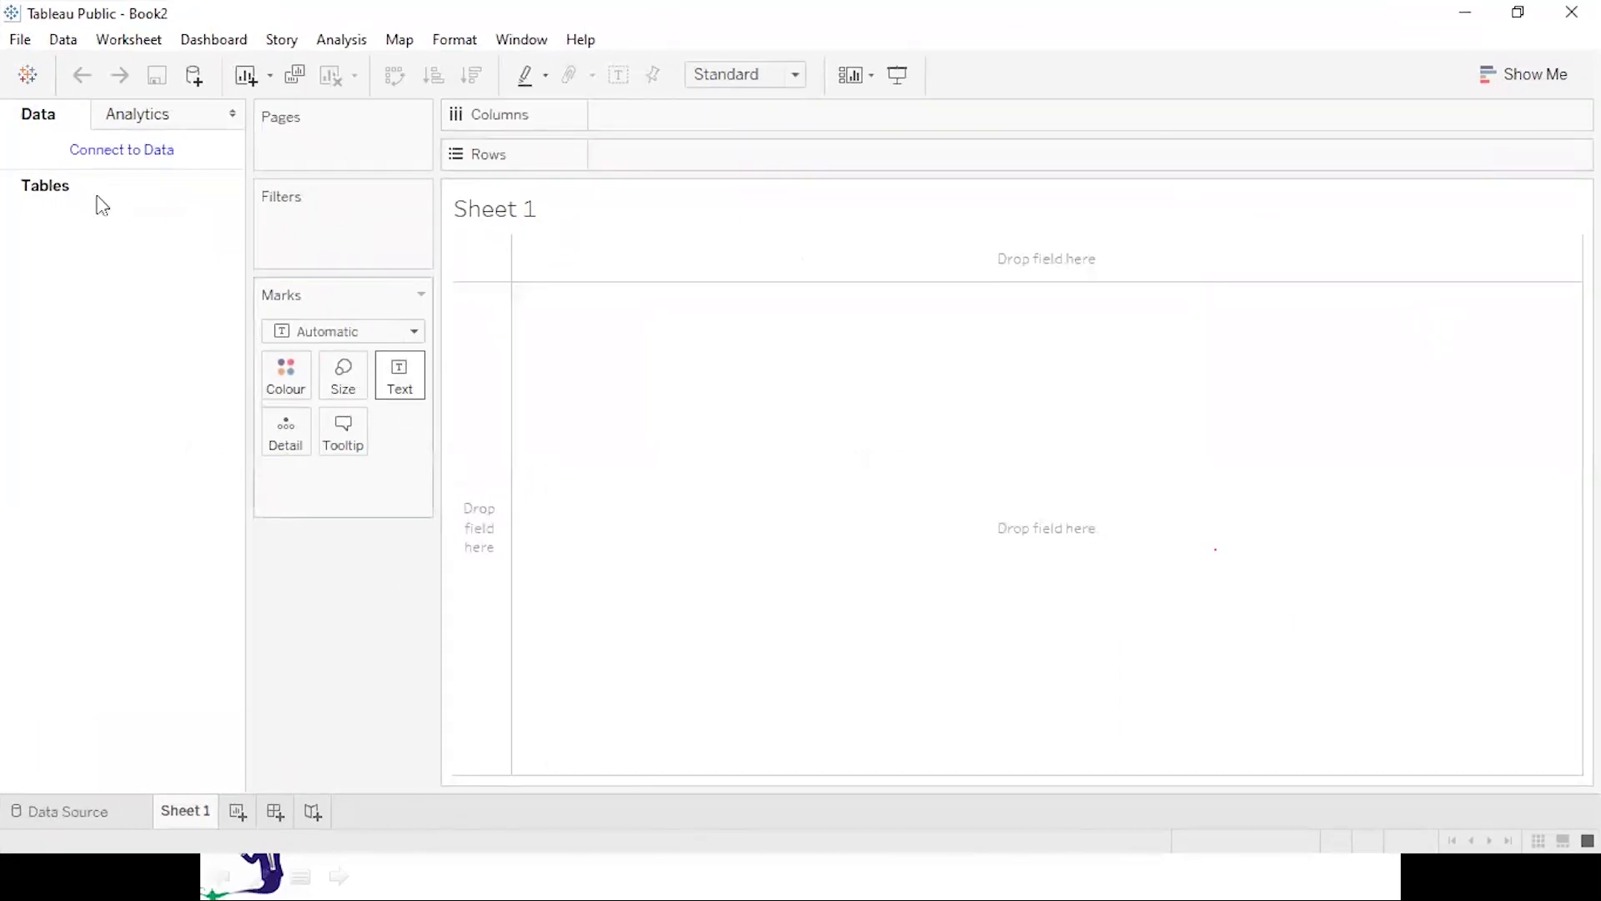
{"action": "left_click", "coordinate": [28, 76]}
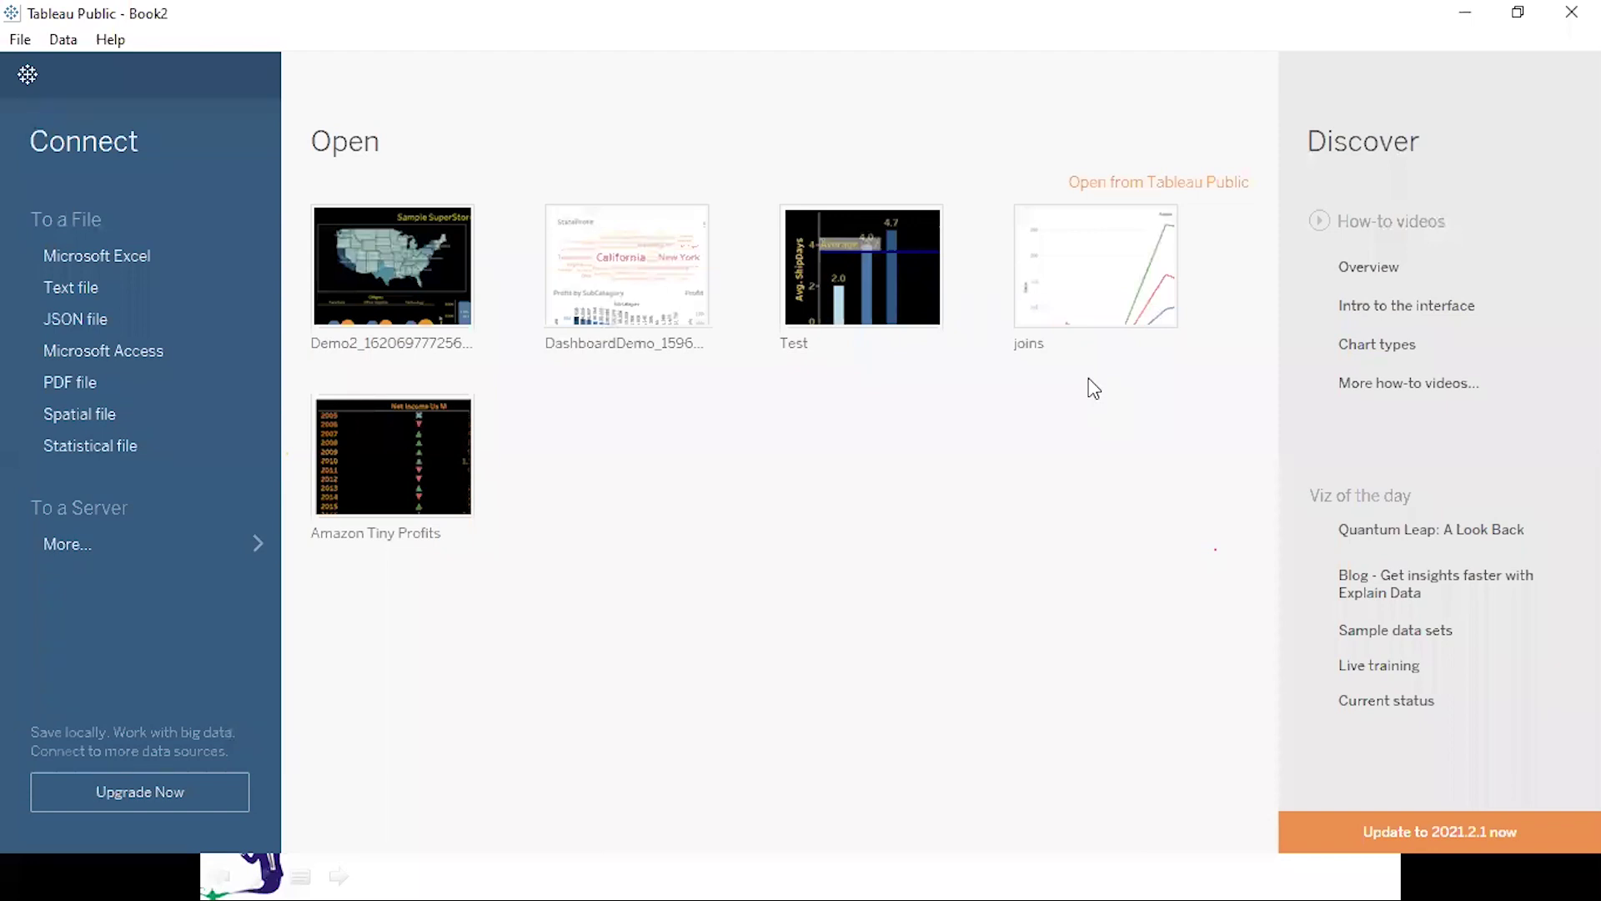
Switch to the Orders workbook in Excel, review its Returns and People sheets, and return to Tableau's start page.
{"action": "key", "text": "super"}
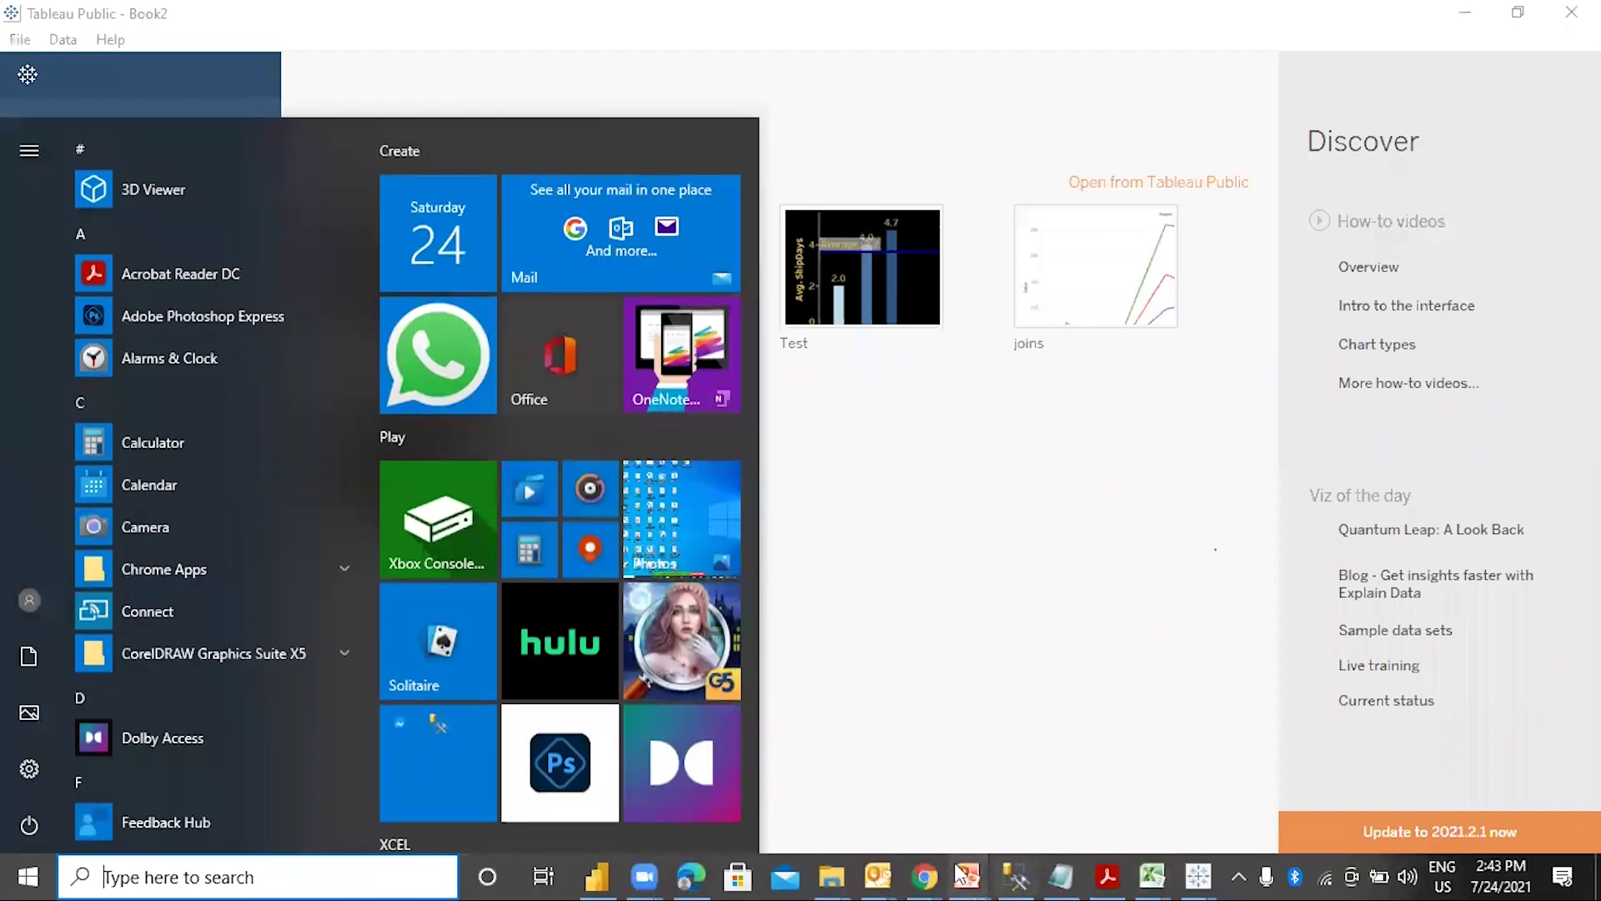
{"action": "mouse_move", "coordinate": [1150, 876]}
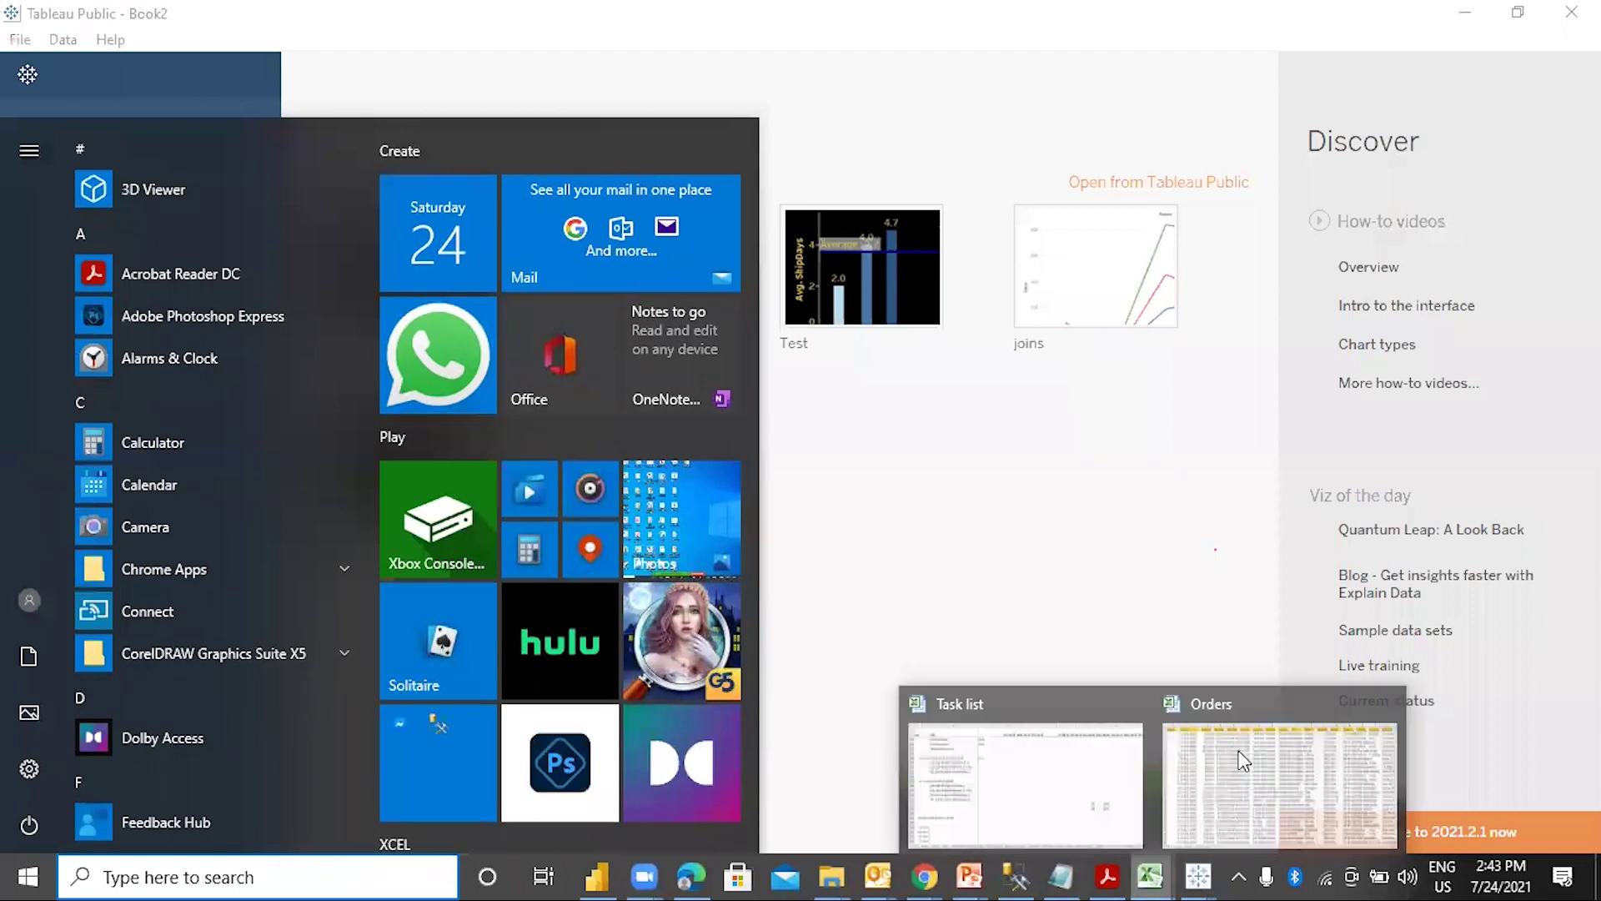
{"action": "left_click", "coordinate": [1201, 722]}
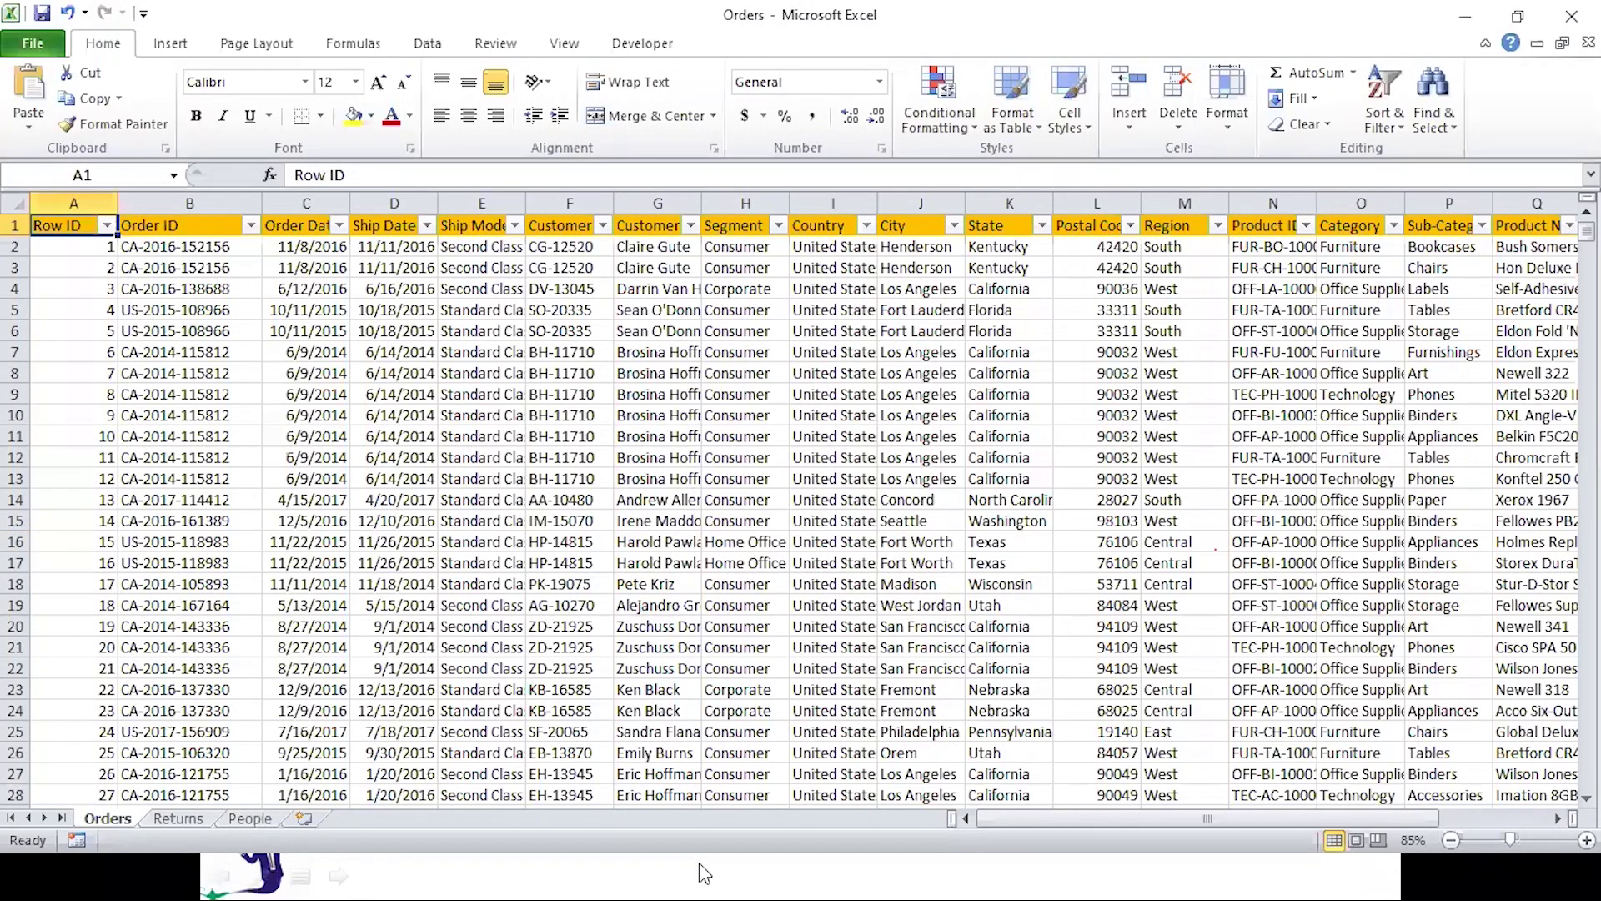
{"action": "left_click", "coordinate": [177, 817]}
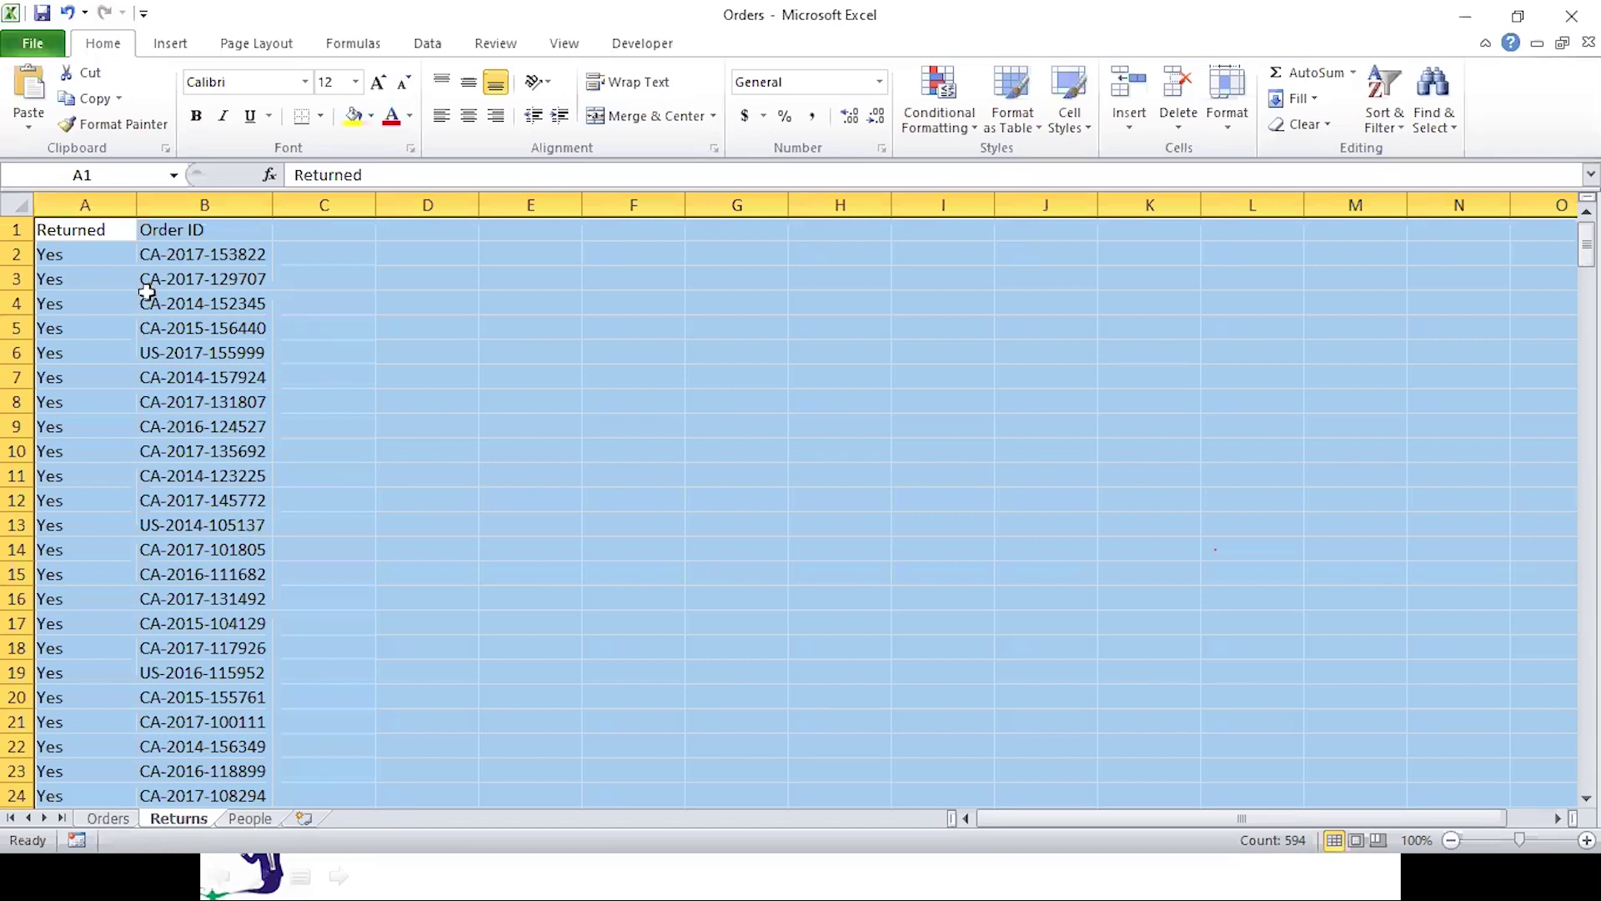
{"action": "left_click", "coordinate": [249, 824]}
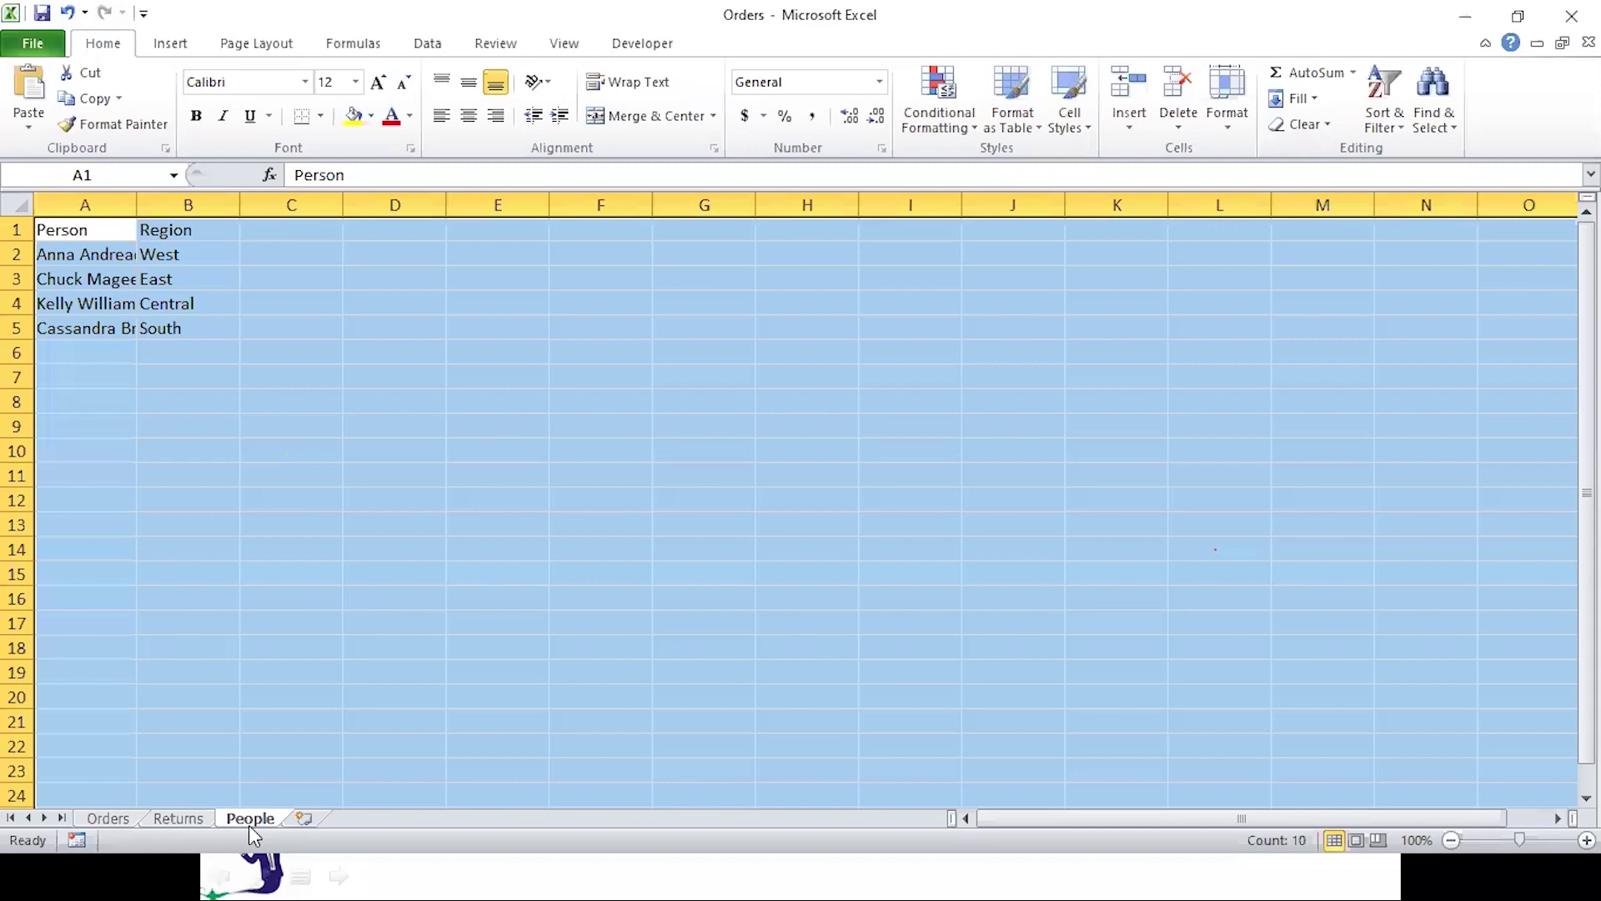
{"action": "left_click", "coordinate": [91, 815]}
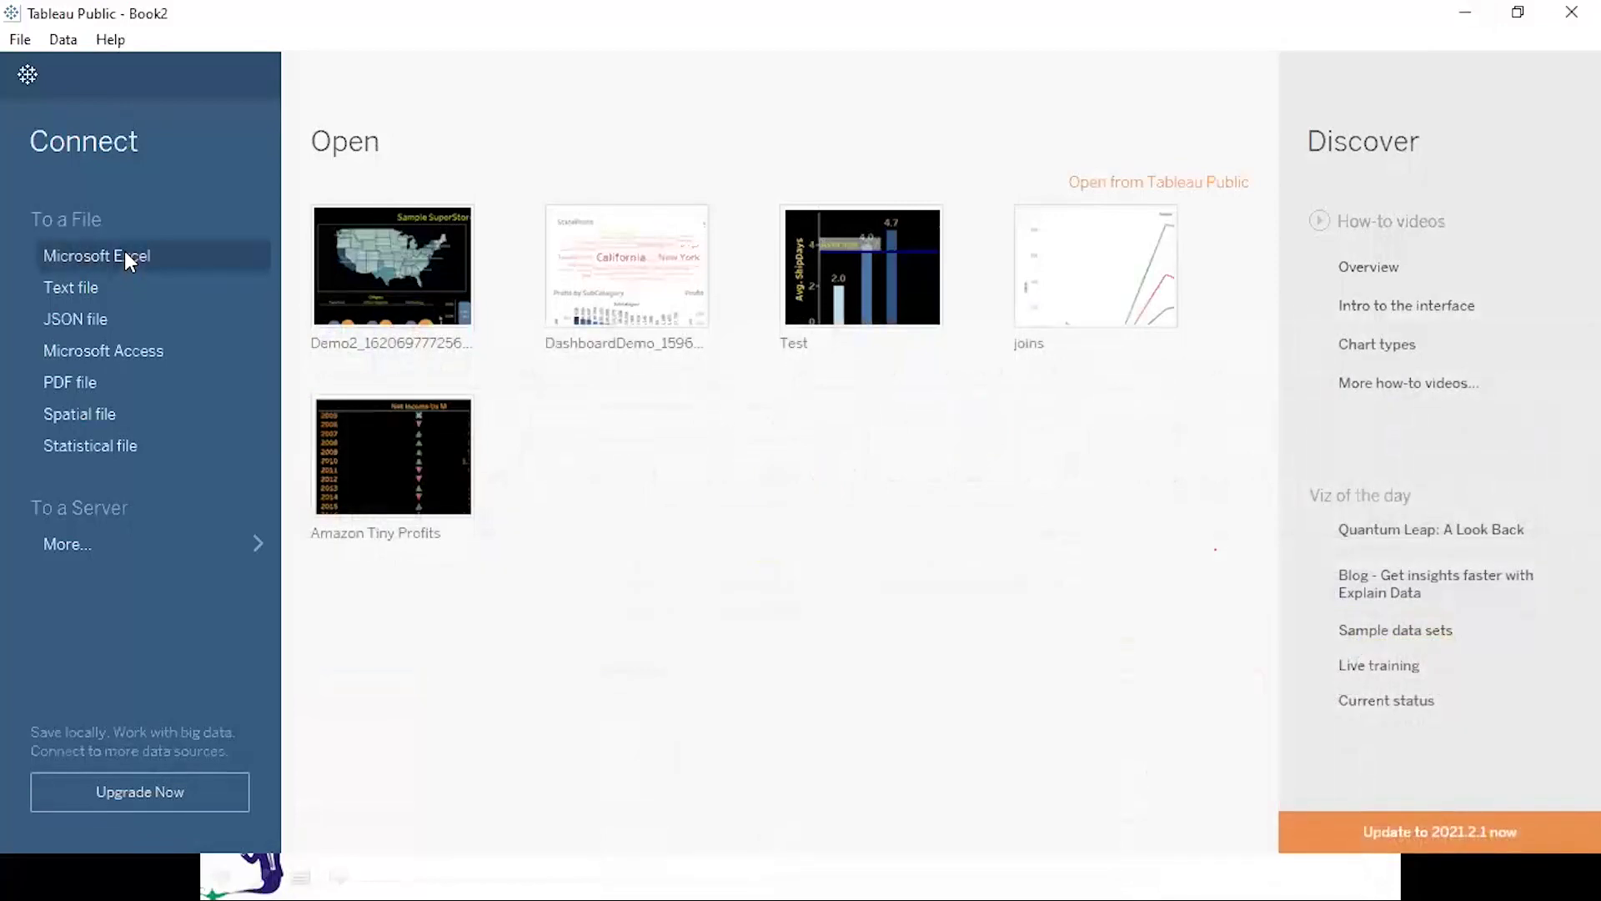
Connect to the Orders Microsoft Excel workbook stored on the Desktop.
{"action": "left_click", "coordinate": [125, 254]}
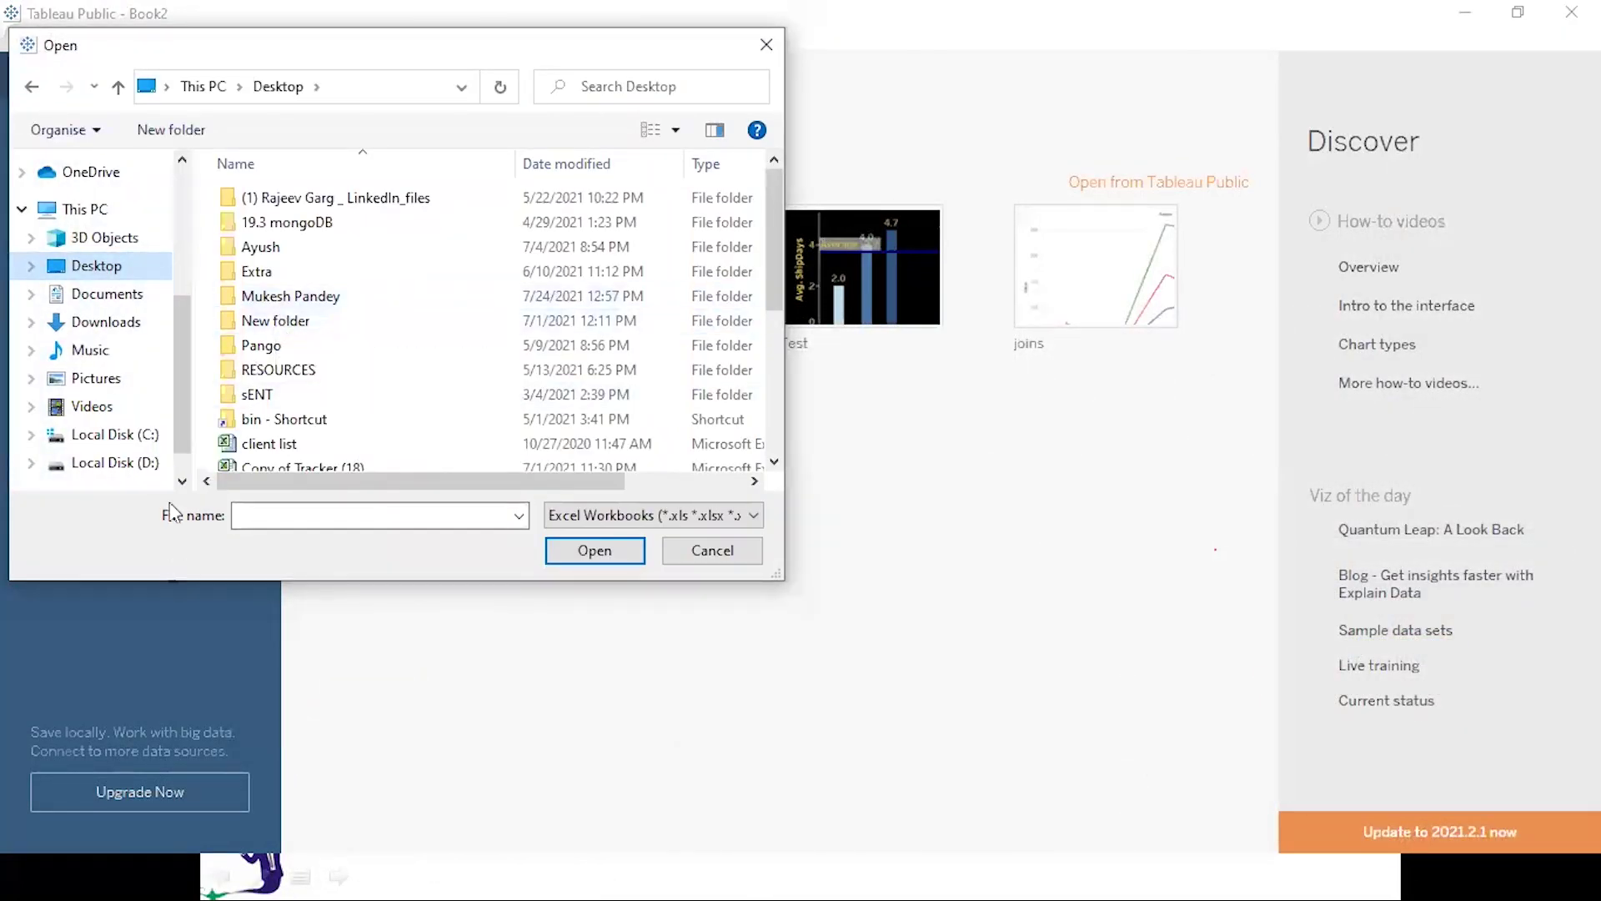
{"action": "left_click", "coordinate": [140, 465]}
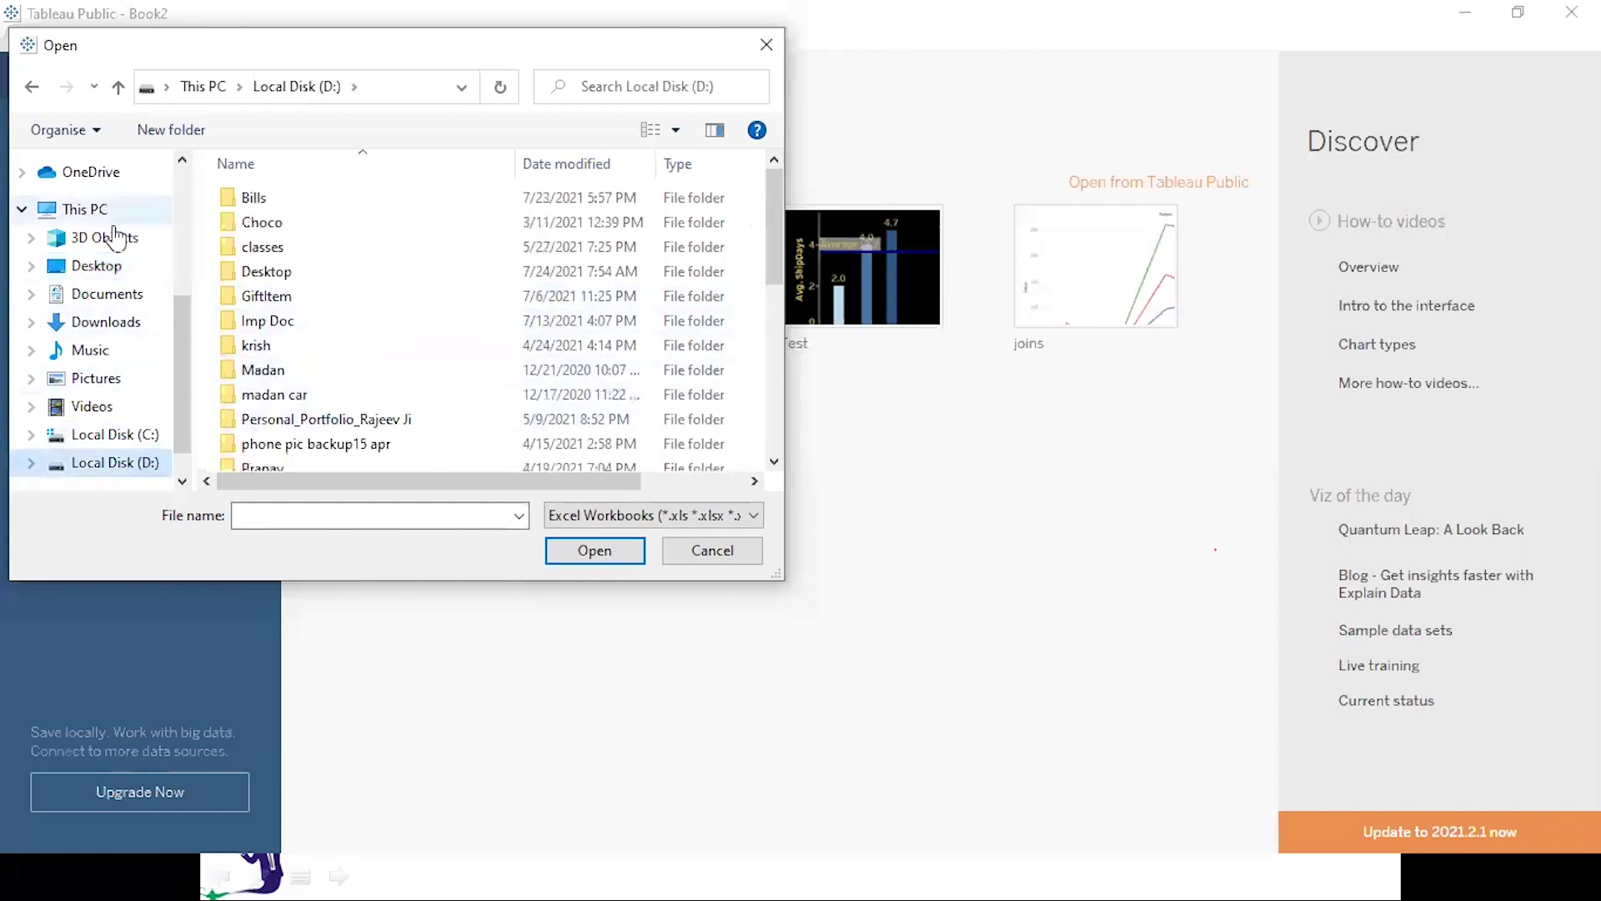
{"action": "left_click", "coordinate": [102, 263]}
{"action": "left_click", "coordinate": [239, 247]}
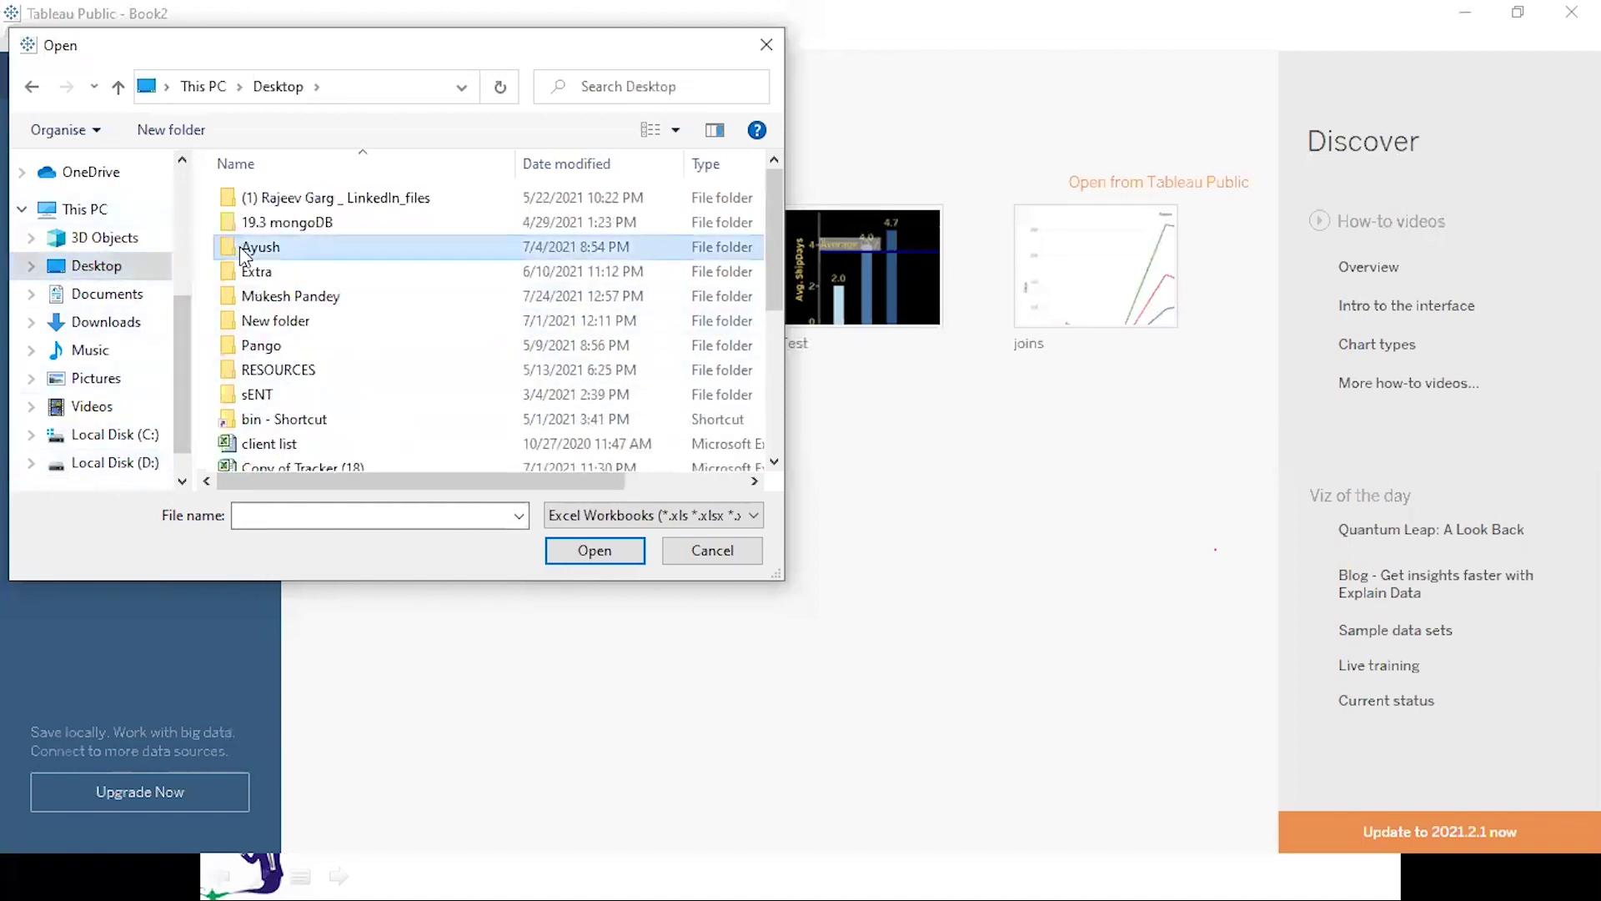
{"action": "key", "text": "o"}
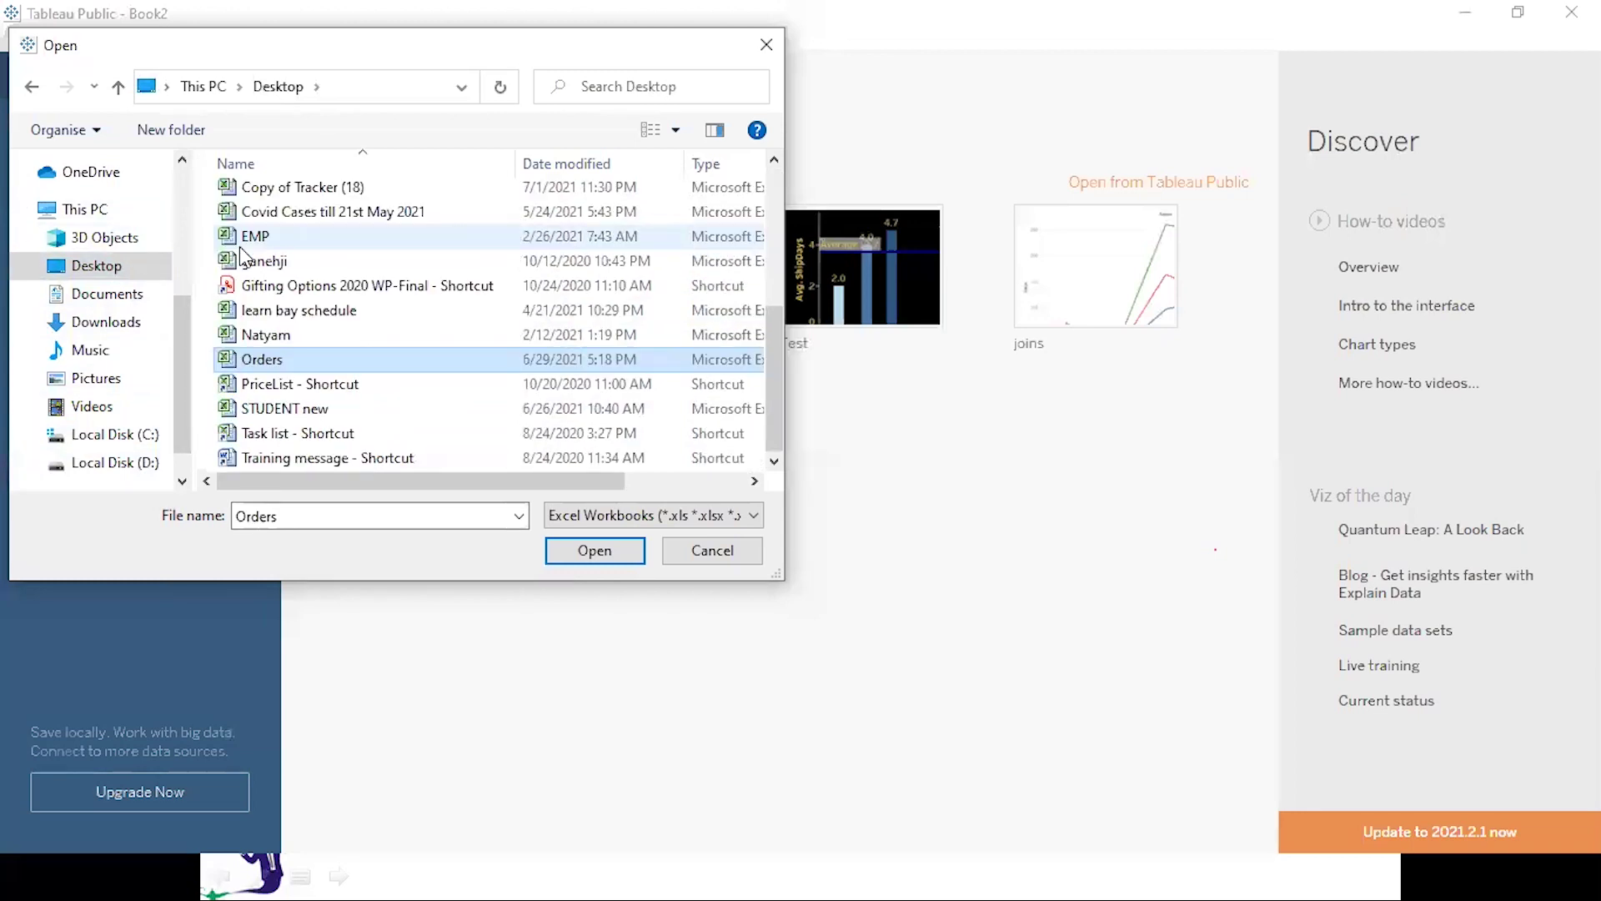
{"action": "left_click", "coordinate": [603, 543]}
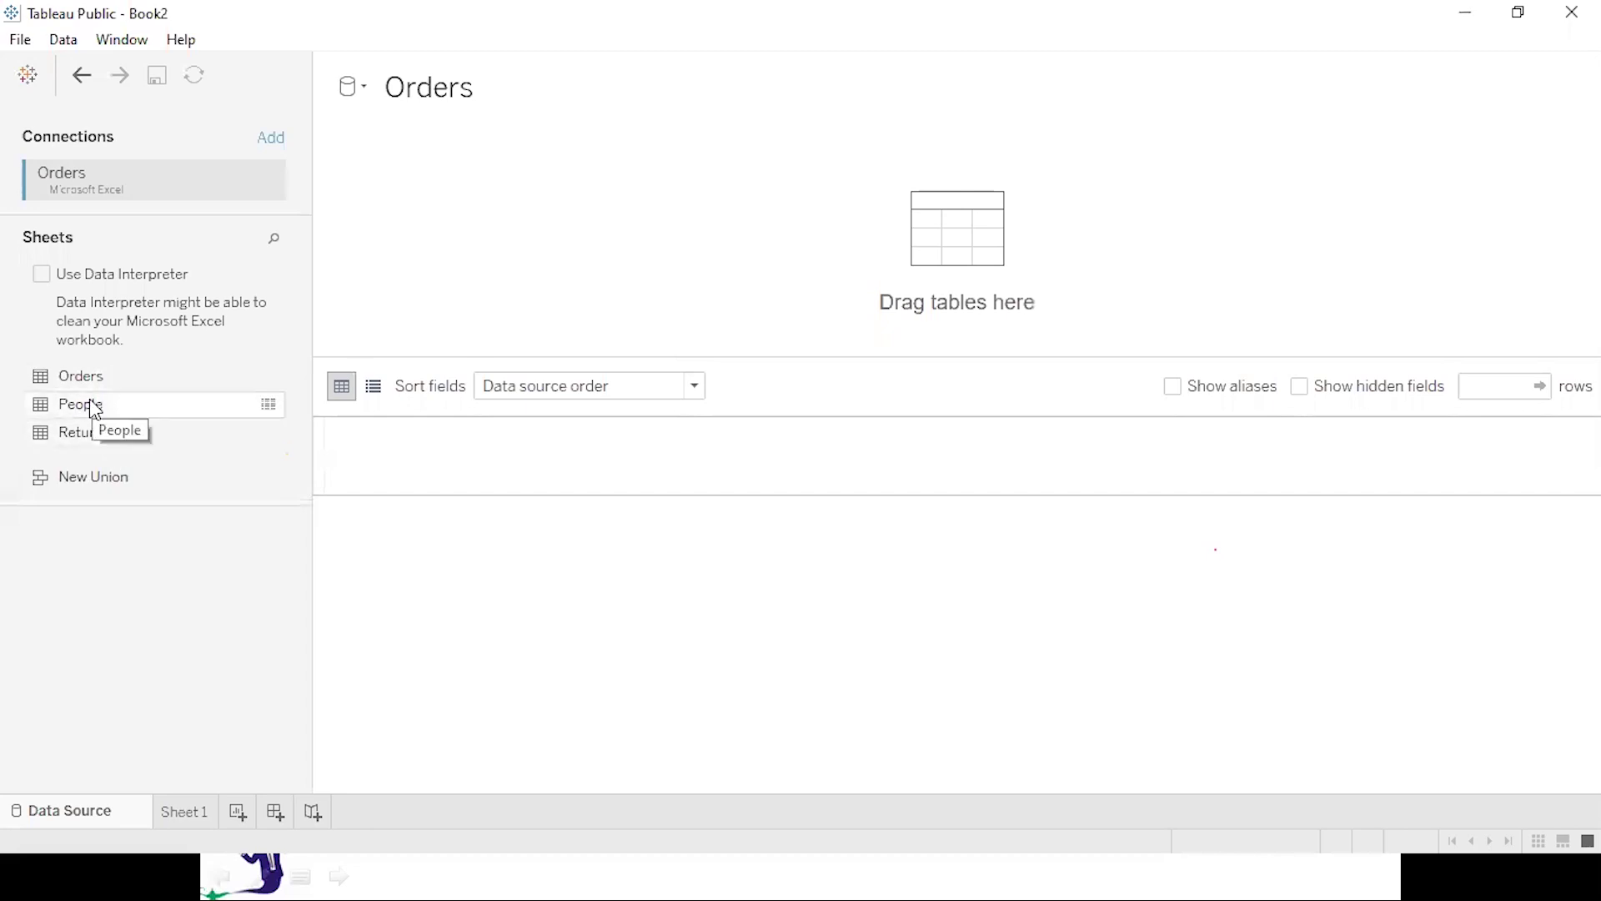
Add the Orders sheet to the data source canvas, dismiss the worksheet hint and open Sheet 1.
{"action": "left_click_drag", "start_coordinate": [80, 378], "coordinate": [557, 240]}
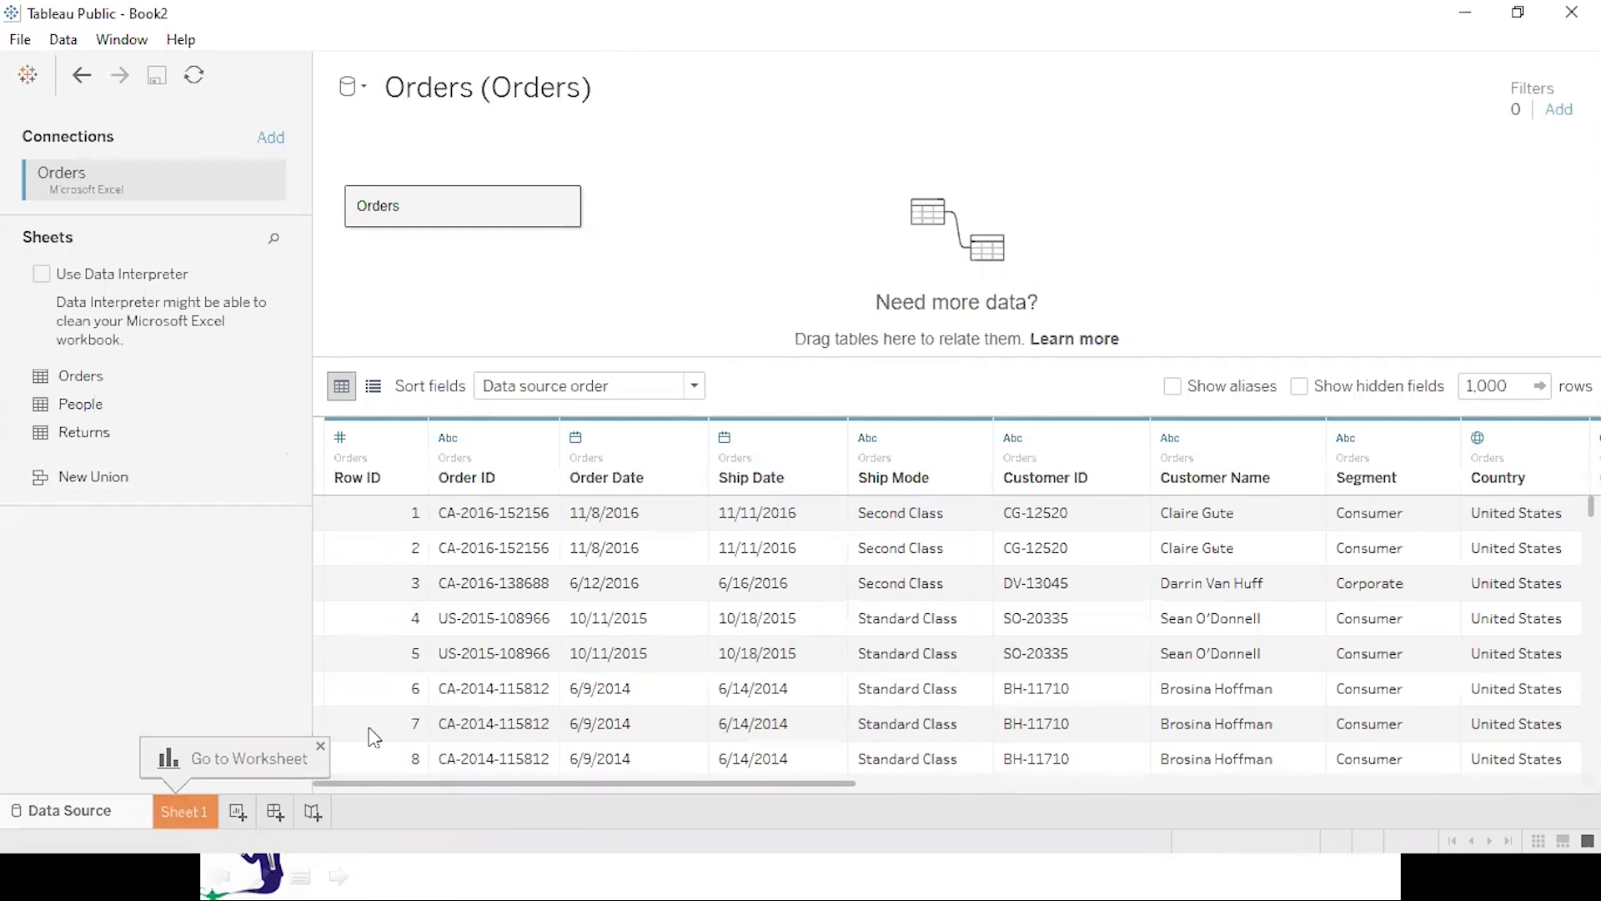
{"action": "left_click", "coordinate": [321, 748]}
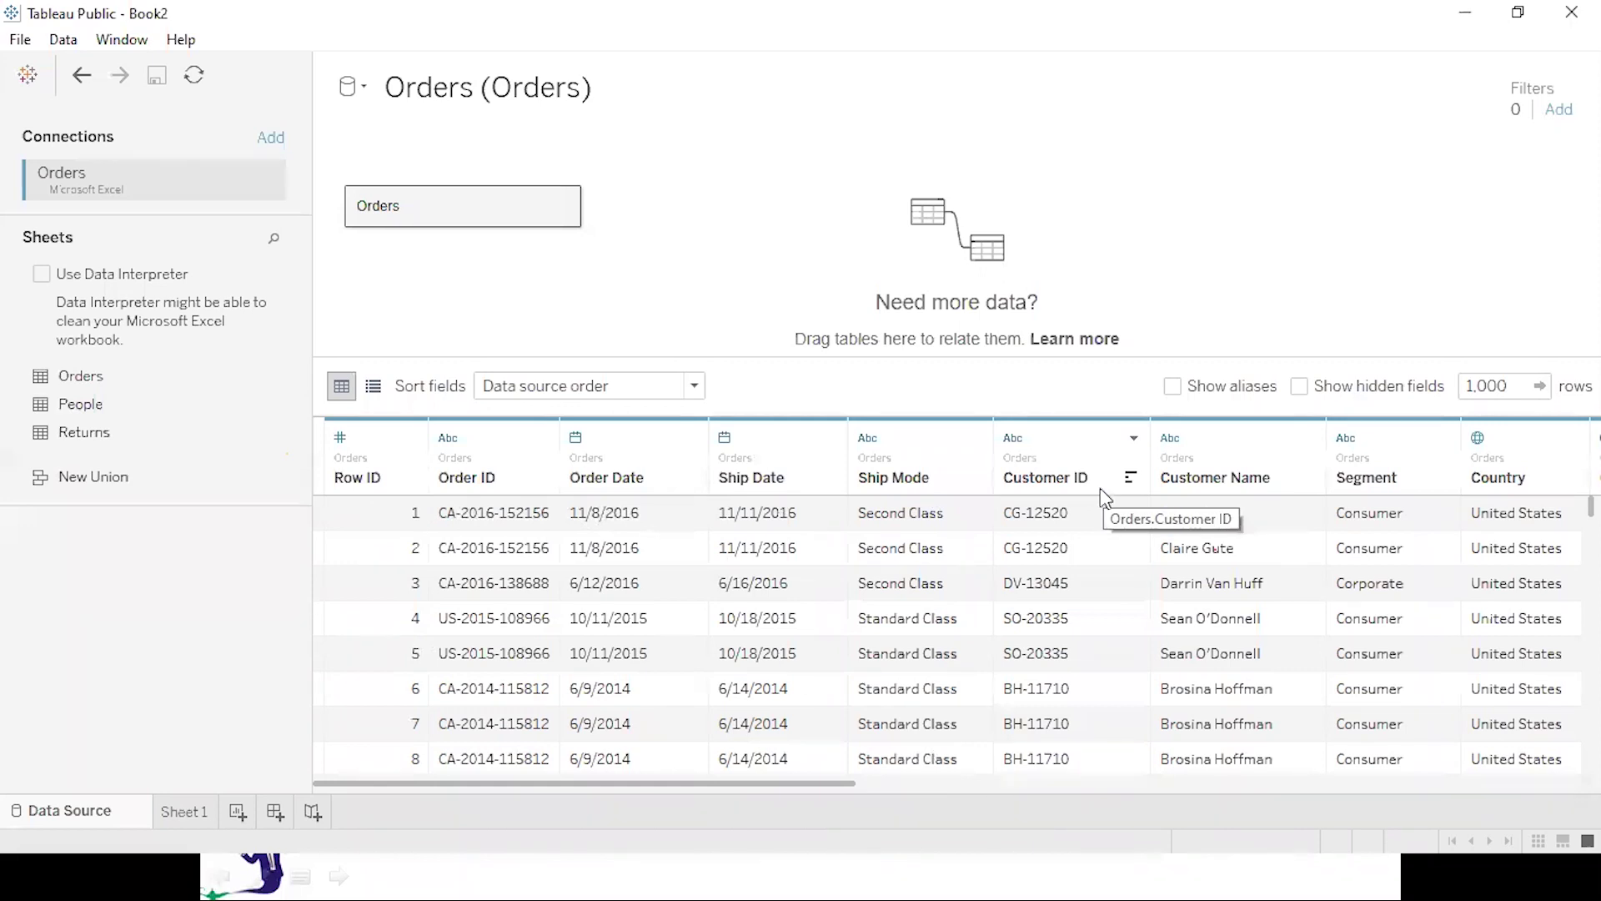
{"action": "left_click", "coordinate": [182, 812]}
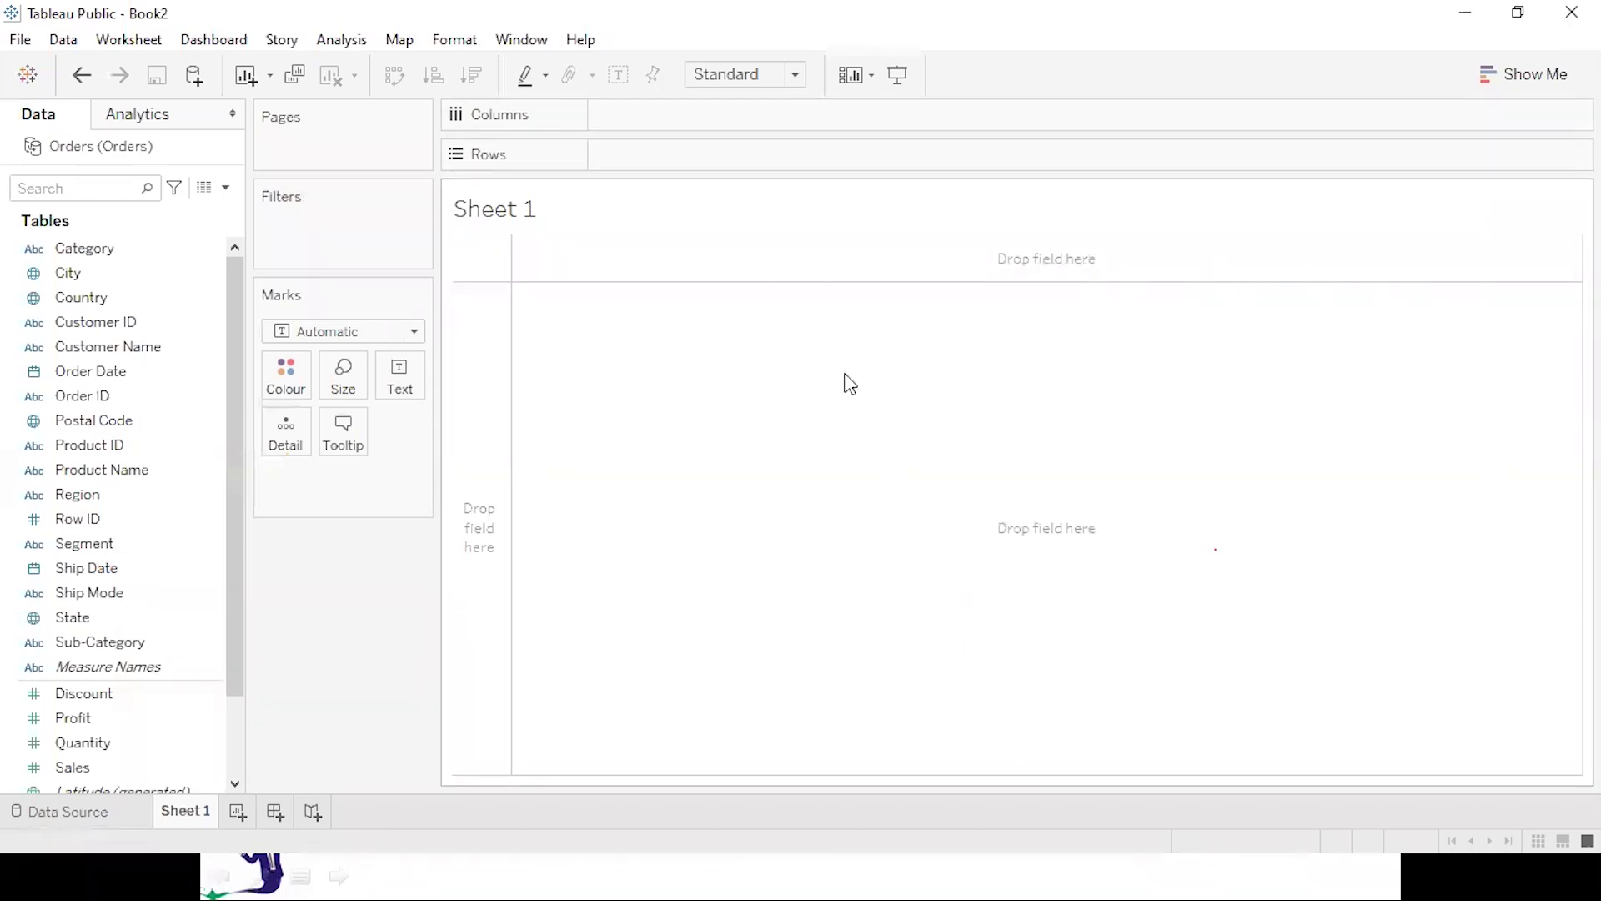
Examine the dimension and measure fields of the Orders data, including Profit, Sales, Category and Sub-Category.
{"action": "left_click", "coordinate": [198, 303]}
{"action": "left_click_drag", "start_coordinate": [203, 318], "coordinate": [513, 153]}
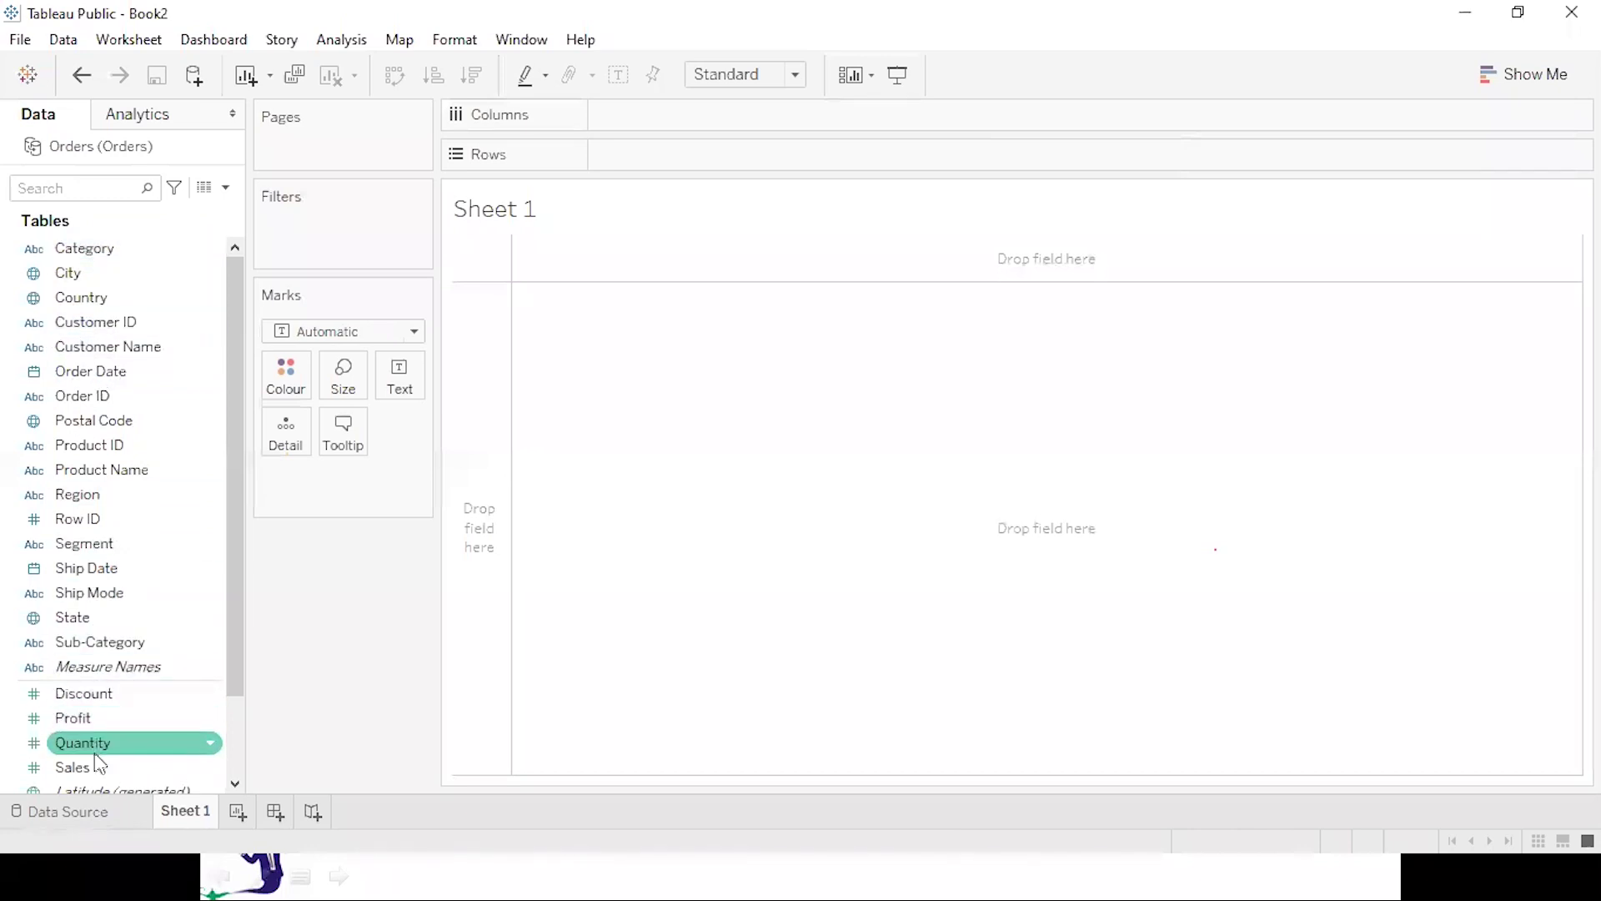
{"action": "left_click", "coordinate": [87, 859]}
{"action": "key", "text": "alt+Tab"}
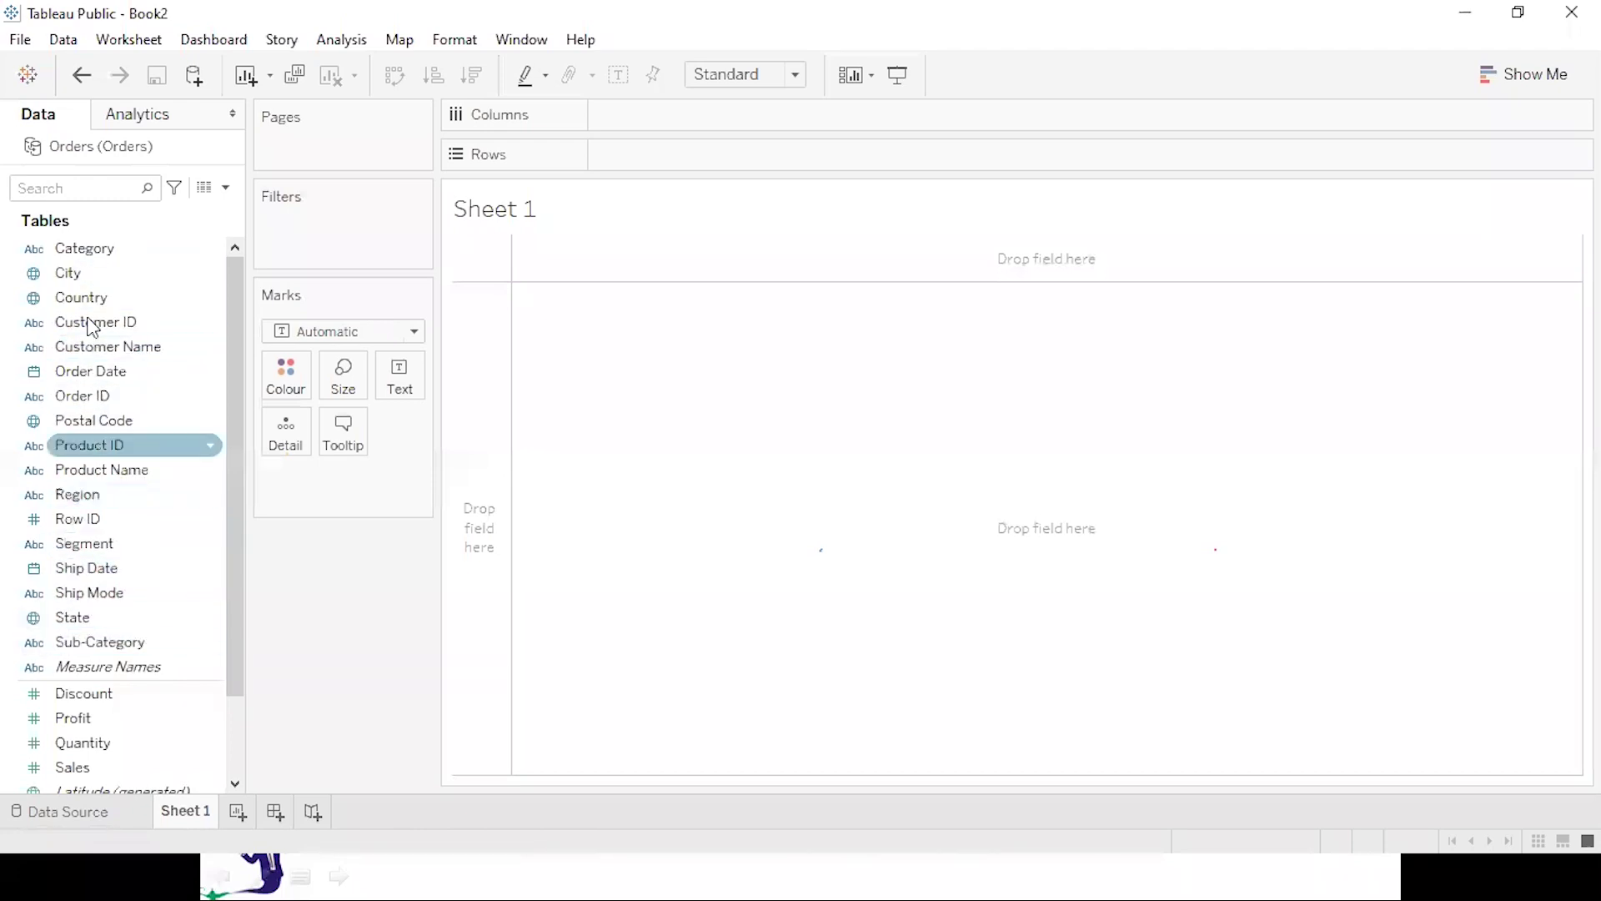
{"action": "left_click", "coordinate": [88, 717]}
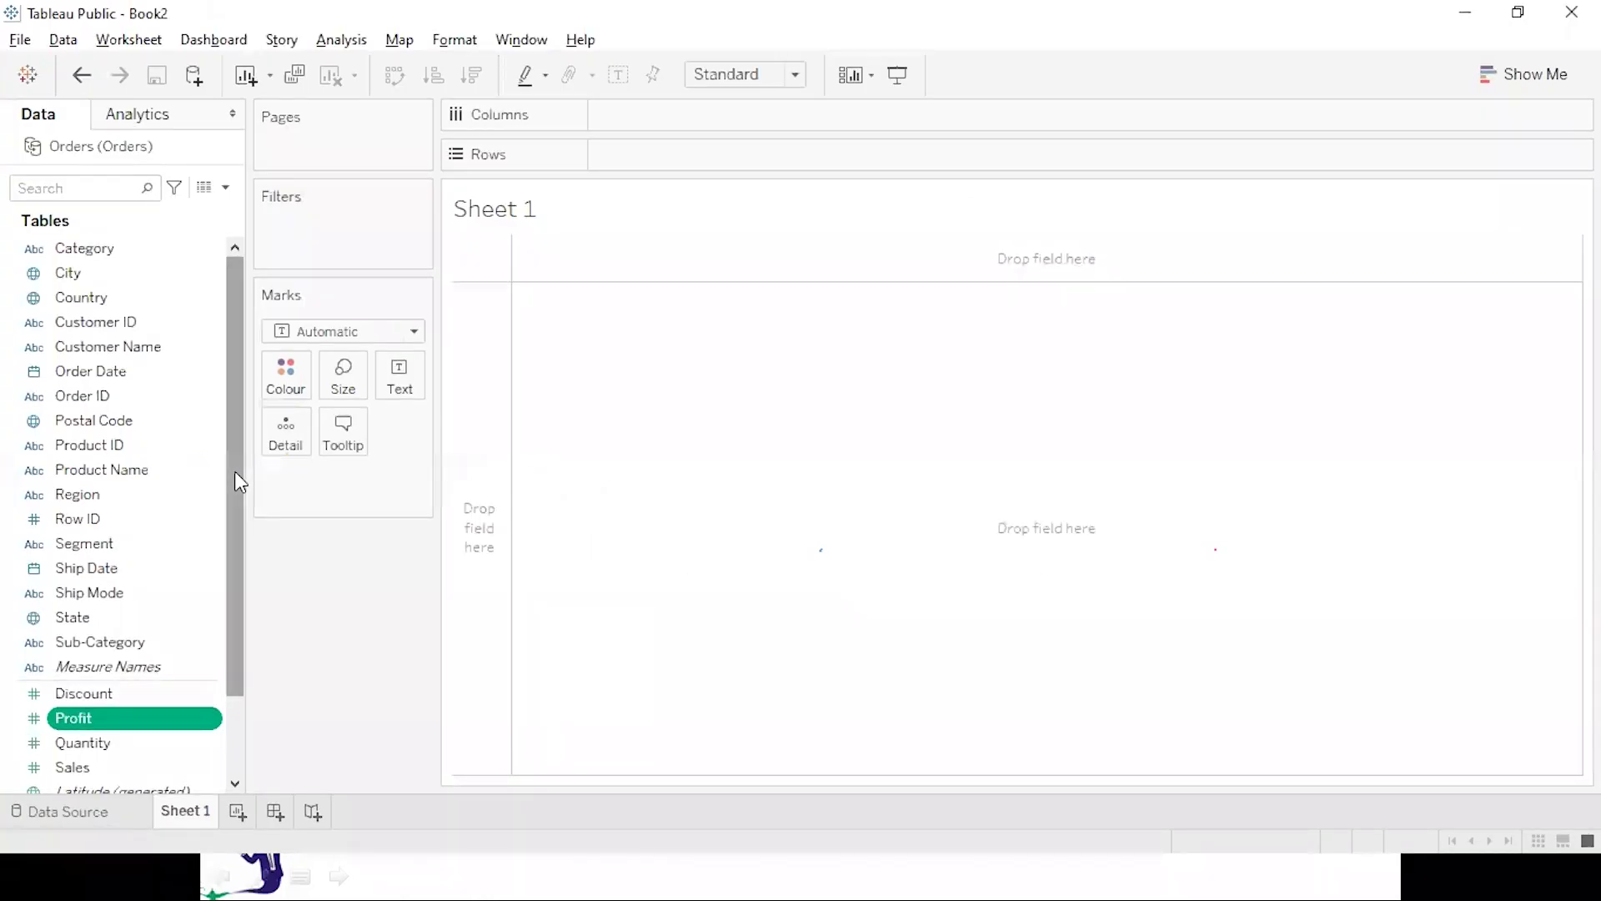
{"action": "key", "text": "super"}
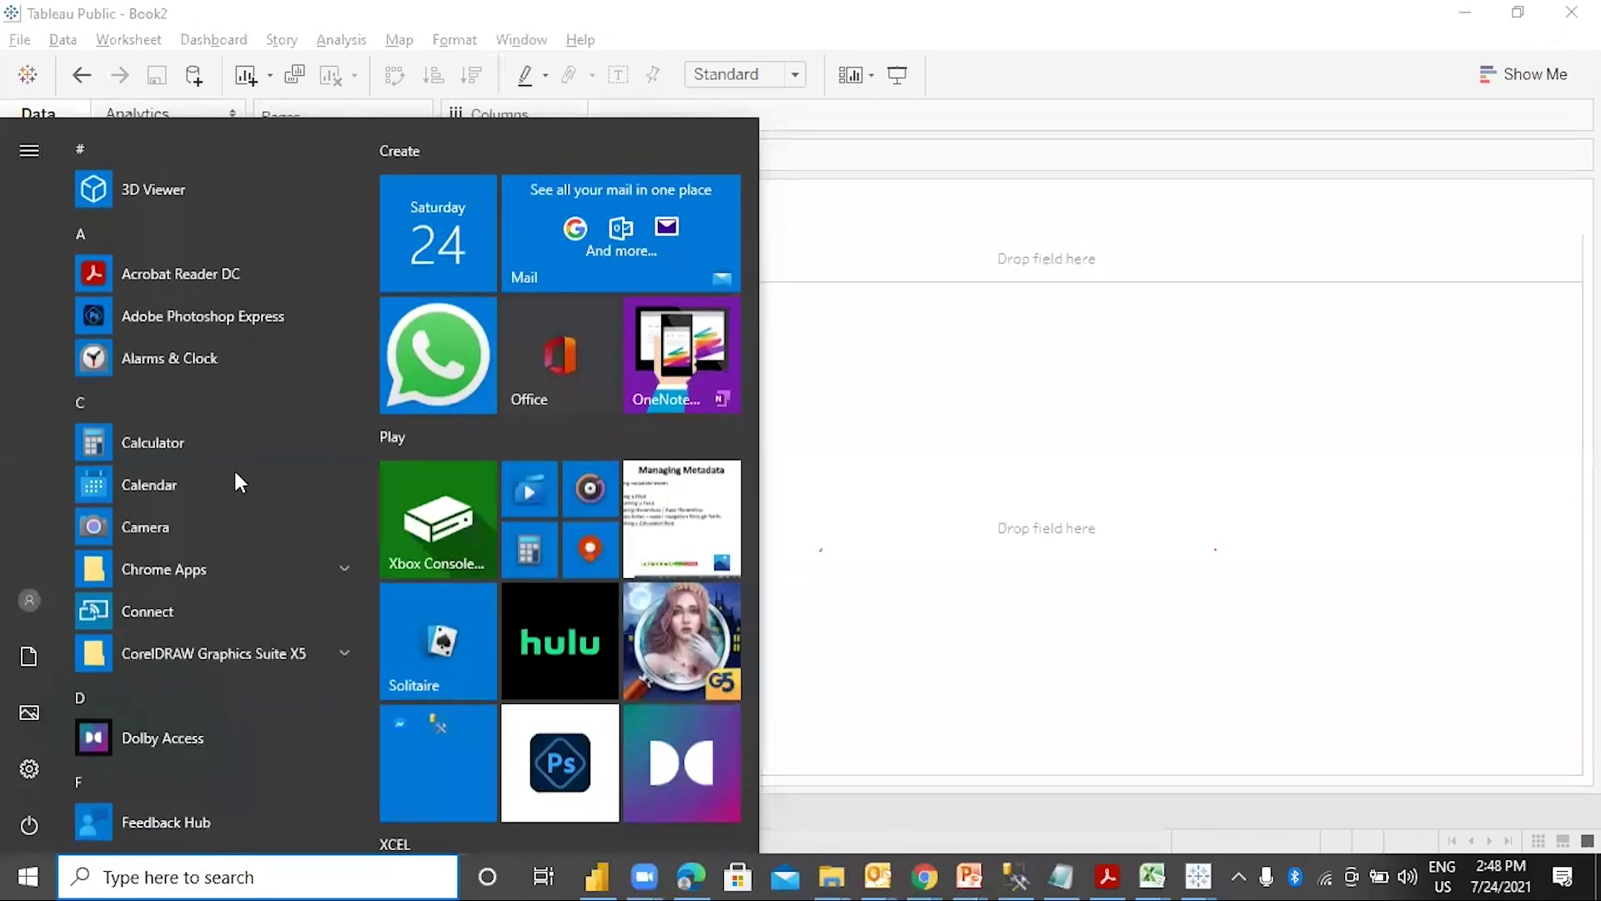
{"action": "key", "text": "super"}
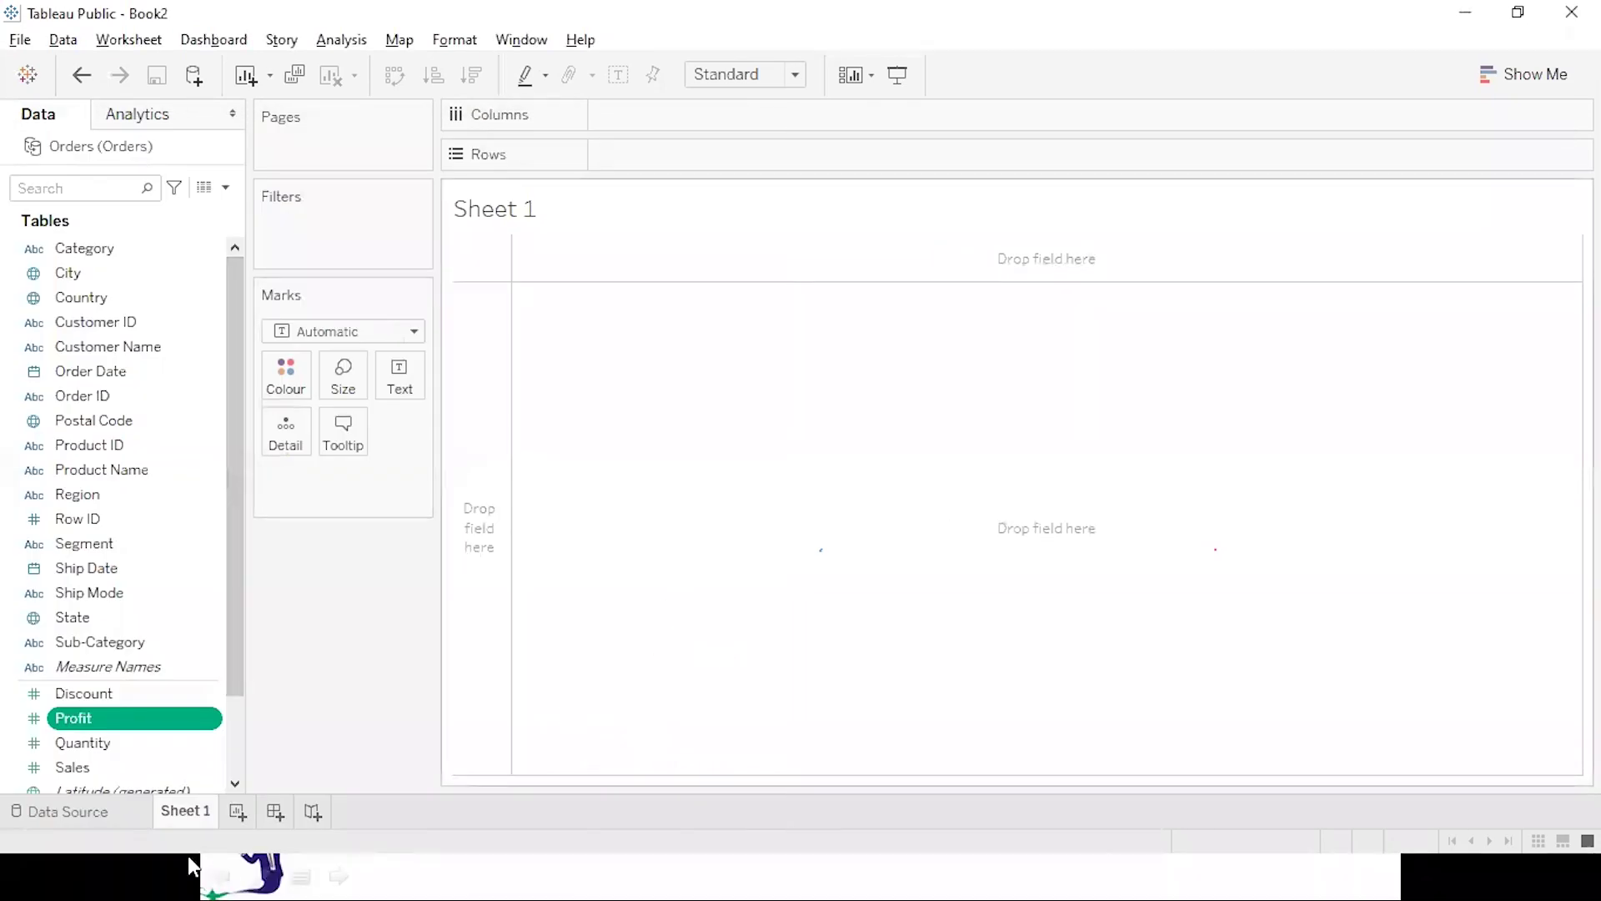
{"action": "left_click", "coordinate": [98, 767]}
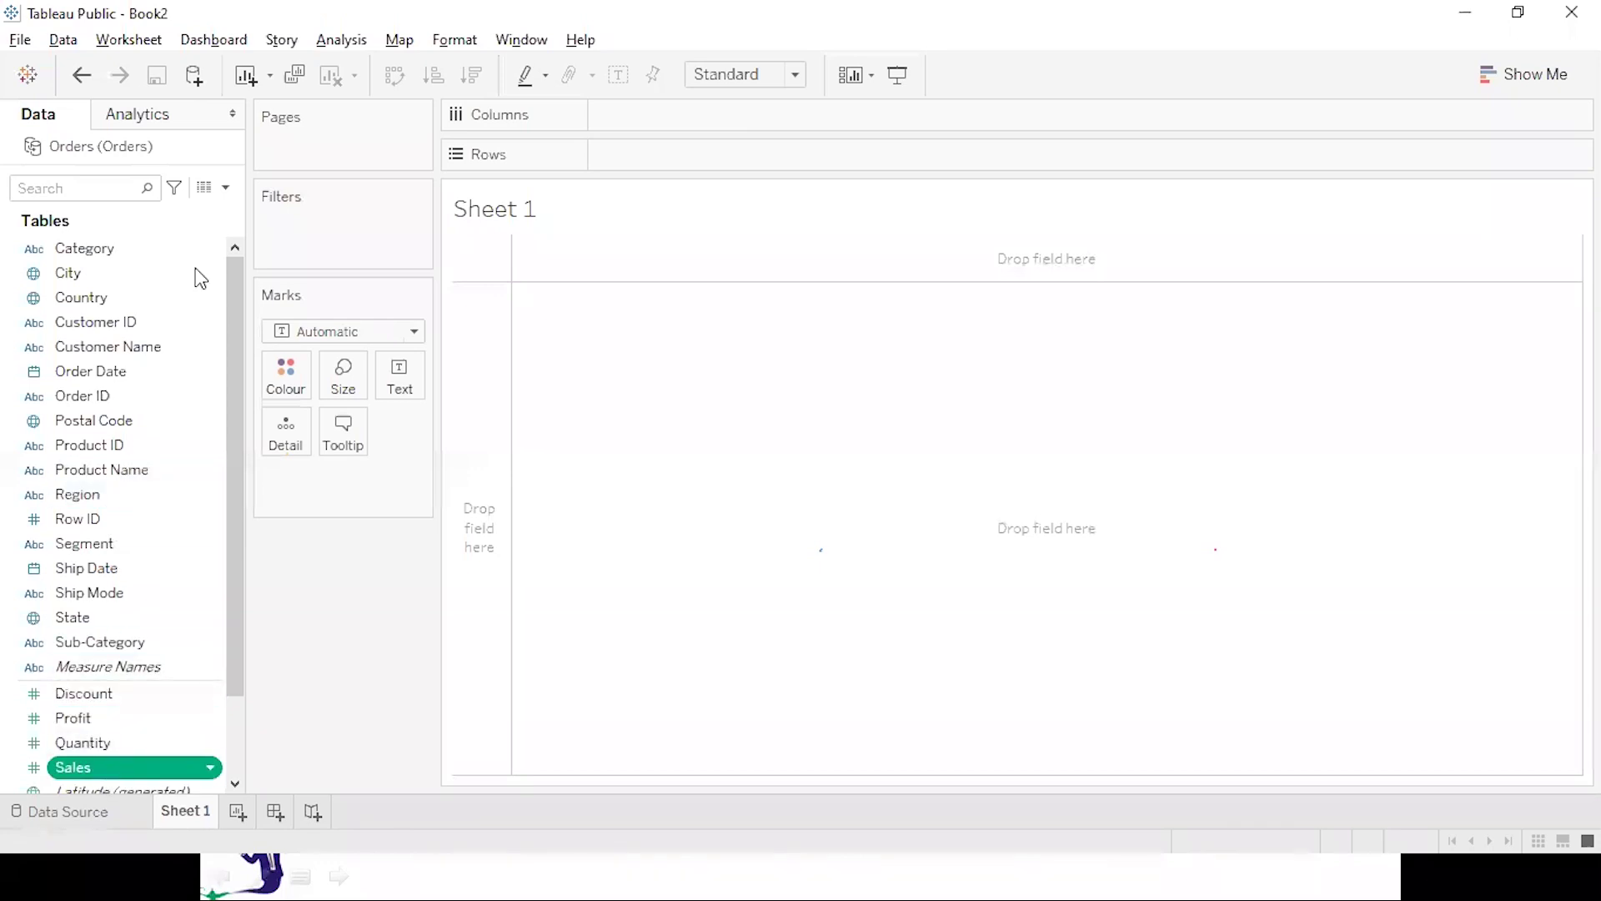
{"action": "left_click", "coordinate": [106, 248]}
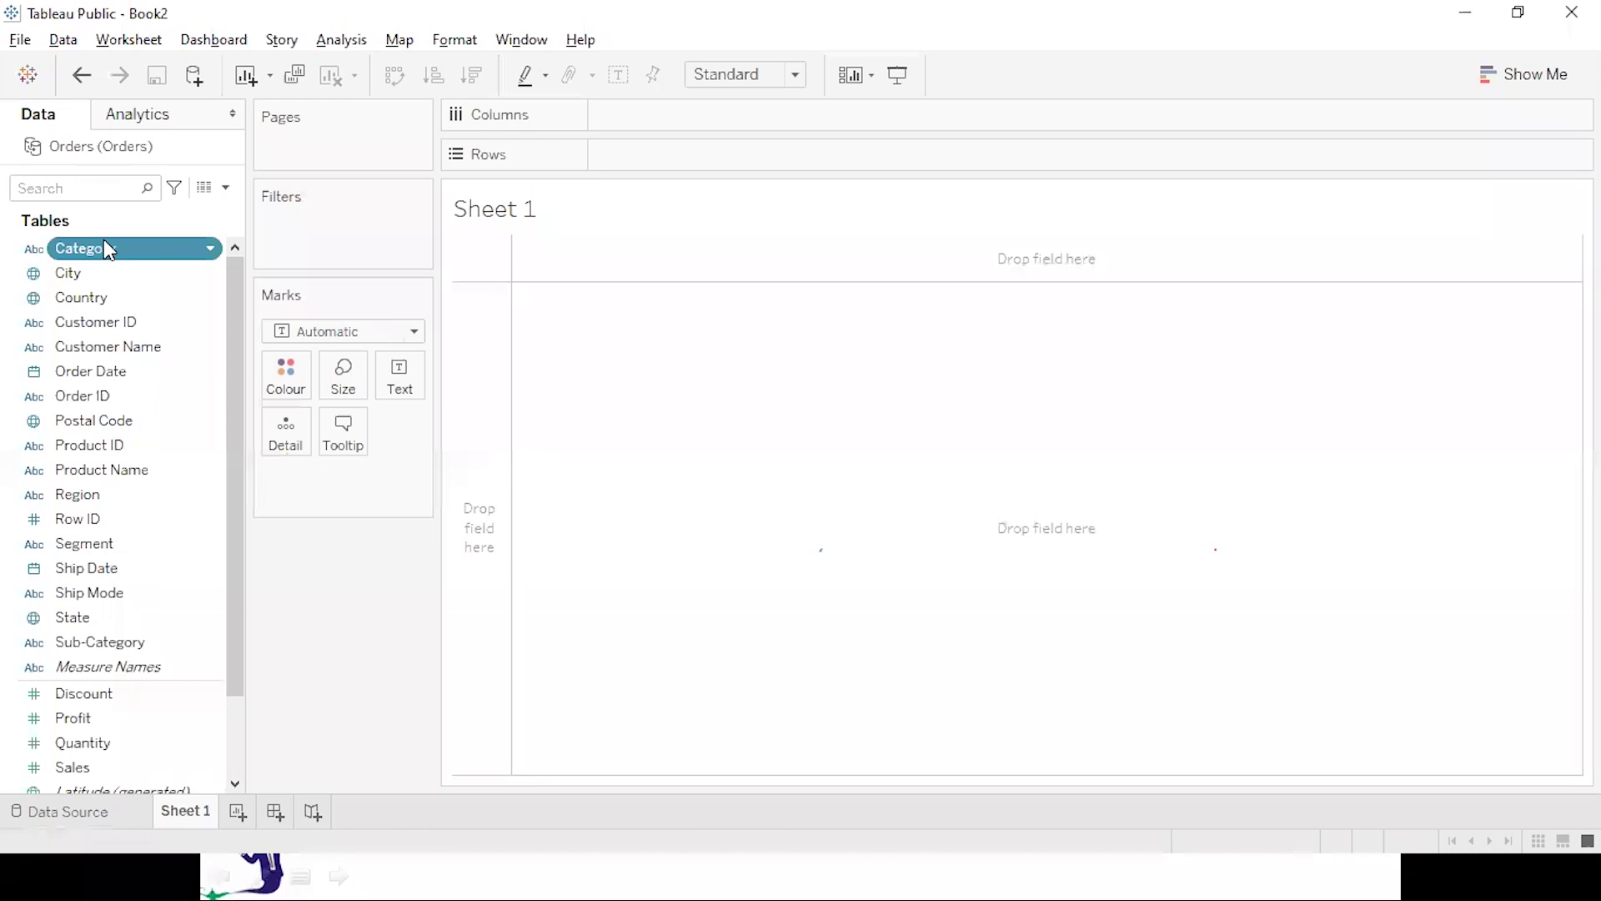
{"action": "left_click", "coordinate": [86, 646]}
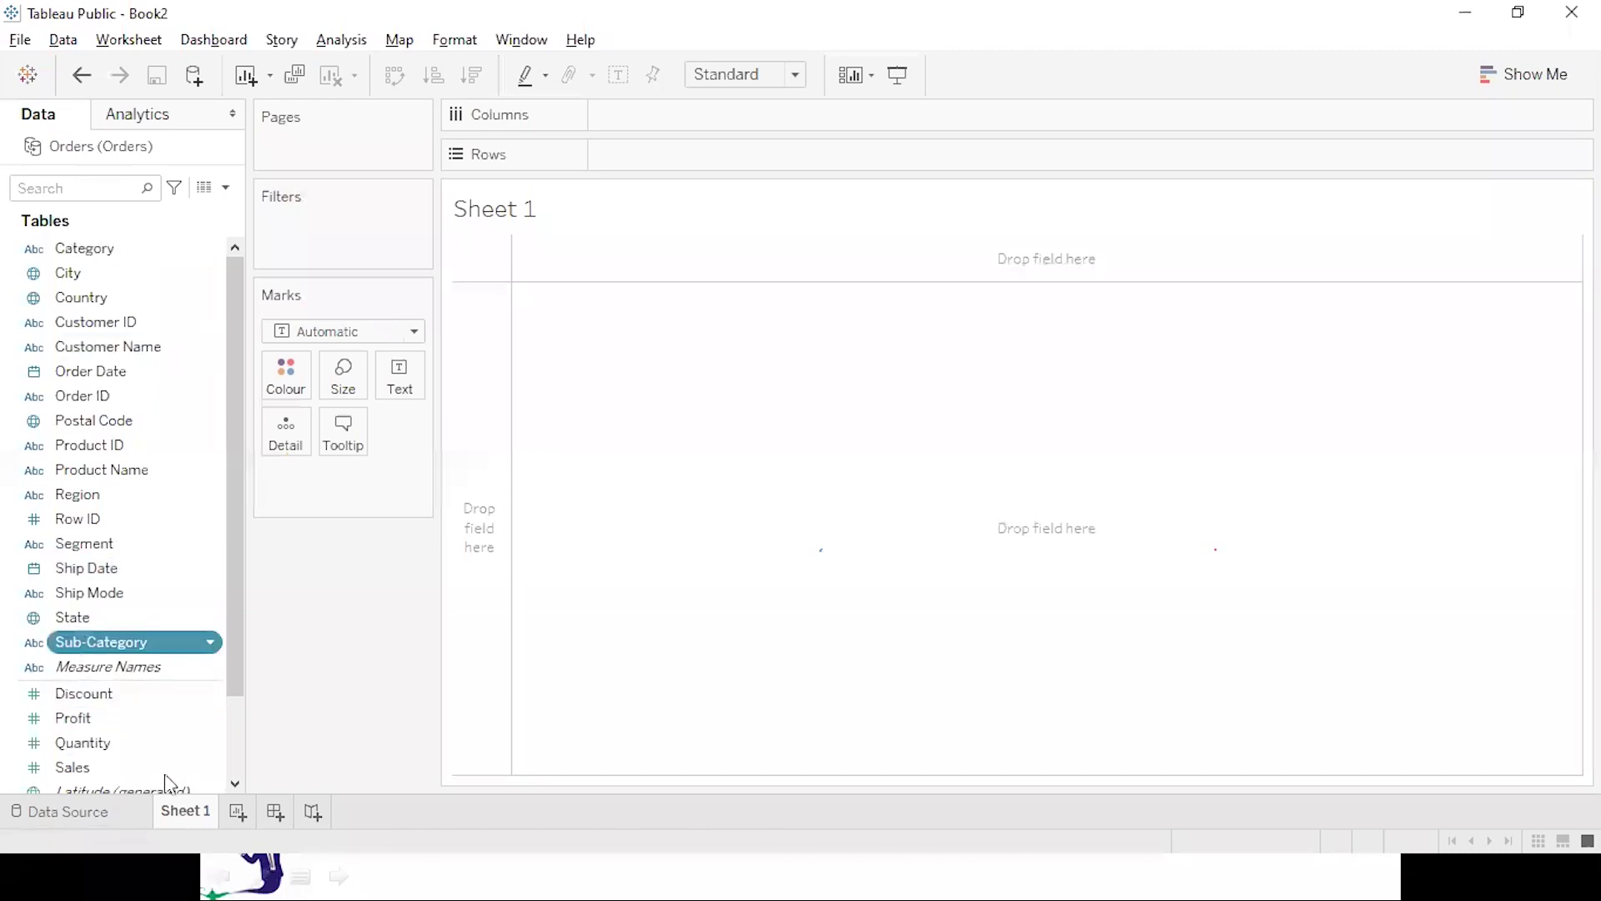
Build a bar chart with Sub-Category in Columns and SUM(Sales) in Rows.
{"action": "double_click", "coordinate": [120, 767]}
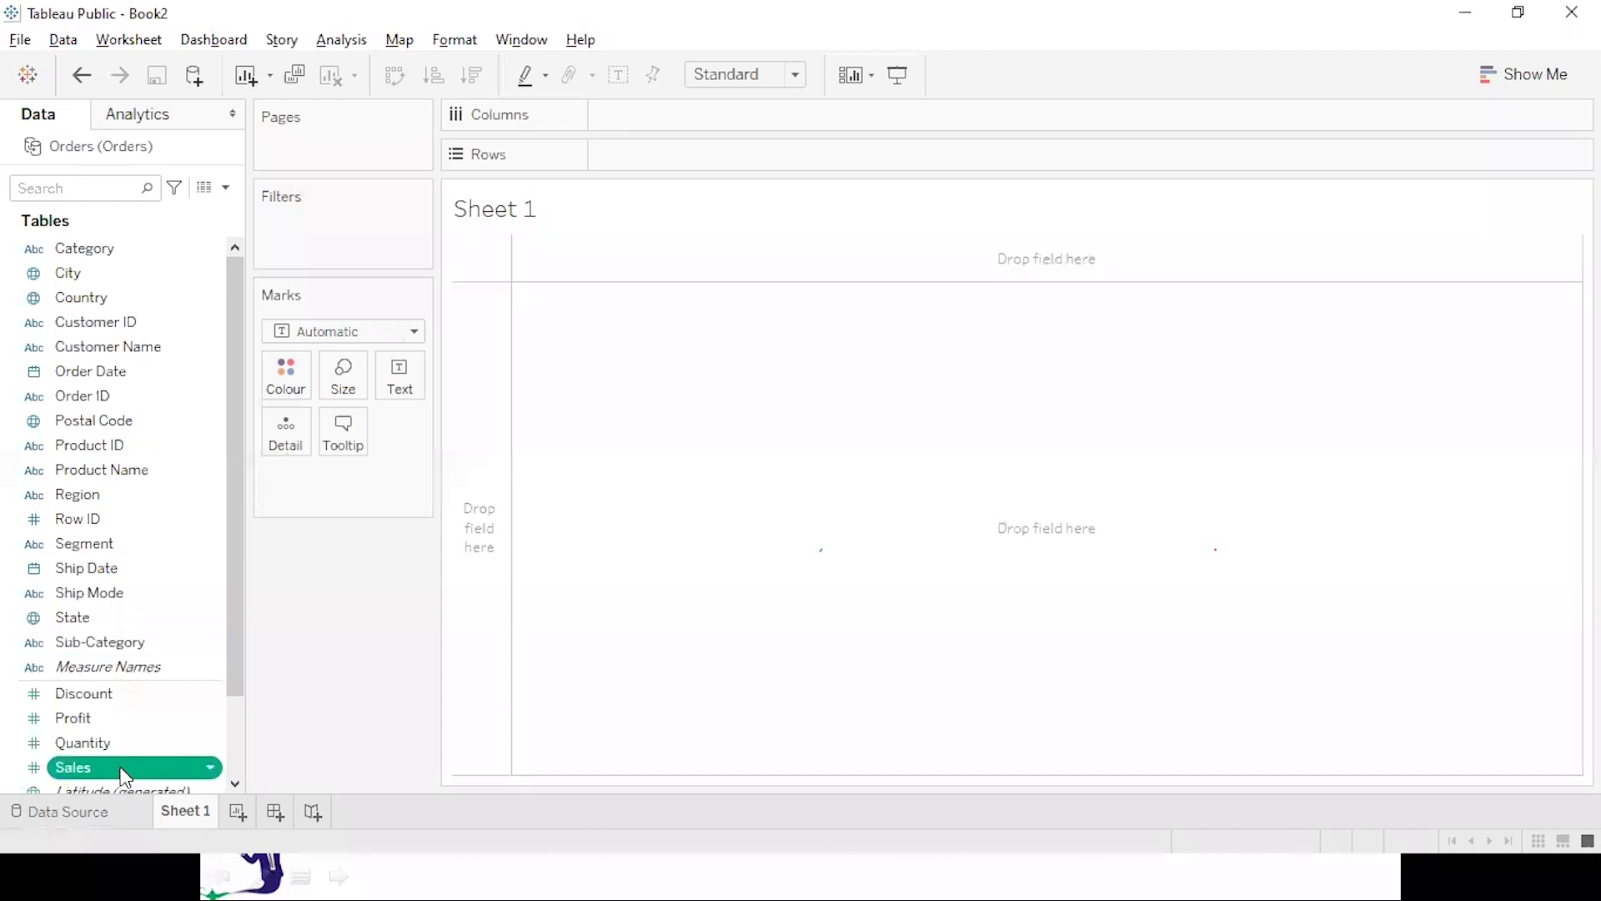
{"action": "double_click", "coordinate": [138, 650]}
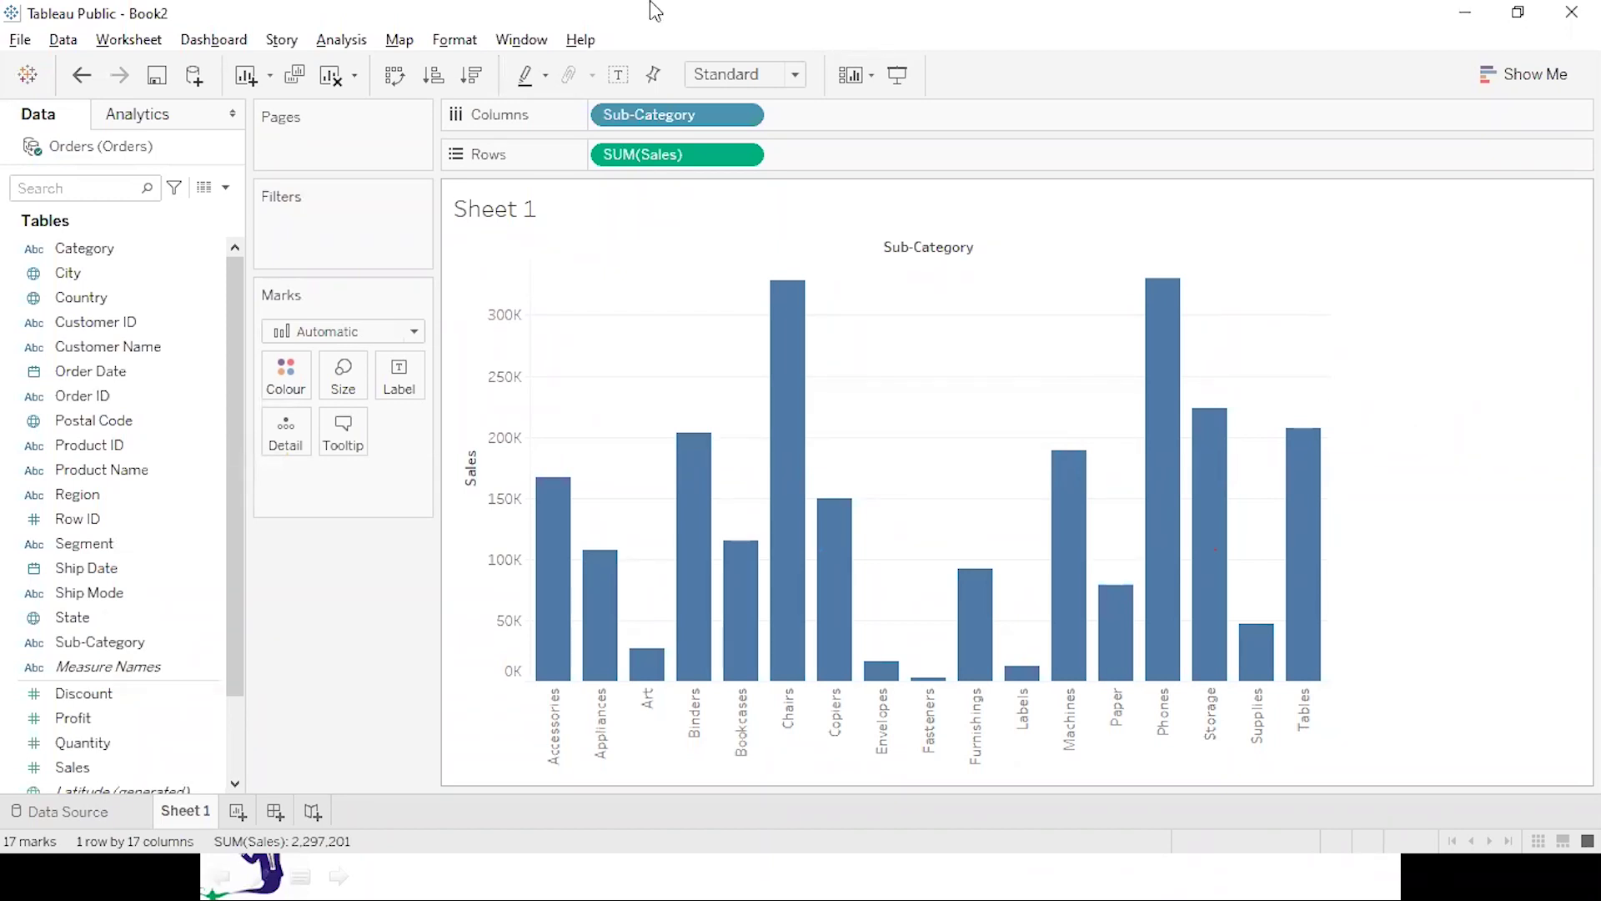
Undo adding Sub-Category to the sales chart.
{"action": "key", "text": "super"}
{"action": "key", "text": "Escape"}
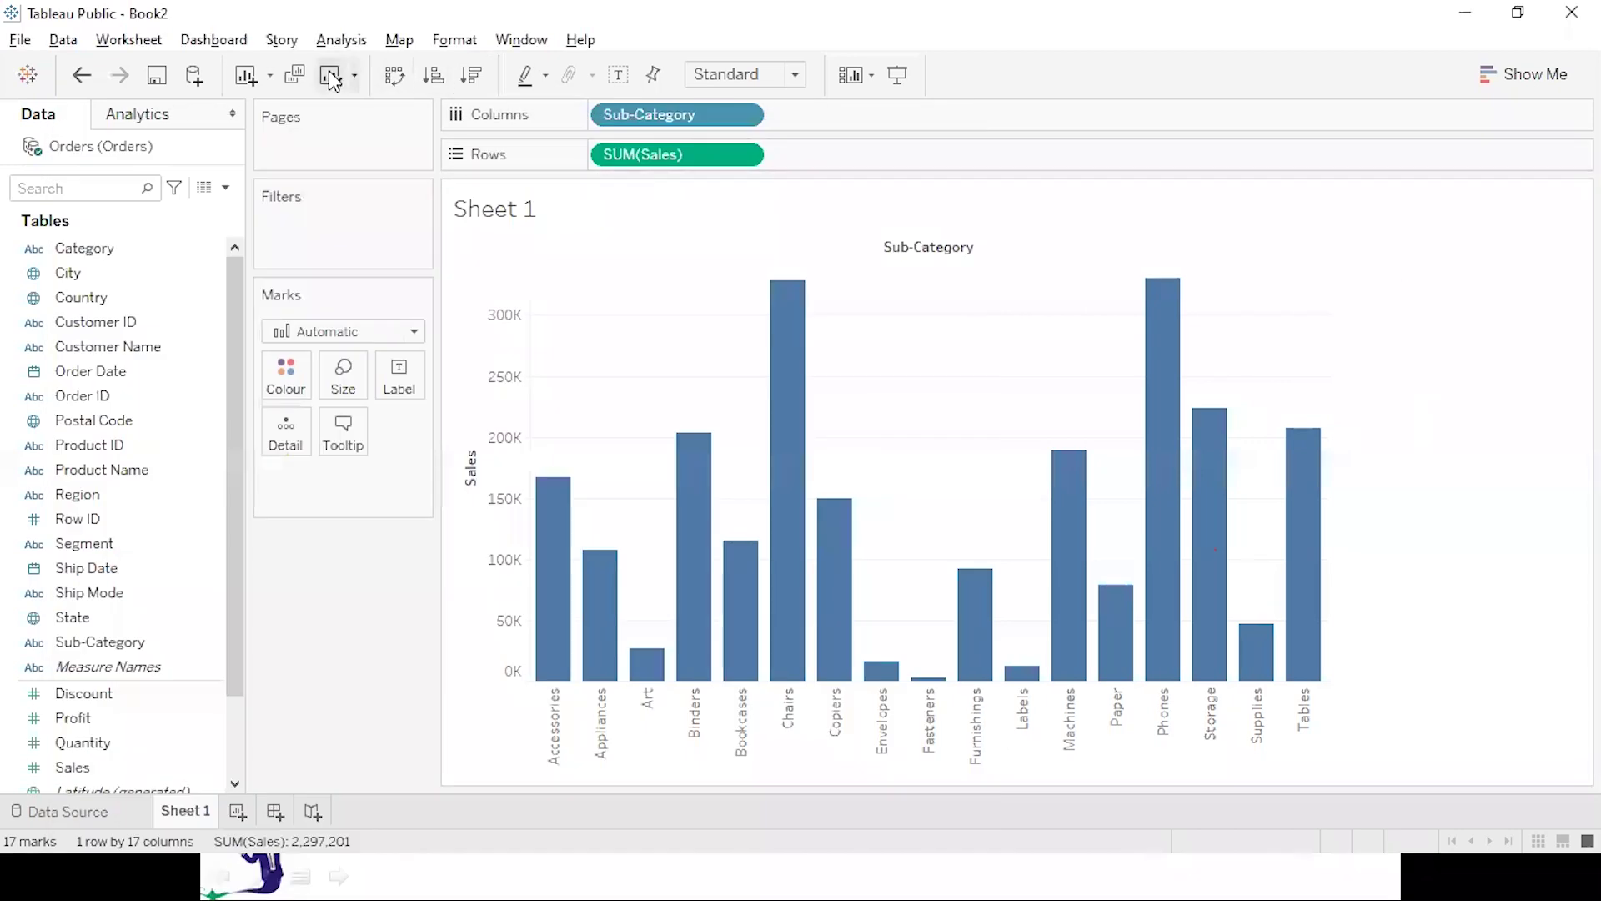
{"action": "key", "text": "ctrl+z"}
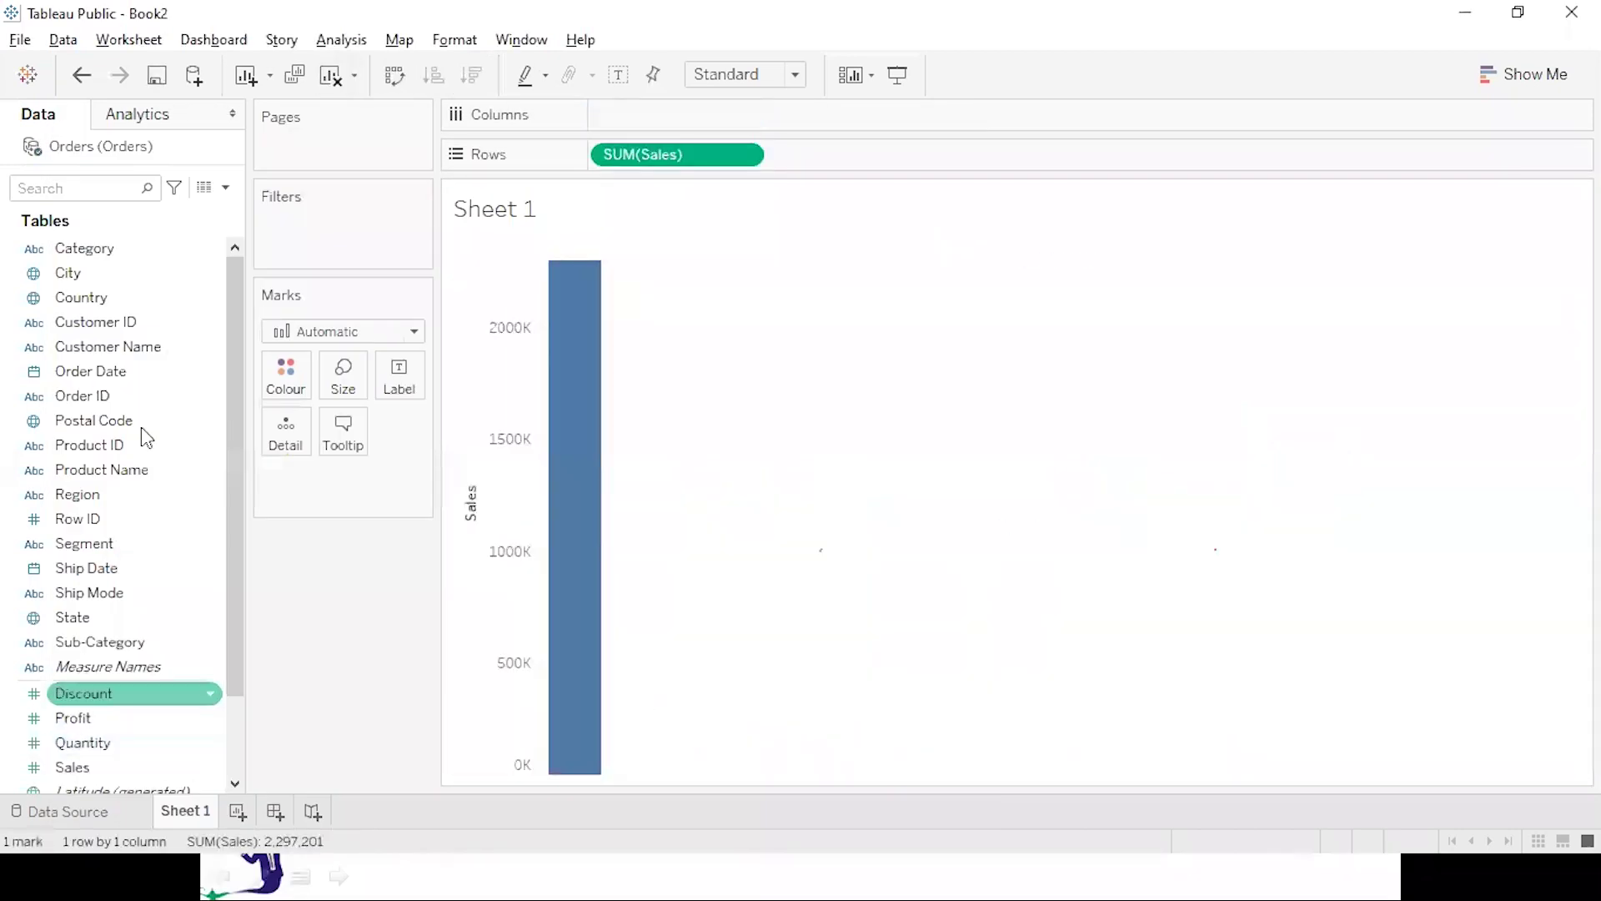
Plot SUM(Sales) by YEAR(Order Date) as a line chart, and clear the sheet.
{"action": "left_click", "coordinate": [125, 374]}
{"action": "double_click", "coordinate": [125, 374]}
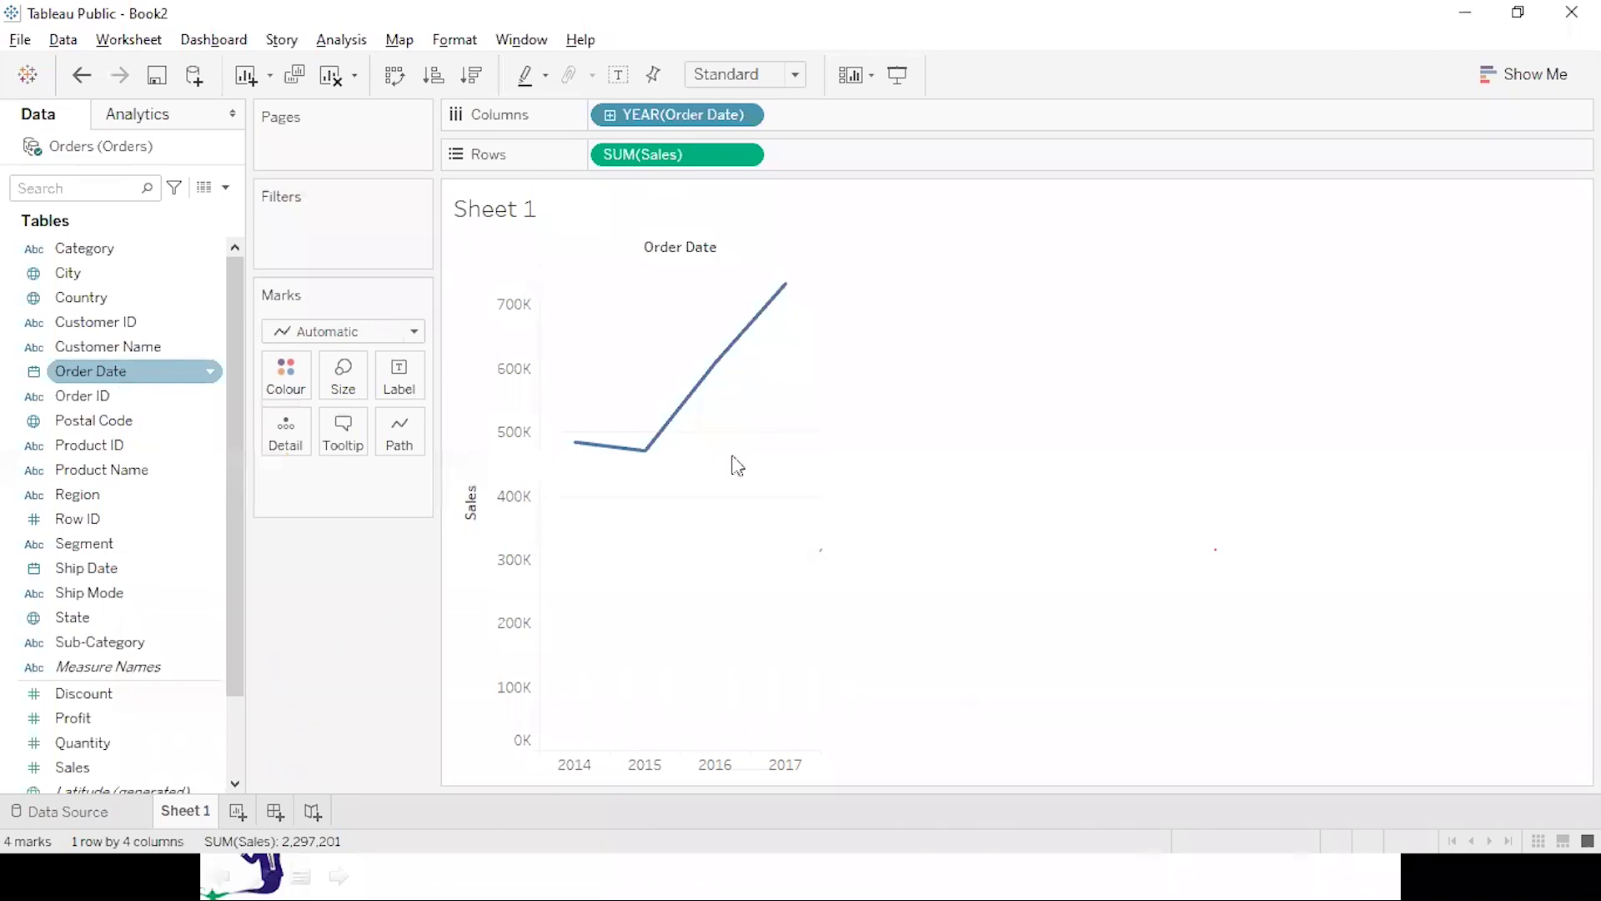
{"action": "left_click", "coordinate": [74, 309]}
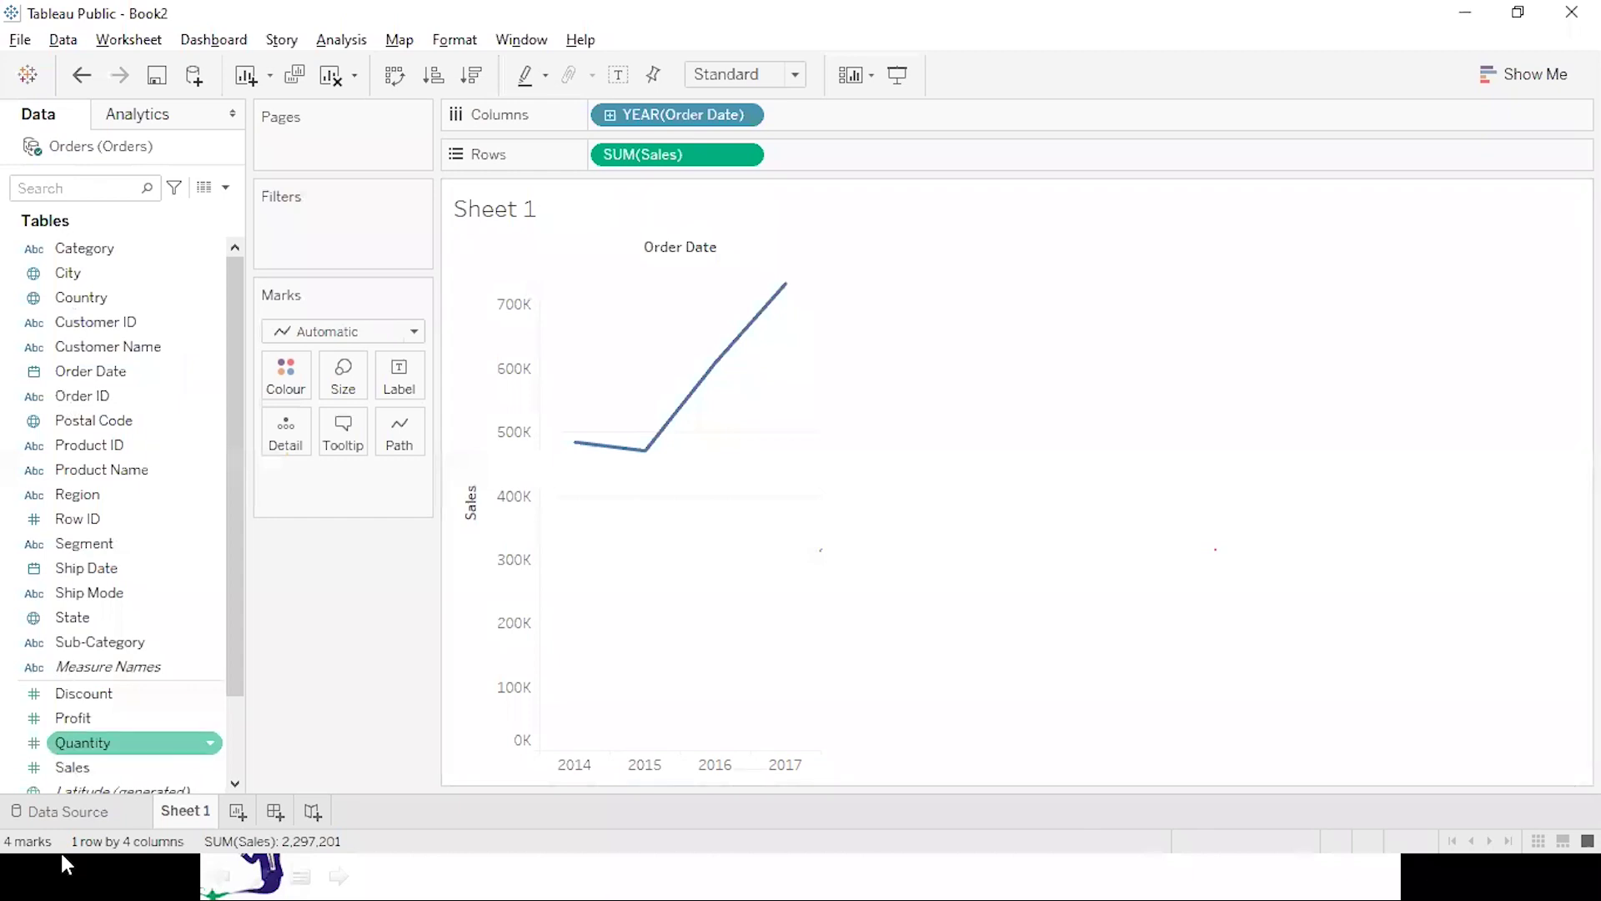
{"action": "left_click", "coordinate": [334, 79]}
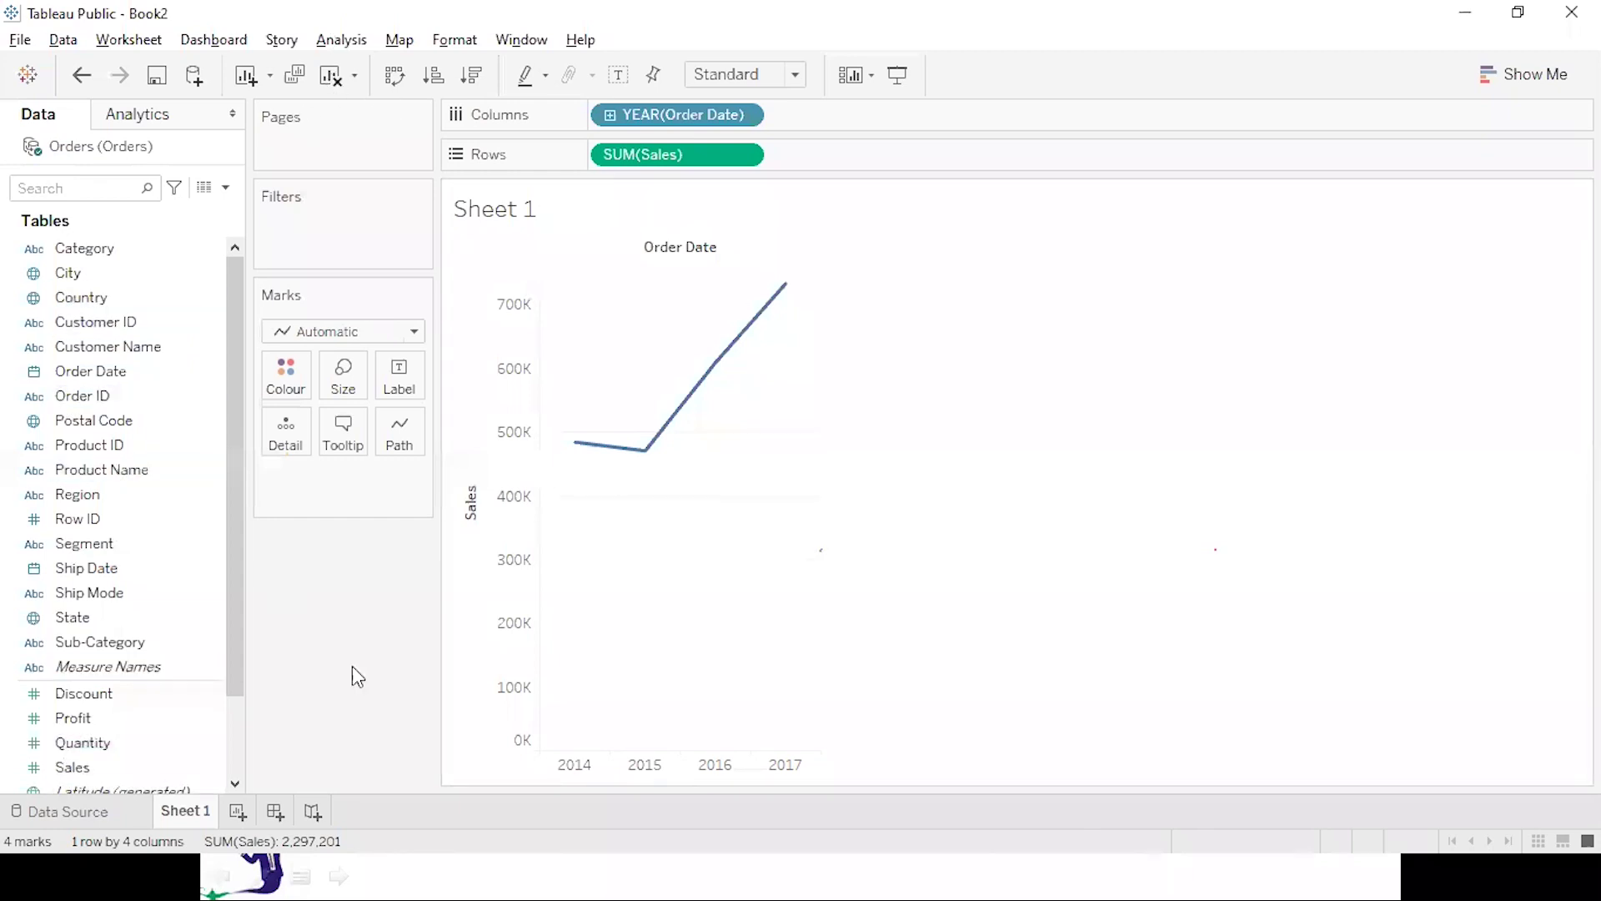
Build a text table of SUM(Sales) per Sub-Category by adding Sub-Category before Sales, and clear the sheet.
{"action": "left_click", "coordinate": [142, 647]}
{"action": "double_click", "coordinate": [87, 768]}
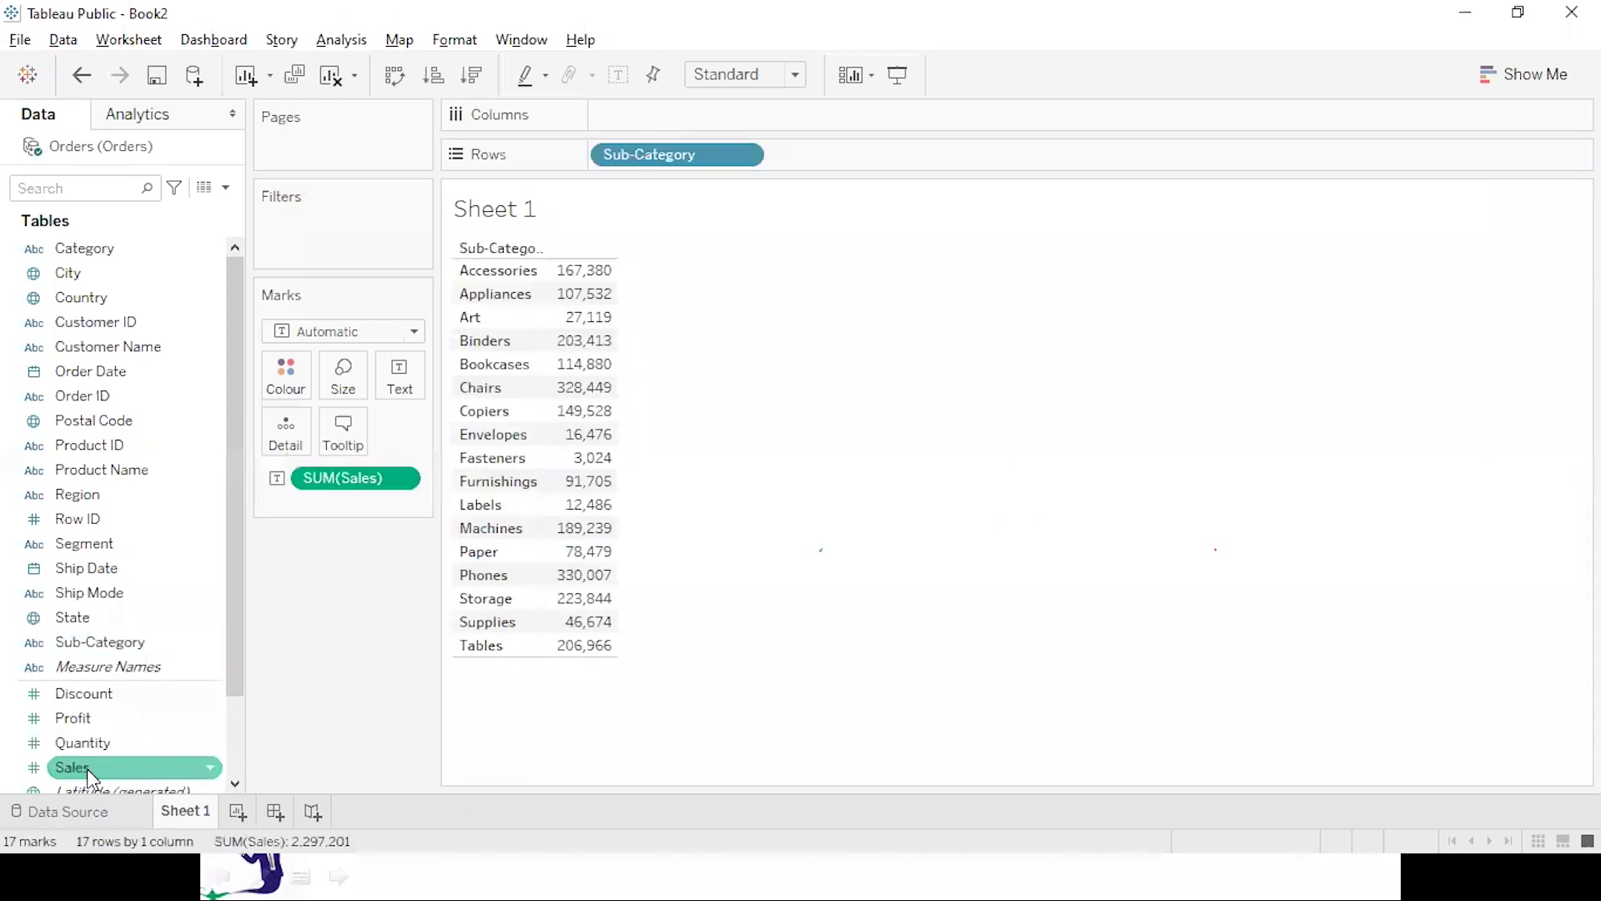
{"action": "left_click", "coordinate": [175, 398]}
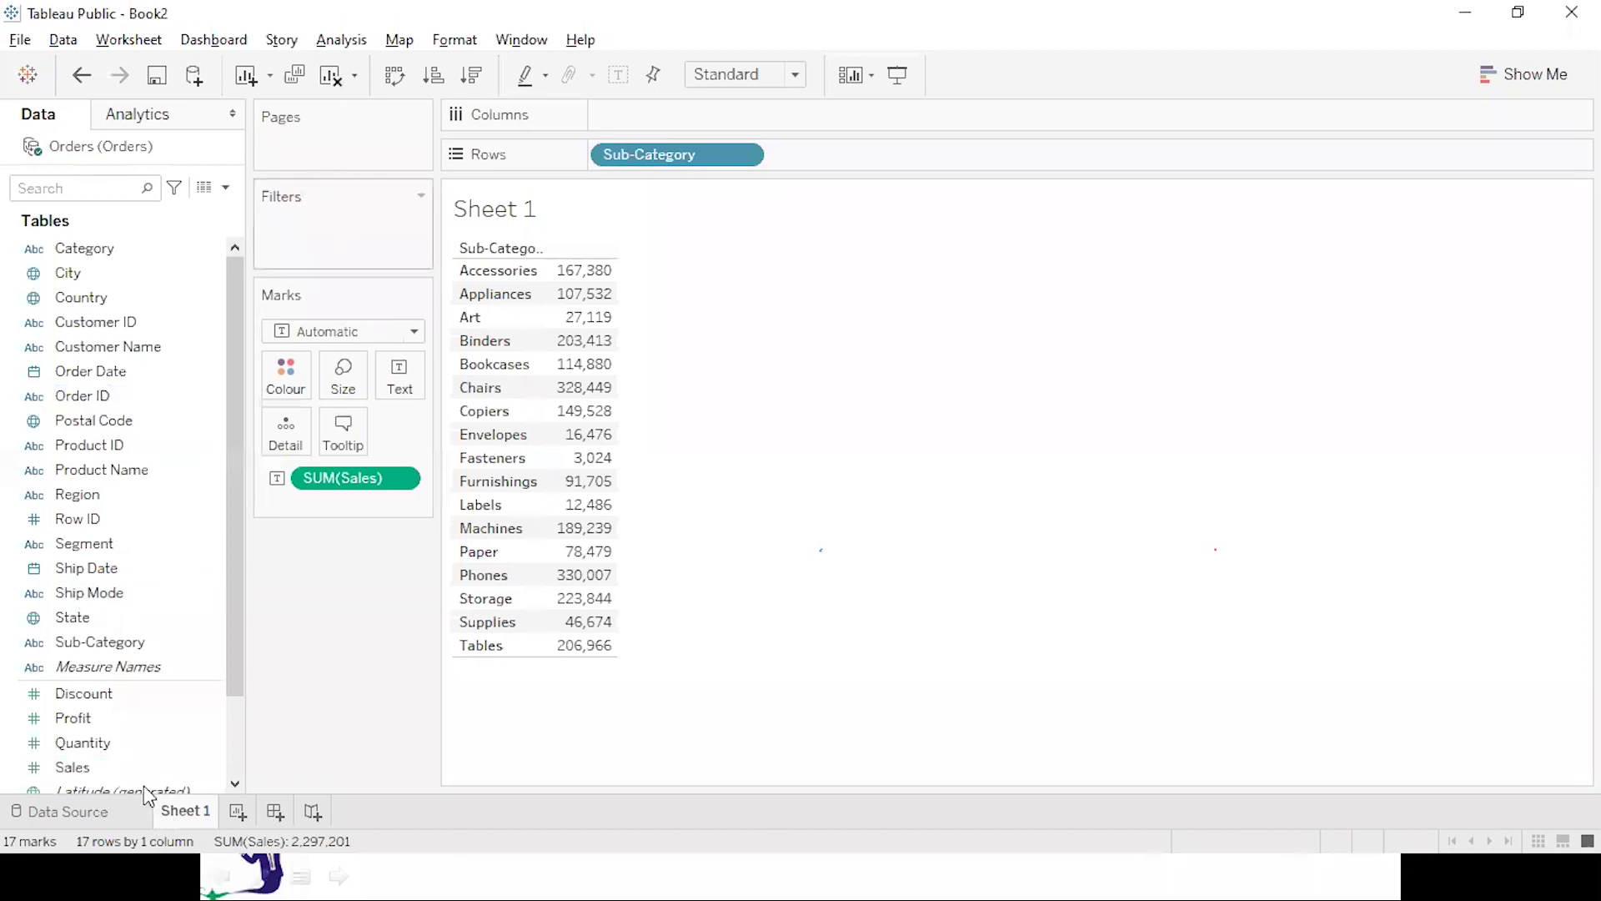
{"action": "left_click", "coordinate": [331, 76]}
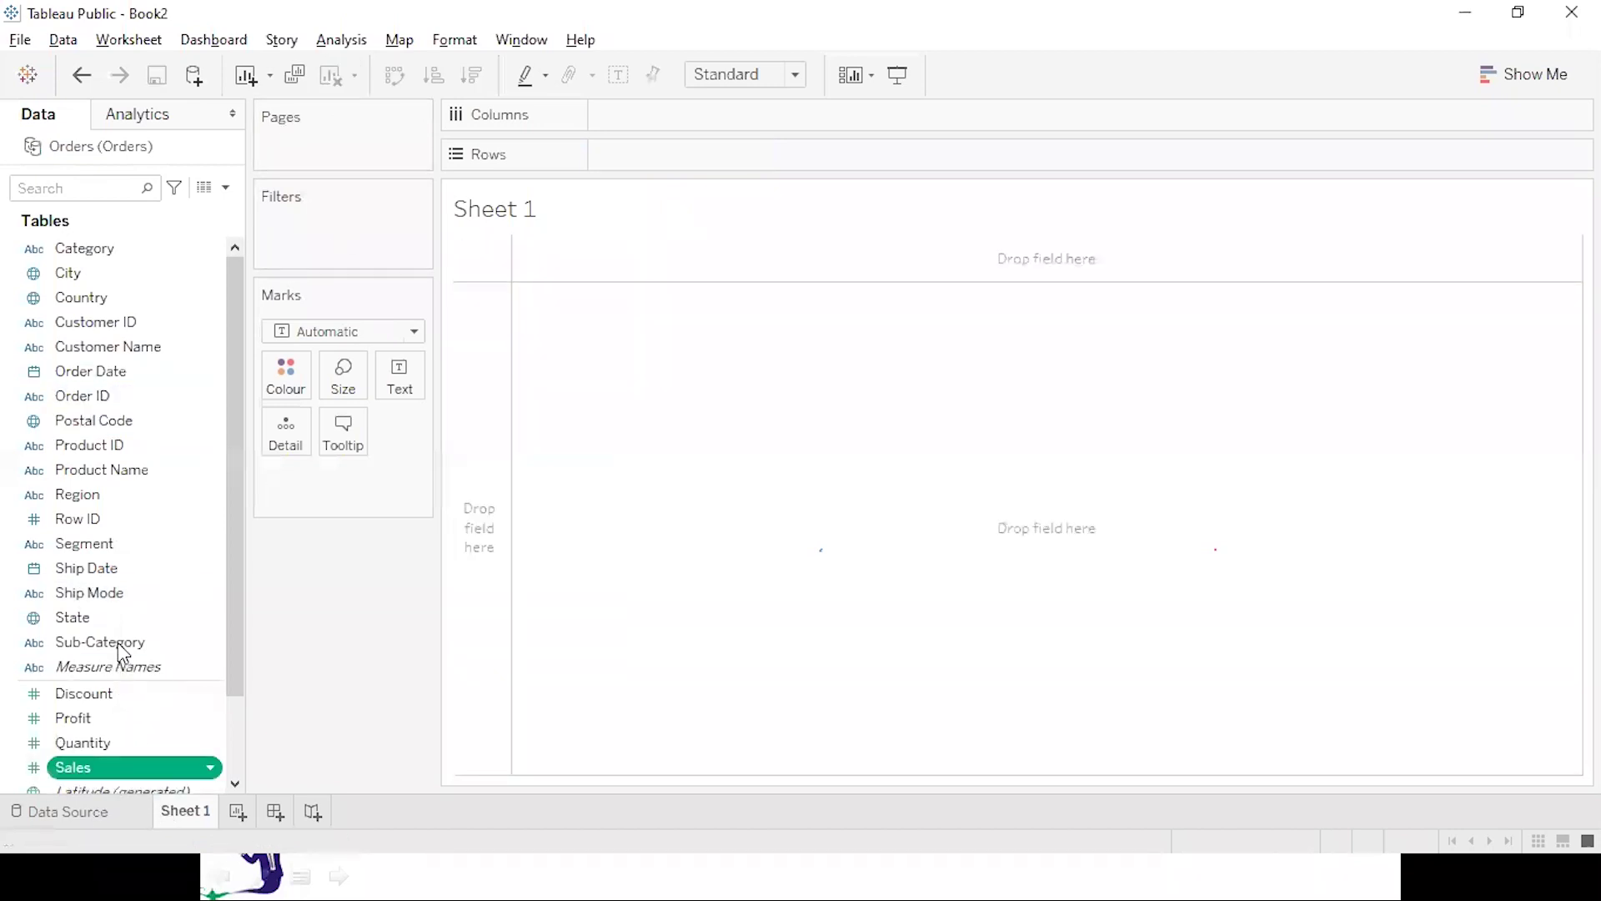
Build a Sub-Category bar chart by adding Sales before Sub-Category, and clear the sheet.
{"action": "double_click", "coordinate": [90, 767]}
{"action": "double_click", "coordinate": [118, 642]}
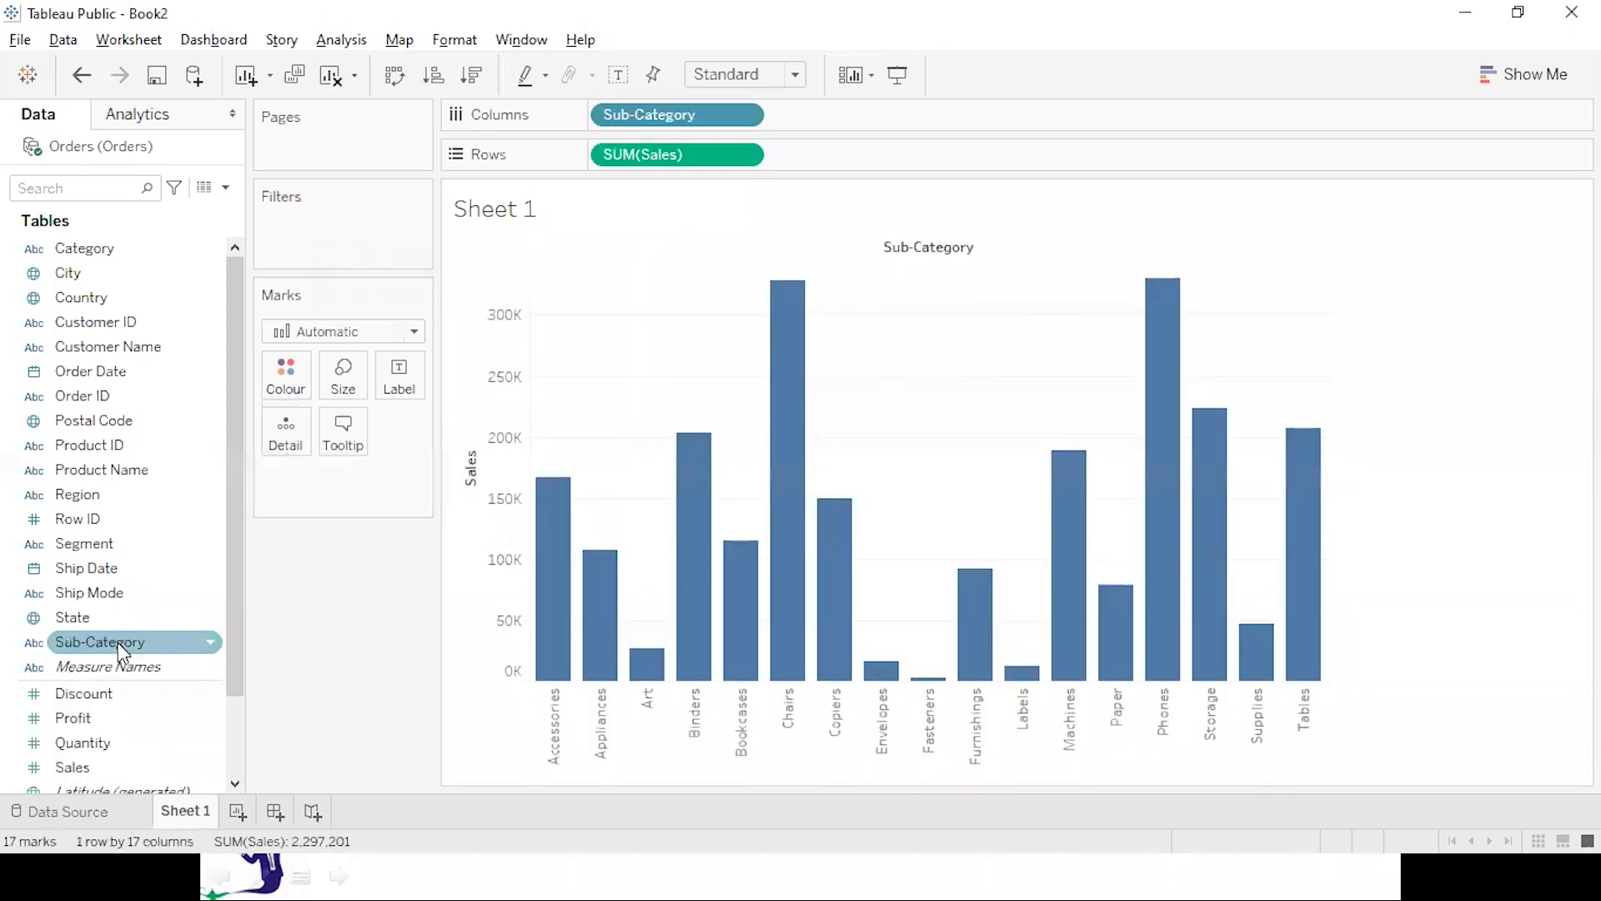
{"action": "left_click", "coordinate": [331, 78]}
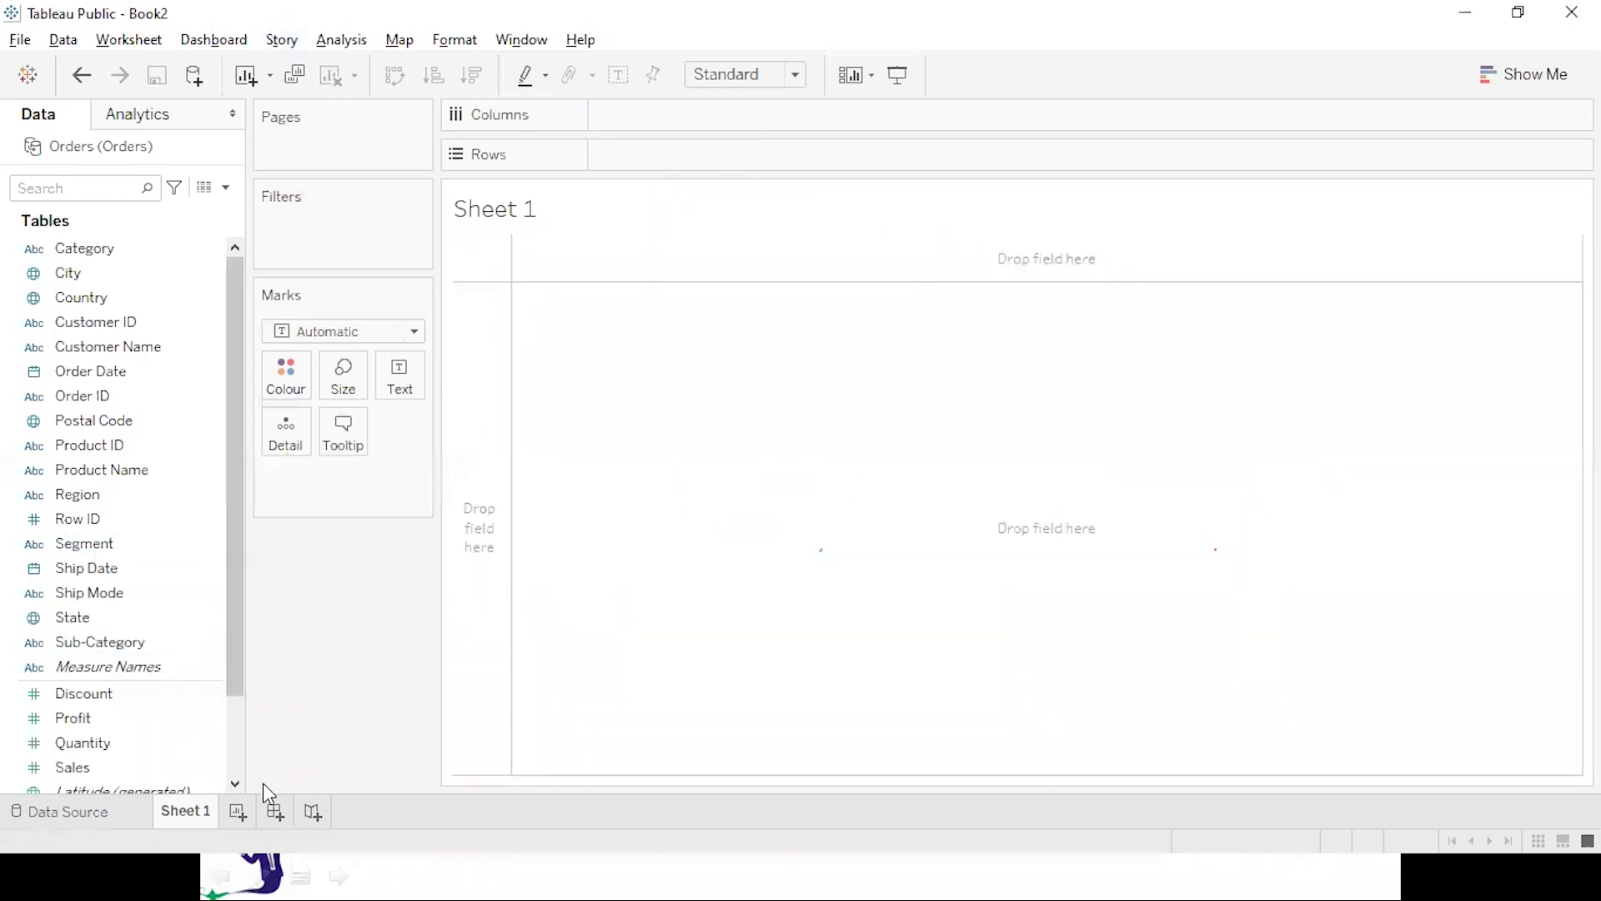
Rebuild the Sub-Category text table with SUM(Sales) as text, and clear the sheet again.
{"action": "double_click", "coordinate": [118, 644]}
{"action": "left_click", "coordinate": [115, 771]}
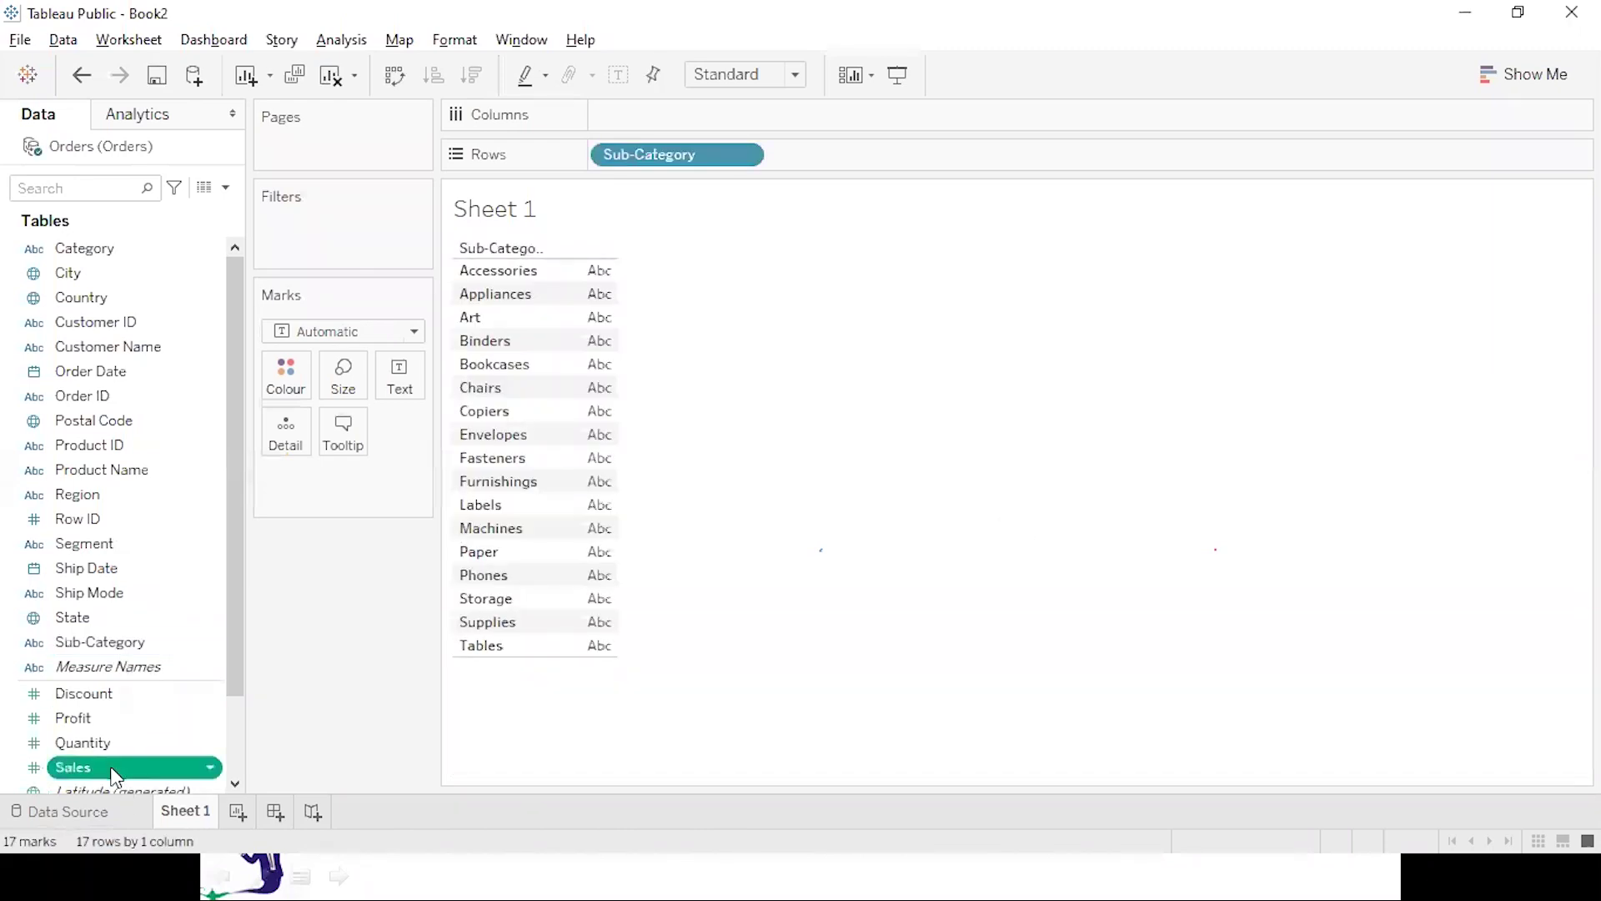
{"action": "double_click", "coordinate": [115, 771]}
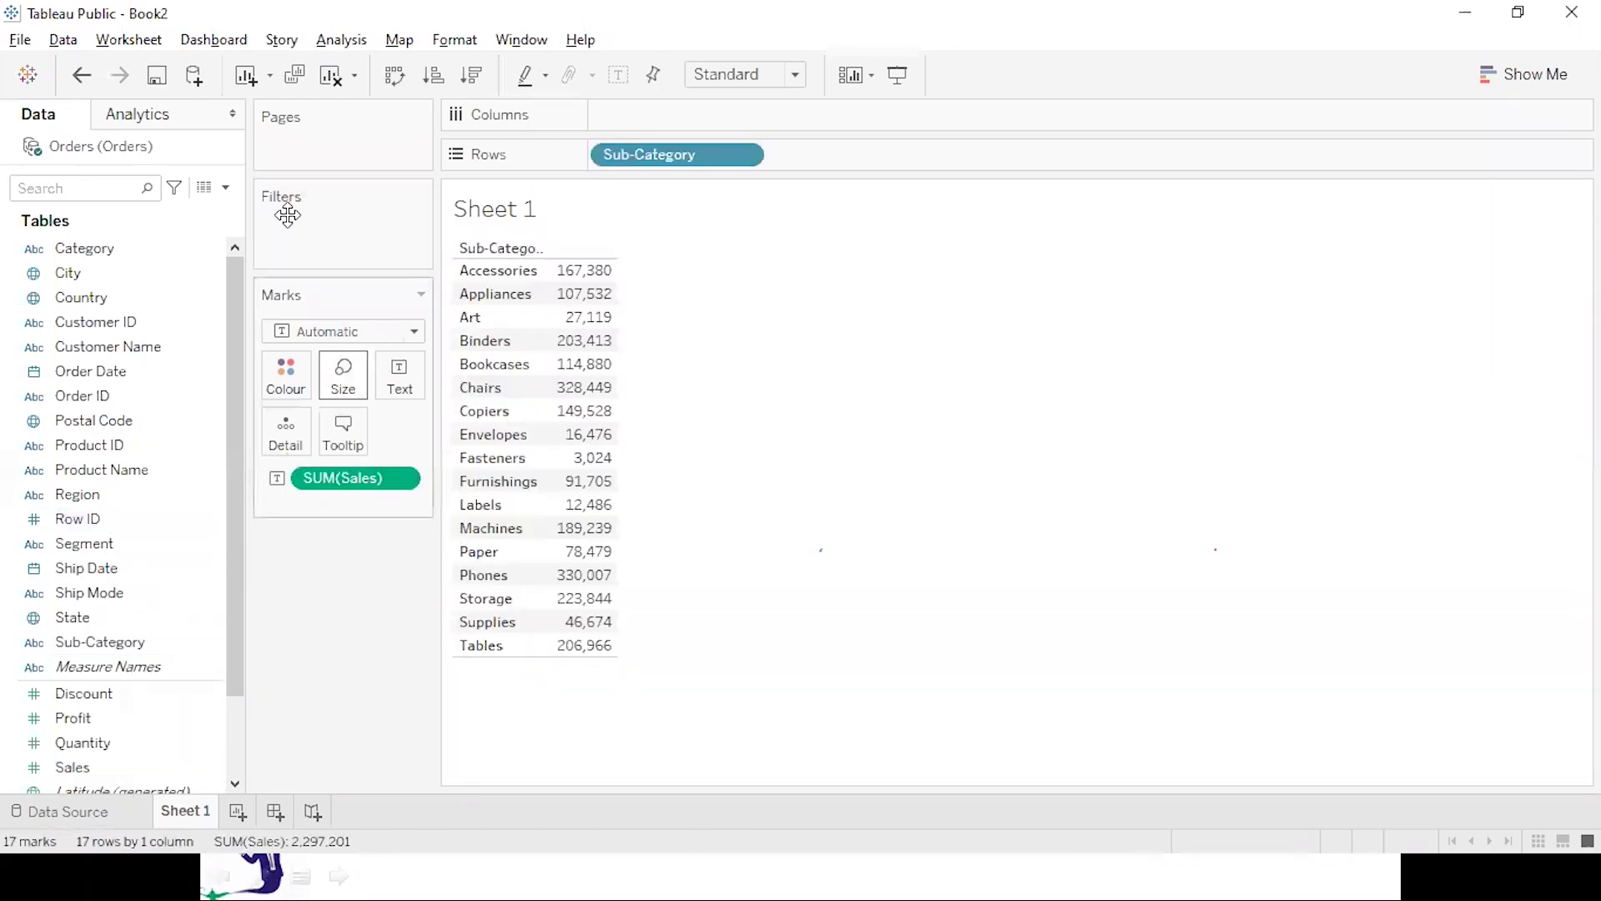
{"action": "left_click", "coordinate": [331, 75]}
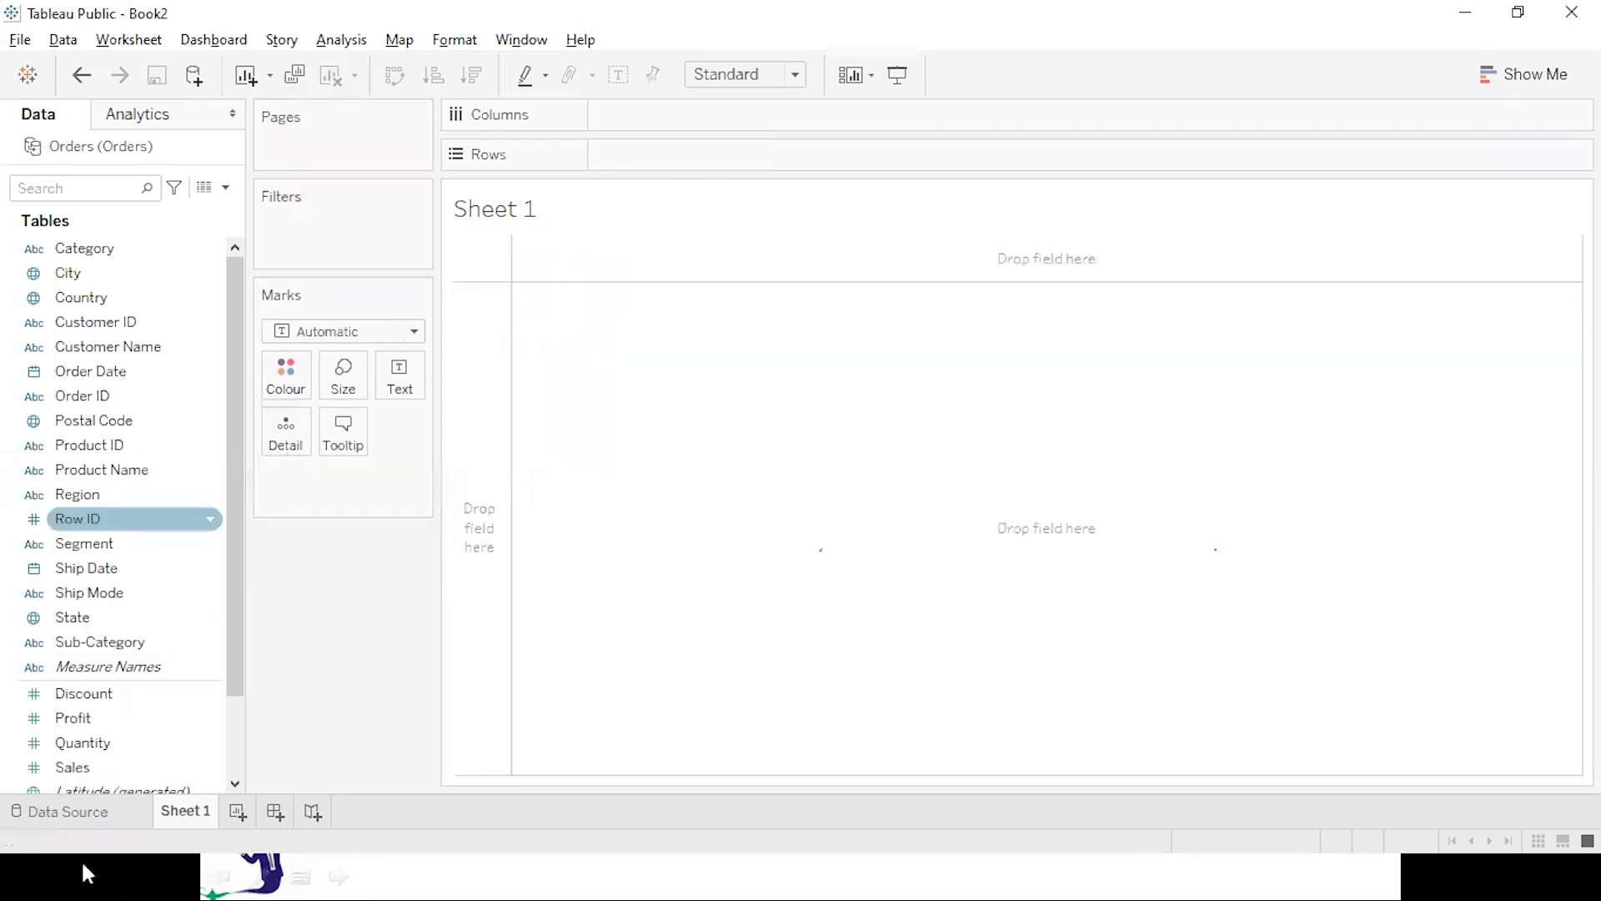
Add Sales and Sub-Category to the empty sheet in that order to build a sales bar chart.
{"action": "double_click", "coordinate": [107, 763]}
{"action": "left_click", "coordinate": [124, 642]}
{"action": "double_click", "coordinate": [125, 639]}
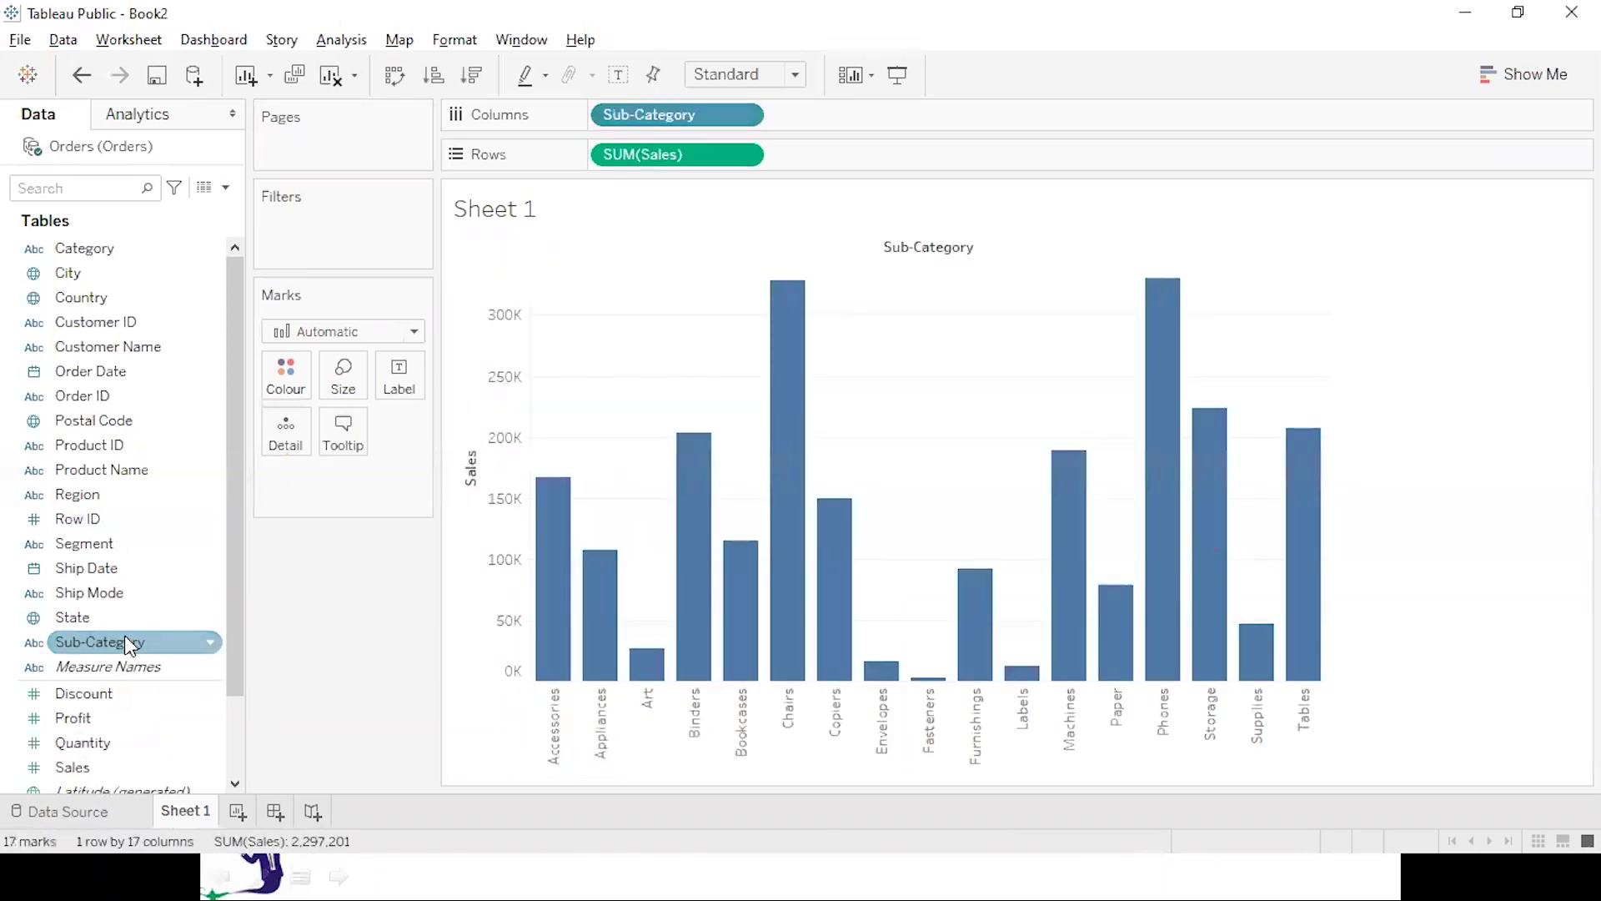
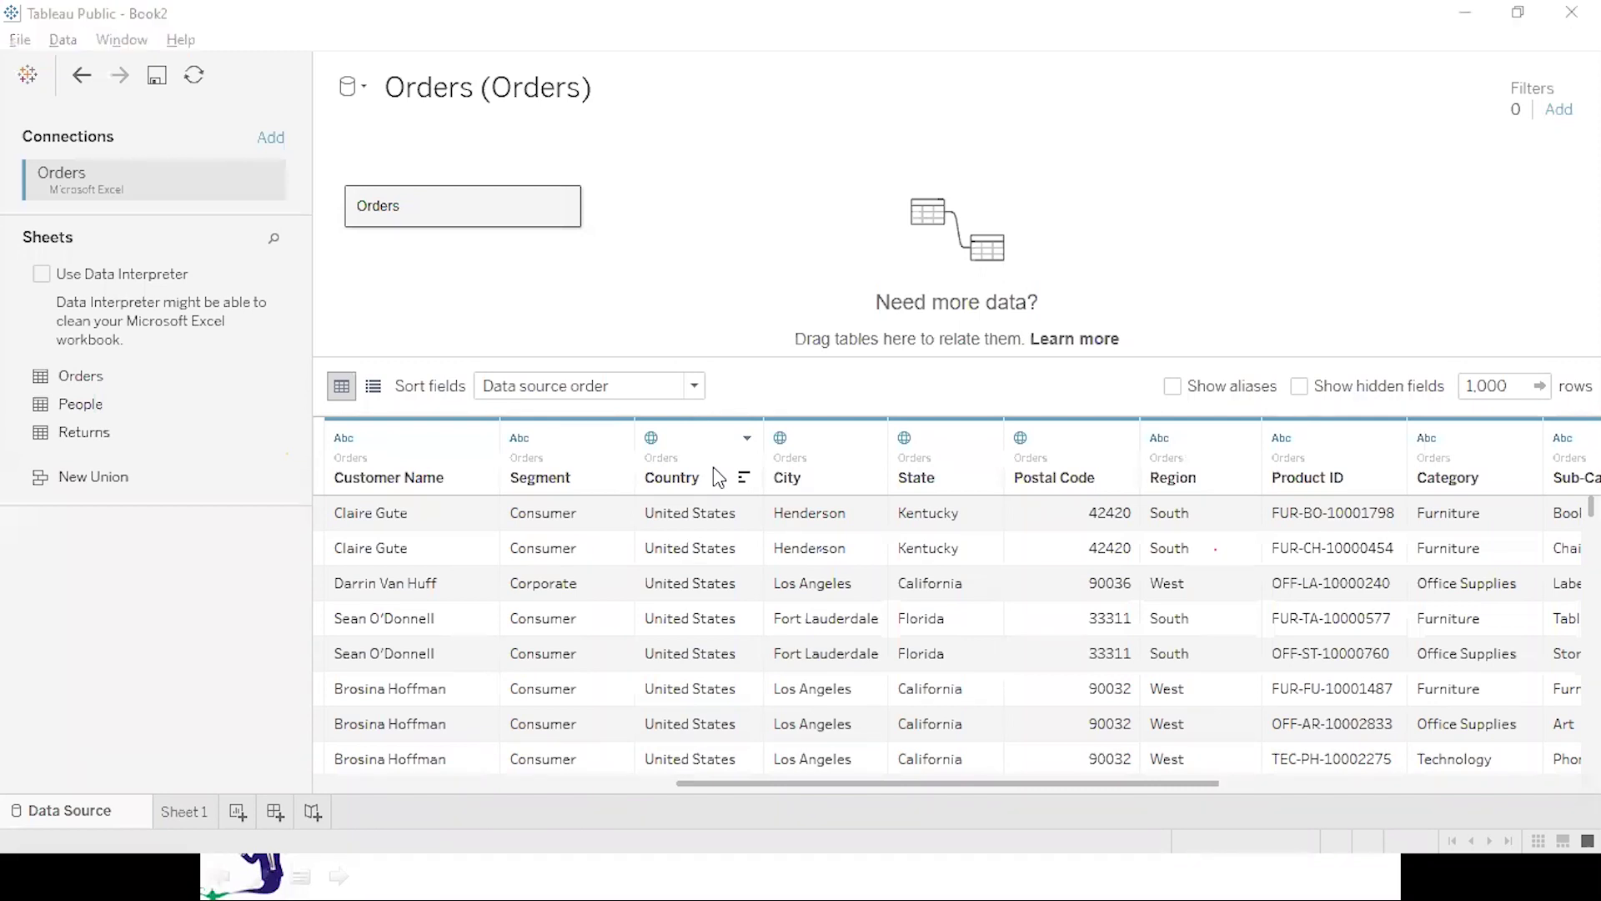
Switch to the presentation, advance from the Tableau Data Types slide to View Data, and return to Tableau.
{"action": "key", "text": "alt+Tab"}
{"action": "key", "text": "alt+Tab"}
{"action": "key", "text": "alt+Tab"}
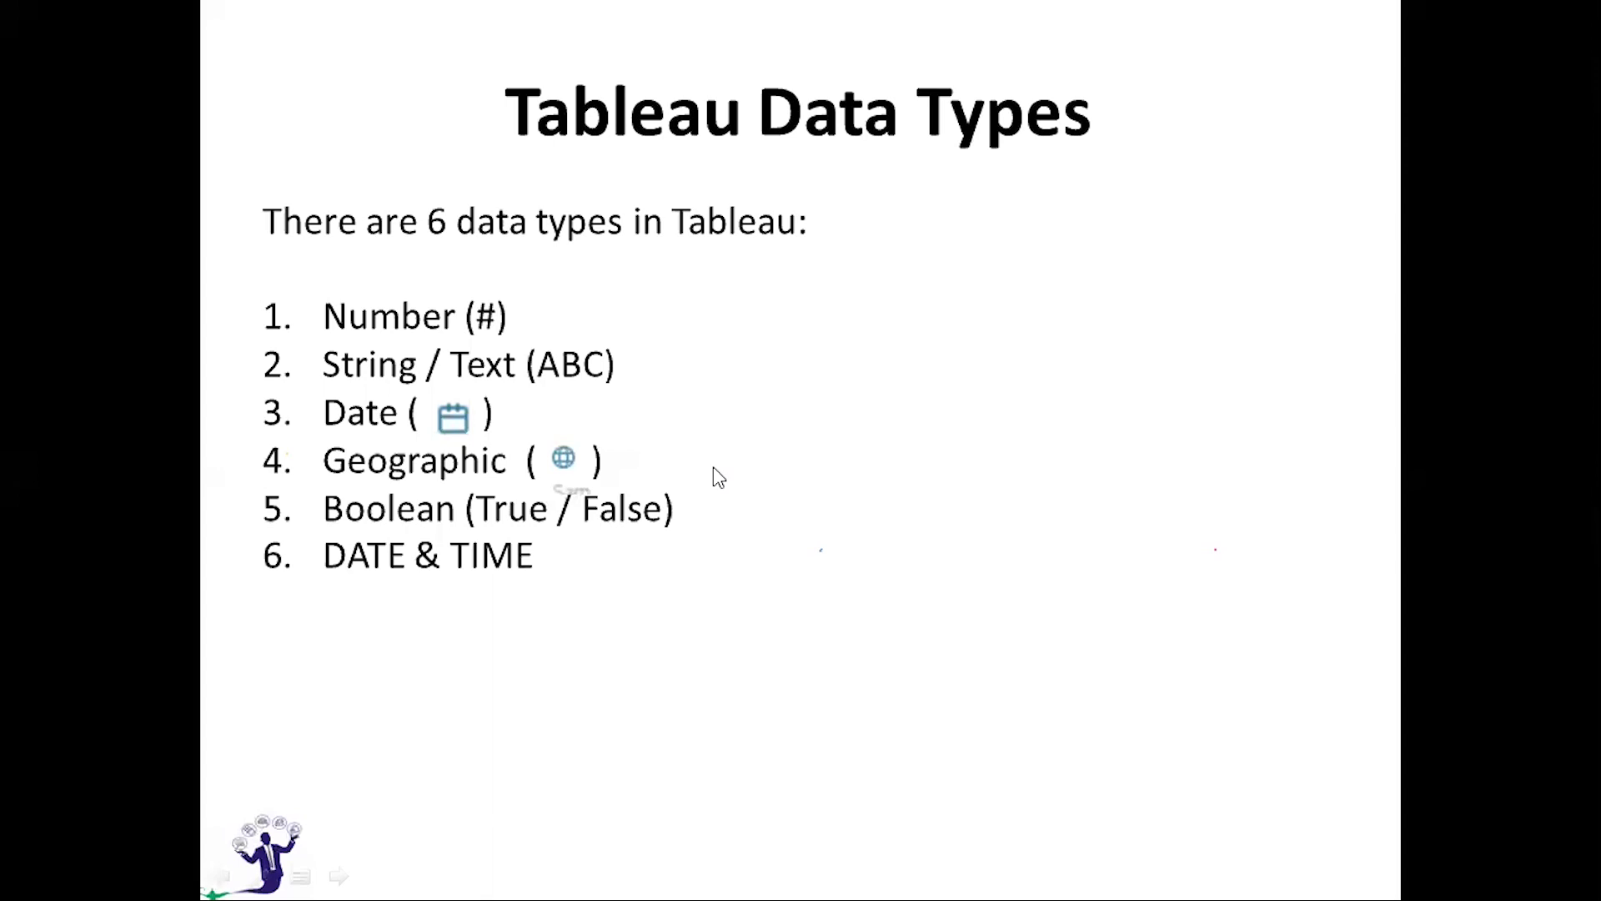
{"action": "key", "text": "Right"}
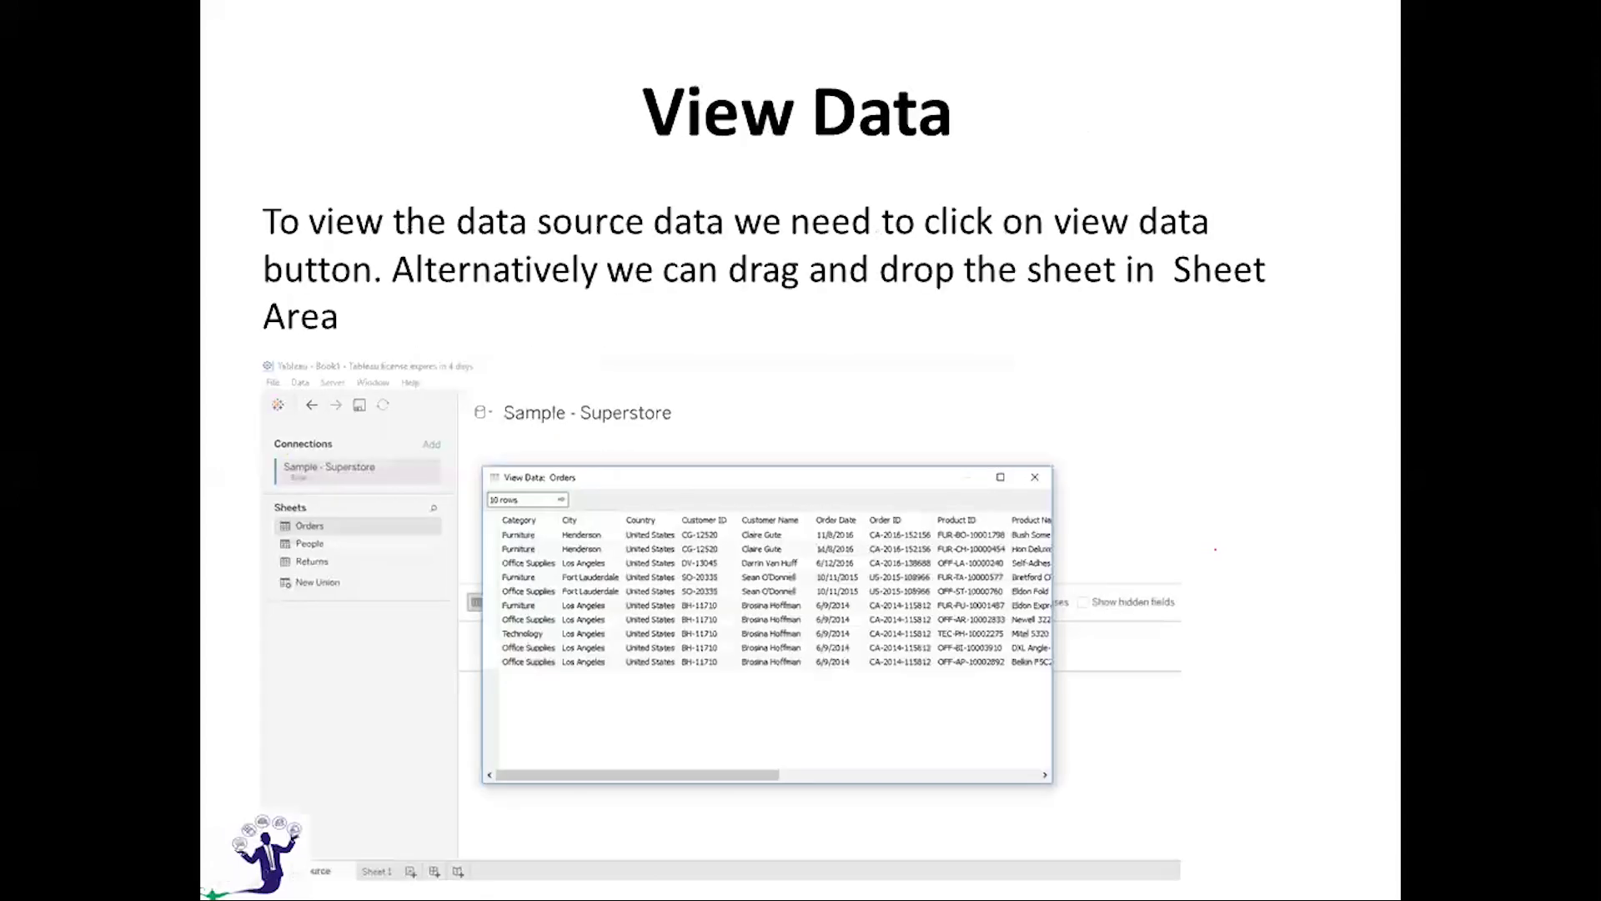
{"action": "key", "text": "alt+Tab"}
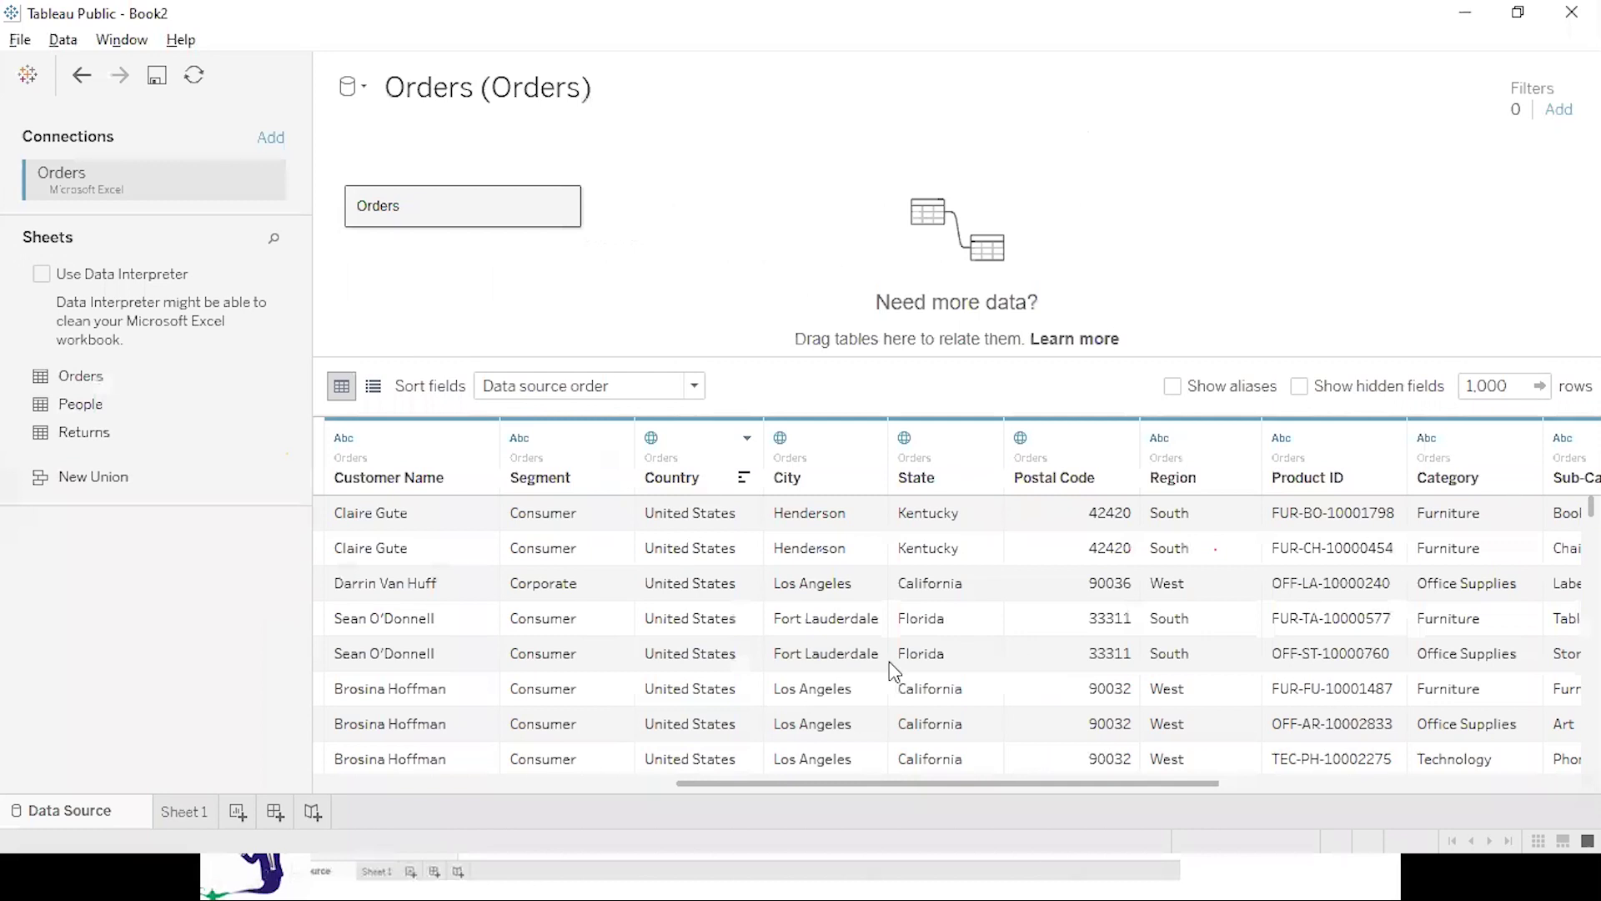
{"action": "left_click", "coordinate": [1420, 873]}
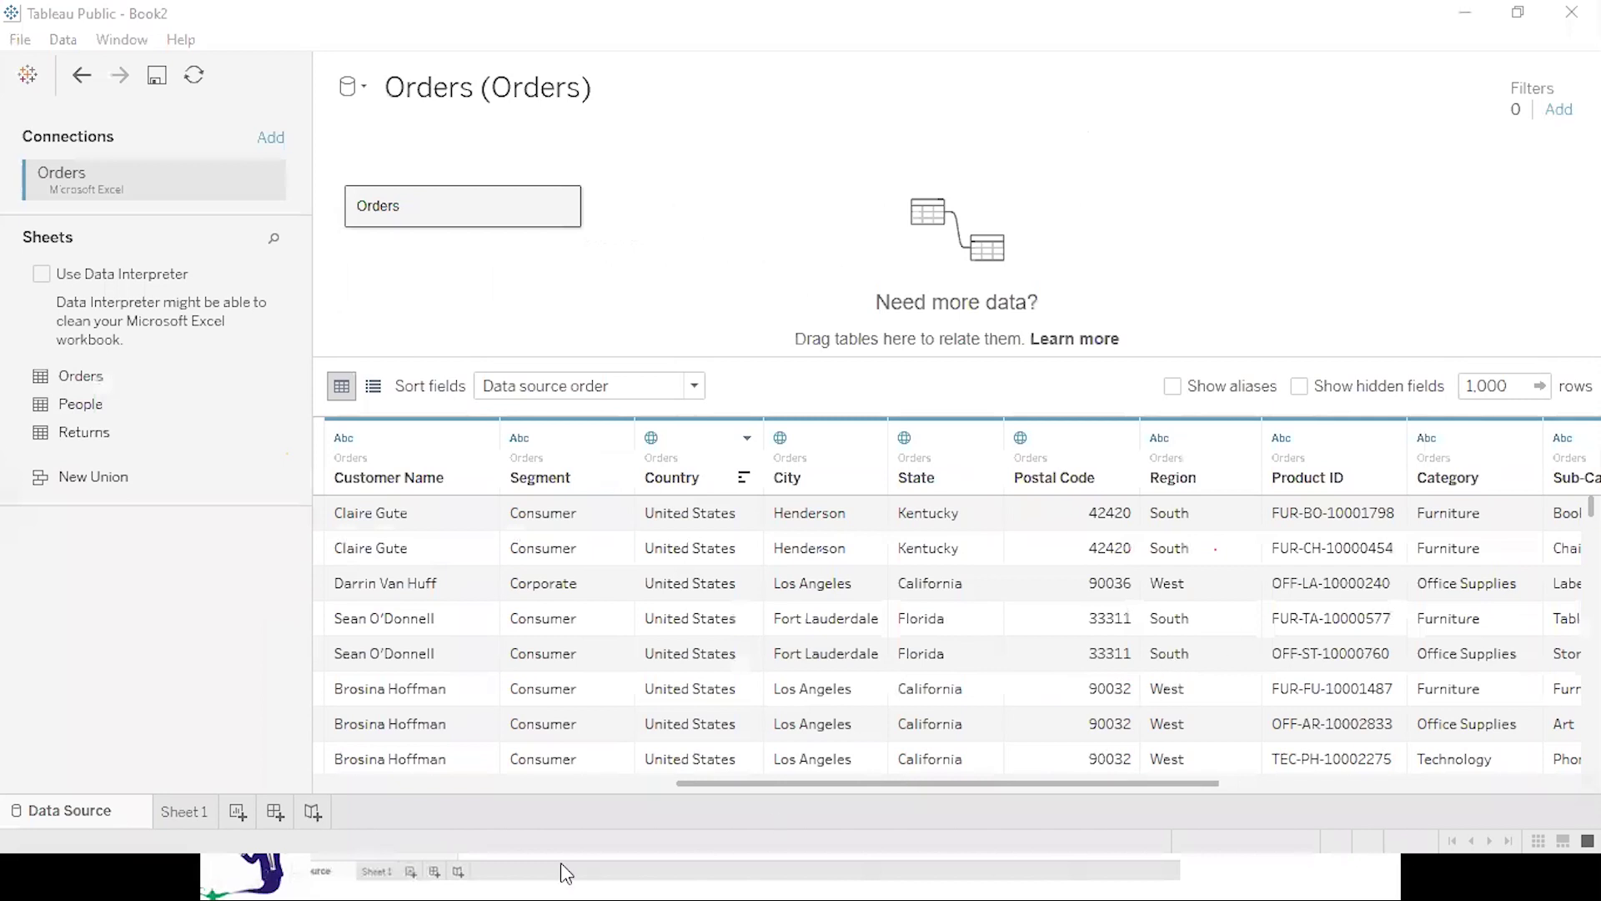
{"action": "key", "text": "super"}
{"action": "key", "text": "super"}
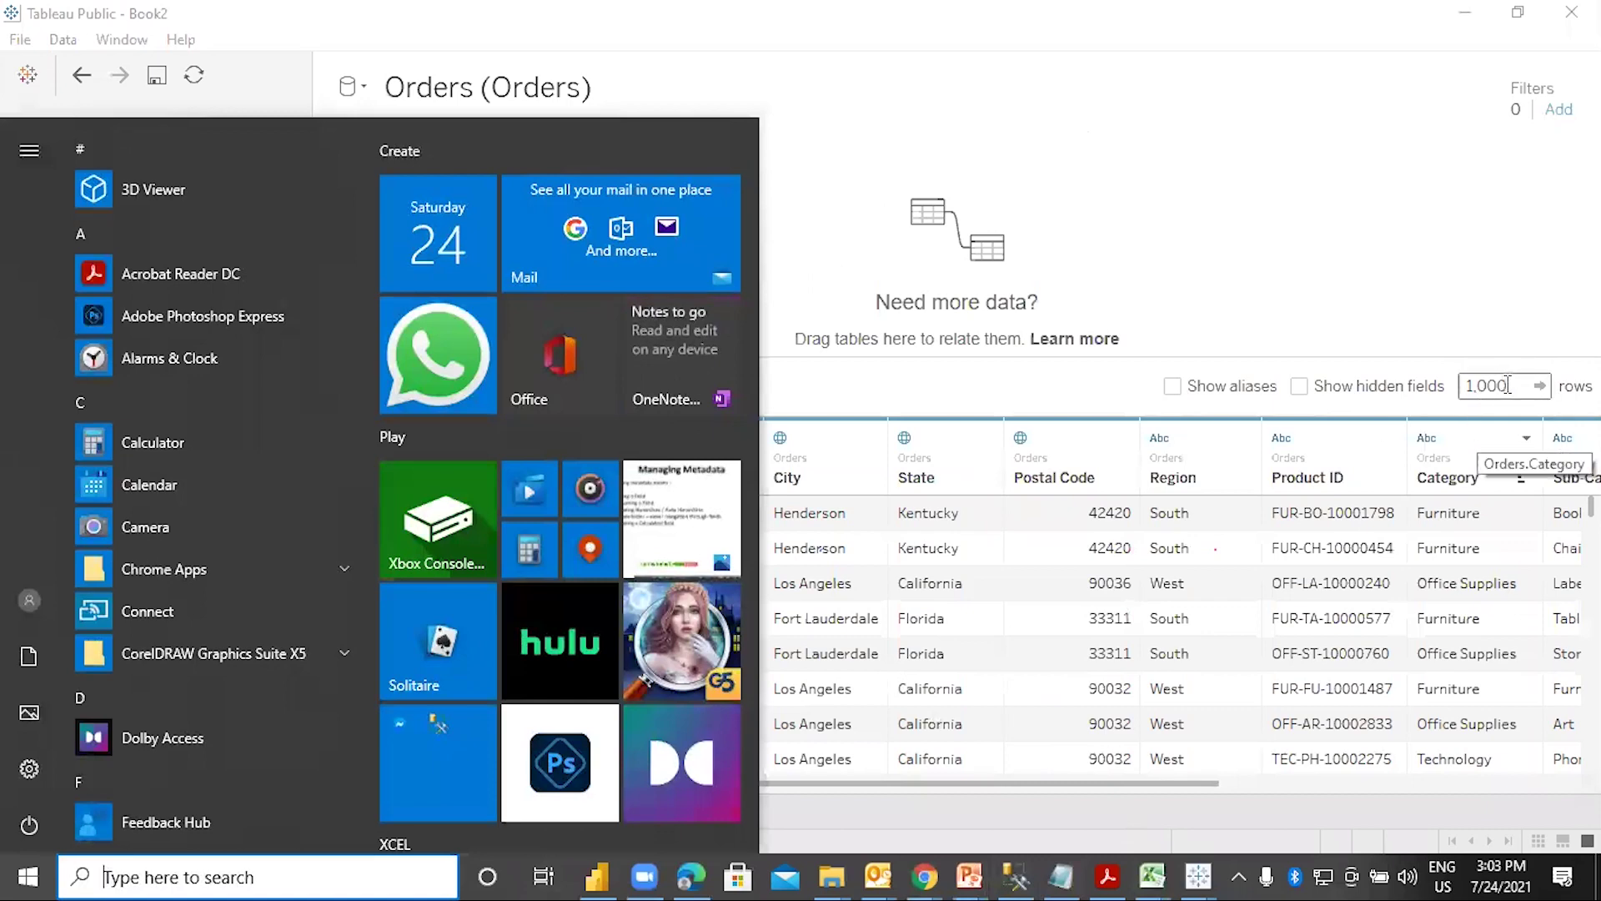
Limit the Orders data preview to 10 rows.
{"action": "left_click", "coordinate": [1481, 384]}
{"action": "left_click", "coordinate": [1526, 387]}
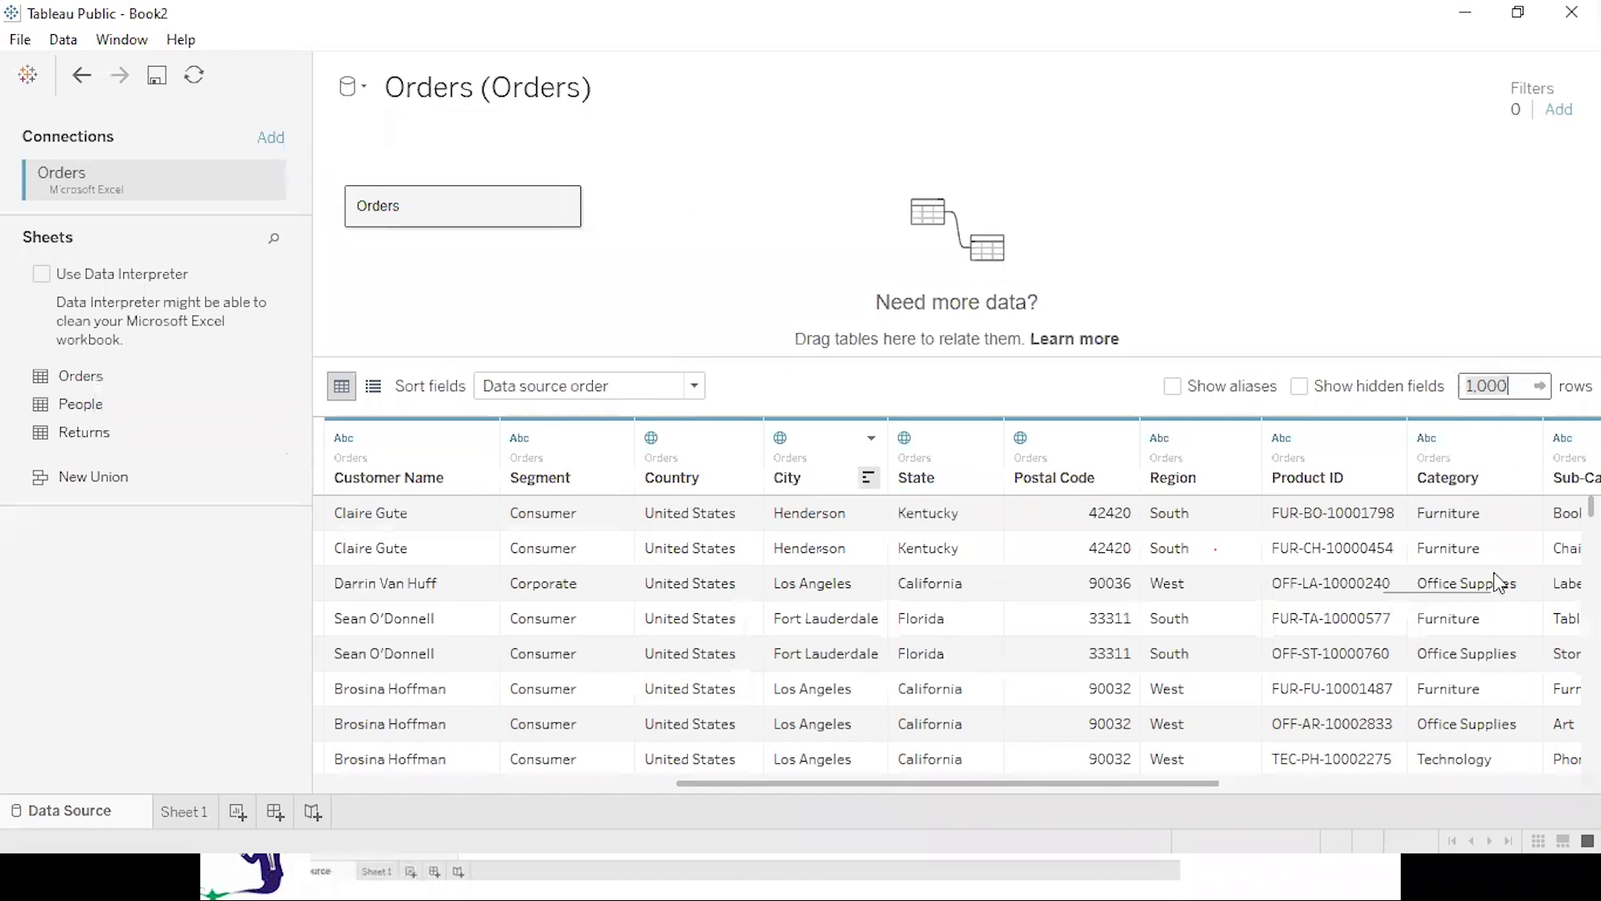
{"action": "type", "text": "10"}
{"action": "key", "text": "Return"}
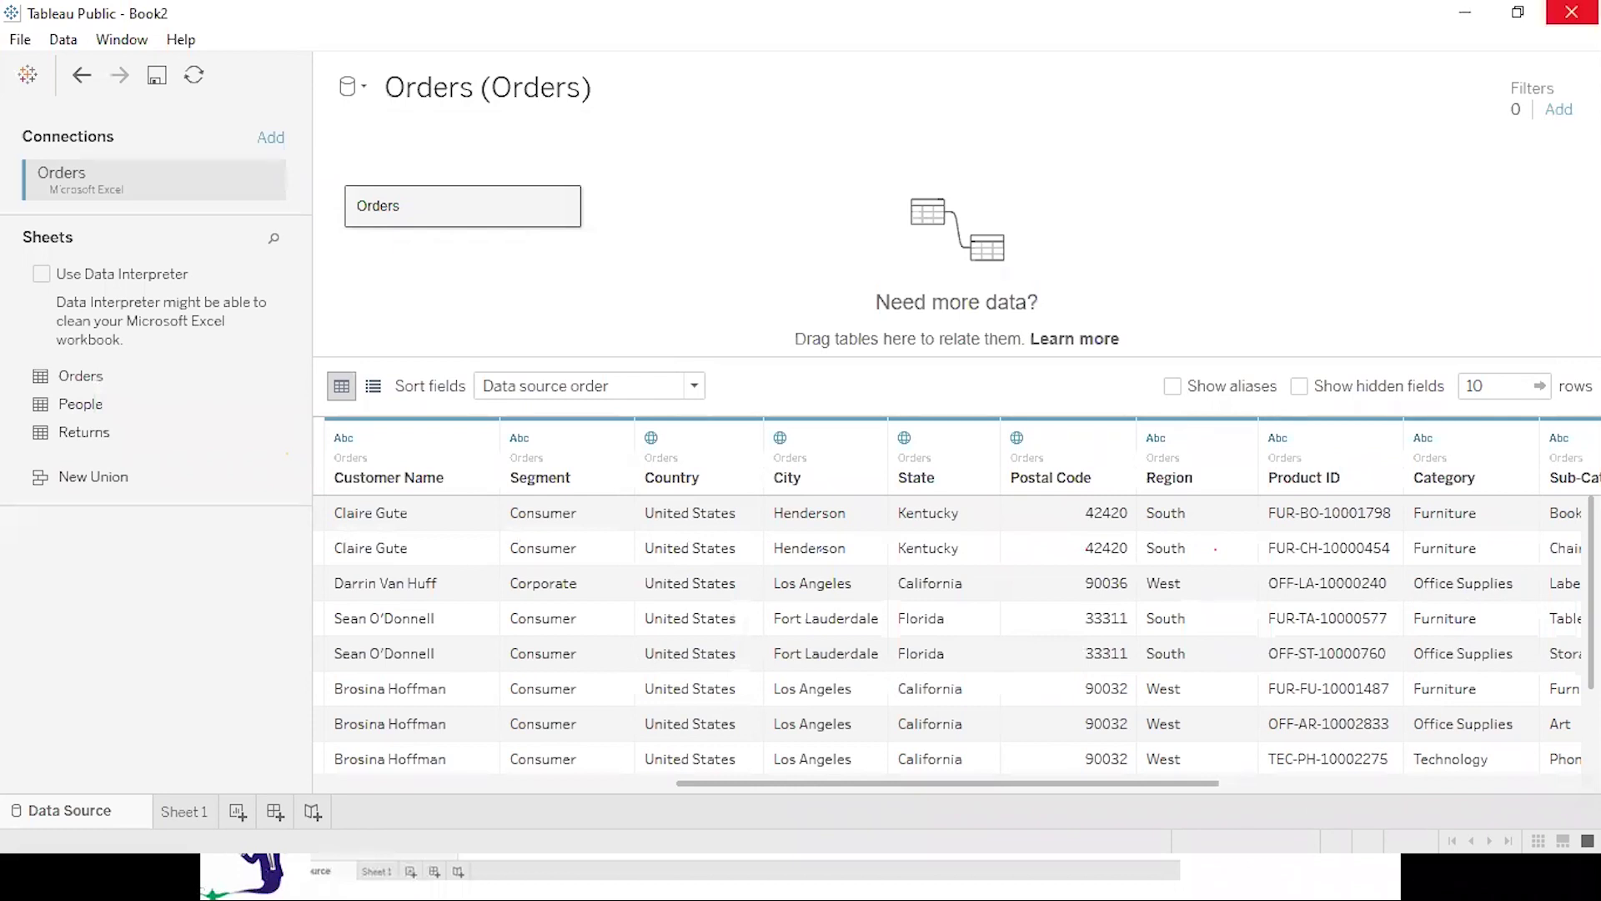
Set the Orders data preview to 5 rows.
{"action": "left_click", "coordinate": [1504, 380]}
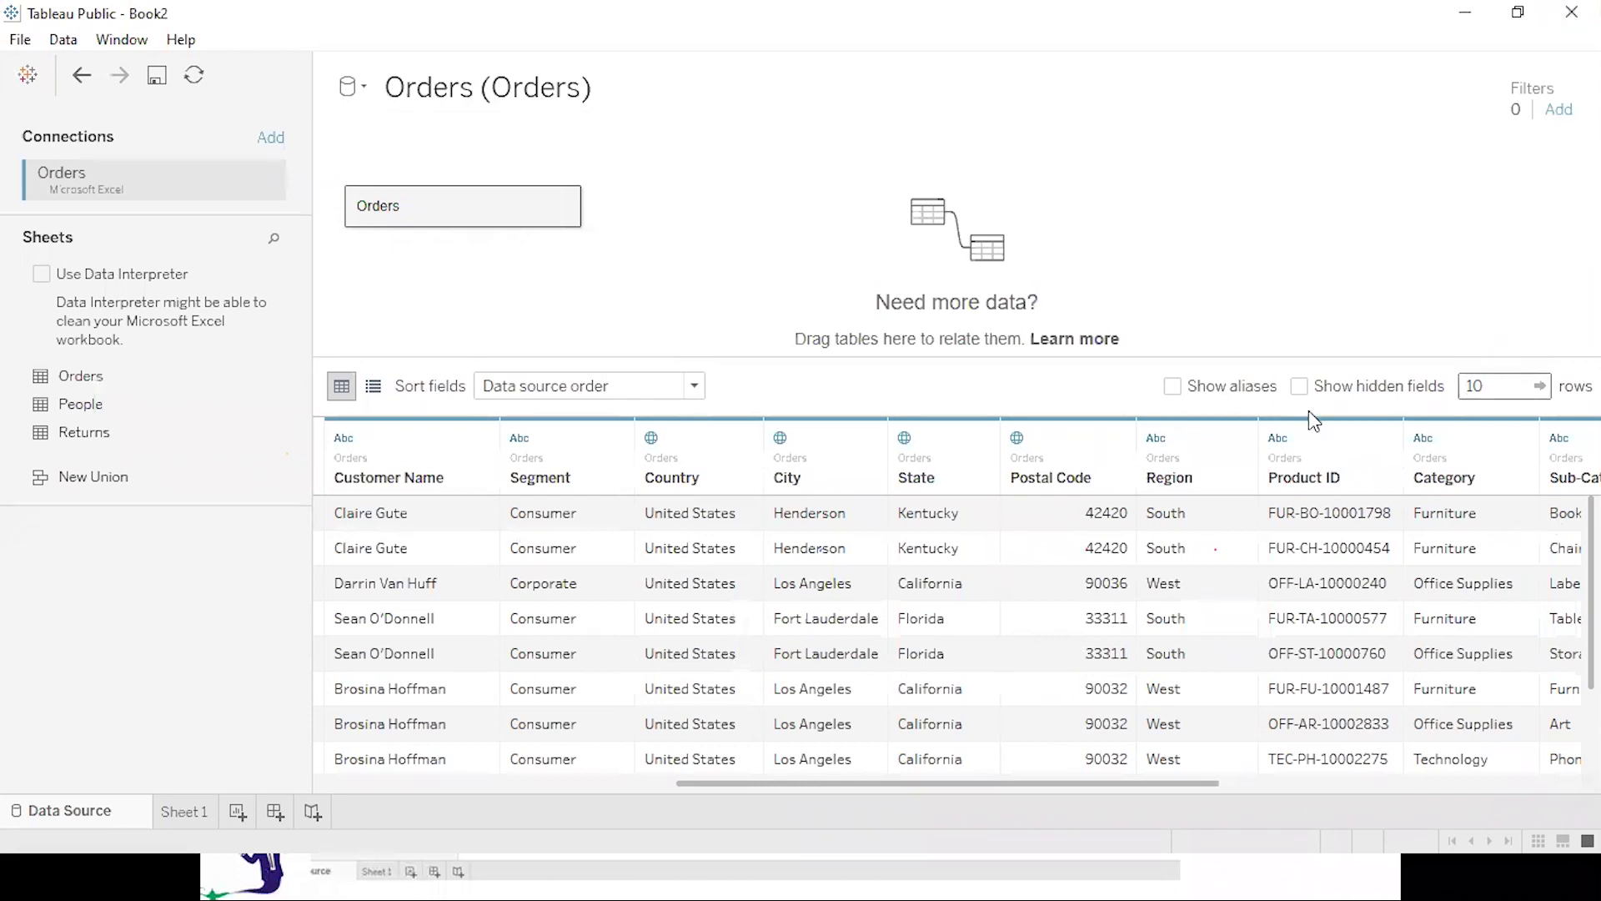
{"action": "key", "text": "Delete"}
{"action": "key", "text": "Delete"}
{"action": "type", "text": "5"}
{"action": "key", "text": "Return"}
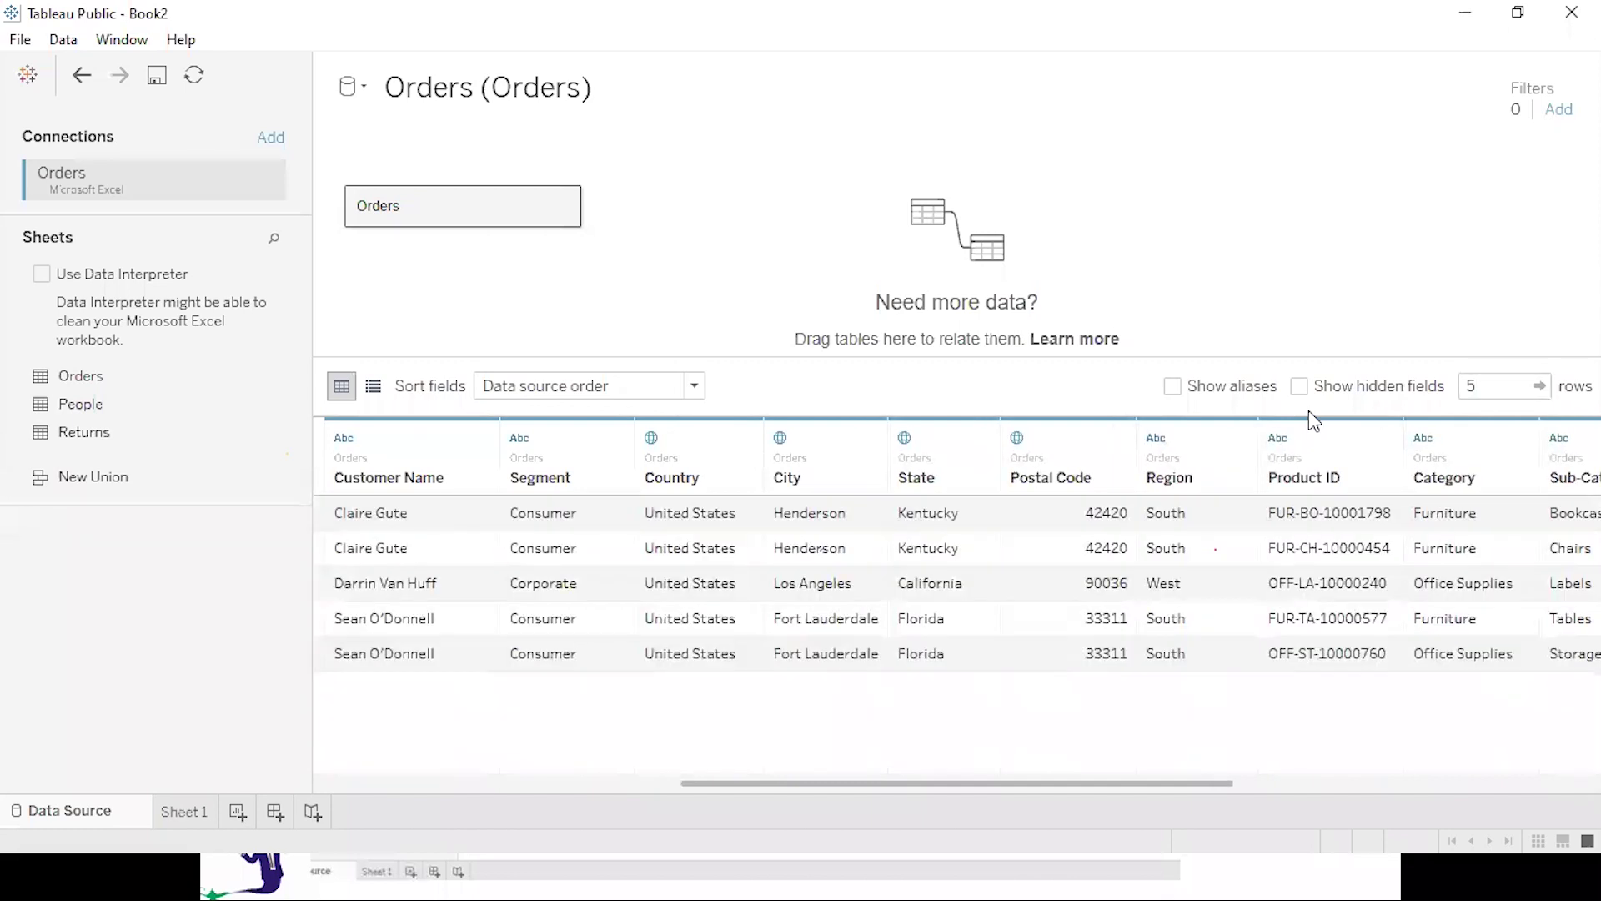
Check the chart on Sheet 1, return to the Orders data source and hide the Customer ID column.
{"action": "left_click", "coordinate": [177, 816]}
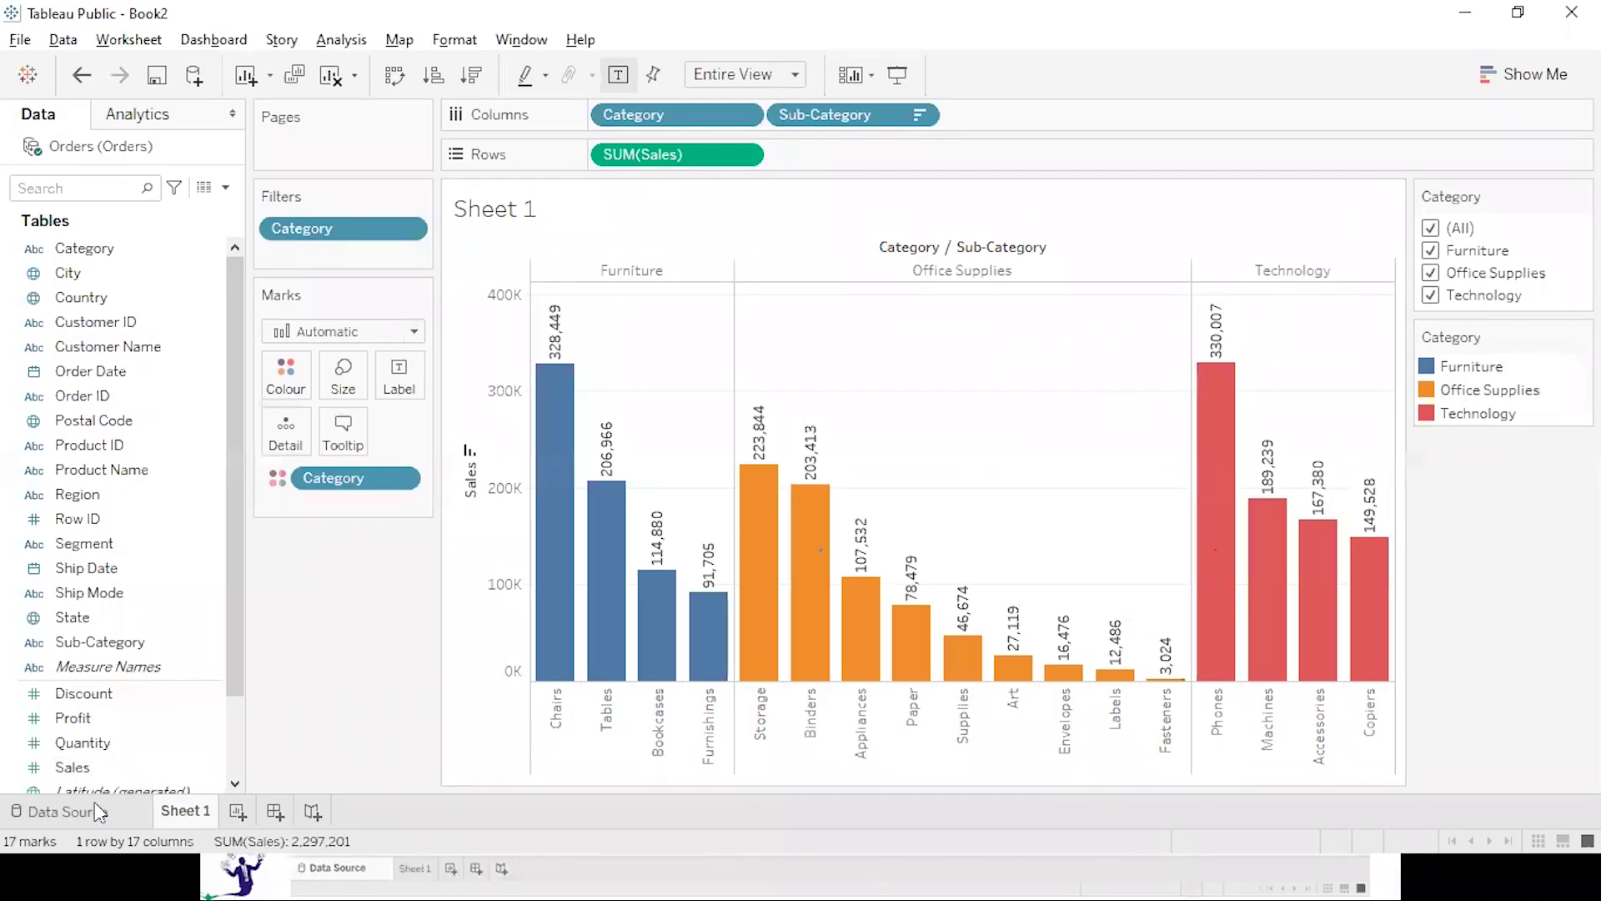
{"action": "left_click", "coordinate": [93, 810]}
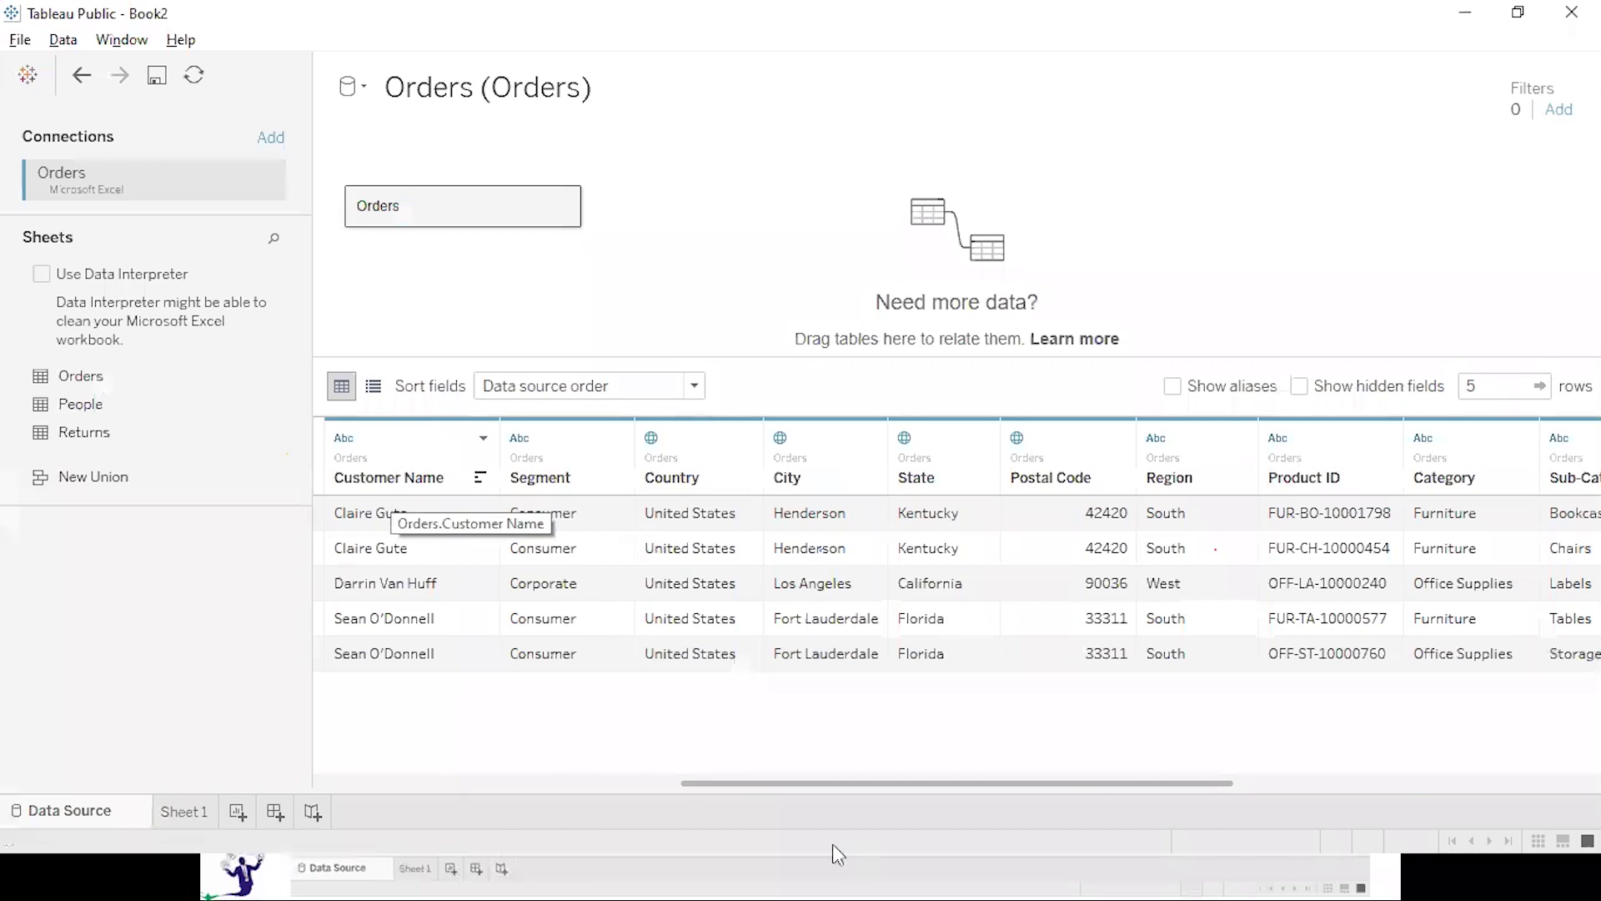
{"action": "left_click_drag", "start_coordinate": [758, 783], "coordinate": [254, 753]}
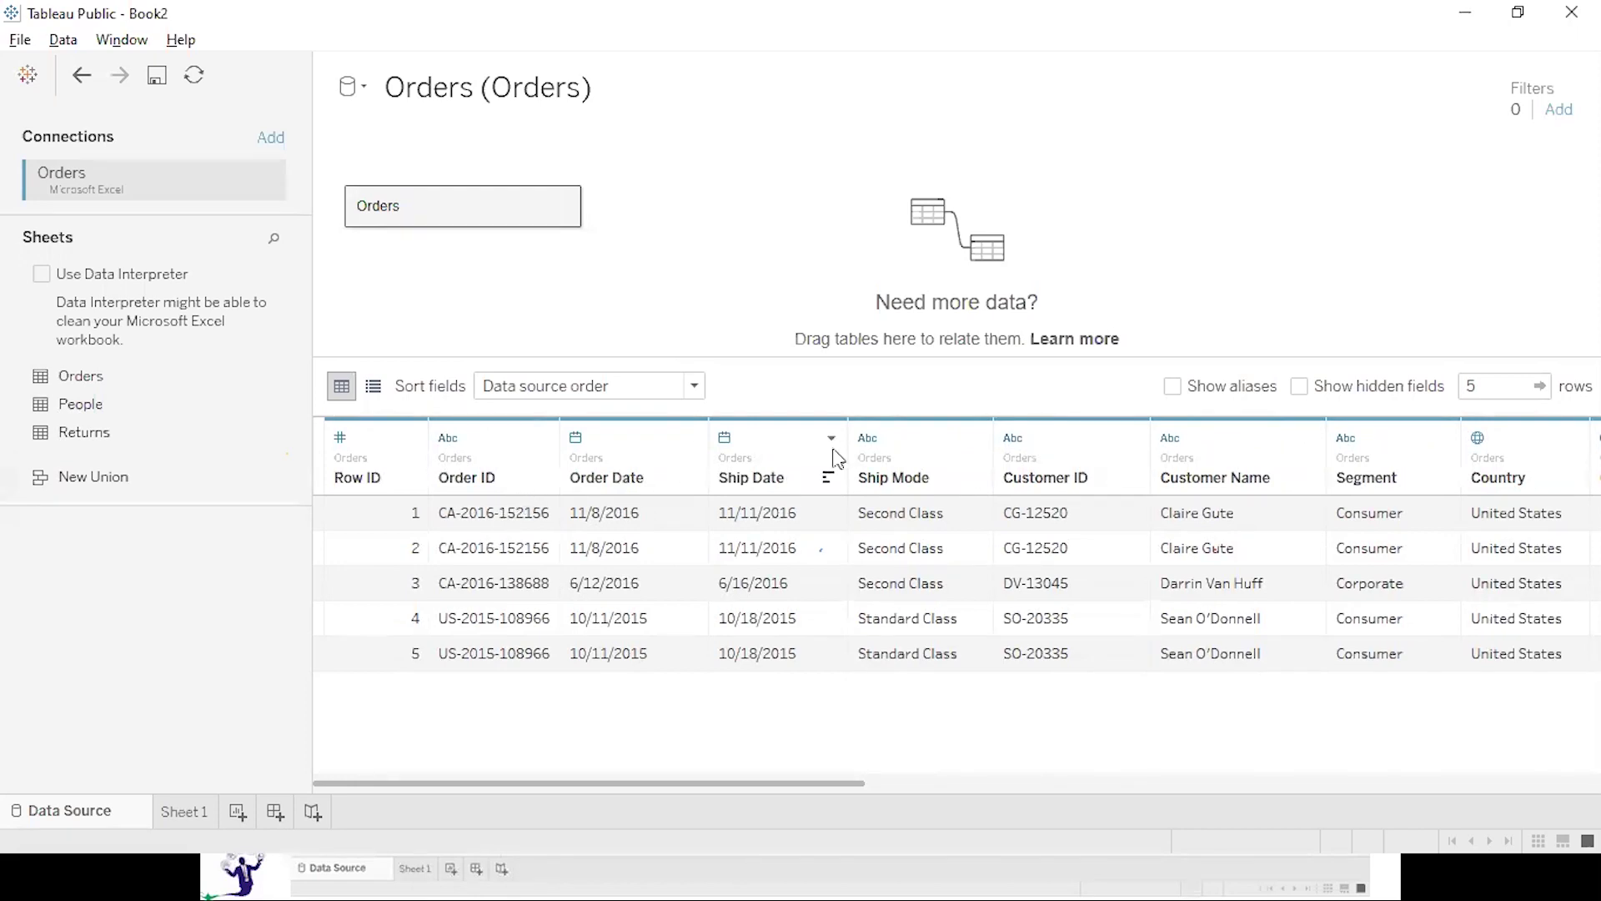
{"action": "right_click", "coordinate": [1055, 446]}
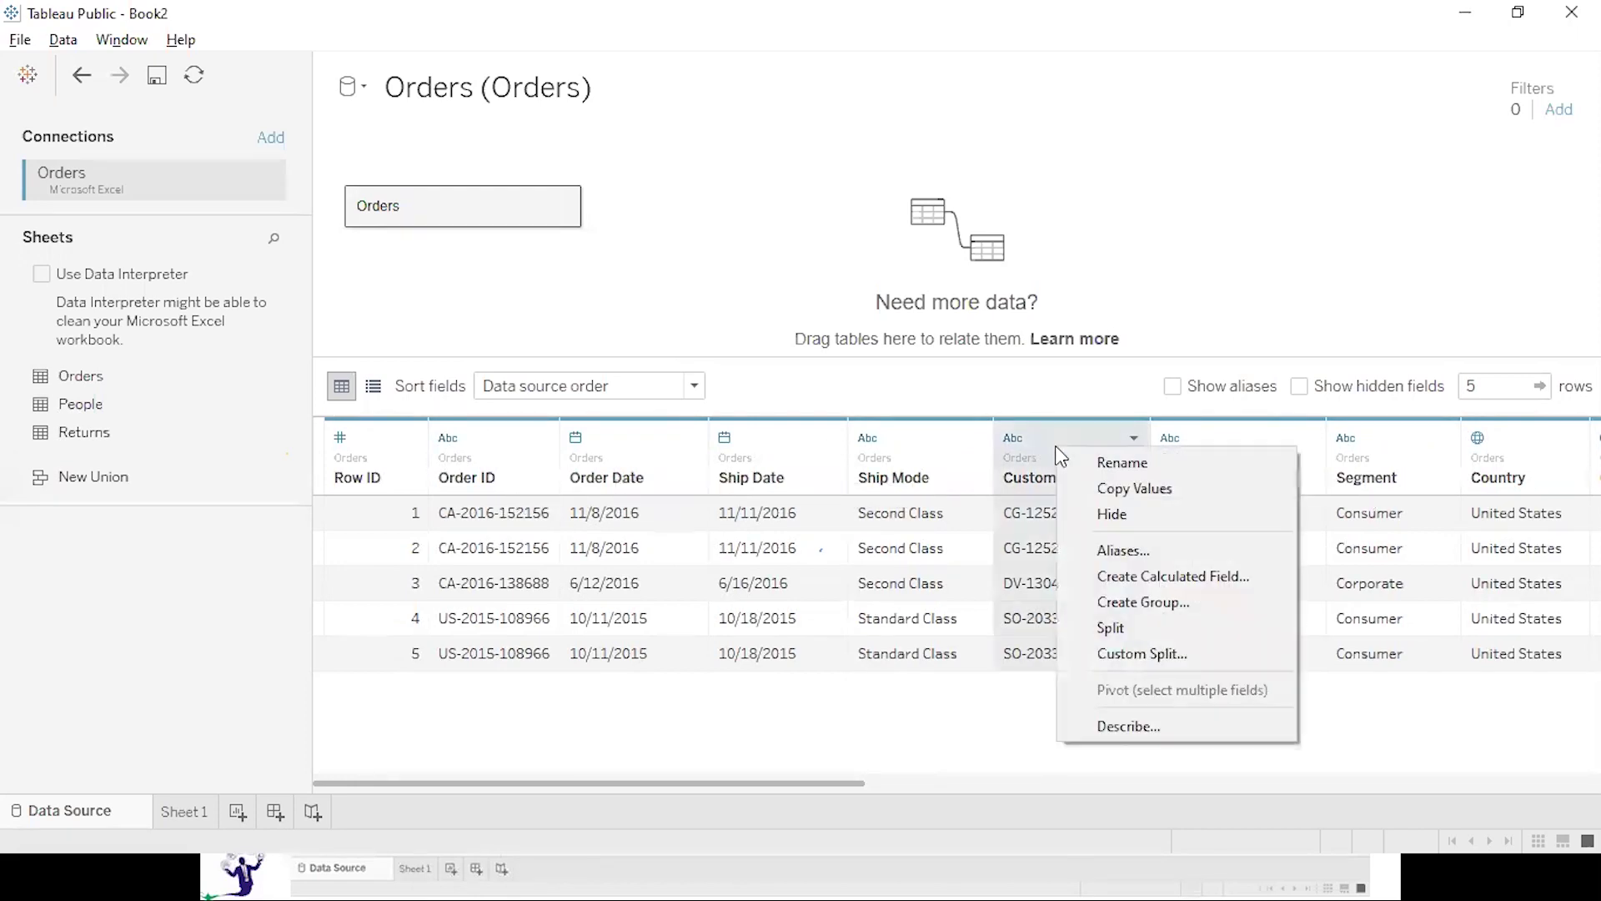
{"action": "left_click", "coordinate": [1097, 512]}
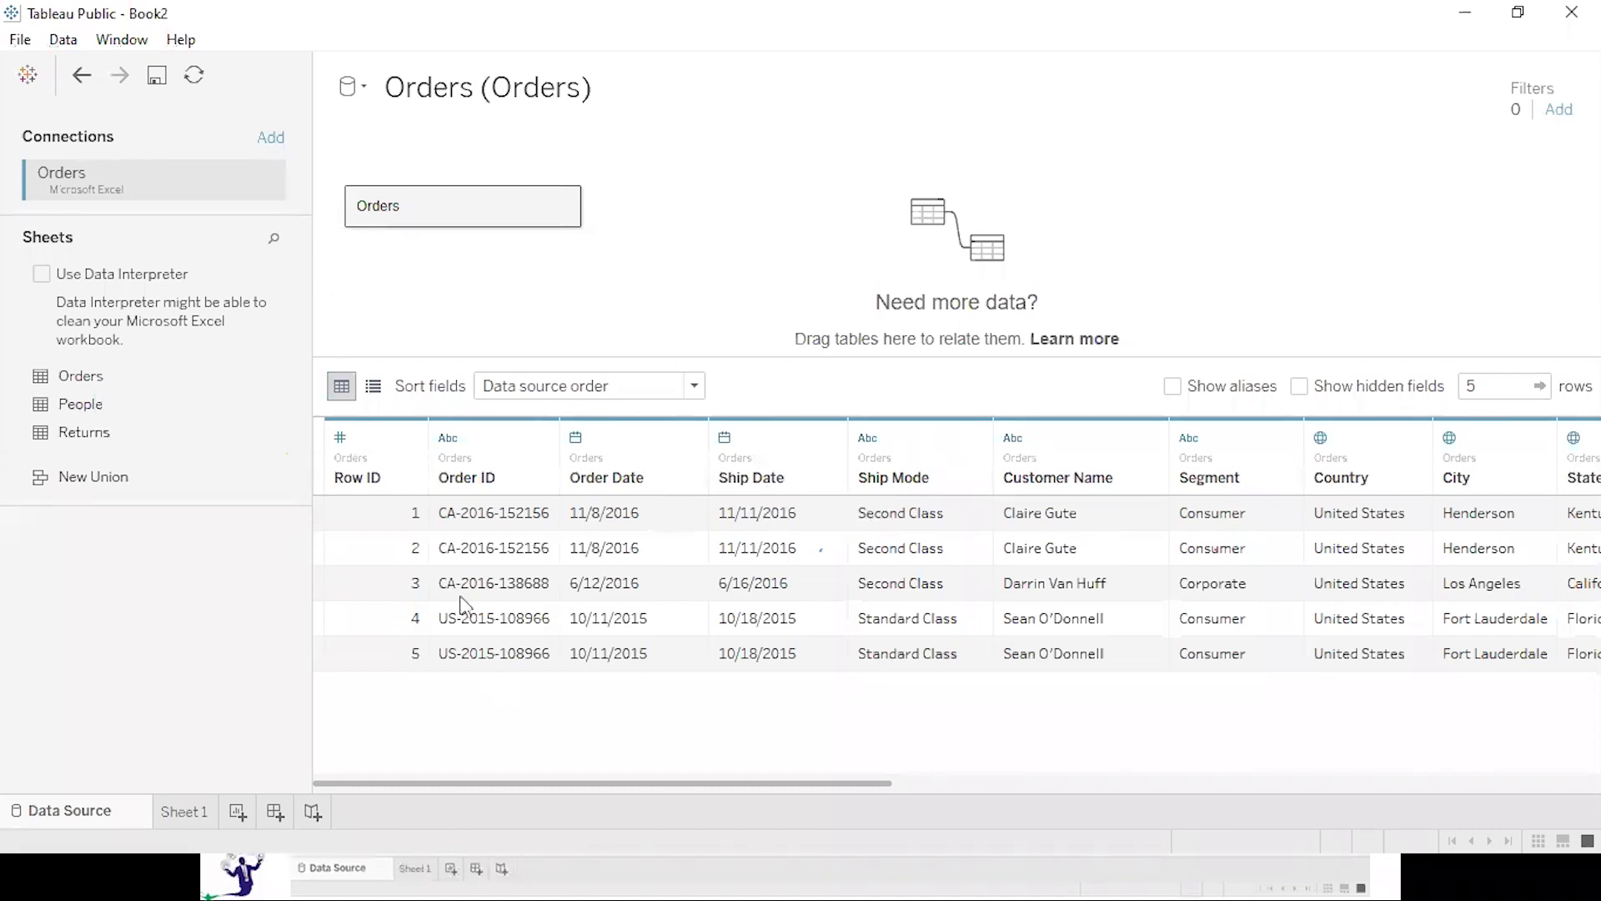
Rename the Order ID column to "Order number" in the data preview.
{"action": "left_click", "coordinate": [540, 445]}
{"action": "left_click", "coordinate": [598, 464]}
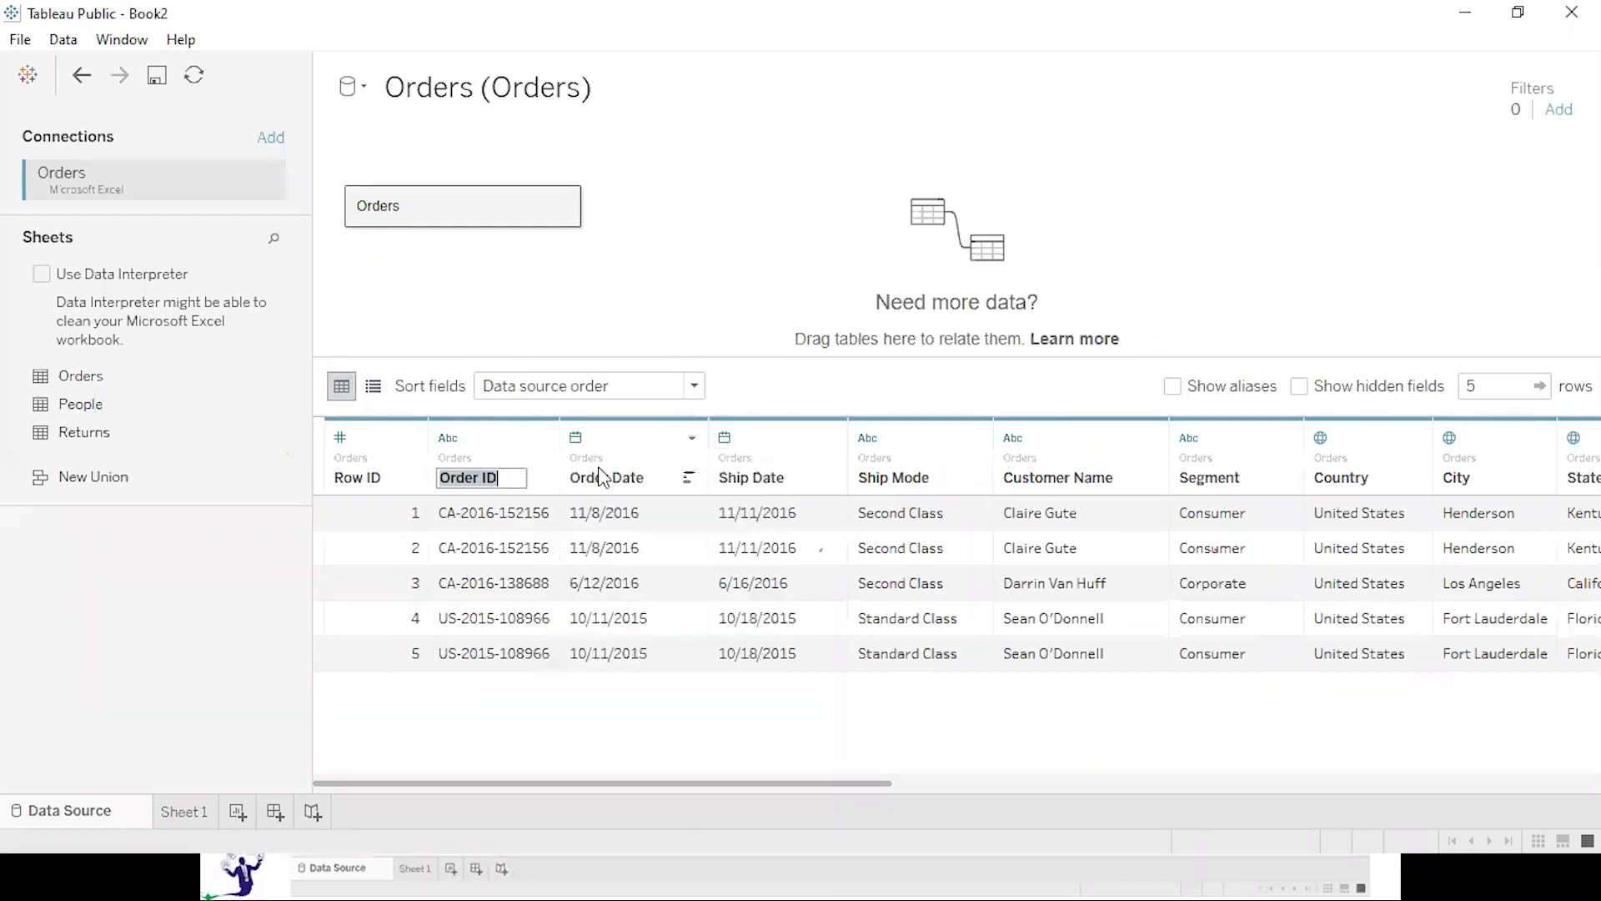
{"action": "key", "text": "End"}
{"action": "key", "text": "shift+Left"}
{"action": "key", "text": "shift+Left"}
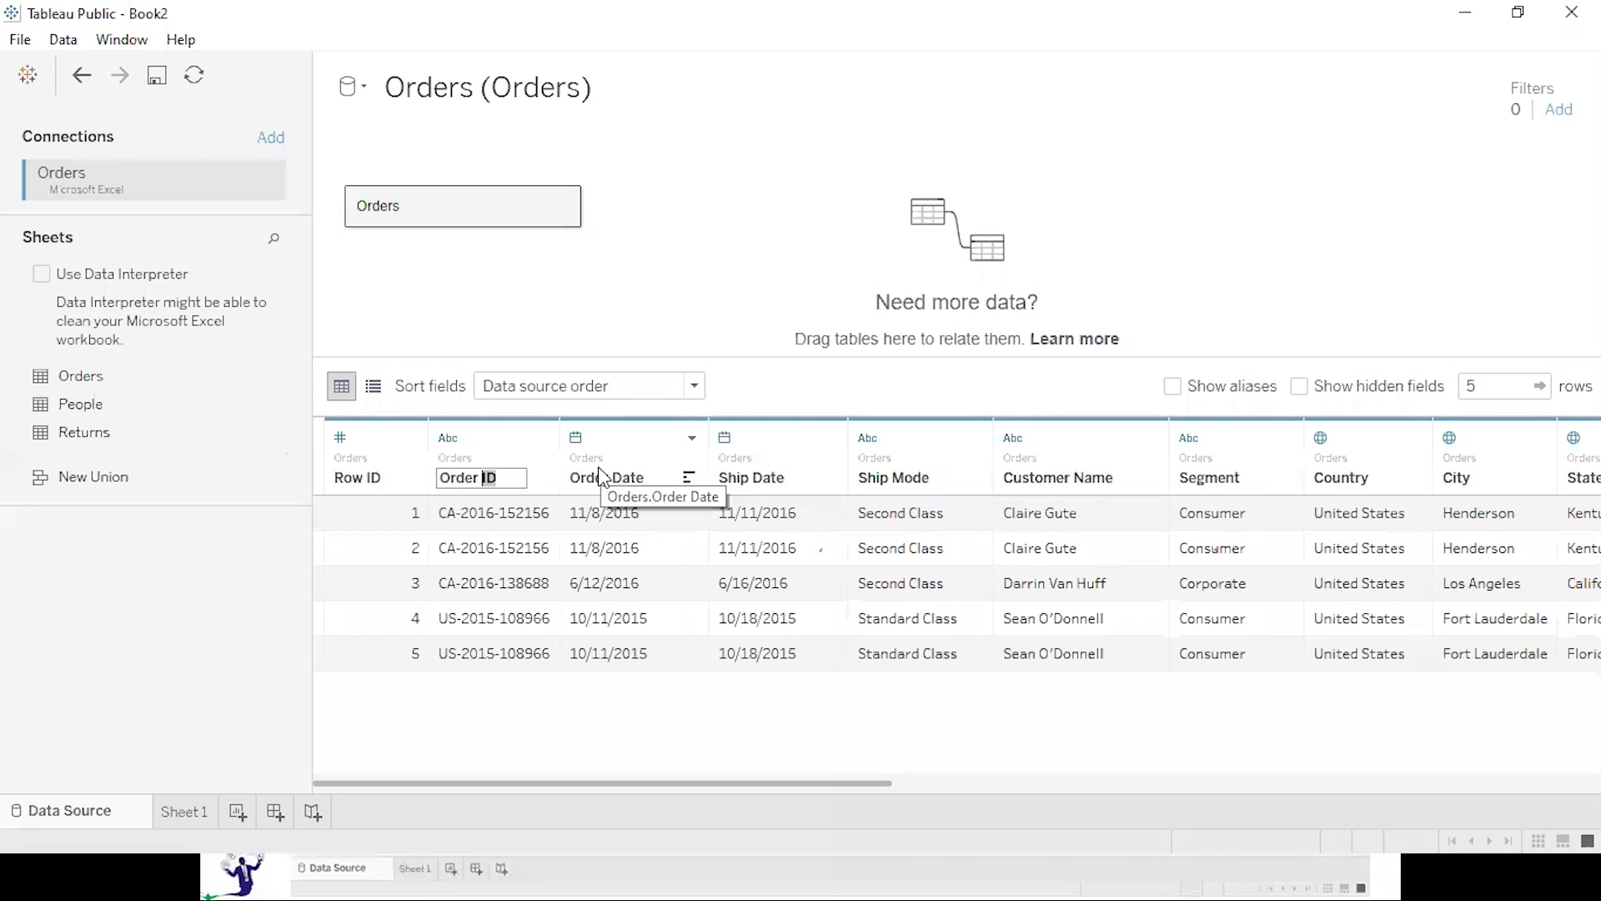
{"action": "type", "text": "number"}
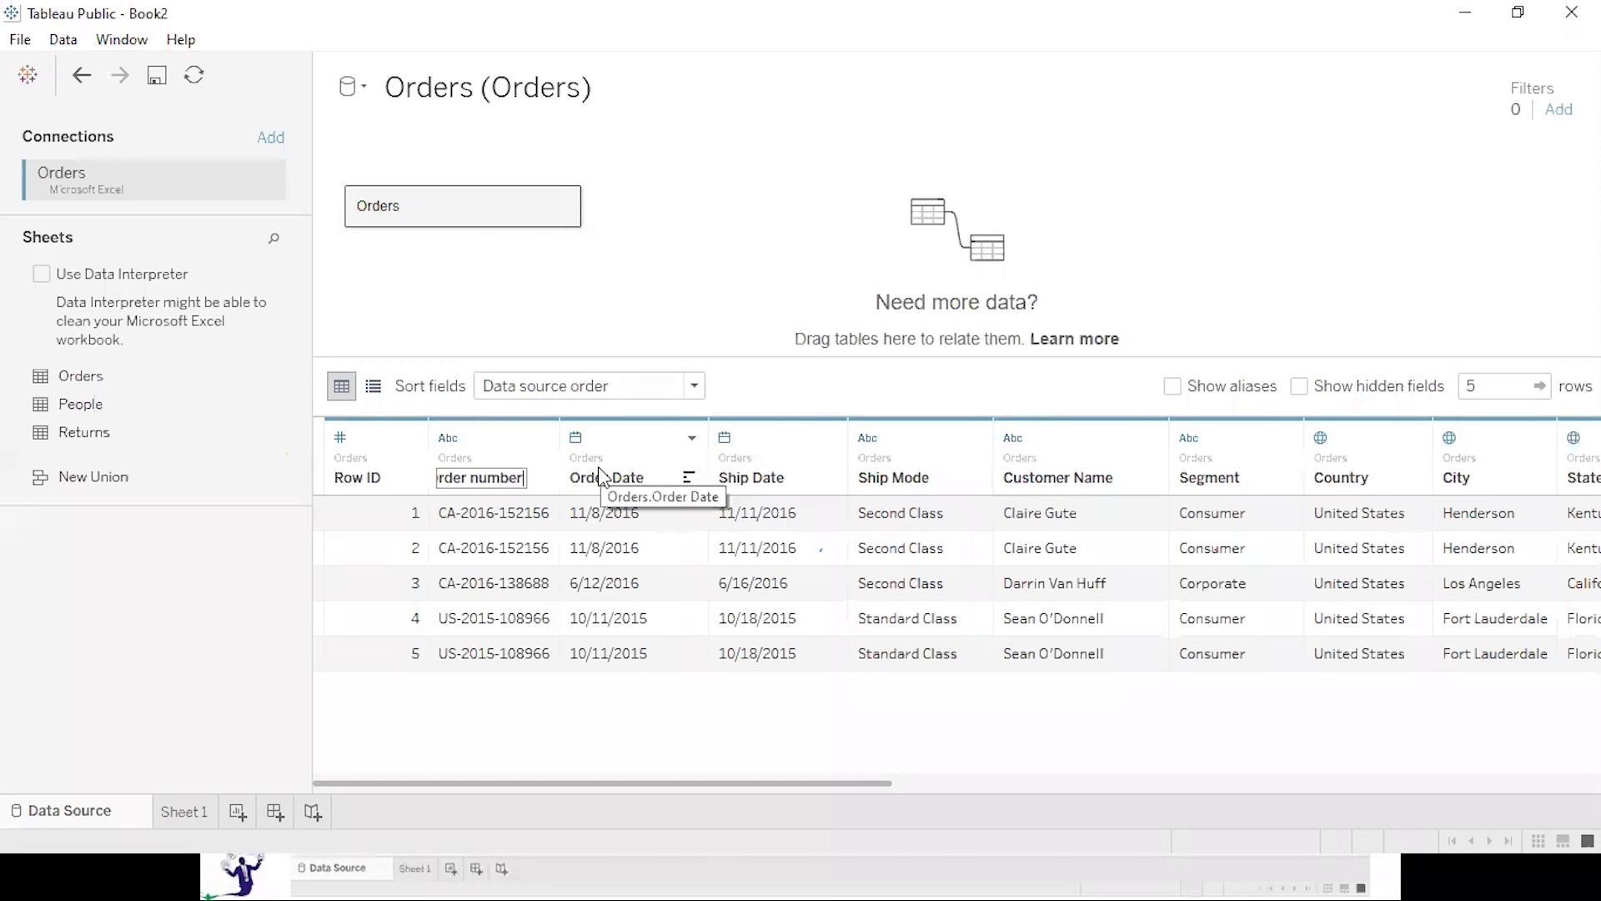
{"action": "key", "text": "Return"}
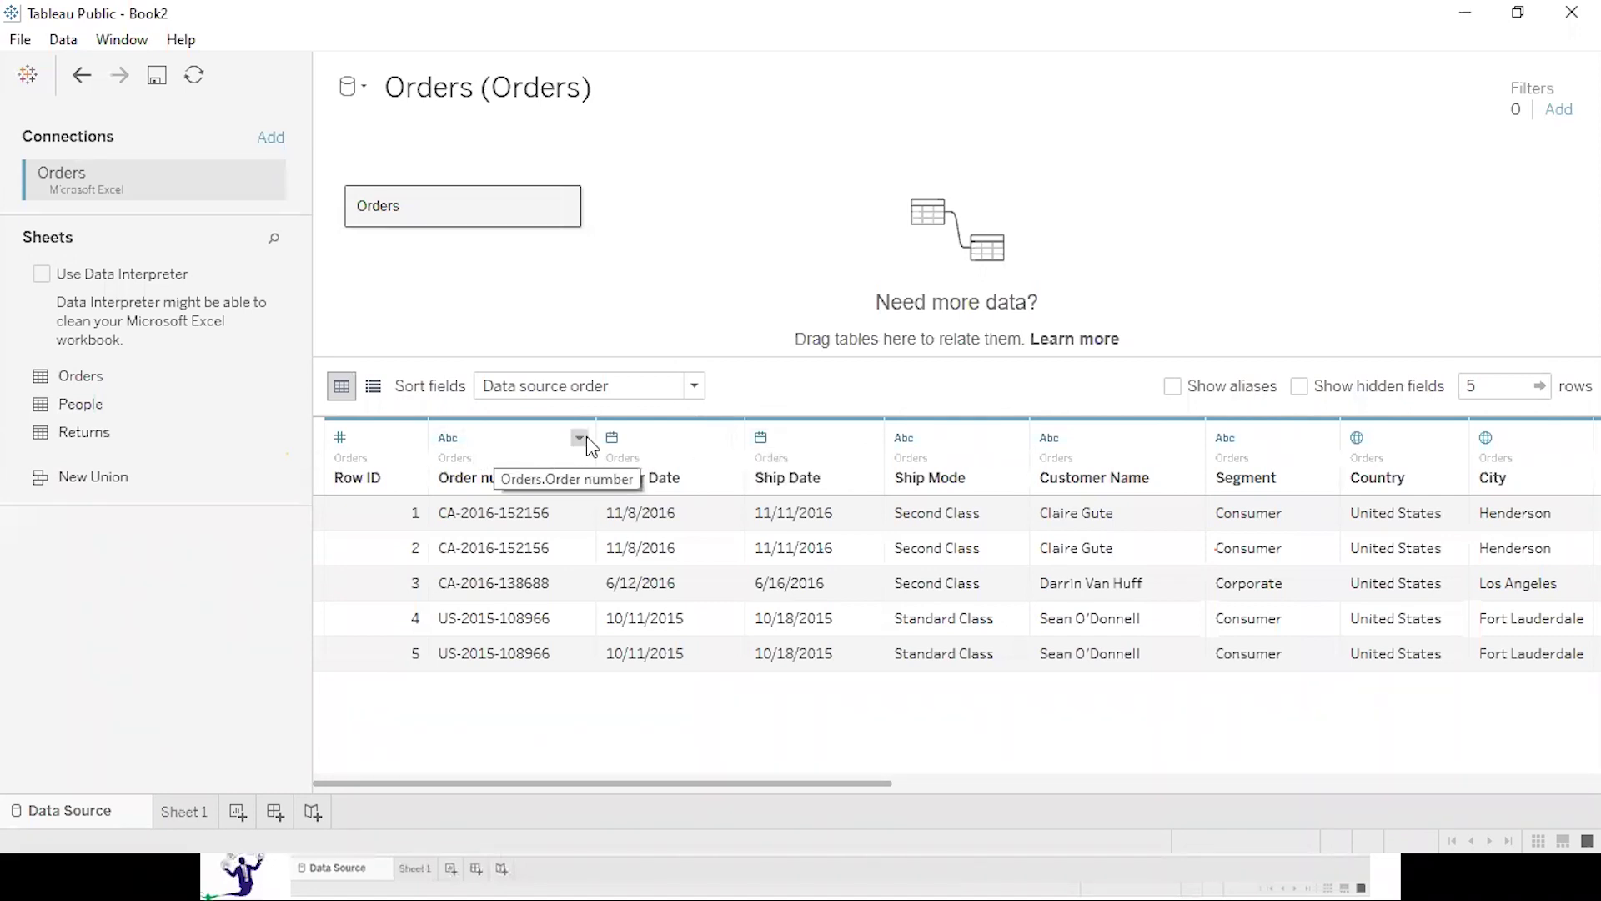
Reset the Order number column to its original field name.
{"action": "left_click", "coordinate": [588, 442]}
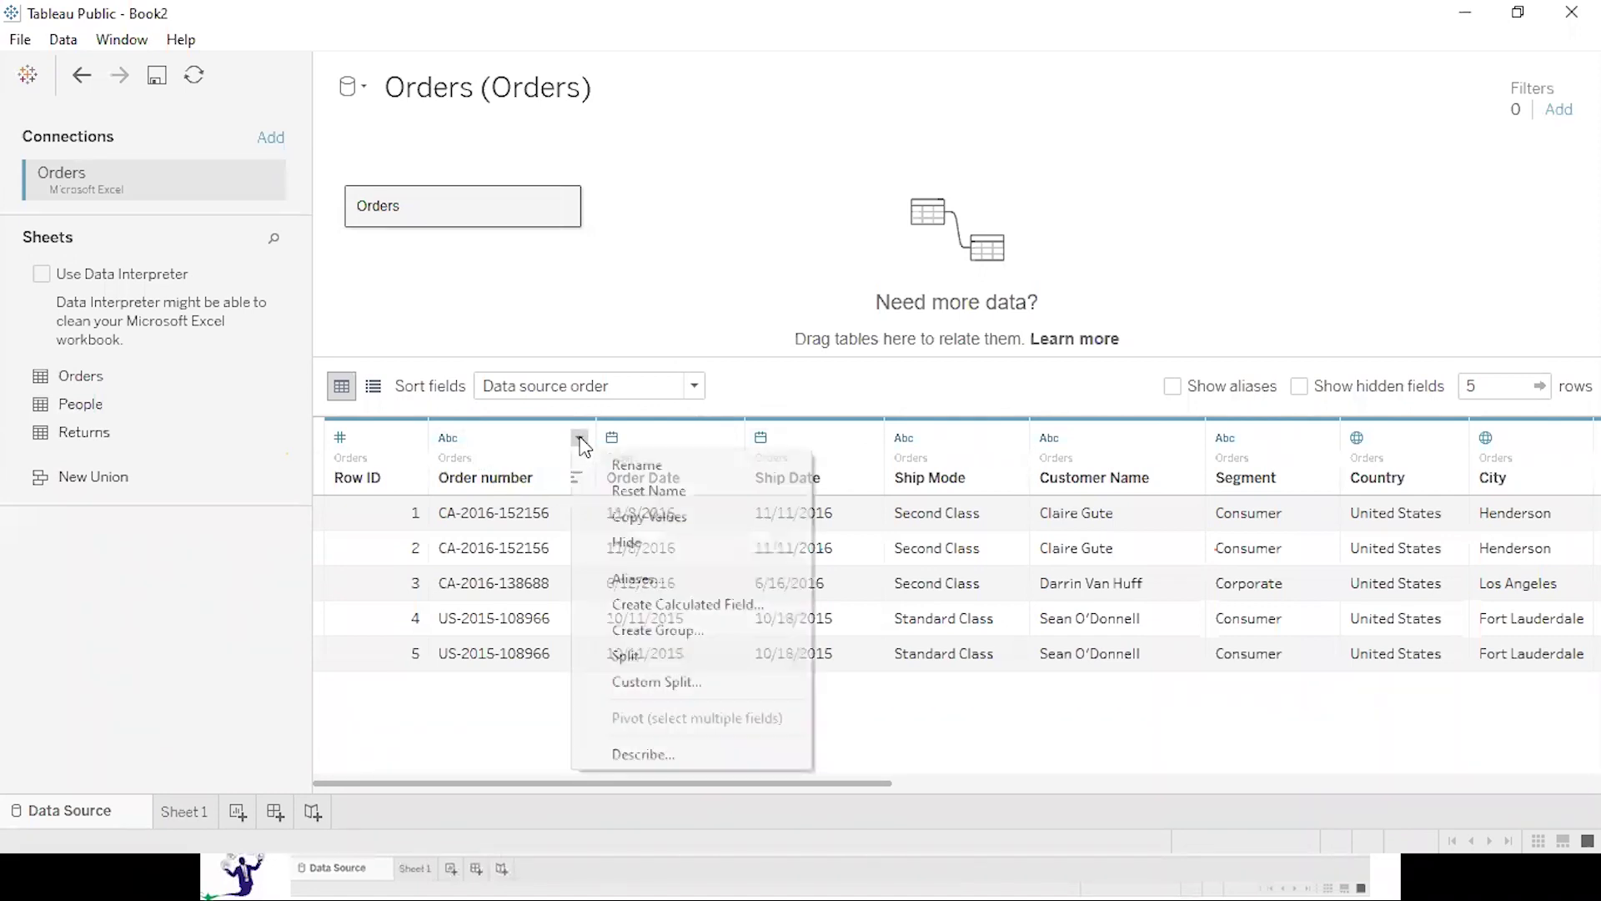
{"action": "left_click", "coordinate": [662, 492]}
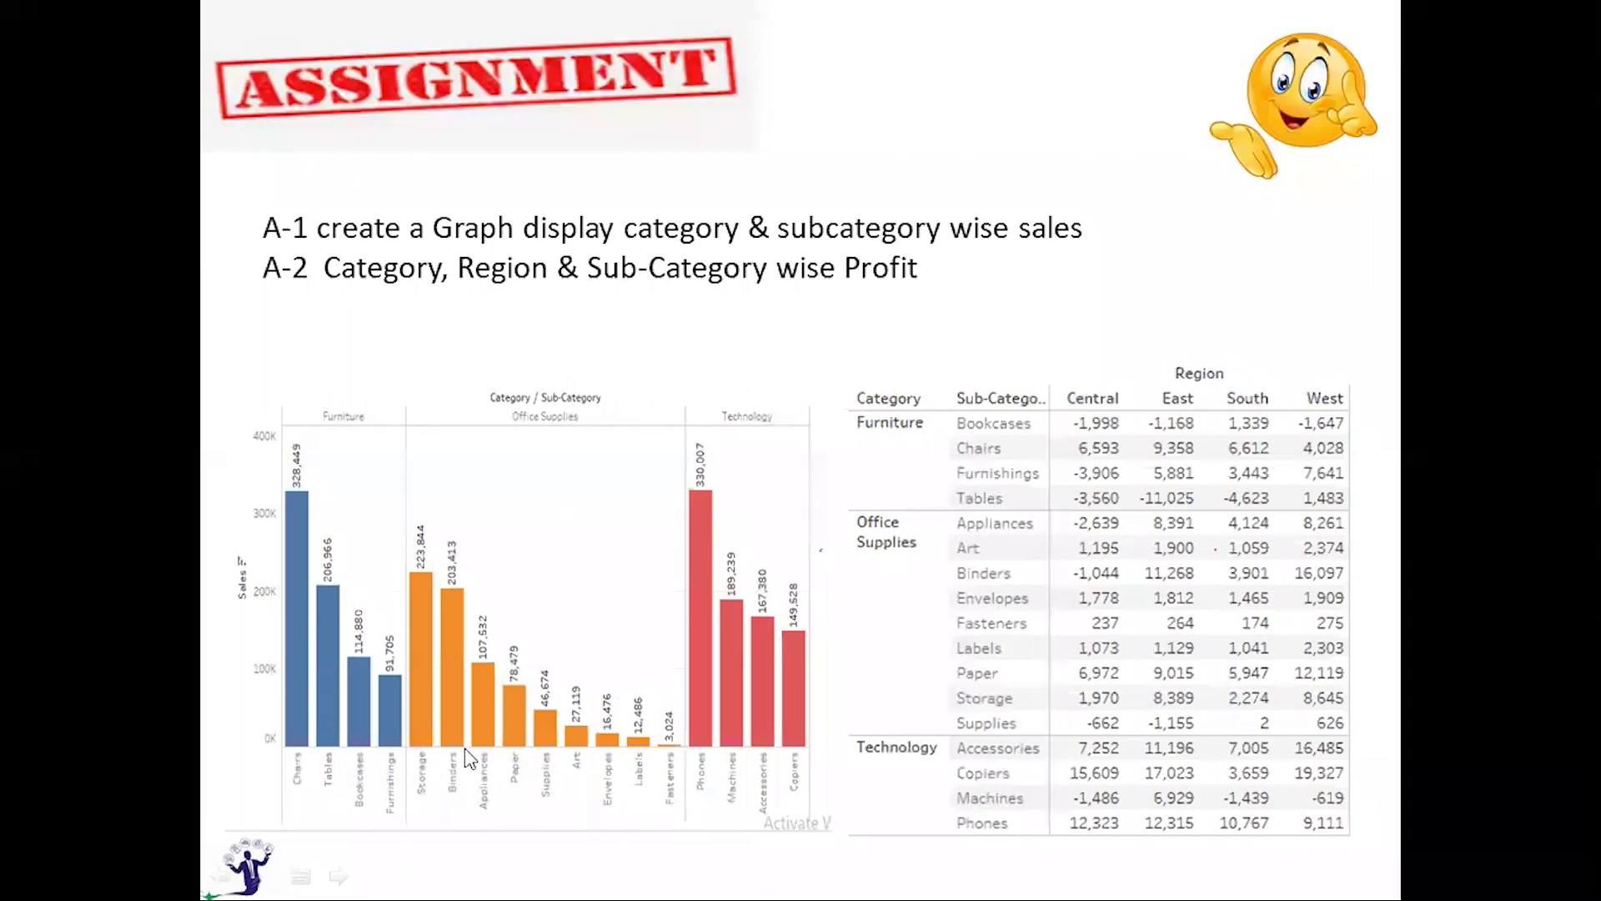
Switch from the assignment slide to Tableau and open Sheet 1.
{"action": "key", "text": "alt+Tab"}
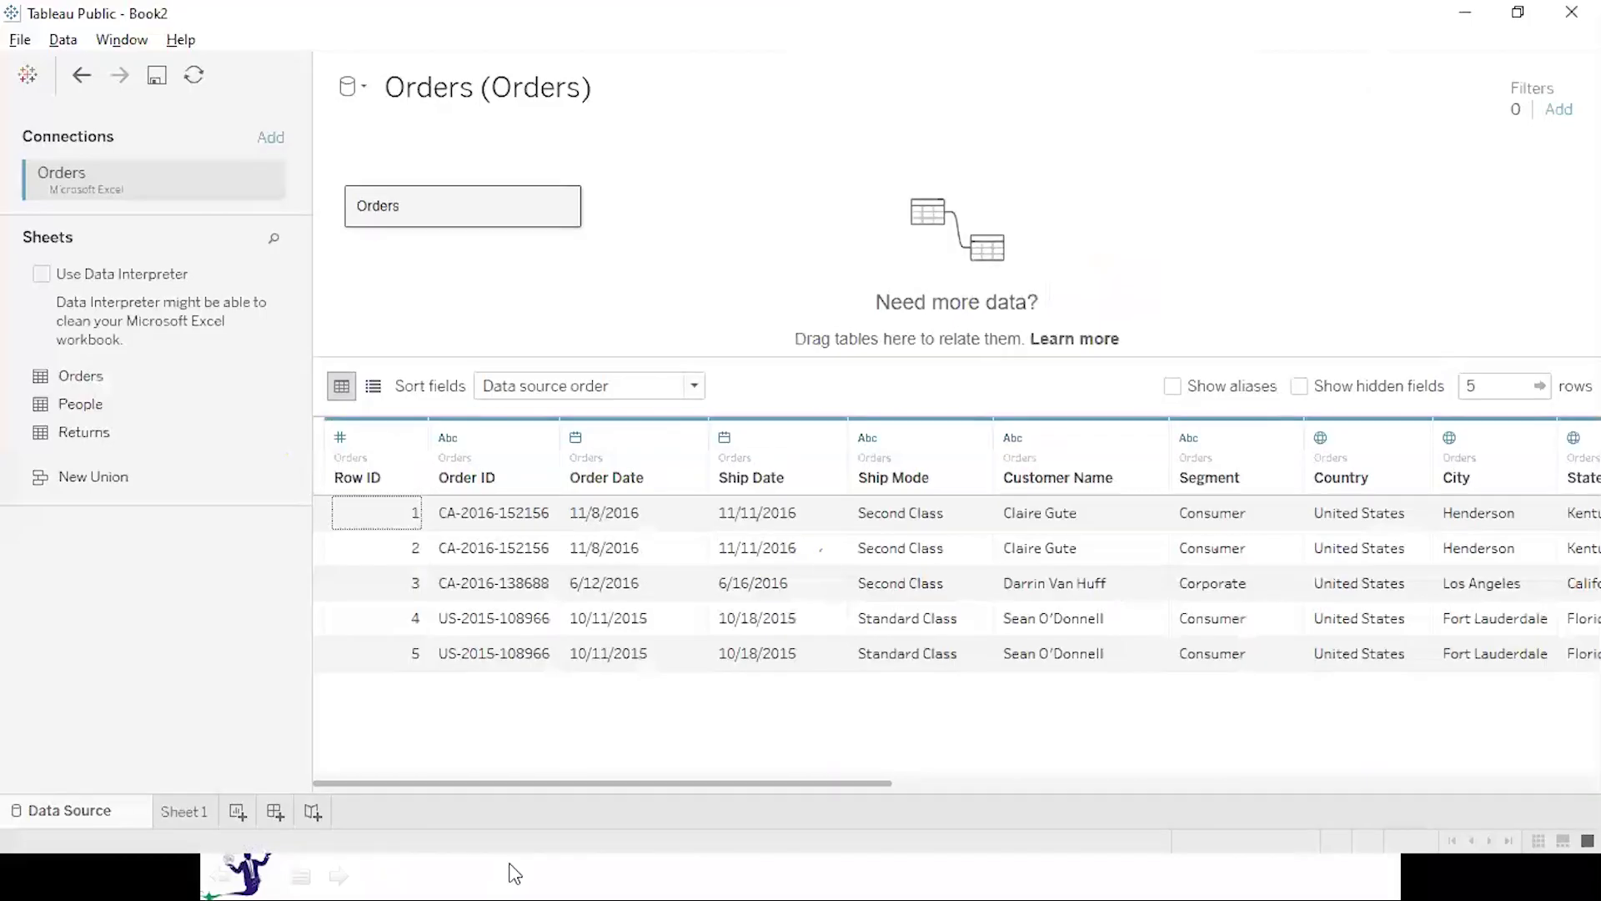
{"action": "left_click", "coordinate": [178, 815]}
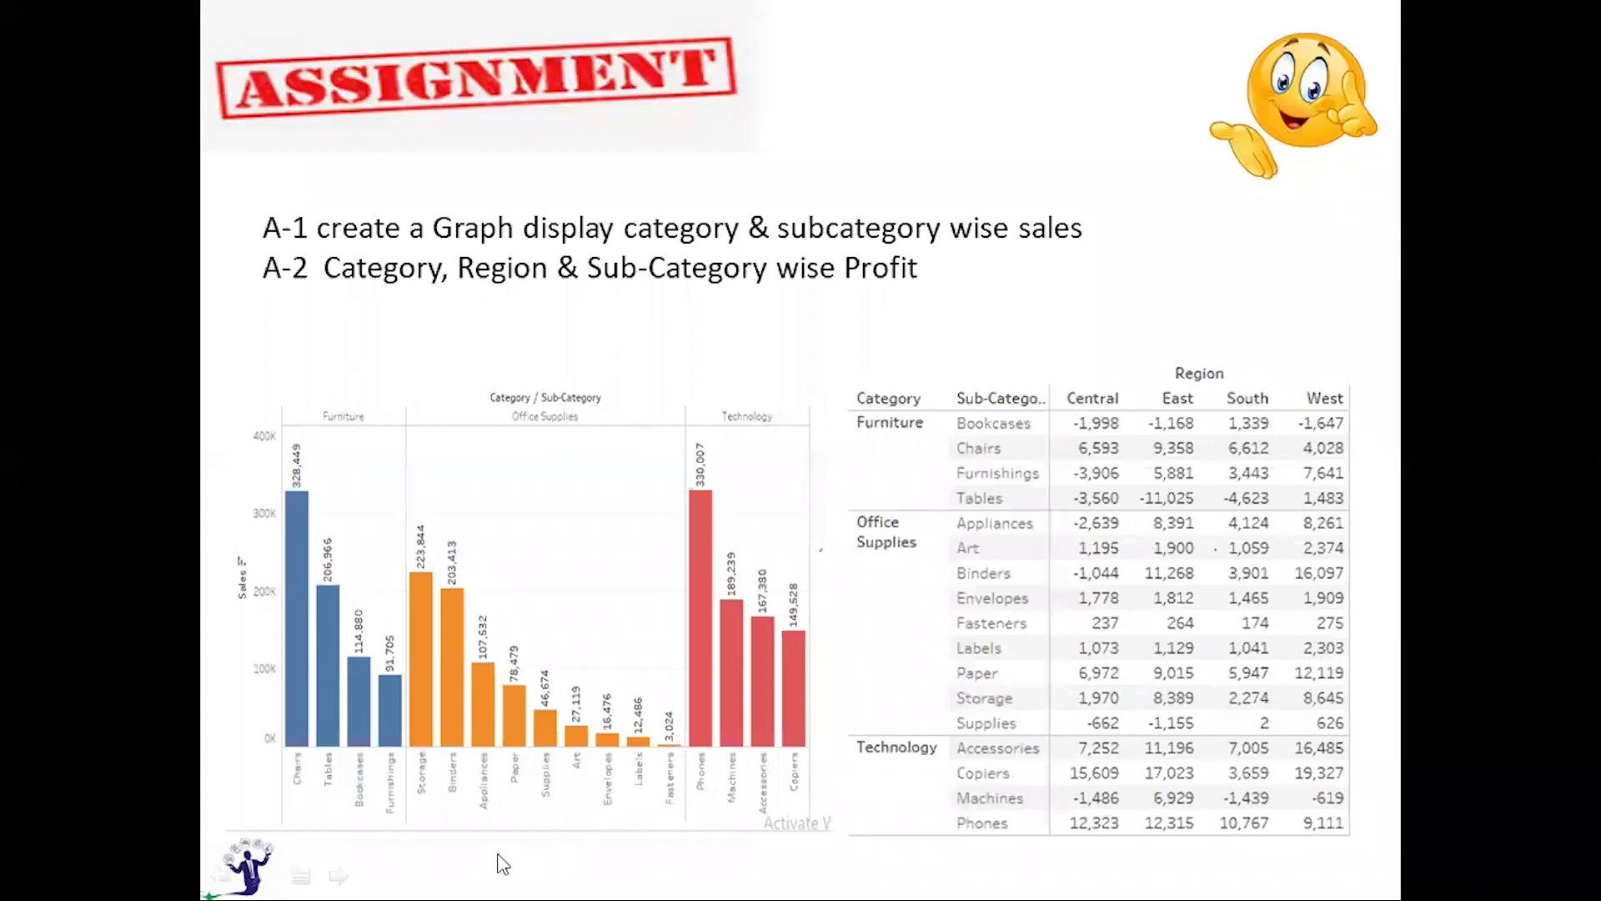
Build a Sheet 2 table of Profit with Category and Sub-Category in the rows and Region in the columns.
{"action": "key", "text": "alt+Tab"}
{"action": "left_click", "coordinate": [235, 811]}
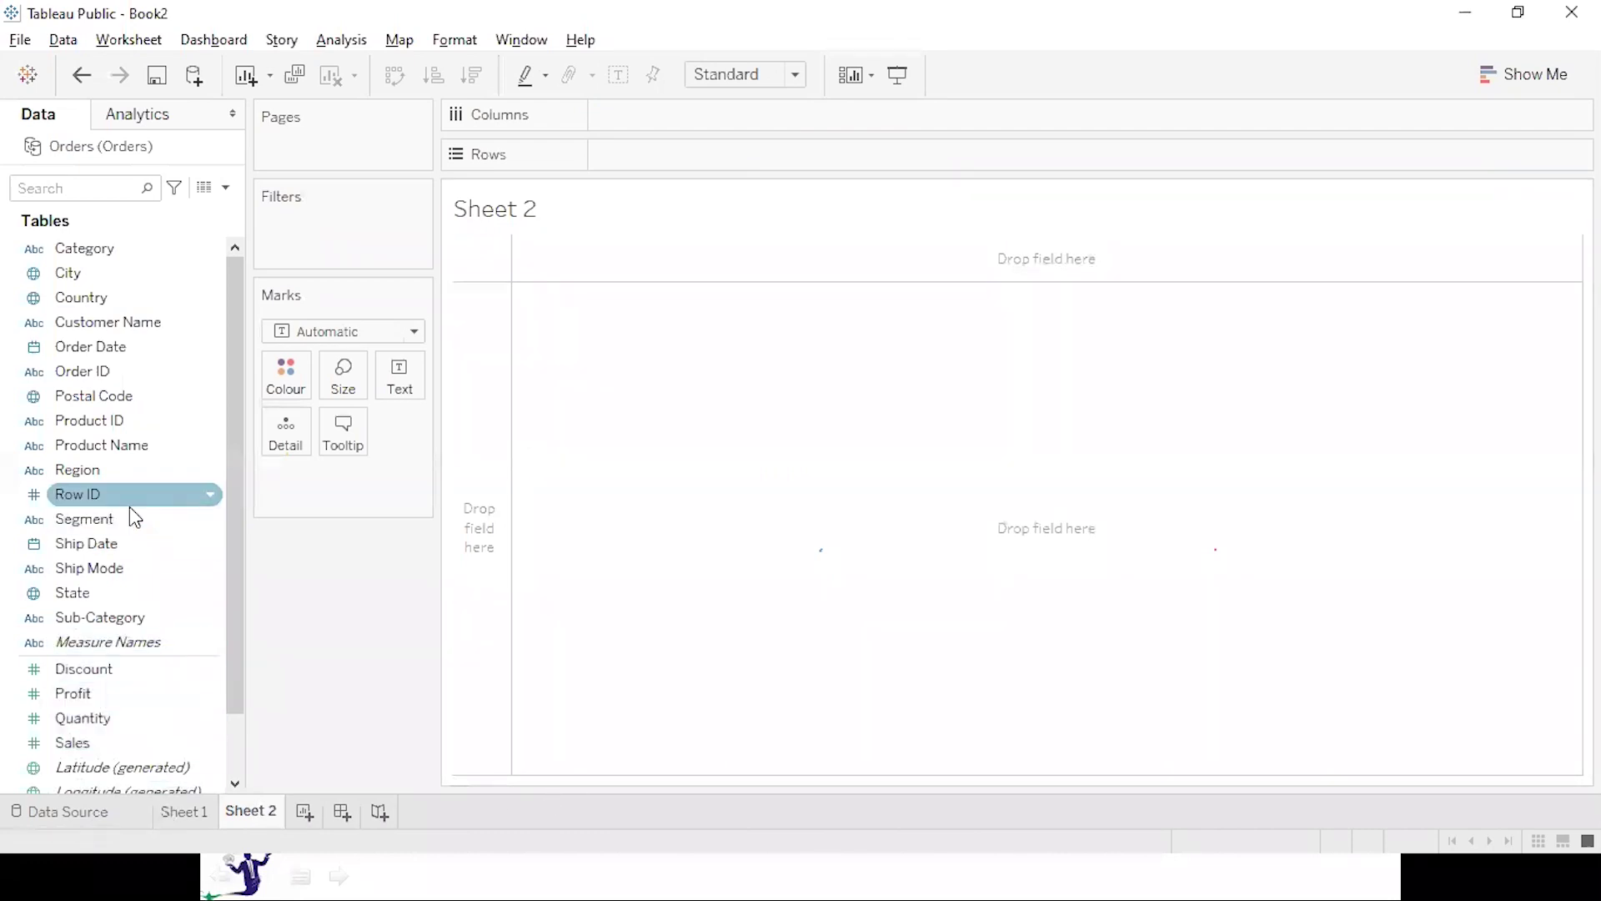
{"action": "key", "text": "alt+Tab"}
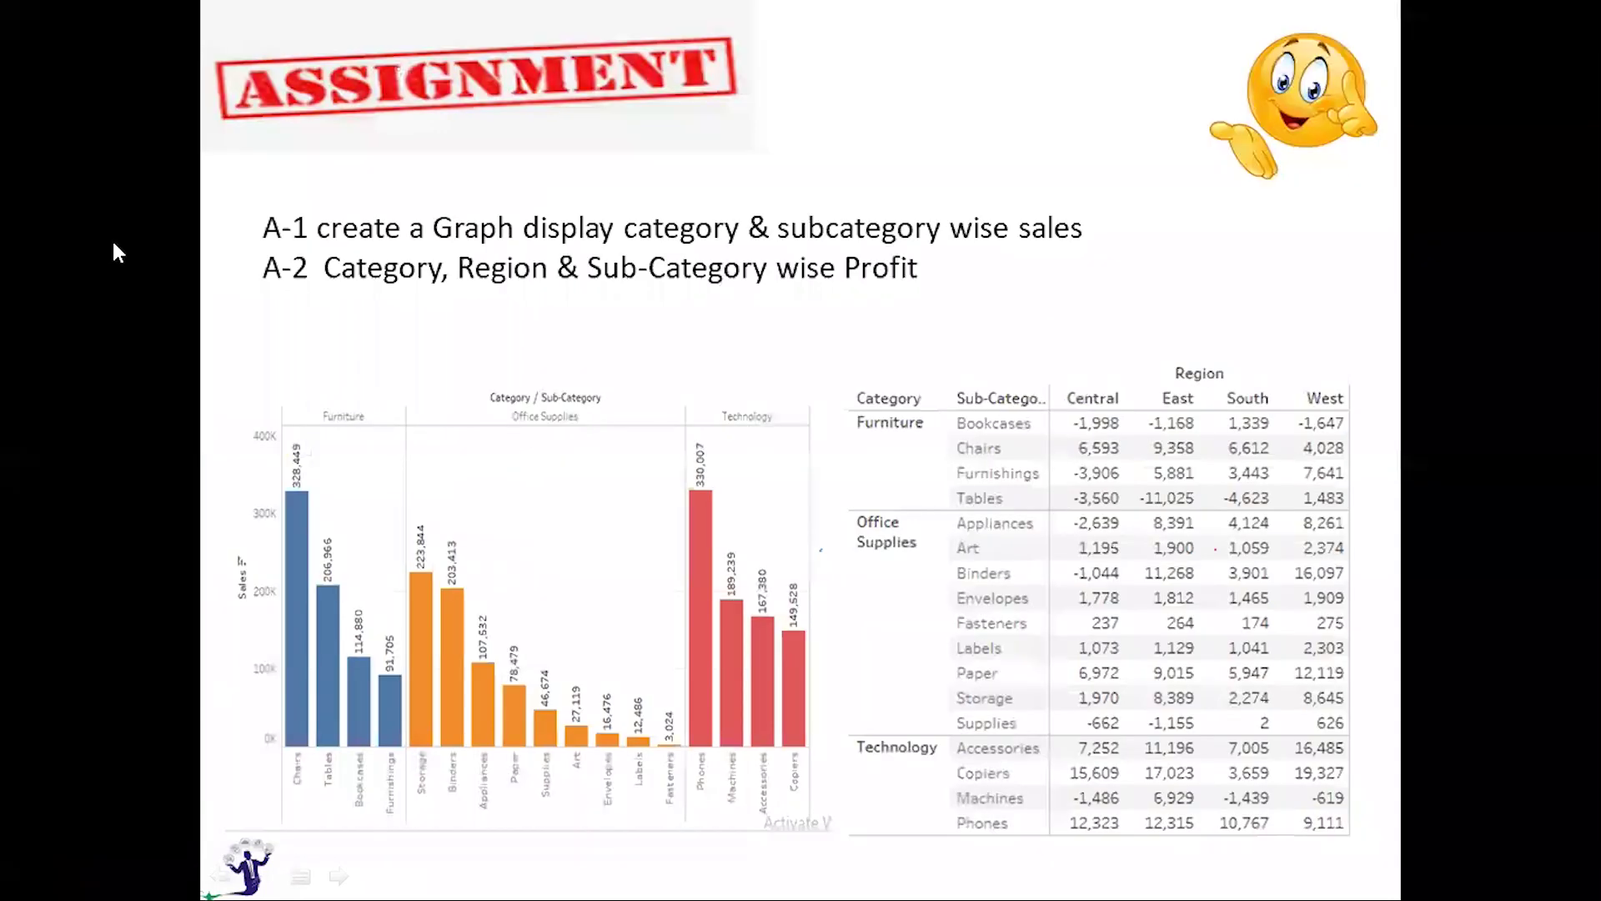
{"action": "key", "text": "alt+Tab"}
{"action": "double_click", "coordinate": [114, 247]}
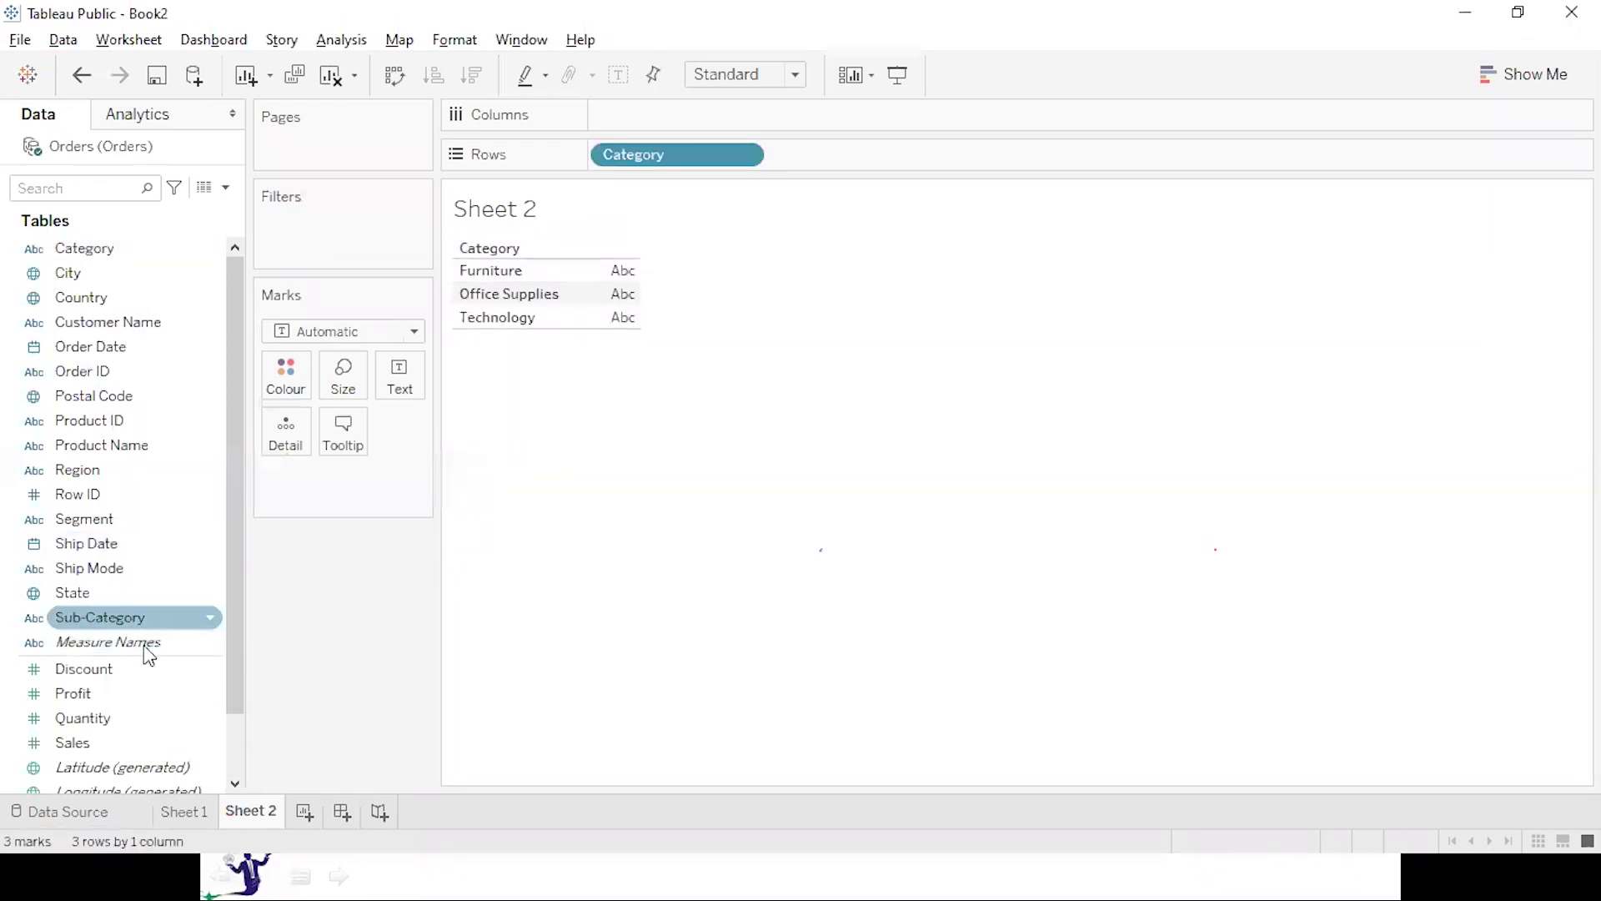
{"action": "double_click", "coordinate": [90, 470]}
{"action": "double_click", "coordinate": [89, 699]}
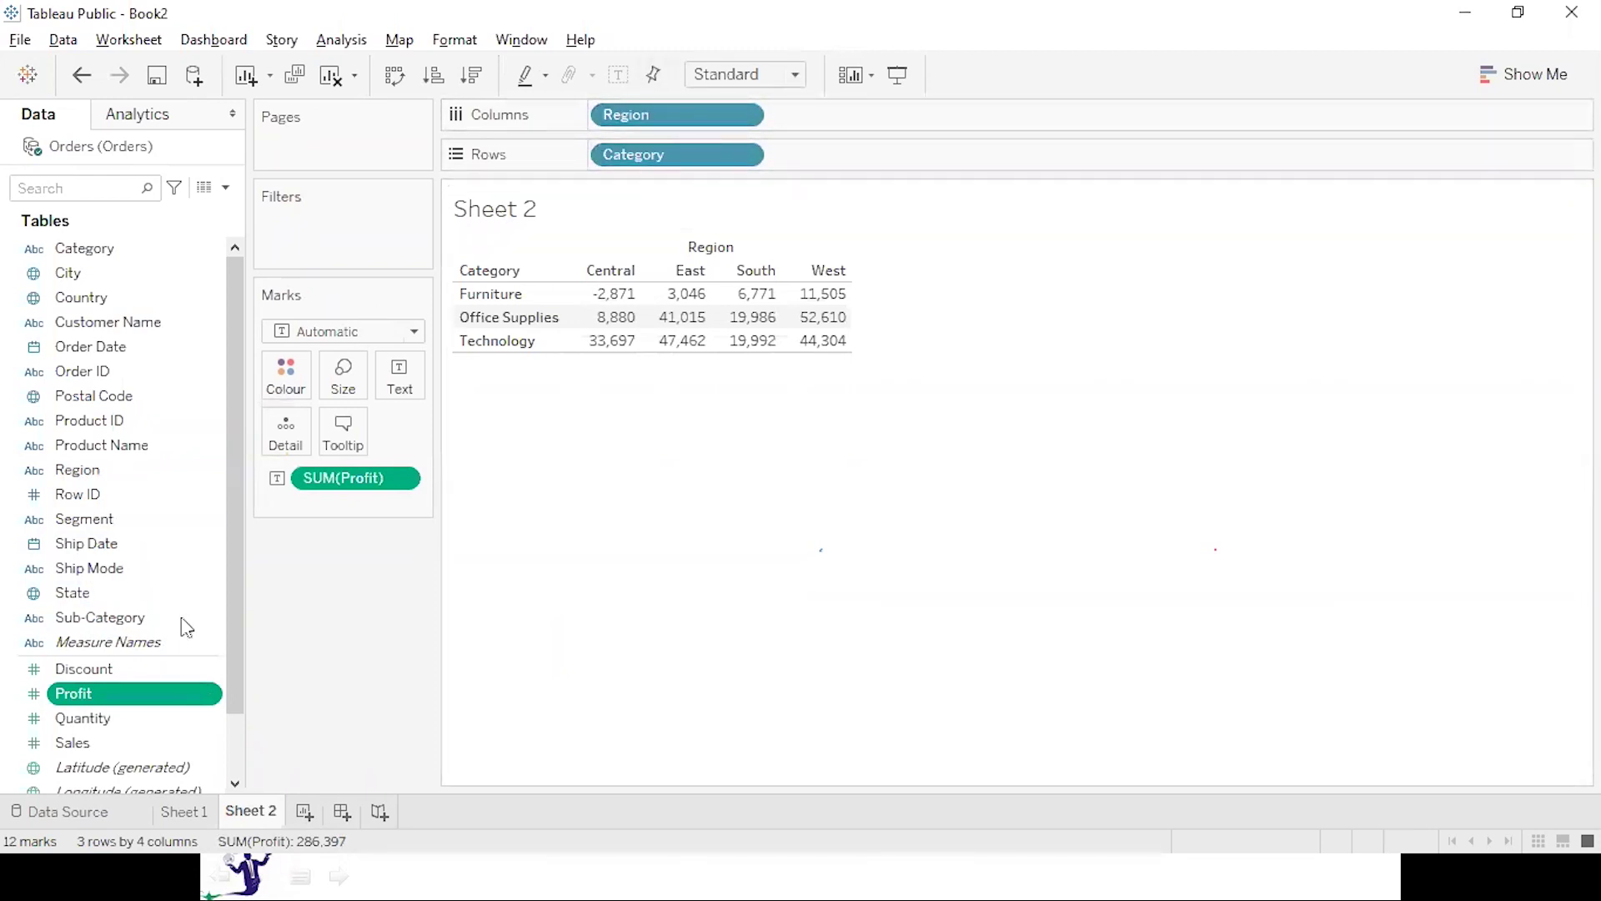
{"action": "double_click", "coordinate": [115, 619]}
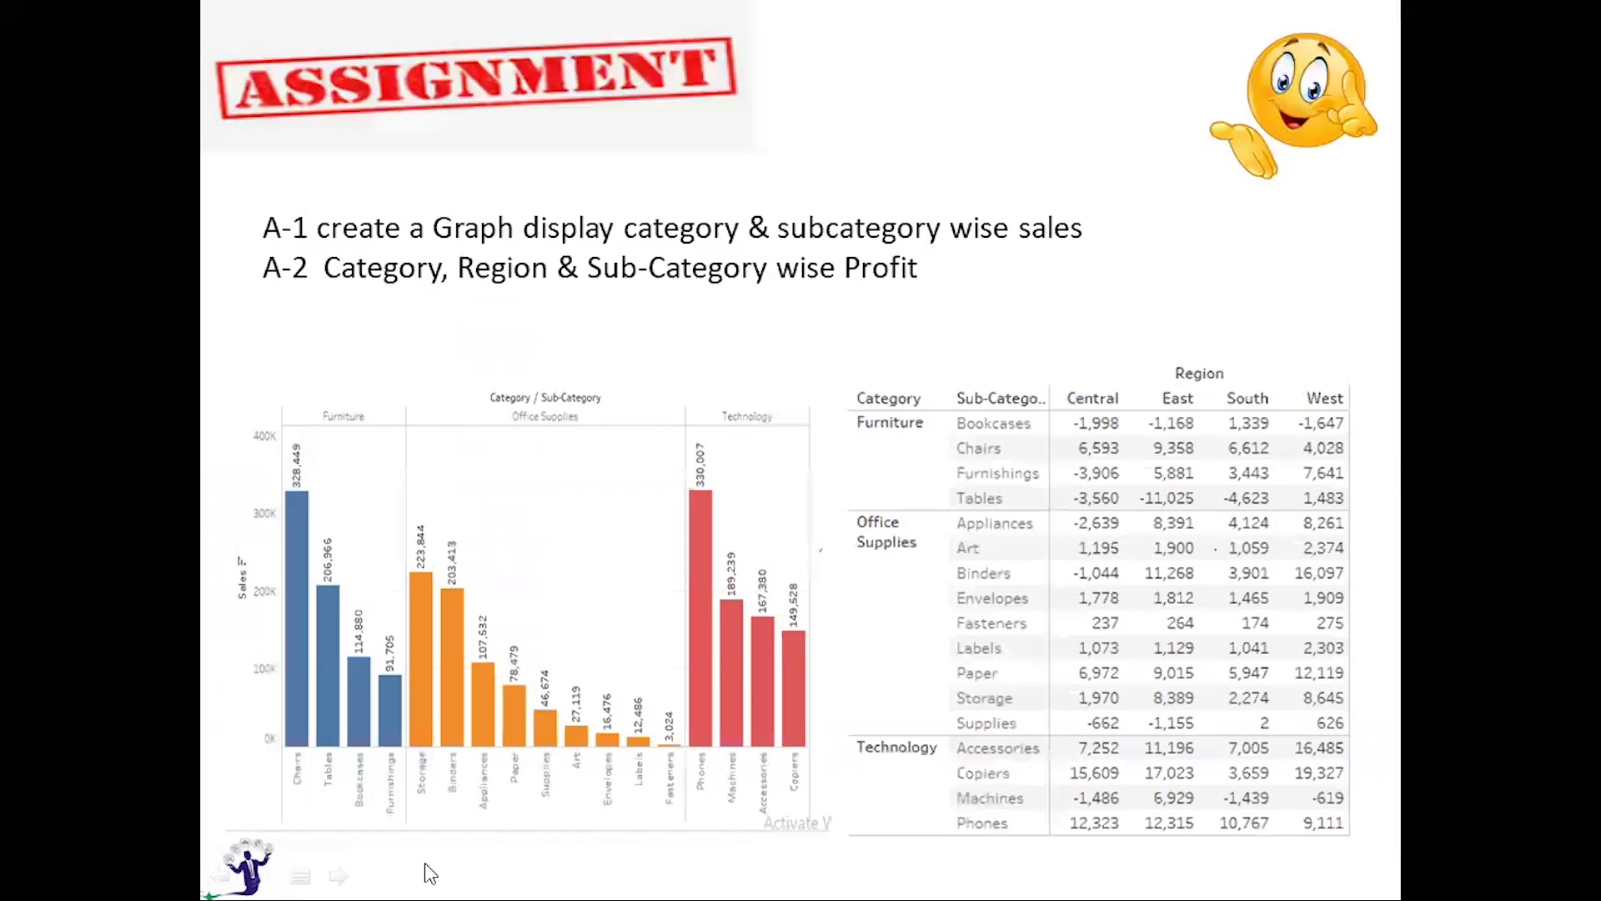
Advance the presentation to the Sorting Rows/Data slide, switch back to Tableau and view the Sheet 1 chart.
{"action": "key", "text": "Right"}
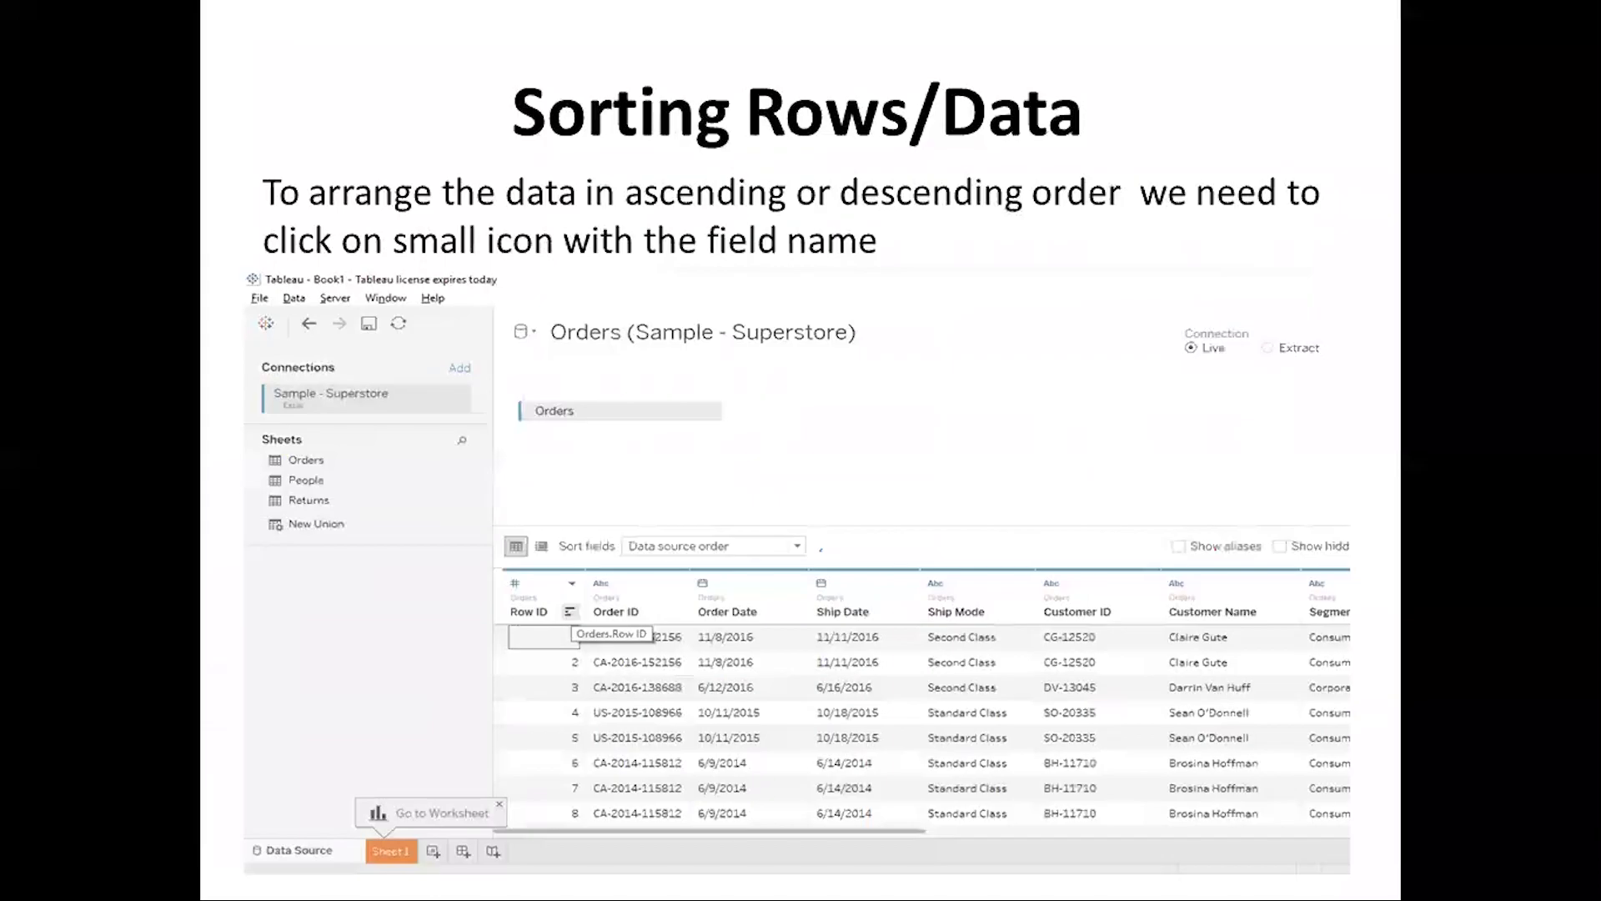
{"action": "key", "text": "alt+Tab"}
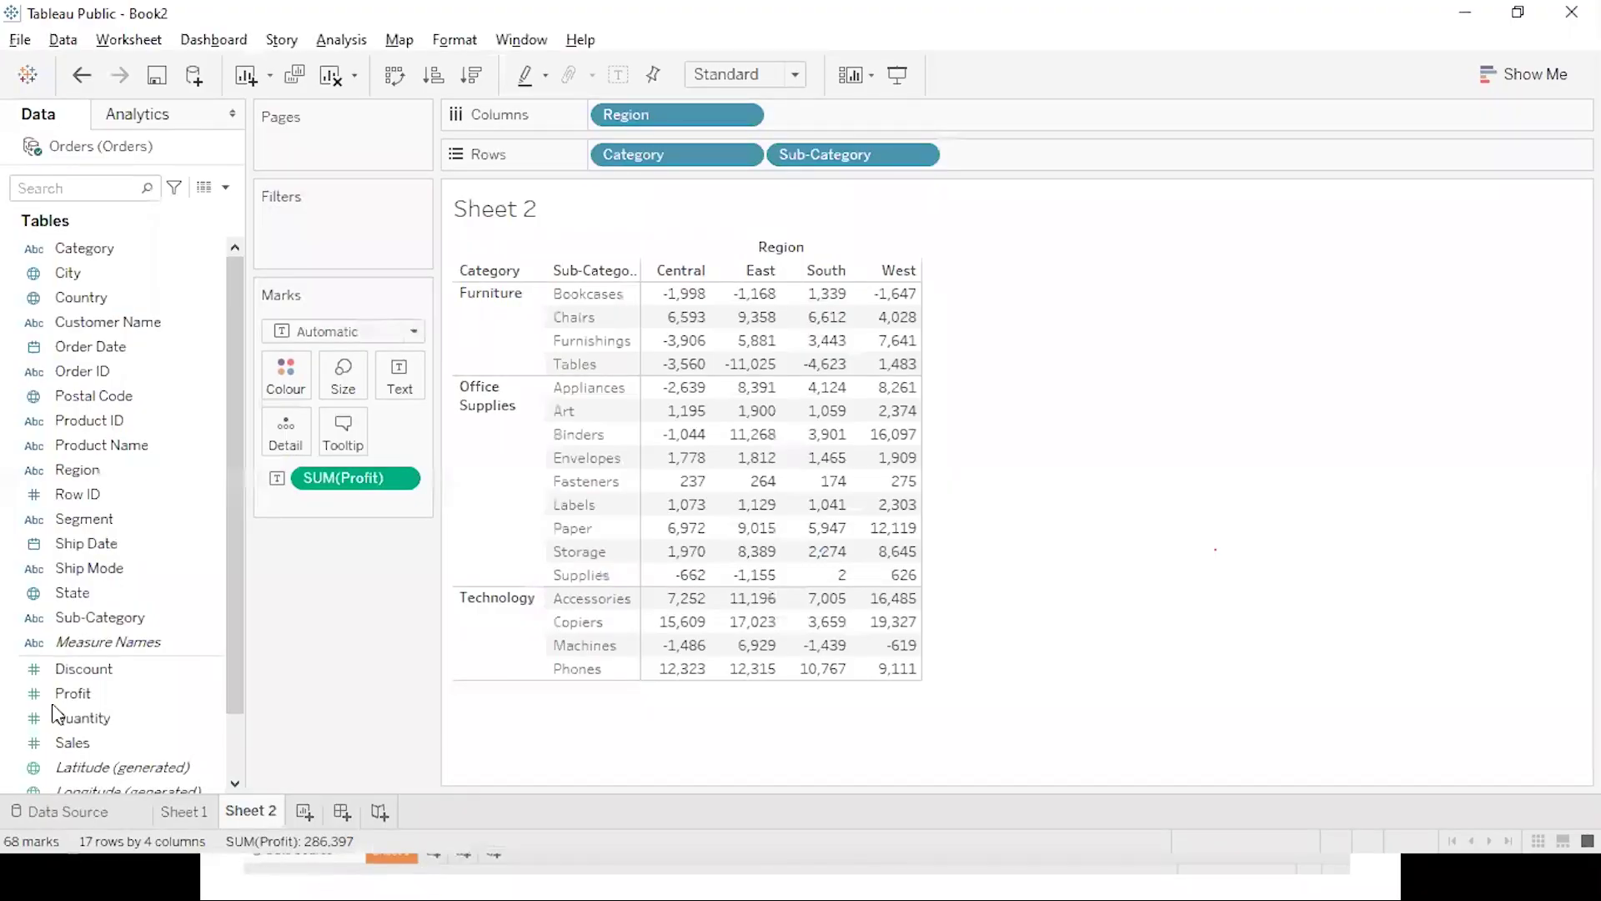
{"action": "left_click", "coordinate": [172, 816]}
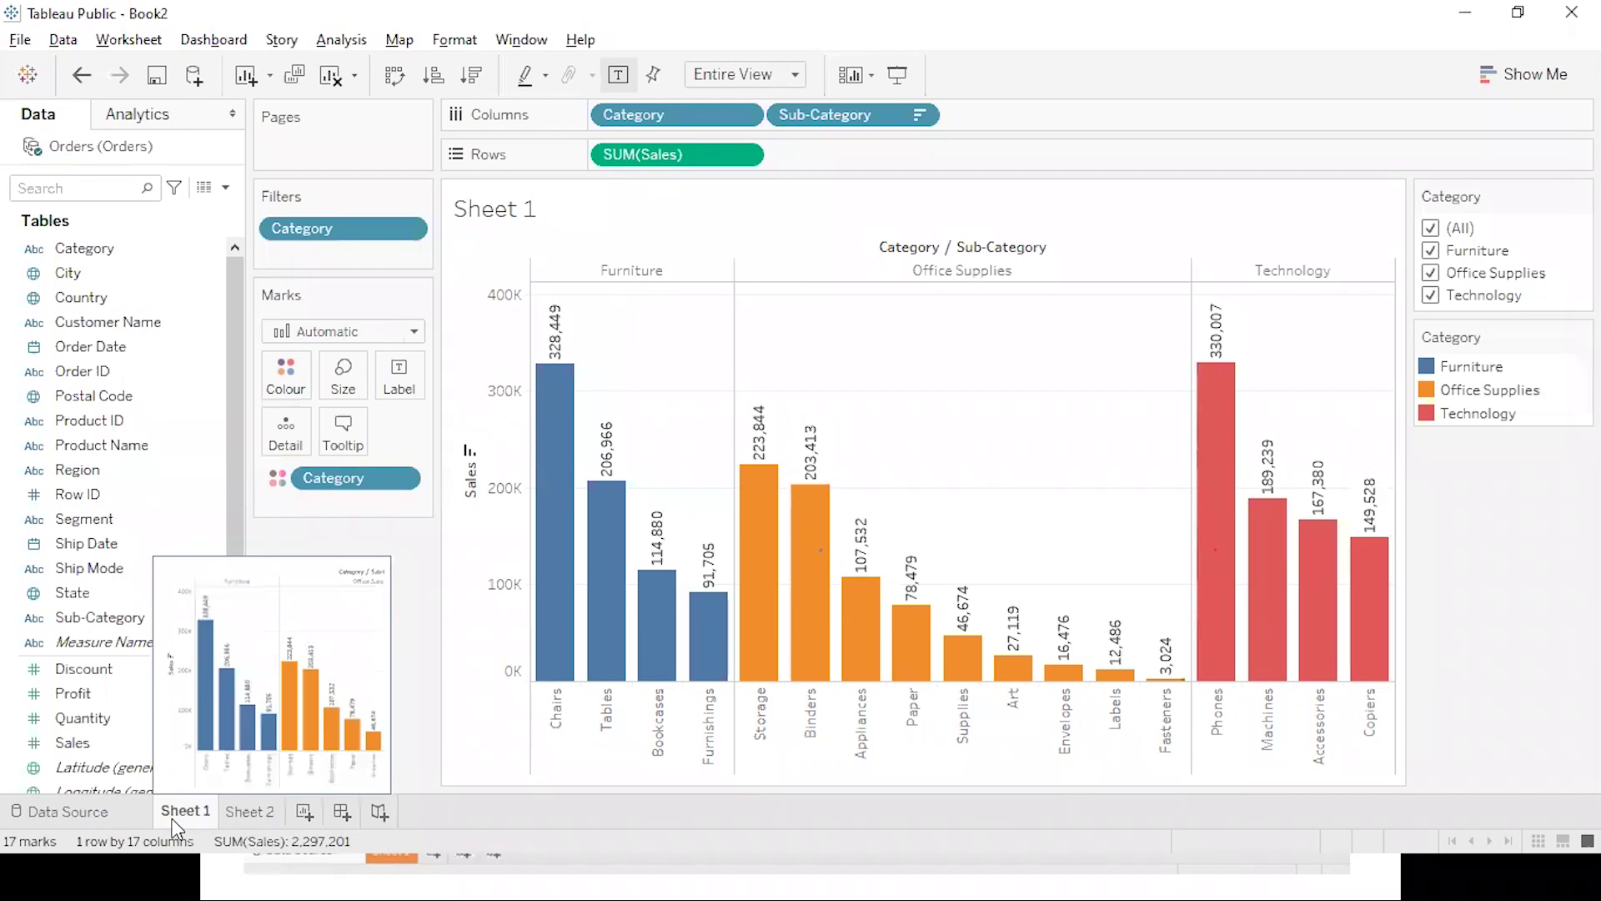
Sort the Orders data source fields A to Z ascending and change their order to Z to A descending.
{"action": "left_click", "coordinate": [102, 805]}
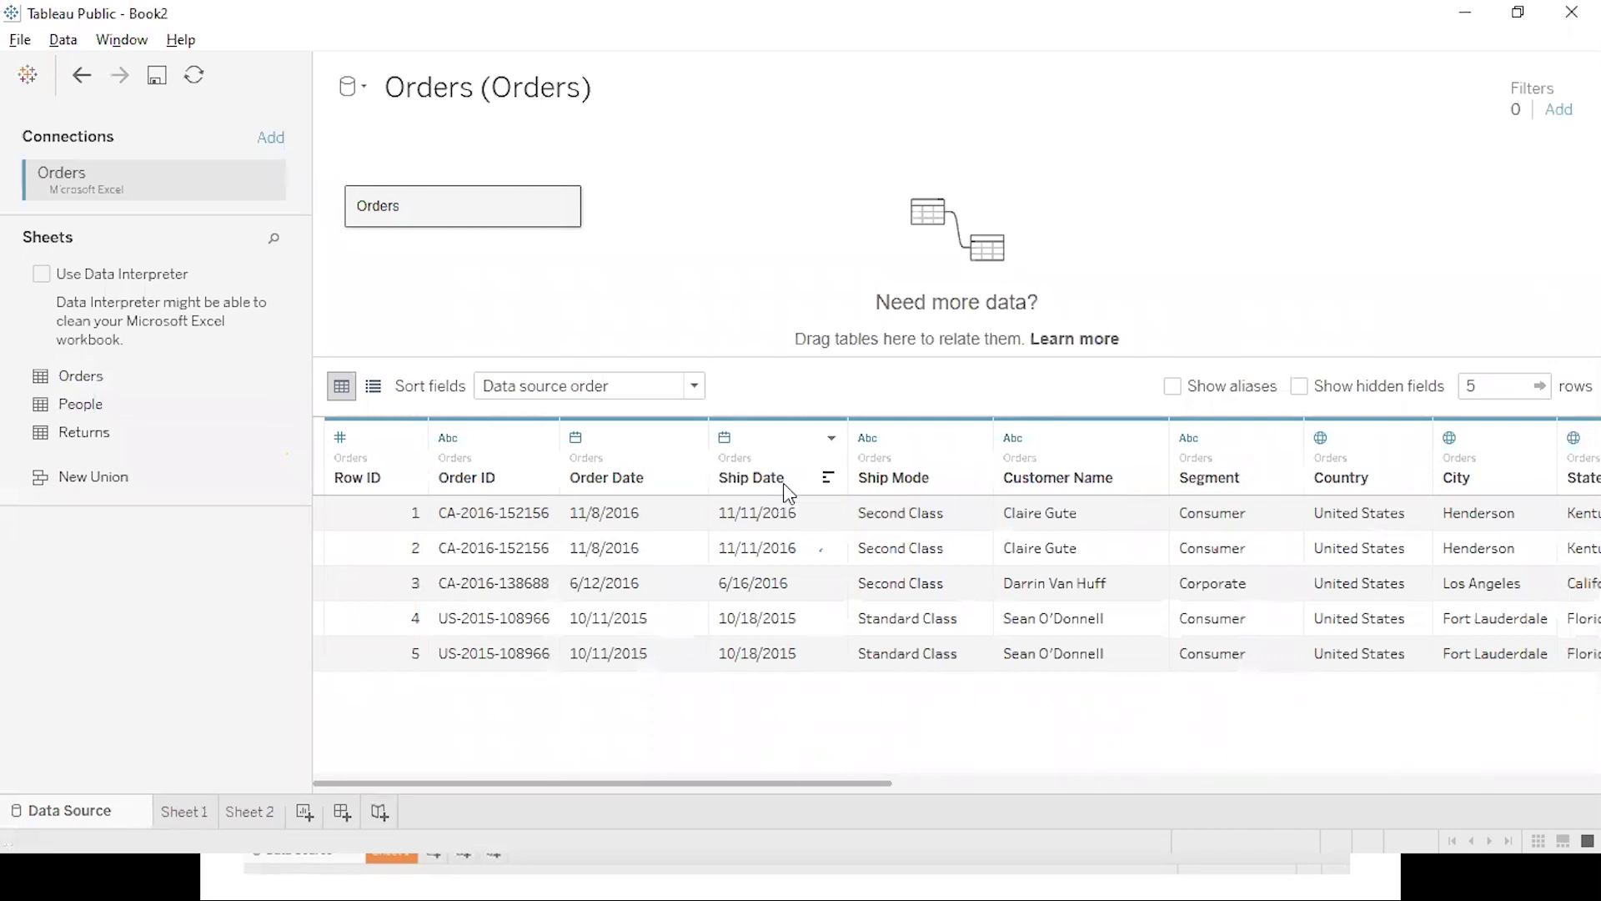
{"action": "left_click", "coordinate": [627, 392]}
{"action": "left_click", "coordinate": [591, 430]}
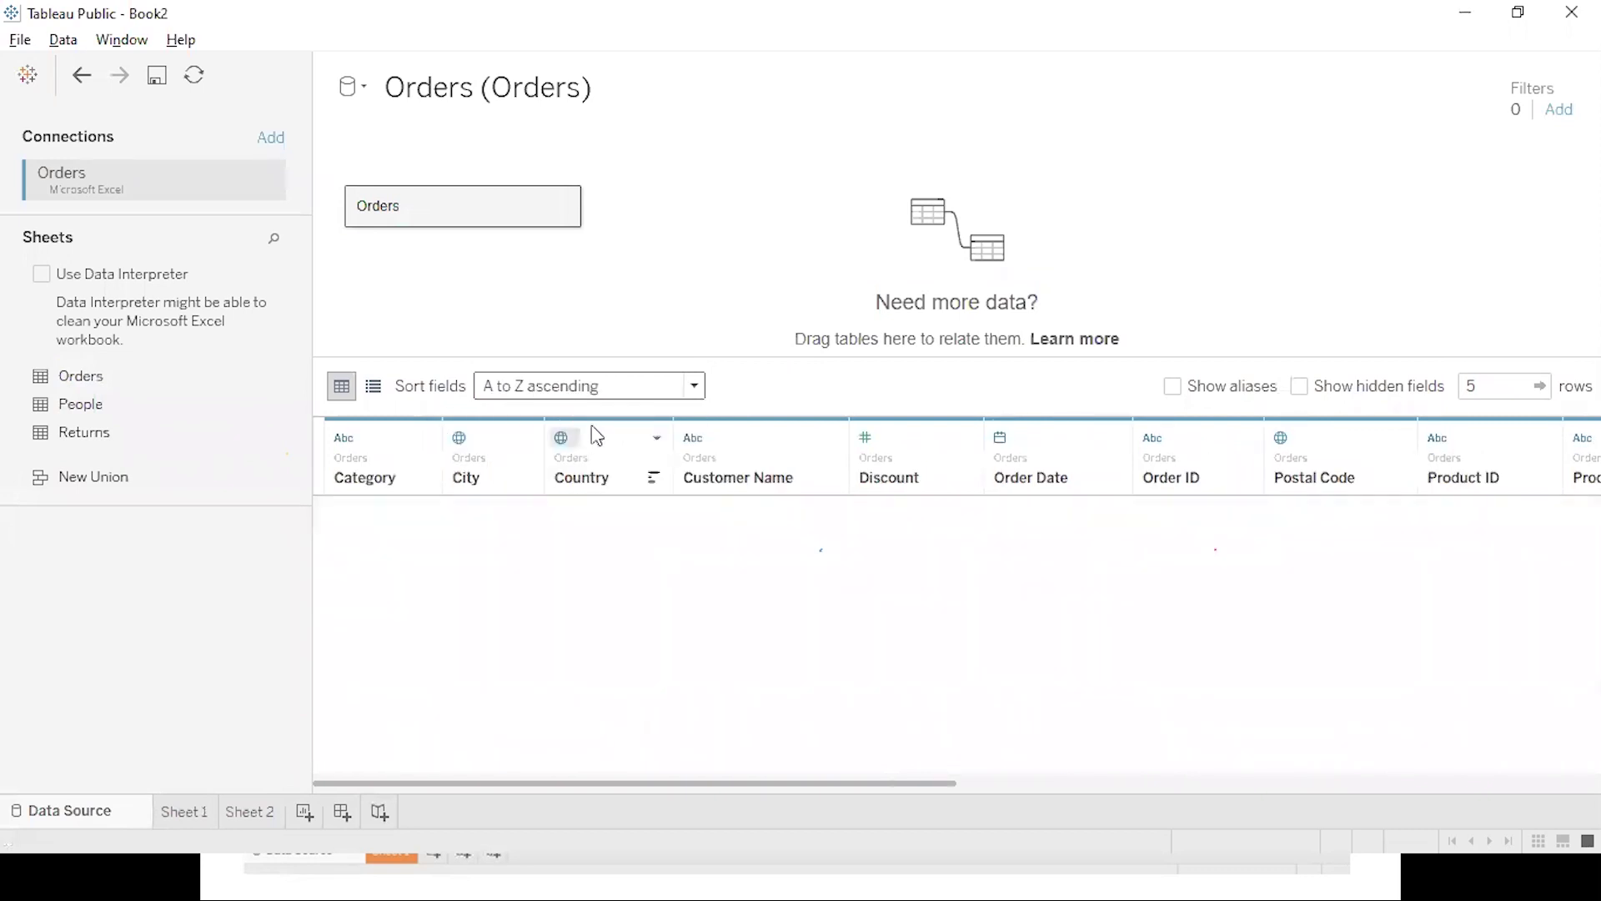
{"action": "left_click", "coordinate": [613, 388]}
{"action": "left_click", "coordinate": [602, 449]}
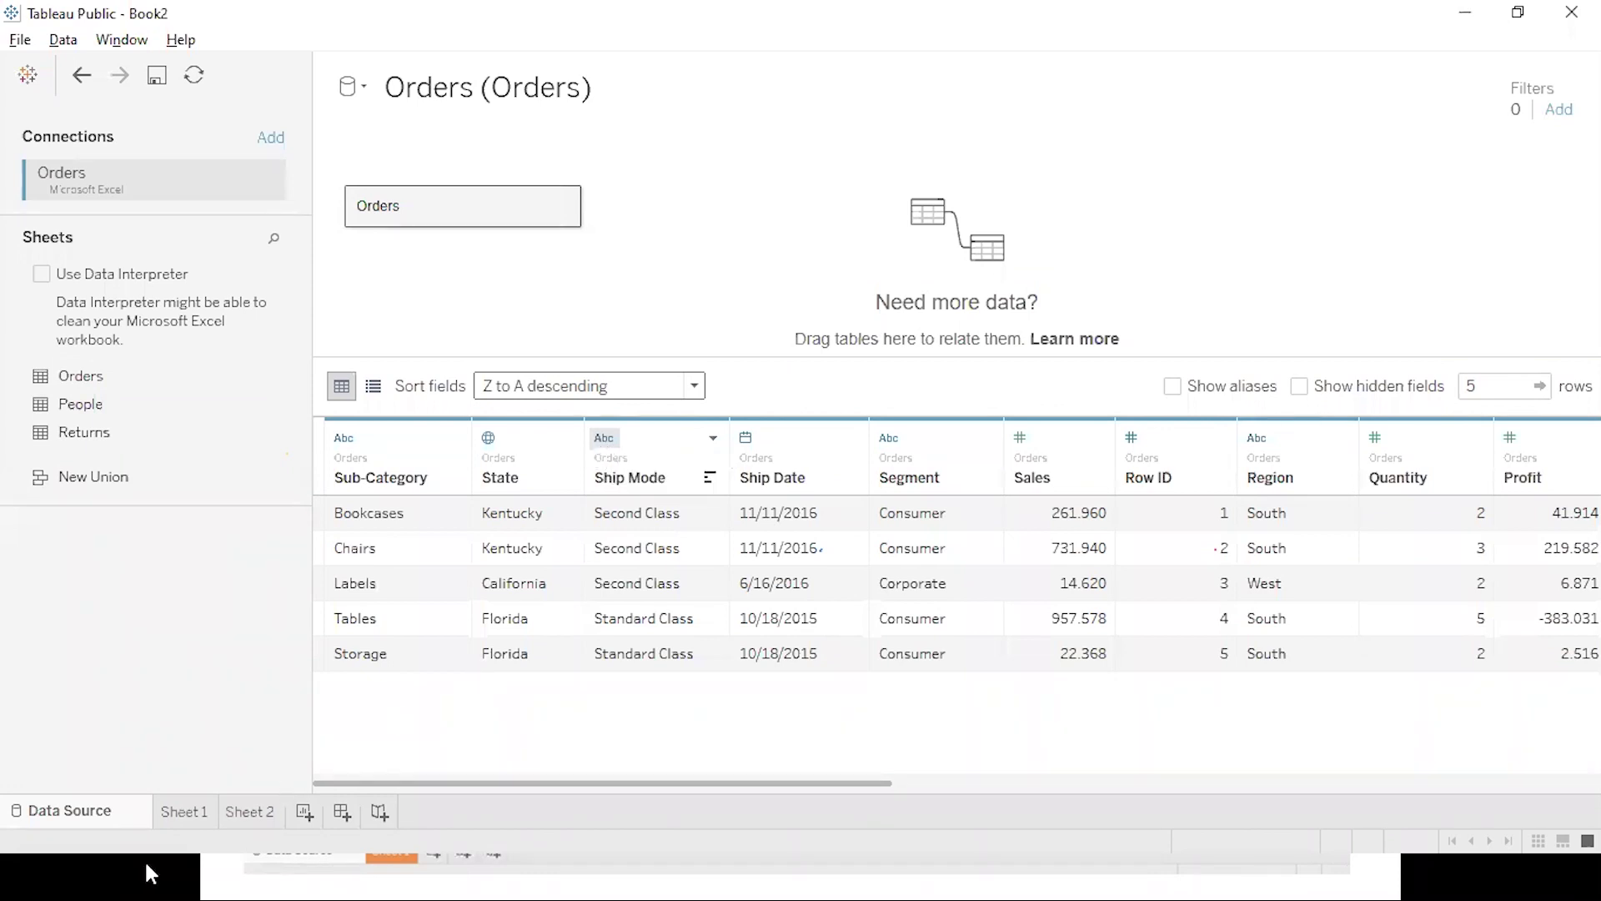
Replace the Sheet 2 table with a bar chart of Sales by Sub-Category fitted to Entire View.
{"action": "left_click", "coordinate": [184, 811]}
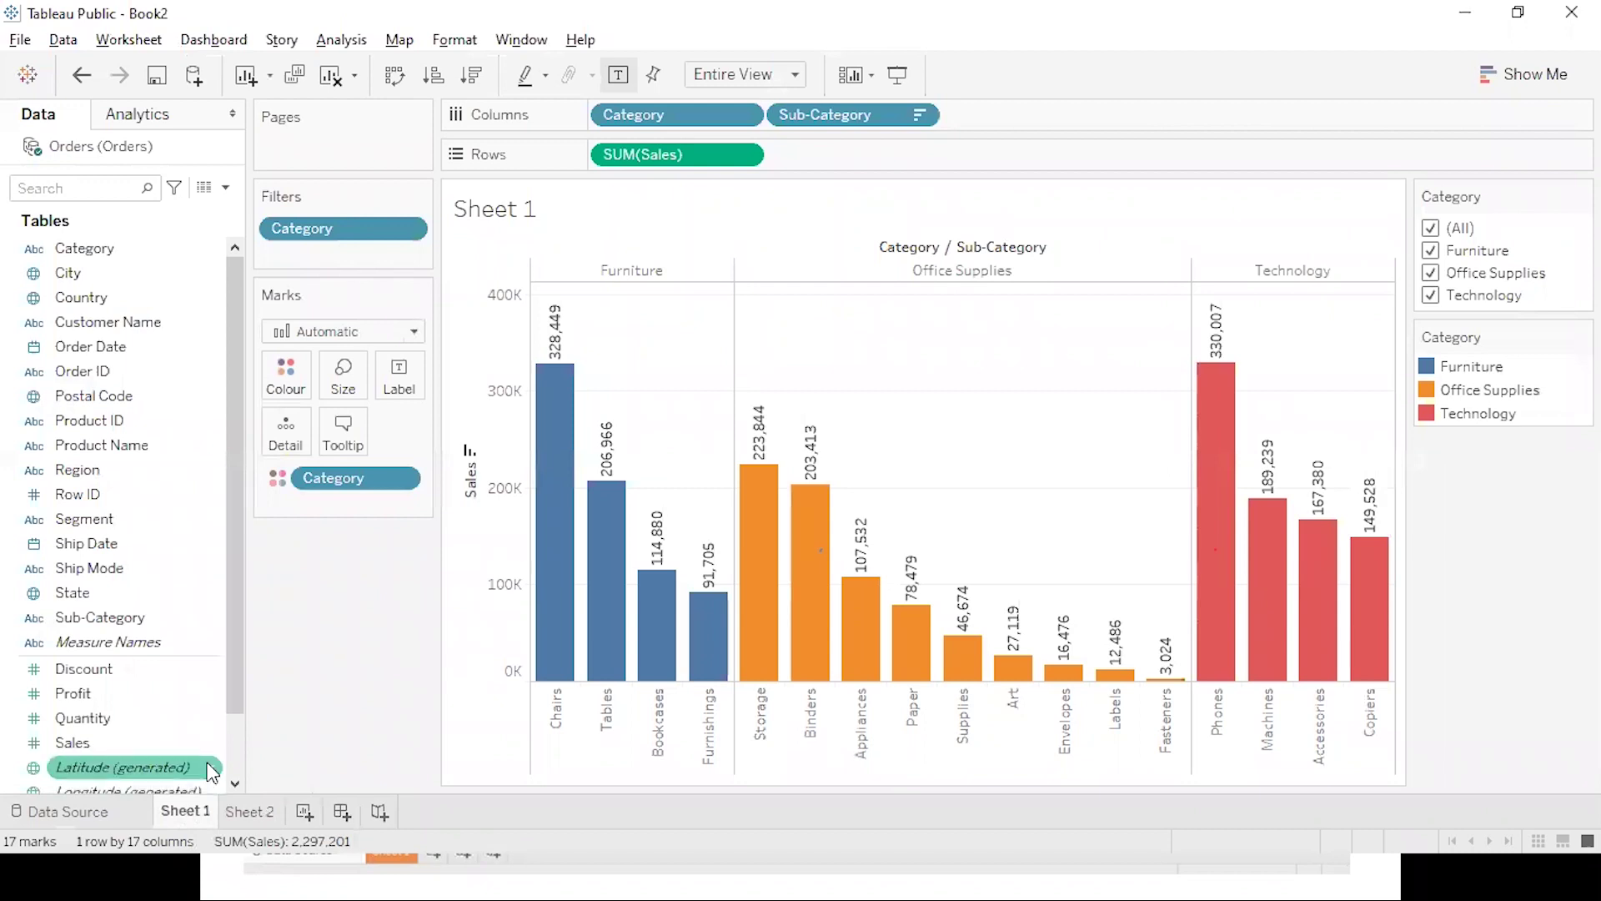
{"action": "left_click", "coordinate": [250, 811]}
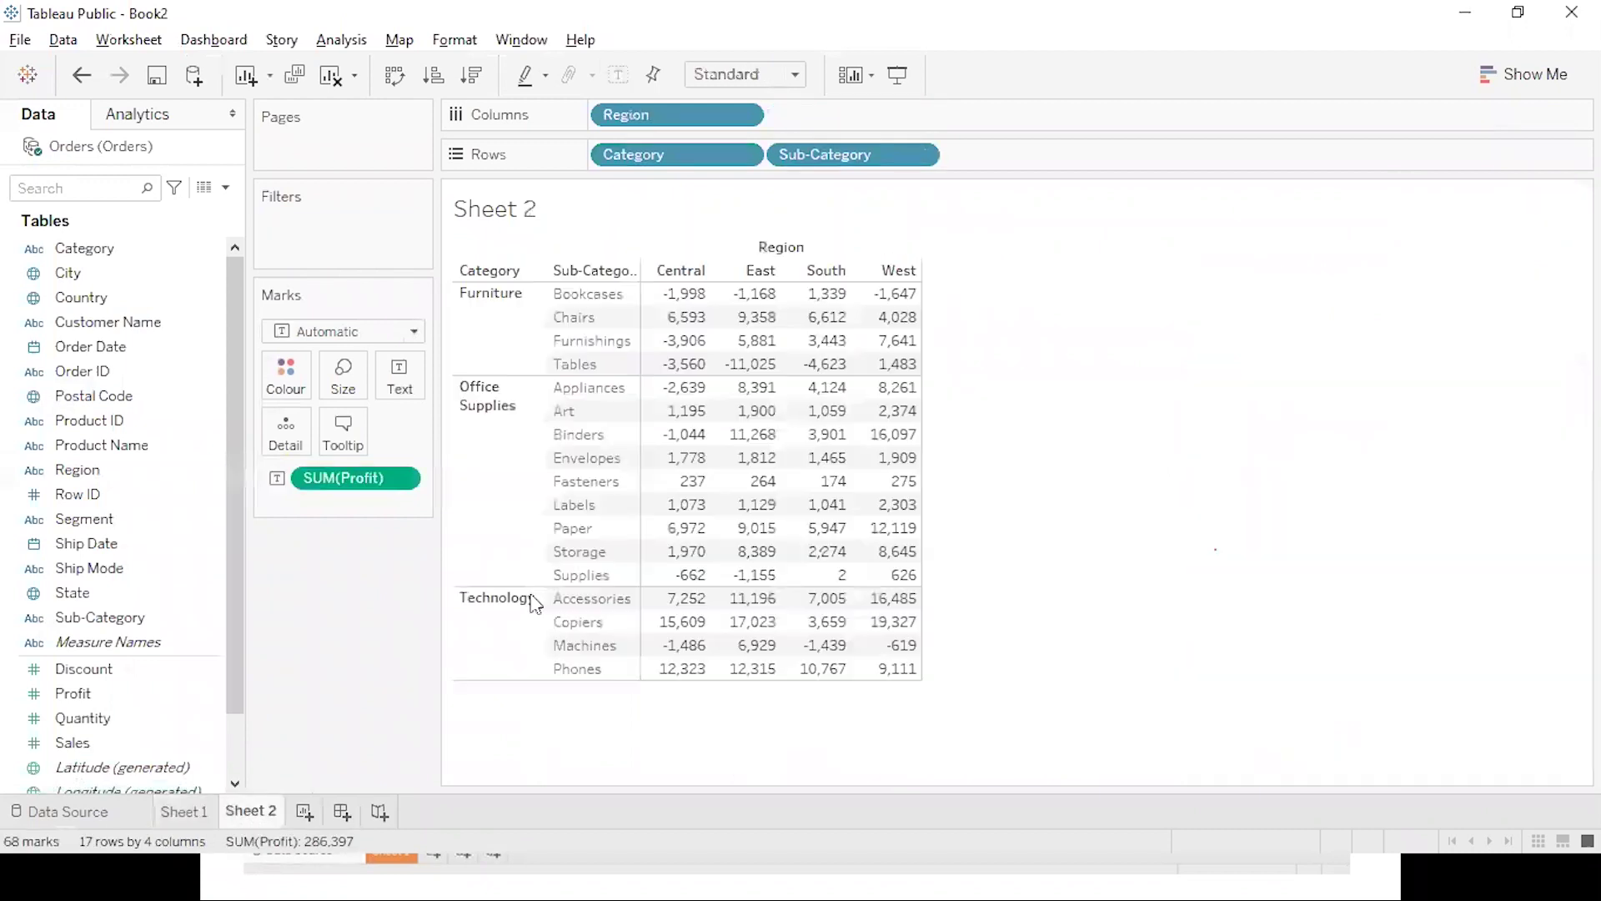
{"action": "left_click", "coordinate": [333, 76]}
{"action": "double_click", "coordinate": [133, 744]}
{"action": "double_click", "coordinate": [154, 617]}
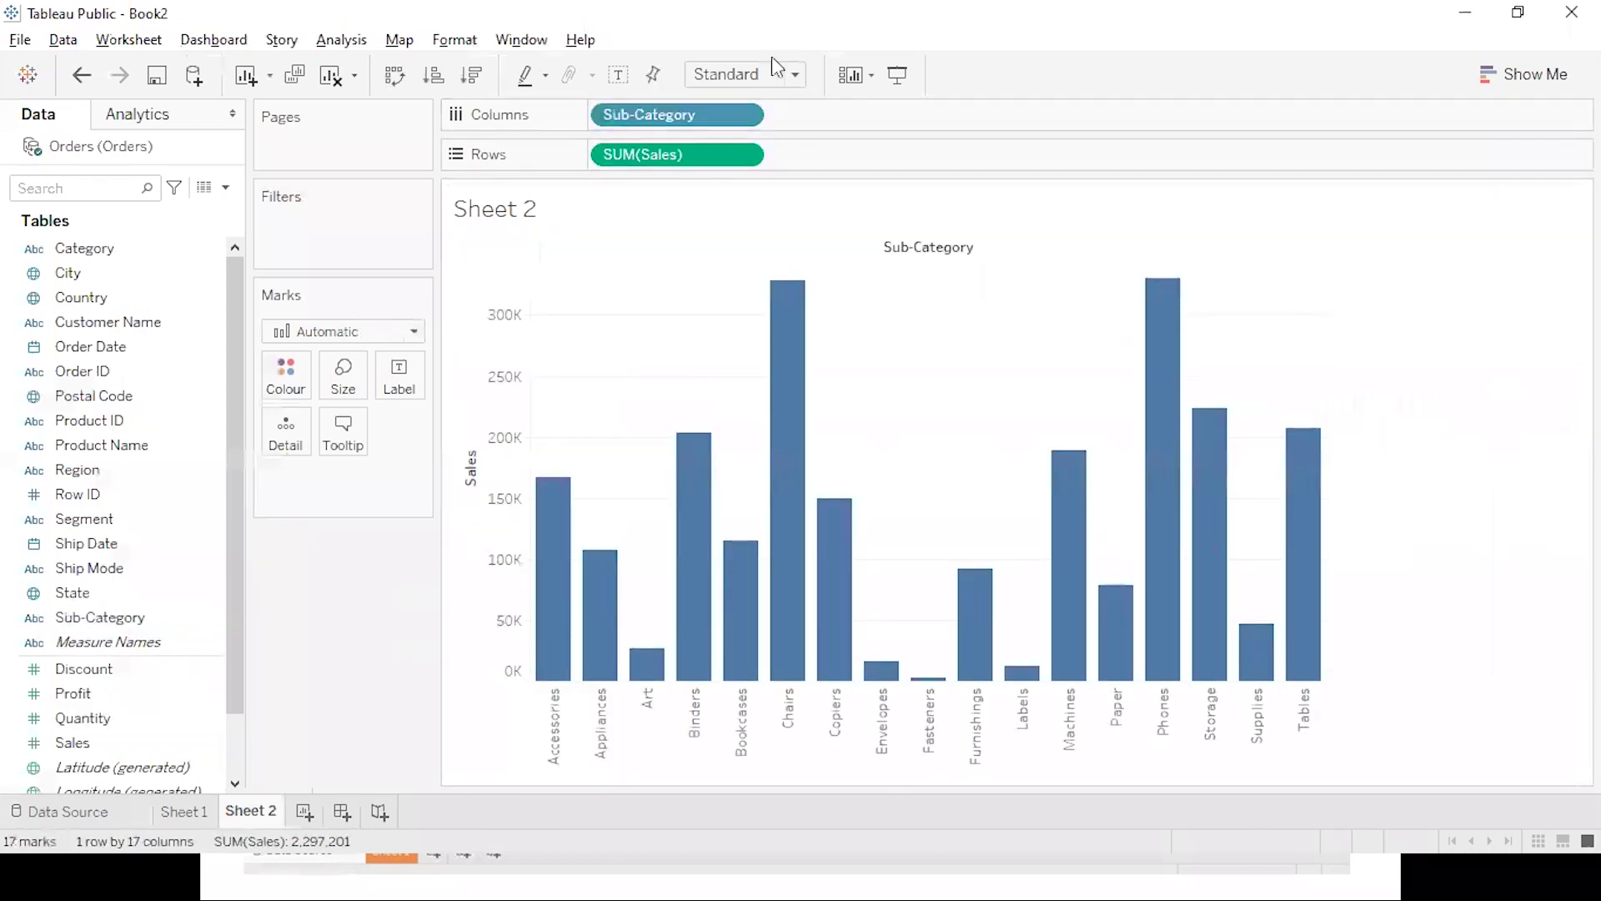
{"action": "left_click", "coordinate": [739, 78]}
{"action": "left_click", "coordinate": [742, 158]}
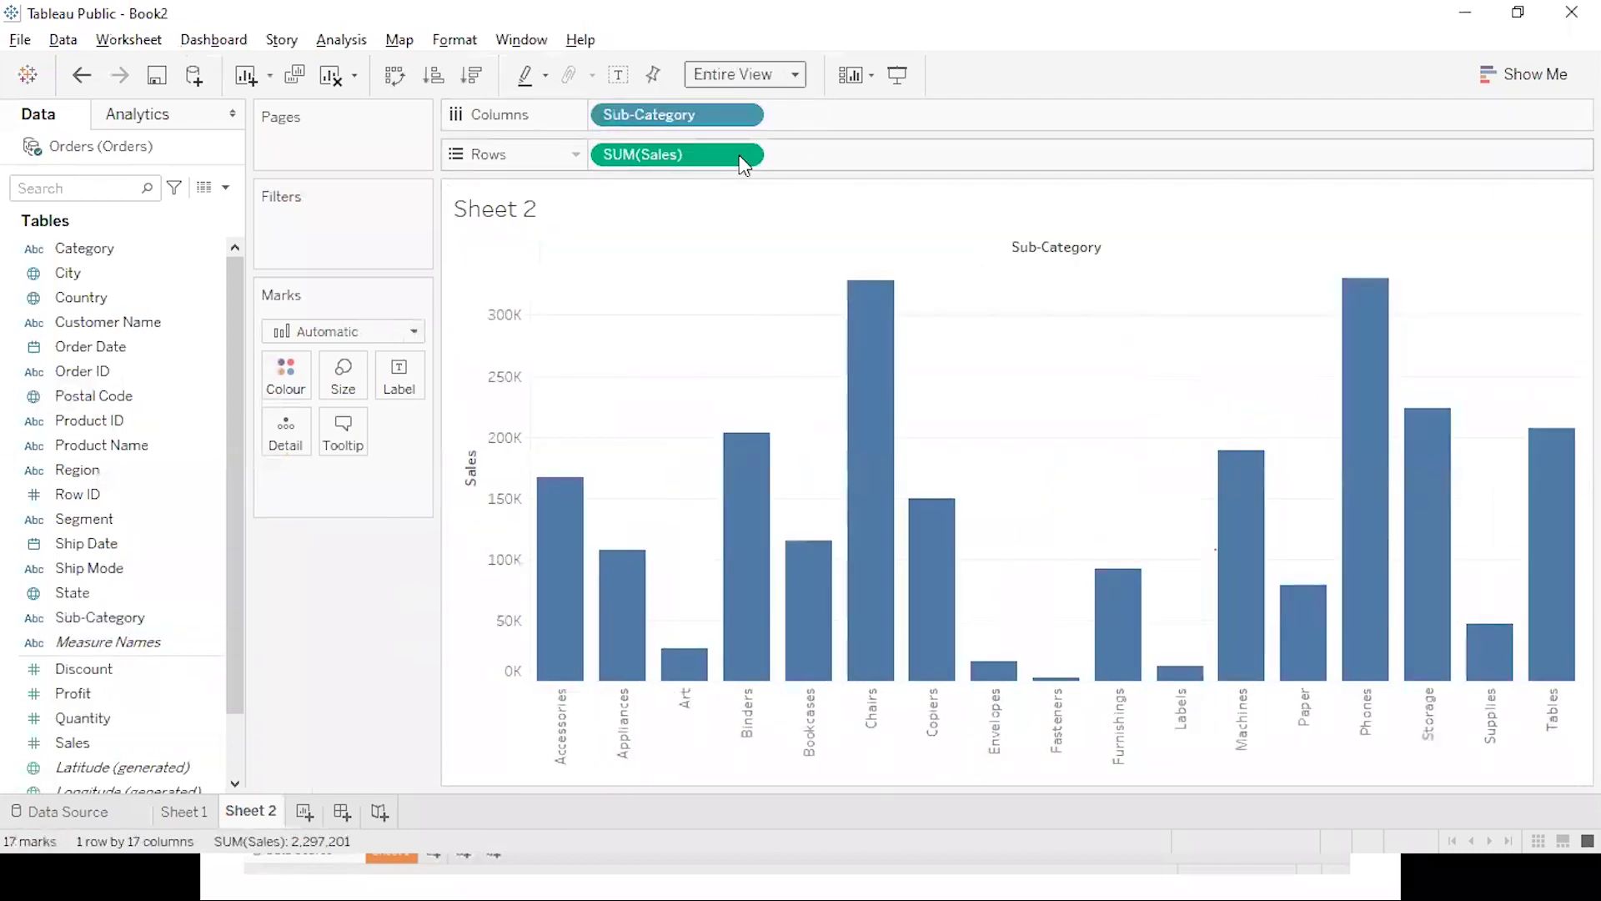
Cycle the sub-category bars through descending, ascending and unsorted order with the Sales axis quick sort.
{"action": "left_click", "coordinate": [1468, 211]}
{"action": "left_click", "coordinate": [774, 409]}
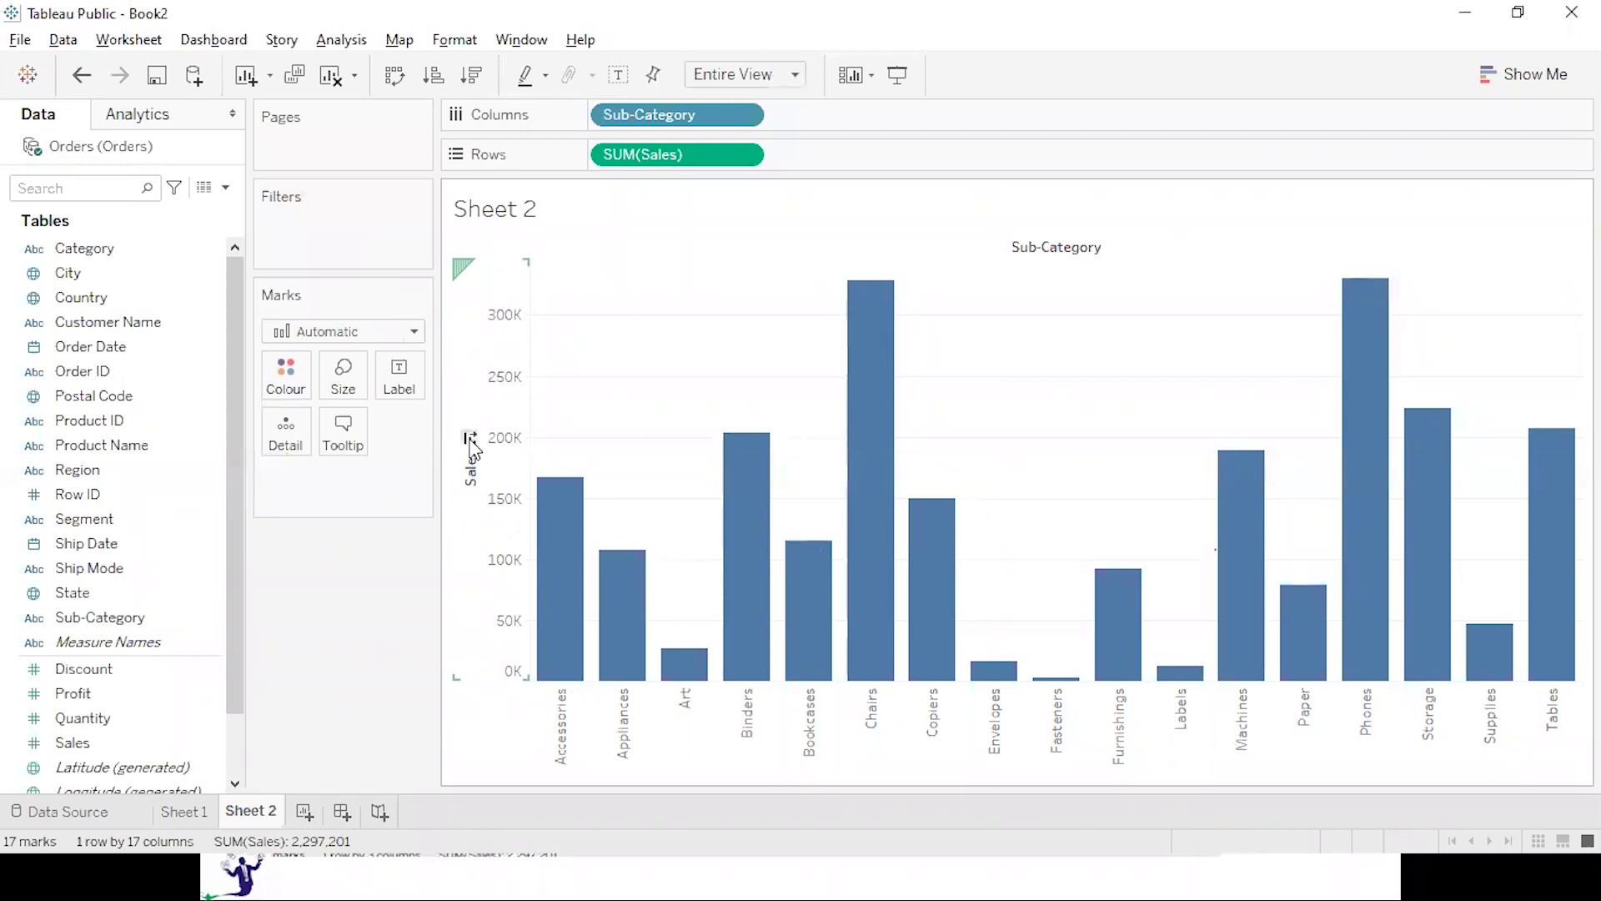
{"action": "left_click", "coordinate": [472, 442]}
{"action": "left_click", "coordinate": [472, 442]}
{"action": "left_click", "coordinate": [472, 442]}
{"action": "left_click", "coordinate": [472, 442]}
{"action": "left_click", "coordinate": [471, 441]}
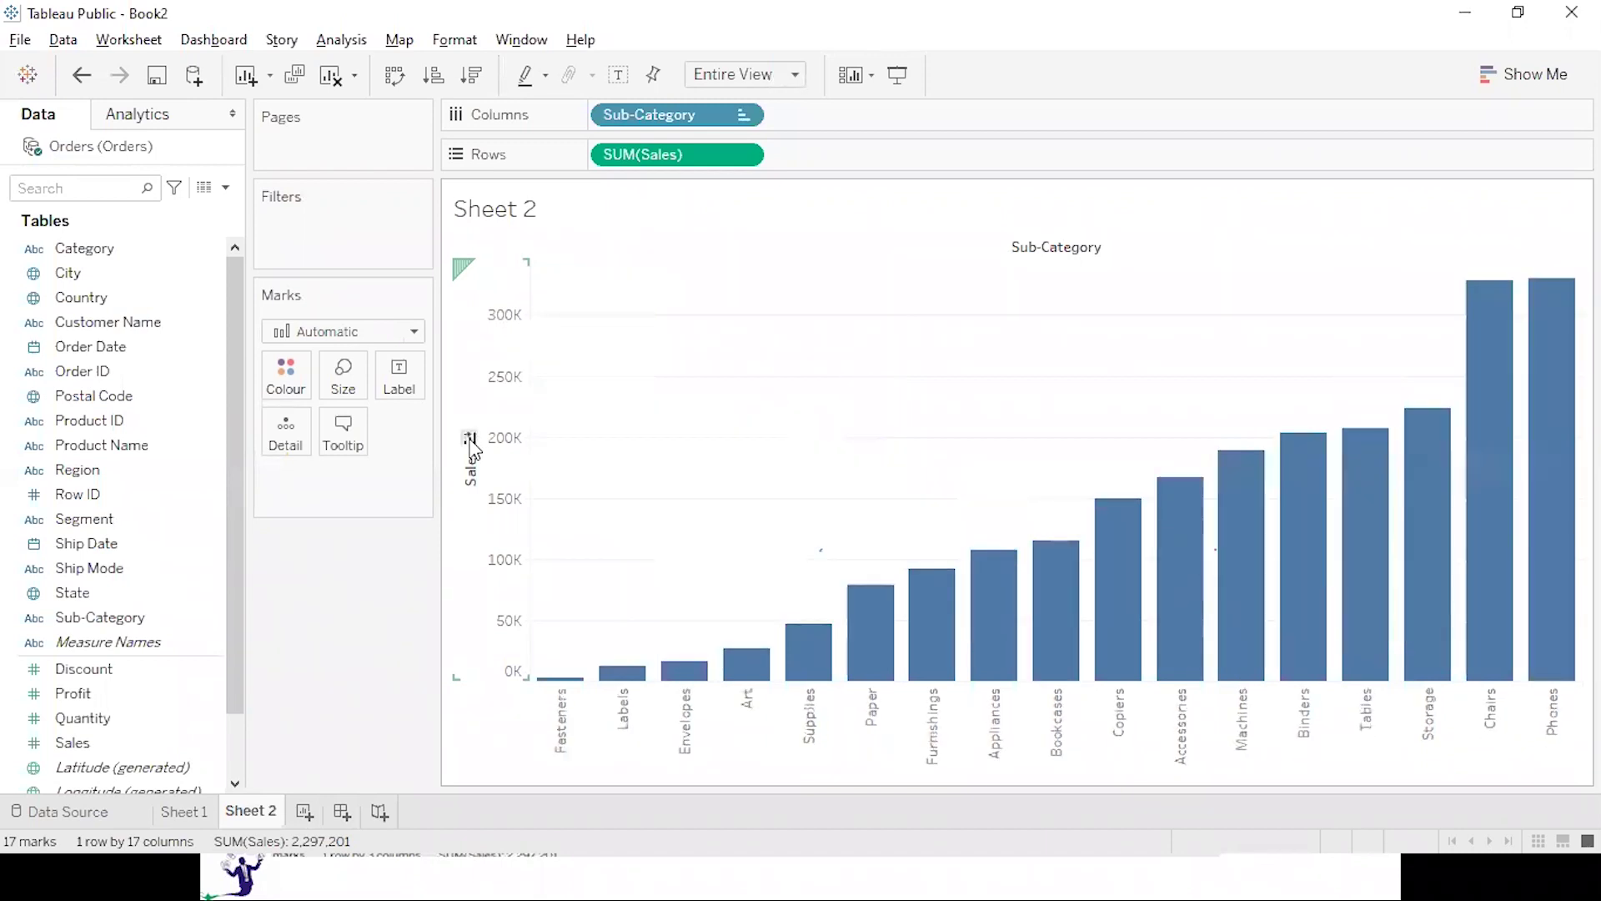
{"action": "left_click", "coordinate": [472, 442]}
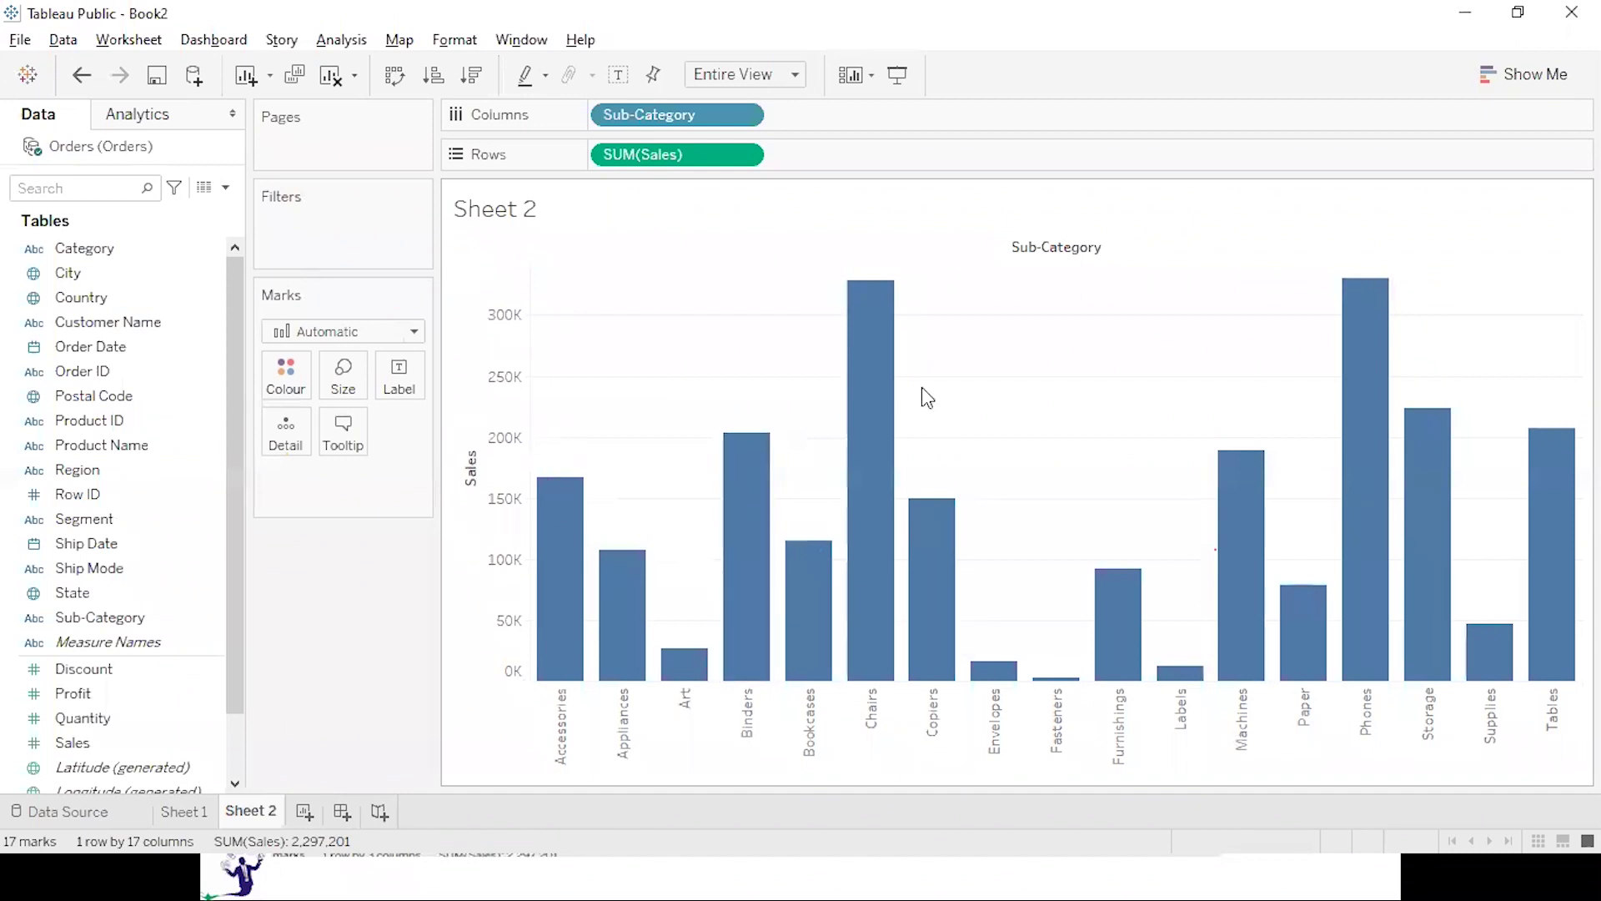
Try the descending and ascending sort commands on the Sub-Category bars and clear the sort.
{"action": "left_click", "coordinate": [484, 77]}
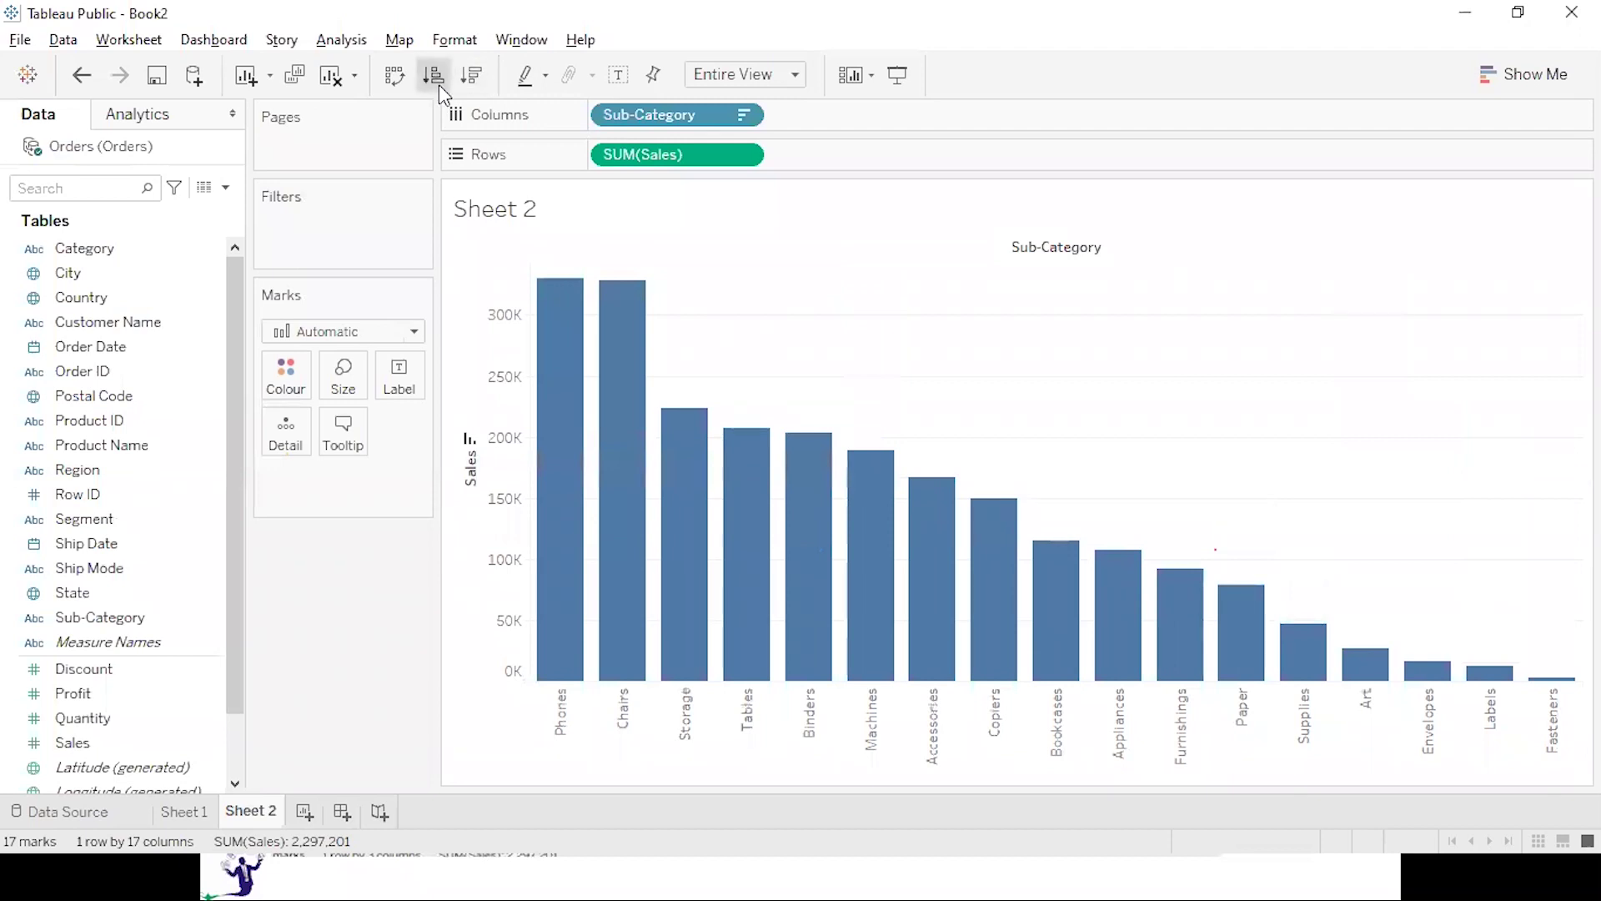
{"action": "left_click", "coordinate": [437, 80]}
{"action": "left_click", "coordinate": [467, 78]}
{"action": "left_click", "coordinate": [470, 442]}
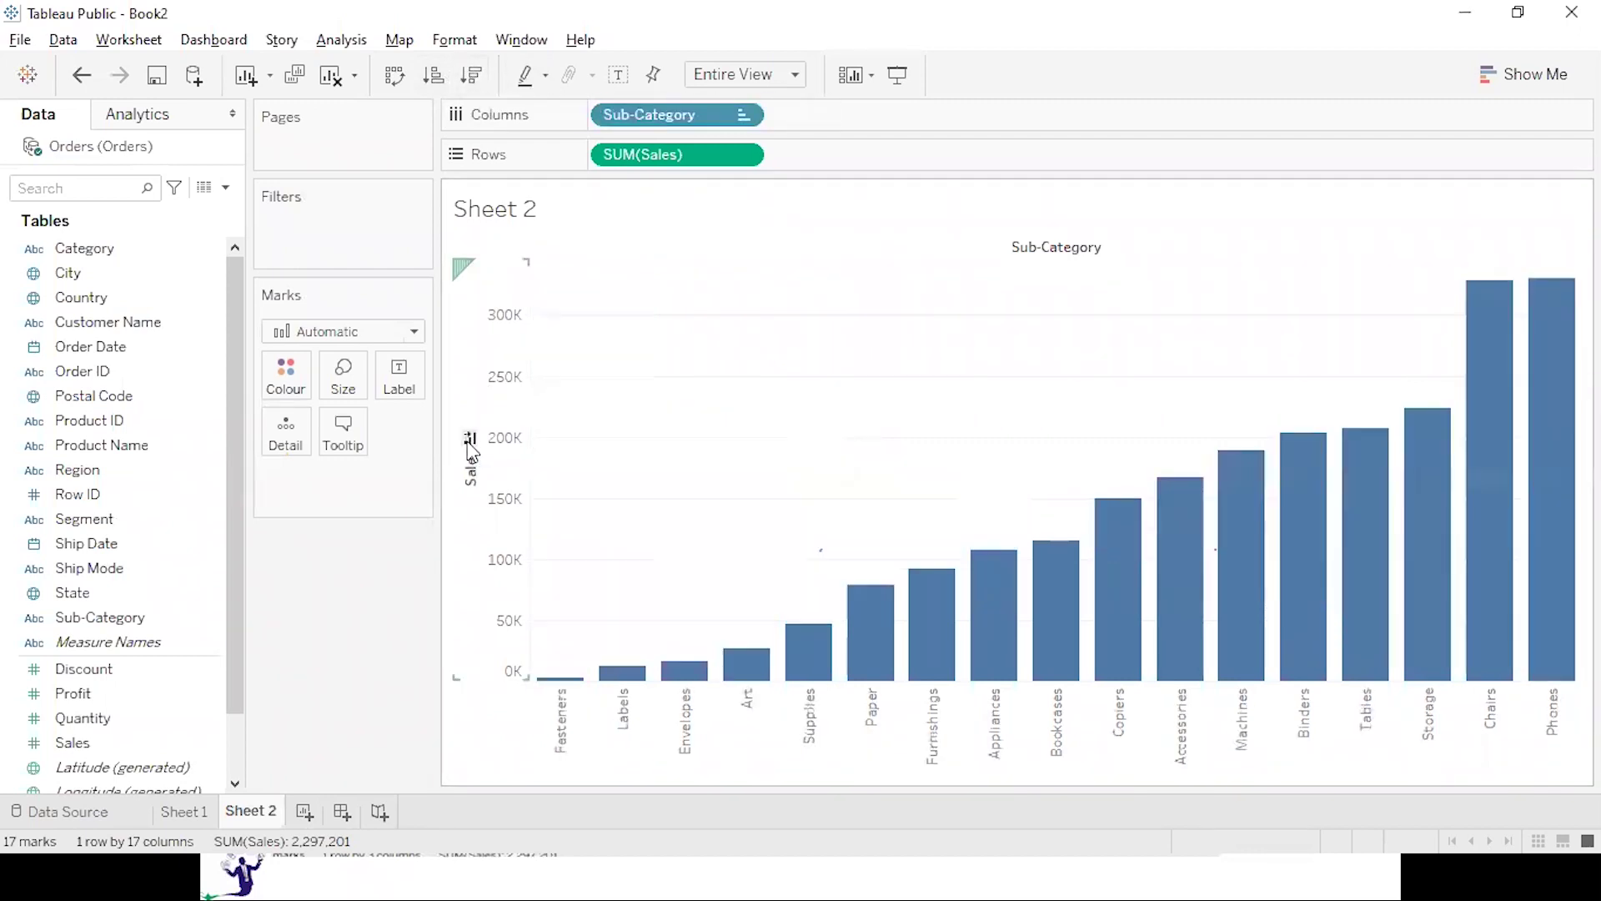
{"action": "left_click", "coordinate": [469, 441]}
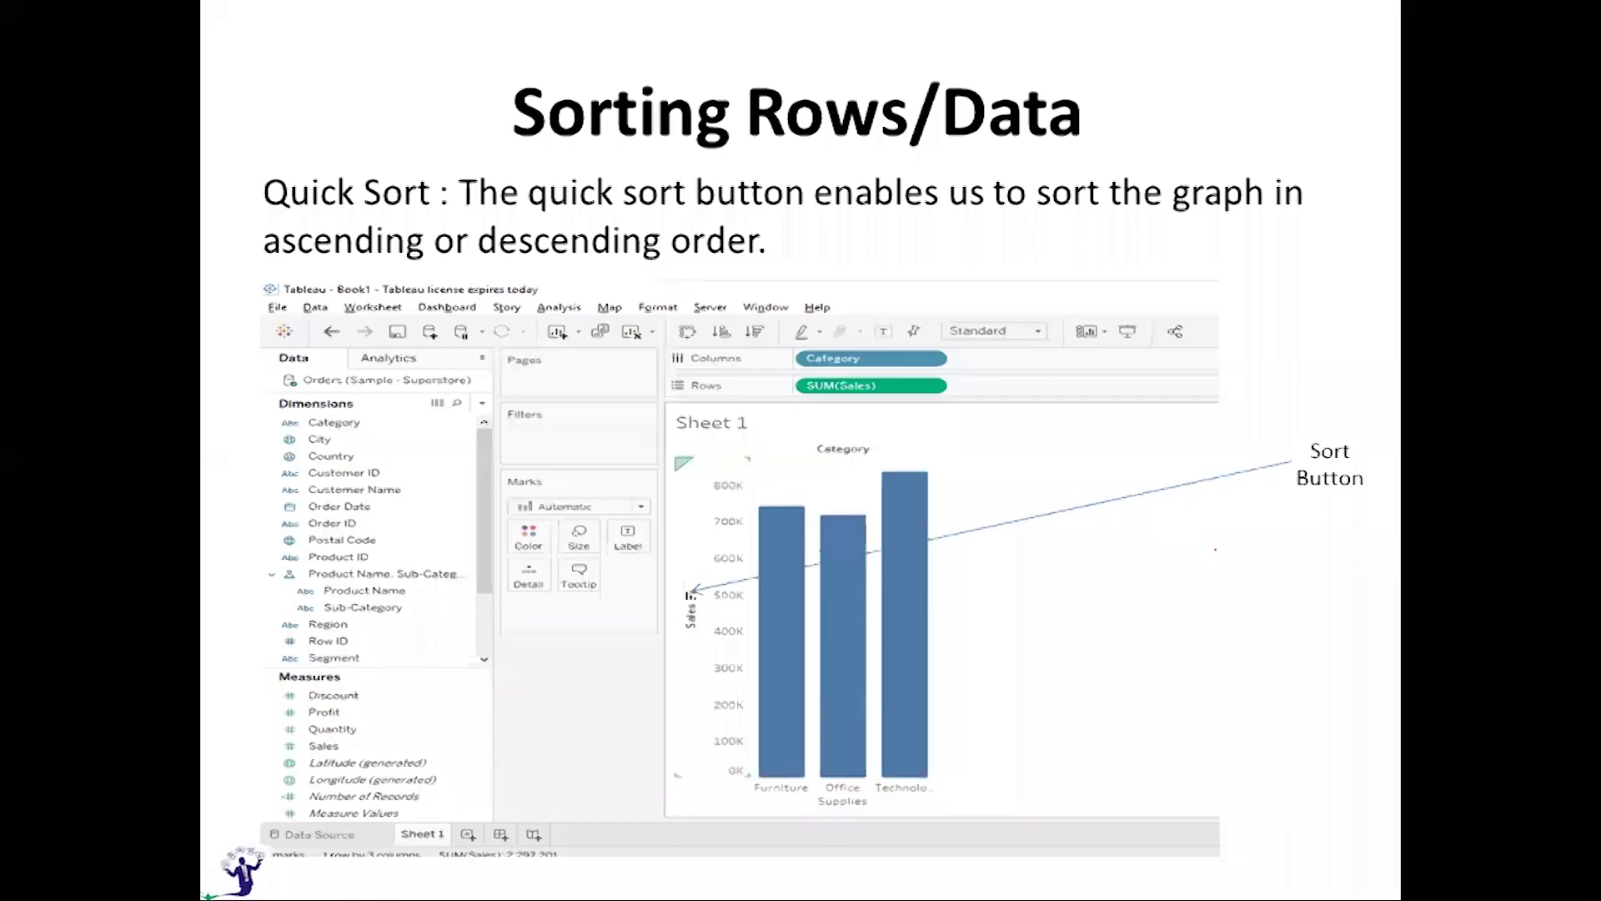
Open the sort settings of the Sub-Category pill and sort by data source order, descending.
{"action": "key", "text": "Right"}
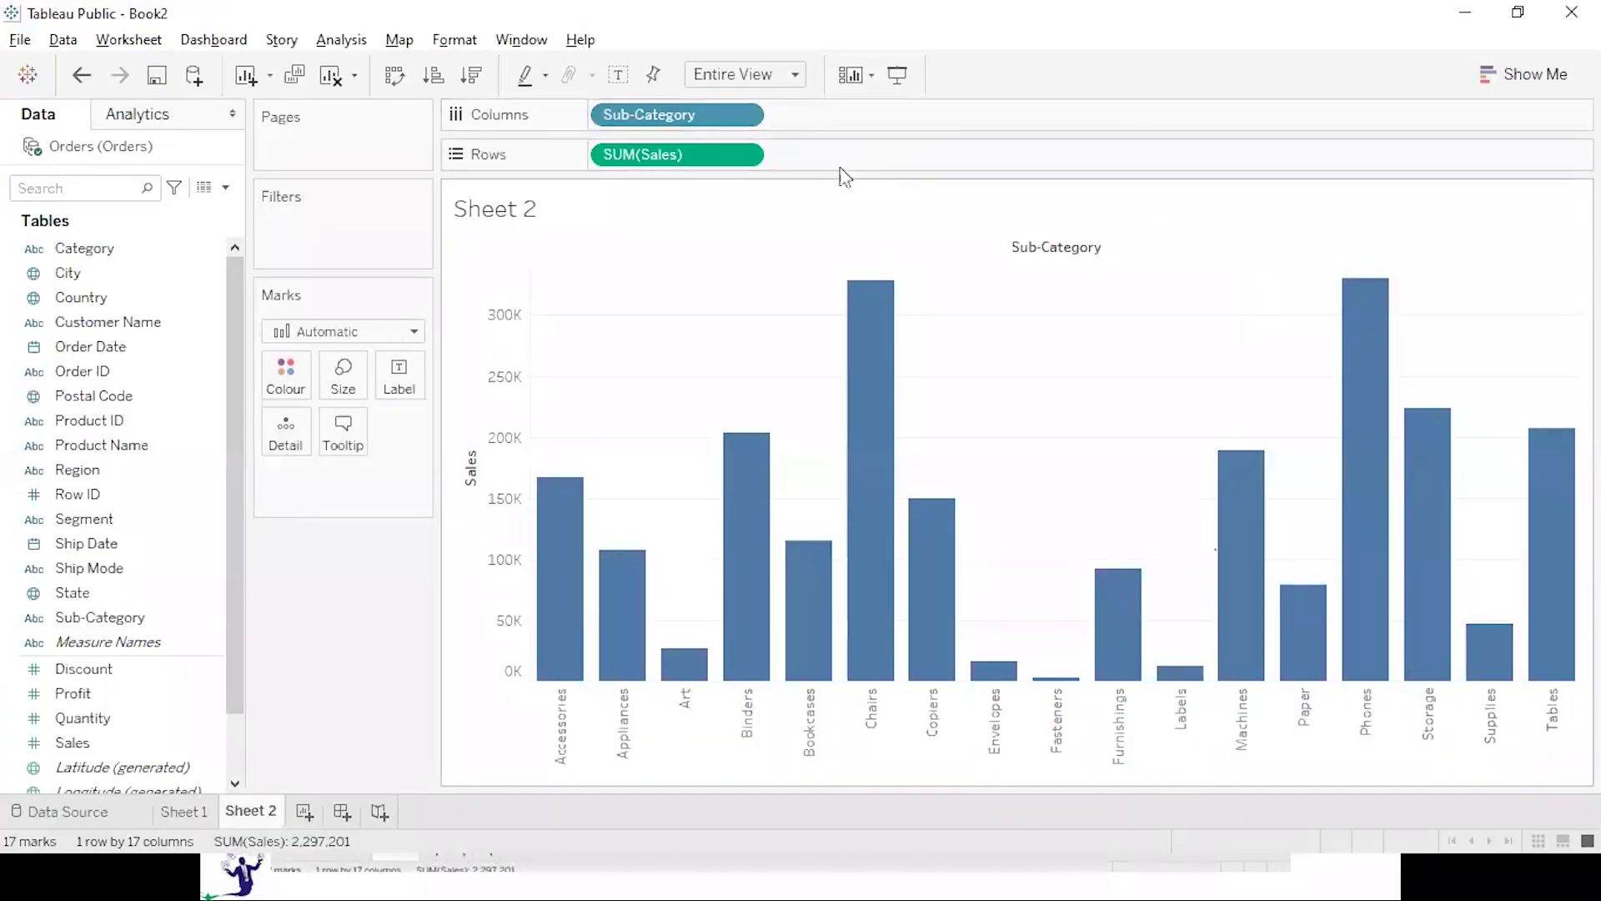
{"action": "left_click", "coordinate": [750, 123]}
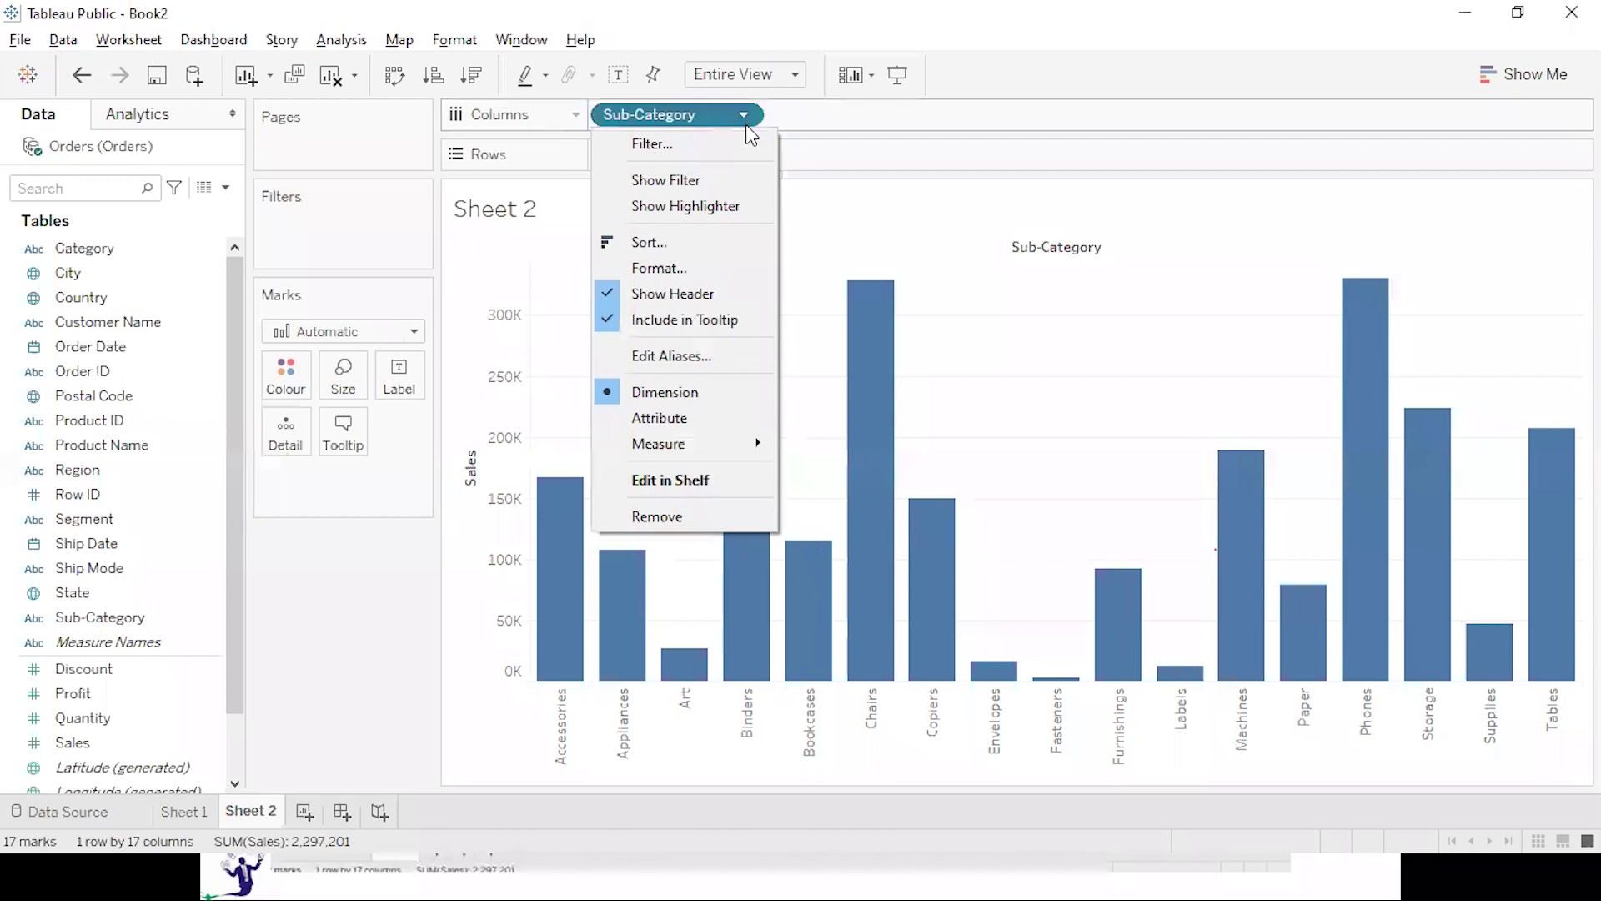
{"action": "left_click", "coordinate": [711, 235]}
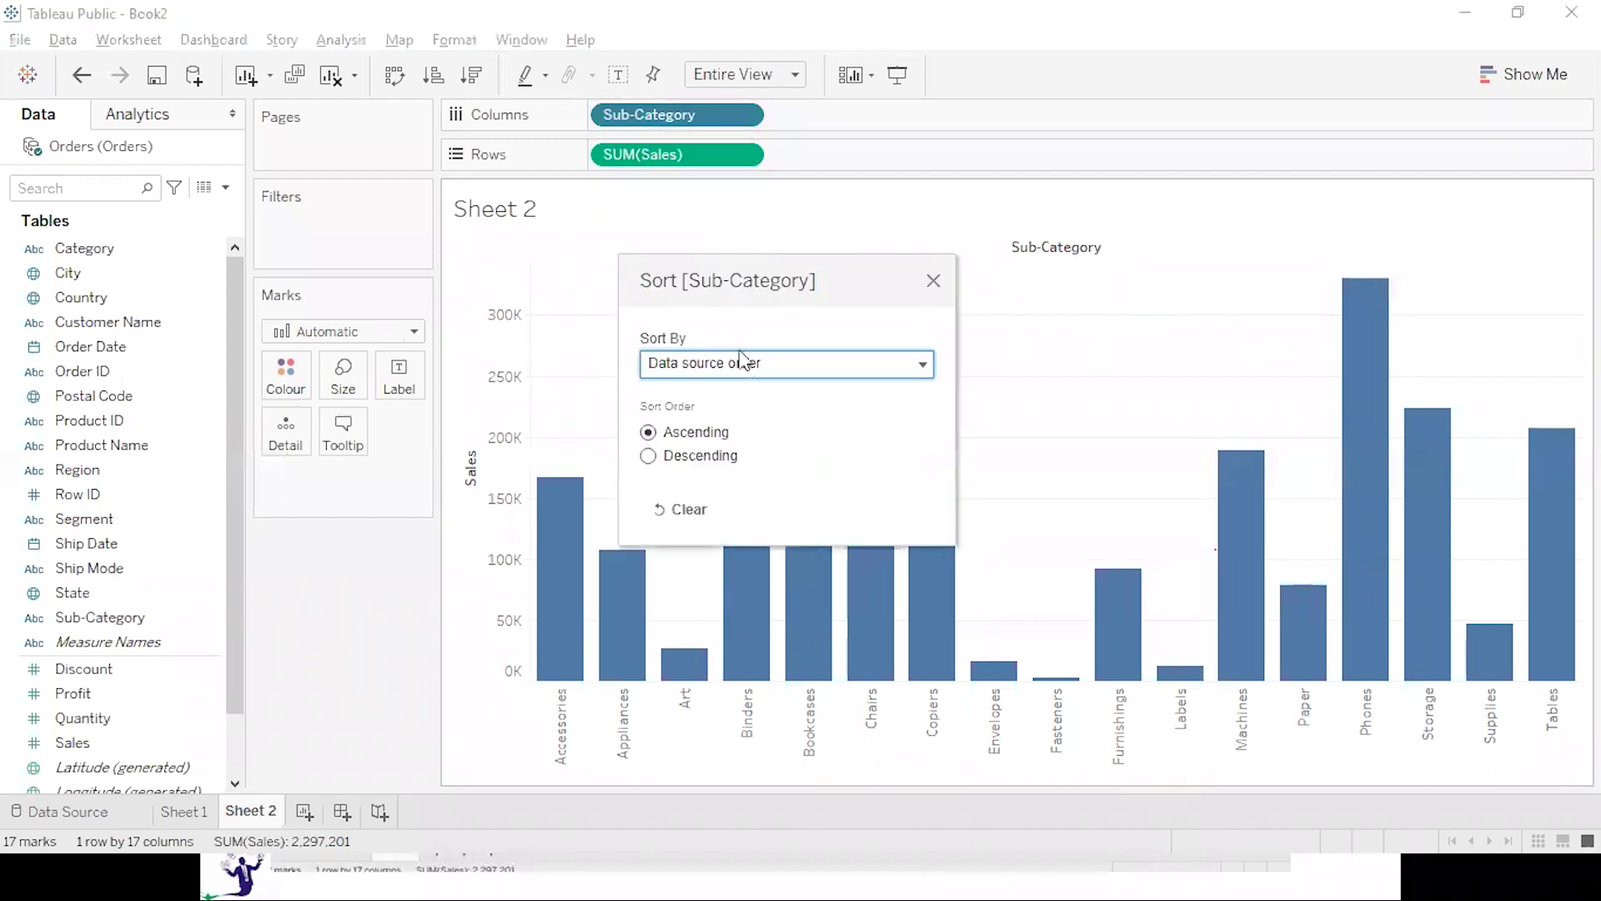
{"action": "left_click", "coordinate": [649, 454]}
{"action": "left_click", "coordinate": [651, 456]}
{"action": "left_click", "coordinate": [650, 435]}
{"action": "left_click", "coordinate": [650, 456]}
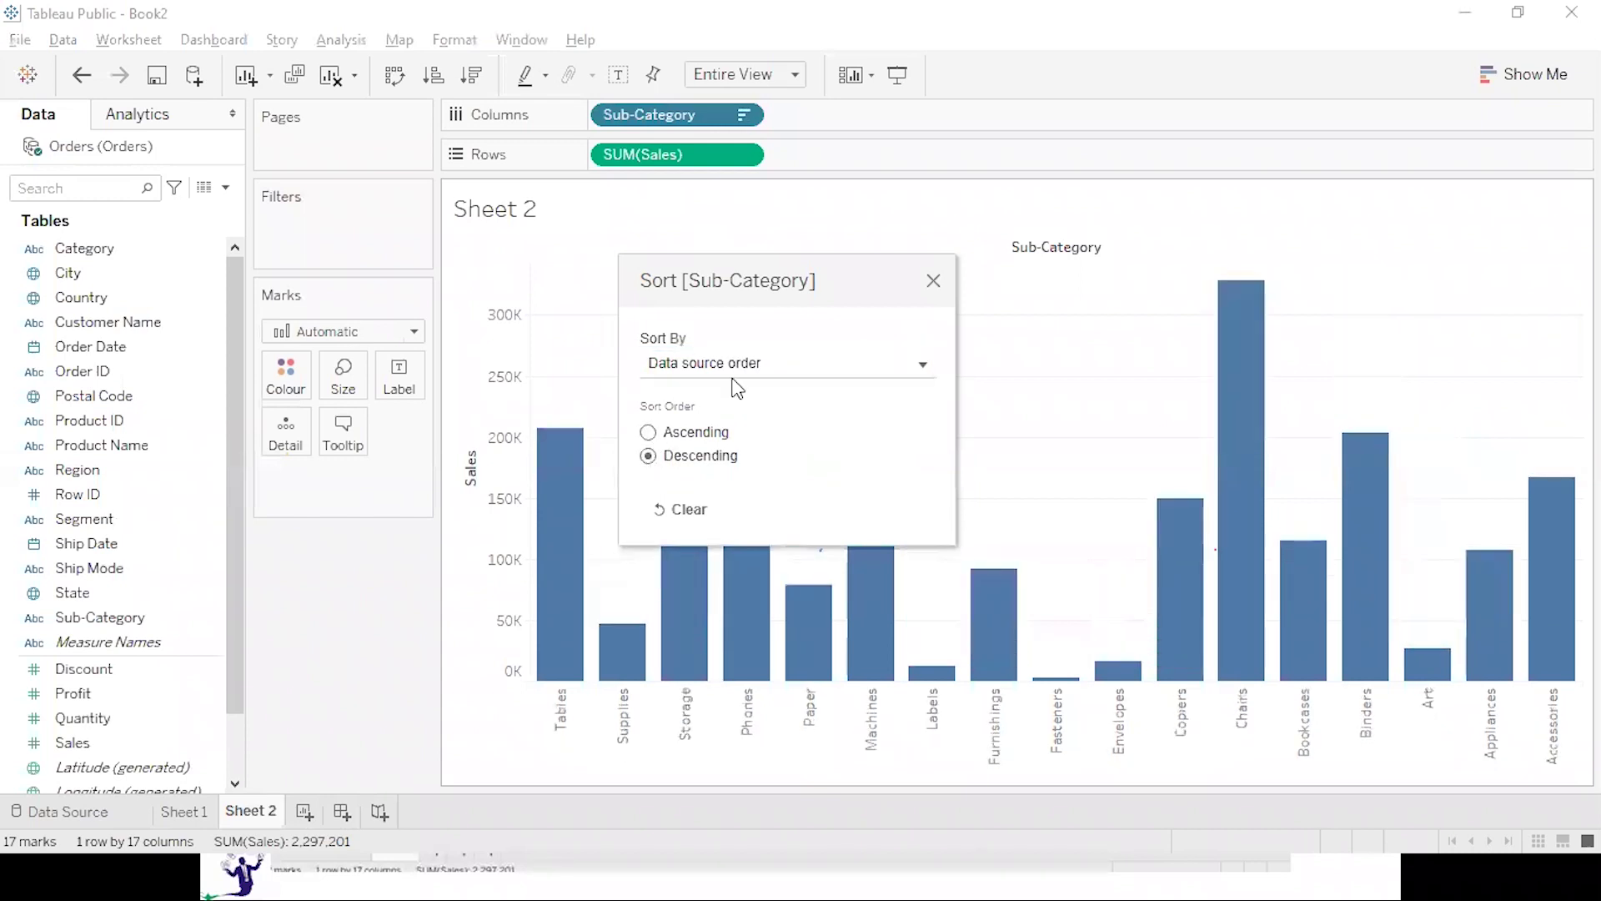
Set the Sub-Category sort to Alphabetic in ascending order.
{"action": "left_click", "coordinate": [829, 366]}
{"action": "left_click", "coordinate": [724, 403]}
{"action": "left_click", "coordinate": [648, 432]}
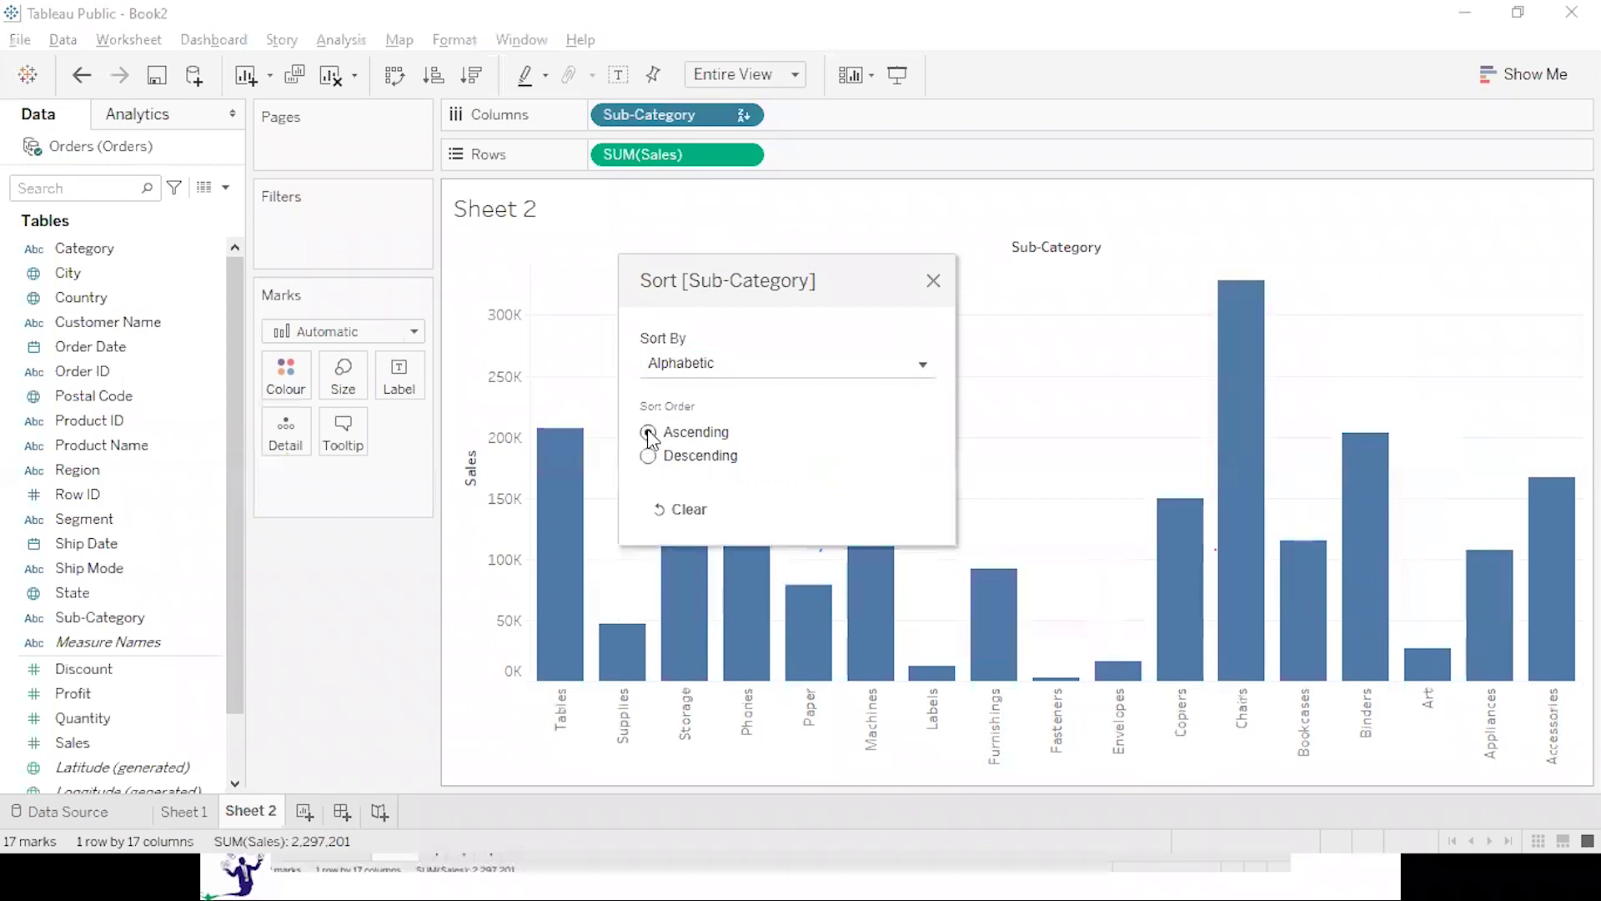
Sort Sub-Category by the Sales field with Sum aggregation, compare both orders, keep ascending and close the sort settings.
{"action": "left_click", "coordinate": [724, 368]}
{"action": "left_click", "coordinate": [712, 427]}
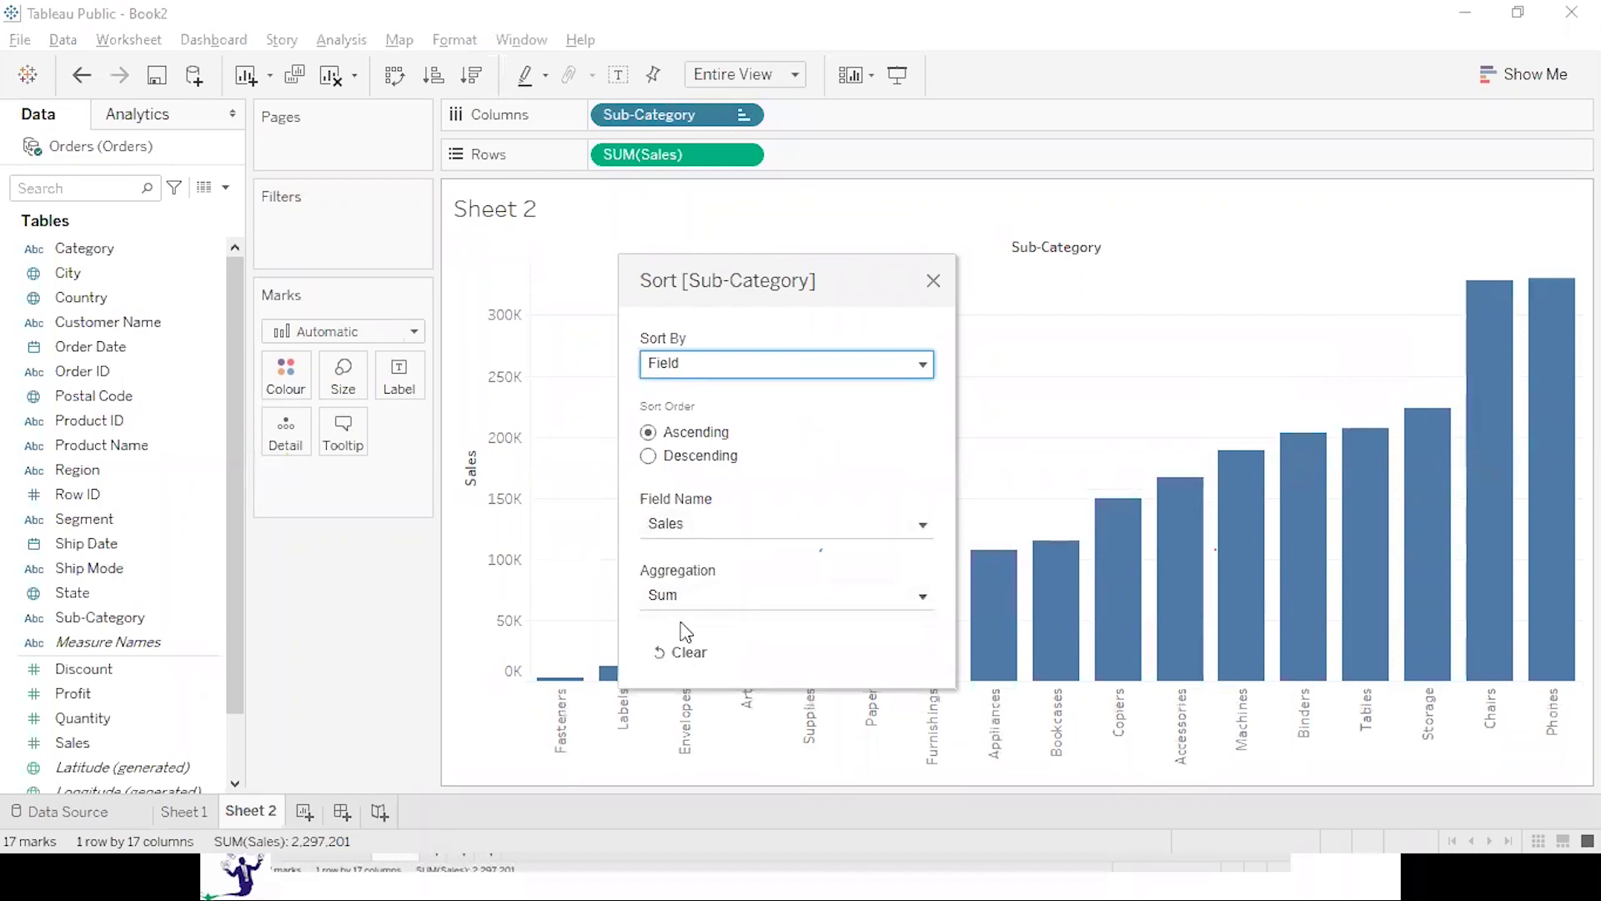
{"action": "left_click", "coordinate": [650, 457]}
{"action": "left_click", "coordinate": [648, 432]}
{"action": "left_click", "coordinate": [649, 456]}
{"action": "left_click", "coordinate": [649, 432]}
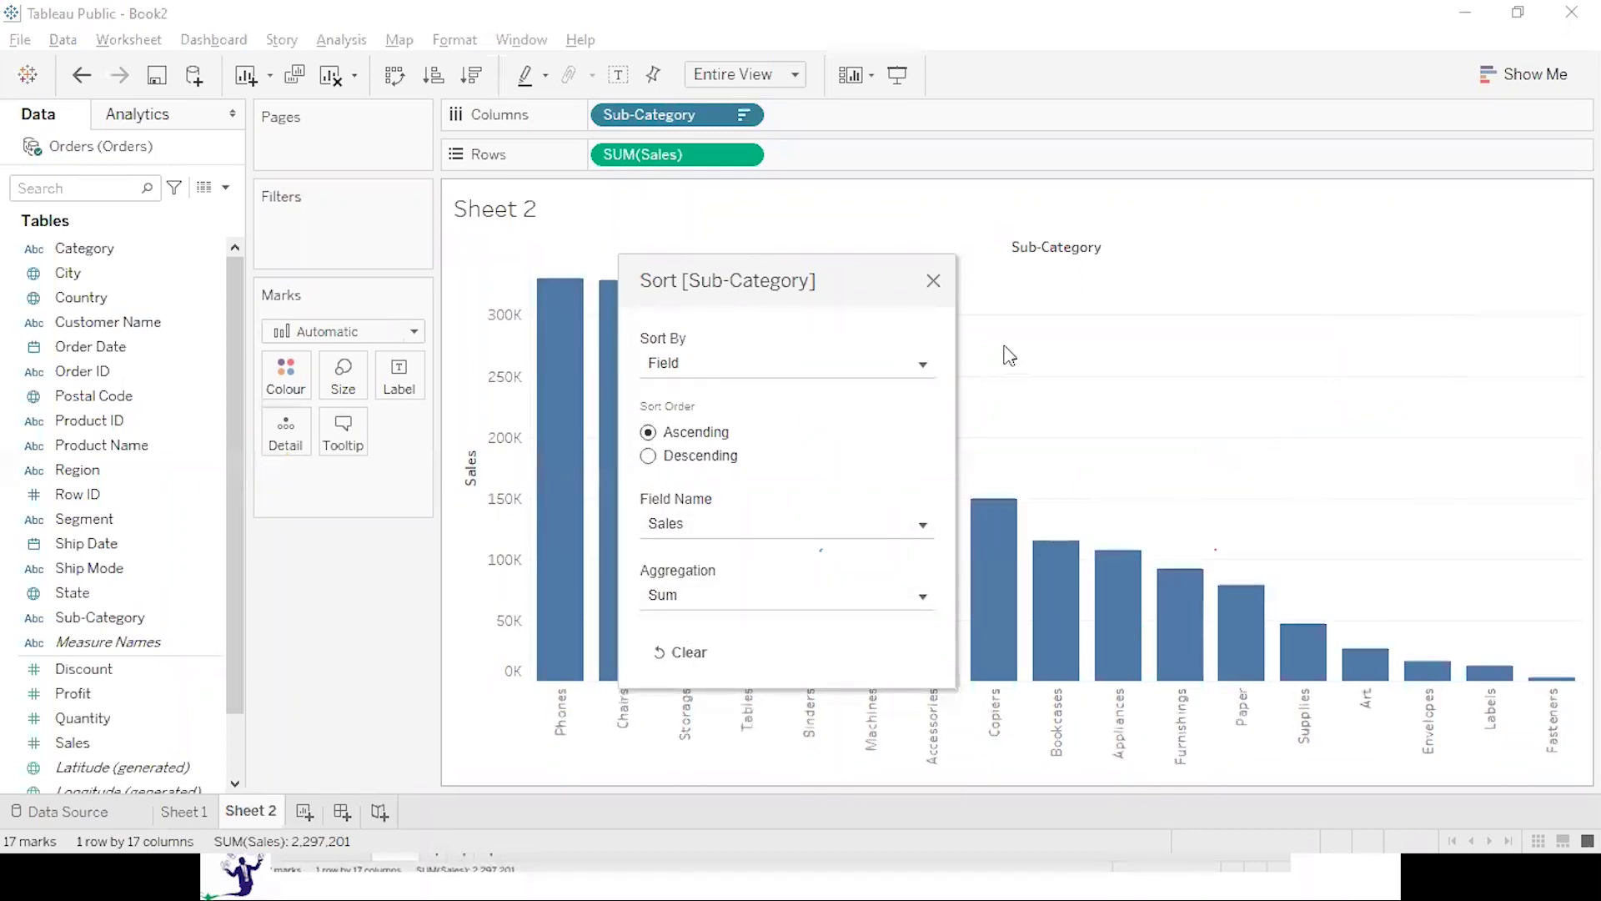
{"action": "left_click", "coordinate": [933, 281]}
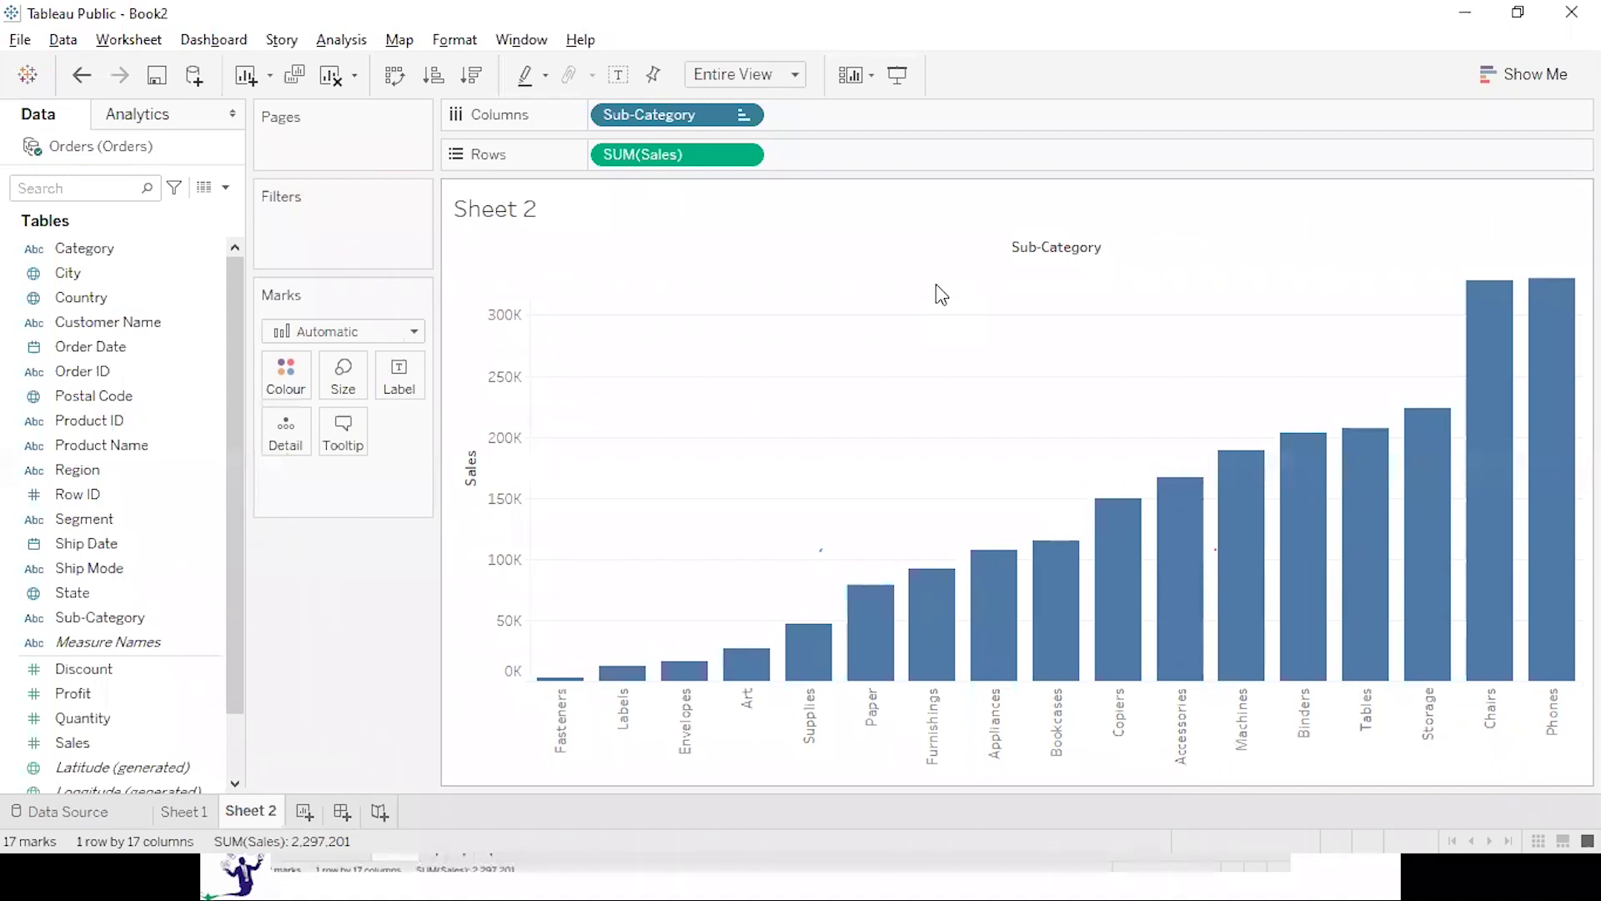
Replace the Sheet 2 chart with a bar chart of Profit by Sub-Category, coloured by Profit.
{"action": "key", "text": "alt+Tab"}
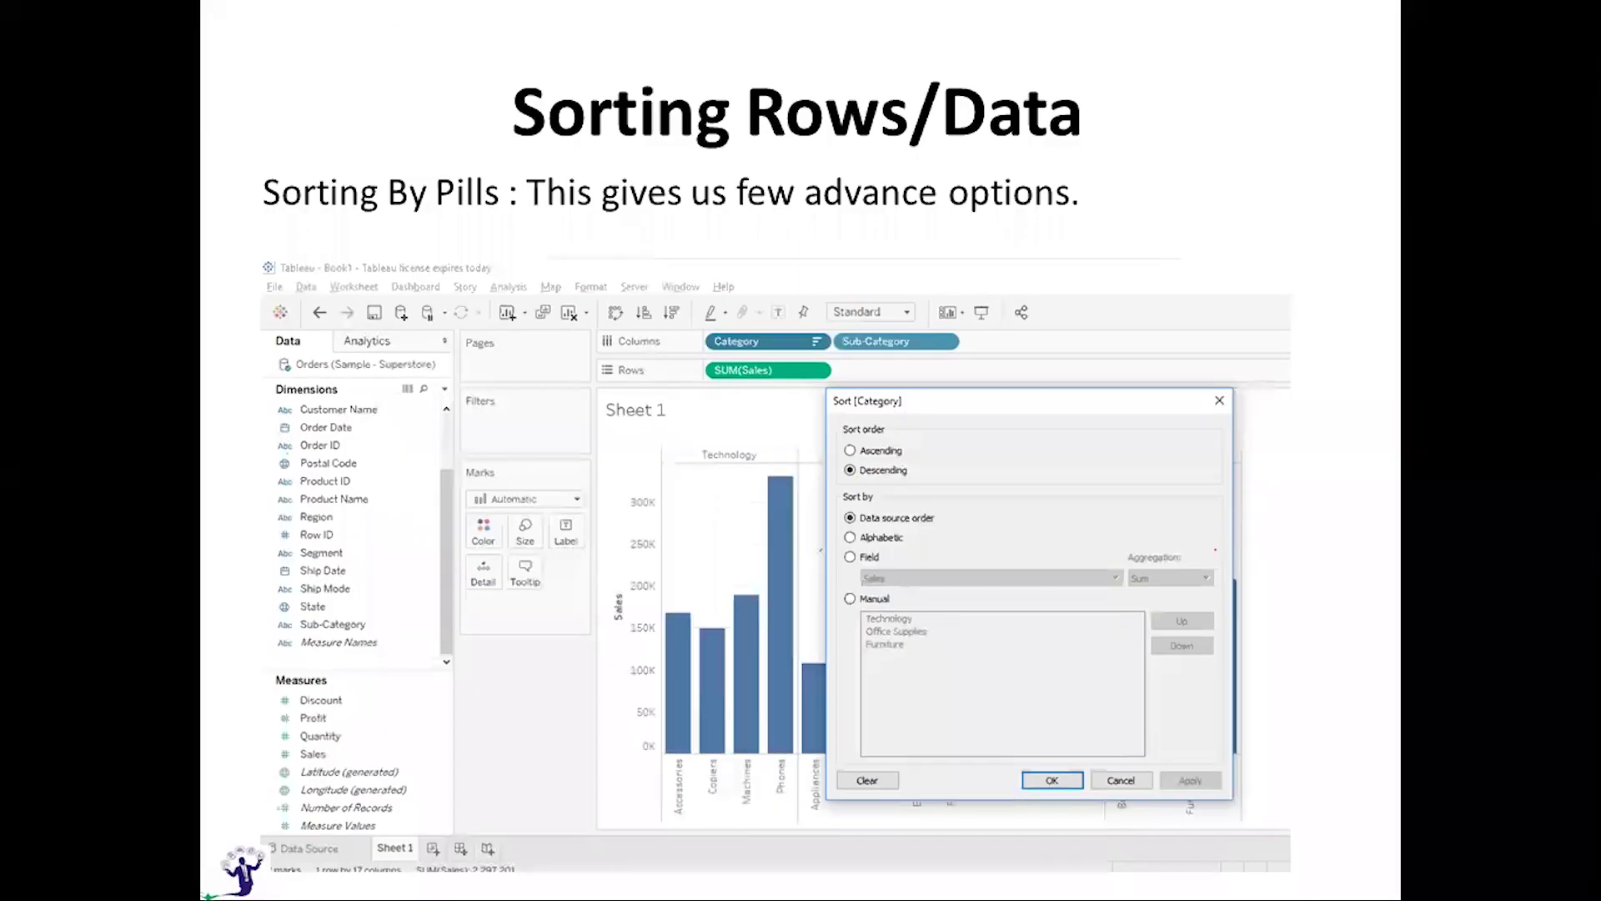
{"action": "key", "text": "Right"}
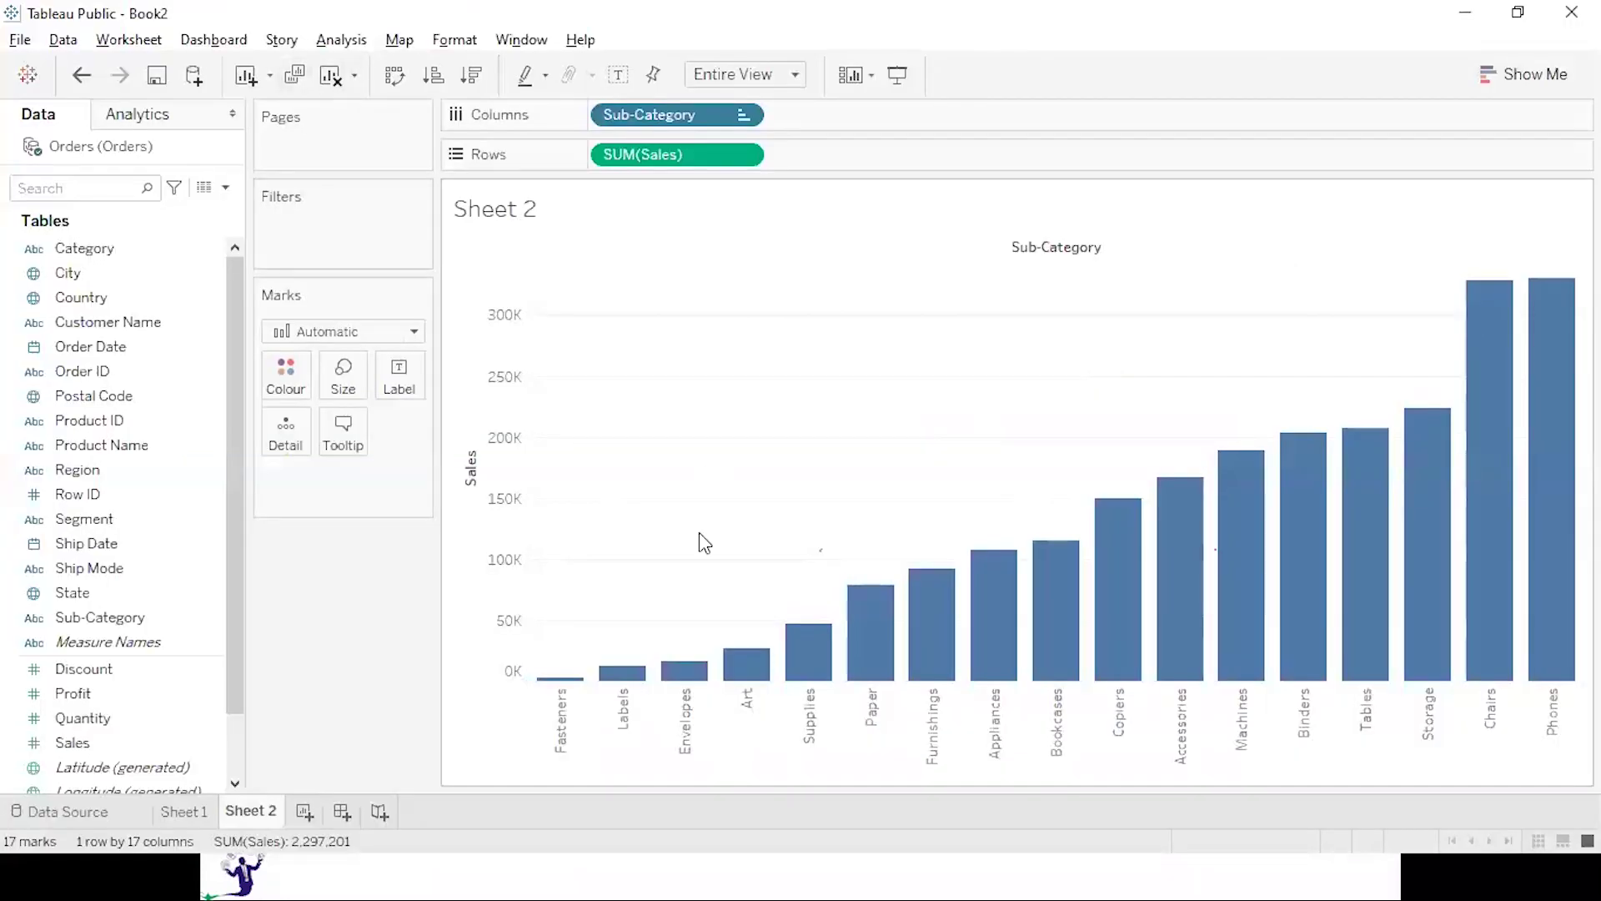
{"action": "left_click", "coordinate": [331, 75]}
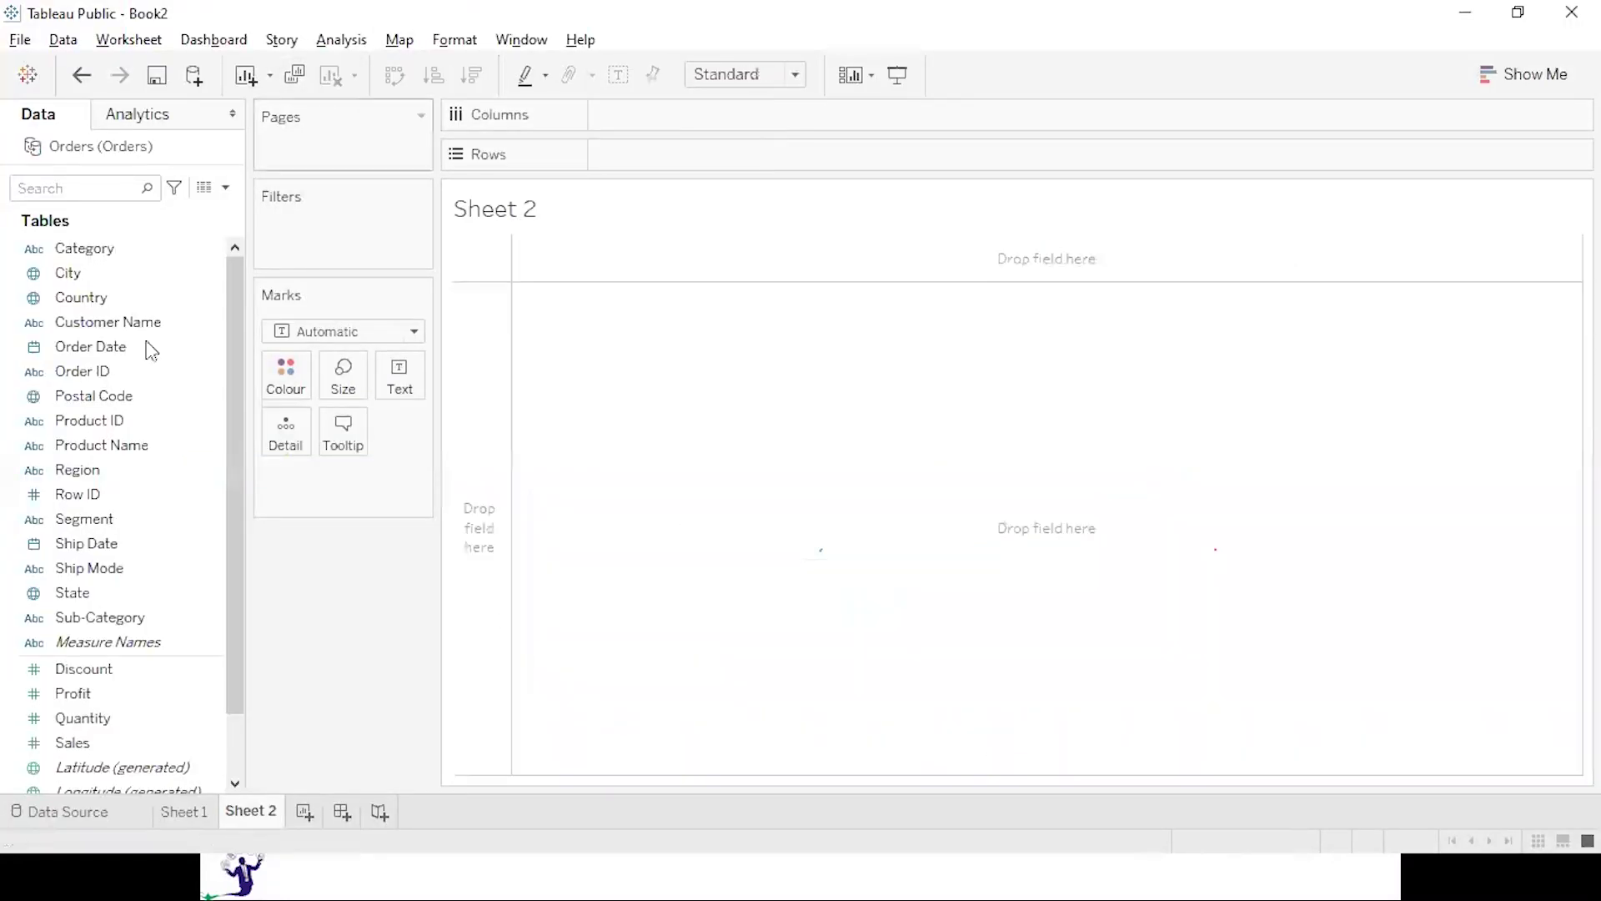
{"action": "double_click", "coordinate": [92, 701]}
{"action": "double_click", "coordinate": [93, 622]}
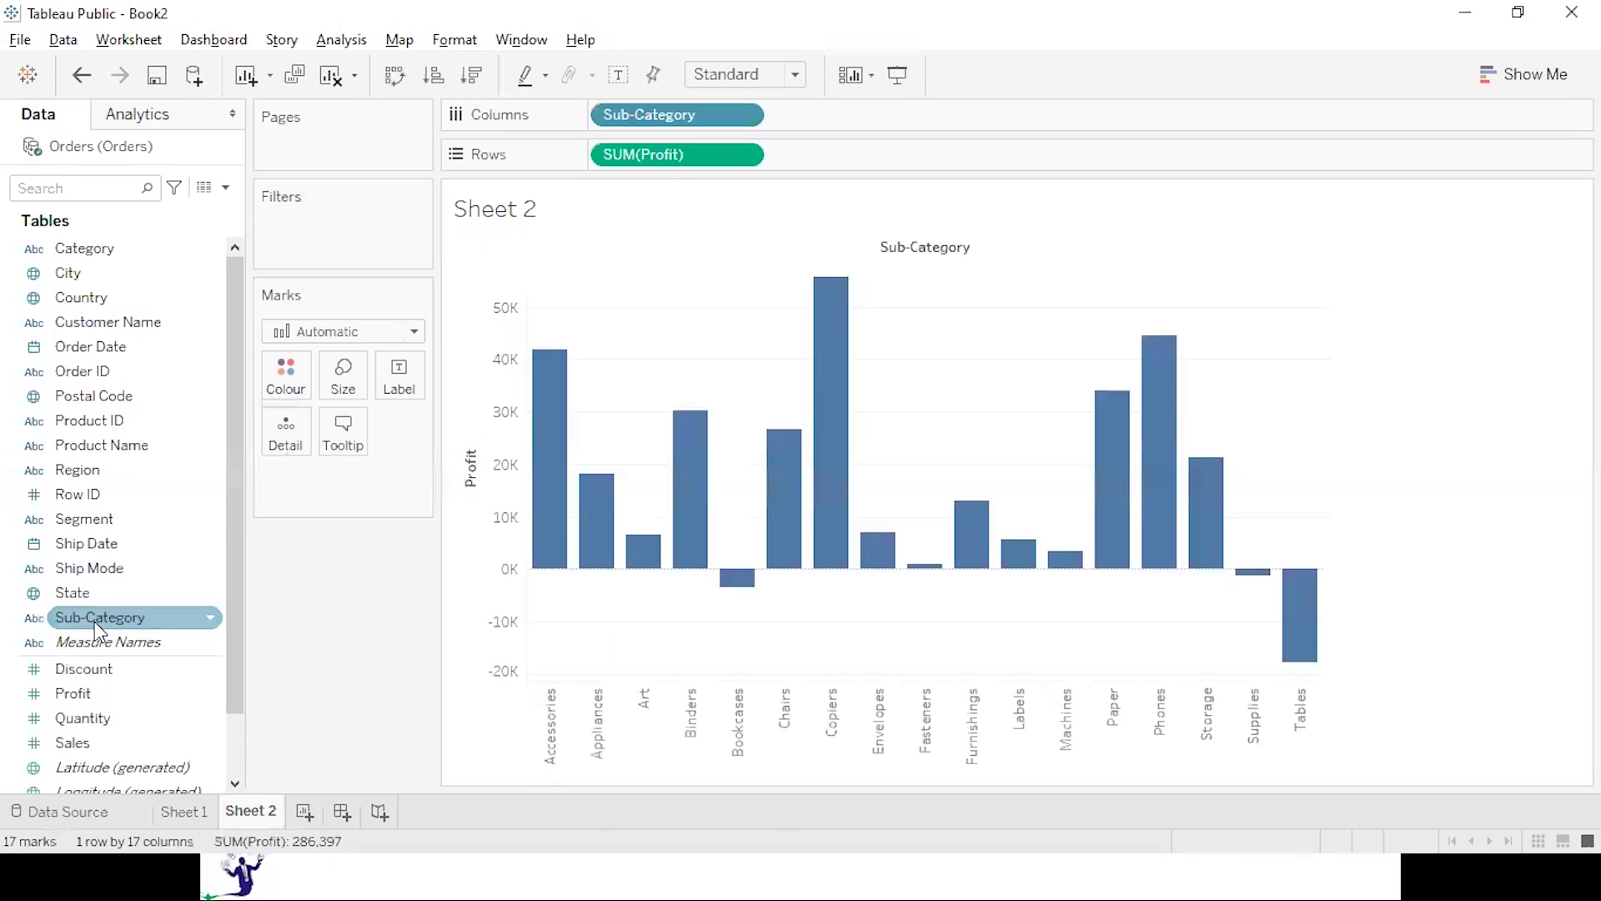
{"action": "left_click_drag", "start_coordinate": [96, 698], "coordinate": [289, 373]}
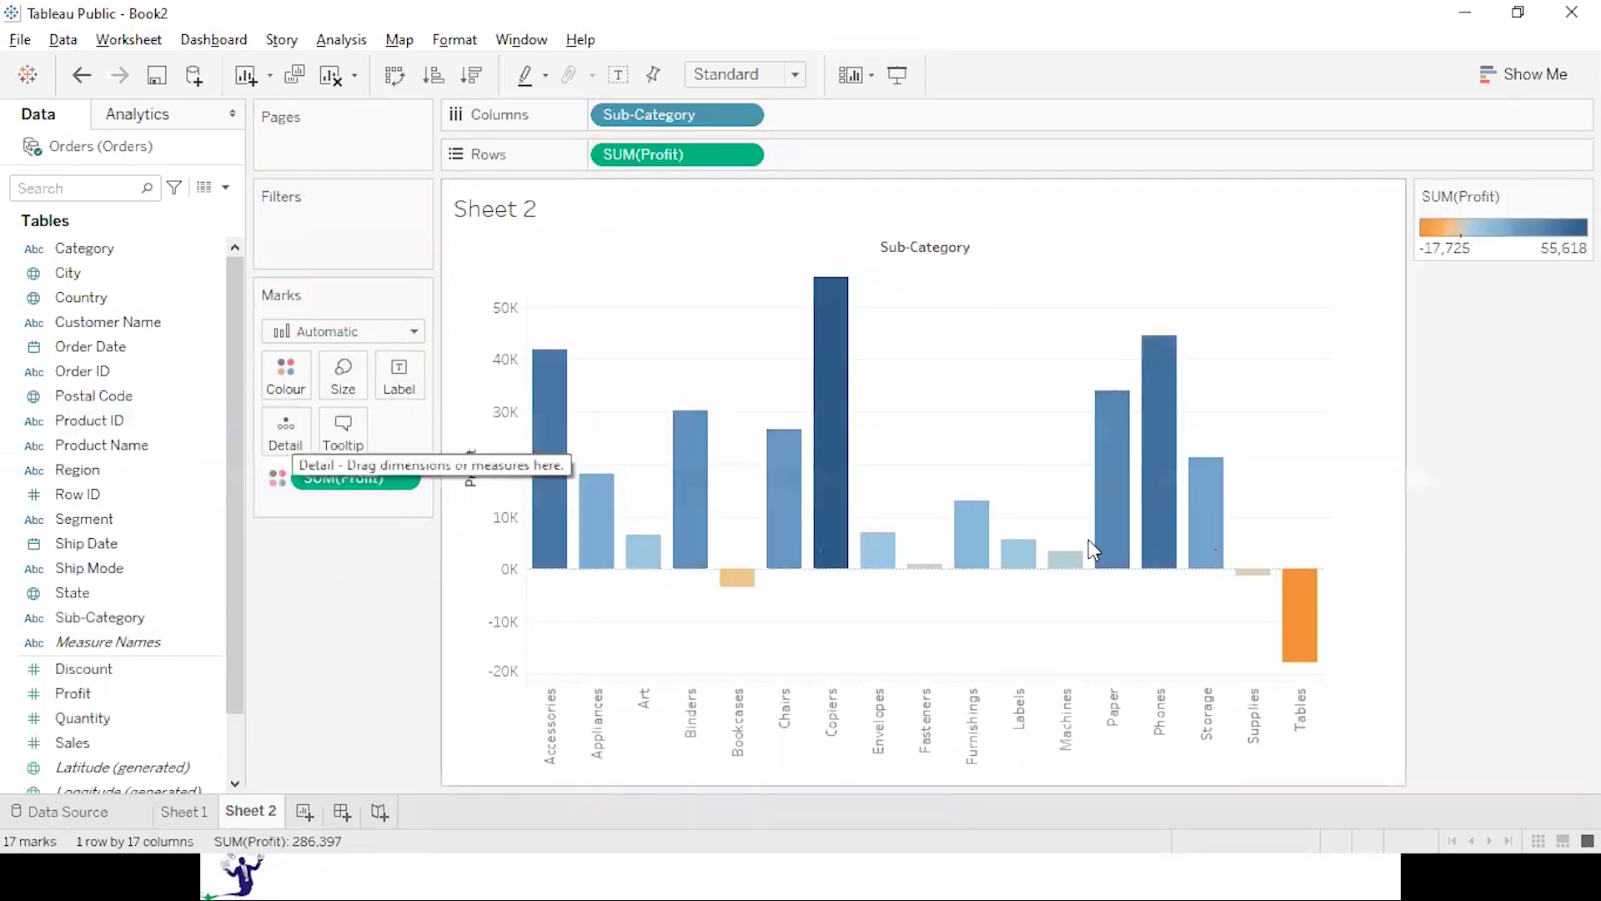
Clear the Profit chart from Sheet 2.
{"action": "left_click", "coordinate": [331, 75]}
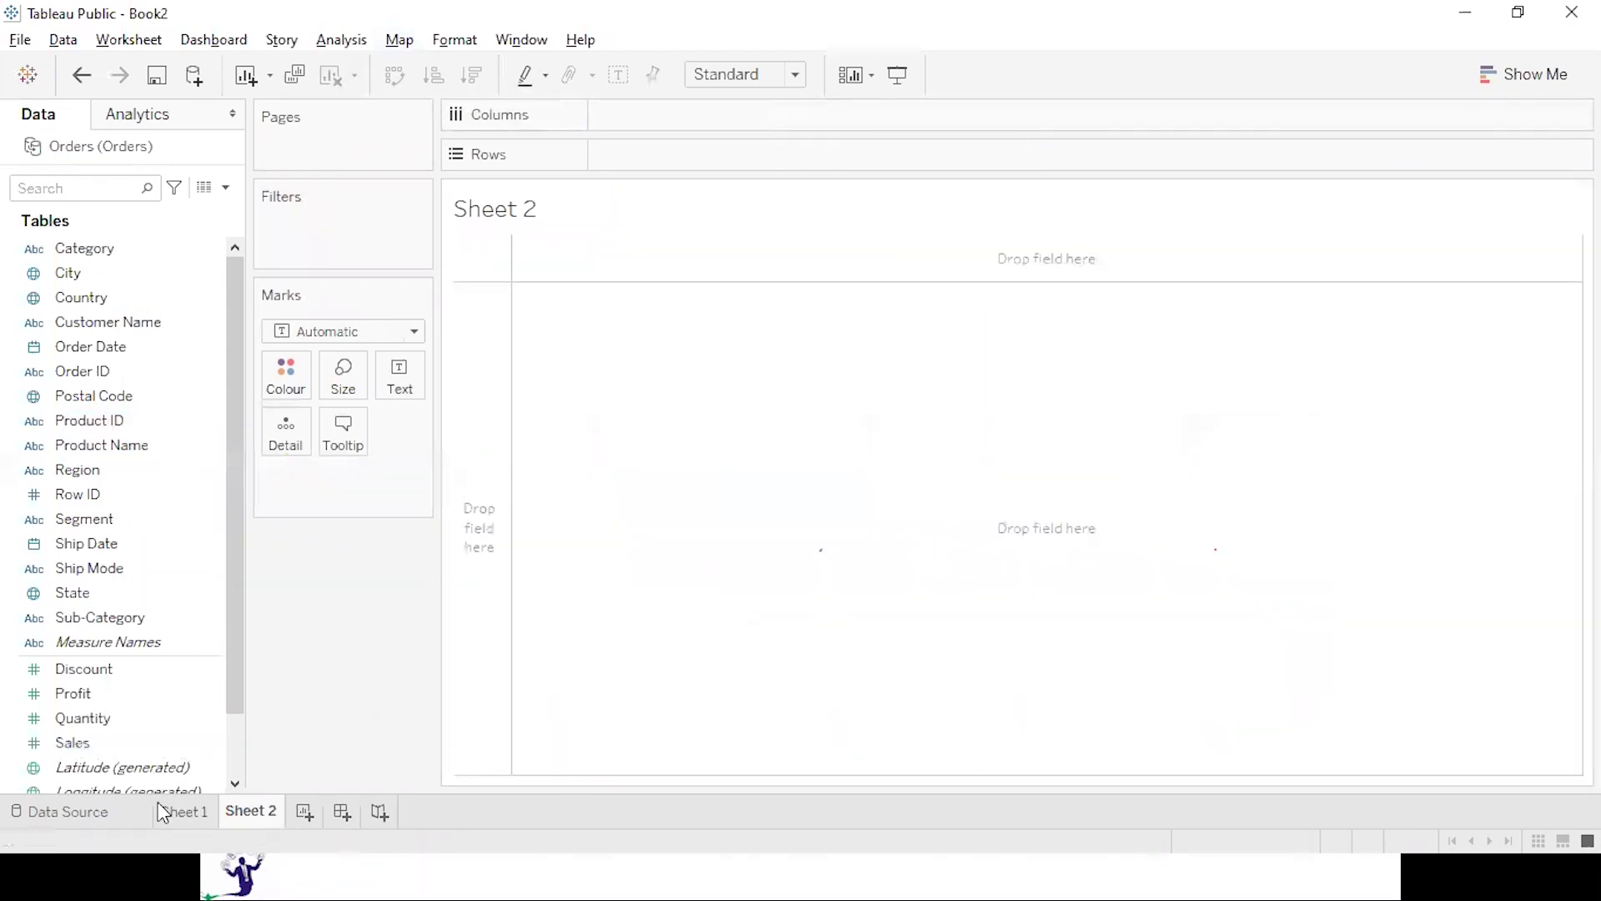
Build a bar chart of Sales by Sub-Category on Sheet 2, coloured by Profit and fitted to Entire View.
{"action": "double_click", "coordinate": [105, 741]}
{"action": "double_click", "coordinate": [103, 621]}
{"action": "left_click_drag", "start_coordinate": [80, 693], "coordinate": [283, 371]}
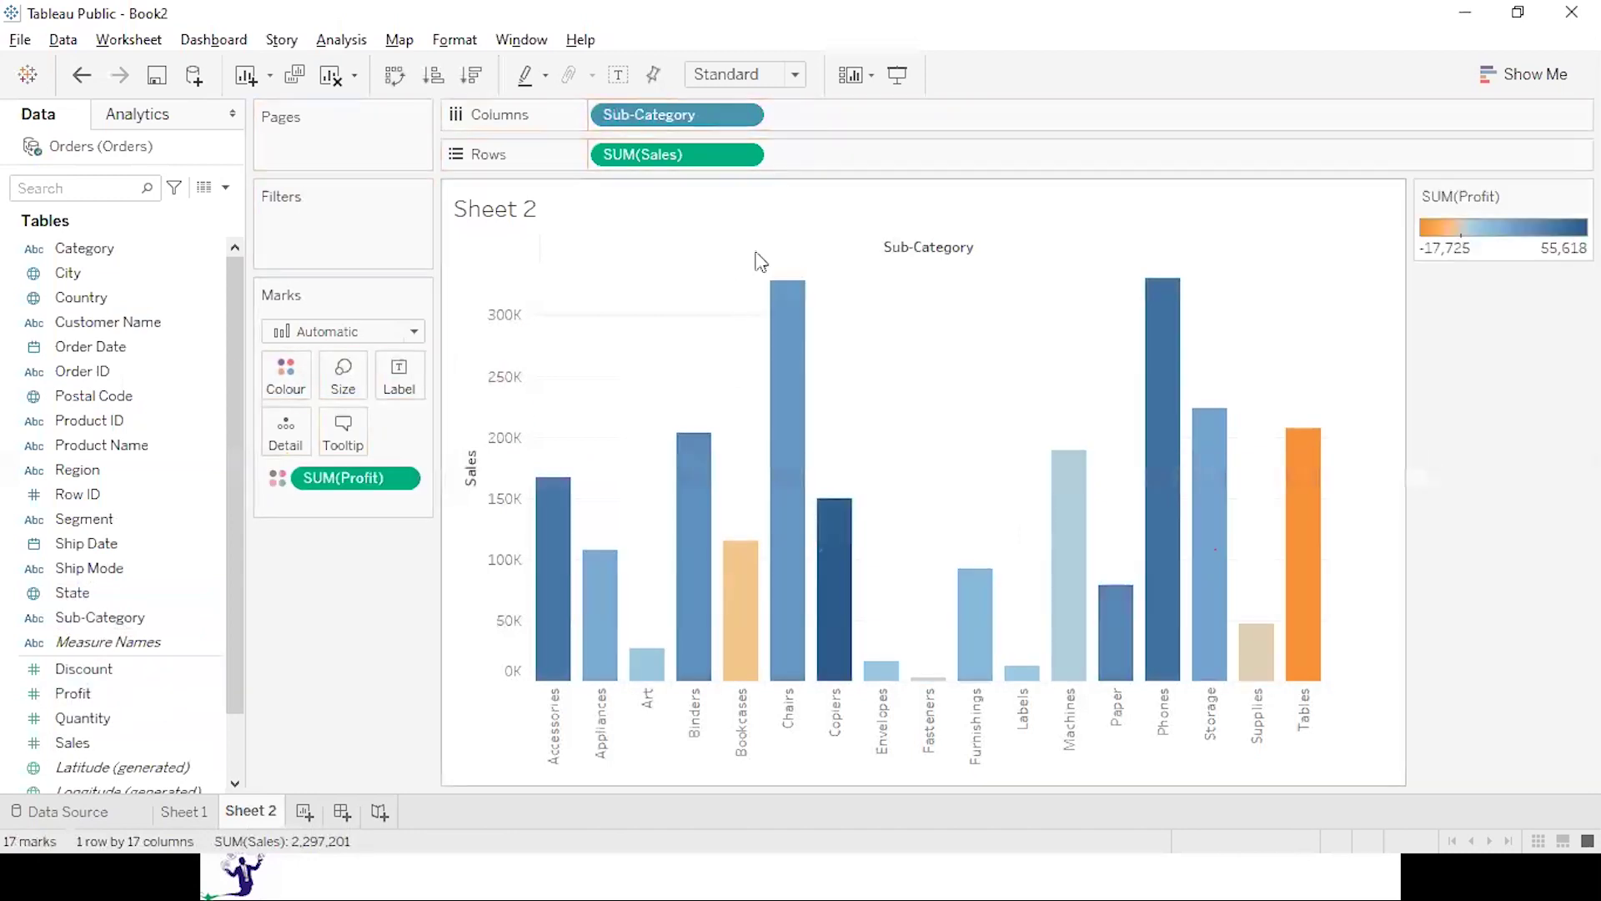
{"action": "left_click", "coordinate": [737, 74]}
{"action": "left_click", "coordinate": [738, 159]}
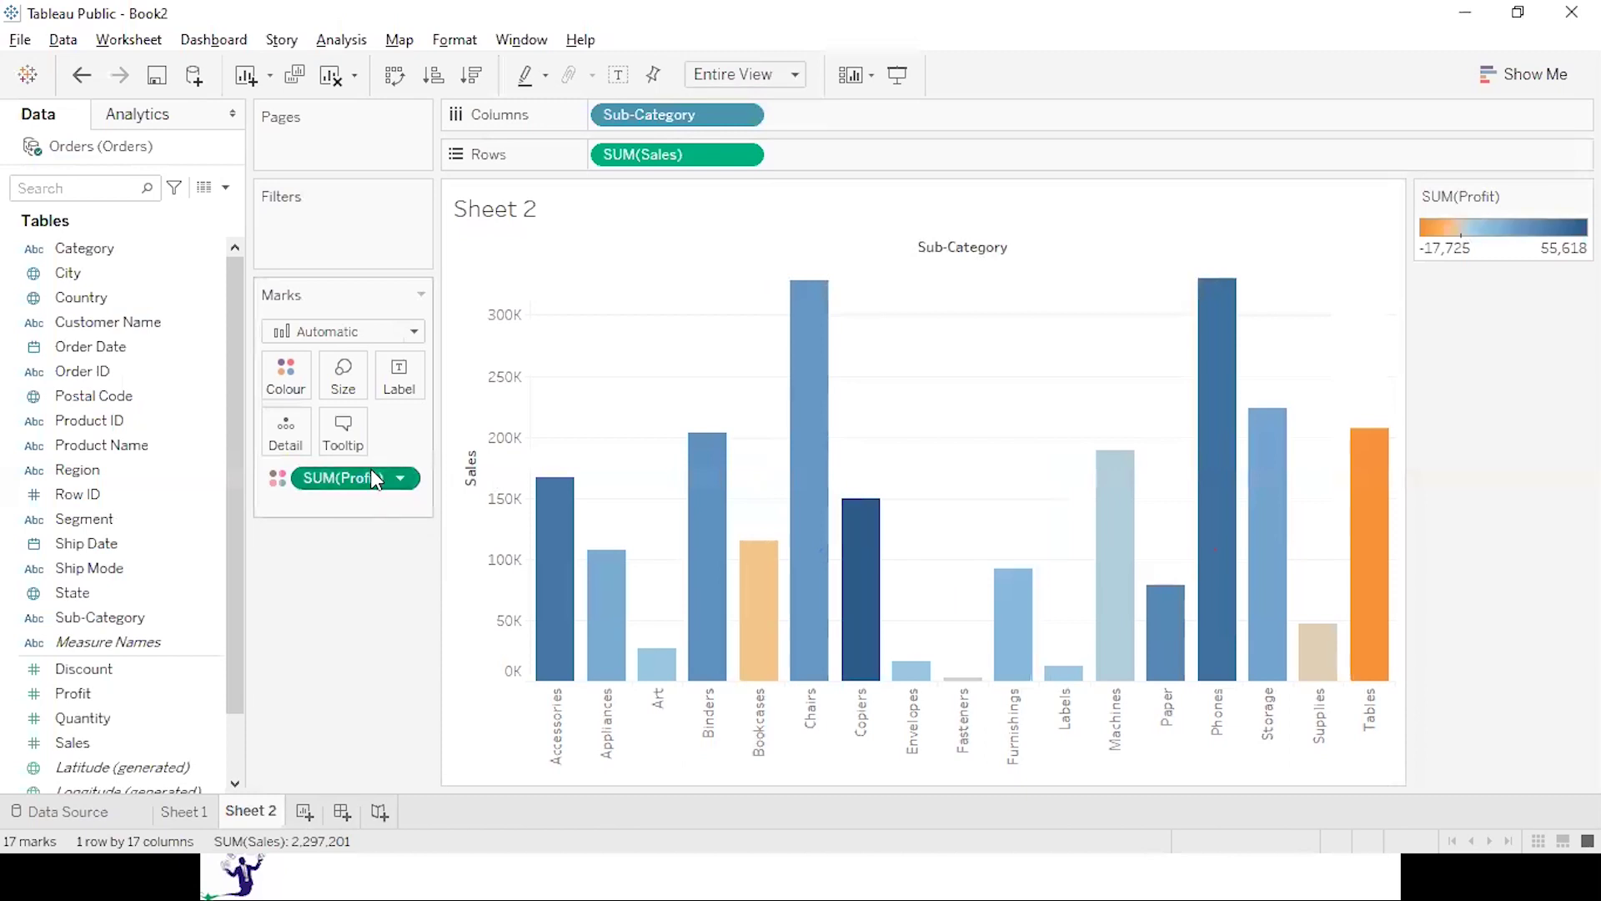
Sort the Sub-Category bars on Sheet 2 by Profit in descending order and compare the first and last bars.
{"action": "left_click", "coordinate": [480, 85]}
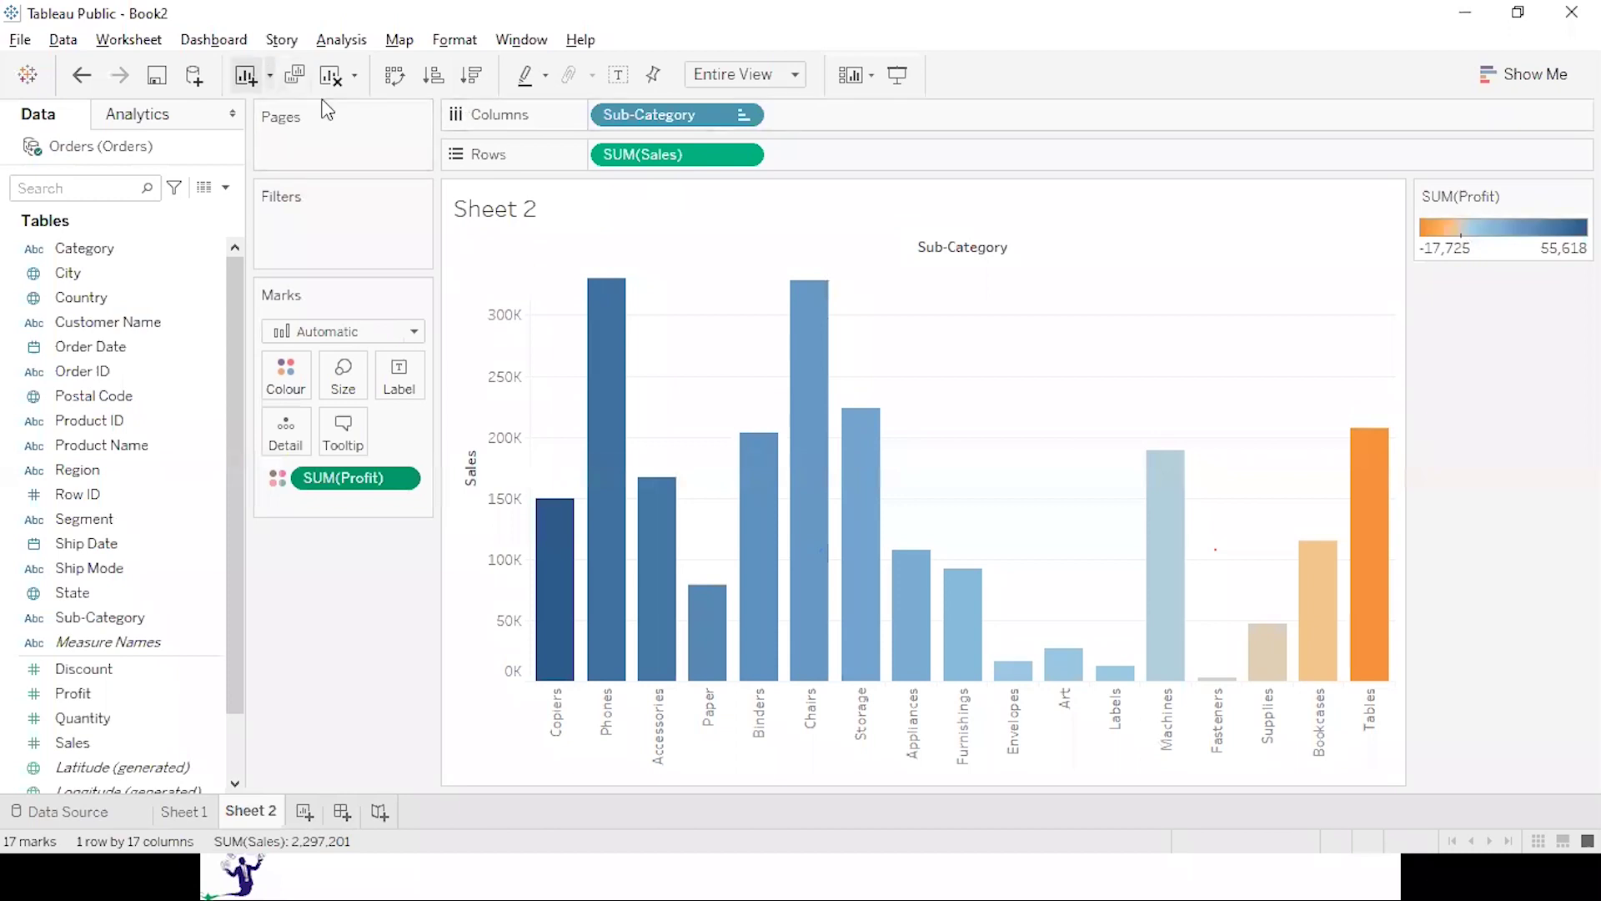
{"action": "mouse_move", "coordinate": [552, 616]}
{"action": "mouse_move", "coordinate": [1367, 583]}
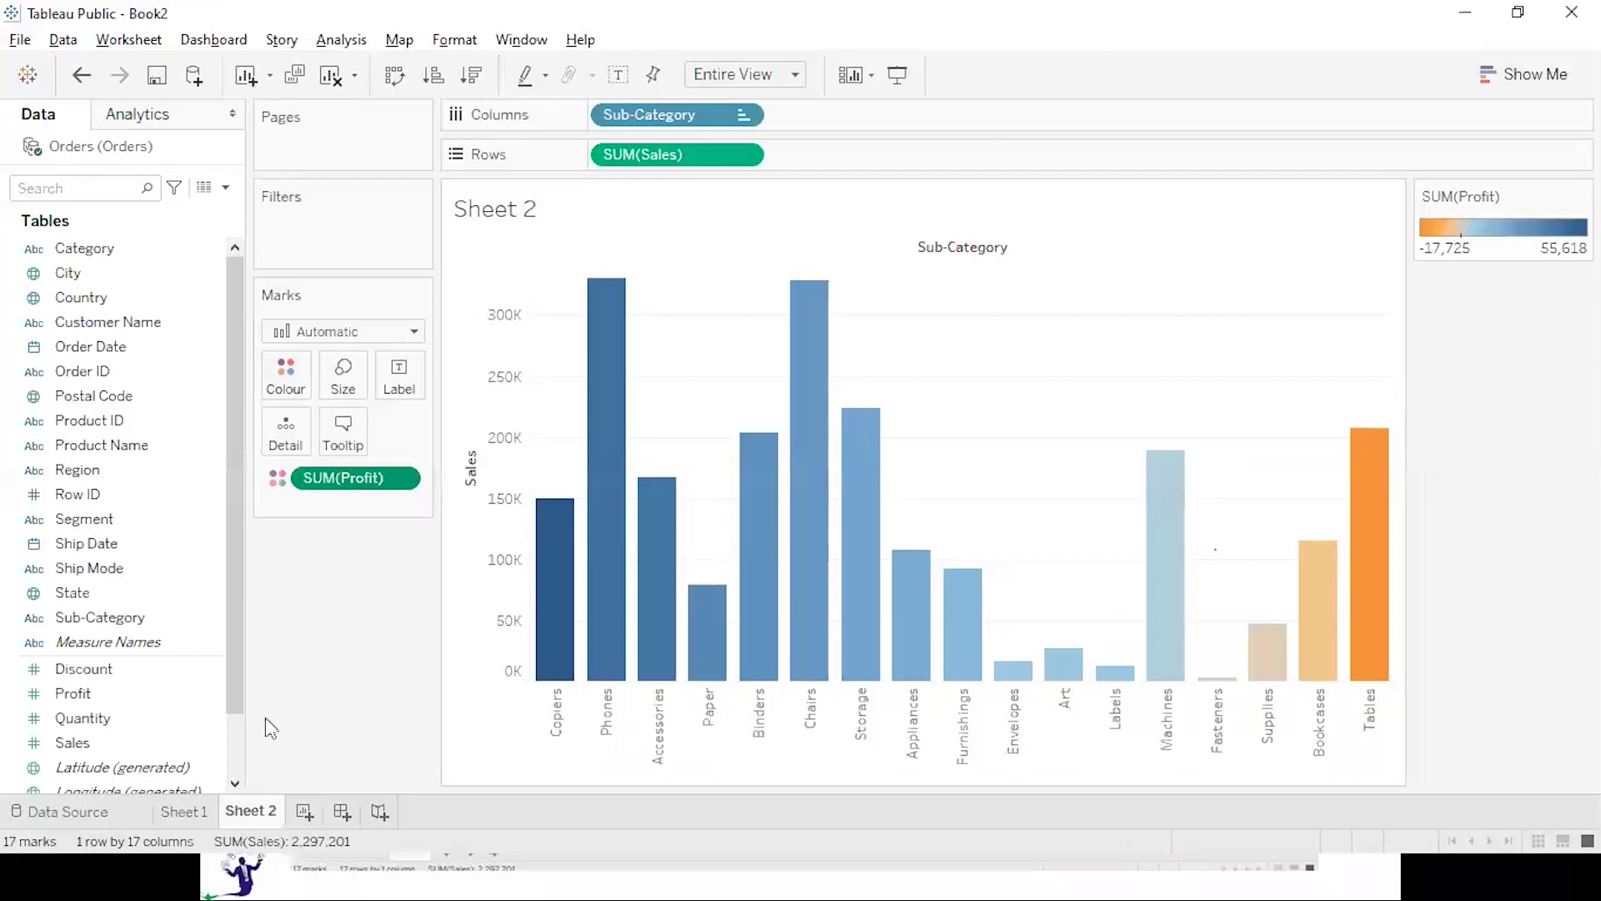
On a new worksheet, build a horizontal bar chart of Sales by Region, sorted descending with mark labels shown.
{"action": "left_click", "coordinate": [302, 813]}
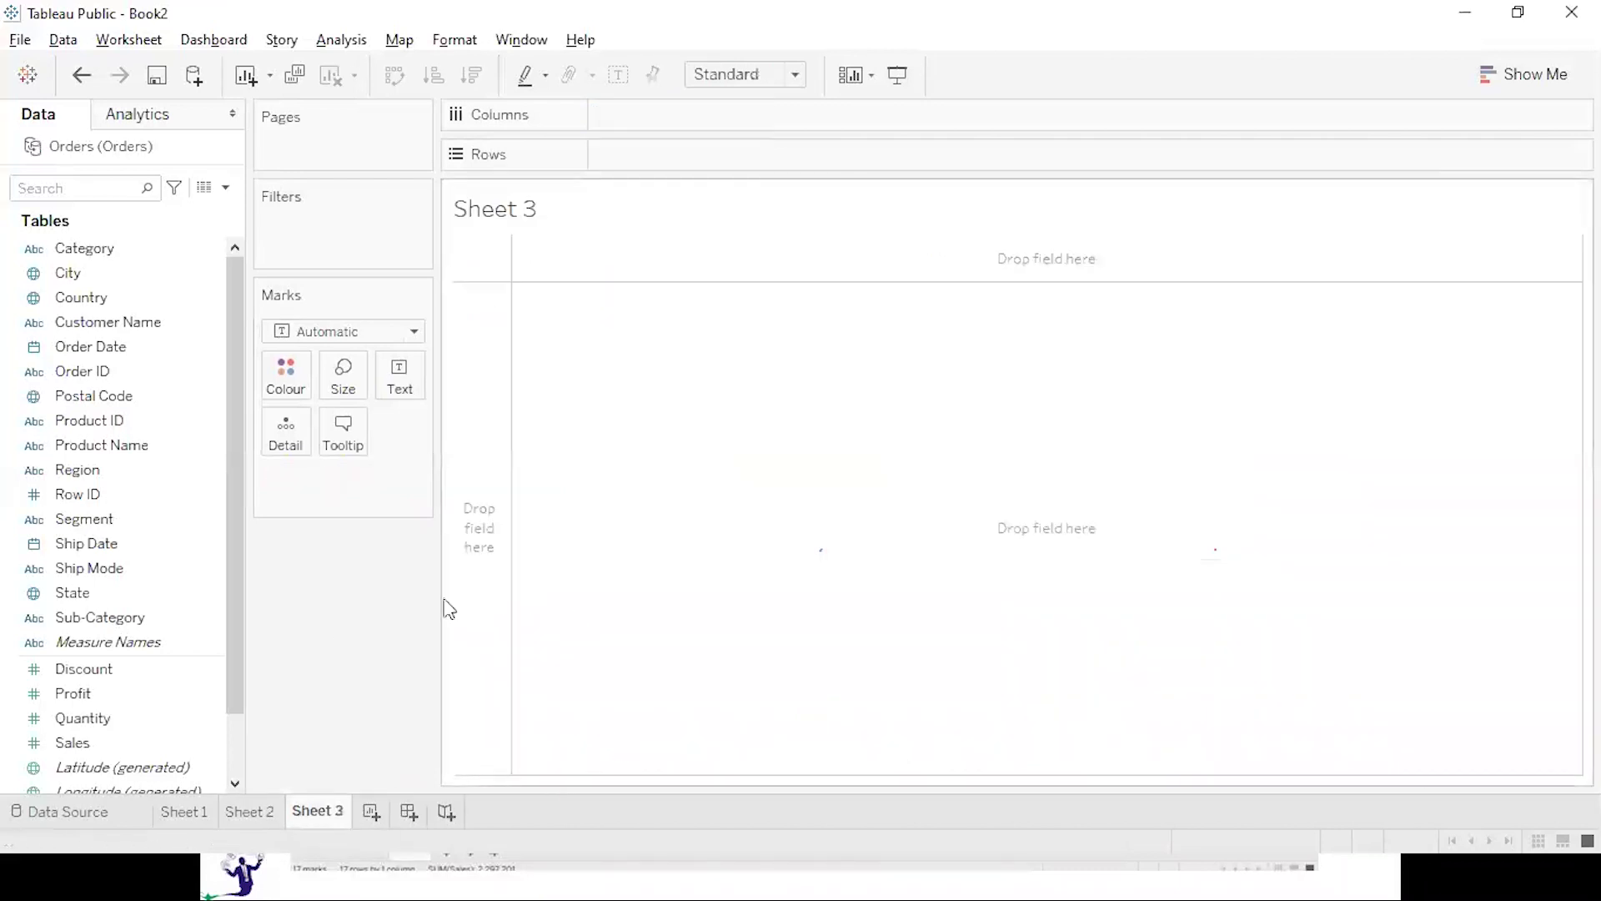
{"action": "double_click", "coordinate": [111, 744]}
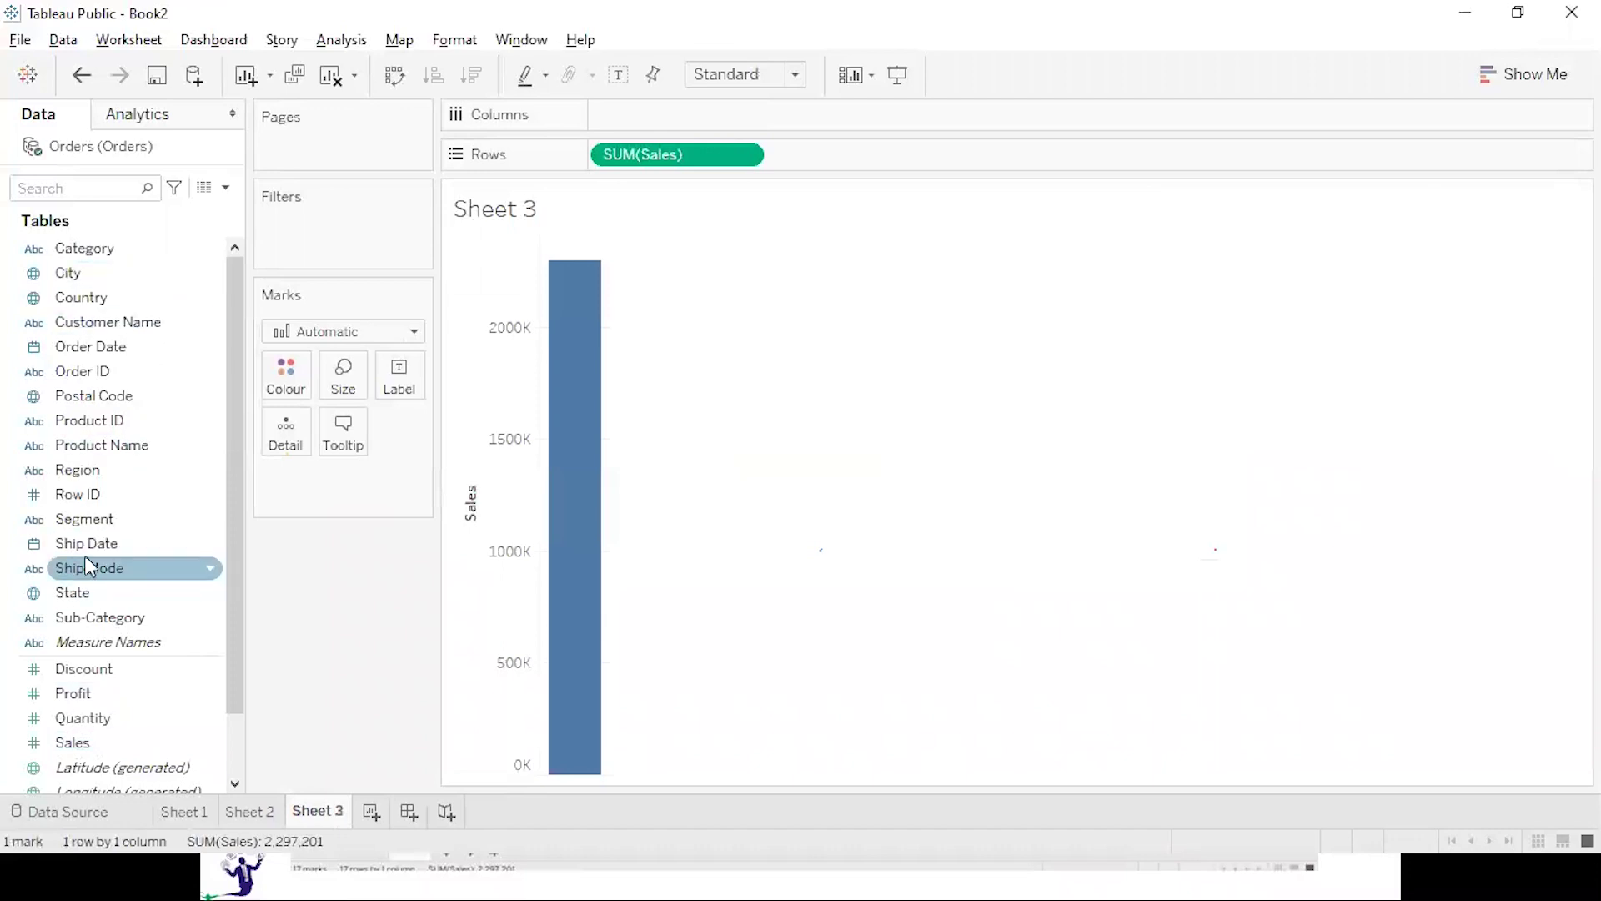
{"action": "double_click", "coordinate": [101, 478]}
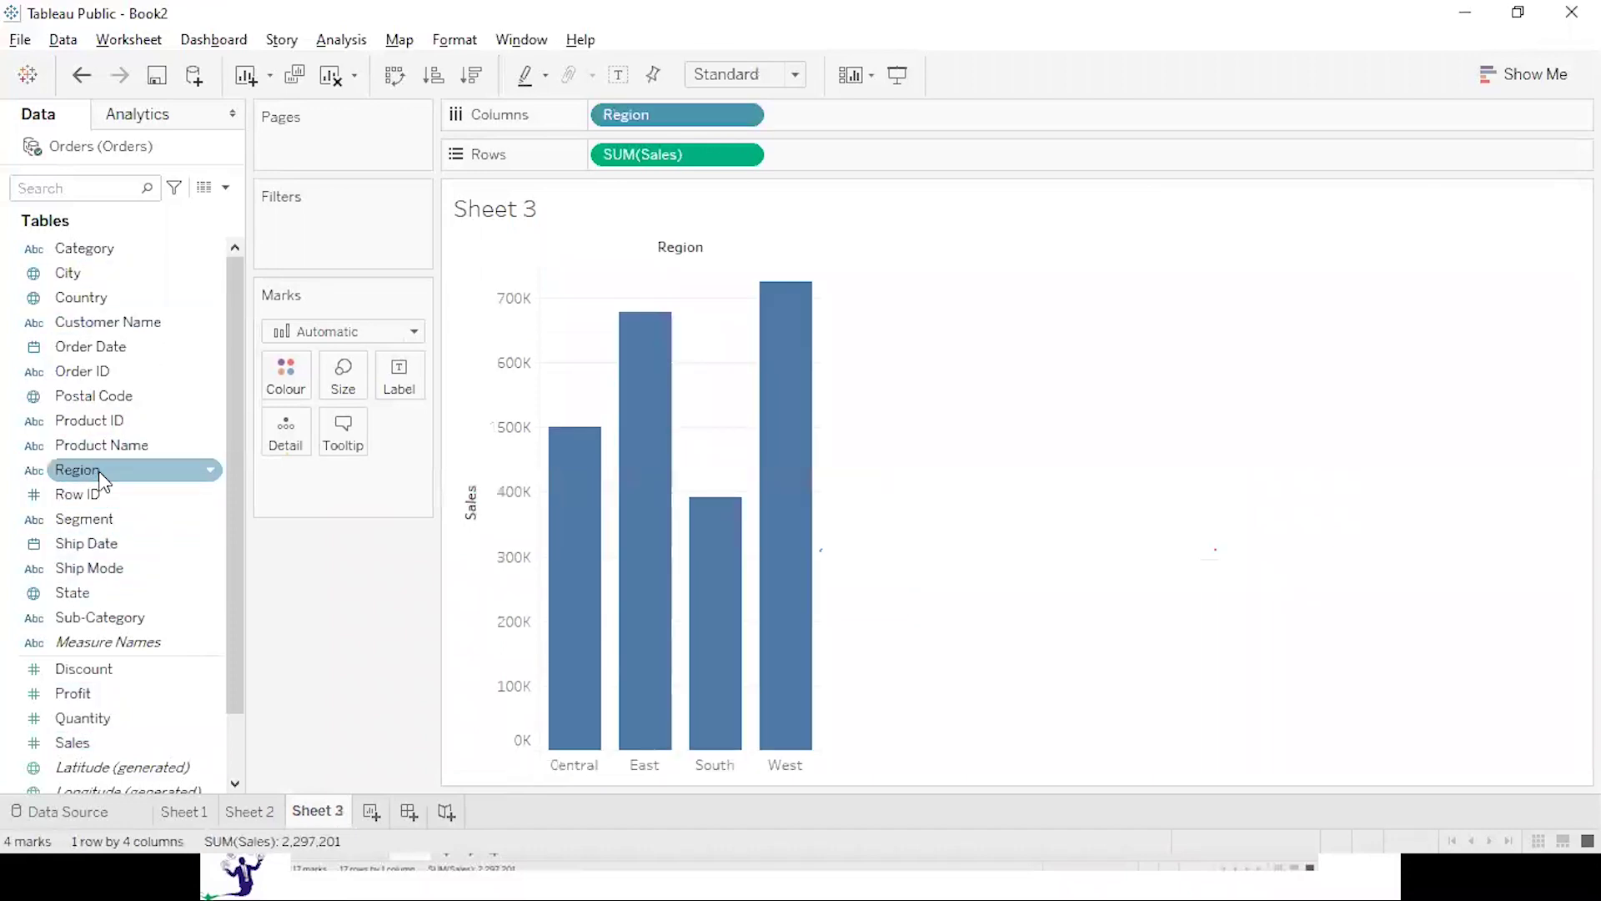
{"action": "left_click", "coordinate": [392, 77]}
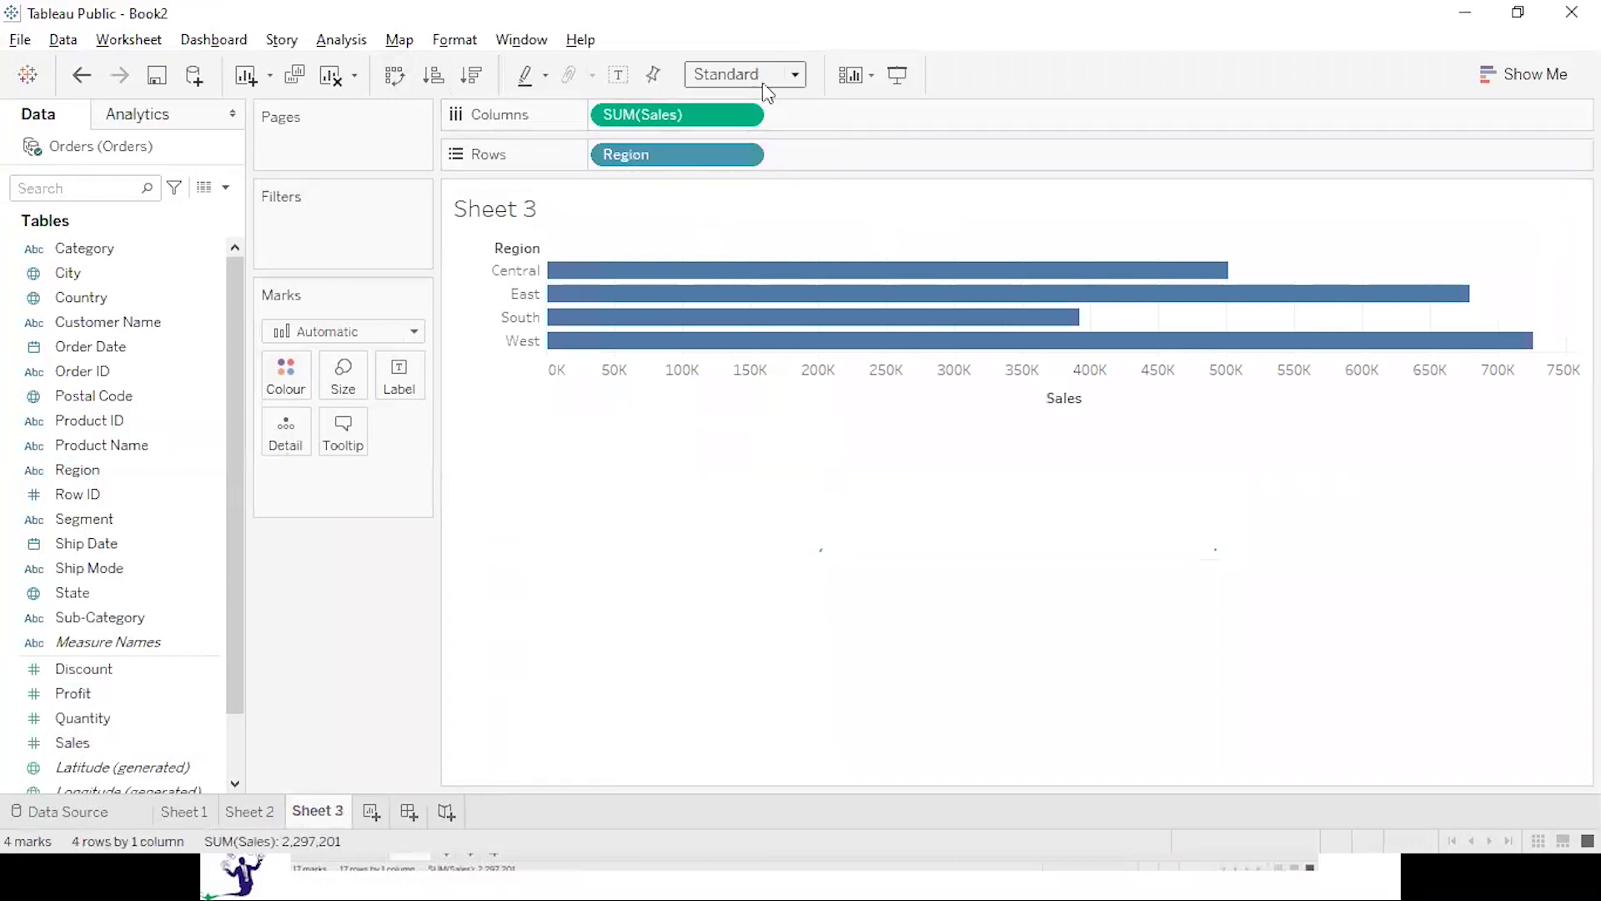
{"action": "left_click", "coordinate": [473, 77]}
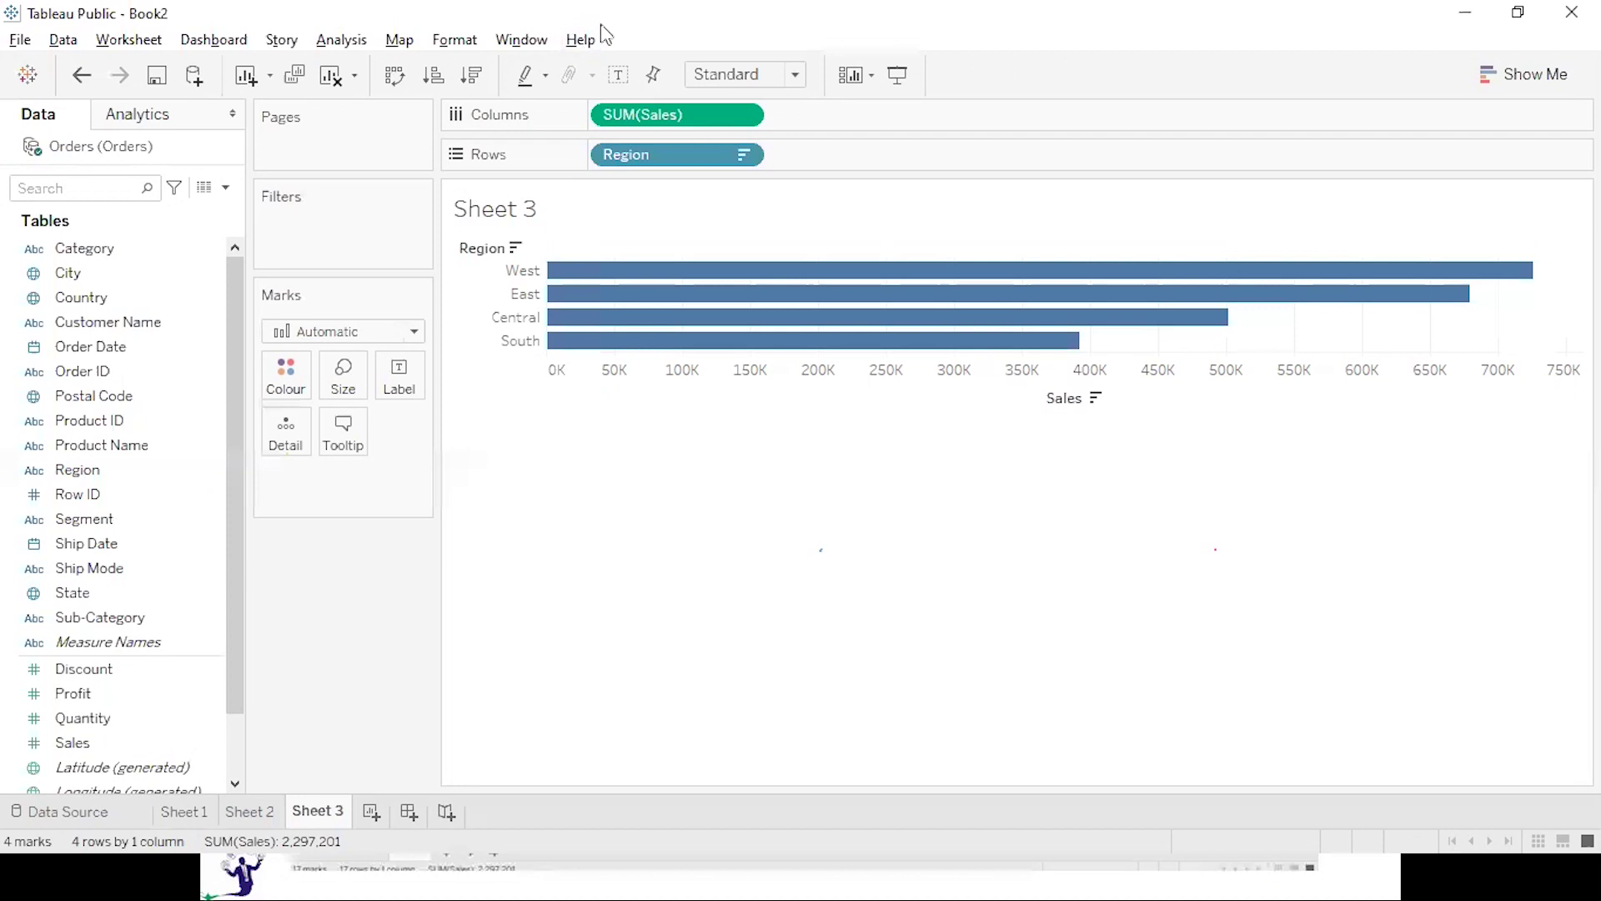
{"action": "left_click", "coordinate": [621, 77]}
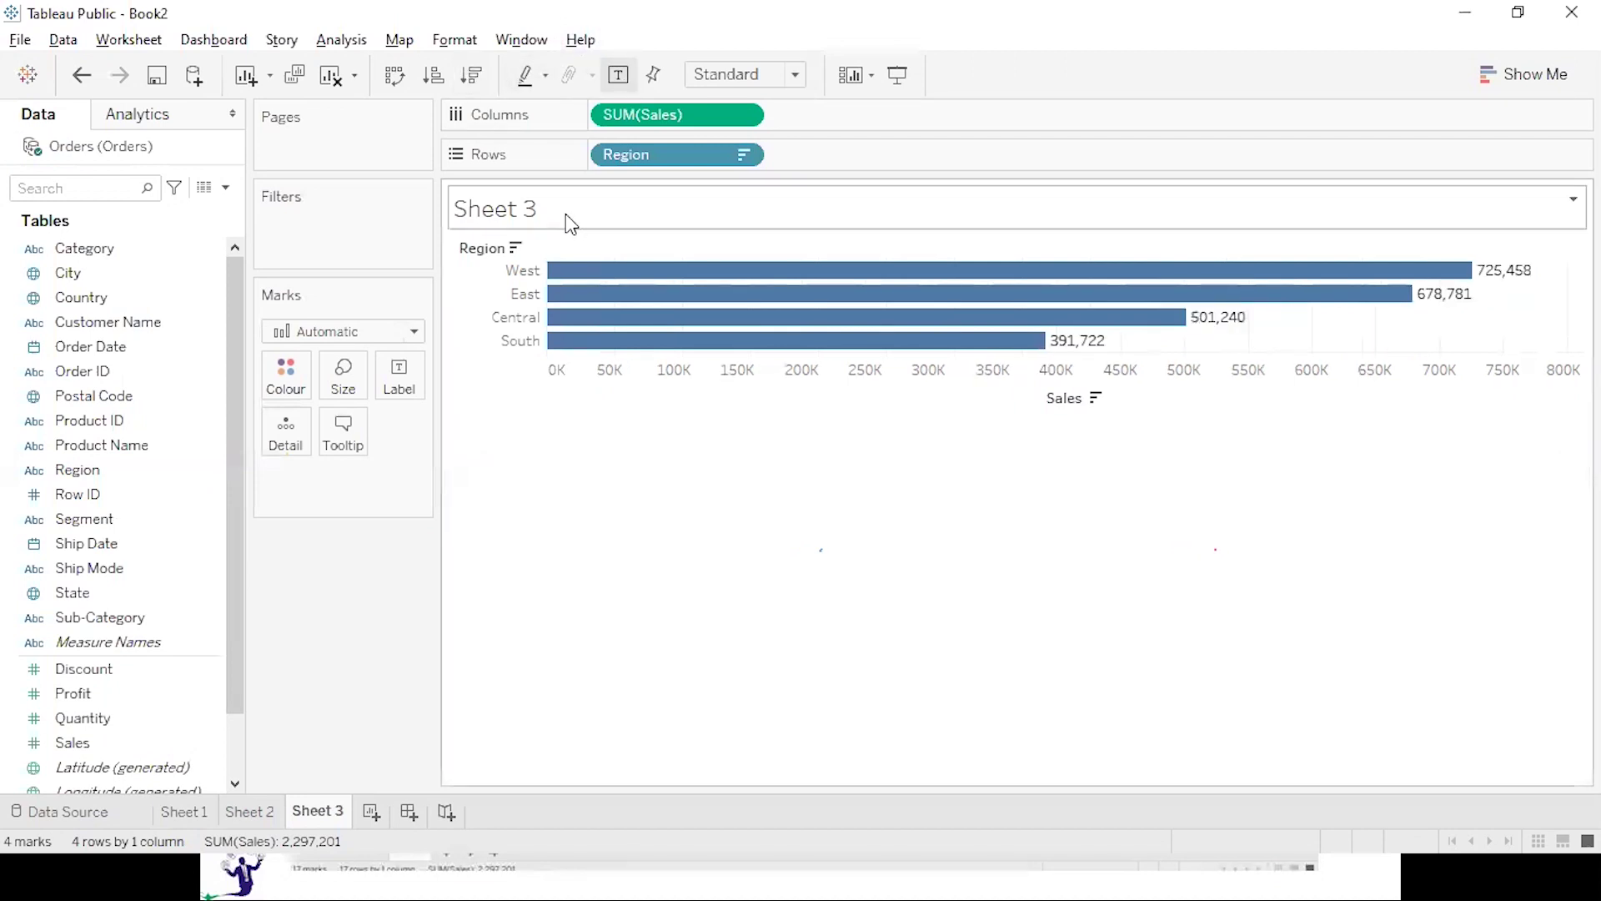
Add Segment, Category and Sub-Category after Region on Rows to break down the Sales bars.
{"action": "left_click_drag", "start_coordinate": [96, 518], "coordinate": [878, 150]}
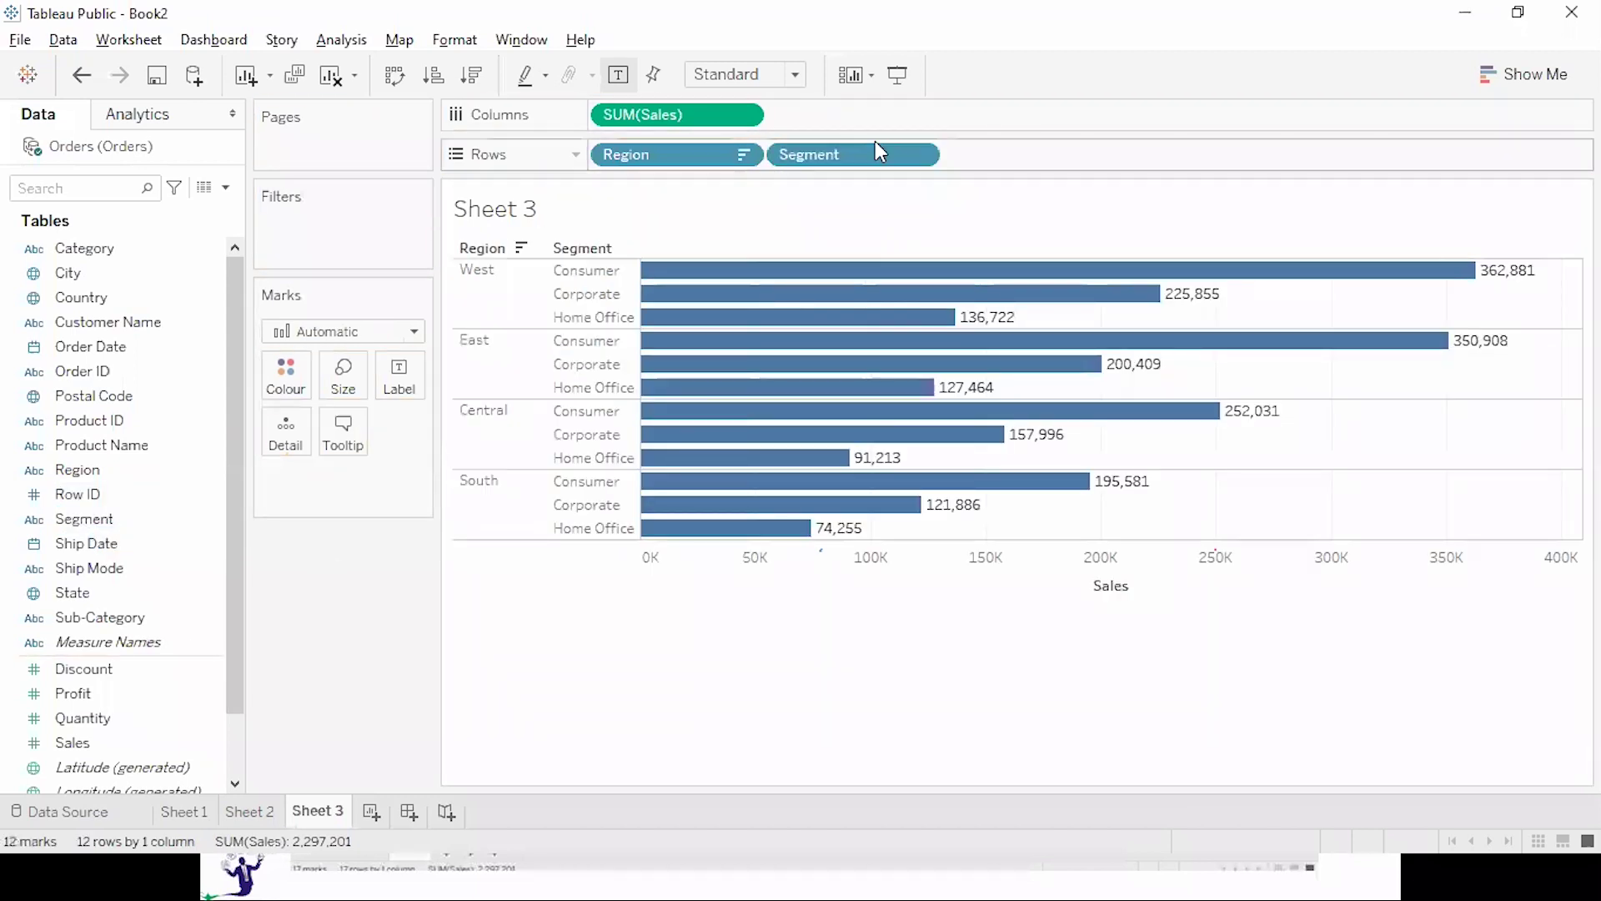
{"action": "left_click", "coordinate": [147, 254]}
{"action": "mouse_move", "coordinate": [145, 255]}
{"action": "left_mouse_down"}
{"action": "mouse_move", "coordinate": [1173, 133]}
{"action": "mouse_move", "coordinate": [1033, 161]}
{"action": "mouse_move", "coordinate": [1113, 175]}
{"action": "left_mouse_up"}
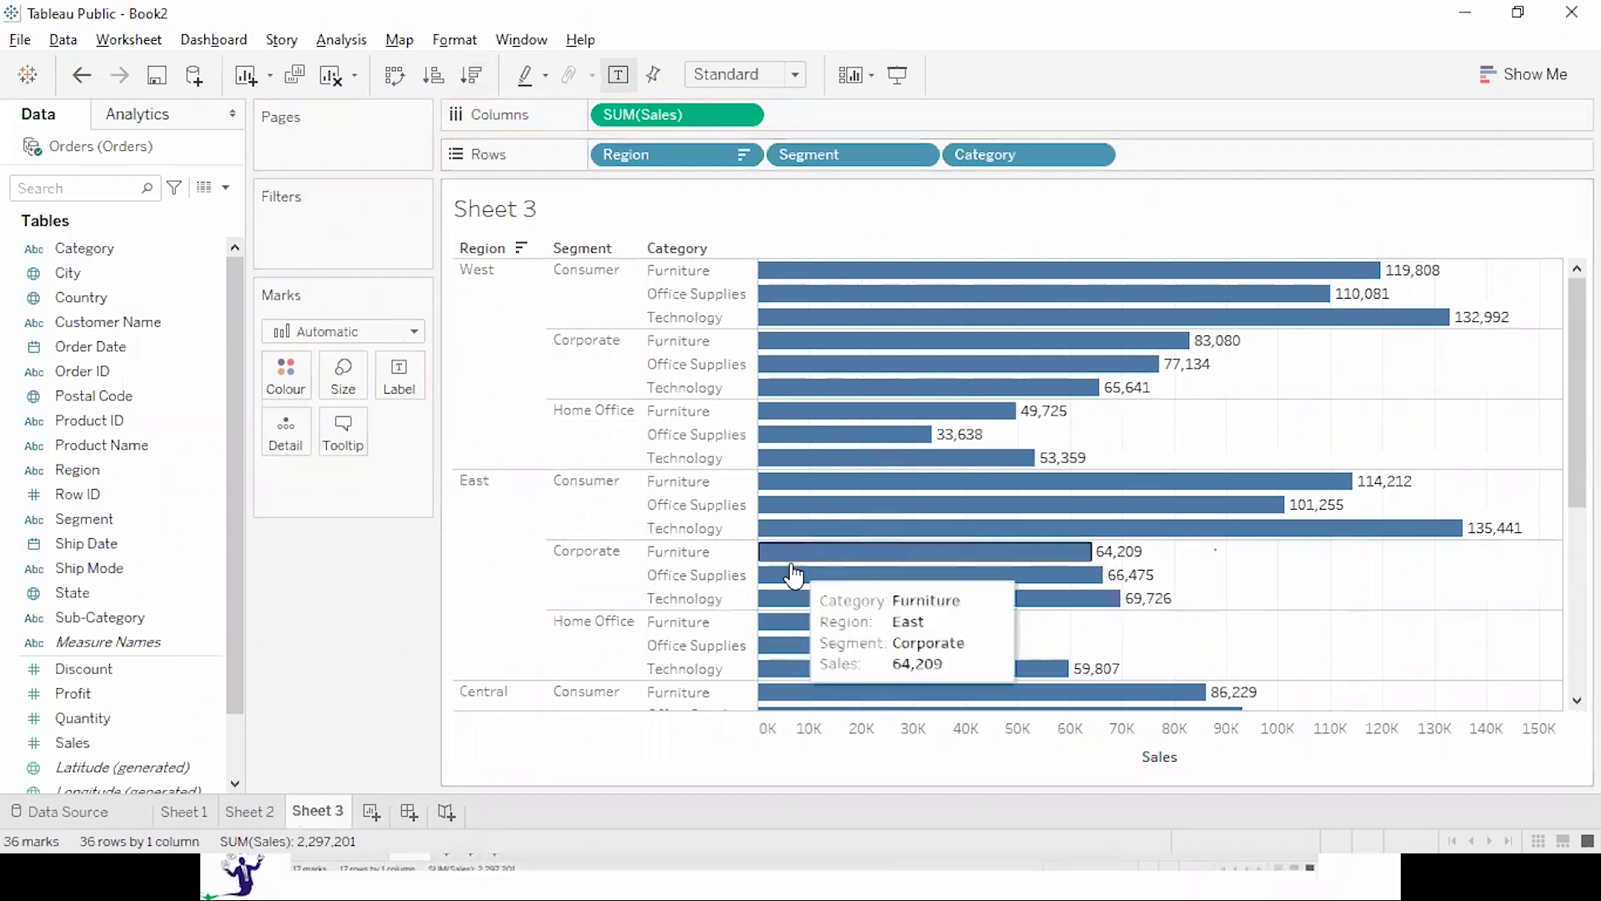
{"action": "left_click_drag", "start_coordinate": [124, 603], "coordinate": [1248, 156]}
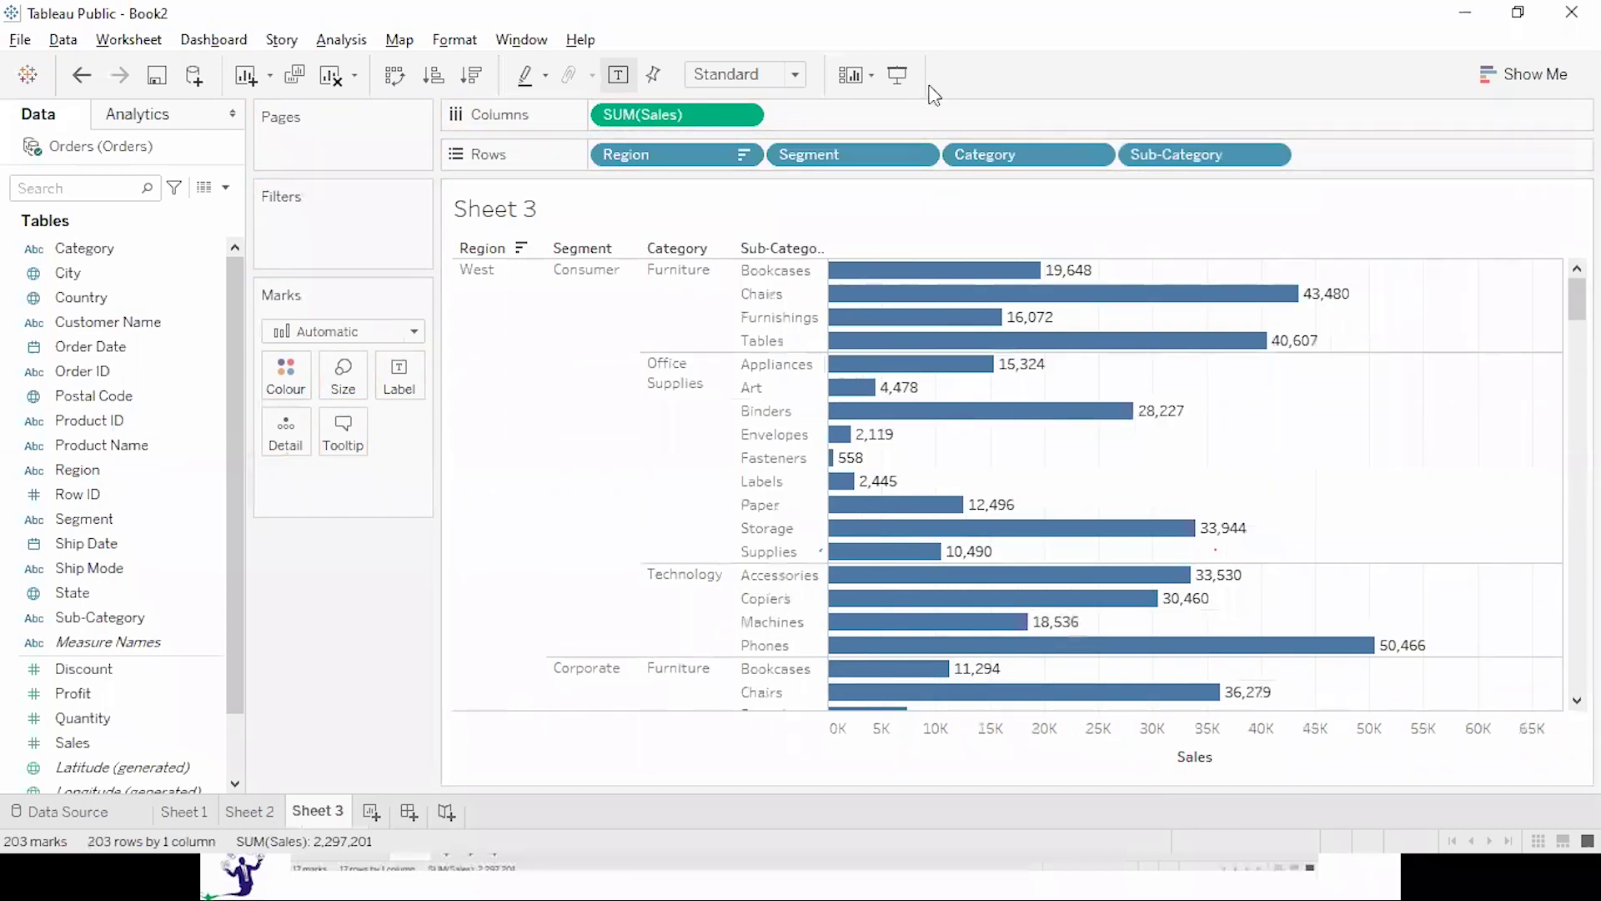
View the Sheet 3 breakdown in presentation mode, then return to the worksheet.
{"action": "left_click", "coordinate": [898, 76]}
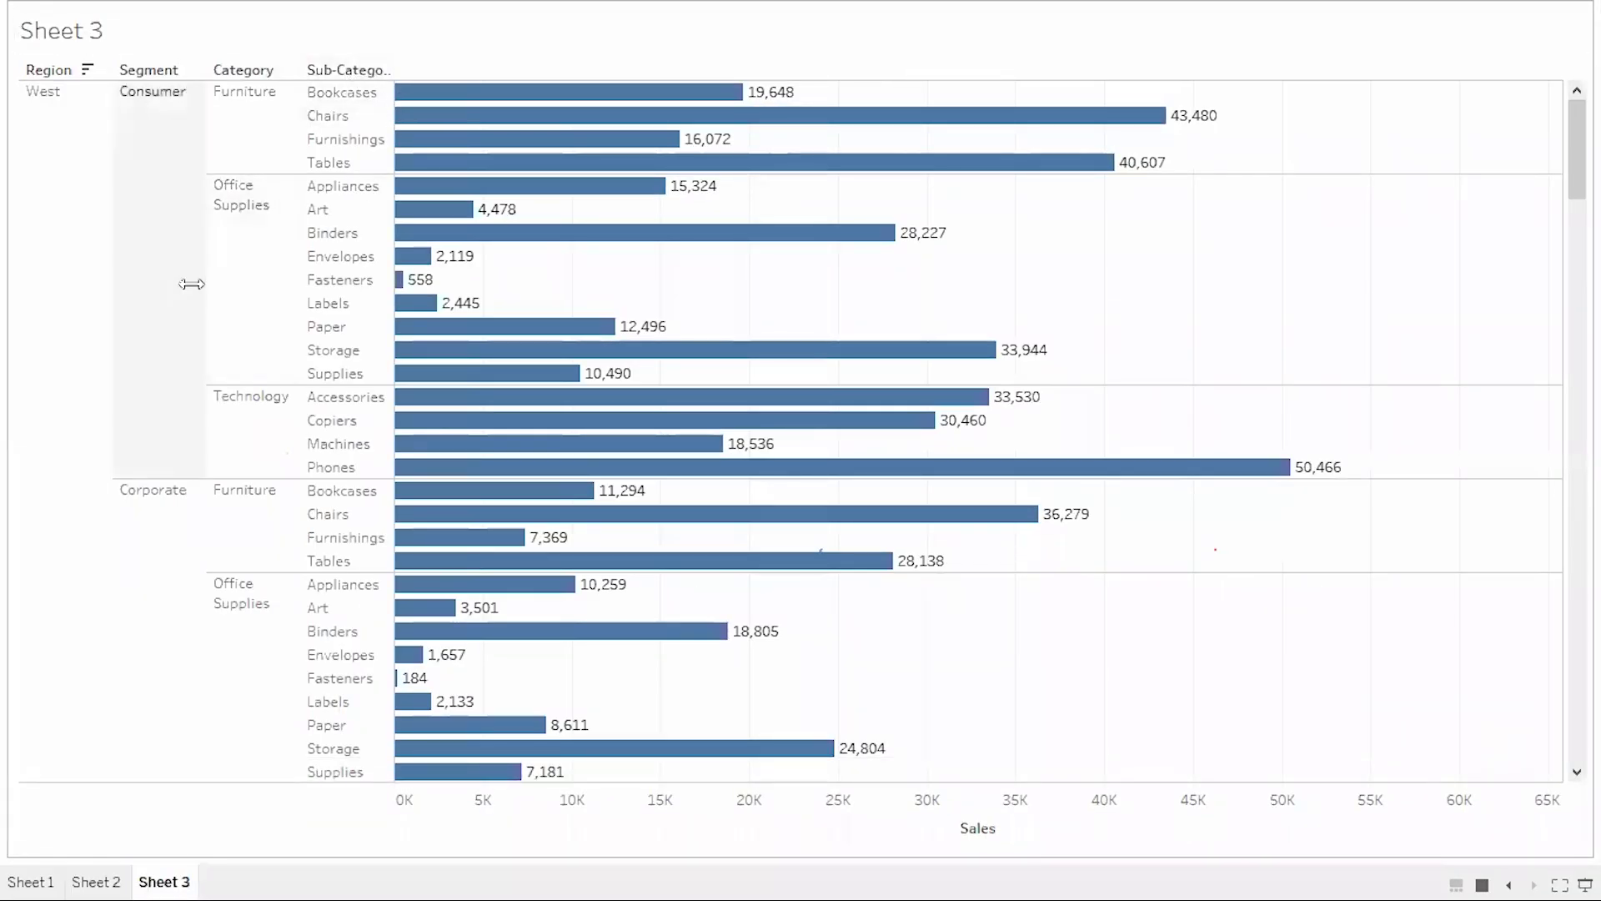
{"action": "mouse_move", "coordinate": [670, 194]}
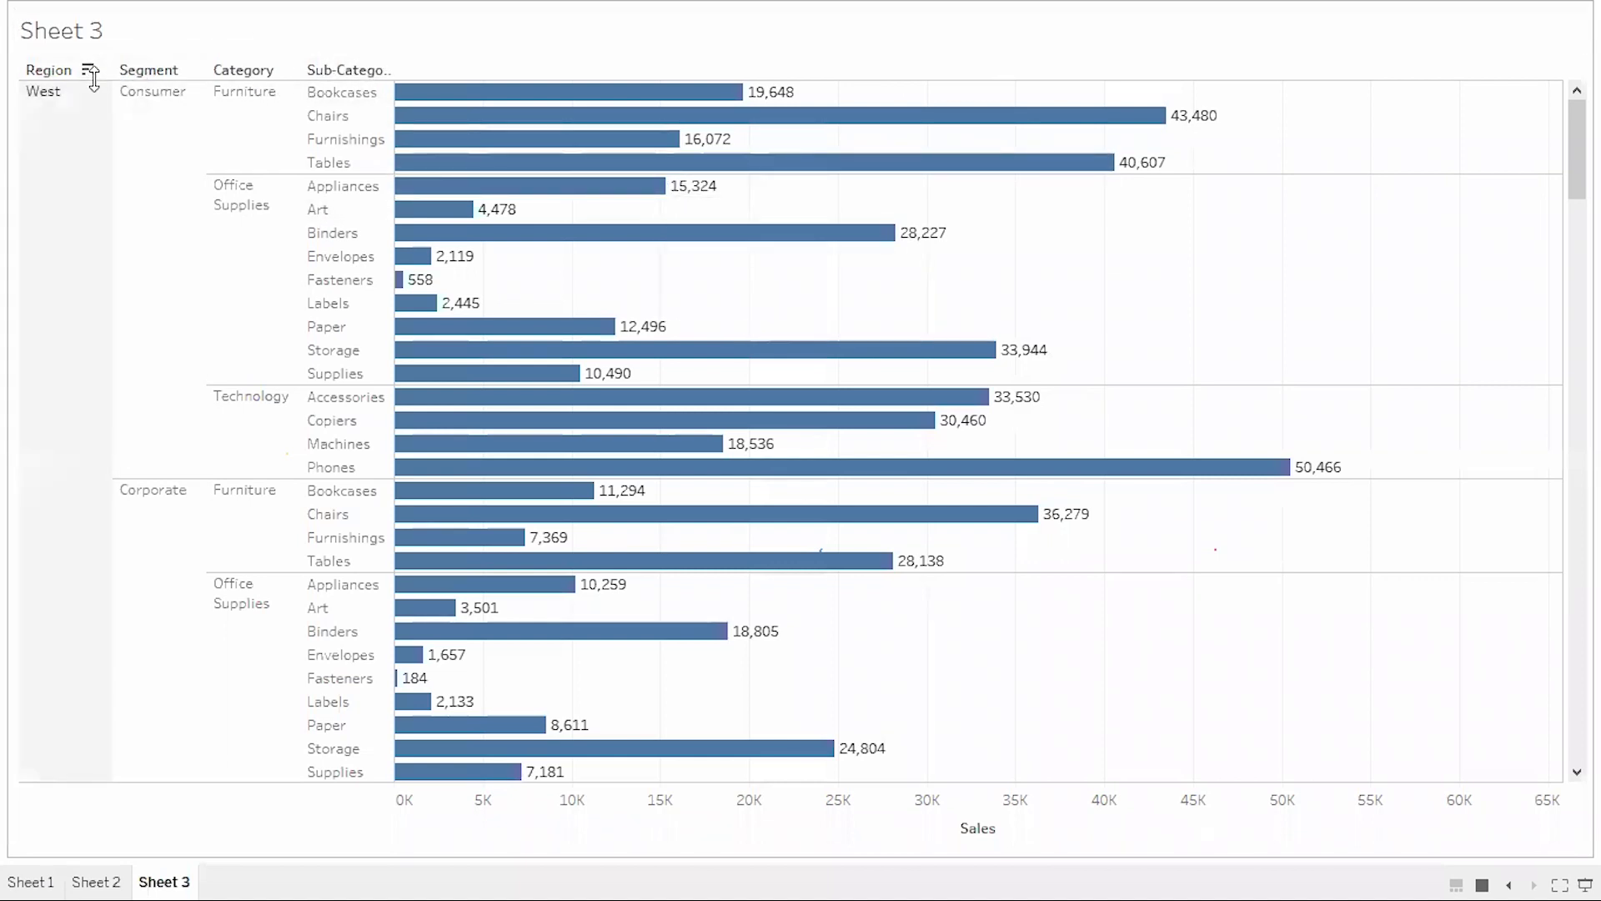
{"action": "key", "text": "Escape"}
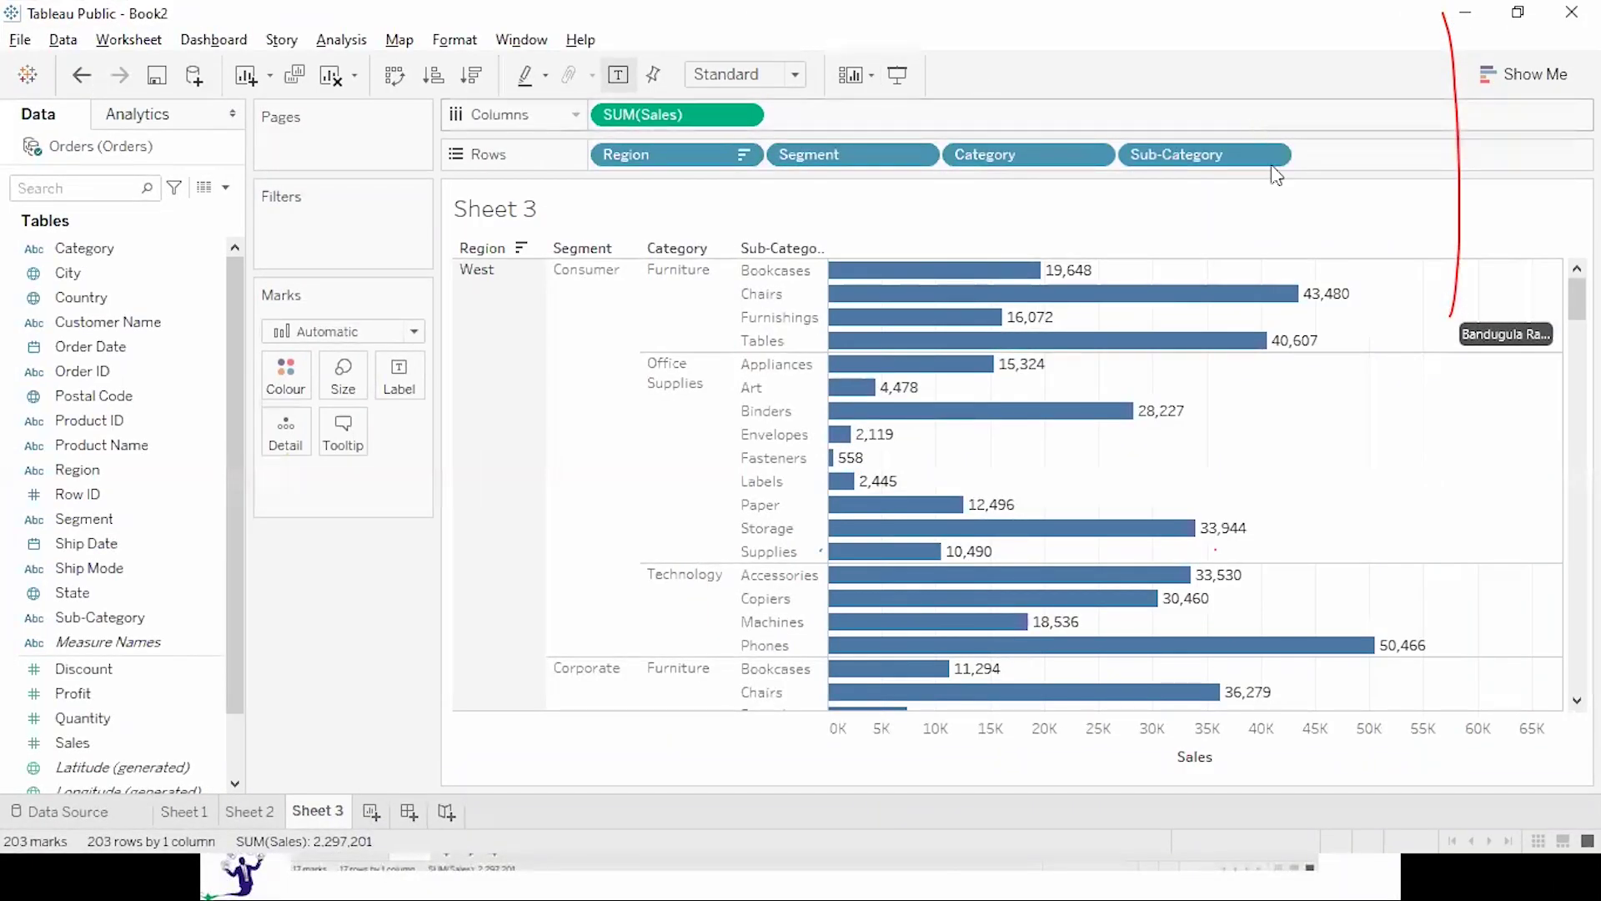
Remove Sub-Category, Category and Segment from Rows, leaving only Region.
{"action": "left_click_drag", "start_coordinate": [1244, 151], "coordinate": [393, 732]}
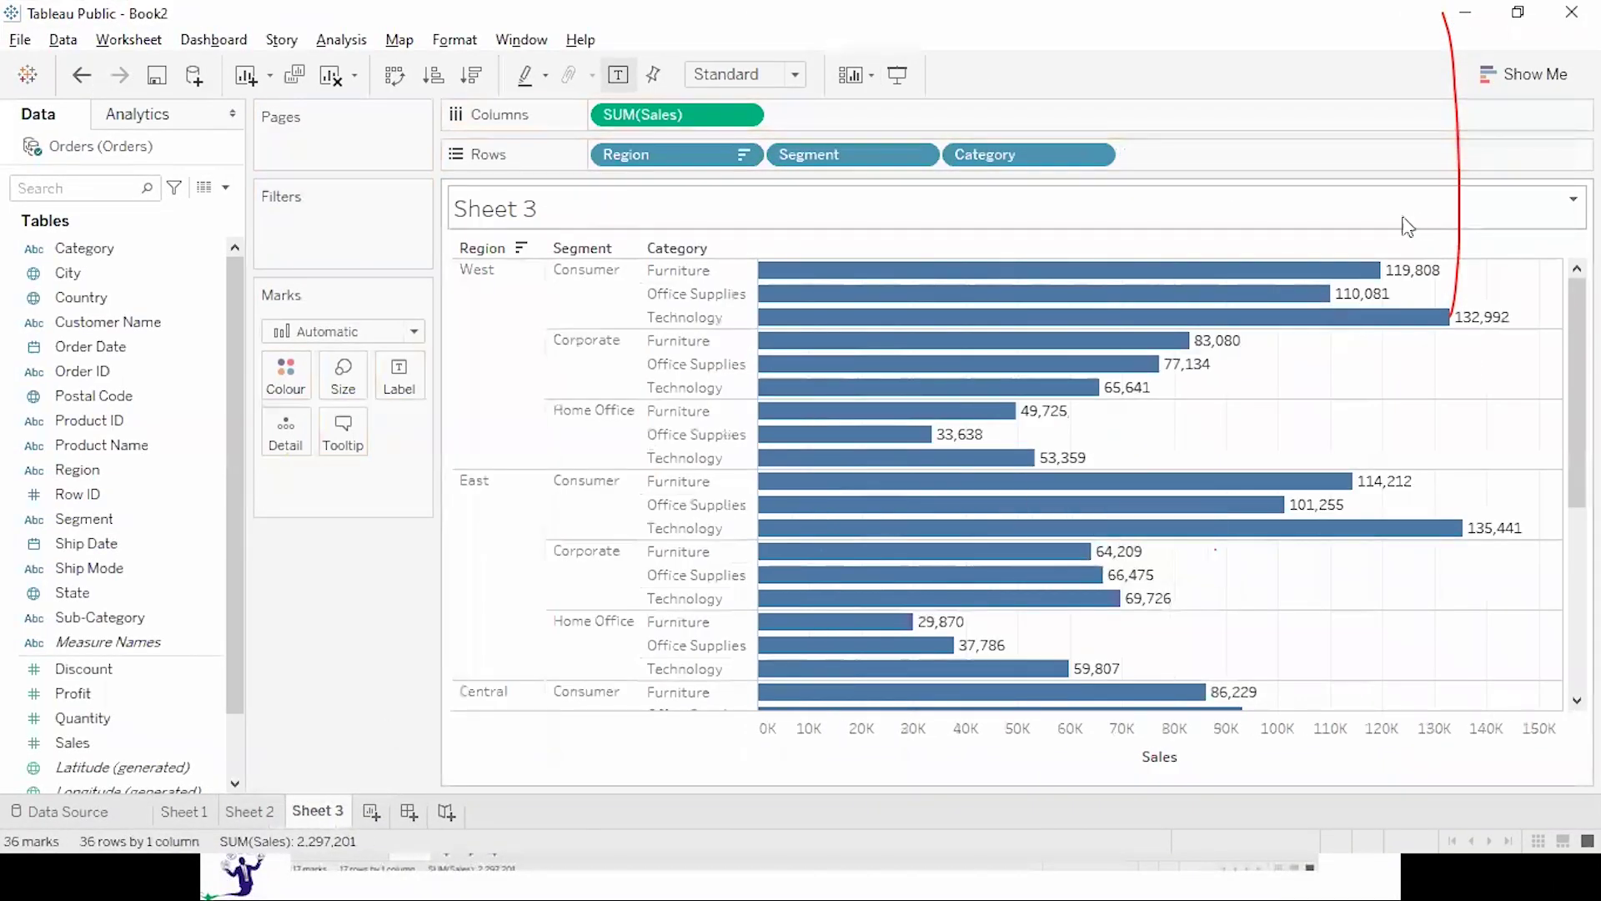
{"action": "left_click_drag", "start_coordinate": [984, 155], "coordinate": [272, 678]}
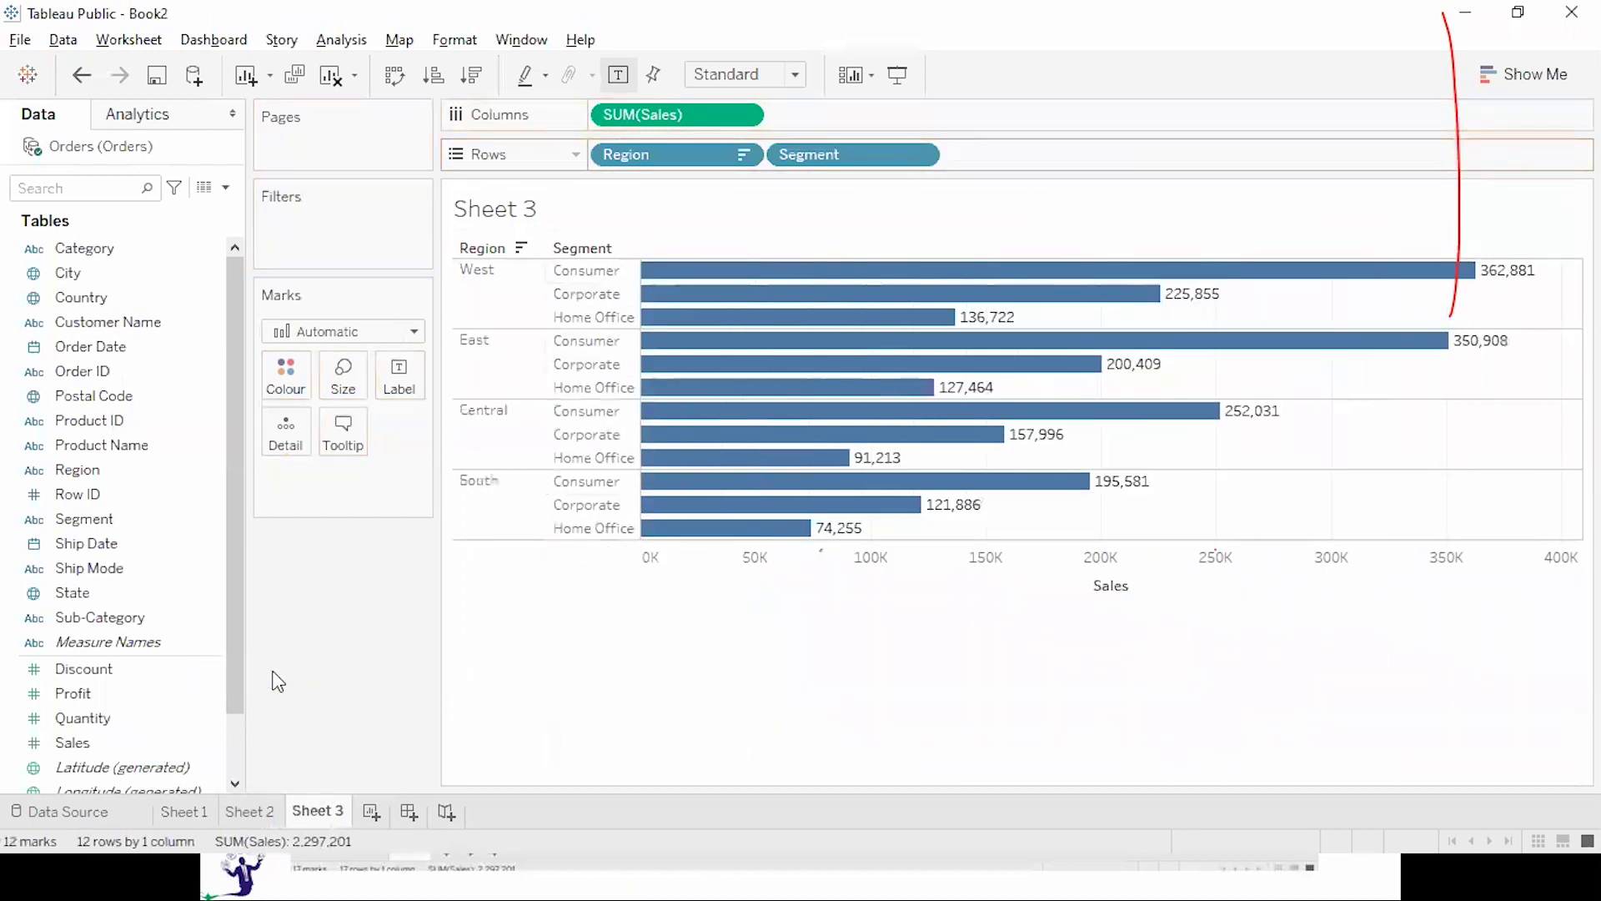
{"action": "left_click_drag", "start_coordinate": [842, 154], "coordinate": [371, 640]}
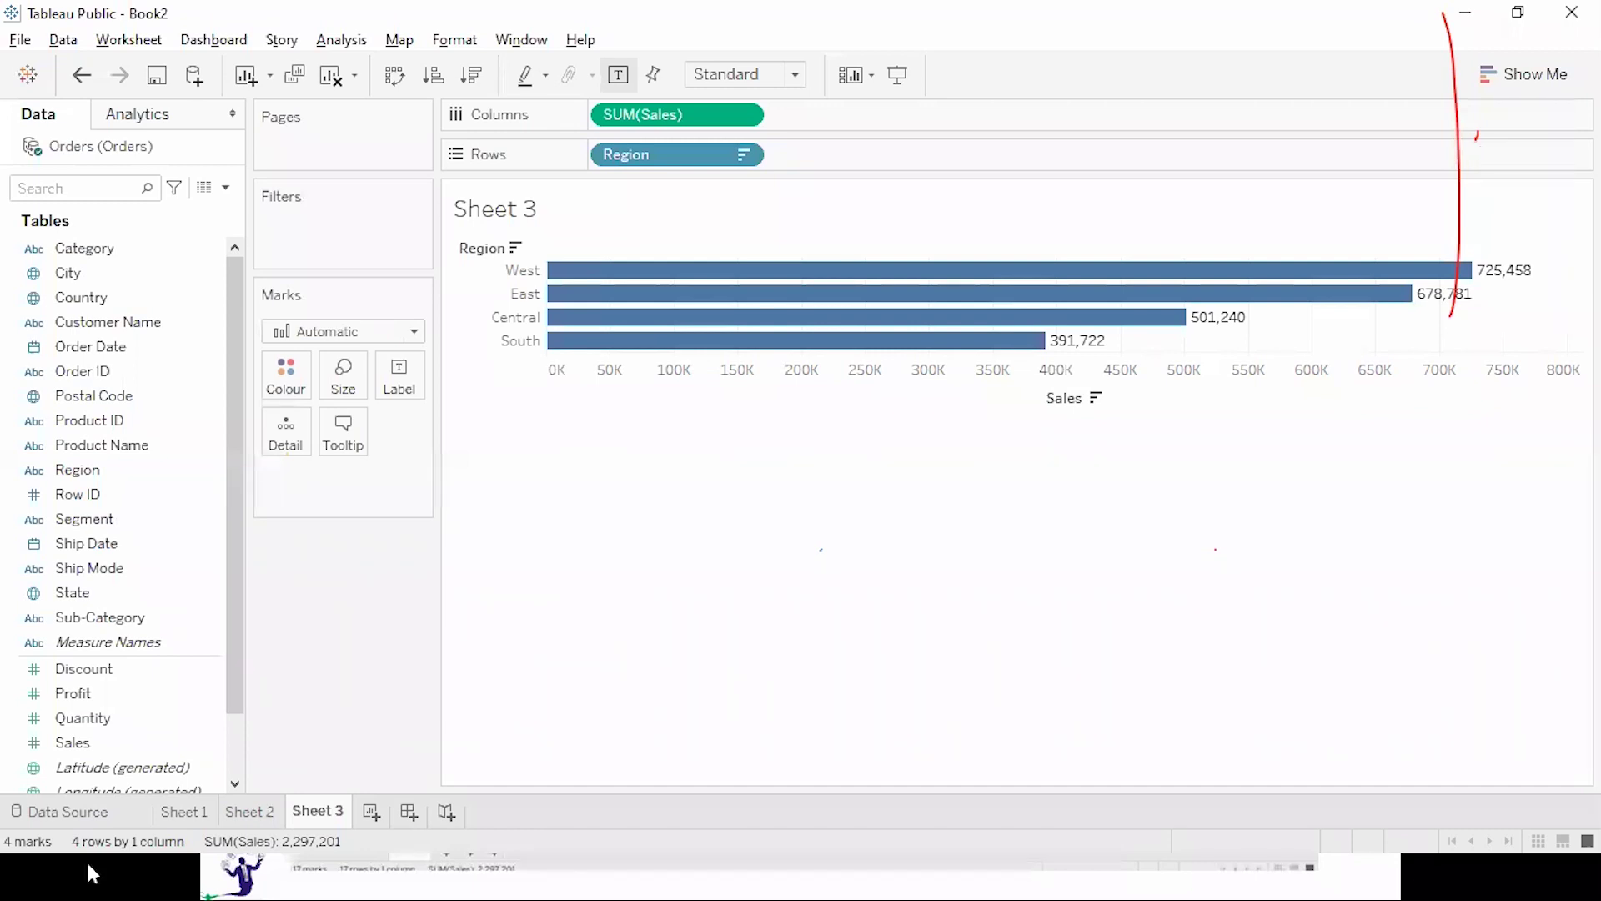
Try Segment as a second level after Region on Rows, and remove it again.
{"action": "left_click", "coordinate": [17, 248]}
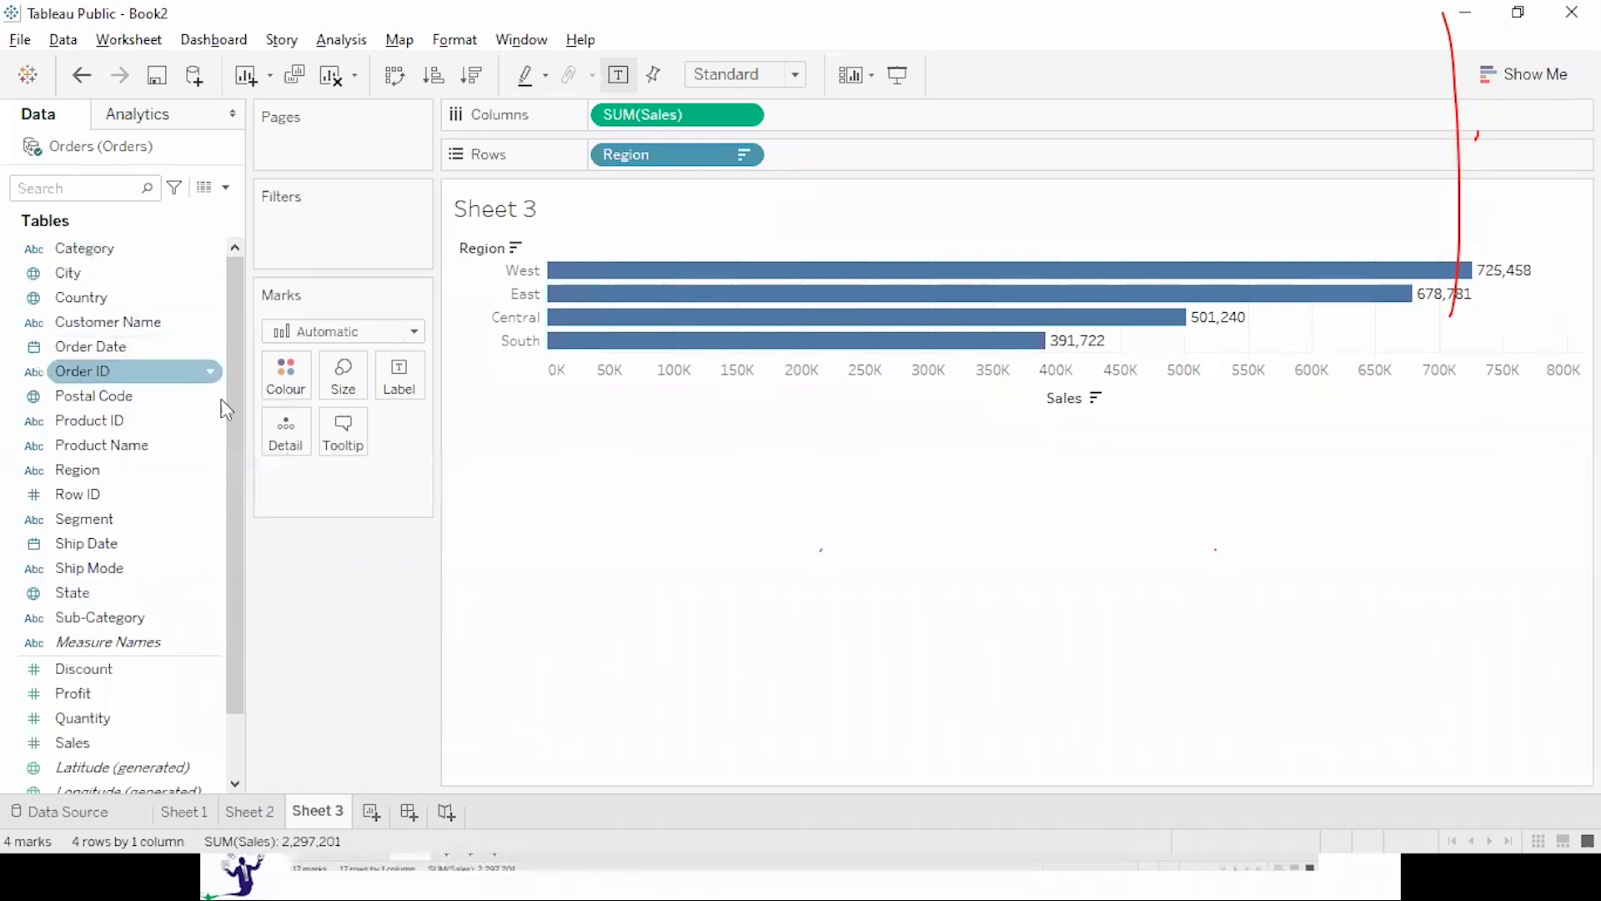
{"action": "left_click_drag", "start_coordinate": [131, 520], "coordinate": [860, 157]}
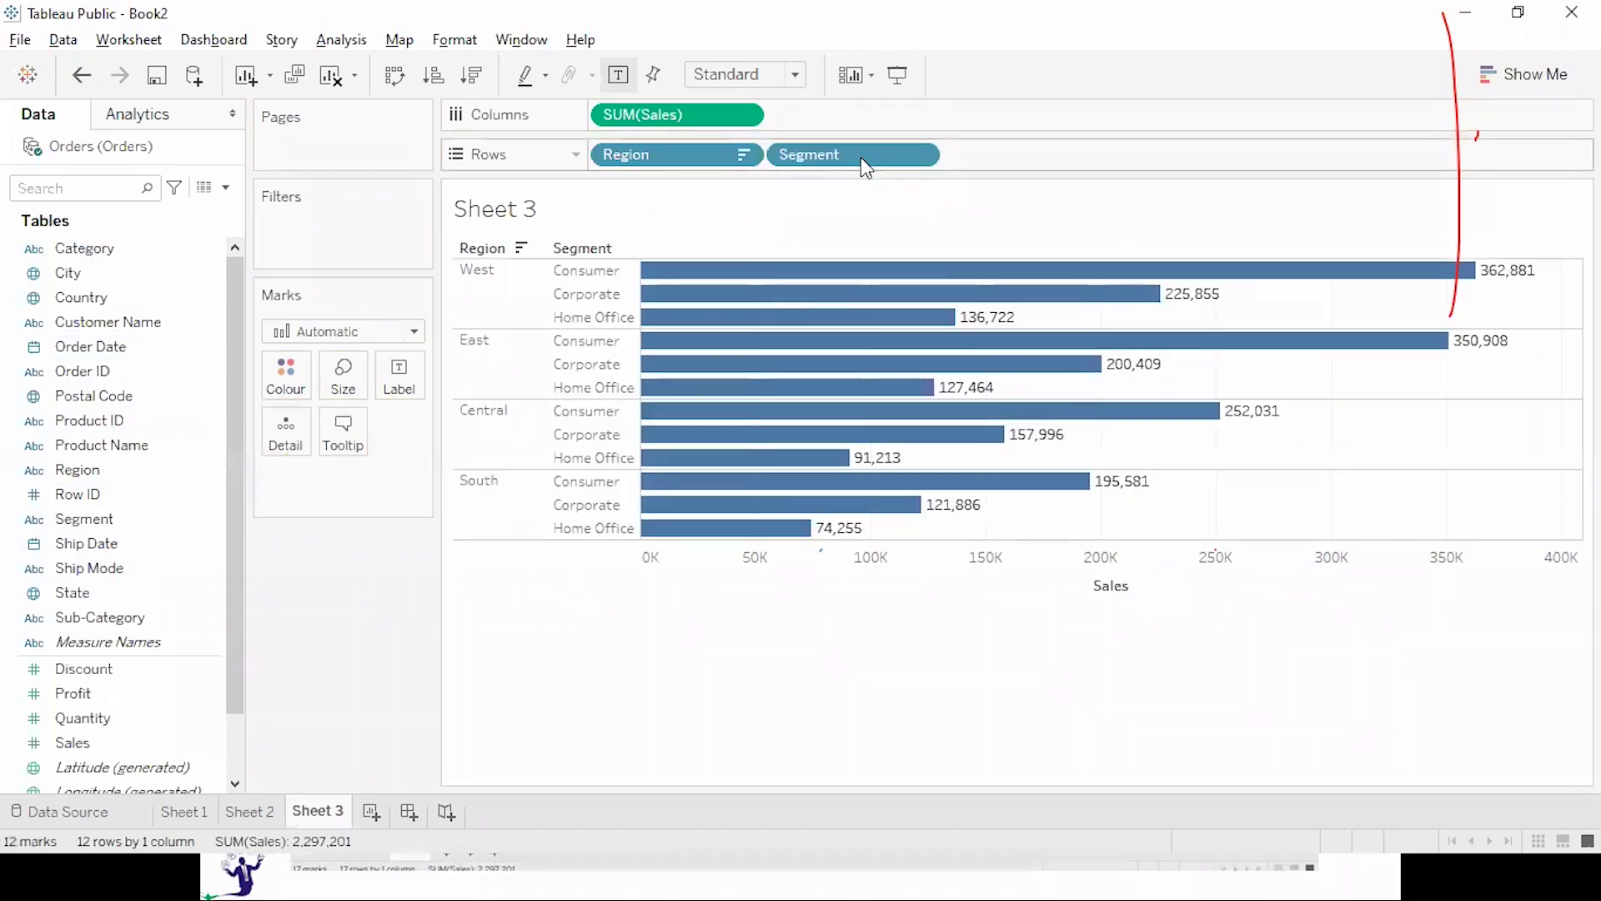
{"action": "left_click_drag", "start_coordinate": [860, 157], "coordinate": [397, 598]}
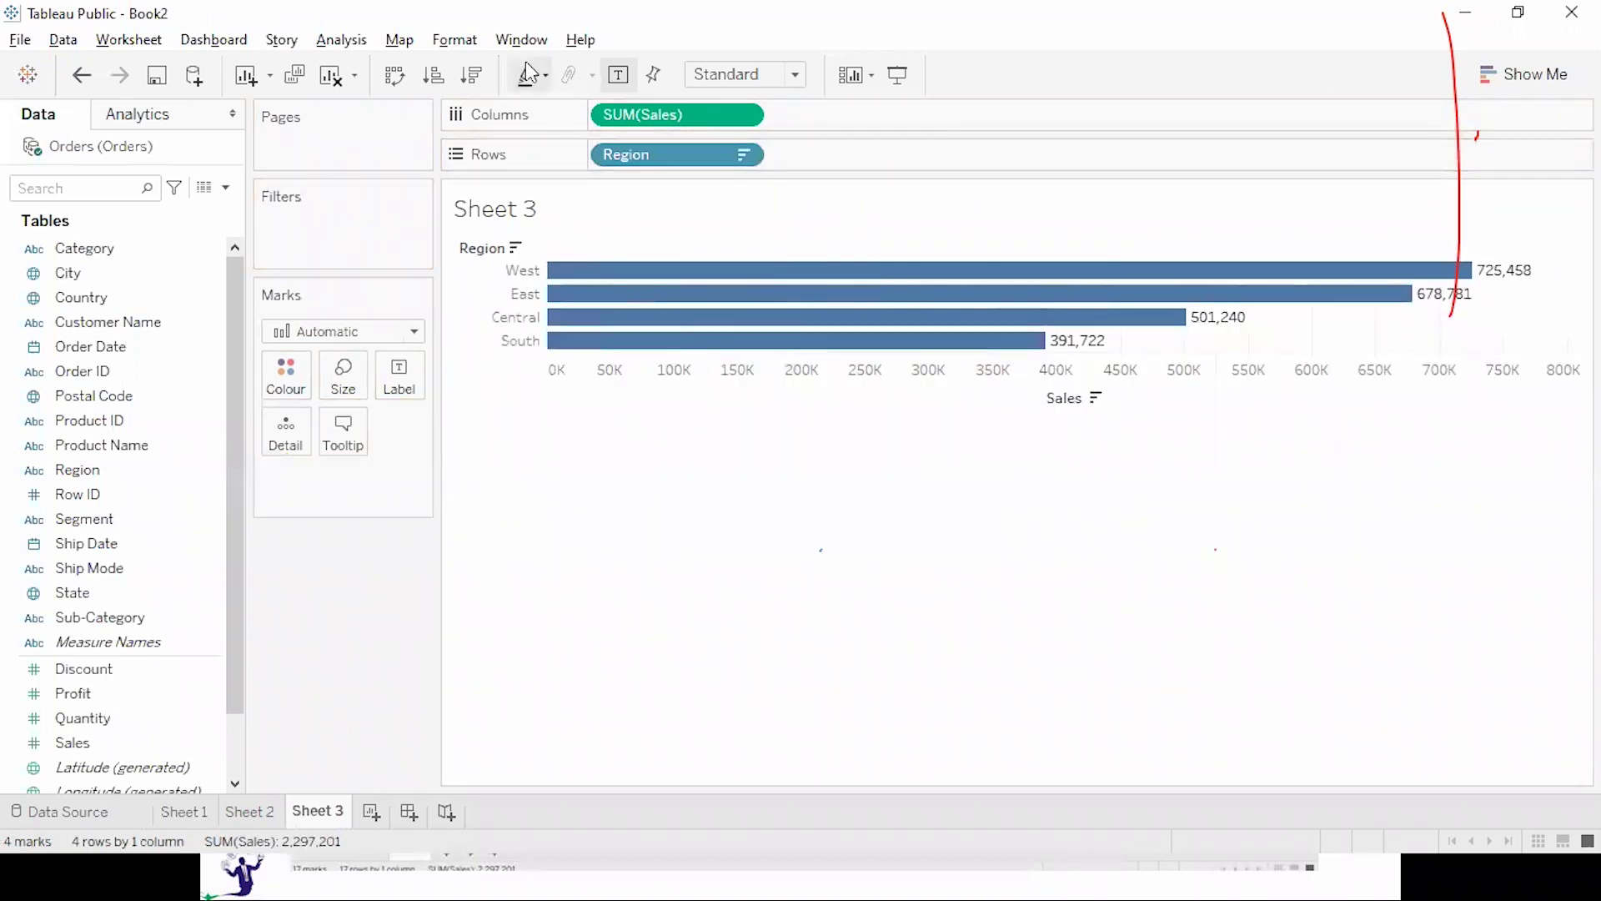
{"action": "left_click", "coordinate": [570, 298]}
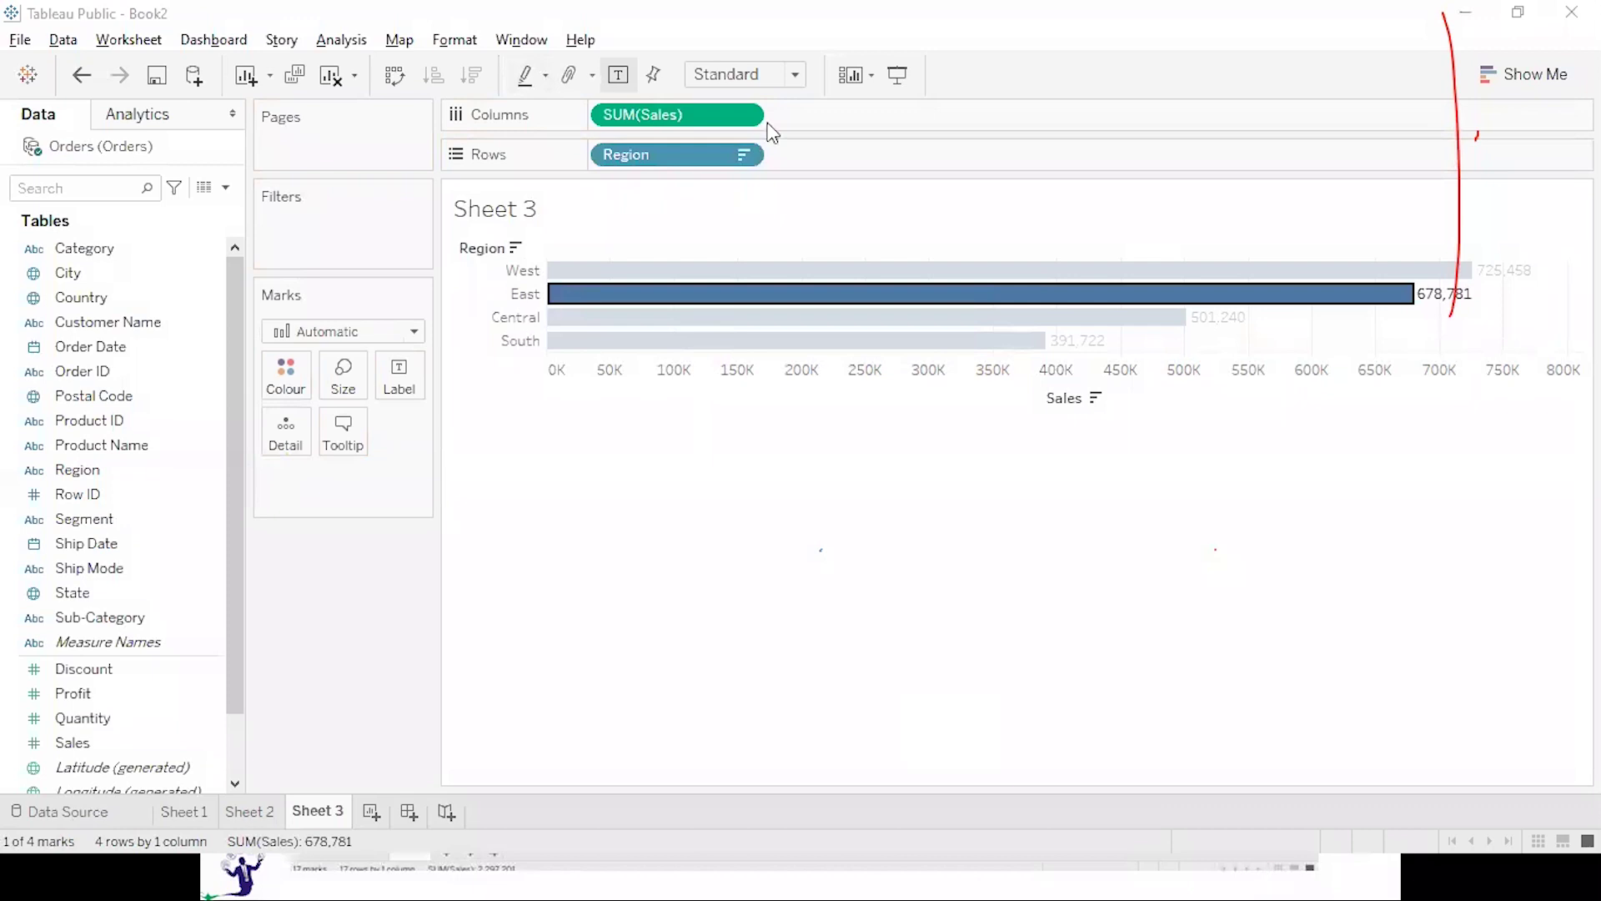
{"action": "left_click_drag", "start_coordinate": [1440, 97], "coordinate": [1468, 143]}
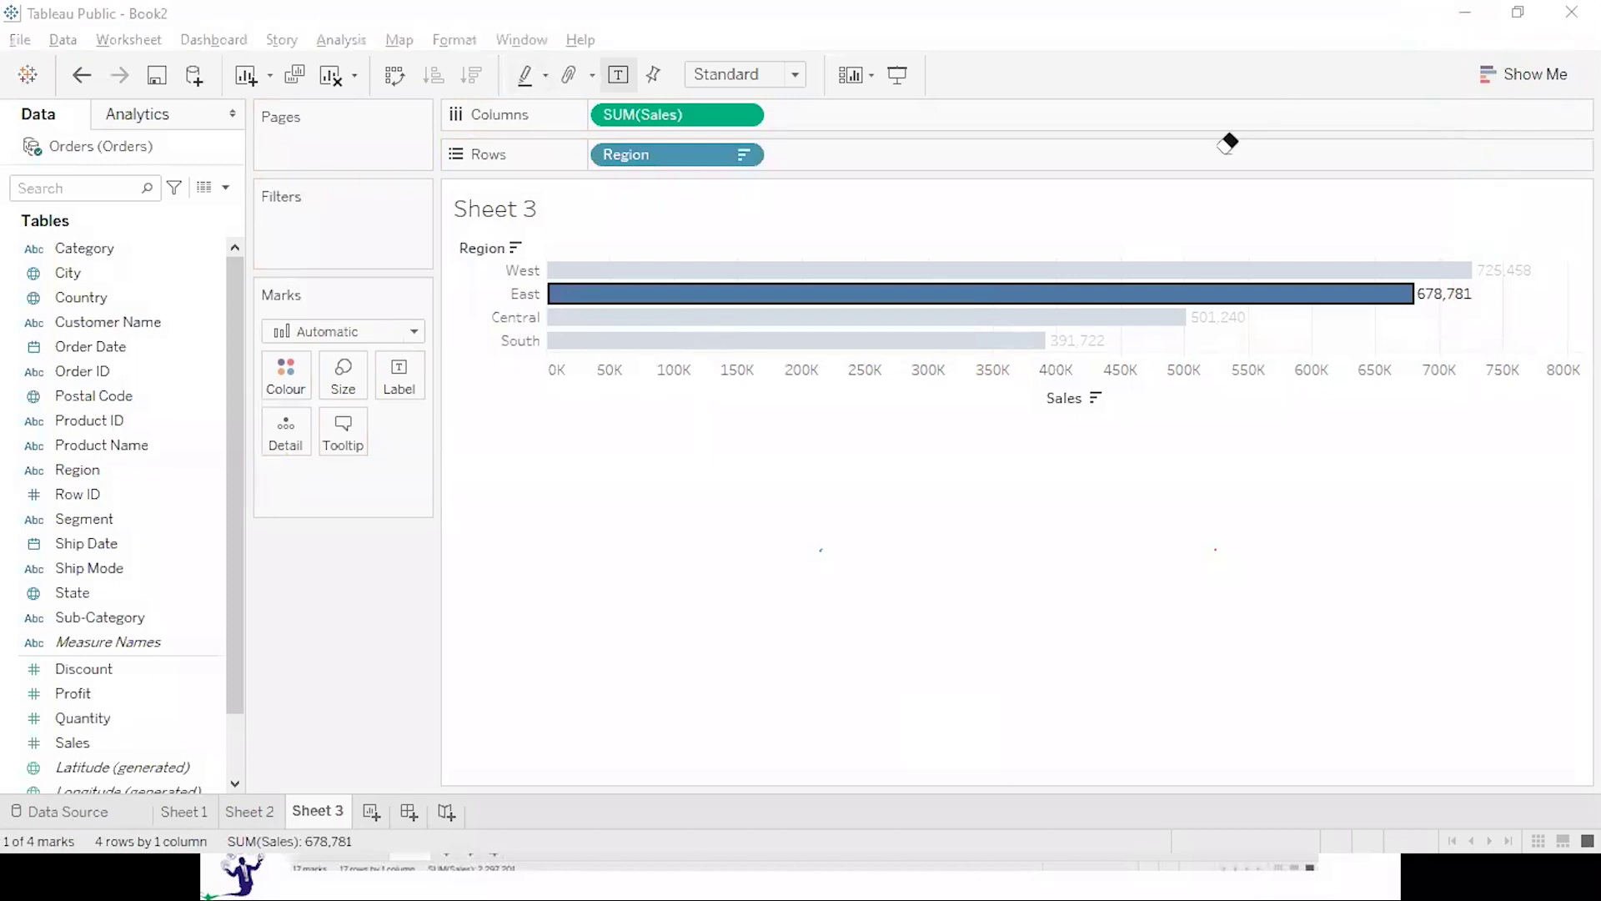
{"action": "left_click", "coordinate": [1104, 500]}
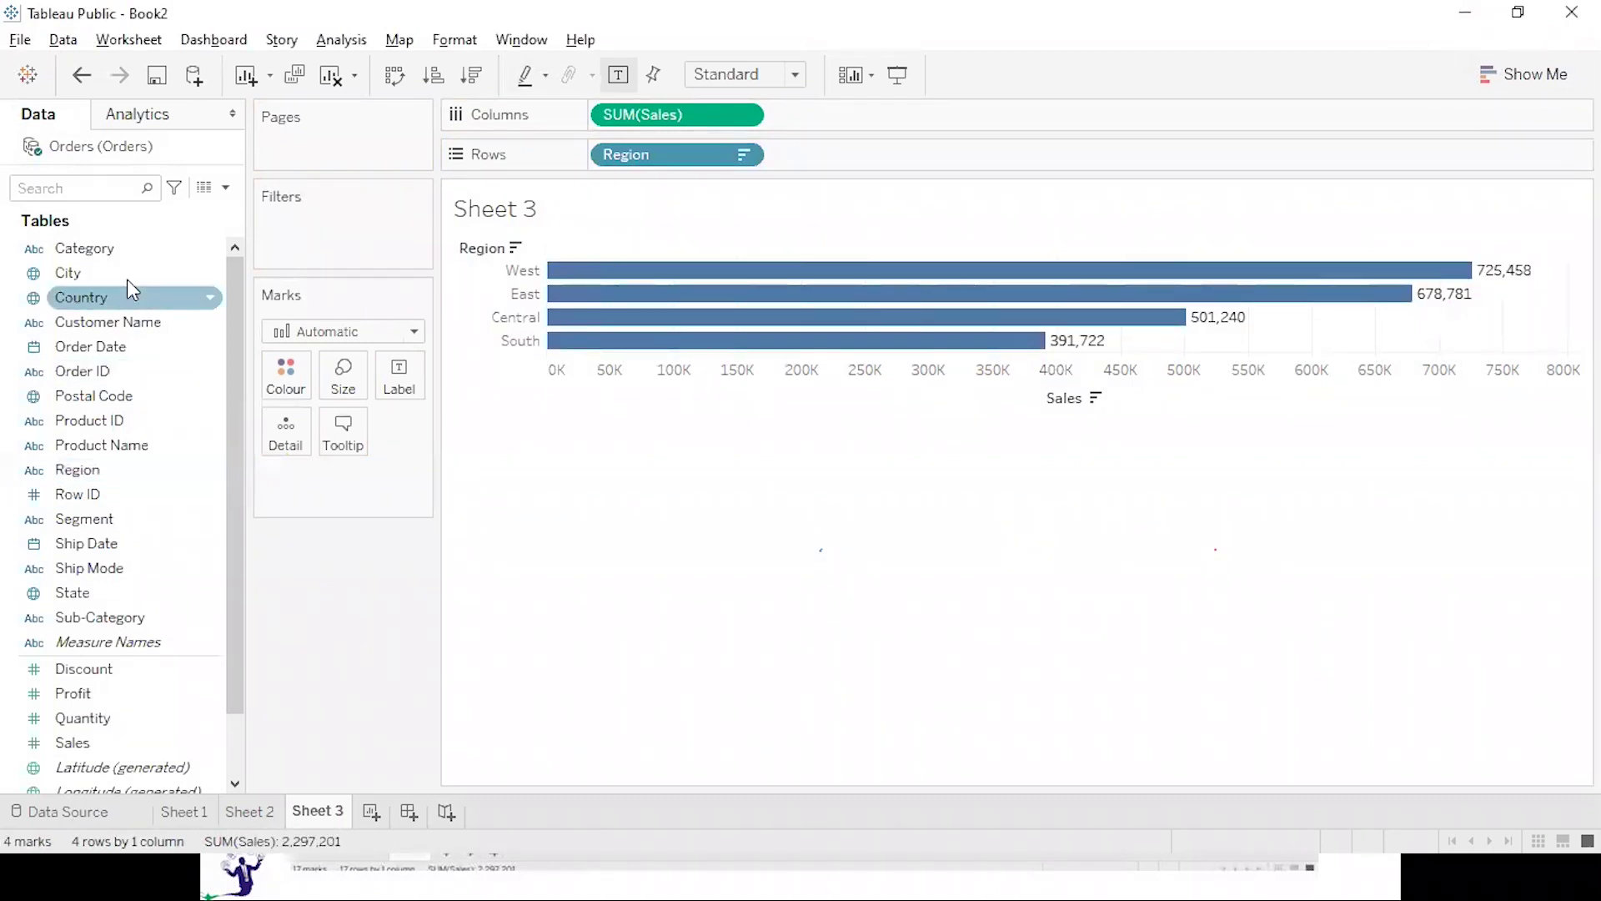
Create a hierarchy named pd from the Category, Region, Segment and Sub-Category fields.
{"action": "left_click", "coordinate": [121, 257]}
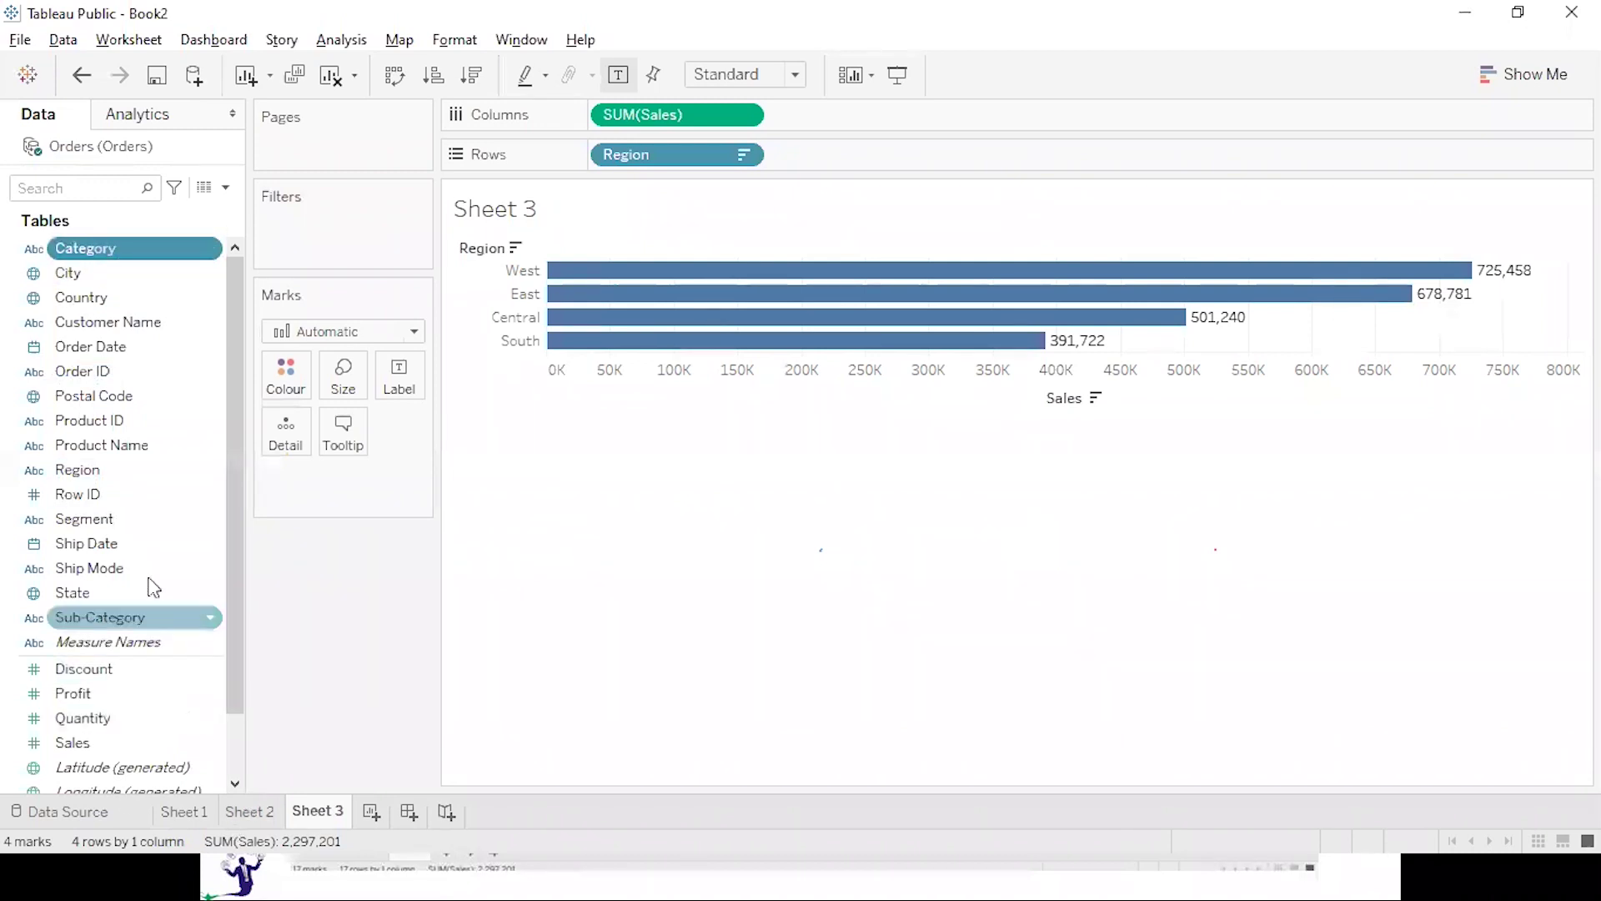
{"action": "left_click", "coordinate": [90, 470], "text": "ctrl"}
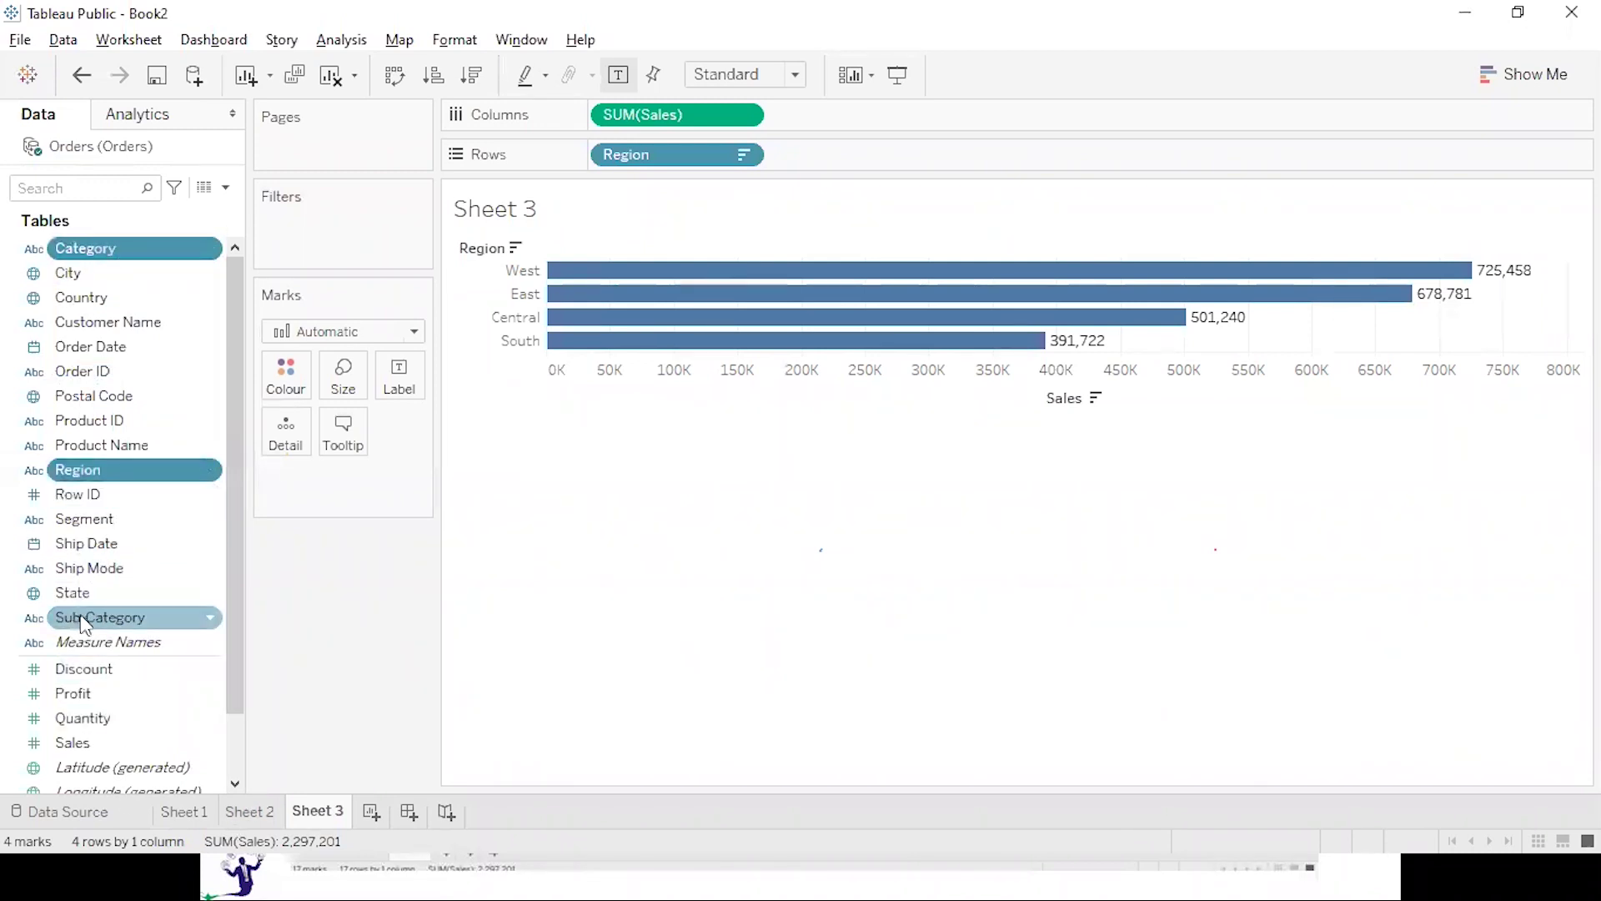
{"action": "left_click", "coordinate": [83, 521], "text": "ctrl"}
{"action": "left_click", "coordinate": [114, 617], "text": "ctrl"}
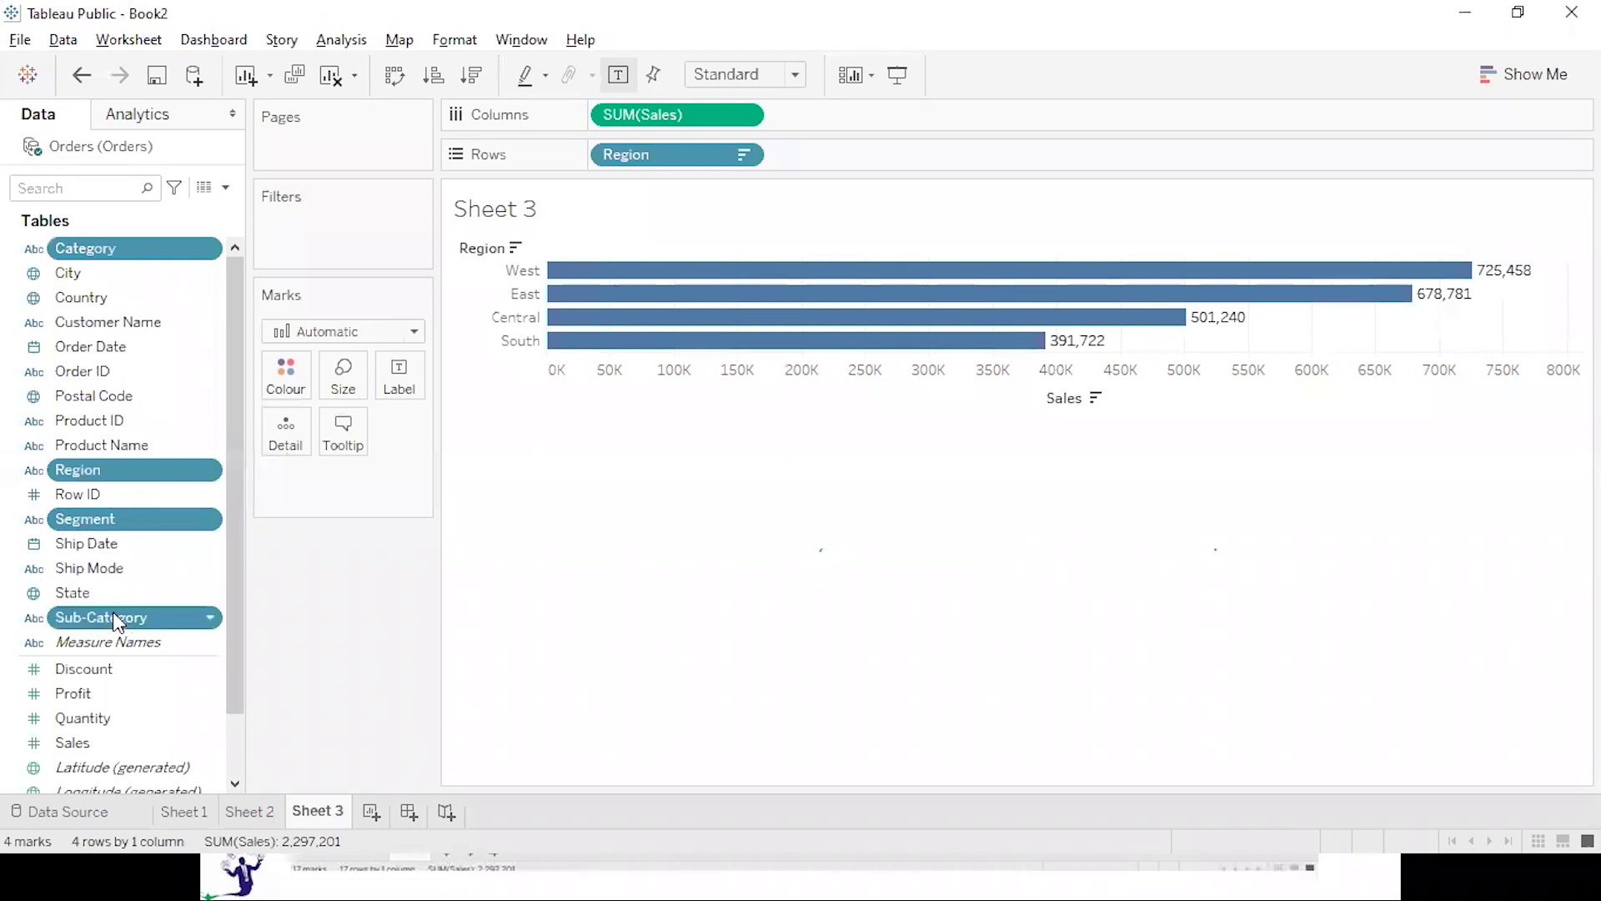
{"action": "left_click", "coordinate": [211, 620]}
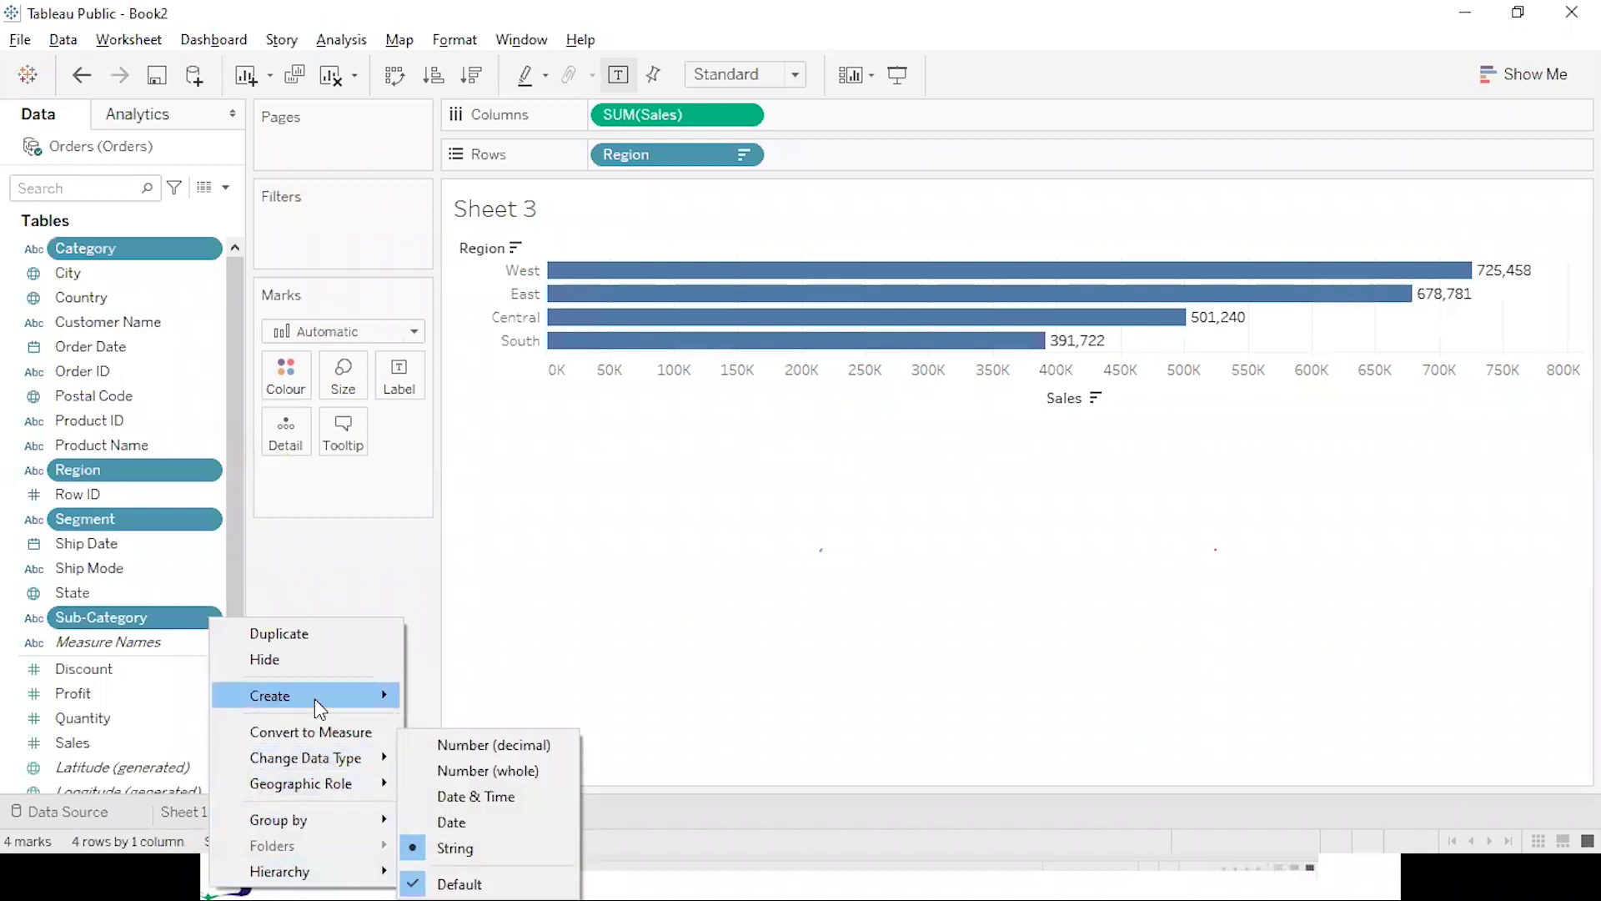
{"action": "mouse_move", "coordinate": [314, 698]}
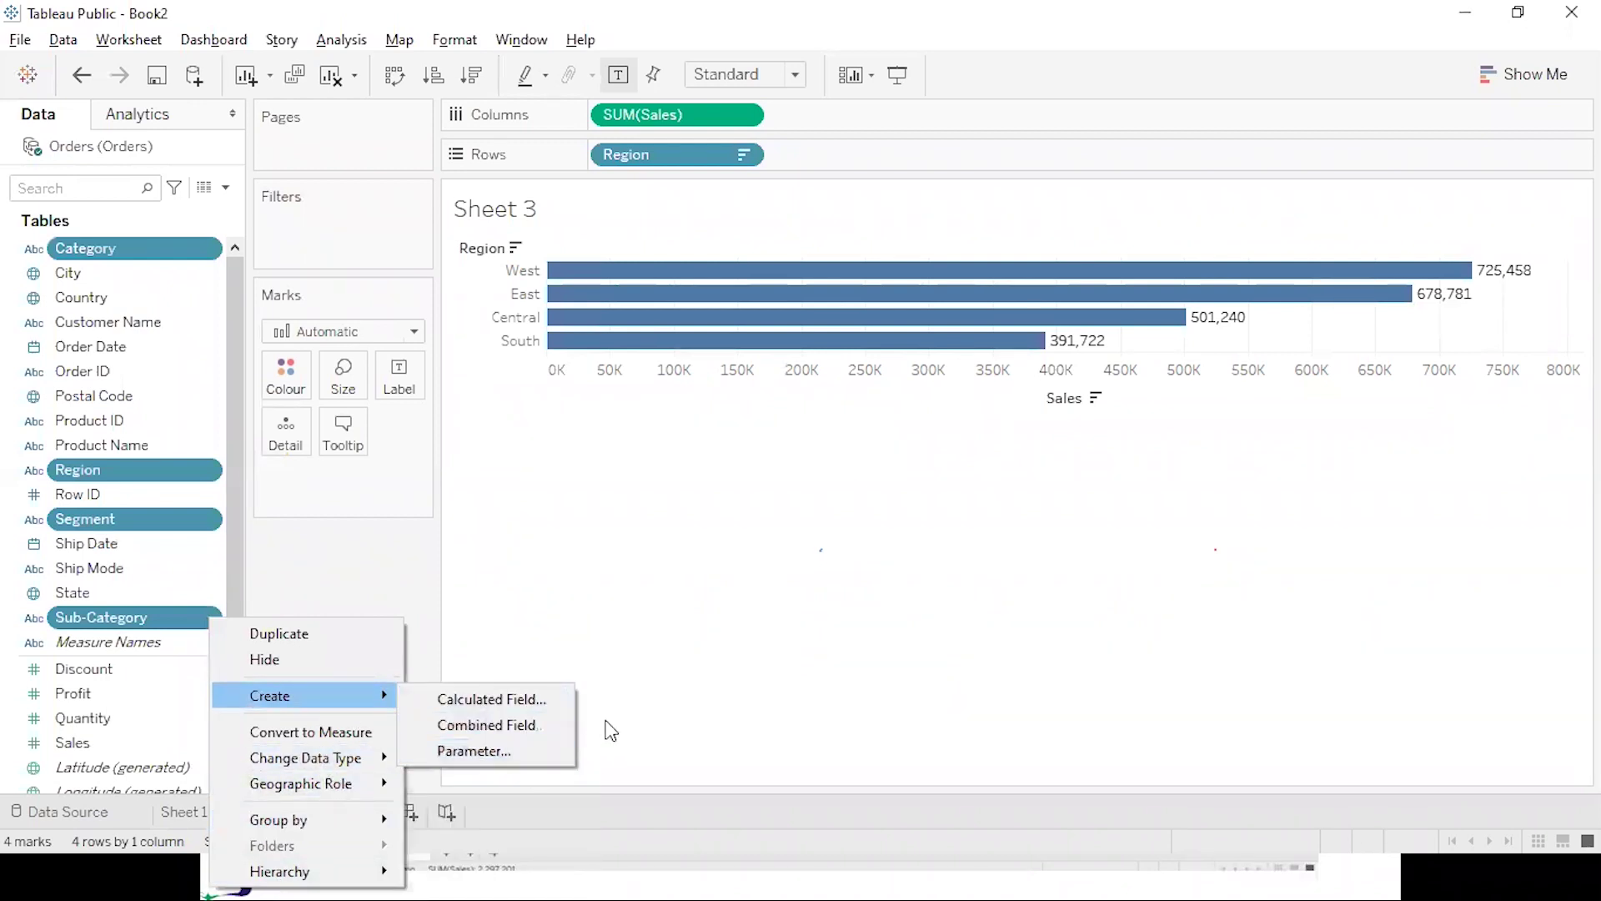
{"action": "mouse_move", "coordinate": [348, 872]}
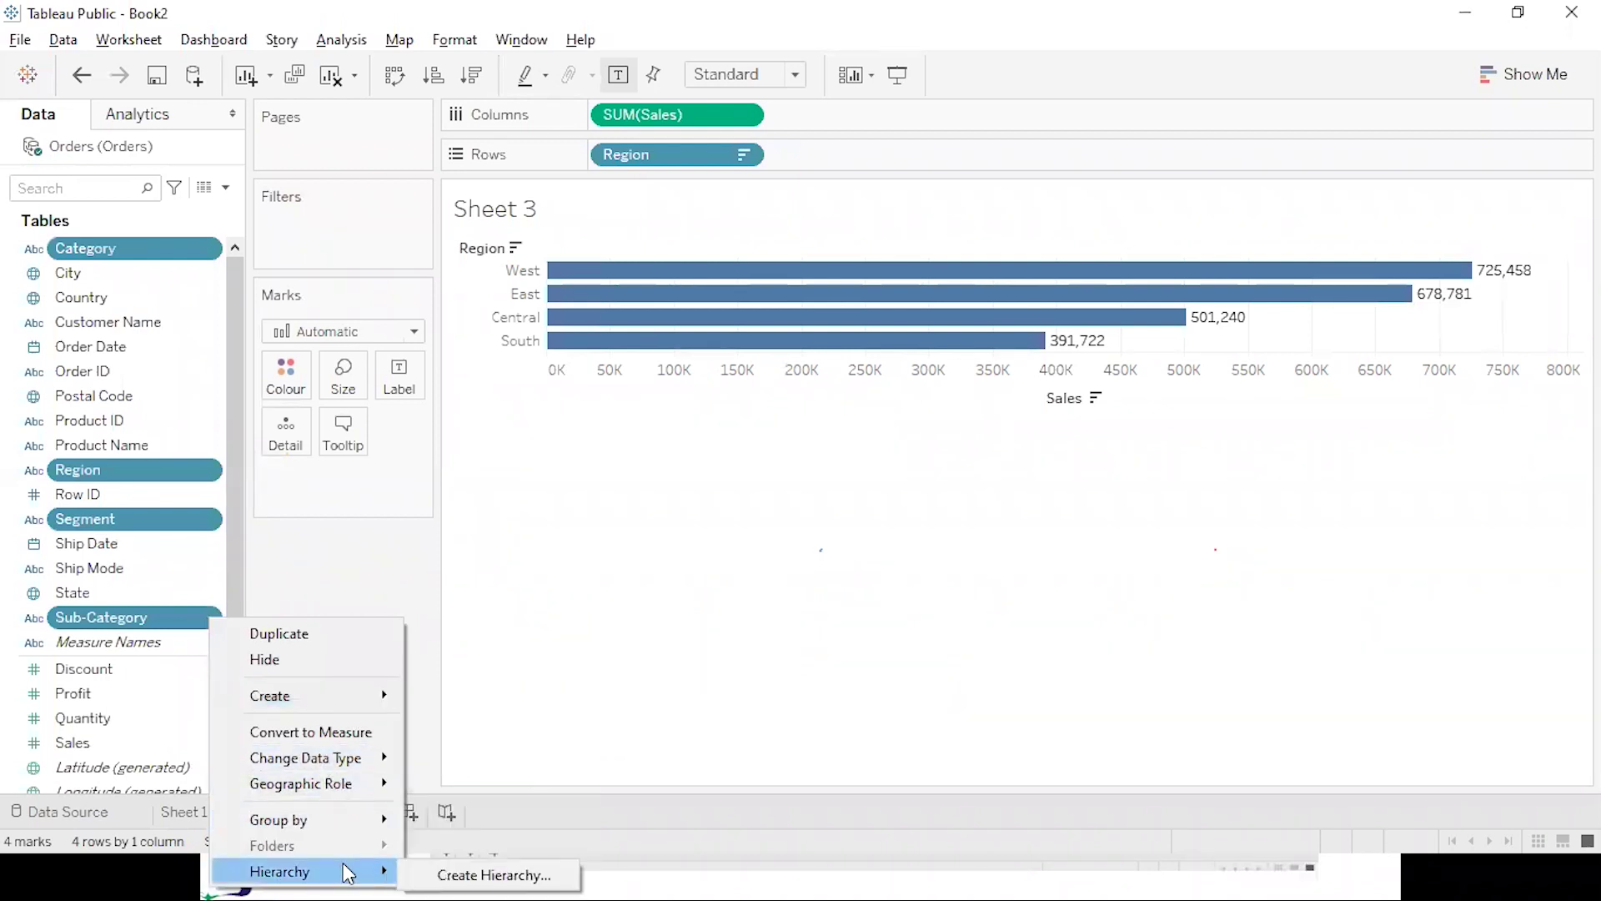
{"action": "left_click", "coordinate": [487, 871]}
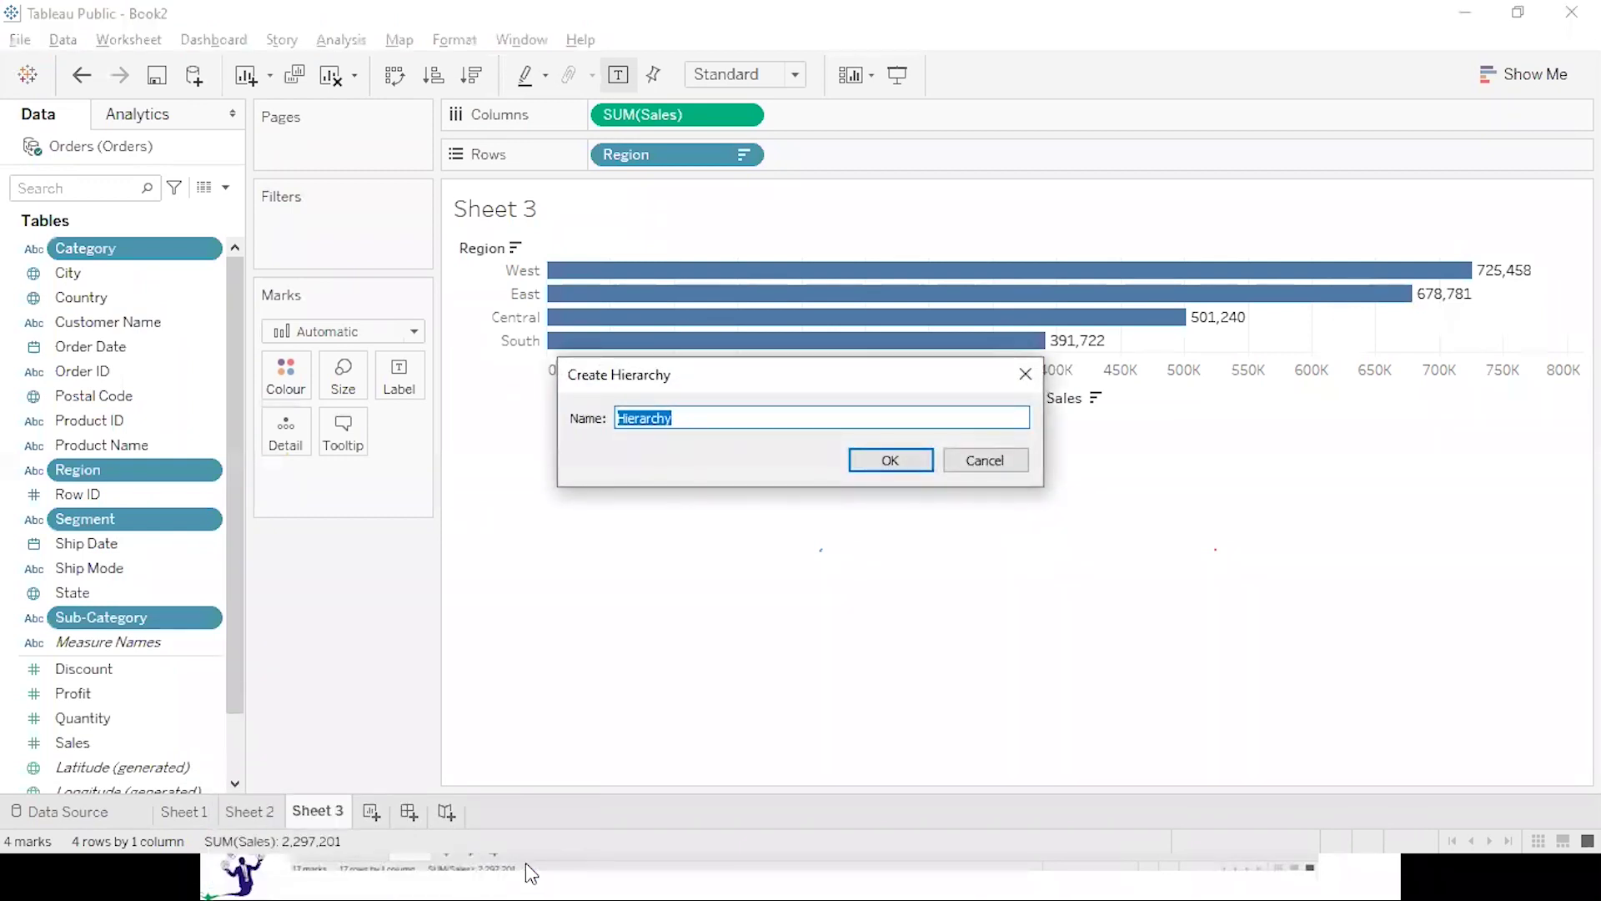
{"action": "type", "text": "pd"}
{"action": "key", "text": "Return"}
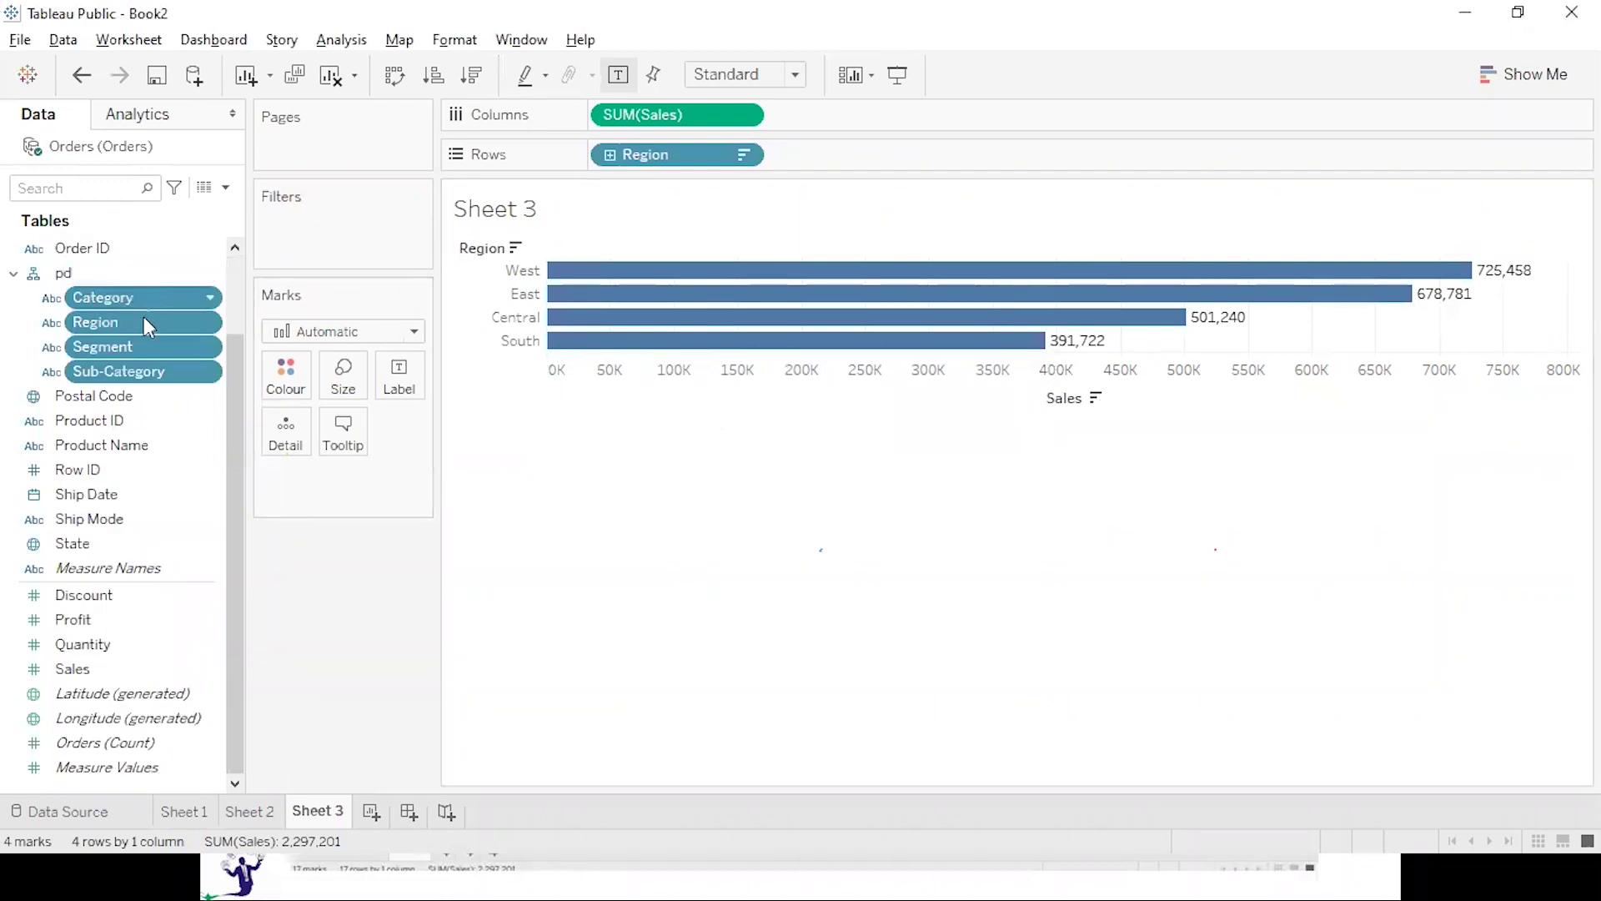
{"action": "left_click_drag", "start_coordinate": [153, 324], "coordinate": [113, 319]}
{"action": "left_click_drag", "start_coordinate": [127, 300], "coordinate": [137, 357]}
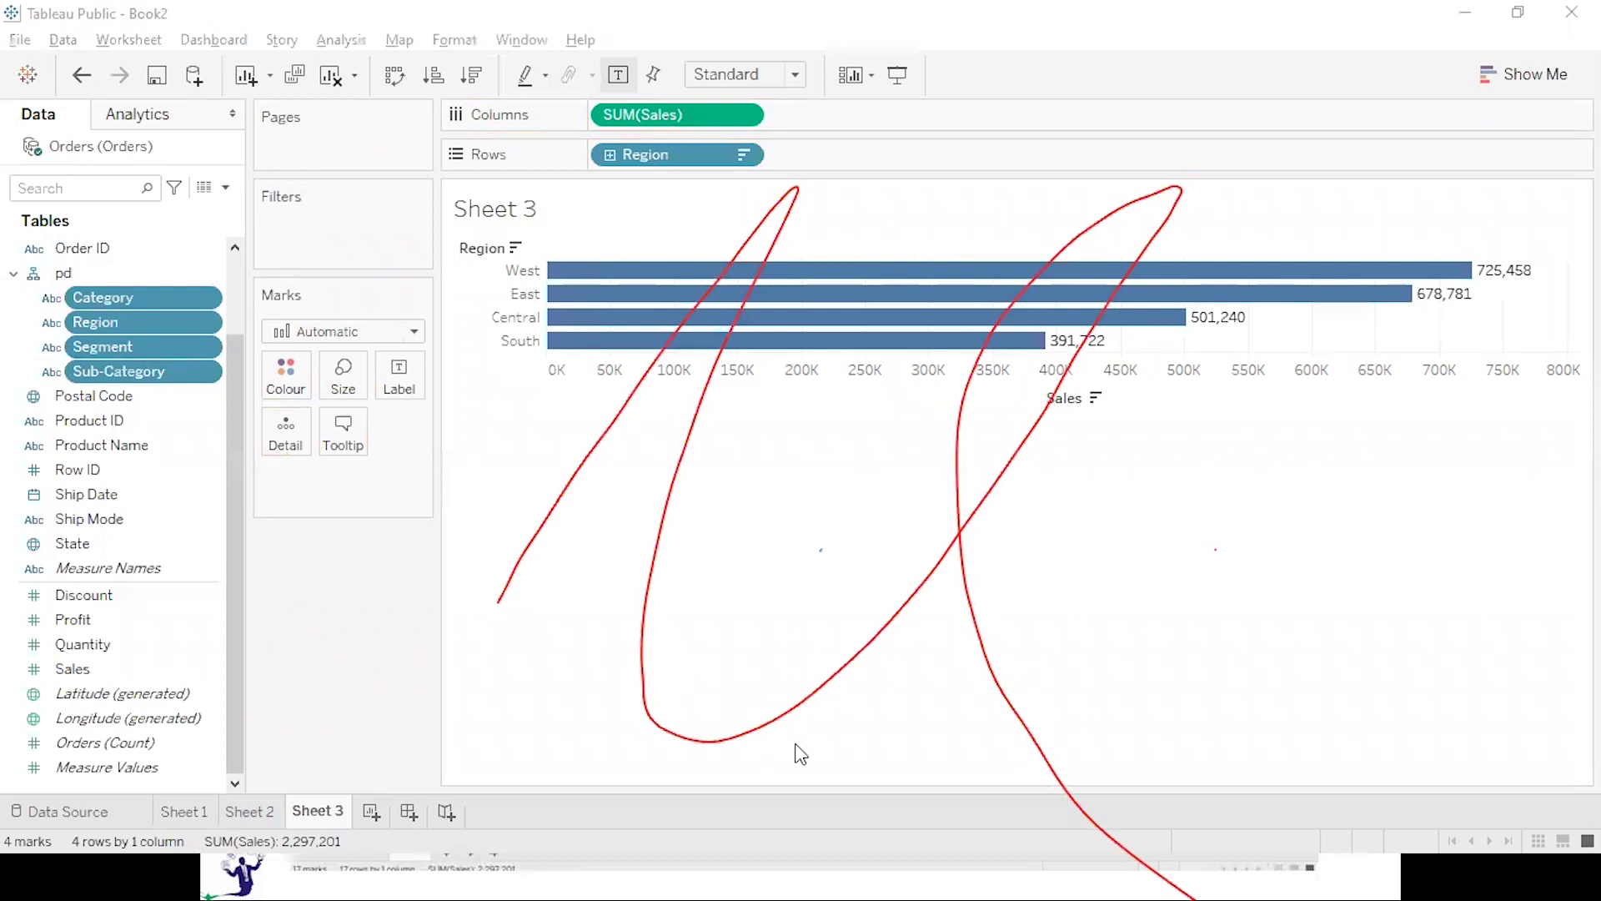
{"action": "left_click", "coordinate": [841, 54]}
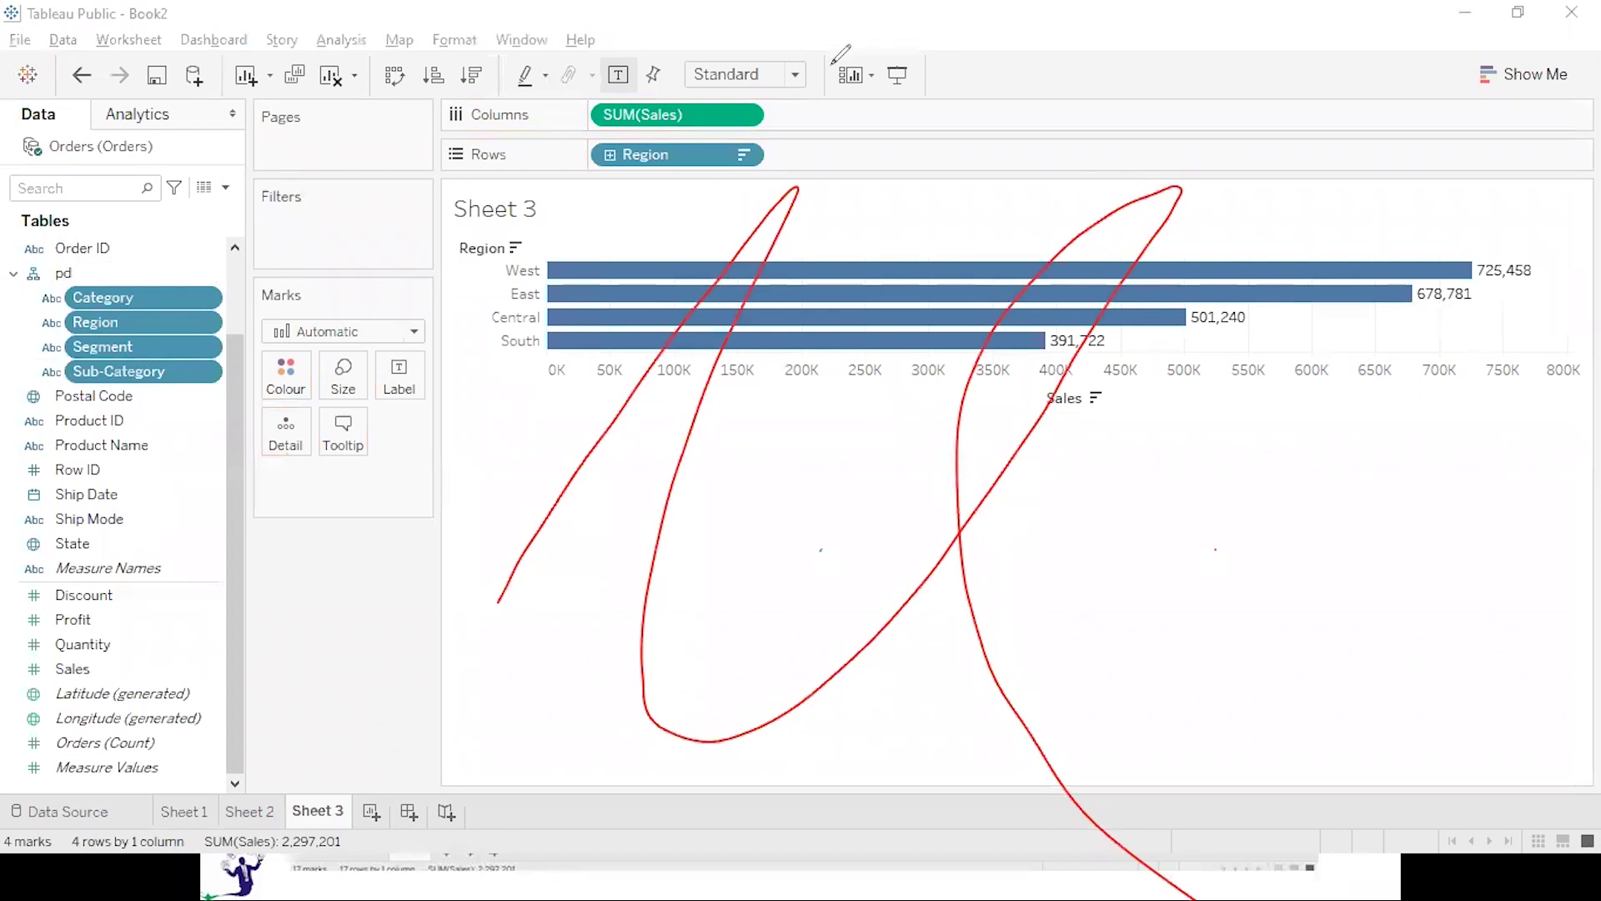
{"action": "left_click", "coordinate": [749, 332]}
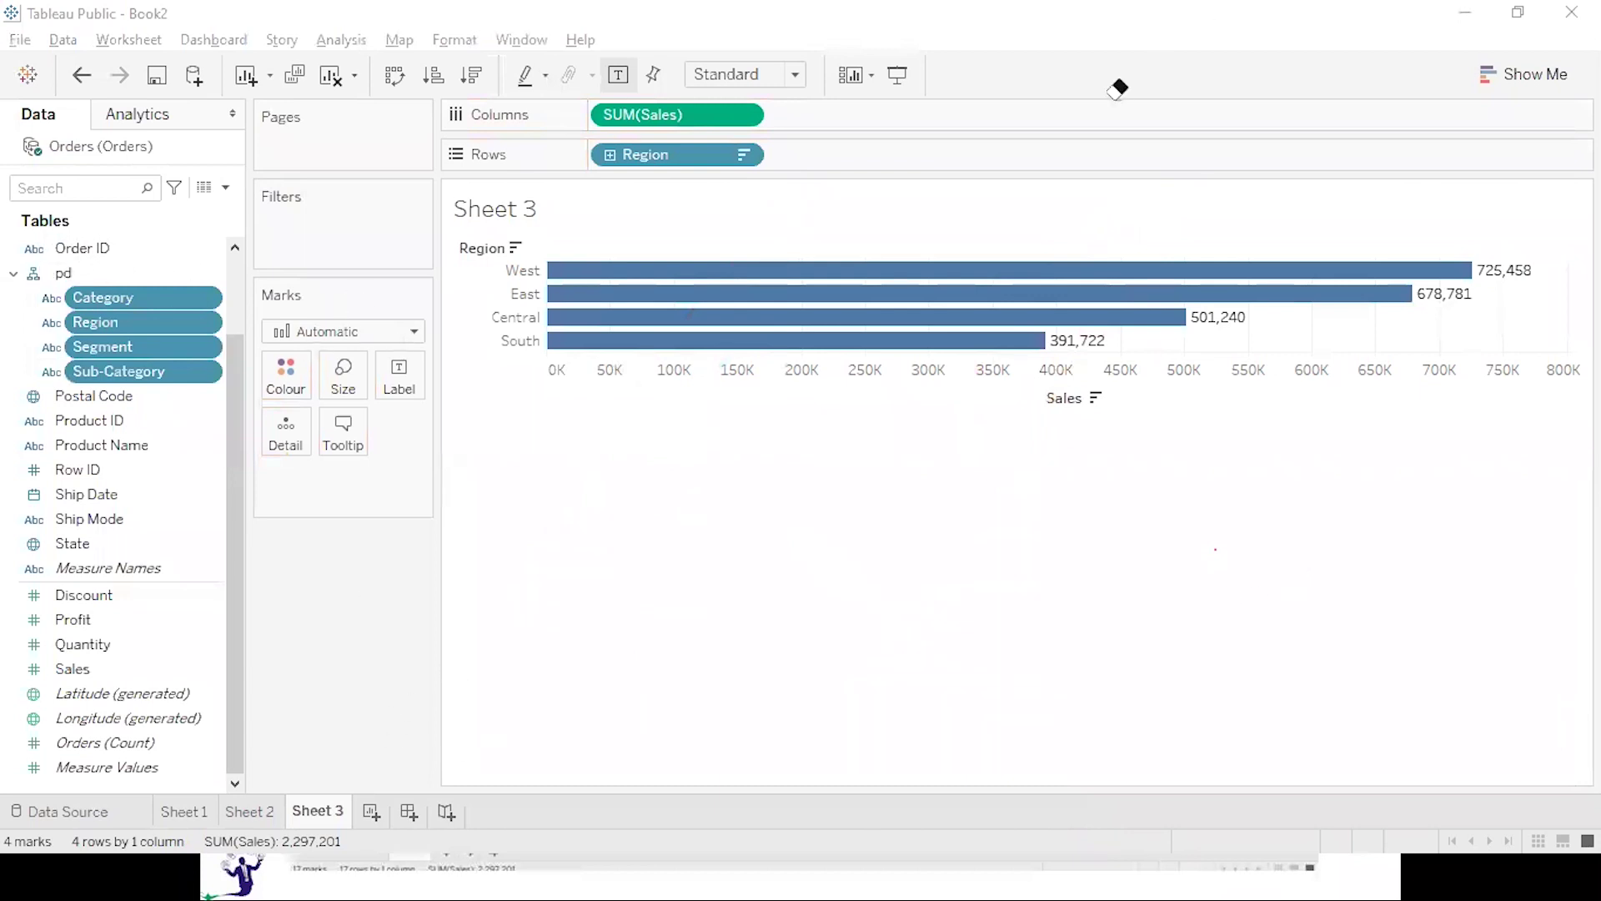
{"action": "left_click", "coordinate": [80, 272]}
{"action": "right_click", "coordinate": [80, 272]}
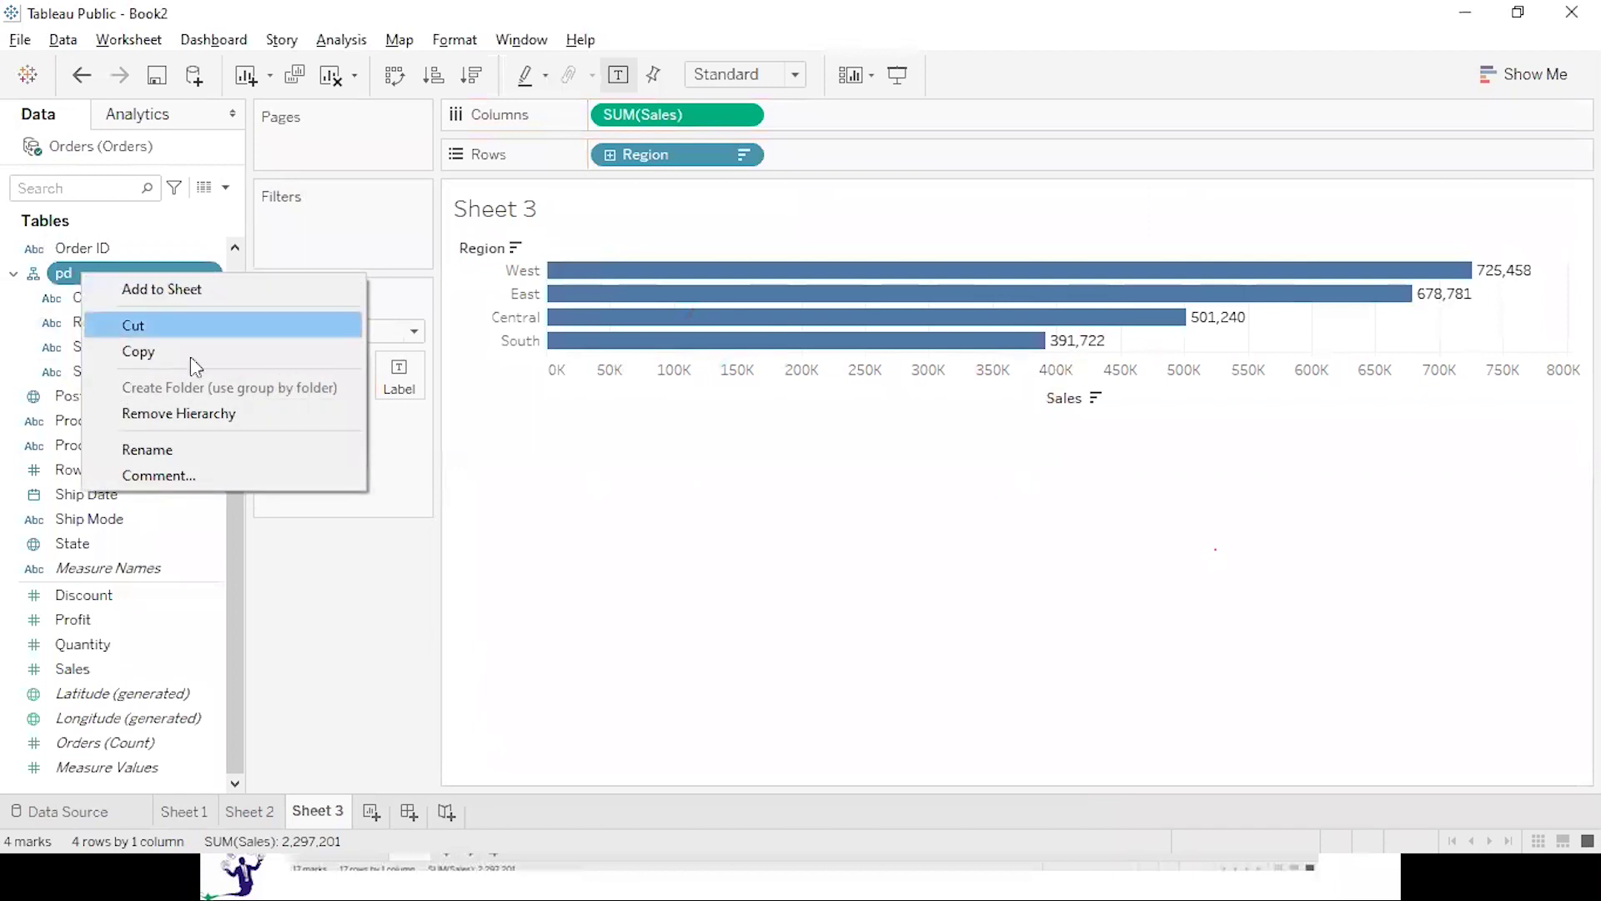
{"action": "left_click", "coordinate": [592, 528]}
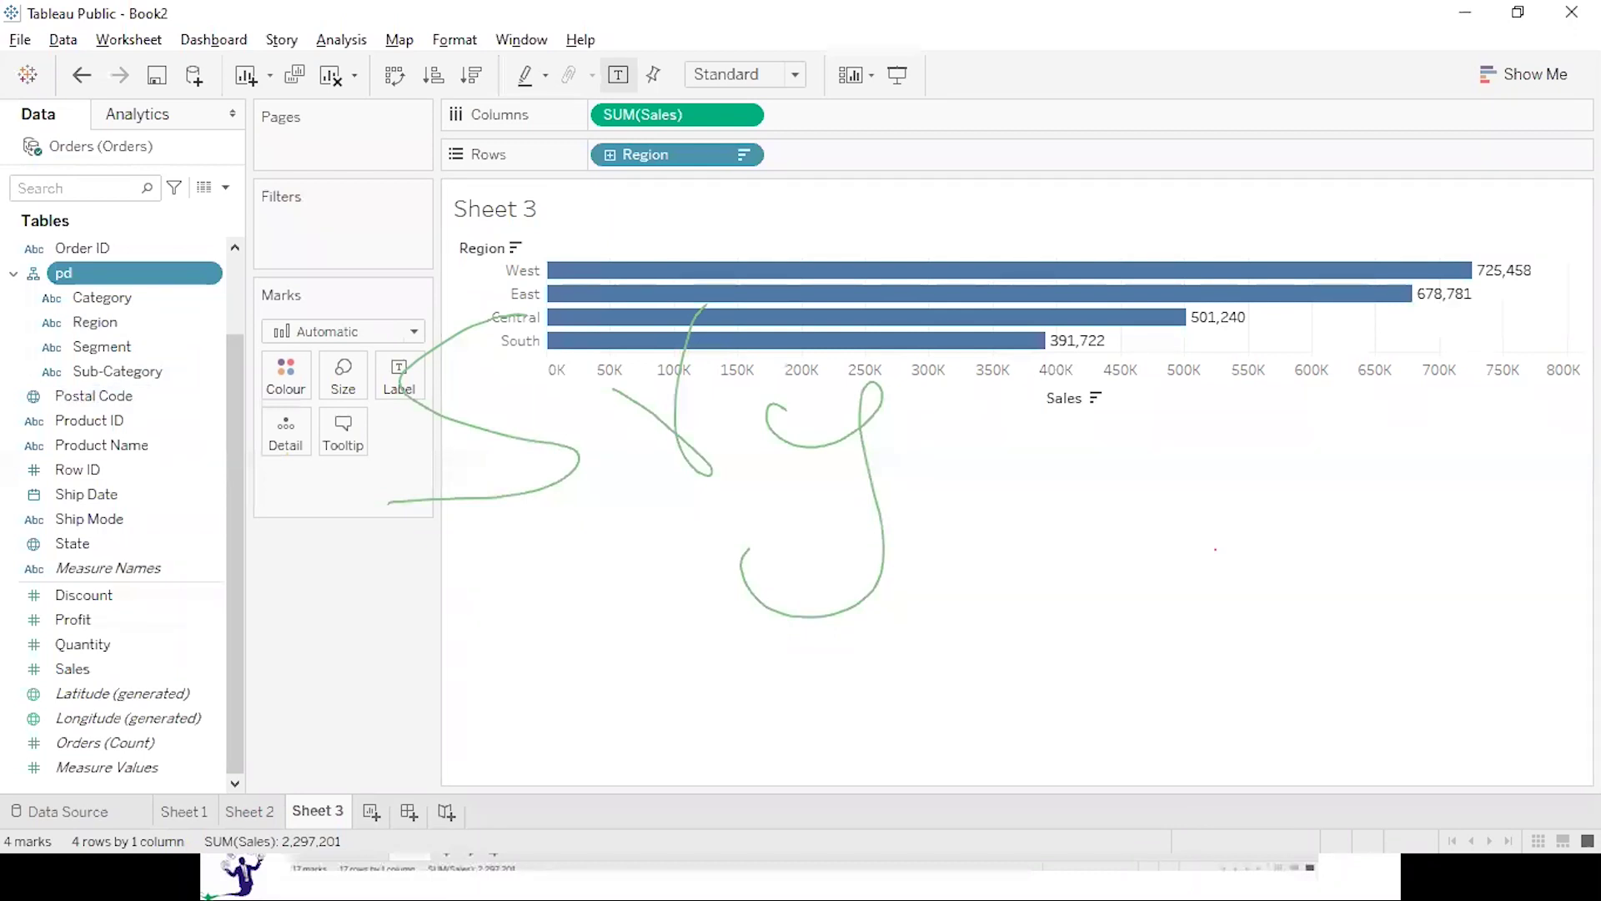
{"action": "key", "text": "Escape"}
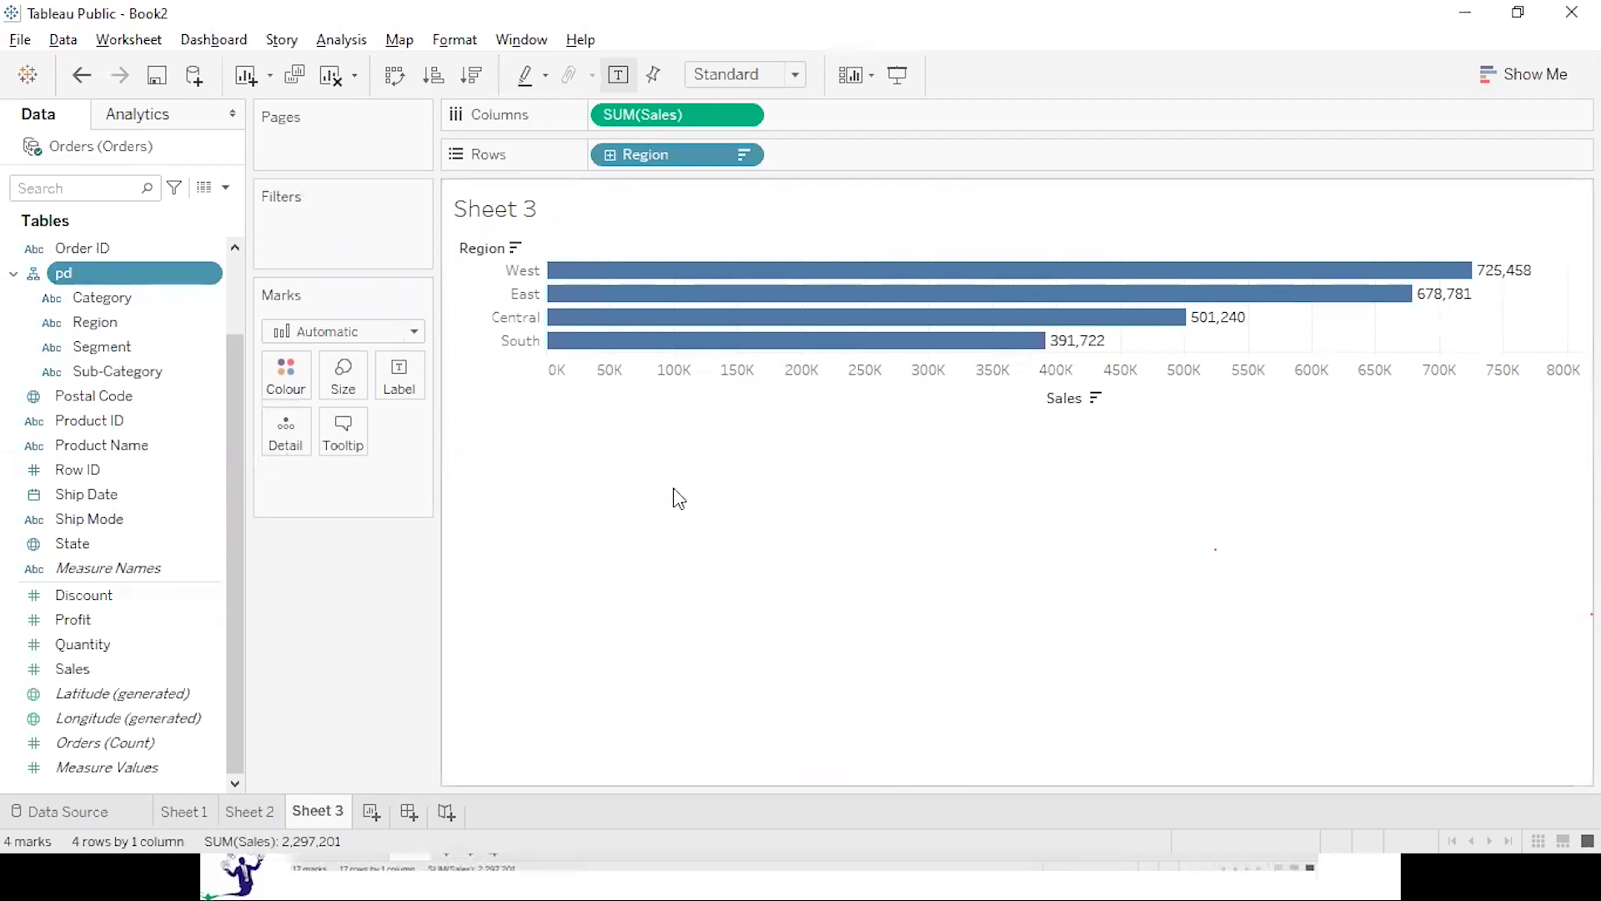
Remove the pd hierarchy and recreate it under the name pd from Category, Region, Segment and Sub-Category.
{"action": "right_click", "coordinate": [75, 277]}
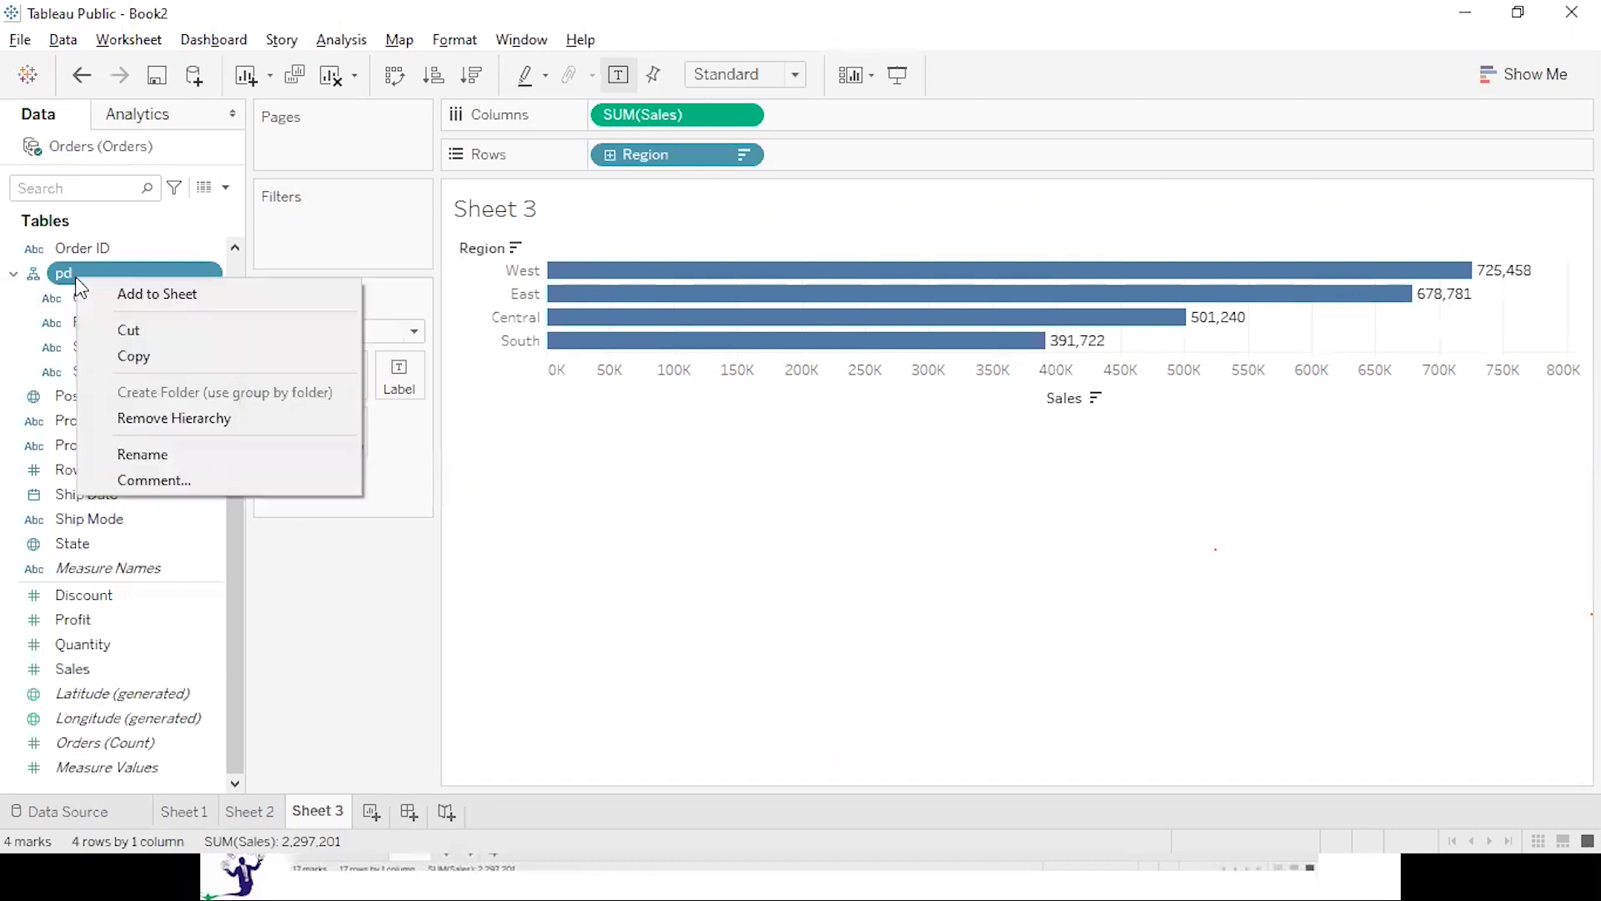
{"action": "left_click", "coordinate": [204, 413]}
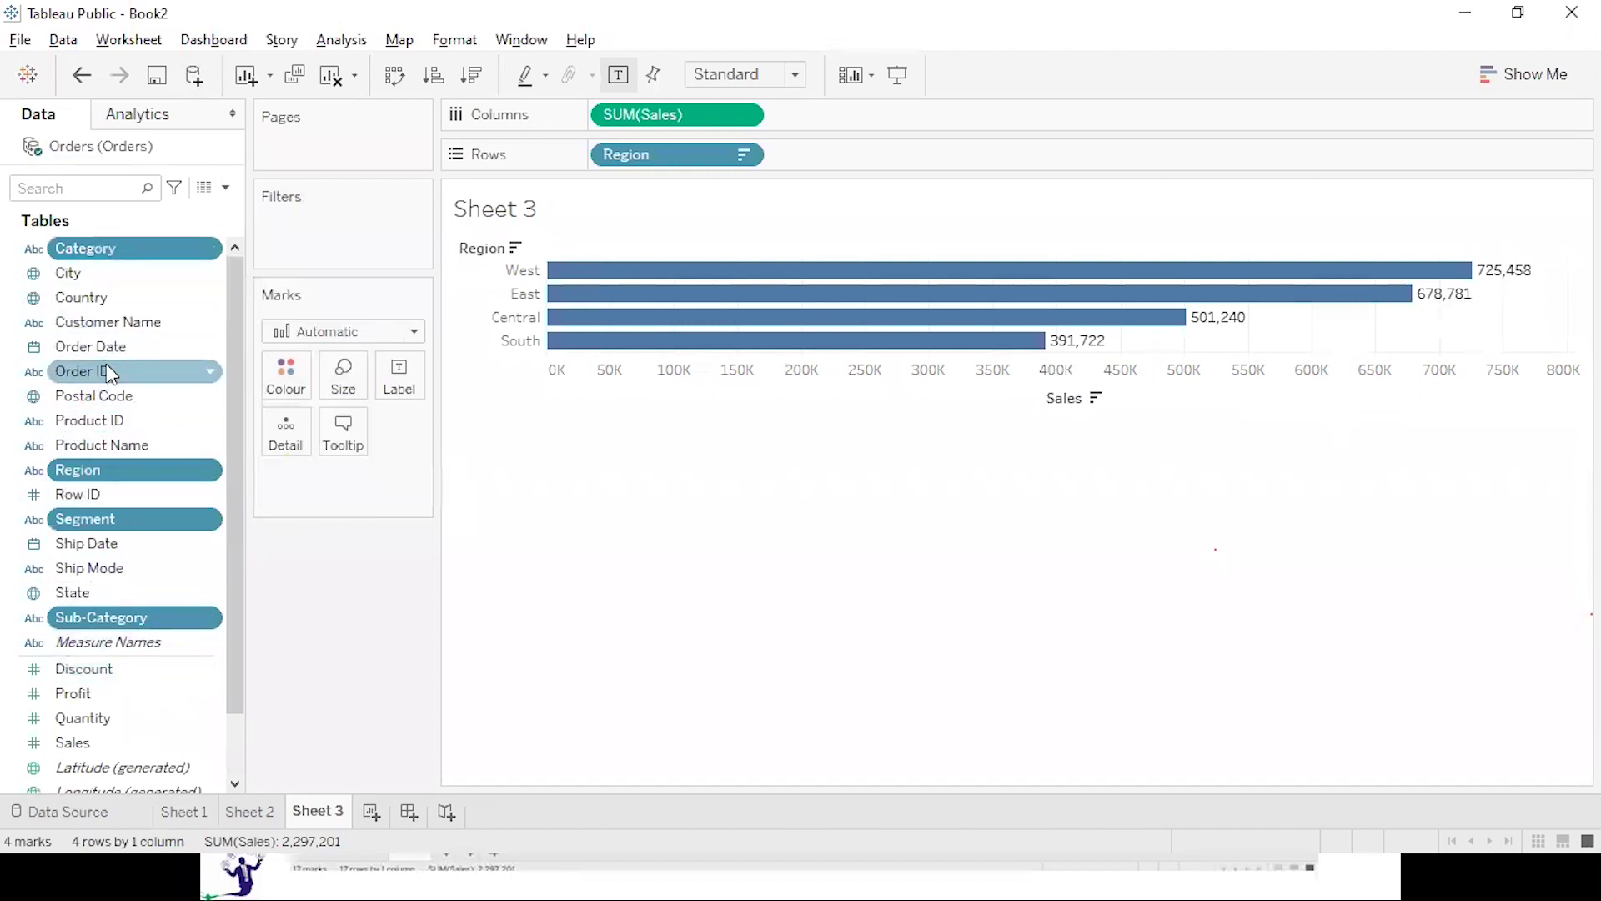
{"action": "right_click", "coordinate": [210, 468]}
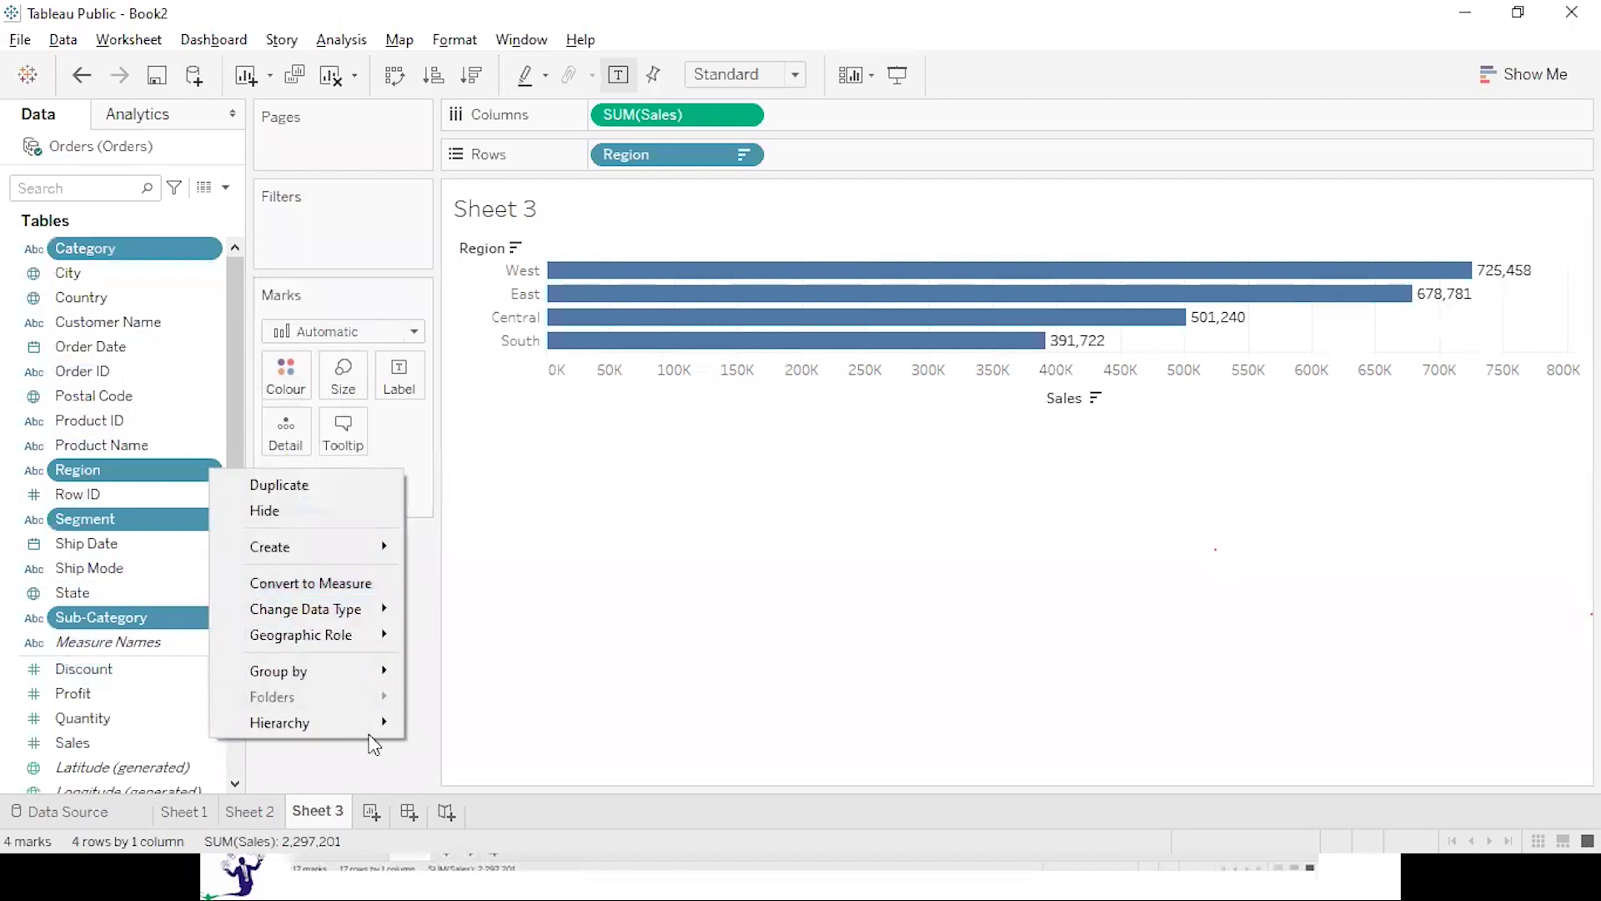
{"action": "mouse_move", "coordinate": [362, 732]}
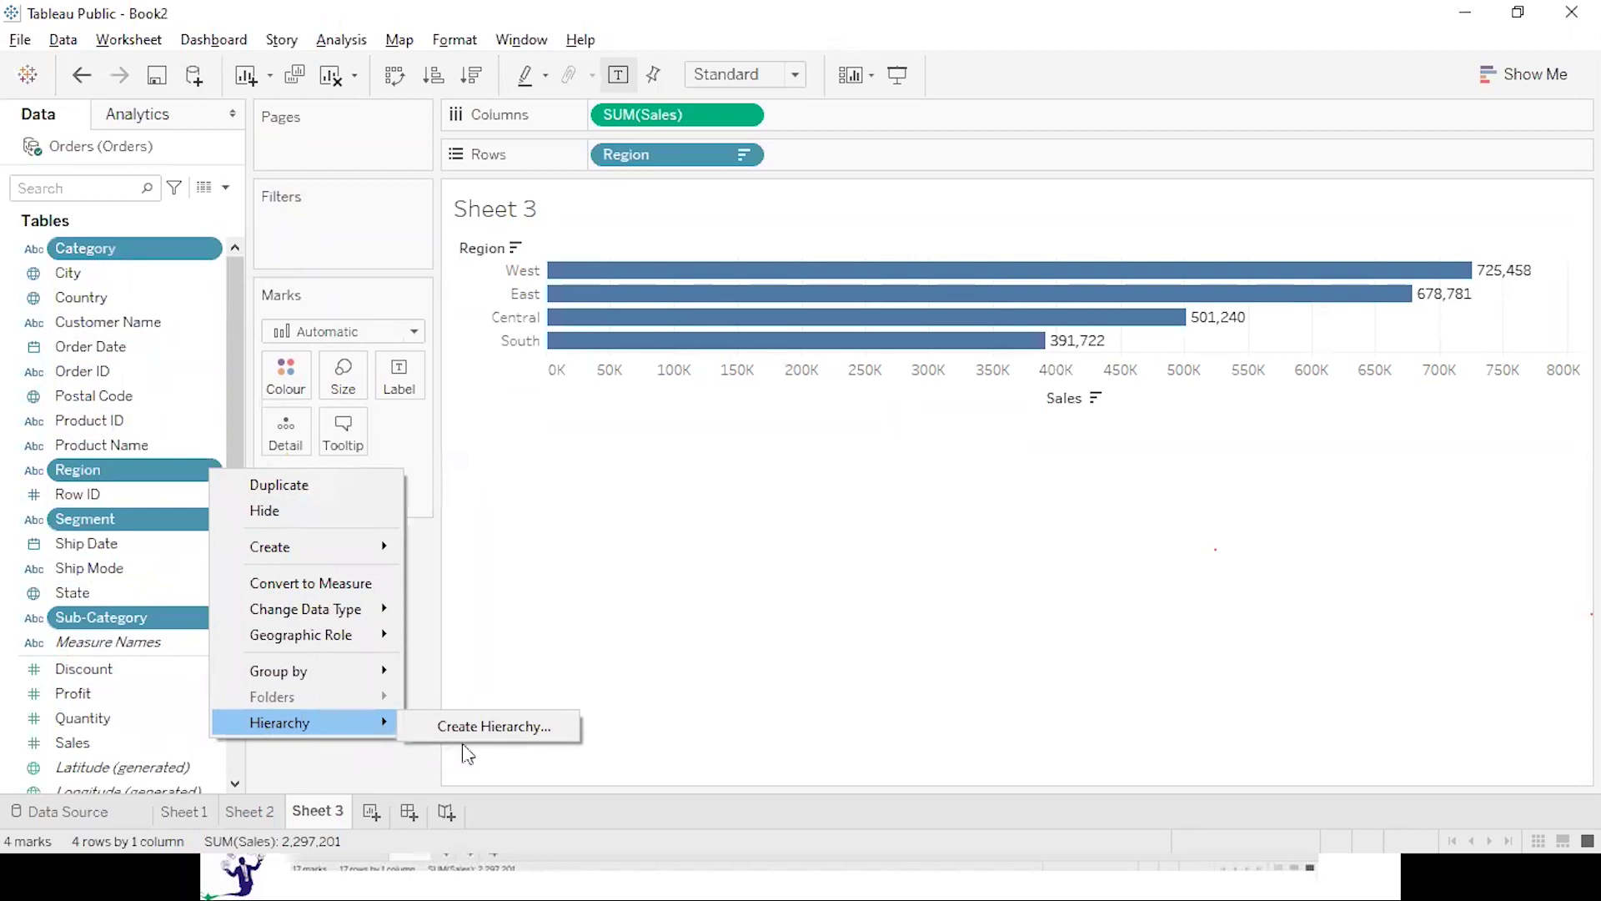
{"action": "left_click", "coordinate": [497, 731]}
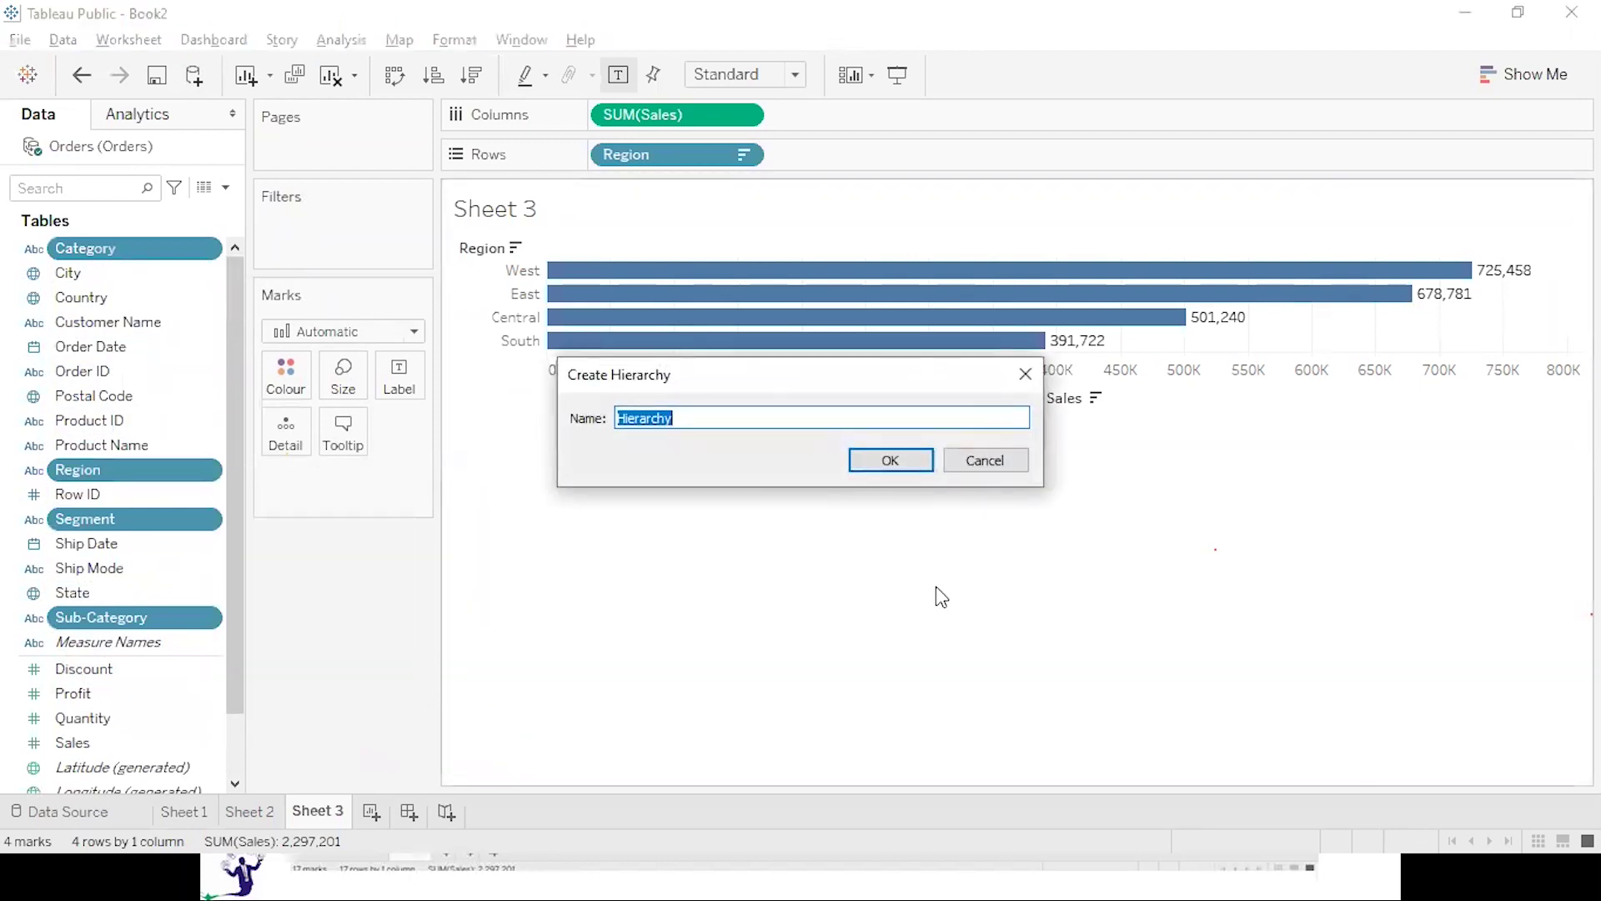
{"action": "type", "text": "pd"}
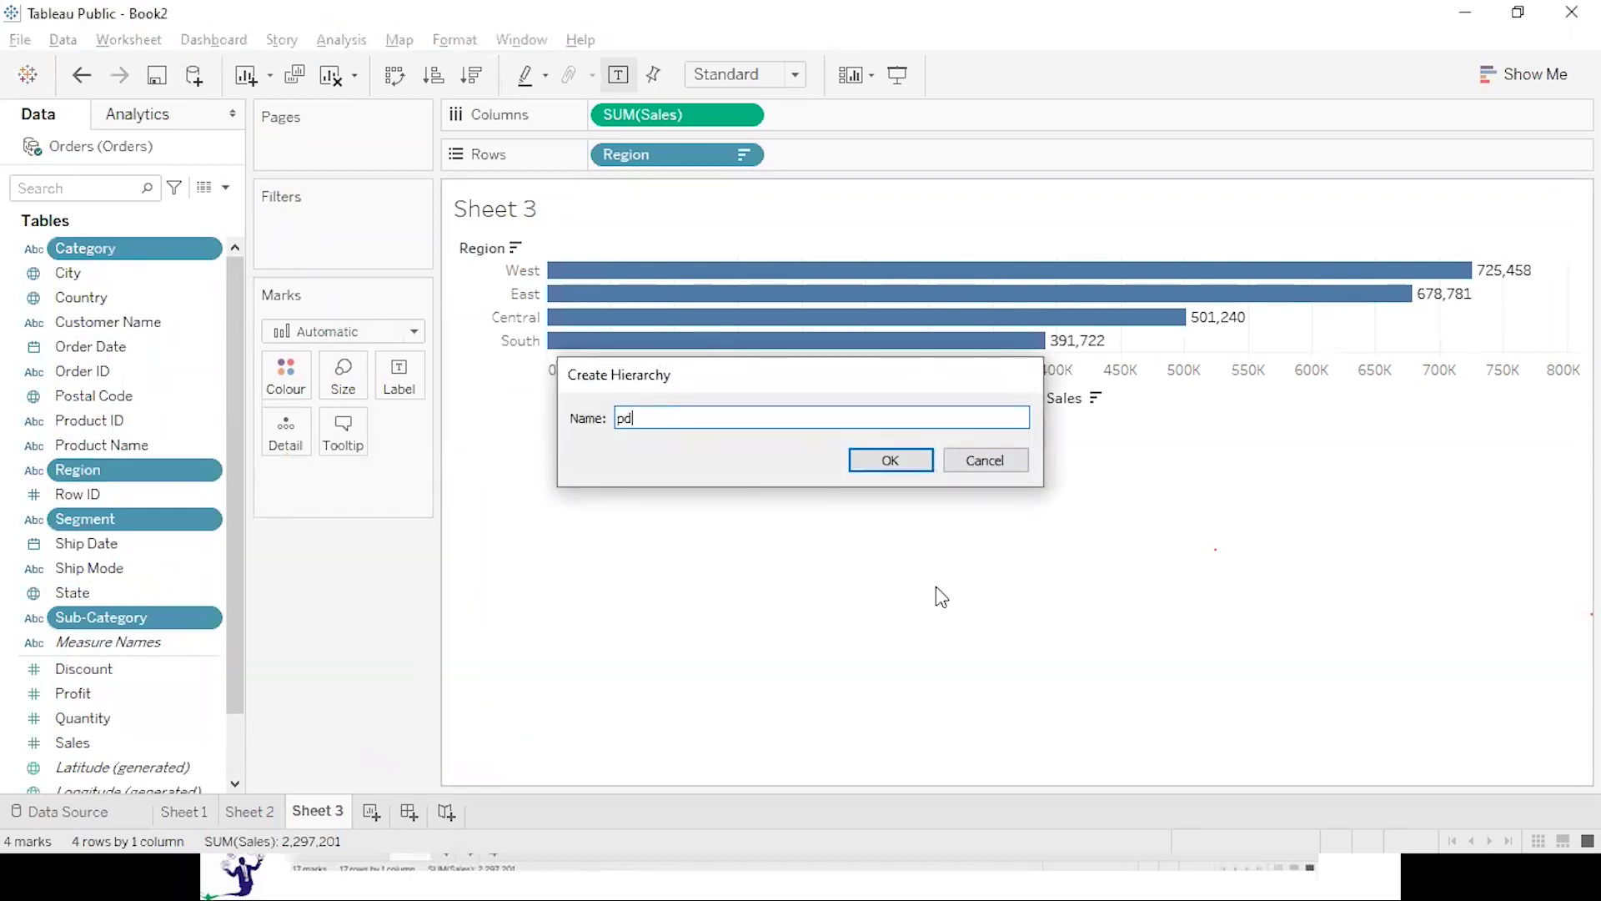
{"action": "key", "text": "Return"}
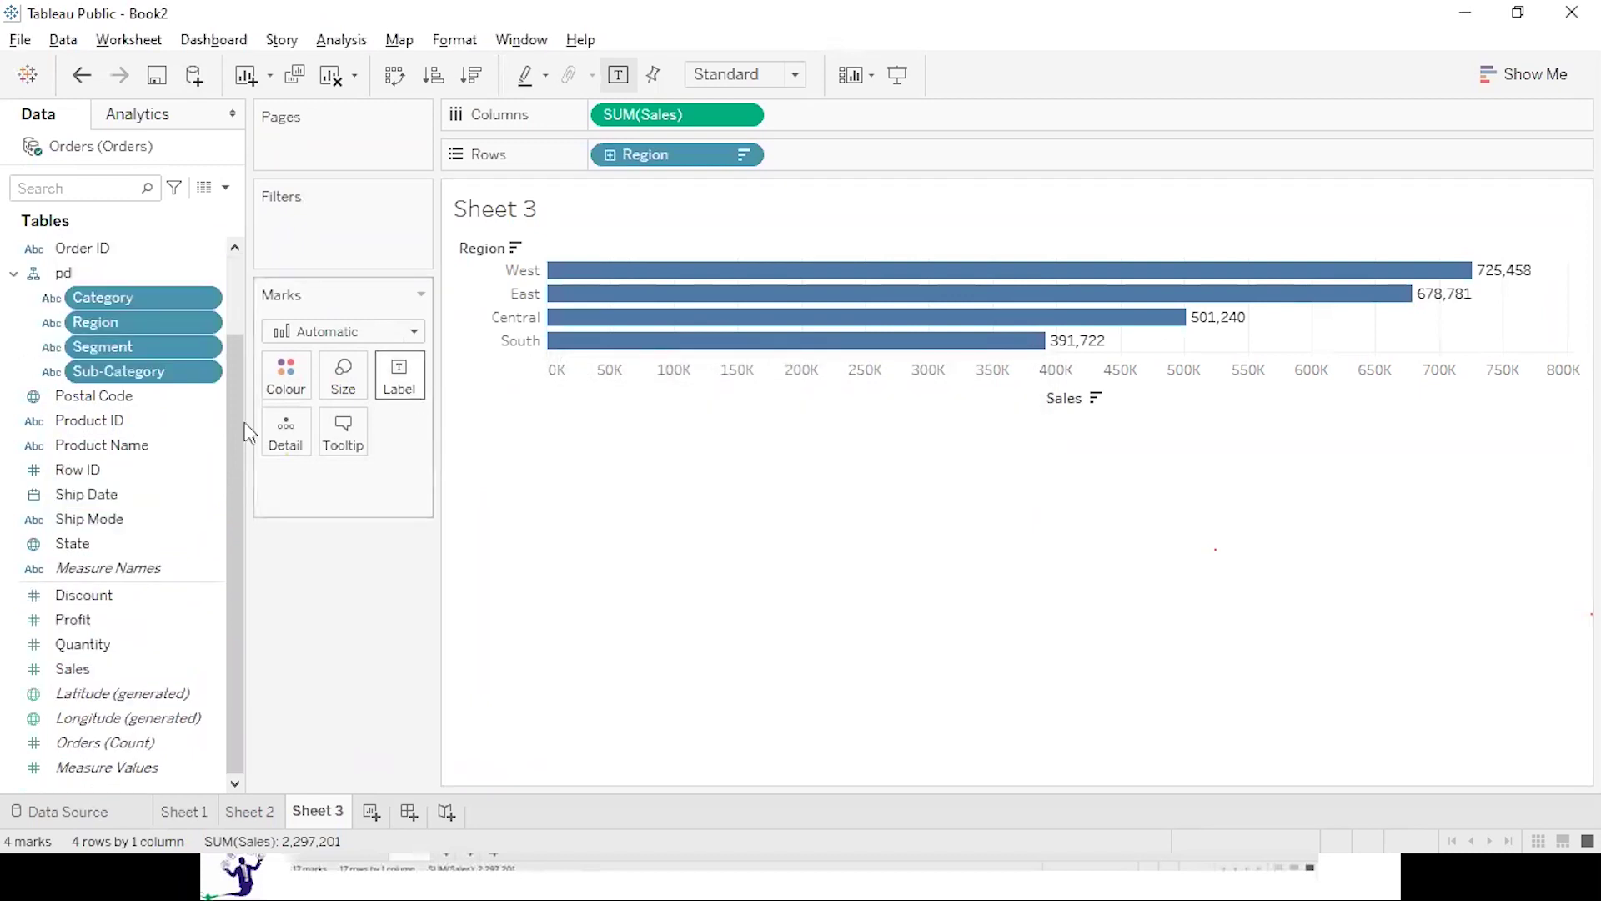
Move Category below Segment in the pd hierarchy, and replace the sorted Region field on Rows with Region from the hierarchy.
{"action": "left_click", "coordinate": [129, 385]}
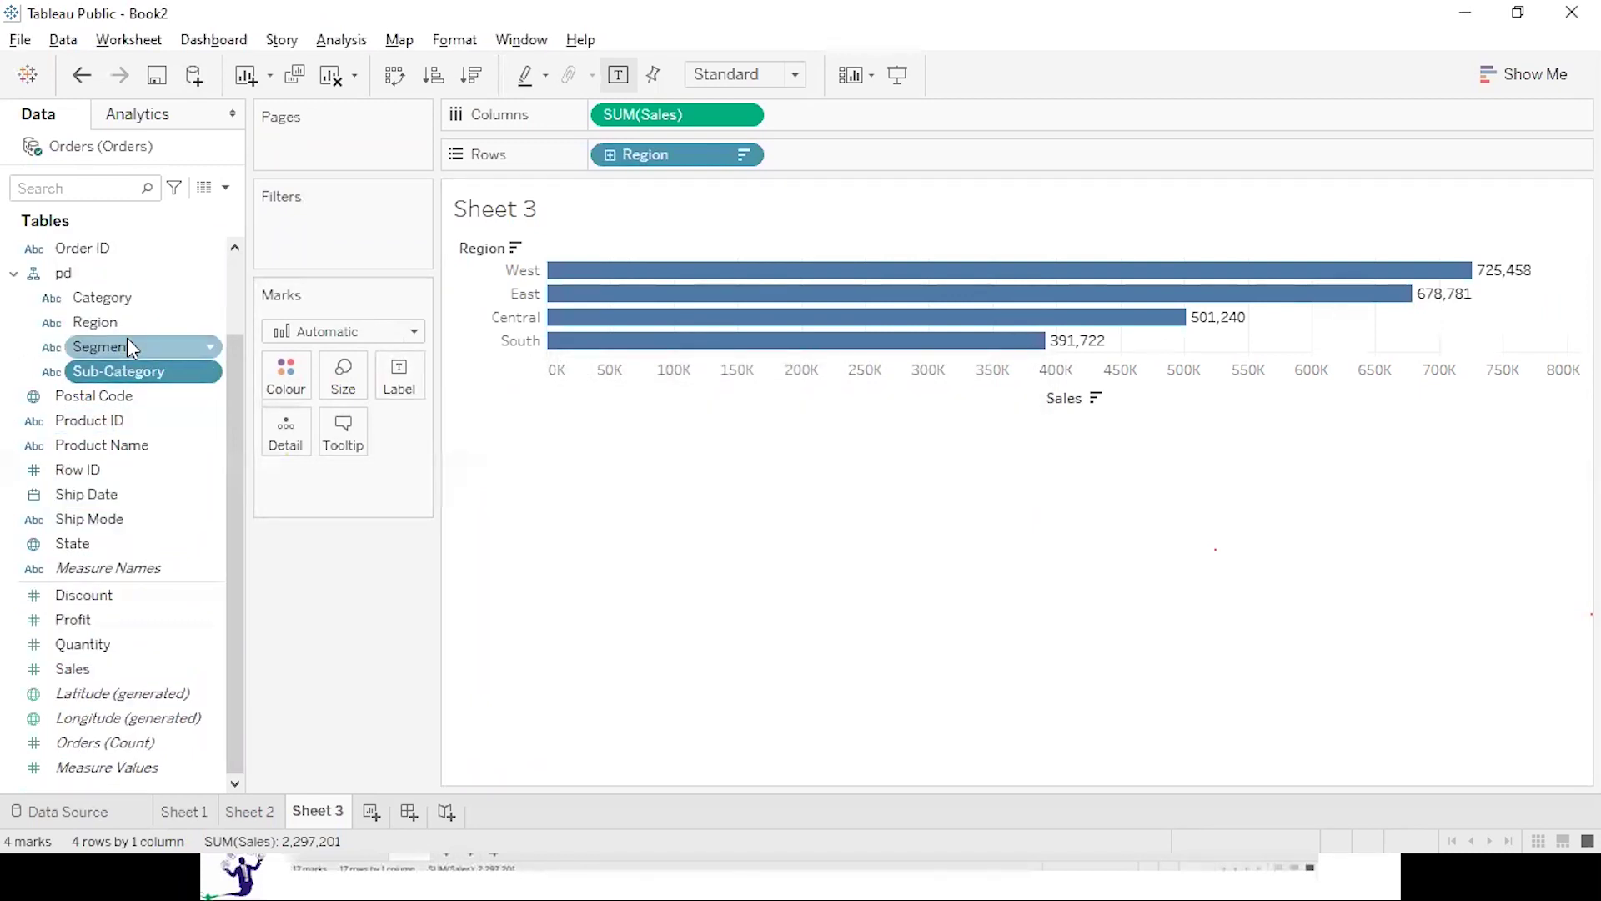
{"action": "left_click_drag", "start_coordinate": [125, 298], "coordinate": [129, 361]}
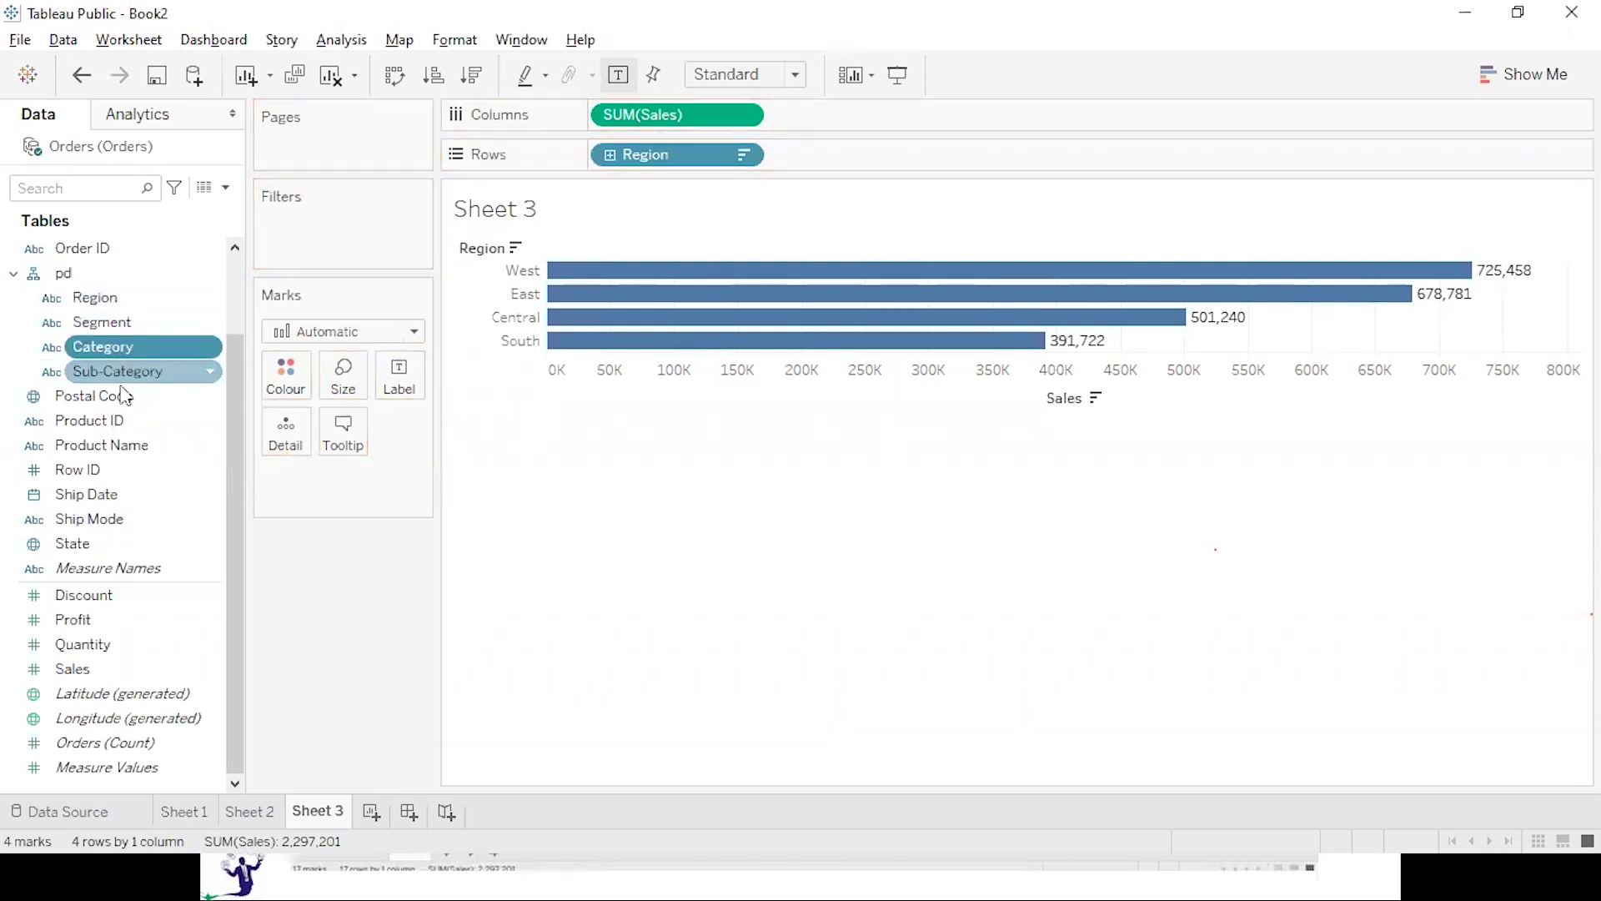
{"action": "left_click_drag", "start_coordinate": [692, 158], "coordinate": [197, 347]}
{"action": "left_click", "coordinate": [79, 298]}
{"action": "left_click_drag", "start_coordinate": [70, 286], "coordinate": [648, 156]}
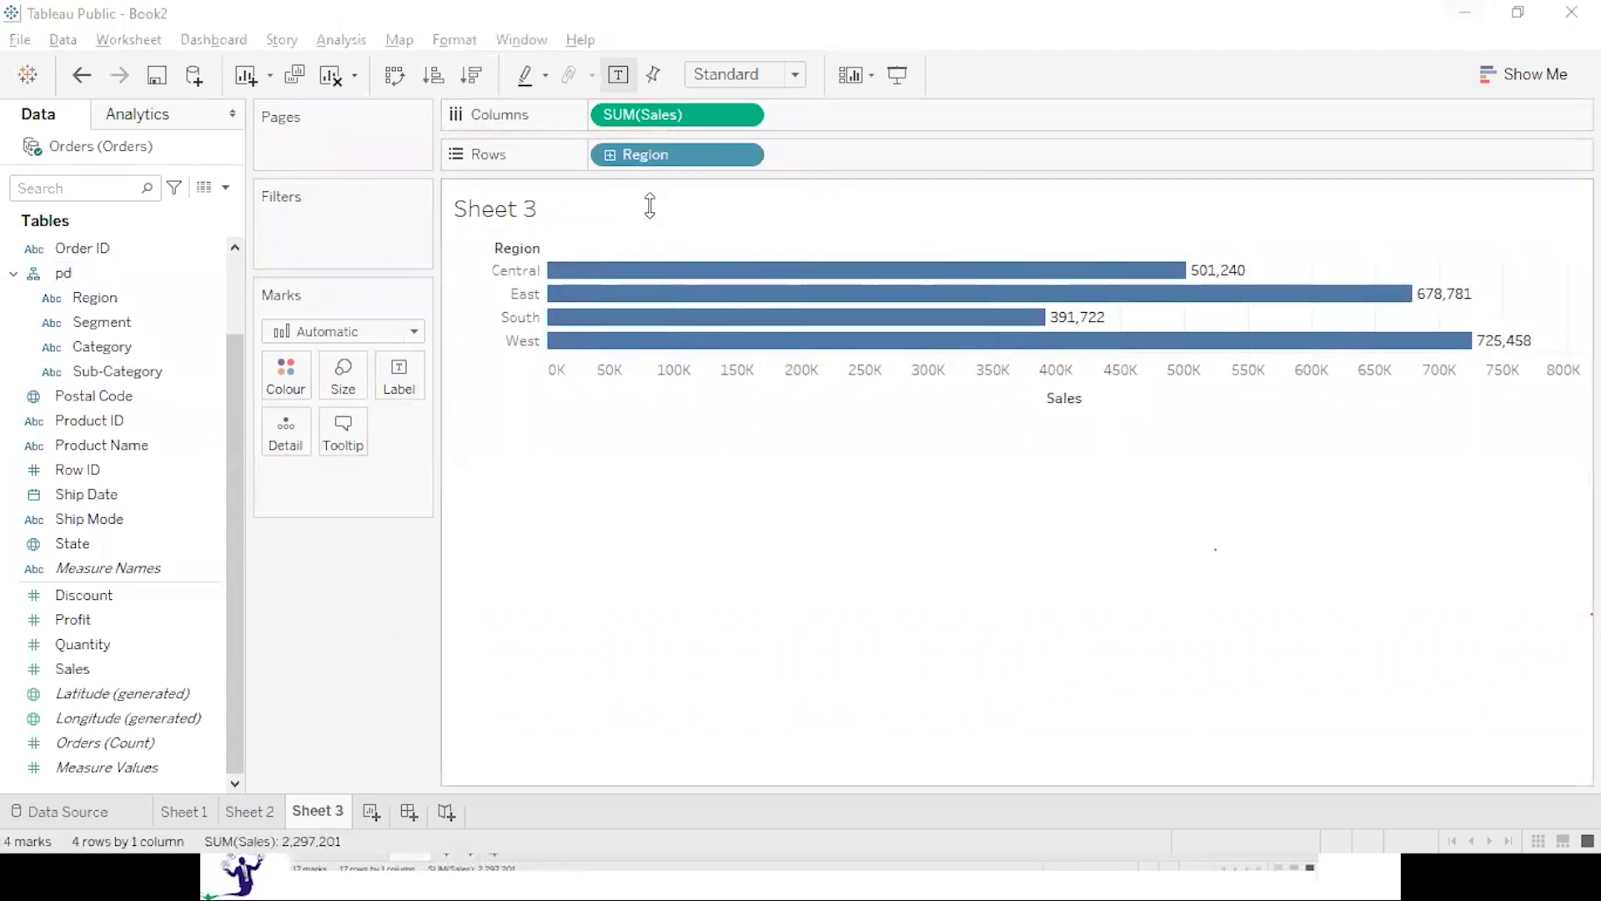
Drill down on Rows from Region through Segment and Category to Sub-Category, and collapse back to Region.
{"action": "left_click", "coordinate": [611, 162]}
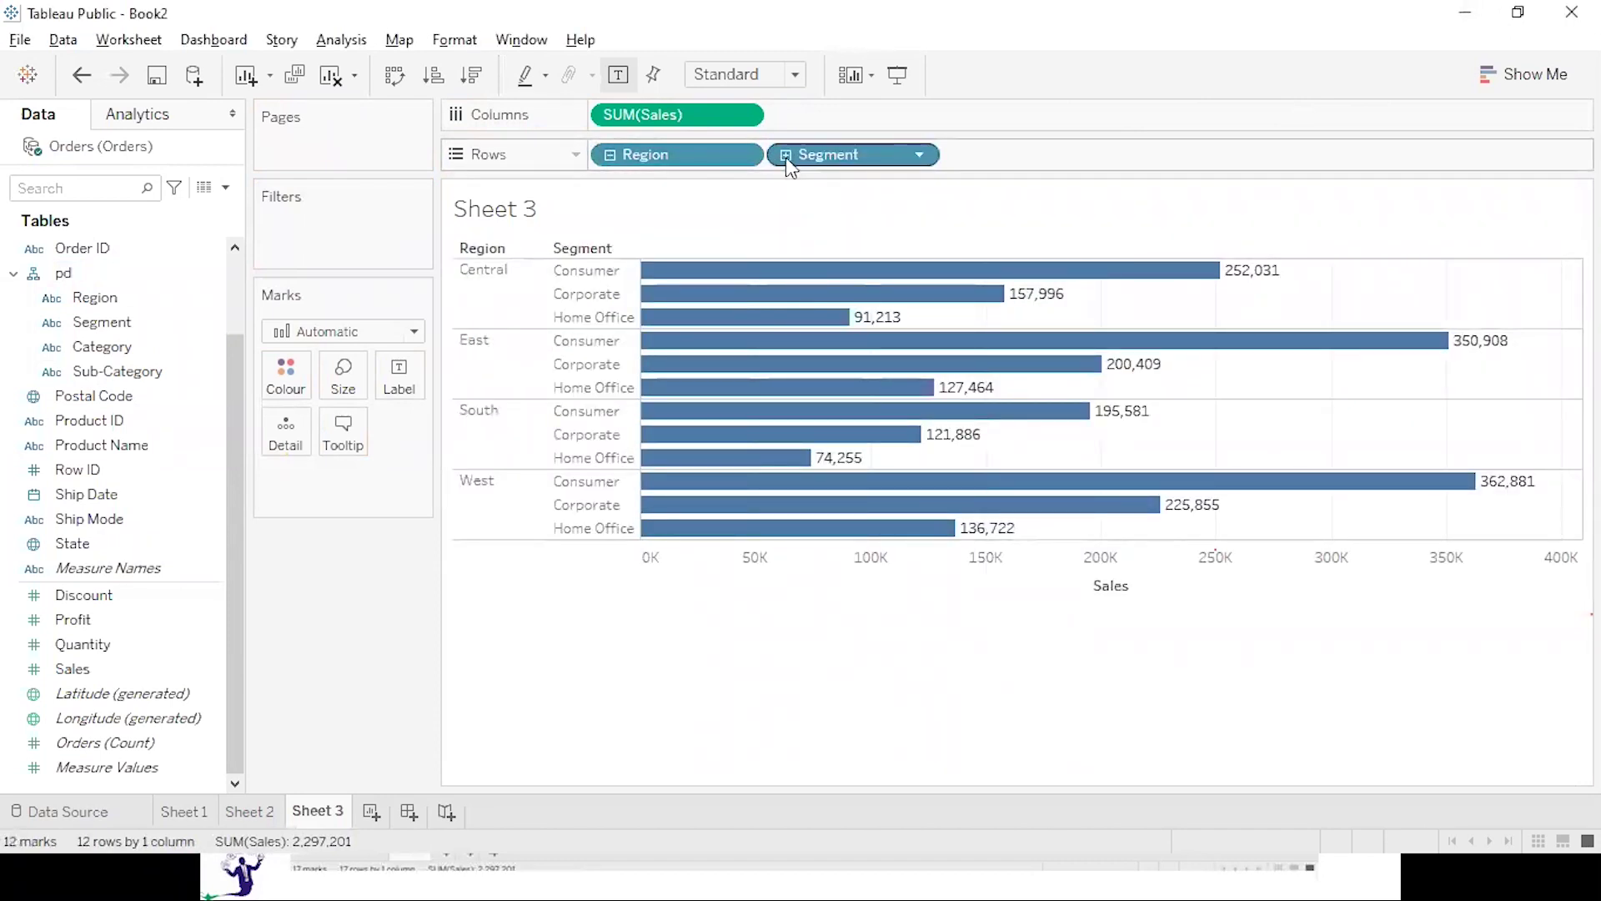
{"action": "left_click", "coordinate": [783, 155]}
{"action": "left_click", "coordinate": [961, 155]}
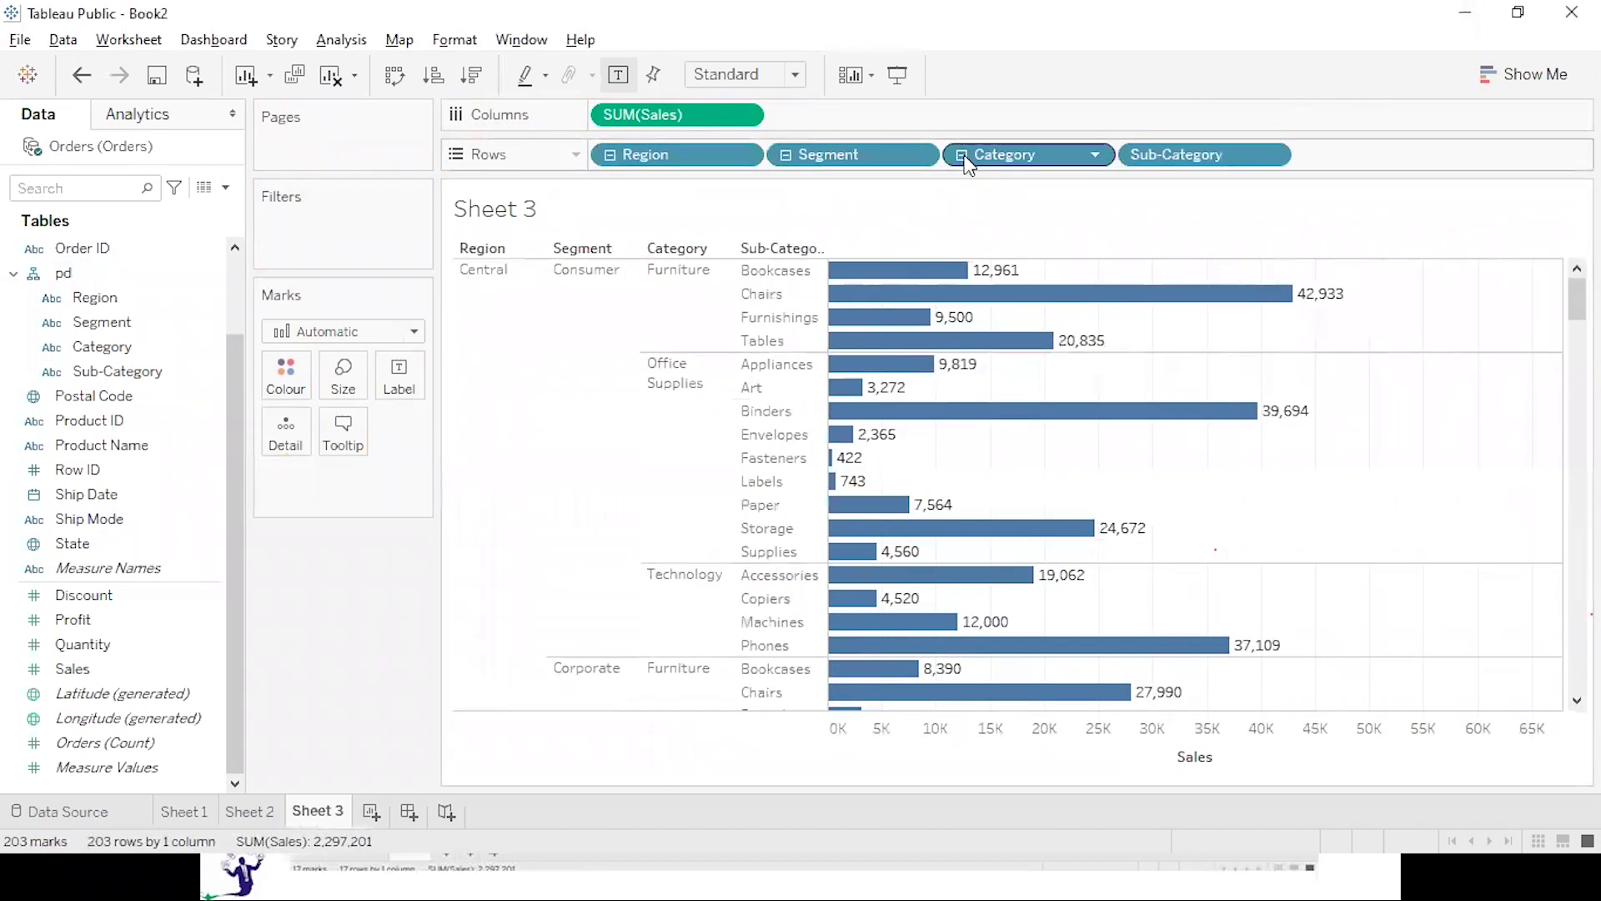
{"action": "left_click", "coordinate": [797, 160]}
{"action": "left_click", "coordinate": [610, 159]}
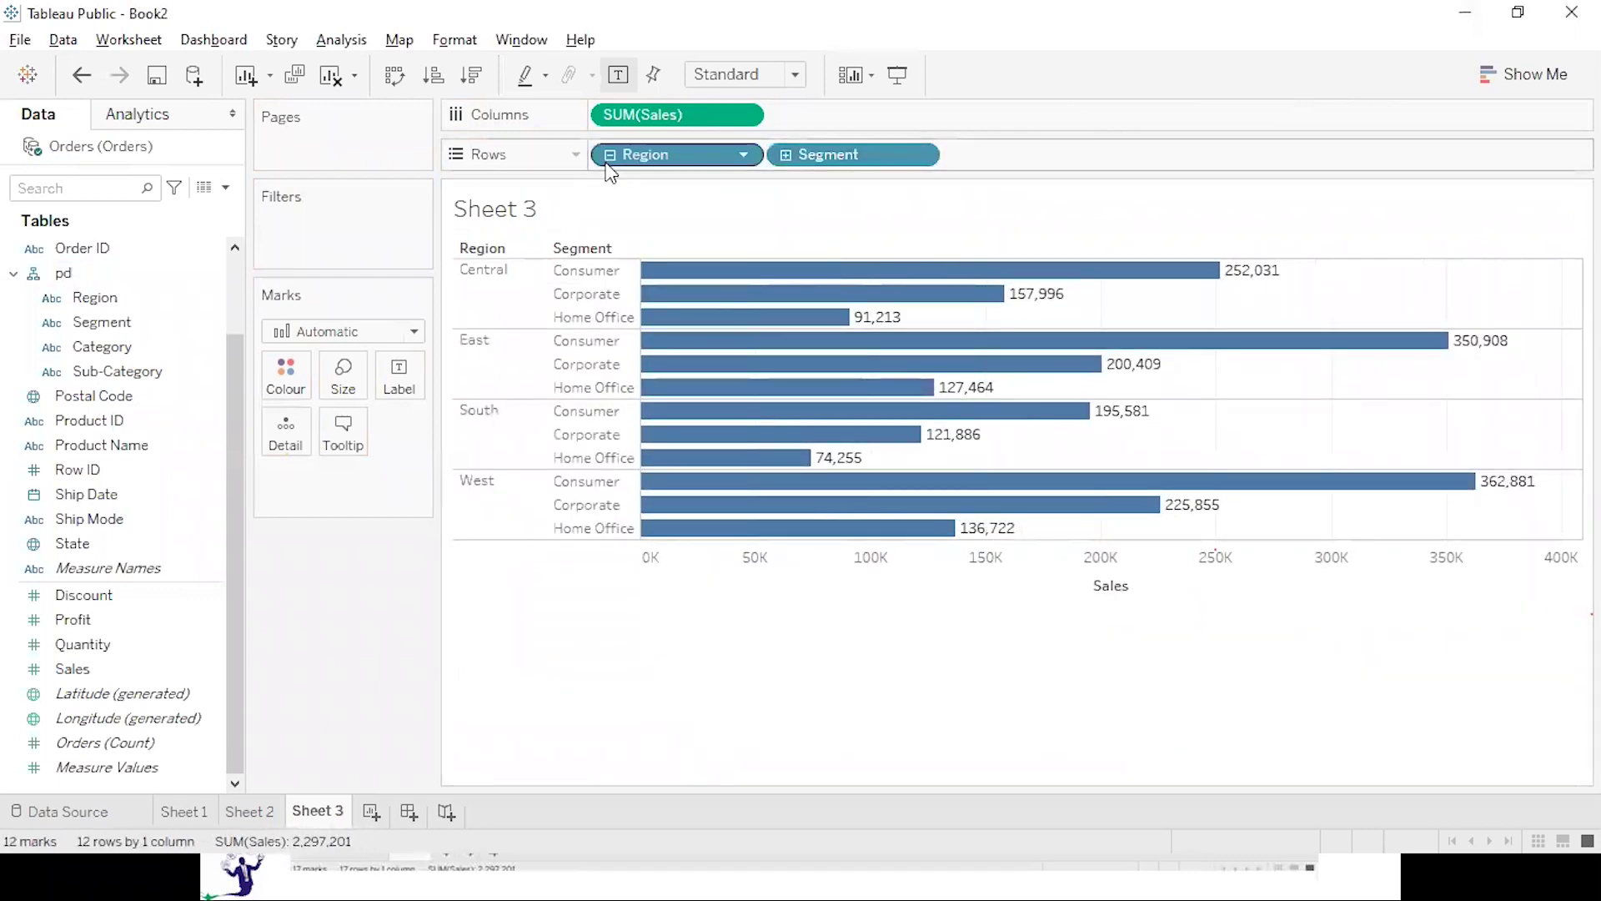
Drill down from Region to Sub-Category in presentation mode, collapse back to Region and return to the worksheet.
{"action": "key", "text": "F7"}
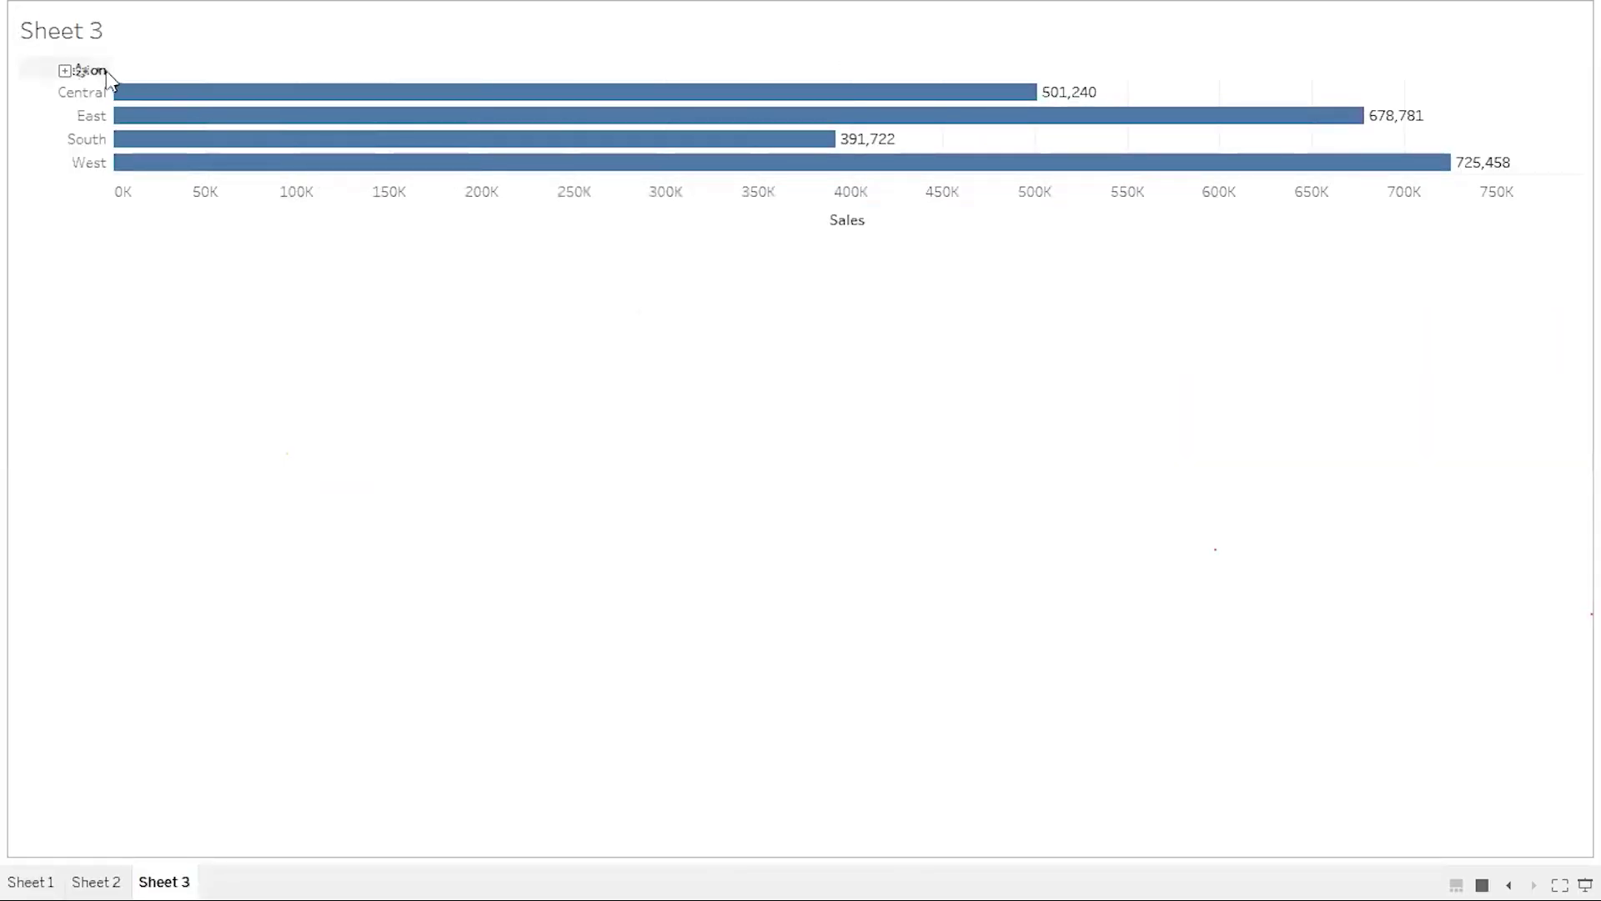
{"action": "left_click", "coordinate": [65, 71]}
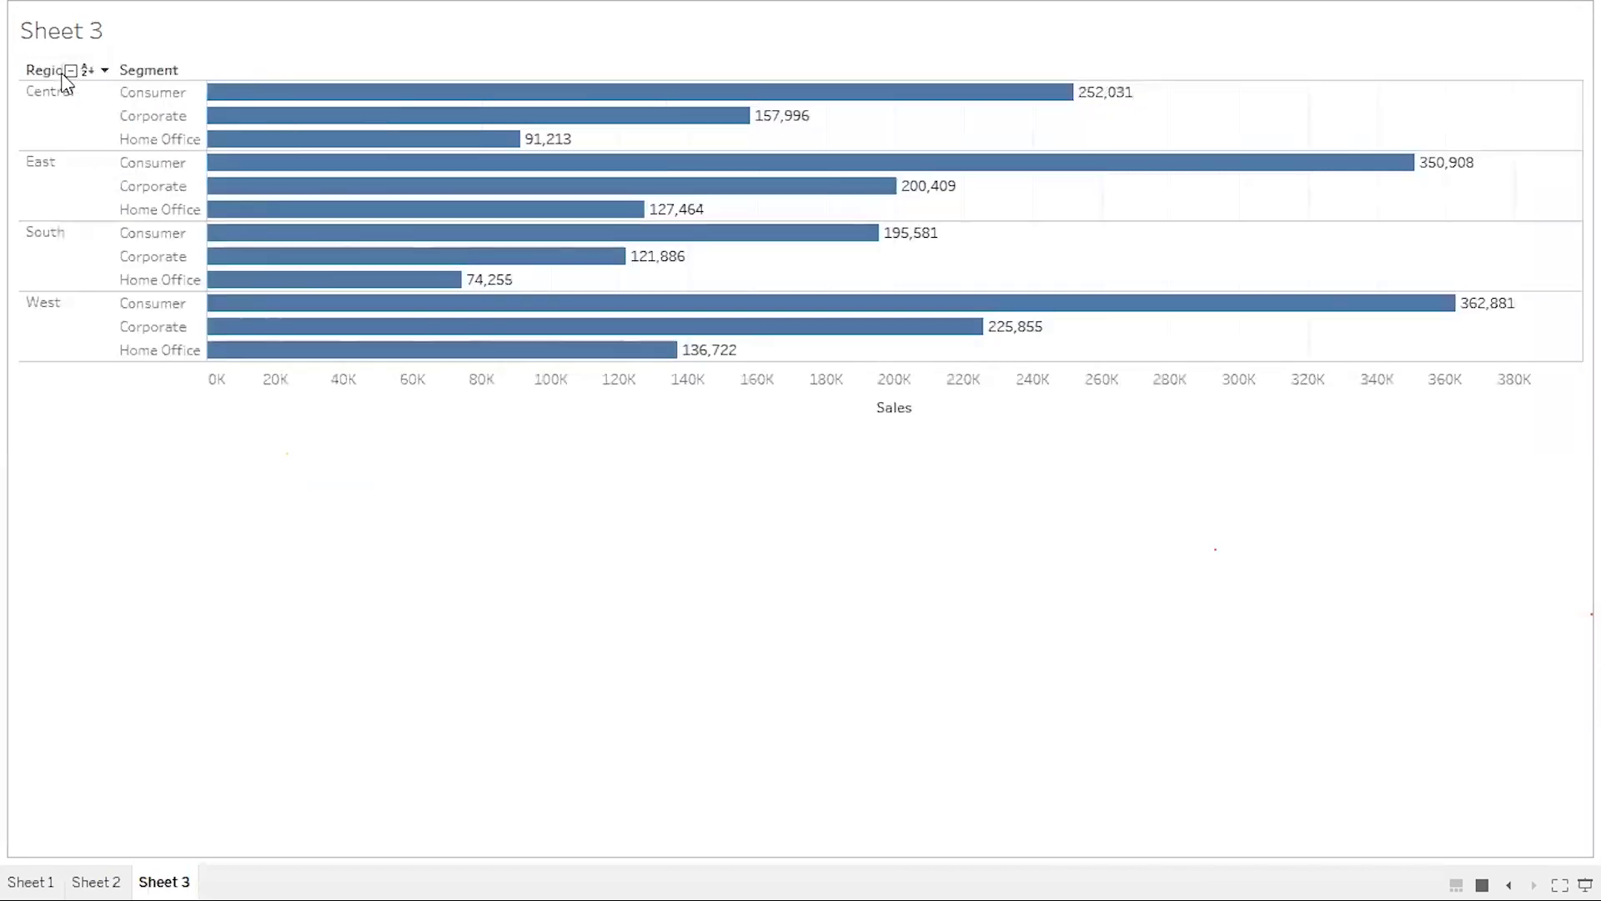
{"action": "mouse_move", "coordinate": [167, 72]}
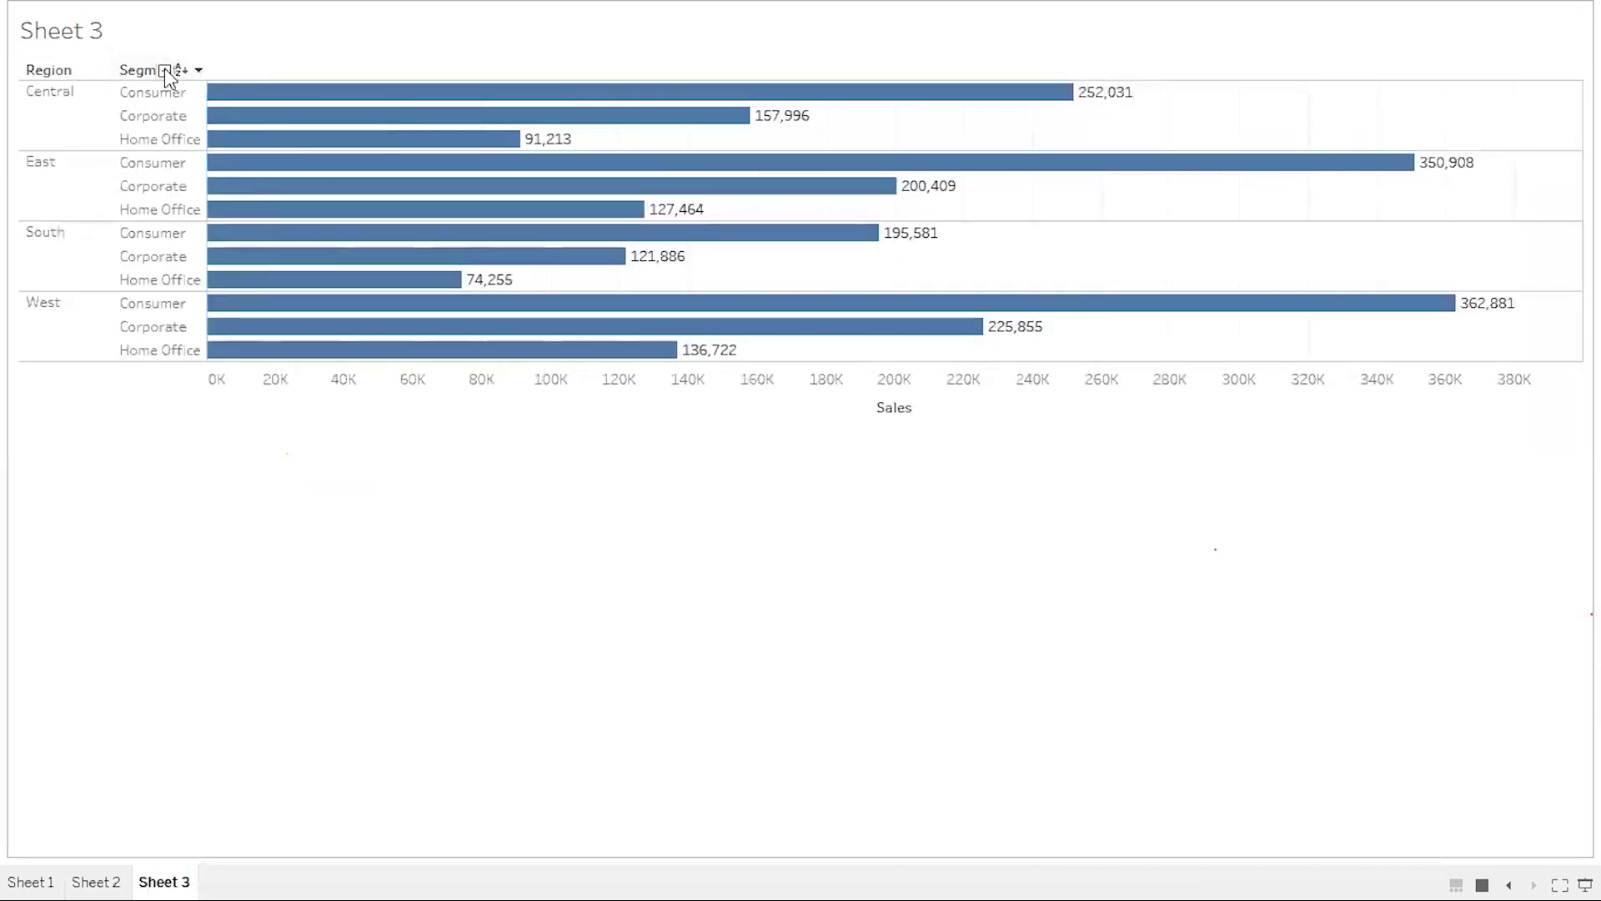
{"action": "left_click", "coordinate": [165, 71]}
{"action": "left_click", "coordinate": [283, 72]}
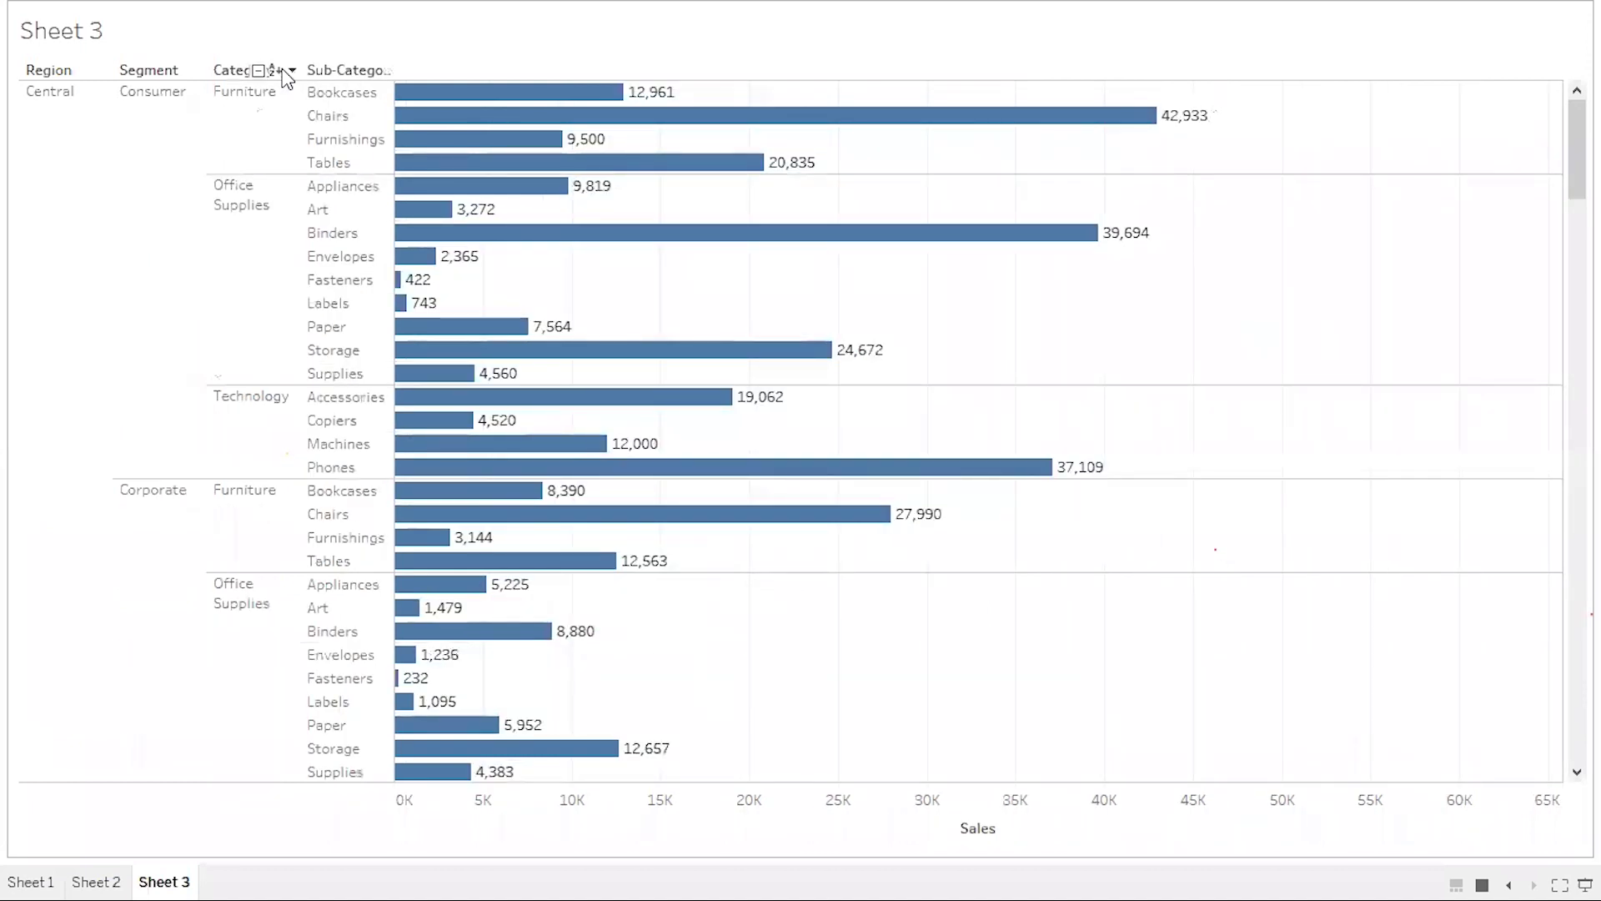
{"action": "mouse_move", "coordinate": [698, 485]}
{"action": "left_click", "coordinate": [65, 73]}
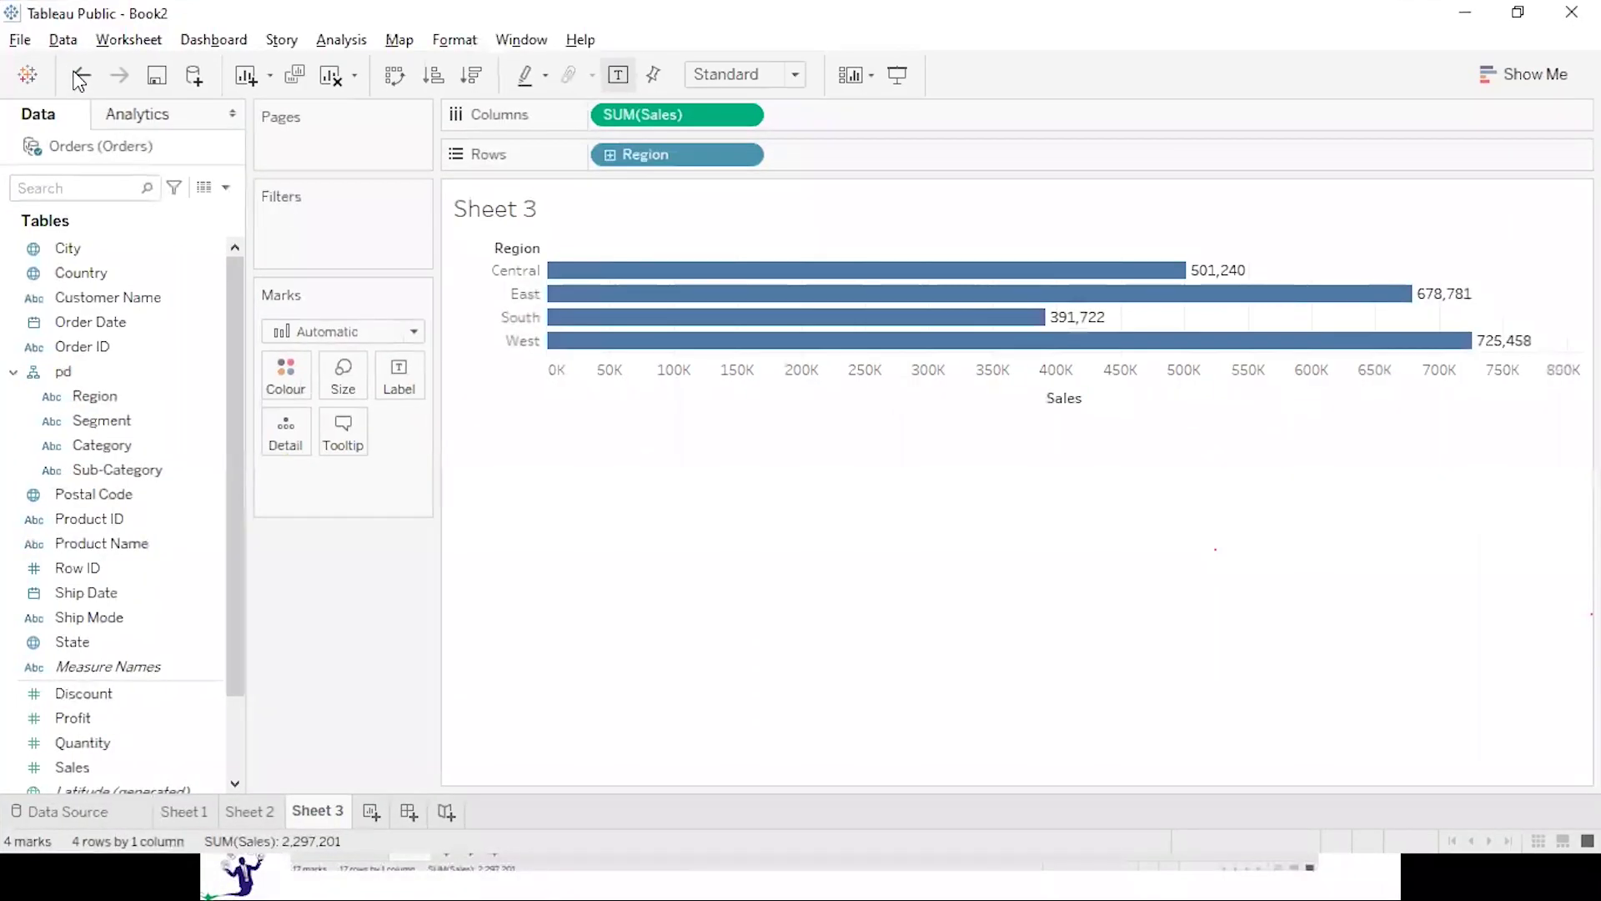
Remove the pd hierarchy so that its four fields are separate again.
{"action": "right_click", "coordinate": [87, 379]}
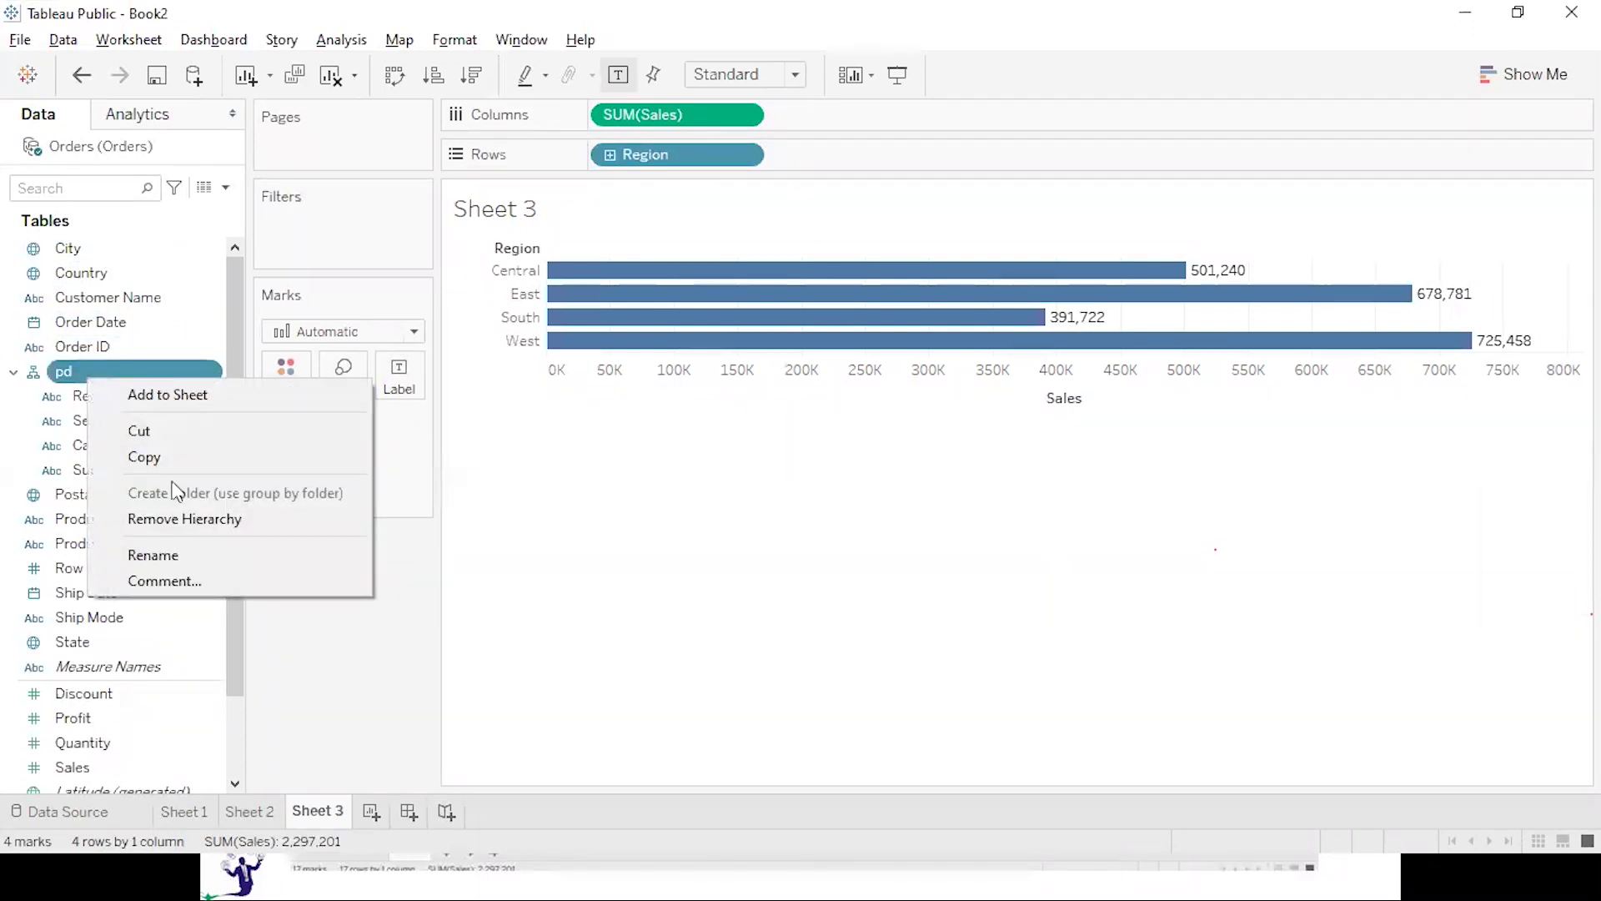
{"action": "left_click", "coordinate": [210, 520]}
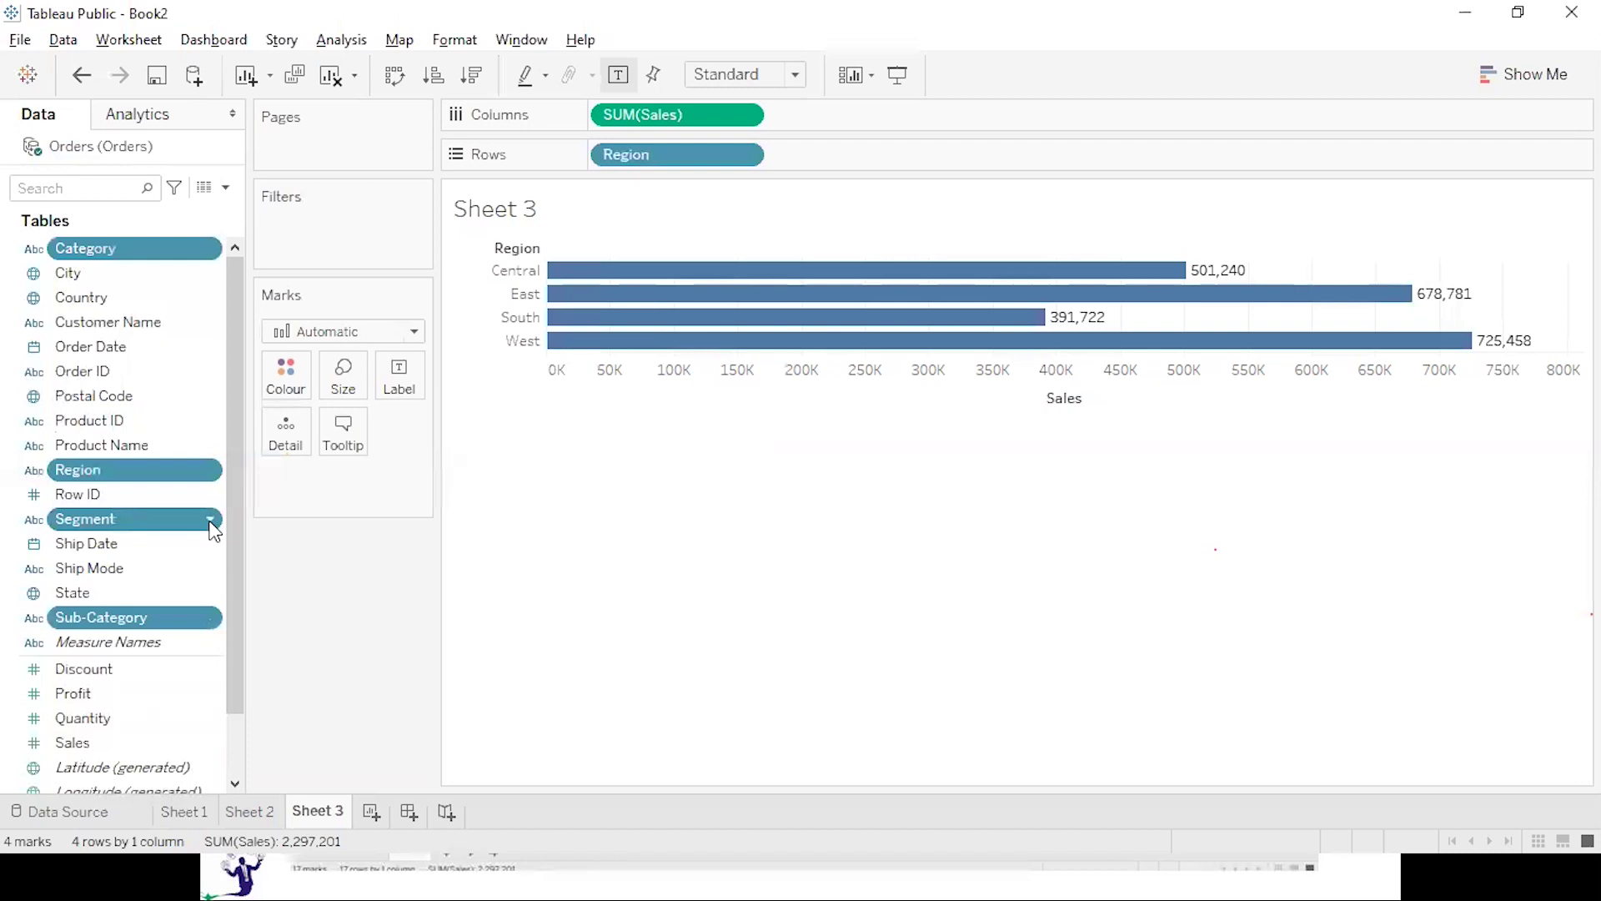
{"action": "left_click", "coordinate": [210, 519]}
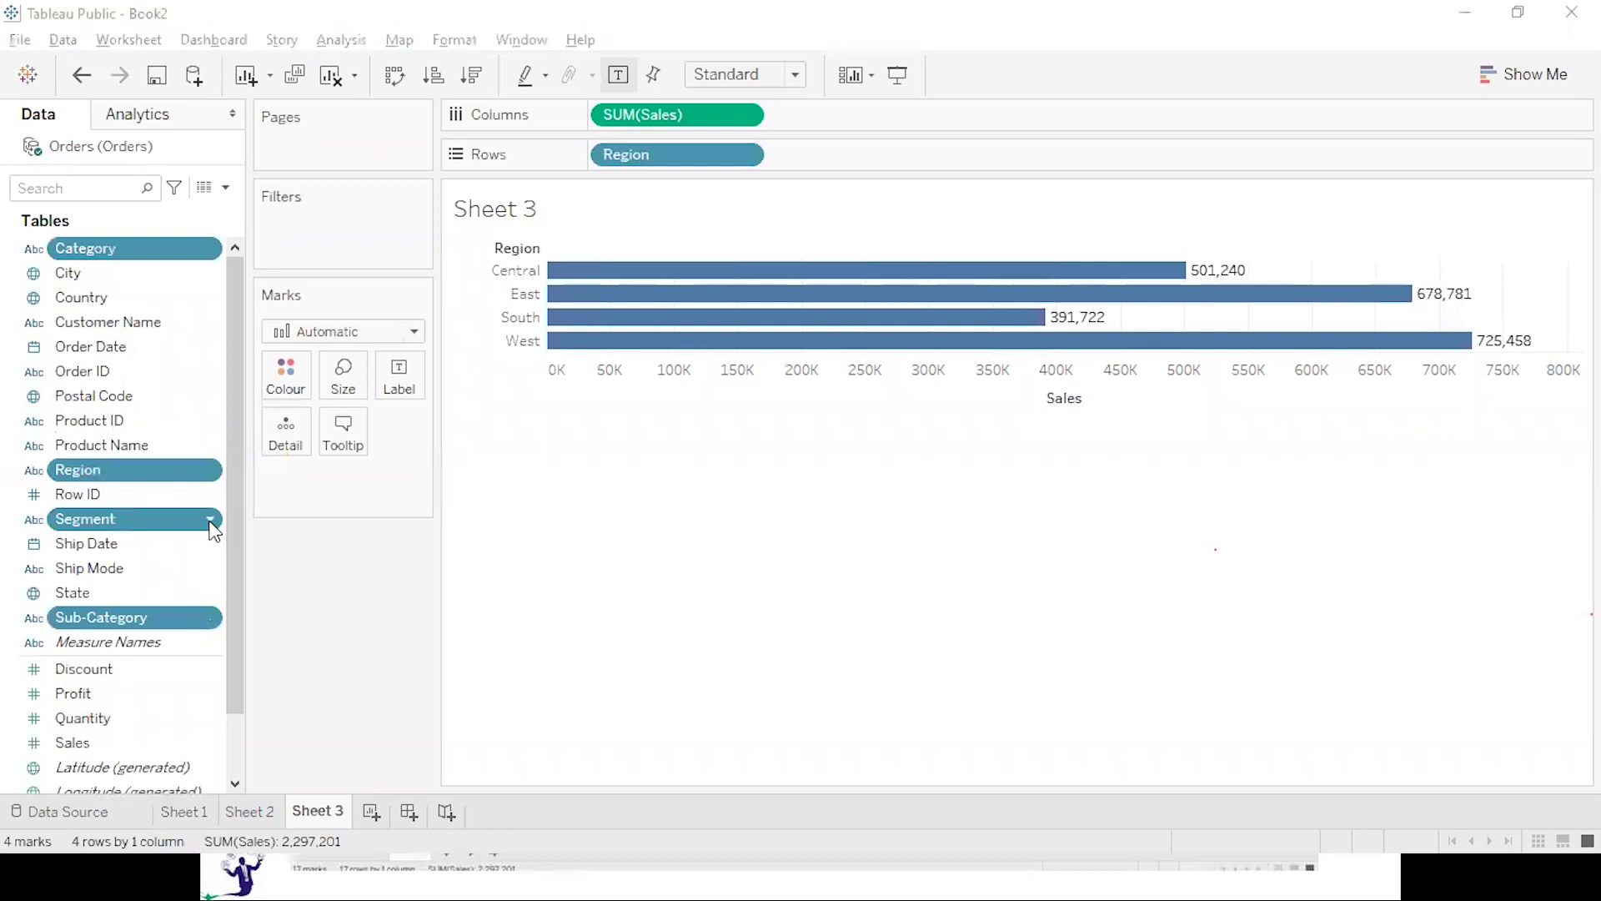
{"action": "key", "text": "alt+Tab"}
{"action": "key", "text": "alt+Tab"}
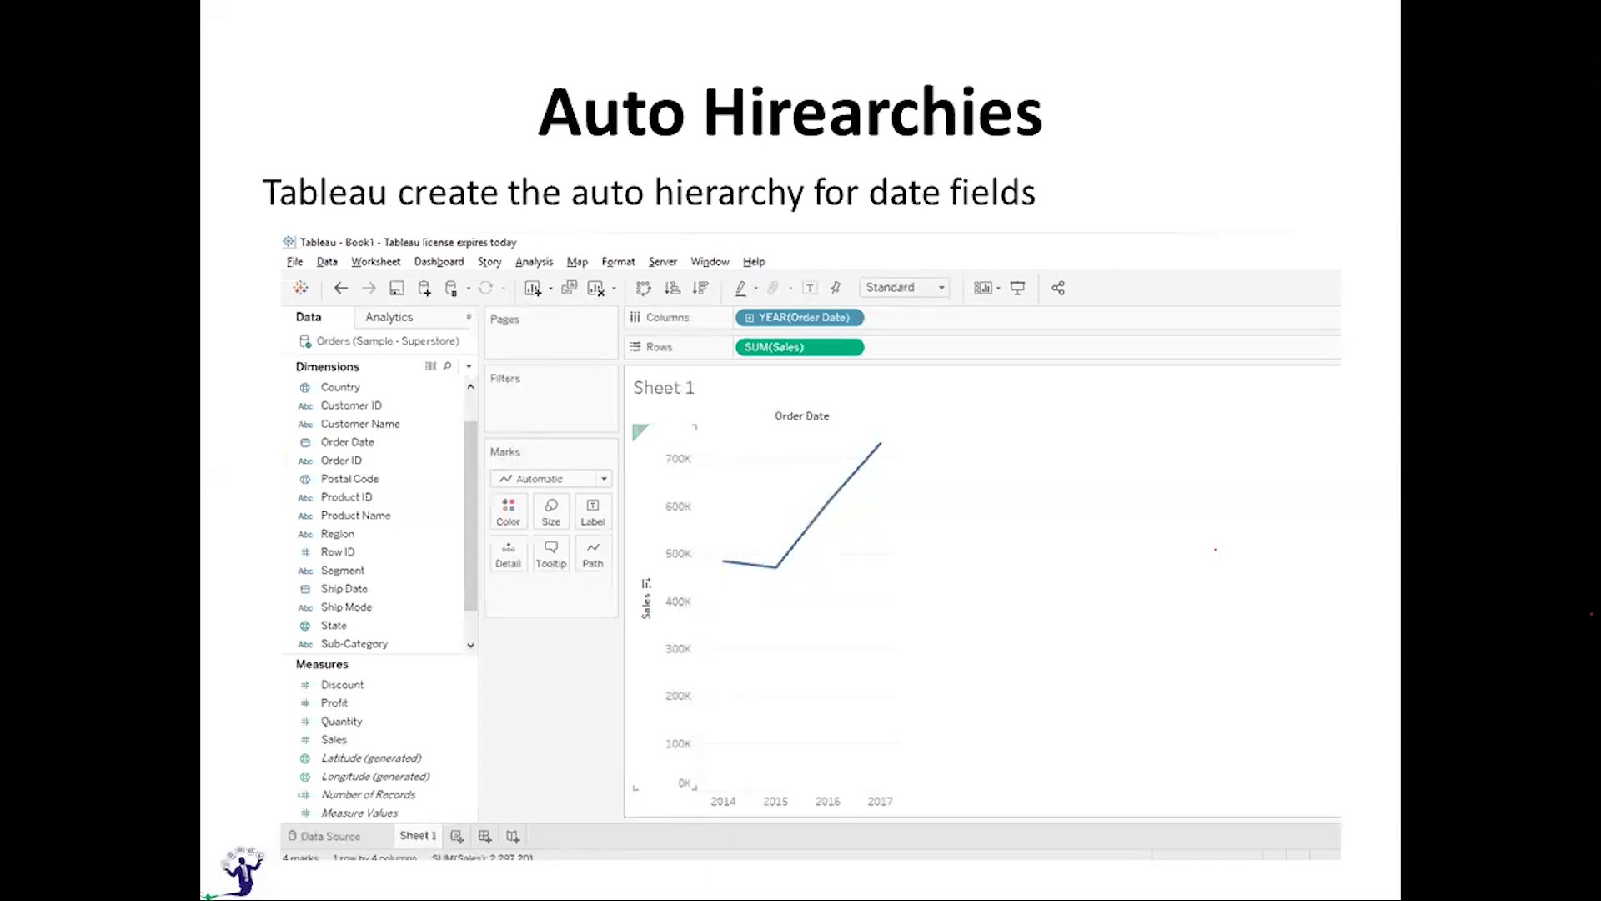
{"action": "key", "text": "alt+Tab"}
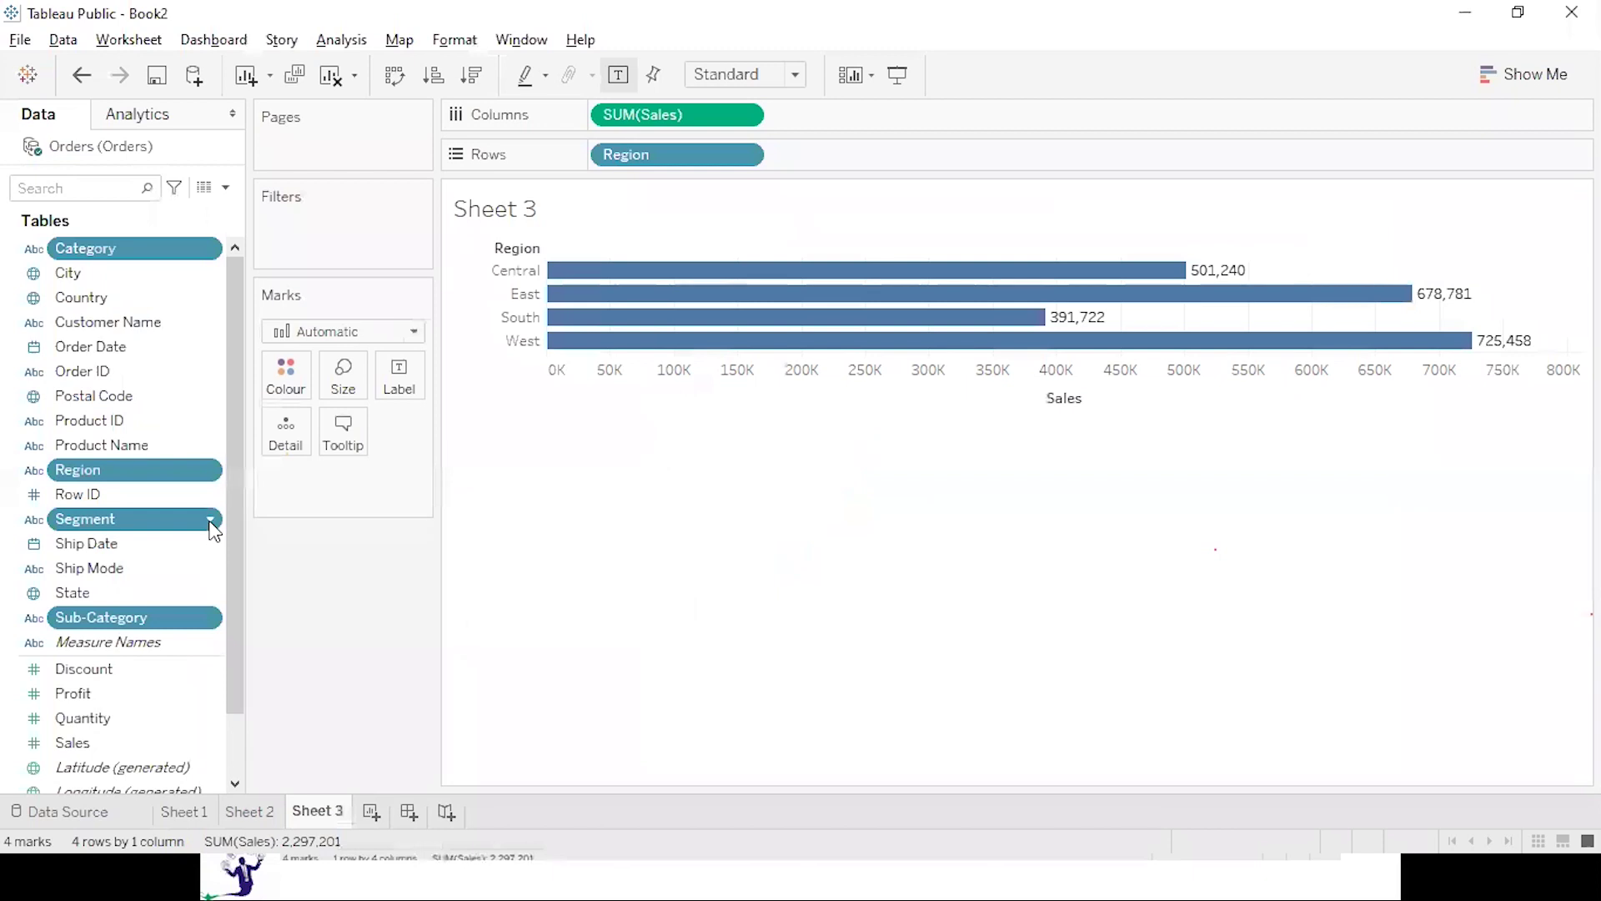
Create a new worksheet charting Sales by Order Date year, and fit the chart to Entire View.
{"action": "left_click", "coordinate": [372, 812]}
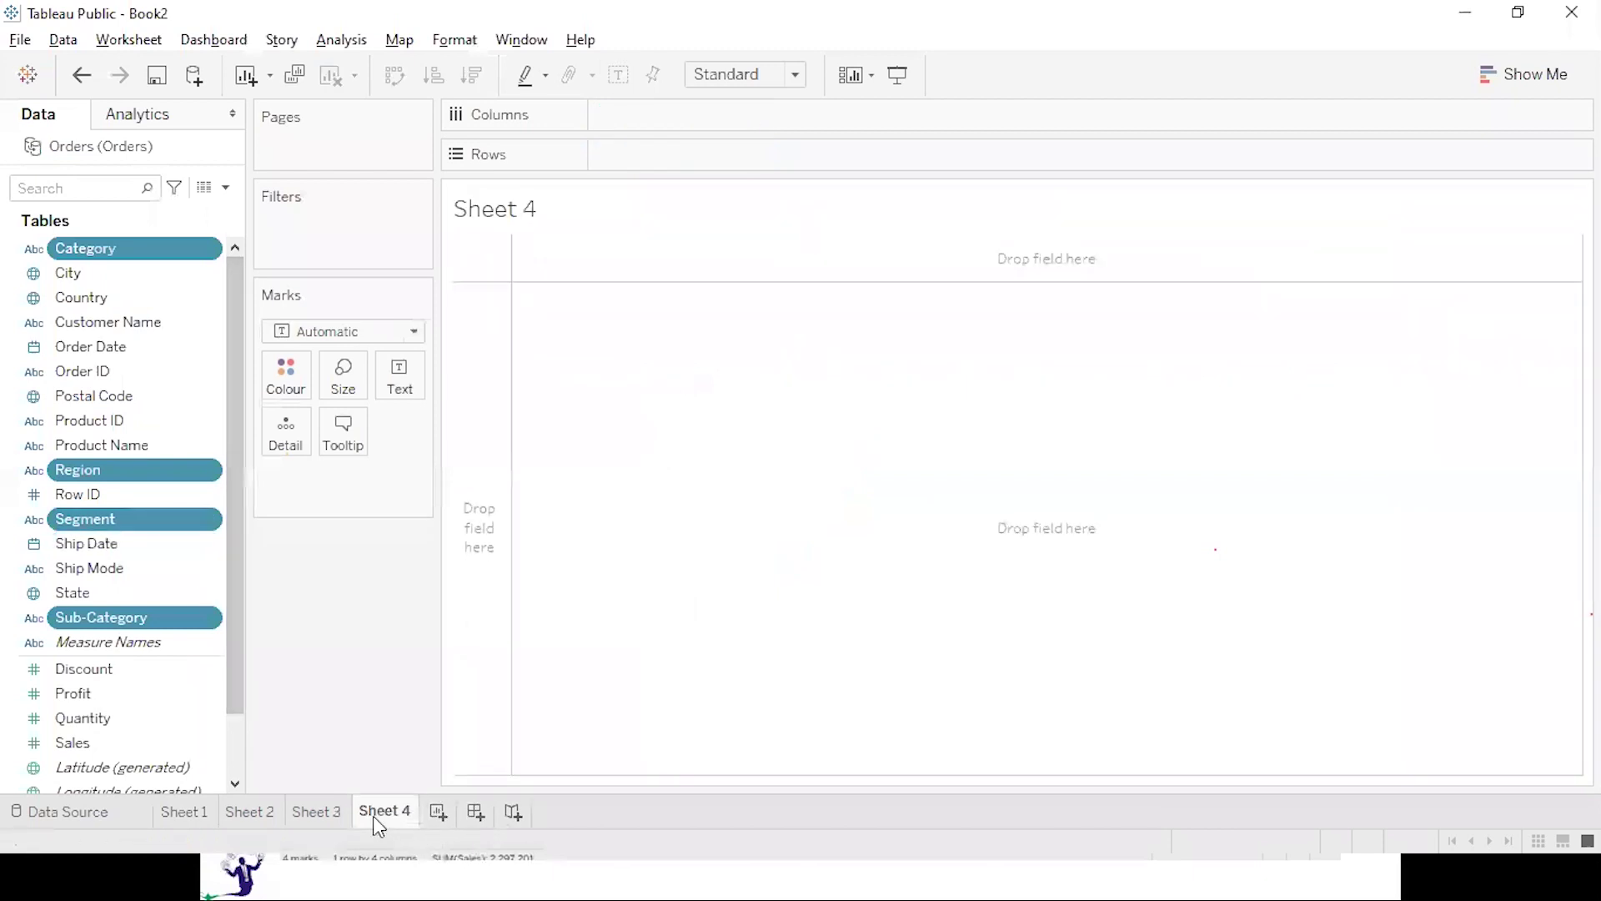
{"action": "double_click", "coordinate": [118, 746]}
{"action": "double_click", "coordinate": [124, 357]}
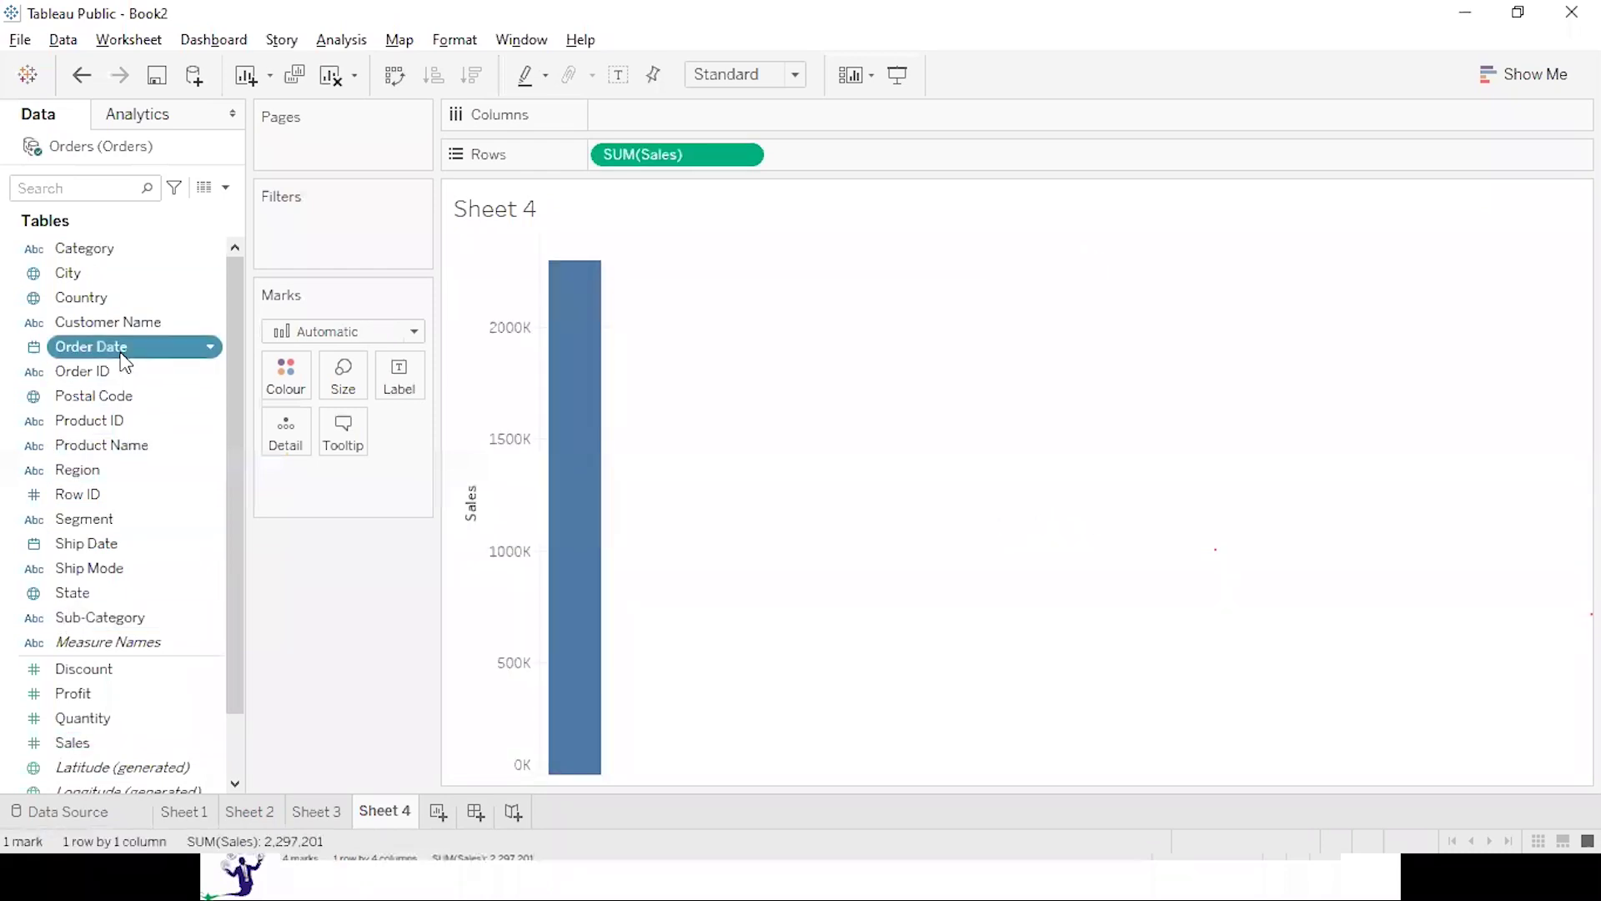
{"action": "left_click", "coordinate": [765, 79]}
{"action": "left_click", "coordinate": [758, 154]}
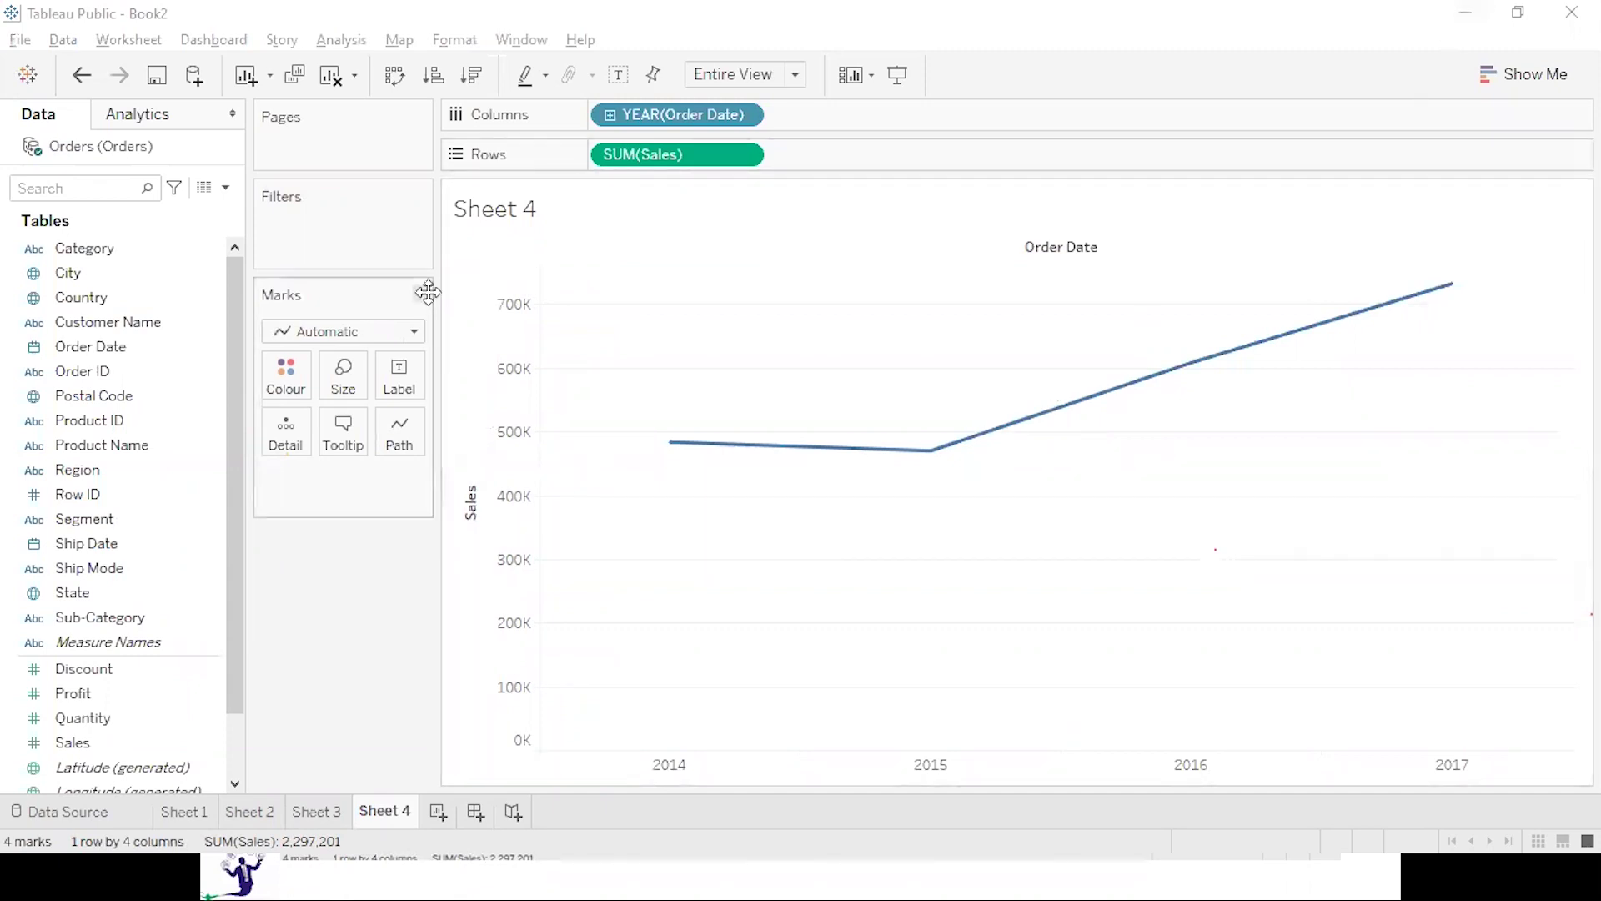
Drill down Order Date on Columns from year to quarter and month, and collapse it back to year.
{"action": "left_click", "coordinate": [608, 116]}
{"action": "left_click", "coordinate": [787, 116]}
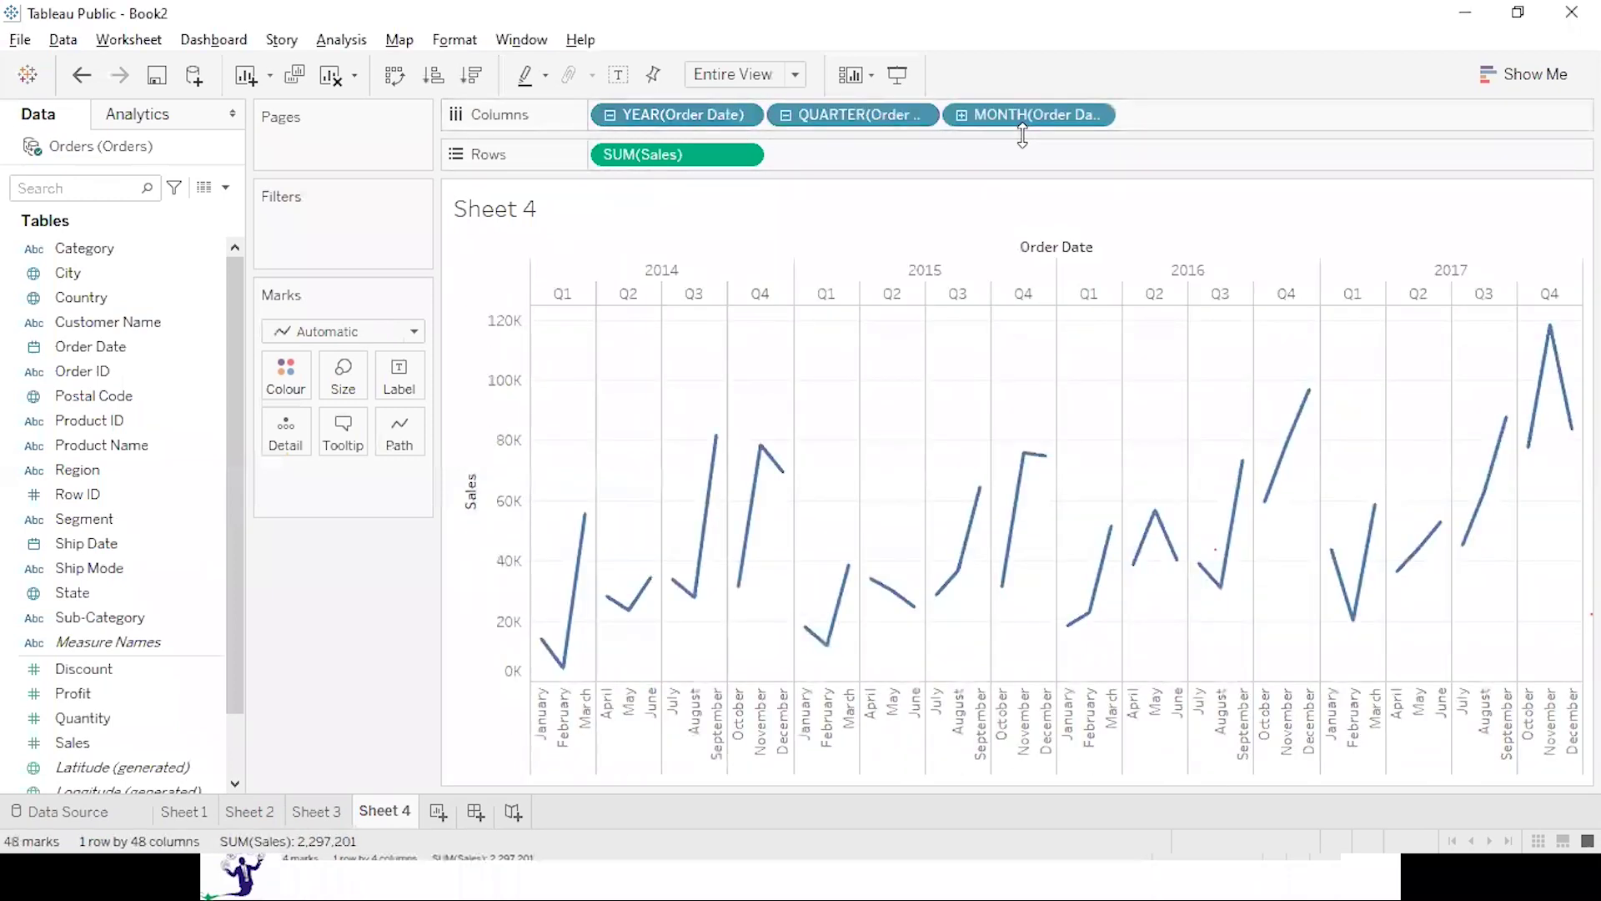
{"action": "left_click", "coordinate": [785, 116]}
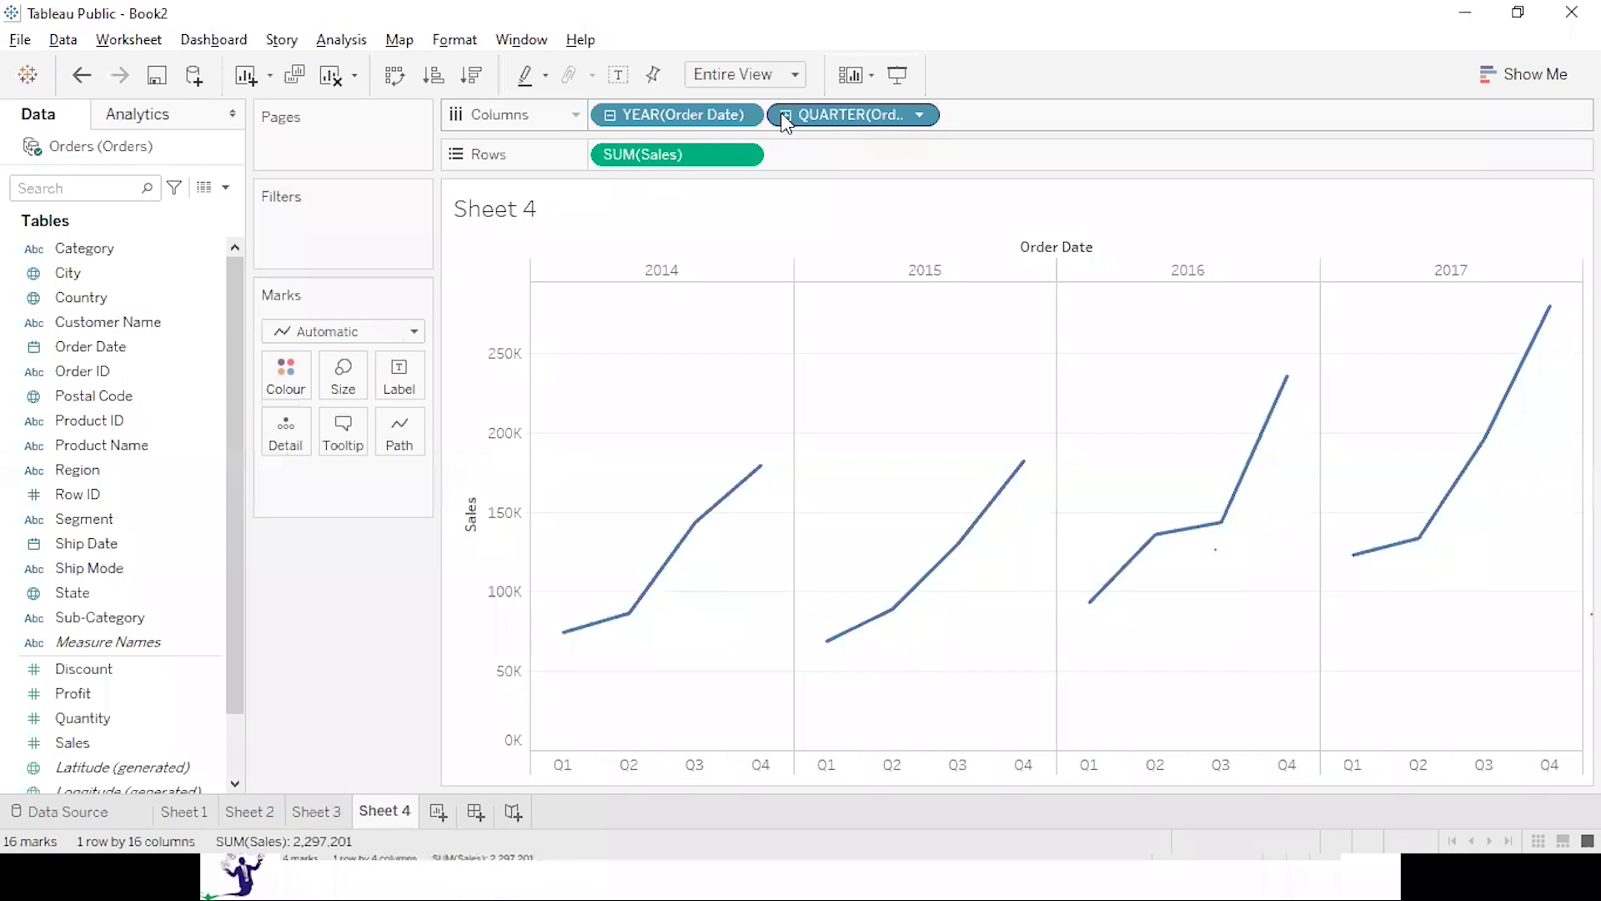
{"action": "double_click", "coordinate": [616, 116]}
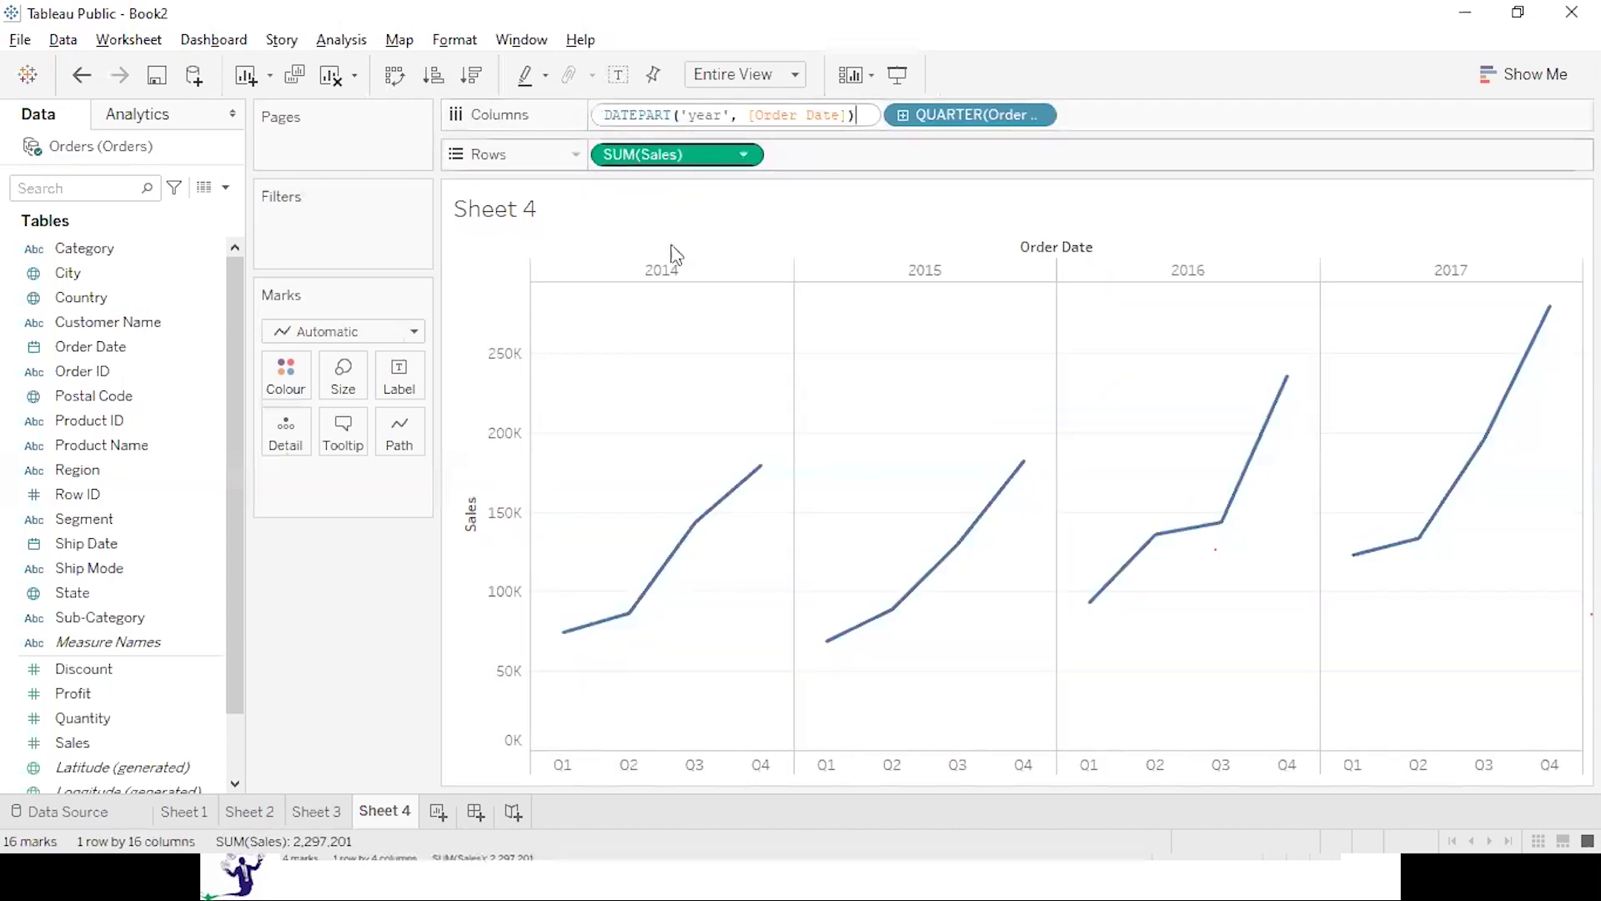
{"action": "left_click", "coordinate": [340, 713]}
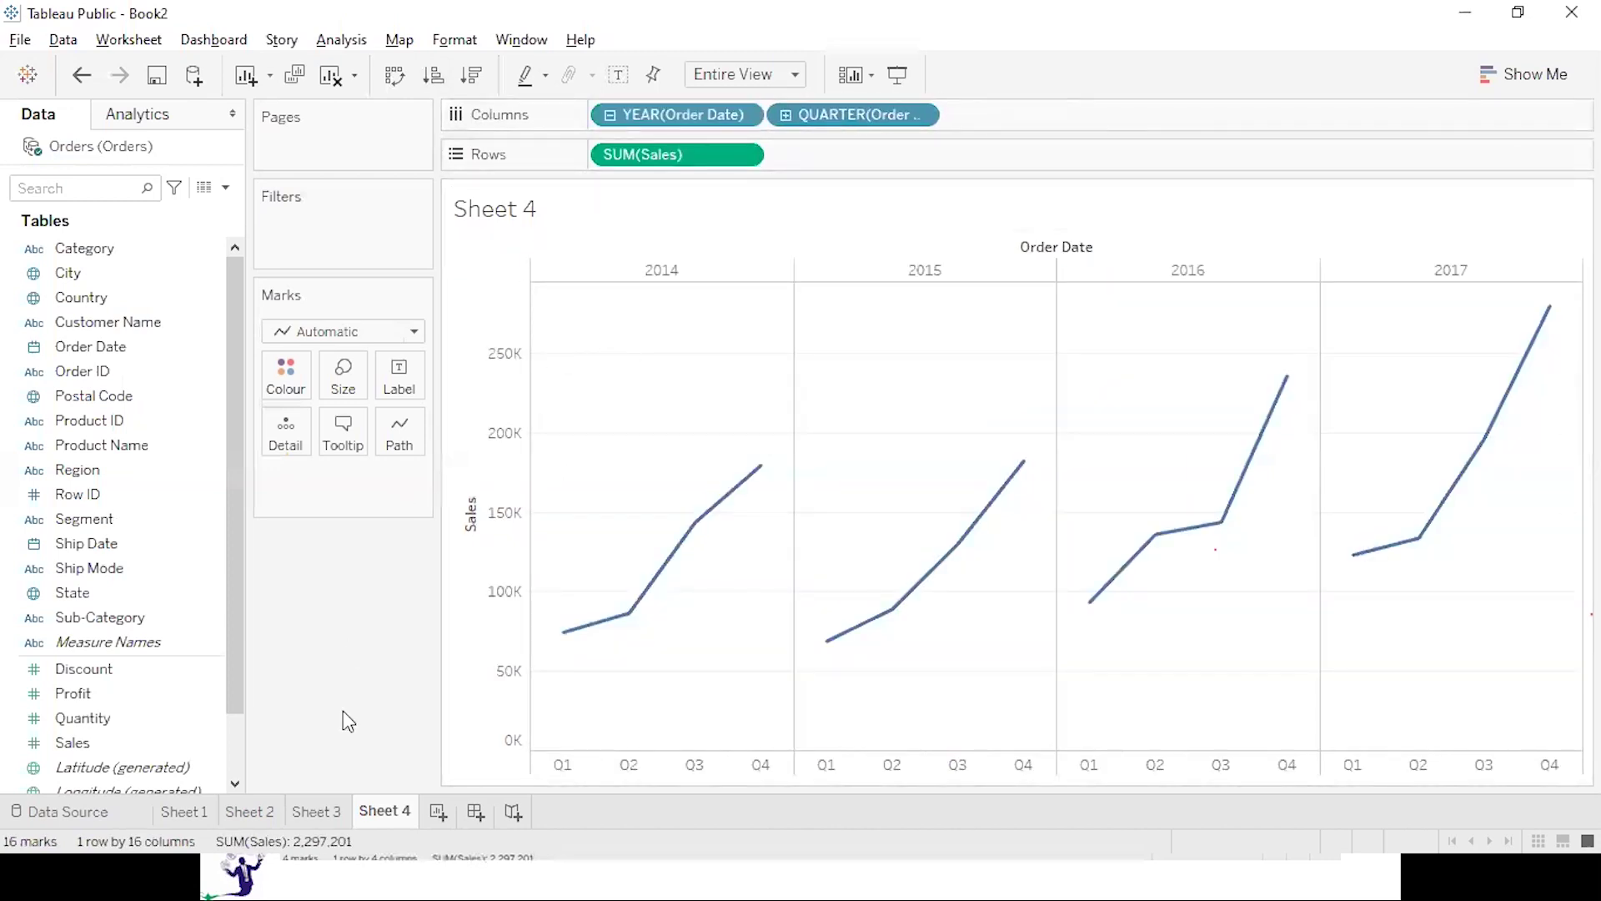
{"action": "left_click", "coordinate": [608, 117]}
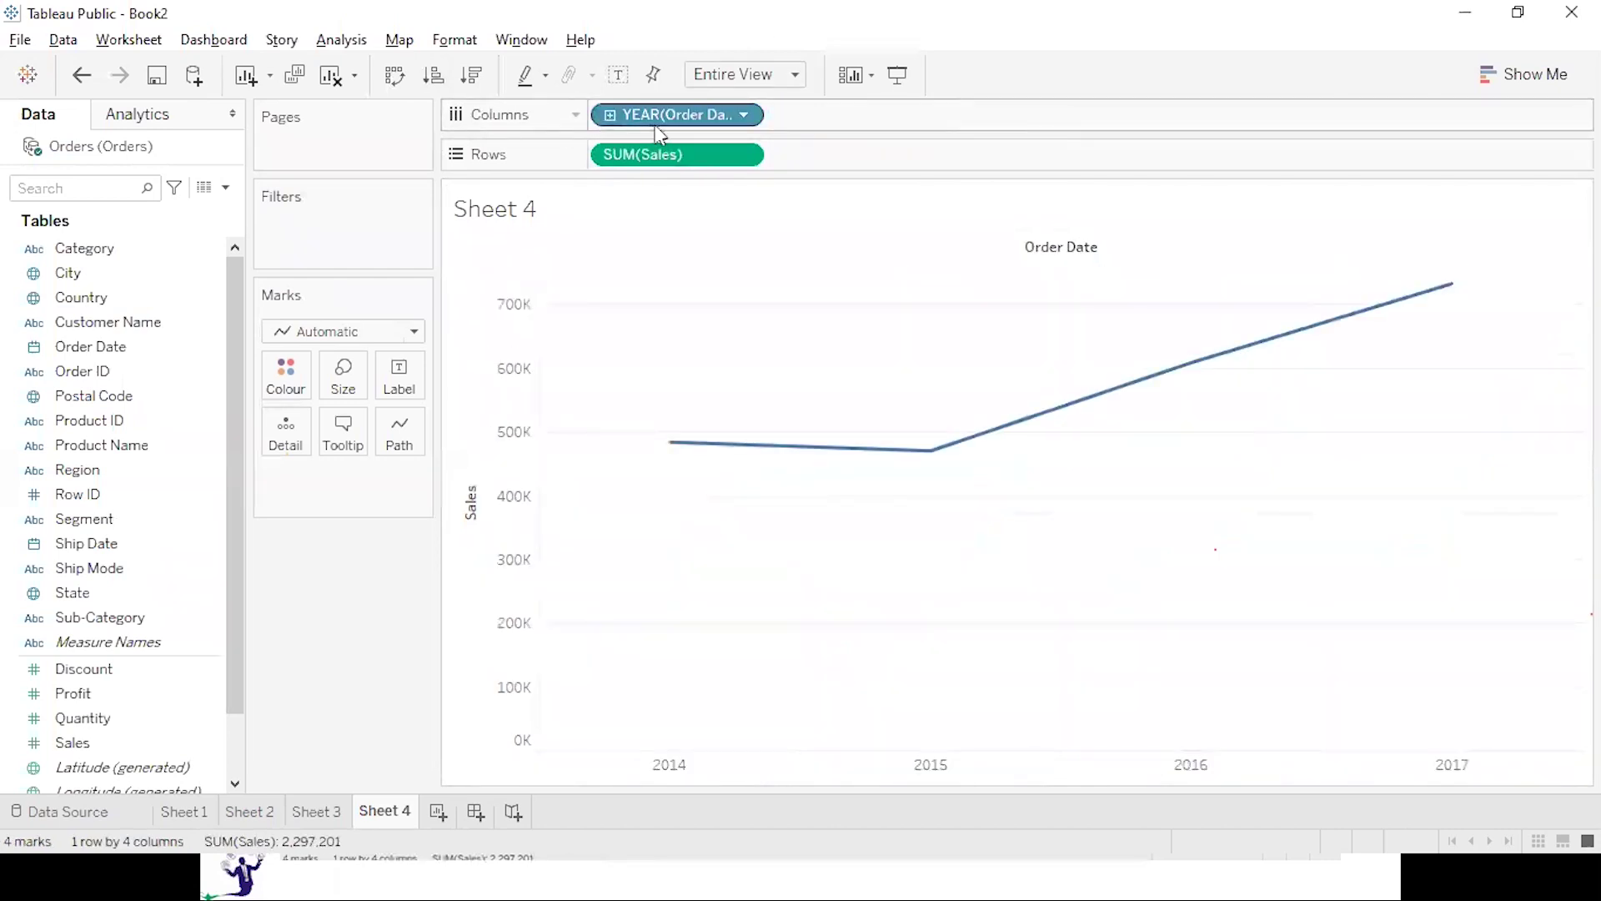
Make the Order Date field on Columns continuous, set it to the continuous quarter level and drill down to month.
{"action": "left_click", "coordinate": [745, 115]}
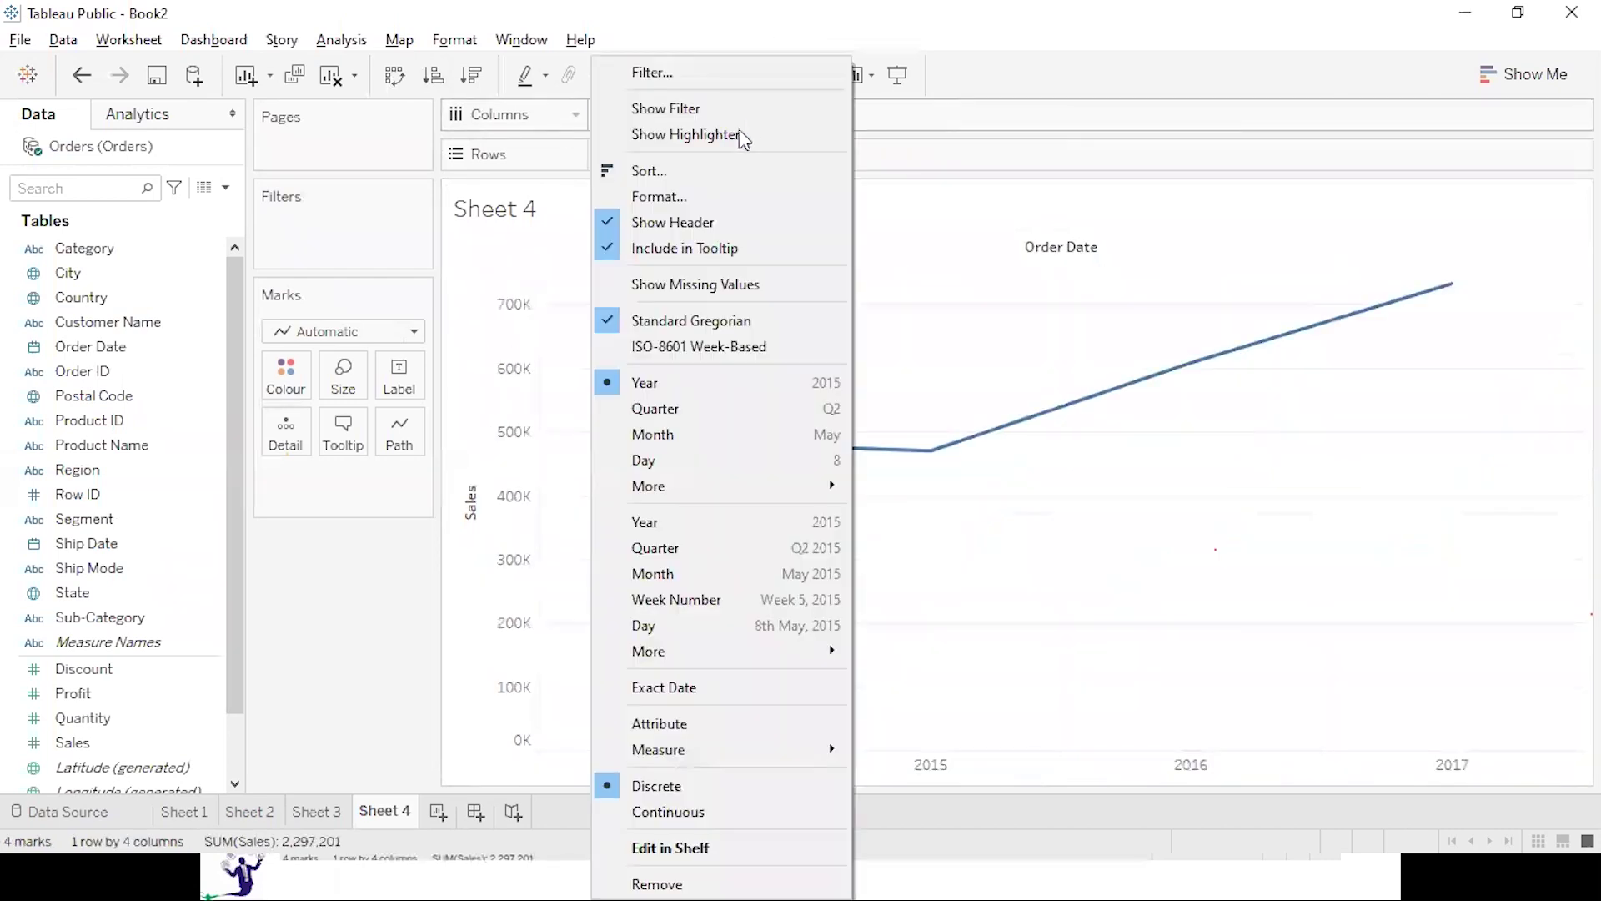
{"action": "left_click", "coordinate": [638, 812]}
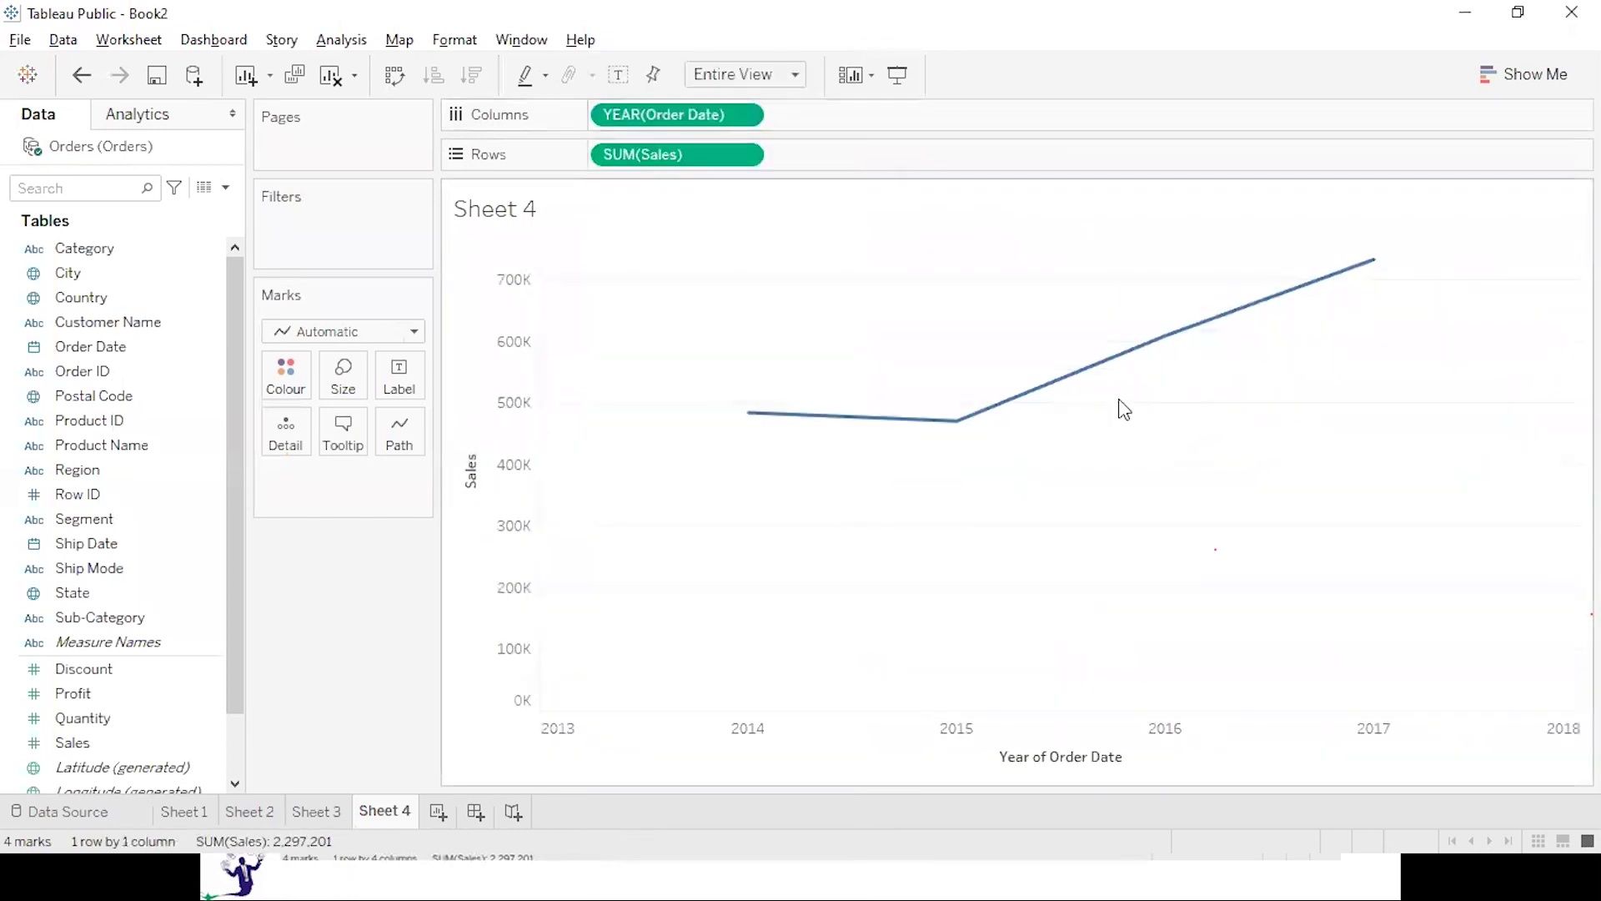
{"action": "left_click", "coordinate": [747, 114]}
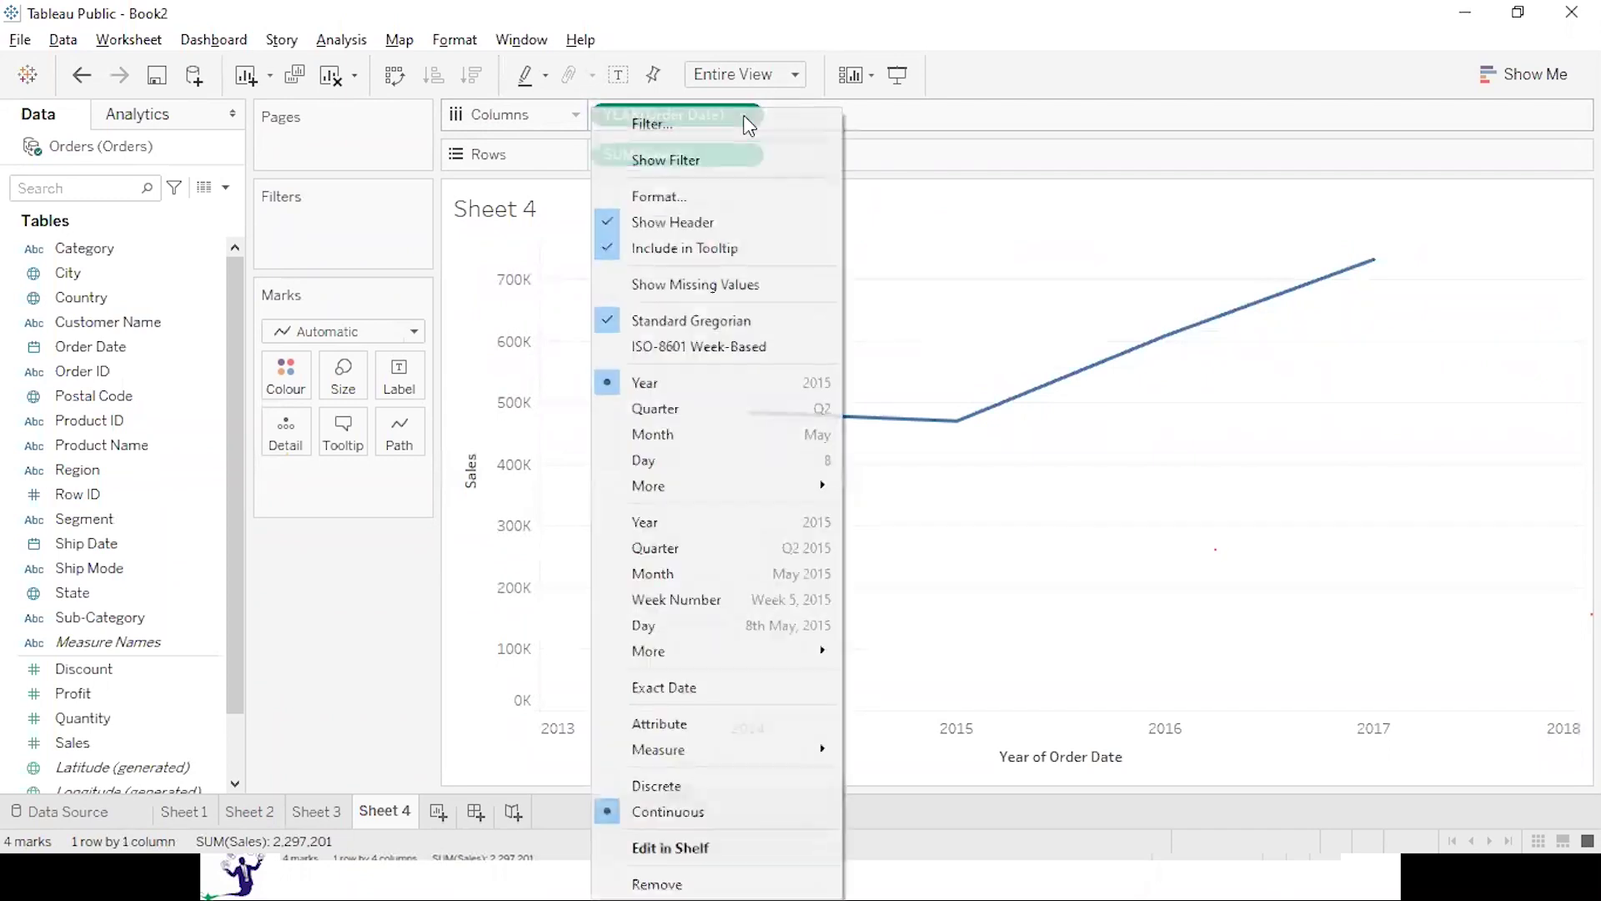
{"action": "left_click", "coordinate": [655, 548]}
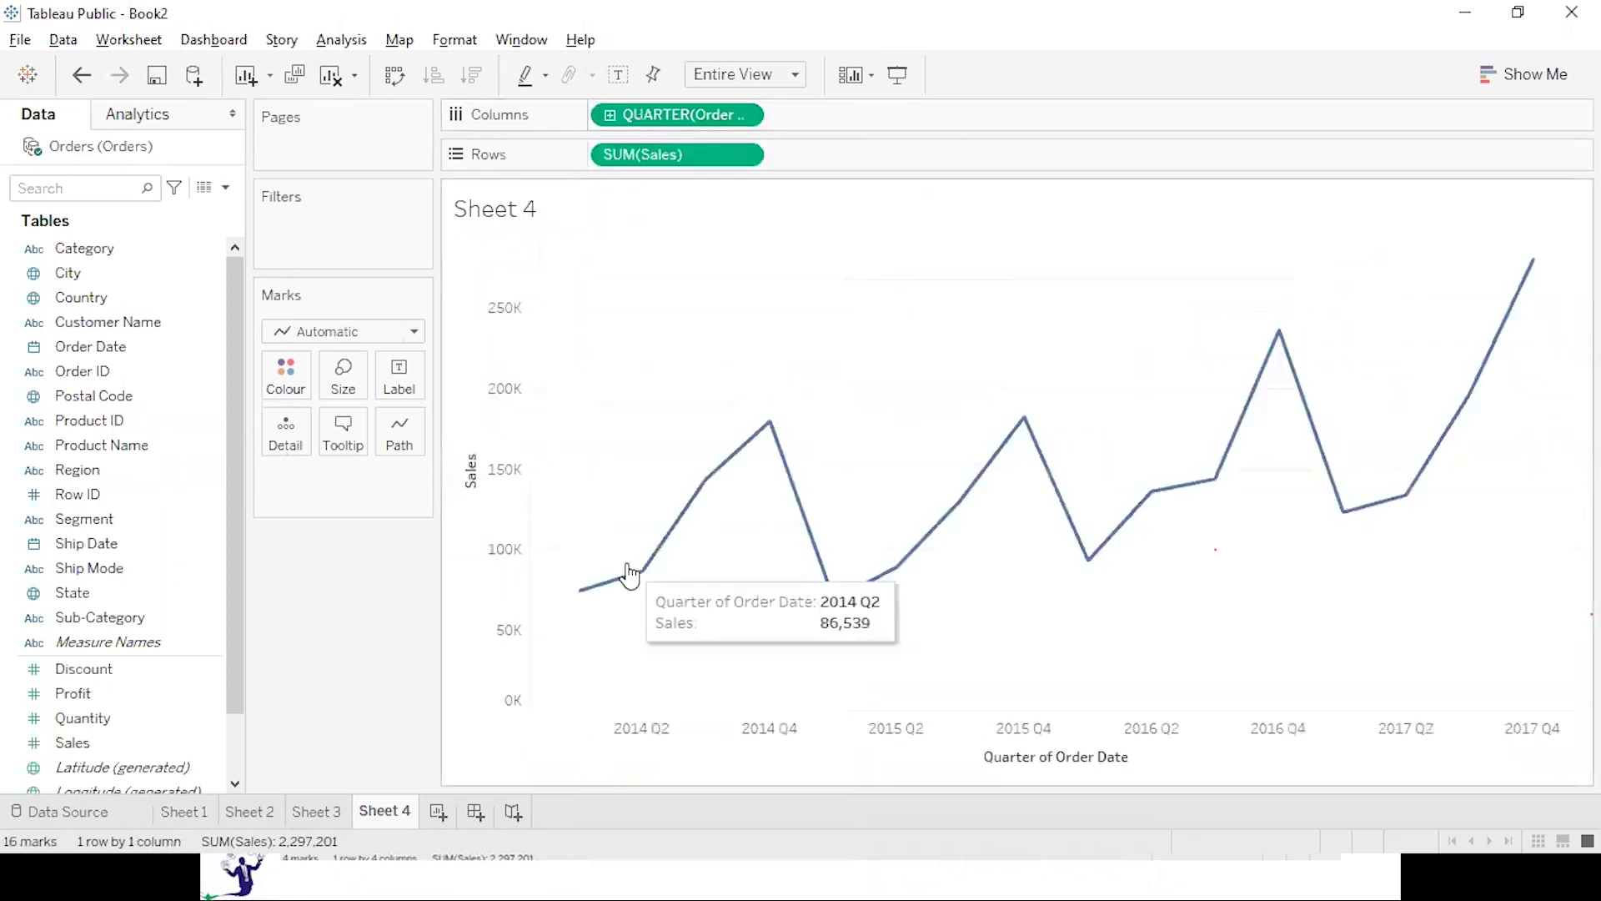
{"action": "left_click", "coordinate": [609, 115]}
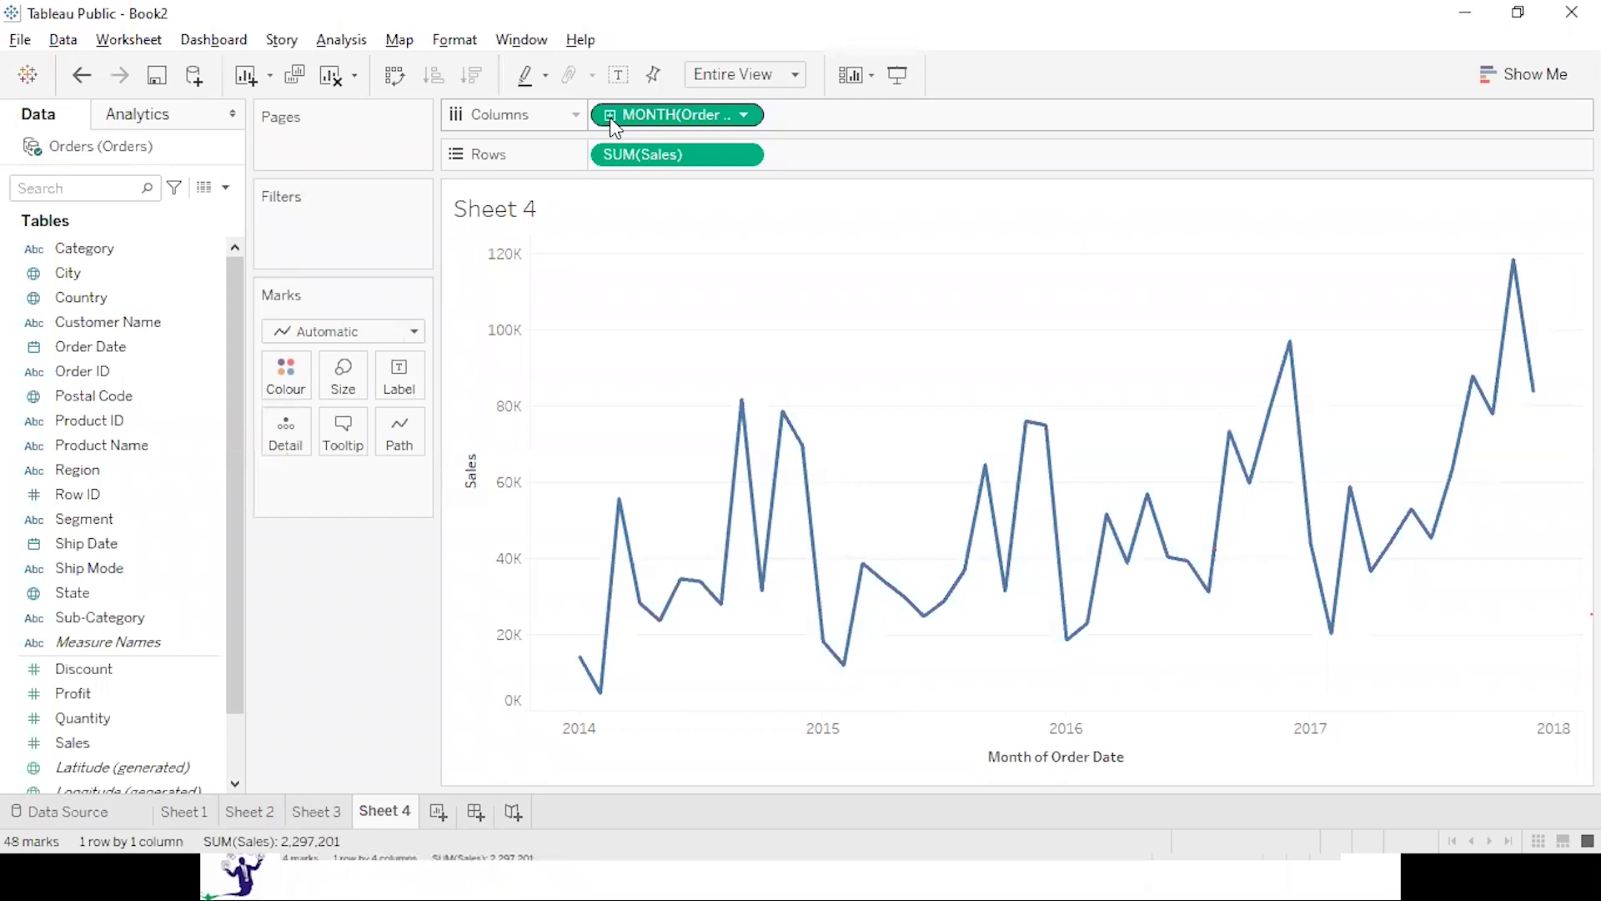
Switch to the PowerPoint slide show, view the Grouping and Grouping Through Data Pane slides, and return to the Tableau worksheet.
{"action": "key", "text": "alt+Tab"}
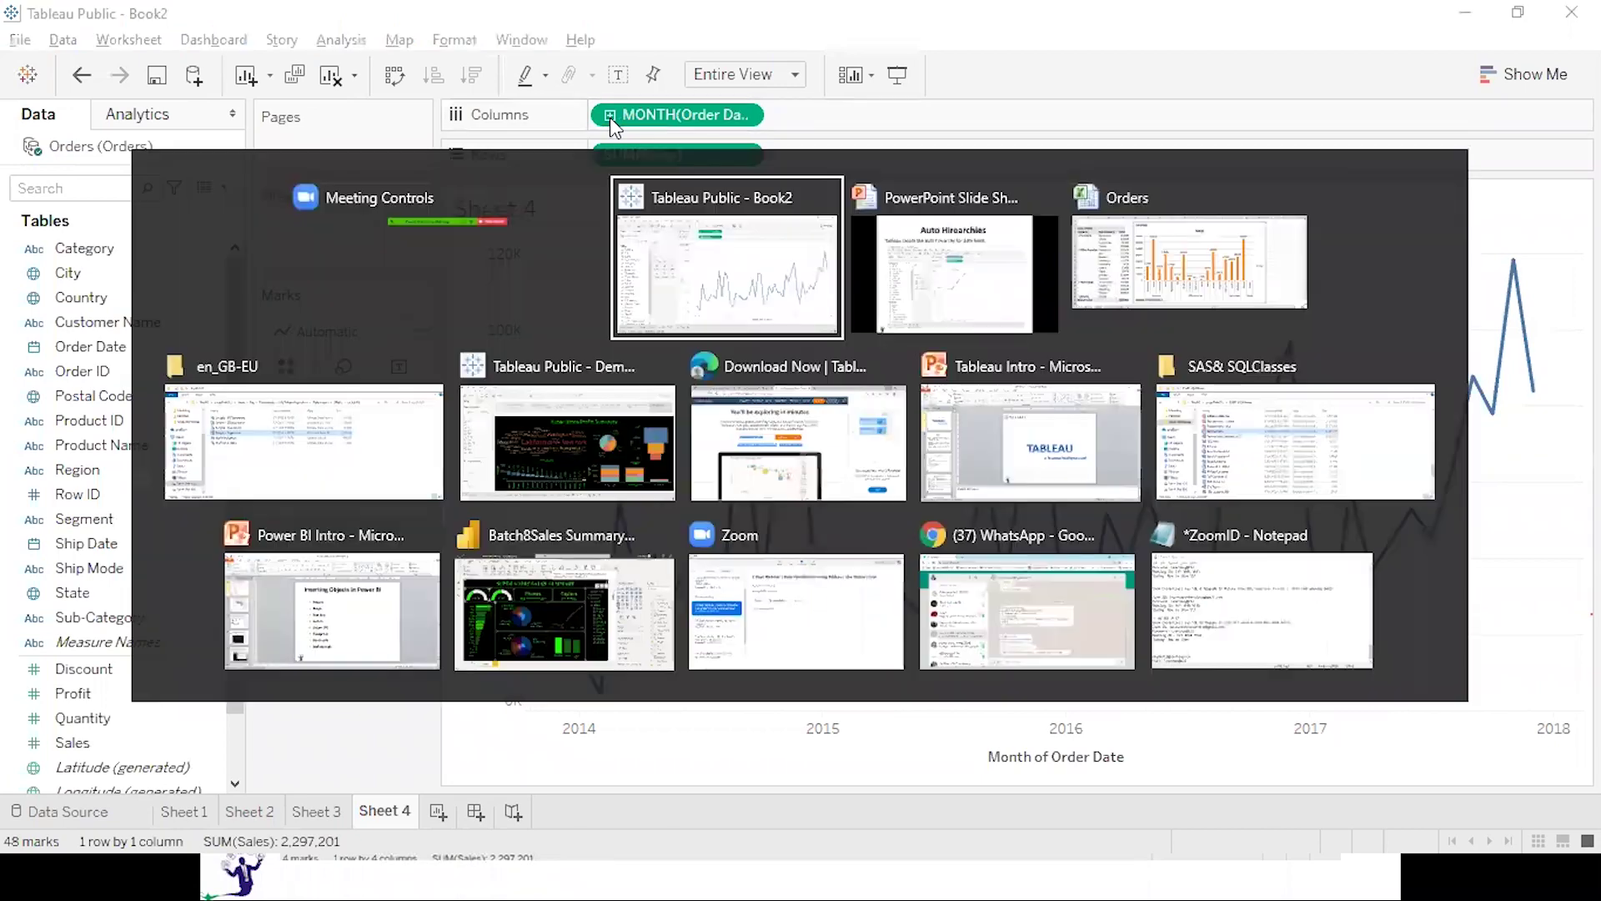
{"action": "key", "text": "alt+Tab"}
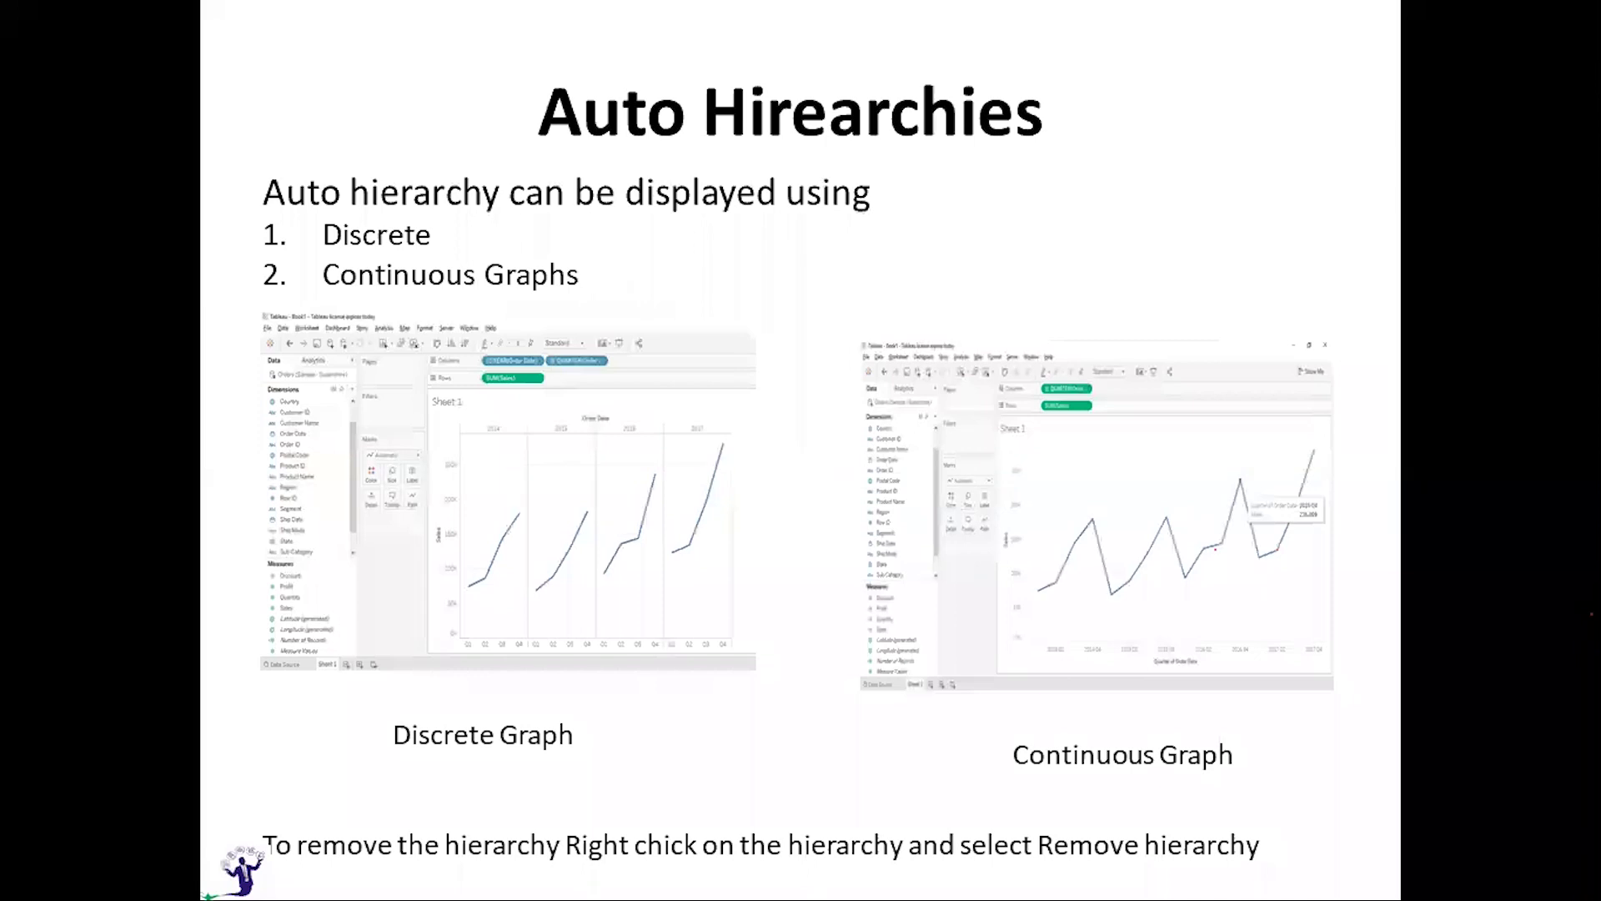
{"action": "key", "text": "Right"}
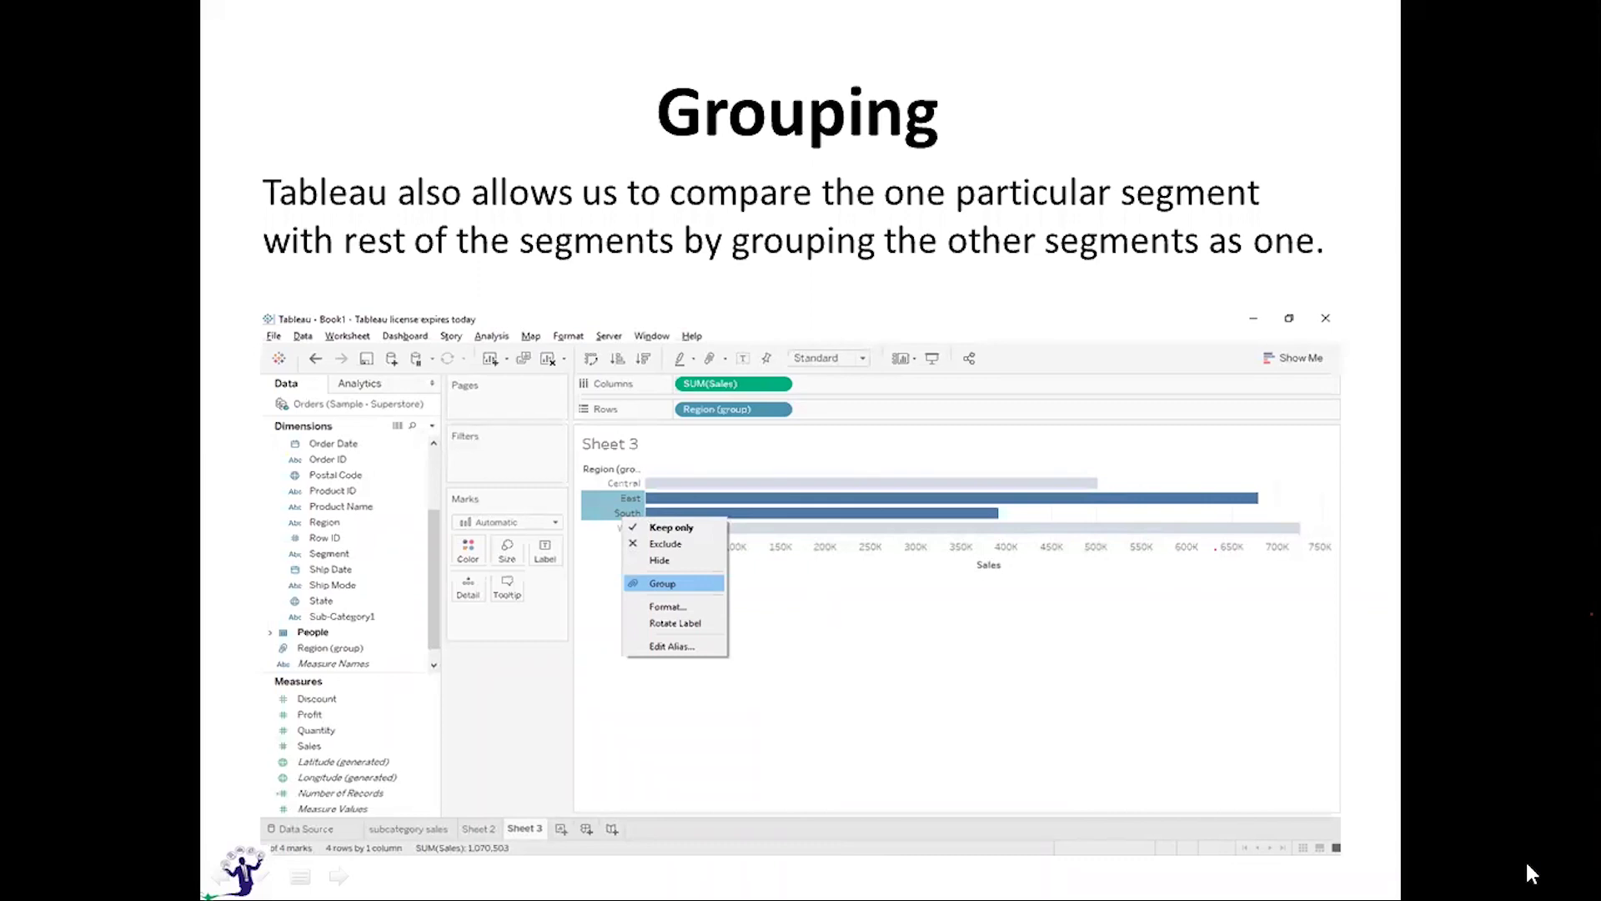
{"action": "key", "text": "Right"}
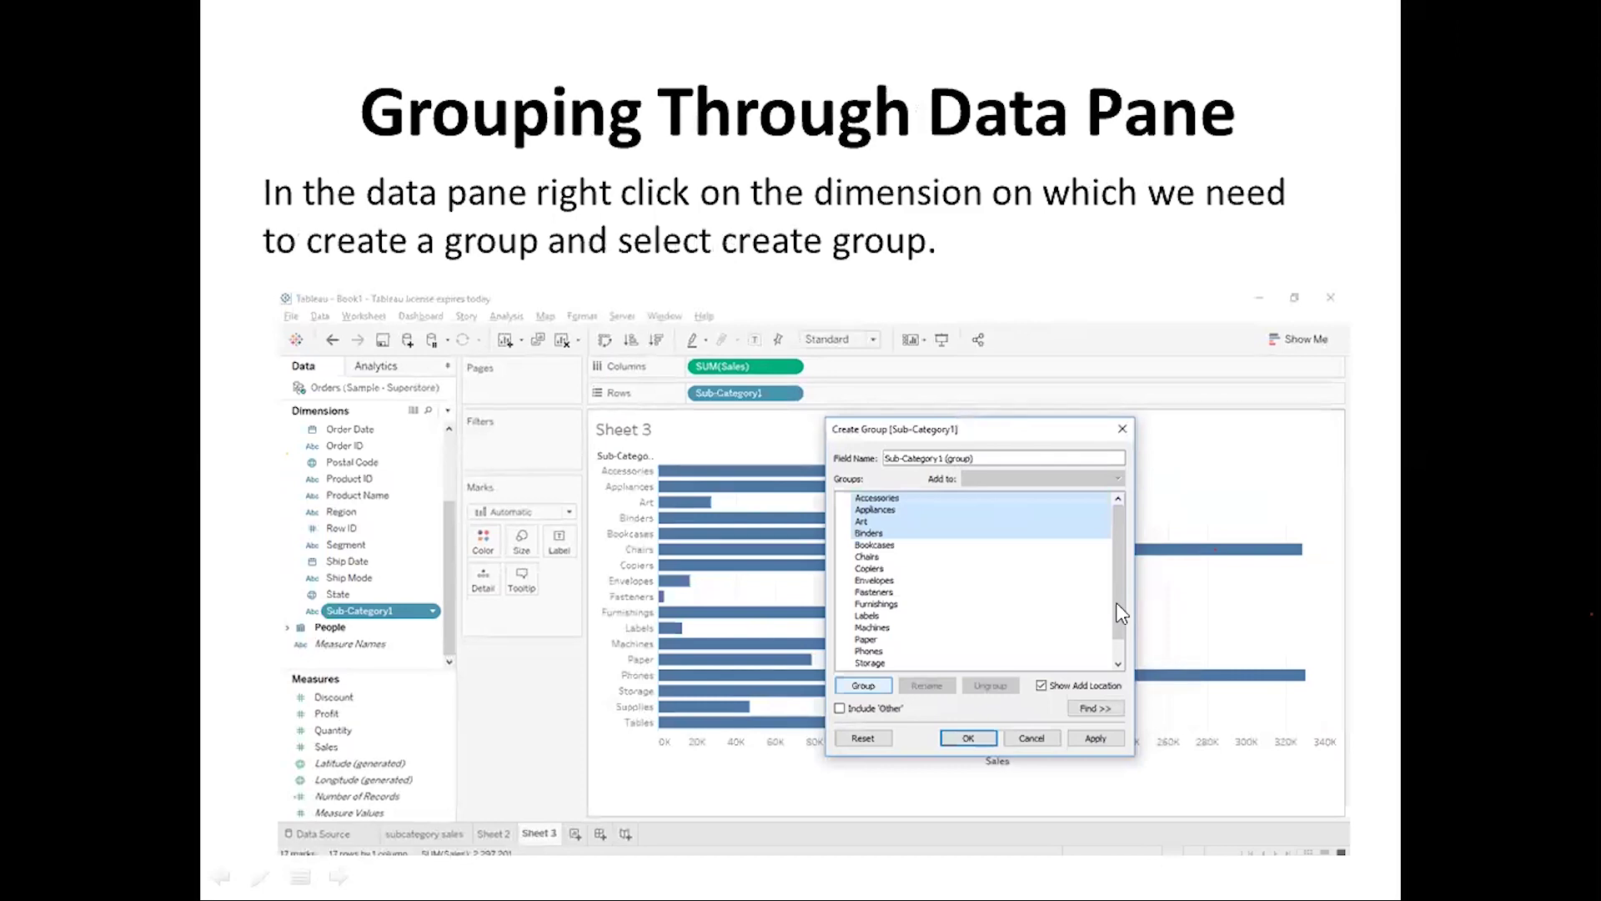
{"action": "left_click", "coordinate": [558, 865]}
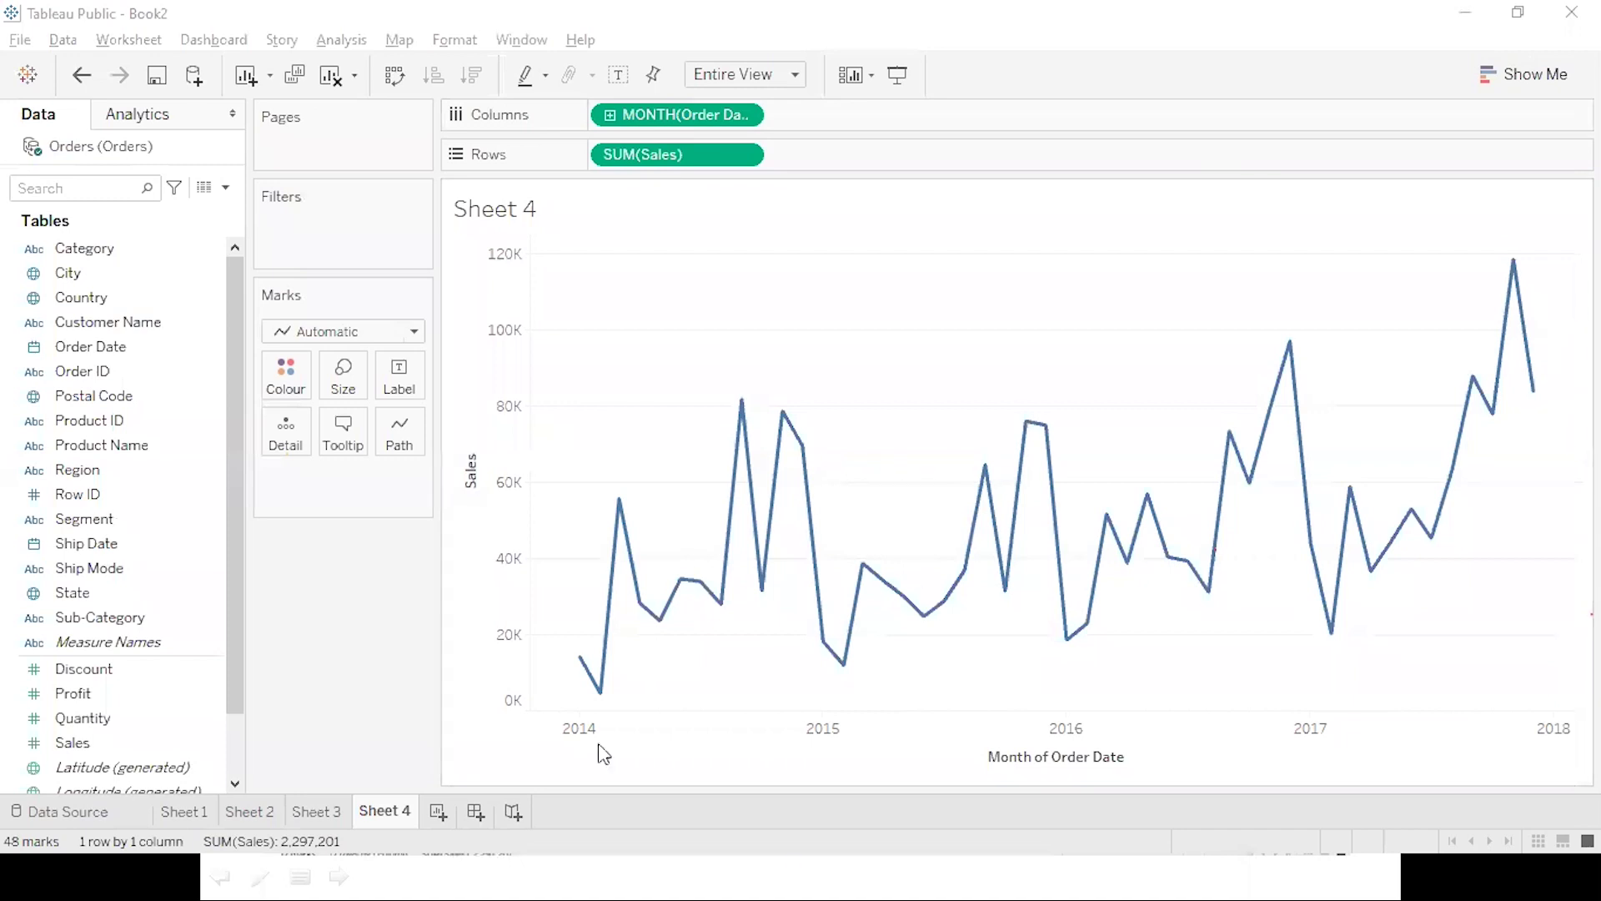
Create a new worksheet charting Sales by Region, and swap rows and columns to get horizontal bars.
{"action": "left_click", "coordinate": [438, 812]}
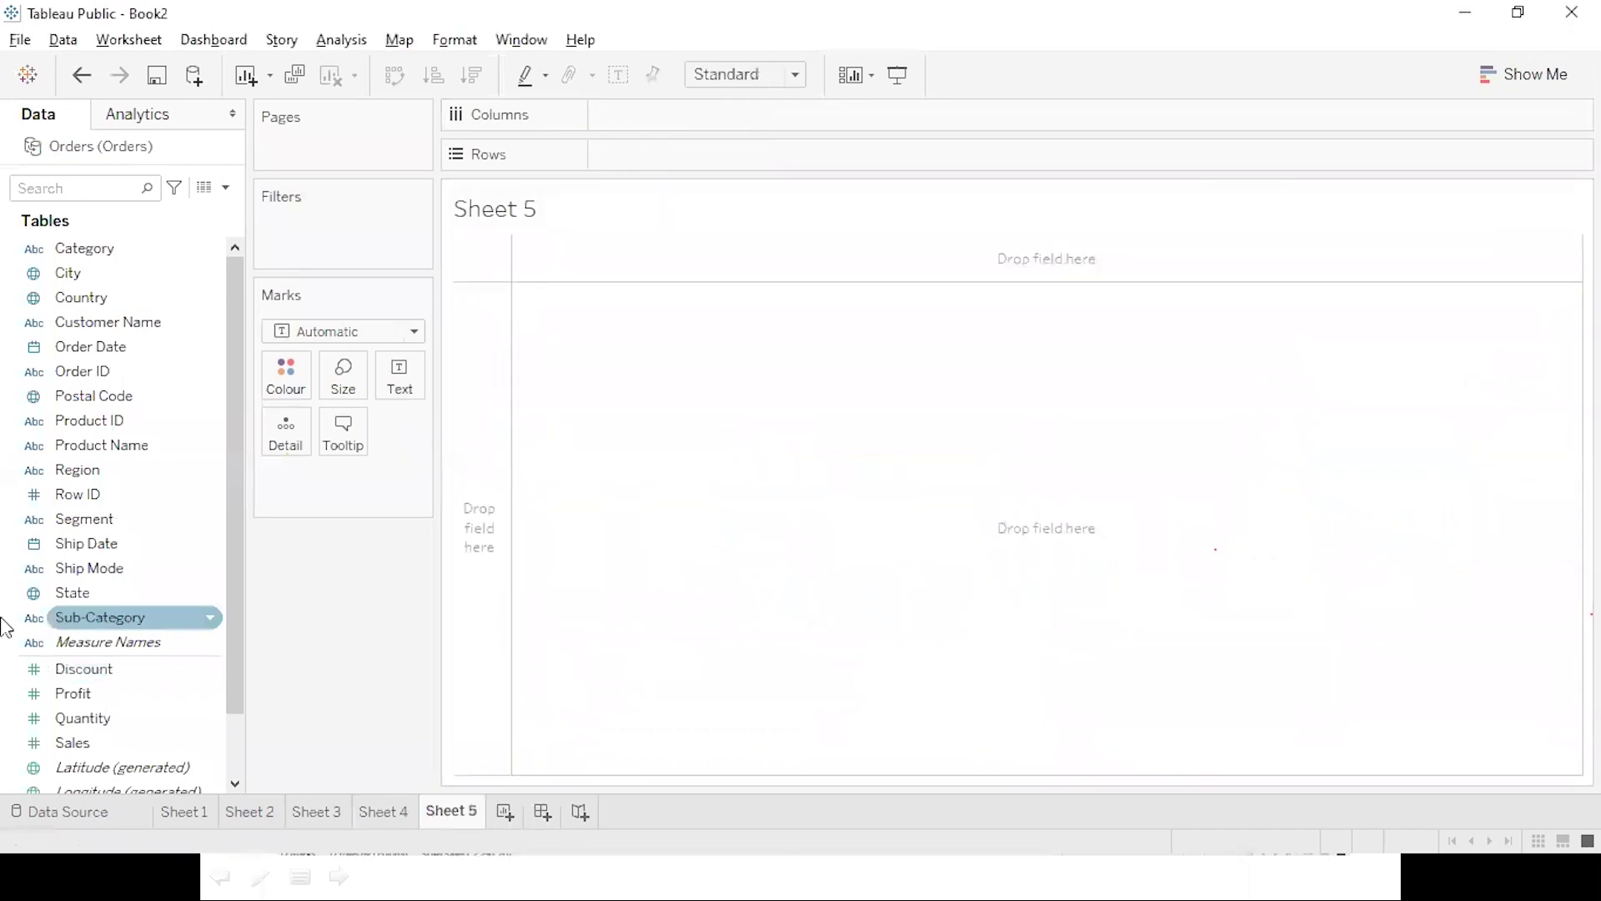
{"action": "double_click", "coordinate": [121, 742]}
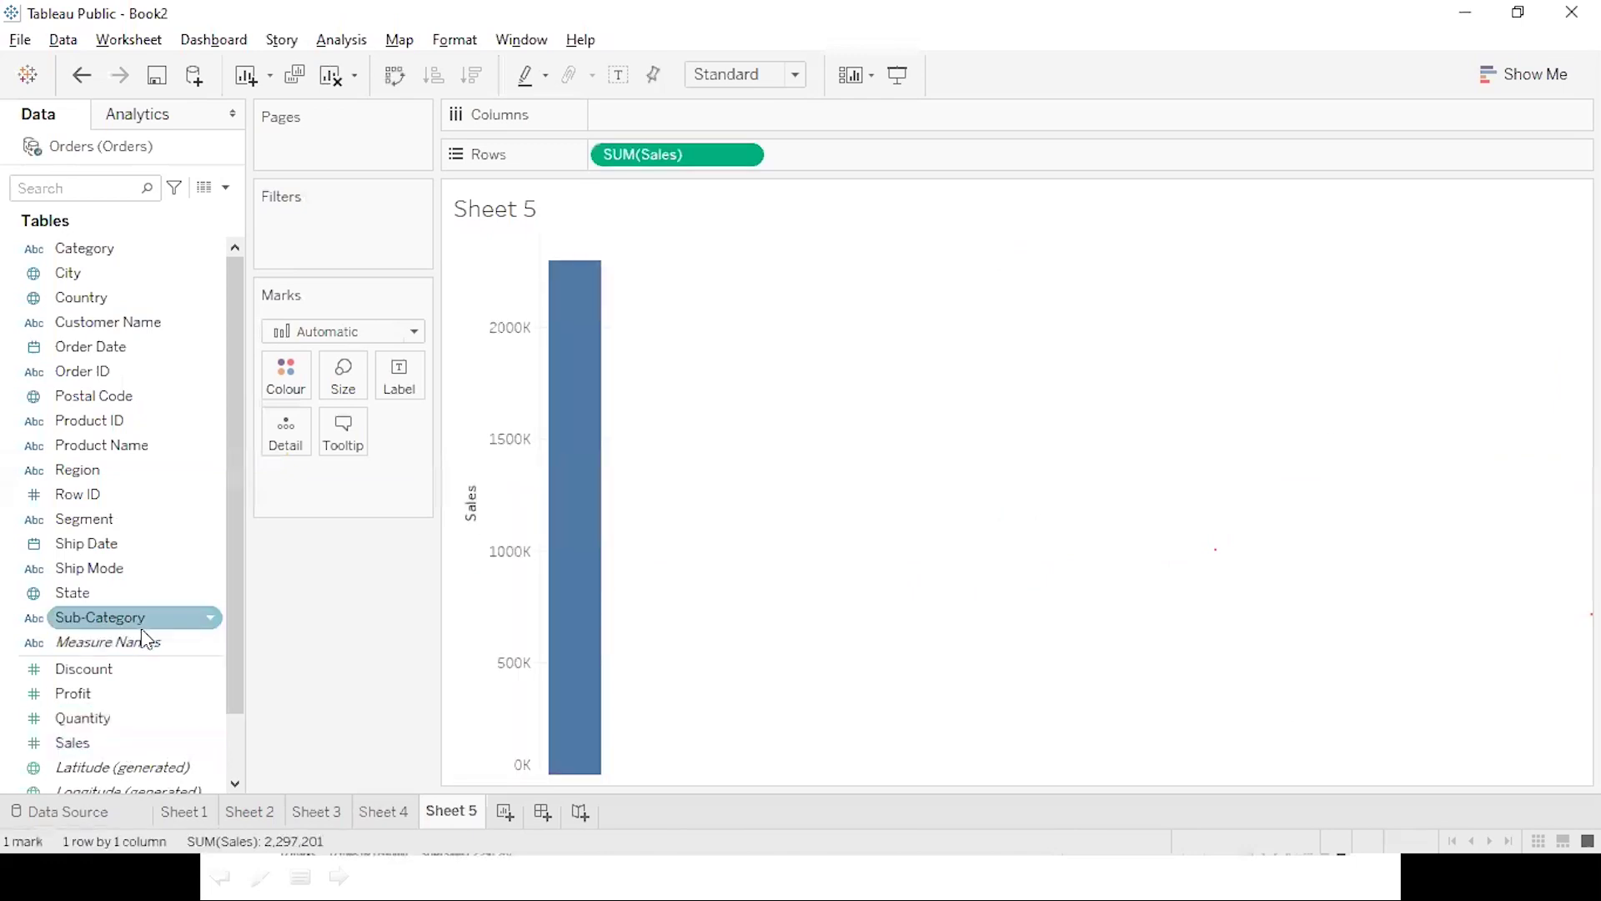
{"action": "left_click", "coordinate": [98, 482]}
{"action": "double_click", "coordinate": [99, 483]}
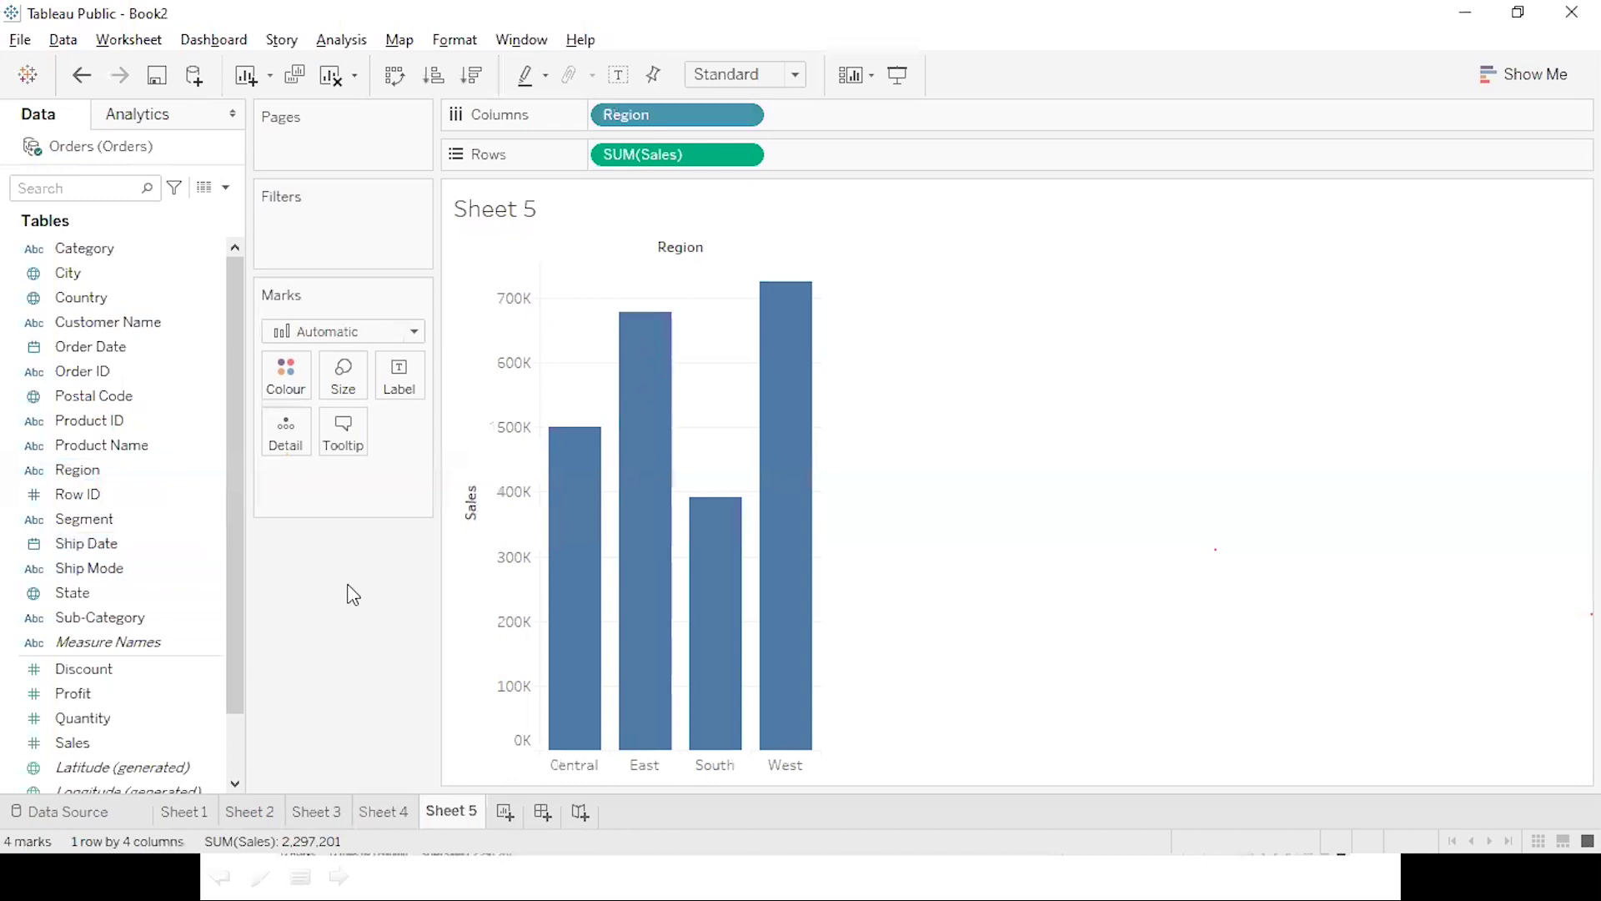
{"action": "key", "text": "ctrl+w"}
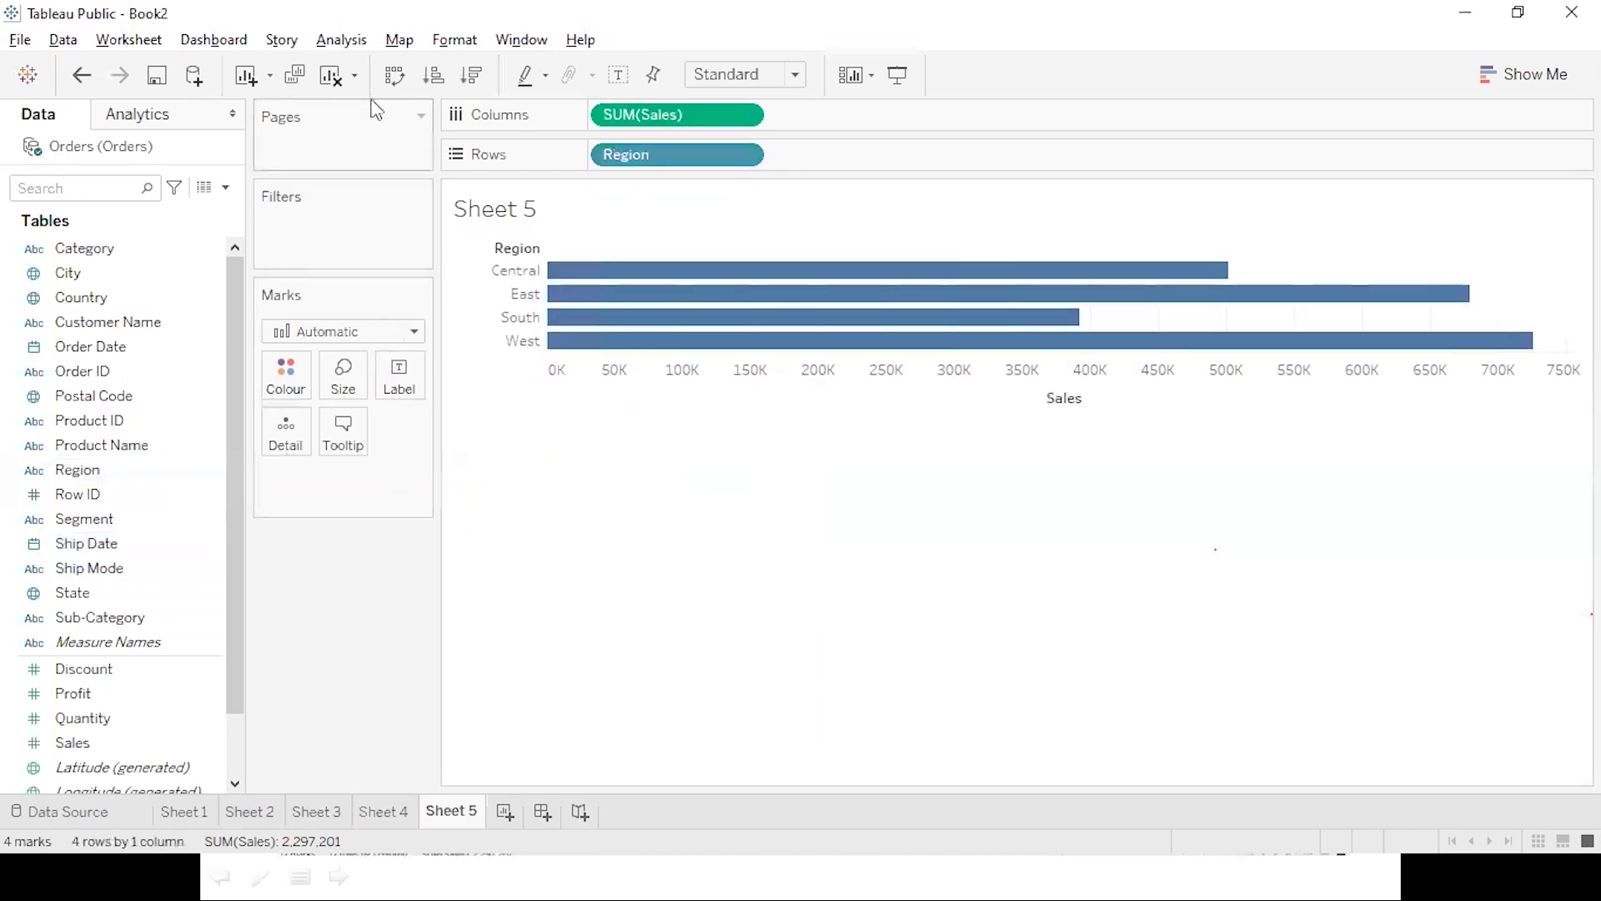
Swap rows and columns back and forth, finishing with horizontal bars, and show the mark labels.
{"action": "left_click", "coordinate": [395, 77]}
{"action": "left_click", "coordinate": [397, 84]}
{"action": "left_click", "coordinate": [397, 84]}
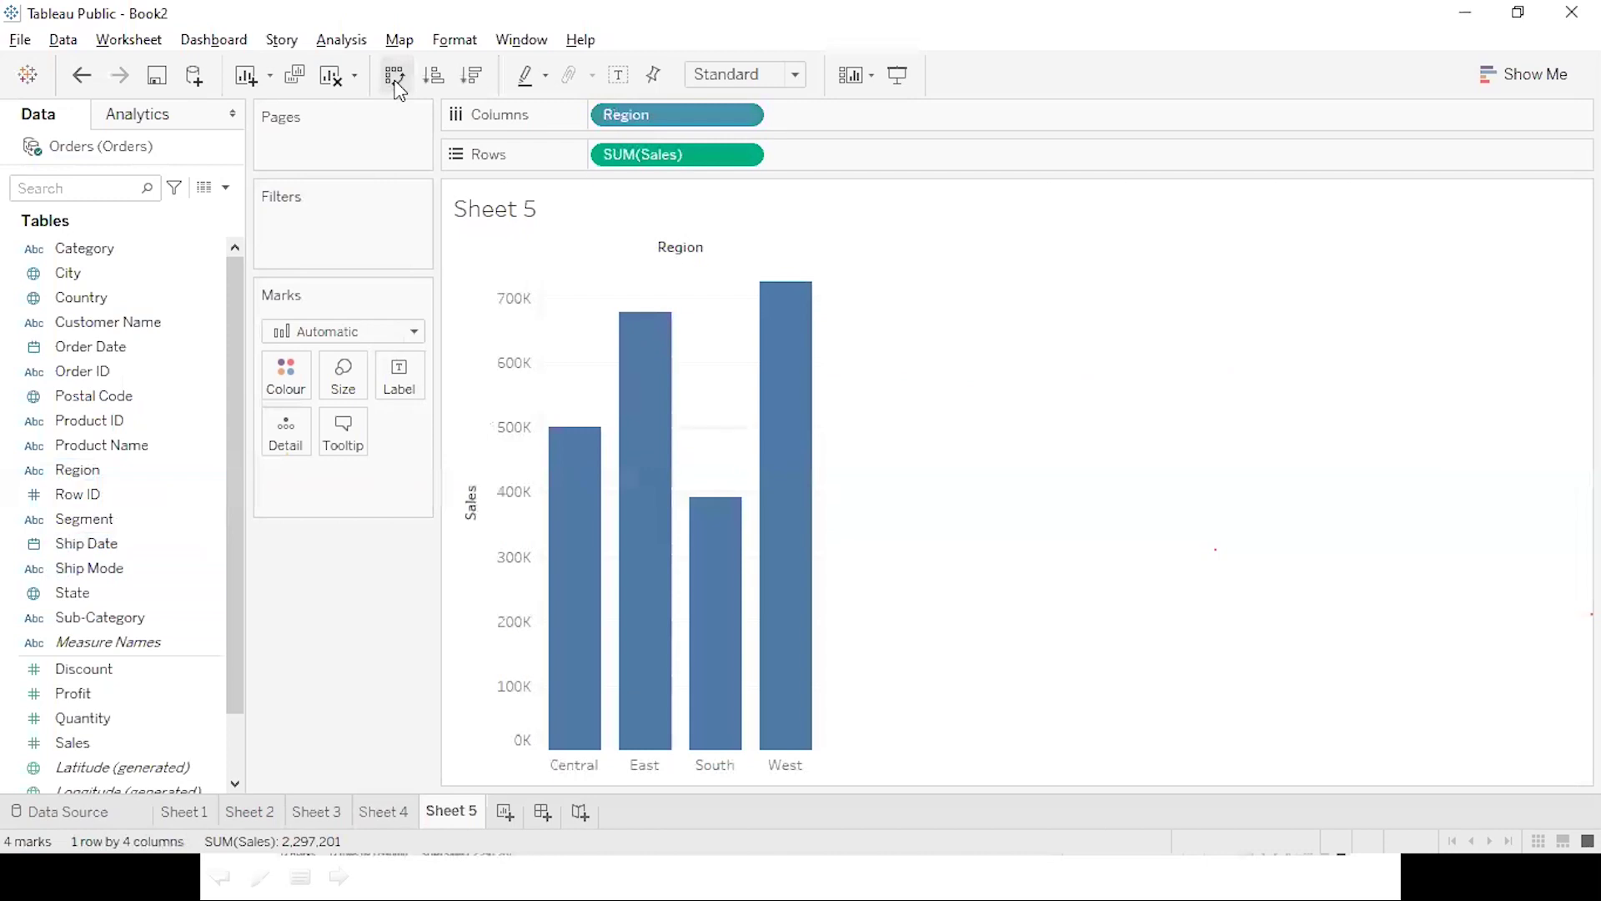
{"action": "left_click", "coordinate": [397, 84]}
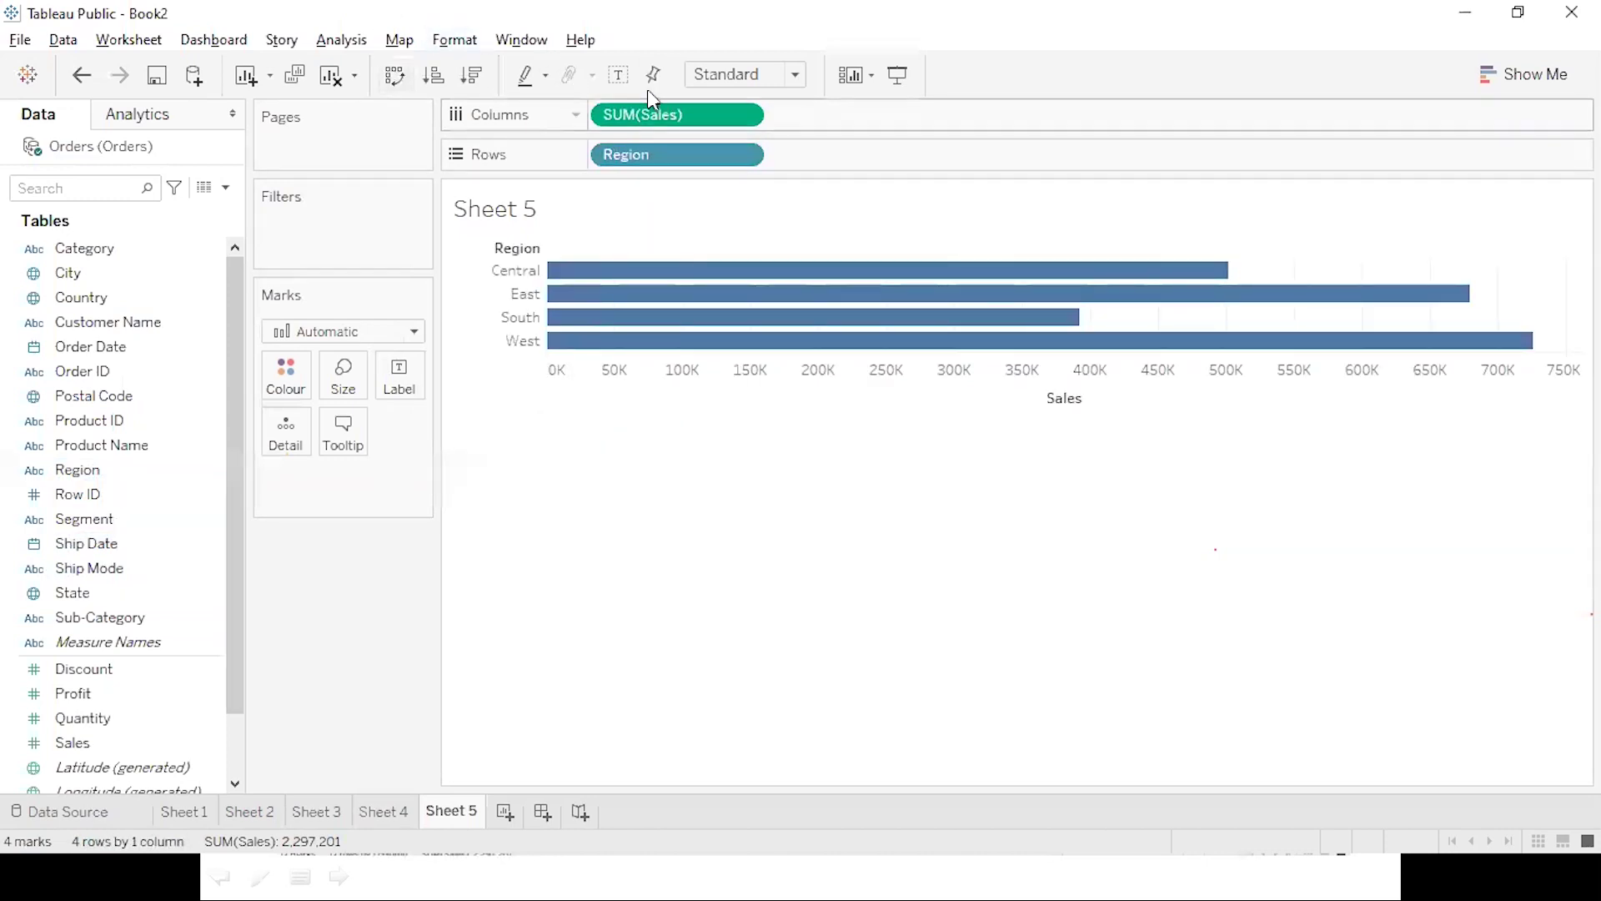
{"action": "left_click", "coordinate": [626, 80]}
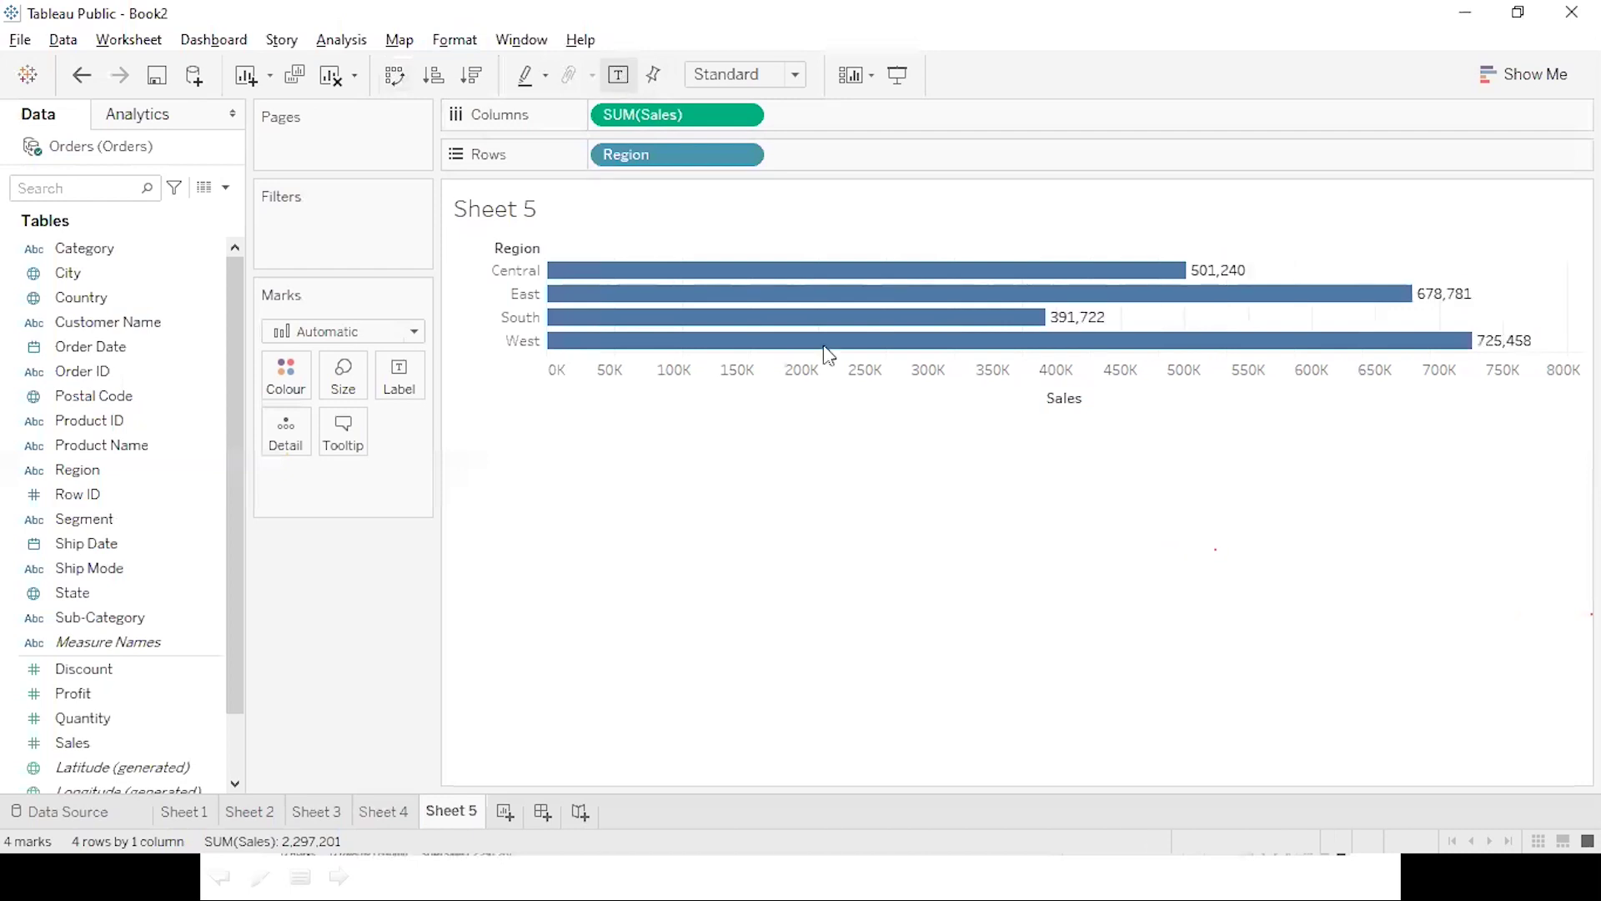
Group the Central and South bars, and replace Region on Rows with the Region (group) field.
{"action": "mouse_move", "coordinate": [990, 334]}
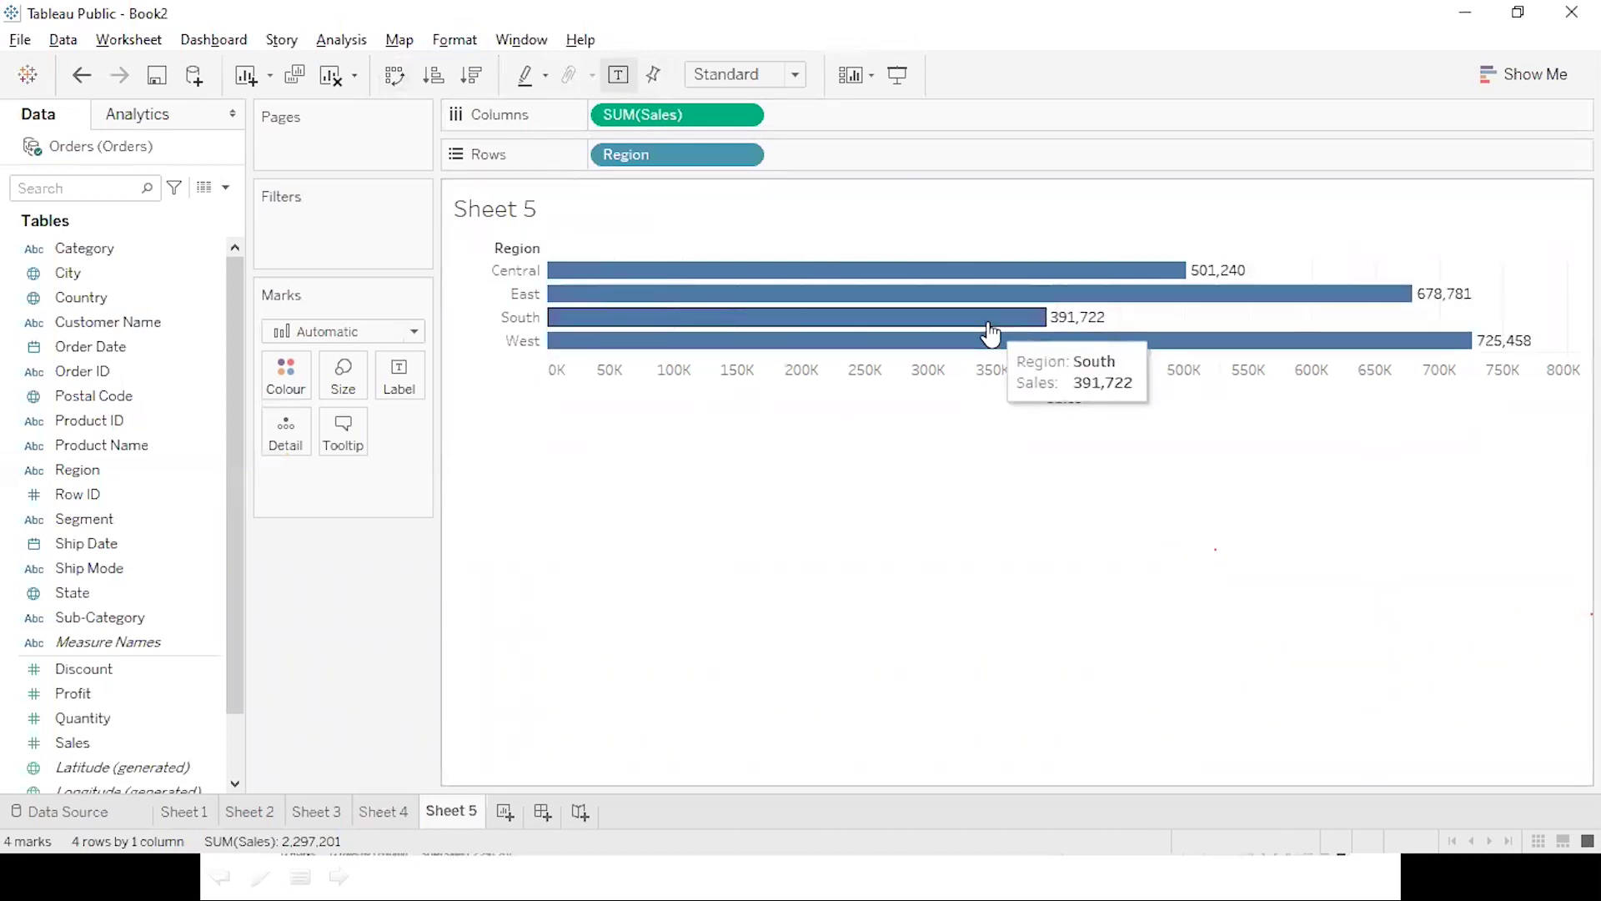
{"action": "left_click", "coordinate": [747, 321]}
{"action": "left_click", "coordinate": [702, 275], "text": "ctrl"}
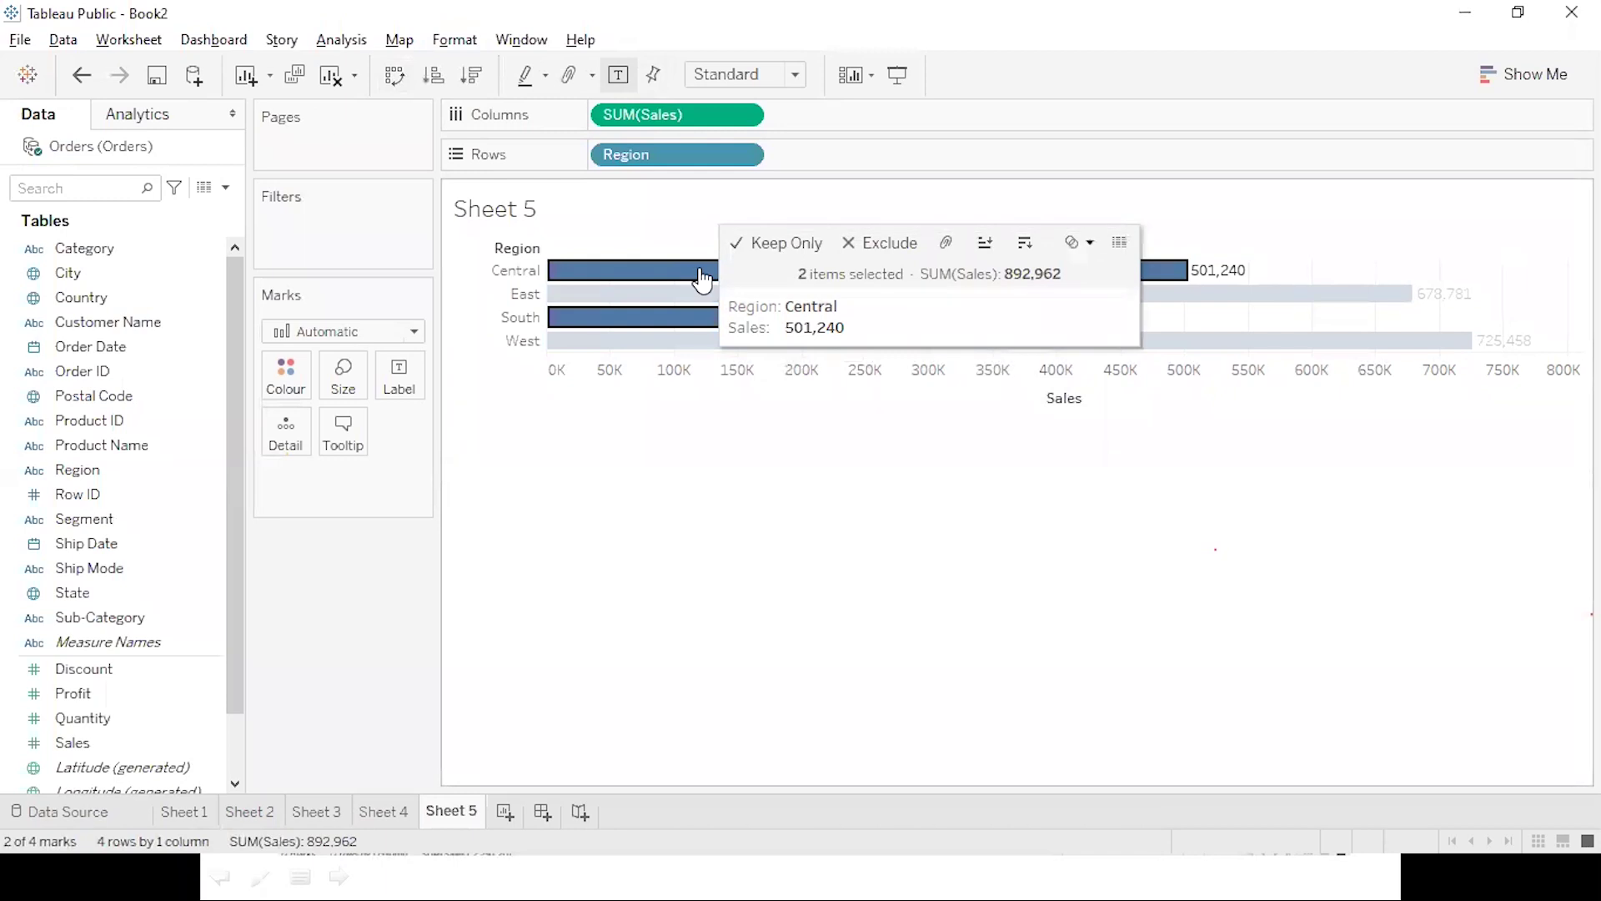
{"action": "left_click", "coordinate": [939, 243]}
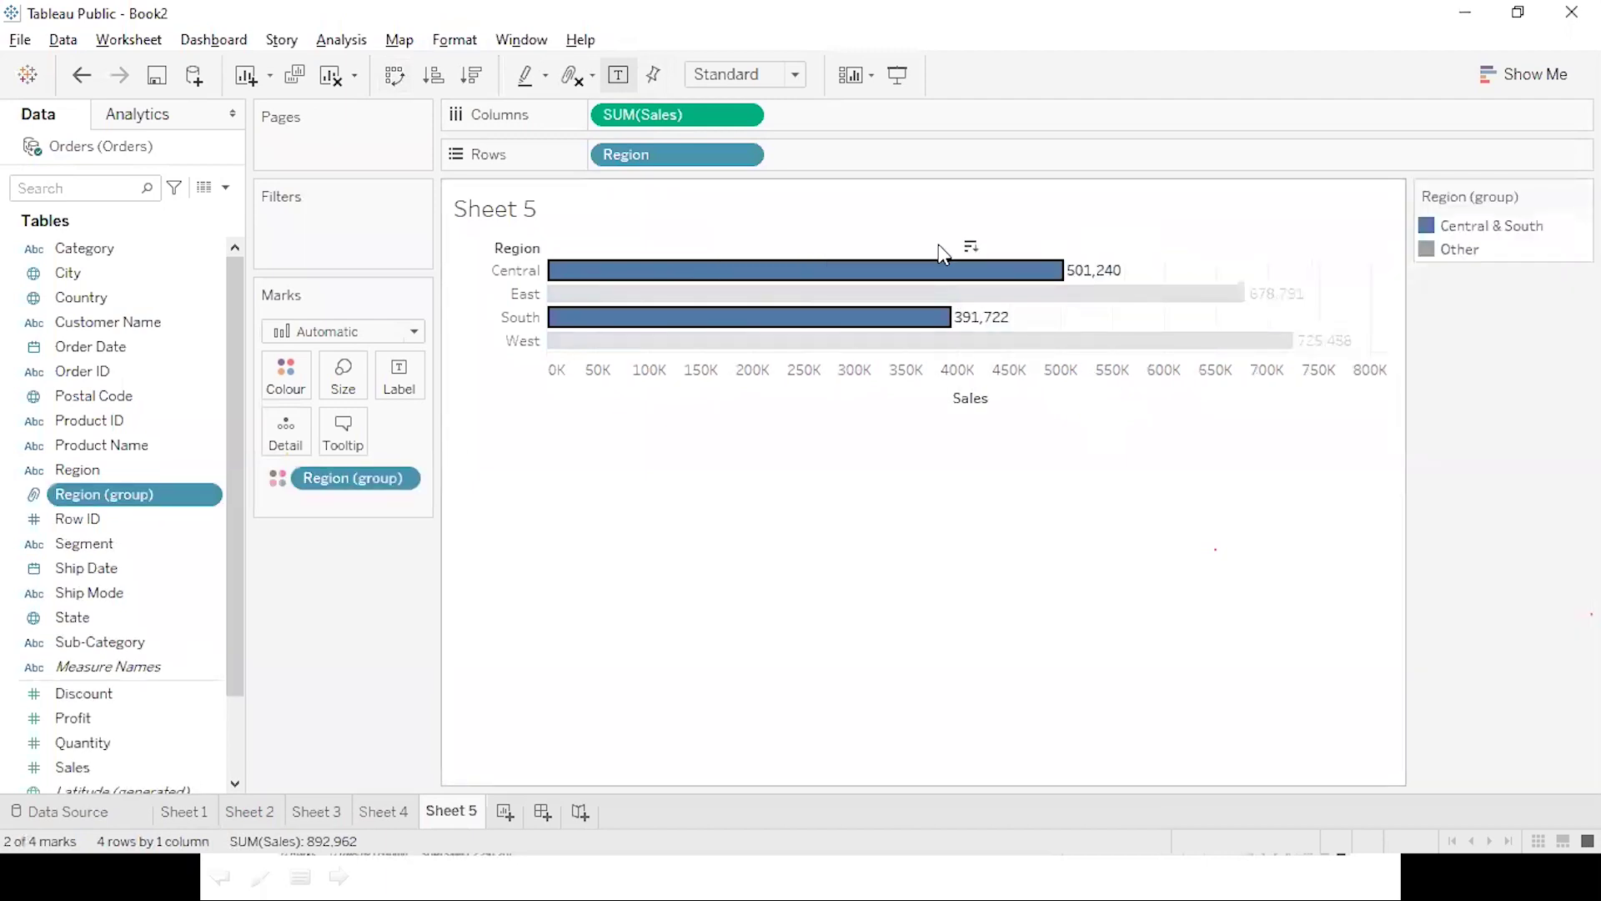
{"action": "left_click", "coordinate": [750, 534]}
{"action": "left_click_drag", "start_coordinate": [769, 152], "coordinate": [708, 164]}
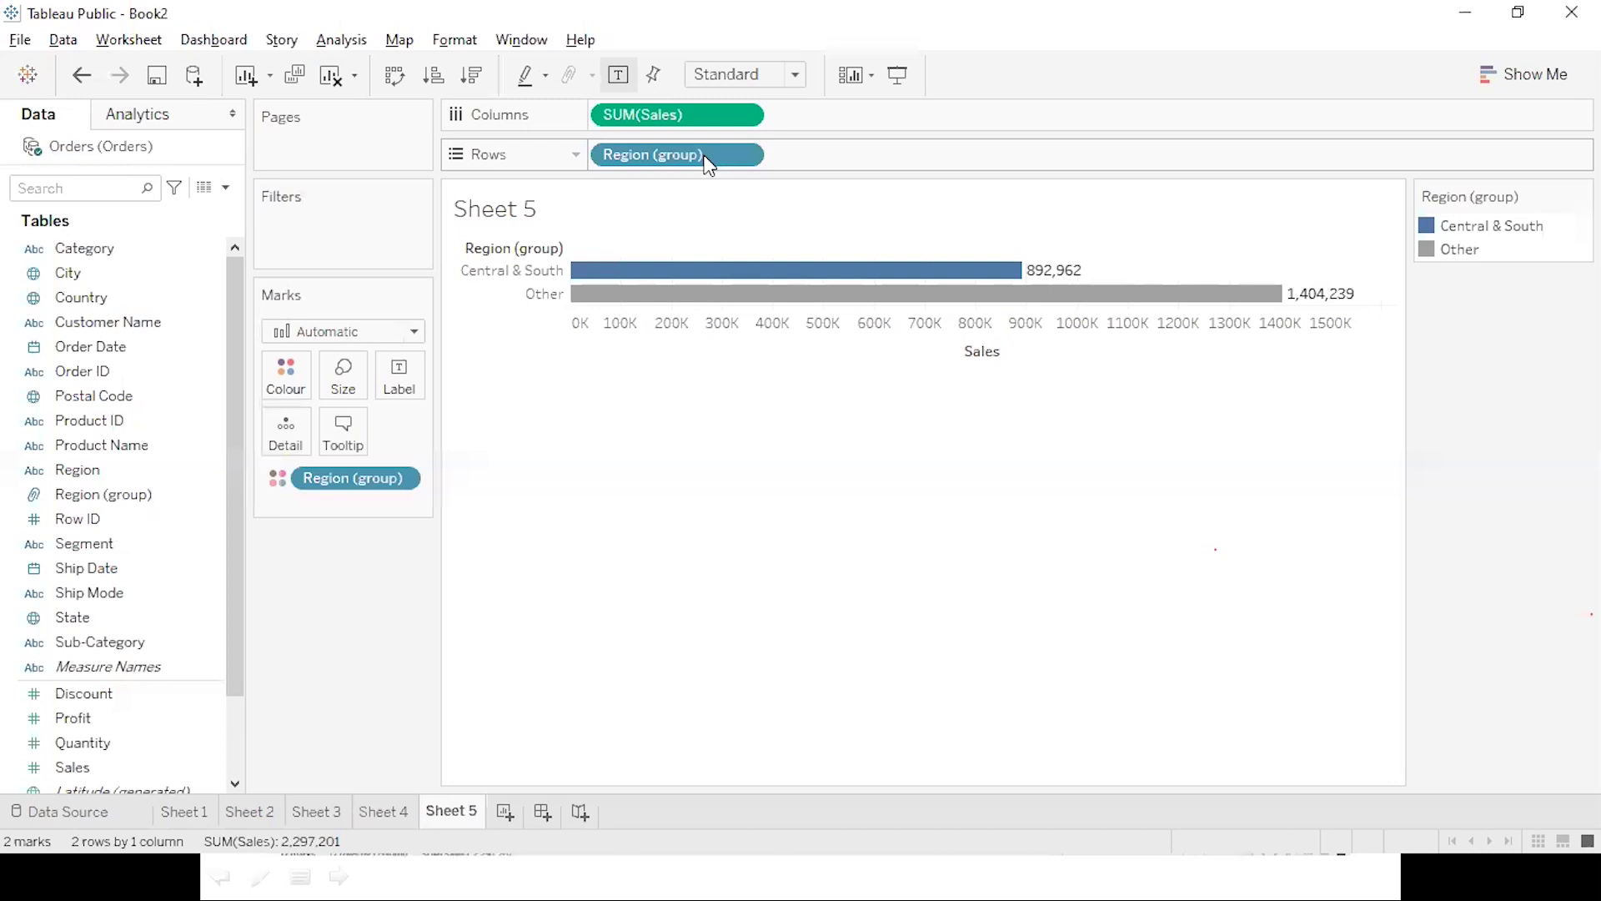
Remove Region (group) from Rows and Colour, delete the group field, and put Region back on Rows.
{"action": "left_click_drag", "start_coordinate": [708, 164], "coordinate": [386, 750]}
{"action": "left_click_drag", "start_coordinate": [376, 488], "coordinate": [132, 512]}
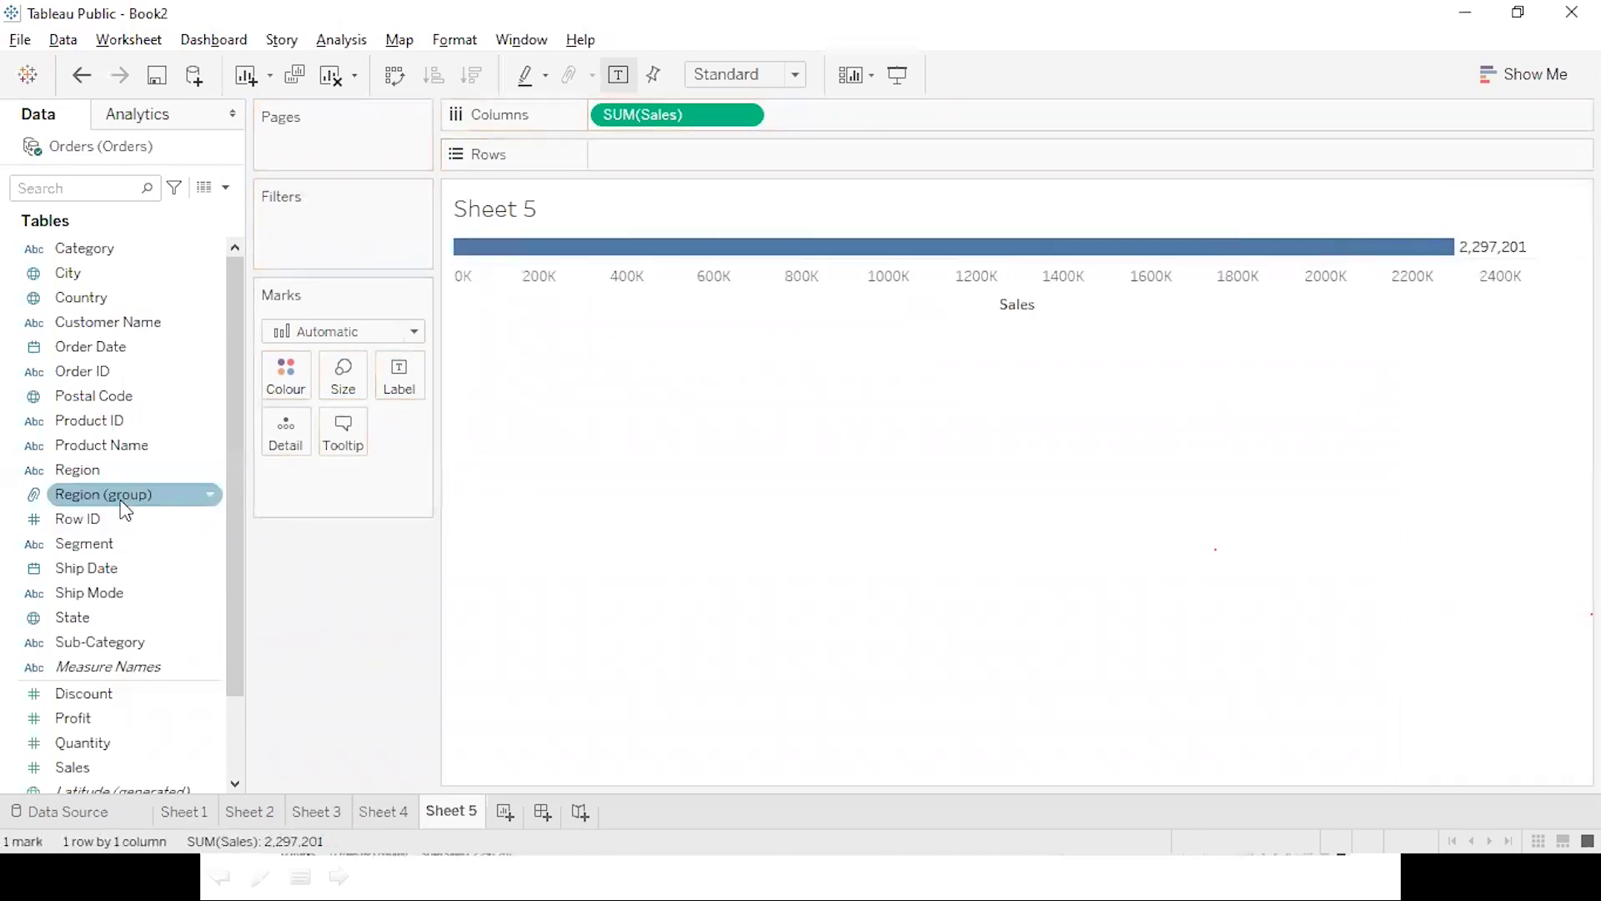
{"action": "right_click", "coordinate": [125, 511]}
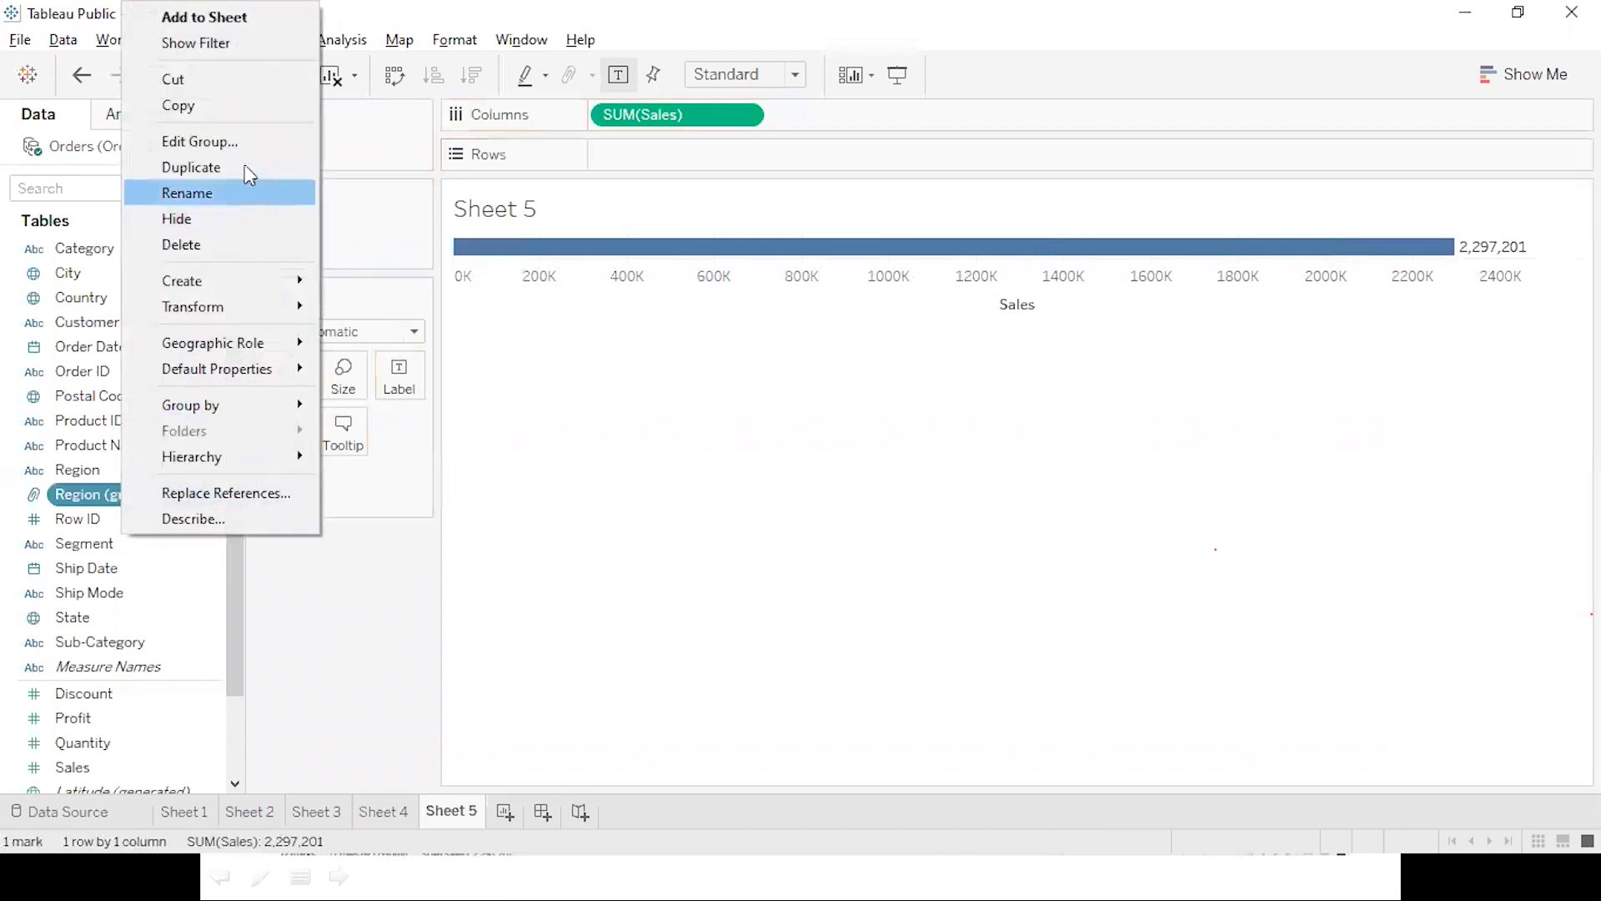
{"action": "left_click", "coordinate": [238, 245]}
{"action": "double_click", "coordinate": [84, 469]}
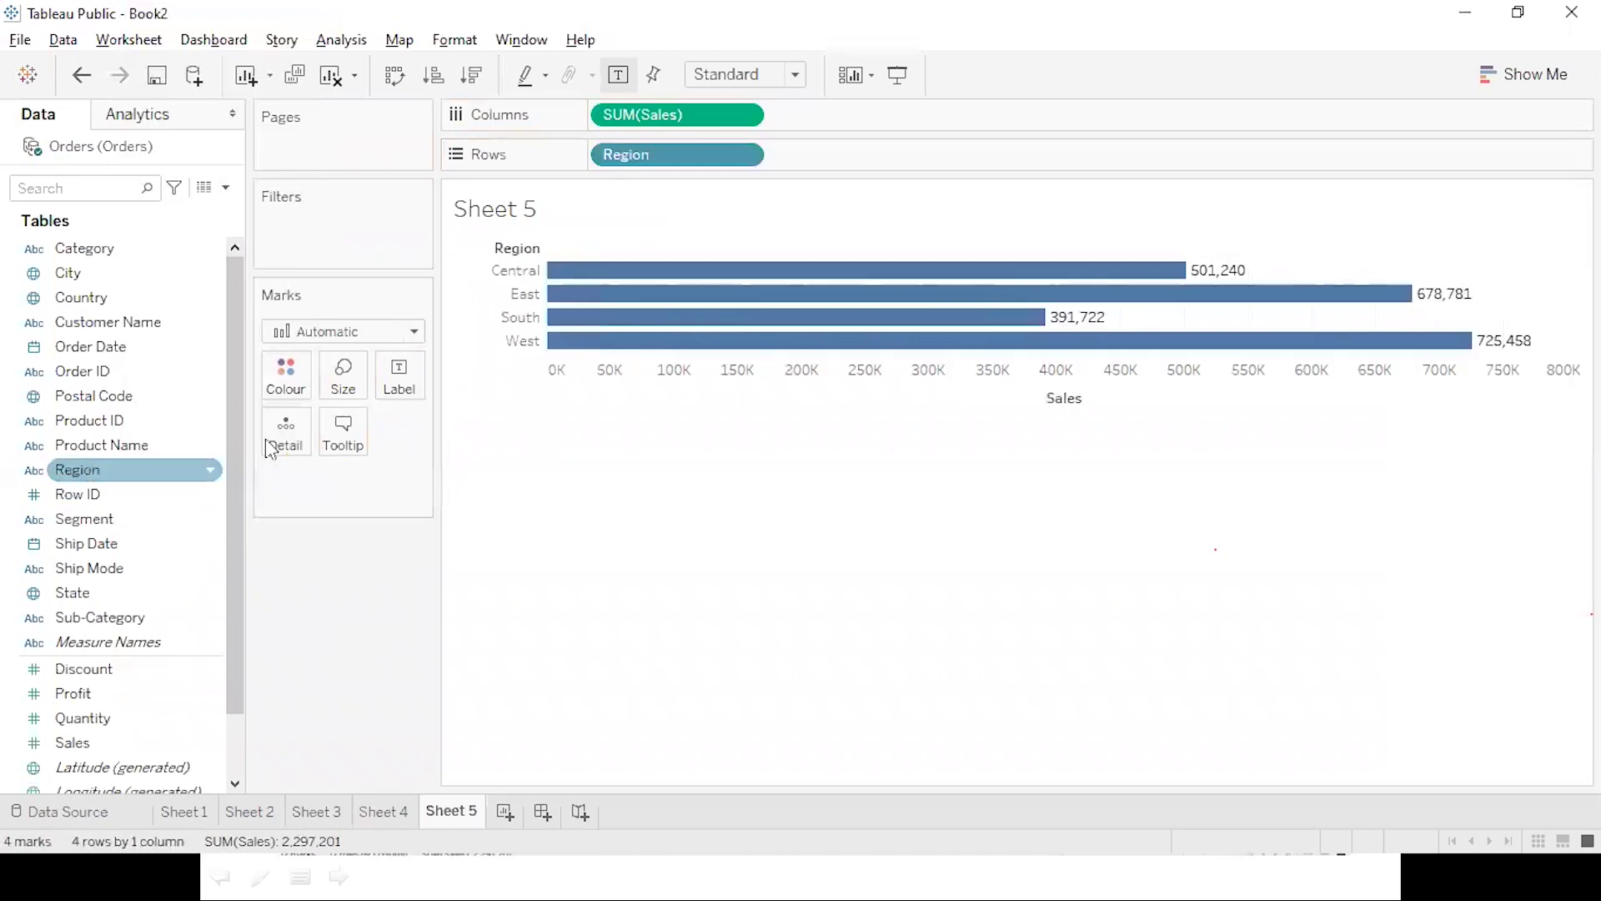
Group the Central and South row headers by Region, and clear the selection in the chart.
{"action": "left_click", "coordinate": [523, 271]}
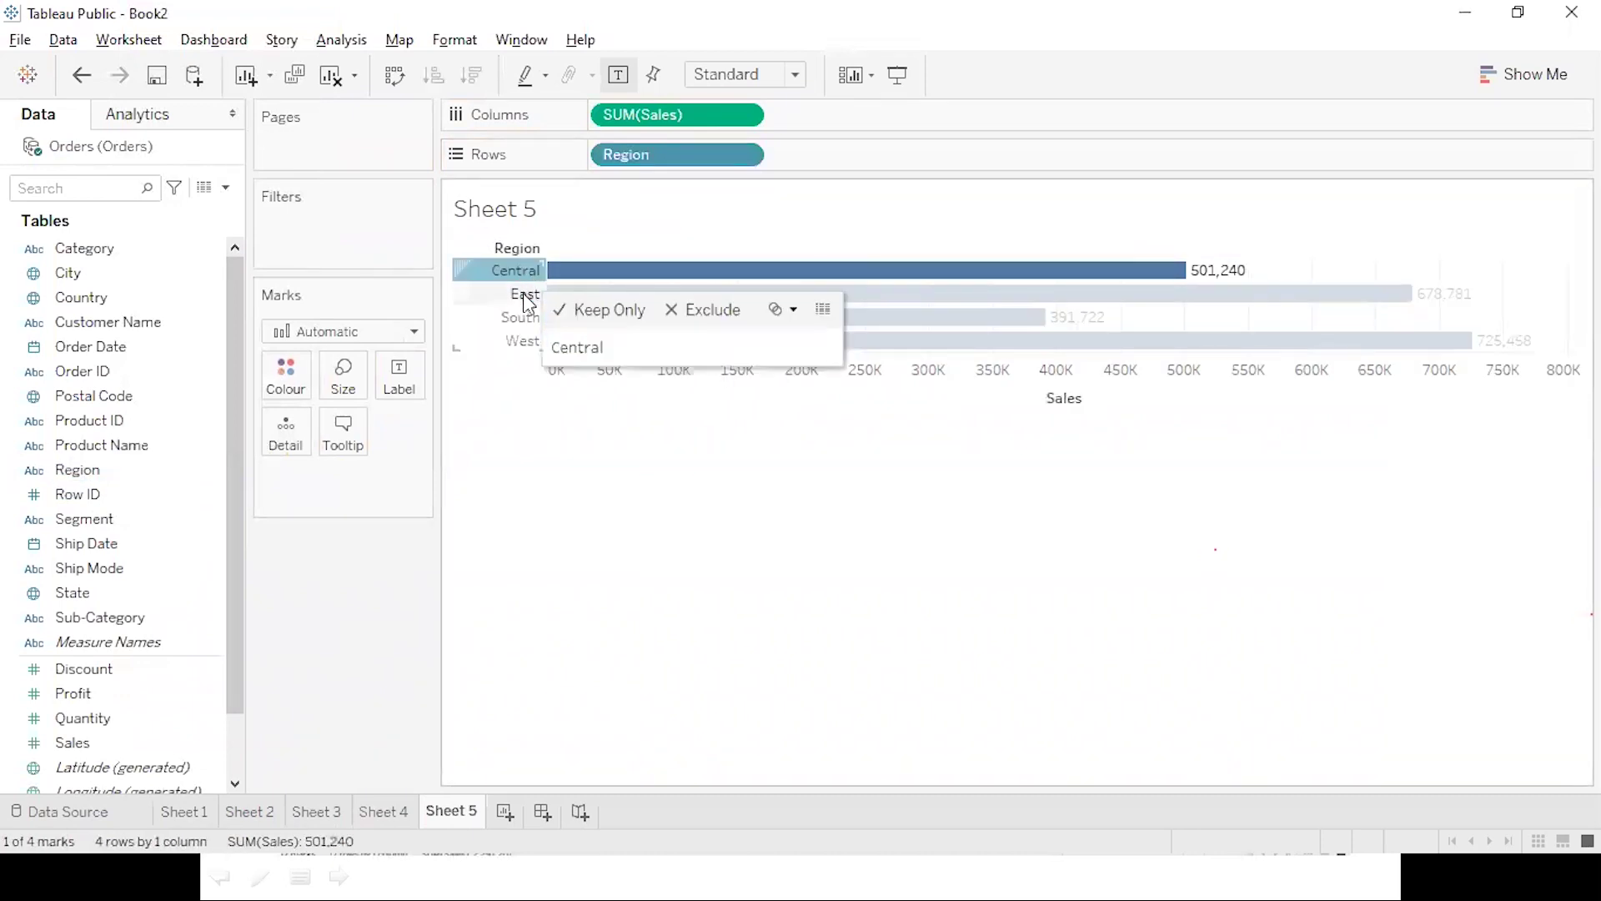
{"action": "left_click", "coordinate": [525, 317], "text": "ctrl"}
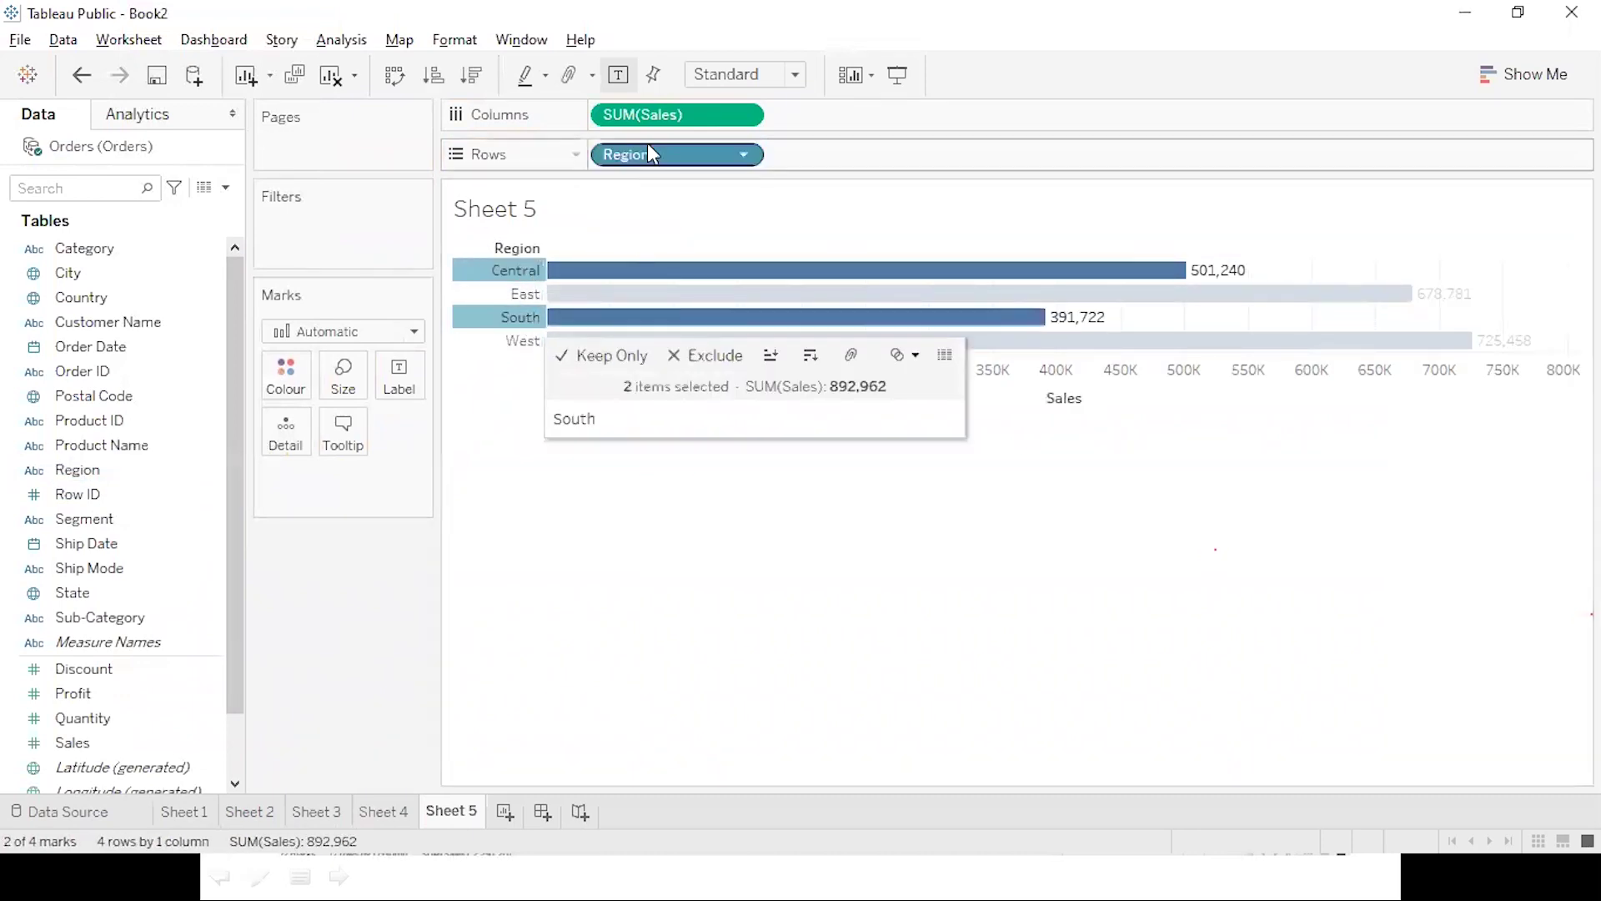
{"action": "left_click", "coordinate": [570, 78]}
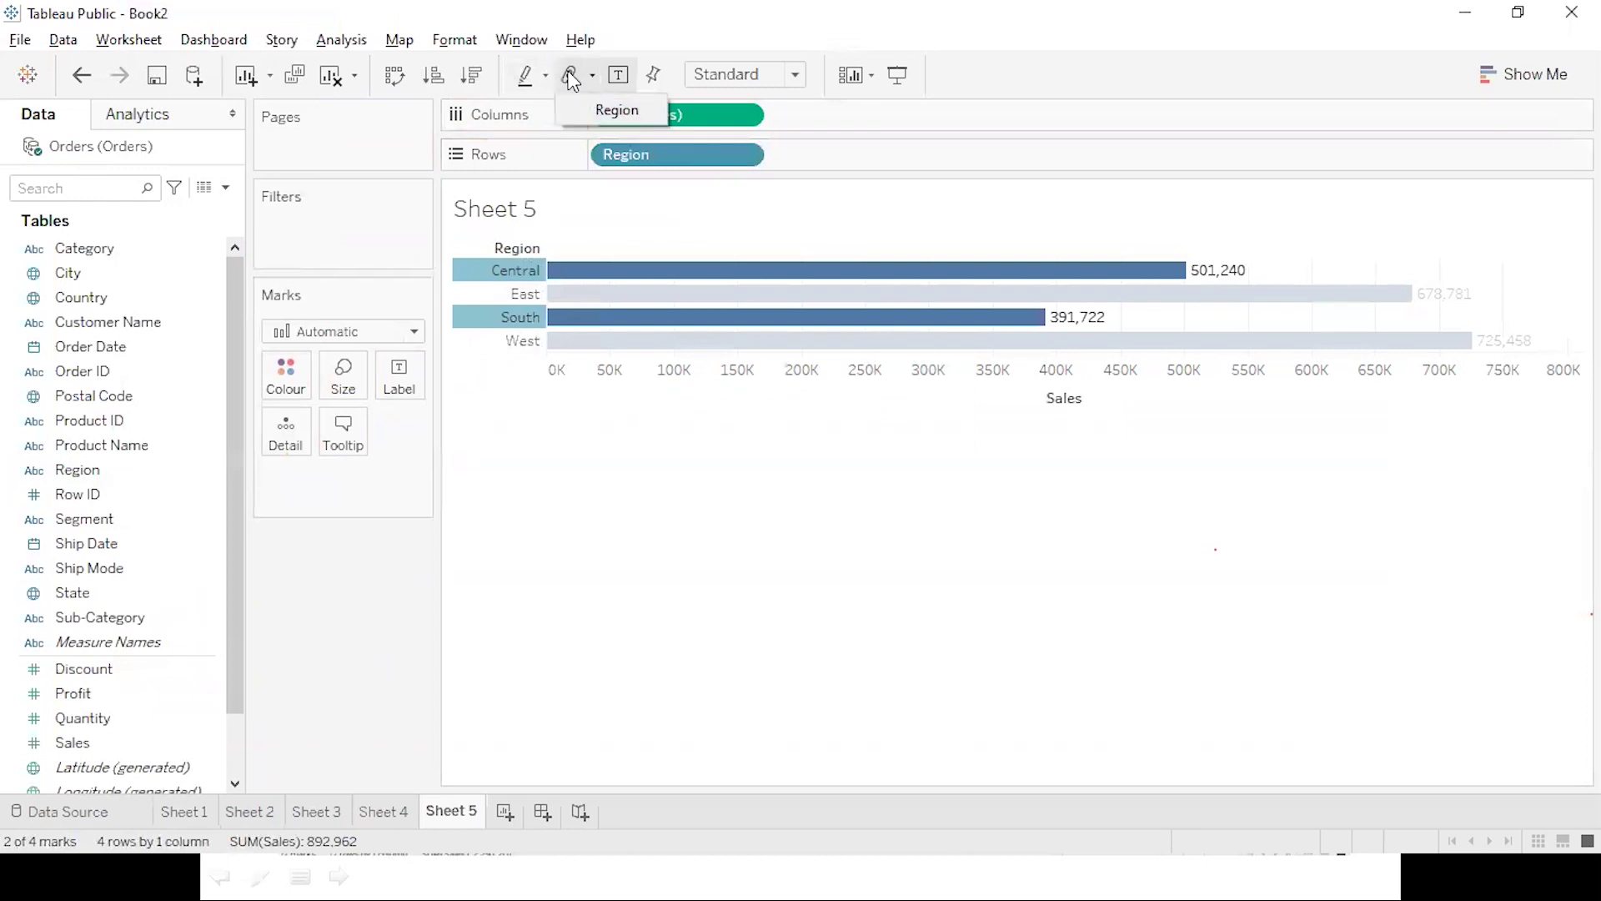
{"action": "left_click", "coordinate": [588, 112]}
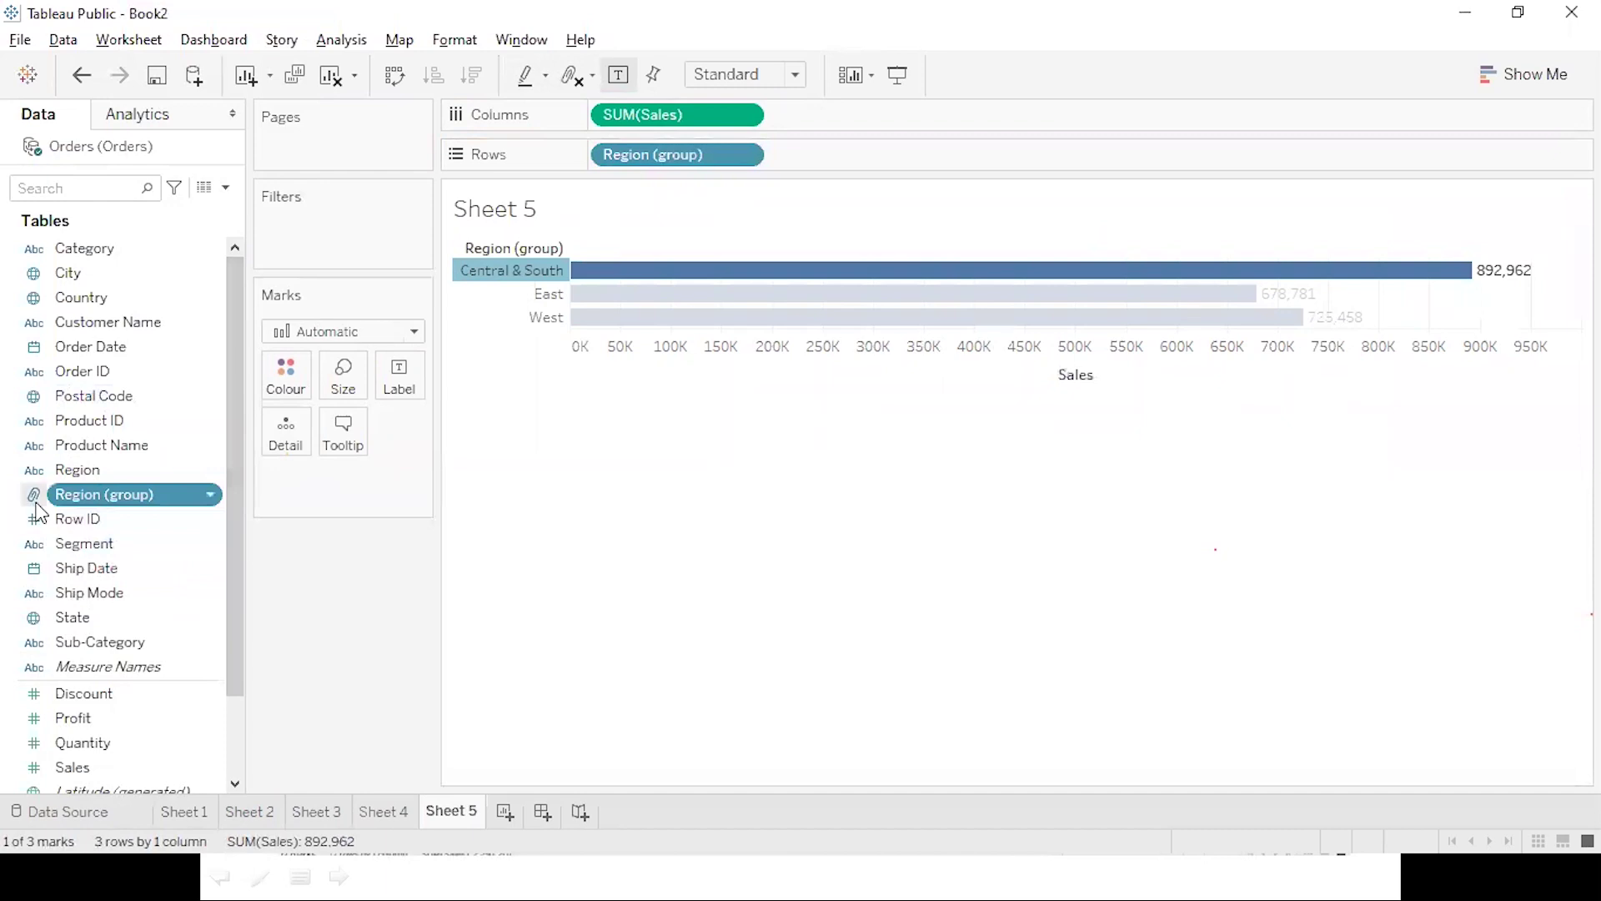
{"action": "left_click", "coordinate": [659, 332]}
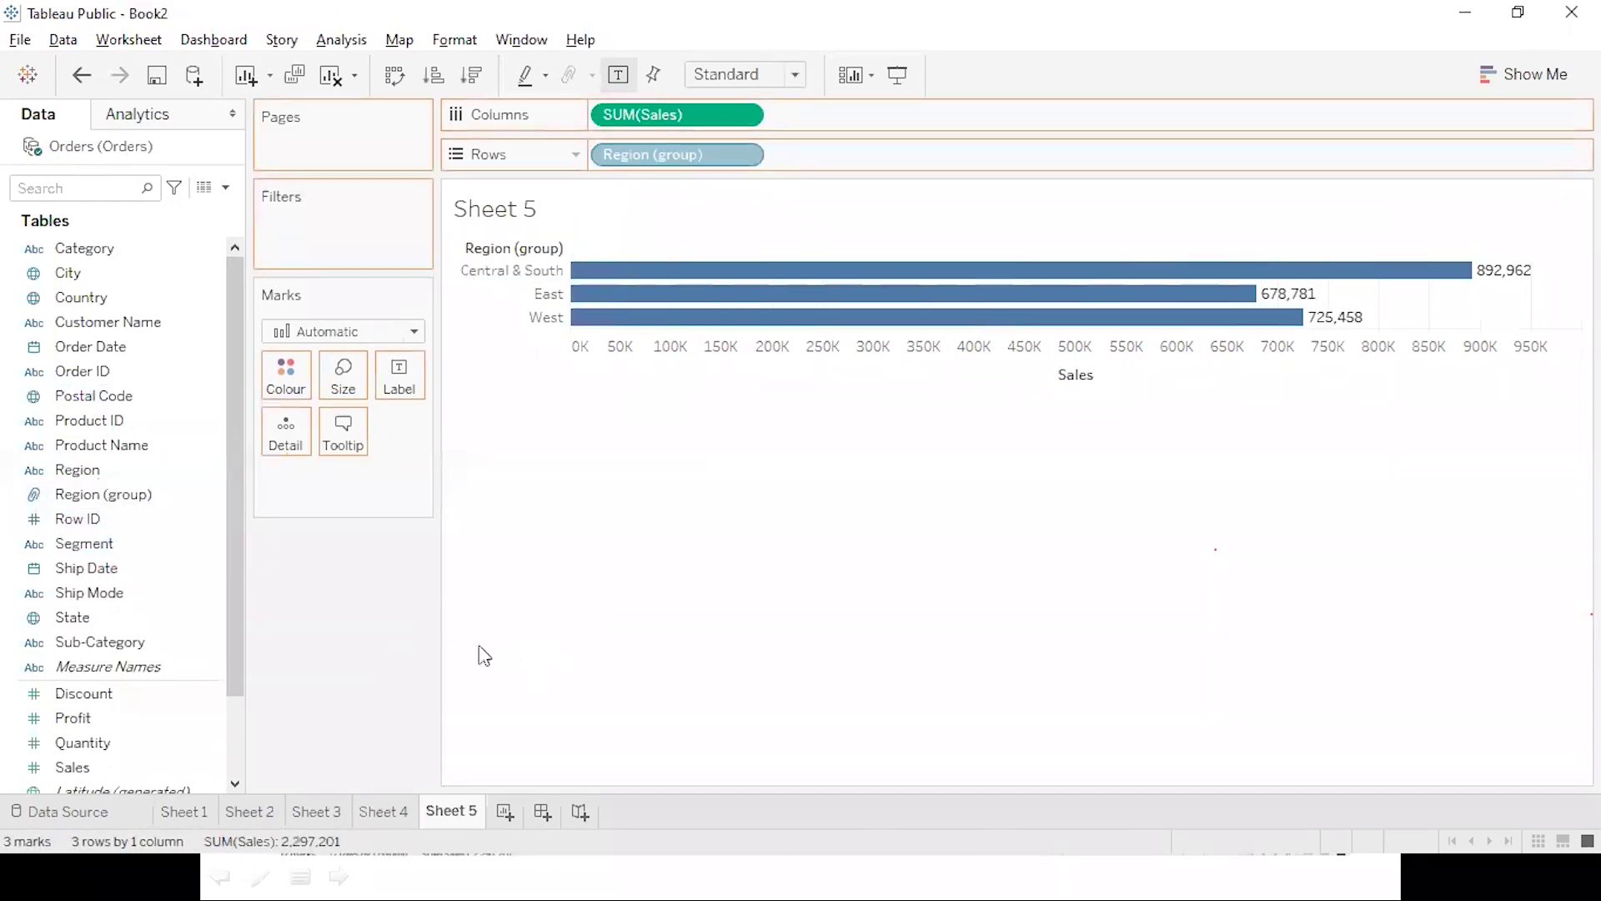
Take Region (group) off Rows and delete the group field from the data pane.
{"action": "key", "text": "ctrl+z"}
{"action": "right_click", "coordinate": [163, 496]}
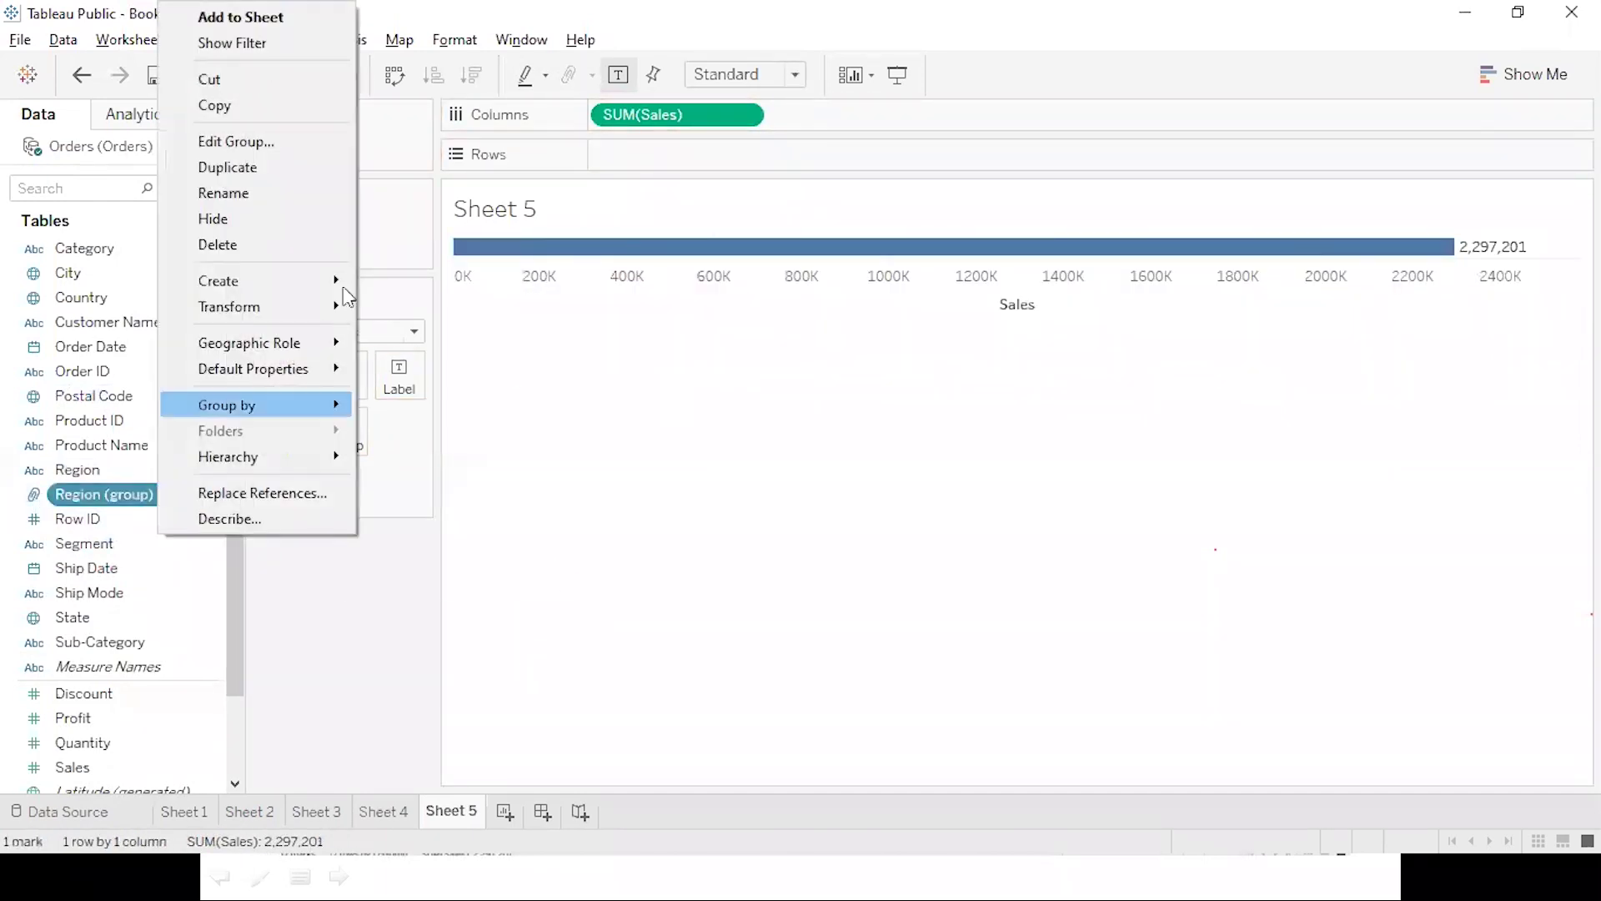
{"action": "left_click", "coordinate": [303, 243]}
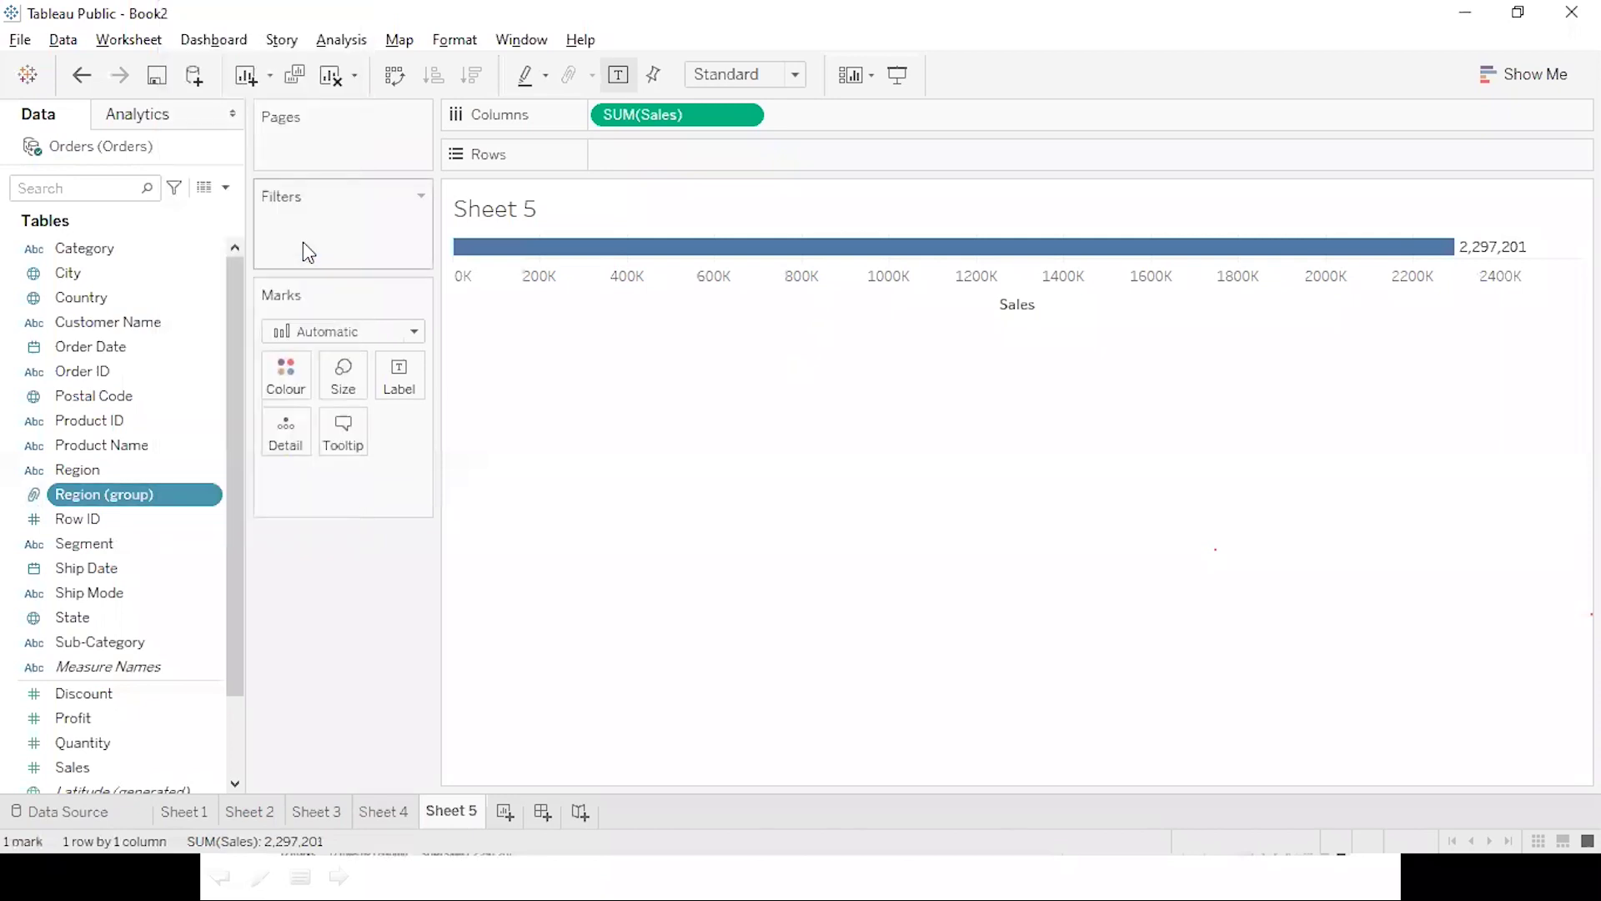
Put Sub-Category on Rows and start creating a group from the Sub-Category field.
{"action": "left_click_drag", "start_coordinate": [117, 617], "coordinate": [689, 156]}
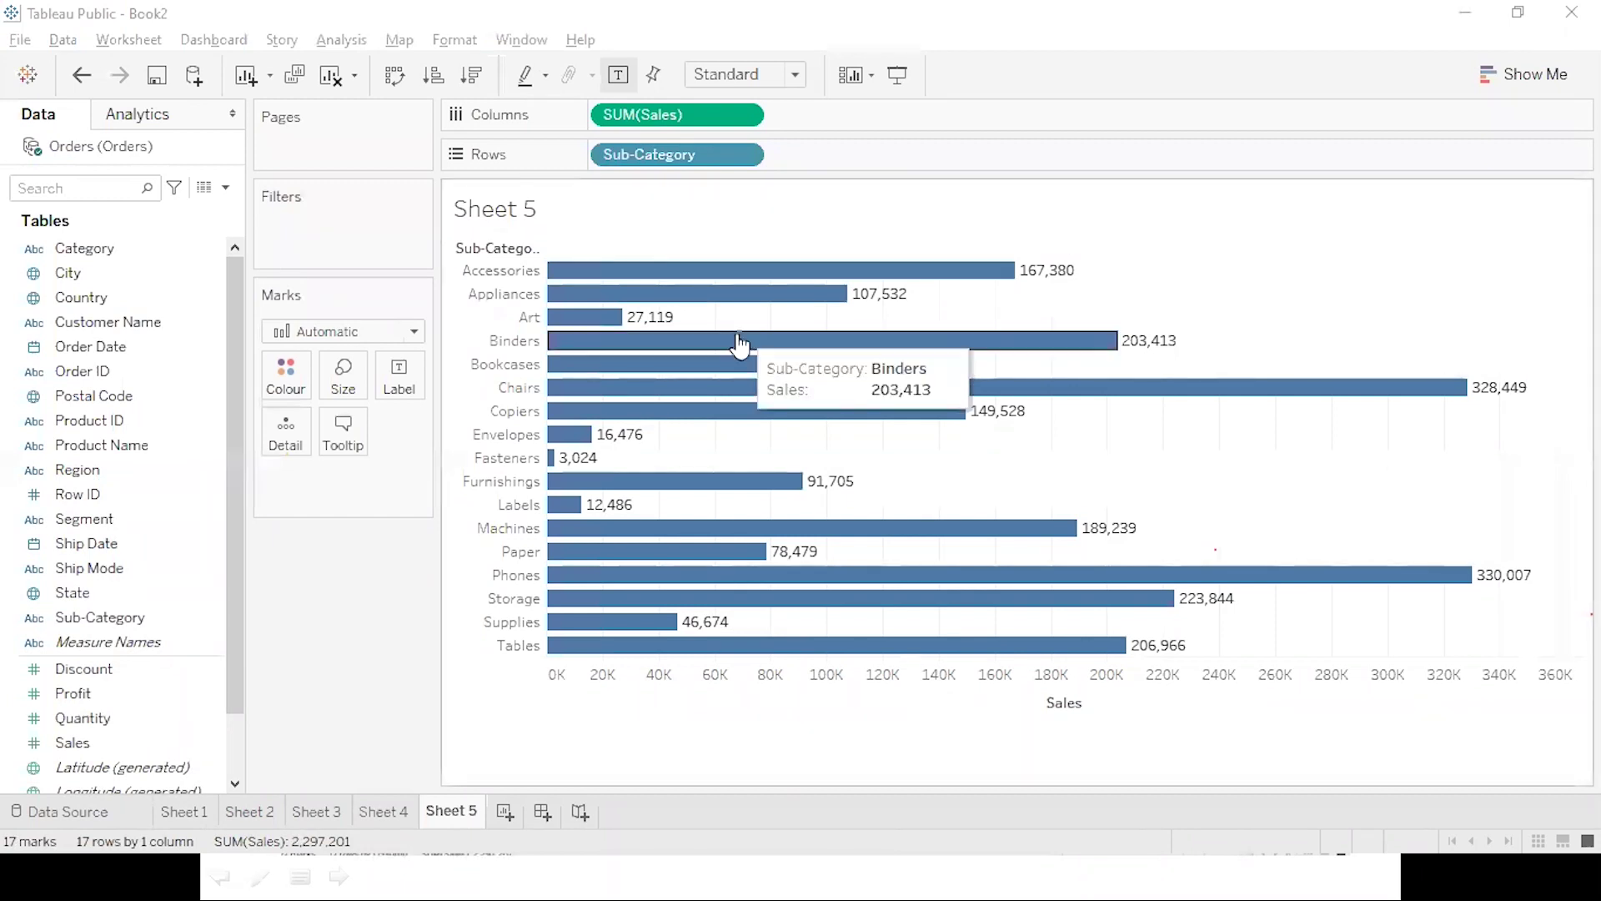
{"action": "left_click", "coordinate": [196, 625]}
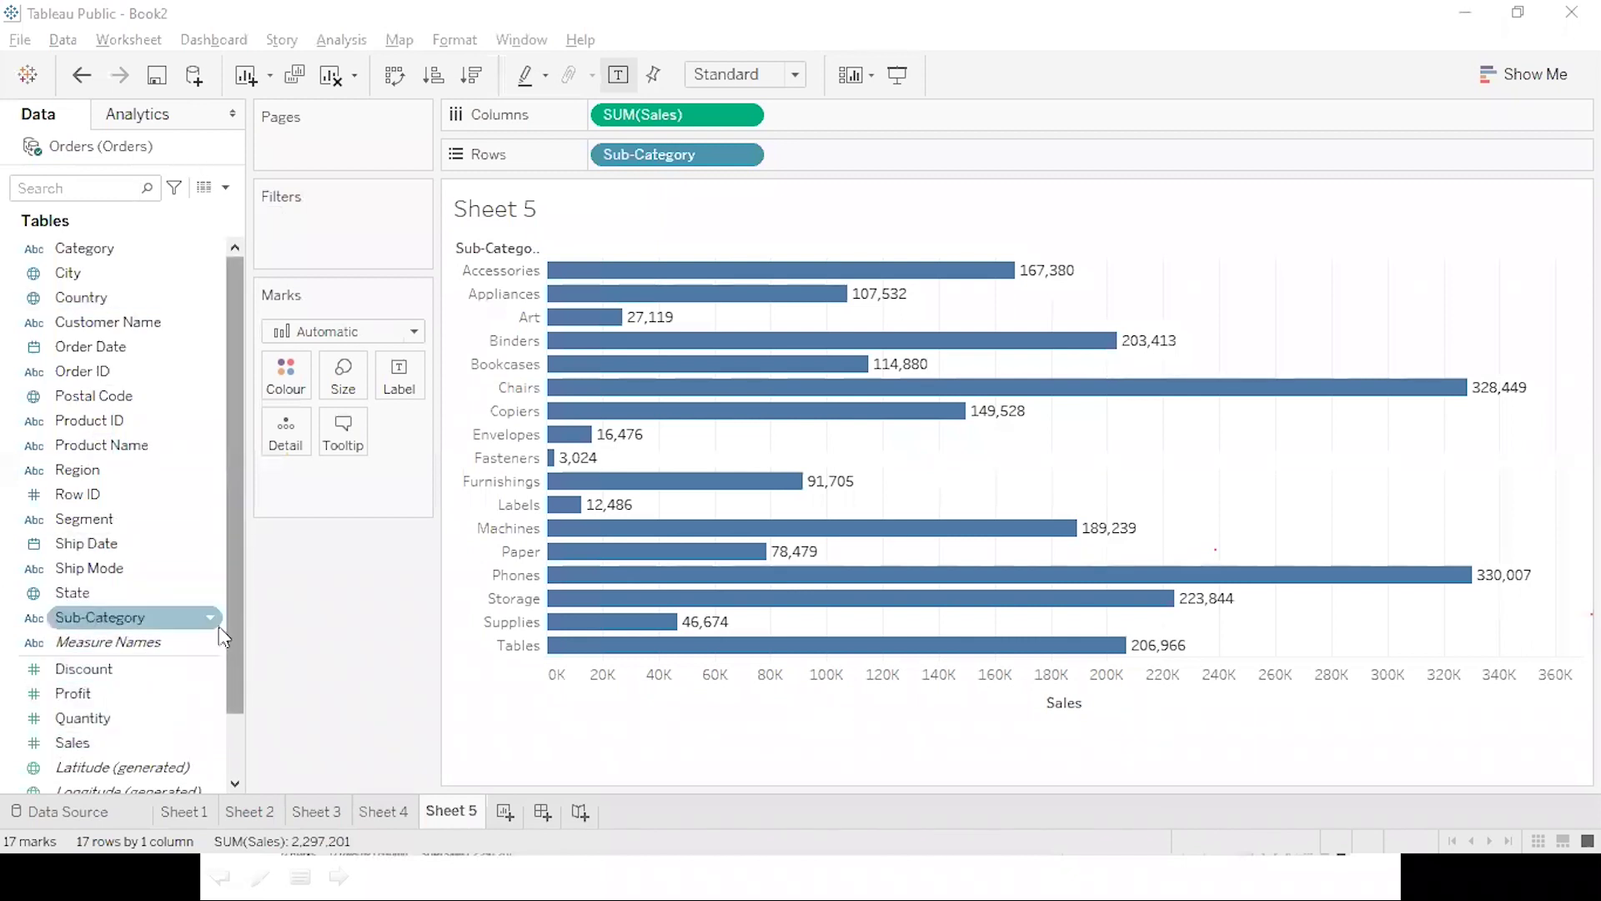
{"action": "left_click", "coordinate": [210, 617]}
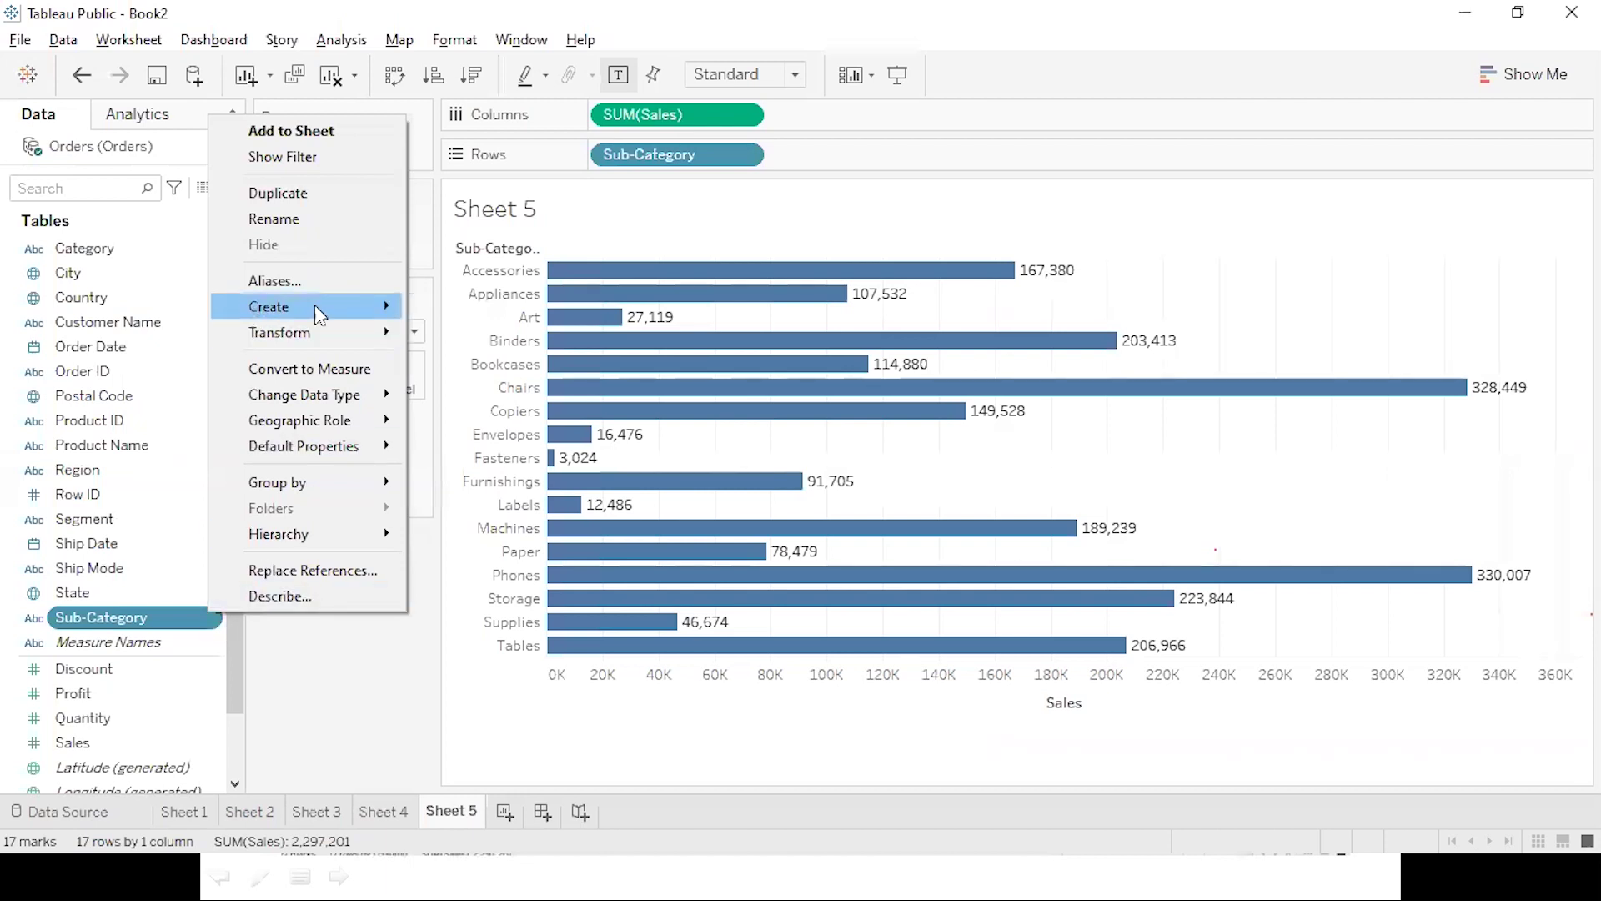
{"action": "mouse_move", "coordinate": [314, 303]}
{"action": "left_click", "coordinate": [492, 335]}
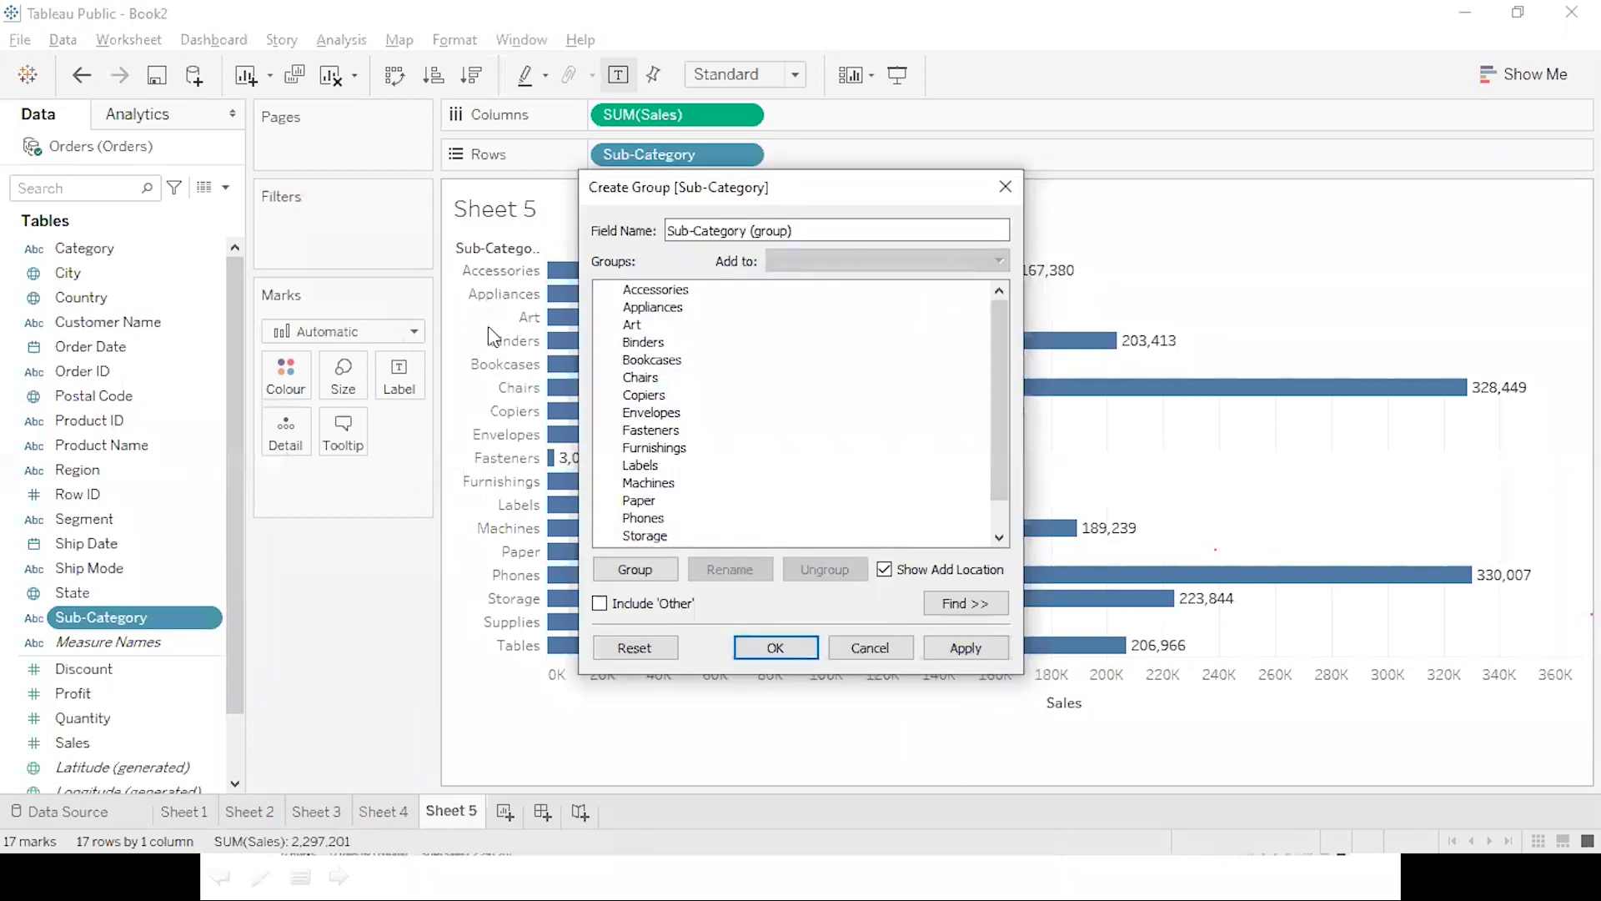
Group Paper, Labels and Envelopes under the name STATIONARY, and save the Sub-Category (group) field.
{"action": "left_click_drag", "start_coordinate": [1003, 453], "coordinate": [1008, 574]}
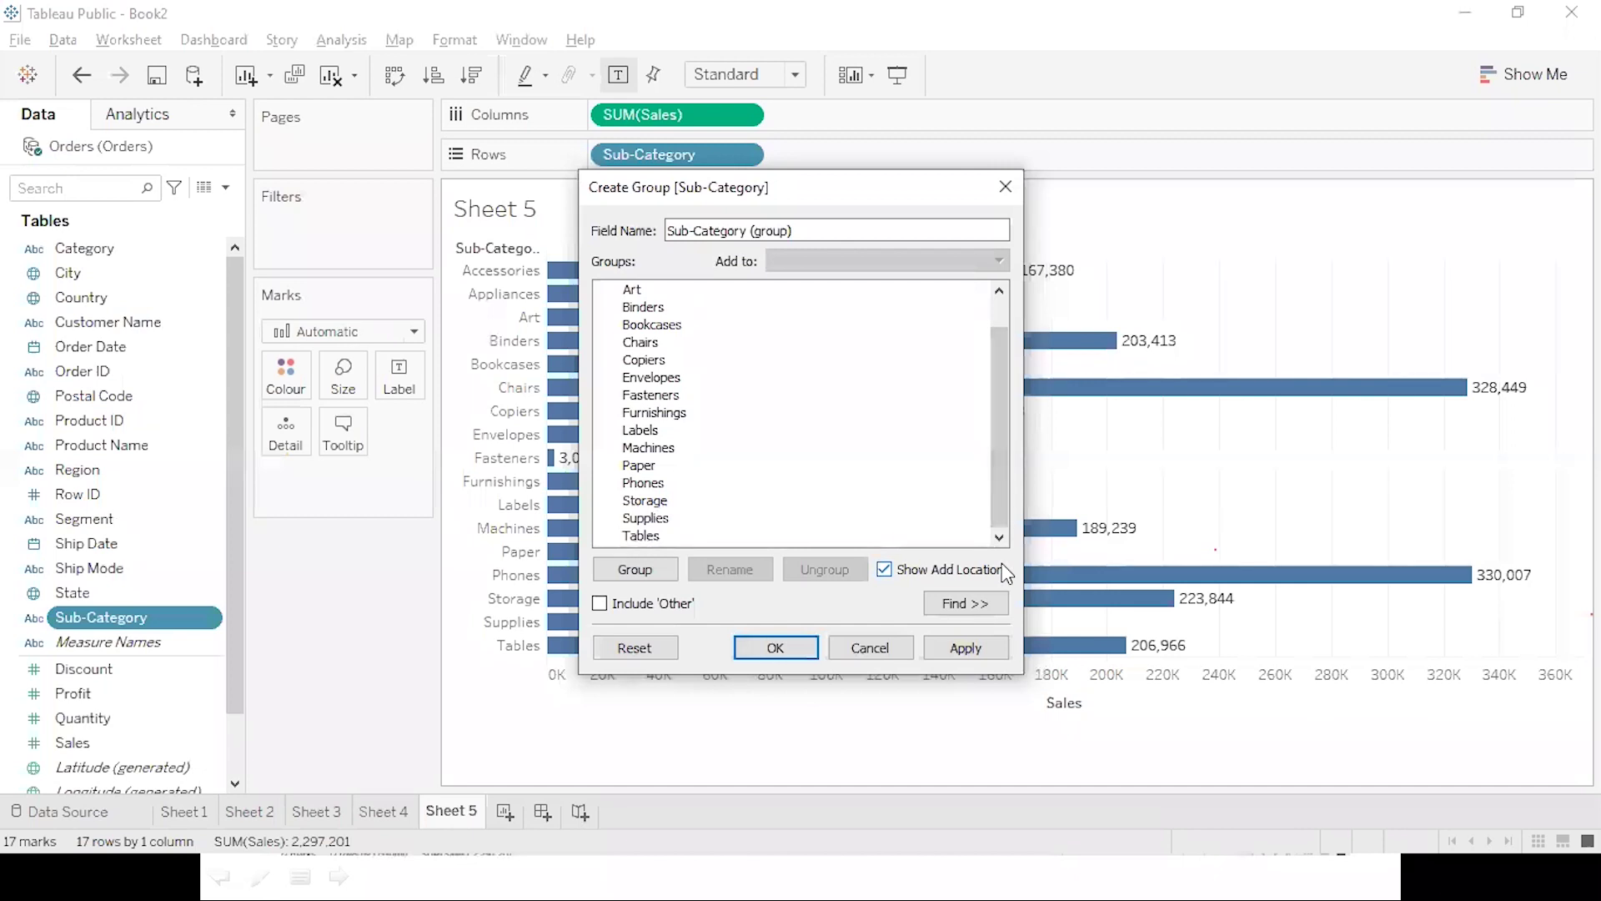
{"action": "left_click", "coordinate": [647, 465]}
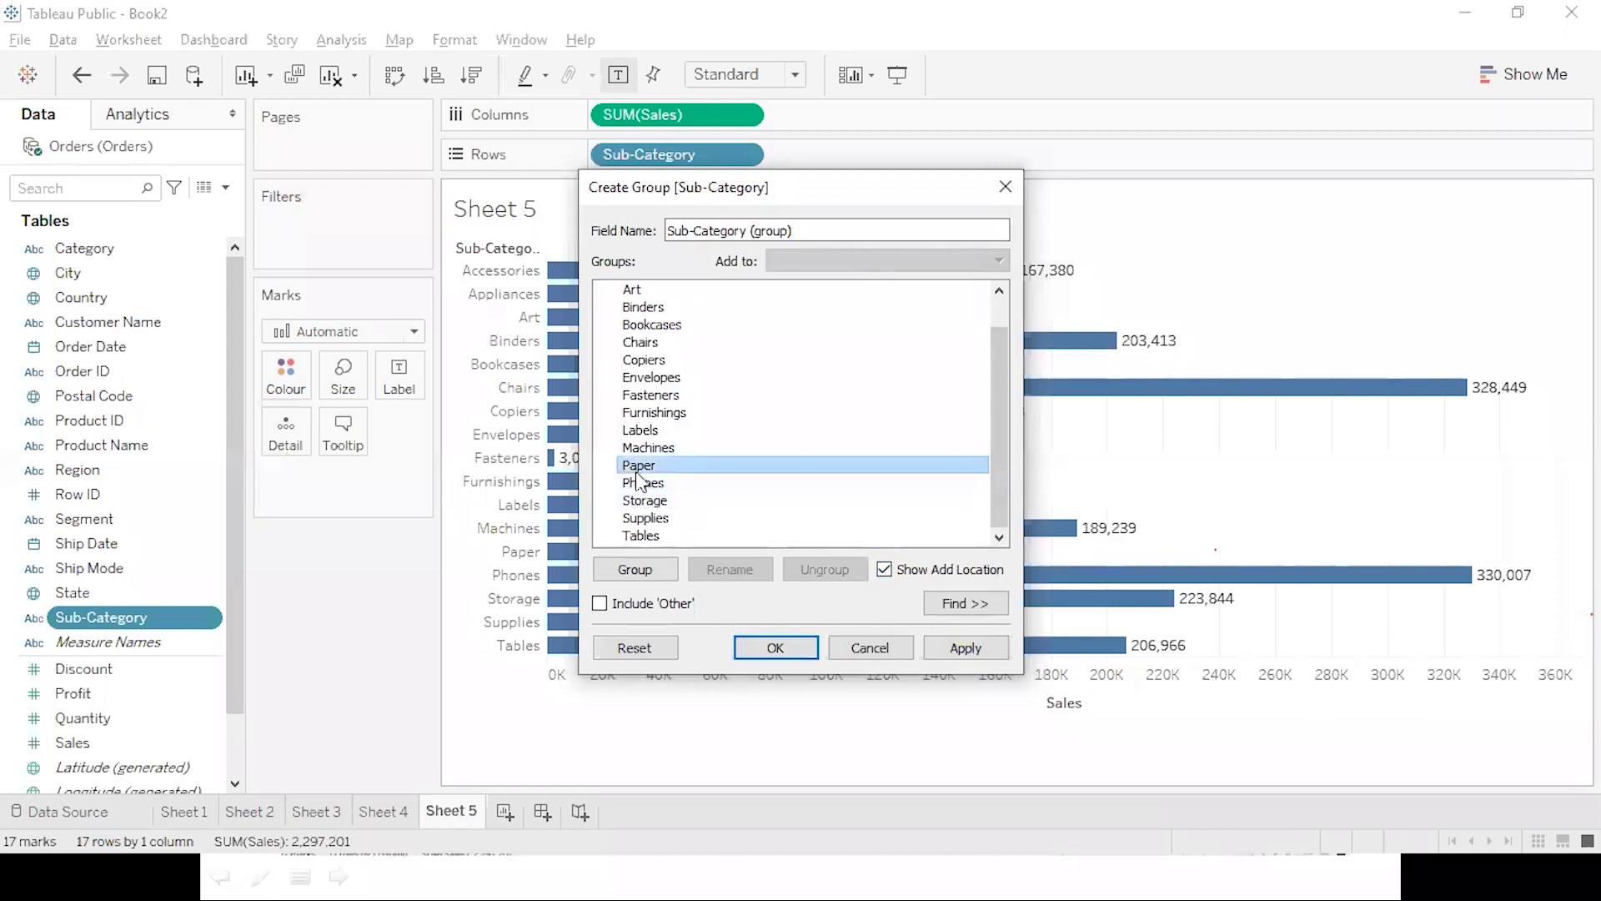
{"action": "left_click", "coordinate": [650, 432], "text": "ctrl"}
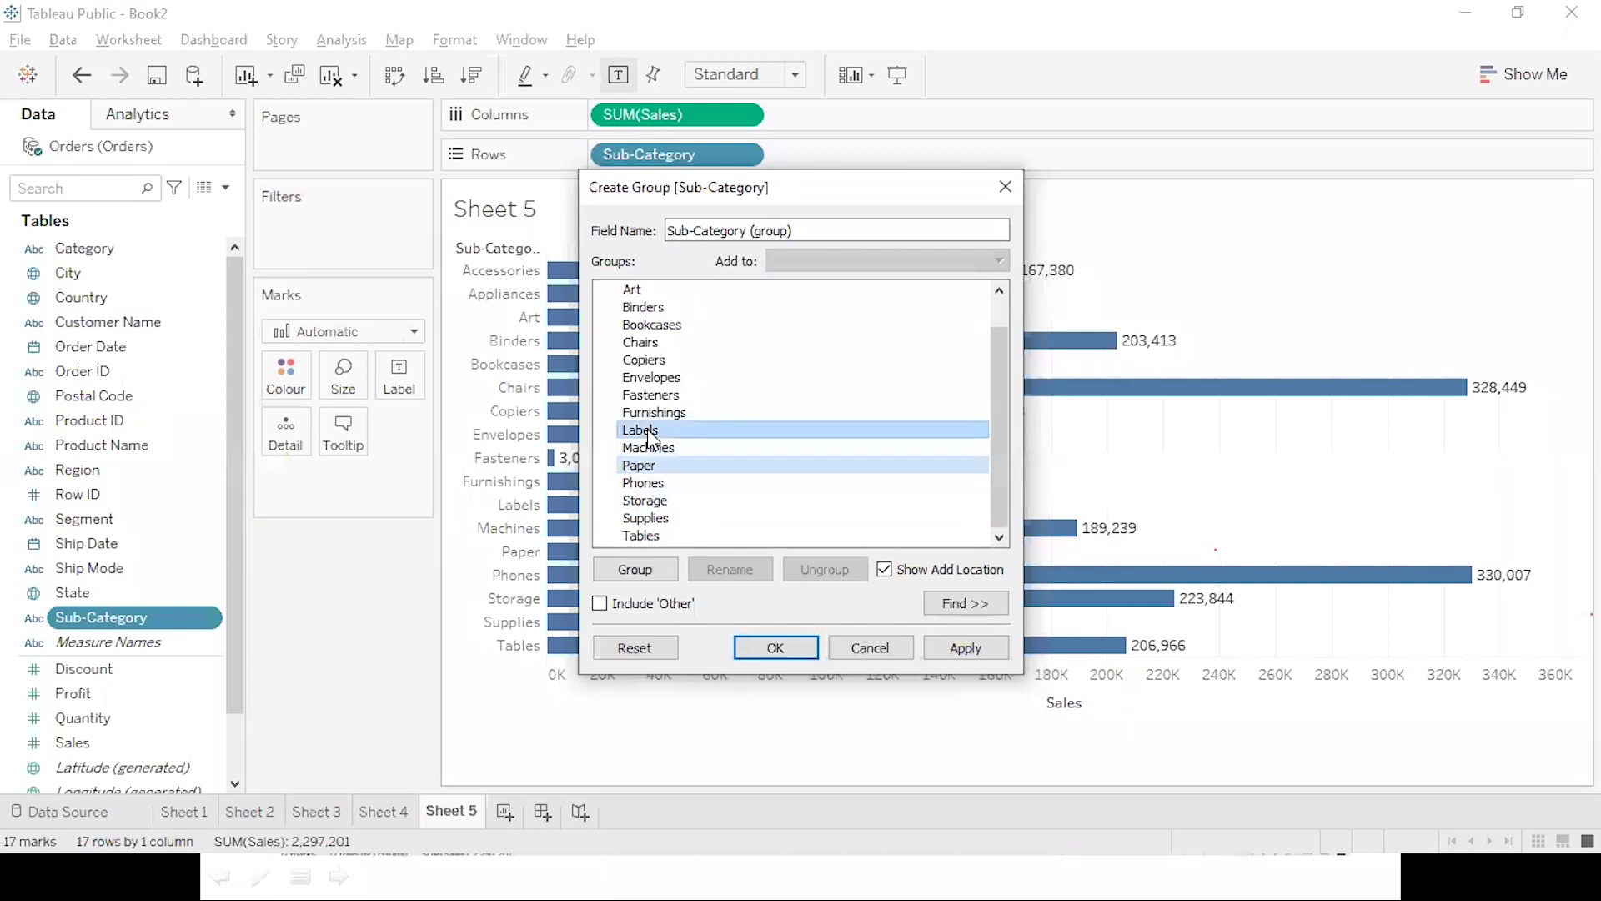
{"action": "left_click", "coordinate": [682, 381], "text": "ctrl"}
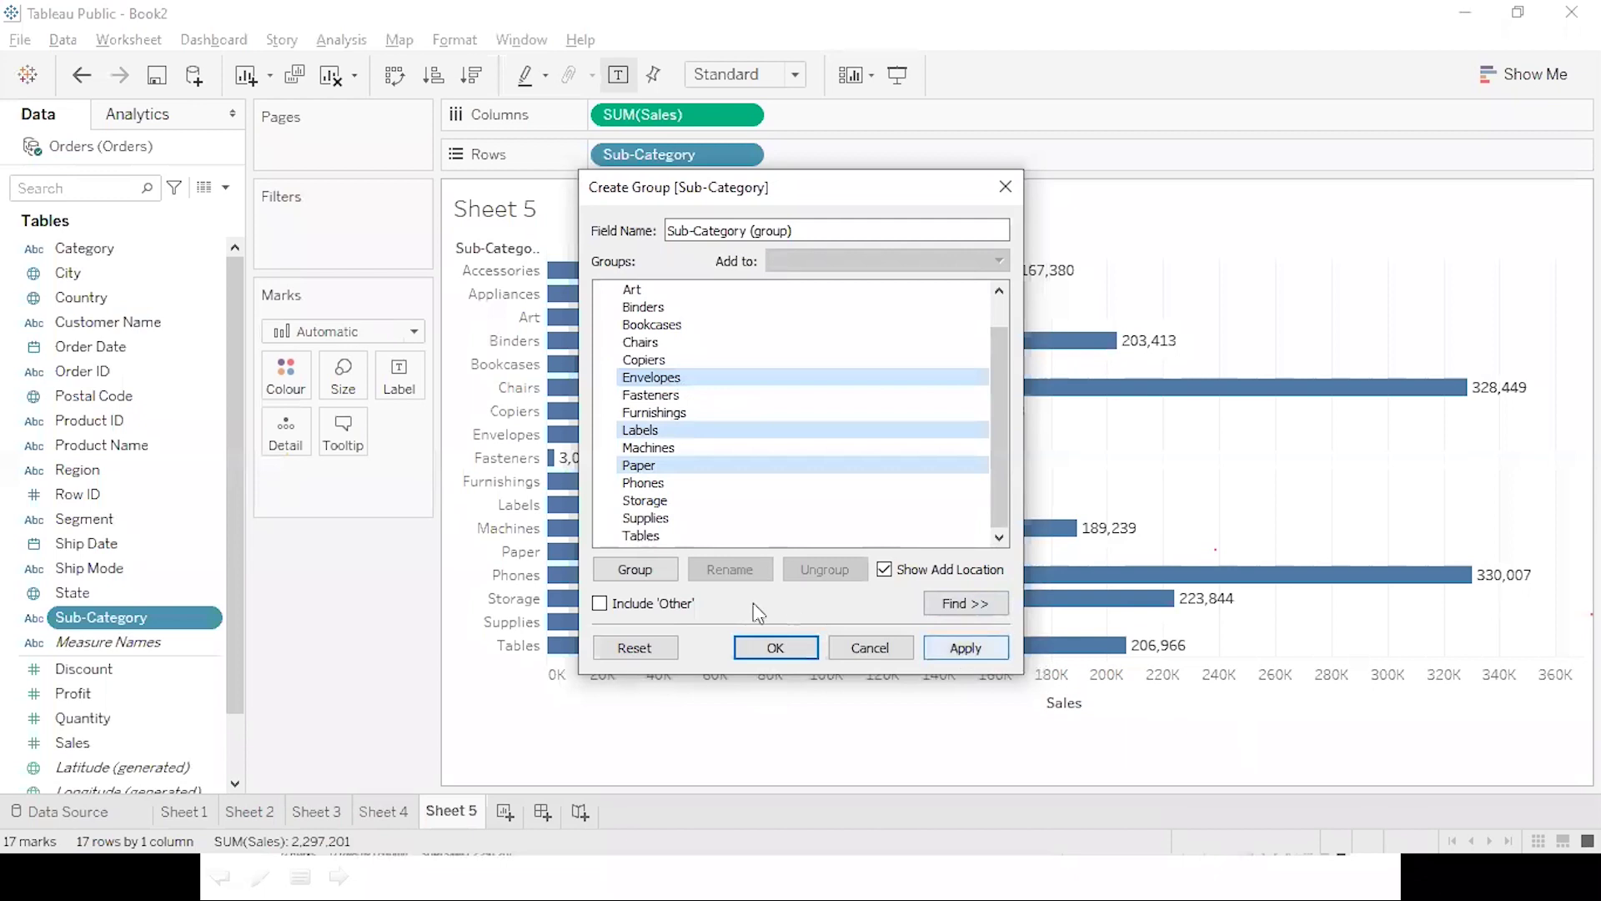
{"action": "left_click", "coordinate": [655, 566]}
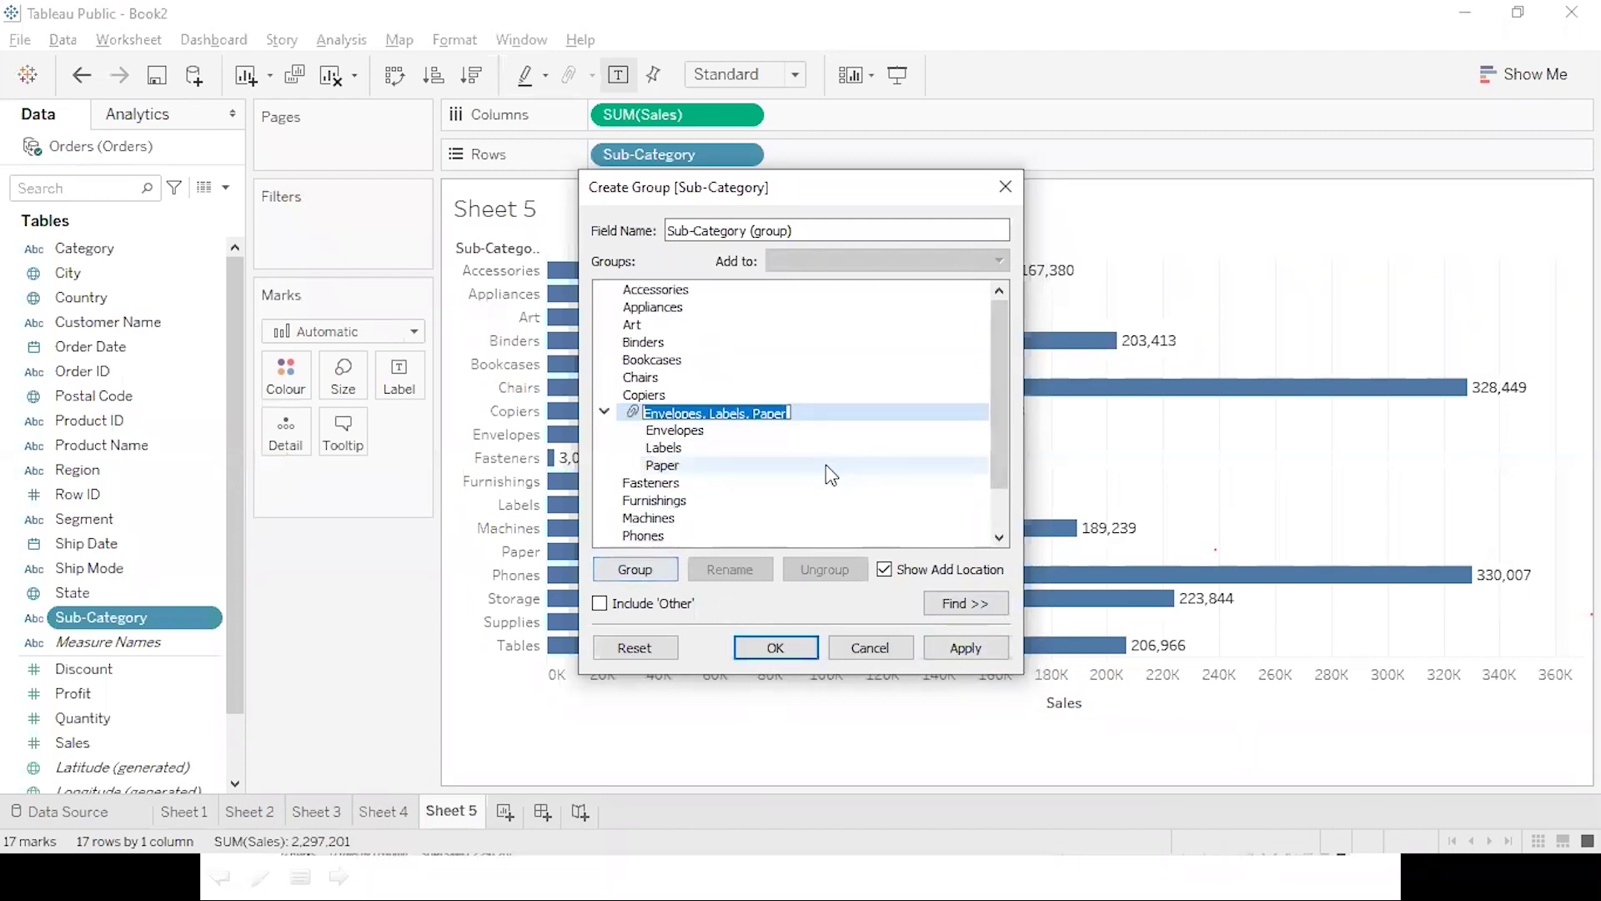
{"action": "type", "text": "ST"}
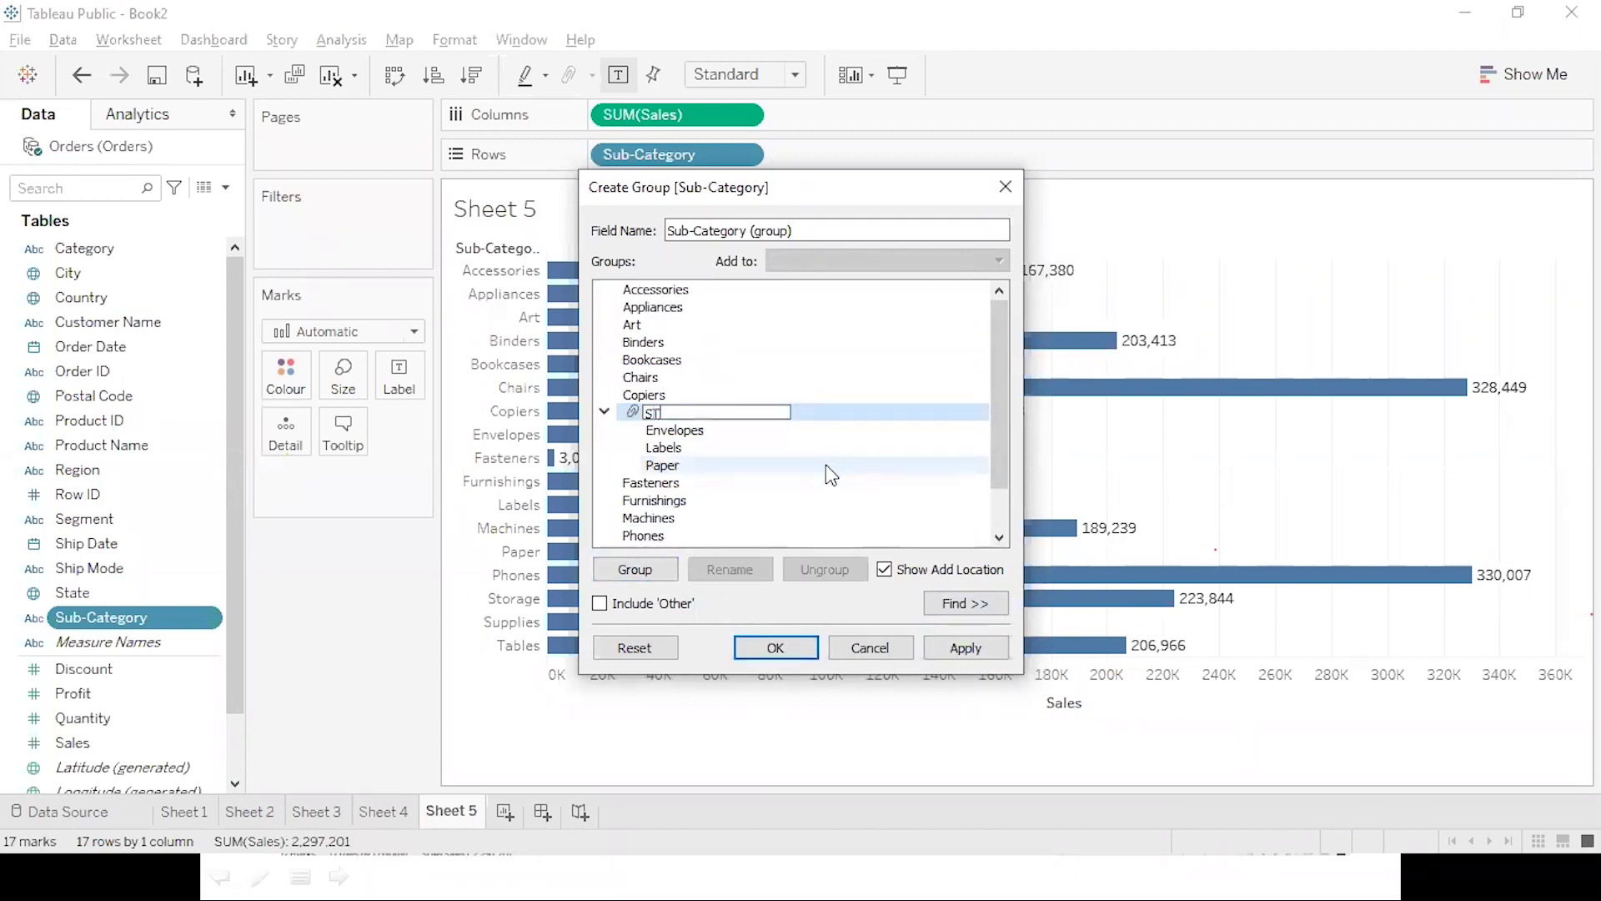
{"action": "type", "text": "ATIONARY"}
{"action": "left_click", "coordinate": [915, 484]}
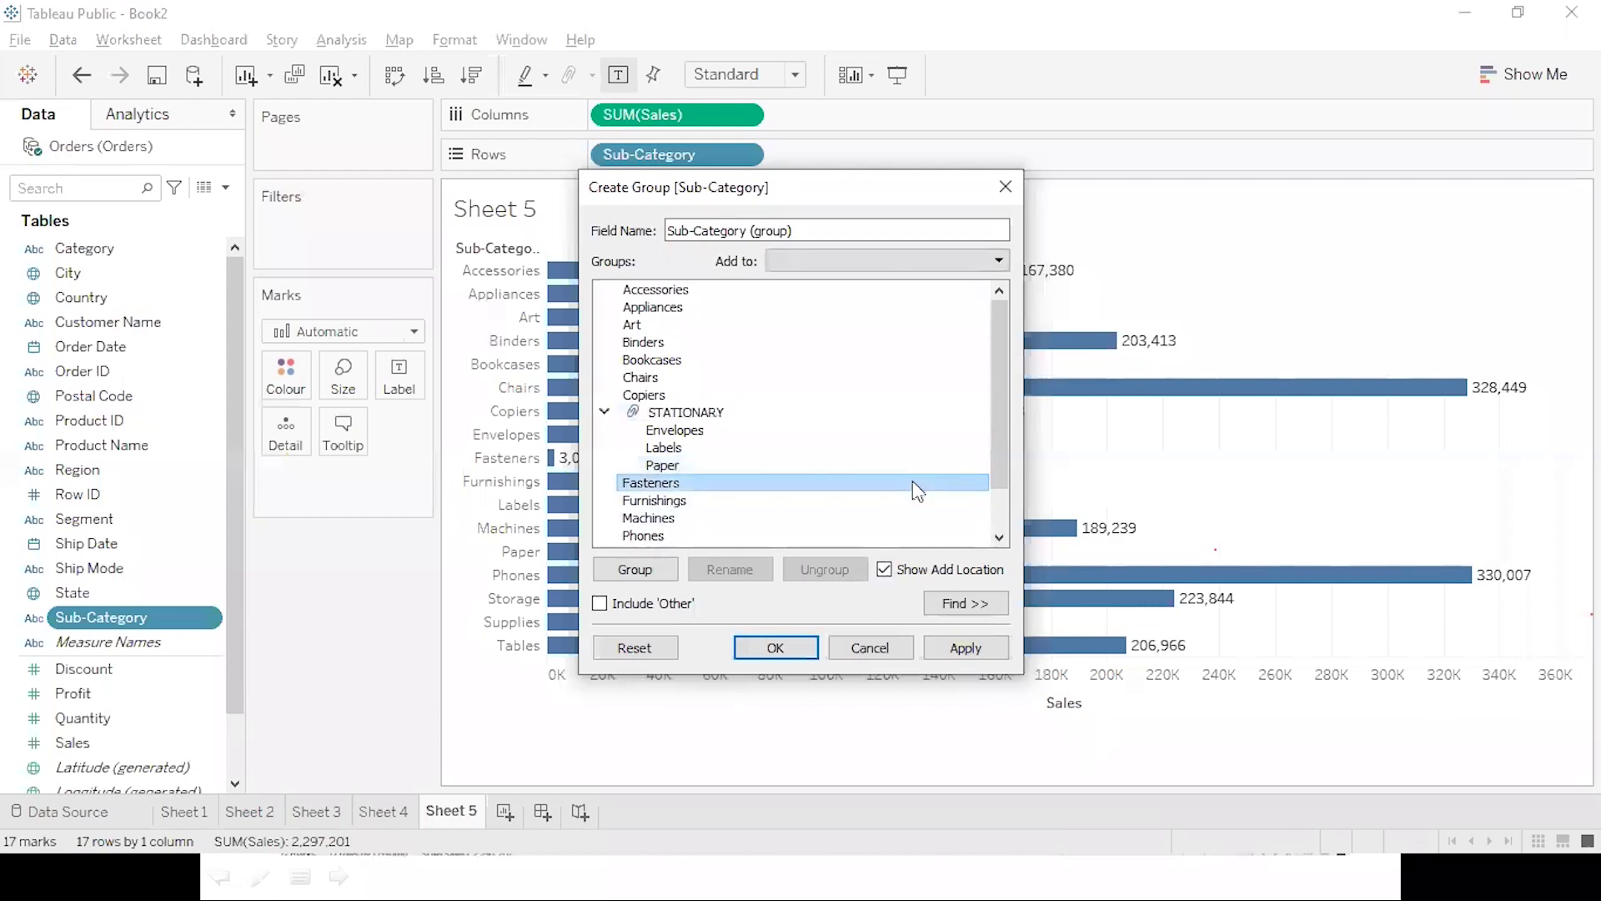
{"action": "left_click", "coordinate": [994, 643]}
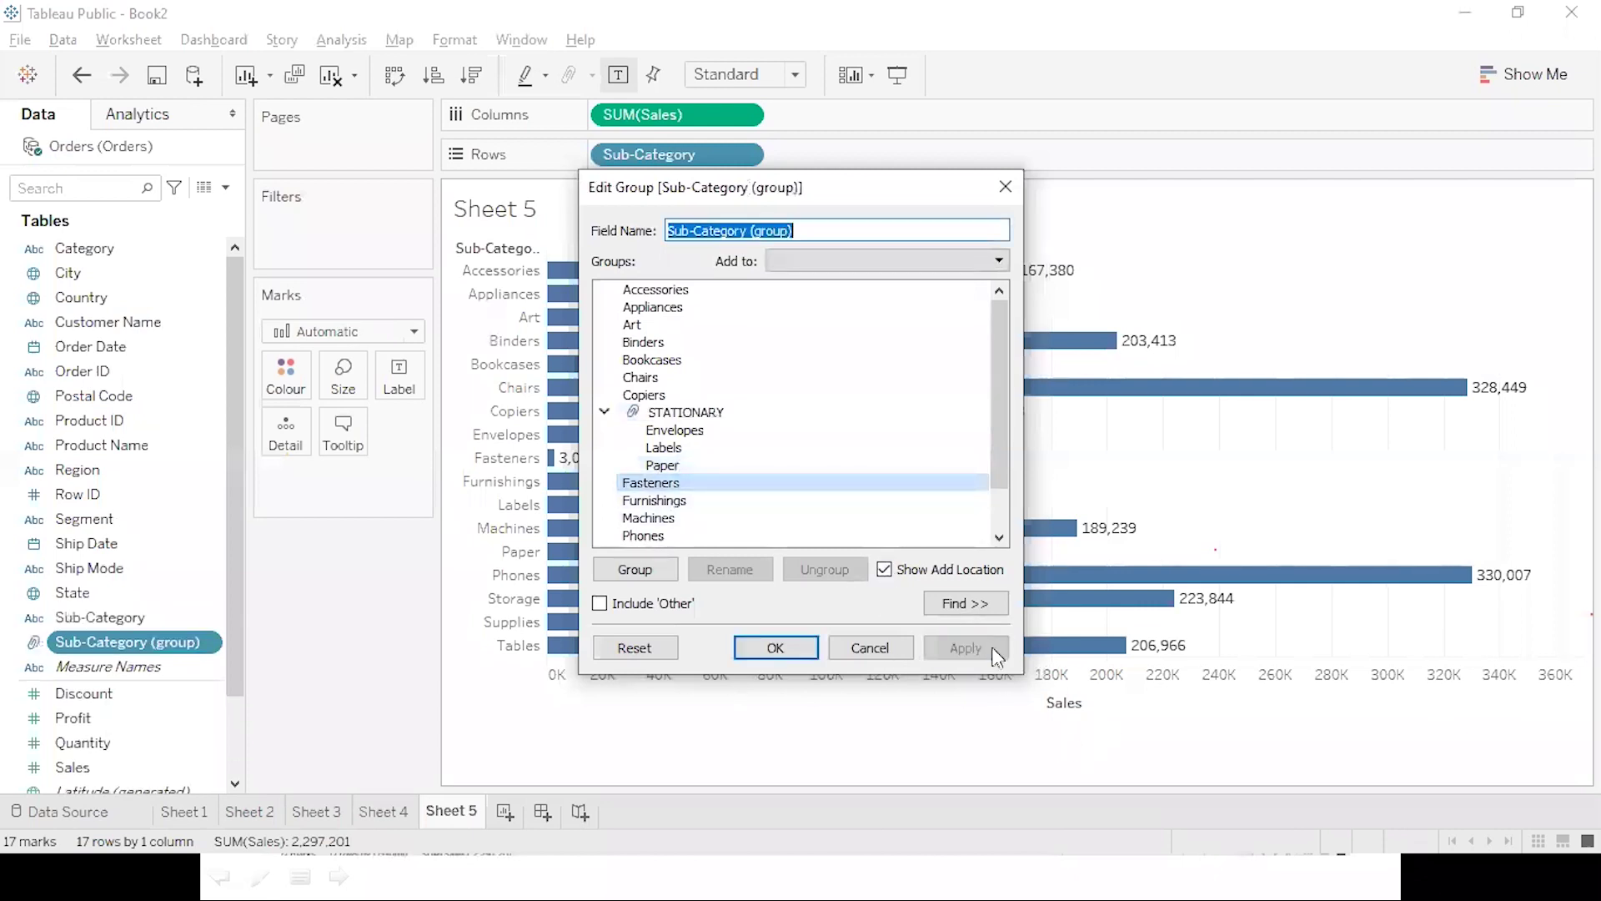
{"action": "left_click", "coordinate": [755, 647]}
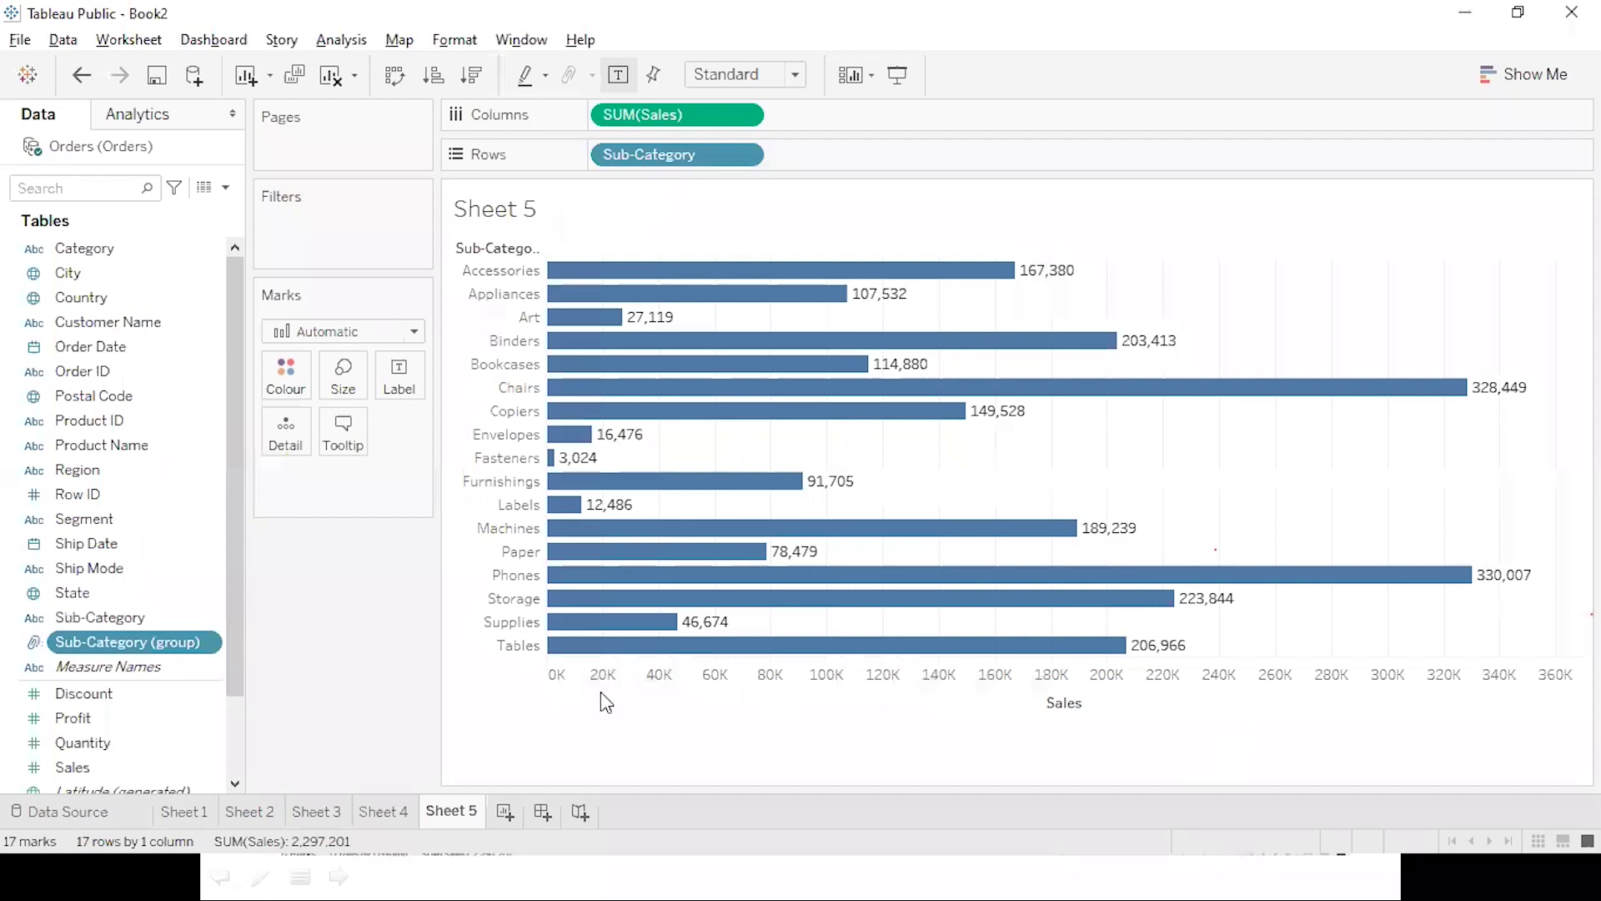
Replace Sub-Category on Rows with Sub-Category (group), and highlight the STATIONARY row in the chart.
{"action": "mouse_move", "coordinate": [139, 634]}
{"action": "left_mouse_down"}
{"action": "mouse_move", "coordinate": [958, 129]}
{"action": "mouse_move", "coordinate": [936, 148]}
{"action": "left_mouse_up"}
{"action": "left_click_drag", "start_coordinate": [661, 154], "coordinate": [353, 695]}
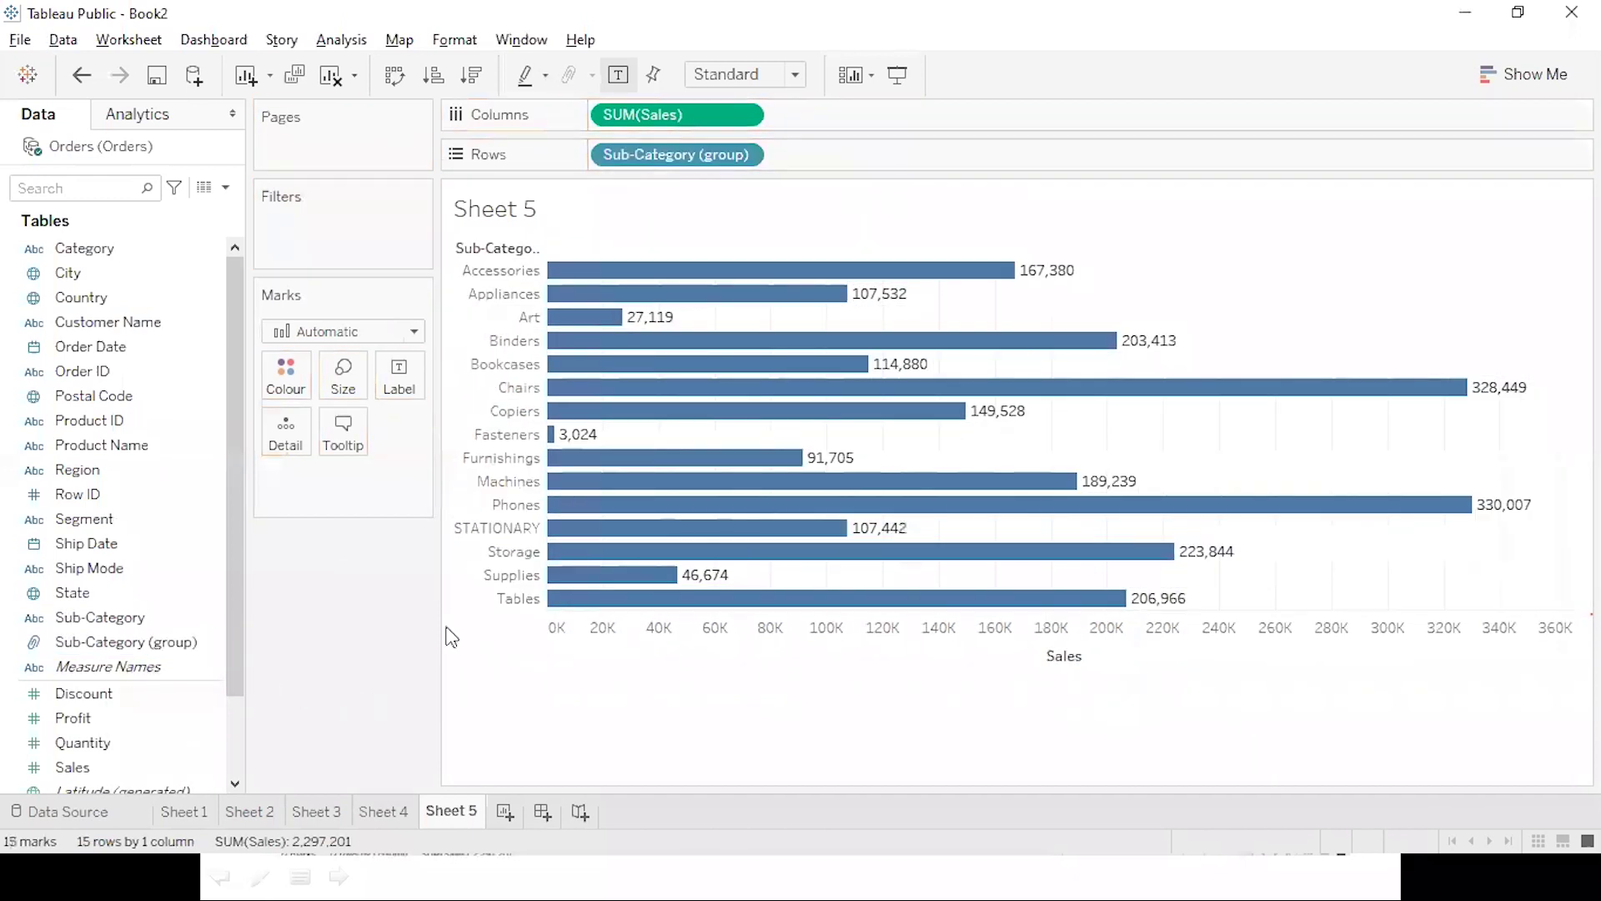
{"action": "left_click", "coordinate": [502, 527]}
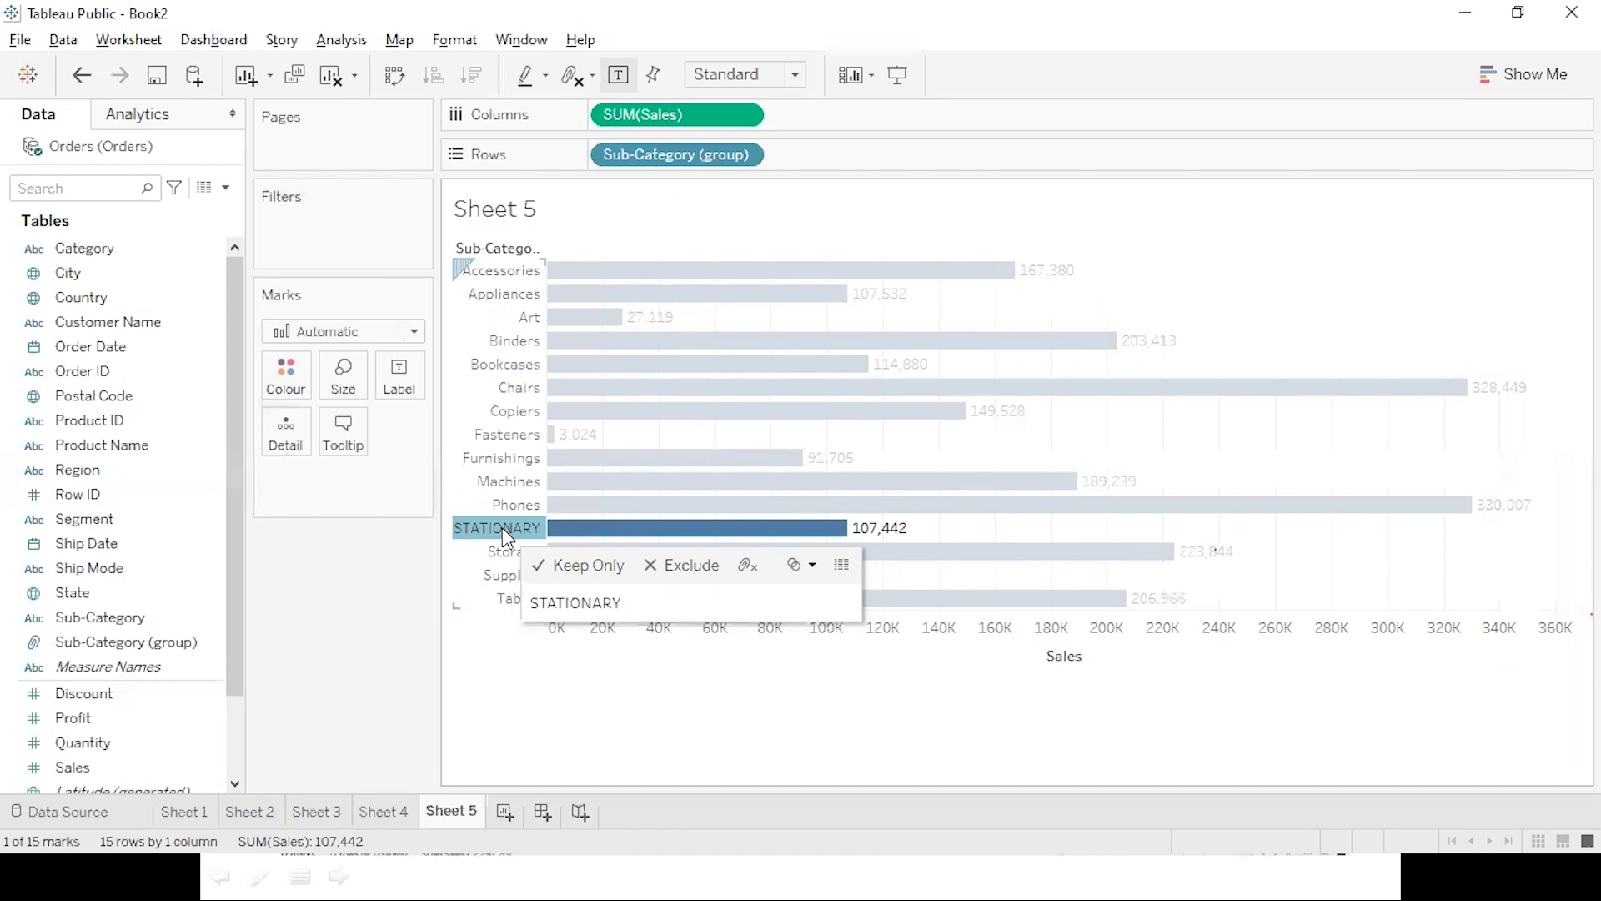
{"action": "mouse_move", "coordinate": [605, 542]}
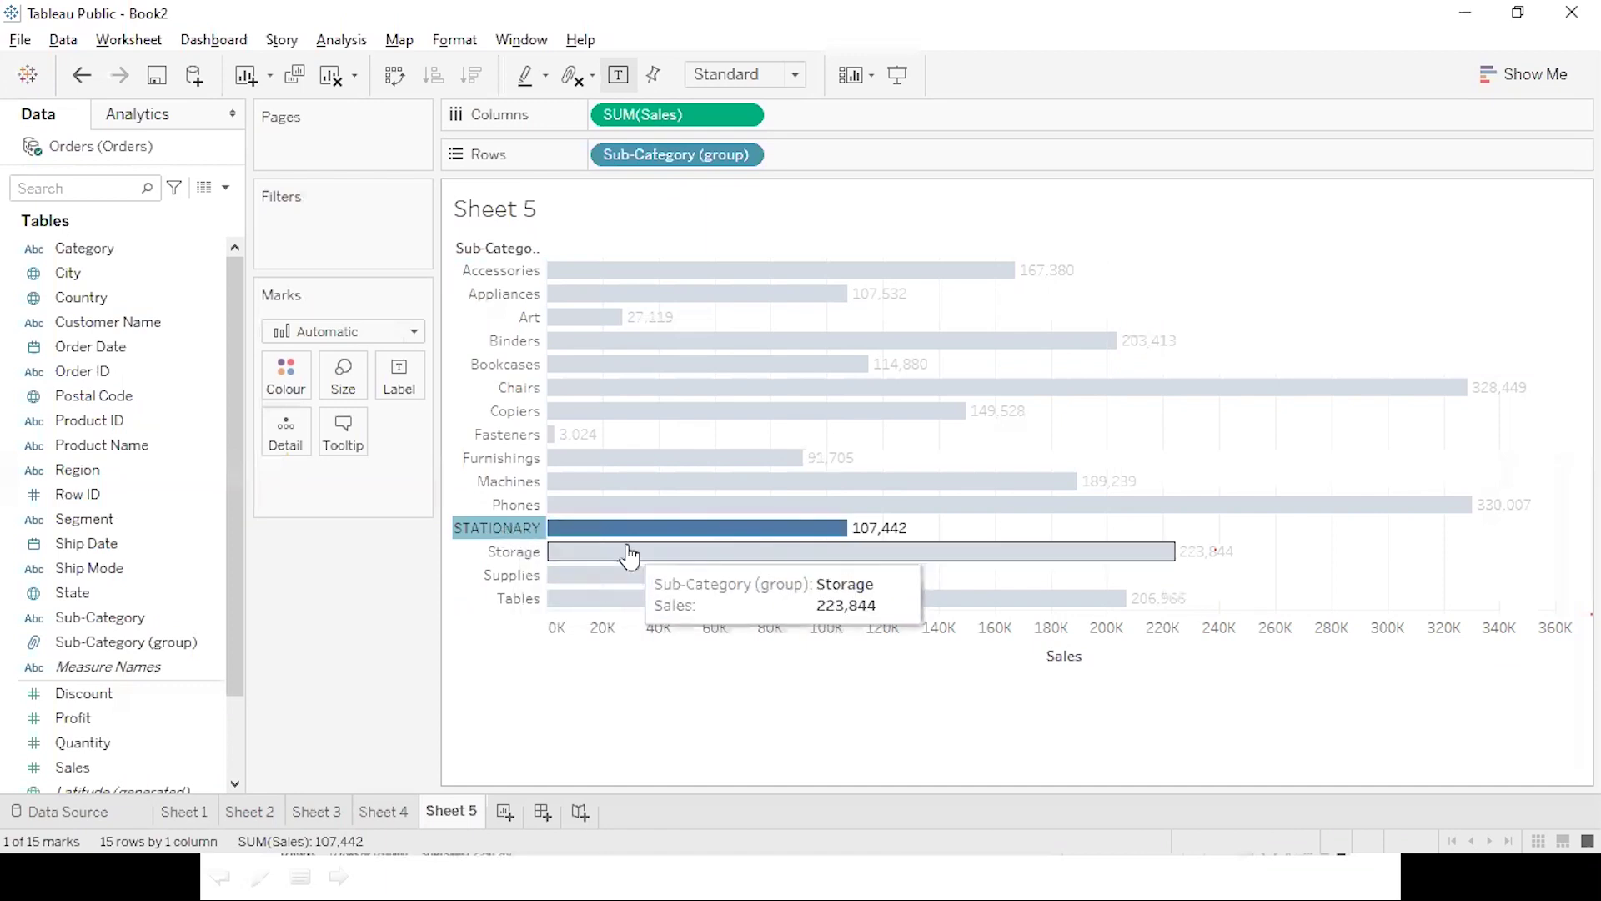
Open the Sub-Category (group) field for editing and move Art into the STATIONARY group.
{"action": "left_click", "coordinate": [212, 644]}
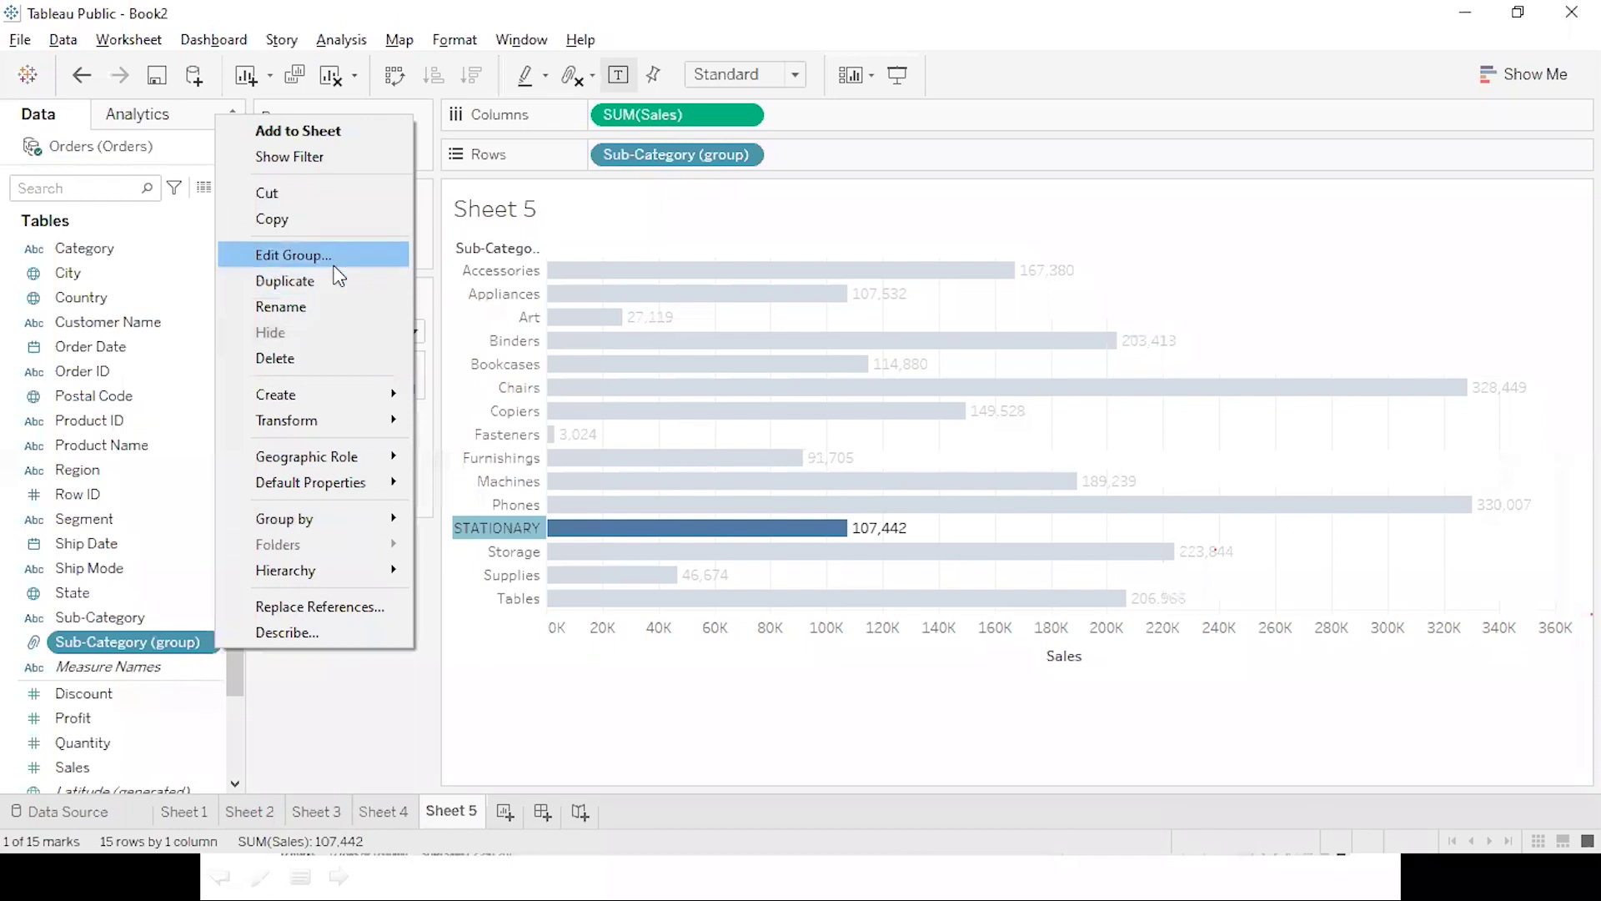
{"action": "left_click", "coordinate": [336, 256]}
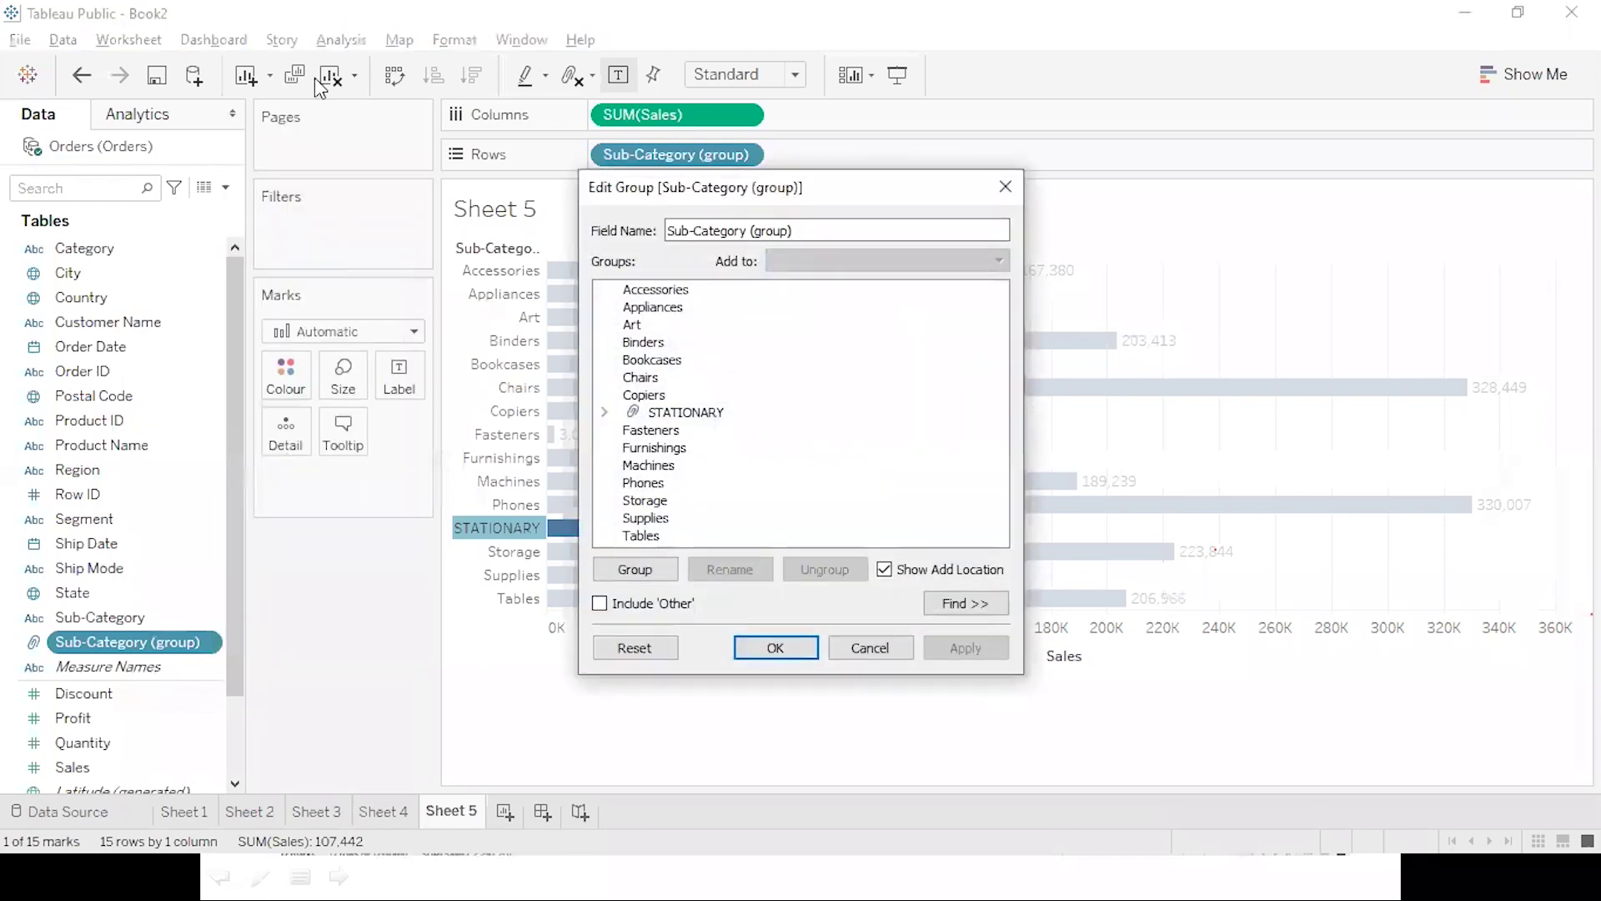
{"action": "left_click", "coordinate": [604, 412]}
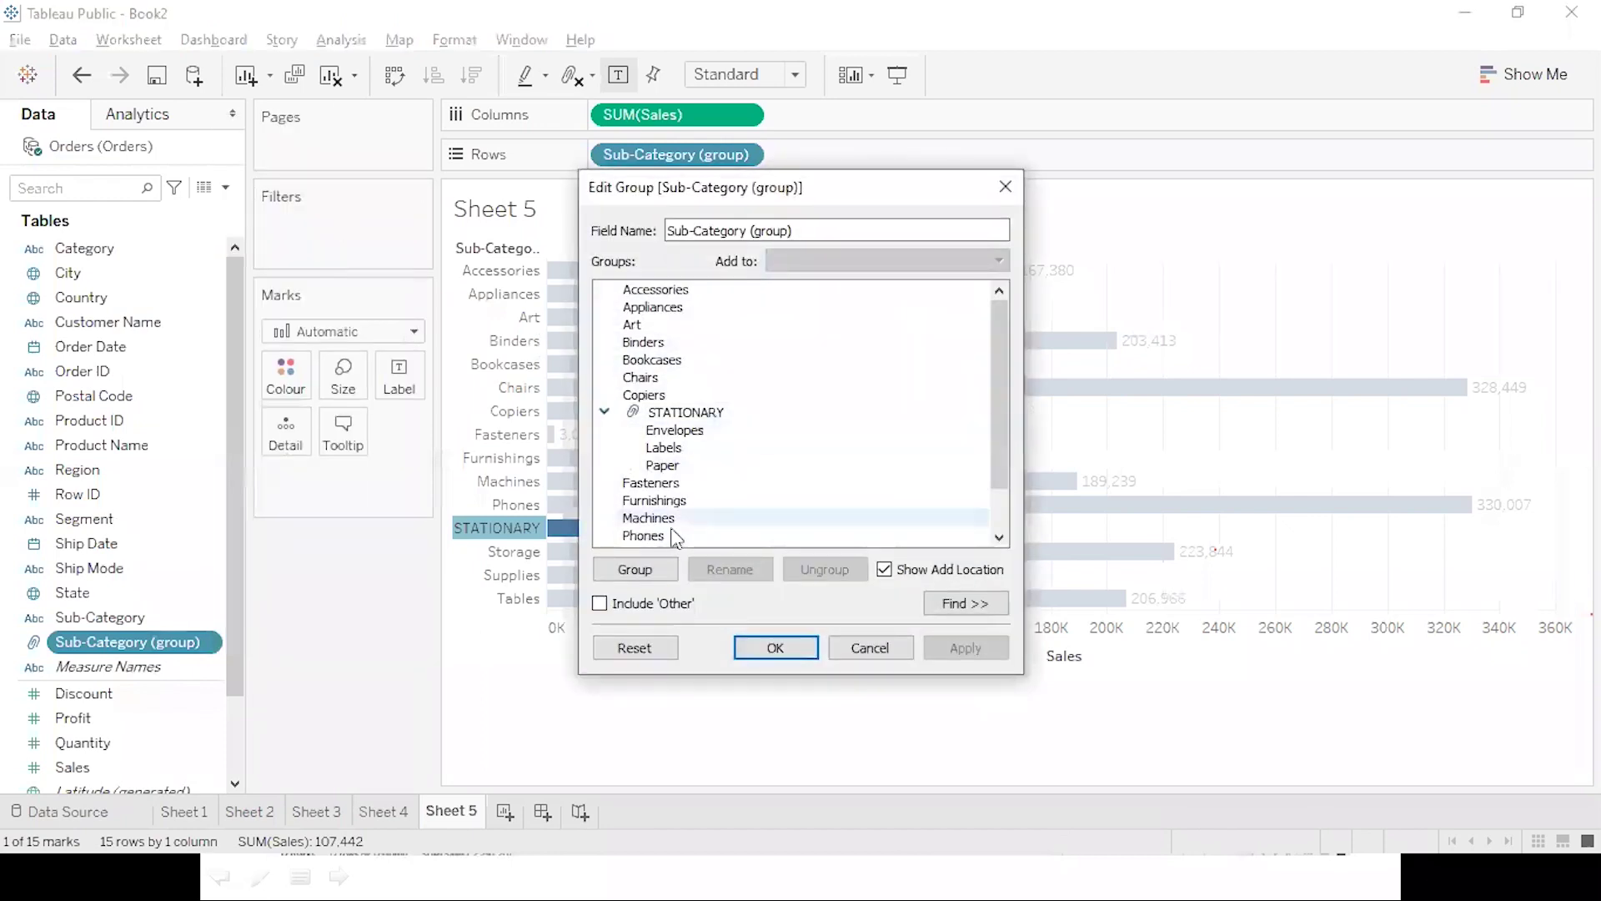
{"action": "left_click_drag", "start_coordinate": [676, 327], "coordinate": [709, 459]}
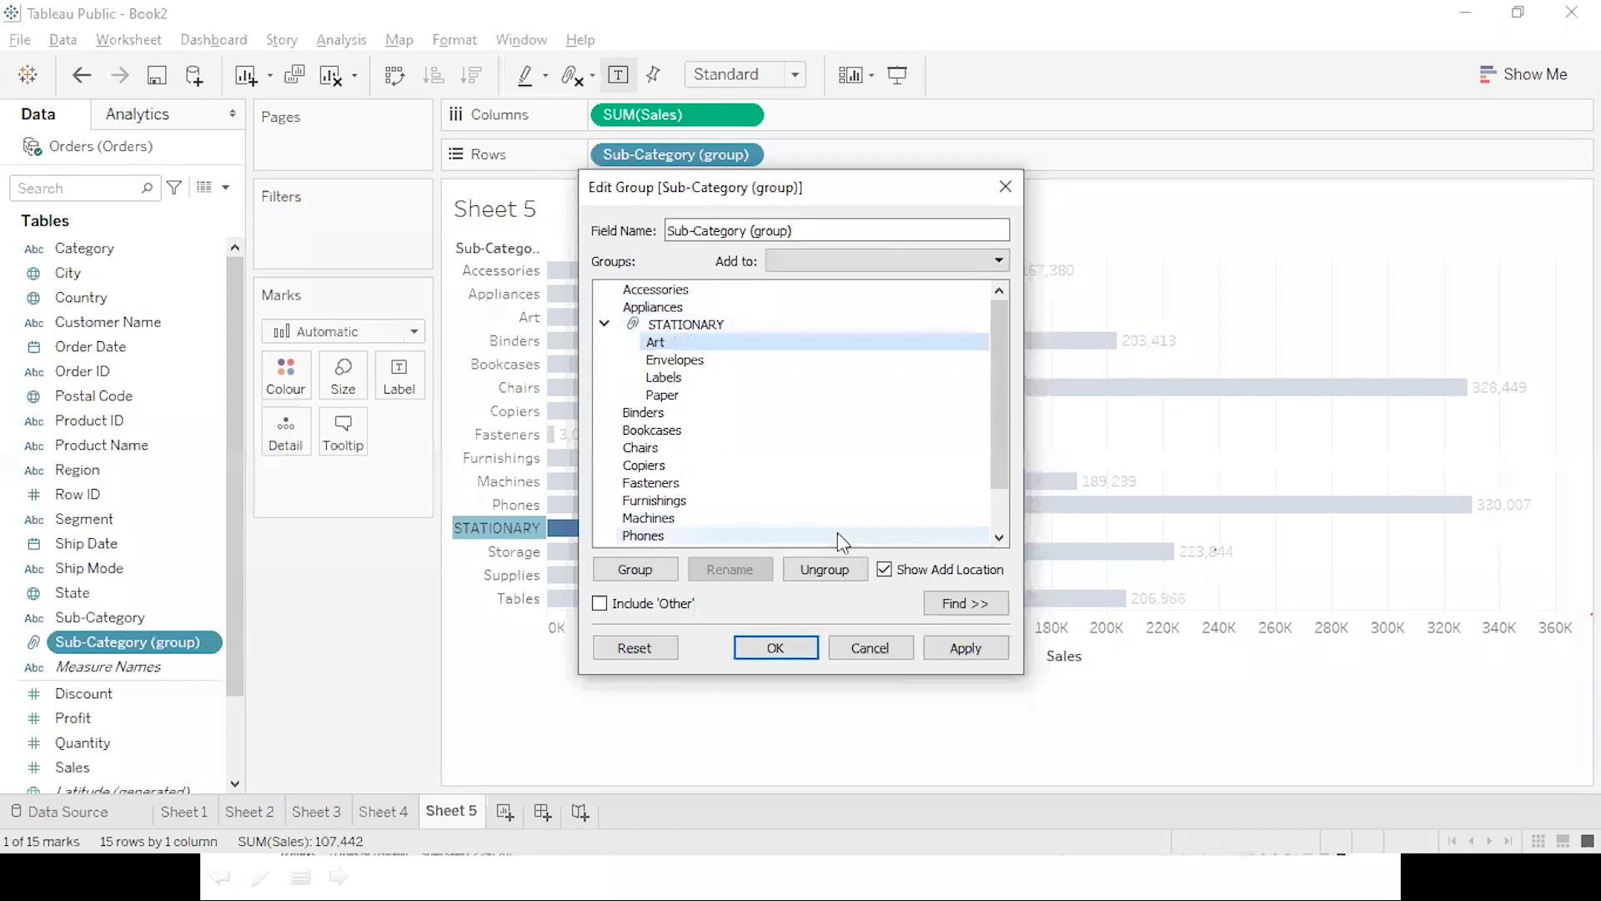
Add Bookcases to the STATIONARY group as well, and save the edited group.
{"action": "left_click_drag", "start_coordinate": [1009, 482], "coordinate": [1006, 514]}
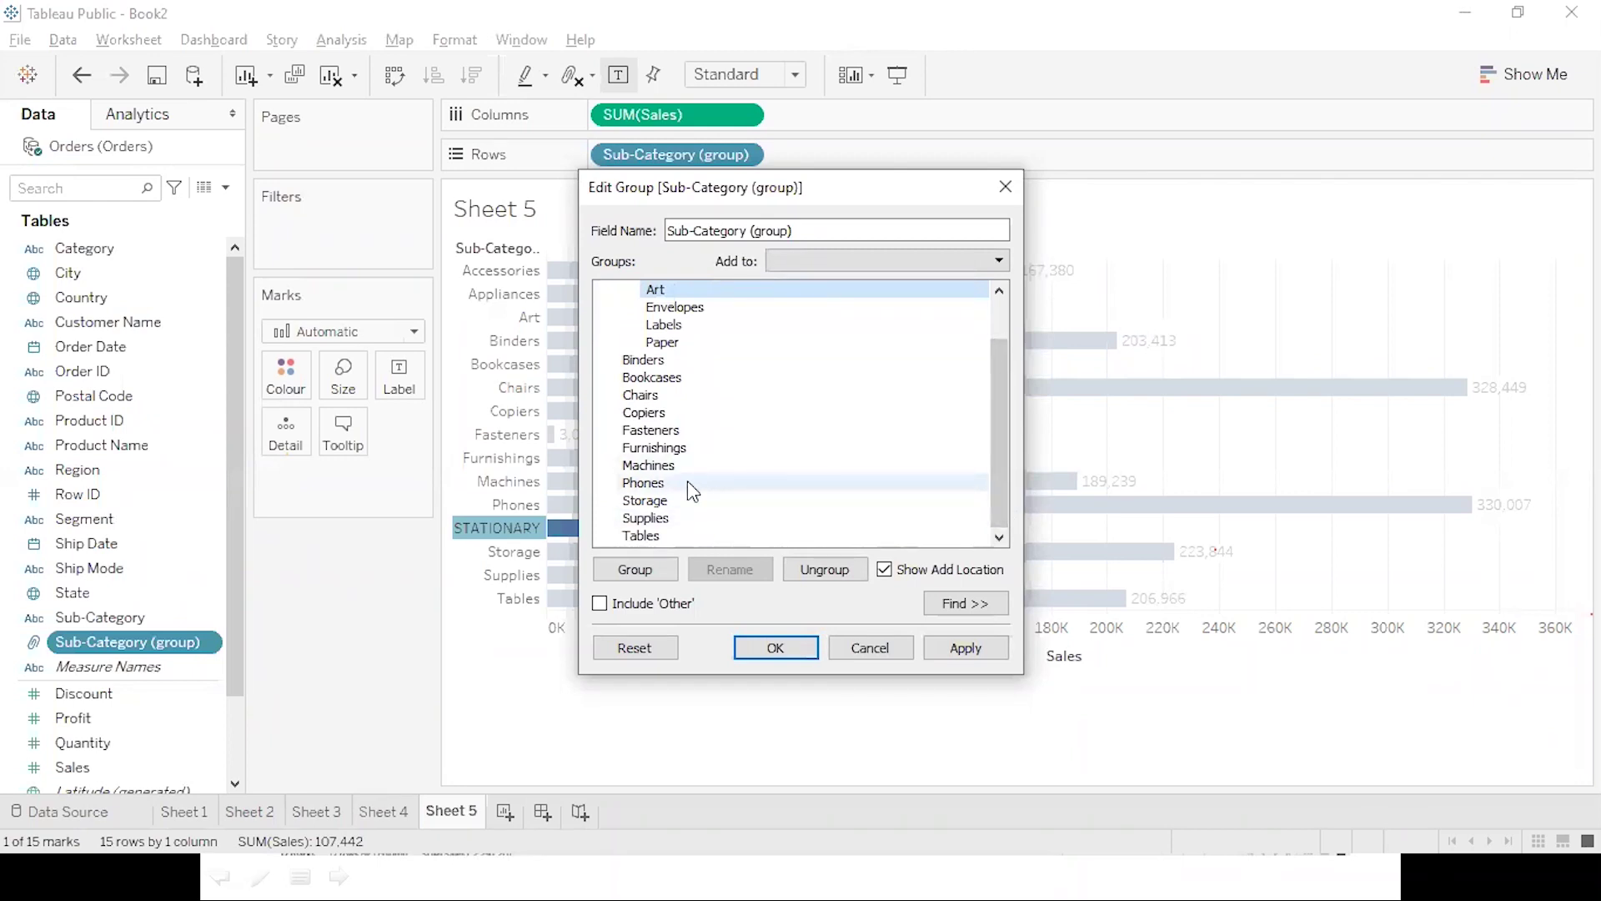
{"action": "left_click", "coordinate": [647, 412]}
{"action": "left_click", "coordinate": [659, 378], "text": "ctrl"}
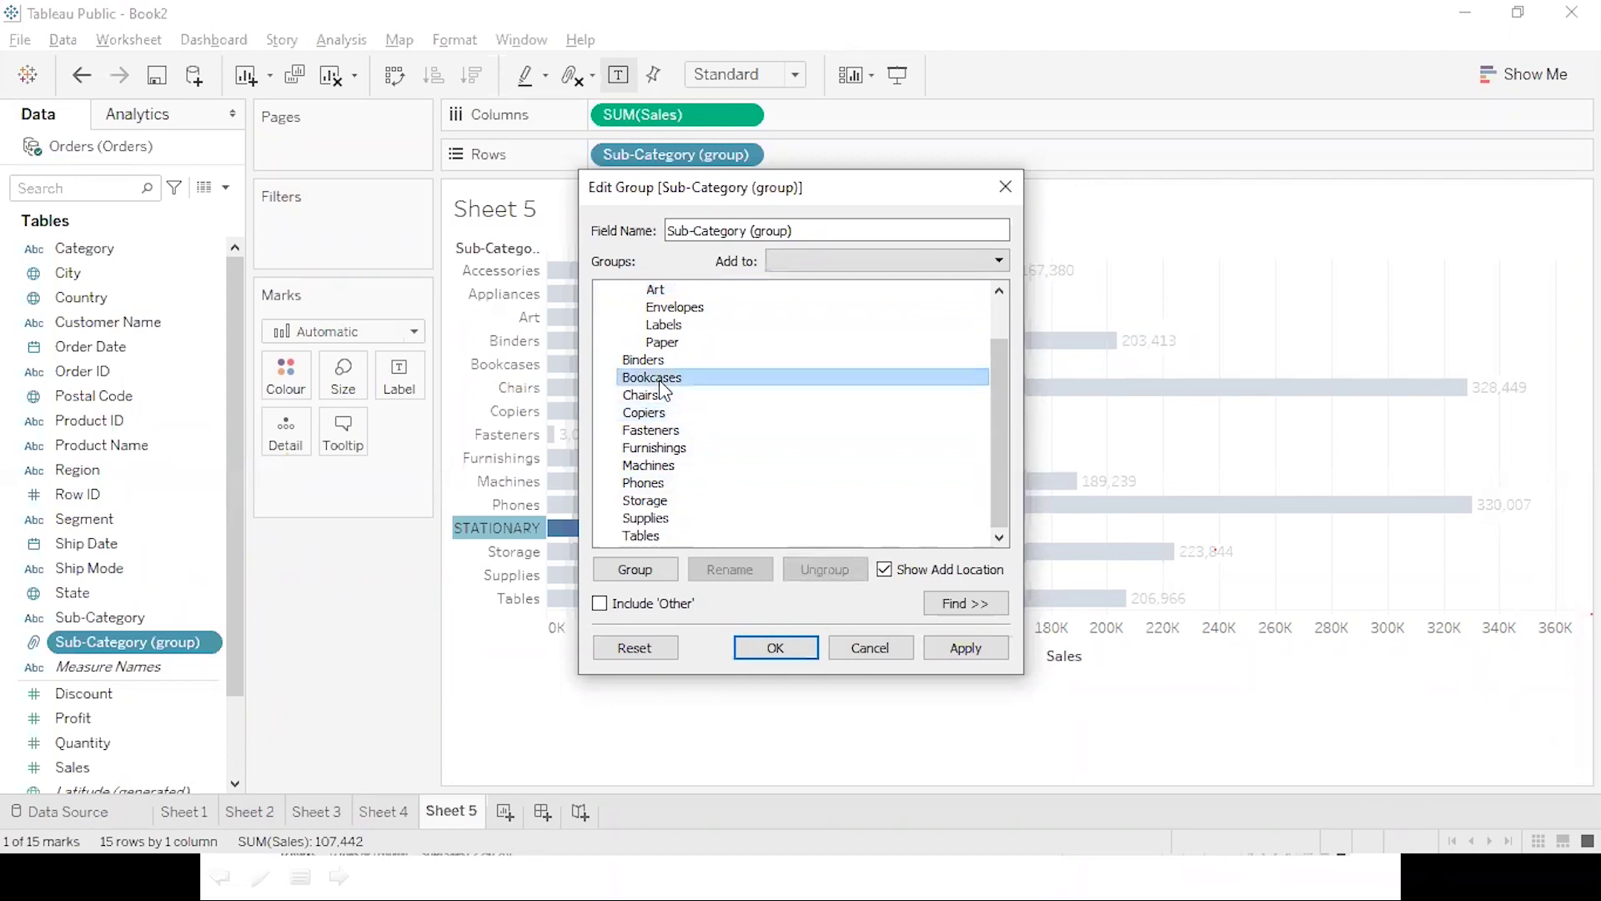
{"action": "left_click_drag", "start_coordinate": [650, 380], "coordinate": [682, 327]}
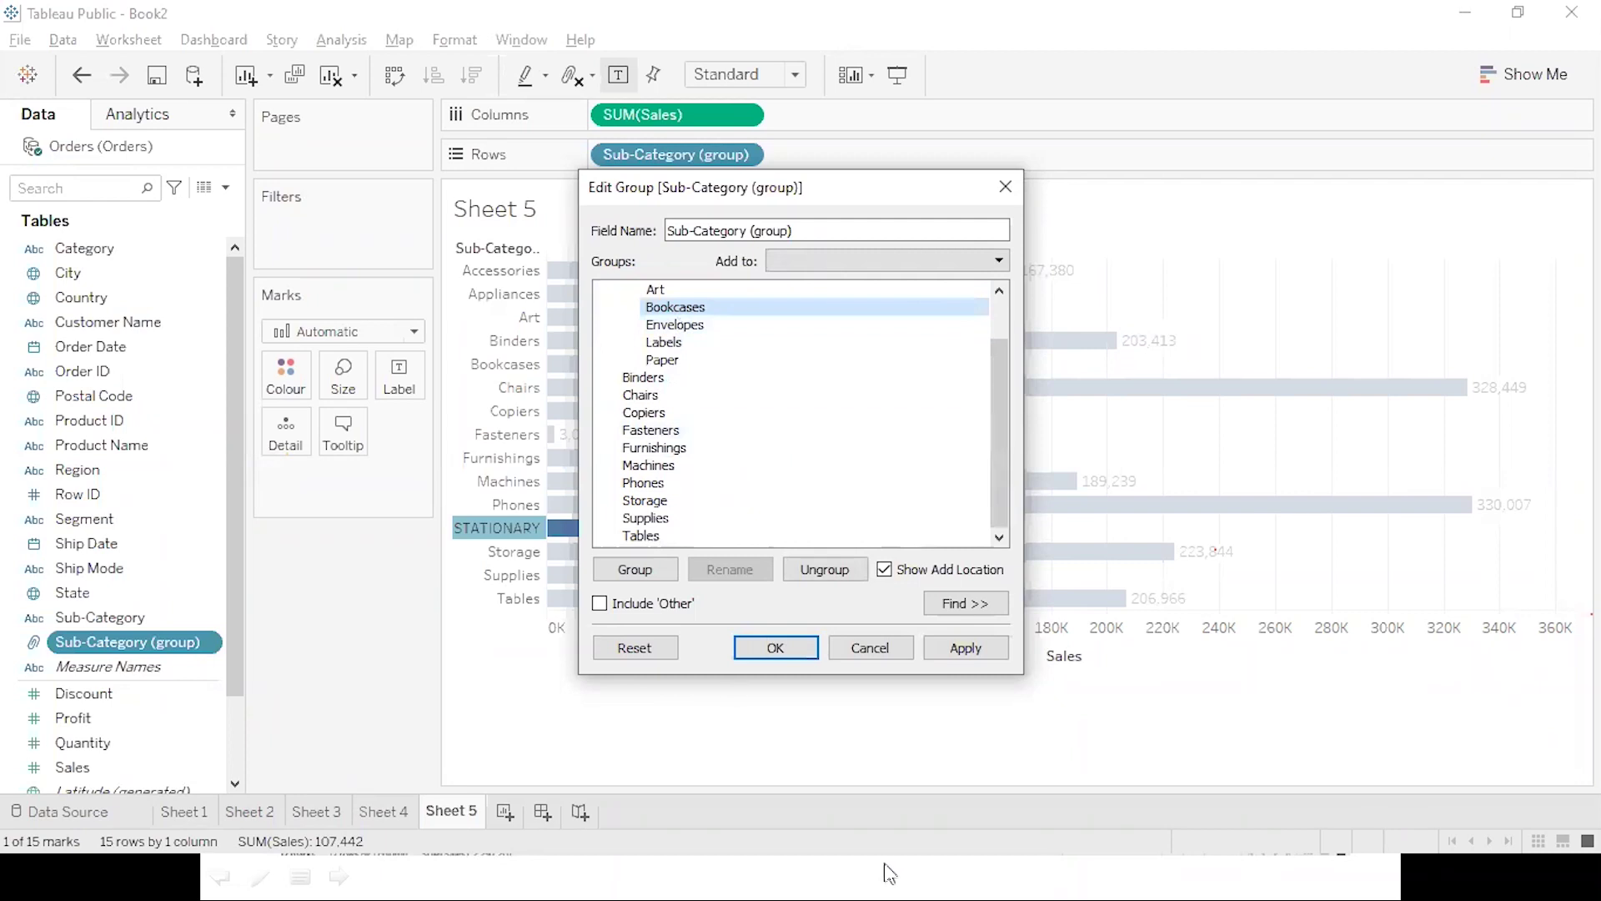
{"action": "left_click", "coordinate": [960, 646]}
{"action": "left_click", "coordinate": [775, 647]}
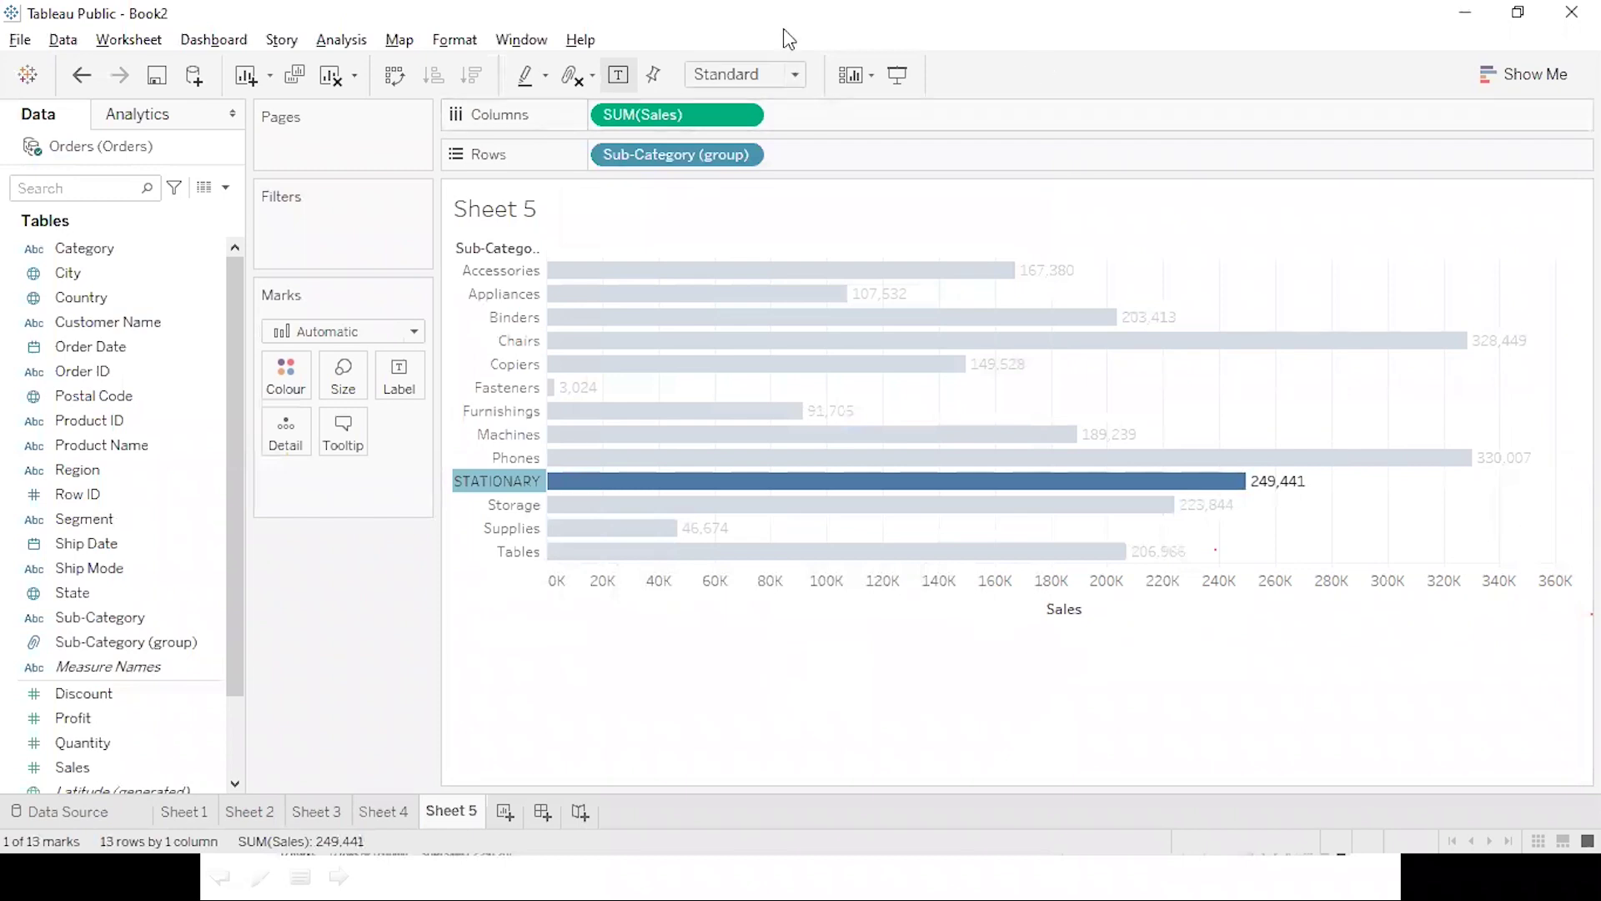
Open the fit options for the chart view.
{"action": "left_click", "coordinate": [751, 83]}
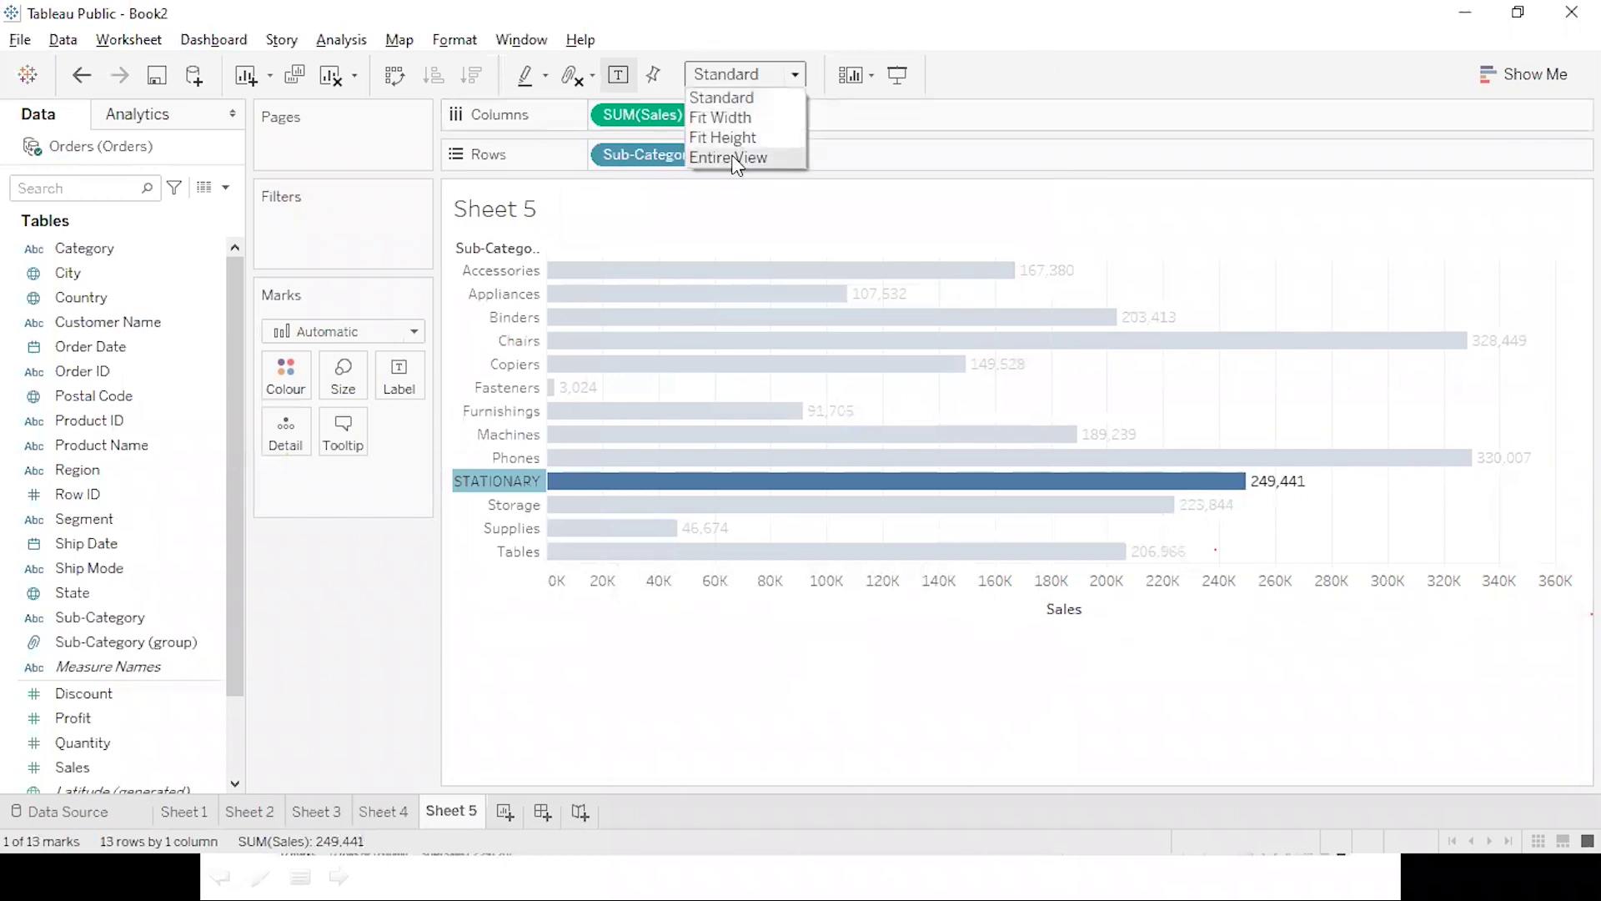
Fit the bar chart to the entire view and clear the highlight on the STATIONARY bar.
{"action": "left_click", "coordinate": [736, 155]}
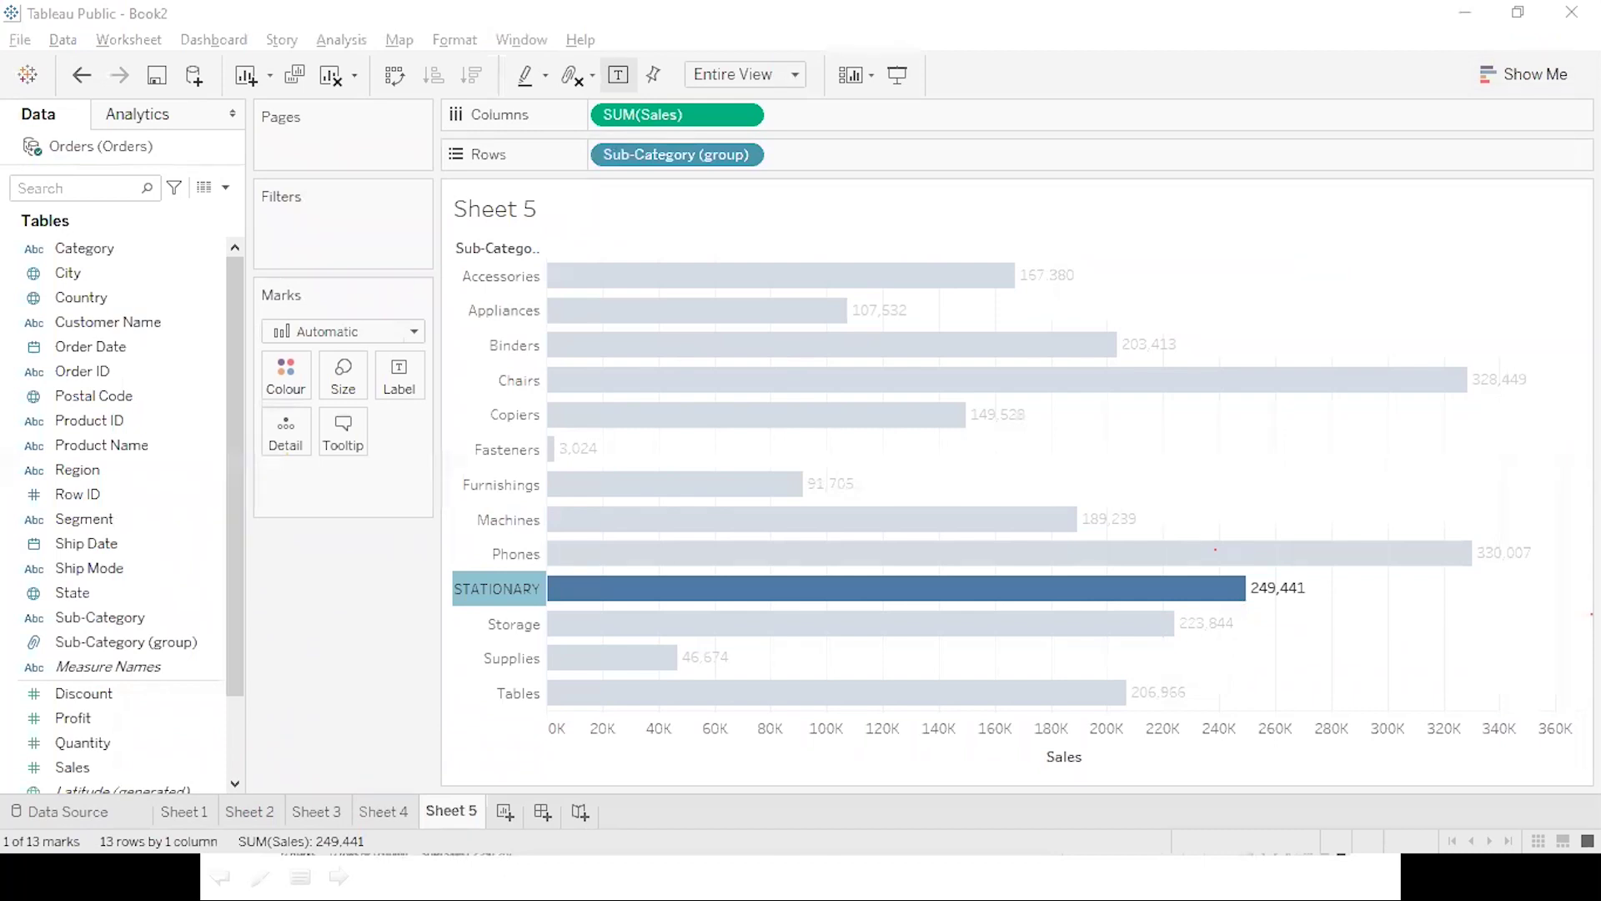
{"action": "left_click", "coordinate": [445, 679]}
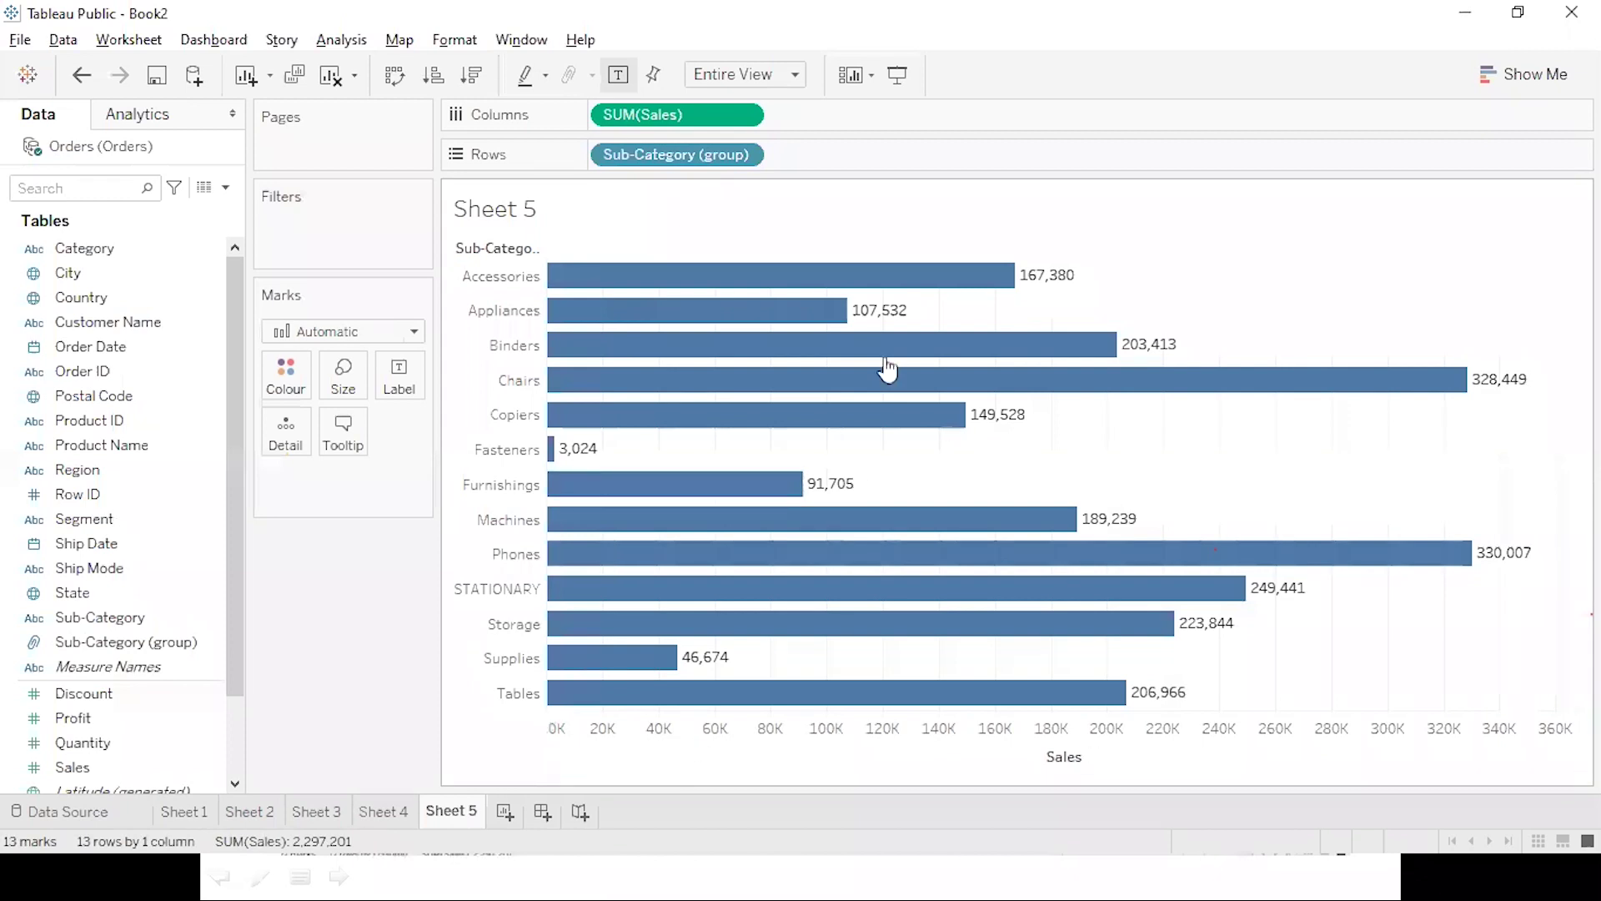
Delete the Sub-Category (group) field after taking it off Rows, and put the original Sub-Category dimension on Rows instead.
{"action": "left_click_drag", "start_coordinate": [727, 152], "coordinate": [243, 643]}
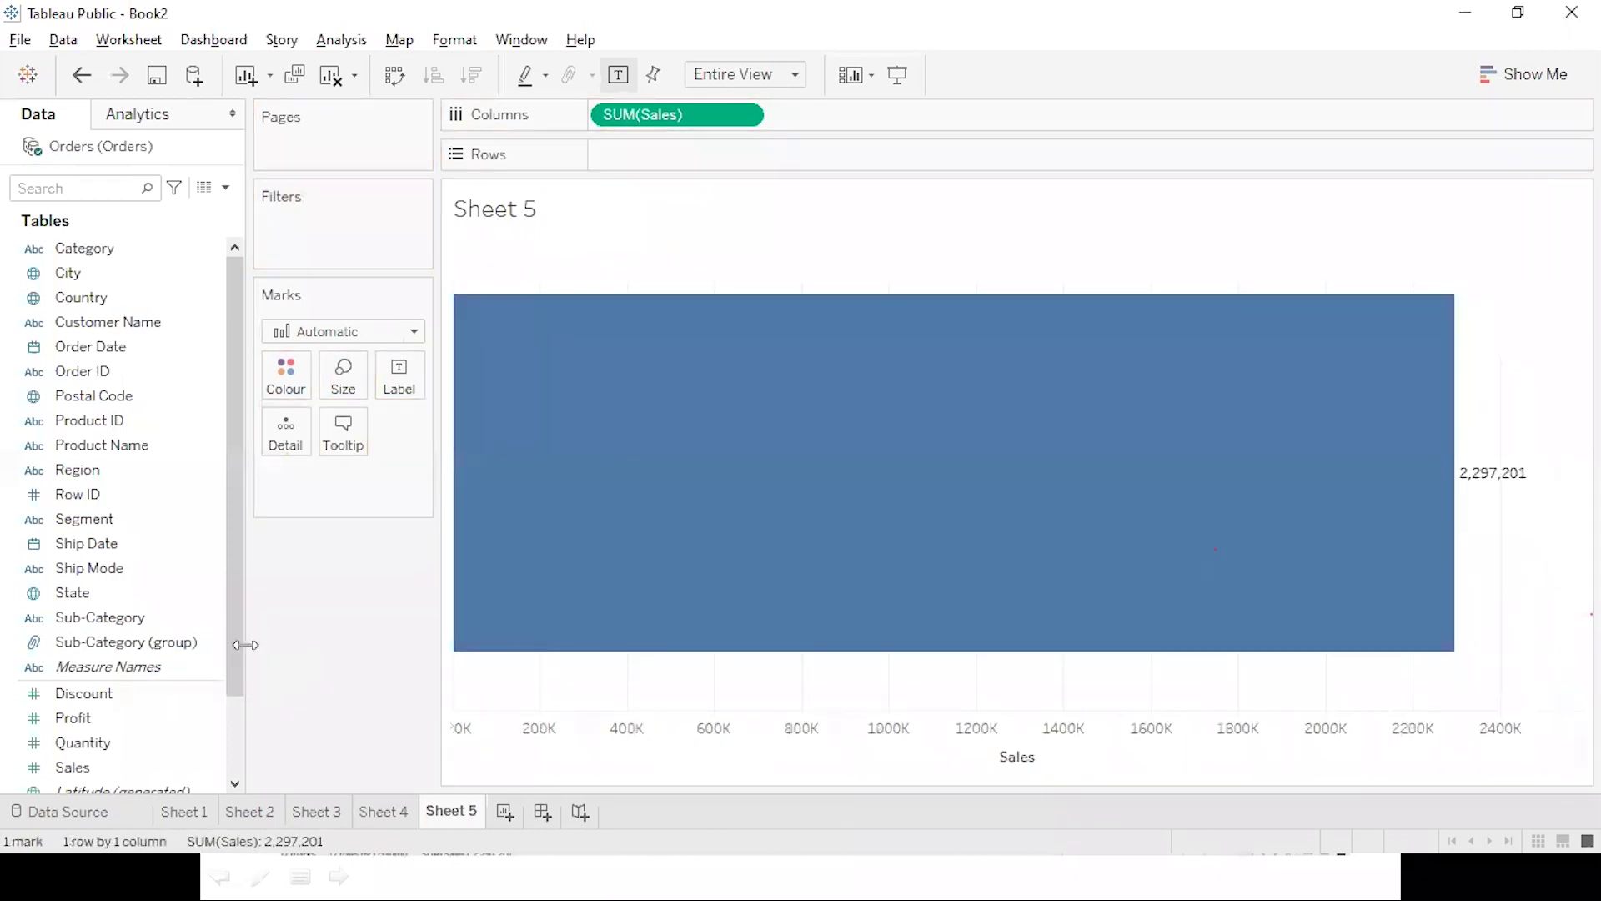
{"action": "right_click", "coordinate": [197, 655]}
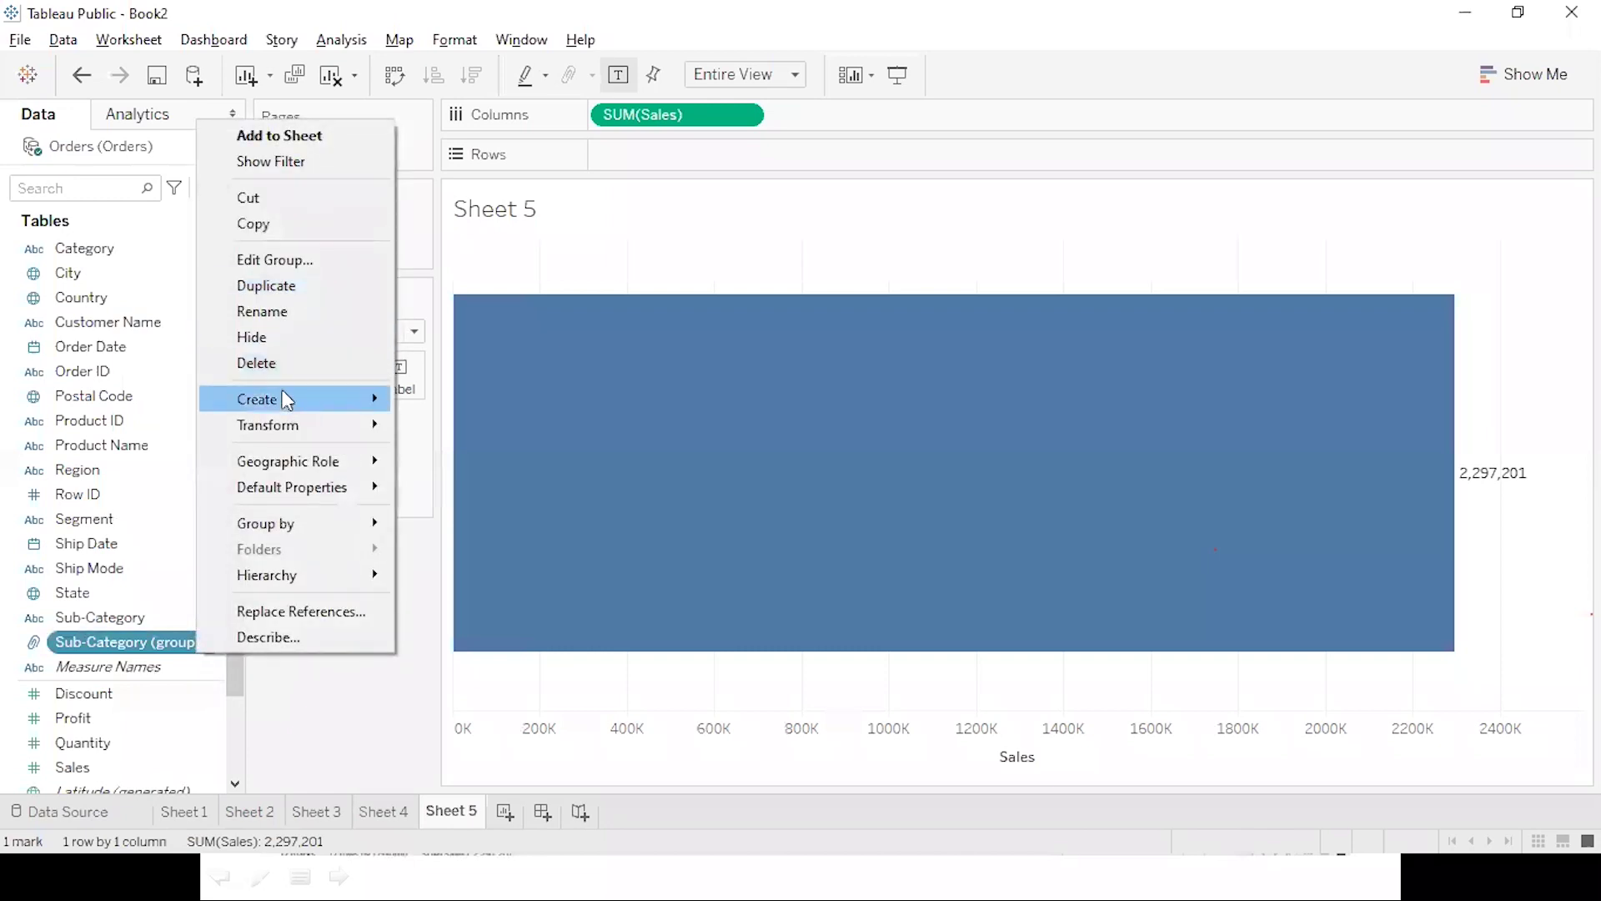
{"action": "left_click", "coordinate": [286, 362]}
{"action": "left_click_drag", "start_coordinate": [136, 618], "coordinate": [773, 147]}
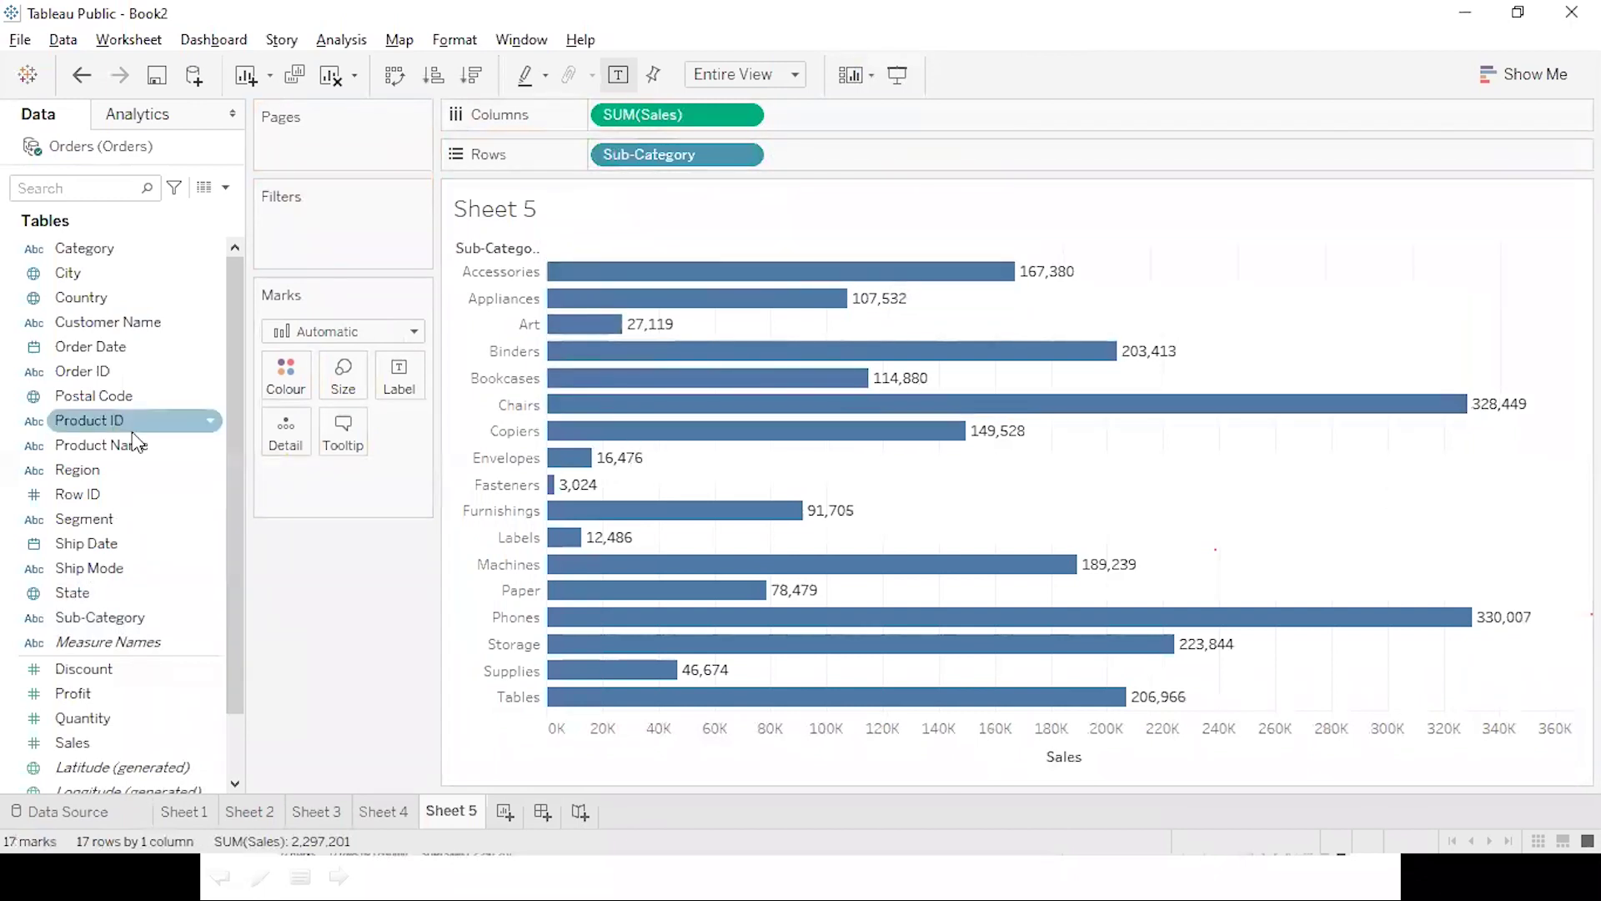
Create a group on the Sub-Category field that combines Envelopes, Labels and Paper.
{"action": "left_click", "coordinate": [210, 617]}
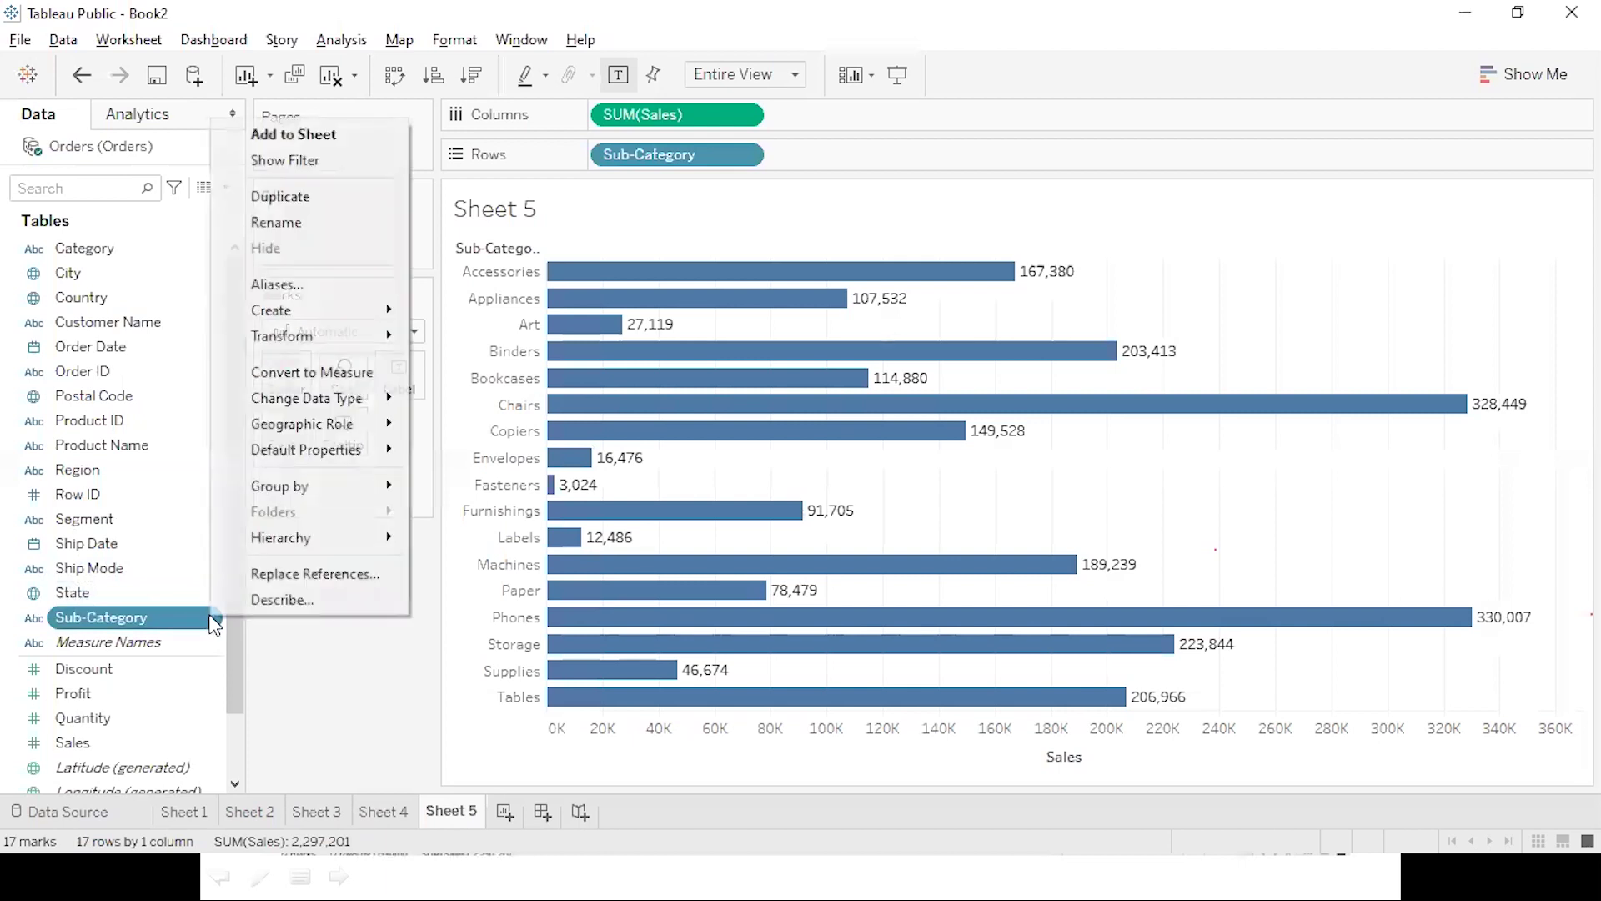
{"action": "mouse_move", "coordinate": [388, 310]}
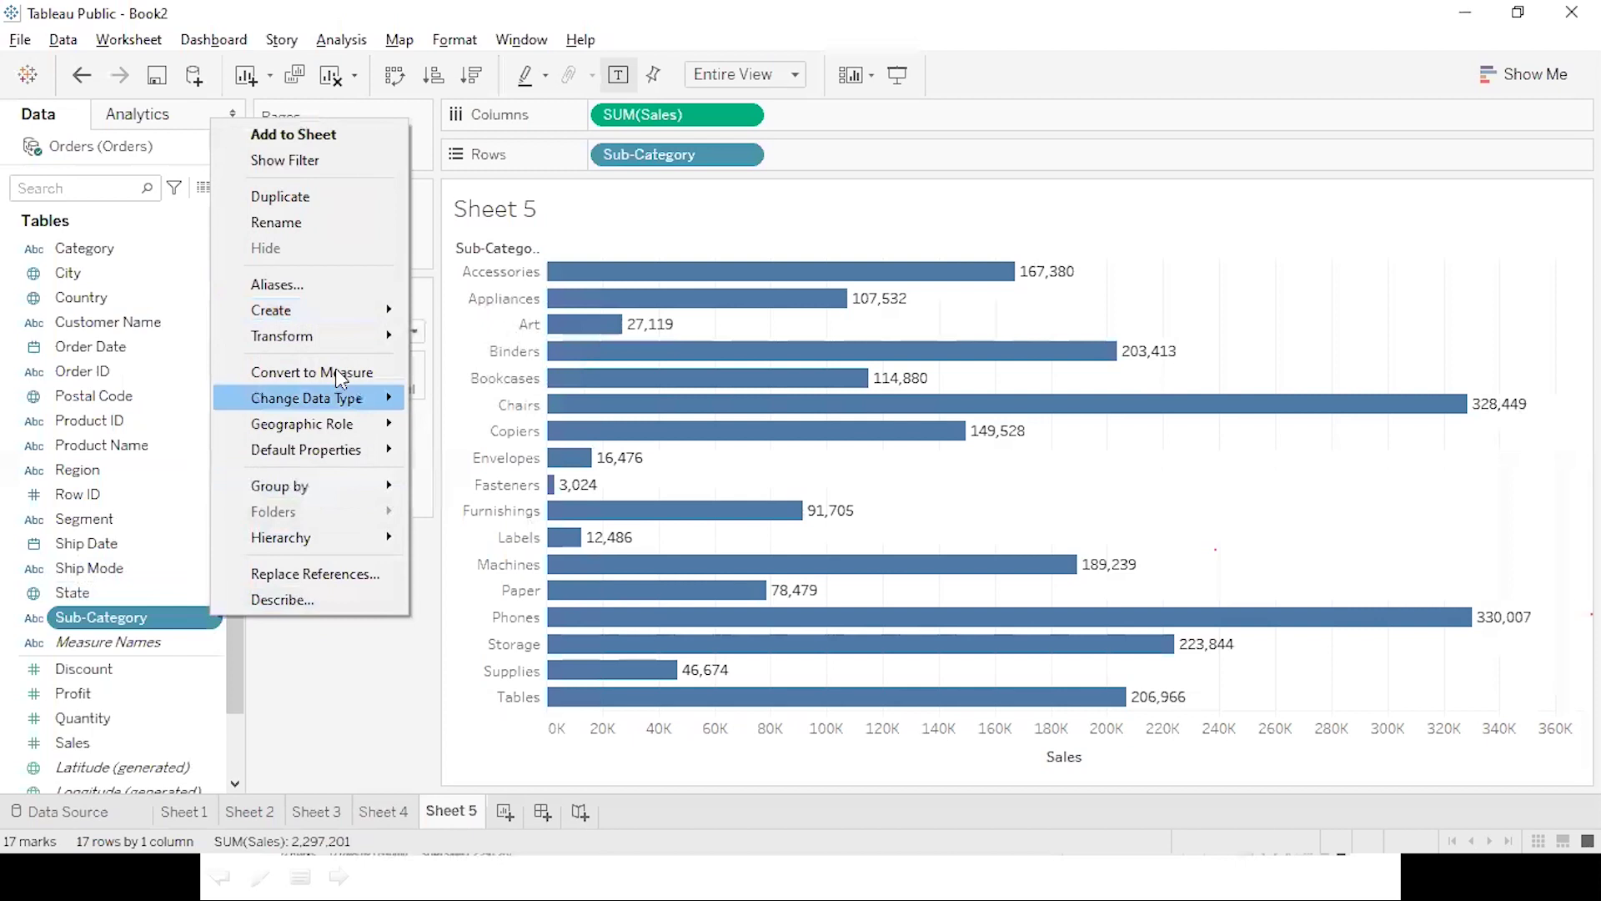
{"action": "mouse_move", "coordinate": [337, 310]}
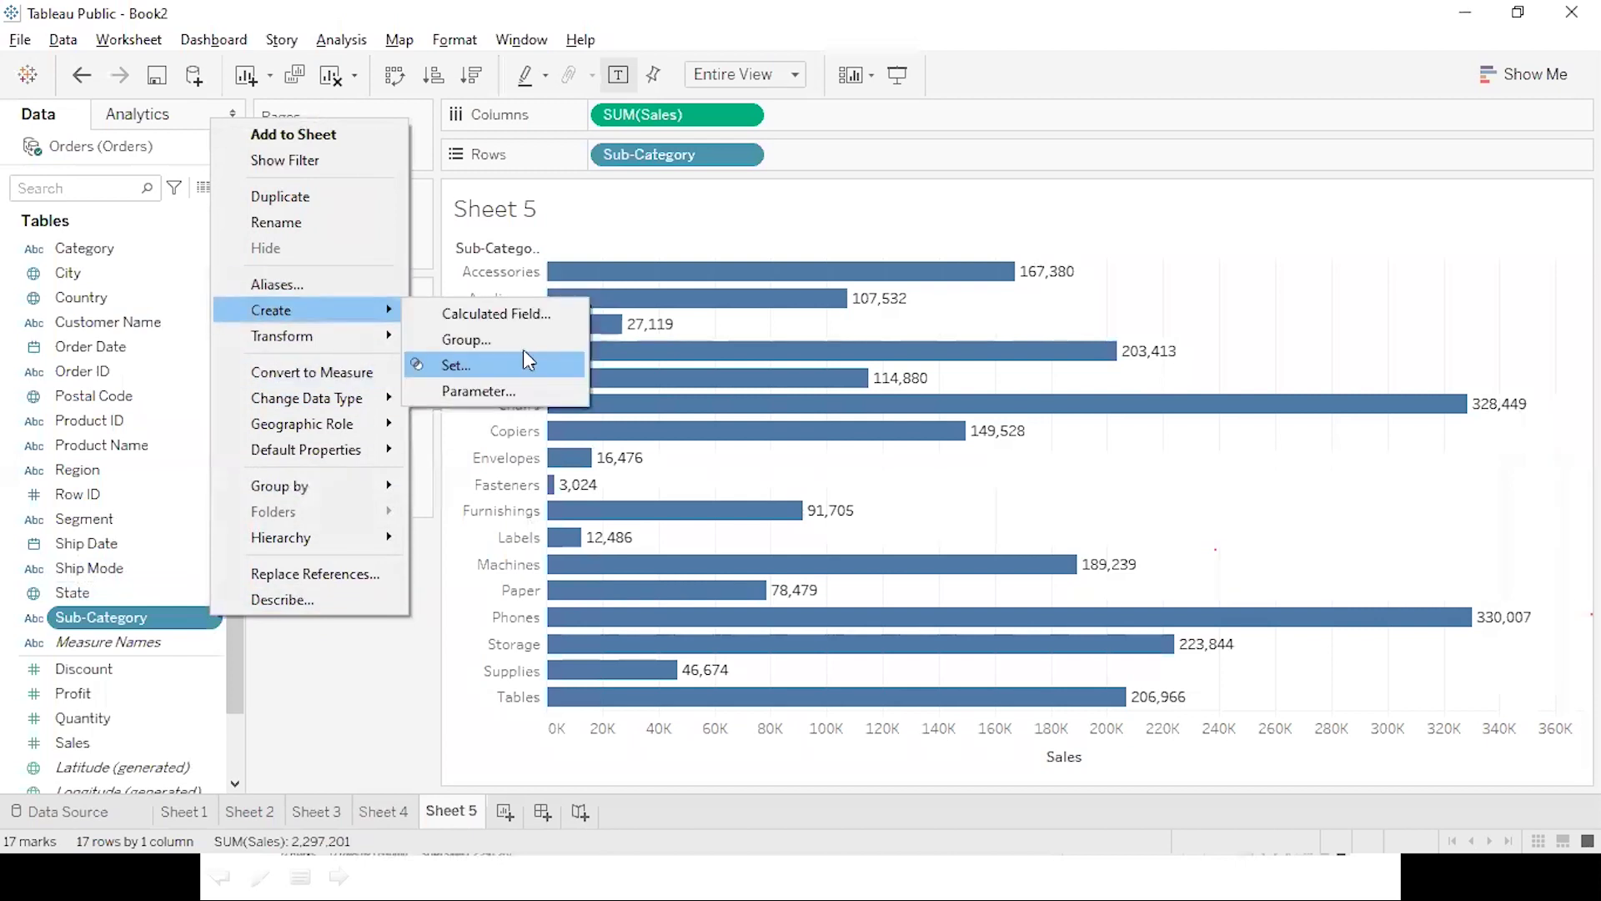
{"action": "left_click", "coordinate": [524, 341]}
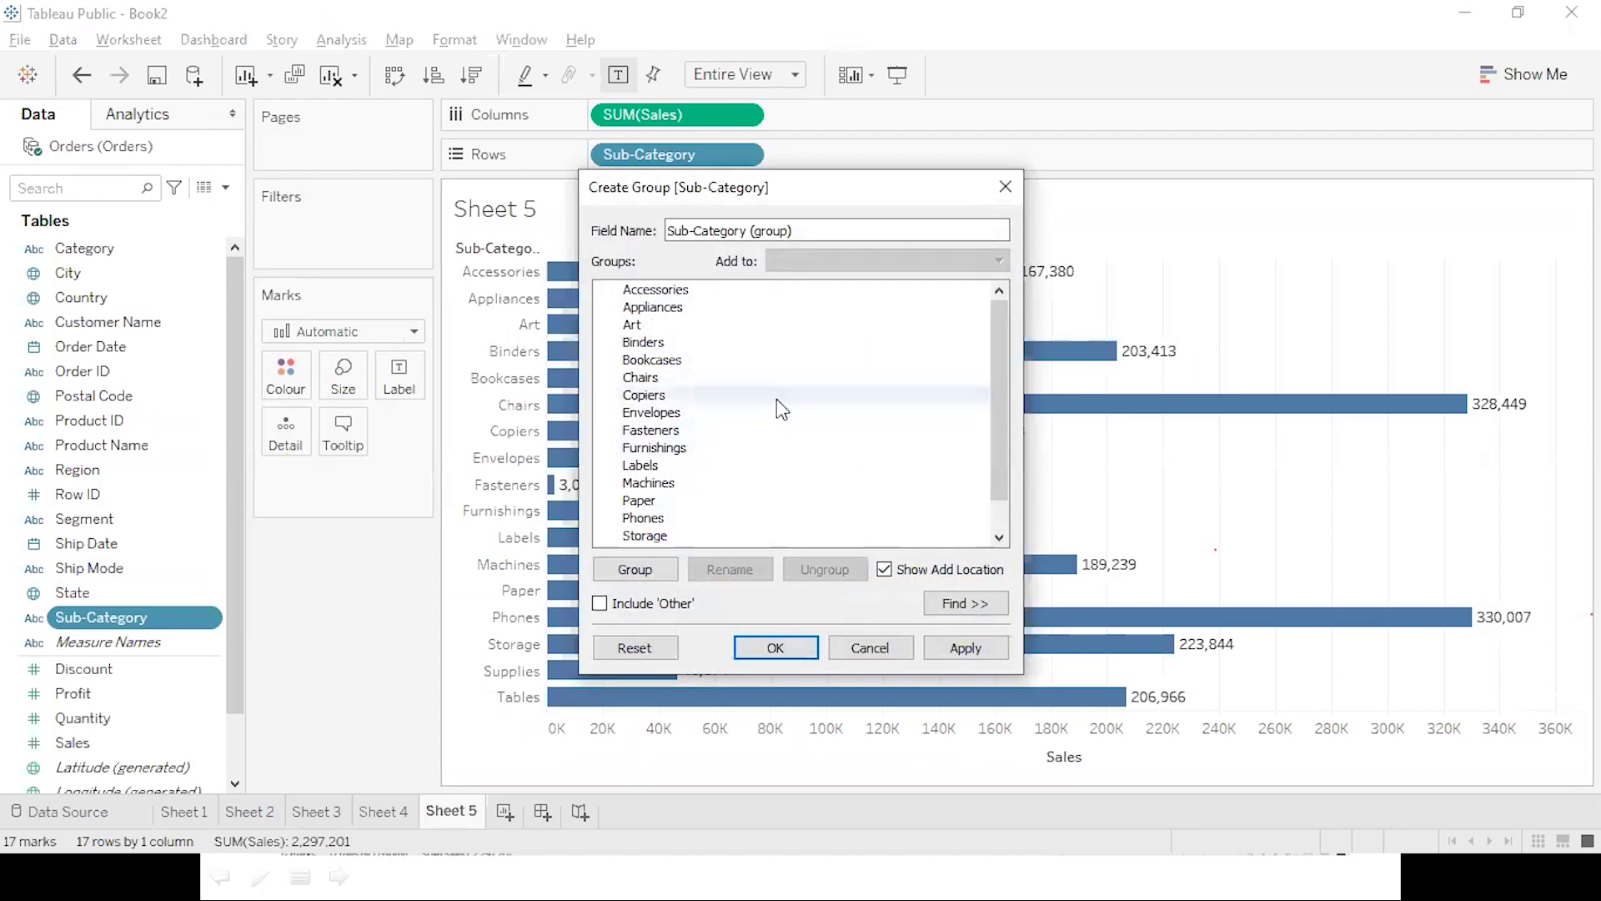
{"action": "left_click", "coordinate": [663, 415]}
{"action": "left_click", "coordinate": [658, 467], "text": "ctrl"}
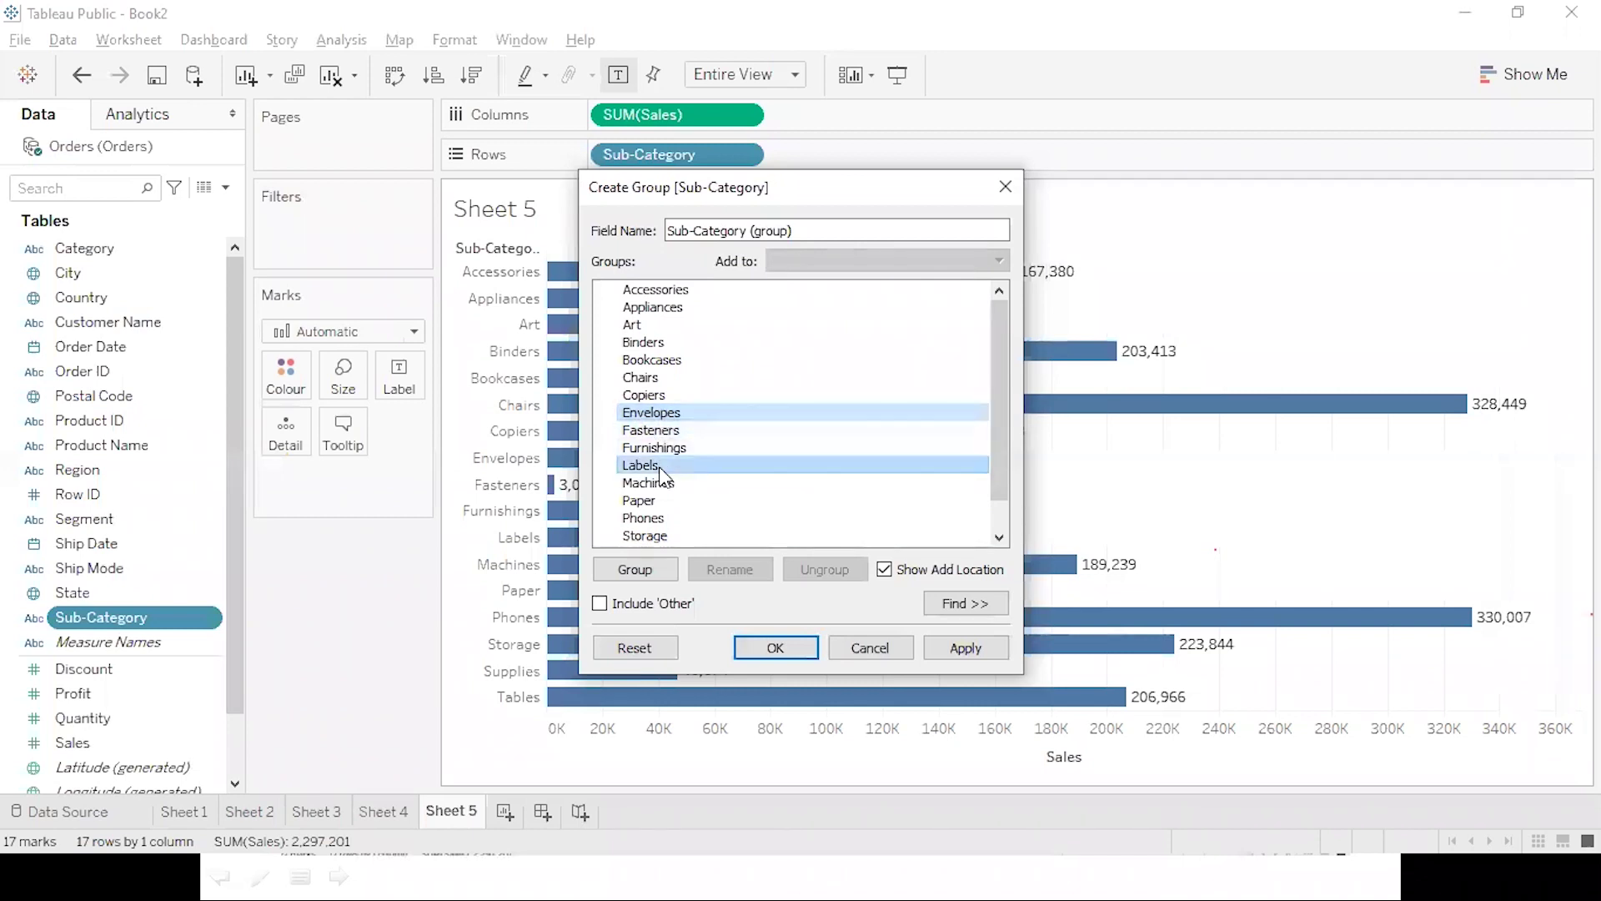
{"action": "left_click", "coordinate": [656, 500], "text": "ctrl"}
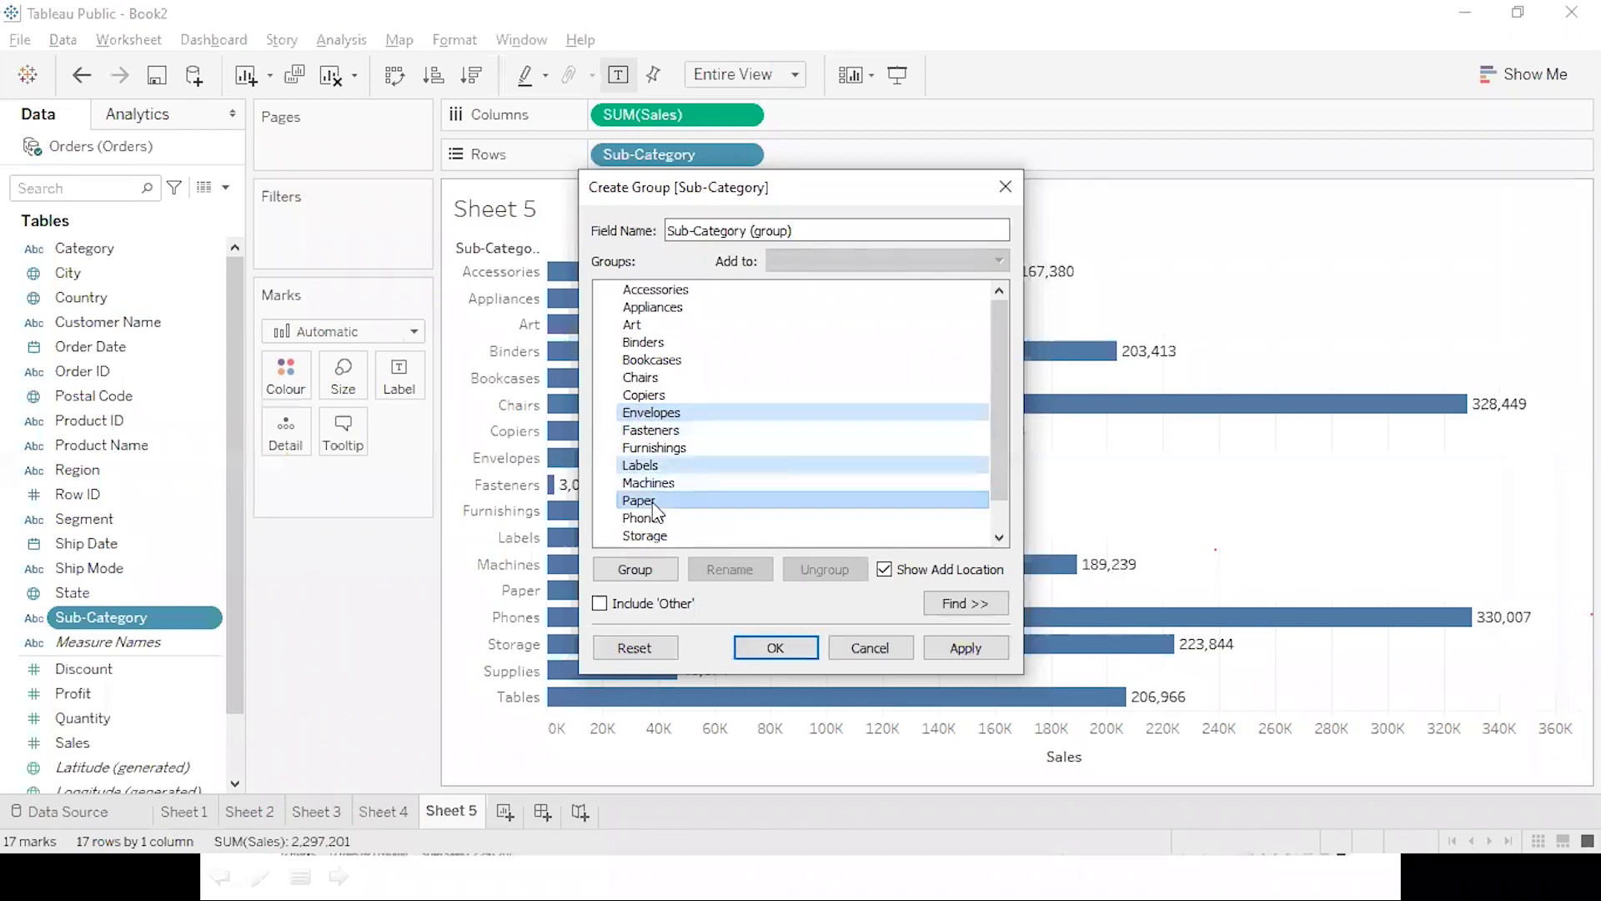
{"action": "left_click", "coordinate": [642, 570]}
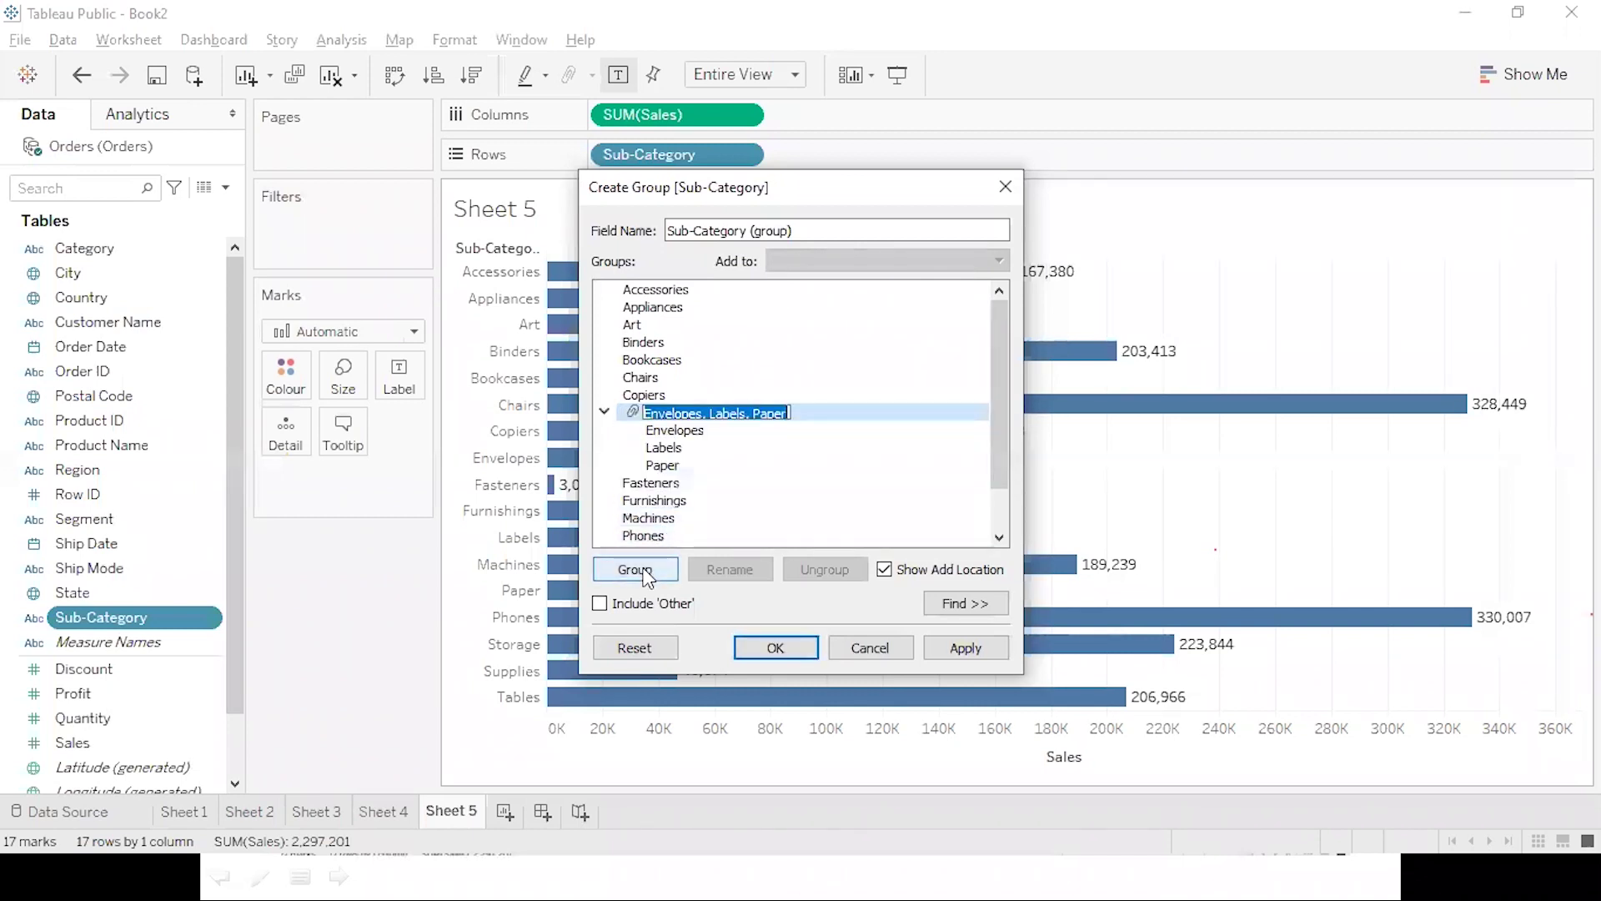
Name the combined group STATIONARY, then apply and save the group field.
{"action": "type", "text": "S"}
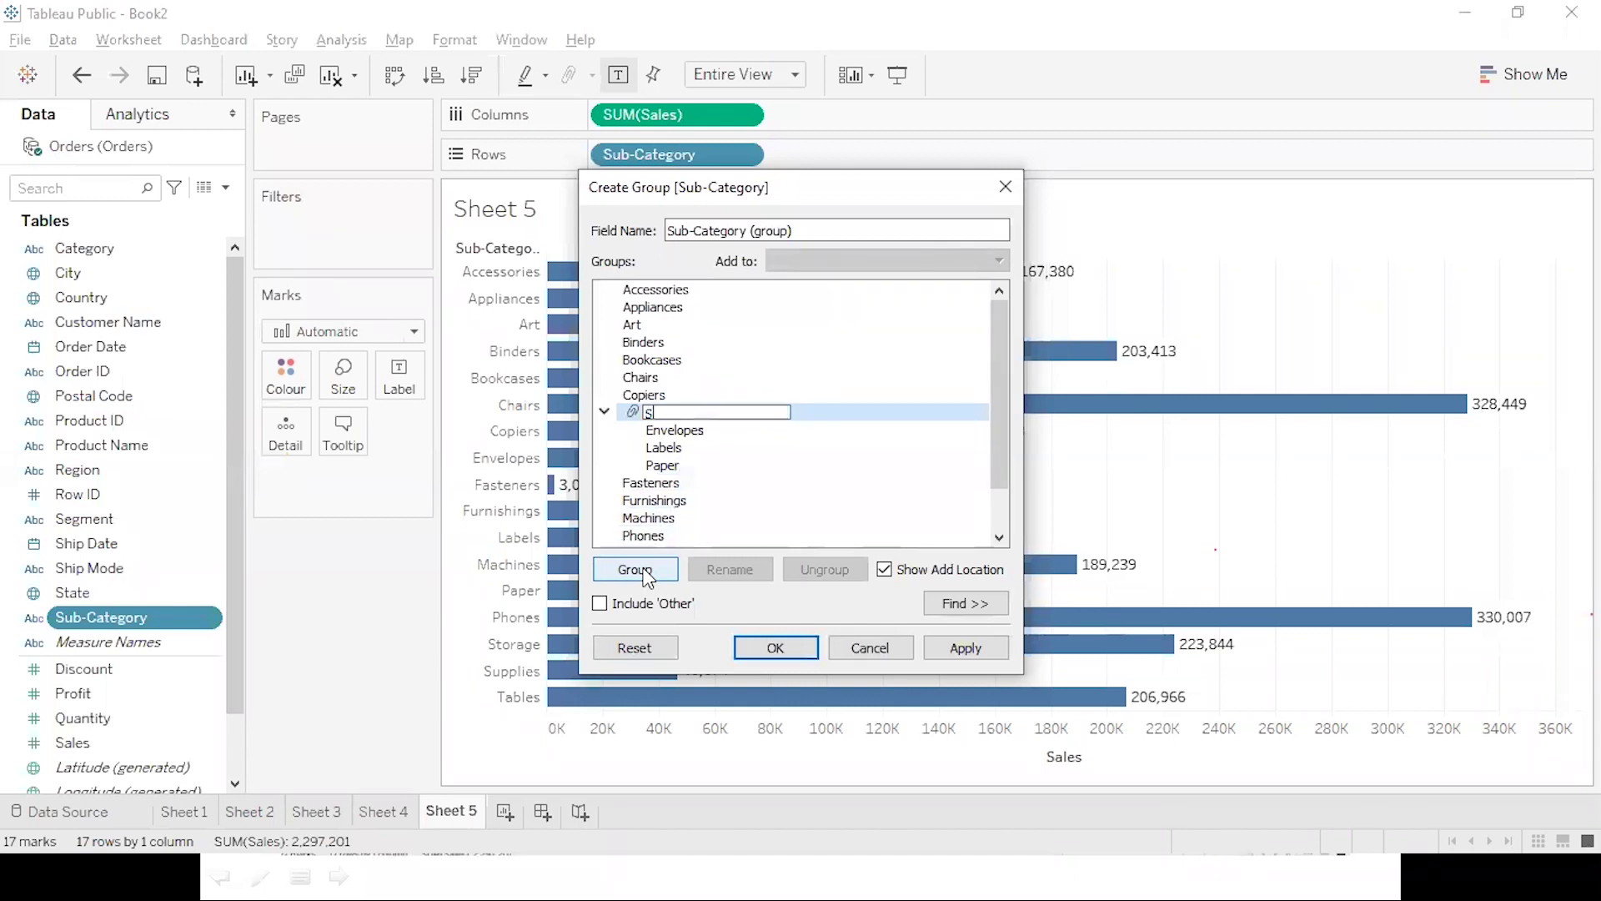
{"action": "type", "text": "TATIONARY"}
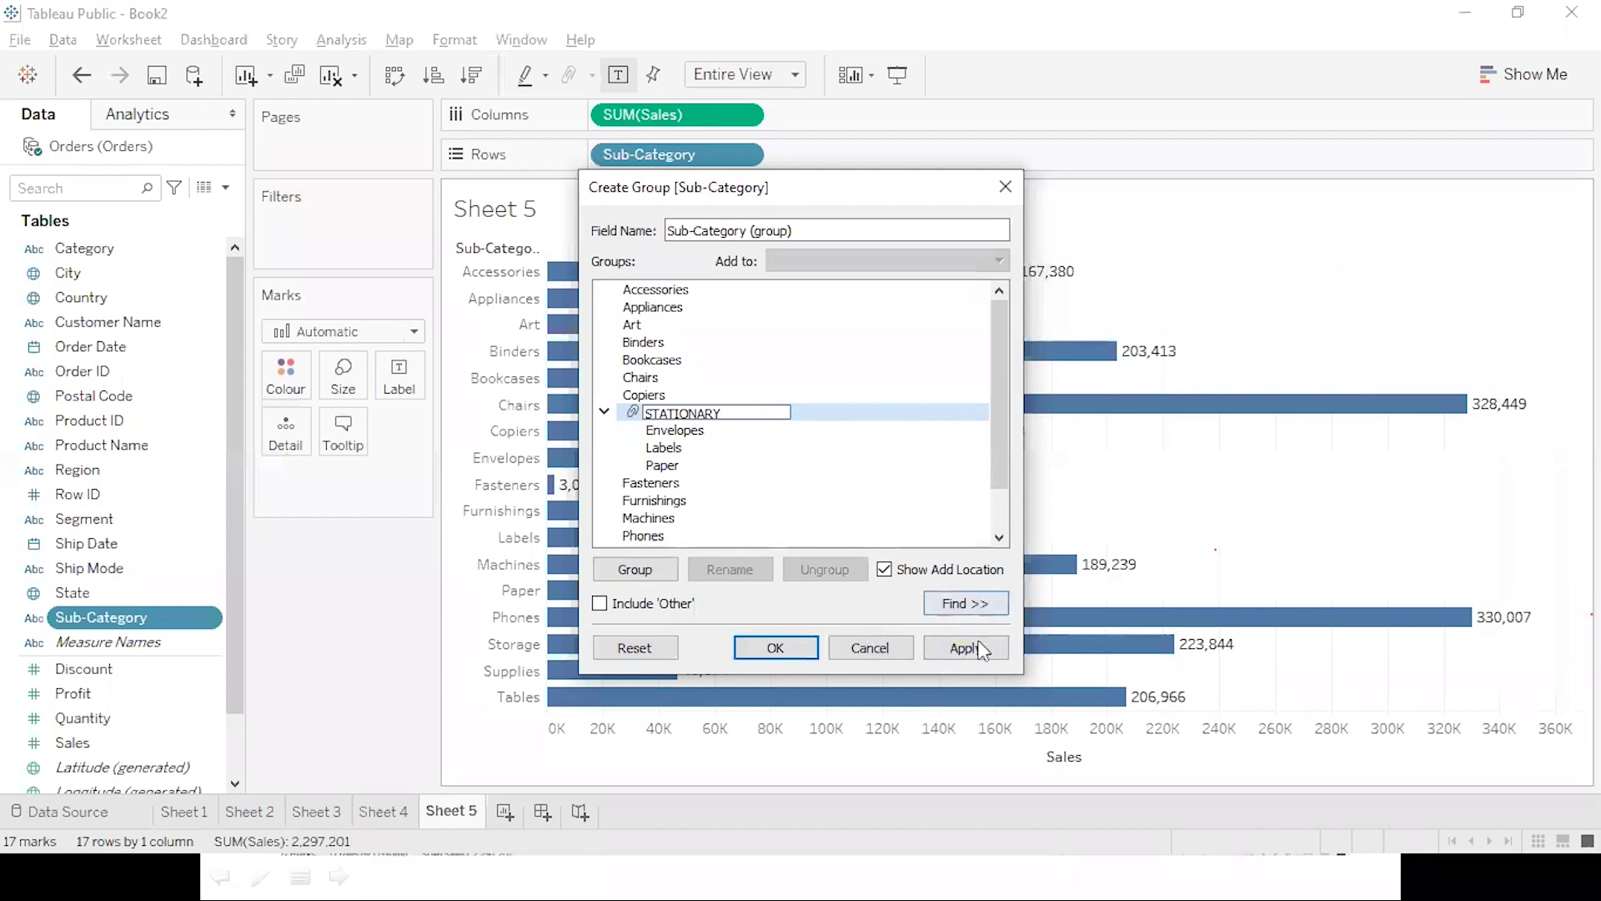
{"action": "left_click", "coordinate": [965, 648]}
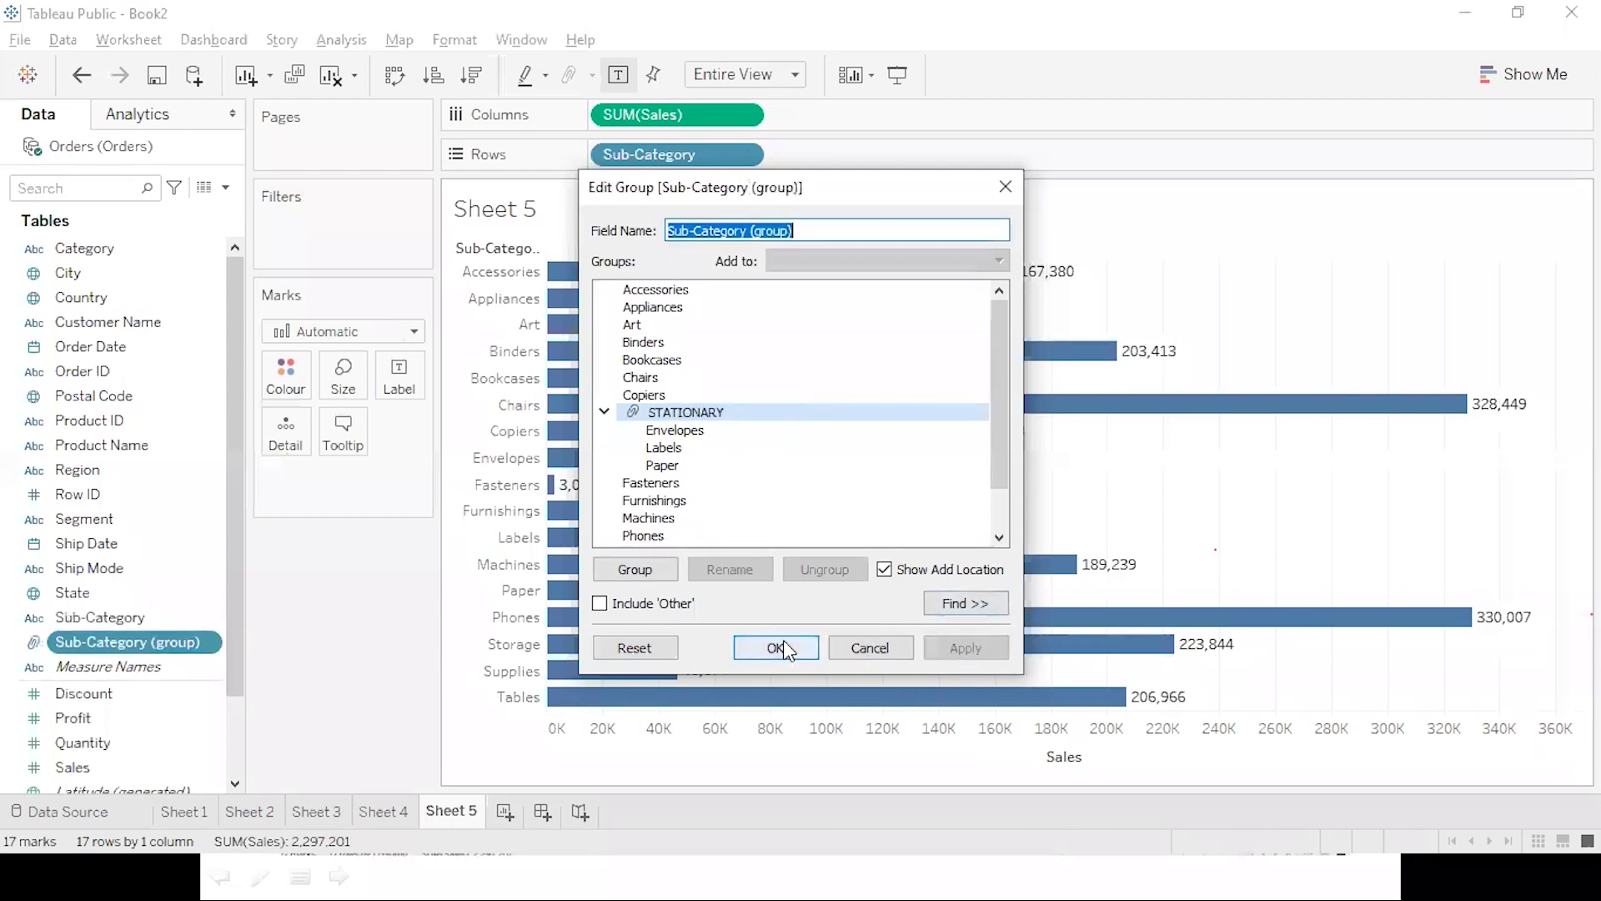
{"action": "left_click", "coordinate": [784, 642]}
Replace Sub-Category on Rows with the Sub-Category (group) field.
{"action": "mouse_move", "coordinate": [173, 649]}
{"action": "left_mouse_down"}
{"action": "mouse_move", "coordinate": [642, 265]}
{"action": "mouse_move", "coordinate": [983, 153]}
{"action": "mouse_move", "coordinate": [961, 153]}
{"action": "left_mouse_up"}
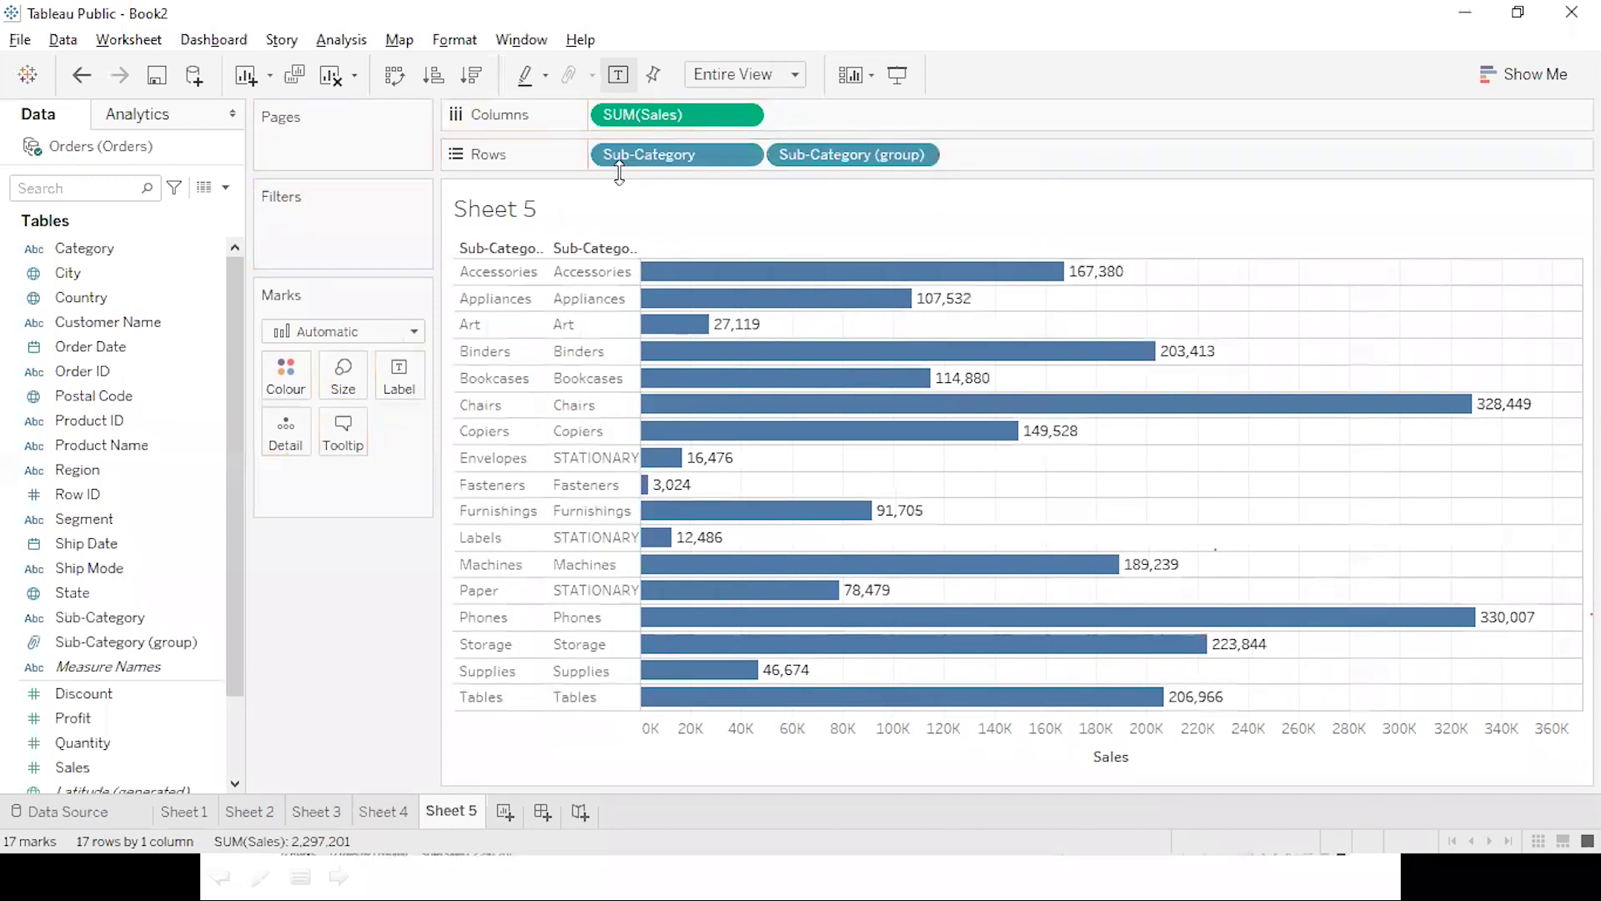
{"action": "left_click_drag", "start_coordinate": [657, 145], "coordinate": [313, 644]}
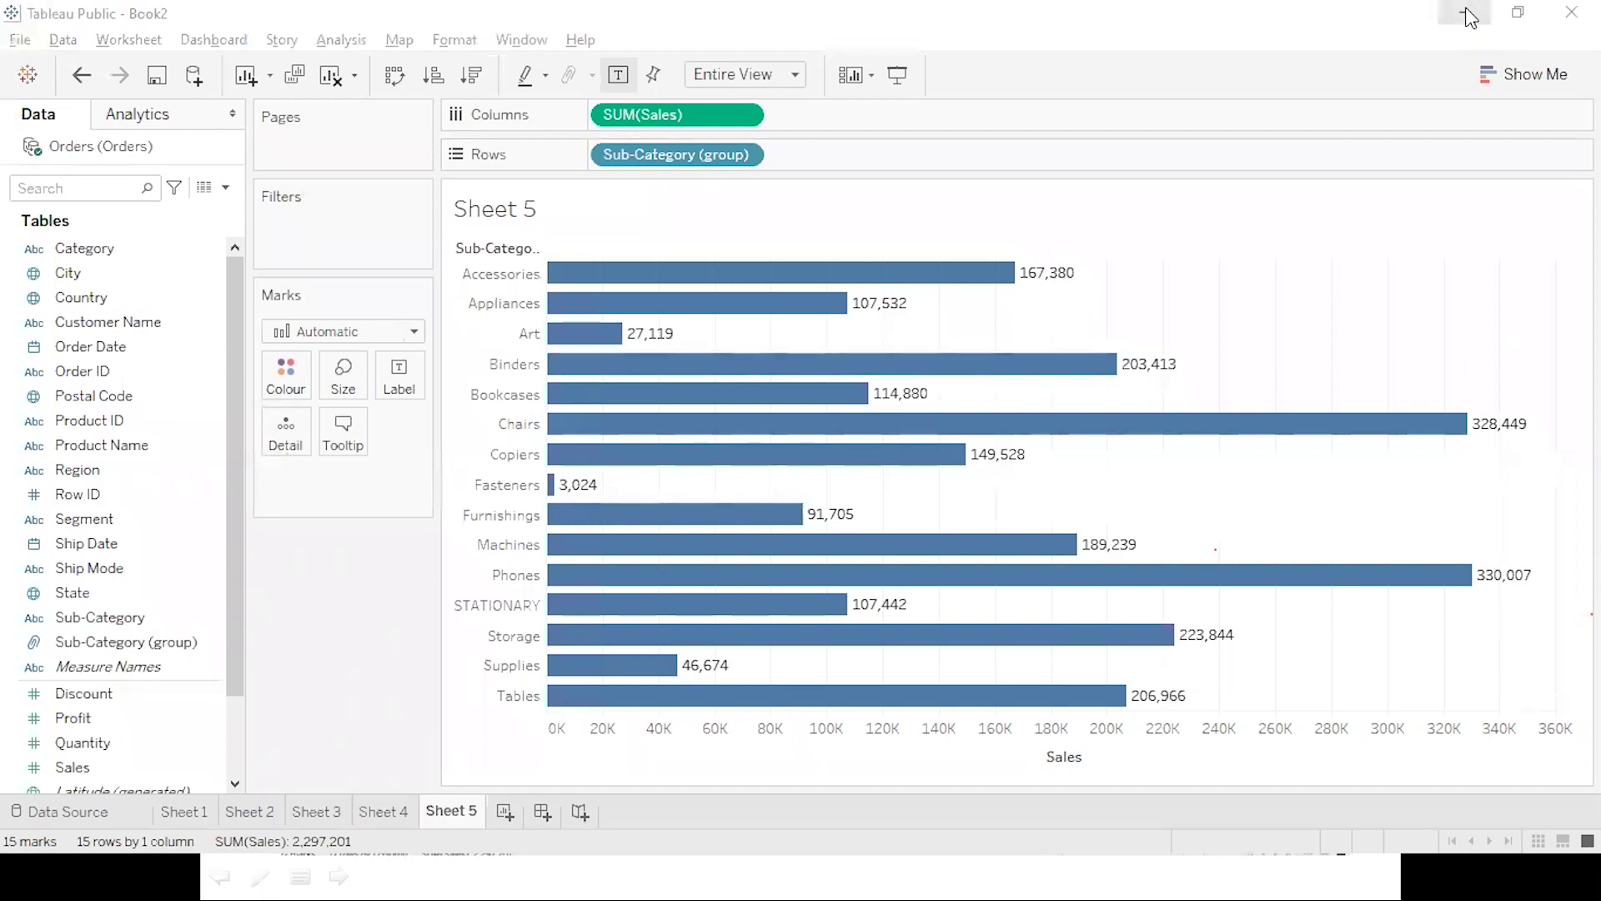
Switch to the PowerPoint slide show, advance to the Auto Generated Fields slide, and return to the Tableau workbook.
{"action": "key", "text": "alt+Tab"}
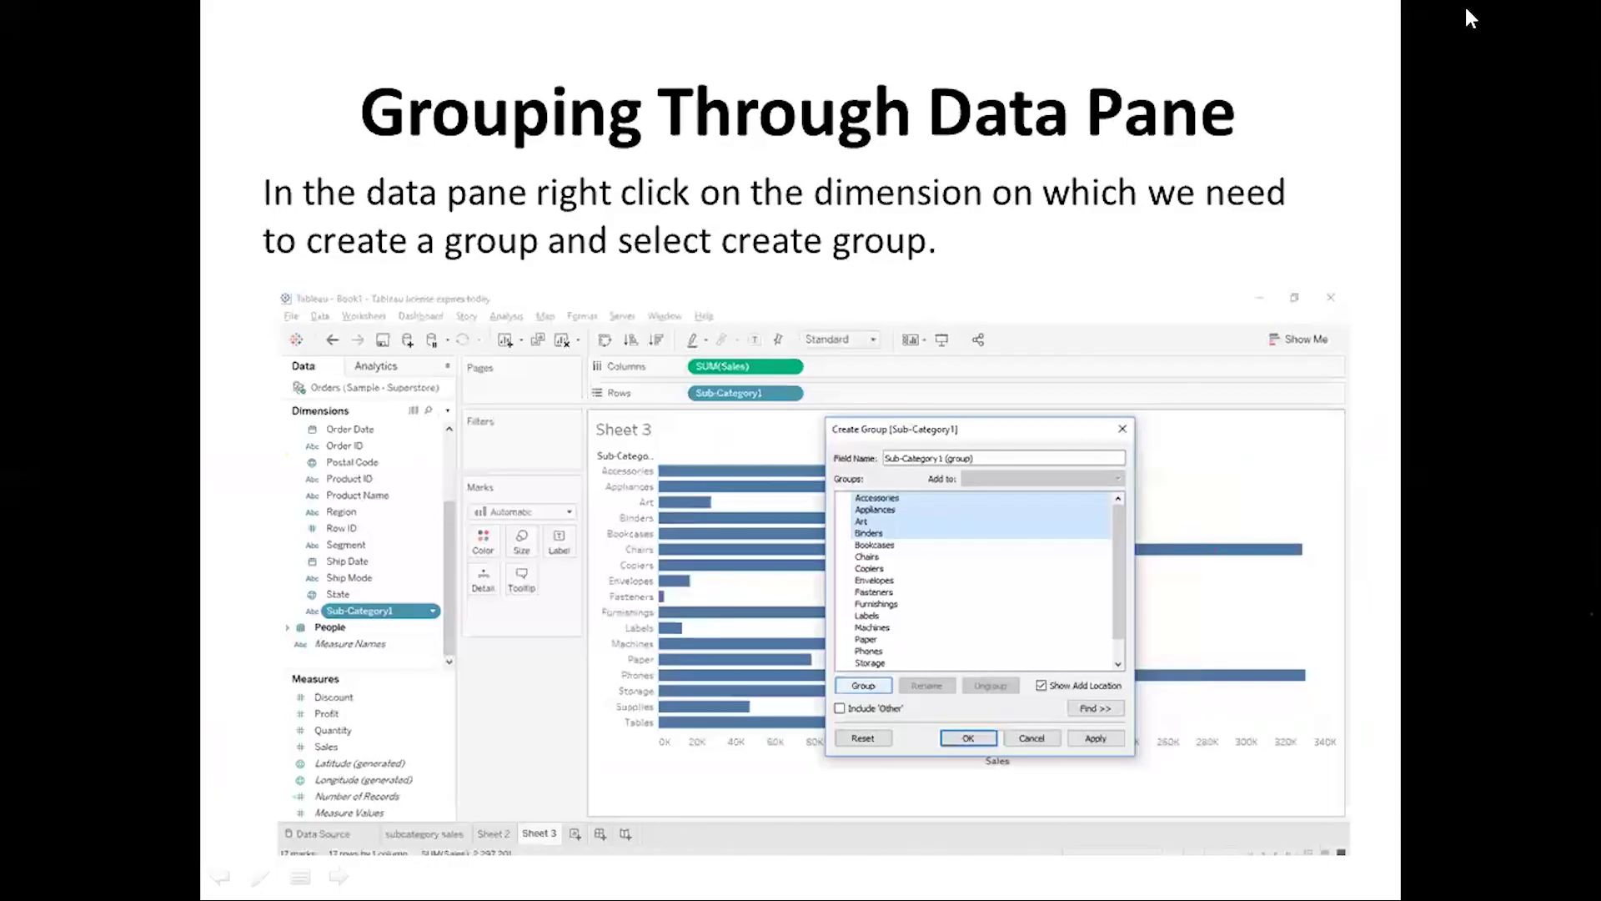
{"action": "key", "text": "Right"}
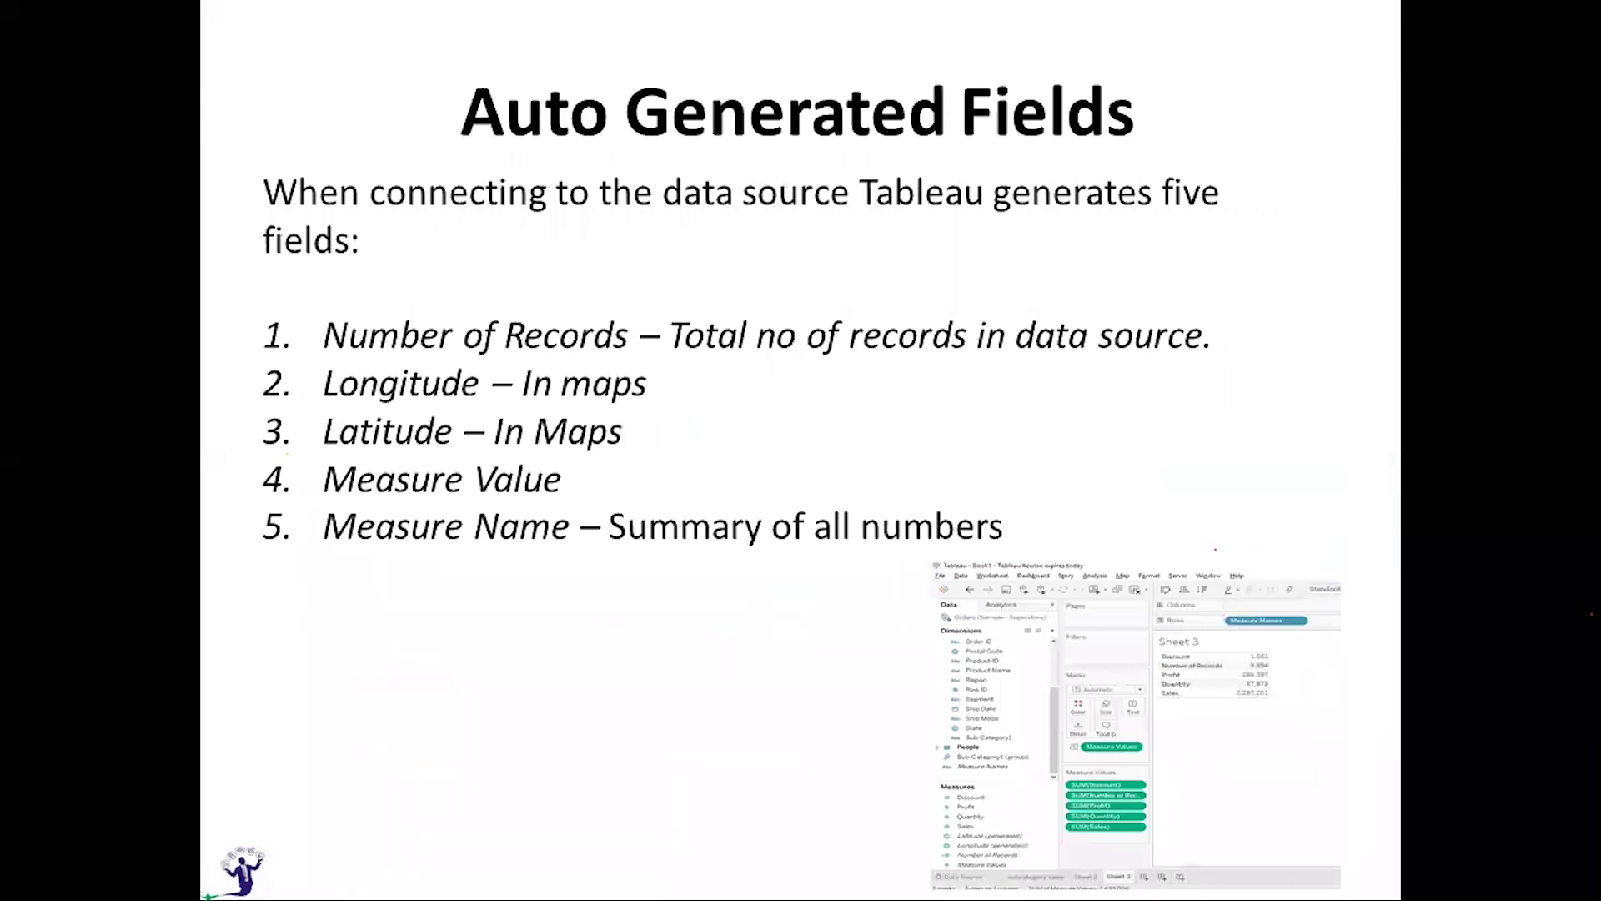
{"action": "key", "text": "alt+Tab"}
{"action": "key", "text": "alt+Tab"}
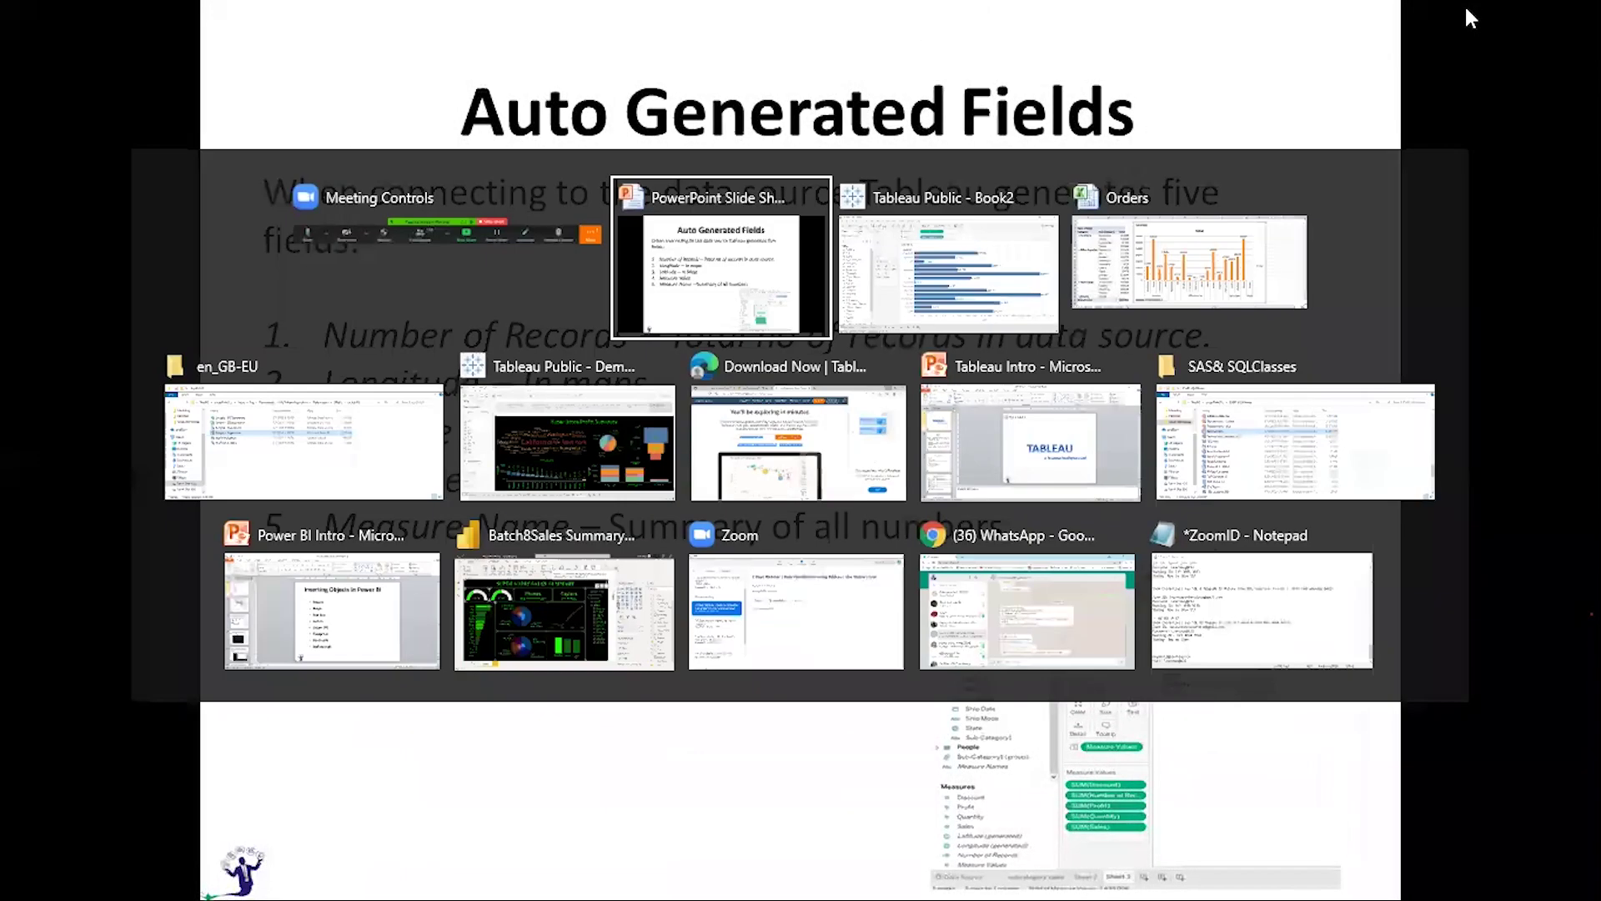
{"action": "key", "text": "alt+Tab"}
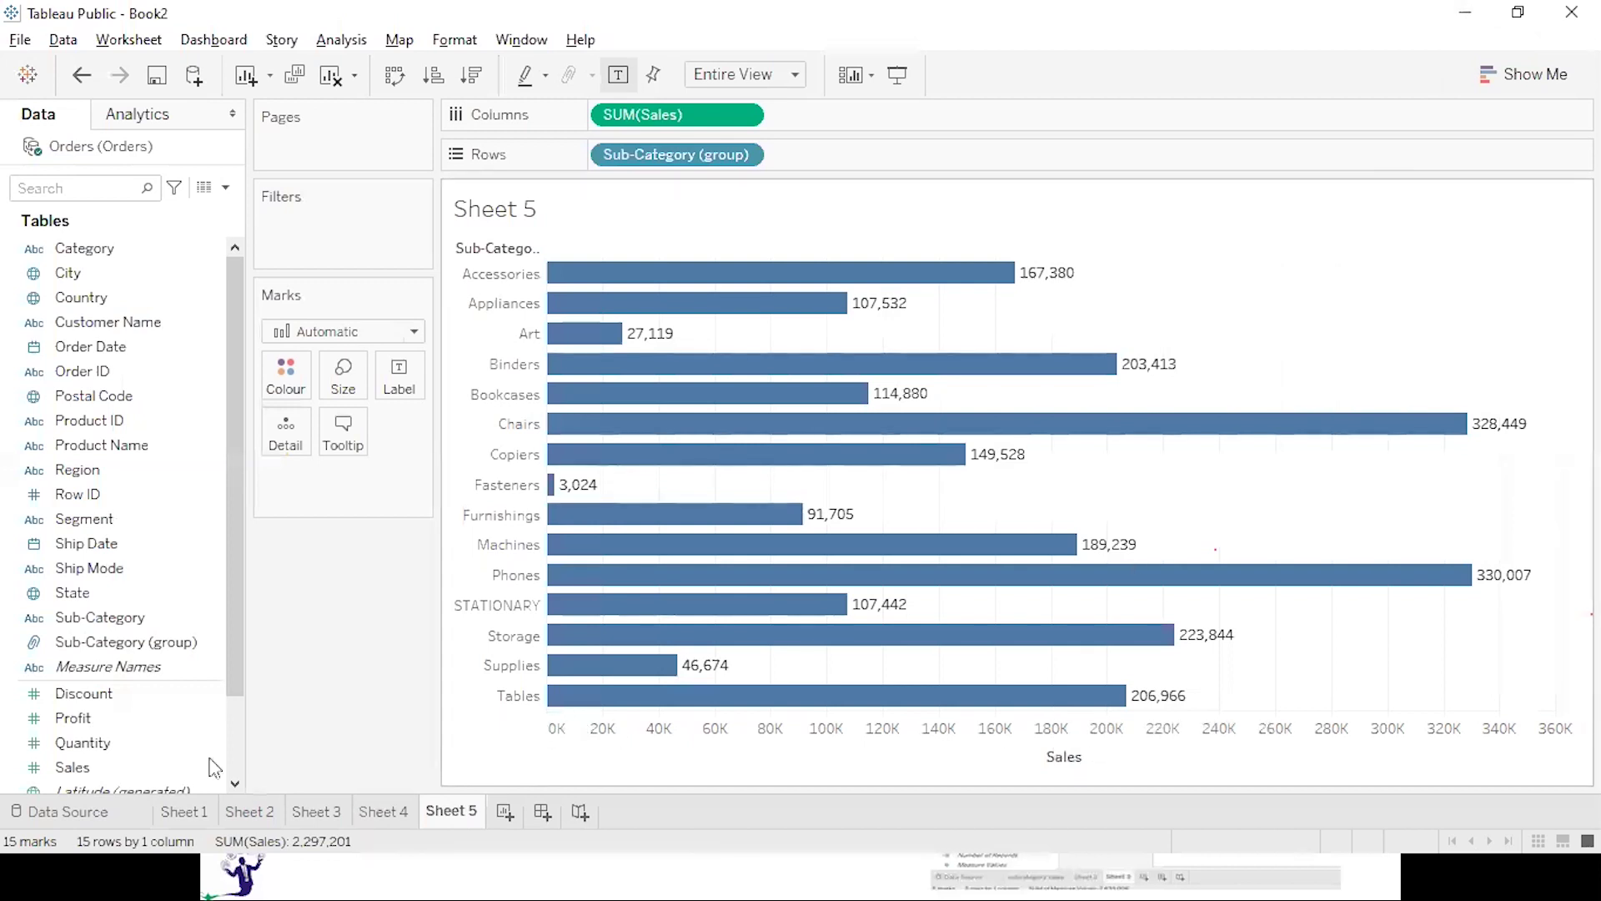
Select the auto-generated fields together: Measure Names, Measure Values, Latitude, Longitude and Orders (Count).
{"action": "left_click_drag", "start_coordinate": [237, 686], "coordinate": [236, 815]}
{"action": "left_click", "coordinate": [125, 571]}
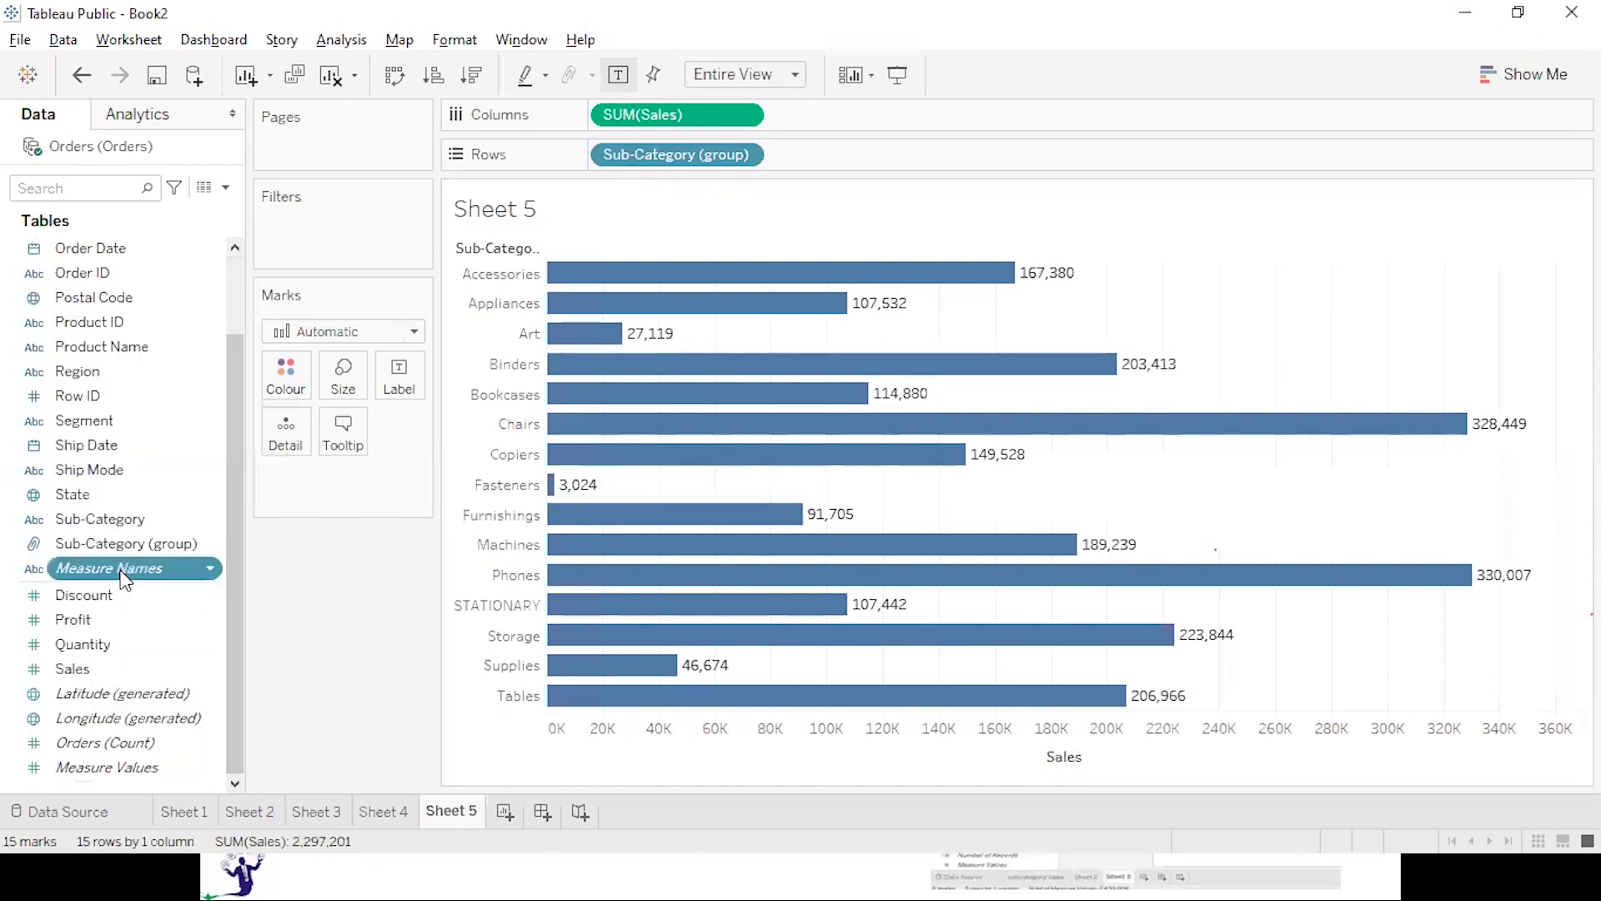
{"action": "left_click", "coordinate": [109, 767], "text": "ctrl"}
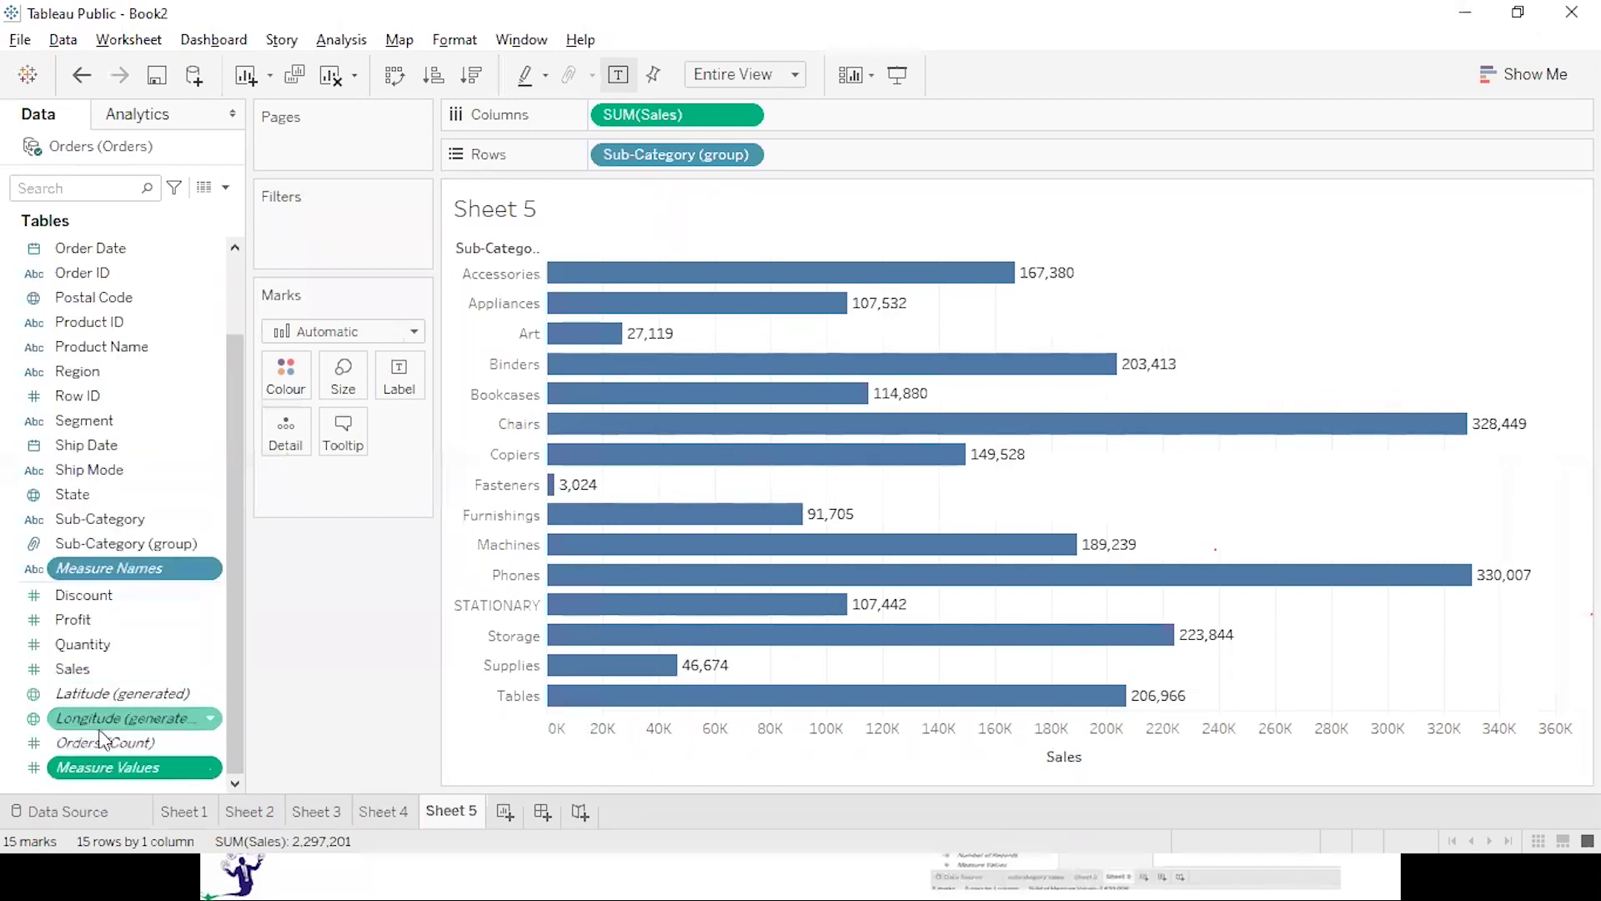
{"action": "left_click", "coordinate": [94, 700], "text": "ctrl"}
{"action": "left_click", "coordinate": [94, 718], "text": "ctrl"}
{"action": "left_click", "coordinate": [93, 744], "text": "ctrl"}
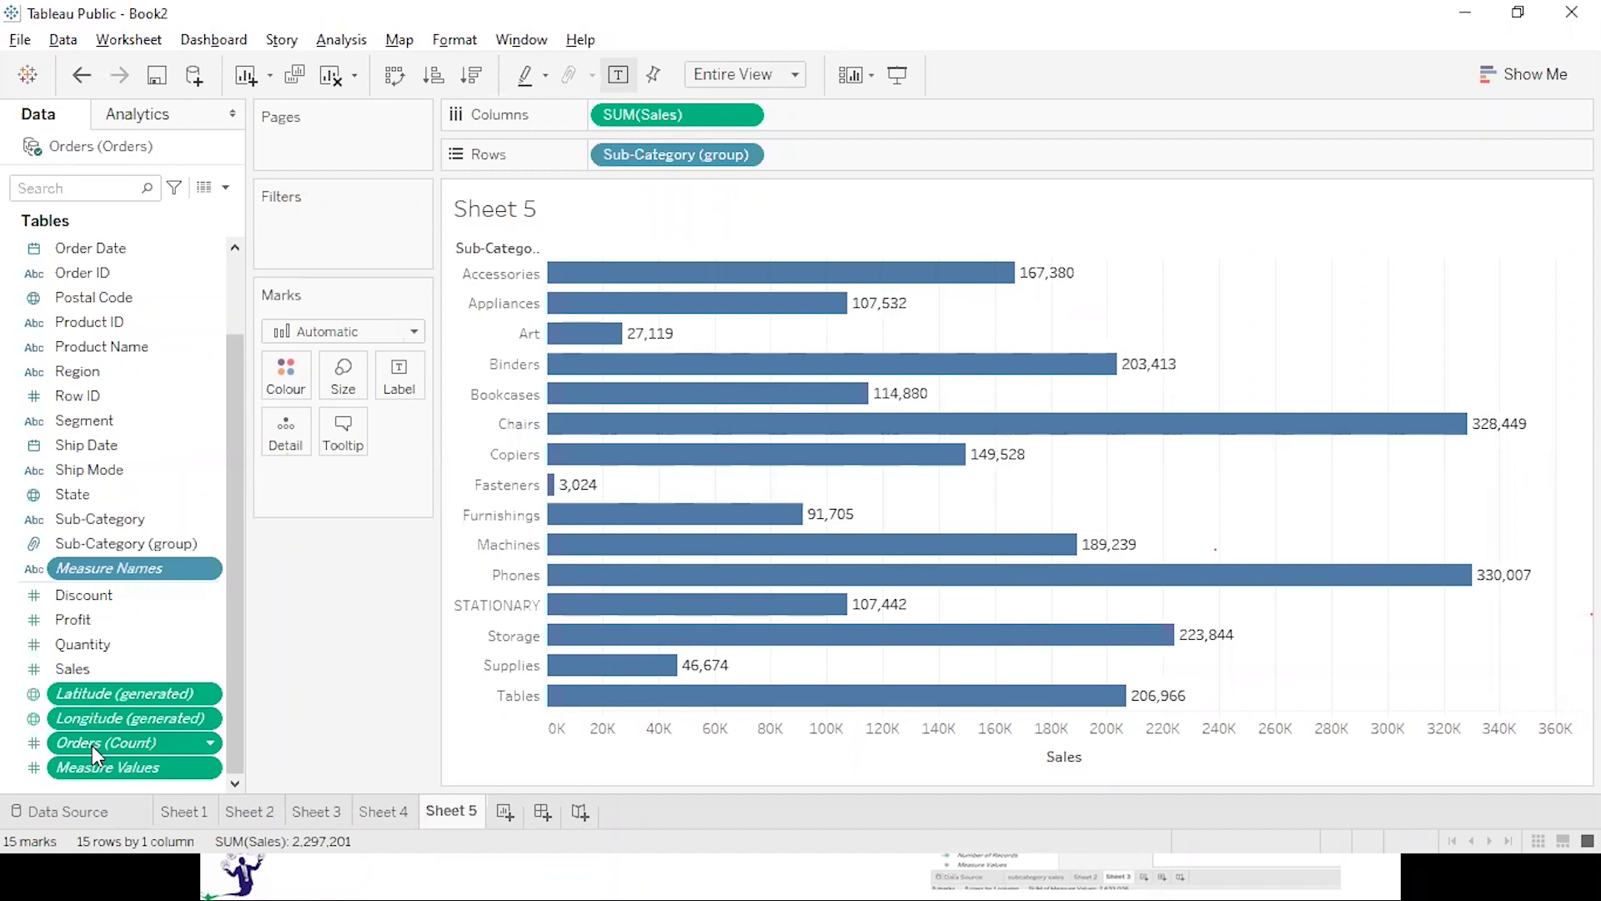
Add a new worksheet and build a summary table of all measures from Measure Names.
{"action": "left_click", "coordinate": [505, 812]}
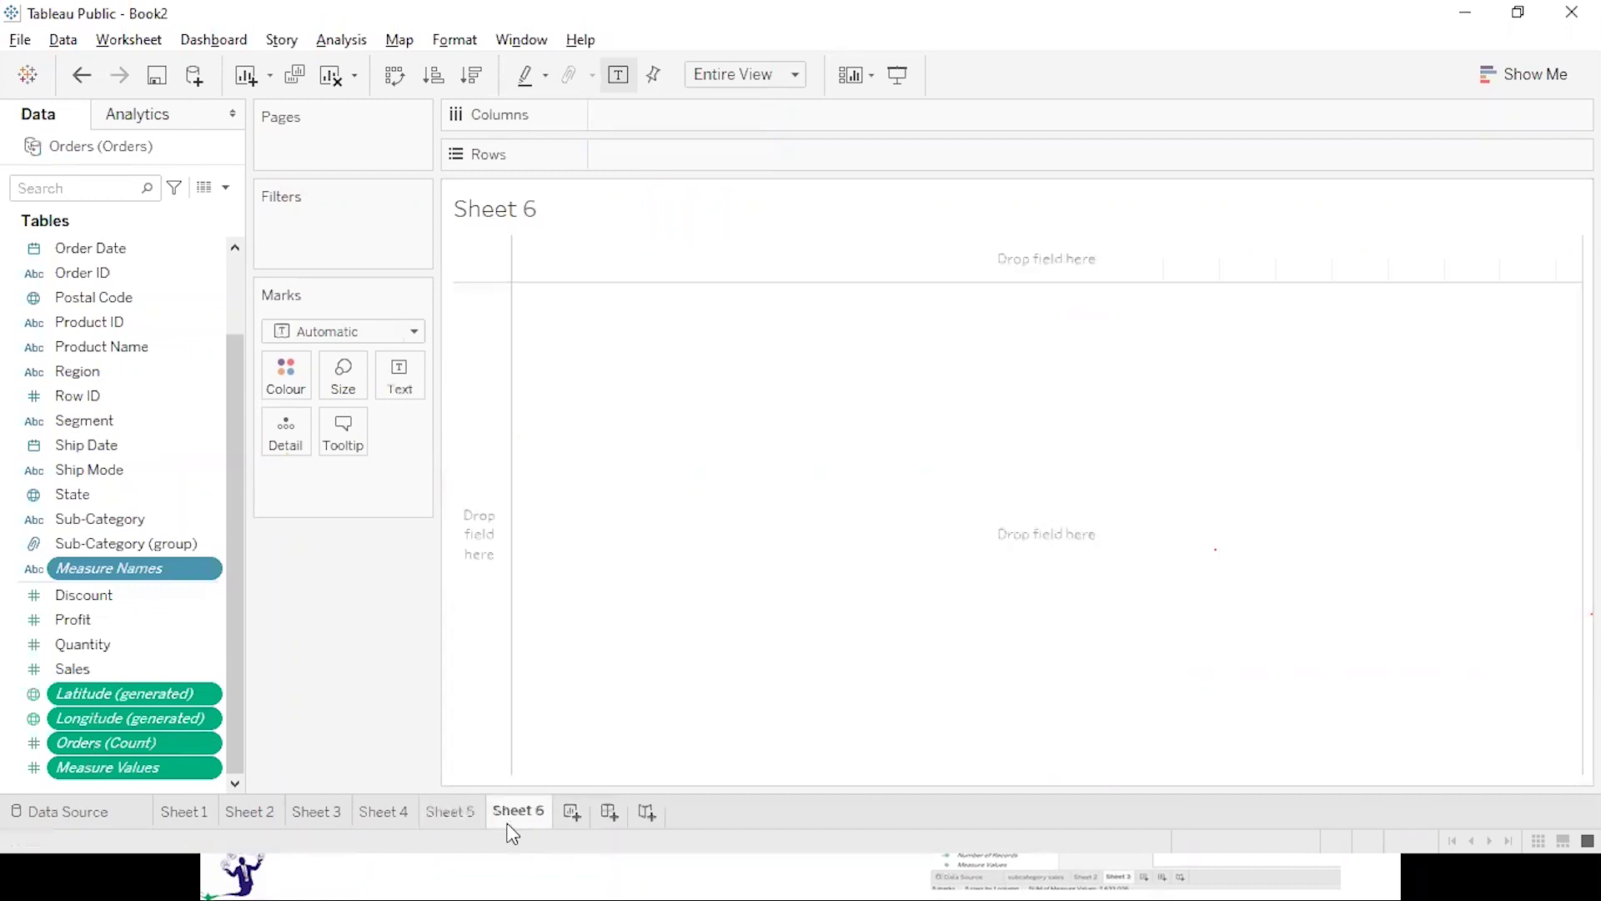
{"action": "left_click", "coordinate": [162, 564]}
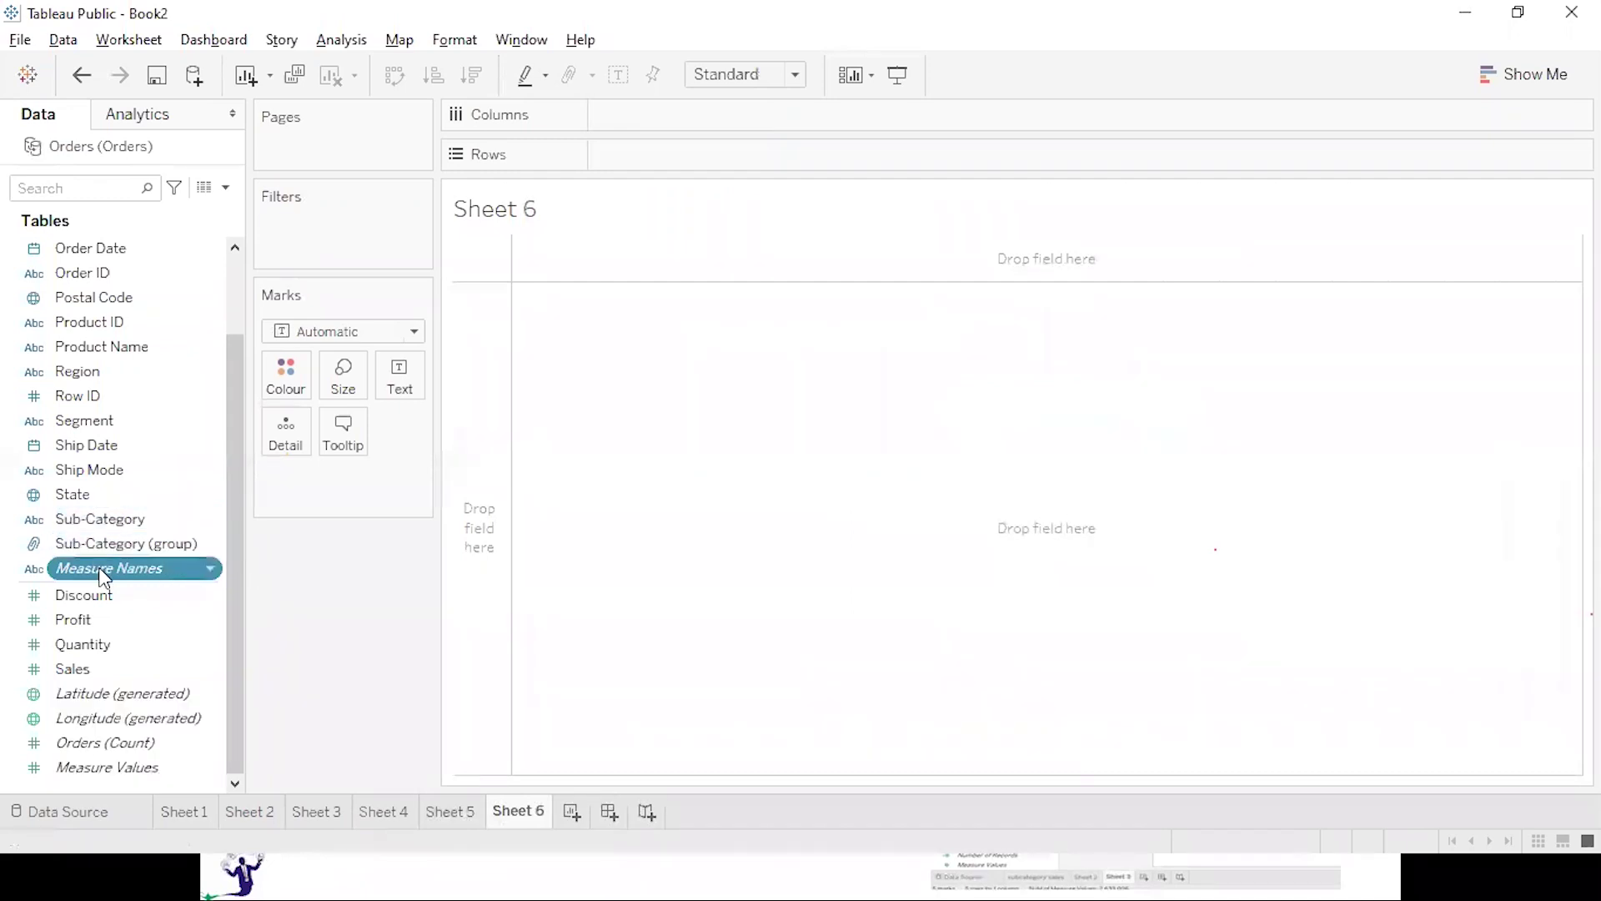
{"action": "left_click_drag", "start_coordinate": [100, 565], "coordinate": [104, 575]}
{"action": "double_click", "coordinate": [104, 575]}
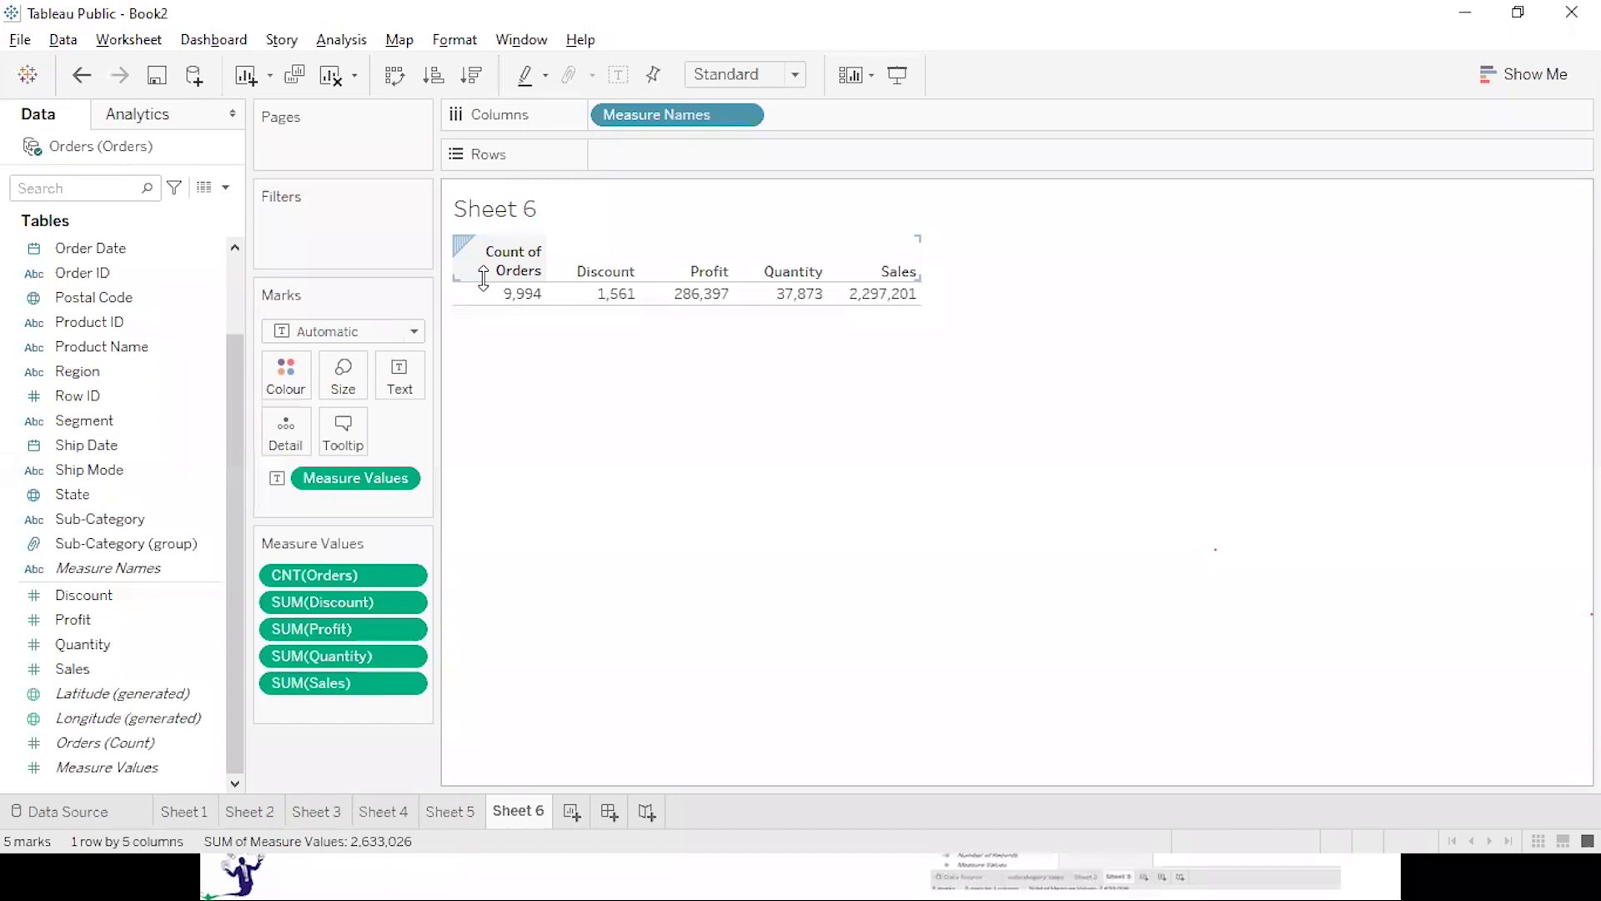
Clear the worksheet and chart Measure Values as a bar chart with mark labels shown.
{"action": "left_click", "coordinate": [331, 75]}
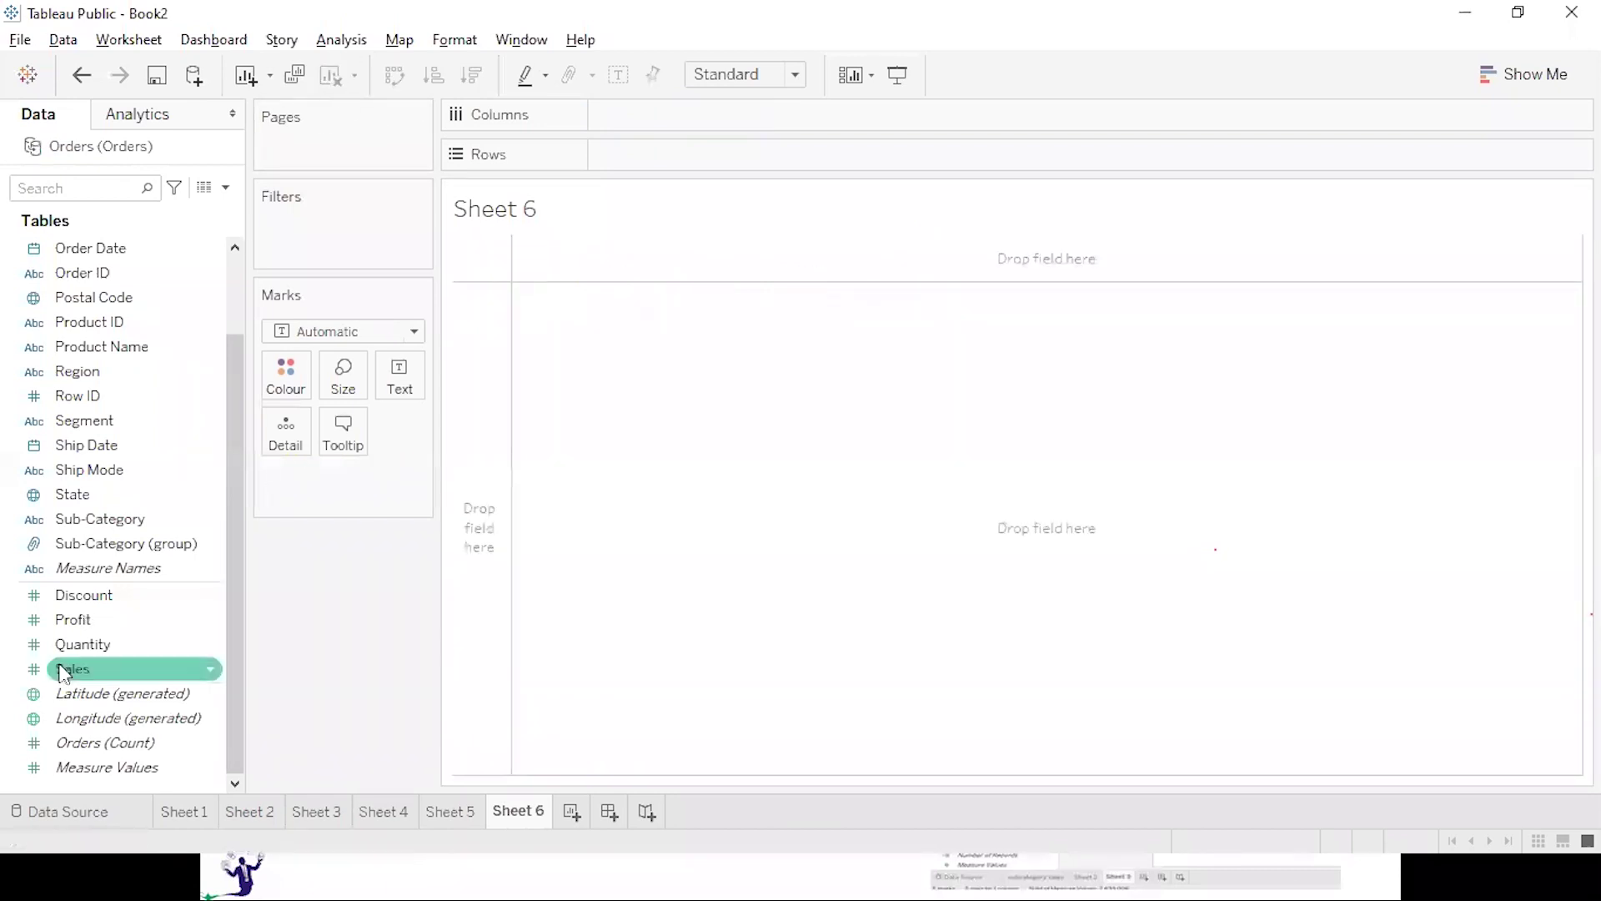
{"action": "double_click", "coordinate": [67, 767]}
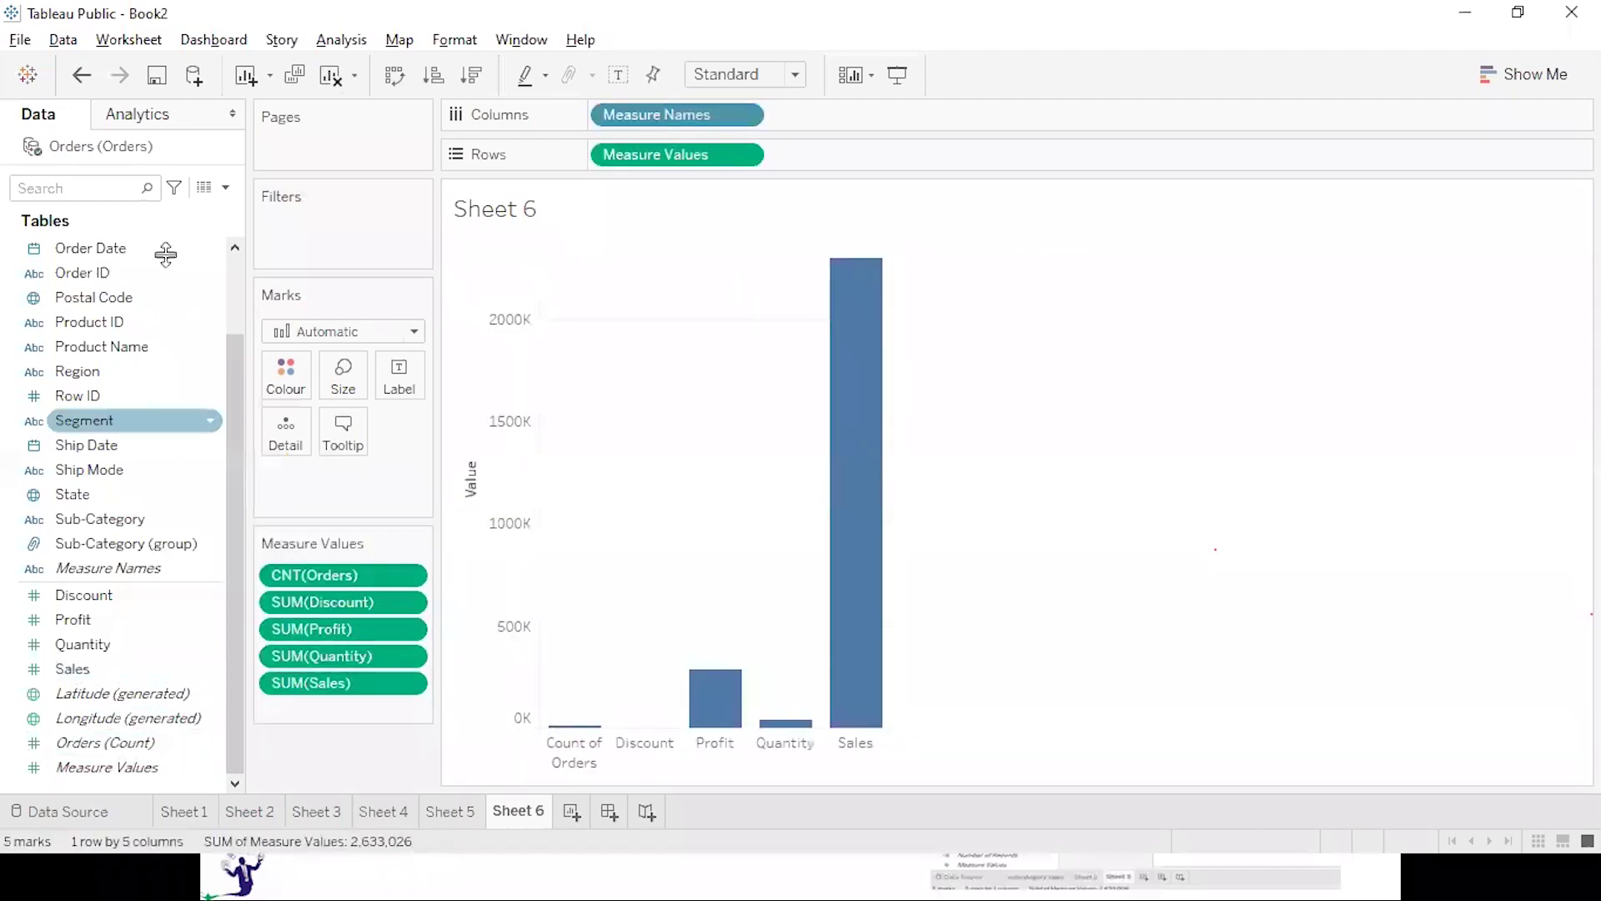
{"action": "left_click", "coordinate": [619, 75]}
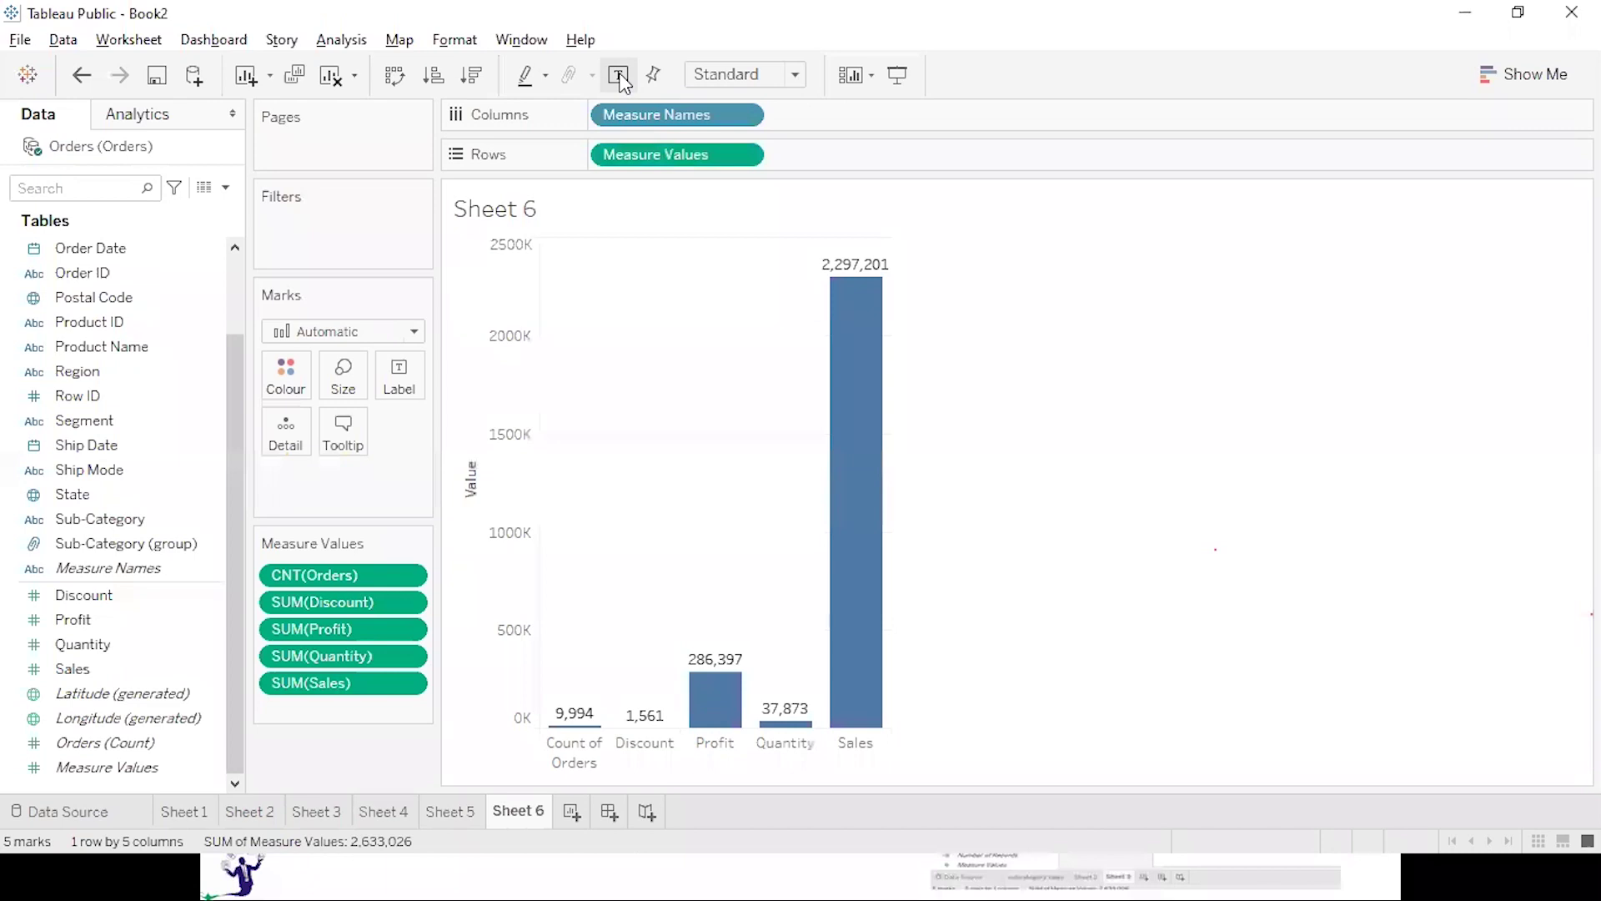
Clear the worksheet and chart the Orders (Count) field as a bar with its mark label shown.
{"action": "left_click", "coordinate": [332, 76]}
{"action": "left_click", "coordinate": [101, 745]}
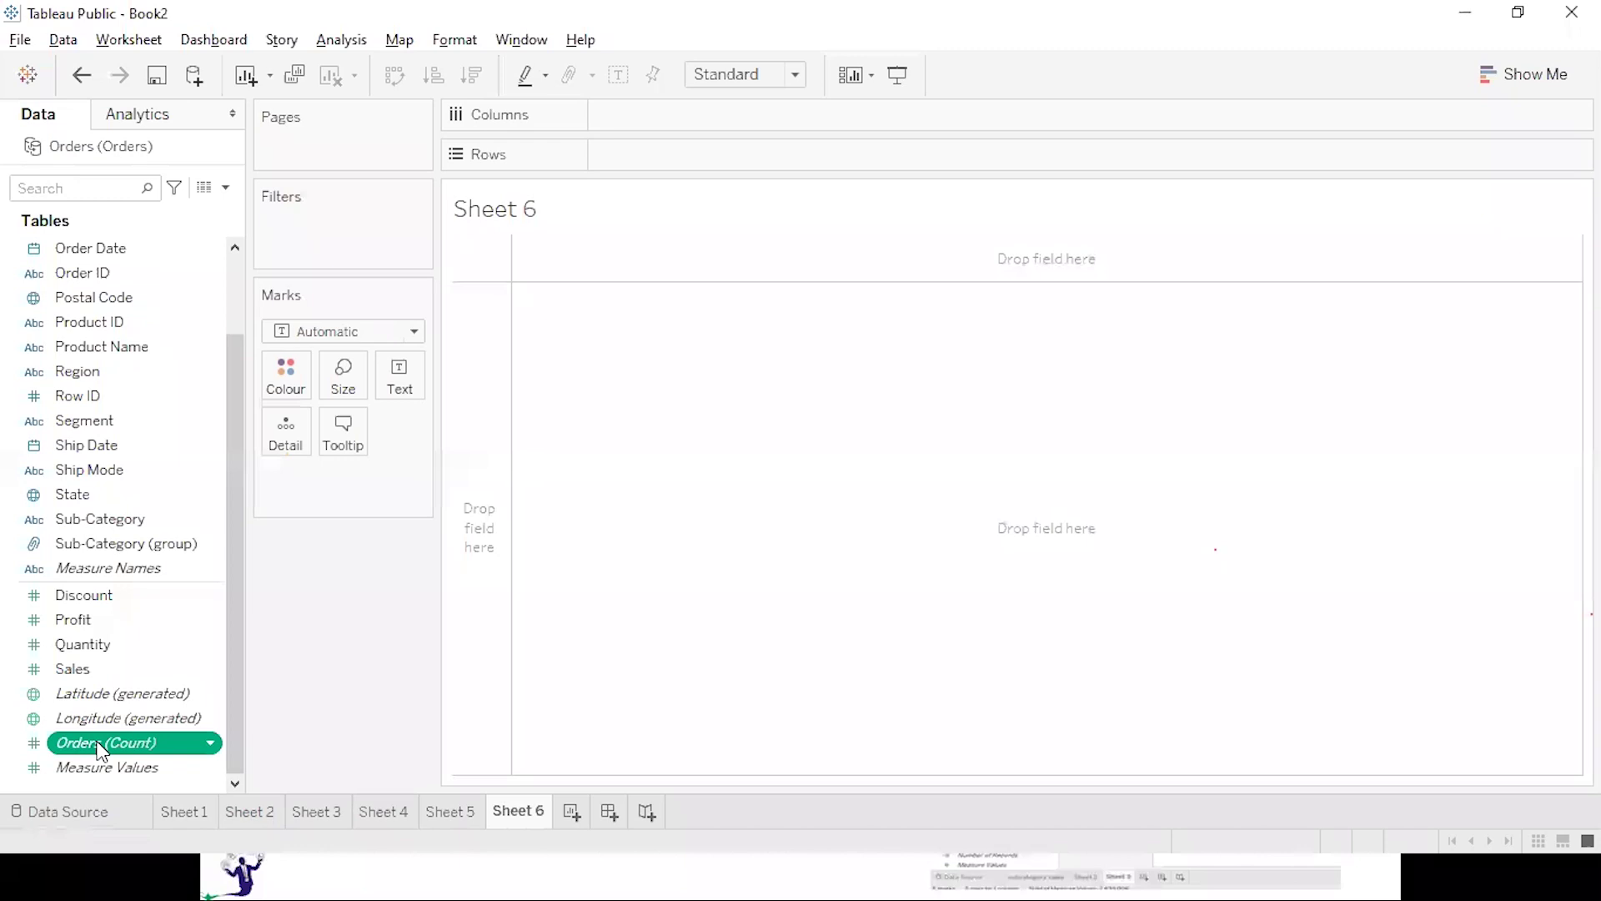
{"action": "double_click", "coordinate": [100, 745]}
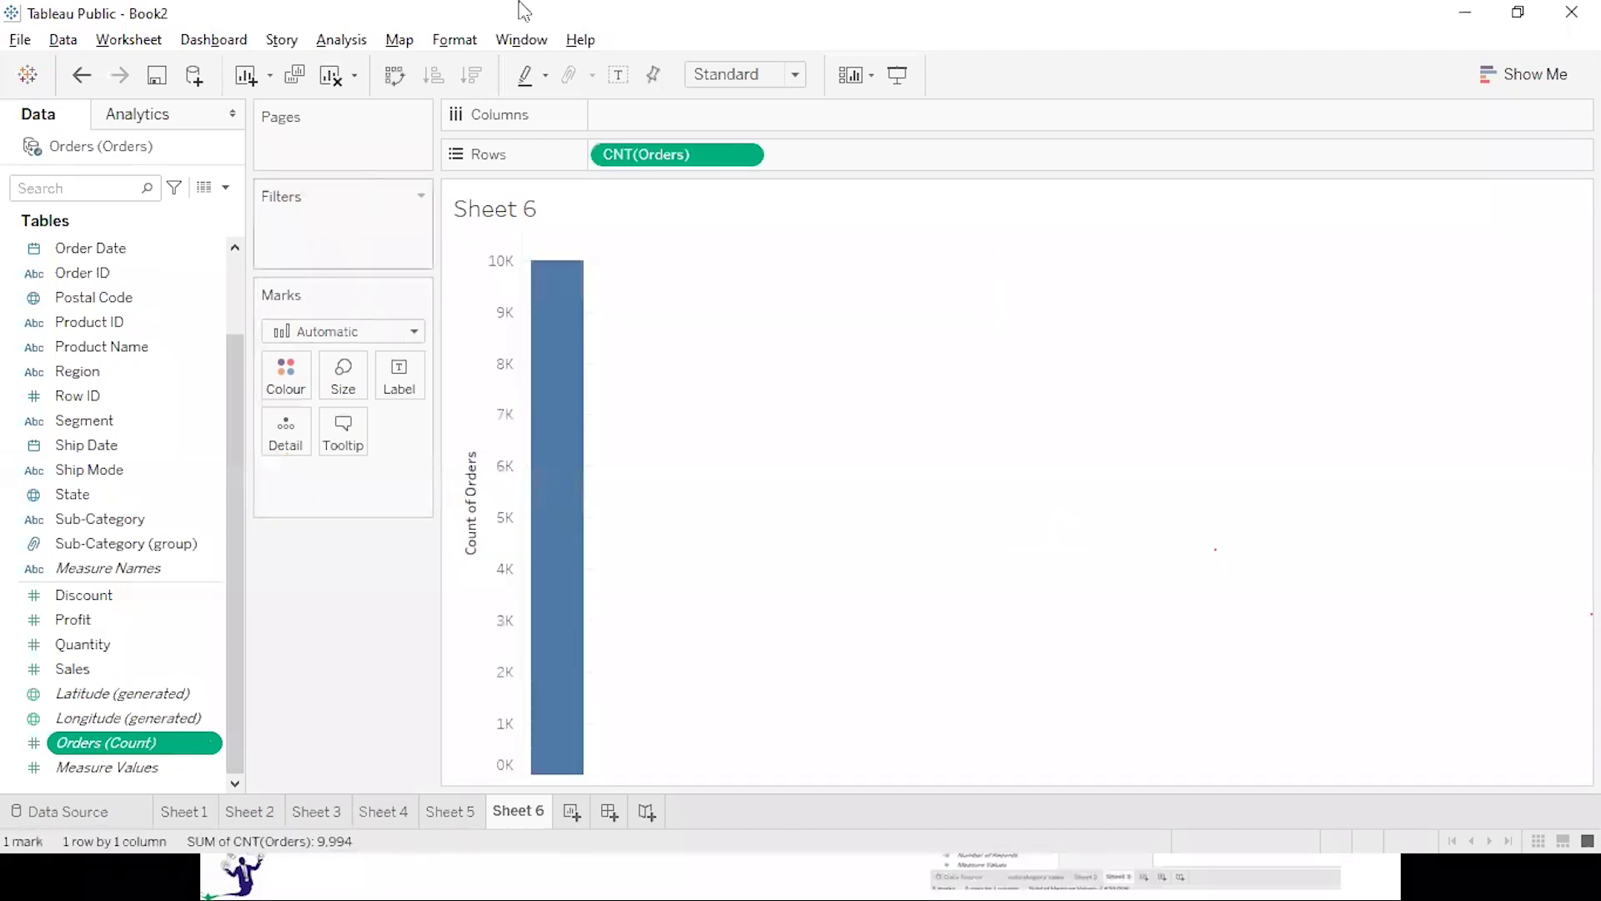
{"action": "left_click", "coordinate": [619, 80]}
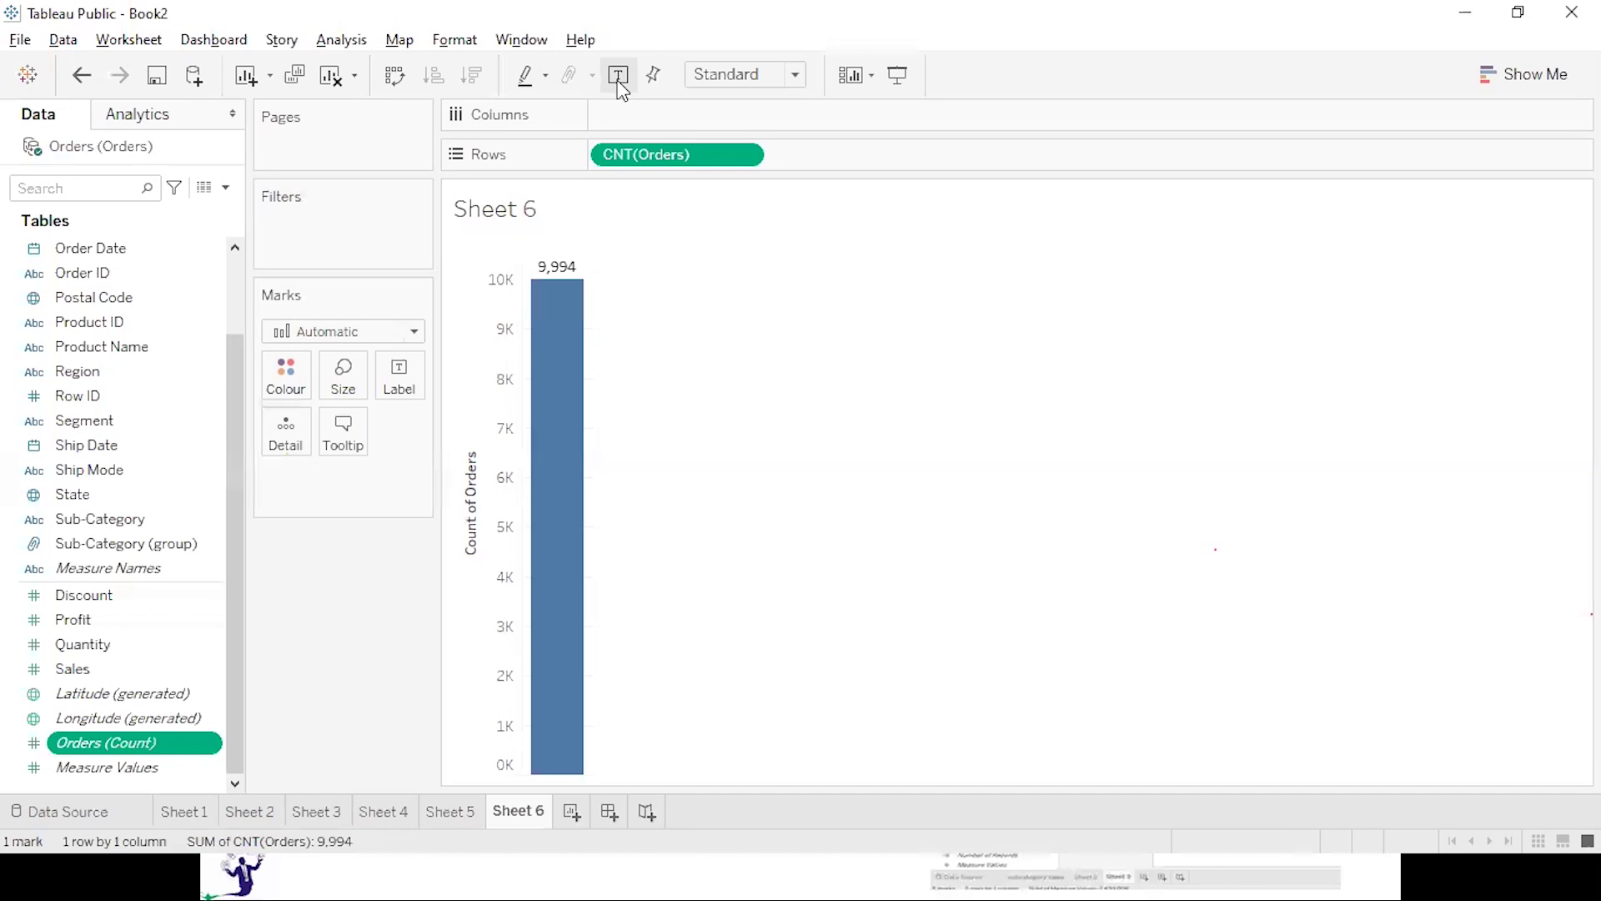
Clear the worksheet and chart Sales by year of Order Date as a line.
{"action": "left_click", "coordinate": [327, 86]}
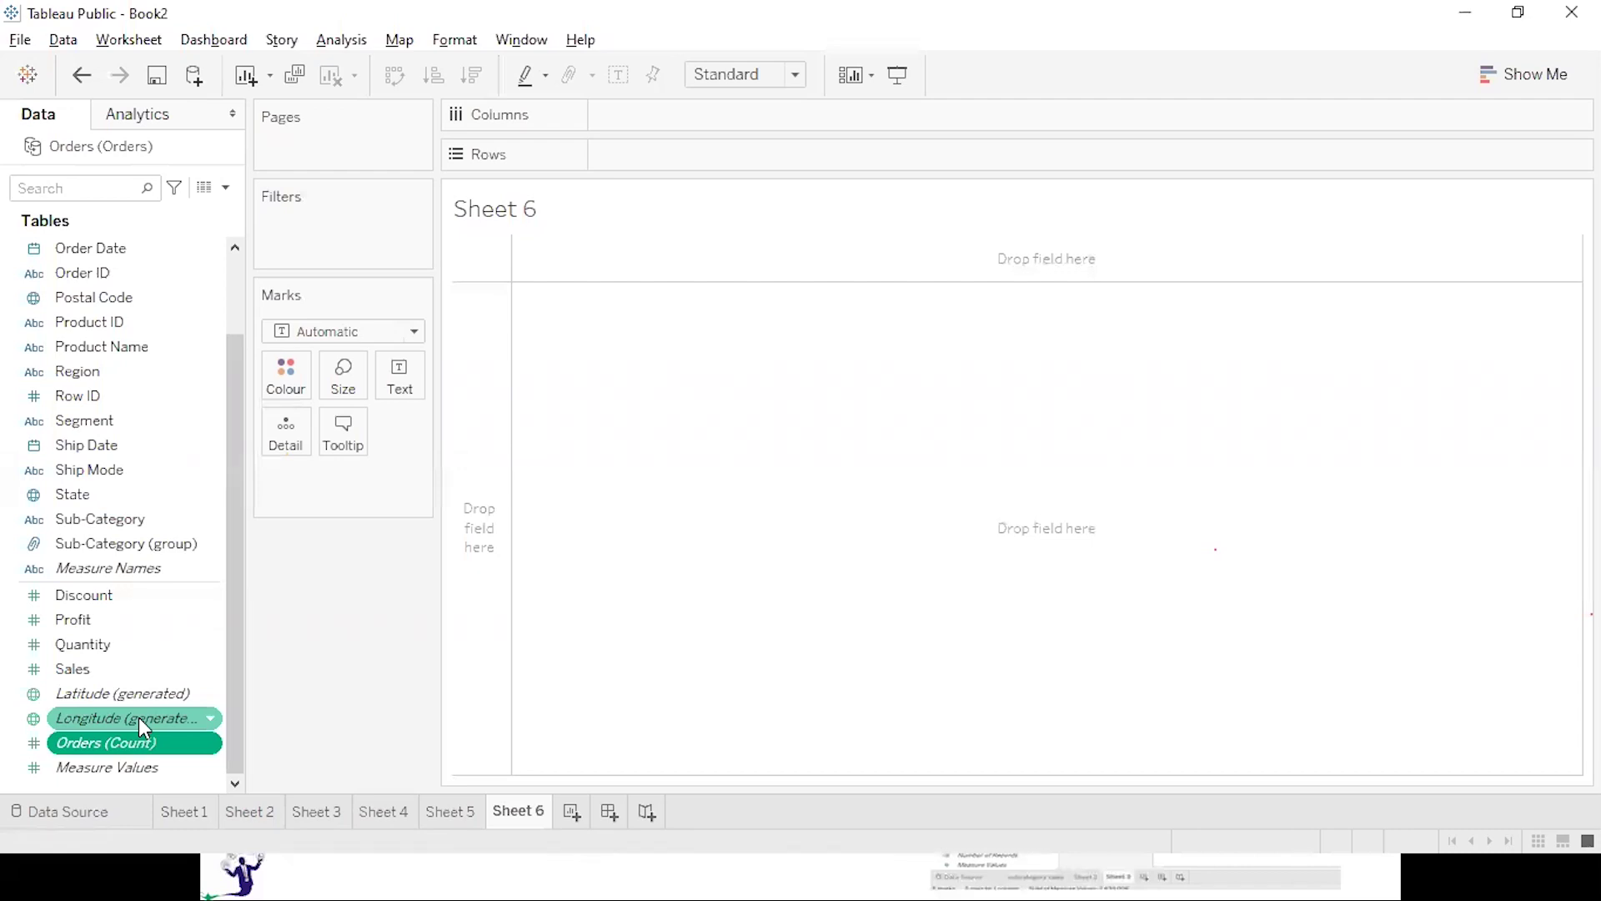
{"action": "left_click", "coordinate": [138, 717], "text": "ctrl"}
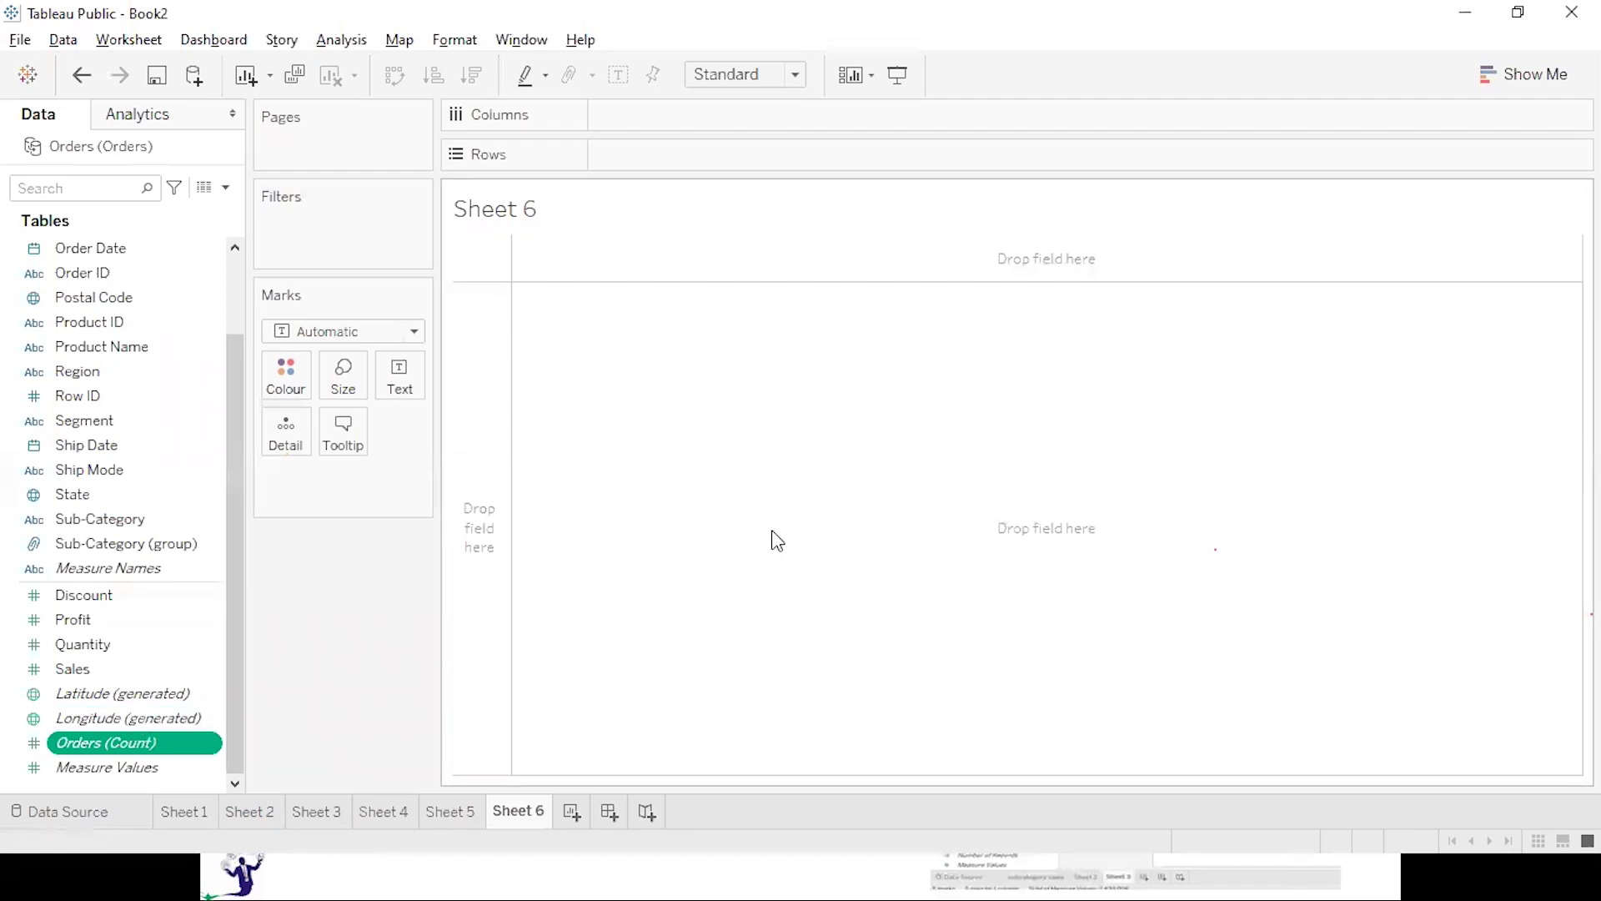
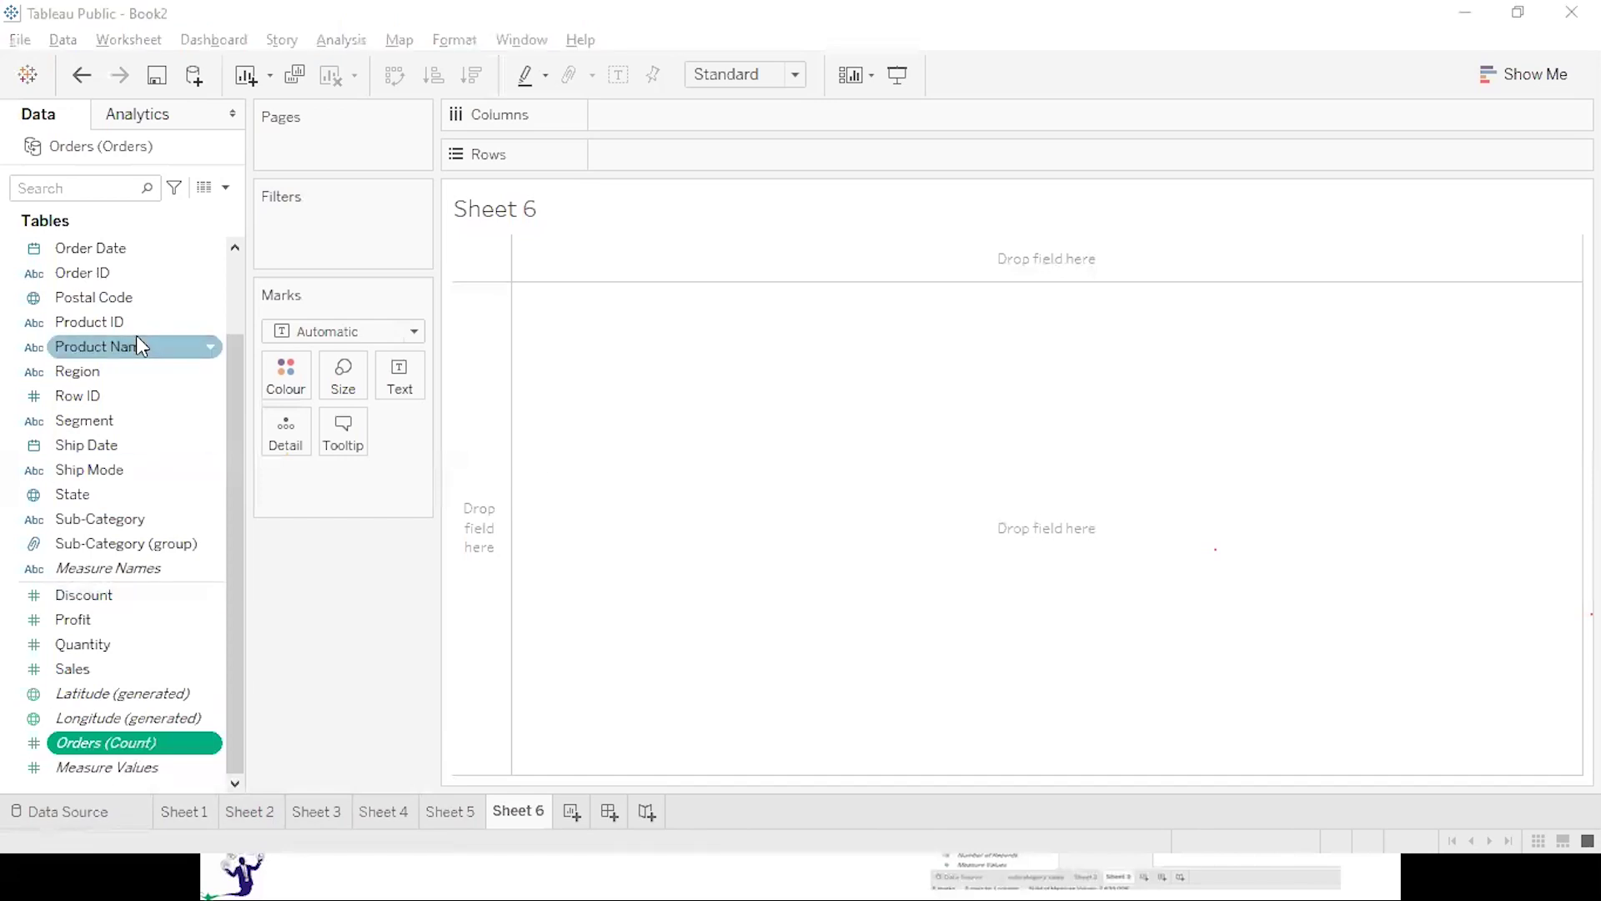
{"action": "key", "text": "alt+Tab"}
{"action": "key", "text": "Escape"}
{"action": "double_click", "coordinate": [87, 665]}
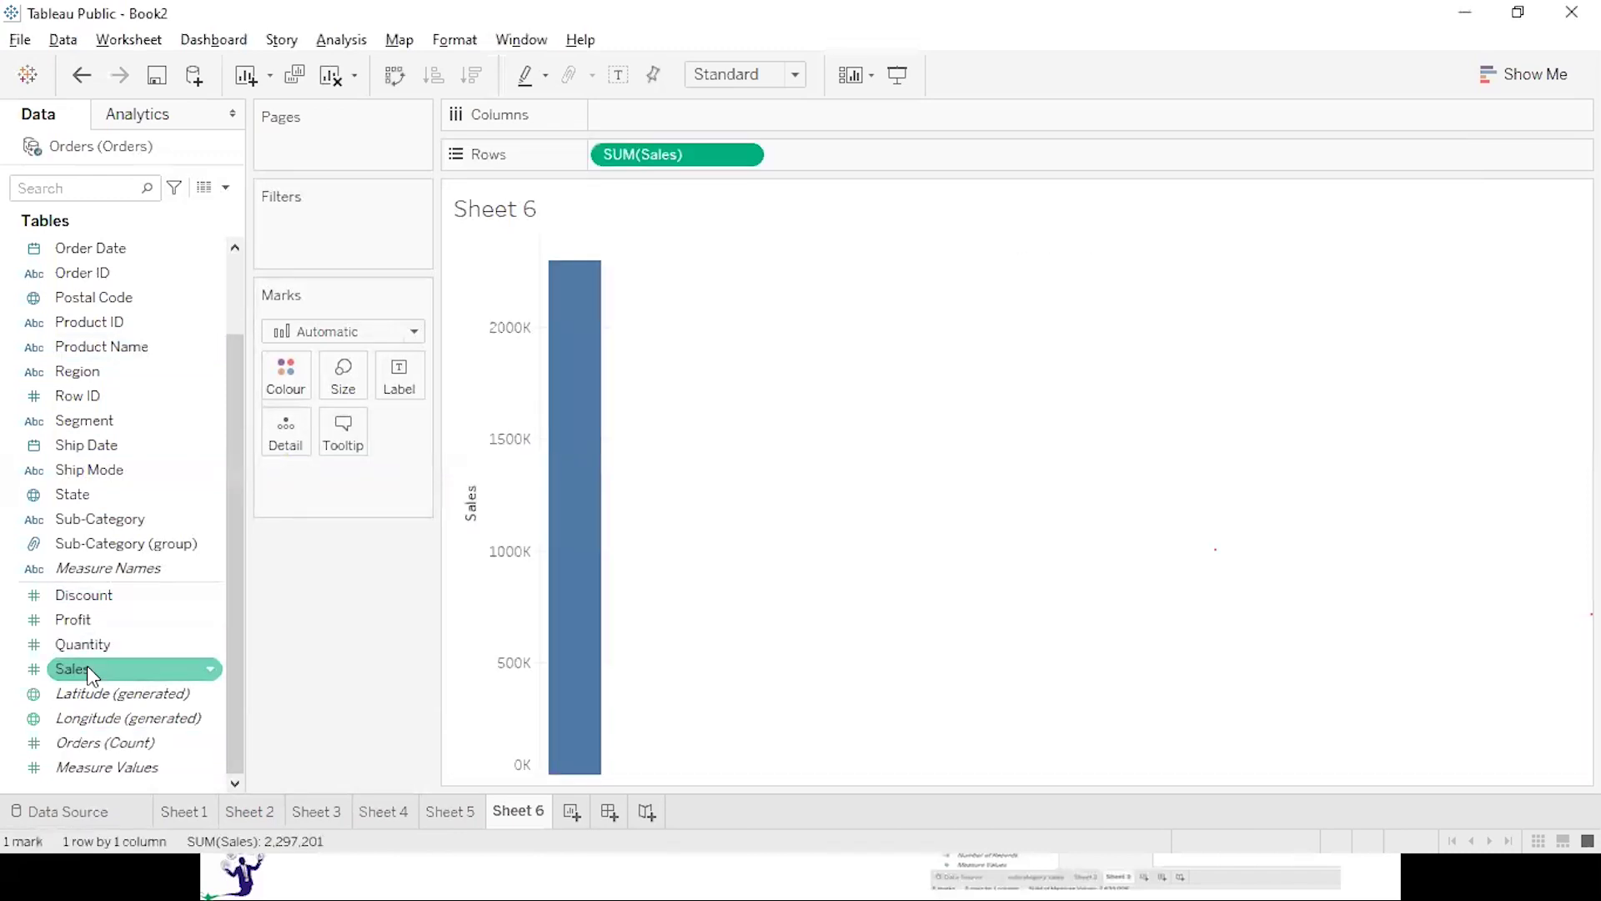
{"action": "double_click", "coordinate": [125, 250]}
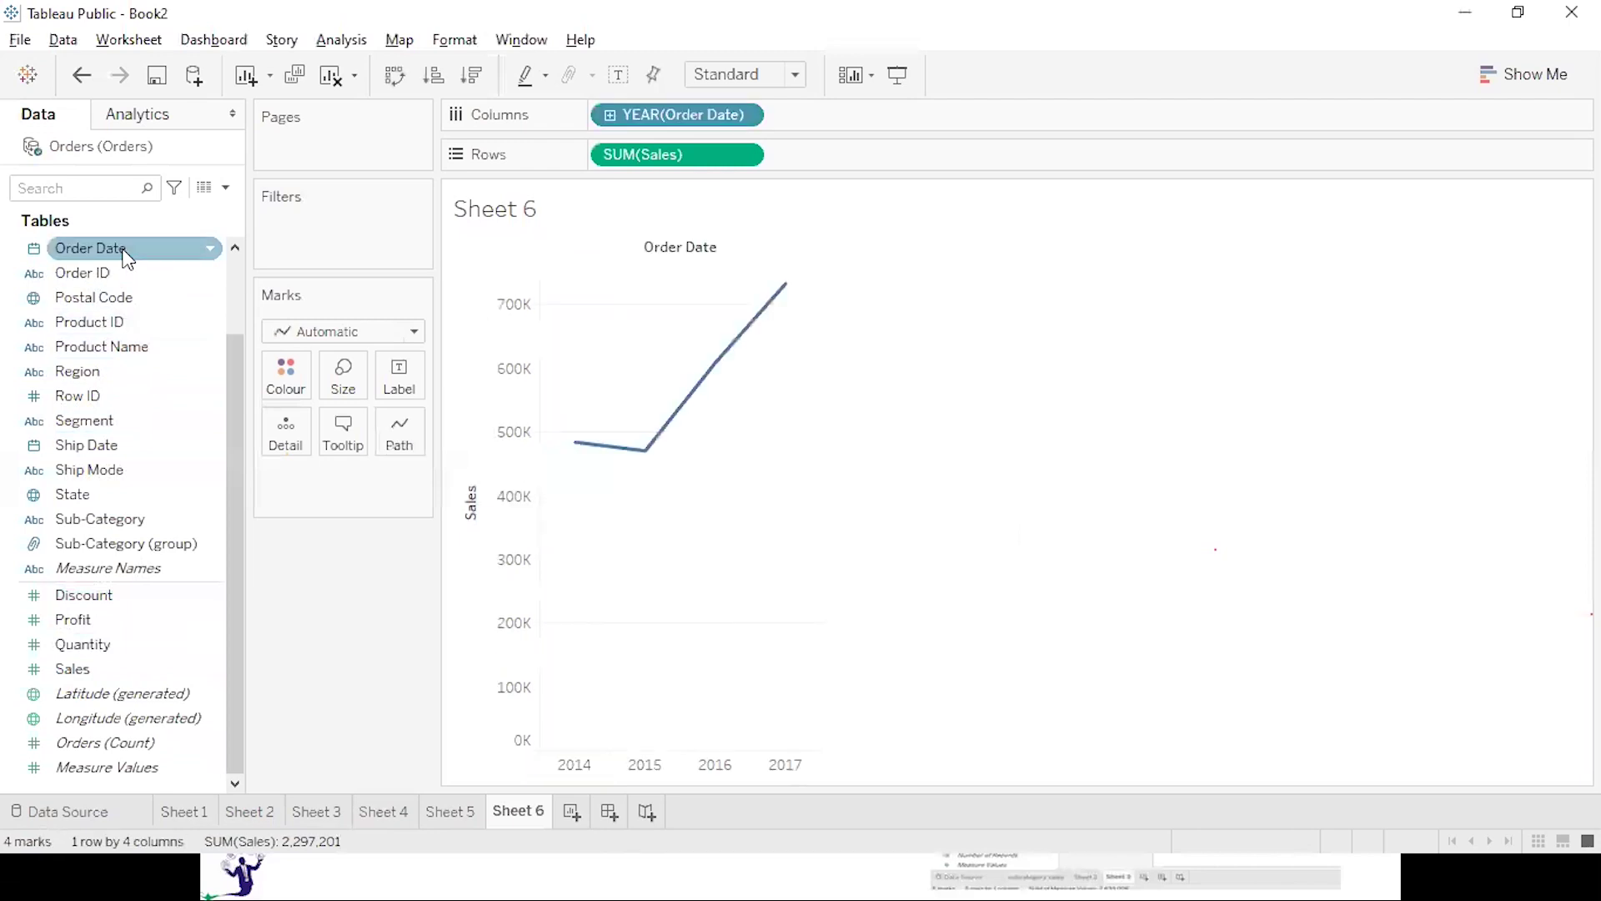
Add Profit and Discount as further rows below Sales and fit the chart to Entire View.
{"action": "double_click", "coordinate": [103, 611]}
{"action": "left_click", "coordinate": [101, 601]}
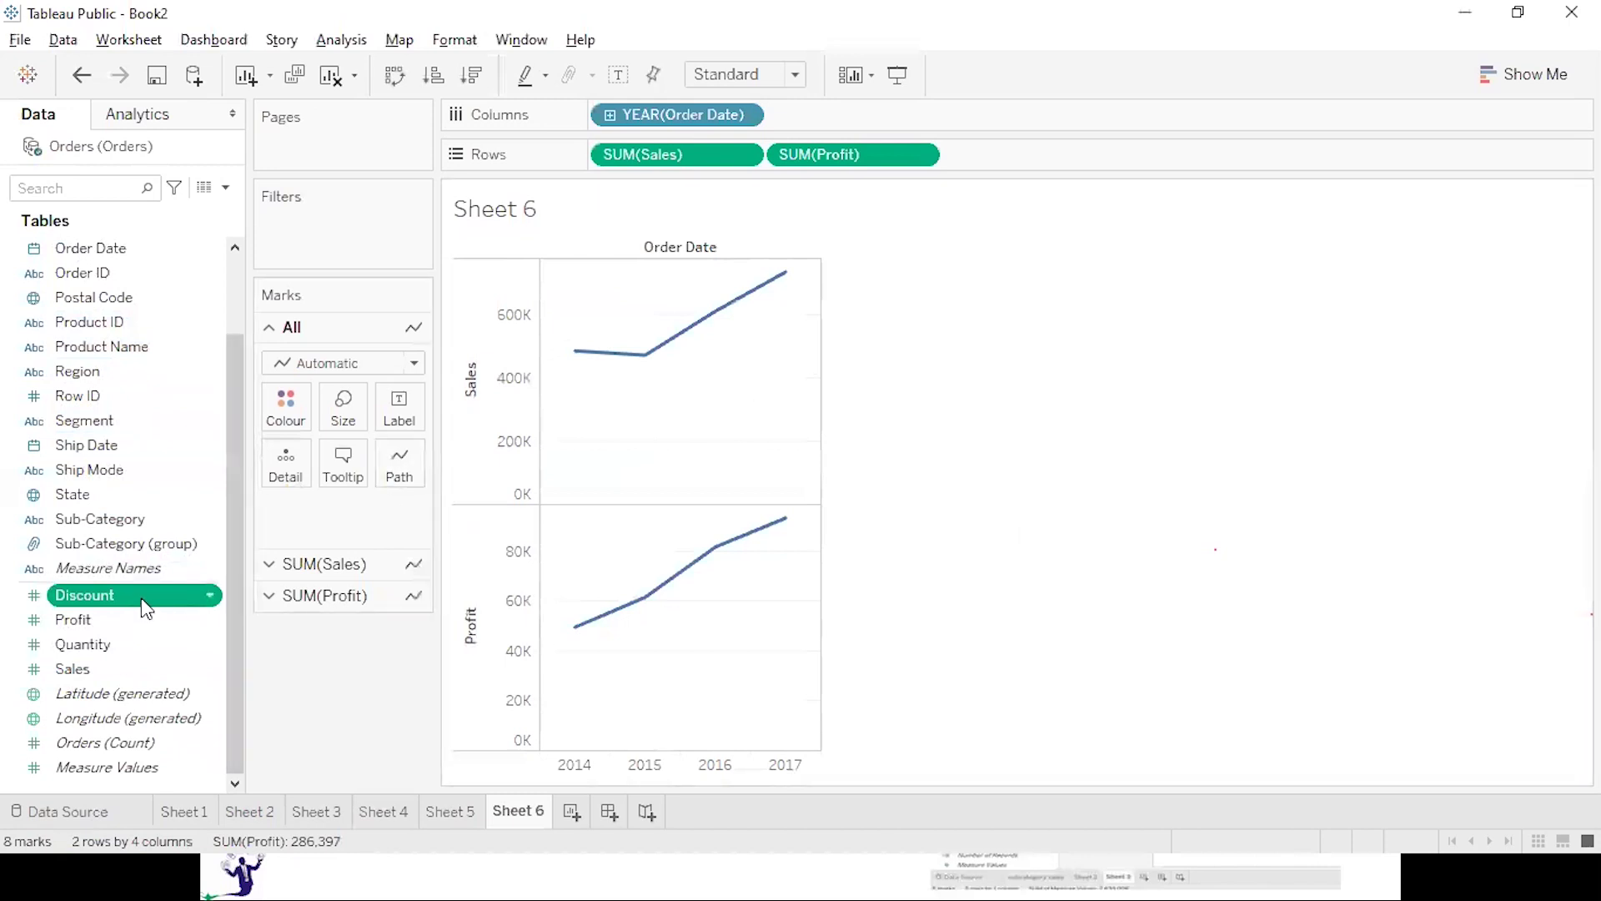
{"action": "double_click", "coordinate": [141, 599]}
{"action": "left_click", "coordinate": [747, 76]}
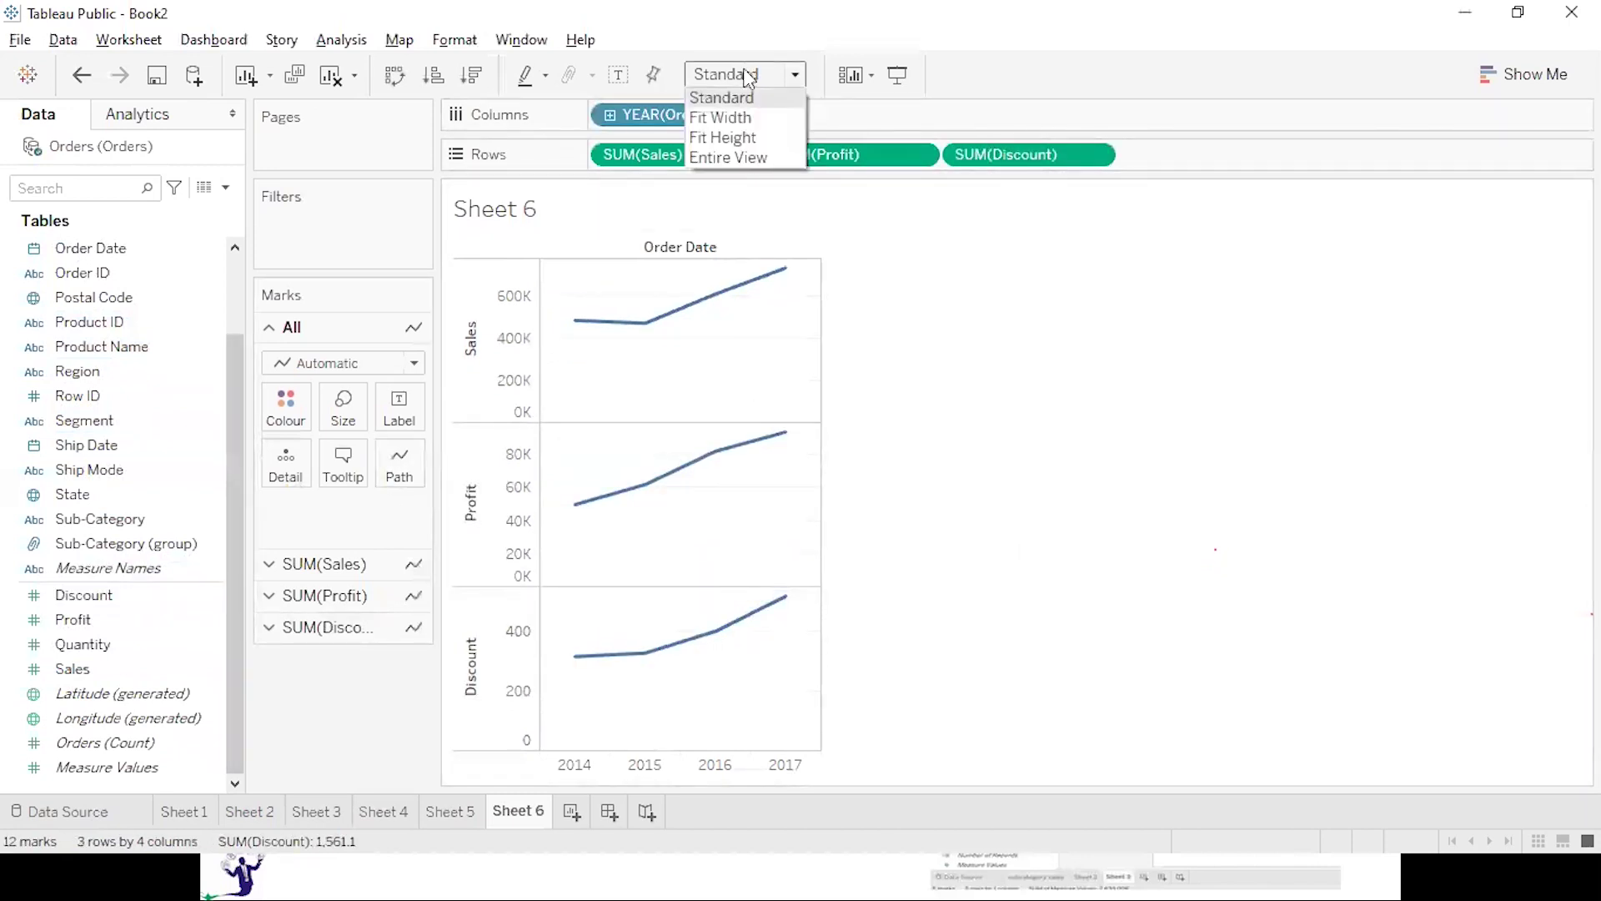
{"action": "left_click", "coordinate": [739, 160]}
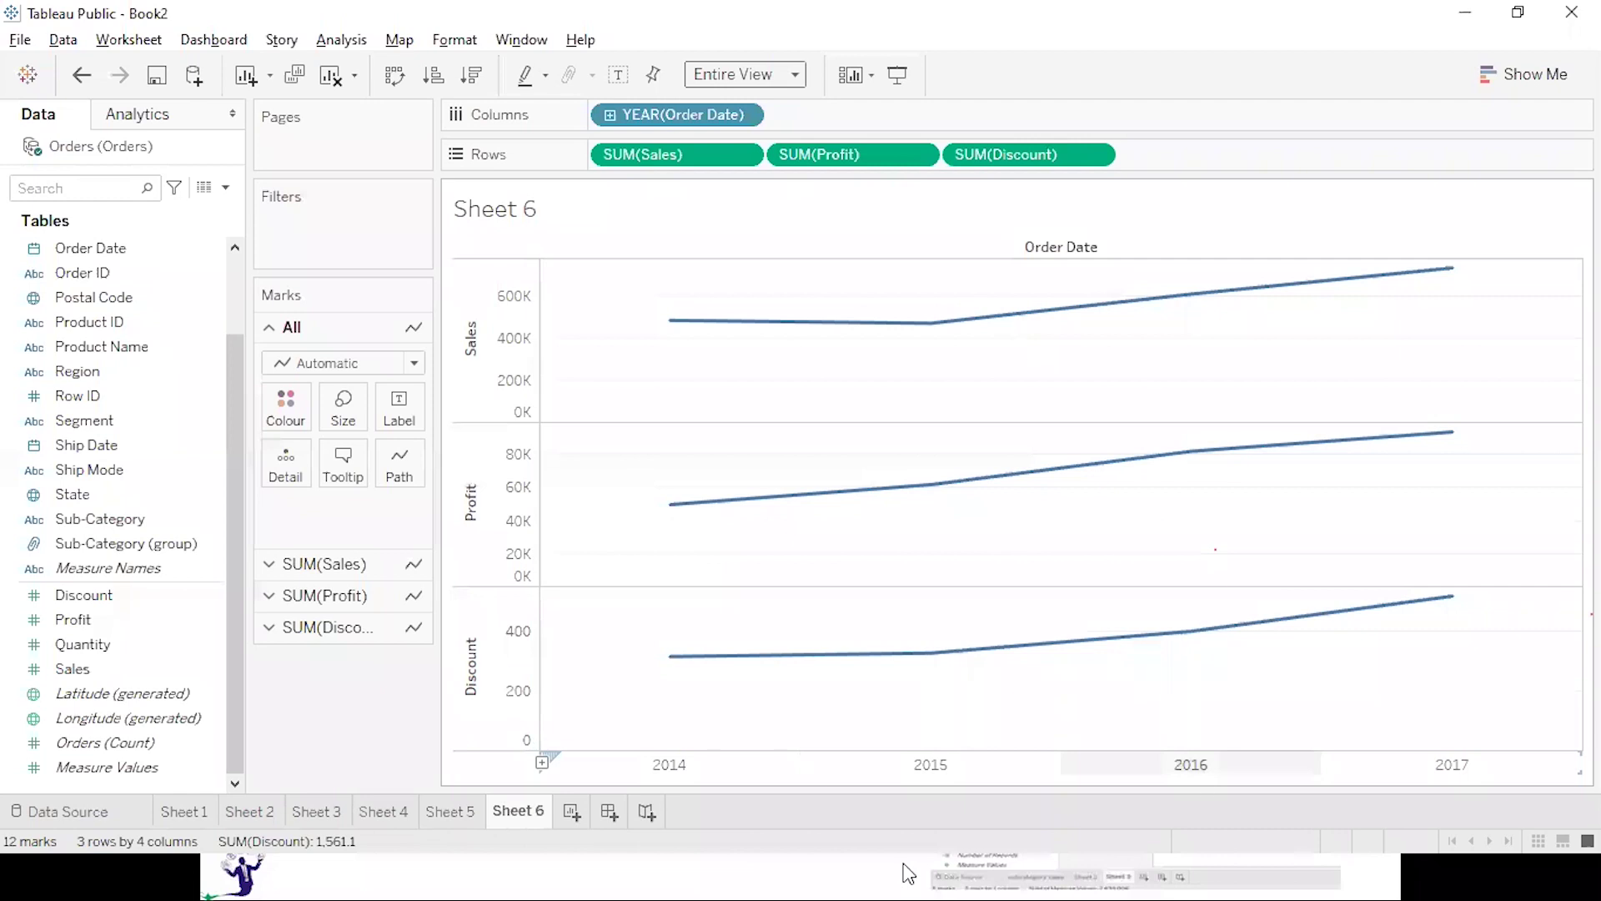
Add a new worksheet, chart Measure Values by year of Order Date, and fit it to Entire View.
{"action": "left_click", "coordinate": [571, 811]}
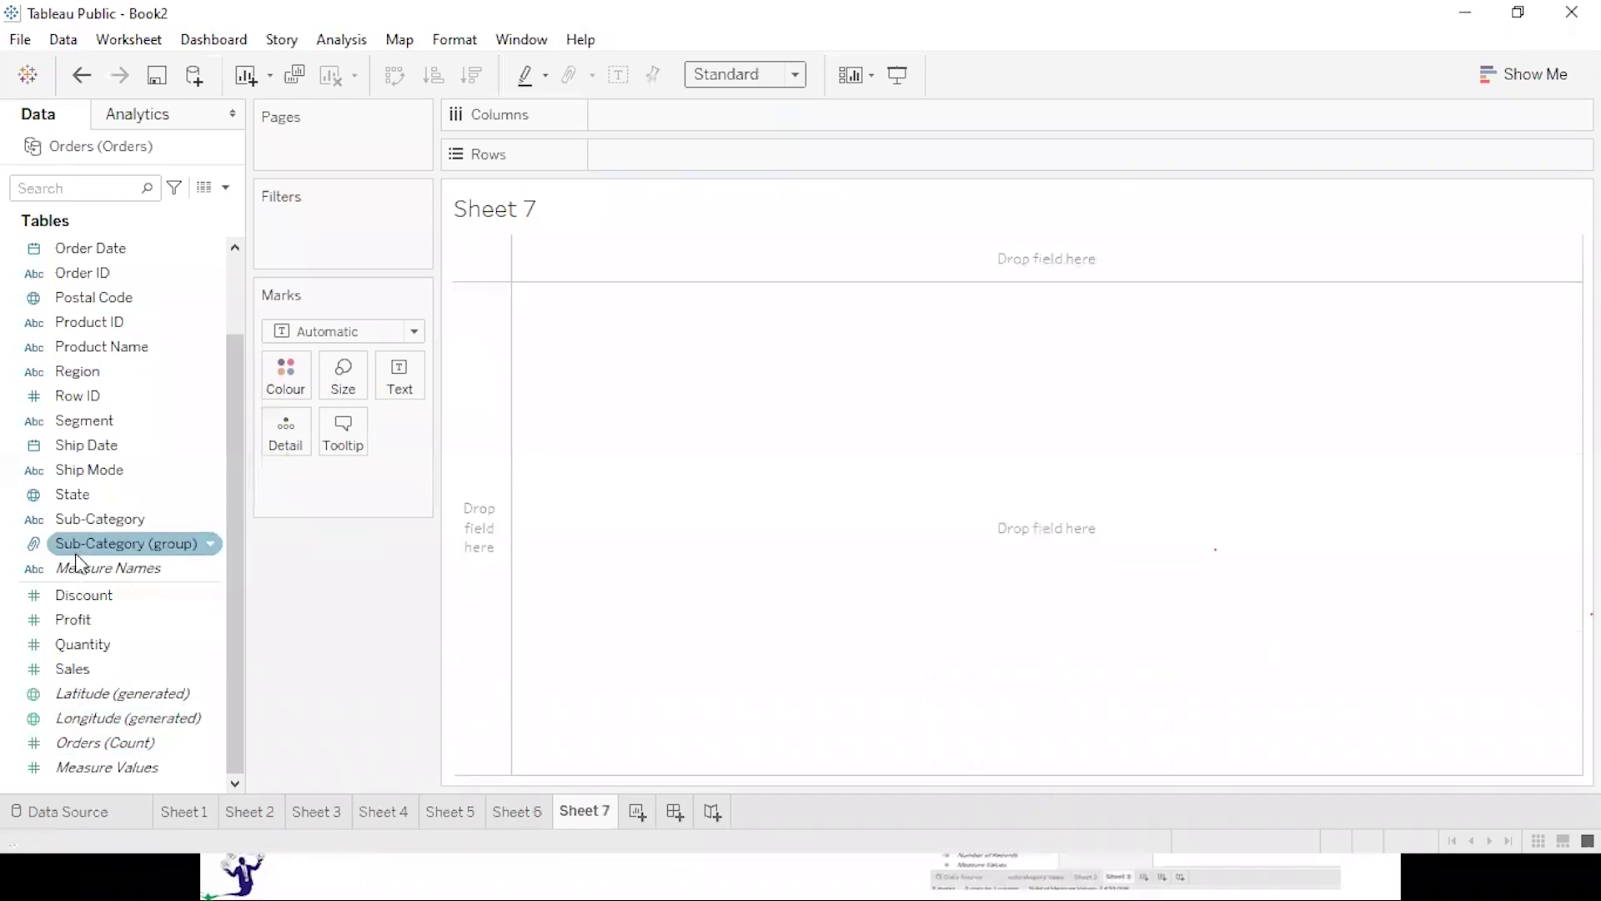
{"action": "double_click", "coordinate": [121, 767]}
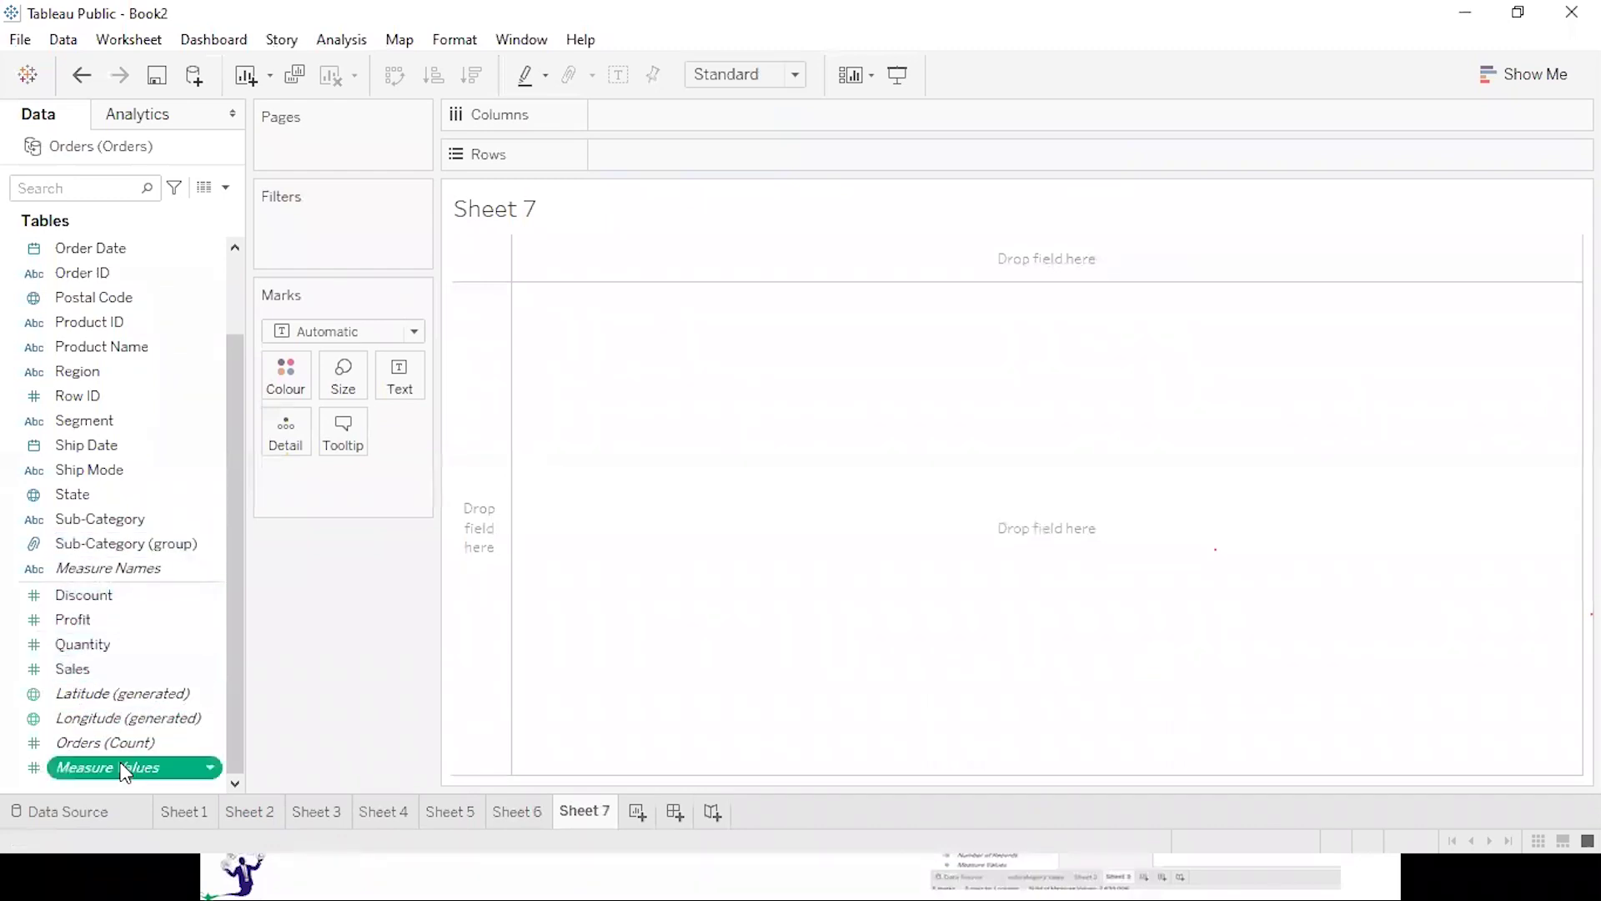
{"action": "double_click", "coordinate": [133, 248]}
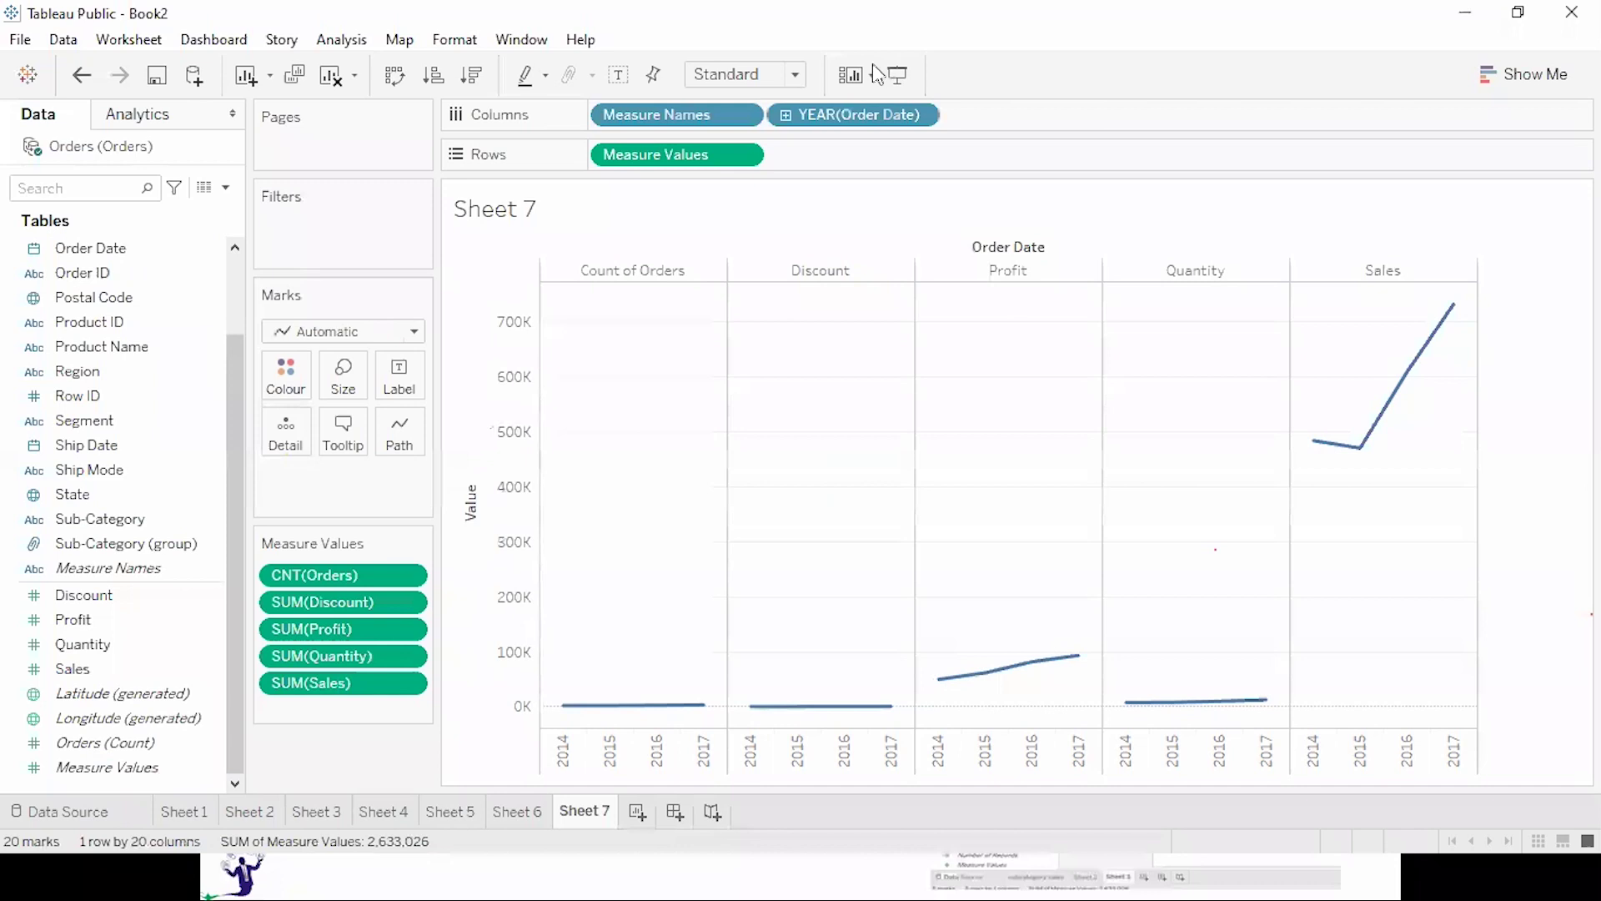
{"action": "left_click", "coordinate": [739, 73]}
{"action": "left_click", "coordinate": [724, 158]}
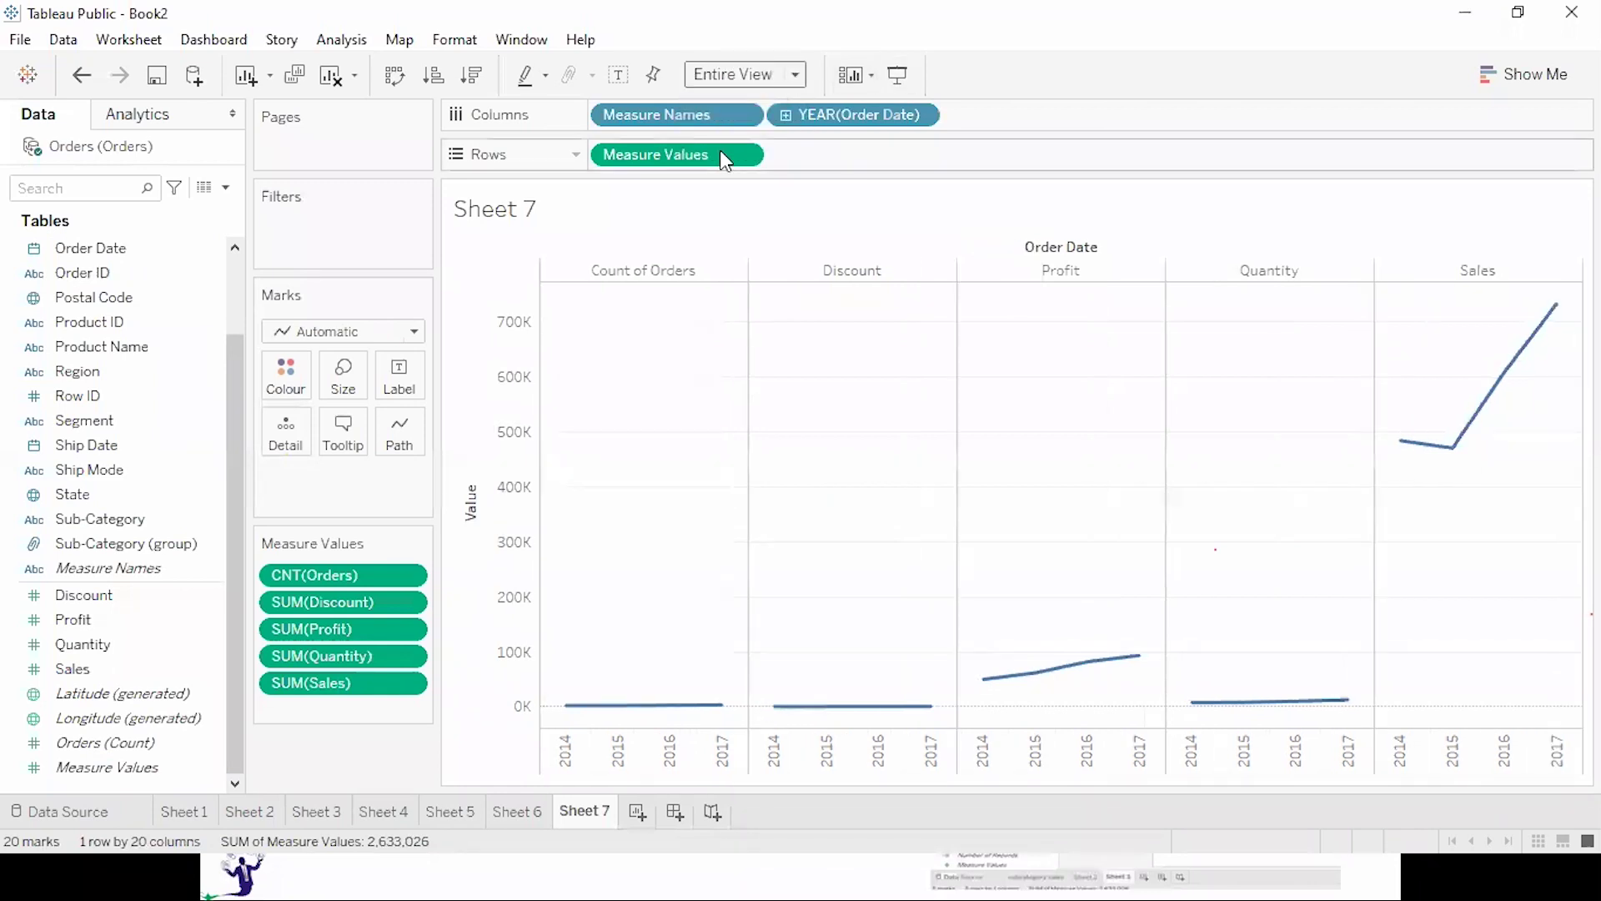
Combine the measures in one line chart by moving Measure Names from the columns to Colour, and label the lines with Measure Names.
{"action": "left_click_drag", "start_coordinate": [667, 115], "coordinate": [297, 374]}
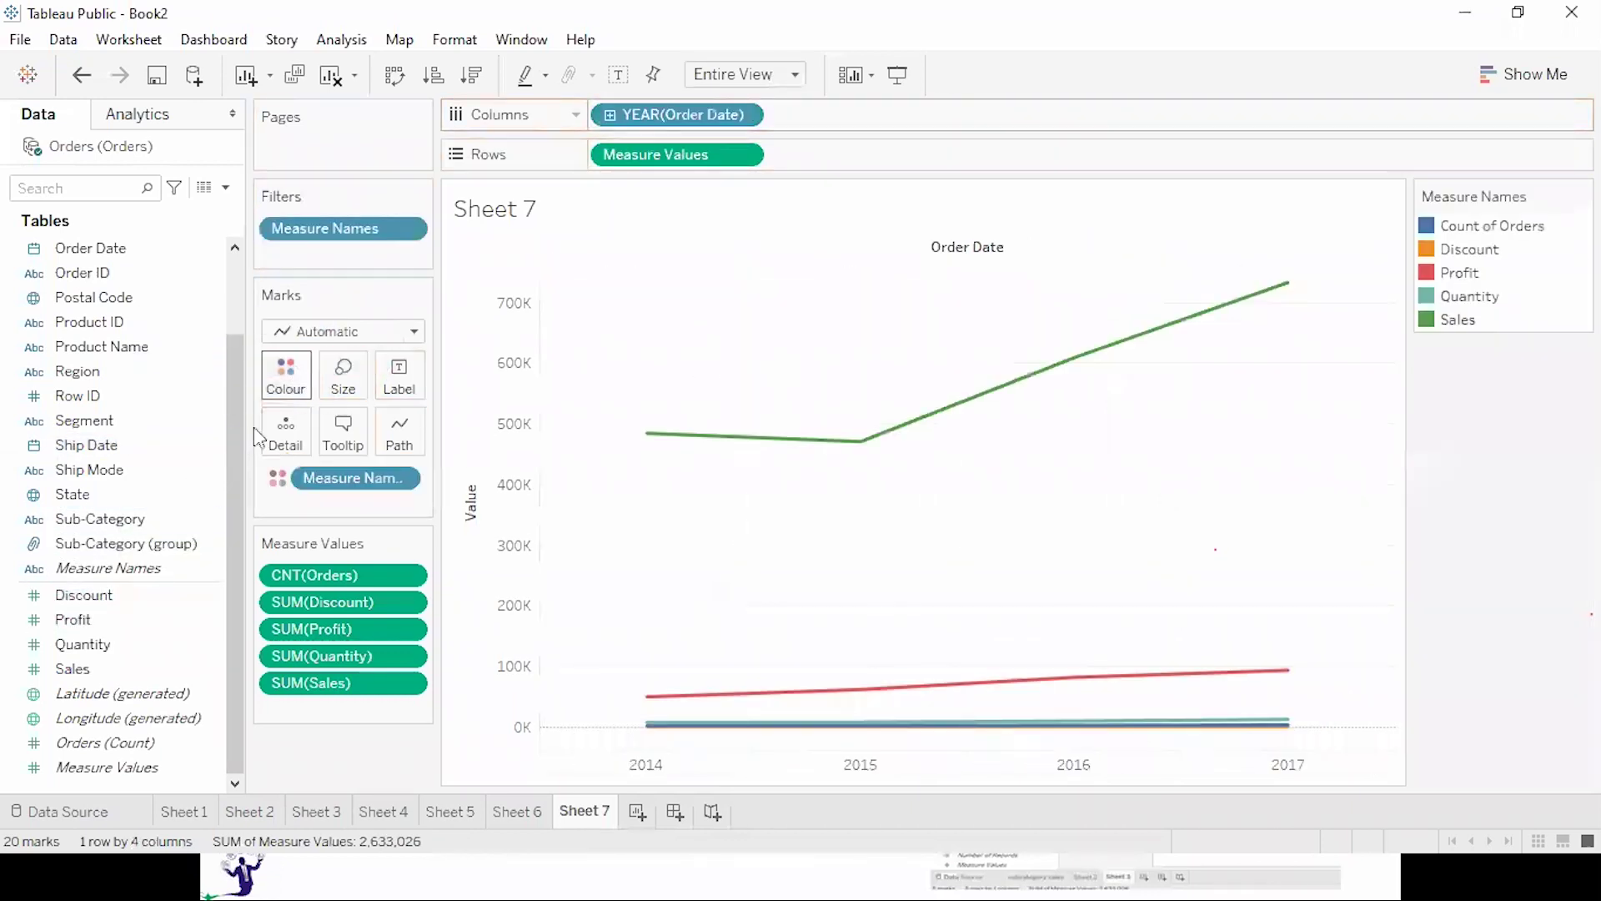
{"action": "mouse_move", "coordinate": [1129, 350]}
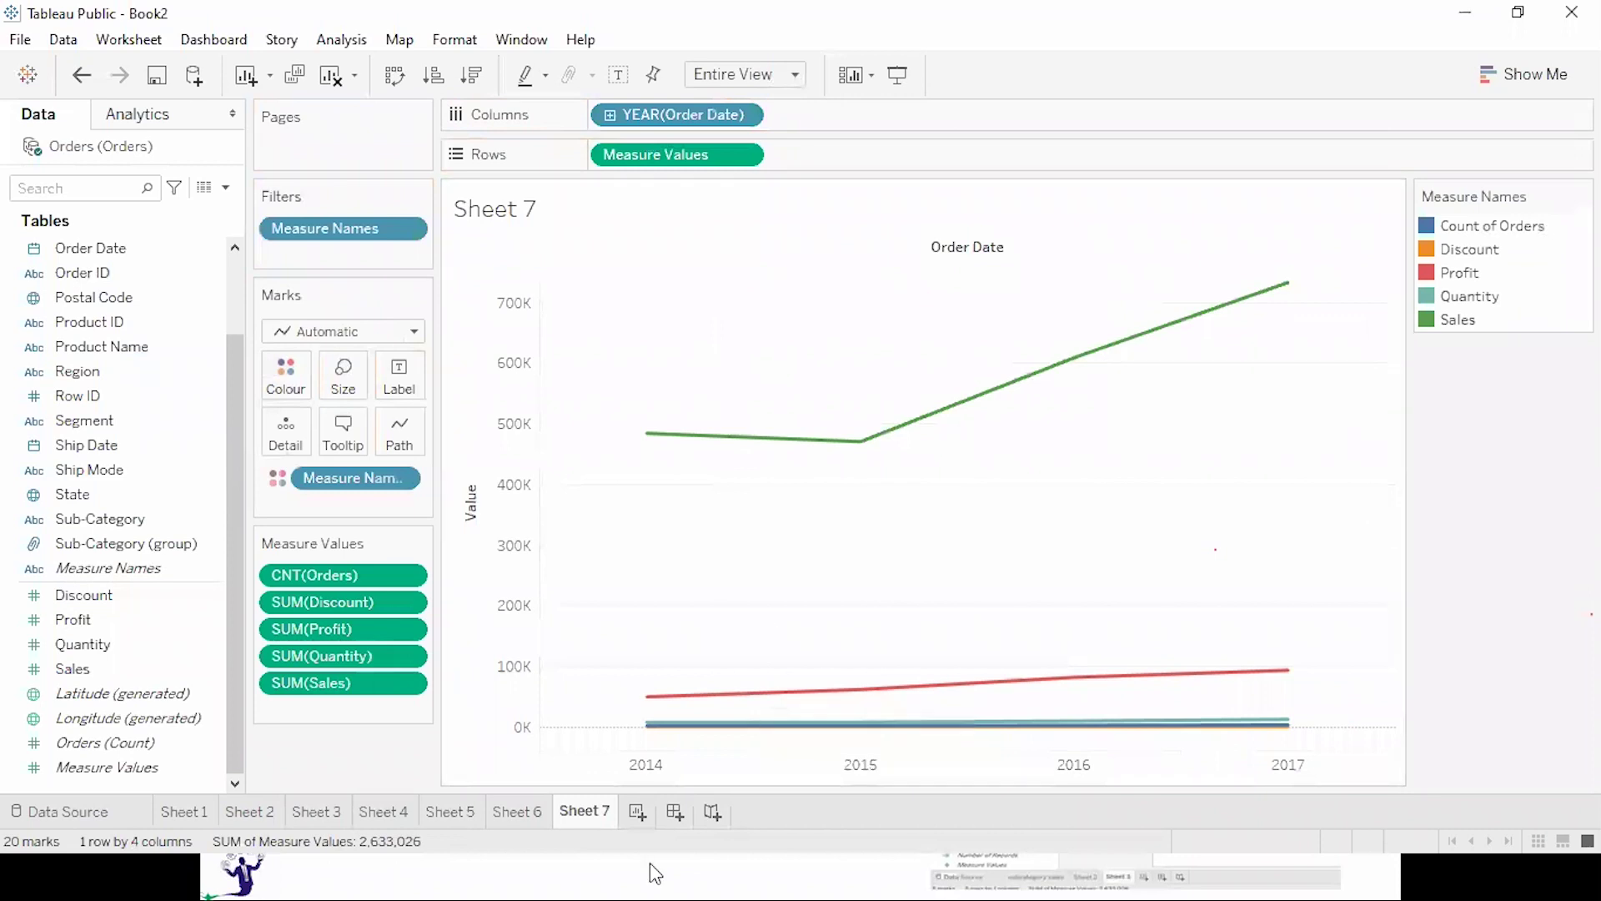
{"action": "left_click_drag", "start_coordinate": [109, 567], "coordinate": [412, 388]}
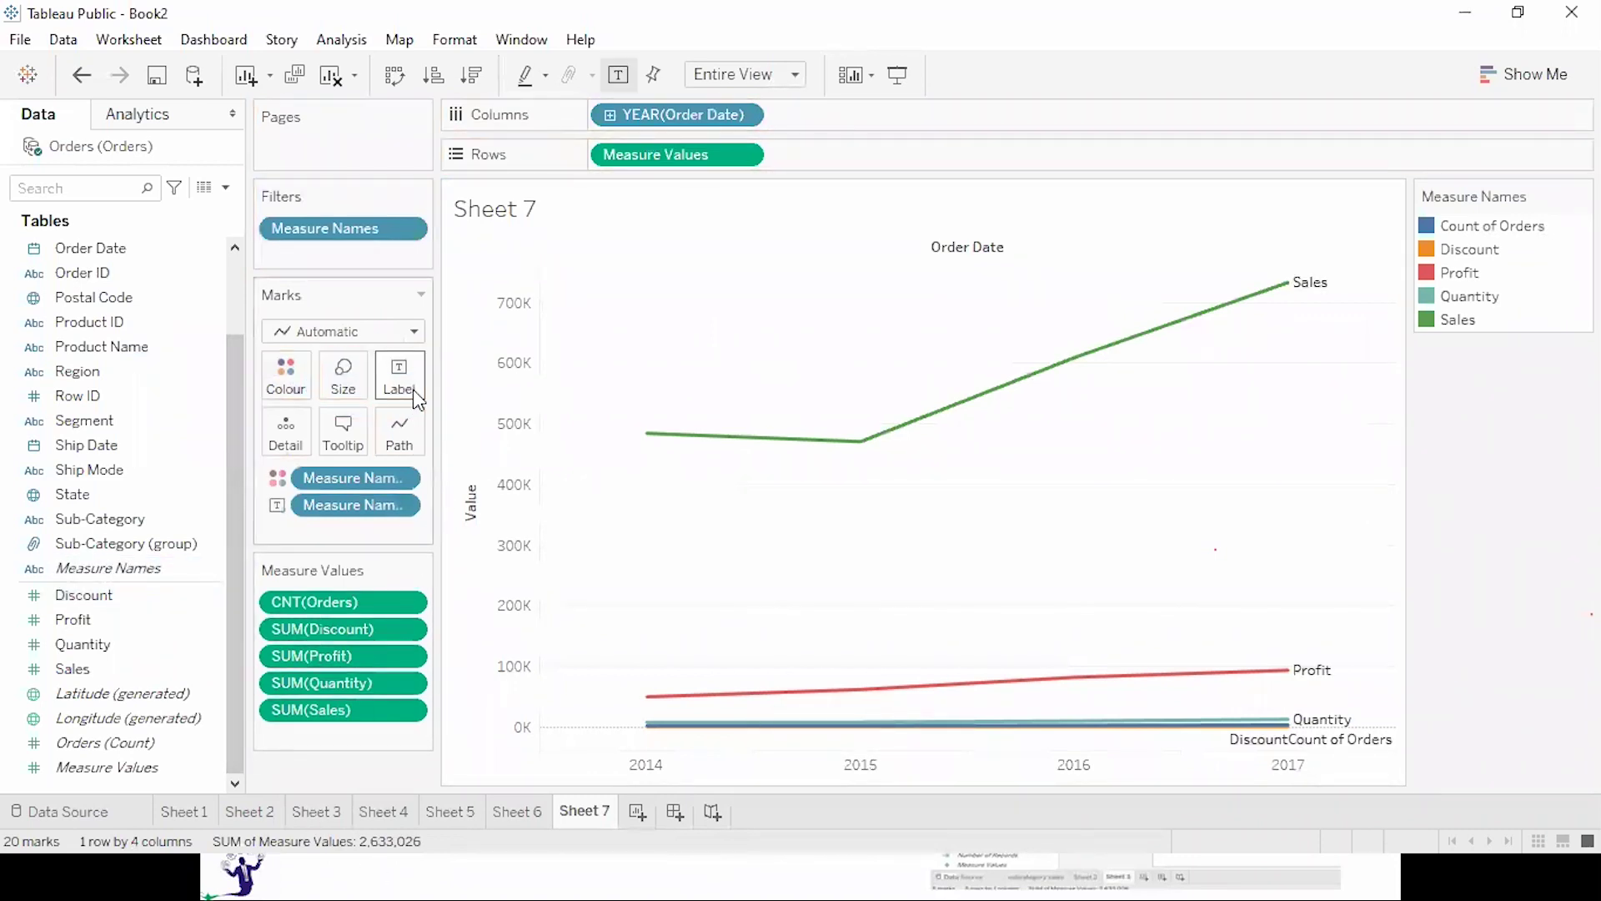
Remove the Orders count and the Quantity sum from the Measure Values shown in the line chart.
{"action": "left_click_drag", "start_coordinate": [333, 601], "coordinate": [303, 770]}
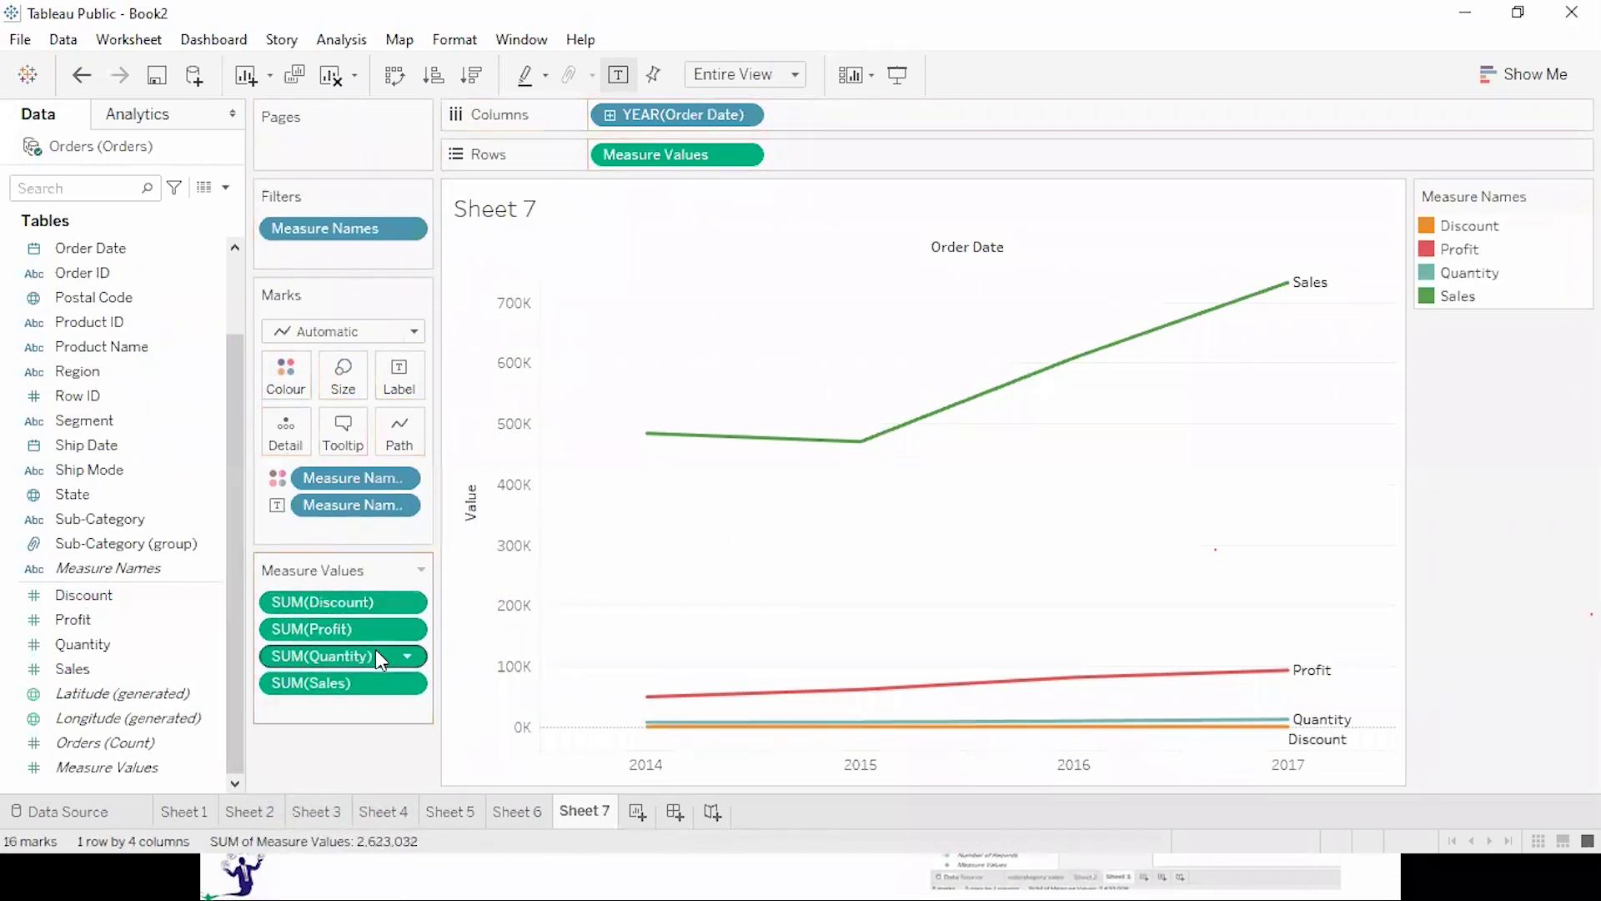
{"action": "left_click_drag", "start_coordinate": [374, 656], "coordinate": [379, 767]}
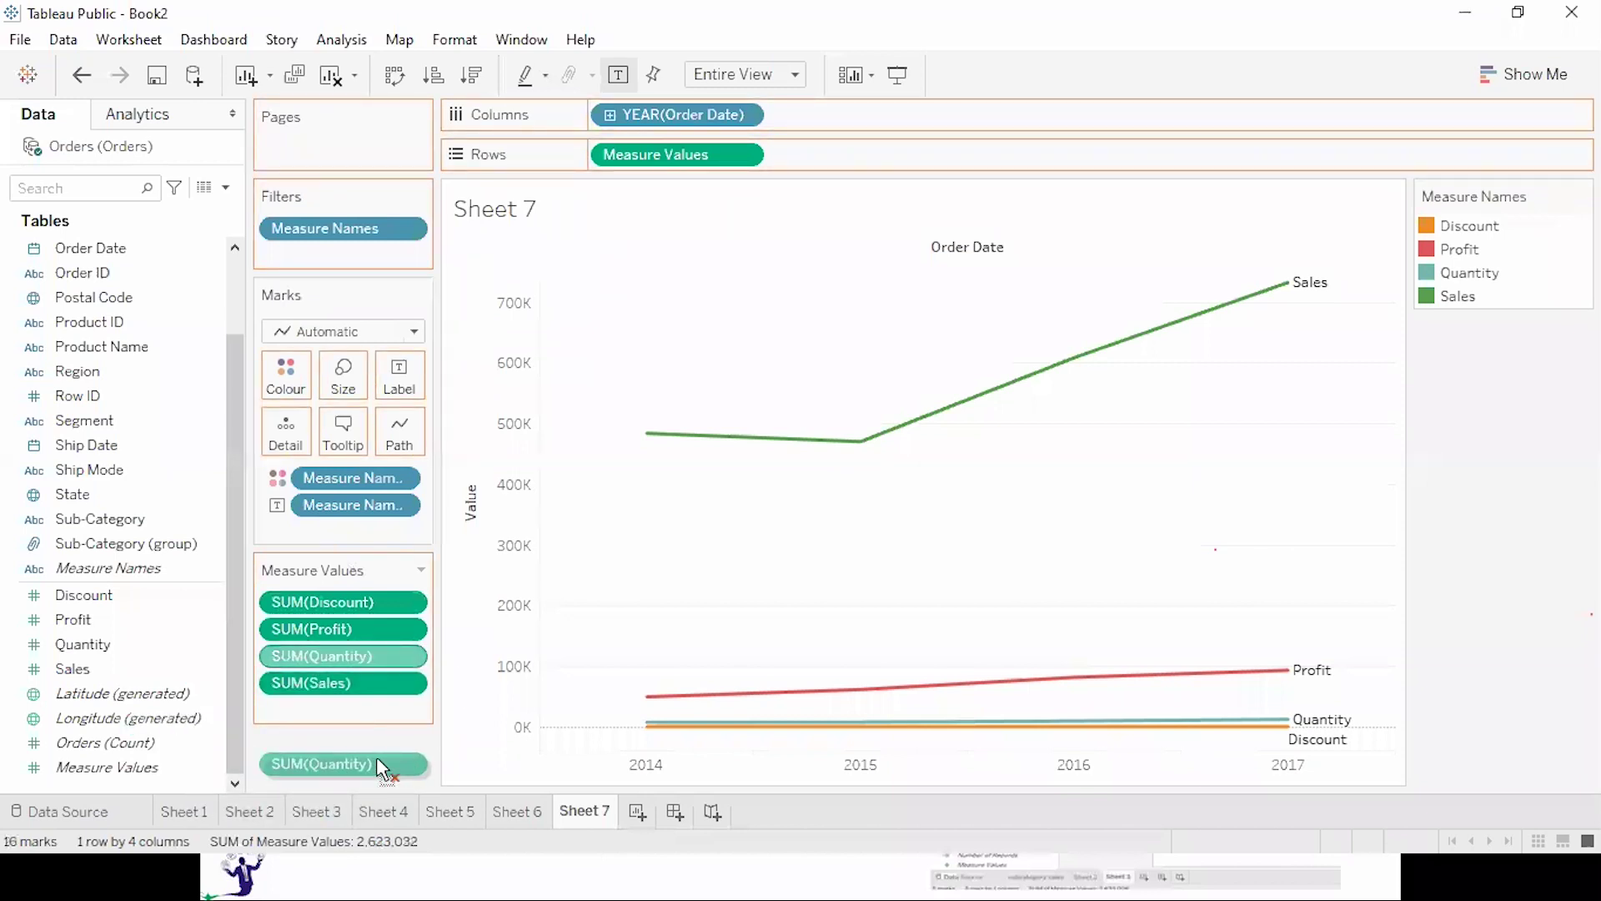
{"action": "left_click_drag", "start_coordinate": [379, 767], "coordinate": [381, 767]}
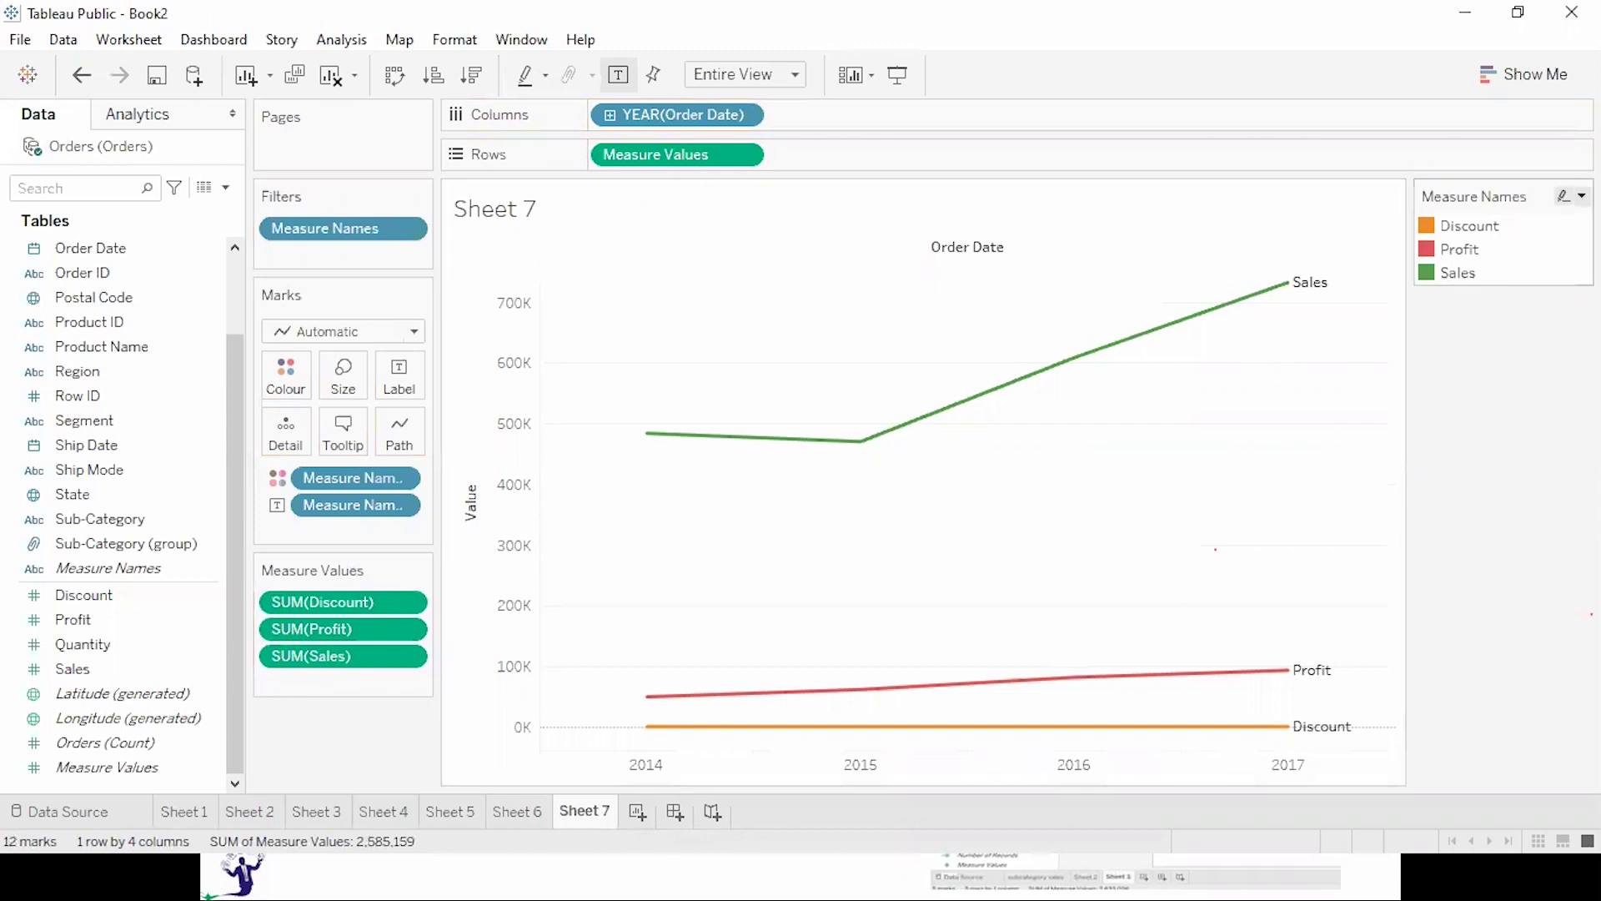
Hide the Measure Names colour legend and preview the worksheet in presentation mode.
{"action": "left_click", "coordinate": [1580, 196]}
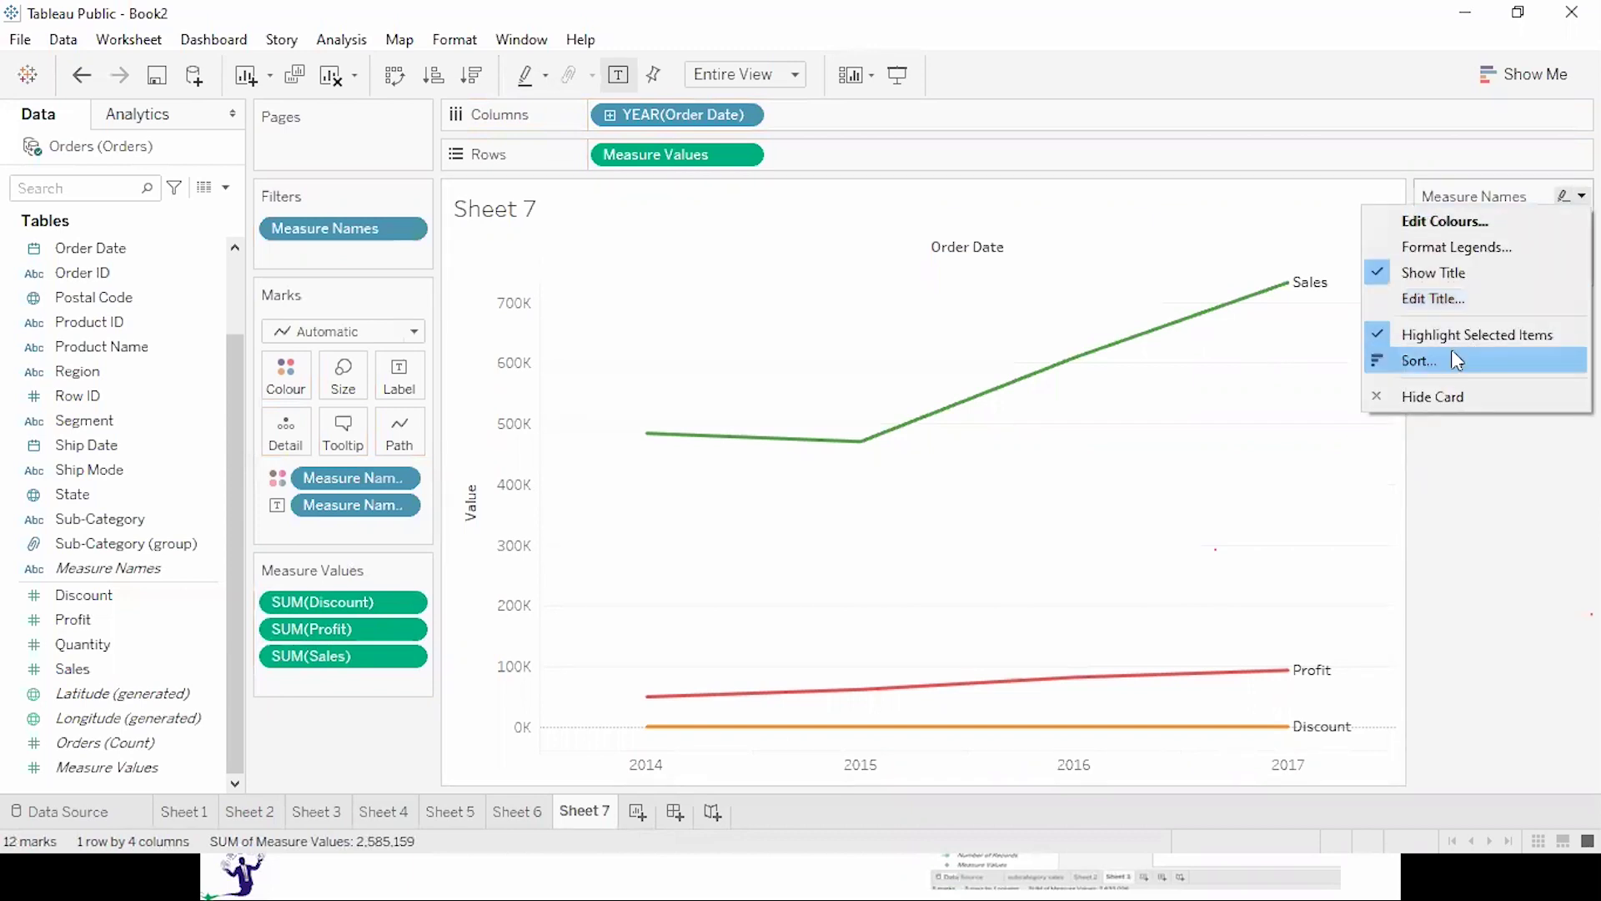
{"action": "left_click", "coordinate": [1436, 395]}
{"action": "key", "text": "F7"}
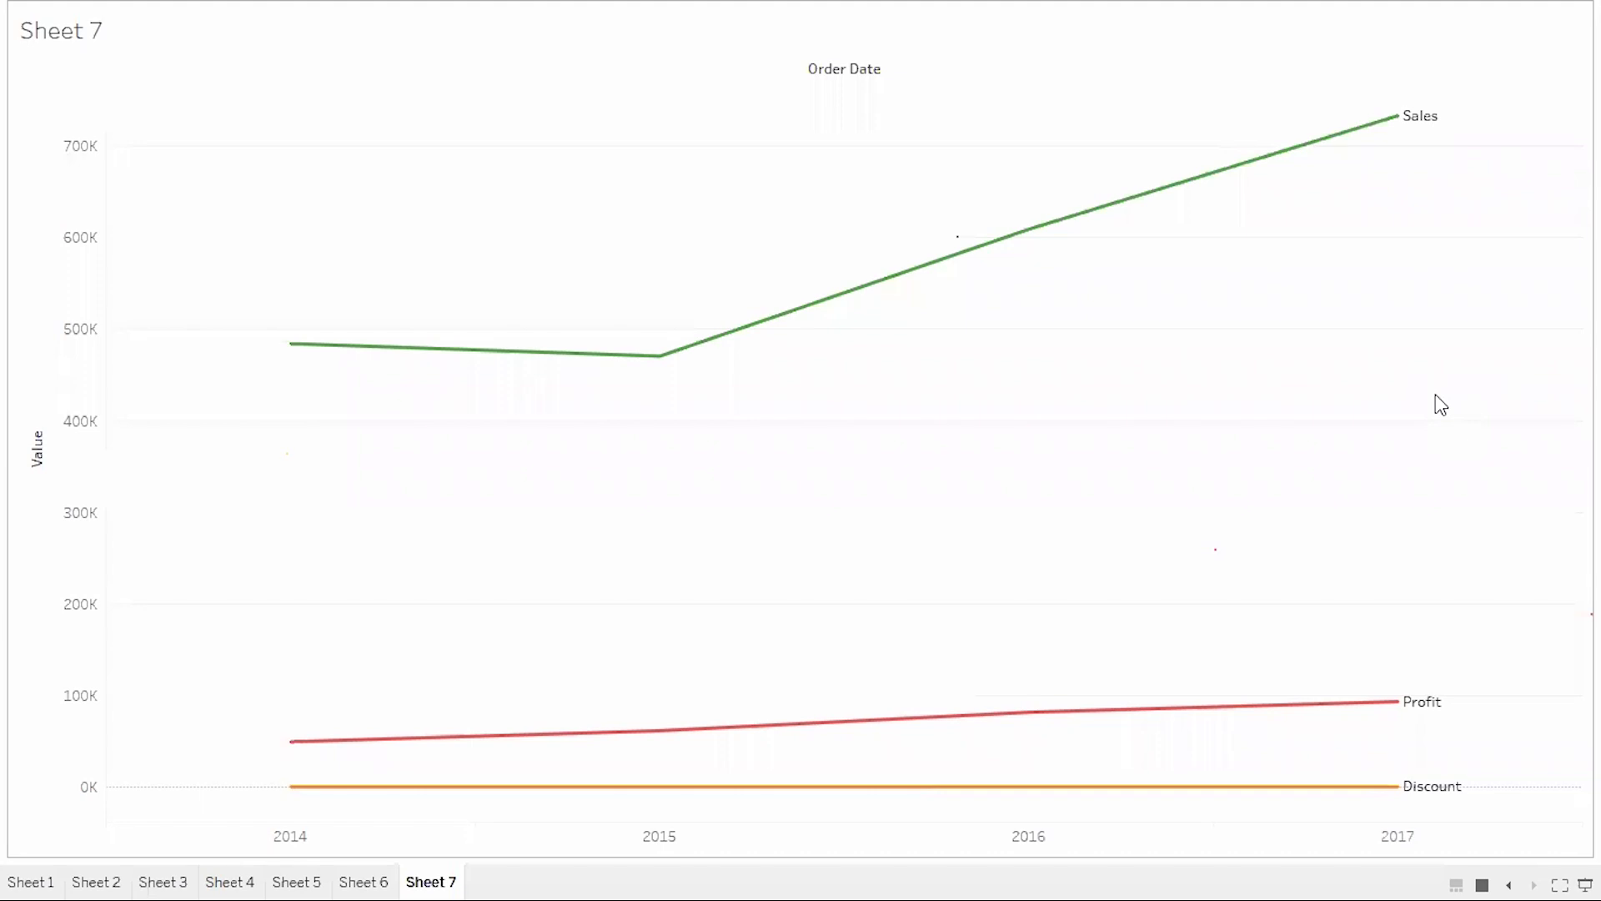
{"action": "key", "text": "Escape"}
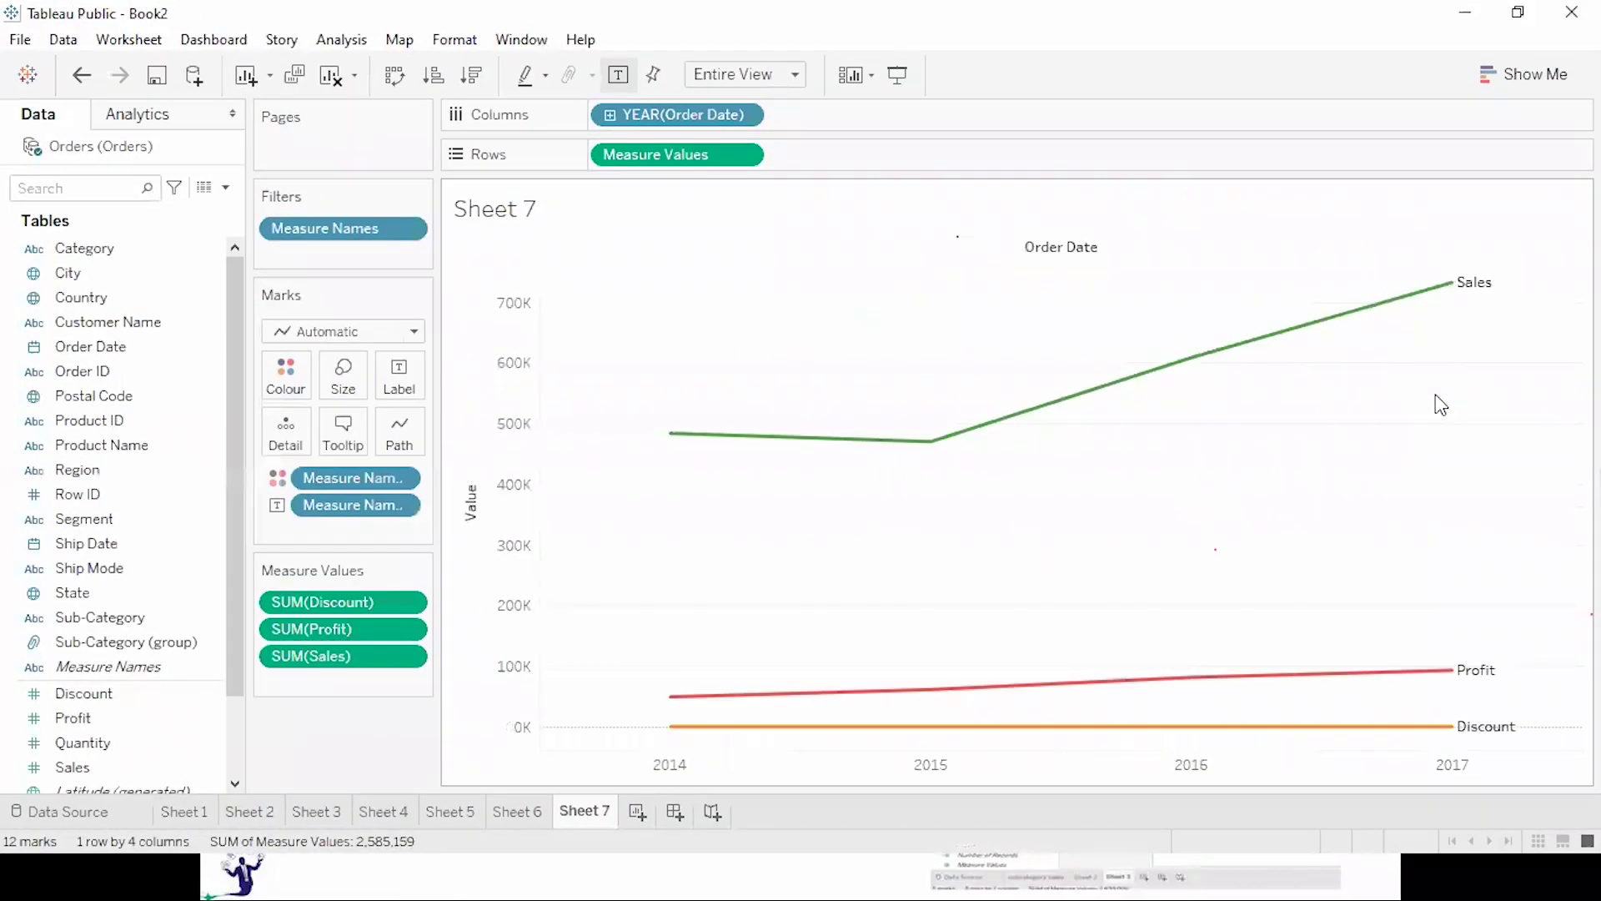
Switch to the slideshow, advance to the Discrete & Continuous Values slide, and return to Tableau.
{"action": "key", "text": "alt+Tab"}
{"action": "key", "text": "Right"}
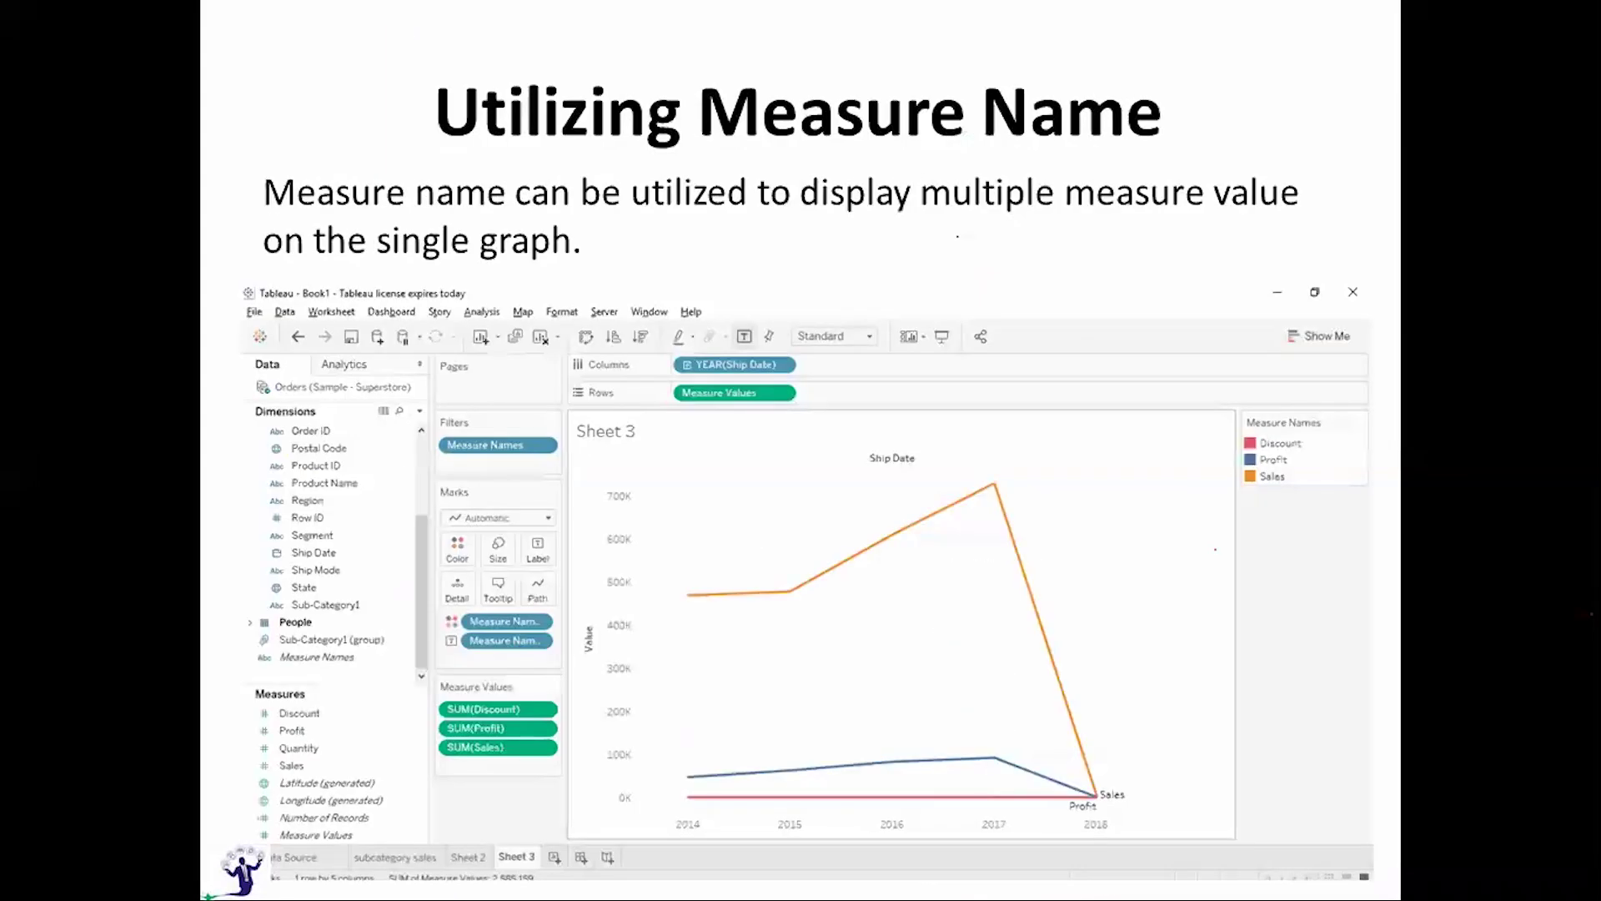
{"action": "key", "text": "Right"}
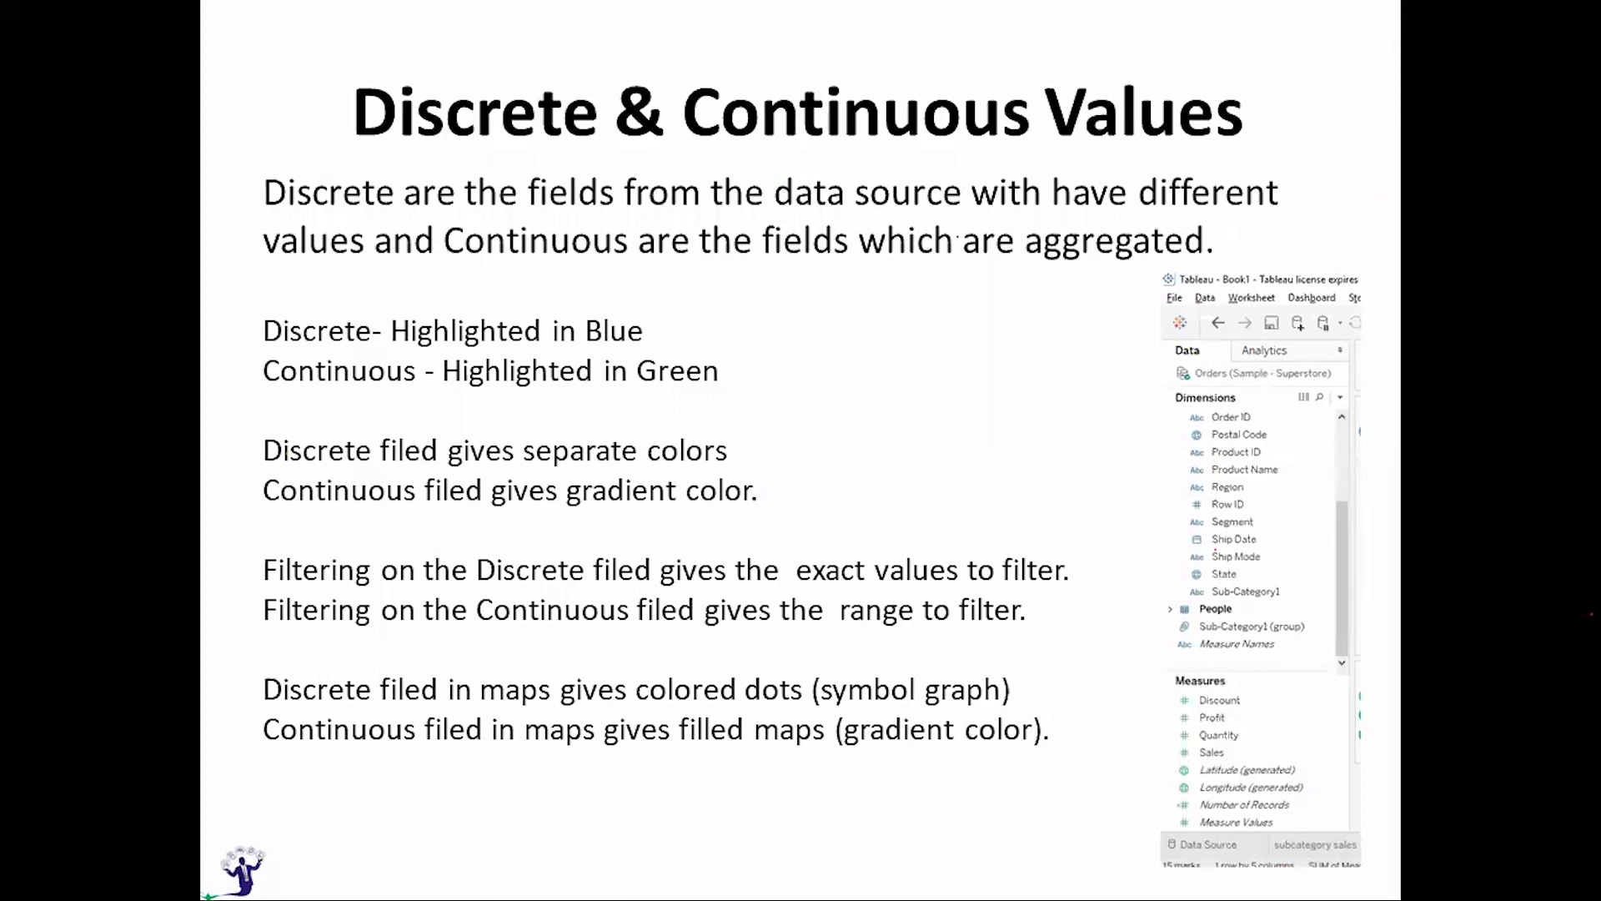
{"action": "key", "text": "alt+Tab"}
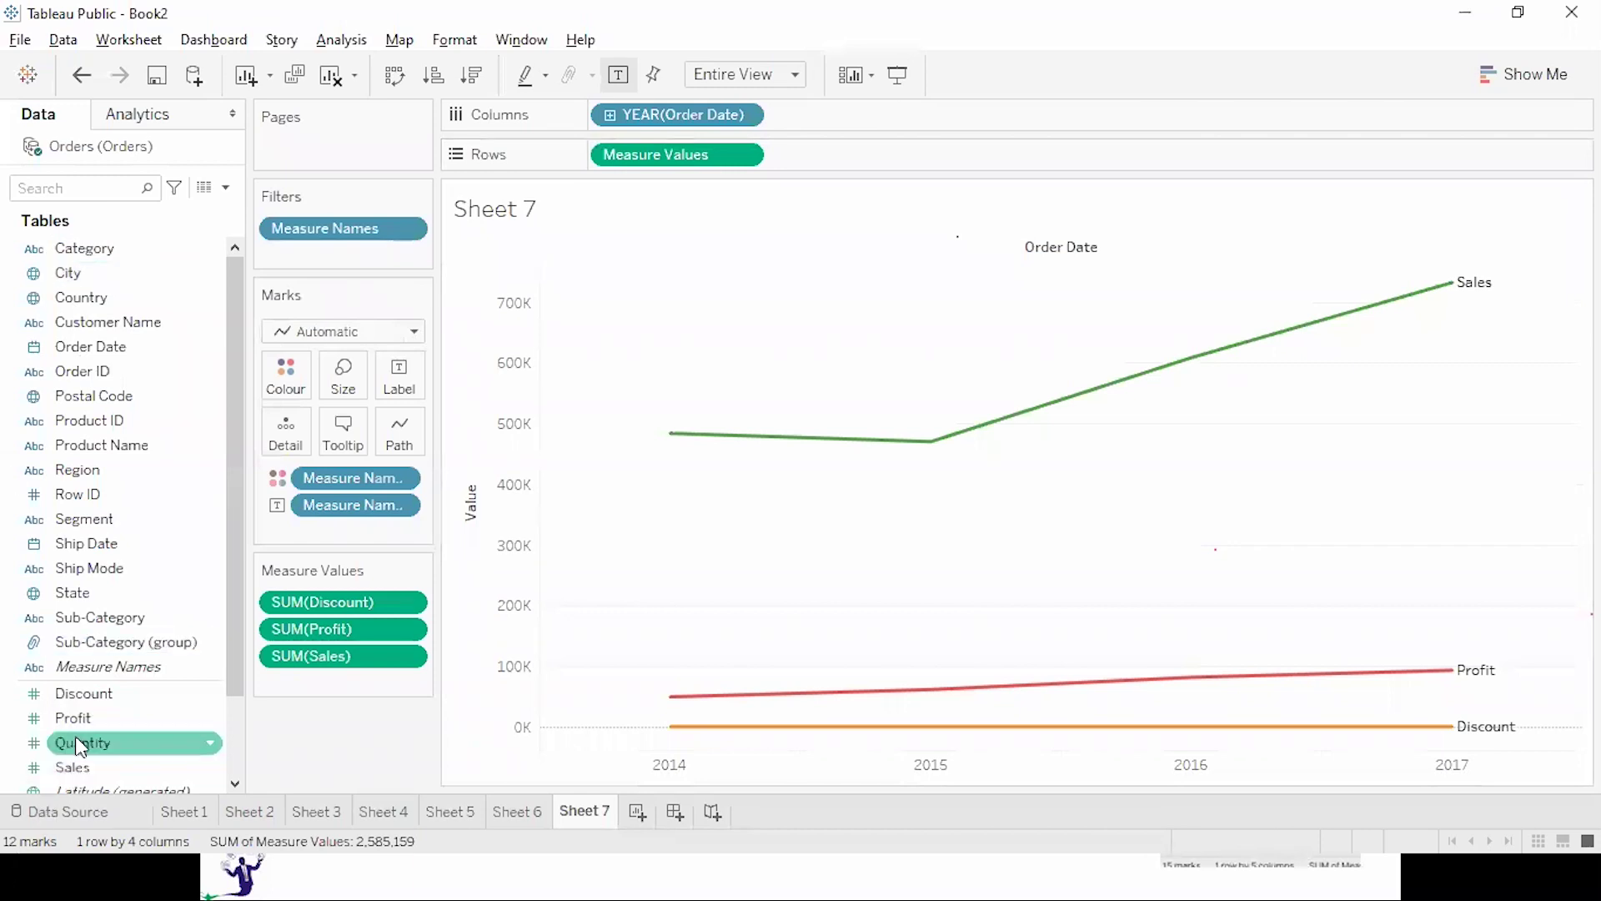
Add a new worksheet charting Sales by Order Date, and change the date from discrete to continuous Year.
{"action": "left_click", "coordinate": [637, 813]}
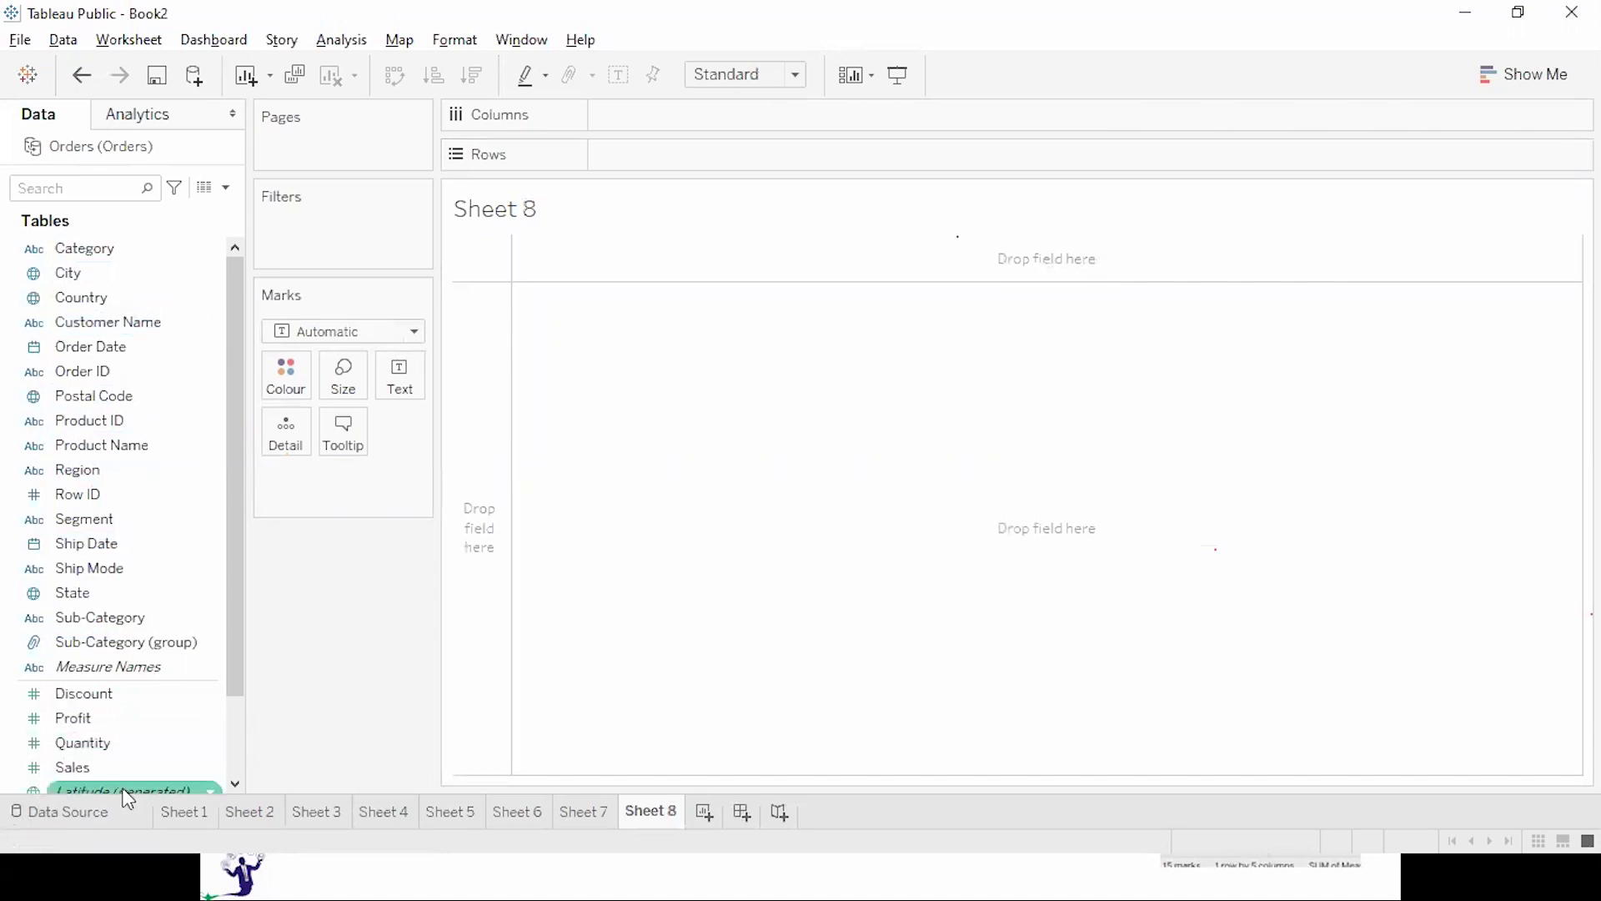
{"action": "double_click", "coordinate": [92, 767]}
{"action": "double_click", "coordinate": [154, 350]}
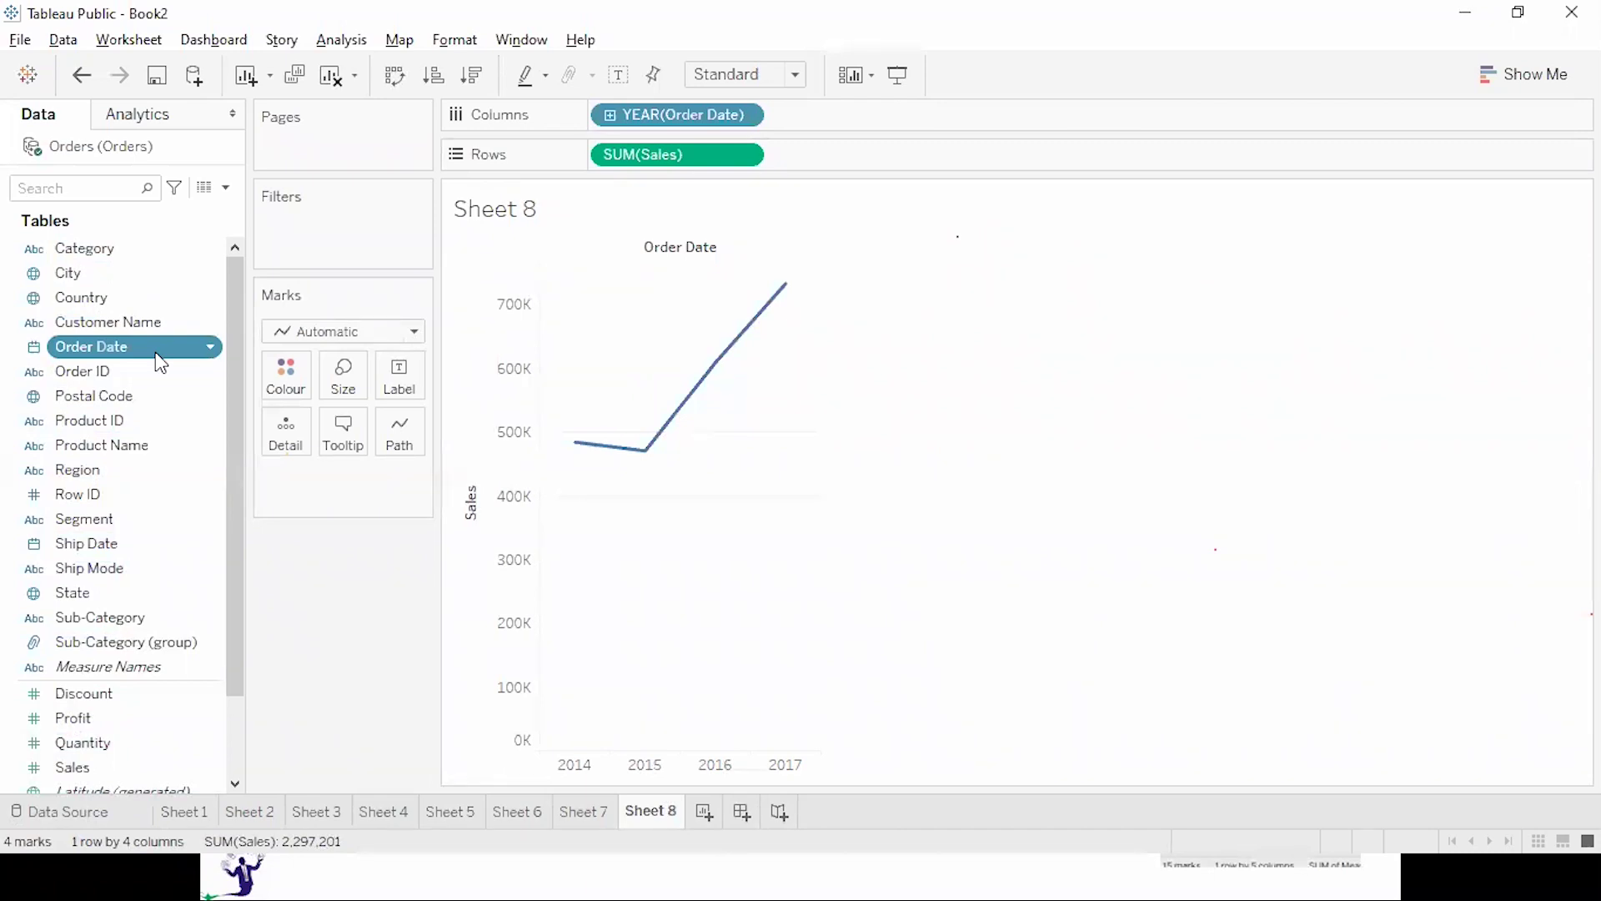
{"action": "left_click", "coordinate": [748, 112]}
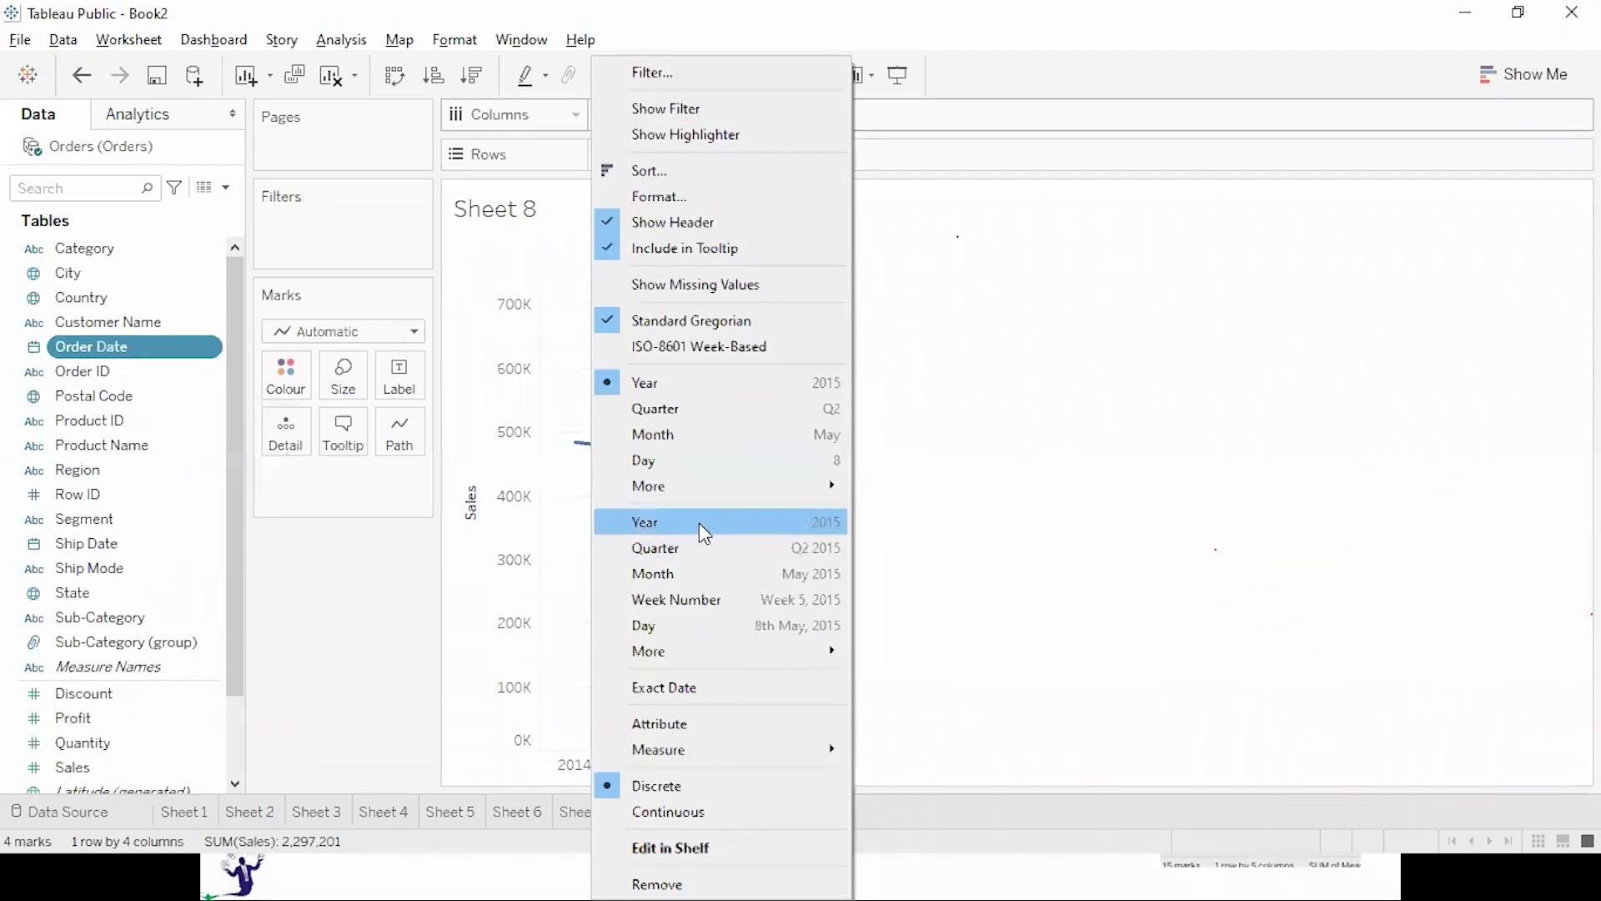
{"action": "left_click", "coordinate": [700, 522]}
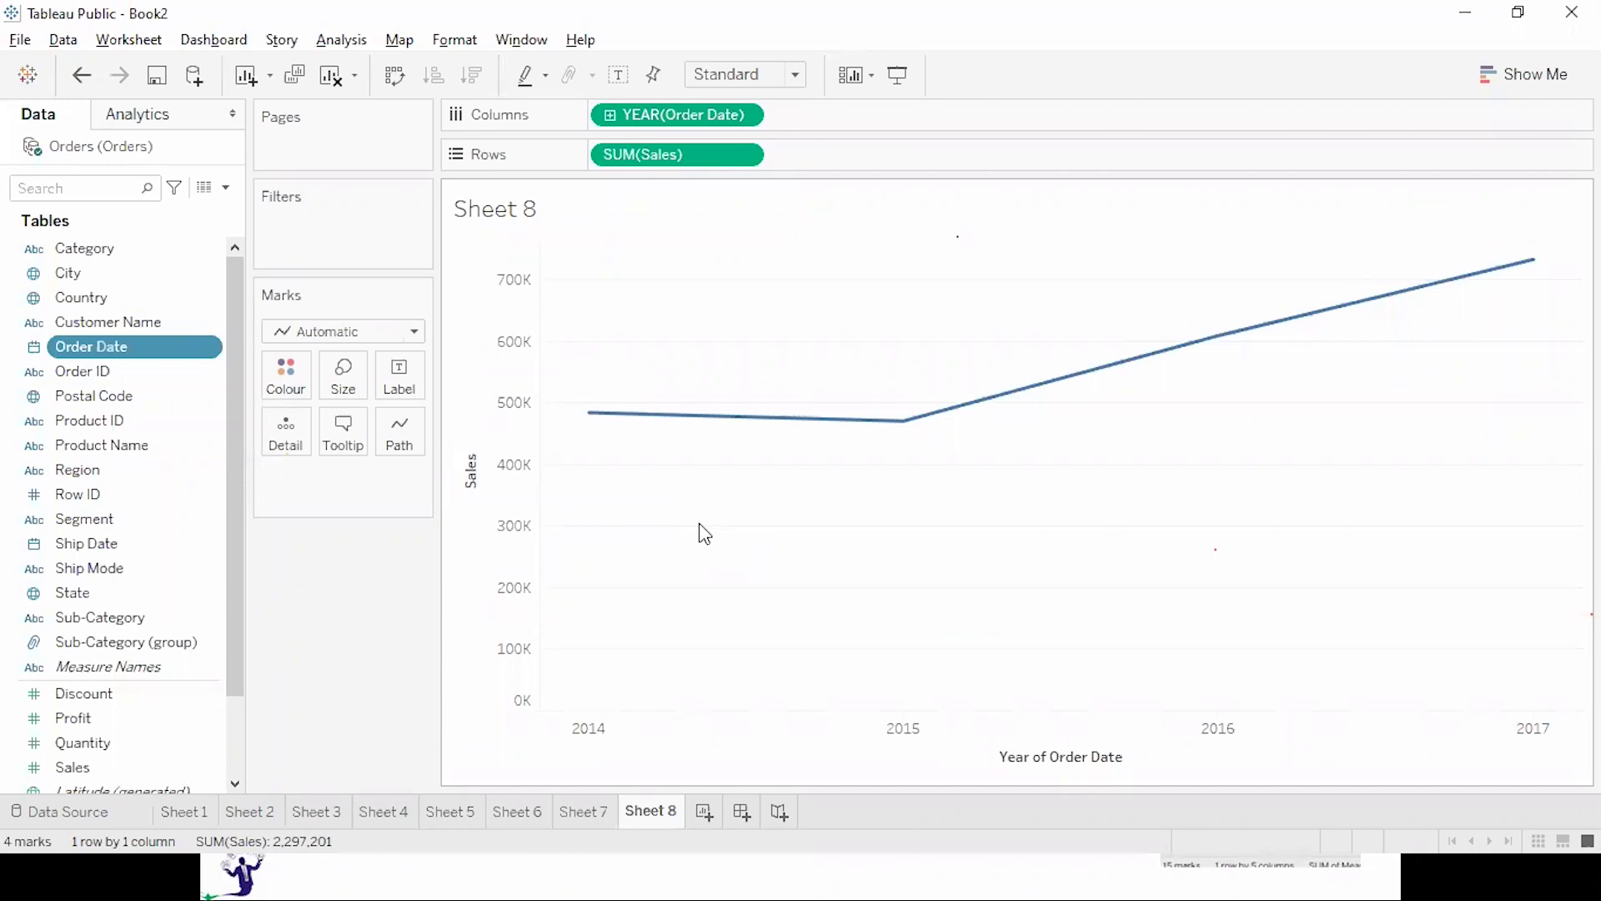
Add a new worksheet and chart Sales by Sub-Category as bars.
{"action": "left_click", "coordinate": [706, 812]}
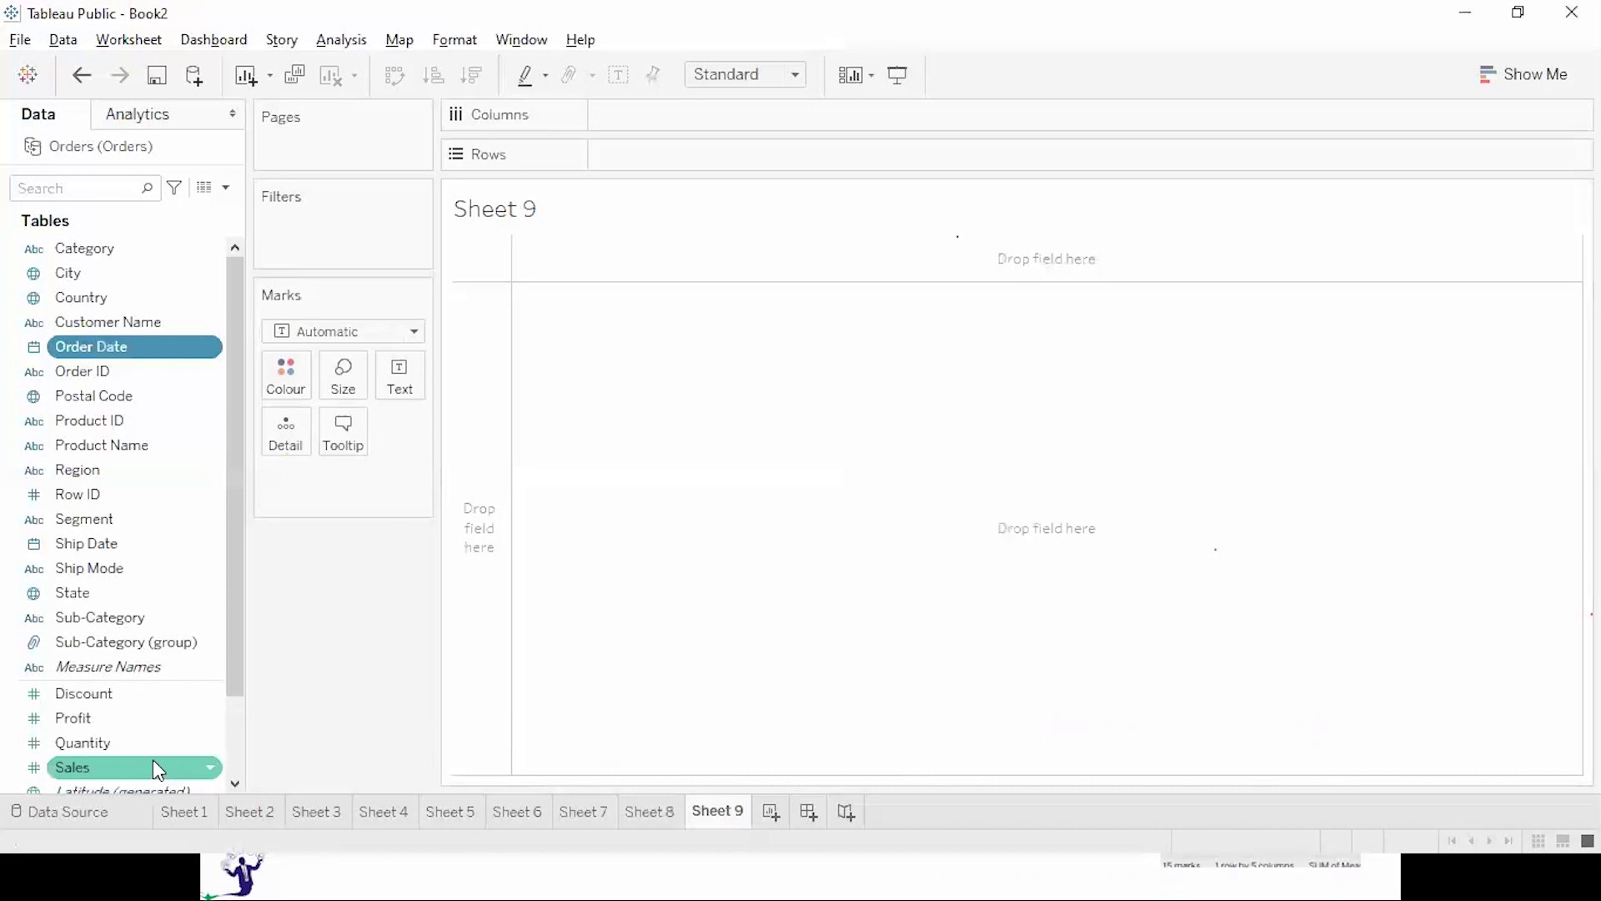
{"action": "double_click", "coordinate": [152, 759]}
{"action": "double_click", "coordinate": [138, 623]}
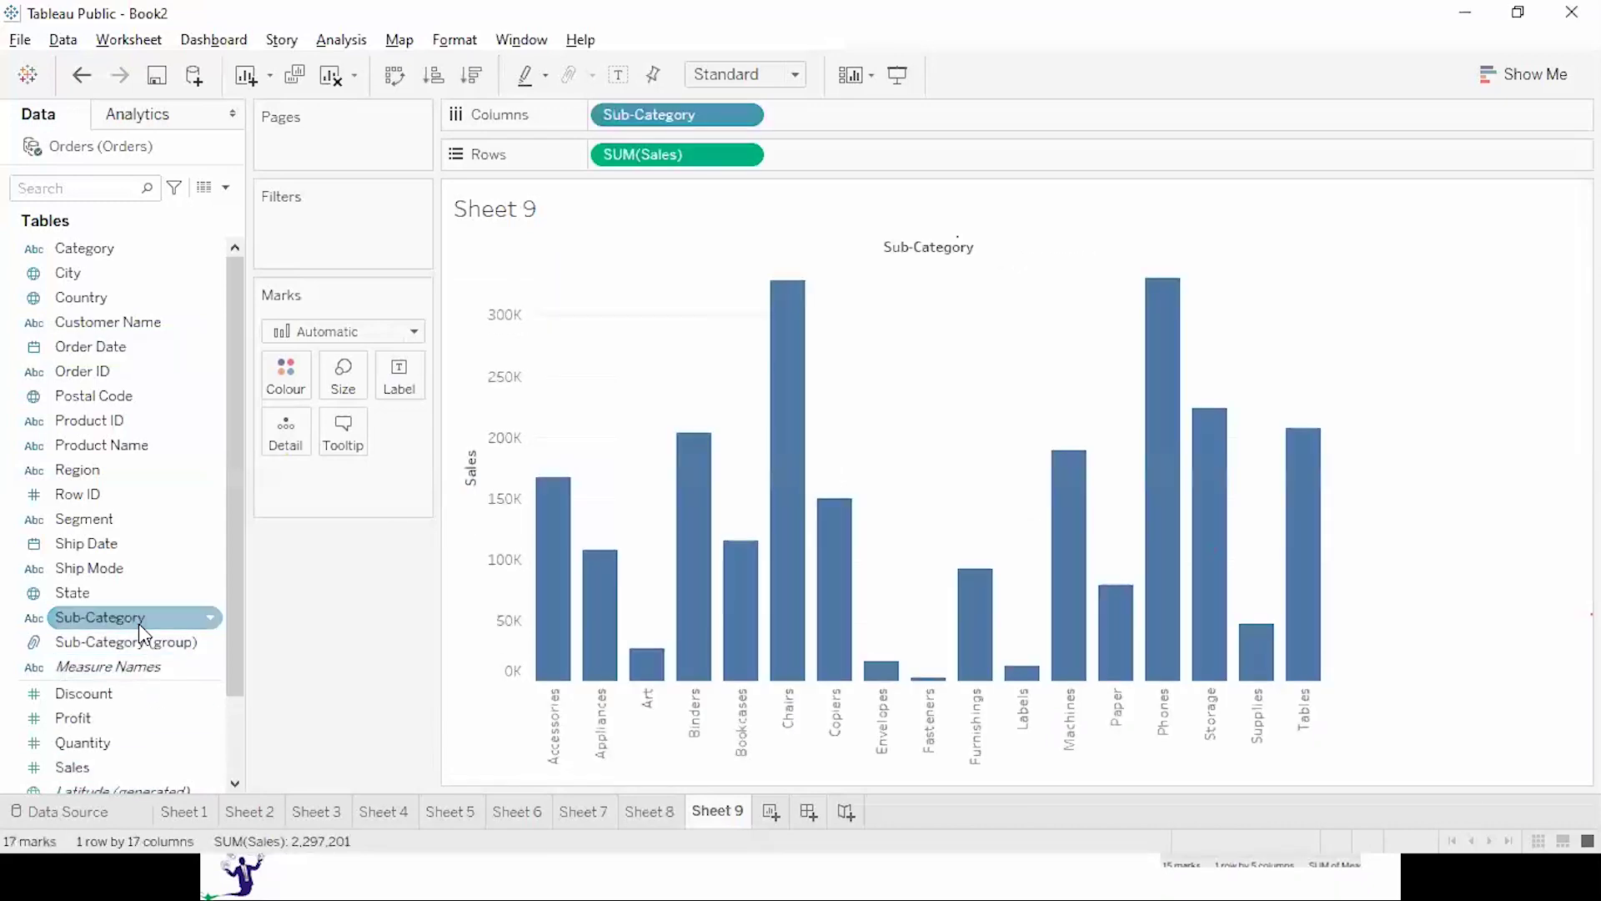
Compare discrete and continuous colouring of the bars using Category and Profit, ending with Category on Colour.
{"action": "left_click_drag", "start_coordinate": [90, 249], "coordinate": [287, 366]}
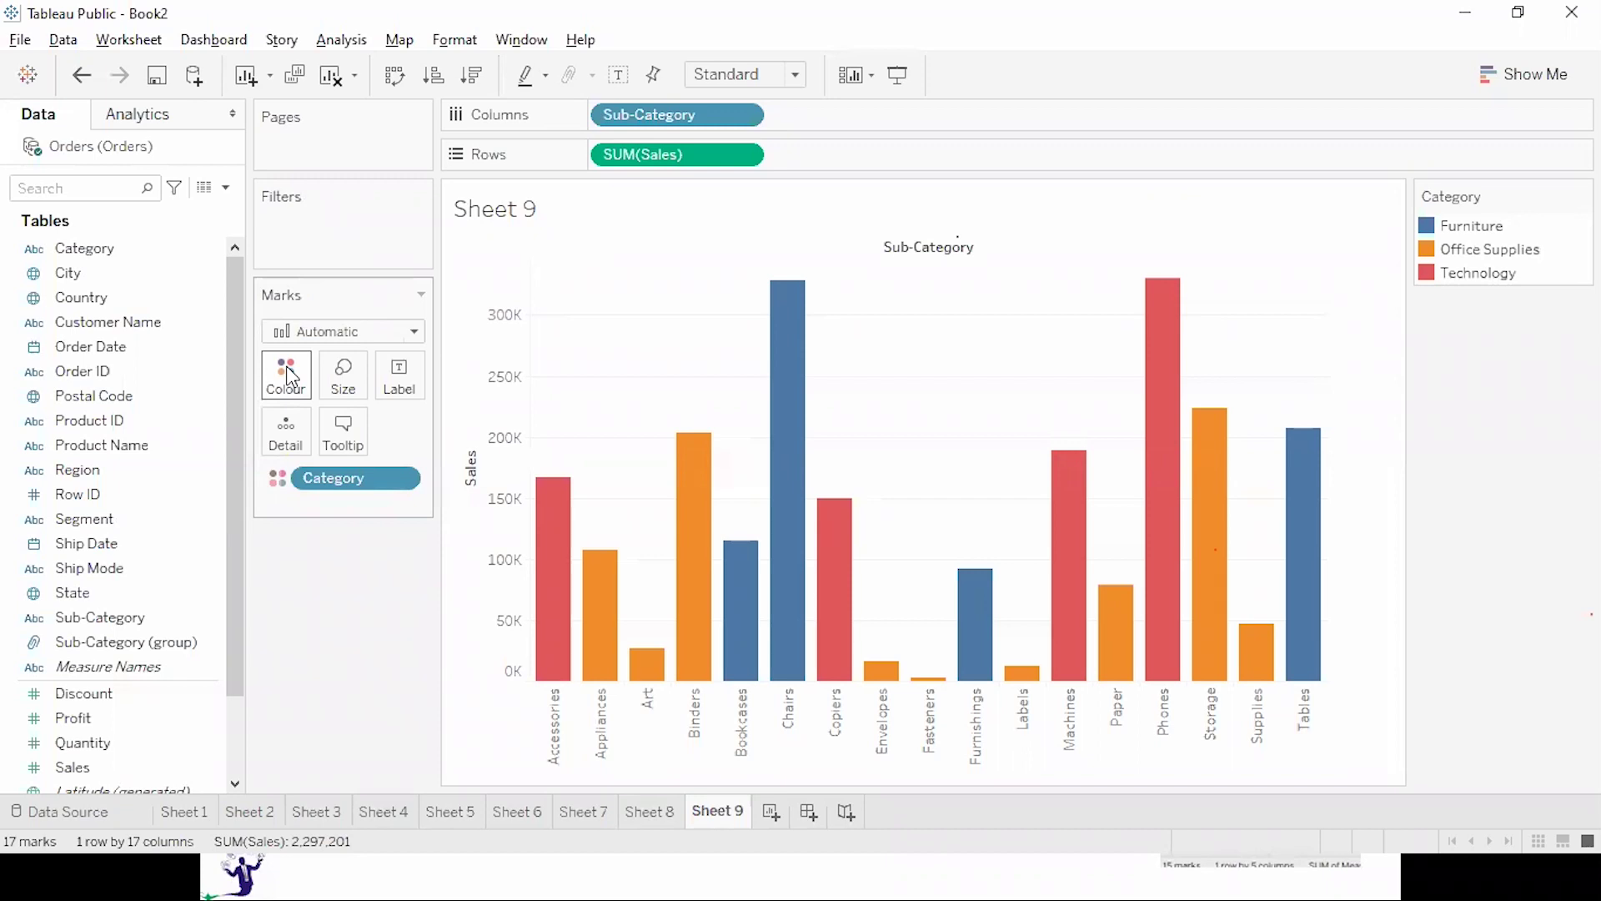
{"action": "left_click_drag", "start_coordinate": [100, 718], "coordinate": [300, 381]}
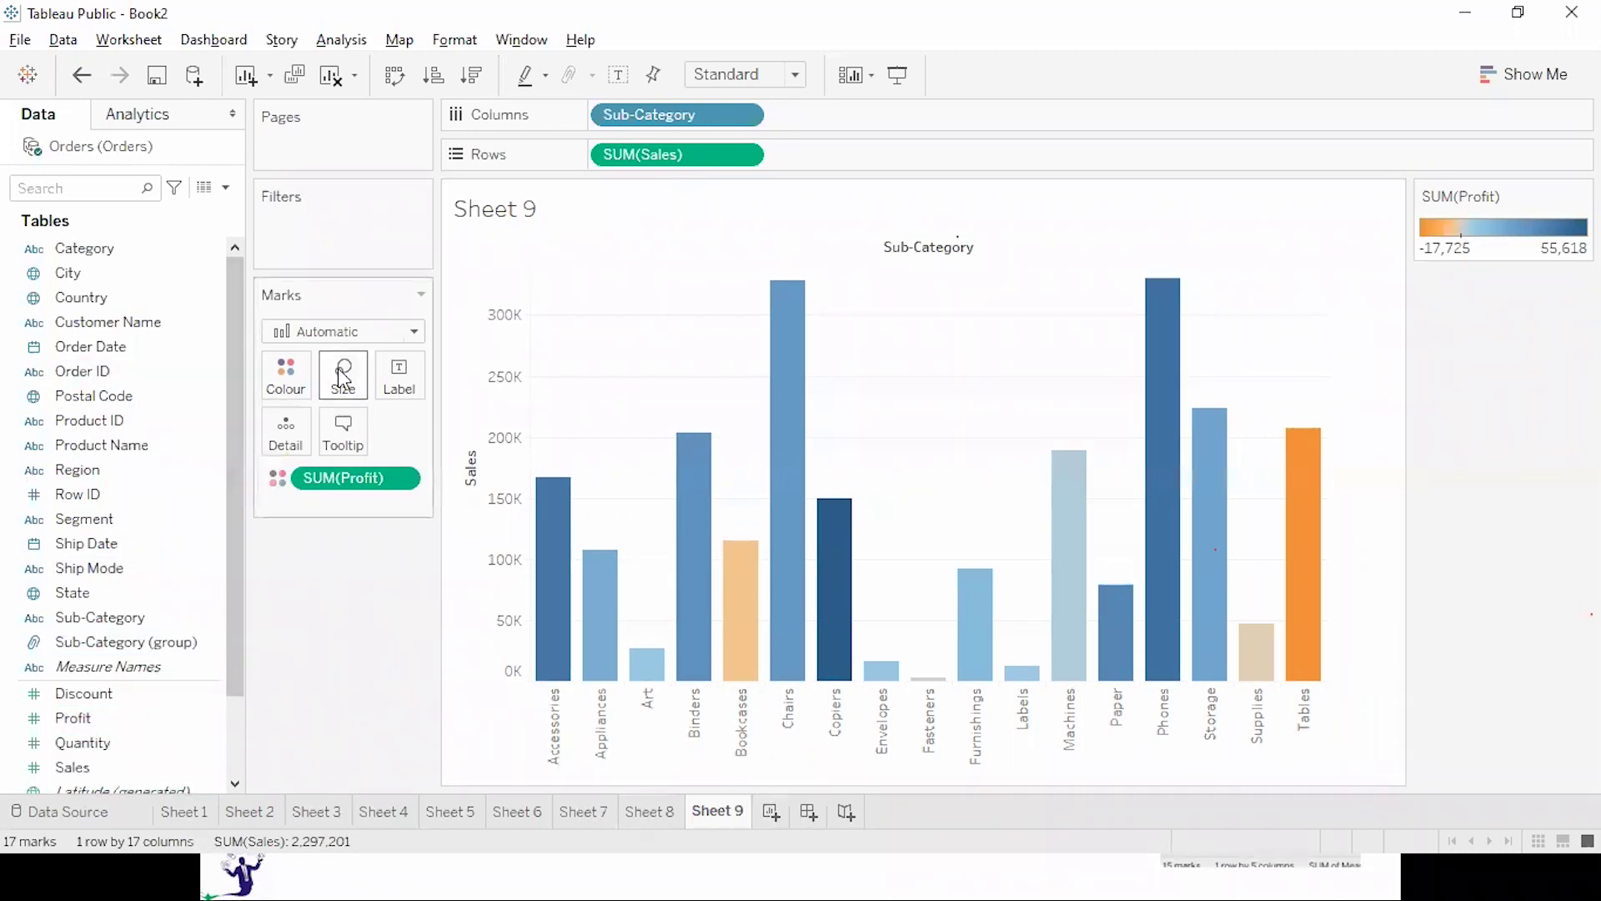
{"action": "left_click_drag", "start_coordinate": [83, 248], "coordinate": [286, 375]}
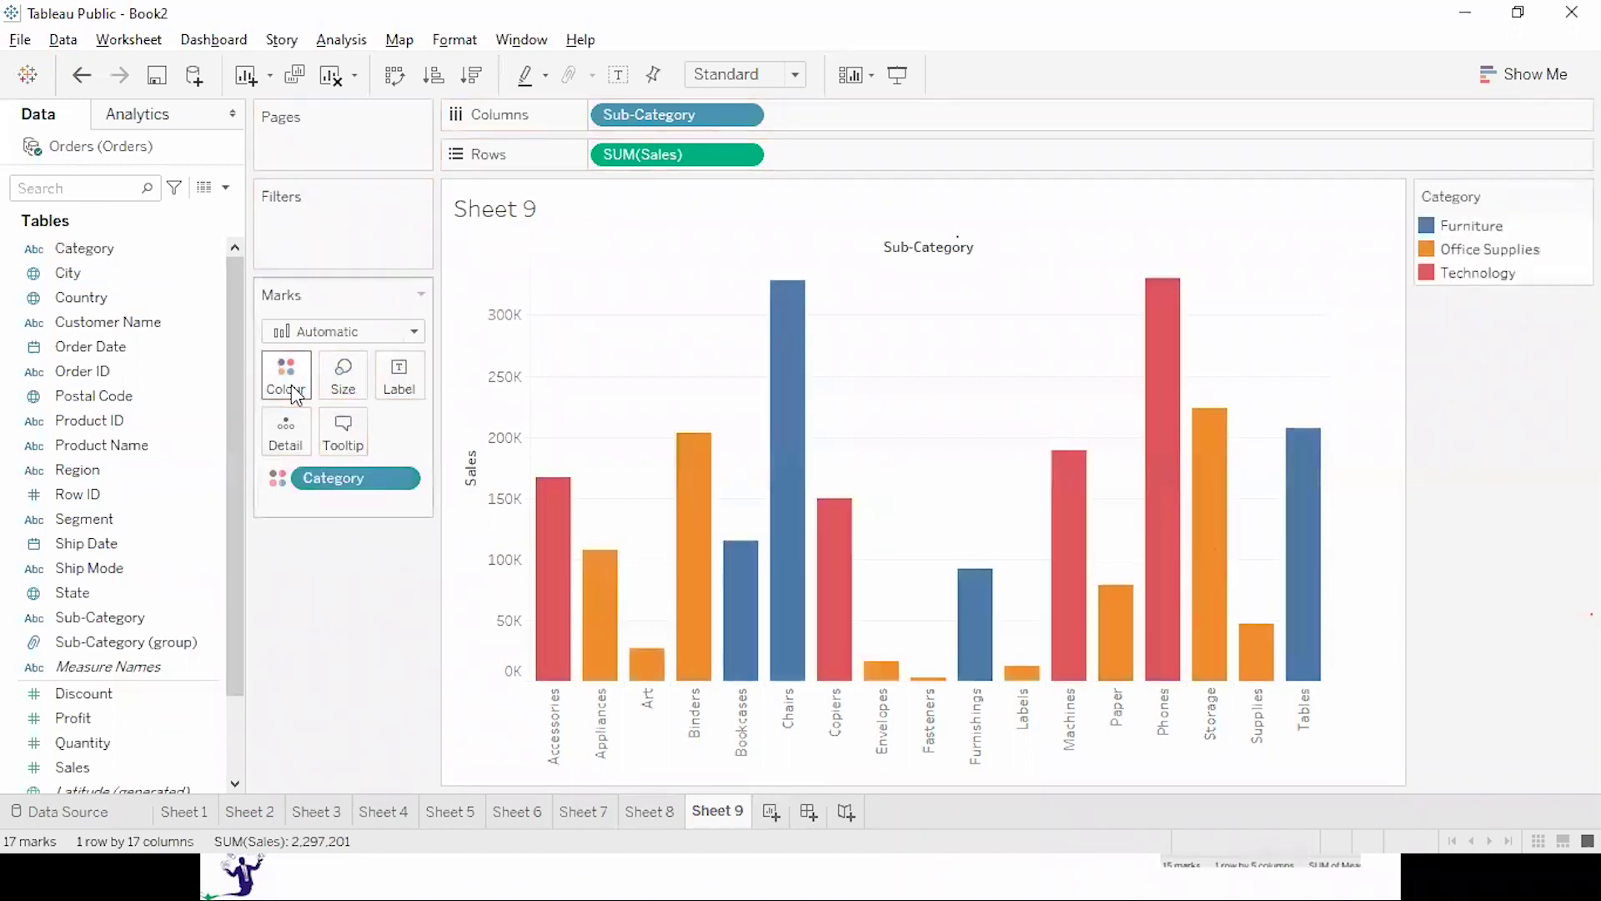
Add a Category filter that keeps Furniture and Office Supplies and leaves out Technology, and apply it.
{"action": "left_click_drag", "start_coordinate": [78, 255], "coordinate": [293, 243]}
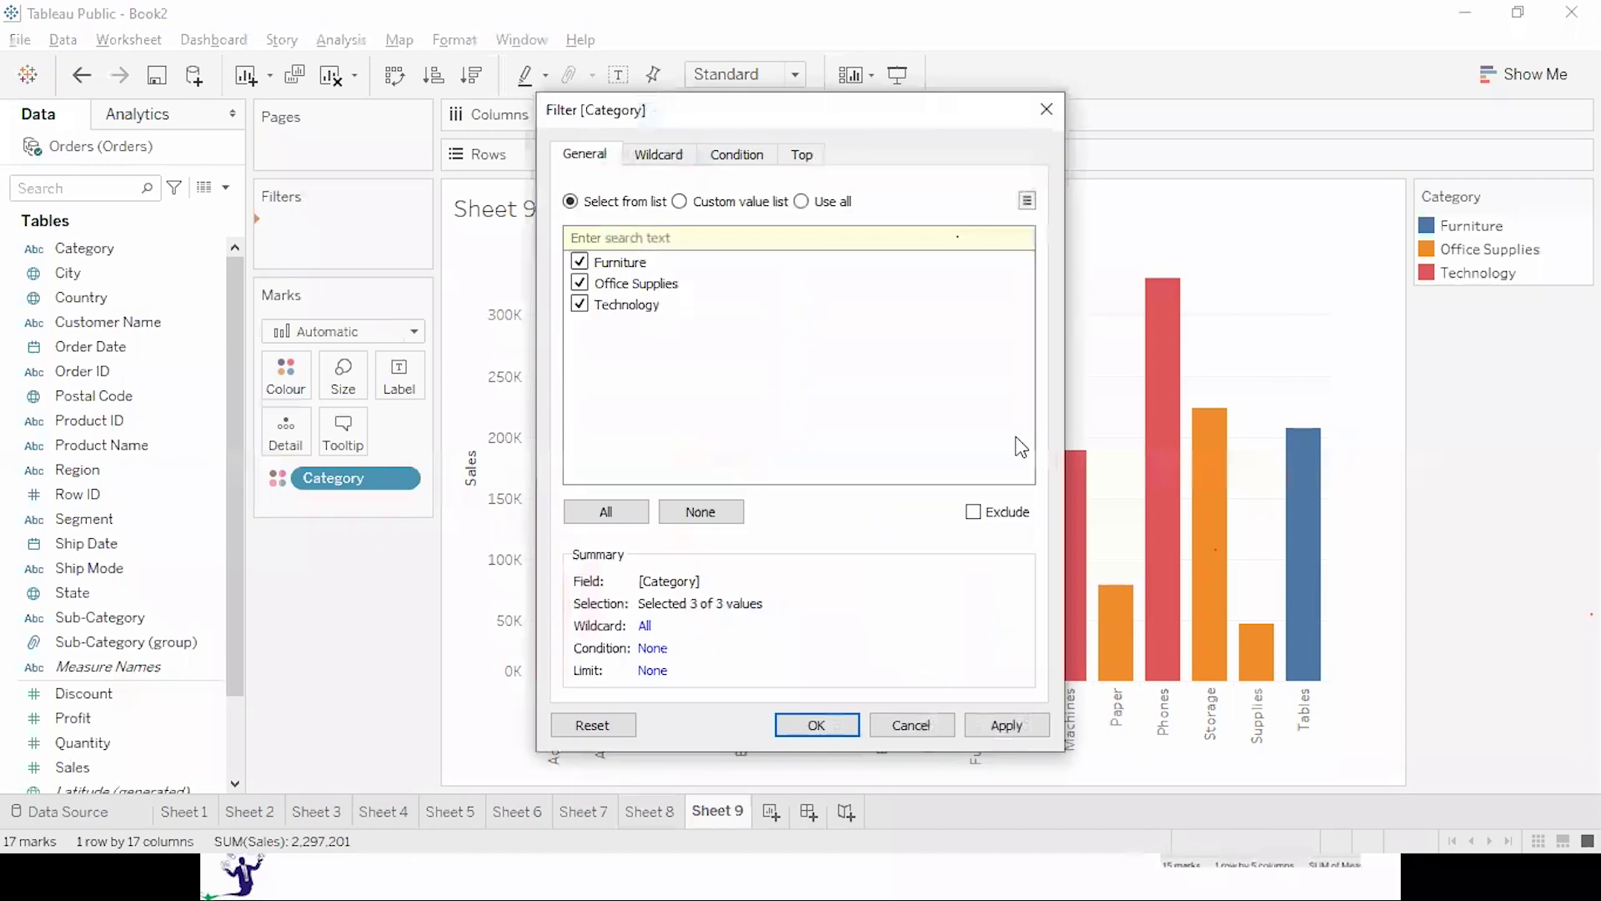
{"action": "left_click", "coordinate": [580, 284]}
{"action": "left_click", "coordinate": [580, 304]}
{"action": "left_click", "coordinate": [579, 284]}
{"action": "left_click", "coordinate": [1026, 729]}
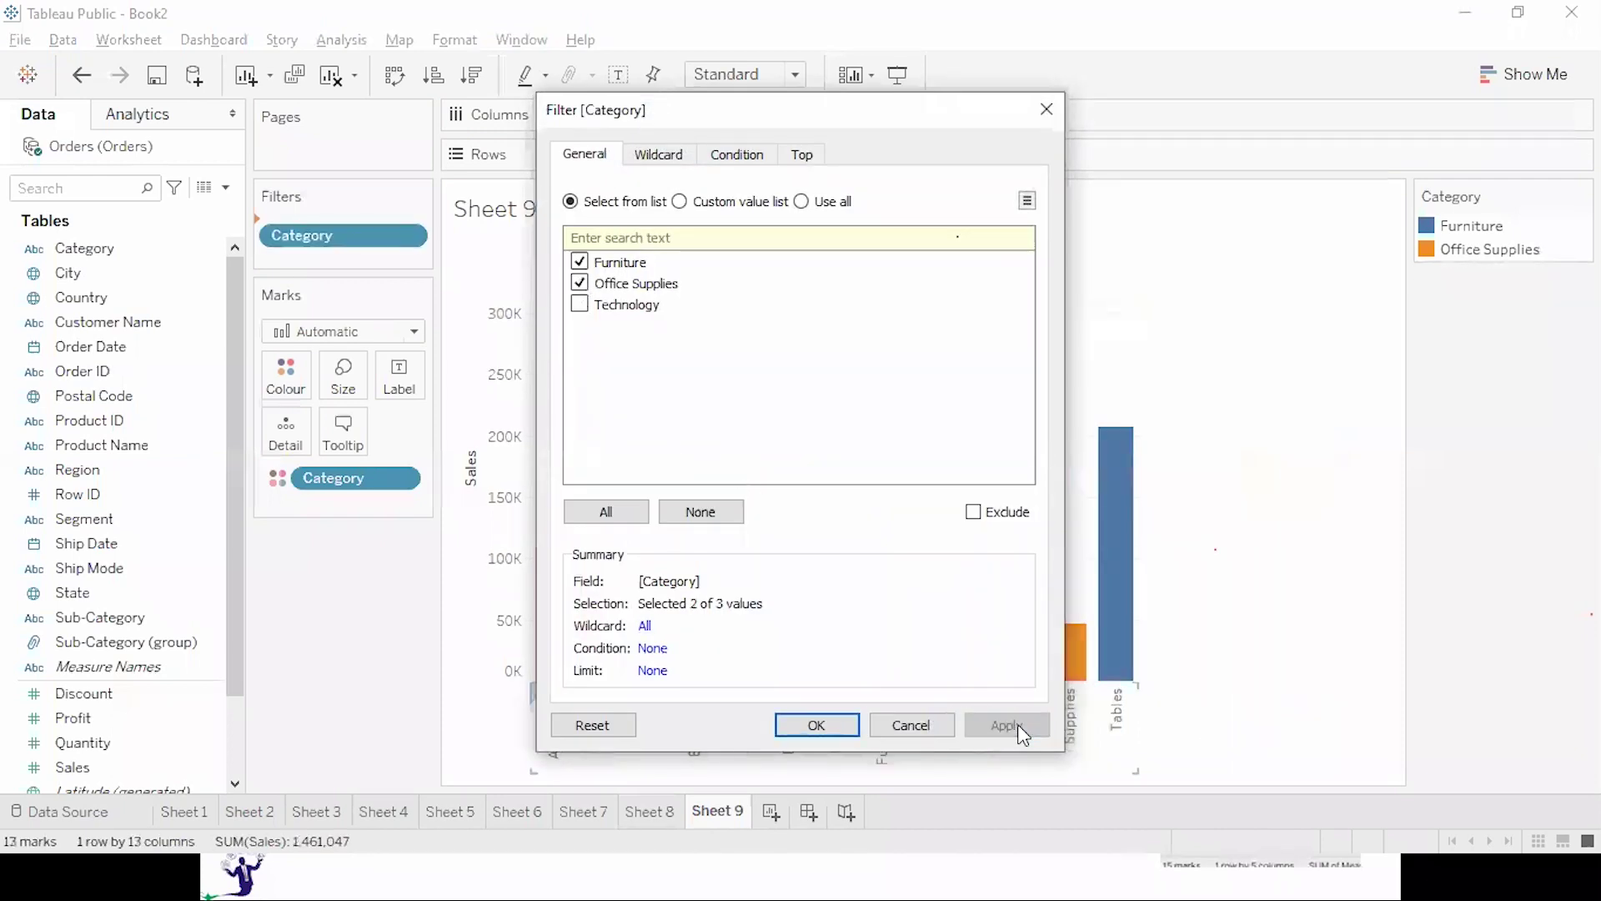
Close the Category filter settings, remove that filter from the sheet, and colour the Sub-Category bars by Profit.
{"action": "left_click", "coordinate": [1048, 110]}
{"action": "left_click_drag", "start_coordinate": [342, 228], "coordinate": [389, 745]}
{"action": "left_click_drag", "start_coordinate": [64, 722], "coordinate": [283, 377]}
Fit the Sub-Category bar chart to Entire View.
{"action": "left_click", "coordinate": [784, 74]}
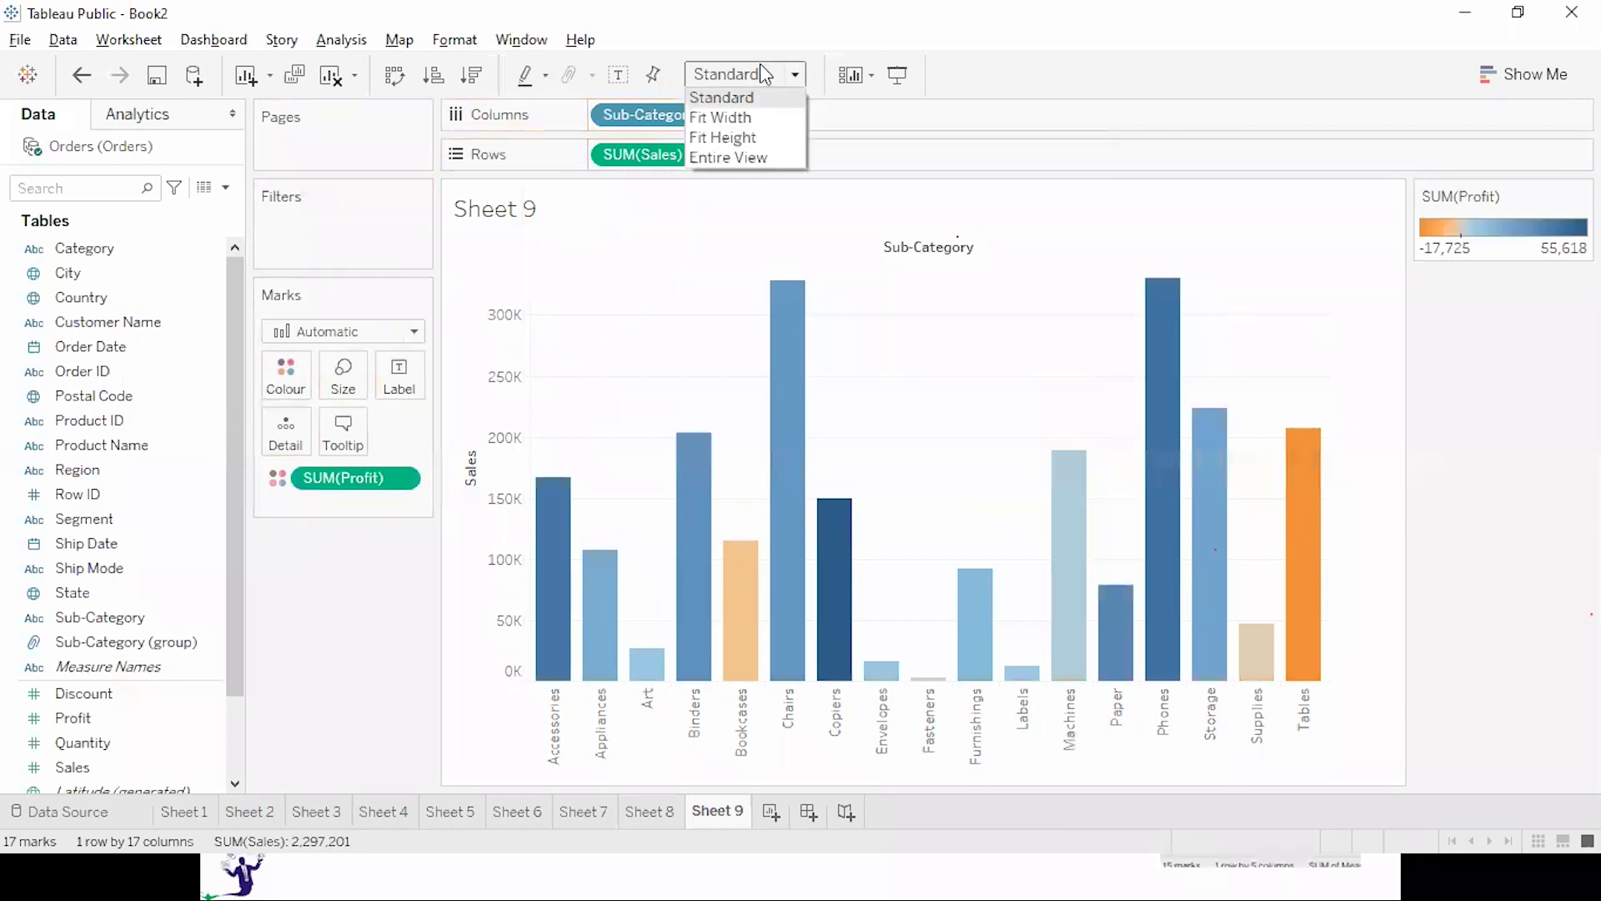
{"action": "left_click", "coordinate": [734, 158]}
{"action": "left_click", "coordinate": [112, 621]}
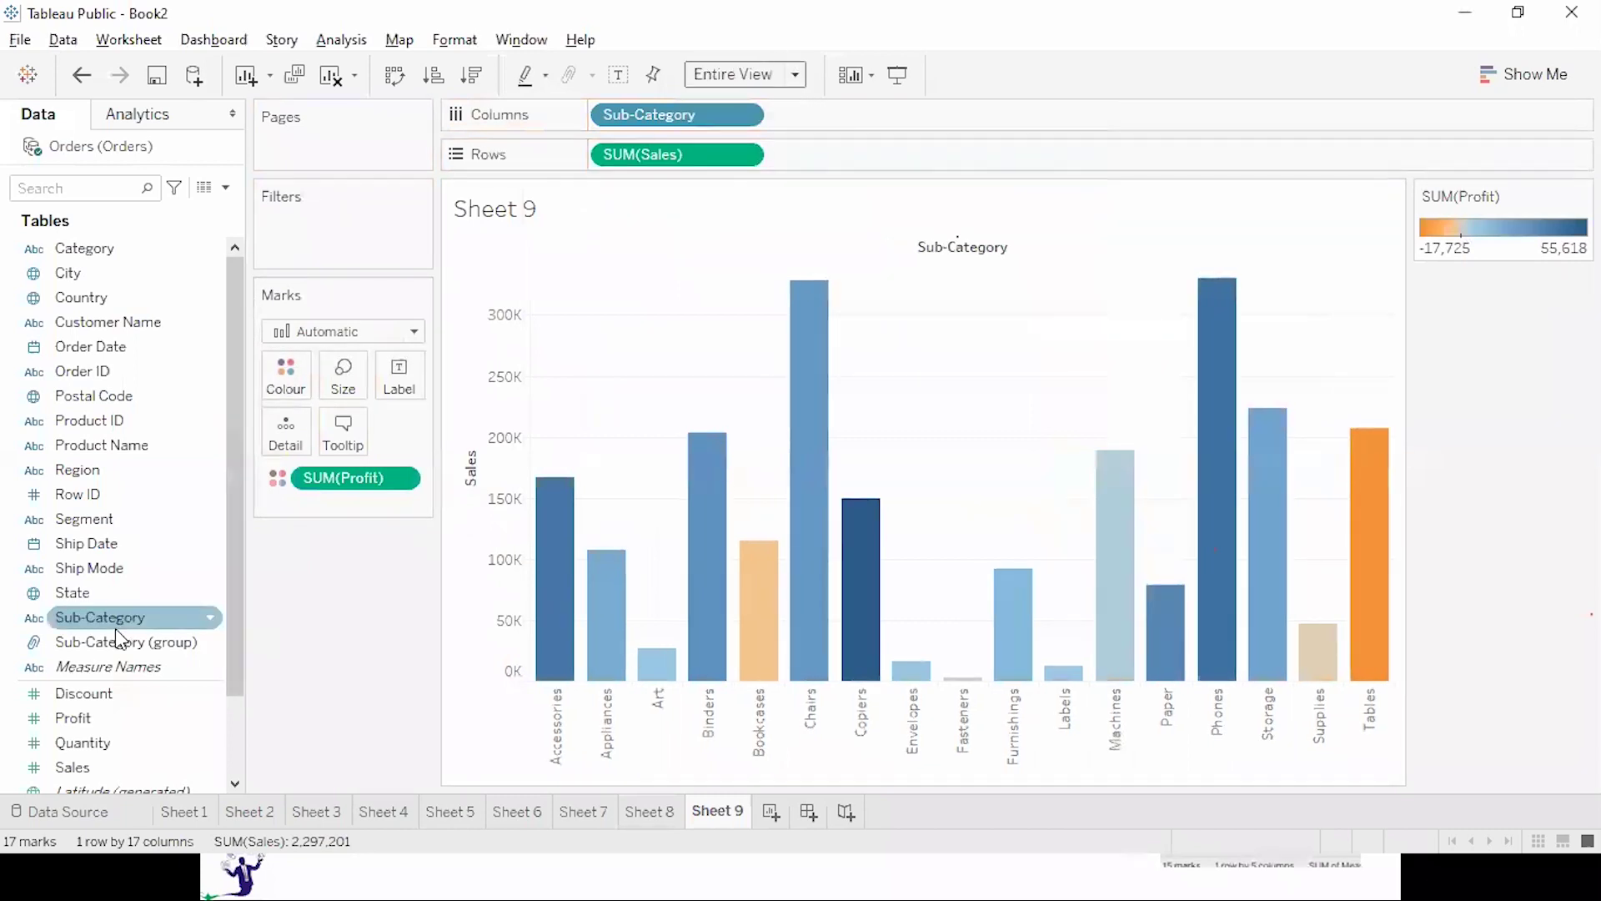
Try a range filter on all Profit values from 1,416 to 8,399.976, and remove that filter from the sheet.
{"action": "left_click", "coordinate": [78, 742]}
{"action": "left_click_drag", "start_coordinate": [73, 717], "coordinate": [304, 233]}
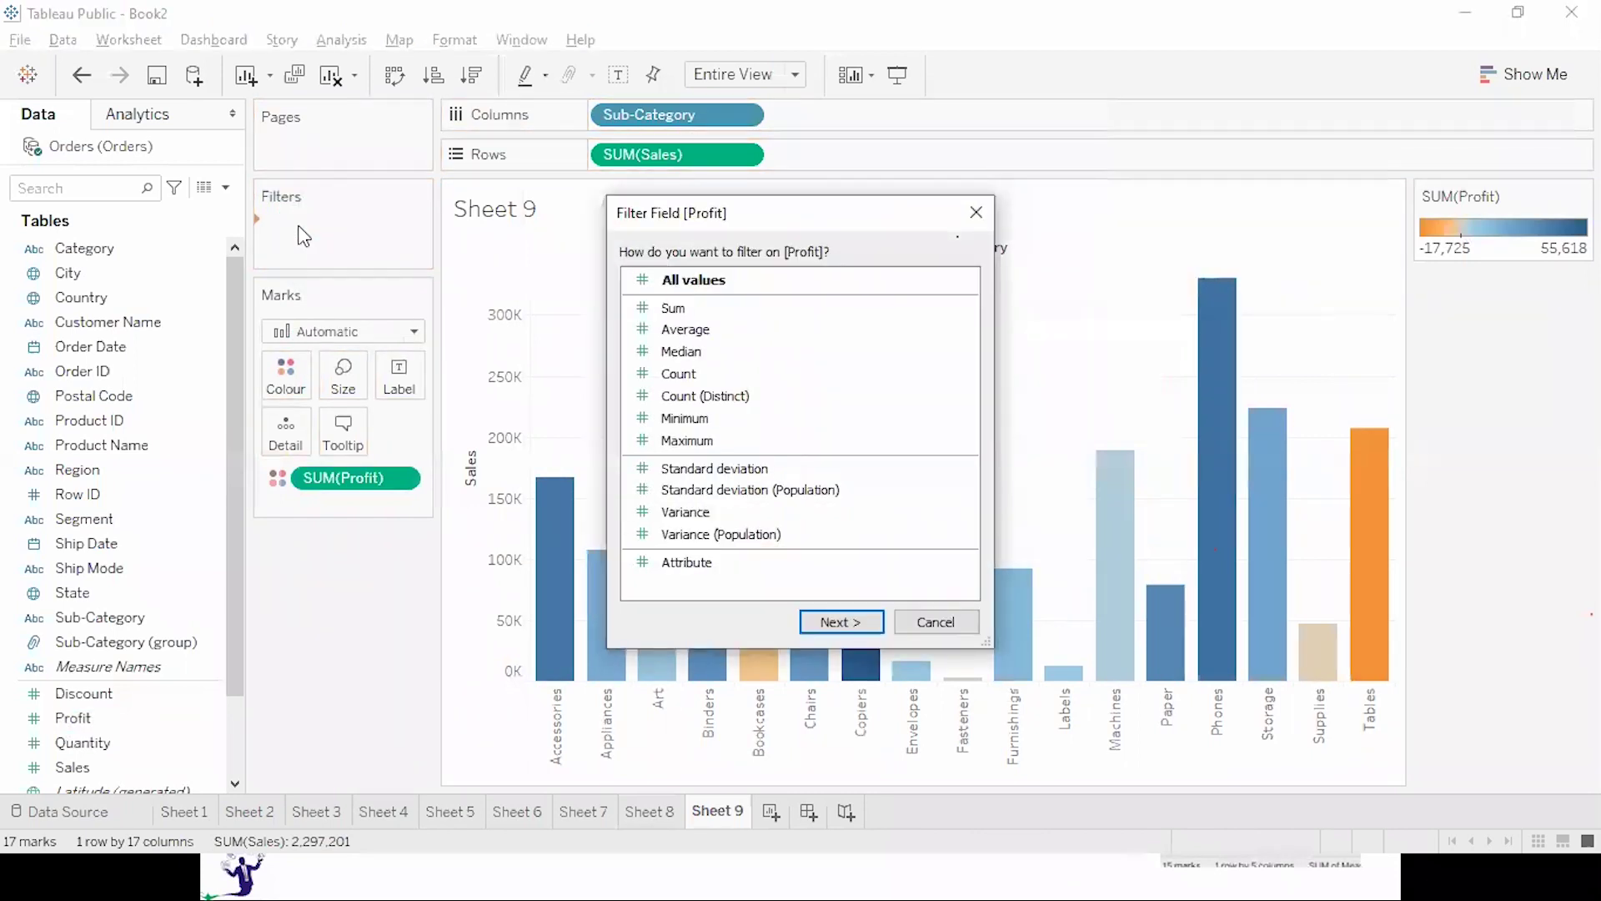
{"action": "left_click", "coordinate": [821, 619]}
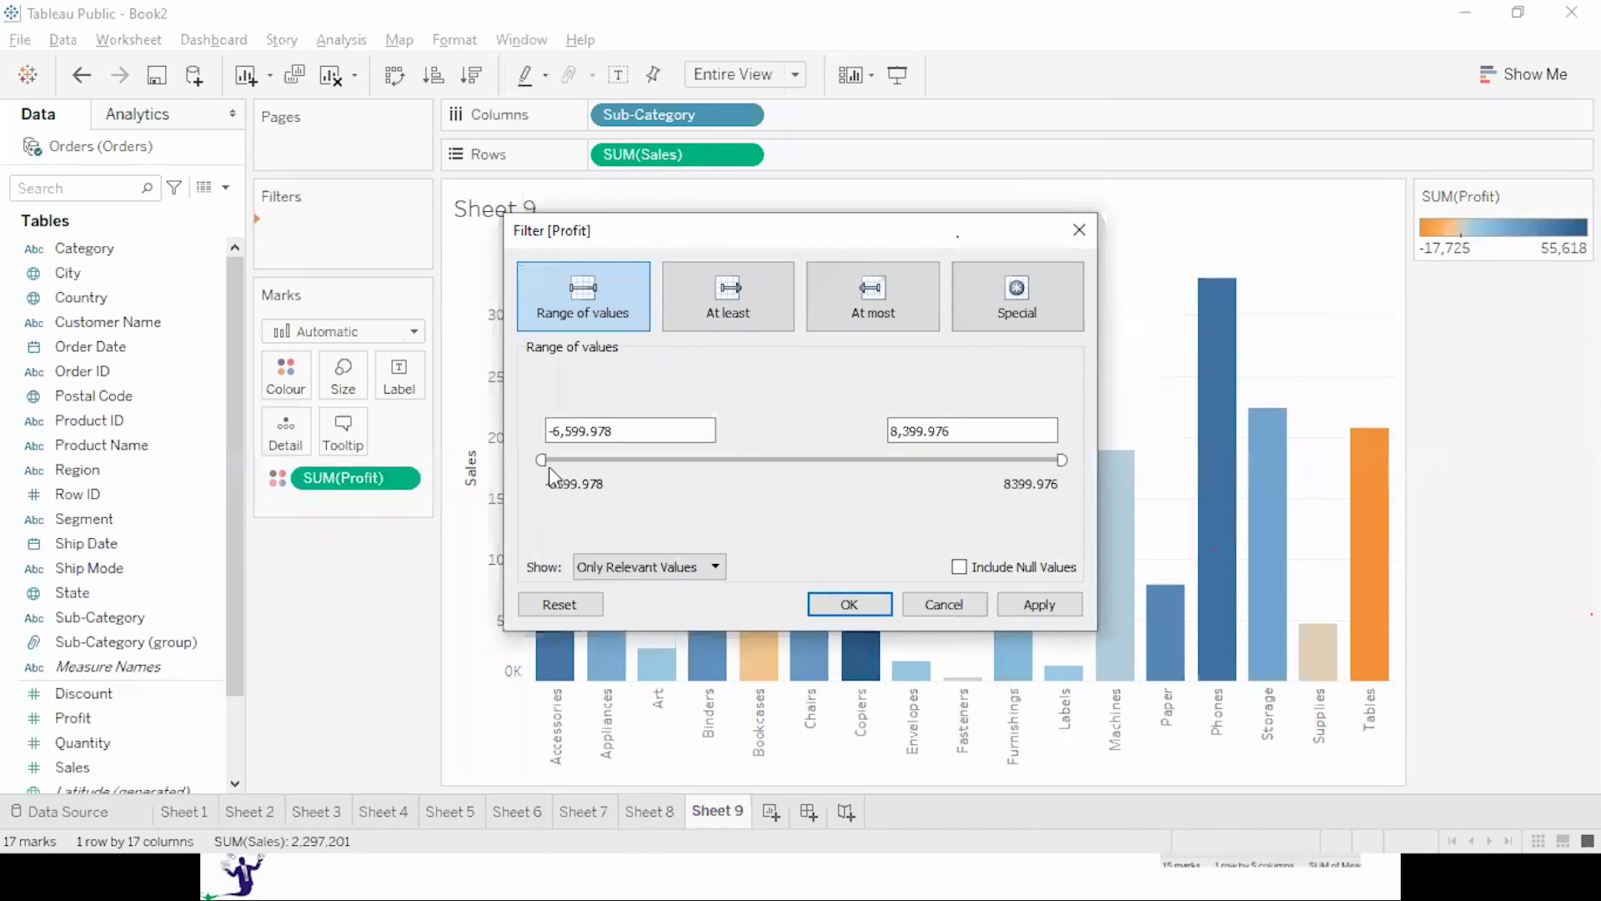
{"action": "left_click_drag", "start_coordinate": [557, 459], "coordinate": [815, 459]}
{"action": "left_click", "coordinate": [1034, 607]}
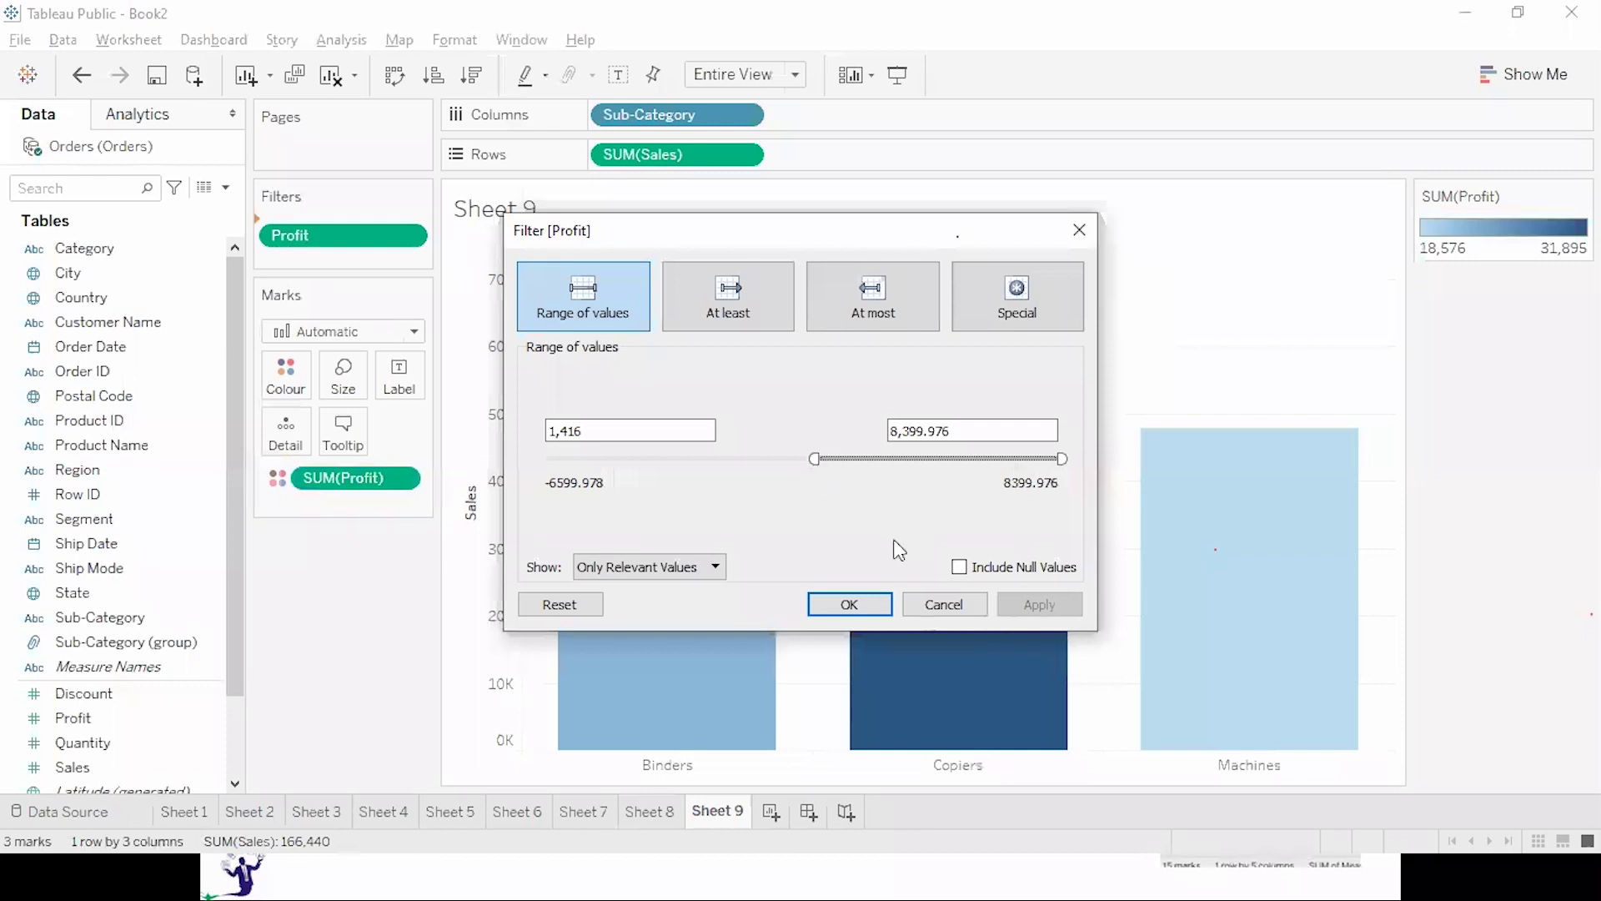
{"action": "left_click", "coordinate": [940, 607]}
{"action": "left_click_drag", "start_coordinate": [326, 229], "coordinate": [372, 657]}
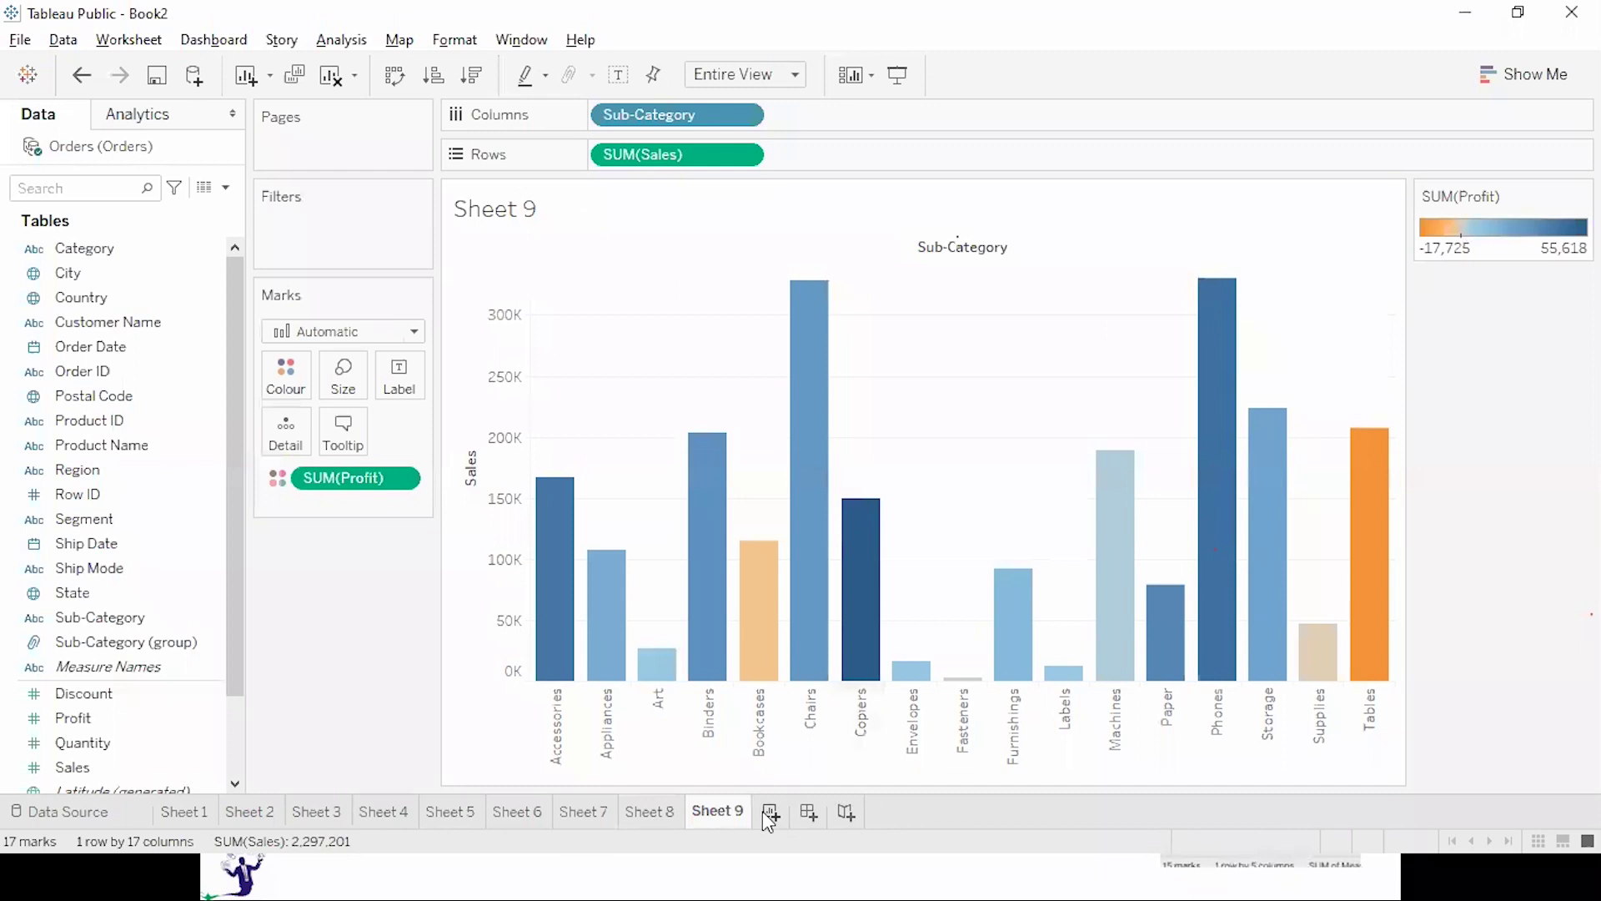
Add a new worksheet and plot State on a map.
{"action": "left_click", "coordinate": [766, 813]}
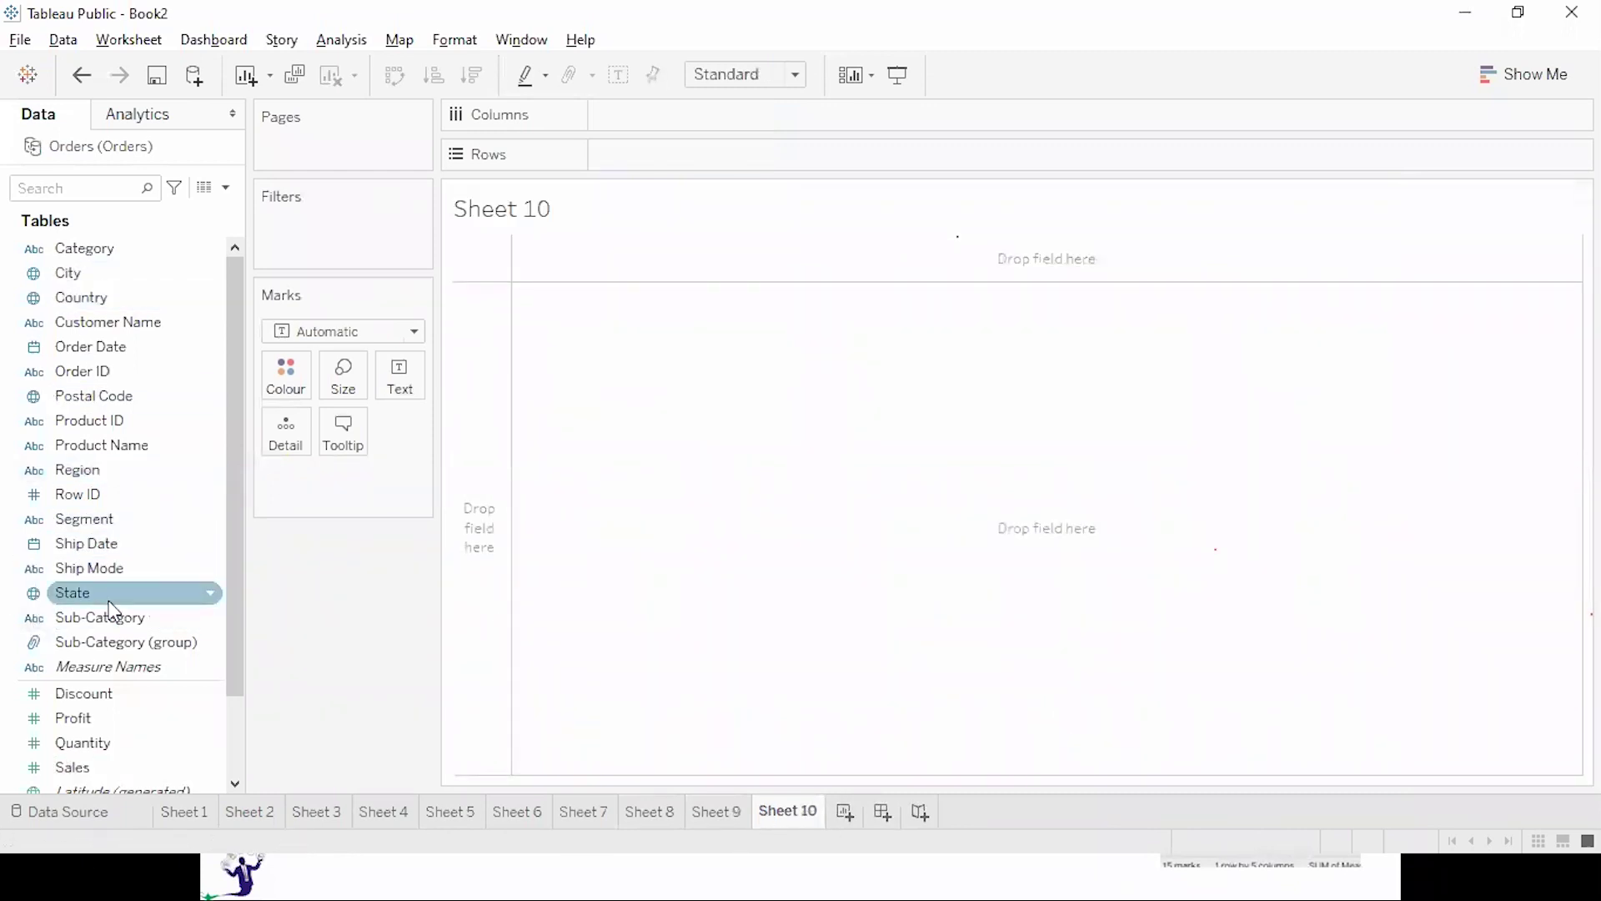
{"action": "scroll", "coordinate": [225, 658], "scroll_direction": "down", "scroll_amount": 2}
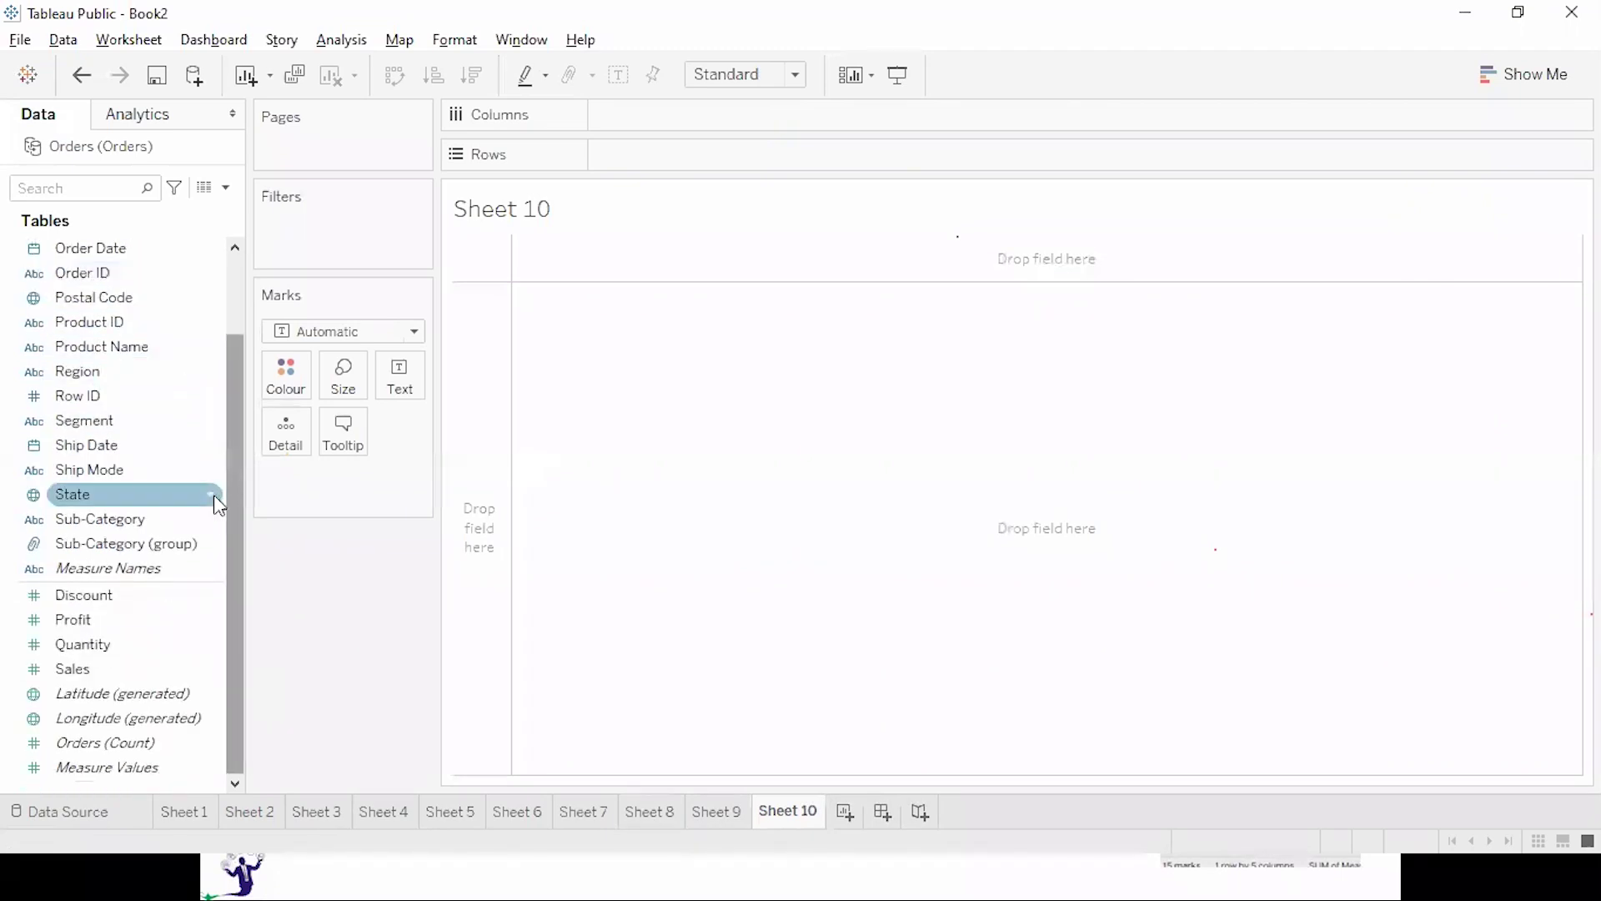
{"action": "left_click", "coordinate": [154, 498]}
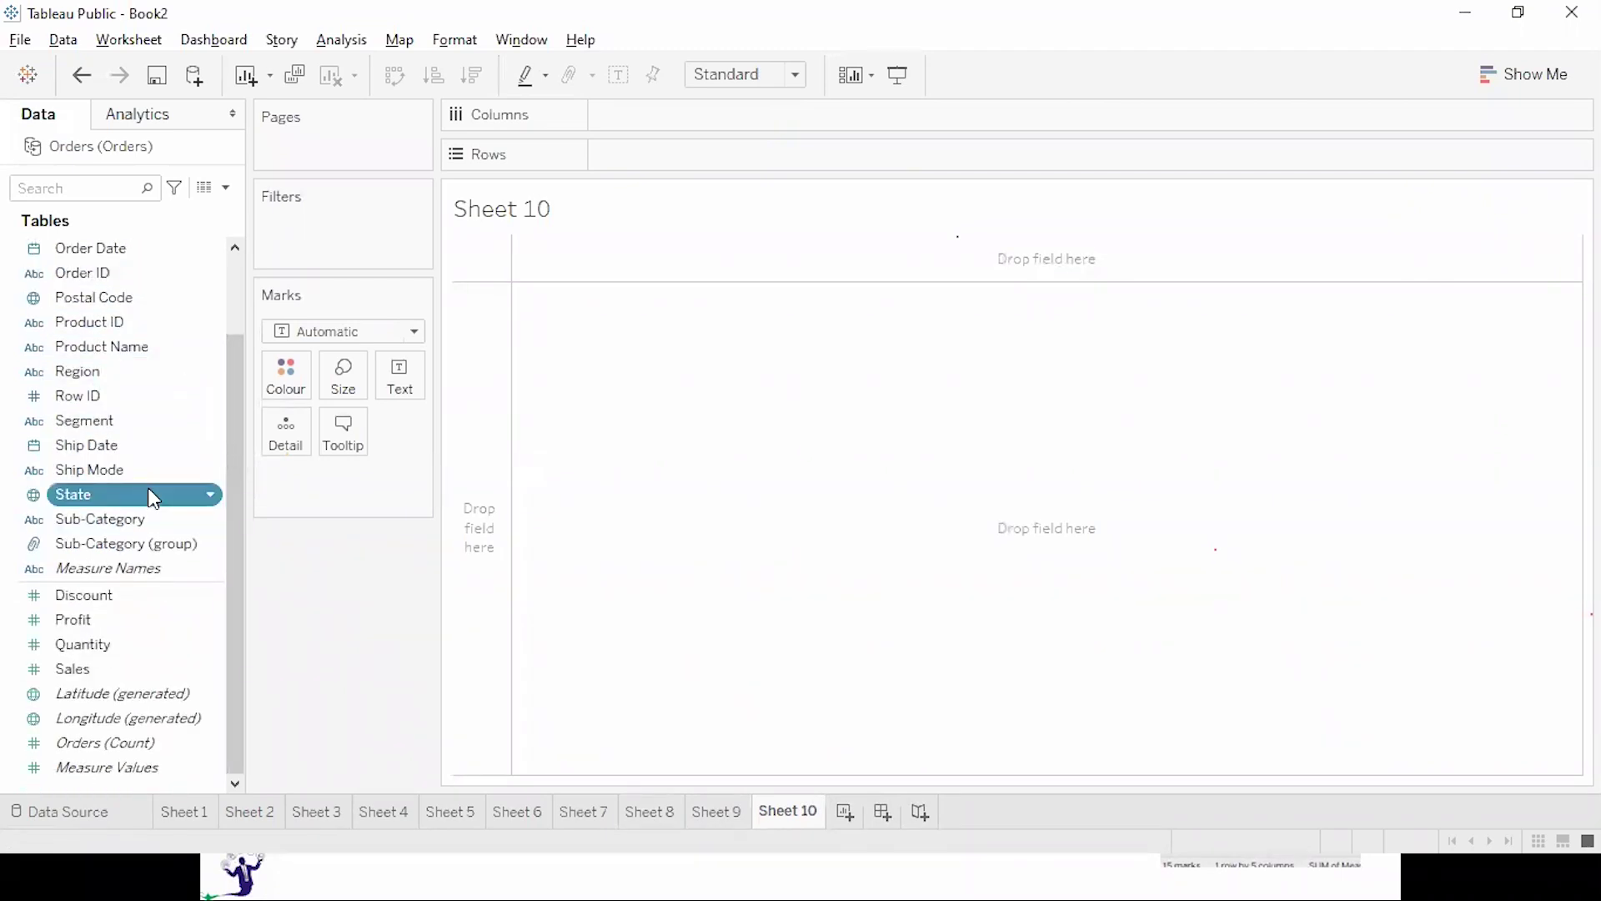
{"action": "double_click", "coordinate": [153, 498]}
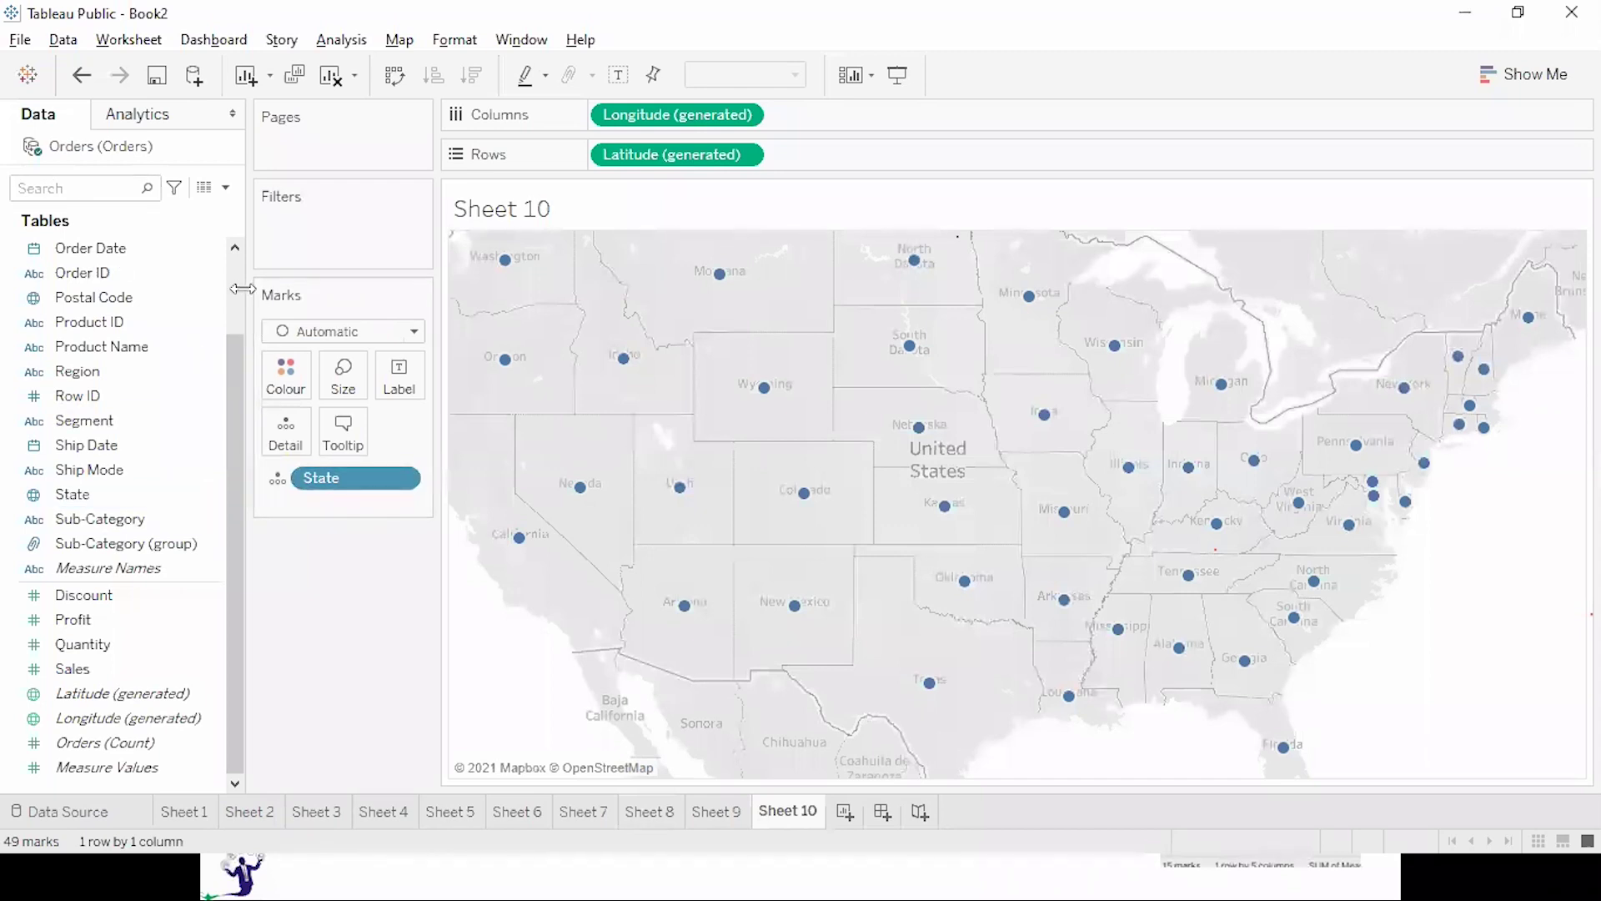
Compare map colouring by putting Region on Colour with enlarged dots, and replace Region with Sales.
{"action": "left_click_drag", "start_coordinate": [105, 372], "coordinate": [300, 375]}
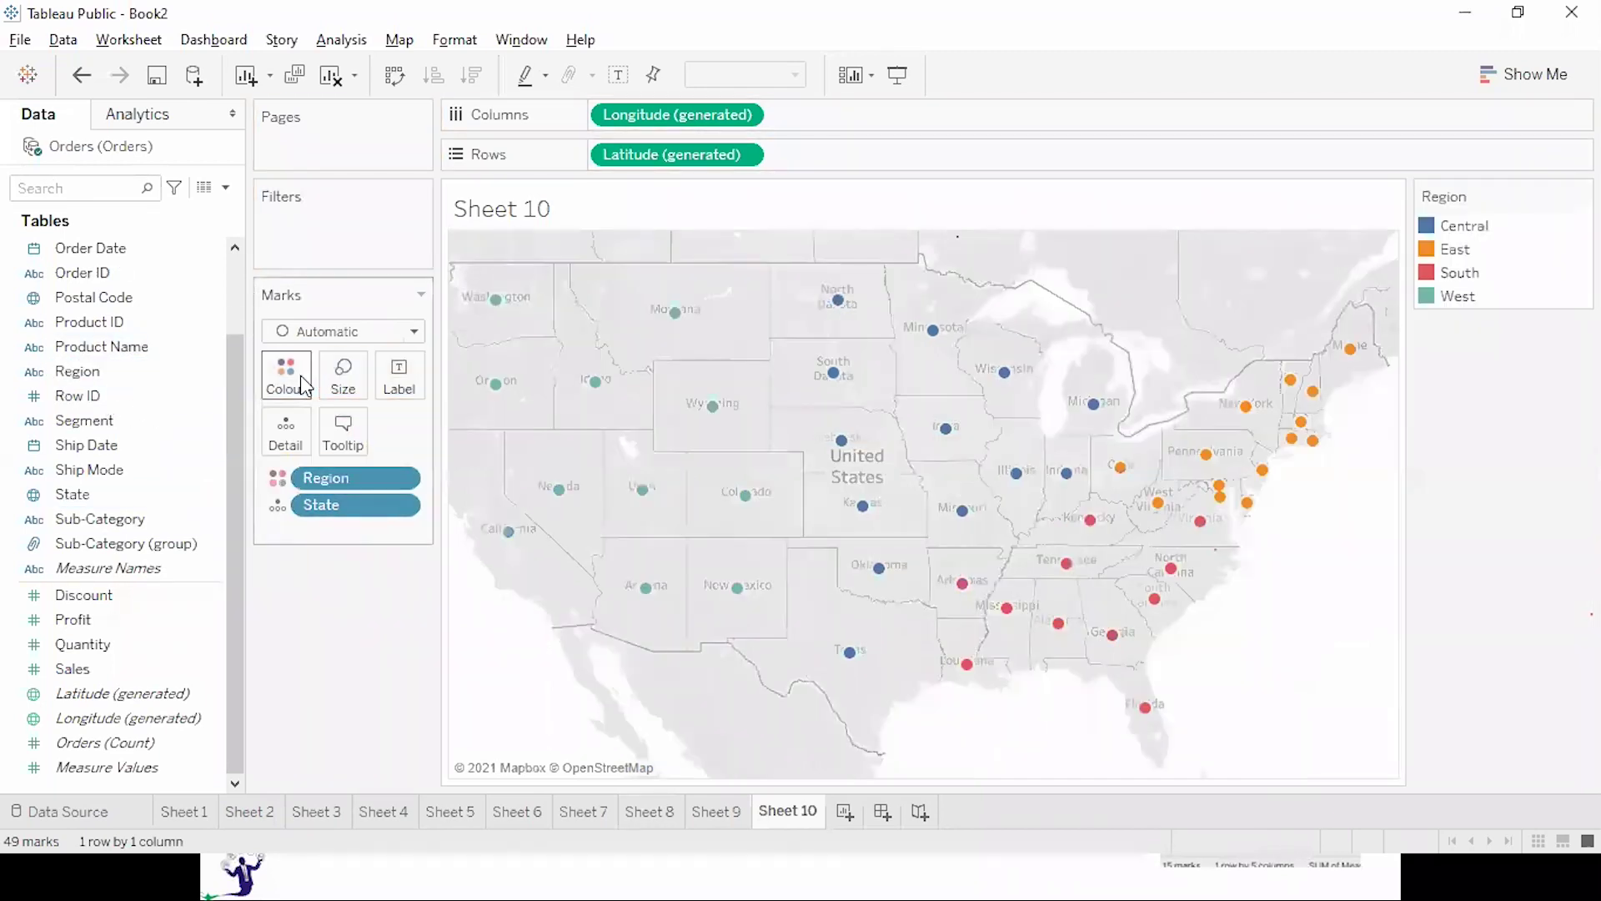
{"action": "left_click", "coordinate": [349, 385]}
{"action": "left_click", "coordinate": [458, 434]}
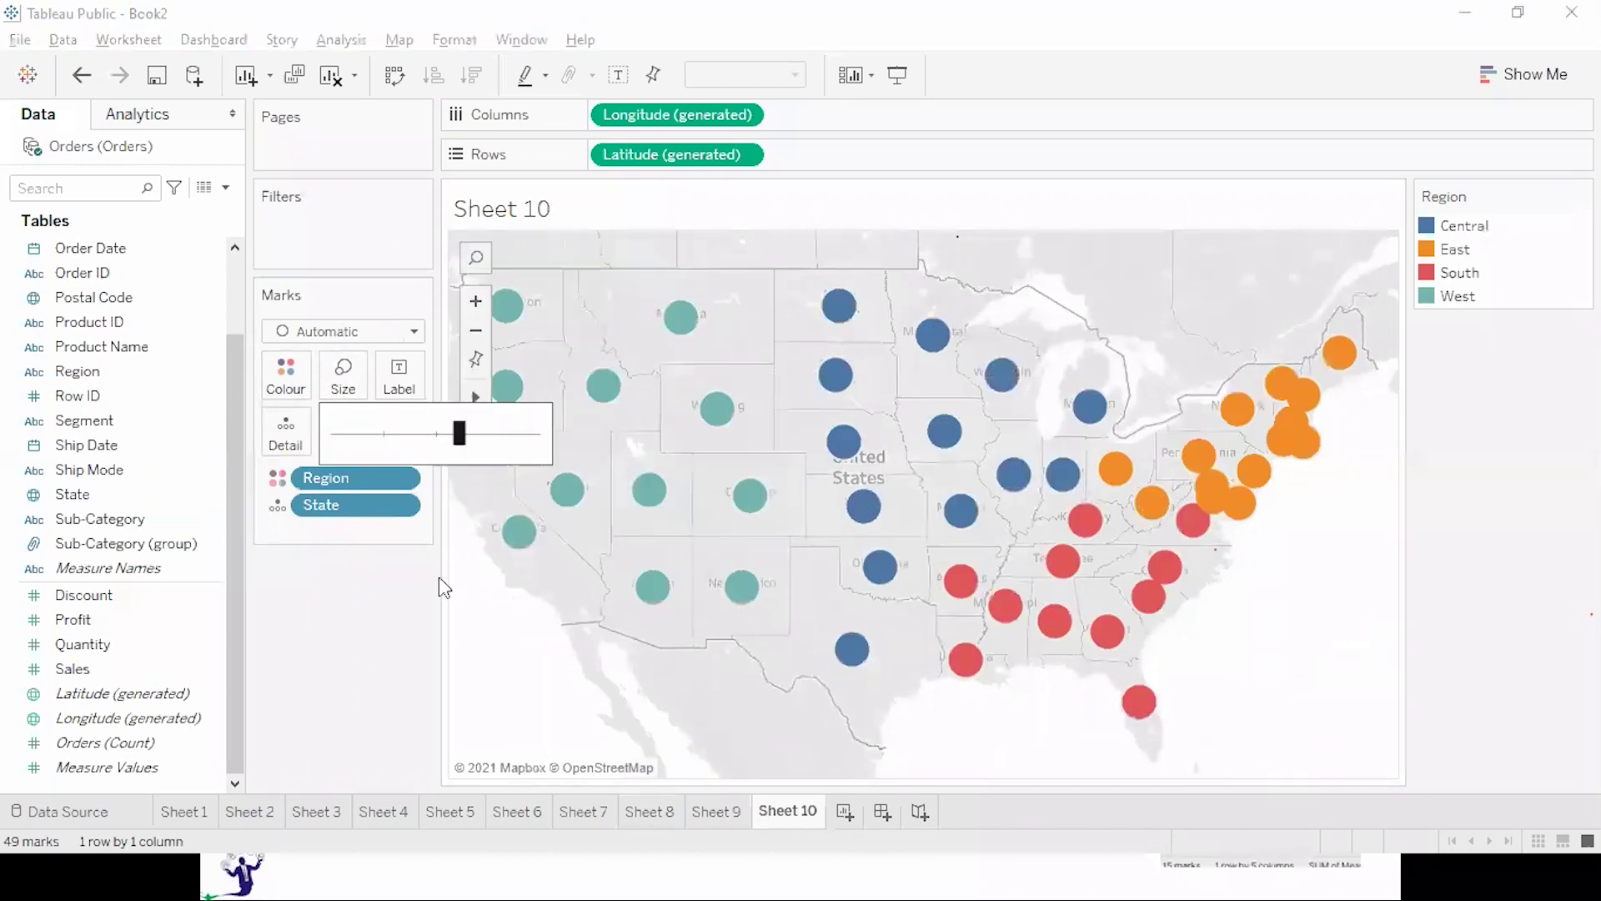
{"action": "left_click", "coordinate": [368, 653]}
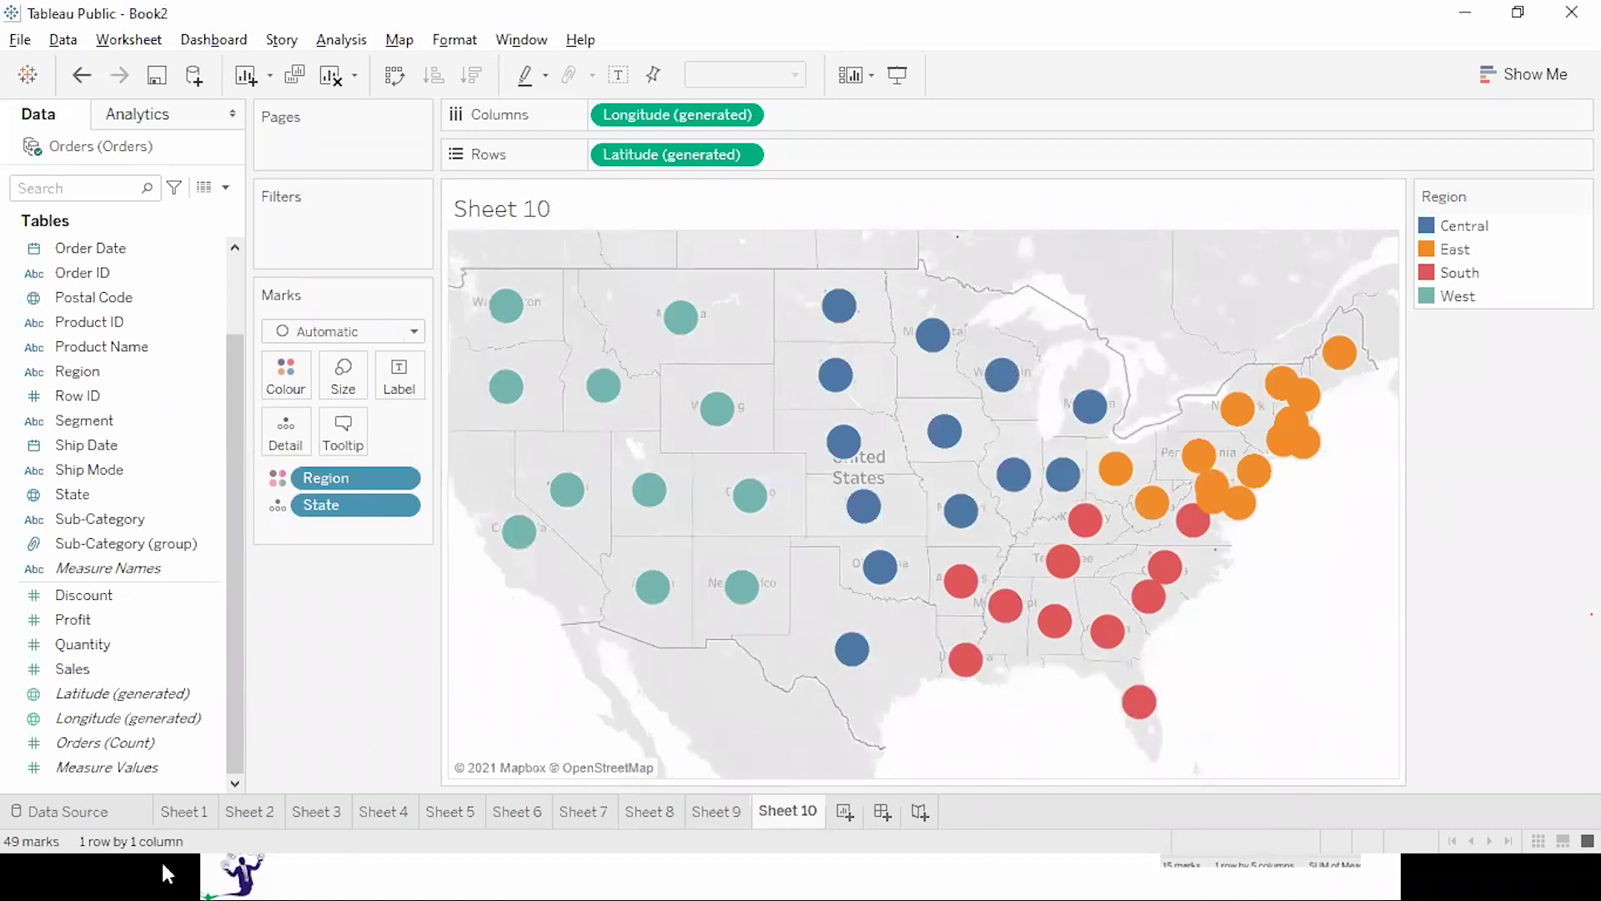
{"action": "mouse_move", "coordinate": [71, 668]}
{"action": "left_mouse_down"}
{"action": "mouse_move", "coordinate": [364, 375]}
{"action": "mouse_move", "coordinate": [300, 358]}
{"action": "mouse_move", "coordinate": [289, 372]}
{"action": "left_mouse_up"}
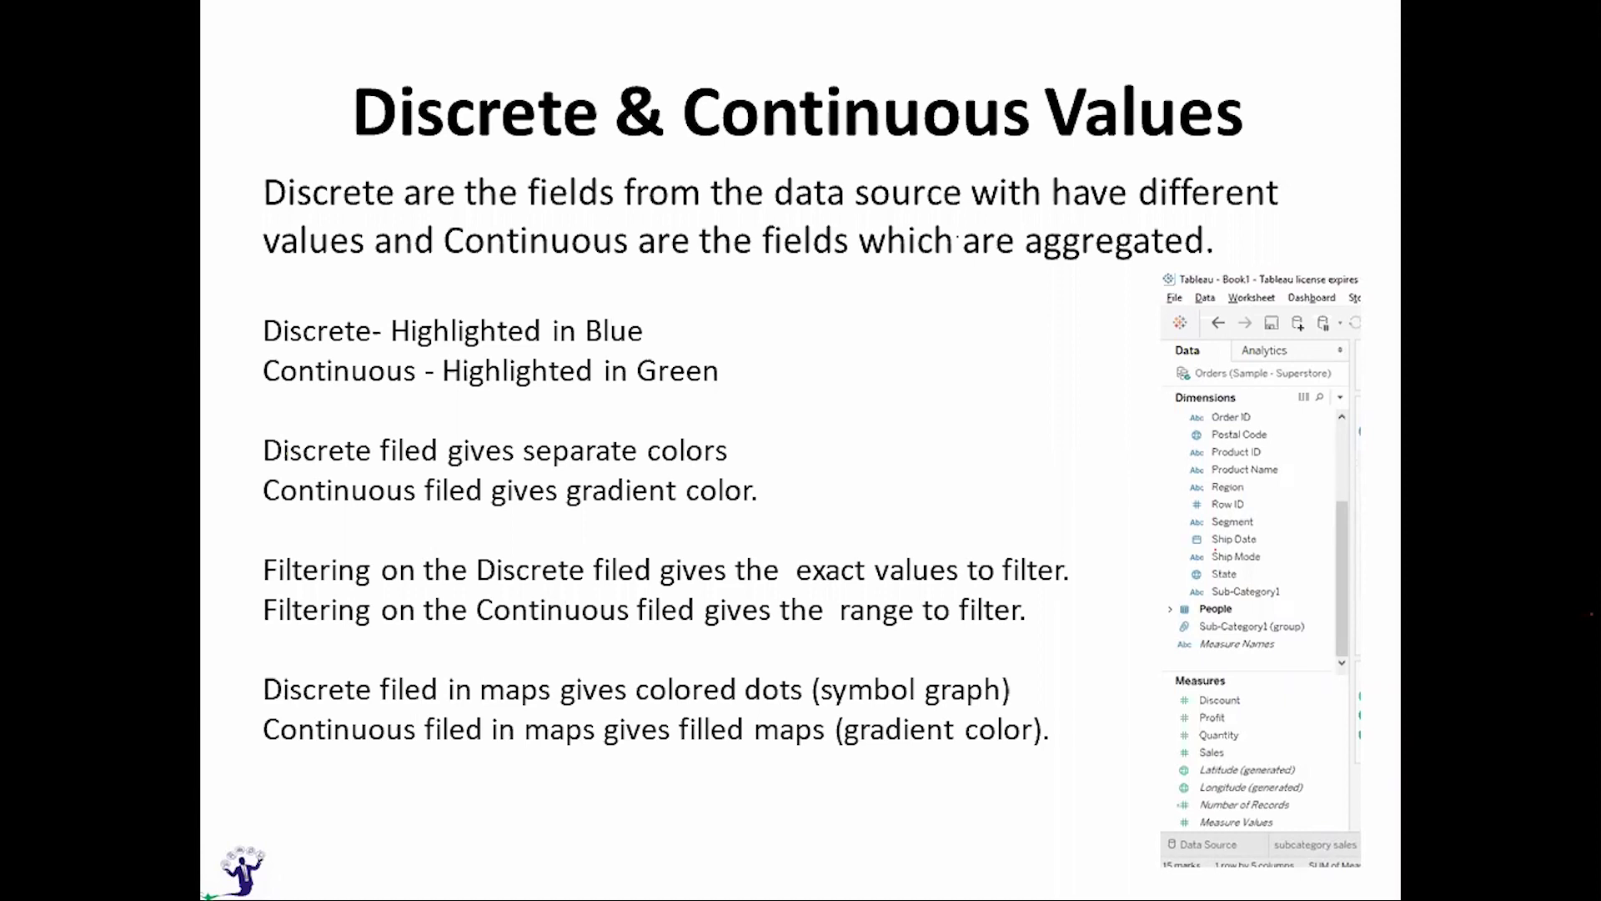
{"action": "left_click", "coordinate": [995, 557]}
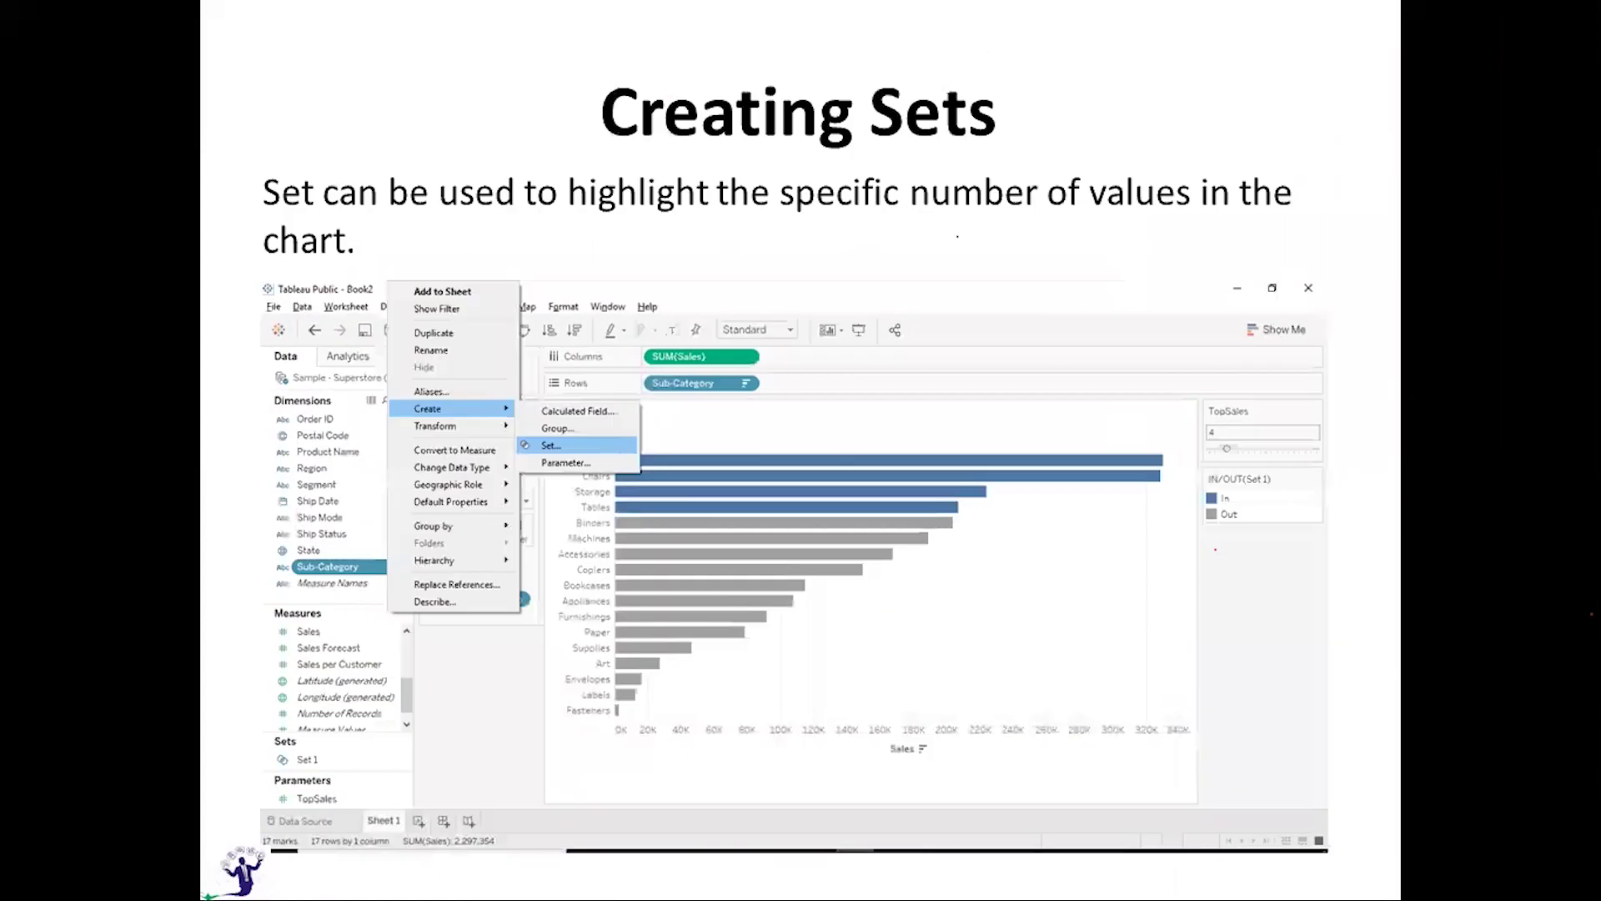
{"action": "key", "text": "alt+Tab"}
{"action": "key", "text": "alt+Tab"}
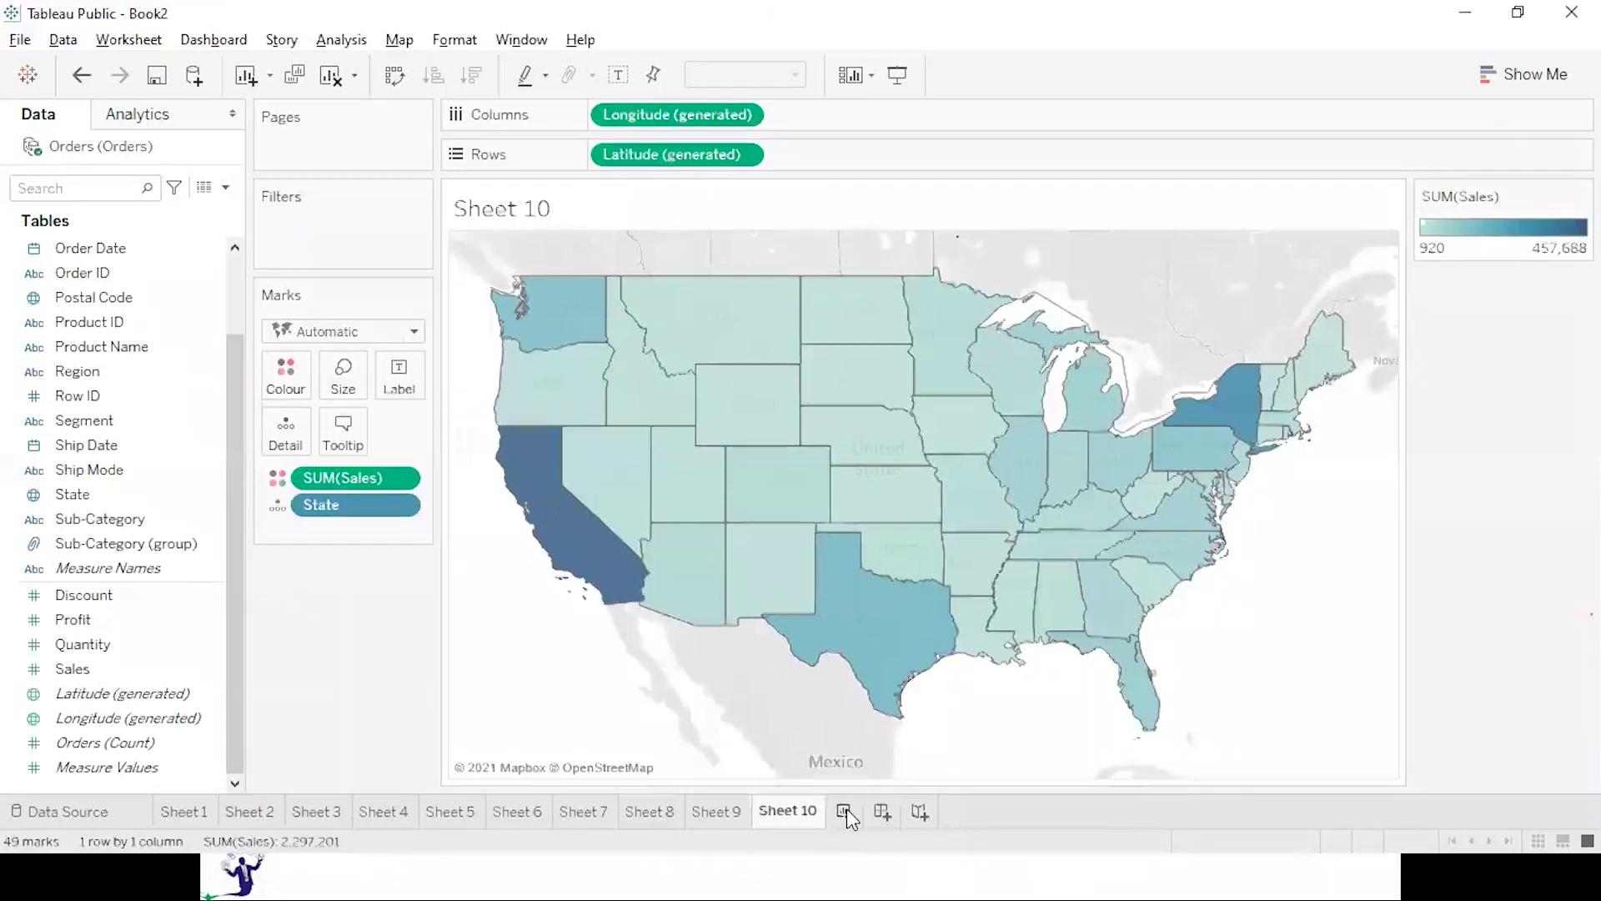
Add a new worksheet charting Sales by Sub-Category as bars, and fit it to Entire View.
{"action": "left_click", "coordinate": [845, 811]}
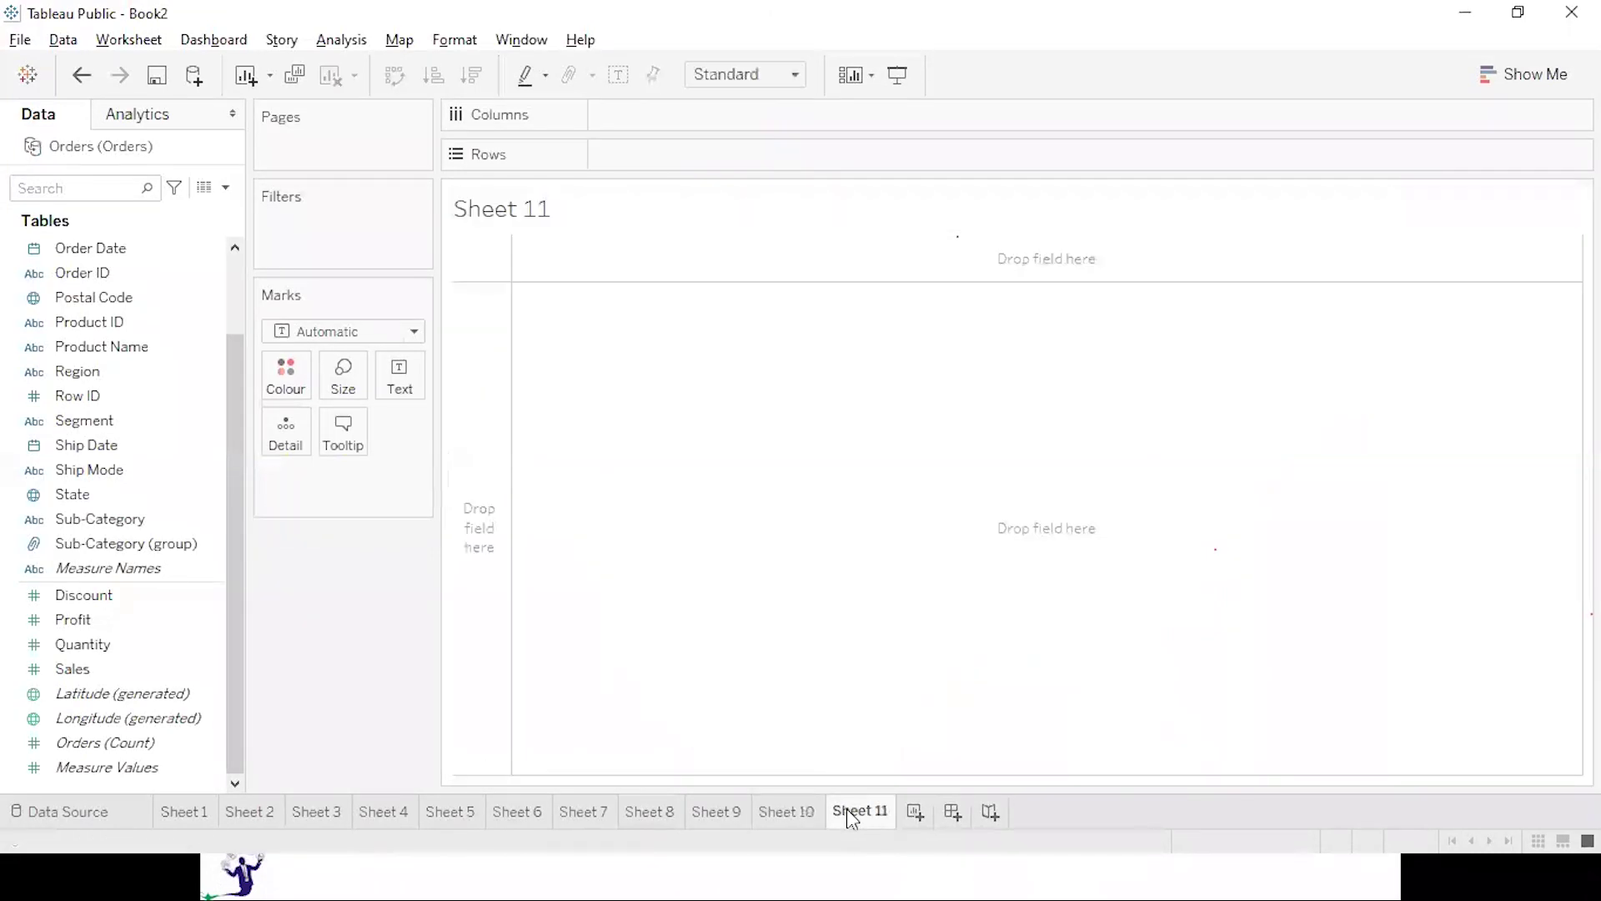
{"action": "double_click", "coordinate": [113, 666]}
{"action": "double_click", "coordinate": [88, 520]}
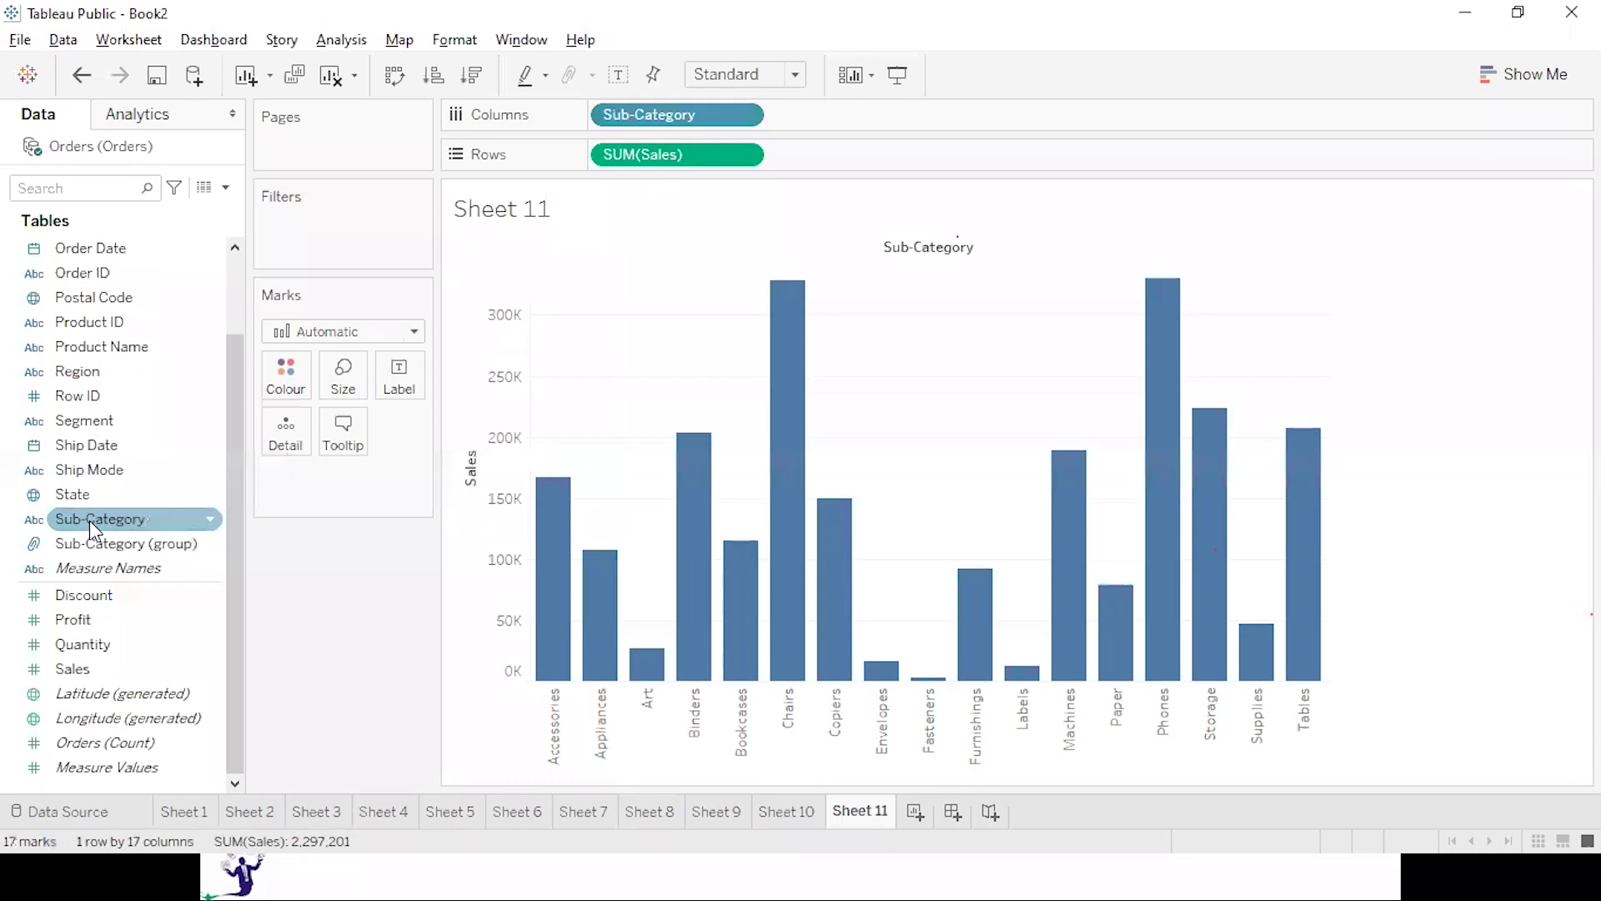
{"action": "left_click", "coordinate": [722, 76]}
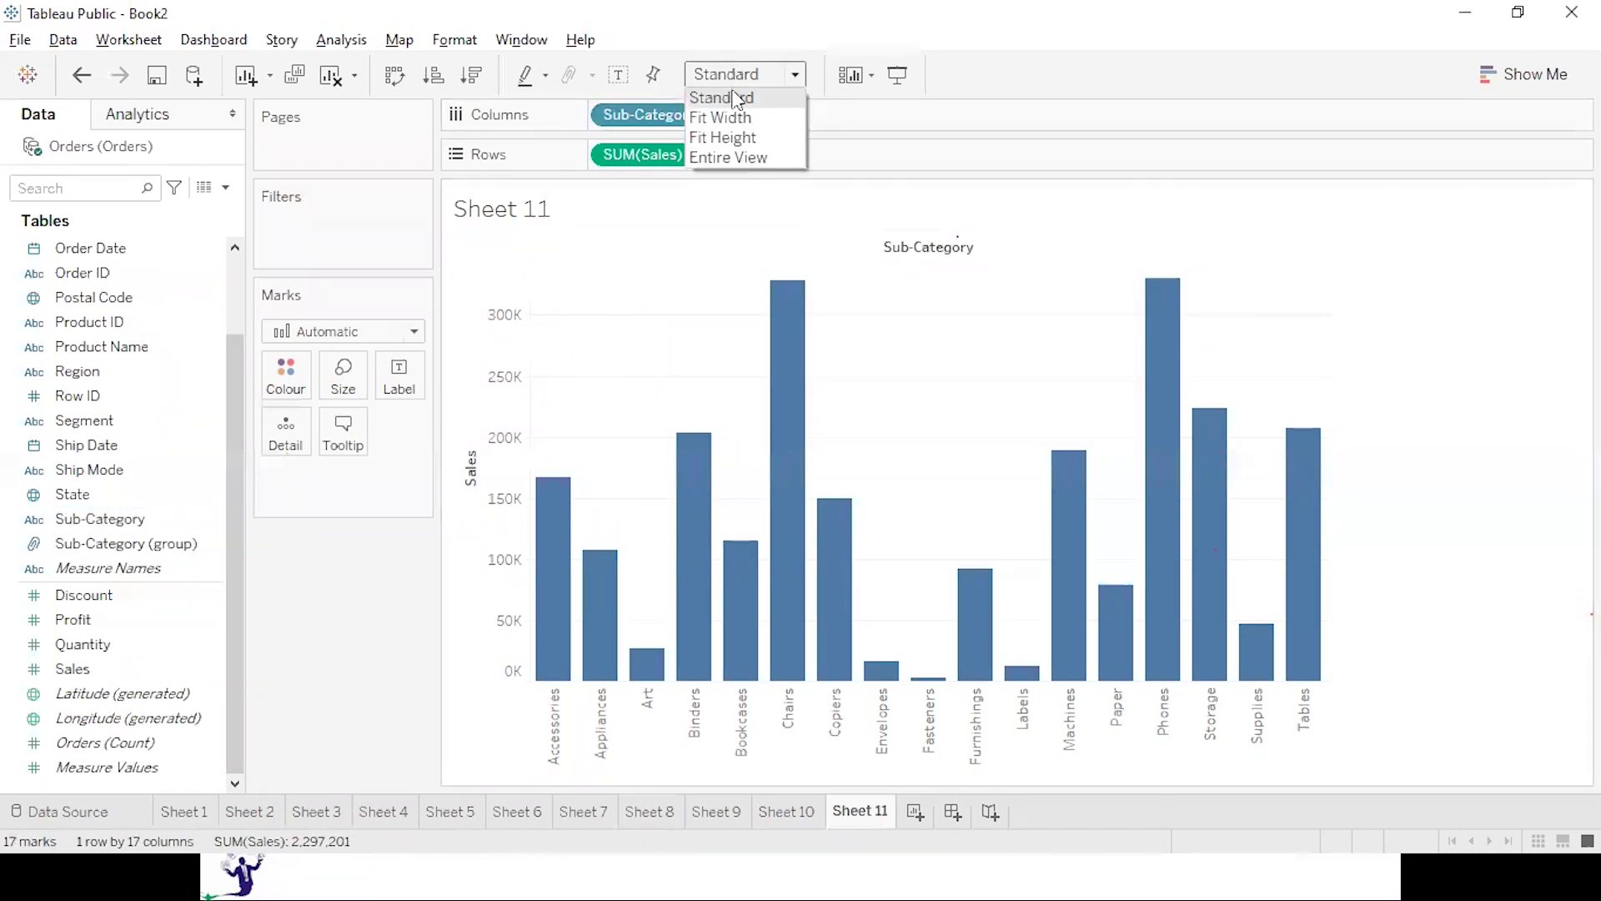
{"action": "left_click", "coordinate": [735, 157]}
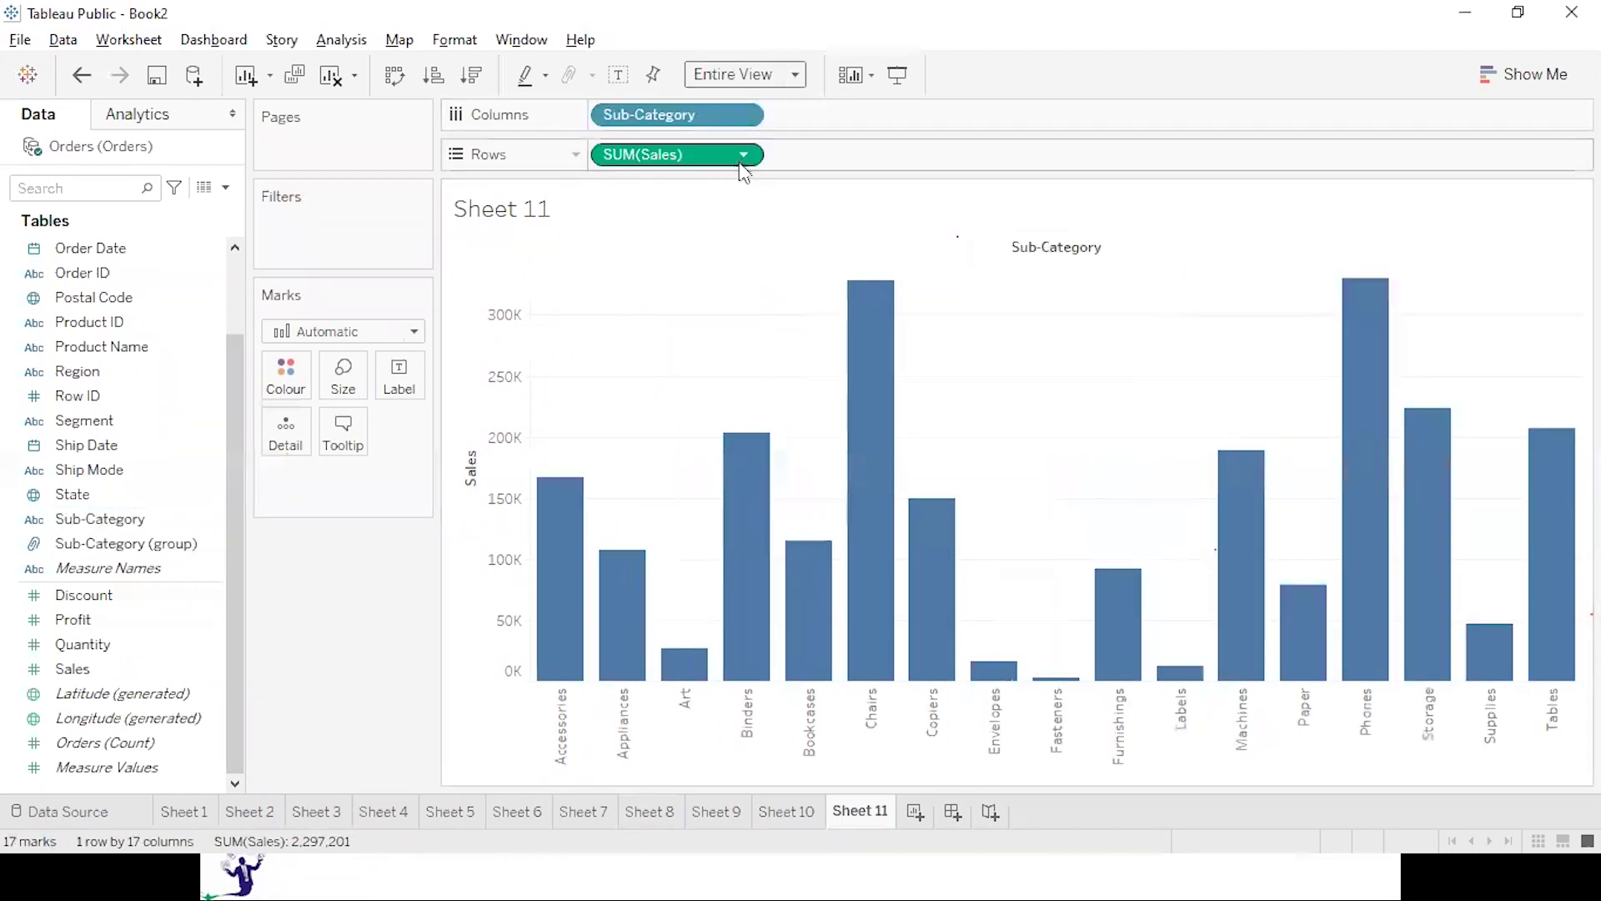
Sort the Sub-Category bars in descending order of Sales and show the mark labels.
{"action": "left_click", "coordinate": [475, 77]}
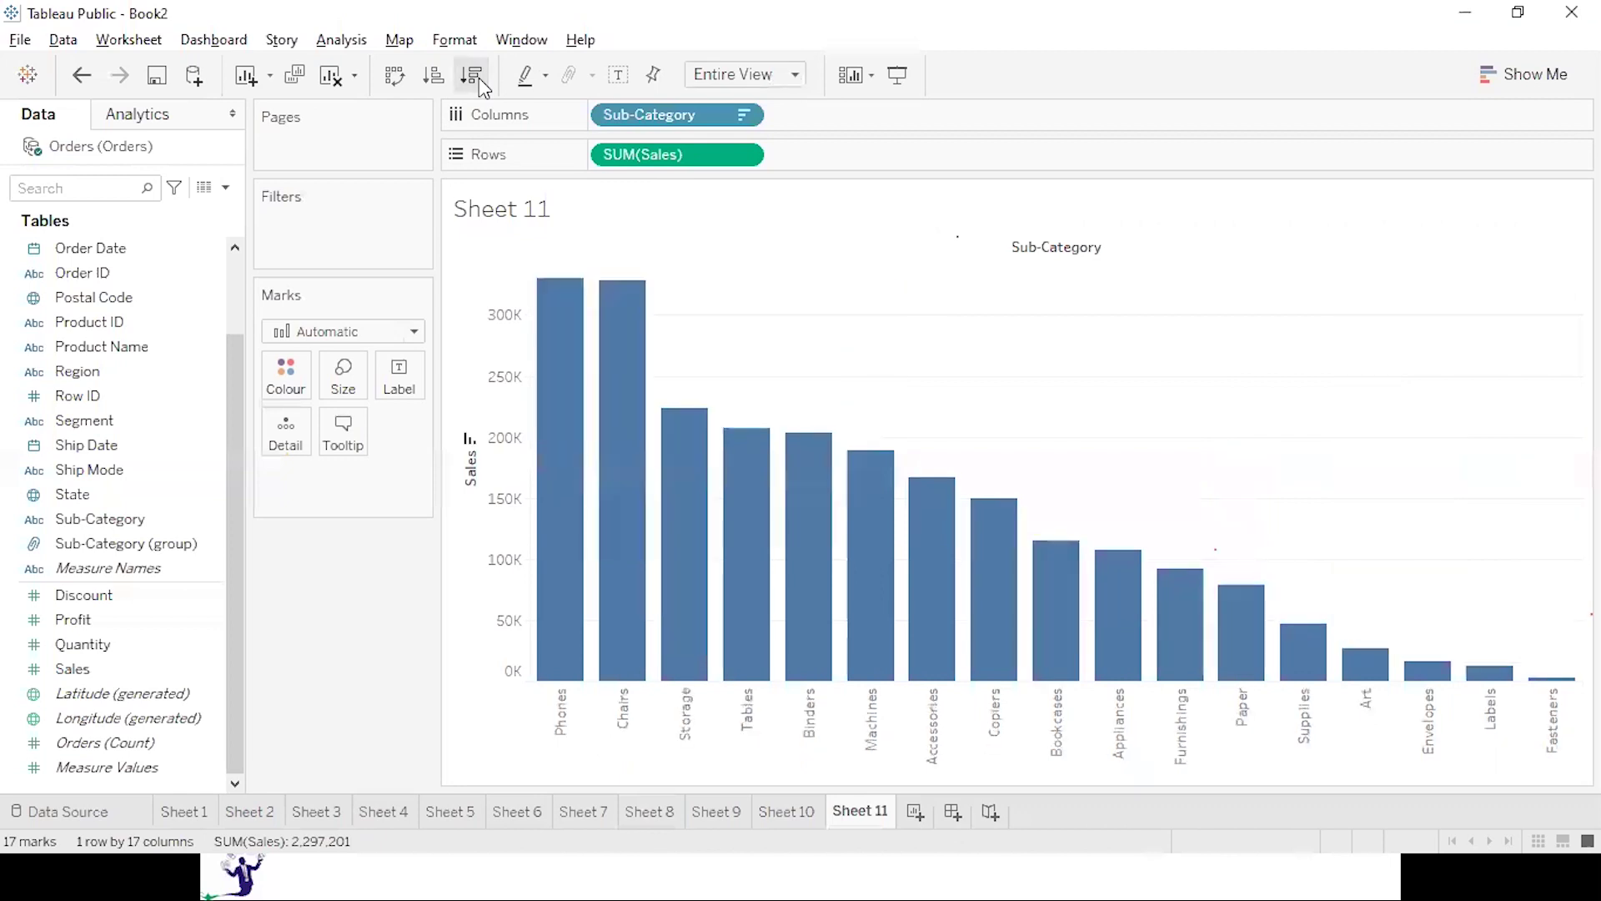
{"action": "left_click", "coordinate": [625, 71]}
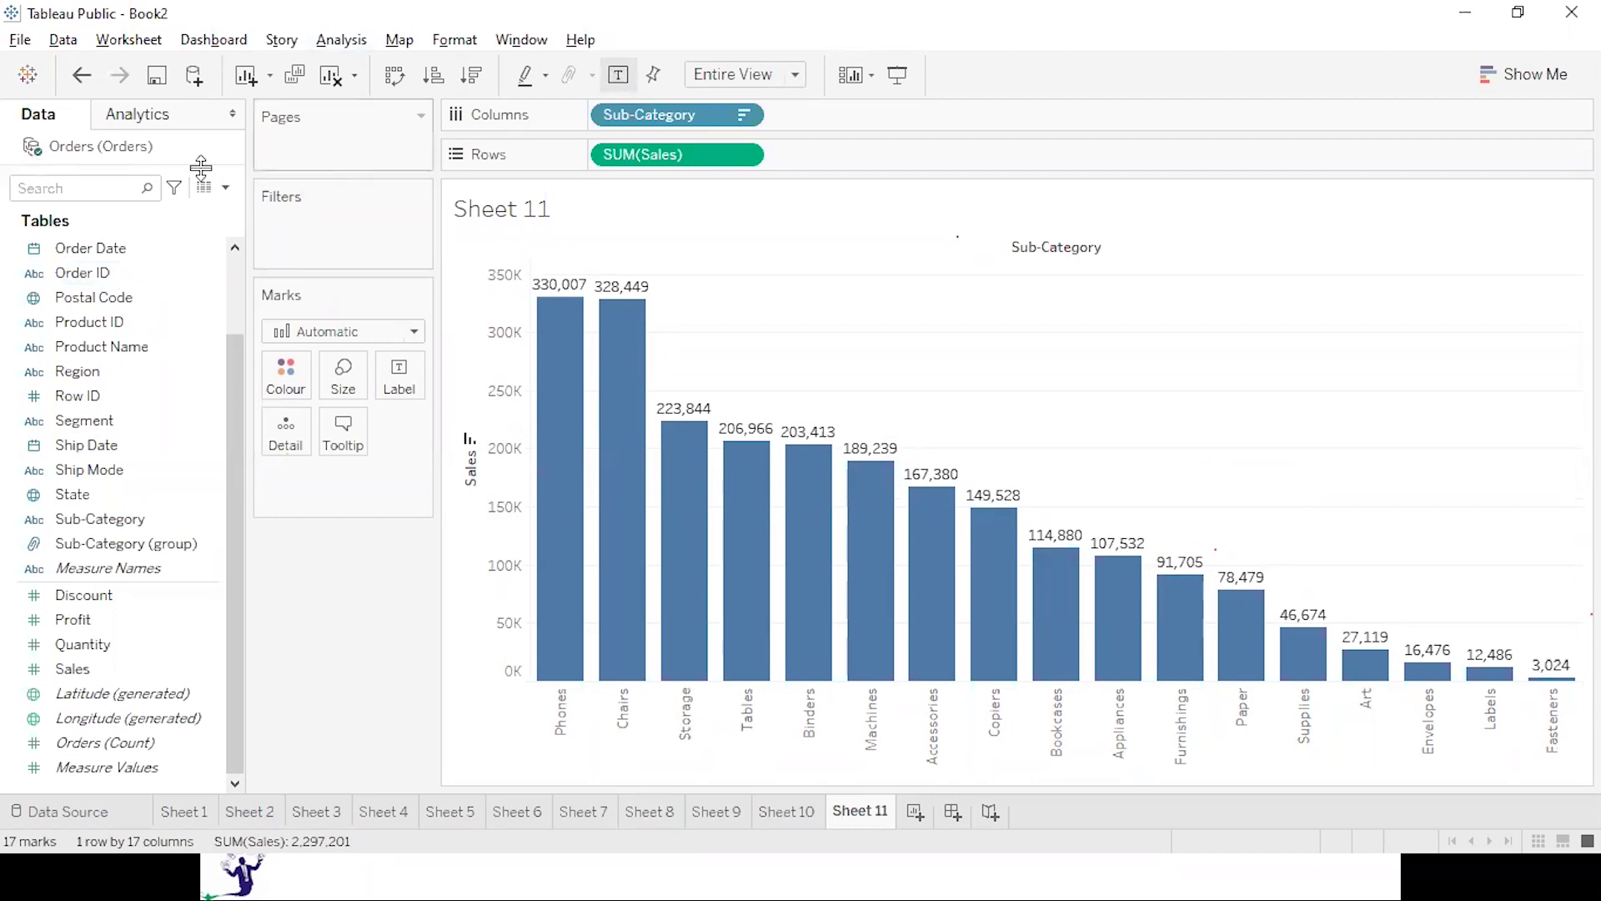
Add a Sub-Category filter that keeps the top 5 by sum of Sales, and apply it.
{"action": "left_click_drag", "start_coordinate": [122, 510], "coordinate": [347, 222]}
{"action": "left_click_drag", "start_coordinate": [117, 519], "coordinate": [359, 246]}
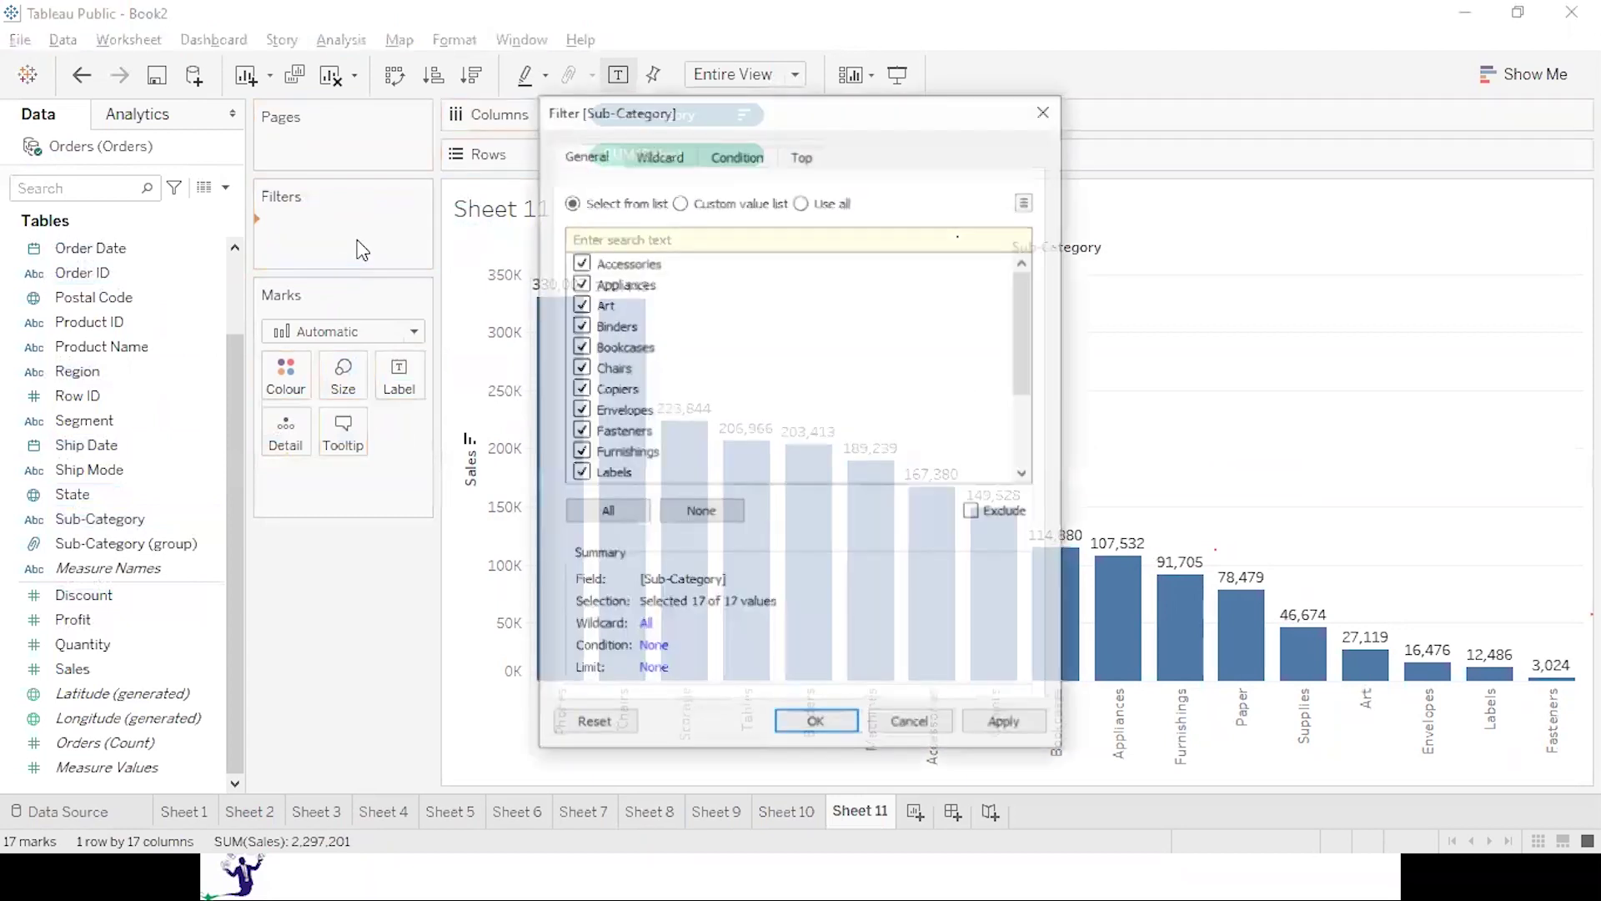
{"action": "left_click", "coordinate": [804, 155]}
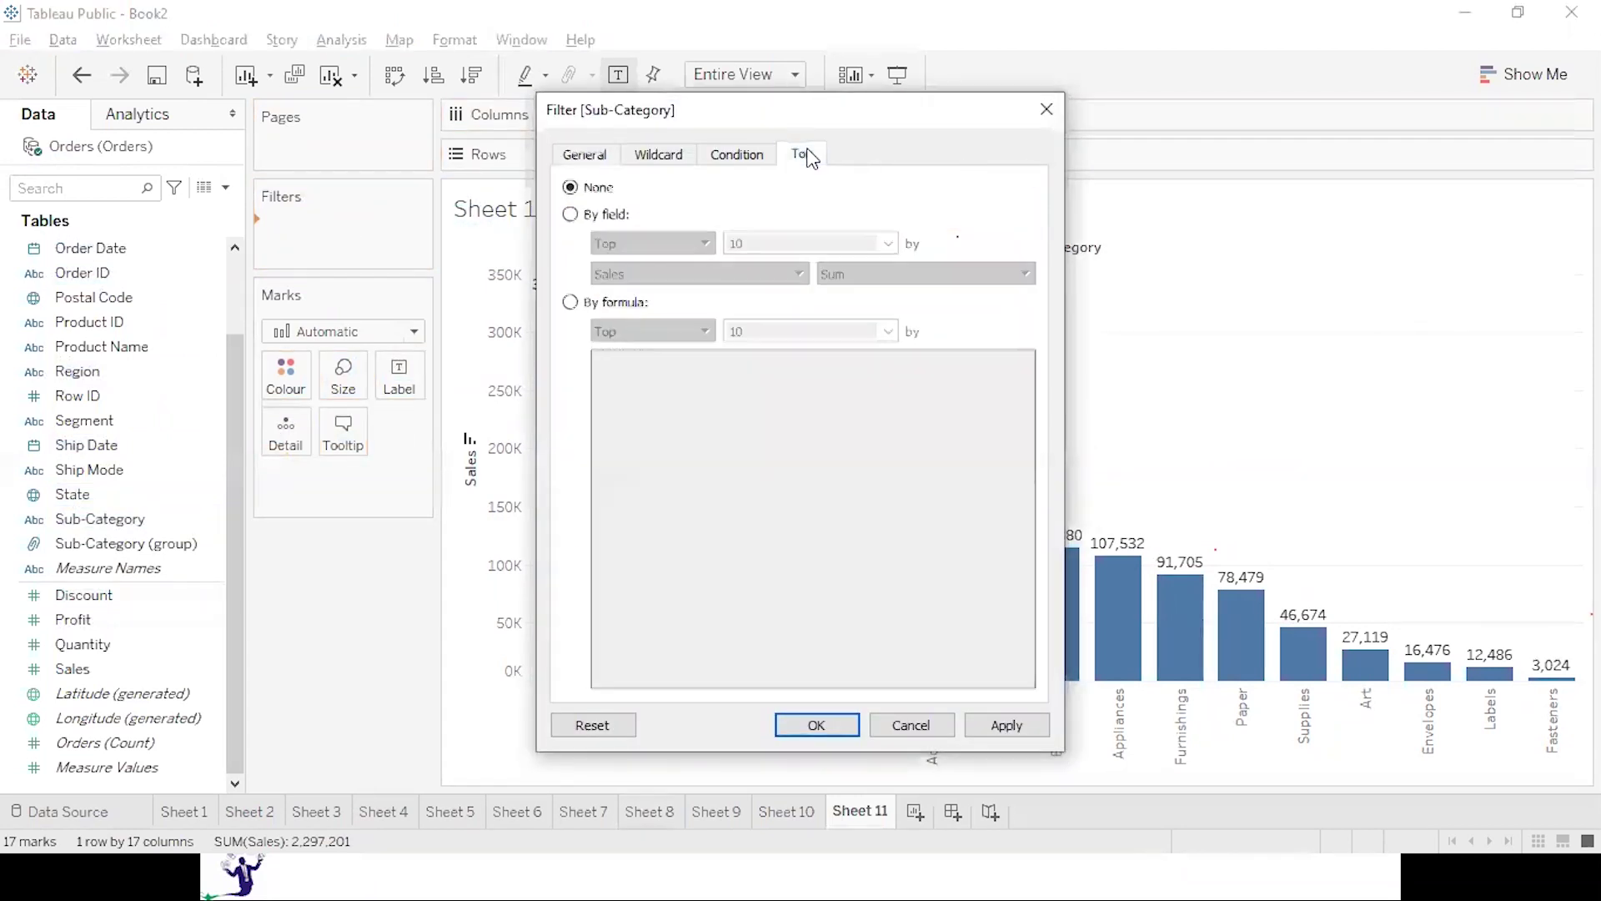
{"action": "left_click", "coordinate": [571, 215]}
{"action": "double_click", "coordinate": [793, 243]}
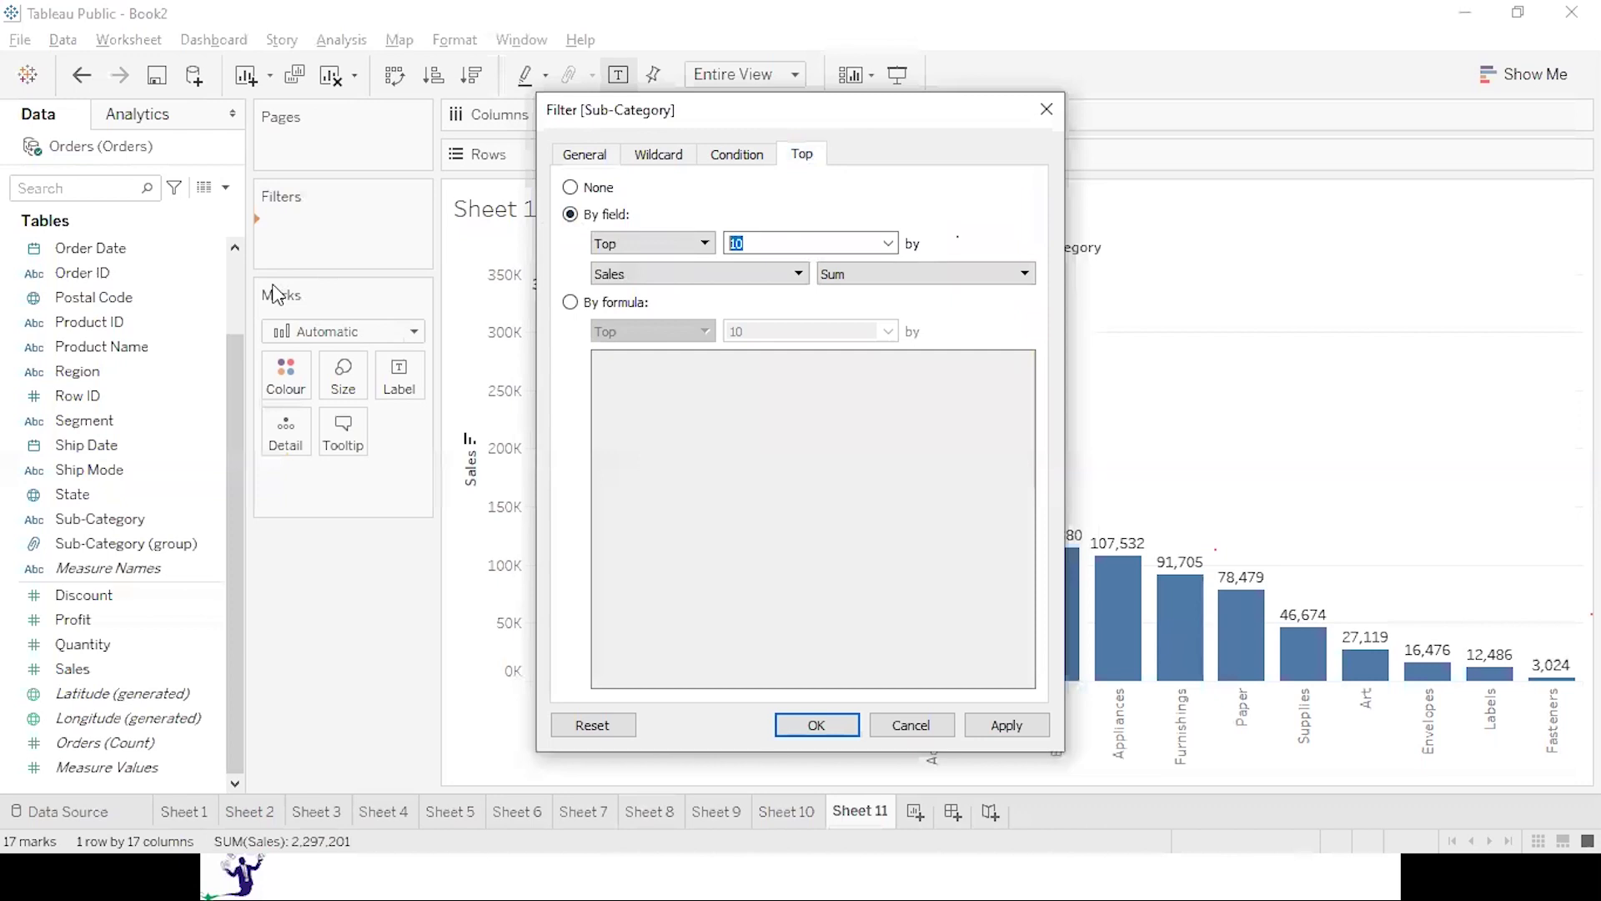
{"action": "type", "text": "5"}
{"action": "left_click", "coordinate": [996, 733]}
{"action": "left_click", "coordinate": [814, 725]}
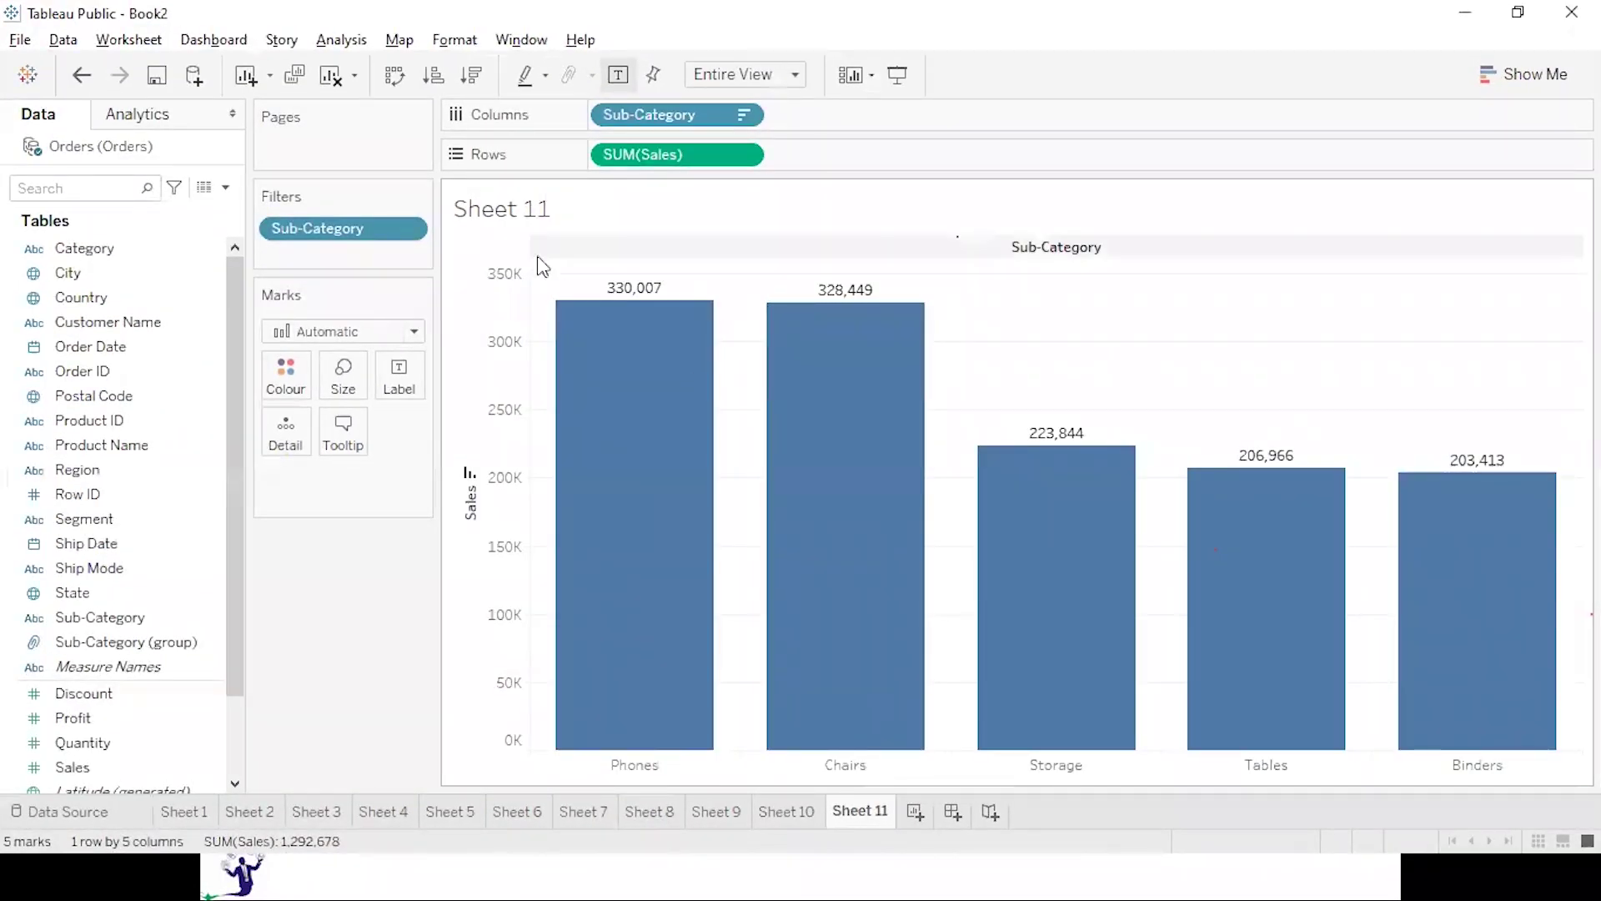
Change the Sub-Category filter to the top 3 by Sales, and view the chart briefly in presentation mode.
{"action": "left_click", "coordinate": [412, 231]}
{"action": "left_click", "coordinate": [397, 266]}
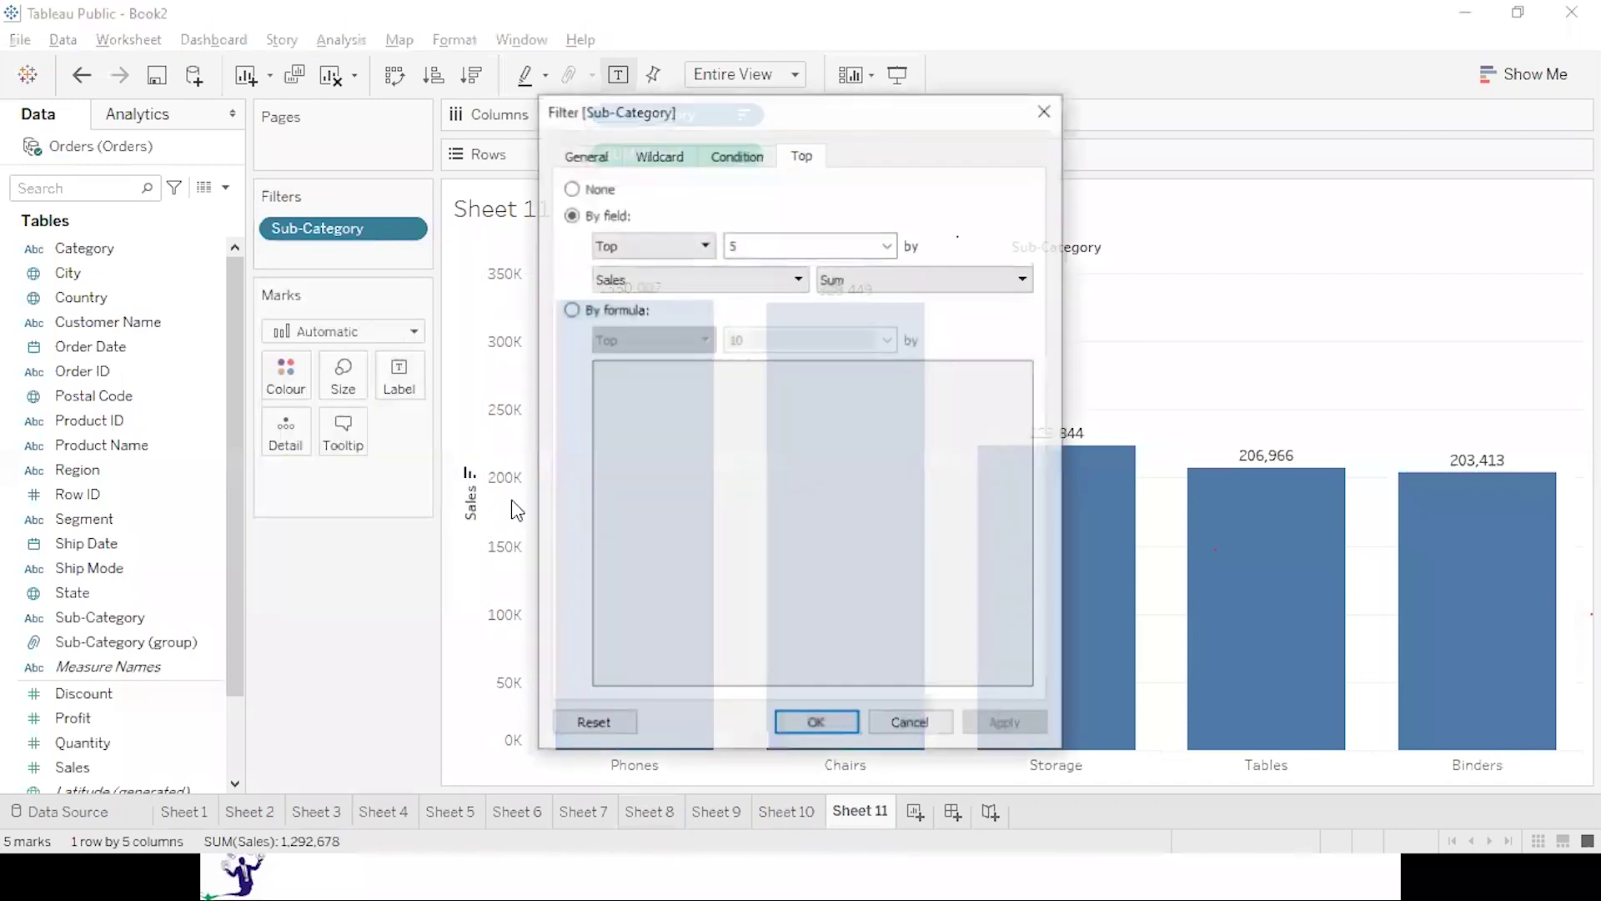
{"action": "type", "text": "3"}
{"action": "left_click", "coordinate": [1017, 731]}
{"action": "left_click", "coordinate": [843, 724]}
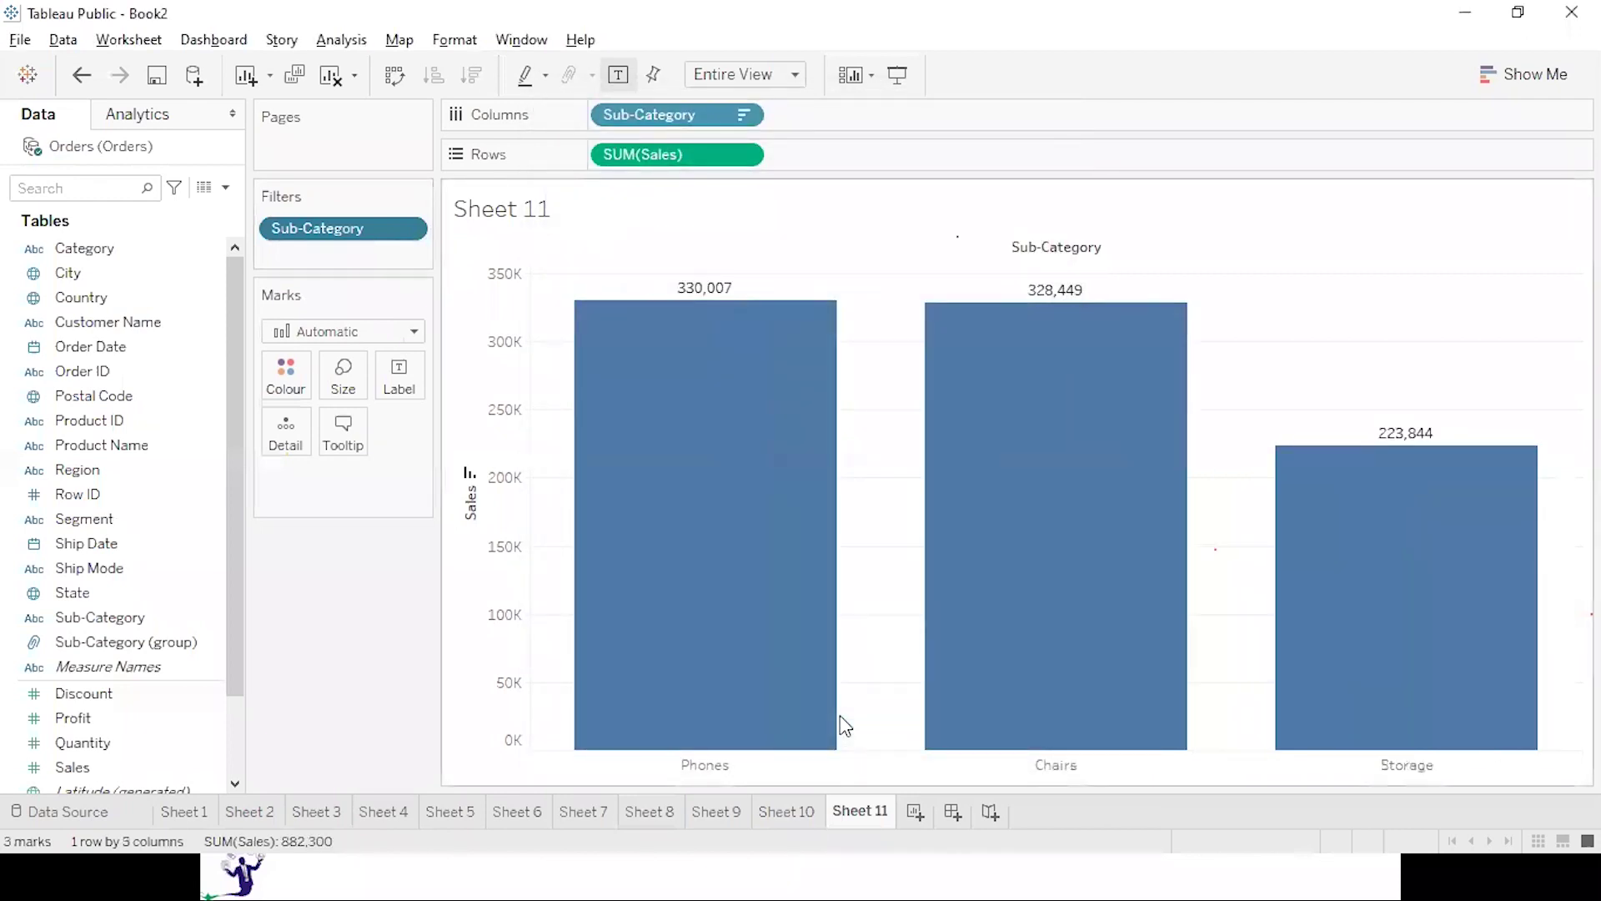
{"action": "key", "text": "F7"}
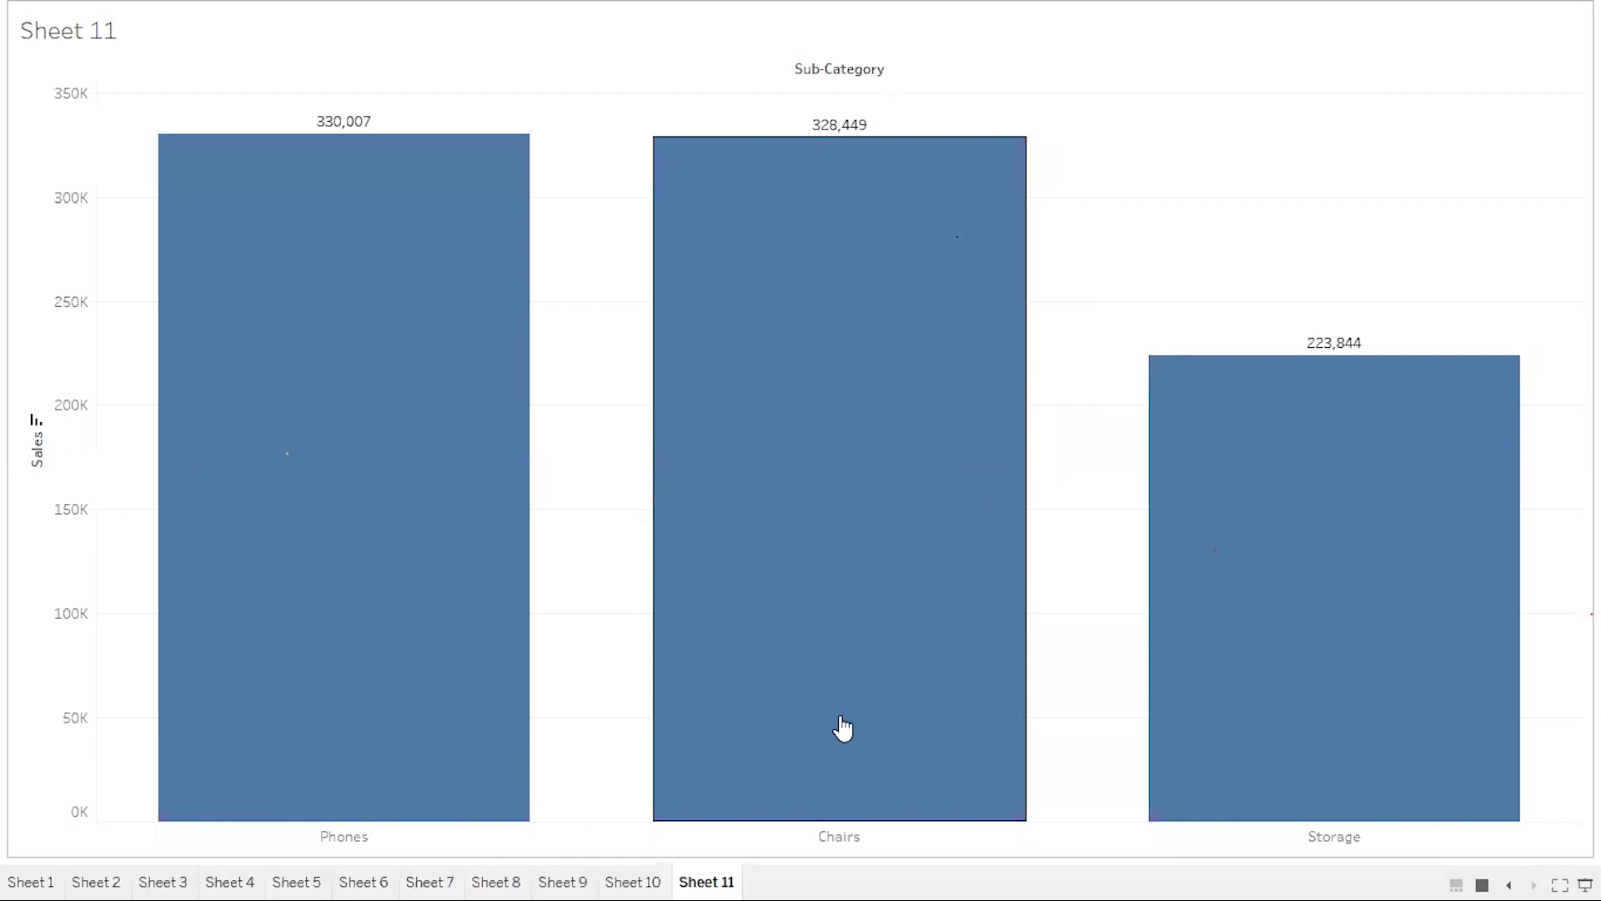
{"action": "key", "text": "Escape"}
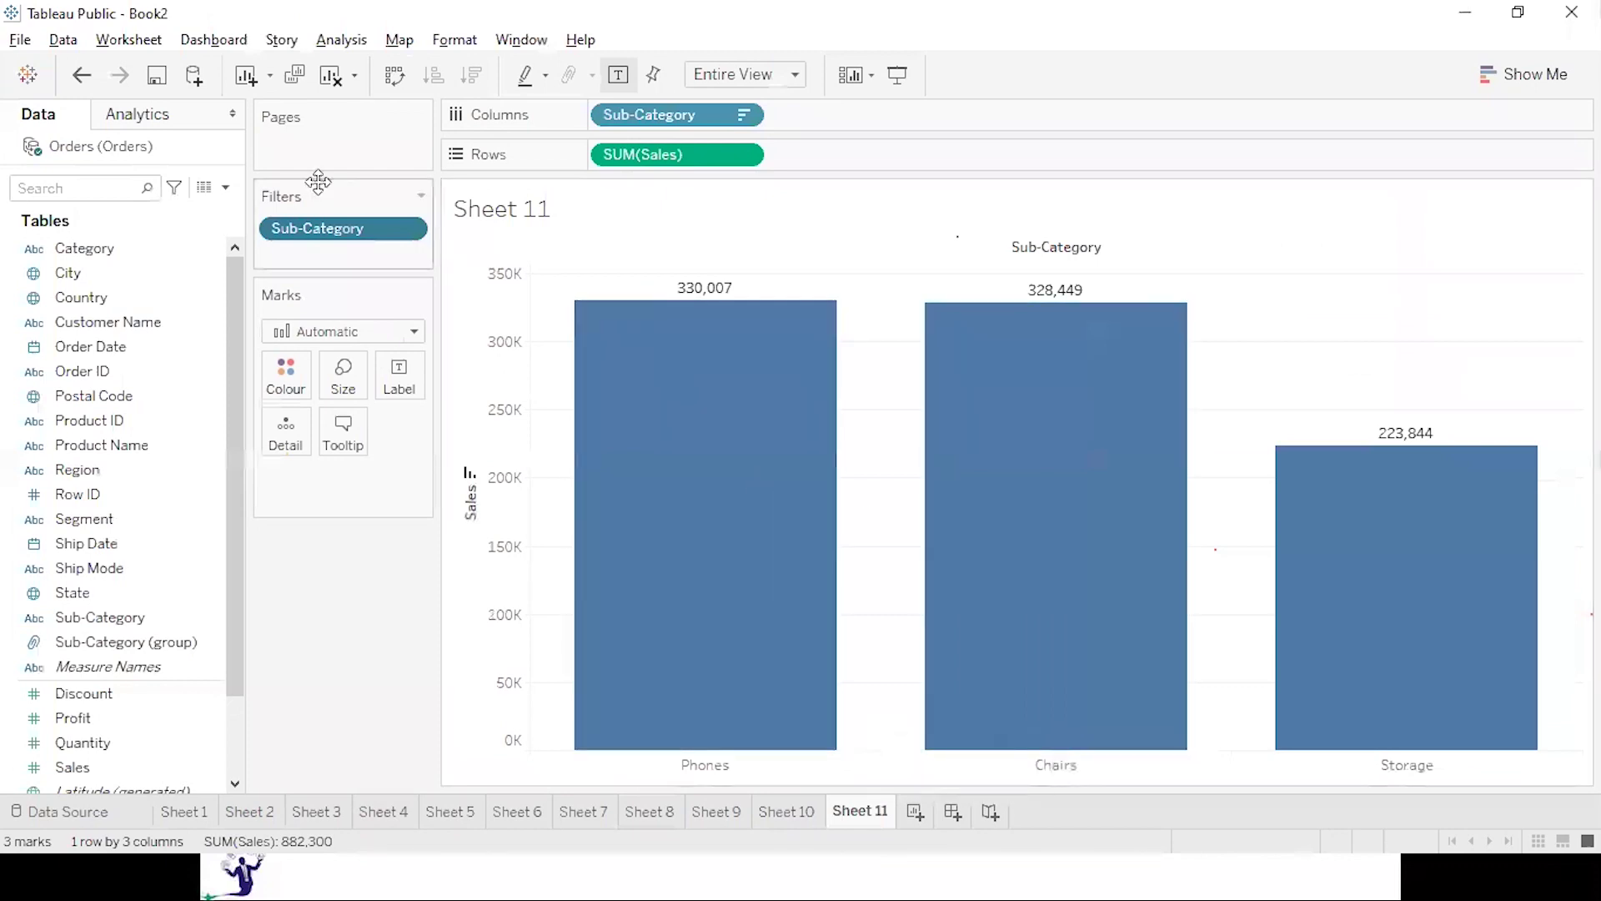
Create a parameter with a maximum of 17 for the top count of the Sub-Category filter, and apply it.
{"action": "left_click", "coordinate": [408, 228]}
{"action": "left_click", "coordinate": [409, 252]}
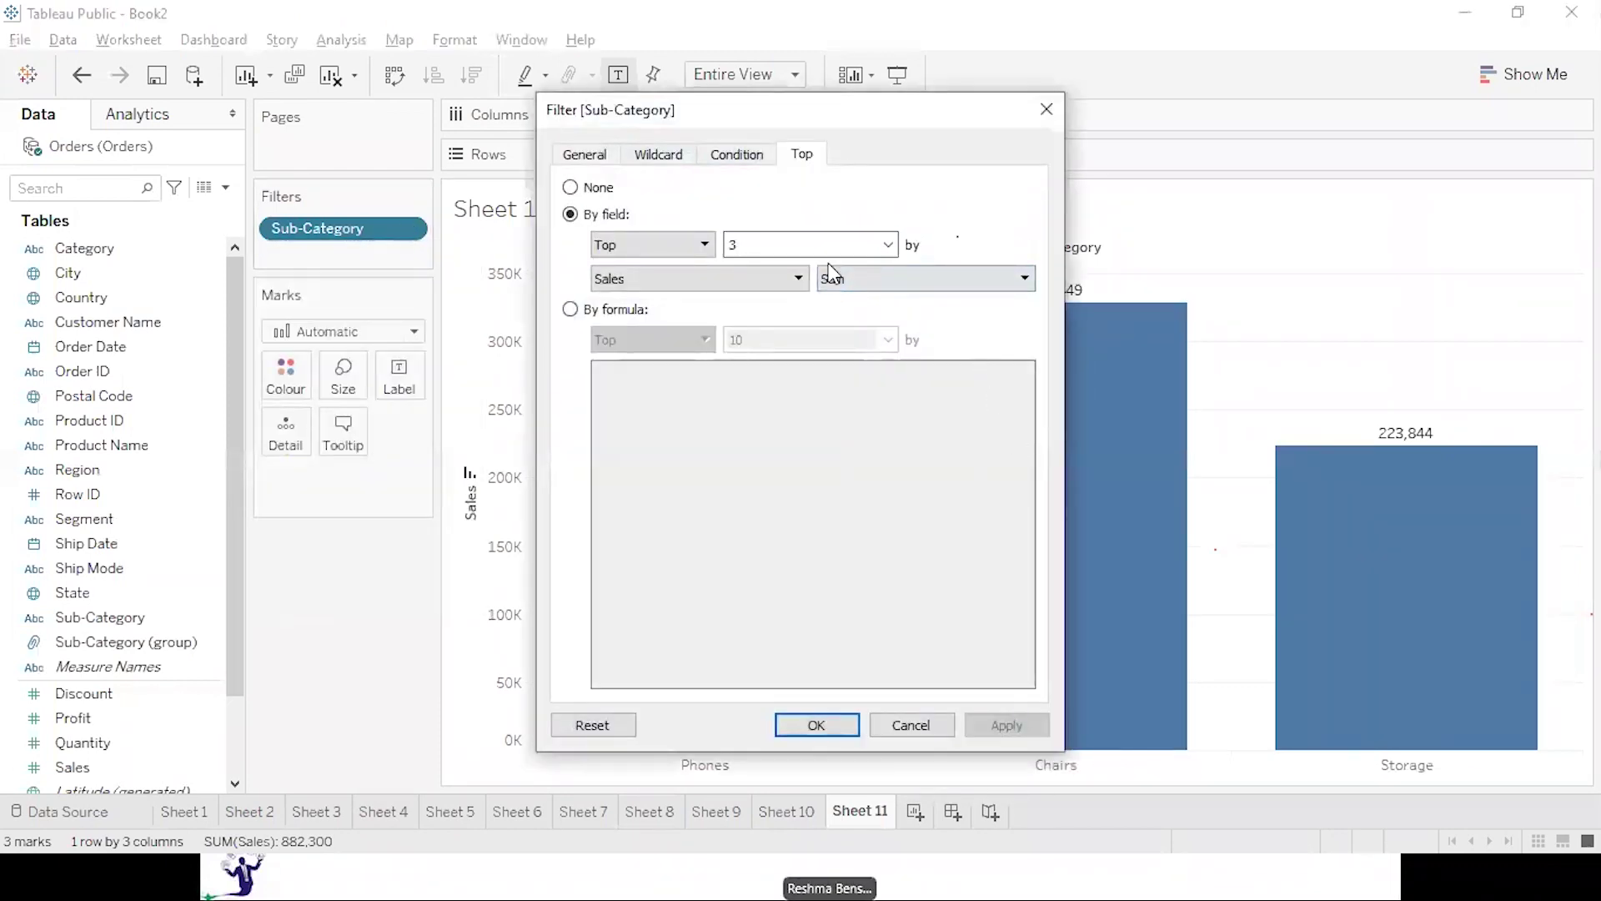
{"action": "left_click", "coordinate": [889, 243]}
{"action": "left_click", "coordinate": [813, 281]}
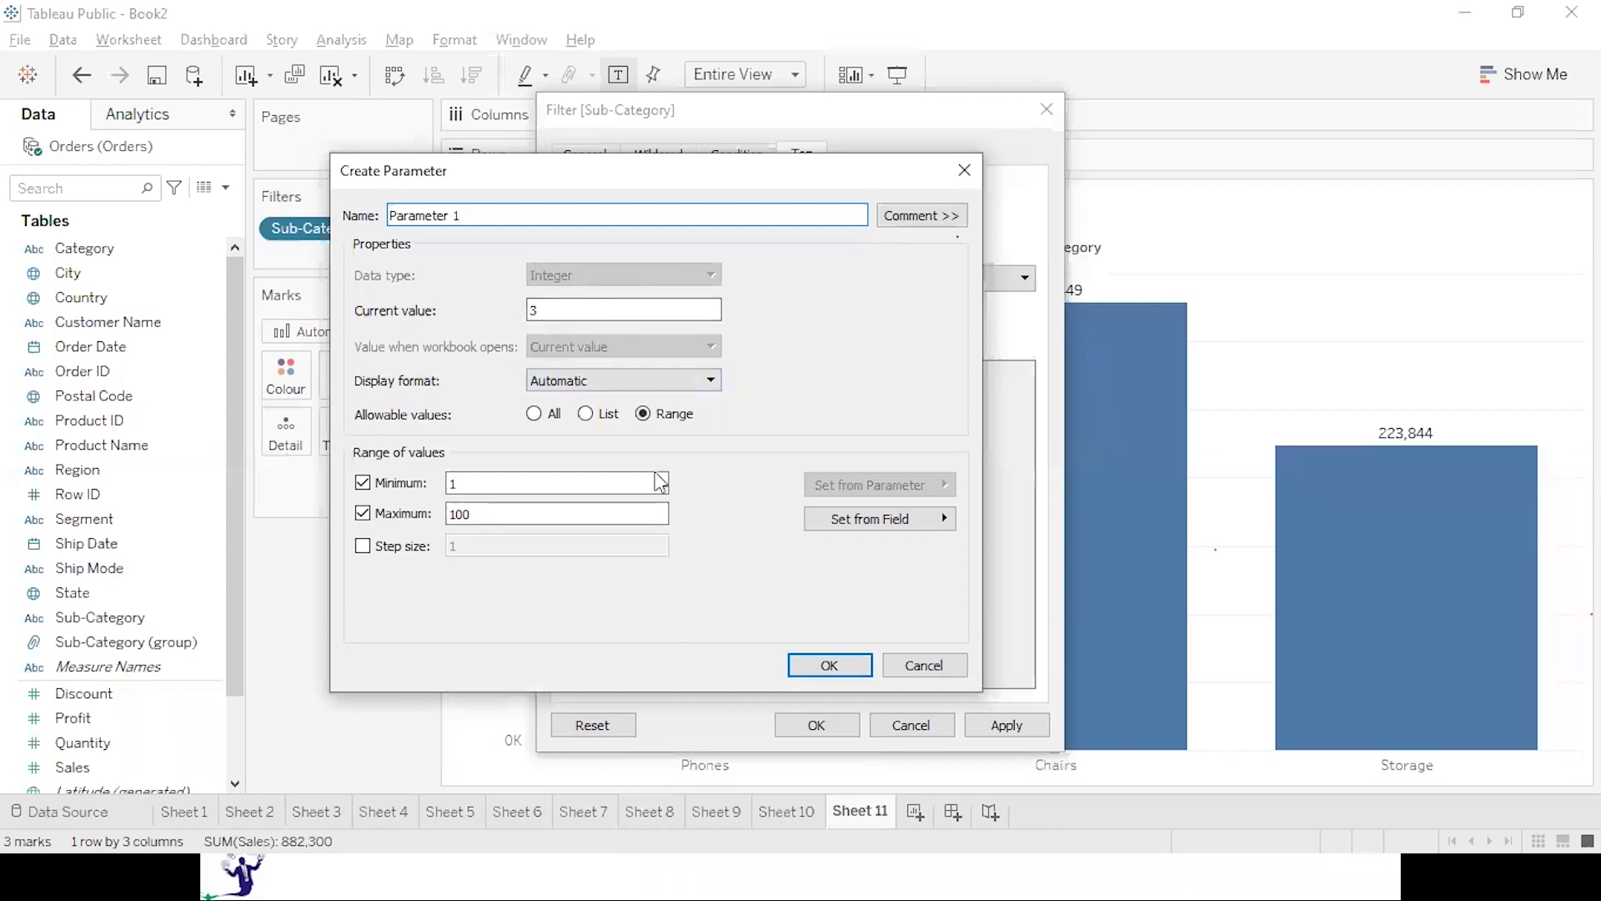
{"action": "left_click", "coordinate": [514, 511]}
{"action": "double_click", "coordinate": [514, 511]}
{"action": "type", "text": "17"}
{"action": "left_click", "coordinate": [829, 664]}
{"action": "left_click", "coordinate": [1006, 725]}
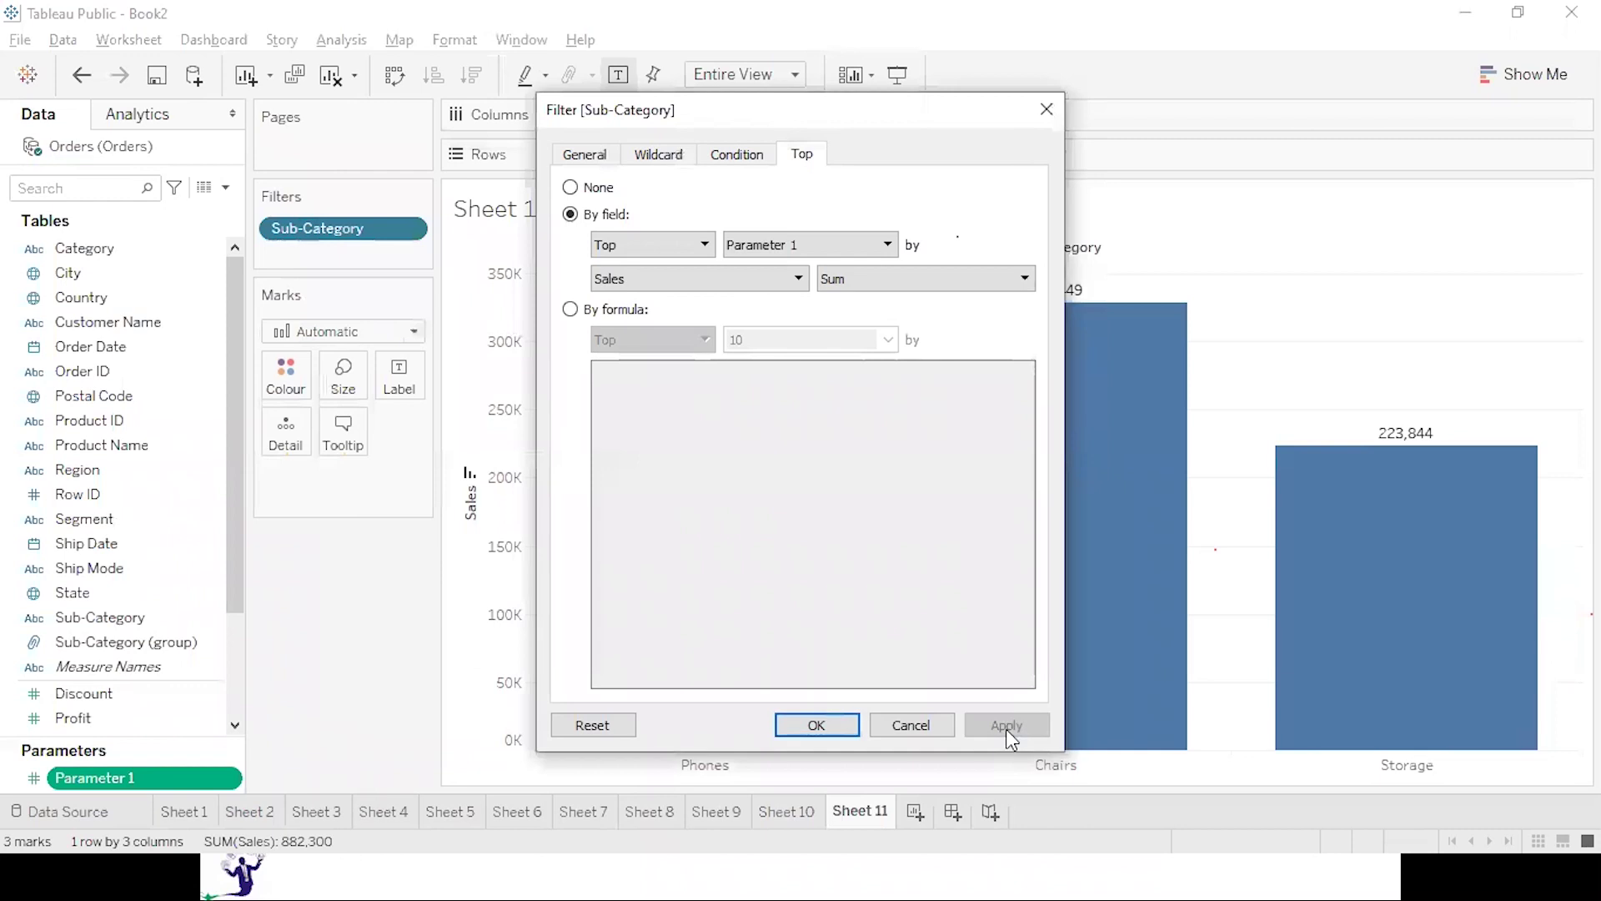
{"action": "left_click", "coordinate": [817, 725]}
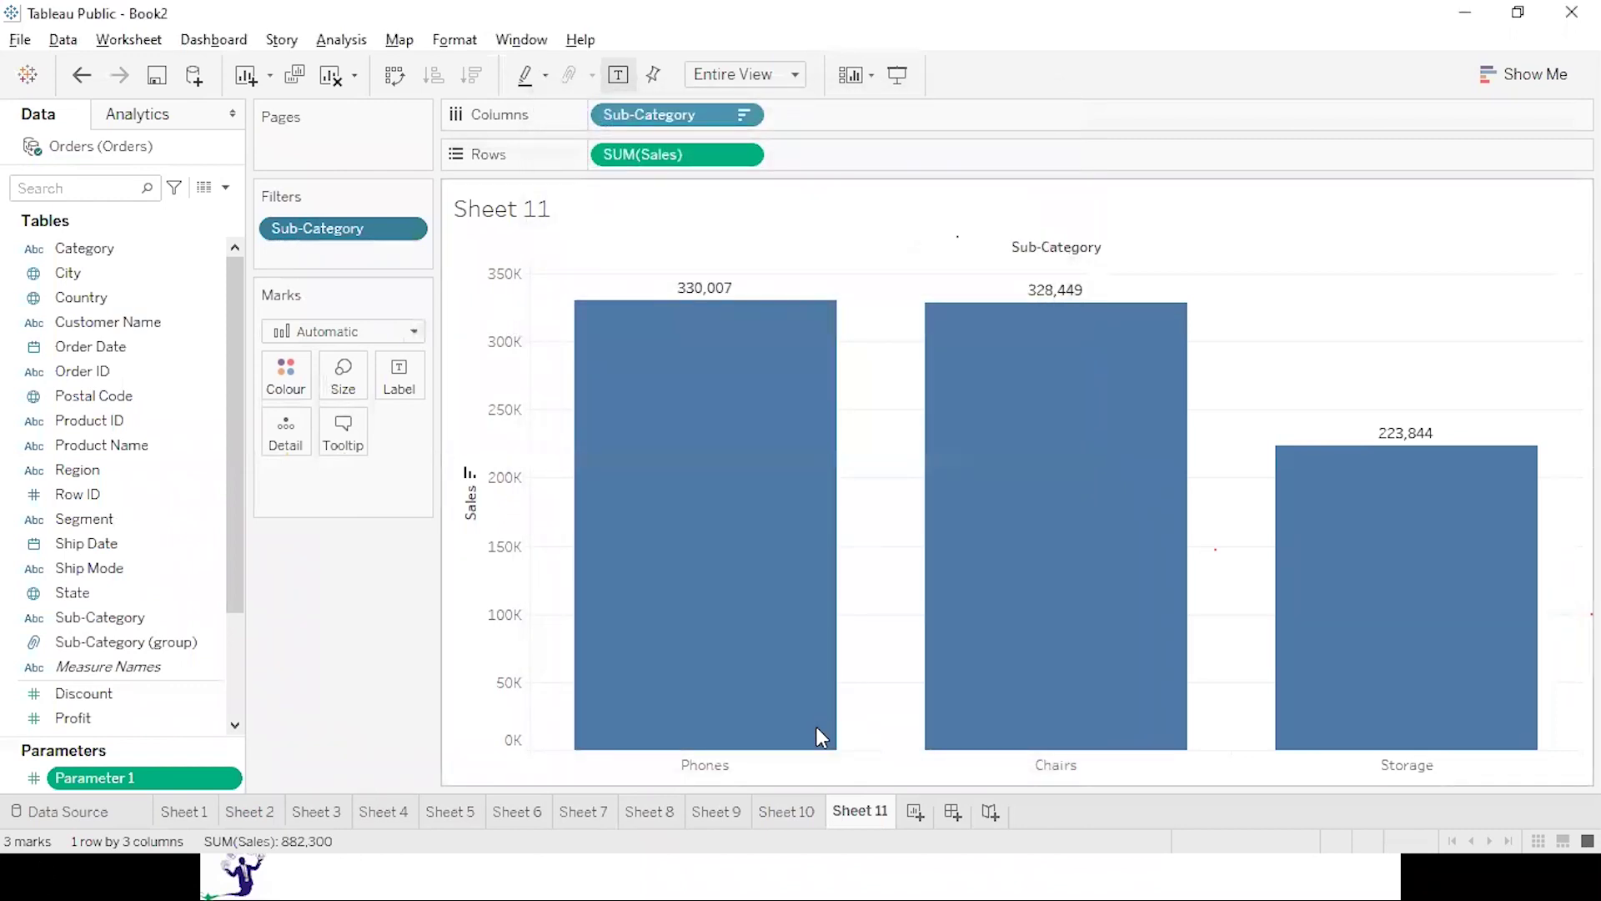
Show the Parameter 1 control beside the Sub-Category chart and set its value to 7.
{"action": "left_click", "coordinate": [229, 780]}
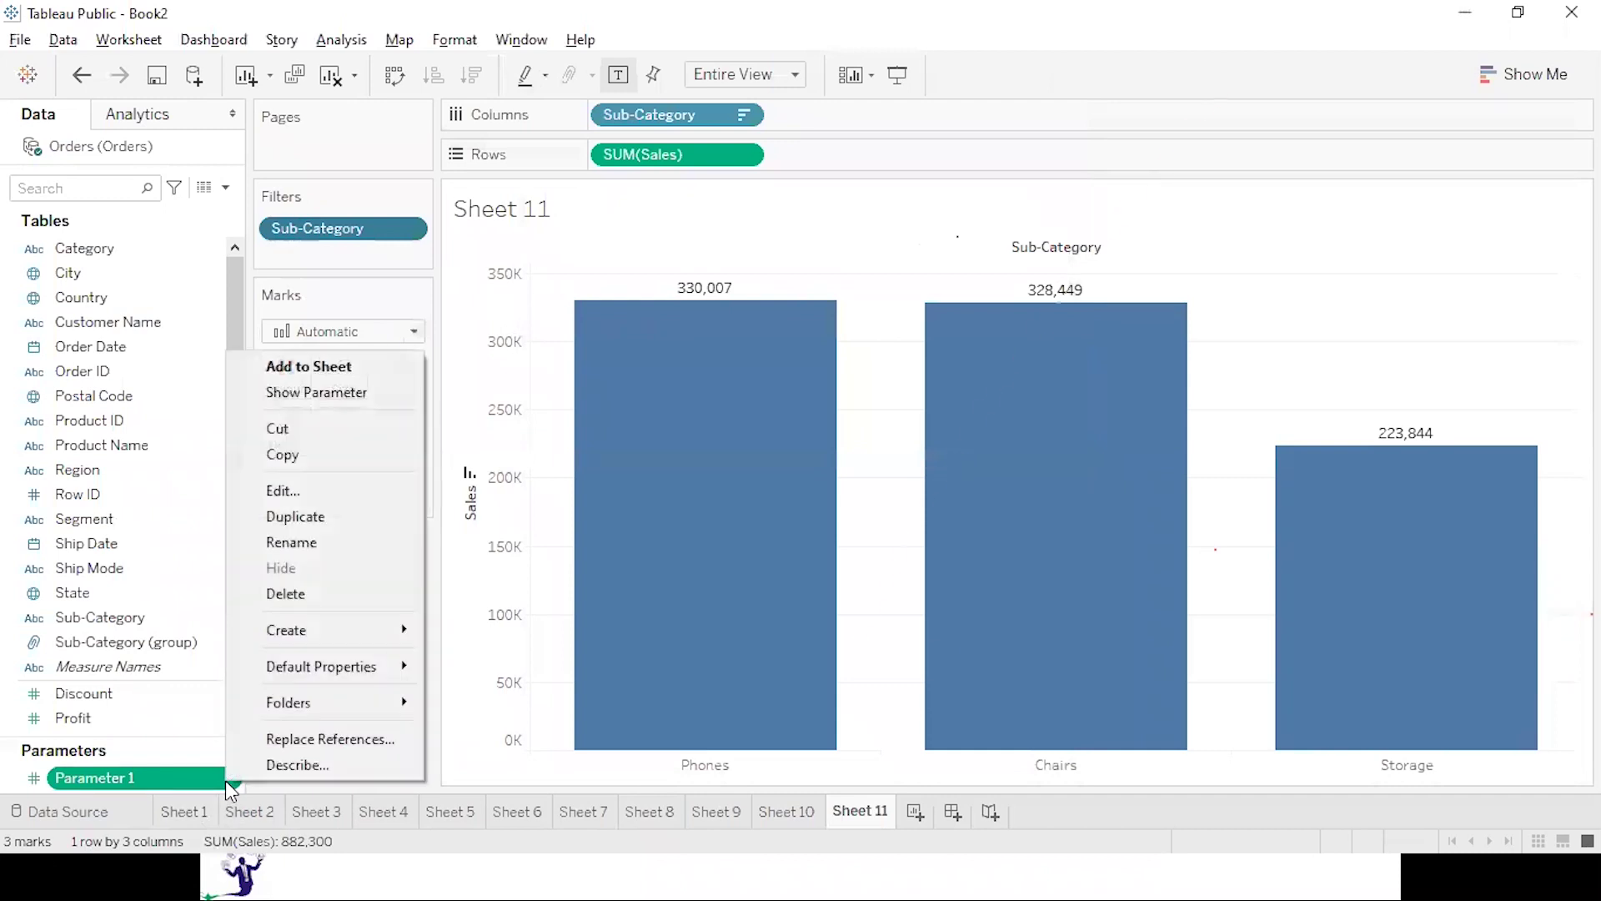
{"action": "left_click", "coordinate": [383, 404]}
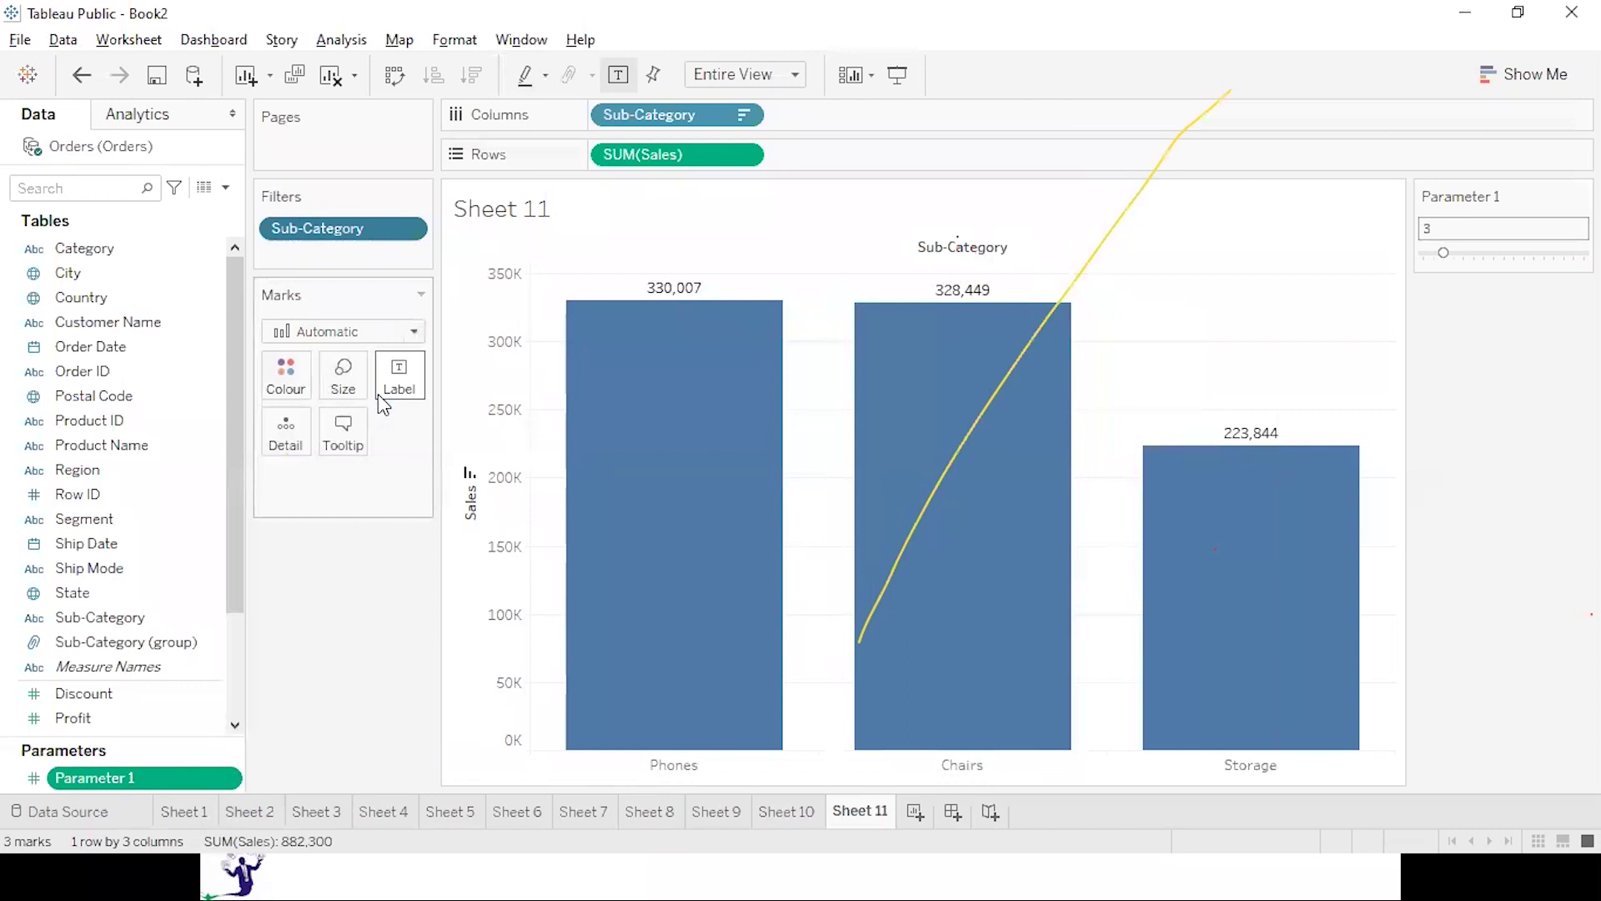
{"action": "left_click", "coordinate": [1482, 253]}
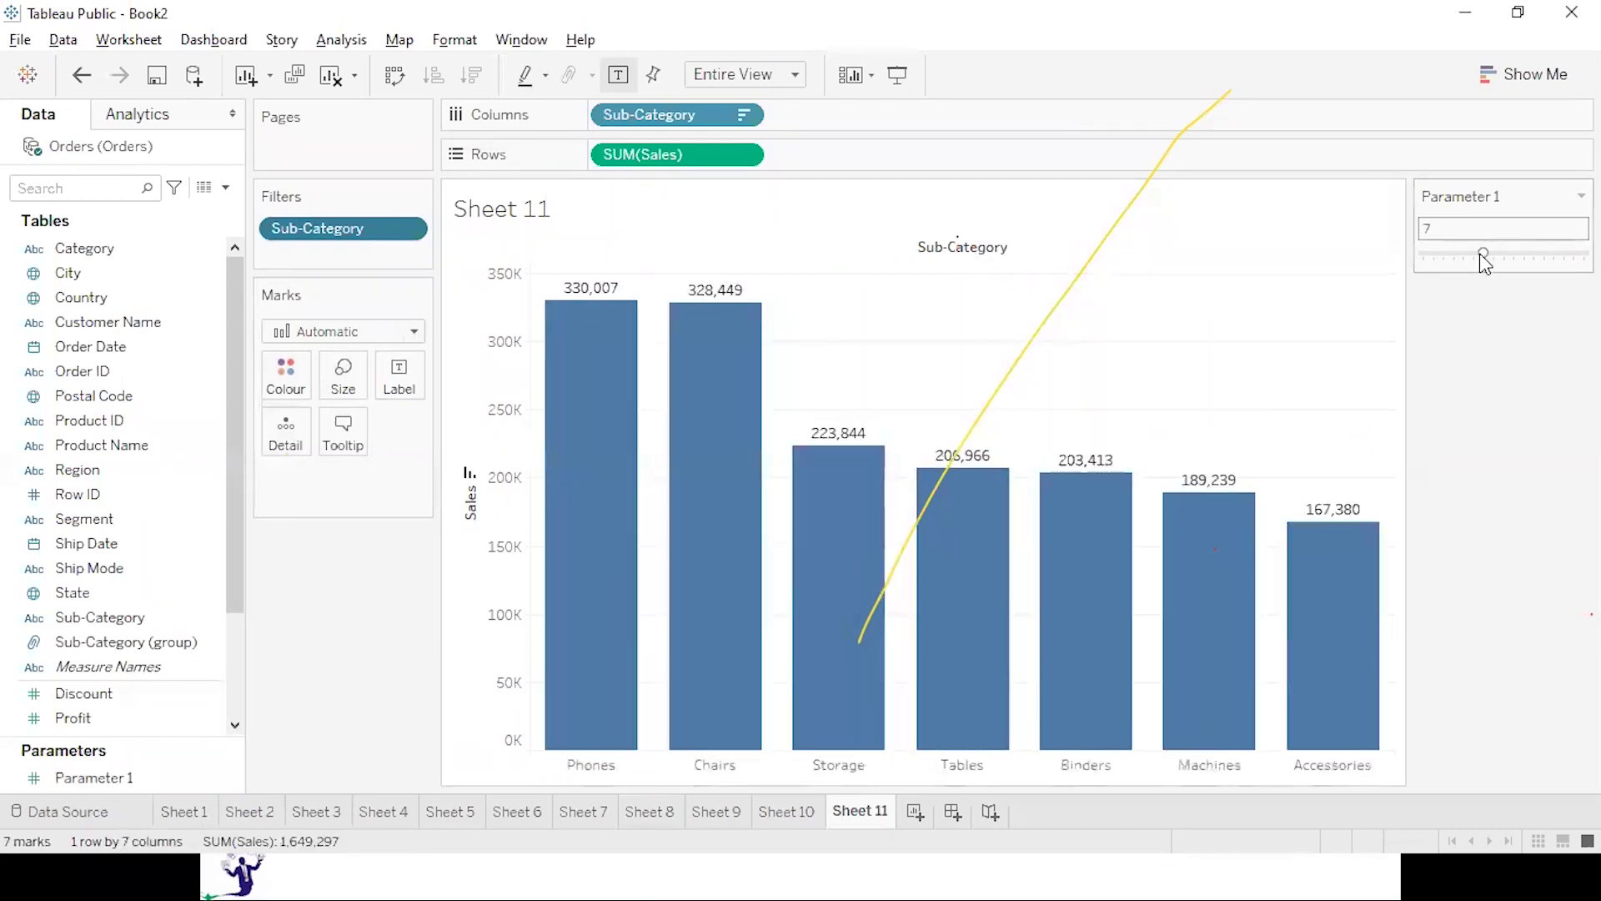
Vary Parameter 1 in presentation mode through values such as 10, 3 and 2, finish at 13, and exit presentation mode.
{"action": "key", "text": "F7"}
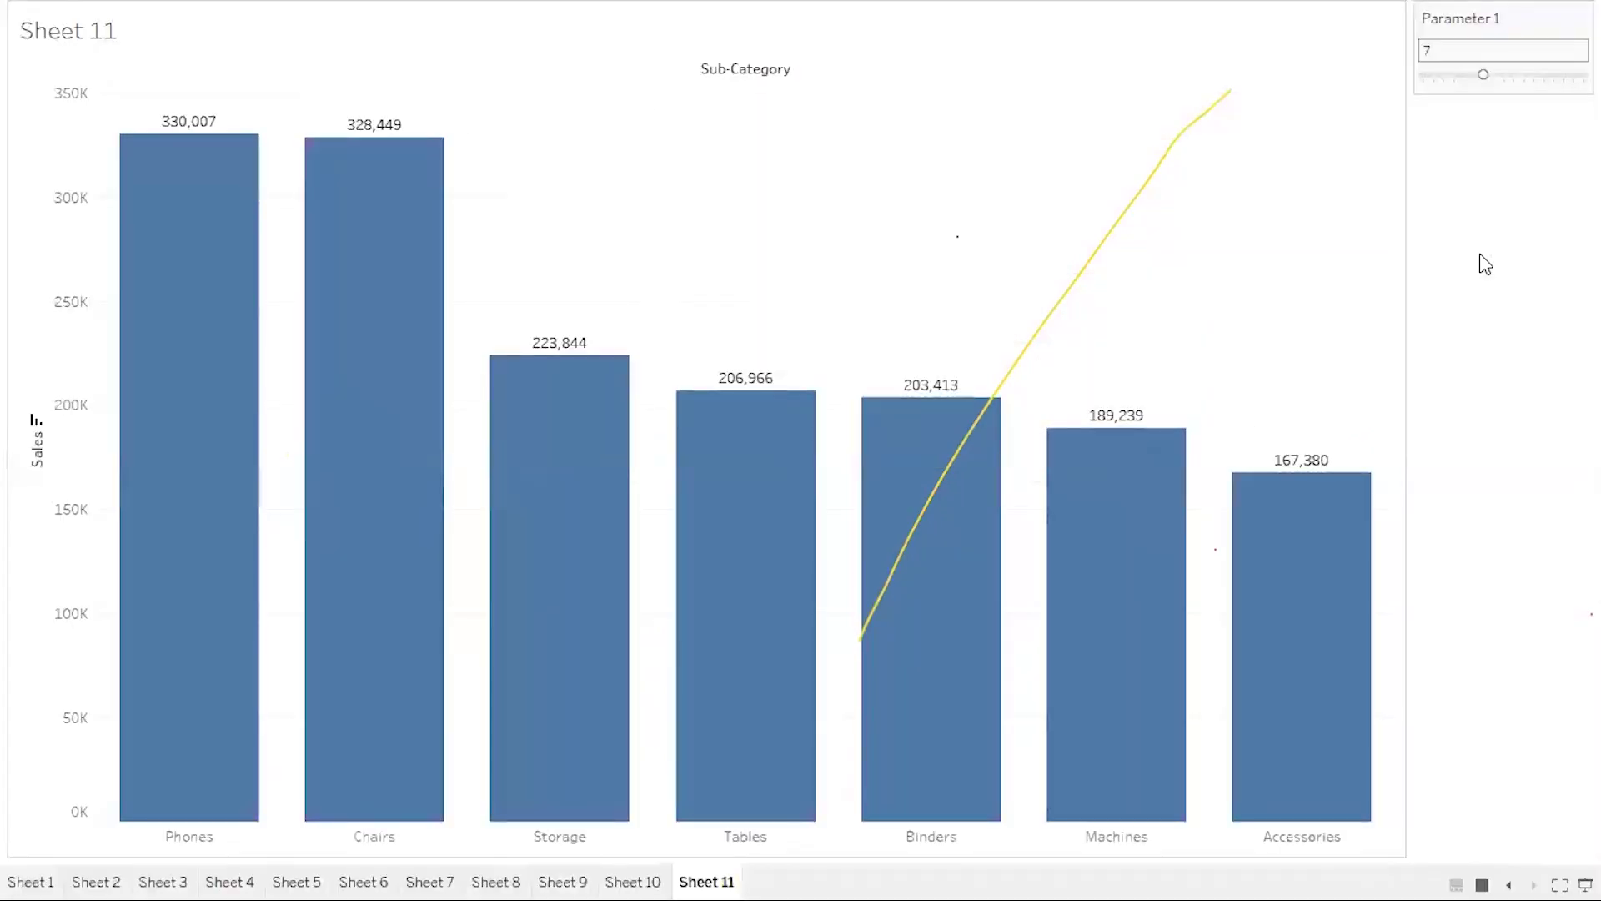
{"action": "left_click_drag", "start_coordinate": [1444, 74], "coordinate": [1518, 78]}
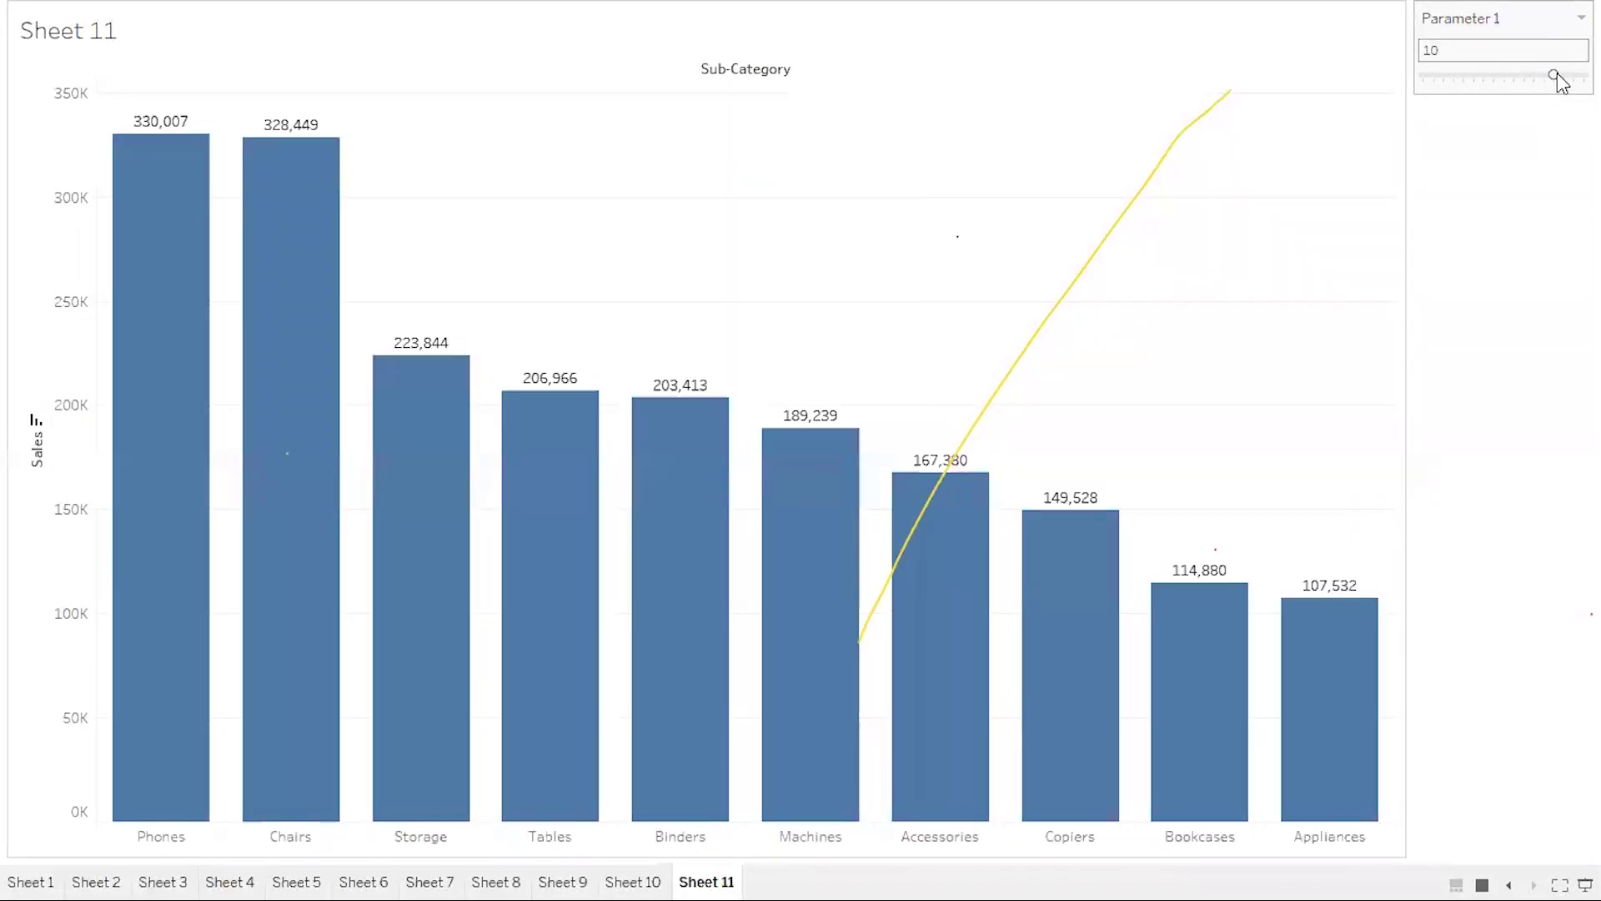
{"action": "left_click", "coordinate": [1558, 72]}
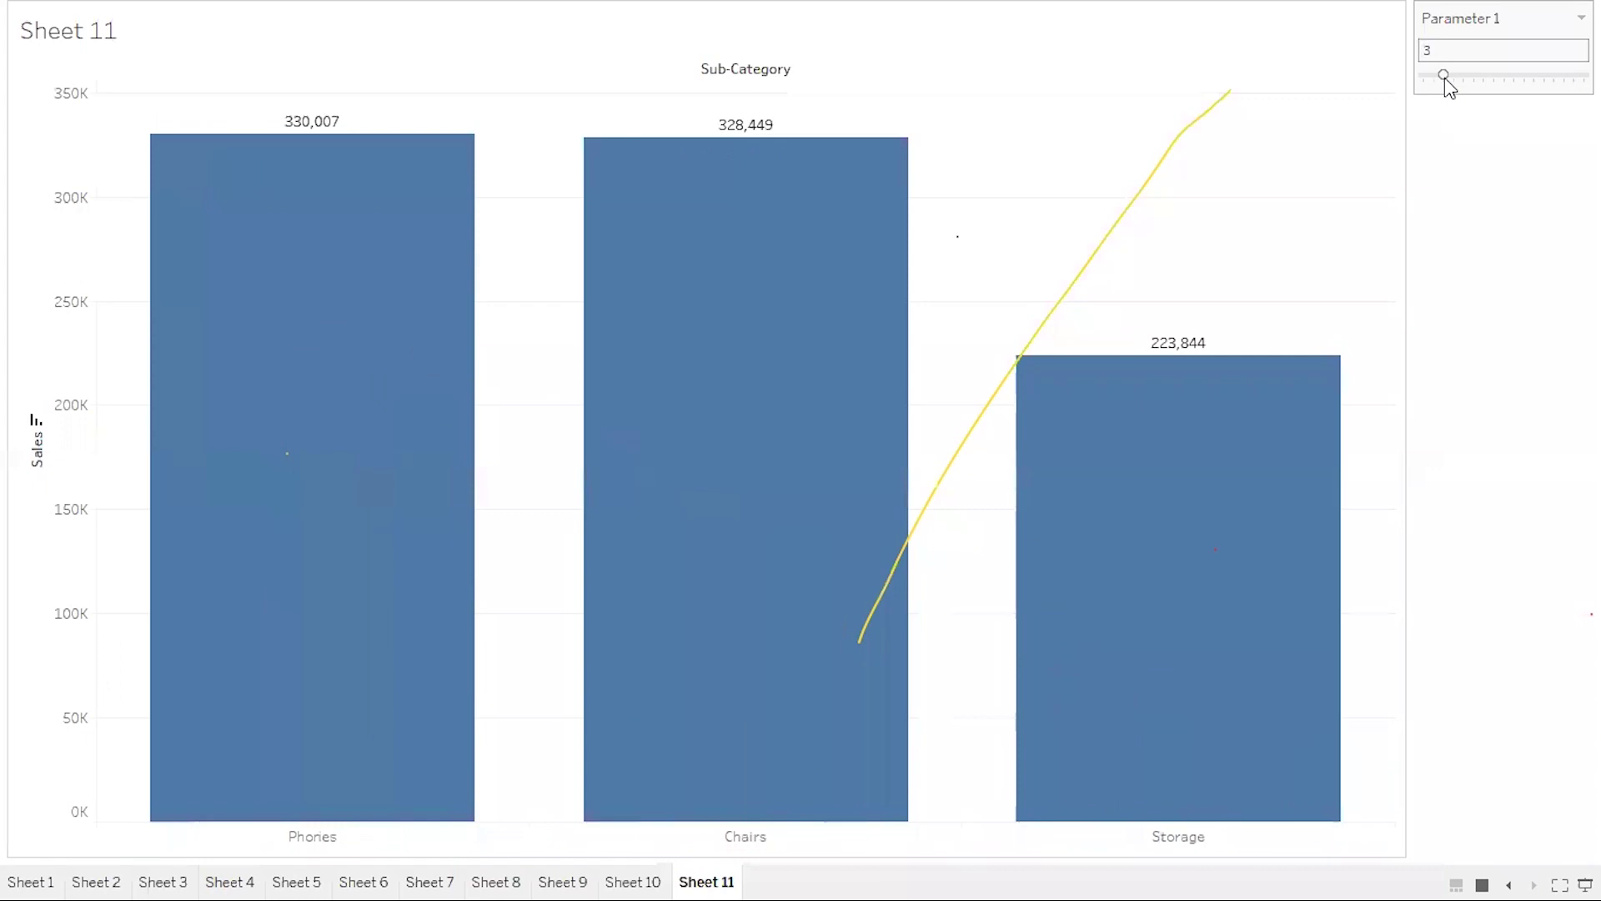
{"action": "left_click_drag", "start_coordinate": [1445, 77], "coordinate": [1436, 78]}
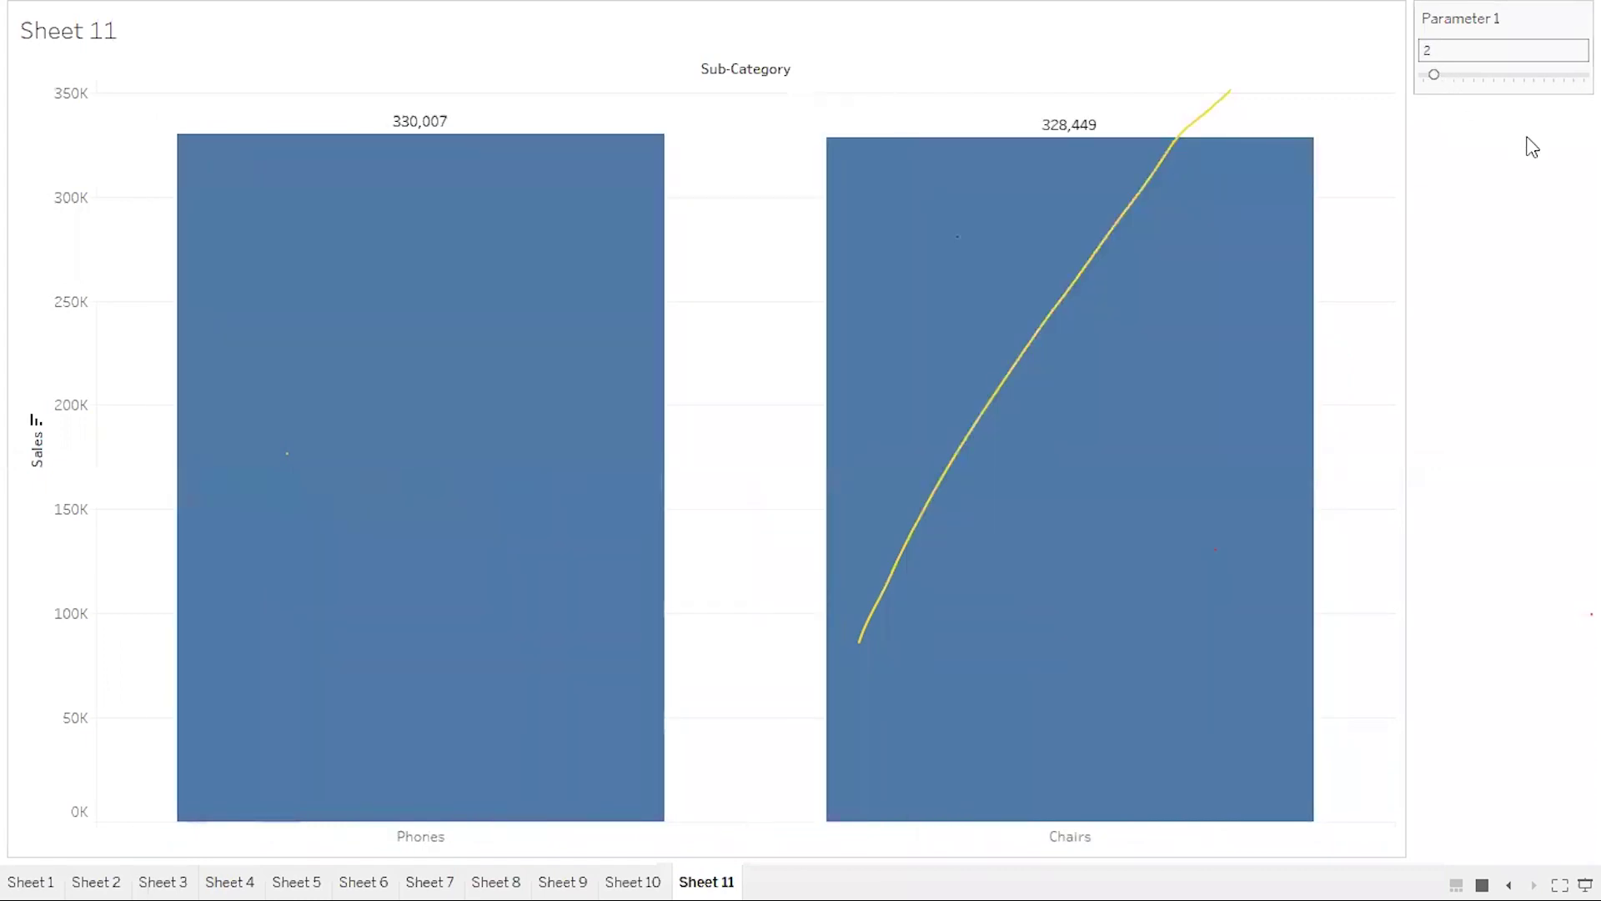
{"action": "left_click", "coordinate": [1493, 75]}
{"action": "left_click", "coordinate": [1539, 79]}
{"action": "left_click", "coordinate": [1573, 75]}
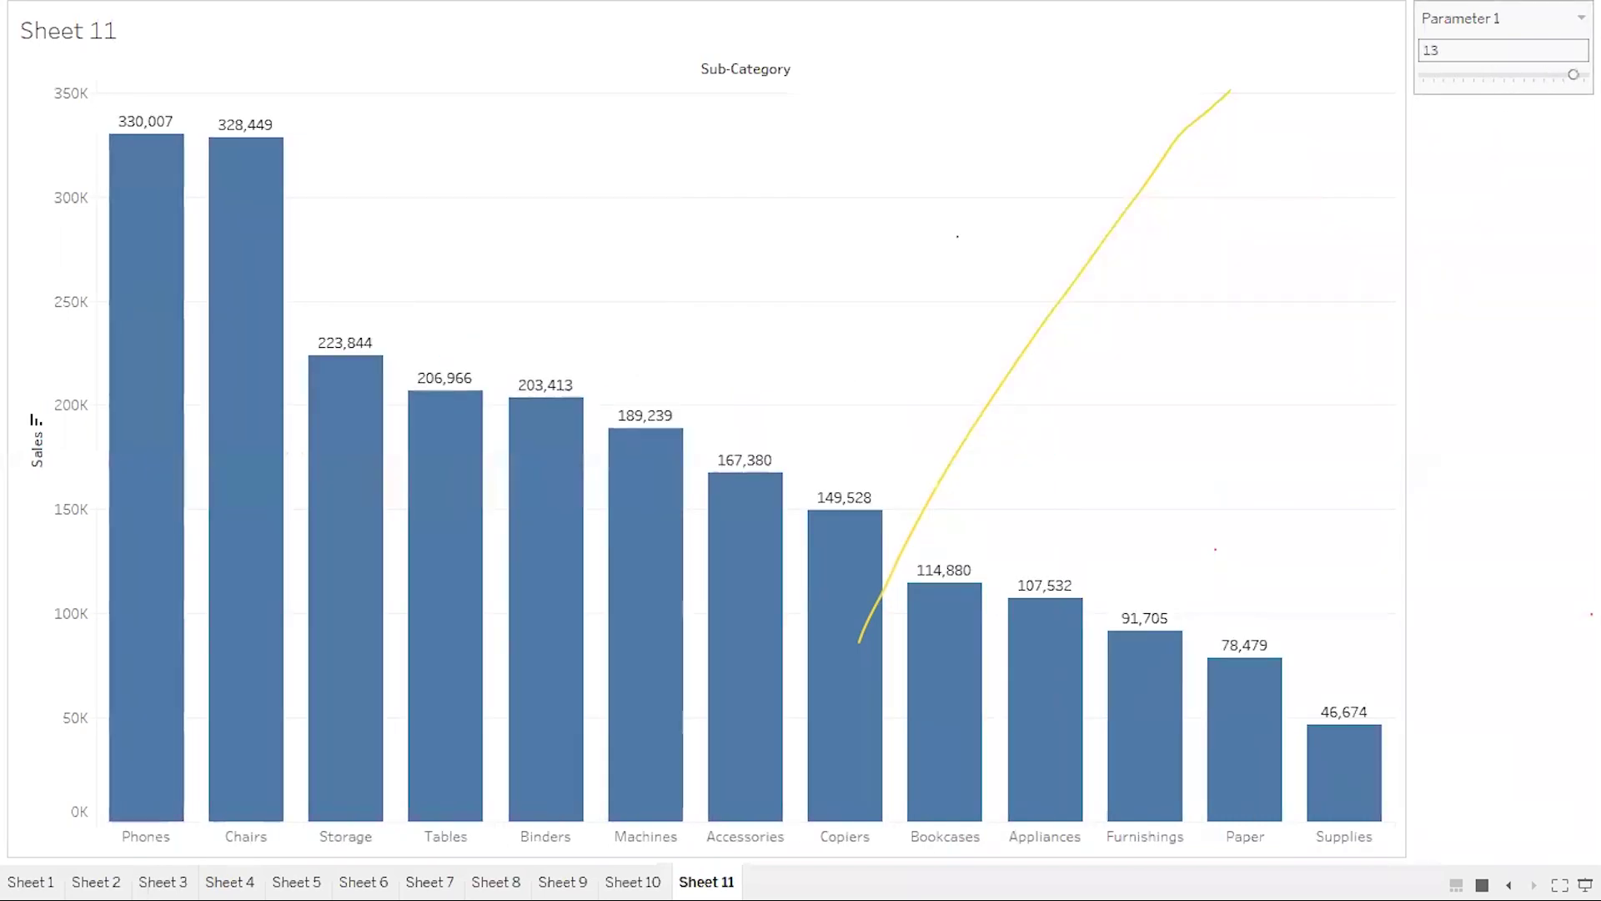
{"action": "left_click", "coordinate": [1542, 75]}
{"action": "key", "text": "e"}
{"action": "left_click", "coordinate": [1057, 311]}
{"action": "key", "text": "Escape"}
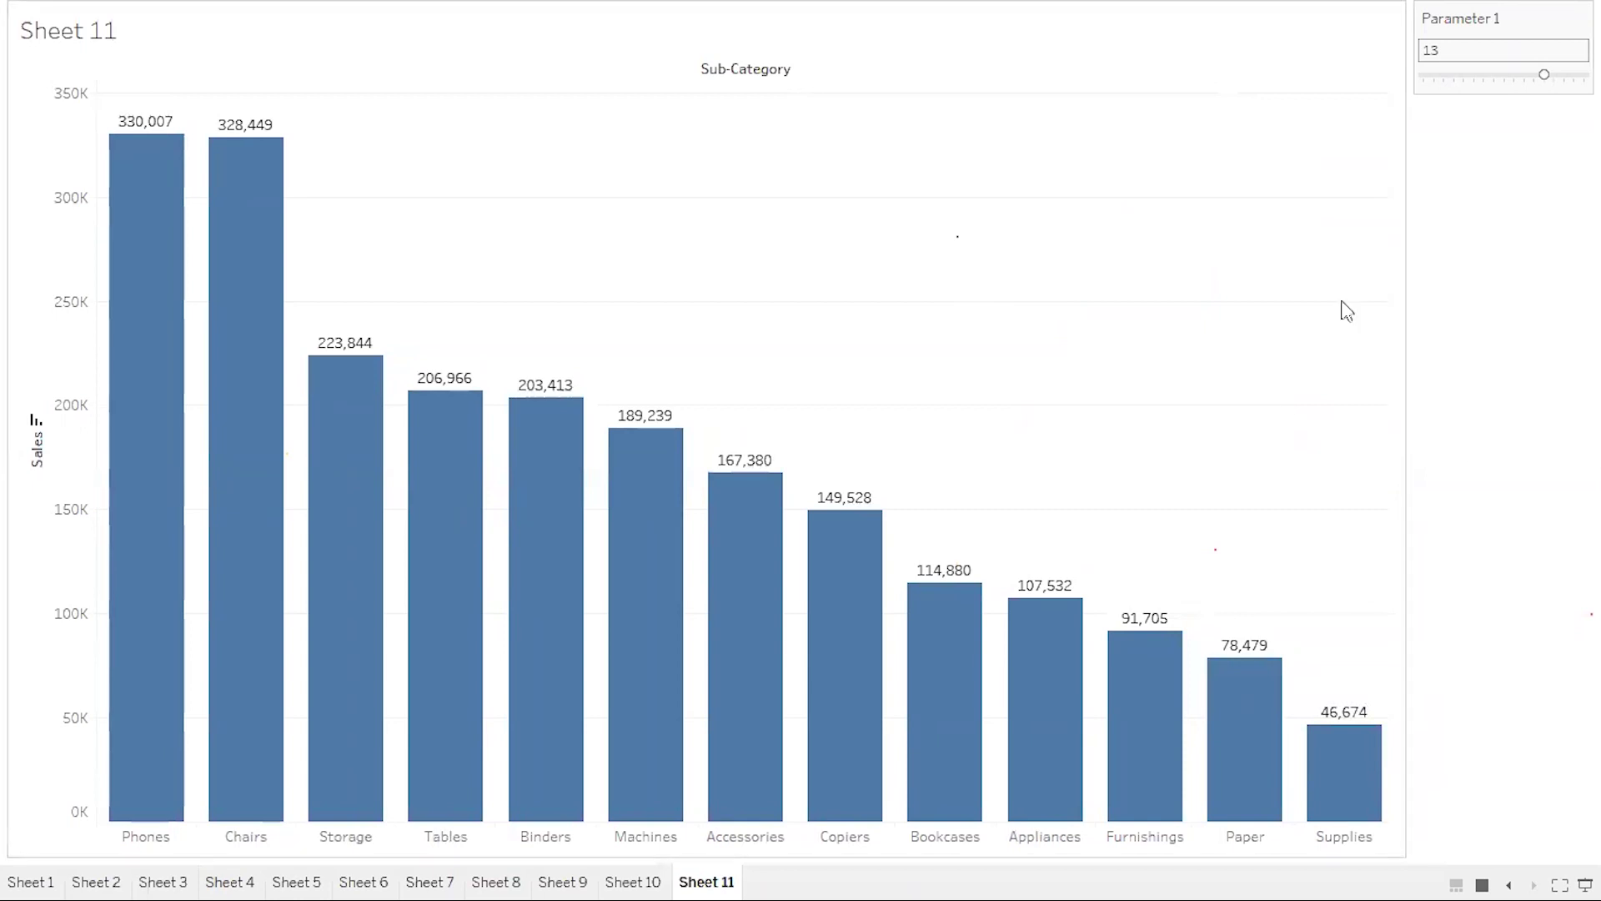
{"action": "key", "text": "Escape"}
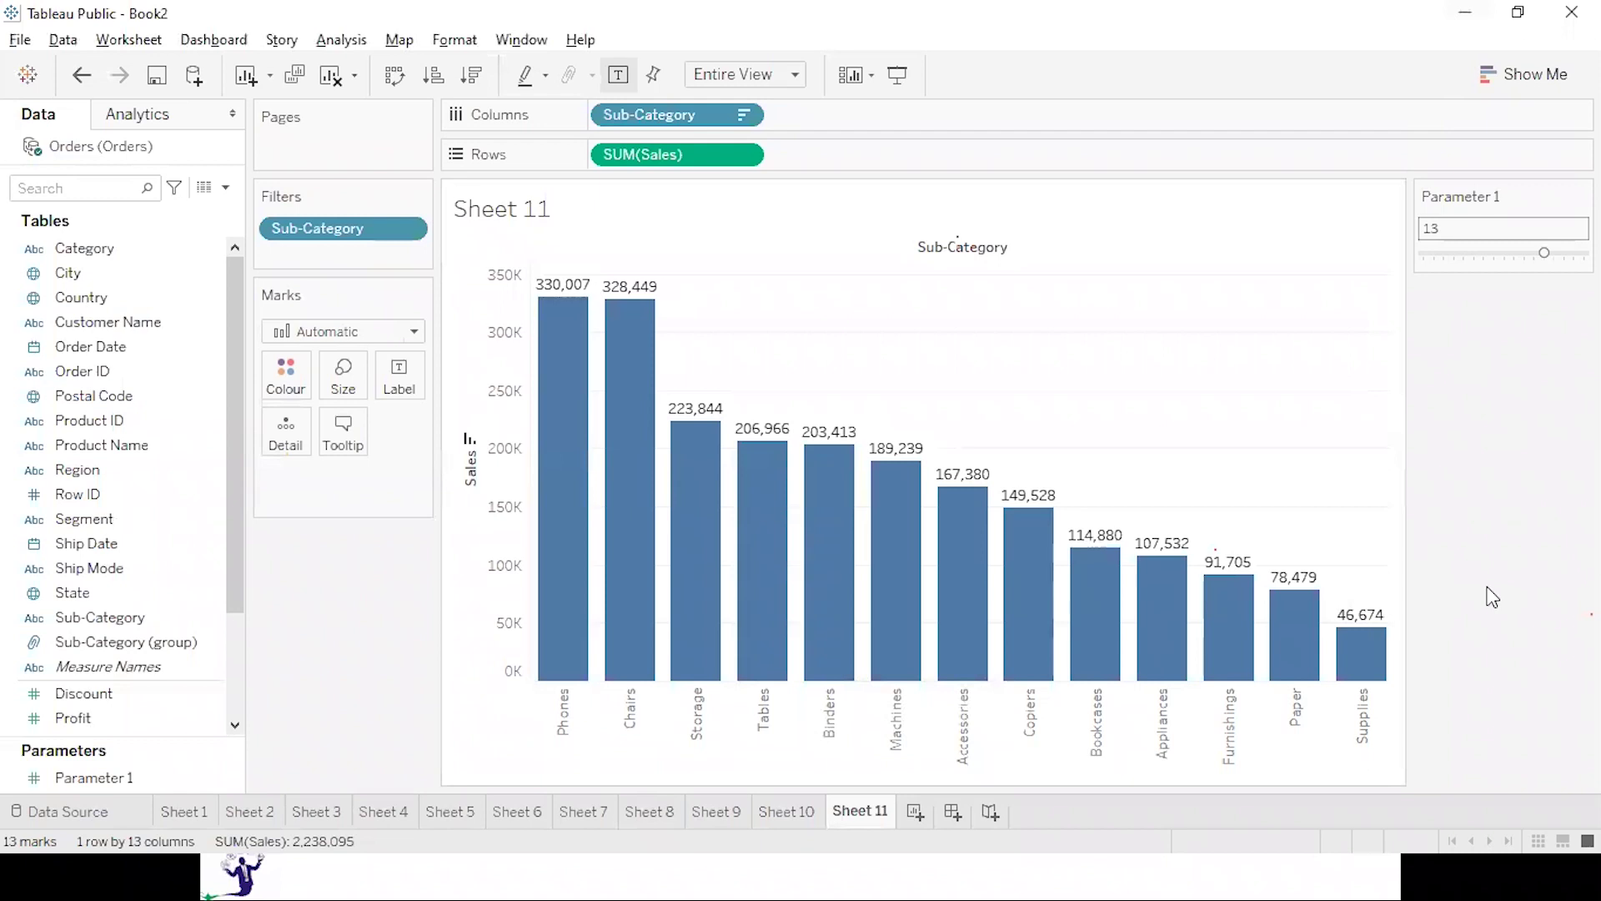
Create a new worksheet and build a bar chart of Sales by Sub-Category.
{"action": "left_click", "coordinate": [914, 812]}
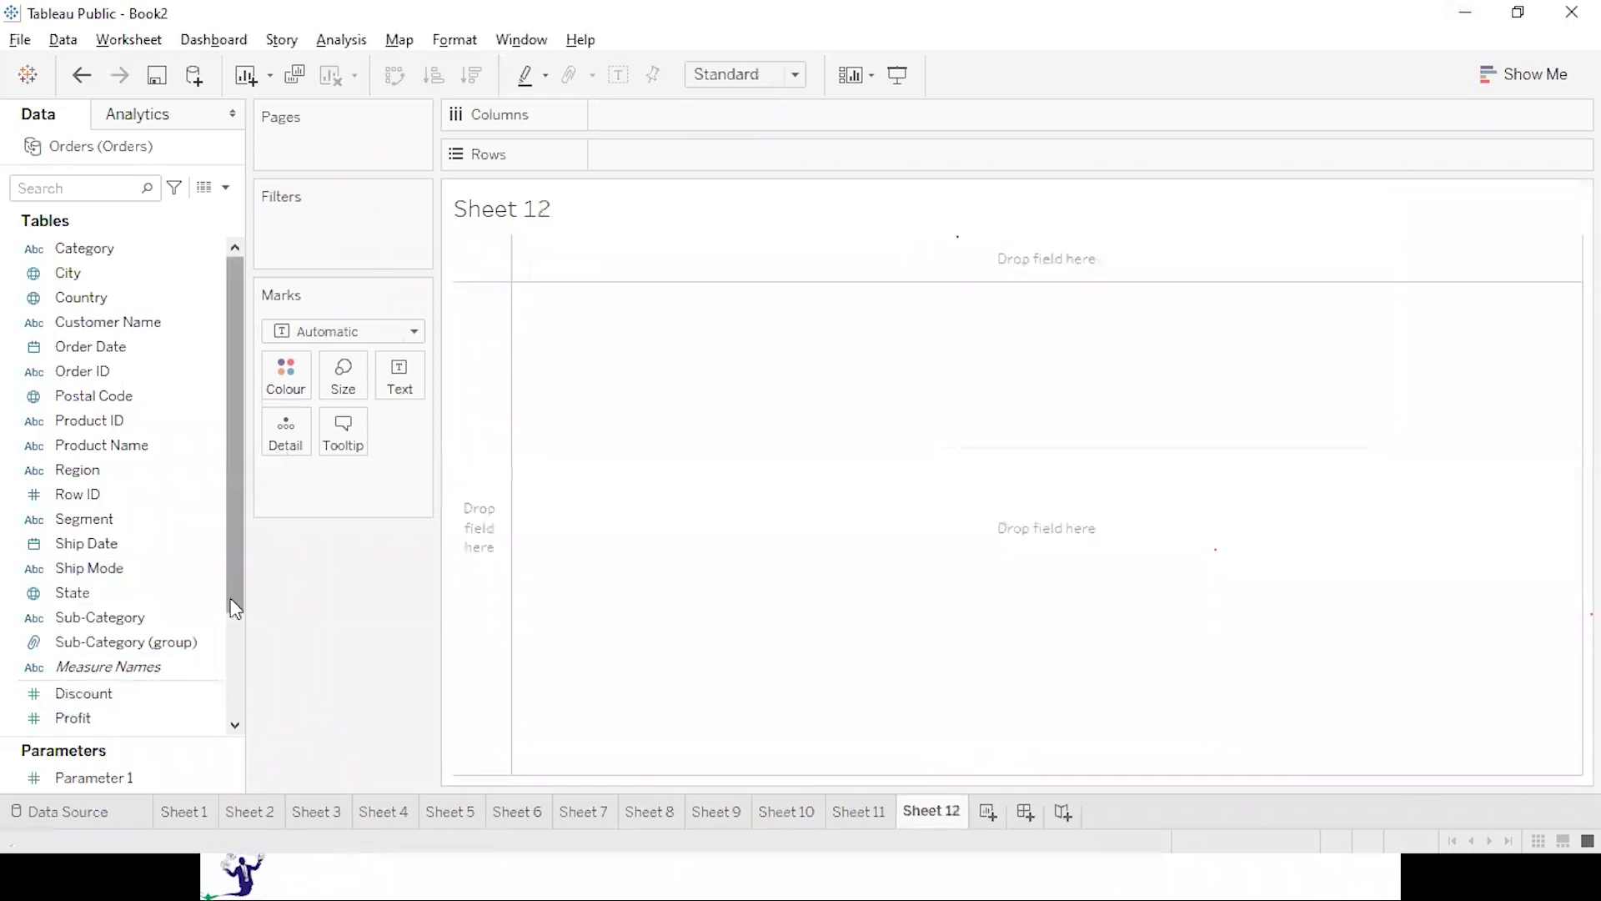
{"action": "scroll", "coordinate": [204, 726], "scroll_direction": "down", "scroll_amount": 2}
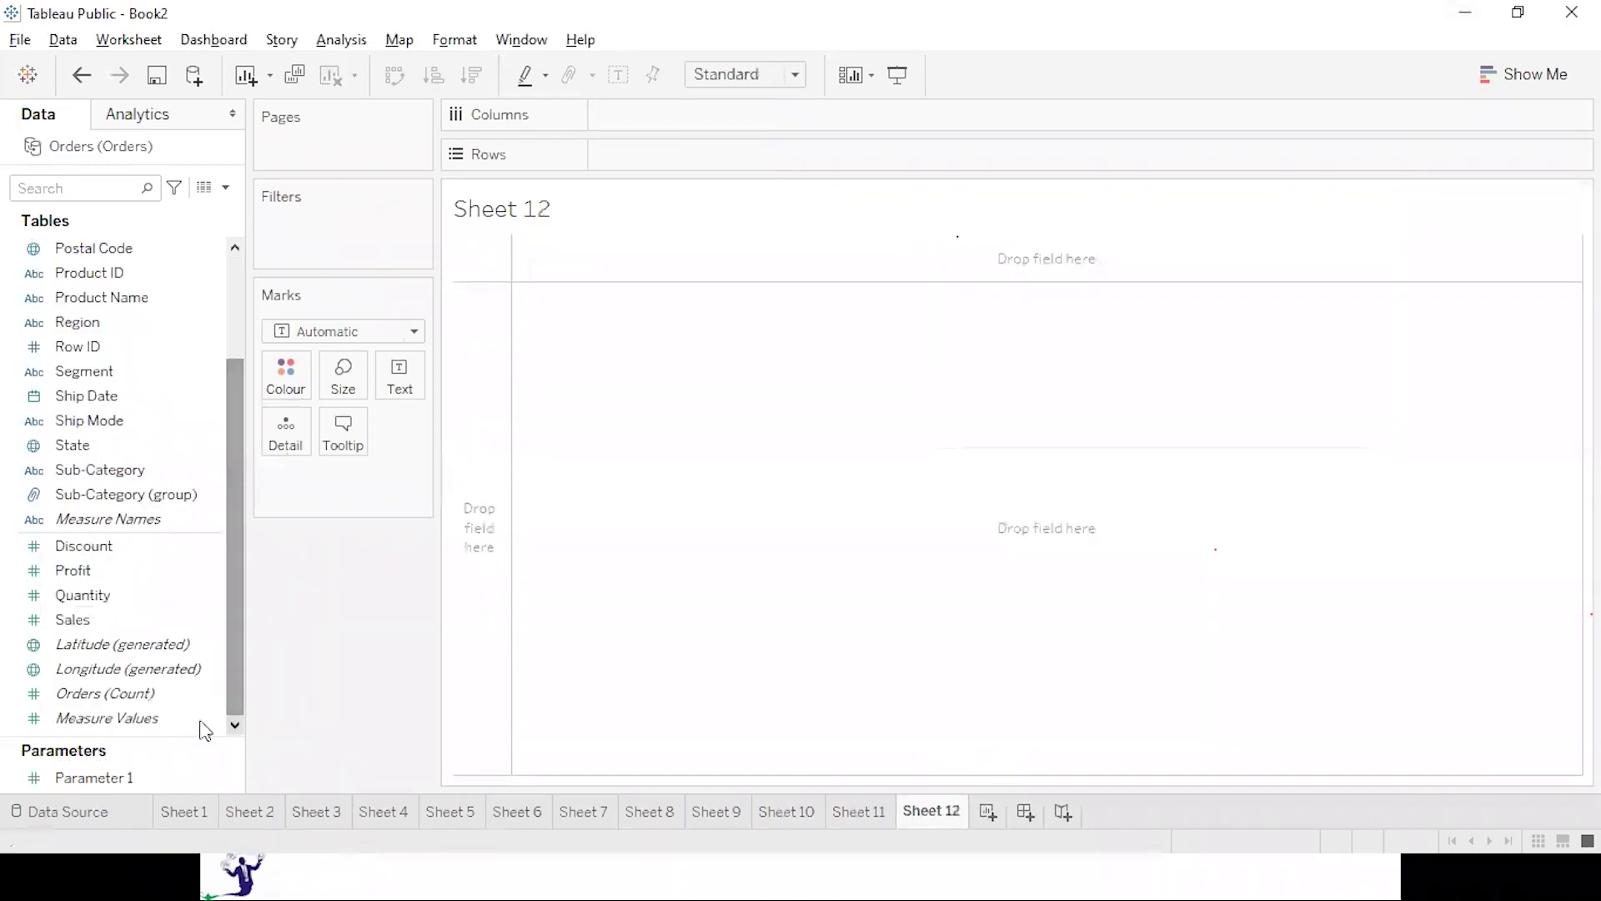
{"action": "double_click", "coordinate": [80, 617]}
{"action": "double_click", "coordinate": [125, 471]}
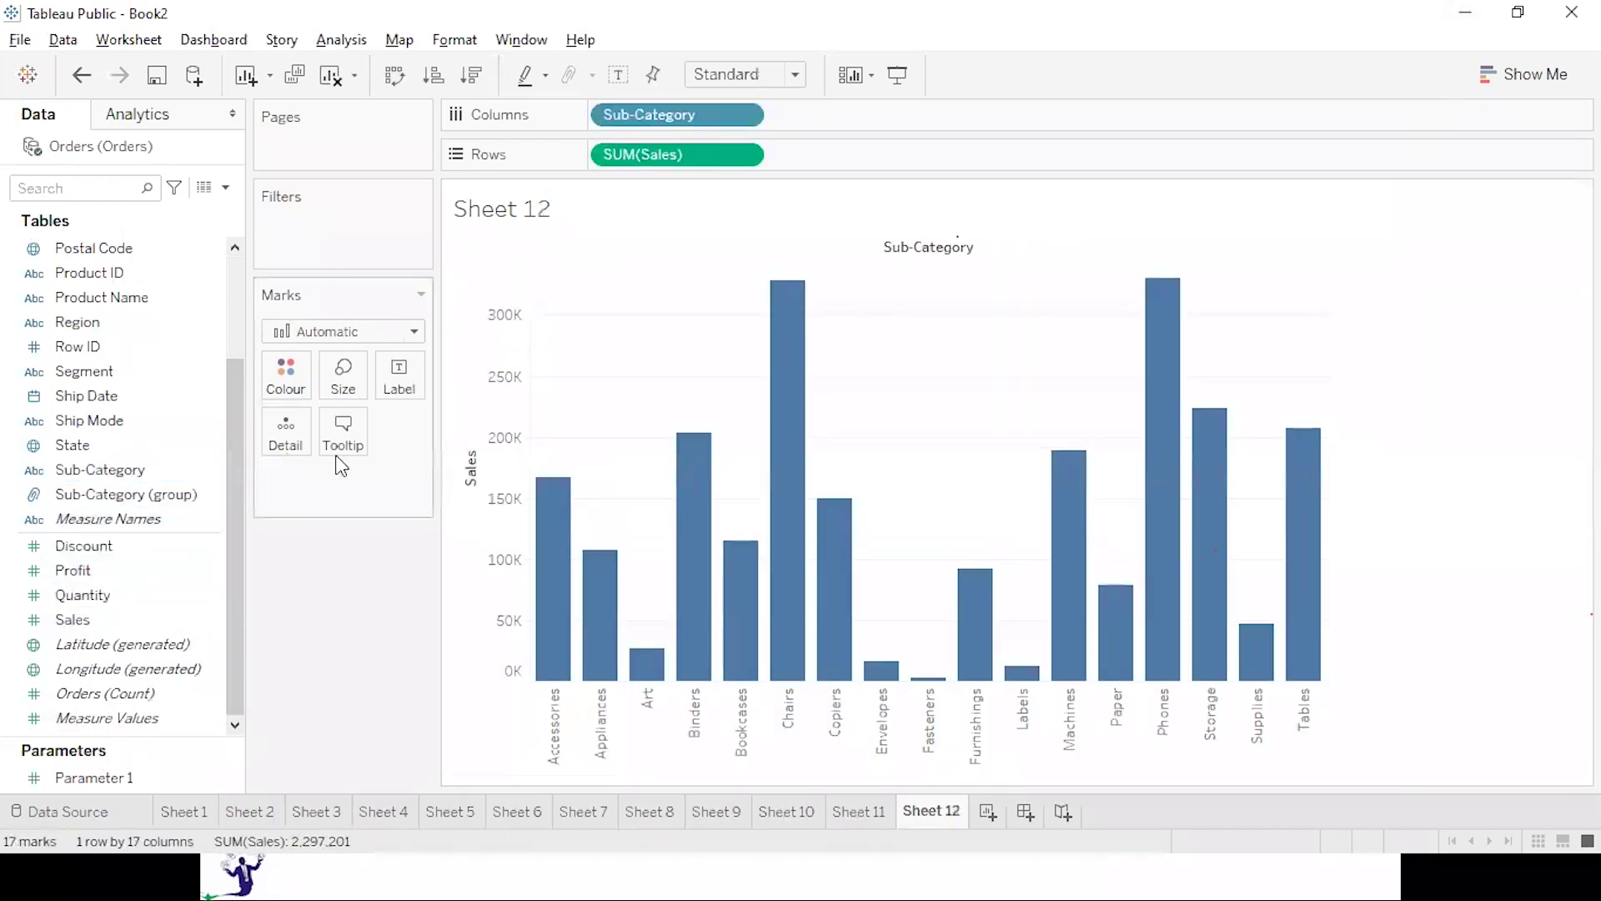
Swap the chart to horizontal bars fitted to the entire view, sorted descending by Sales with mark labels shown.
{"action": "key", "text": "ctrl+w"}
{"action": "left_click", "coordinate": [761, 76]}
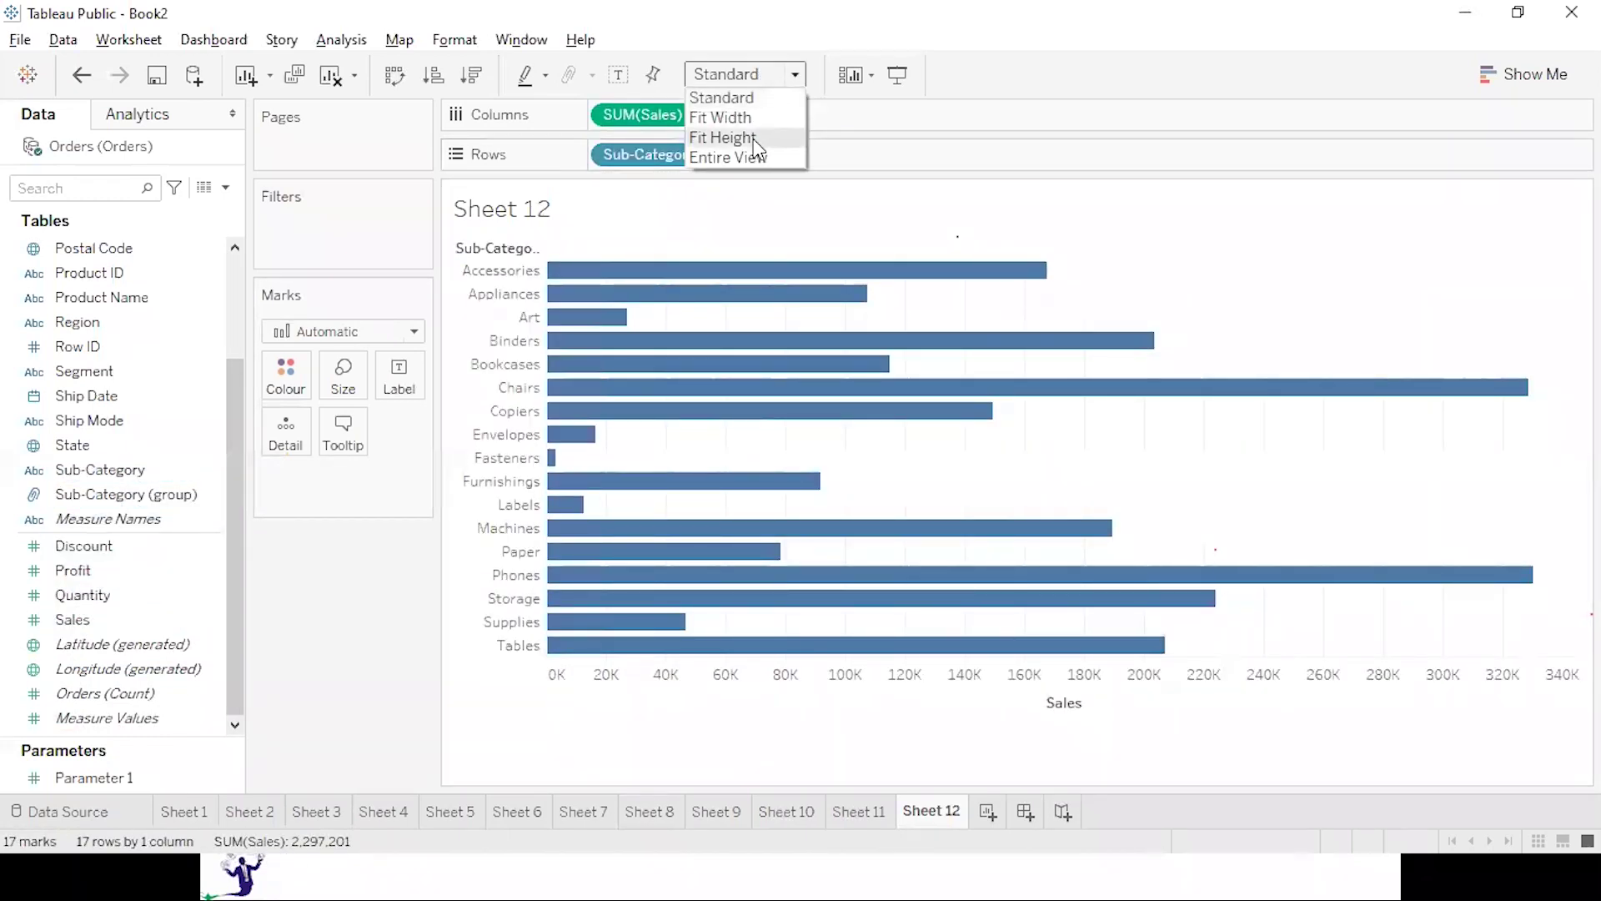
{"action": "left_click", "coordinate": [750, 158]}
{"action": "left_click", "coordinate": [471, 75]}
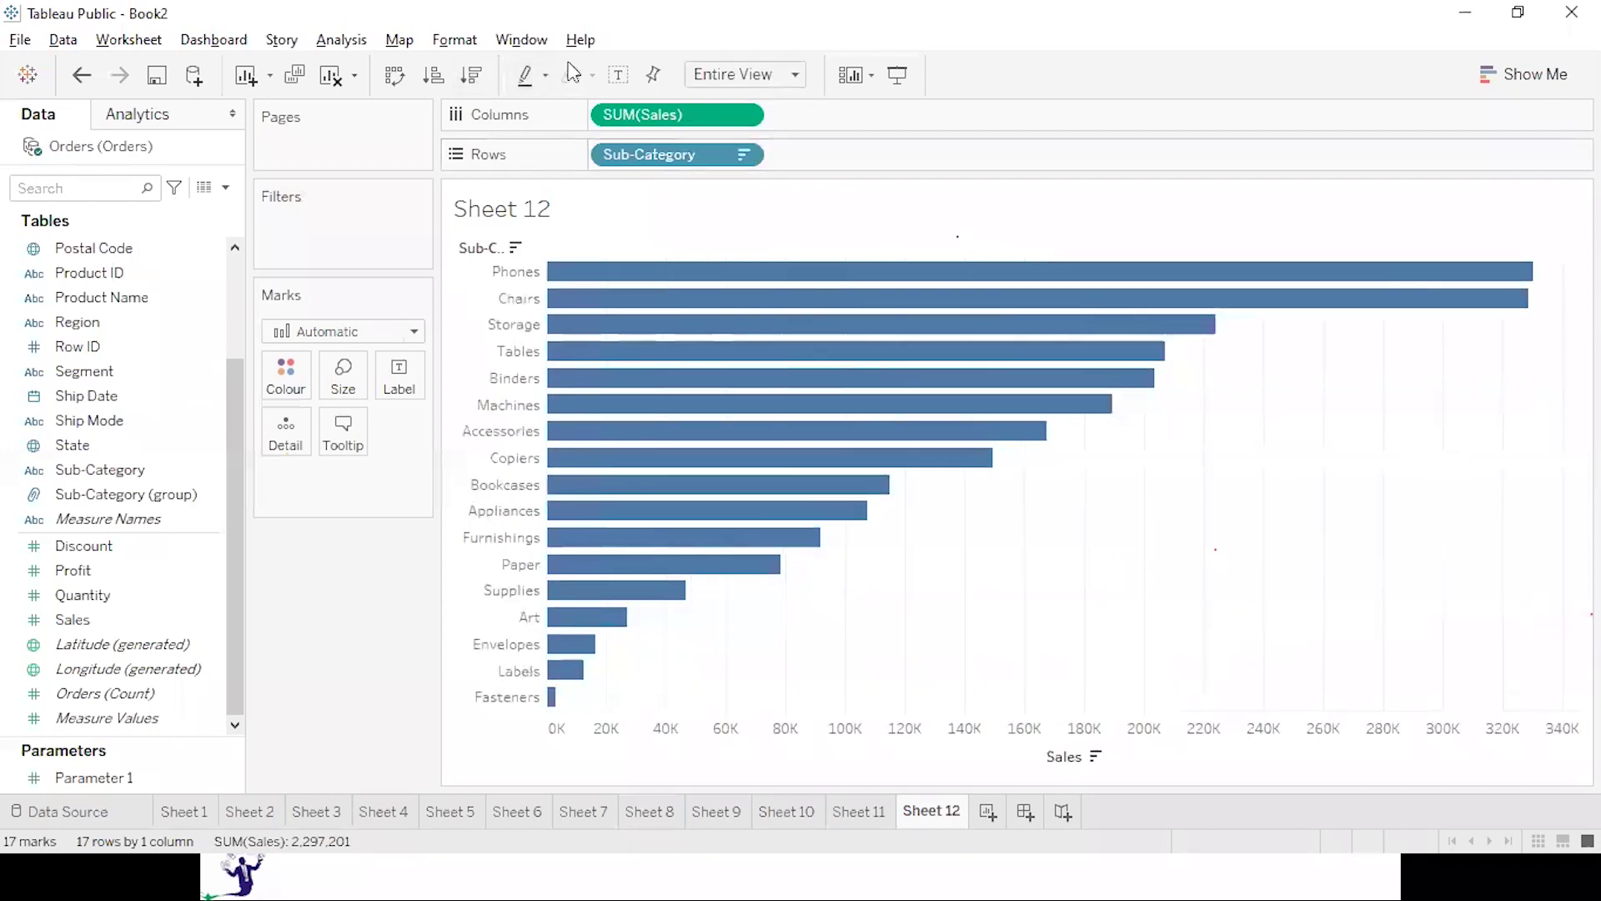
{"action": "left_click", "coordinate": [616, 76]}
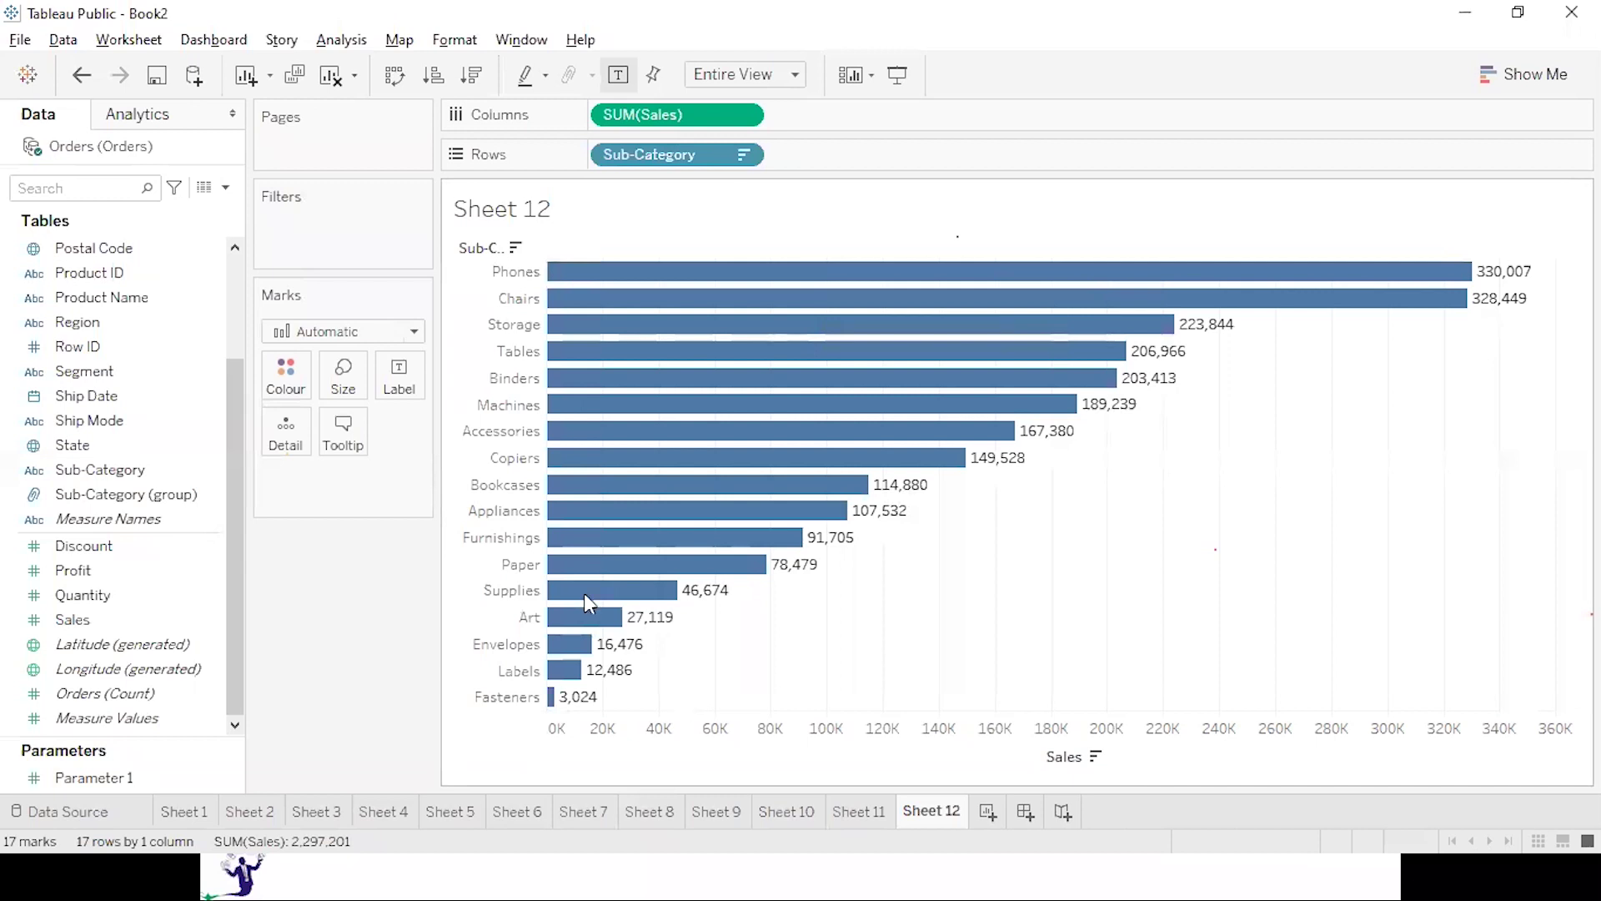
Create a set from Sub-Category containing the top 3 by sum of Sales, keeping the name Sub-Category Set.
{"action": "left_click", "coordinate": [125, 469]}
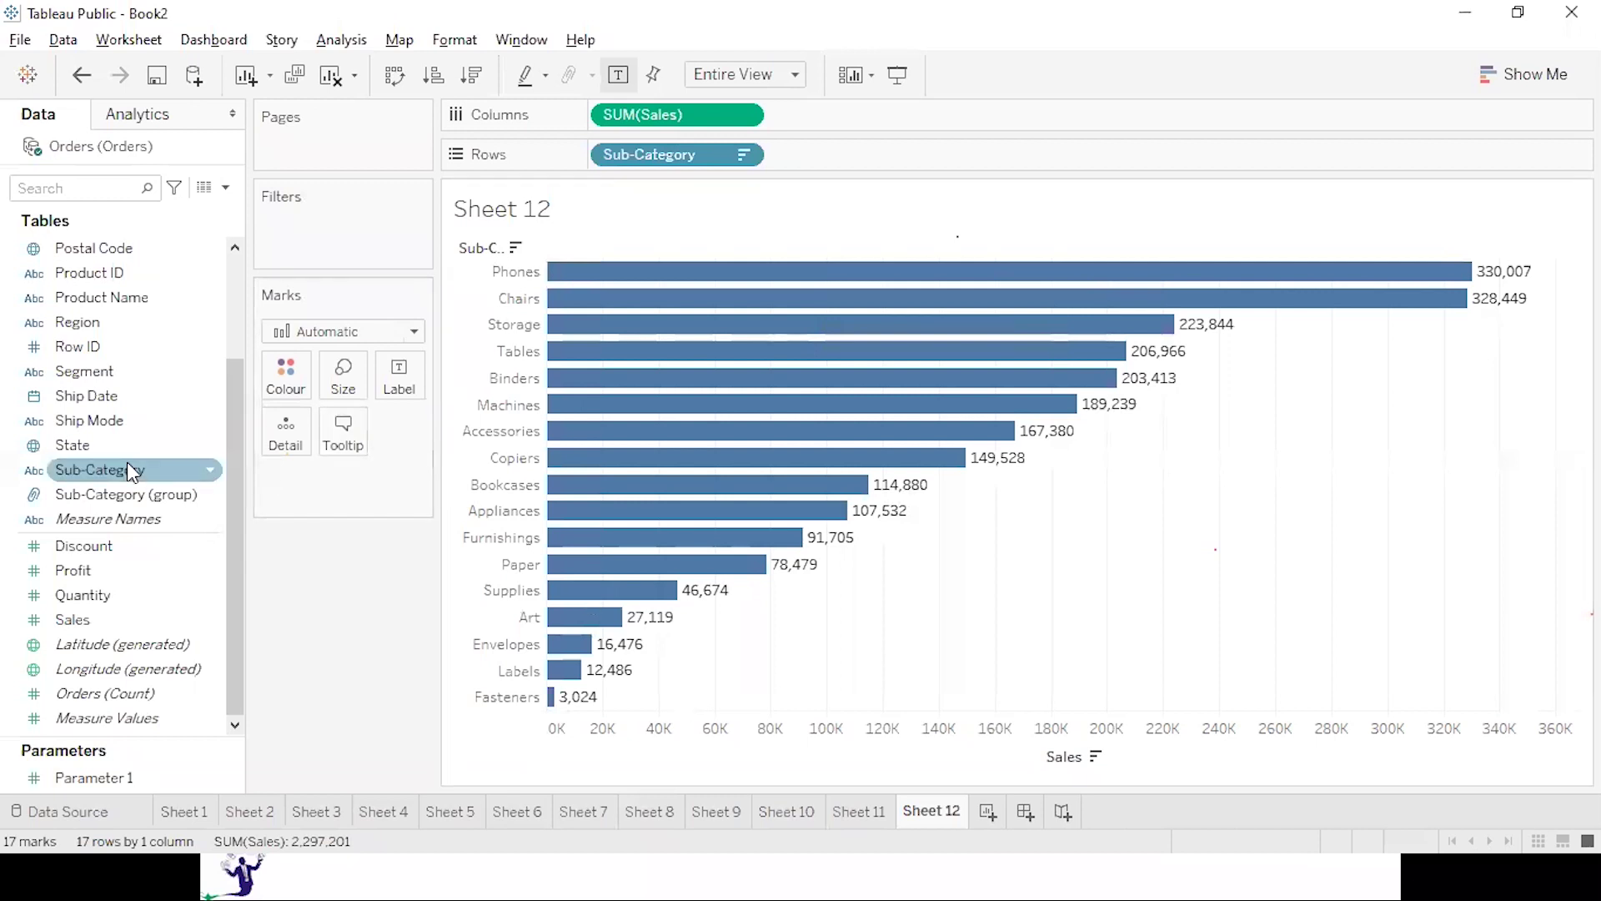
{"action": "left_click", "coordinate": [215, 474]}
{"action": "mouse_move", "coordinate": [300, 200]}
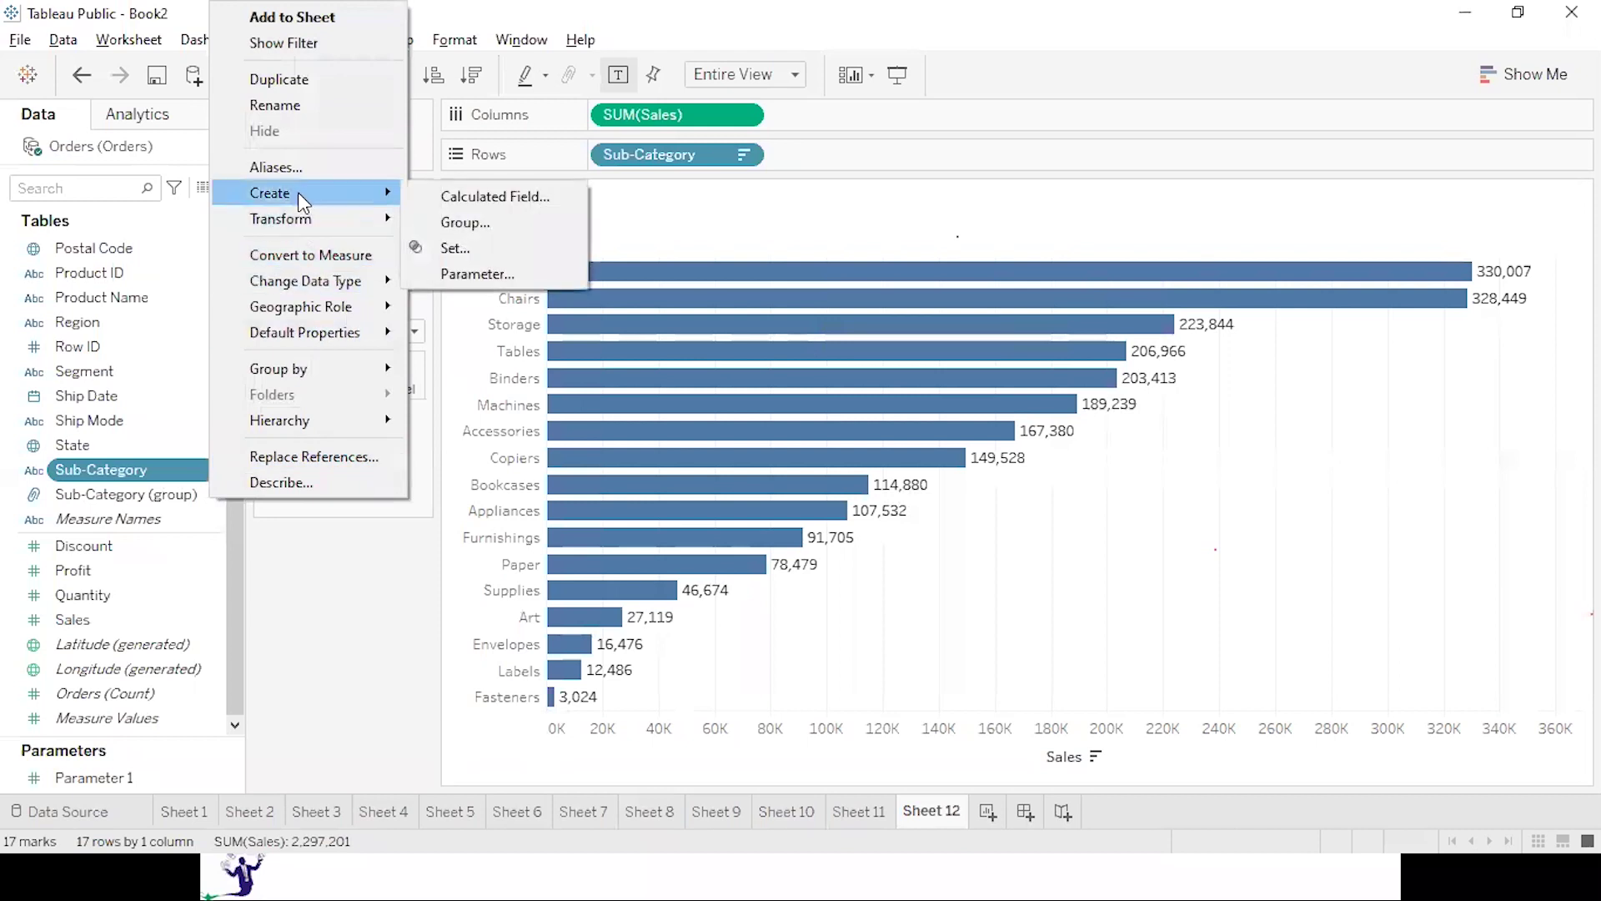
{"action": "left_click", "coordinate": [468, 259]}
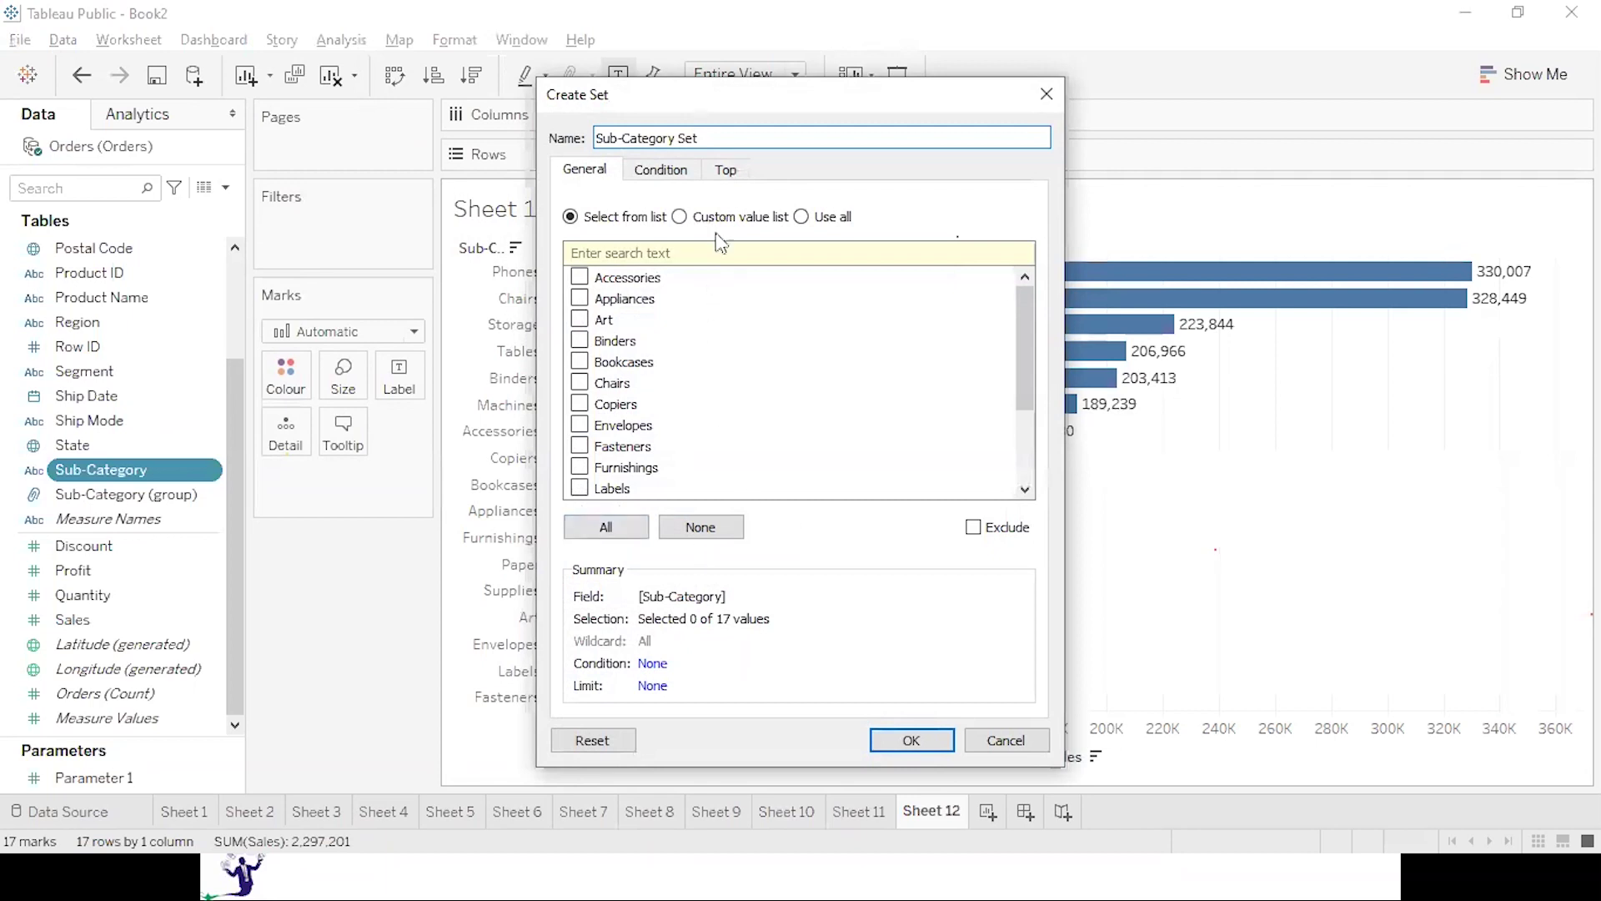
{"action": "left_click", "coordinate": [723, 175]}
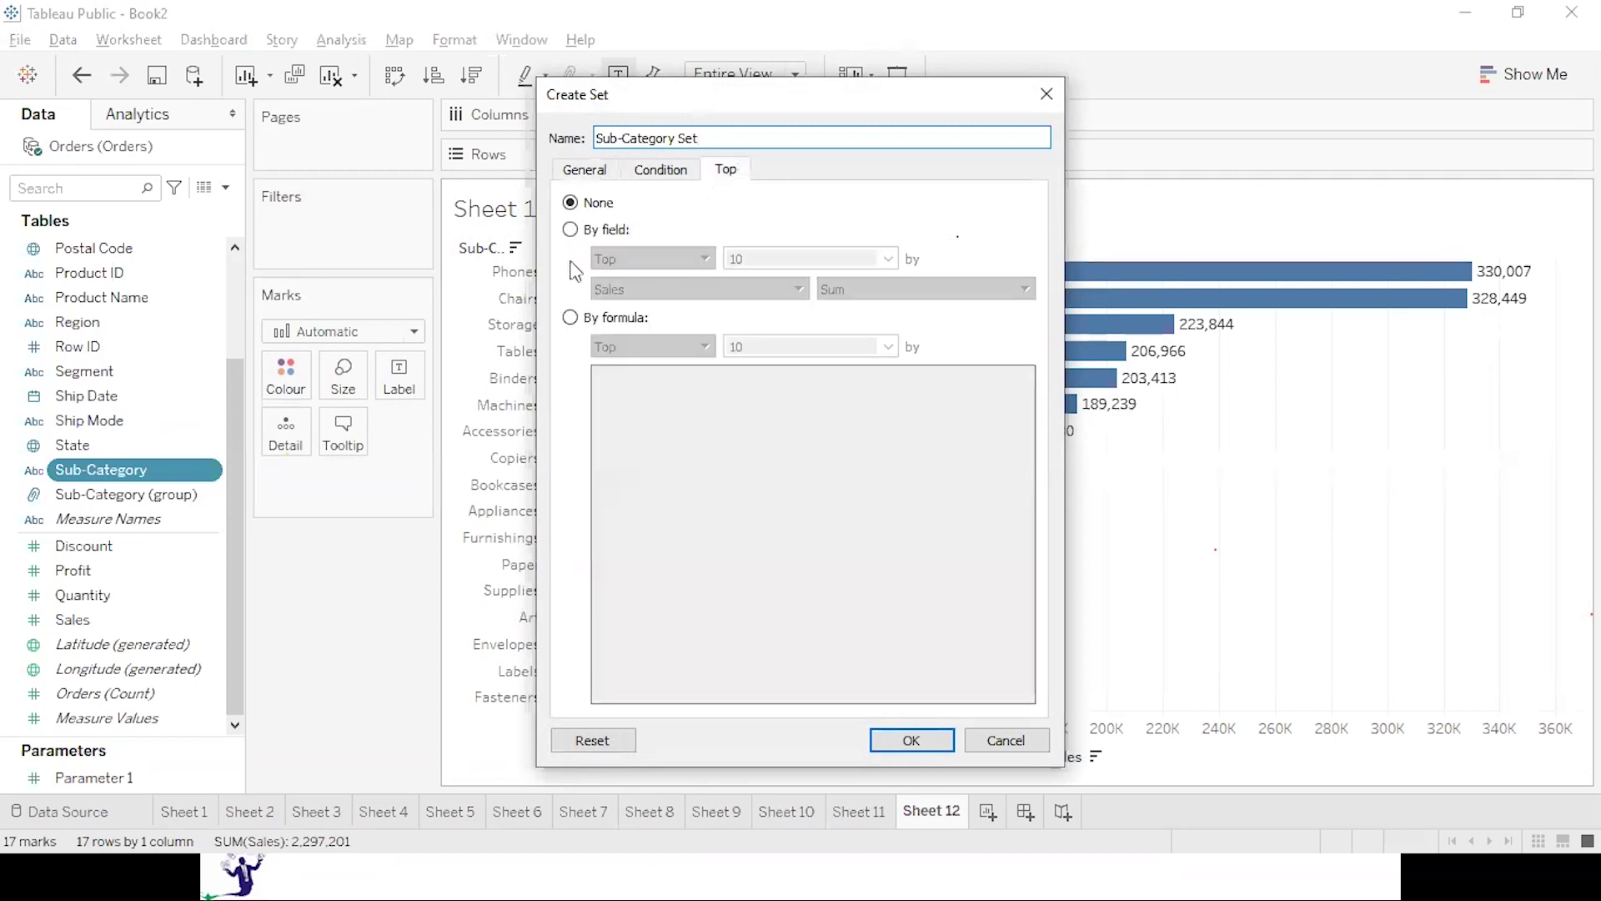
{"action": "left_click", "coordinate": [570, 229]}
{"action": "left_click", "coordinate": [761, 257]}
{"action": "key", "text": "BackSpace"}
{"action": "key", "text": "BackSpace"}
{"action": "type", "text": "3"}
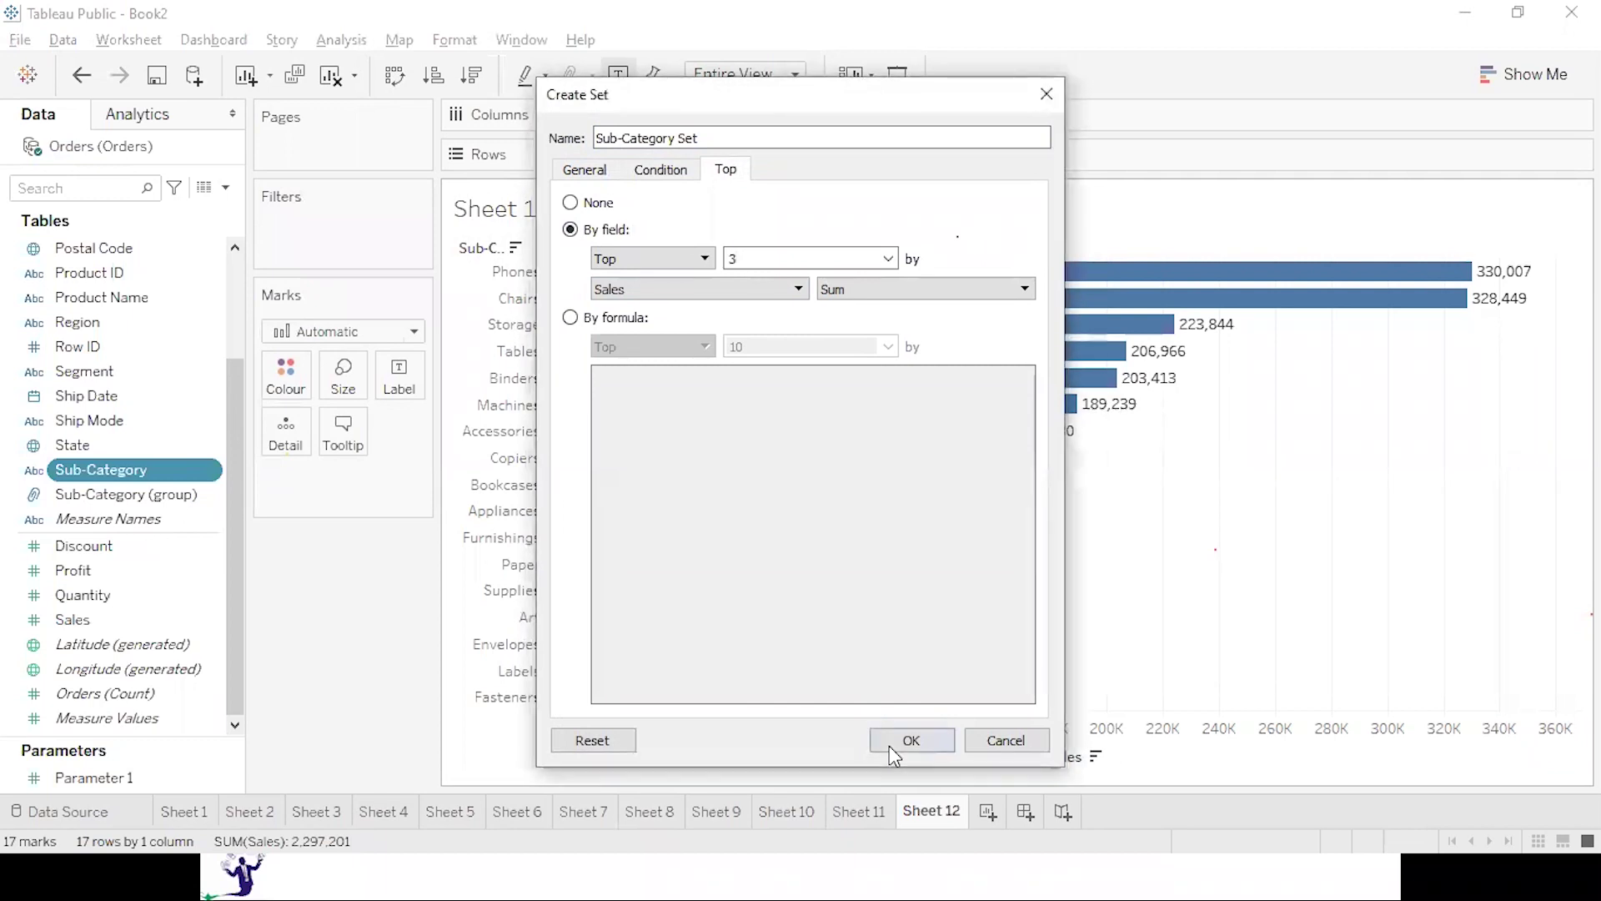
{"action": "left_click", "coordinate": [910, 741]}
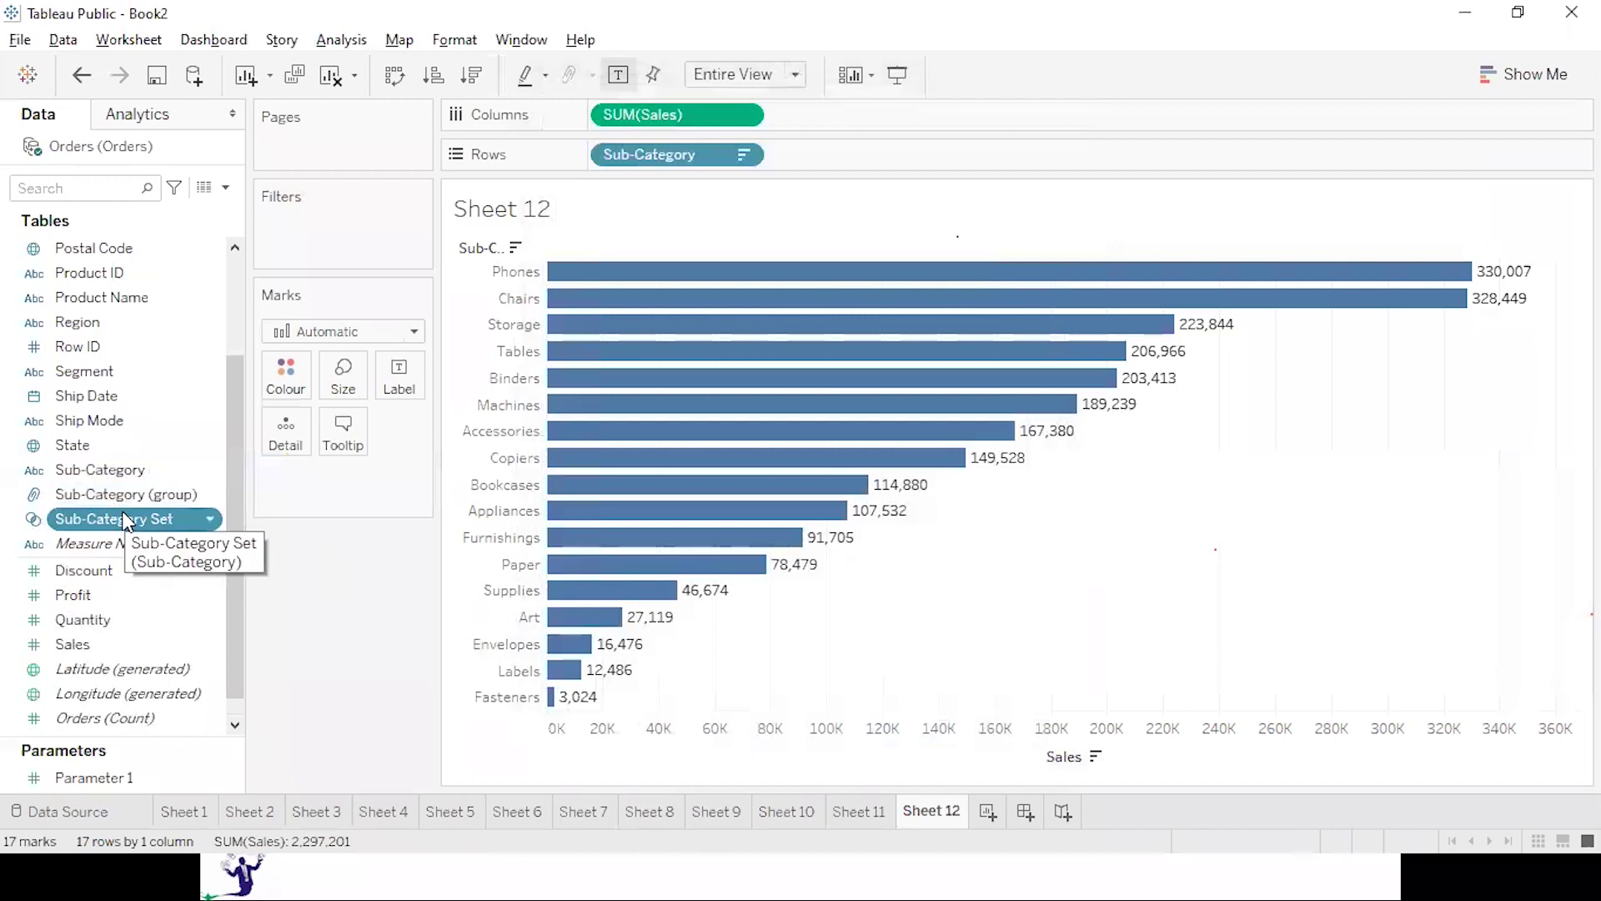
Colour the bars by Sub-Category Set and view the chart briefly in presentation mode.
{"action": "left_click_drag", "start_coordinate": [126, 520], "coordinate": [286, 373]}
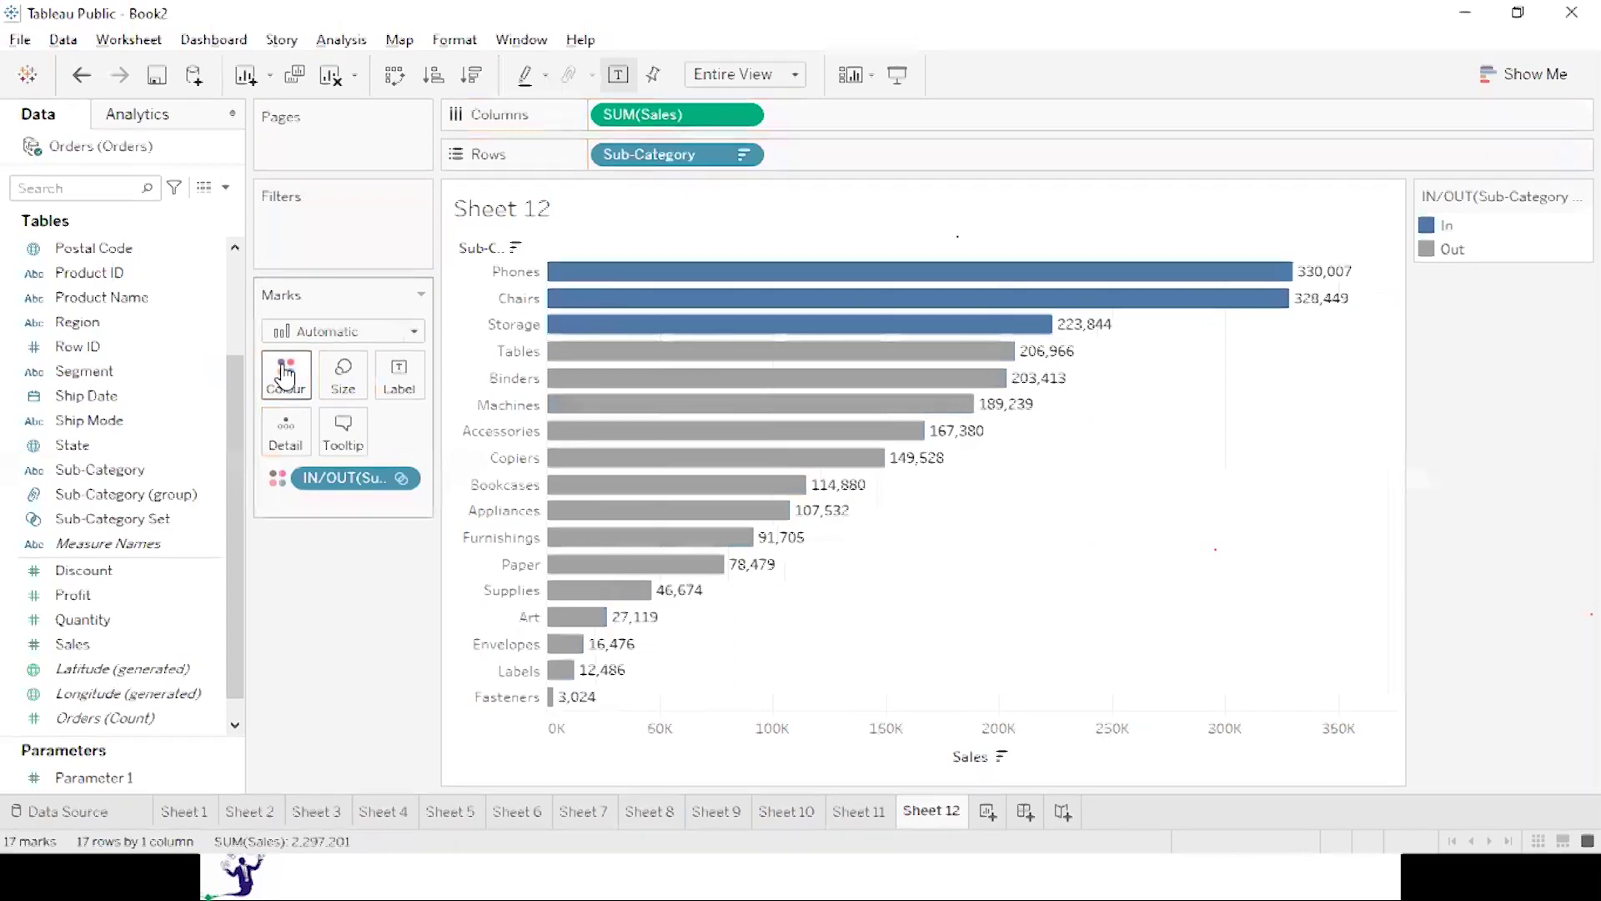
{"action": "key", "text": "F7"}
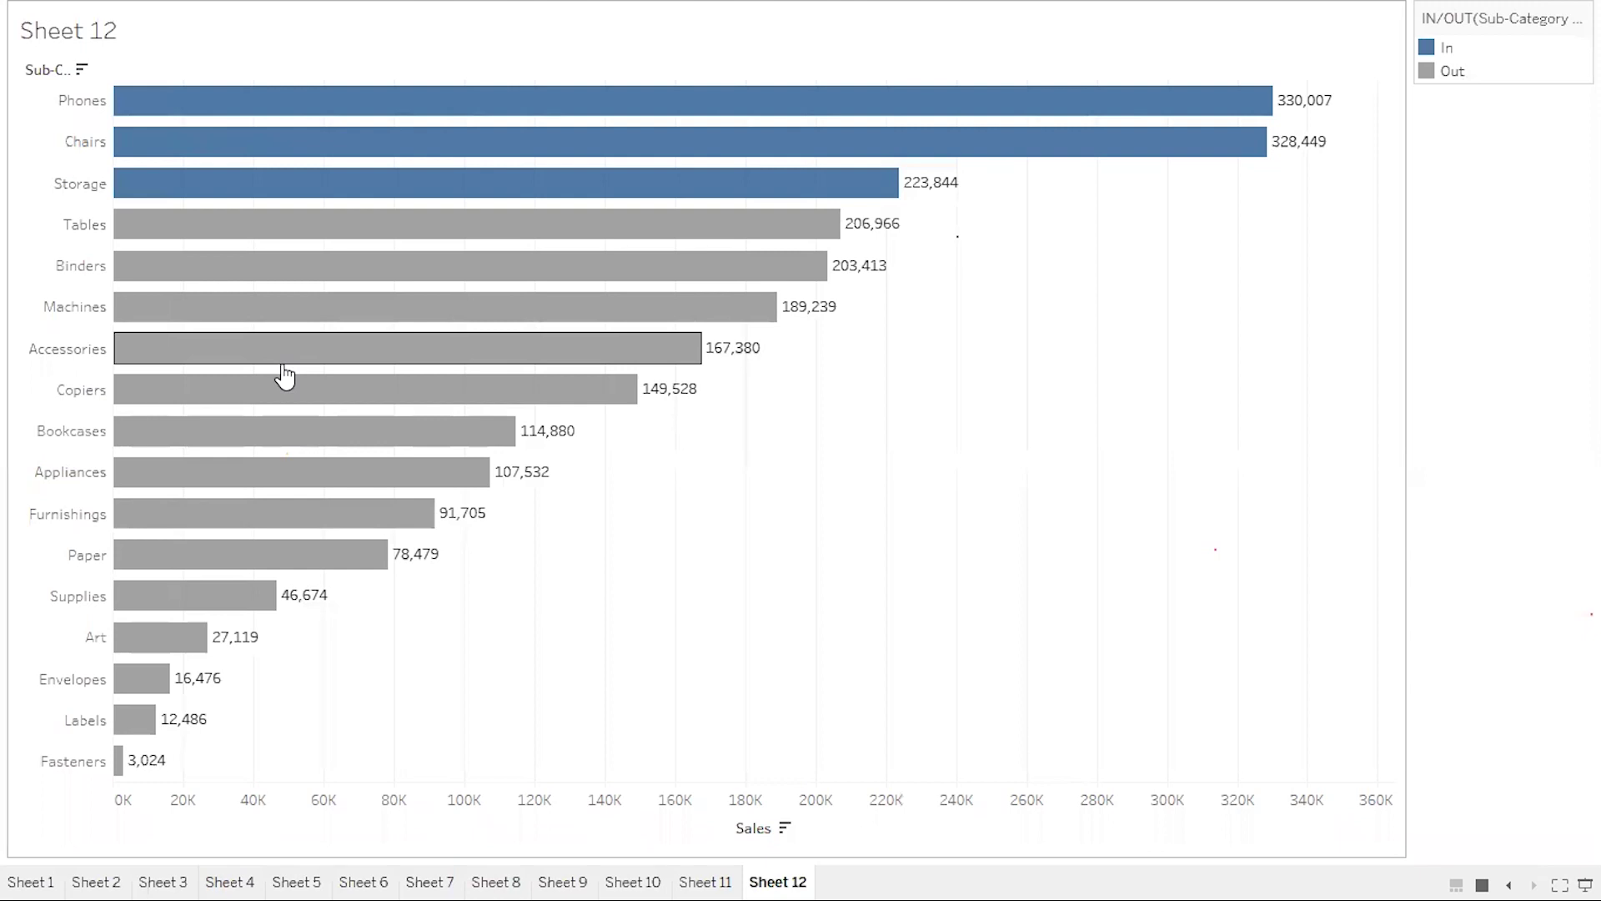
{"action": "key", "text": "Escape"}
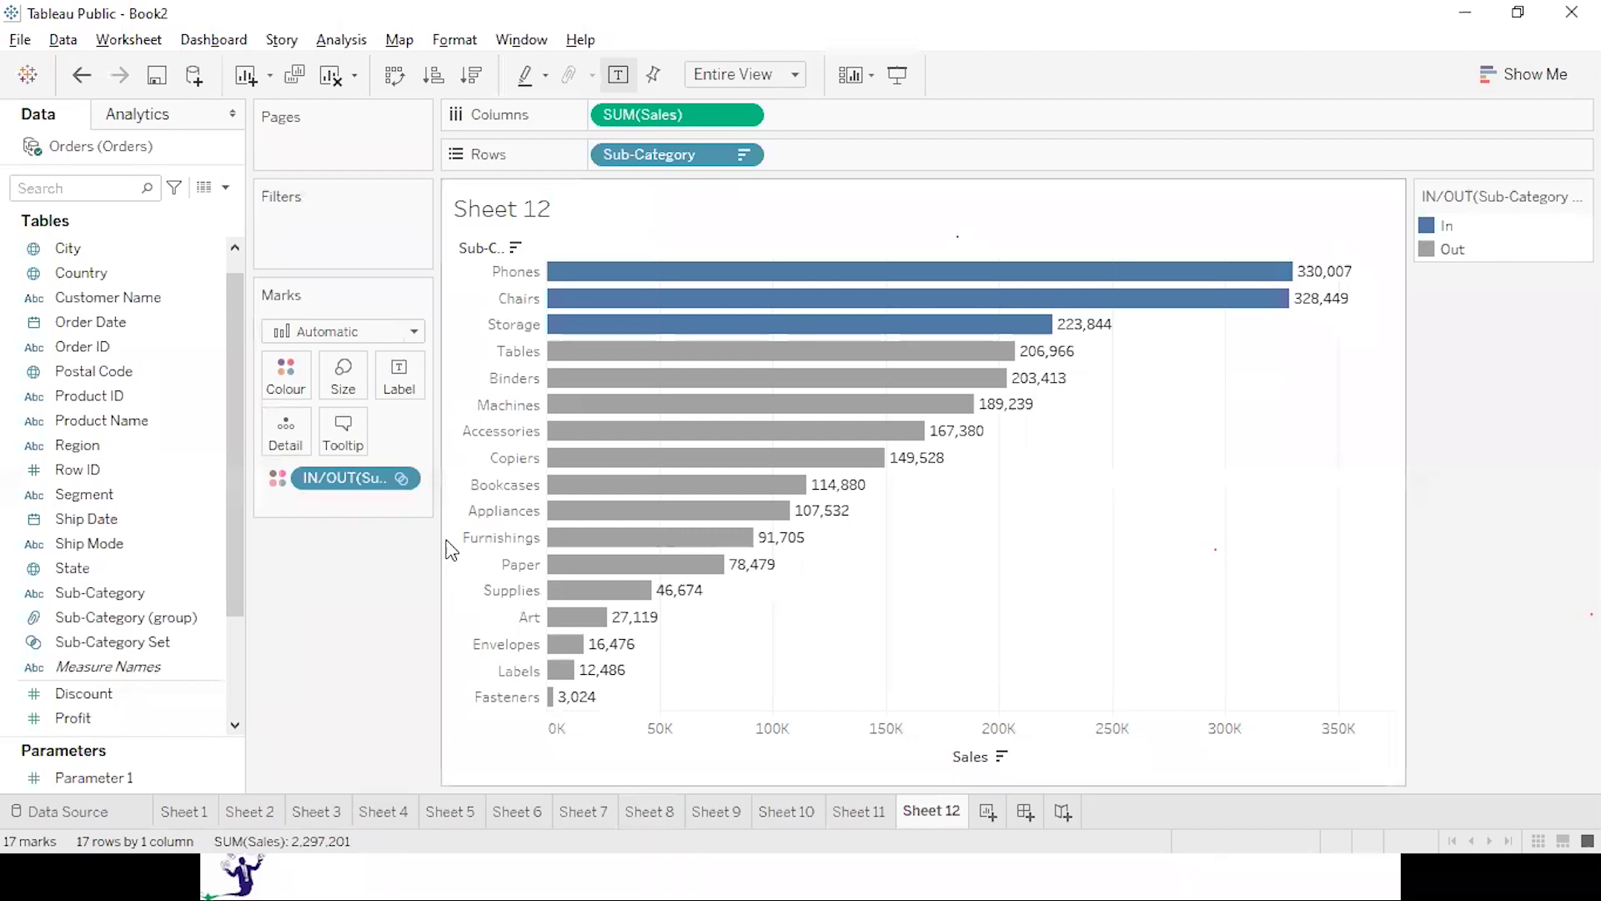
Edit Sub-Category Set so its top count by sum of Sales uses Parameter 1, and apply it.
{"action": "left_click", "coordinate": [215, 643]}
{"action": "left_click", "coordinate": [308, 265]}
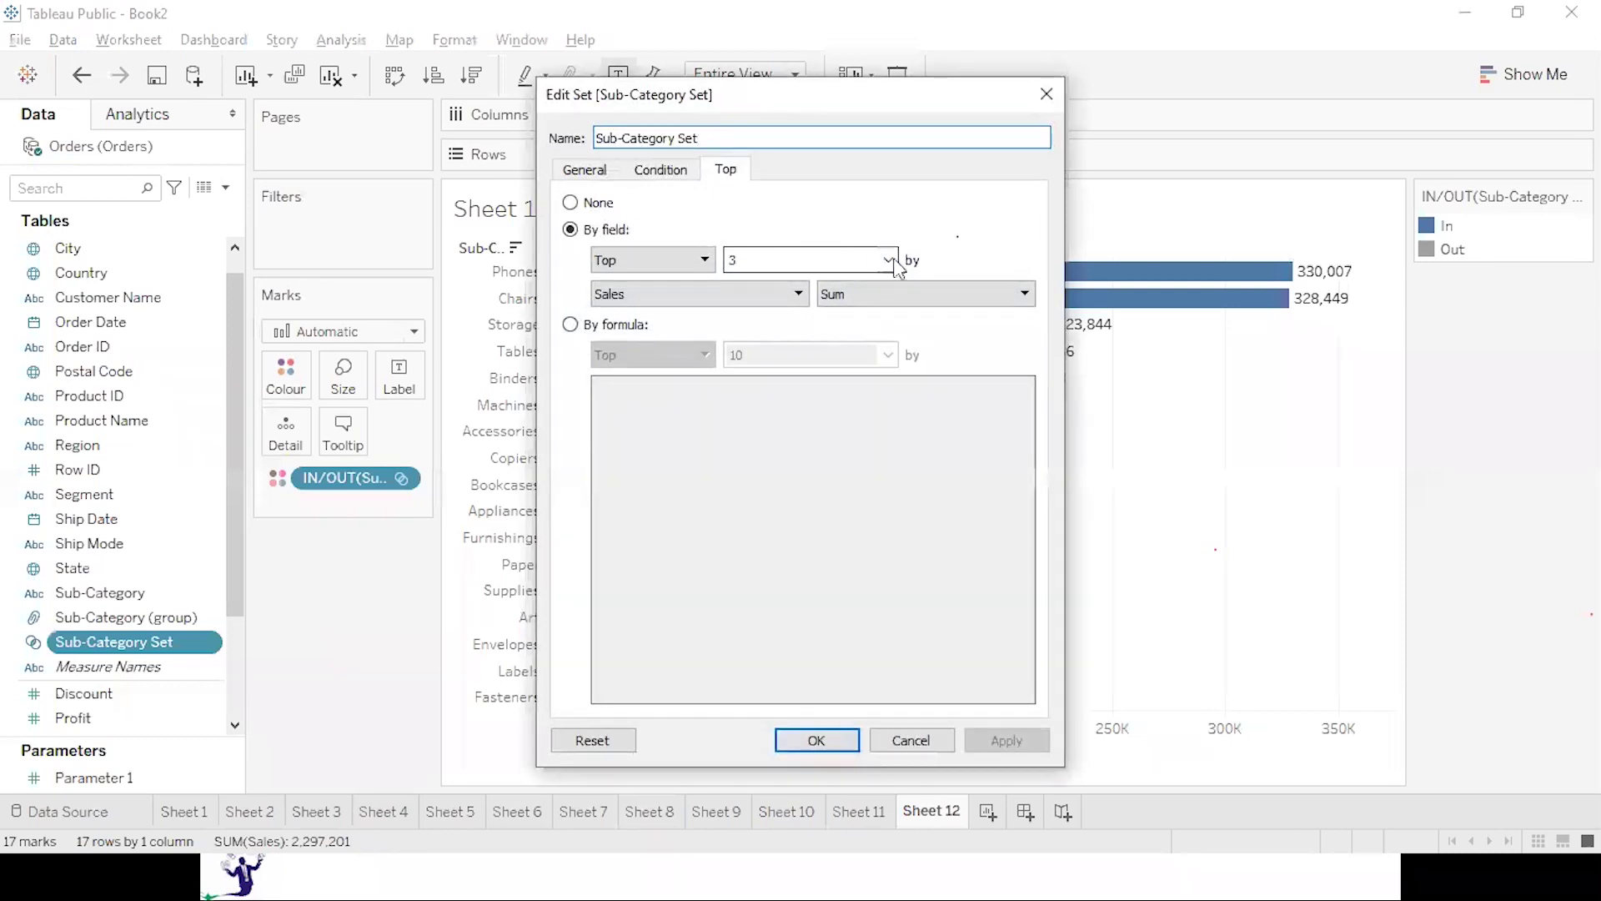
{"action": "left_click", "coordinate": [889, 261]}
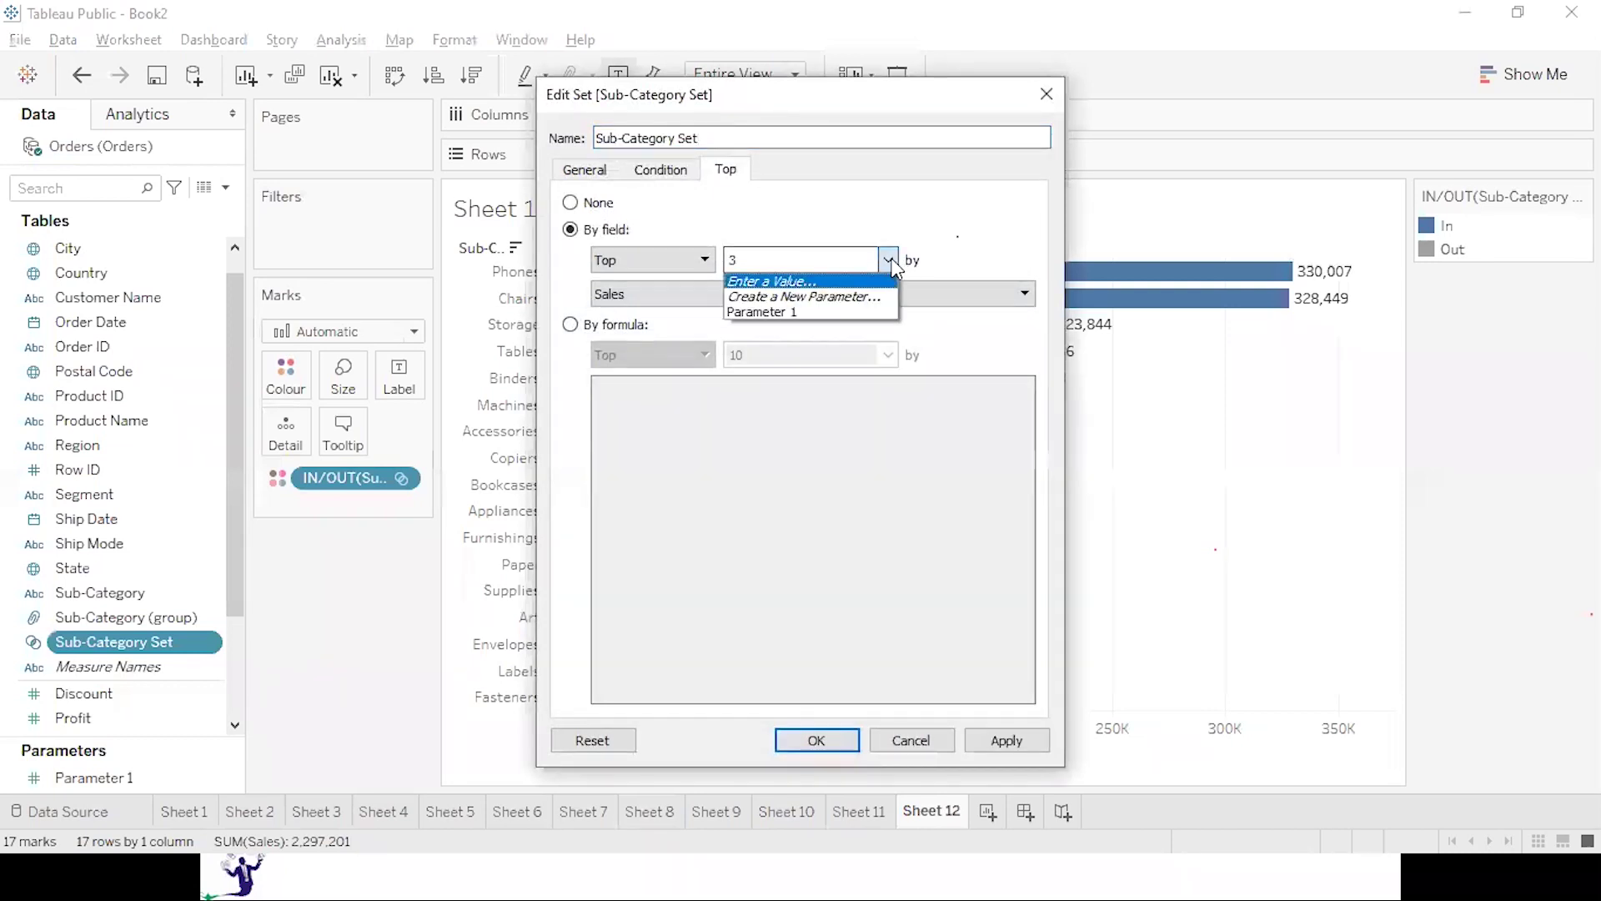
{"action": "left_click", "coordinate": [824, 313]}
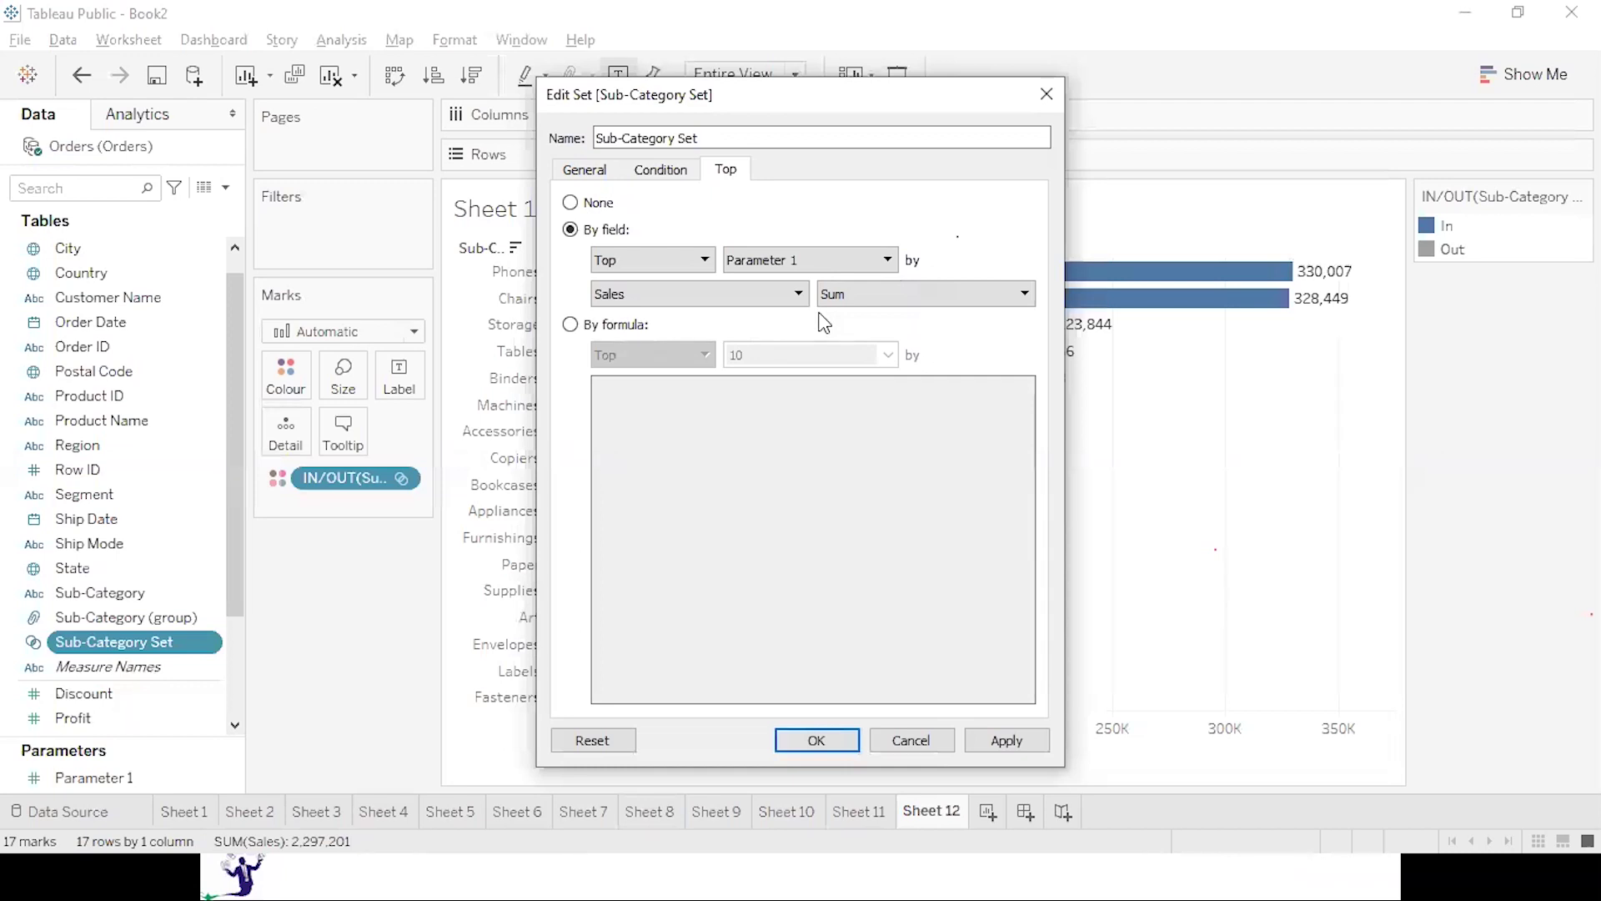
{"action": "left_click", "coordinate": [1008, 739]}
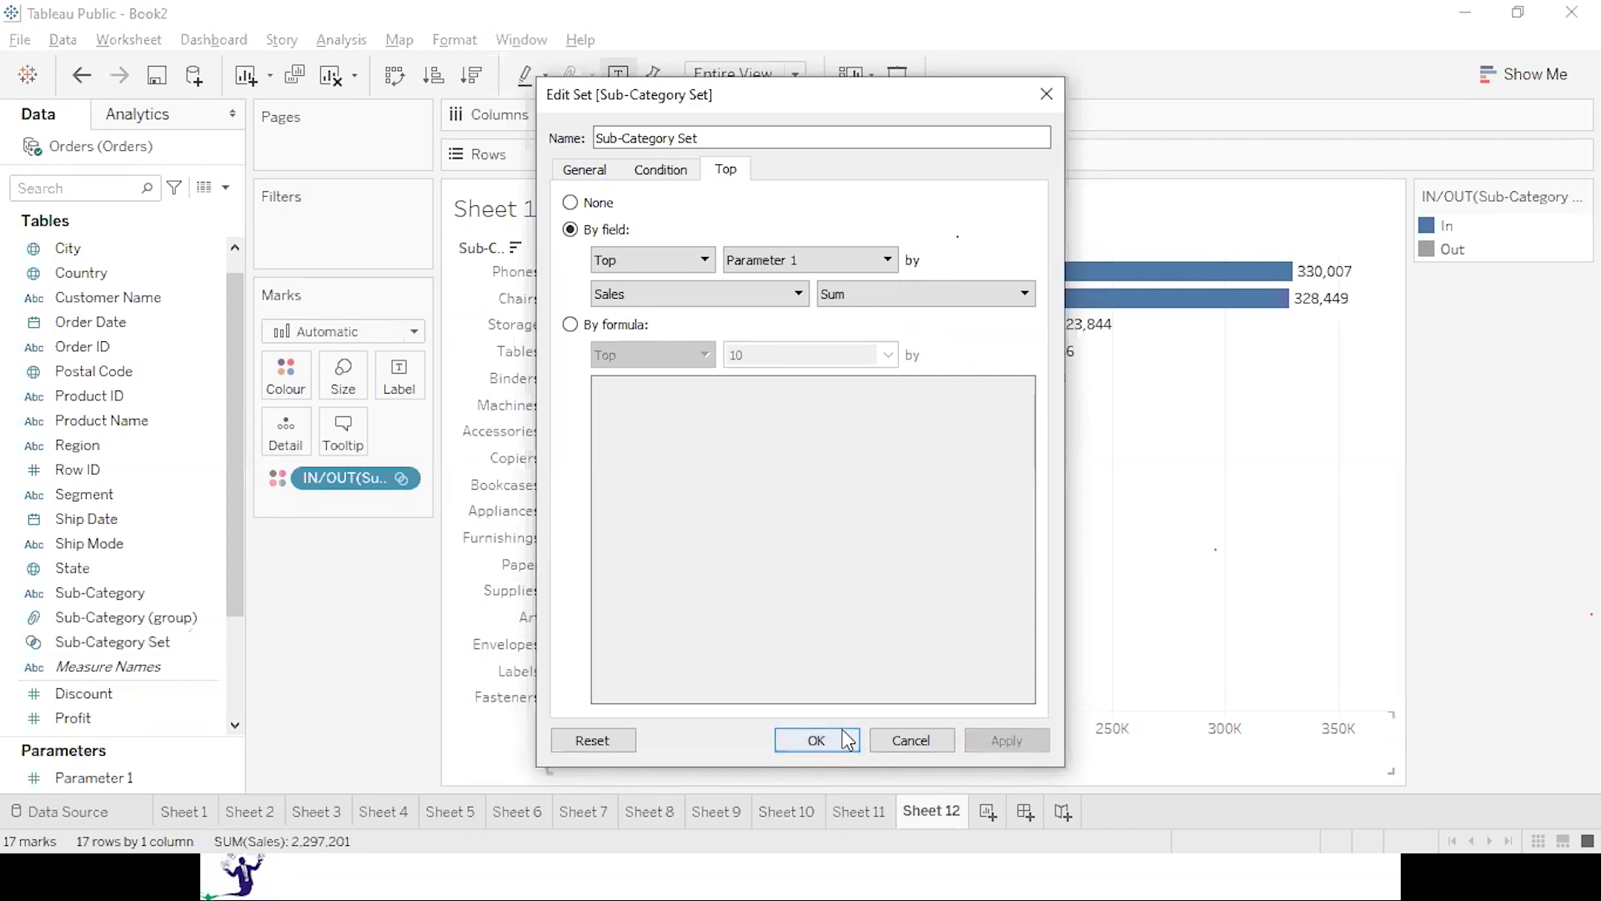
{"action": "left_click", "coordinate": [817, 740]}
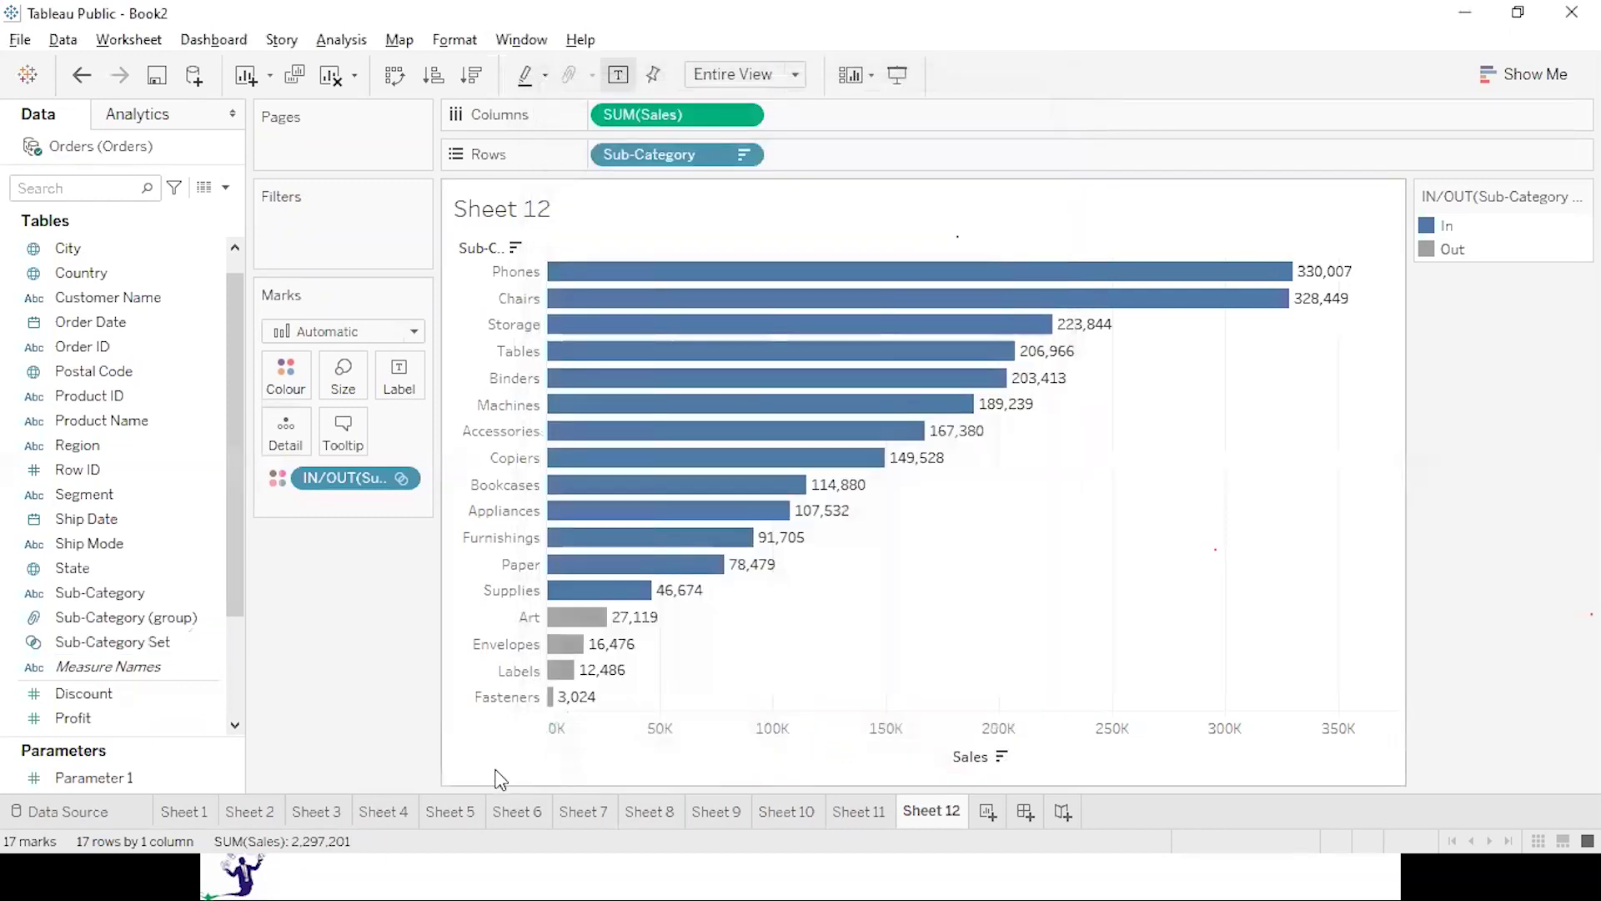
Show the Parameter 1 control on the set-coloured chart and change its value to 8 in presentation mode.
{"action": "left_click", "coordinate": [70, 781]}
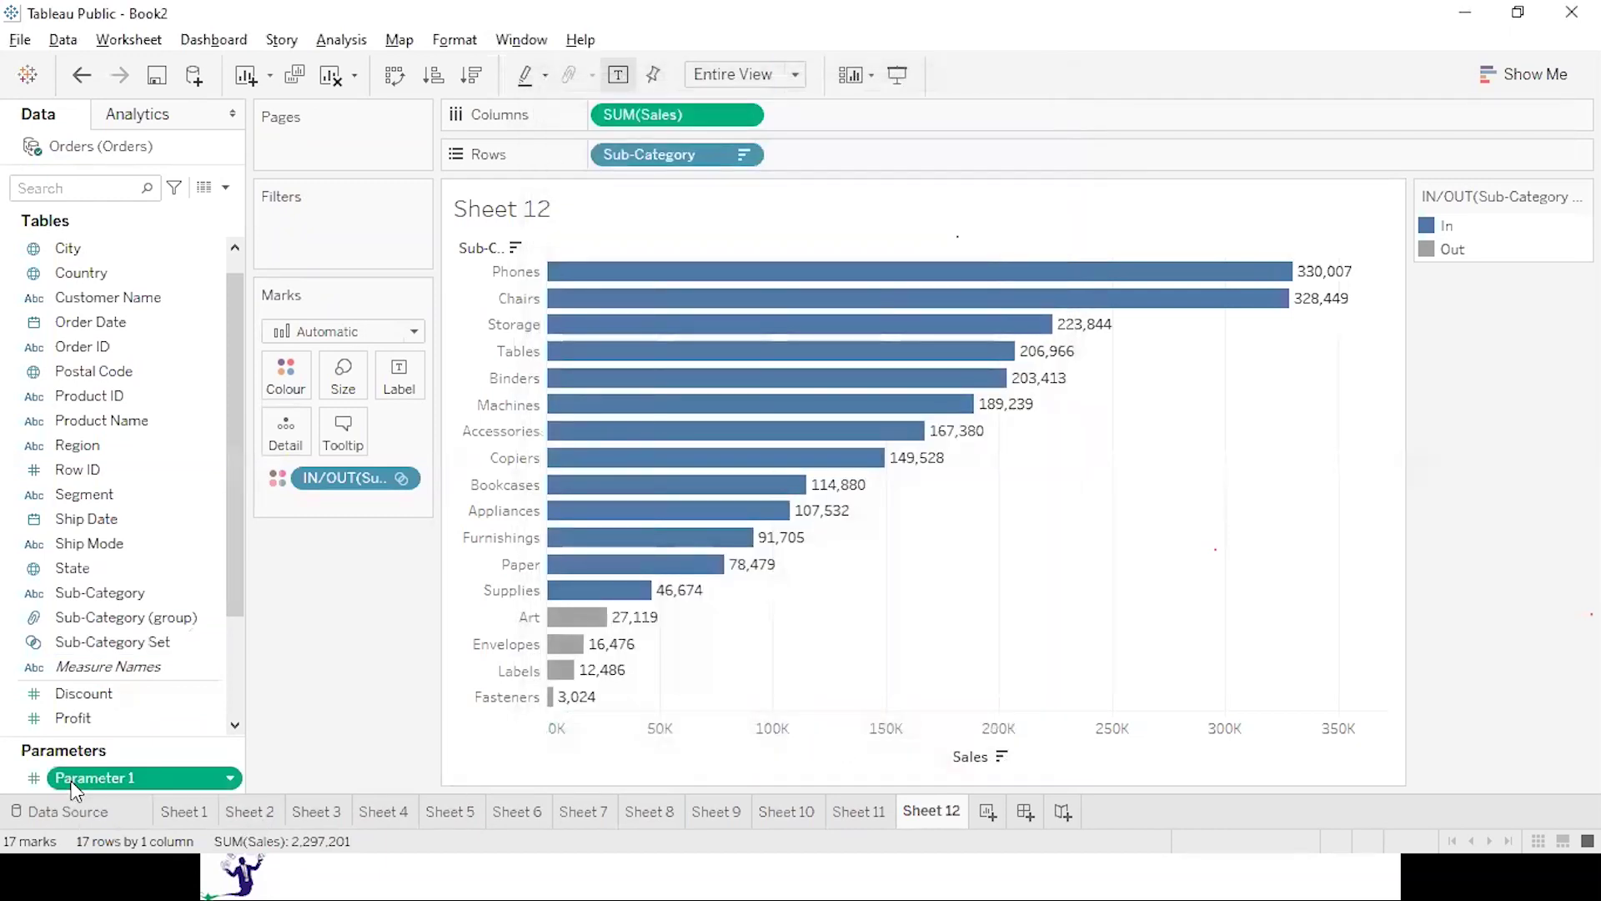
{"action": "right_click", "coordinate": [72, 782]}
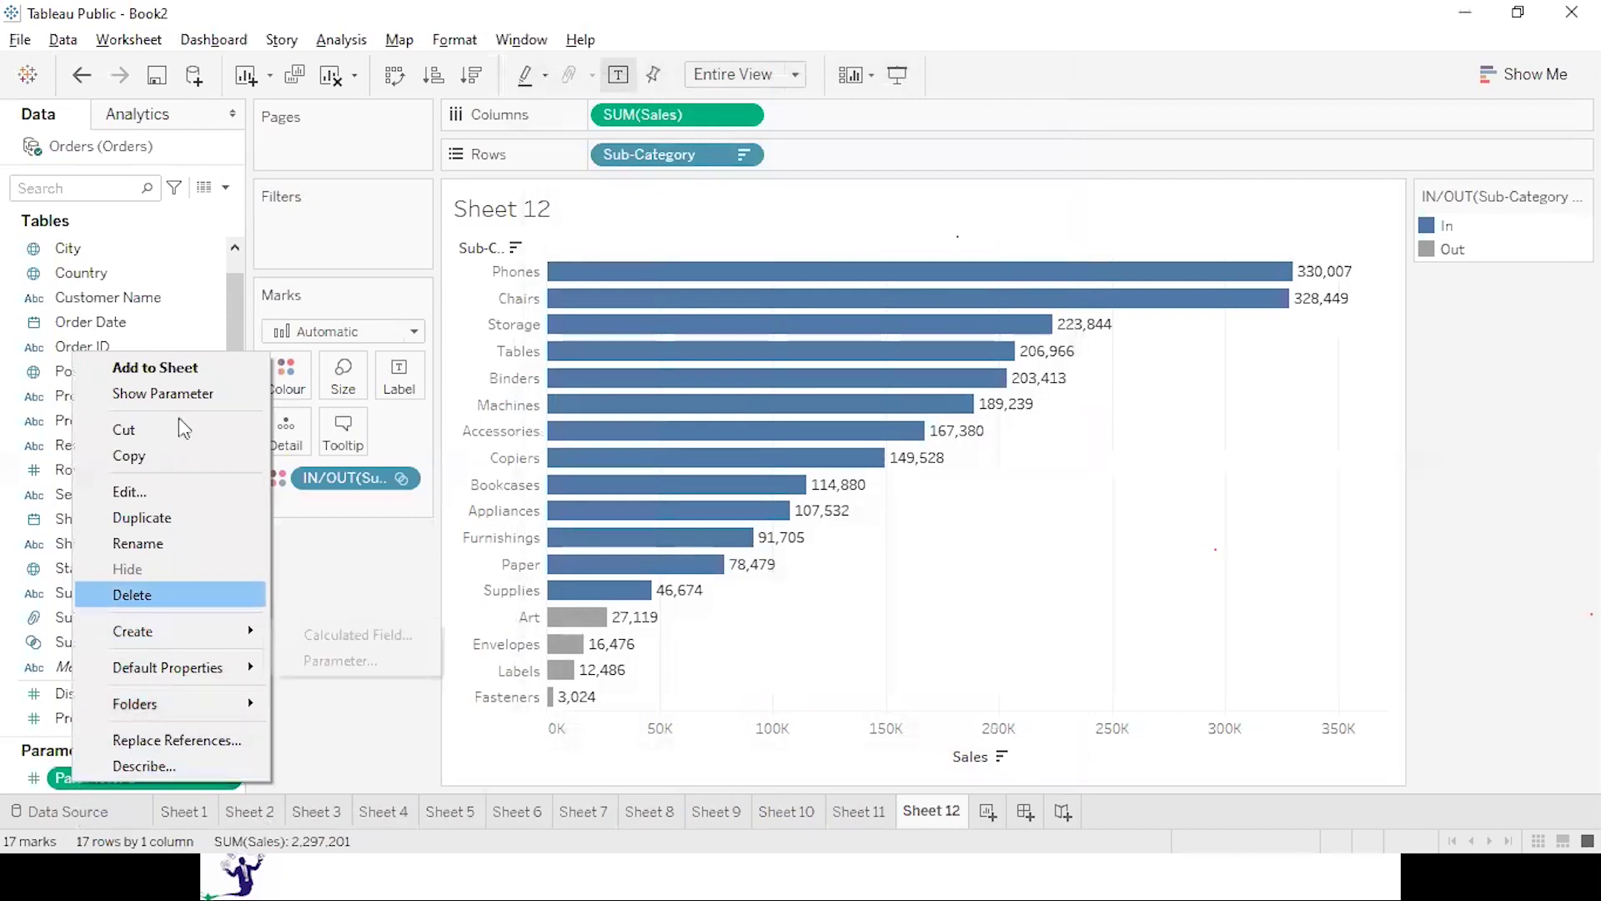
{"action": "left_click", "coordinate": [186, 394]}
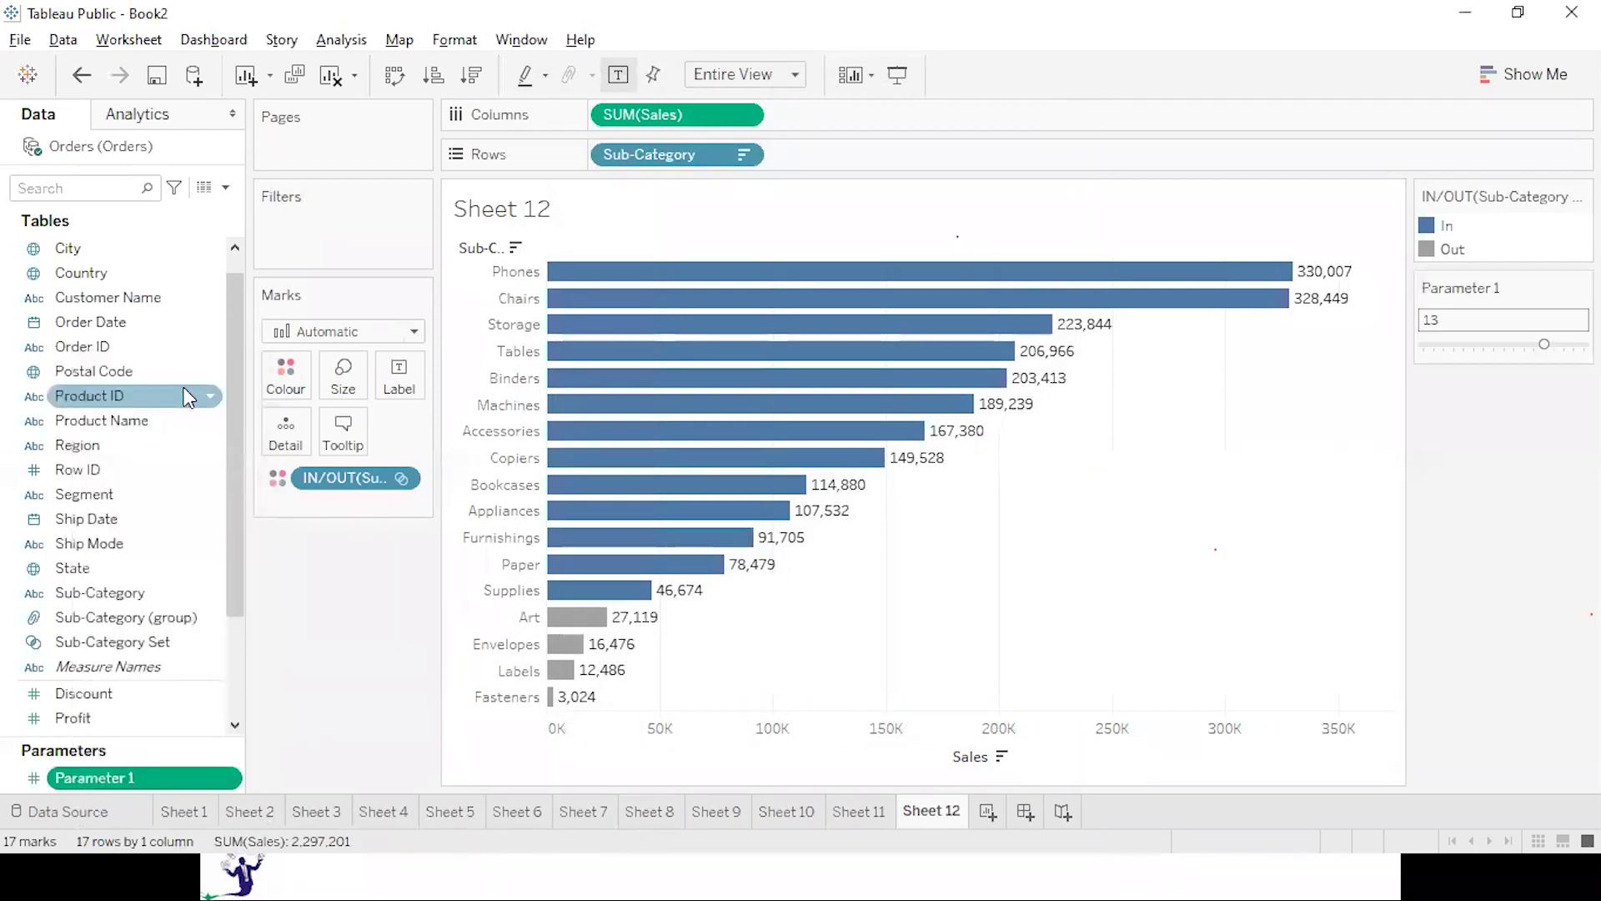
{"action": "key", "text": "F7"}
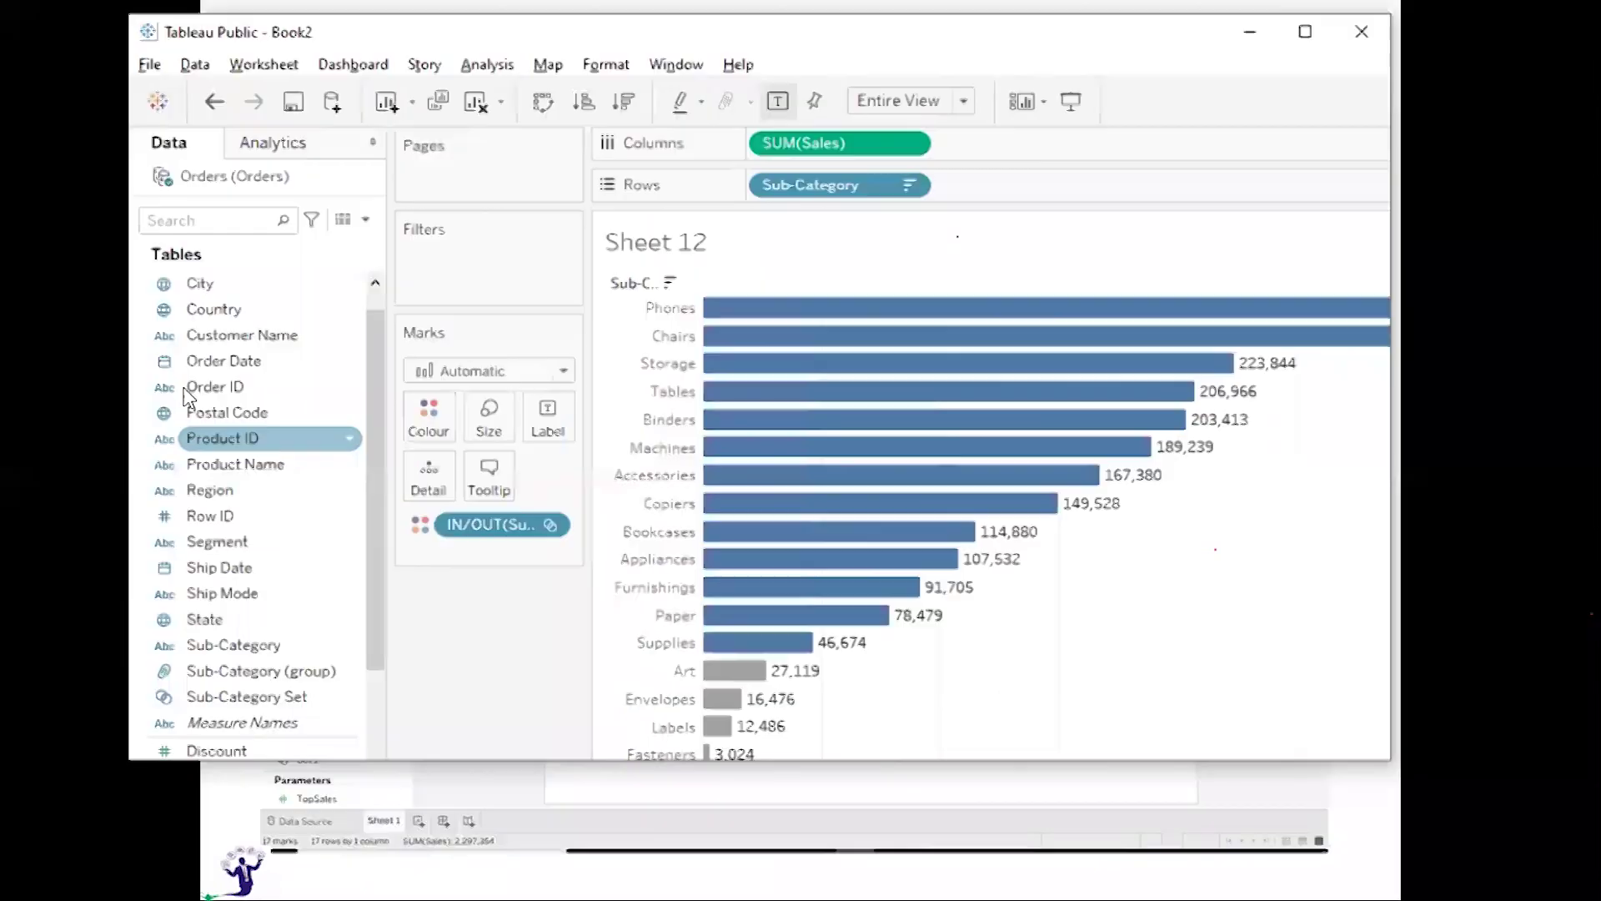
{"action": "left_click", "coordinate": [1454, 167]}
{"action": "left_click", "coordinate": [1533, 165]}
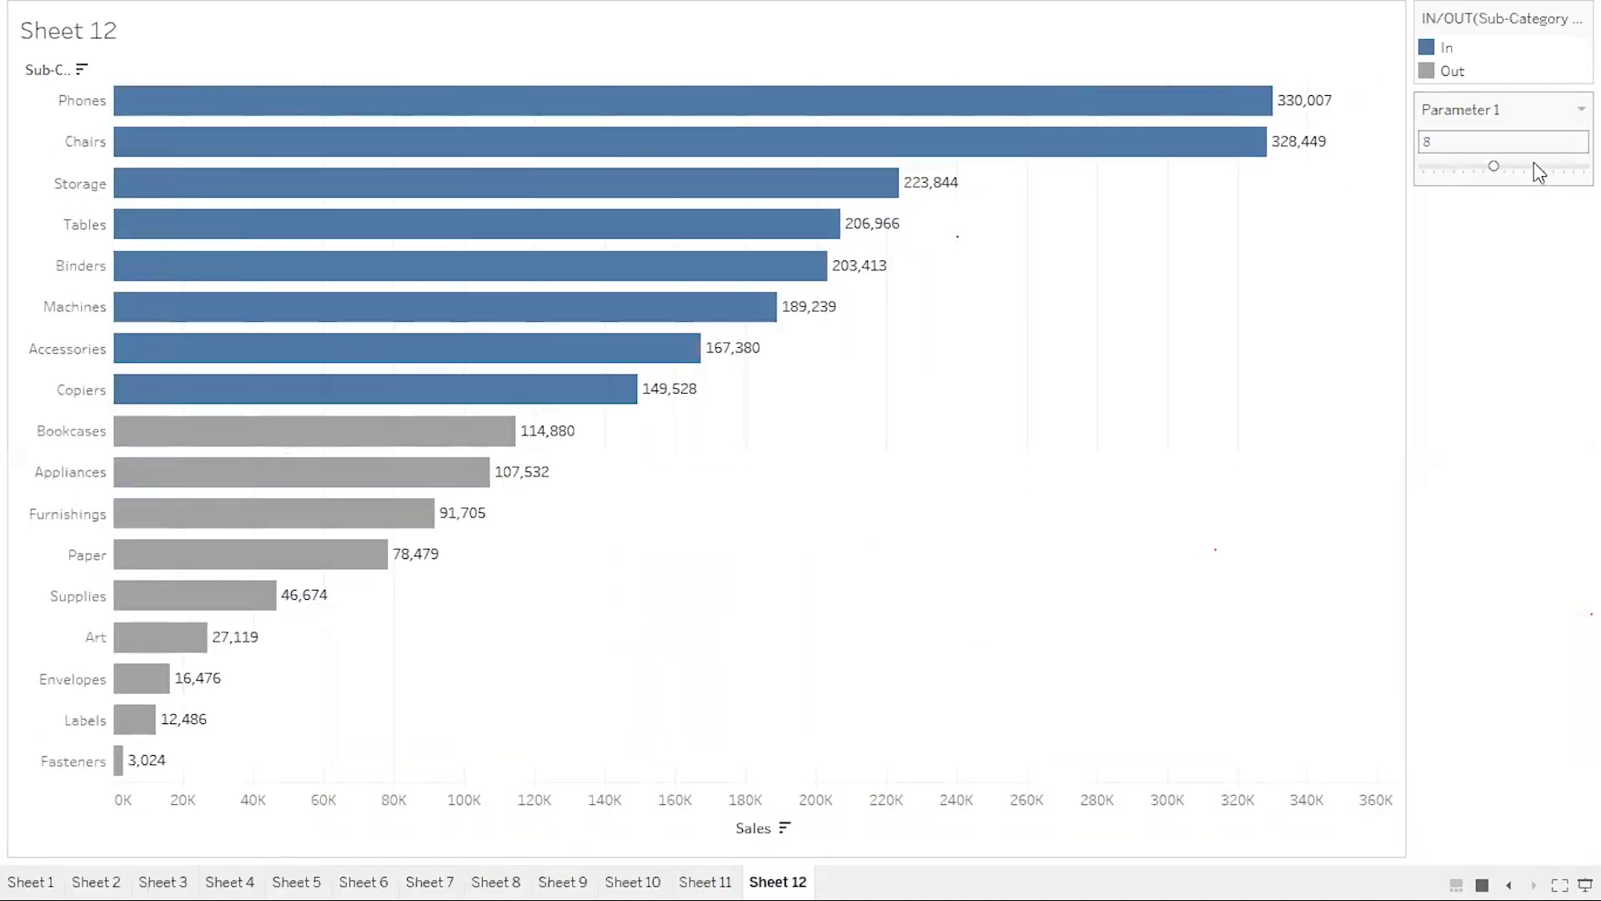
Change Parameter 1 on the set-coloured chart to 1, 4 and finally 3.
{"action": "left_click", "coordinate": [1423, 165]}
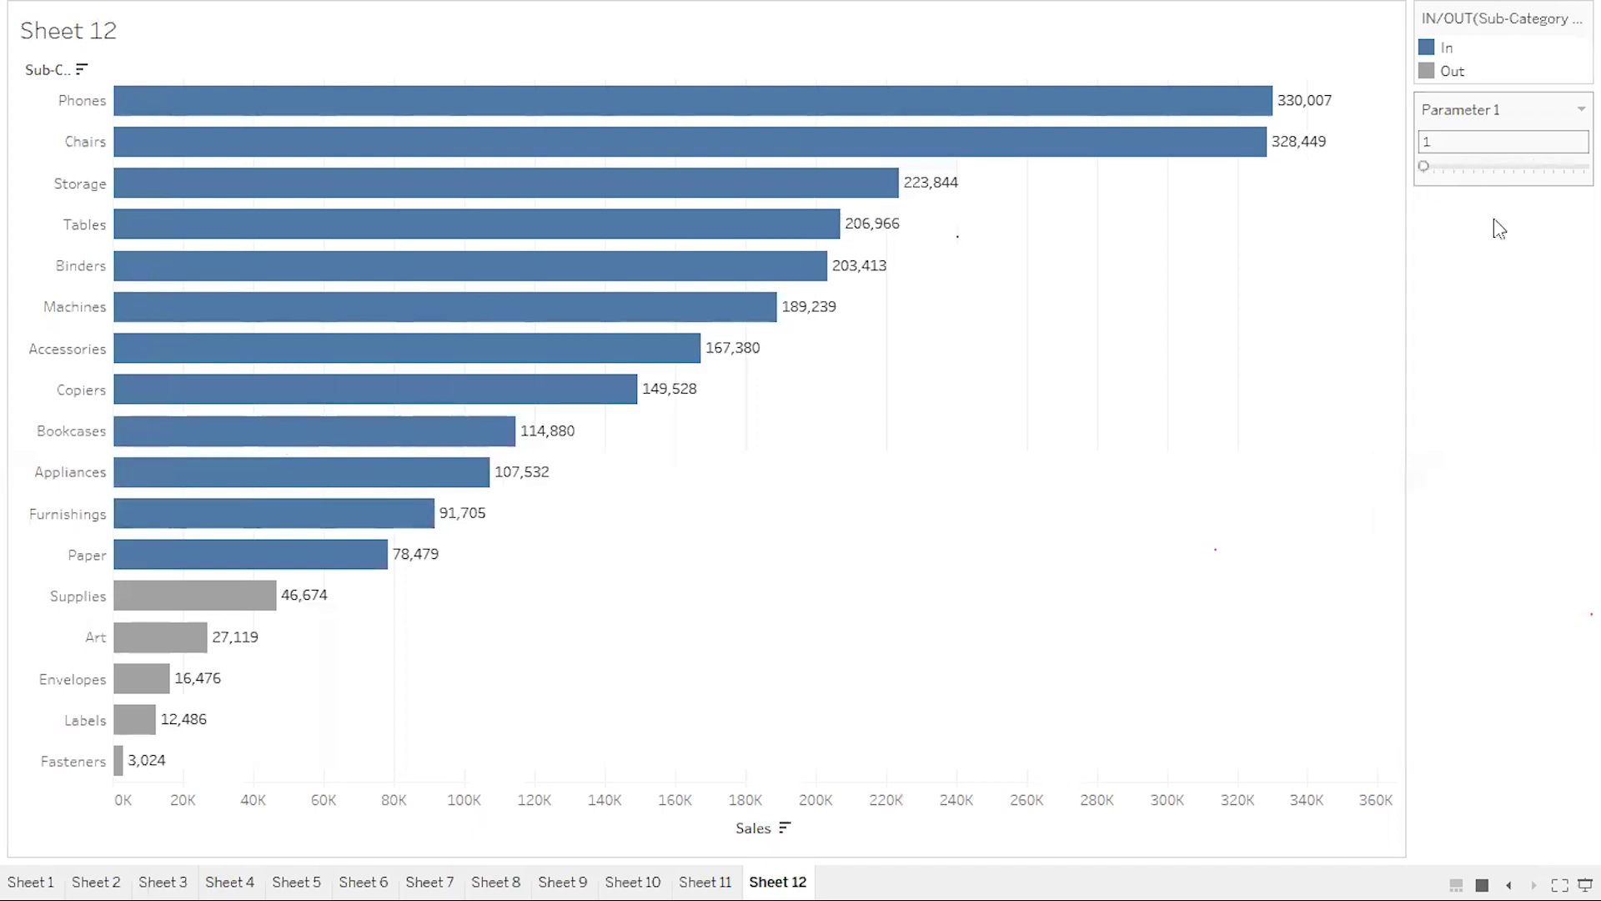
{"action": "left_click", "coordinate": [1453, 166]}
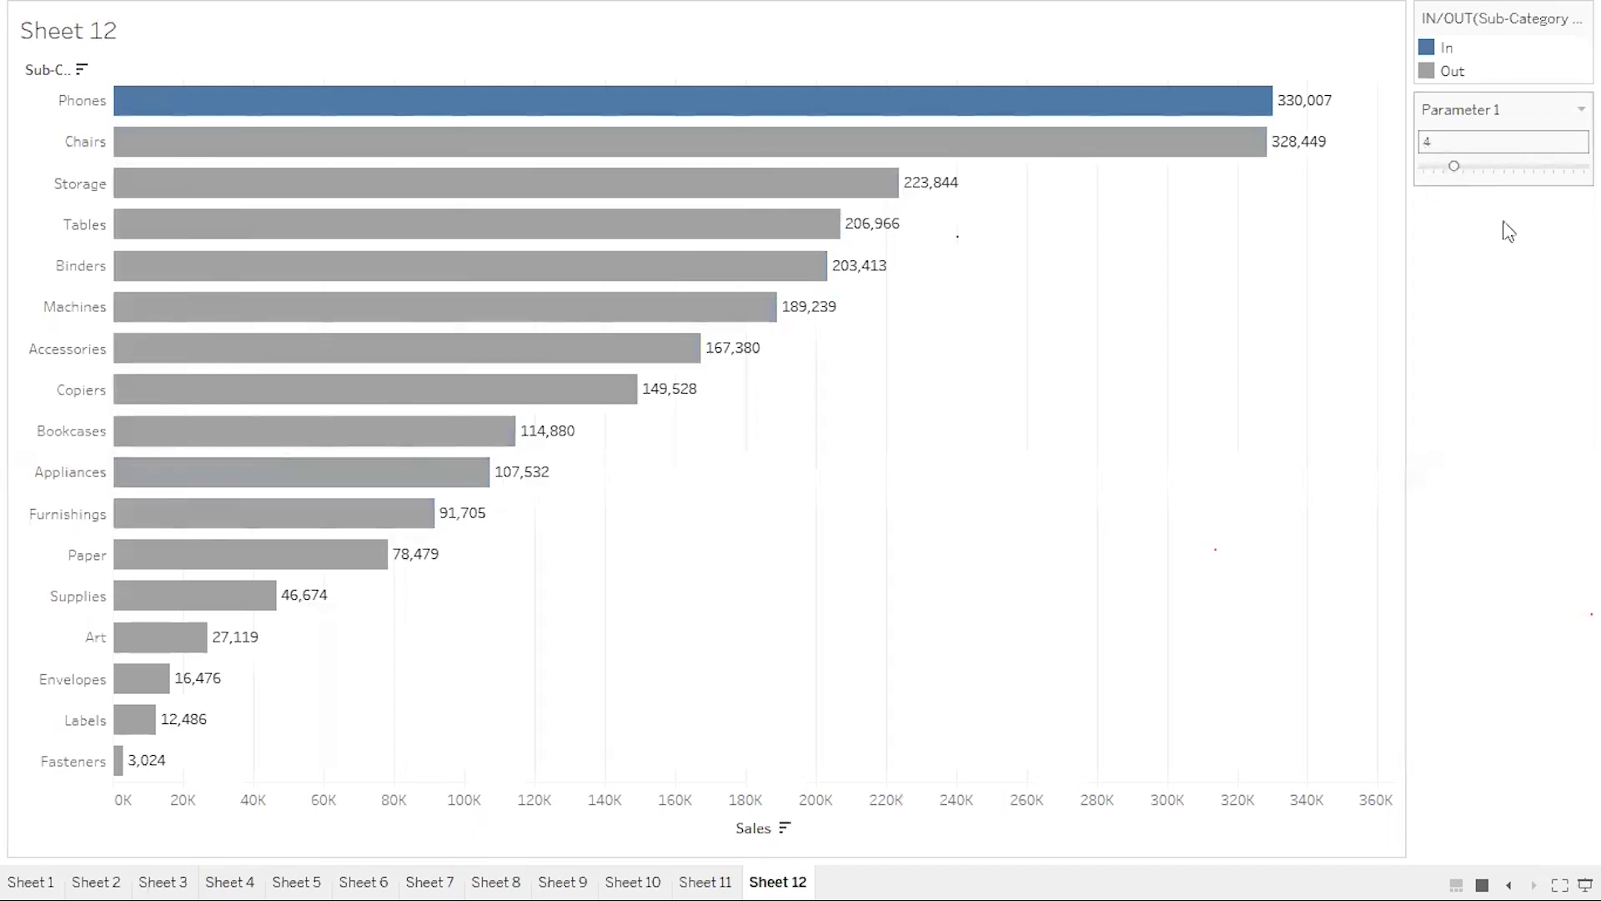
{"action": "left_click", "coordinate": [1443, 166]}
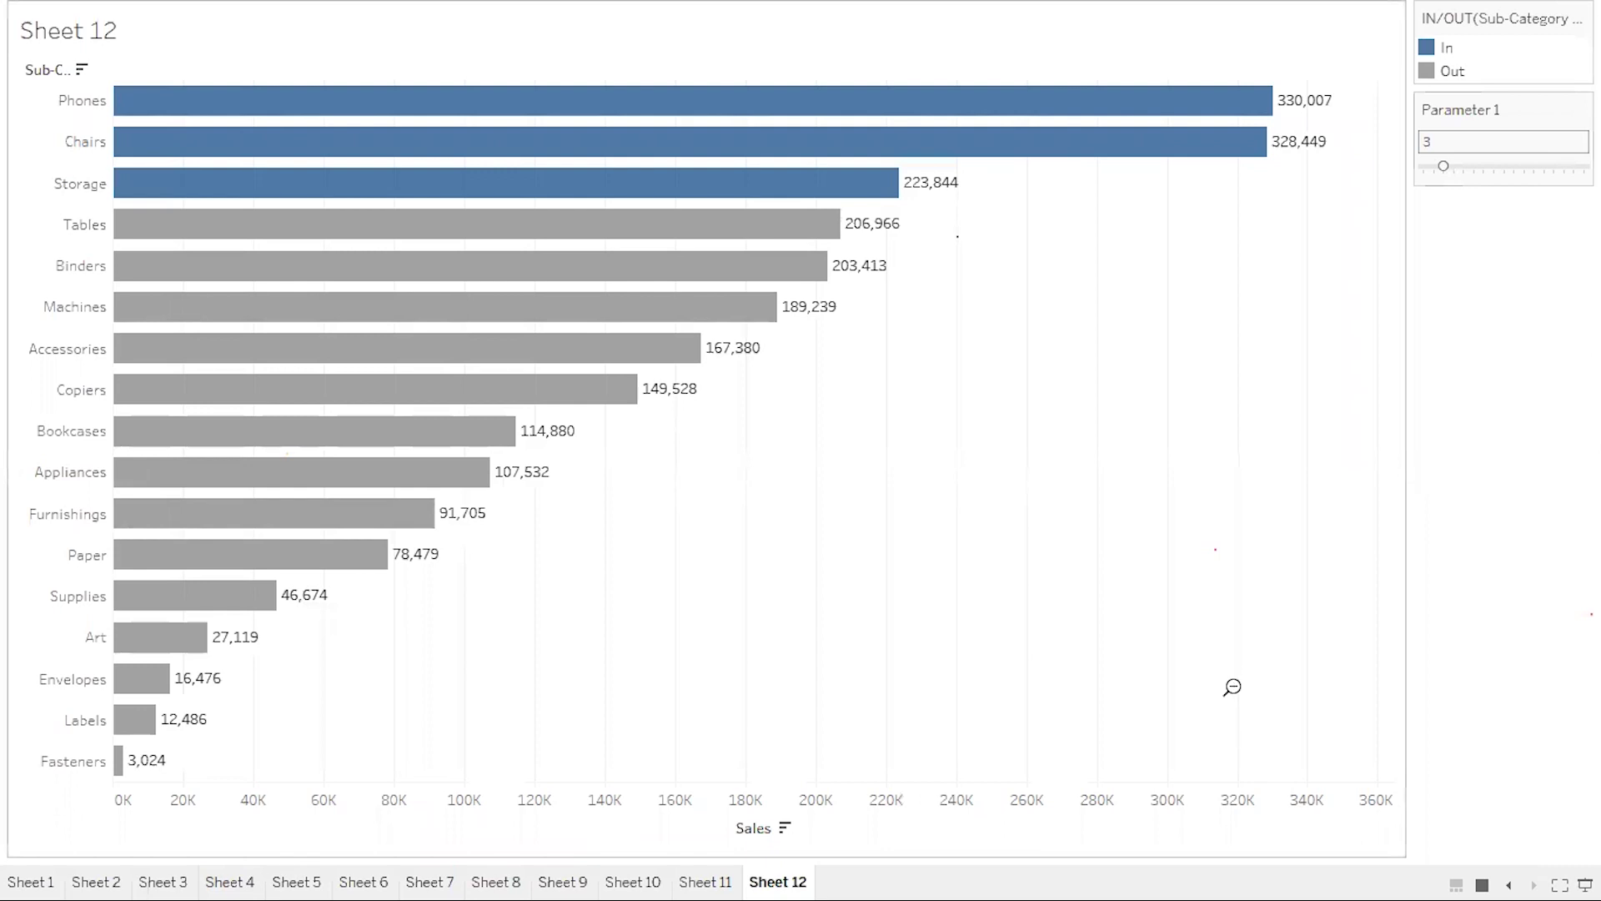
Set Parameter 1 to 6 on Sheet 11 and check the set colouring on Sheet 12.
{"action": "left_click", "coordinate": [706, 879]}
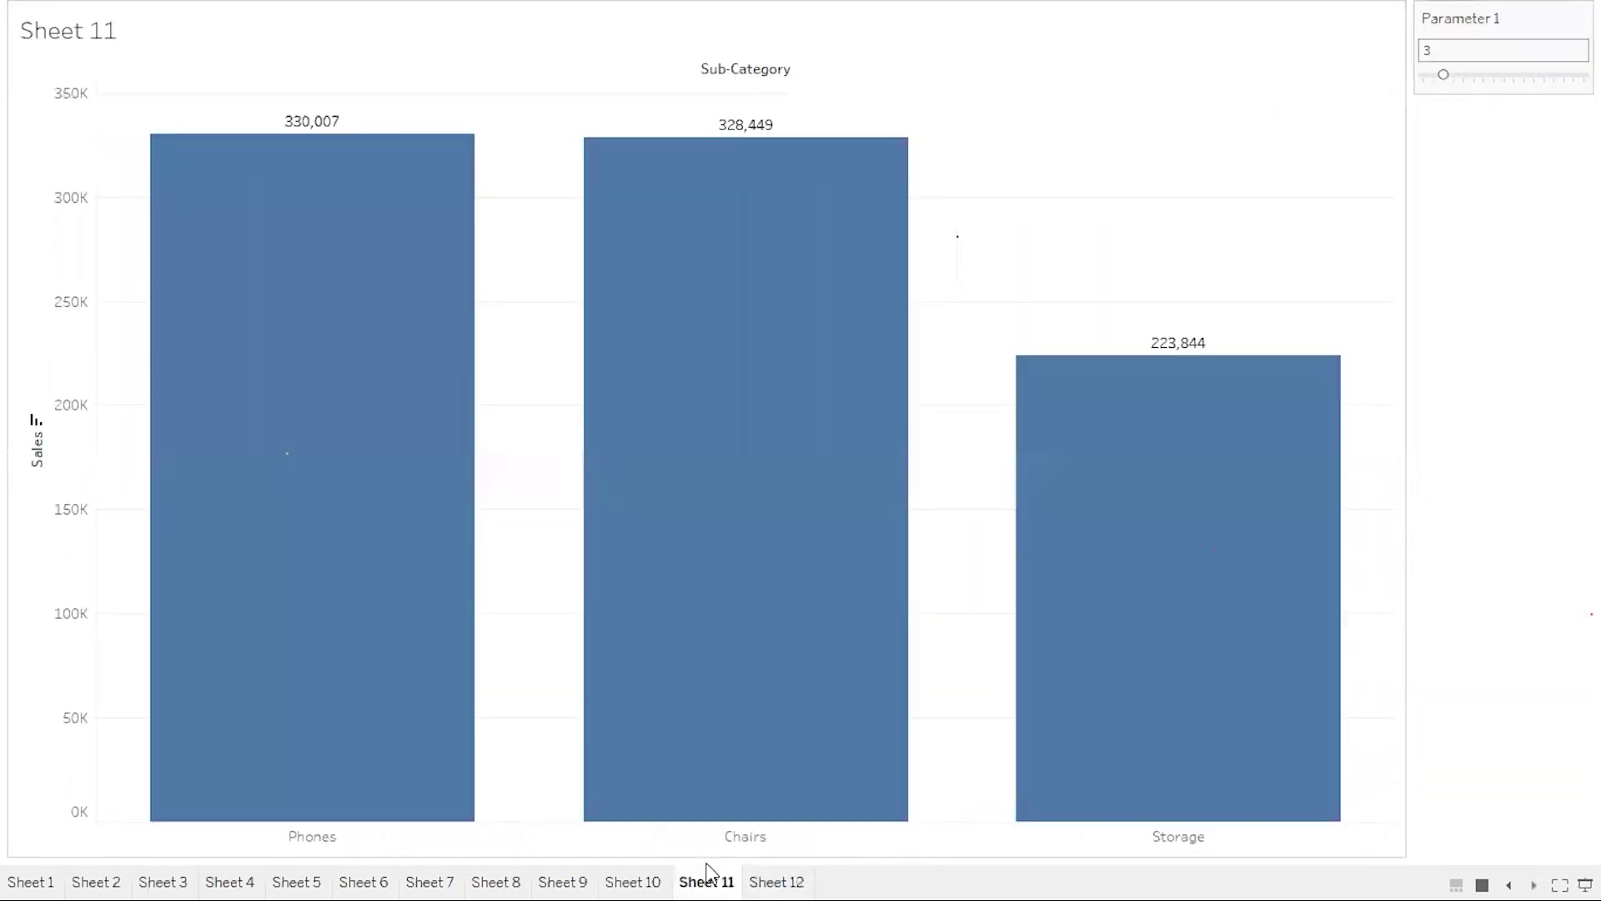
{"action": "left_click", "coordinate": [1474, 75]}
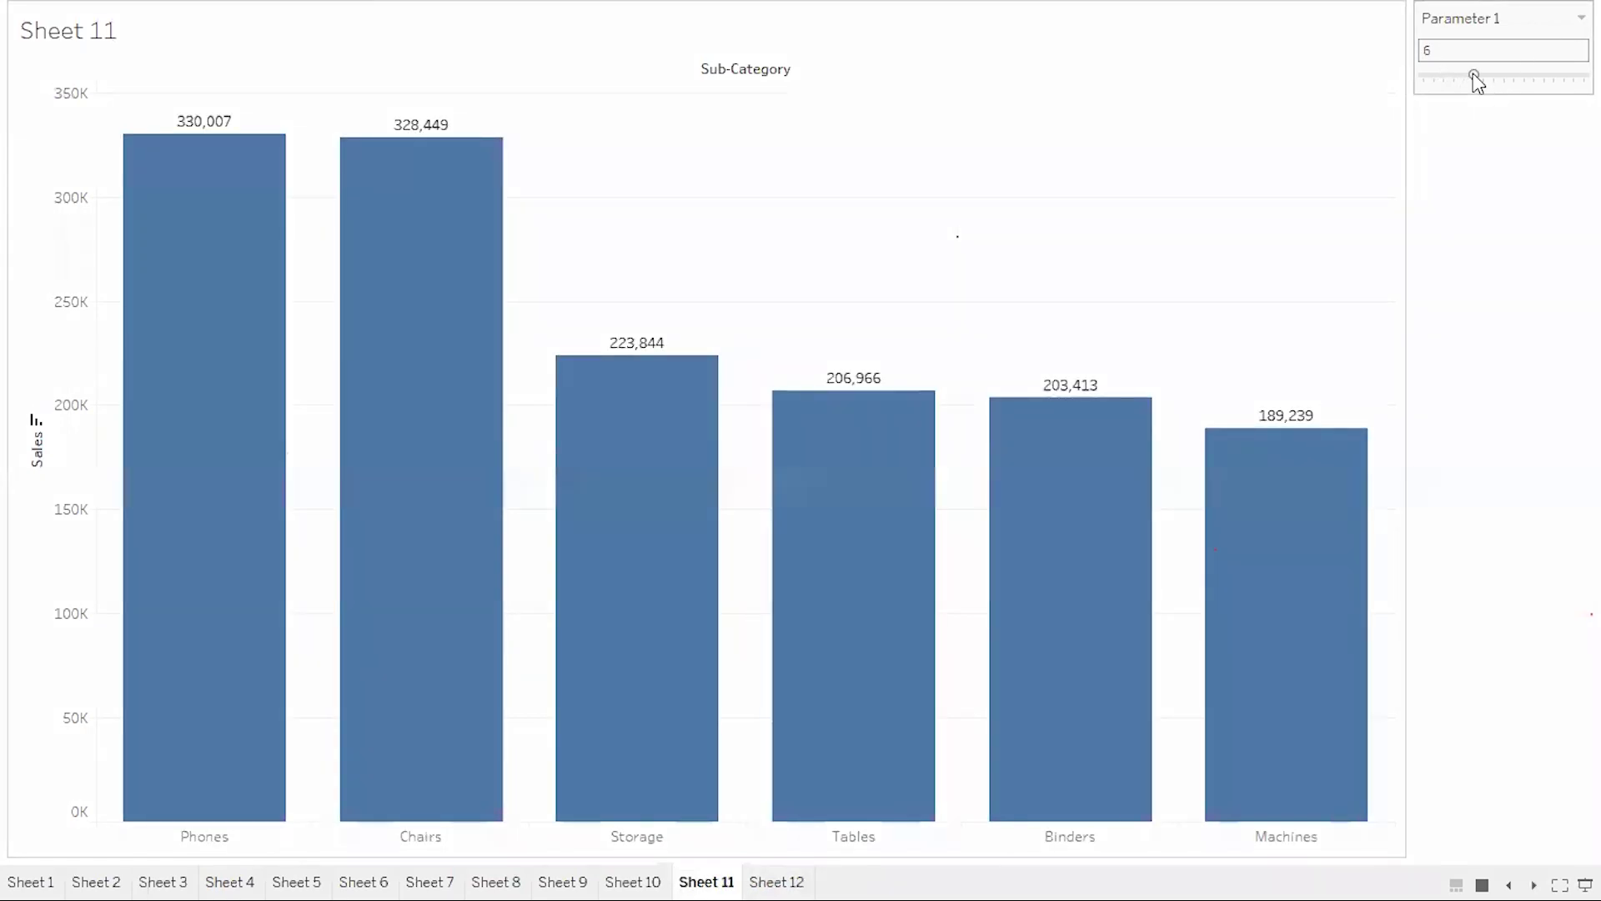
{"action": "left_click", "coordinate": [784, 880]}
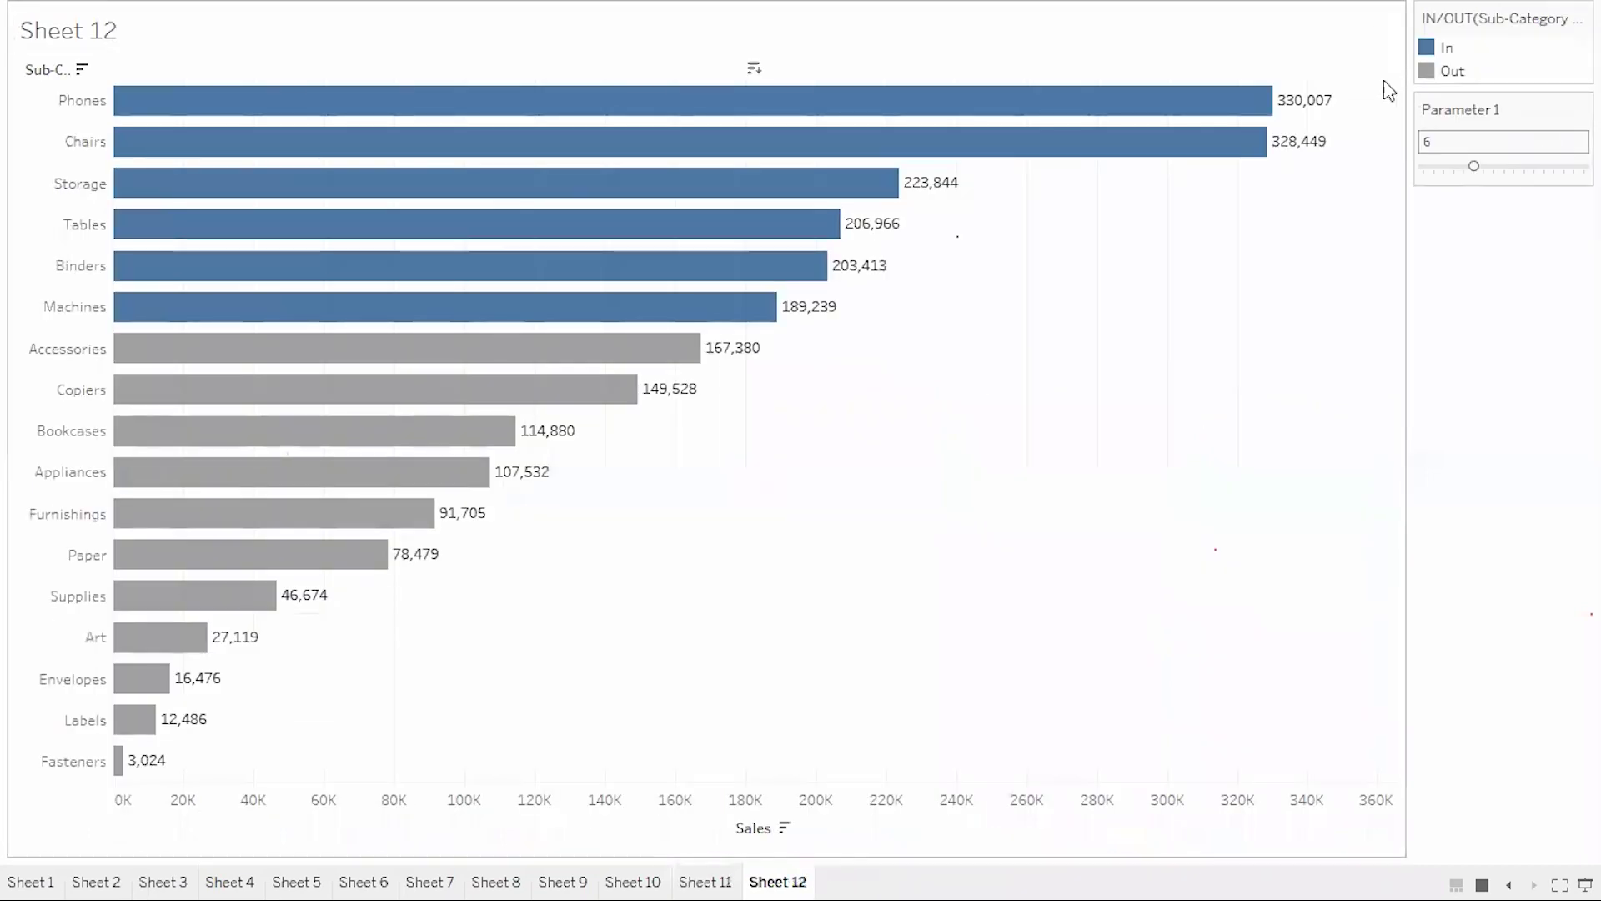
Leave presentation mode and, on a new worksheet, build a column chart of sum of Sales by Category and Sub-Category.
{"action": "mouse_move", "coordinate": [2, 867]}
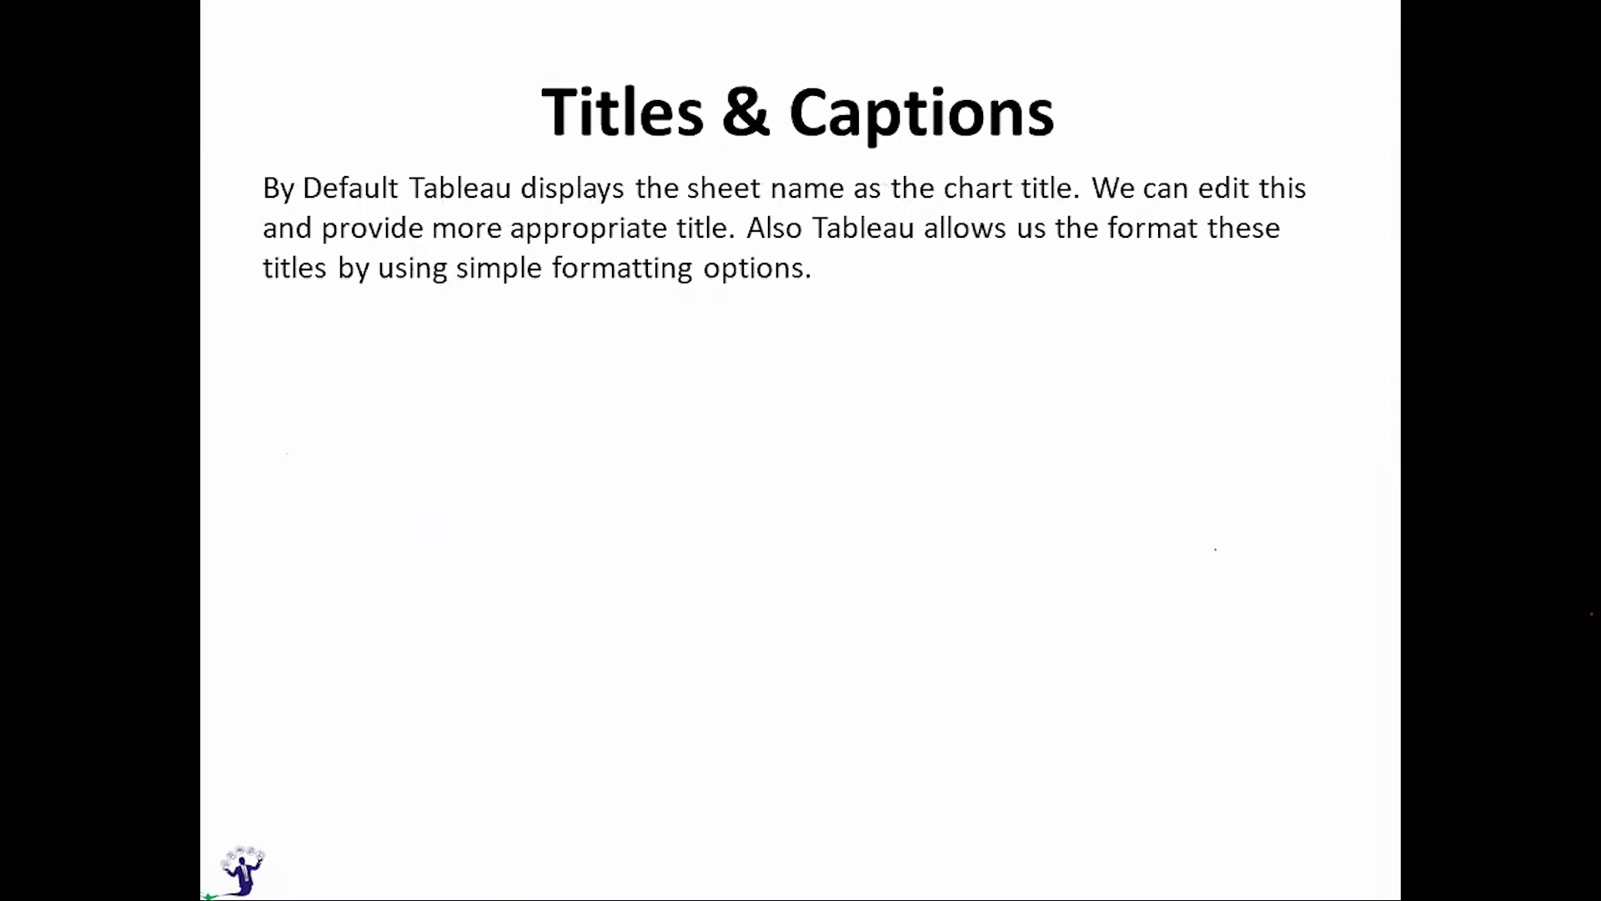
{"action": "key", "text": "alt+Tab"}
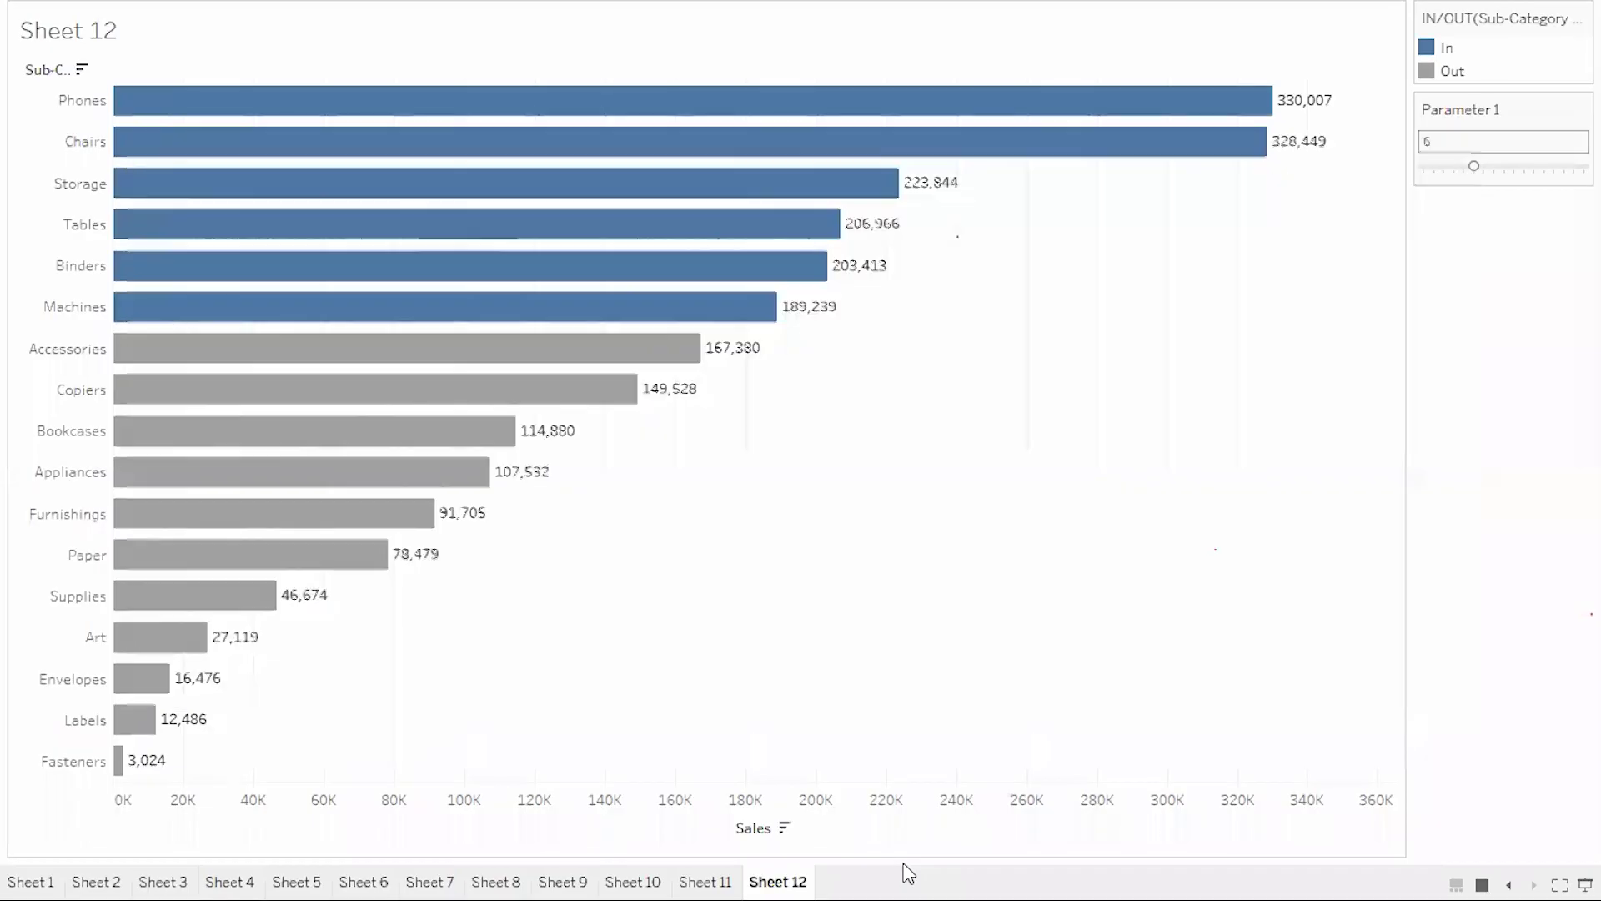
{"action": "key", "text": "Escape"}
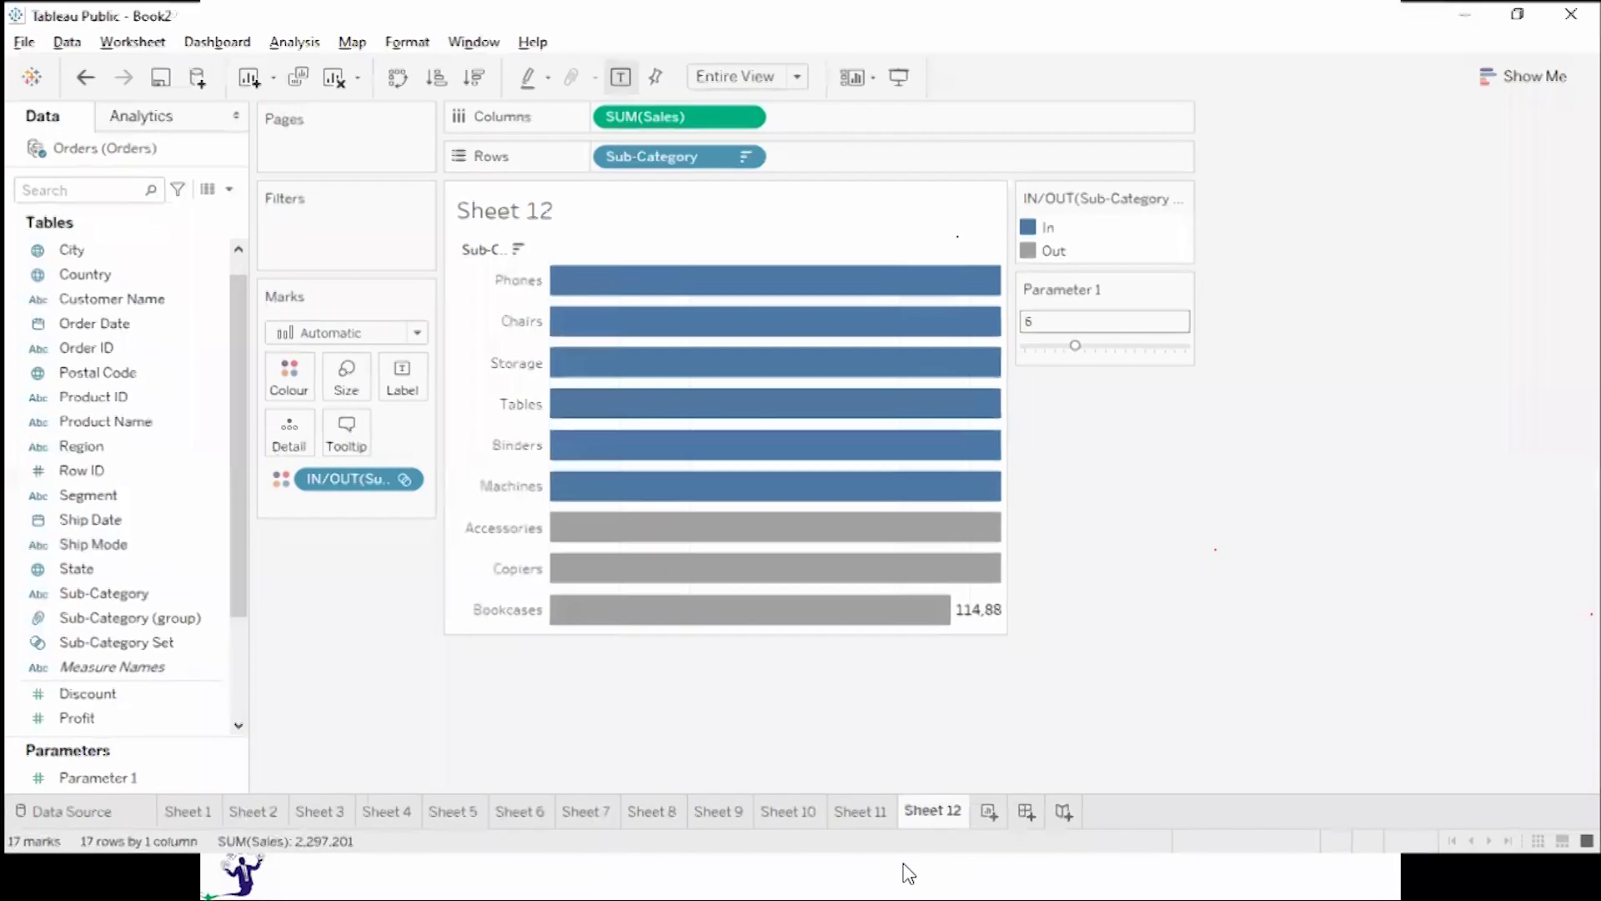
{"action": "left_click", "coordinate": [987, 811]}
{"action": "scroll", "coordinate": [235, 667], "scroll_direction": "down", "scroll_amount": 2}
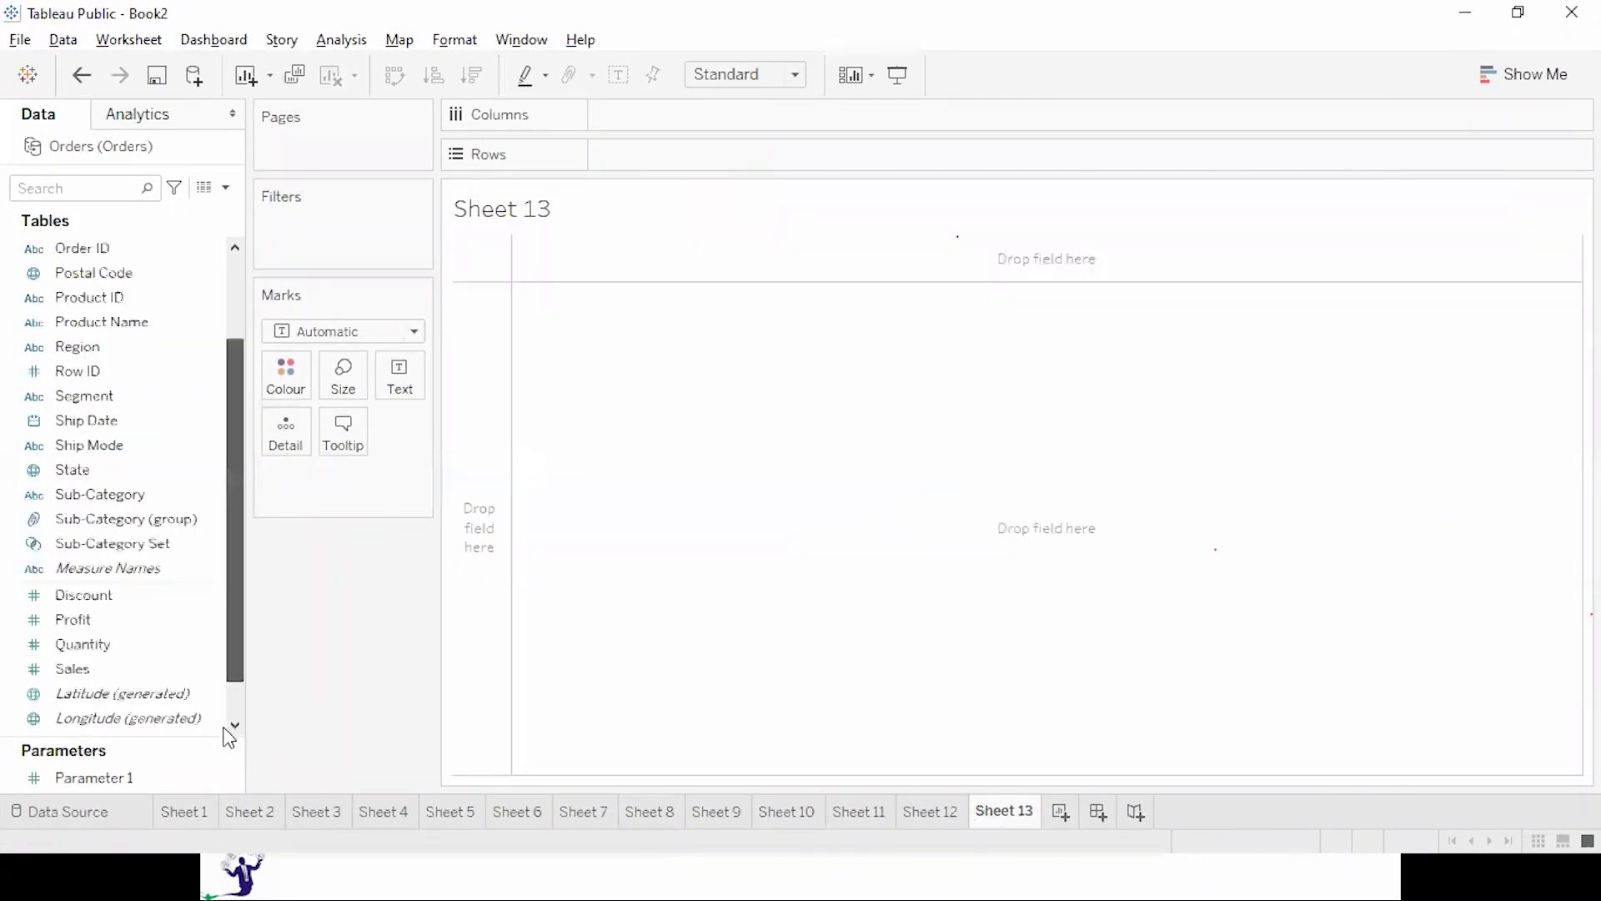
{"action": "double_click", "coordinate": [81, 625]}
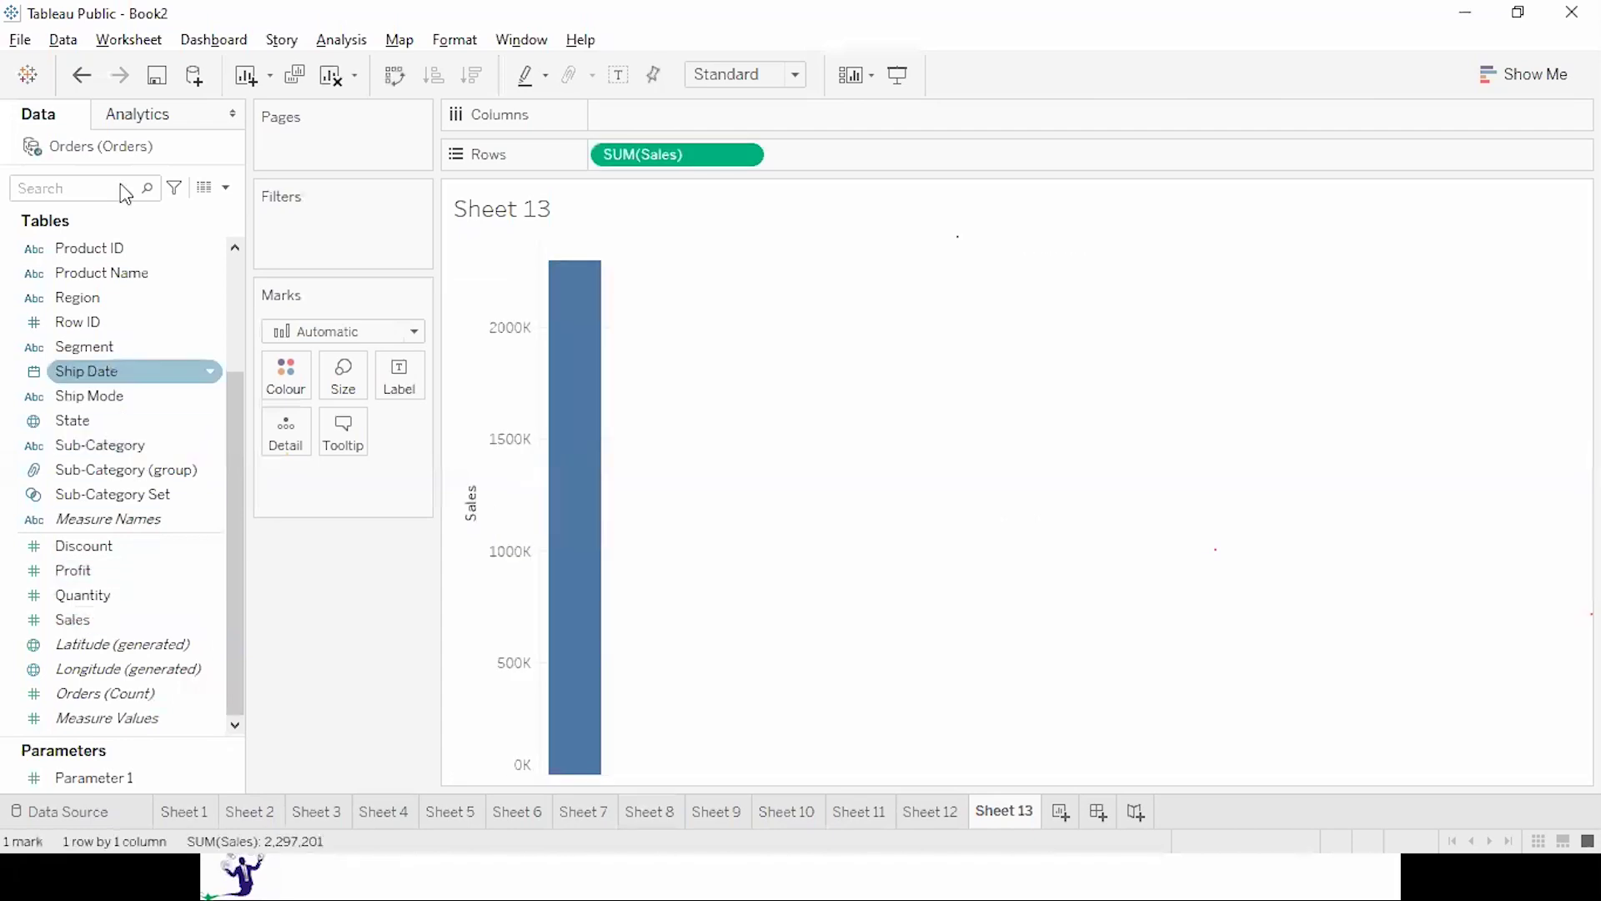
{"action": "left_click_drag", "start_coordinate": [237, 492], "coordinate": [256, 196]}
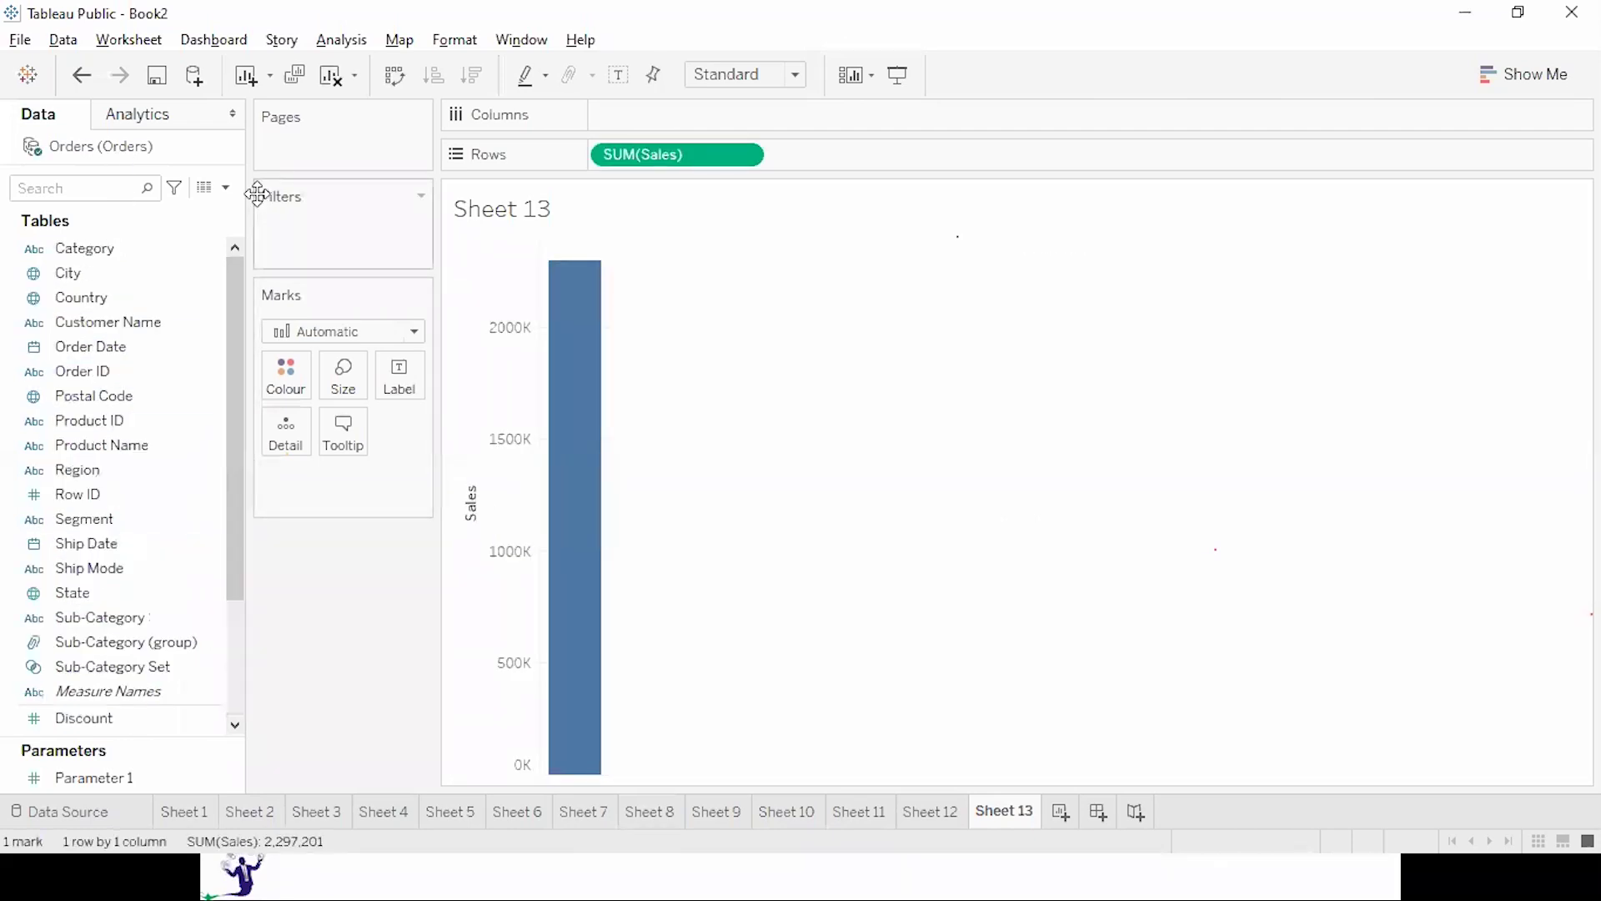
{"action": "double_click", "coordinate": [131, 248]}
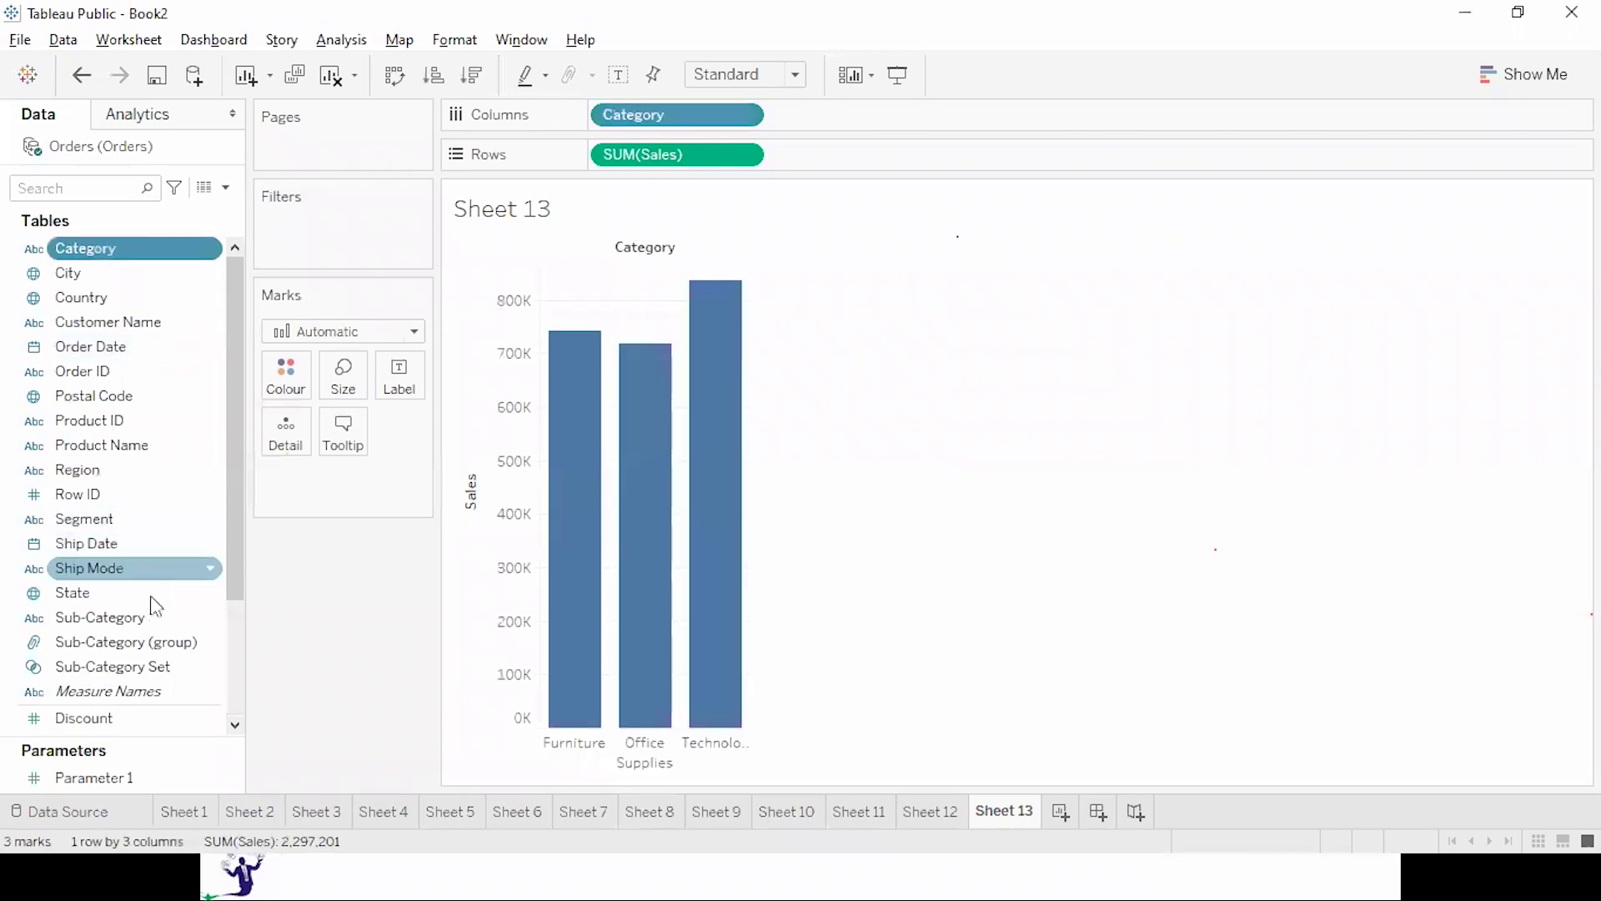
{"action": "double_click", "coordinate": [136, 617]}
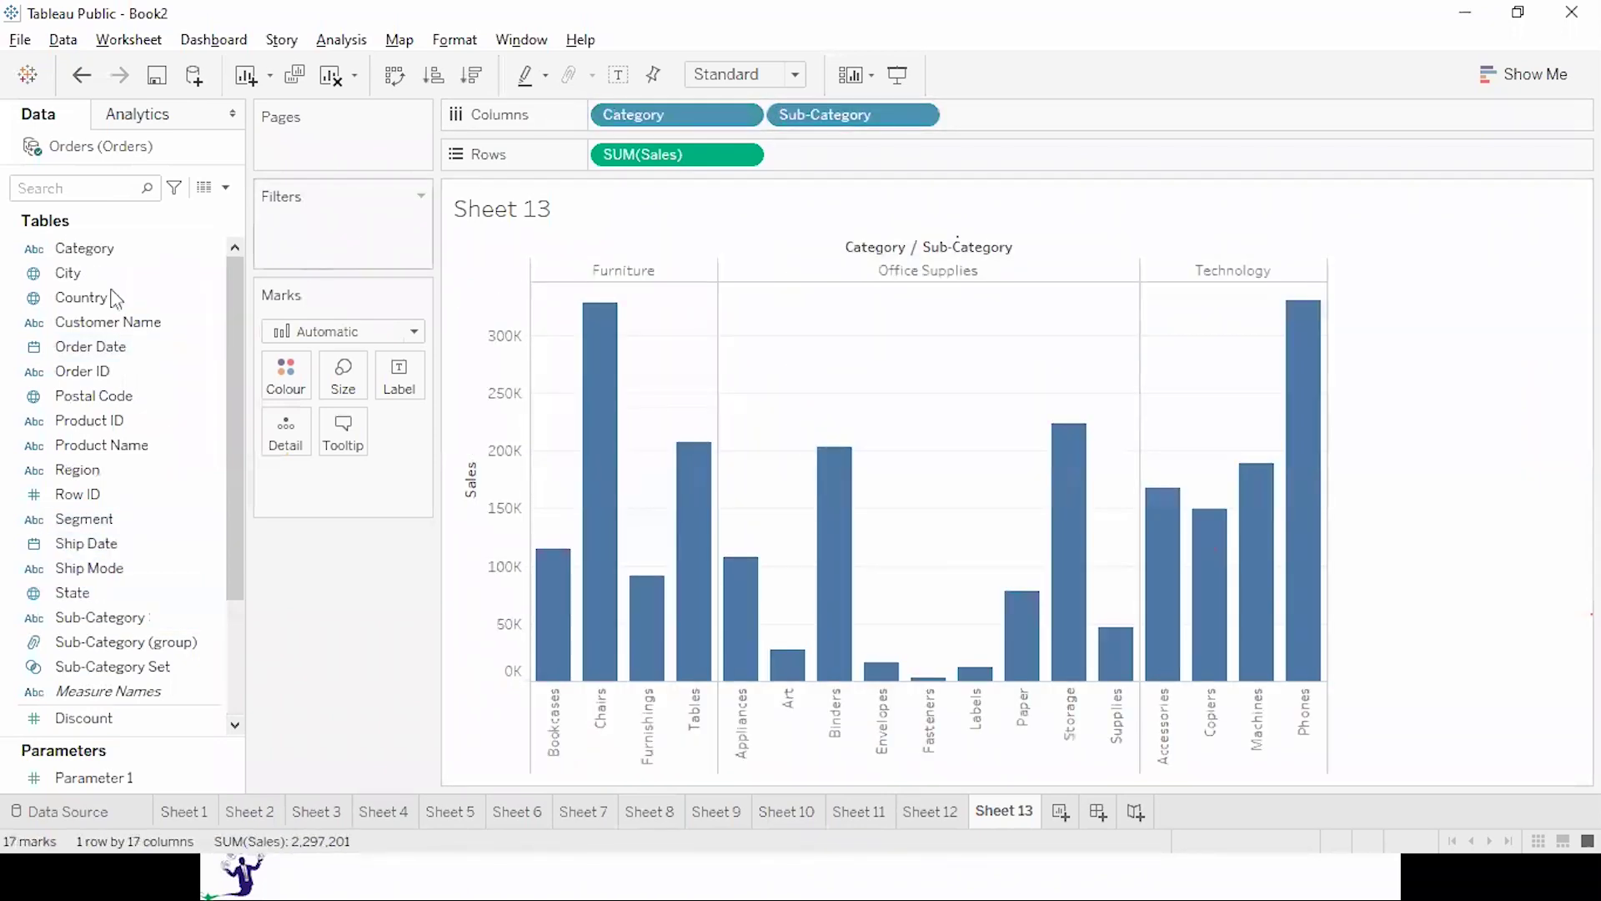
Colour the columns by Category, and sort the sub-categories descending by Sales with mark labels shown.
{"action": "left_click_drag", "start_coordinate": [77, 254], "coordinate": [268, 387]}
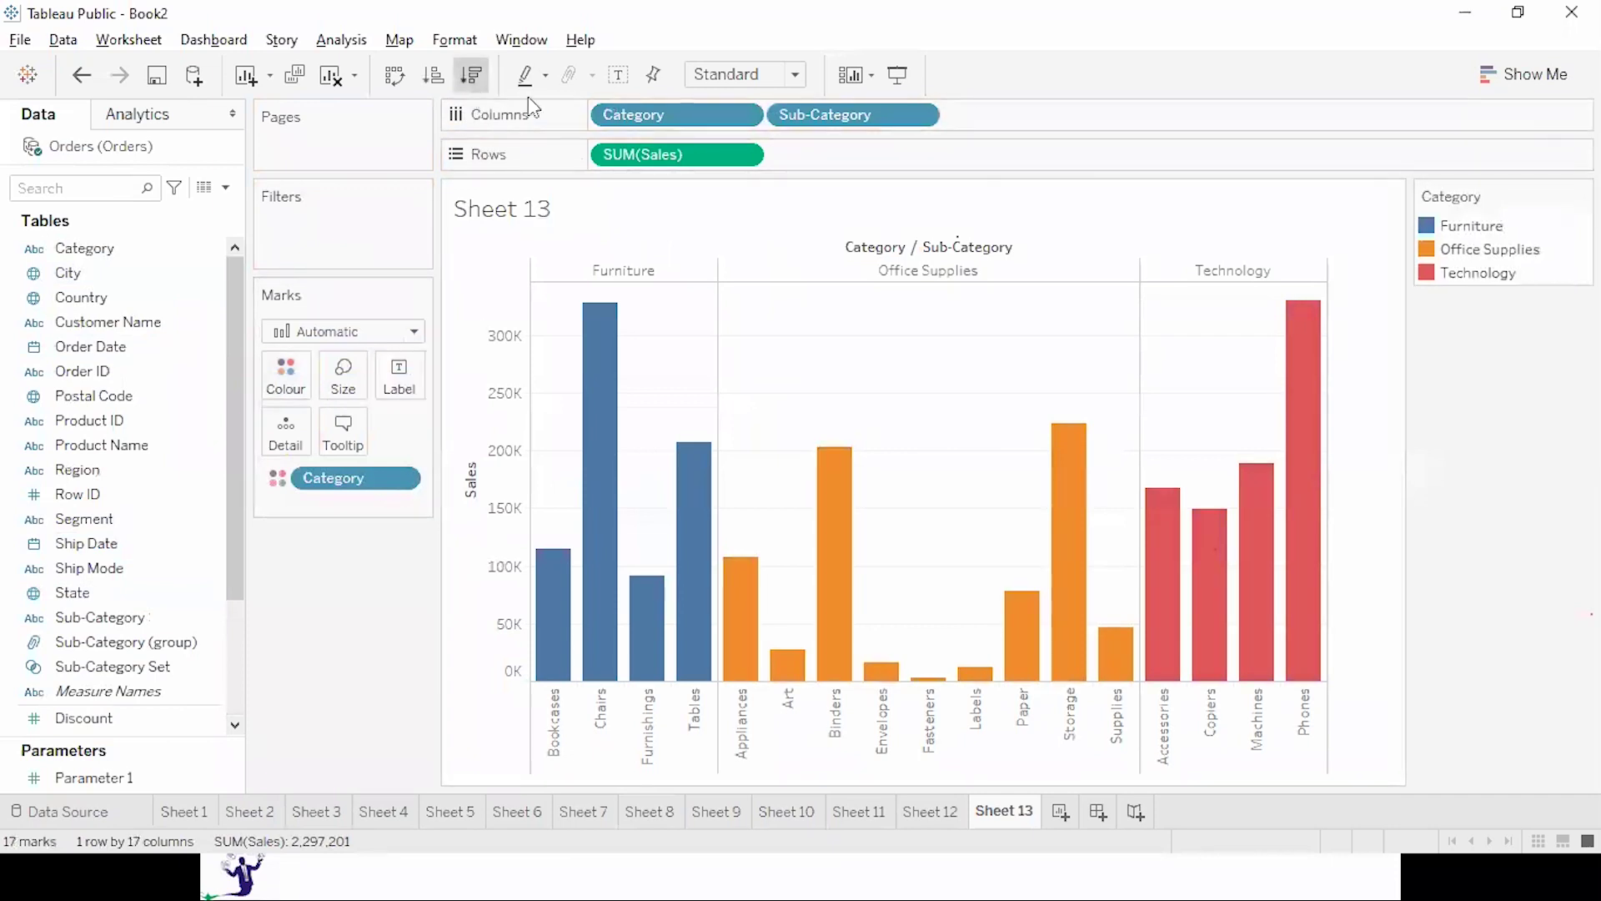
{"action": "left_click", "coordinate": [471, 75]}
{"action": "left_click", "coordinate": [771, 80]}
{"action": "left_click", "coordinate": [752, 165]}
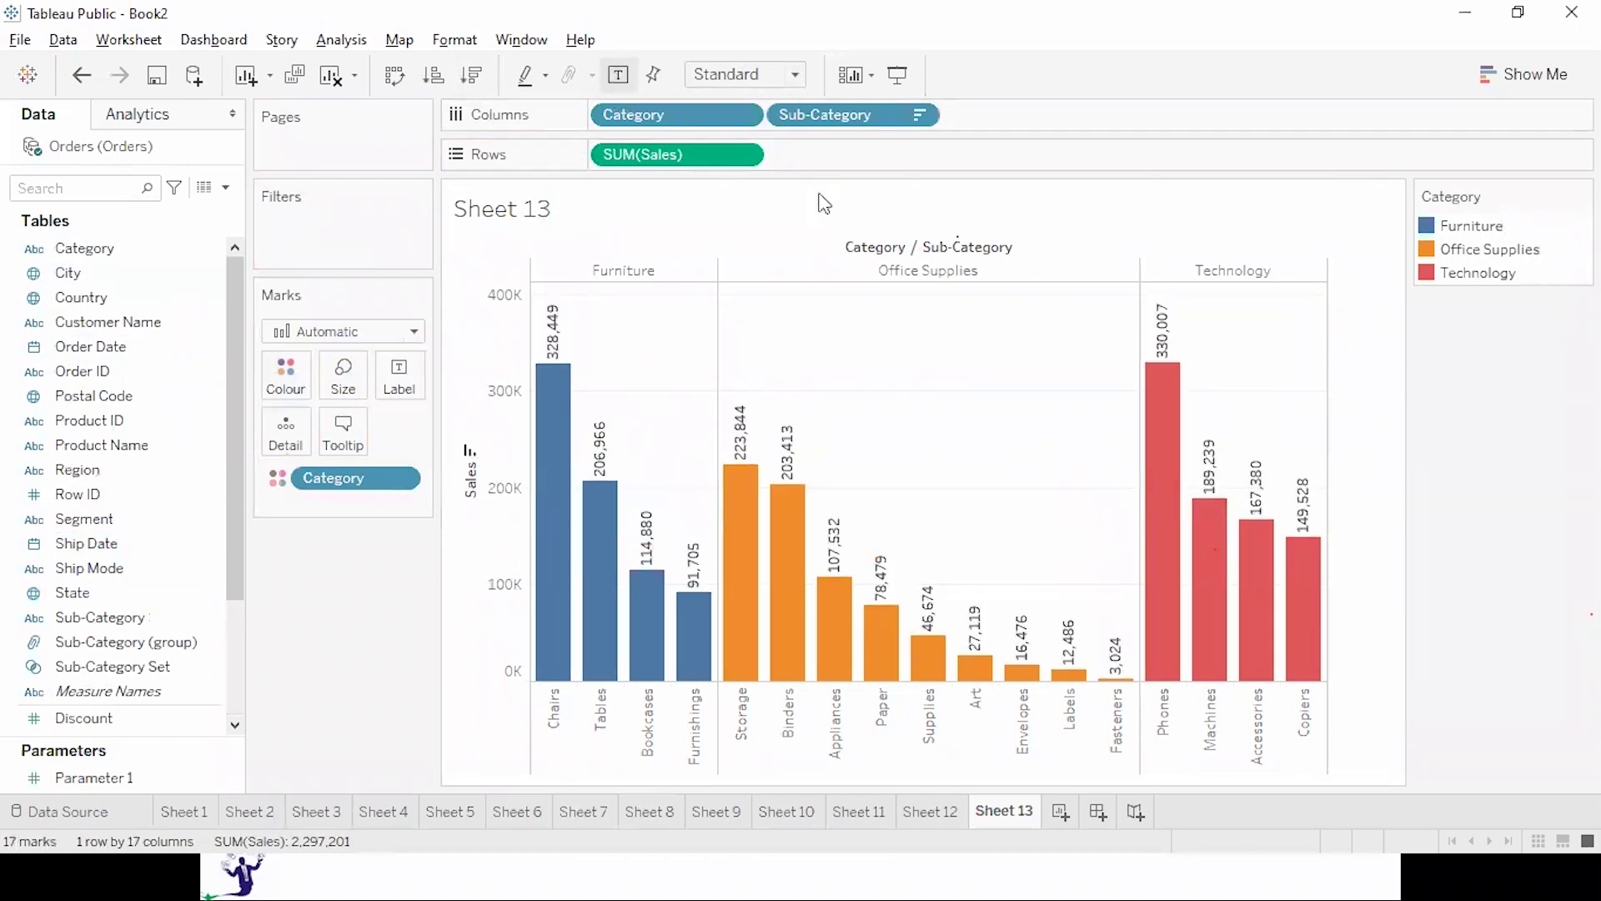
Show an interactive filter for Category on the chart.
{"action": "left_click", "coordinate": [217, 246]}
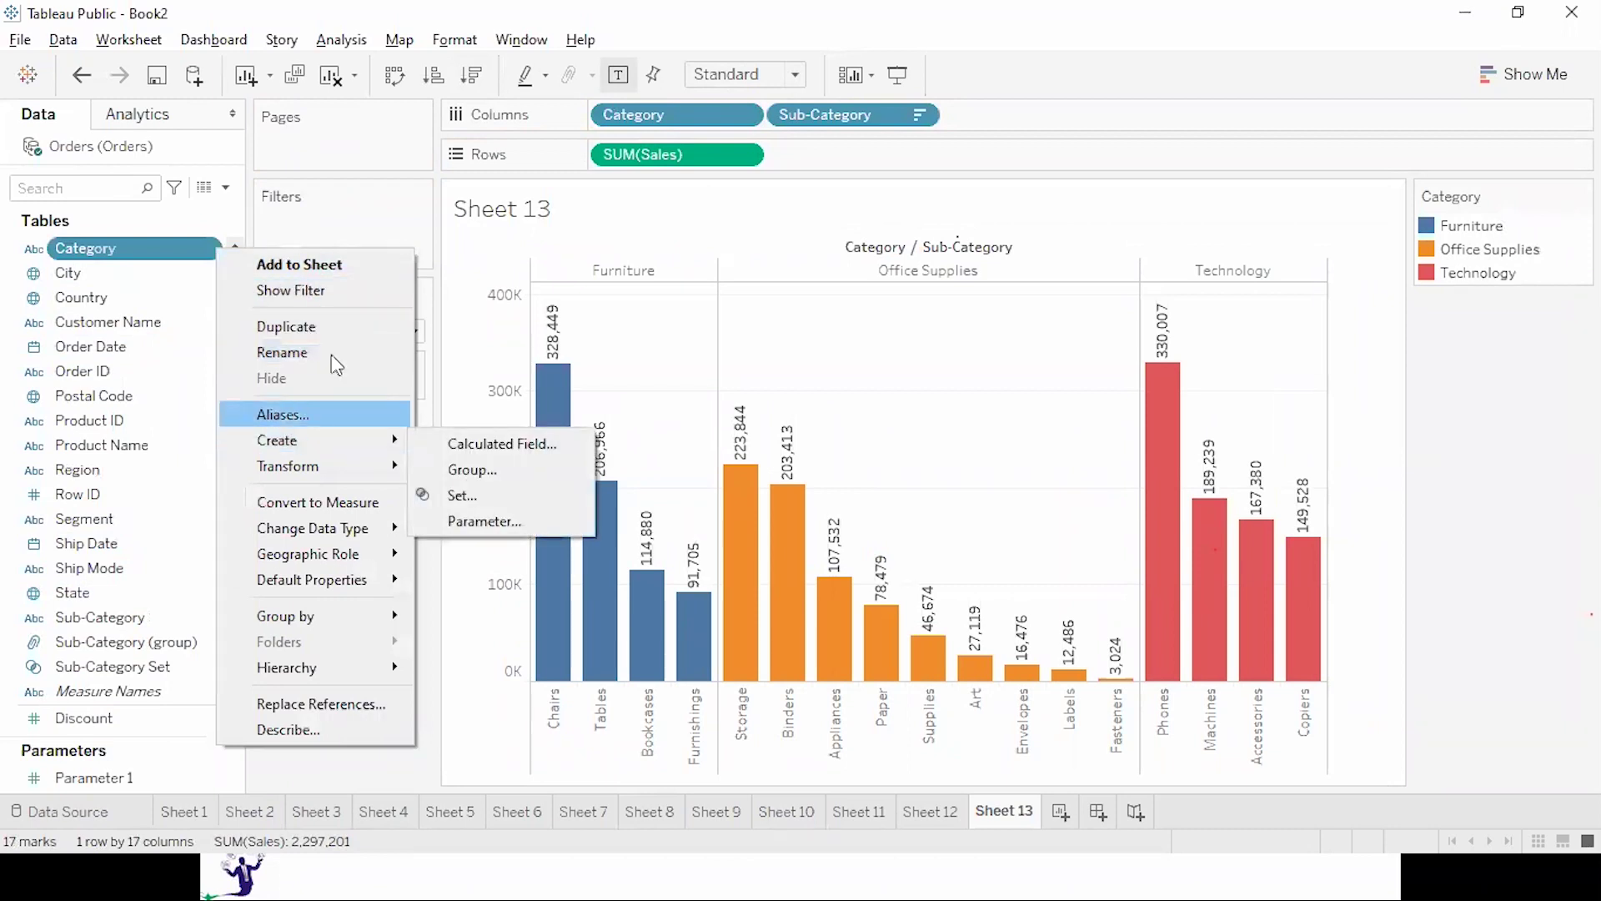
{"action": "left_click", "coordinate": [318, 284]}
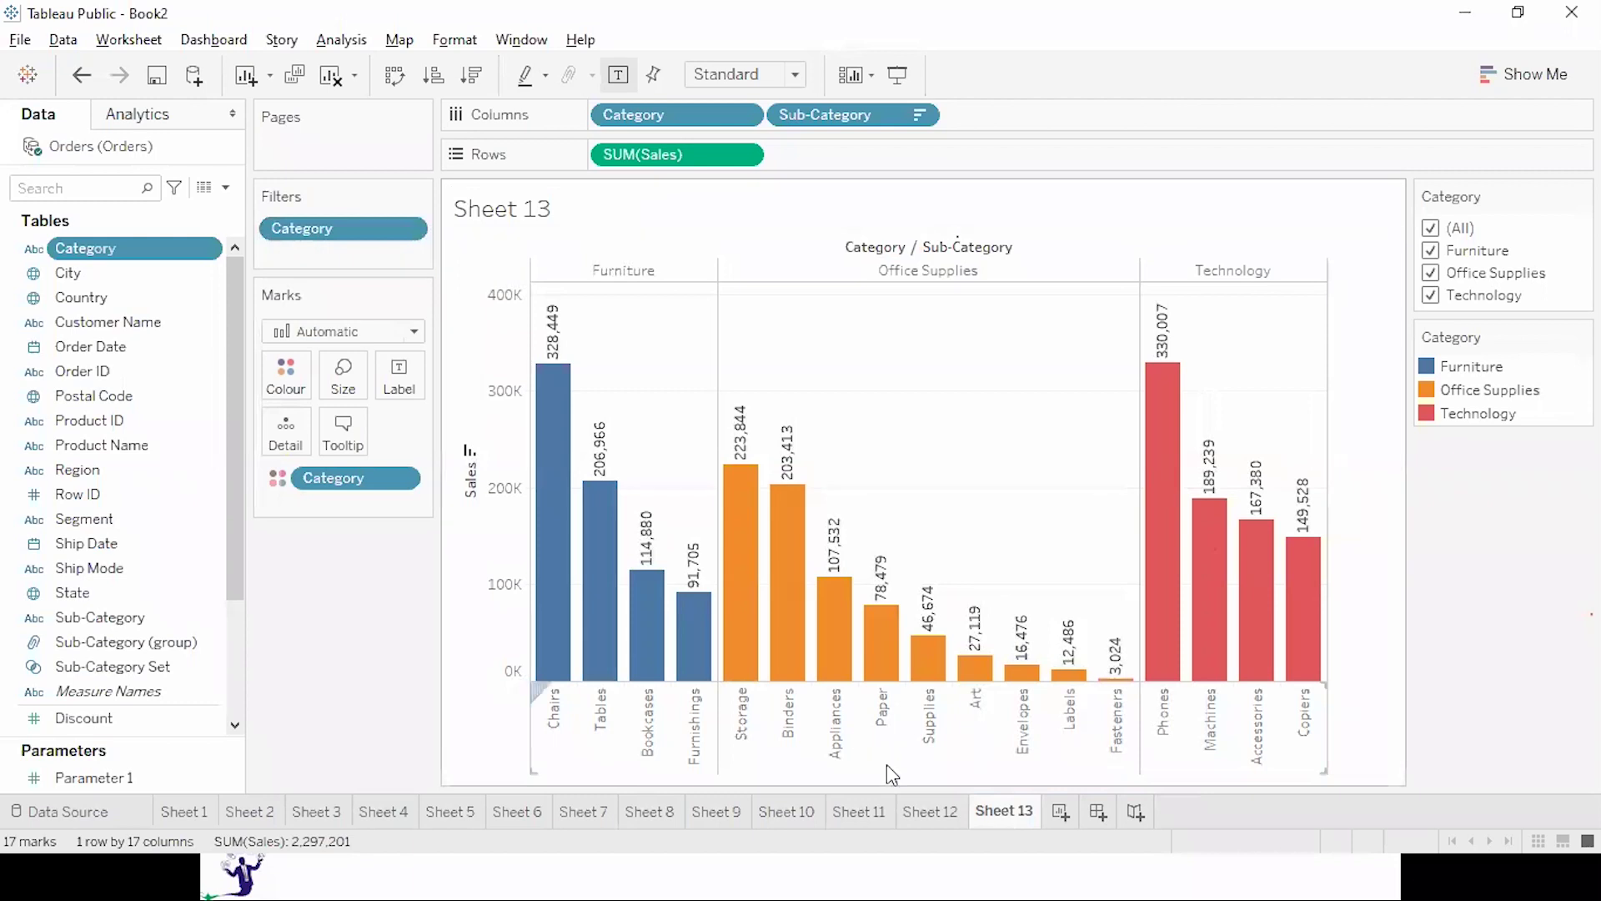
Rename Sheet 13 as SALES and check its title in presentation mode.
{"action": "double_click", "coordinate": [1004, 811]}
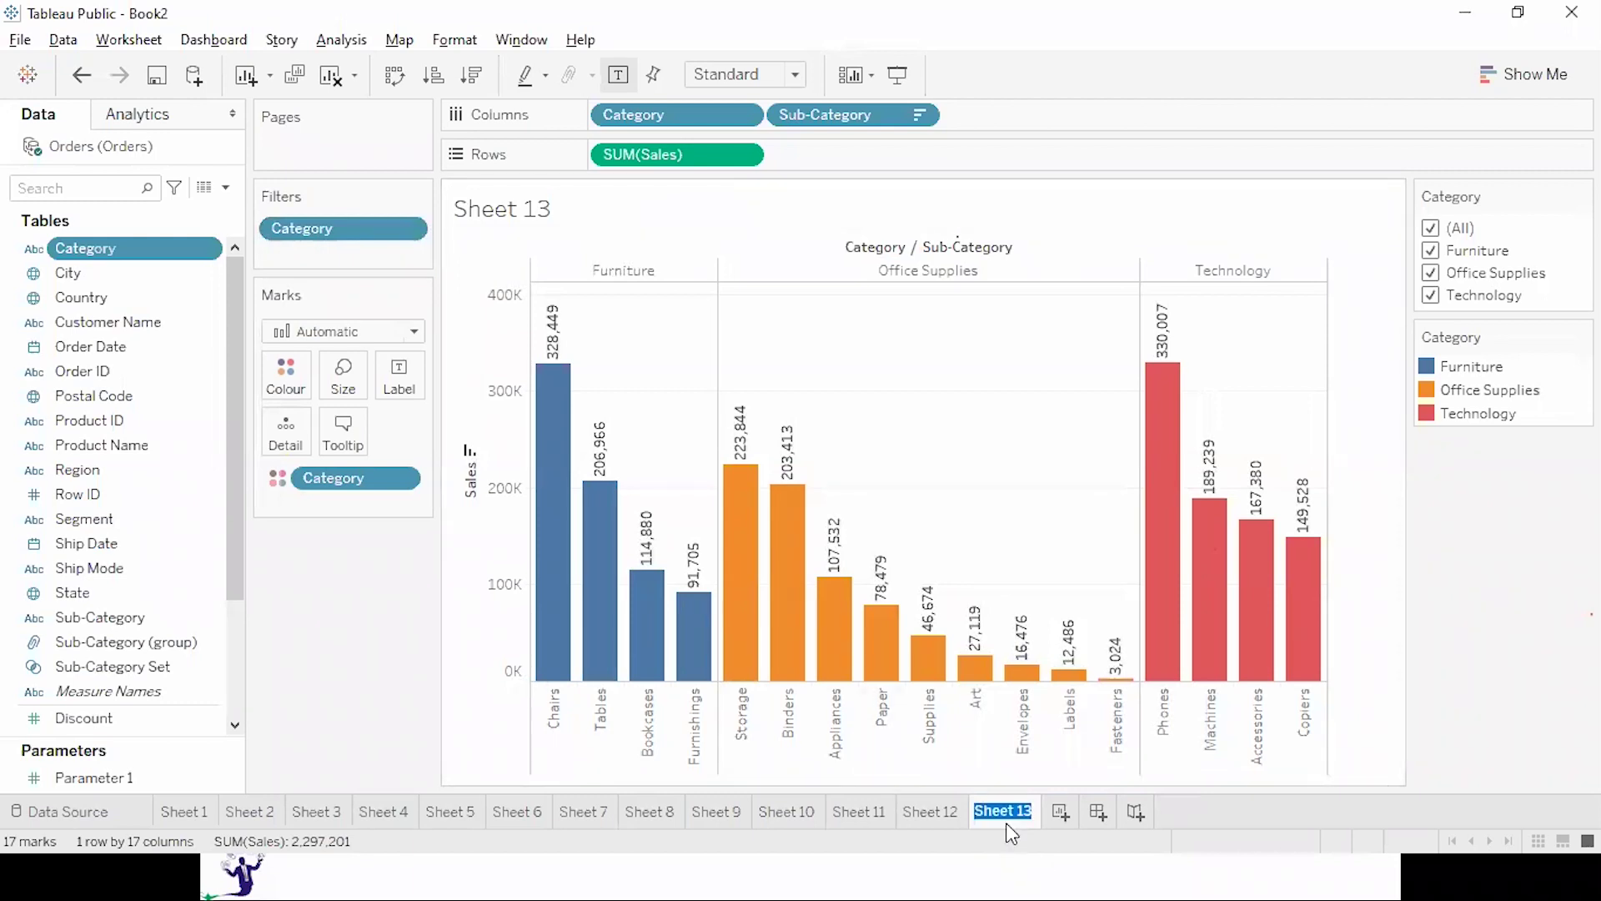
{"action": "type", "text": "SALES"}
{"action": "key", "text": "Return"}
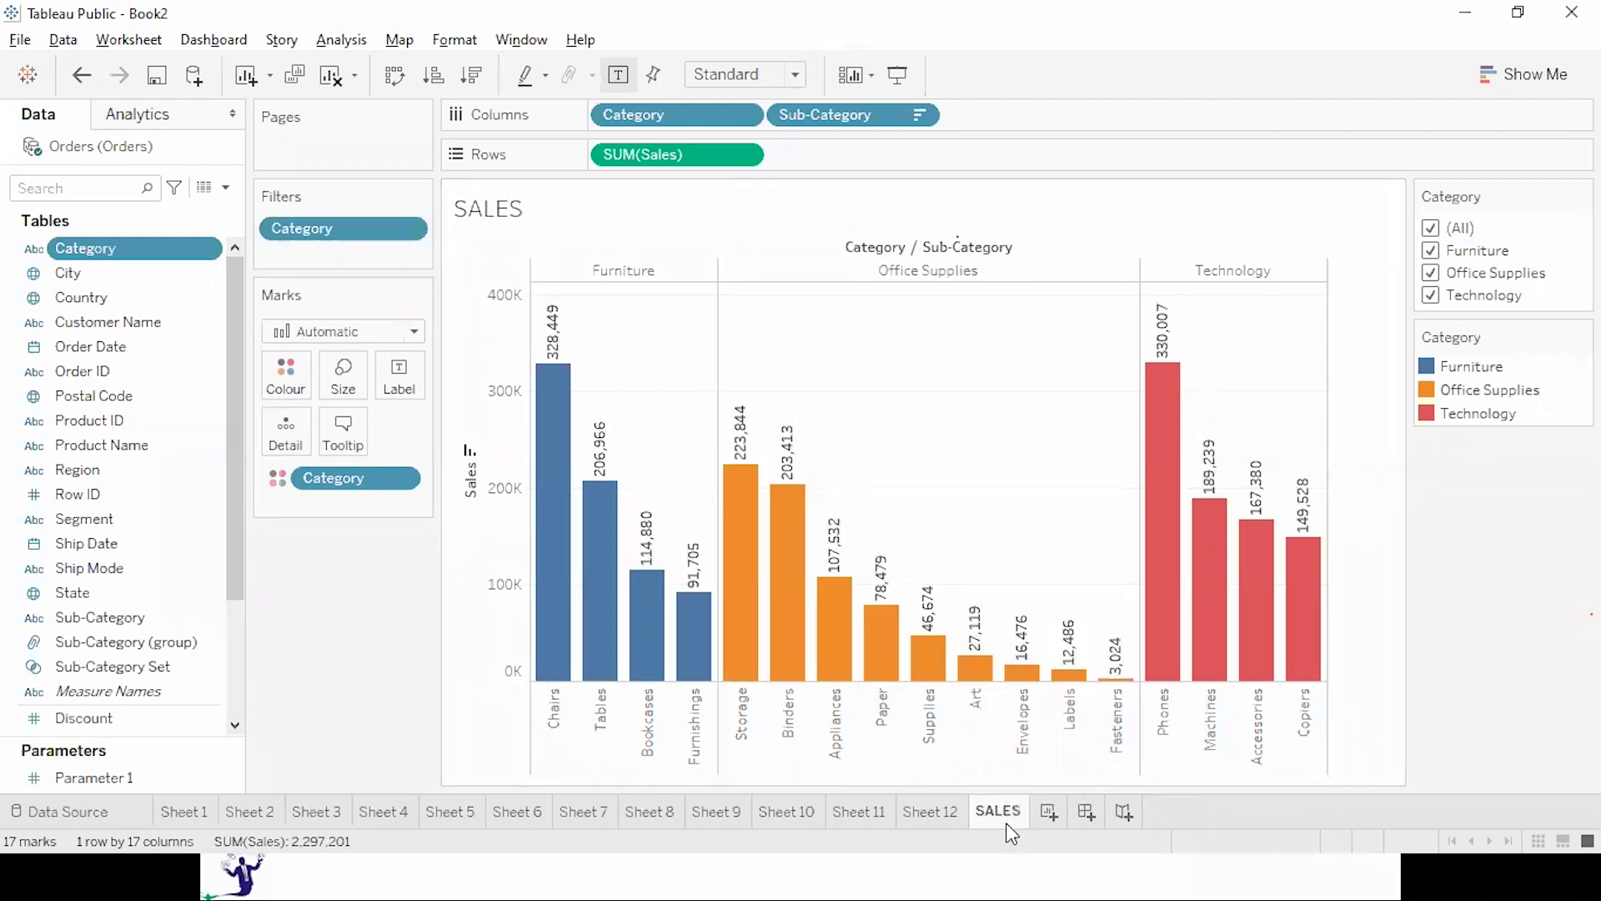
{"action": "key", "text": "F7"}
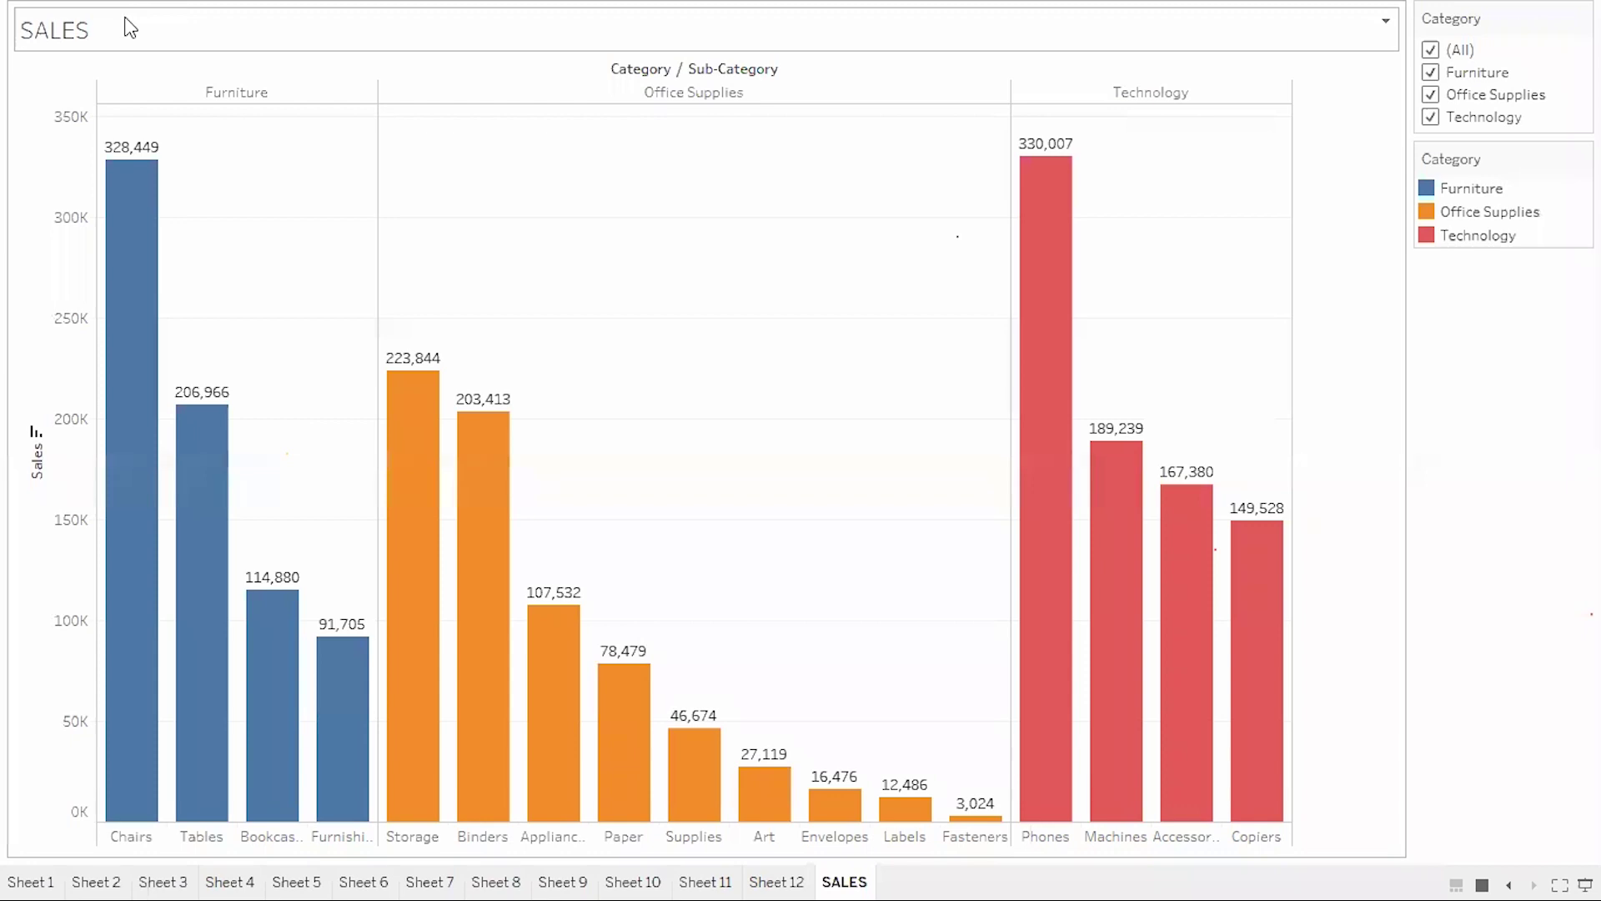
{"action": "key", "text": "Escape"}
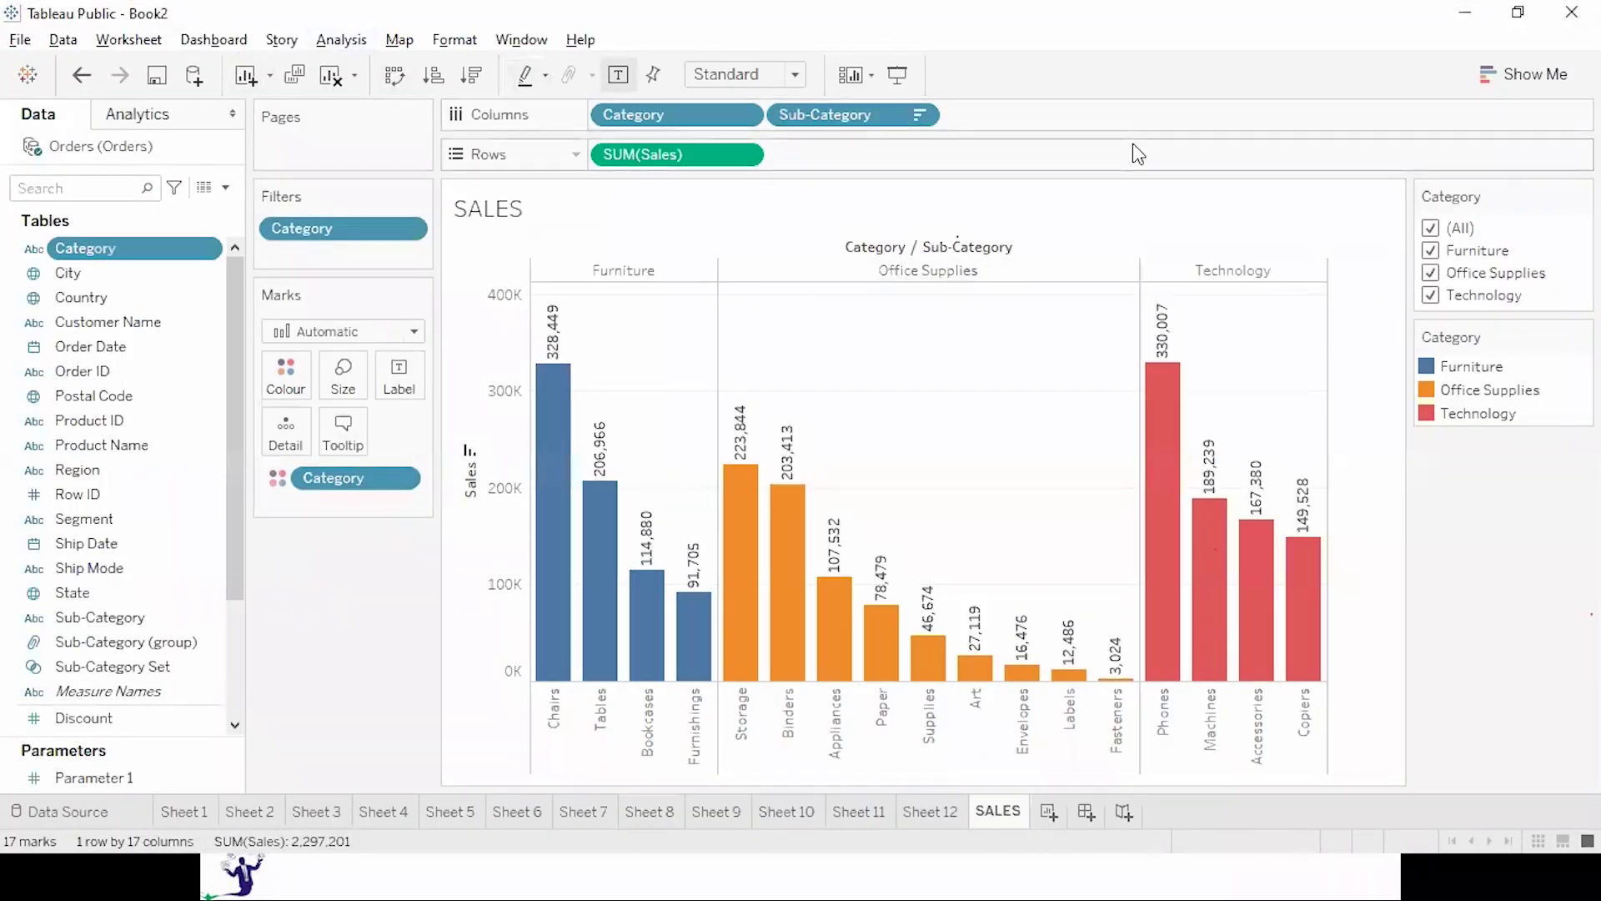
Edit the chart title, replacing the sheet name placeholder with "Sub Category Sales for All Categories".
{"action": "left_click", "coordinate": [1384, 198]}
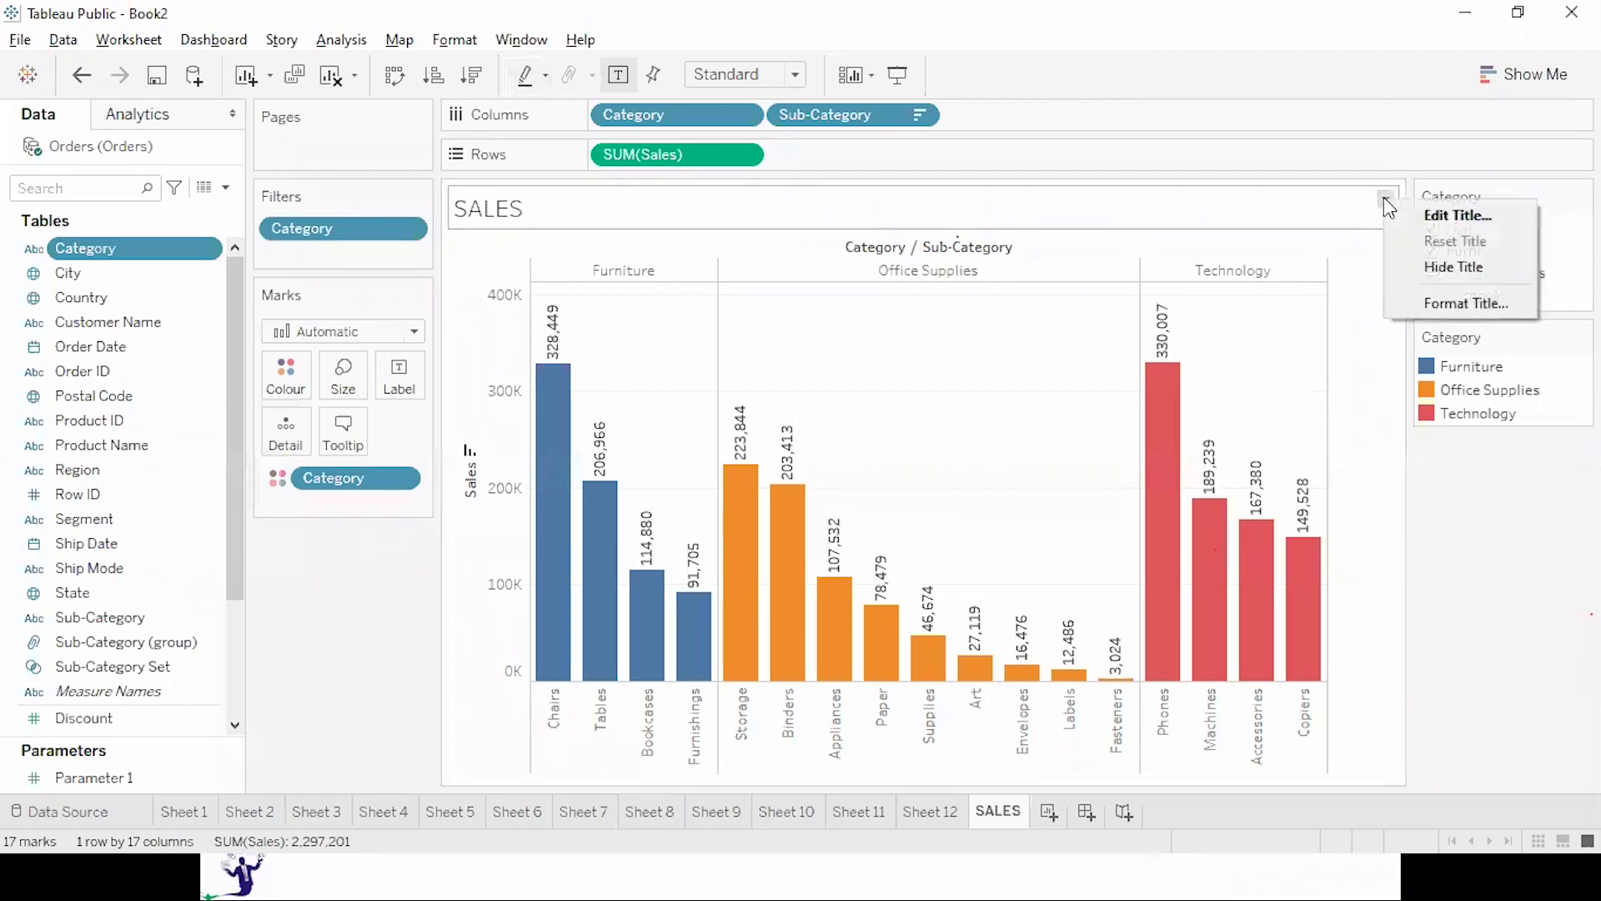
{"action": "left_click", "coordinate": [1493, 213]}
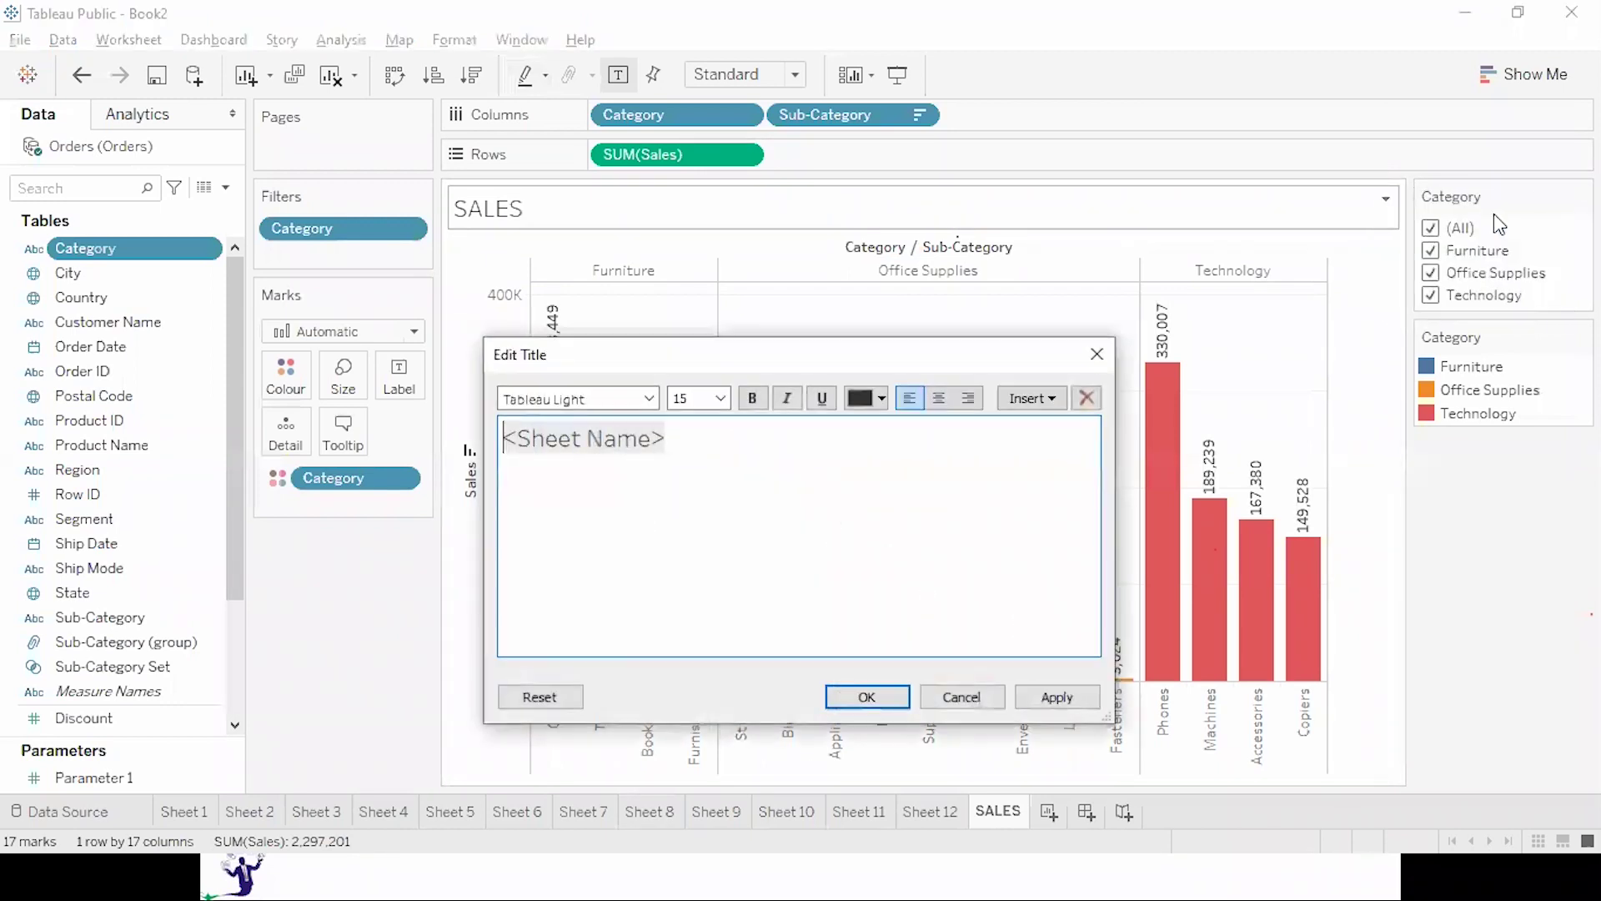
{"action": "key", "text": "ctrl+a"}
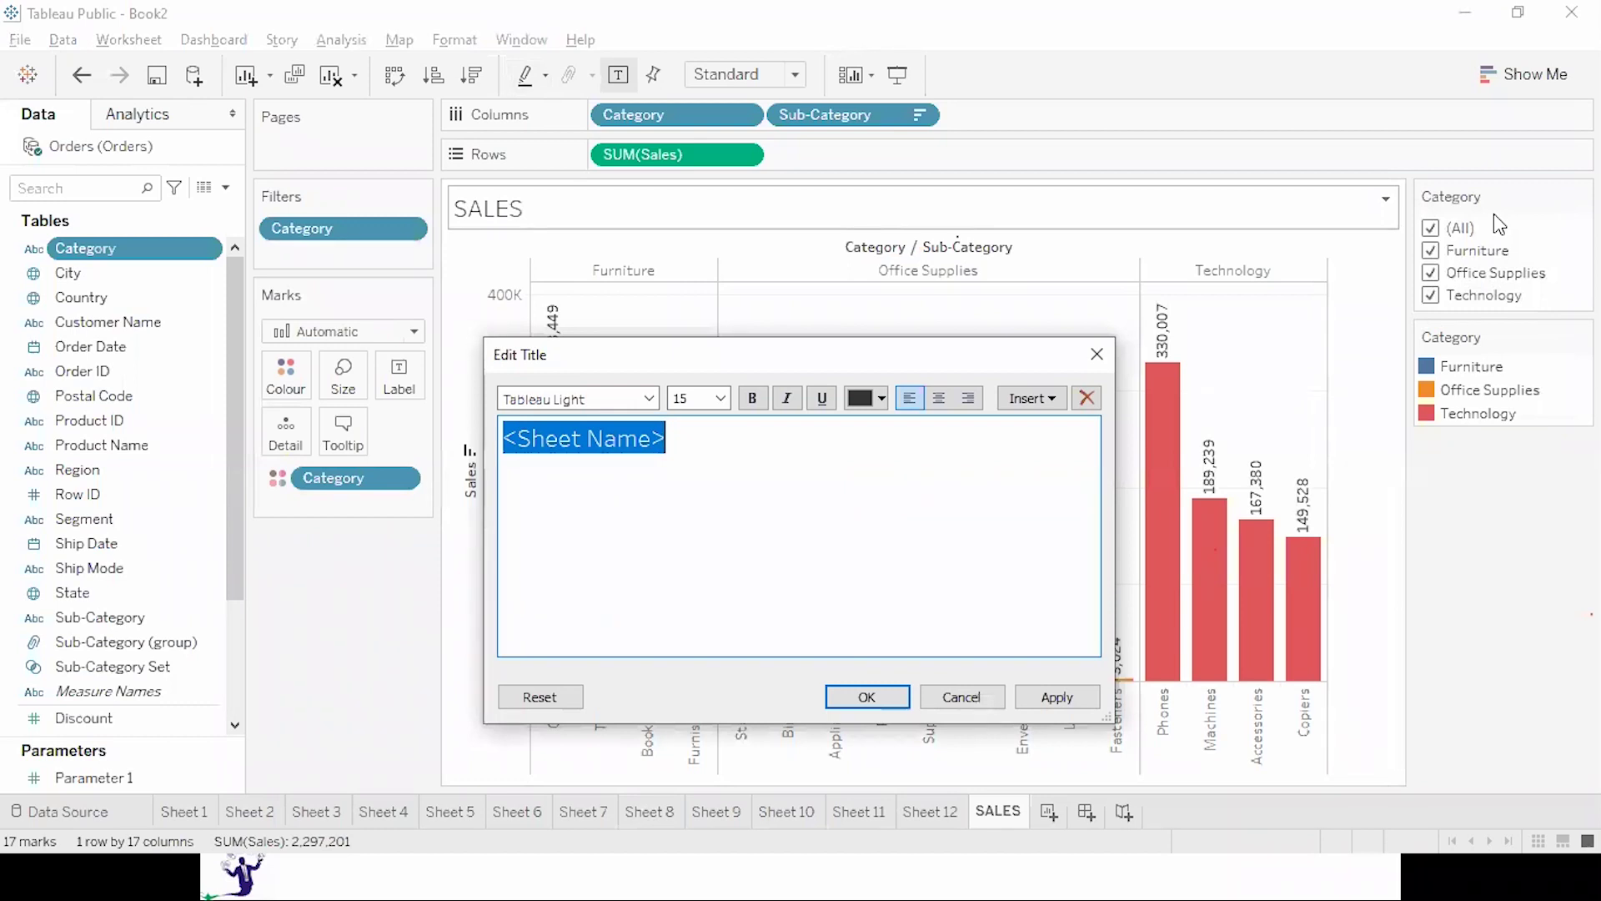
{"action": "type", "text": "Sub "}
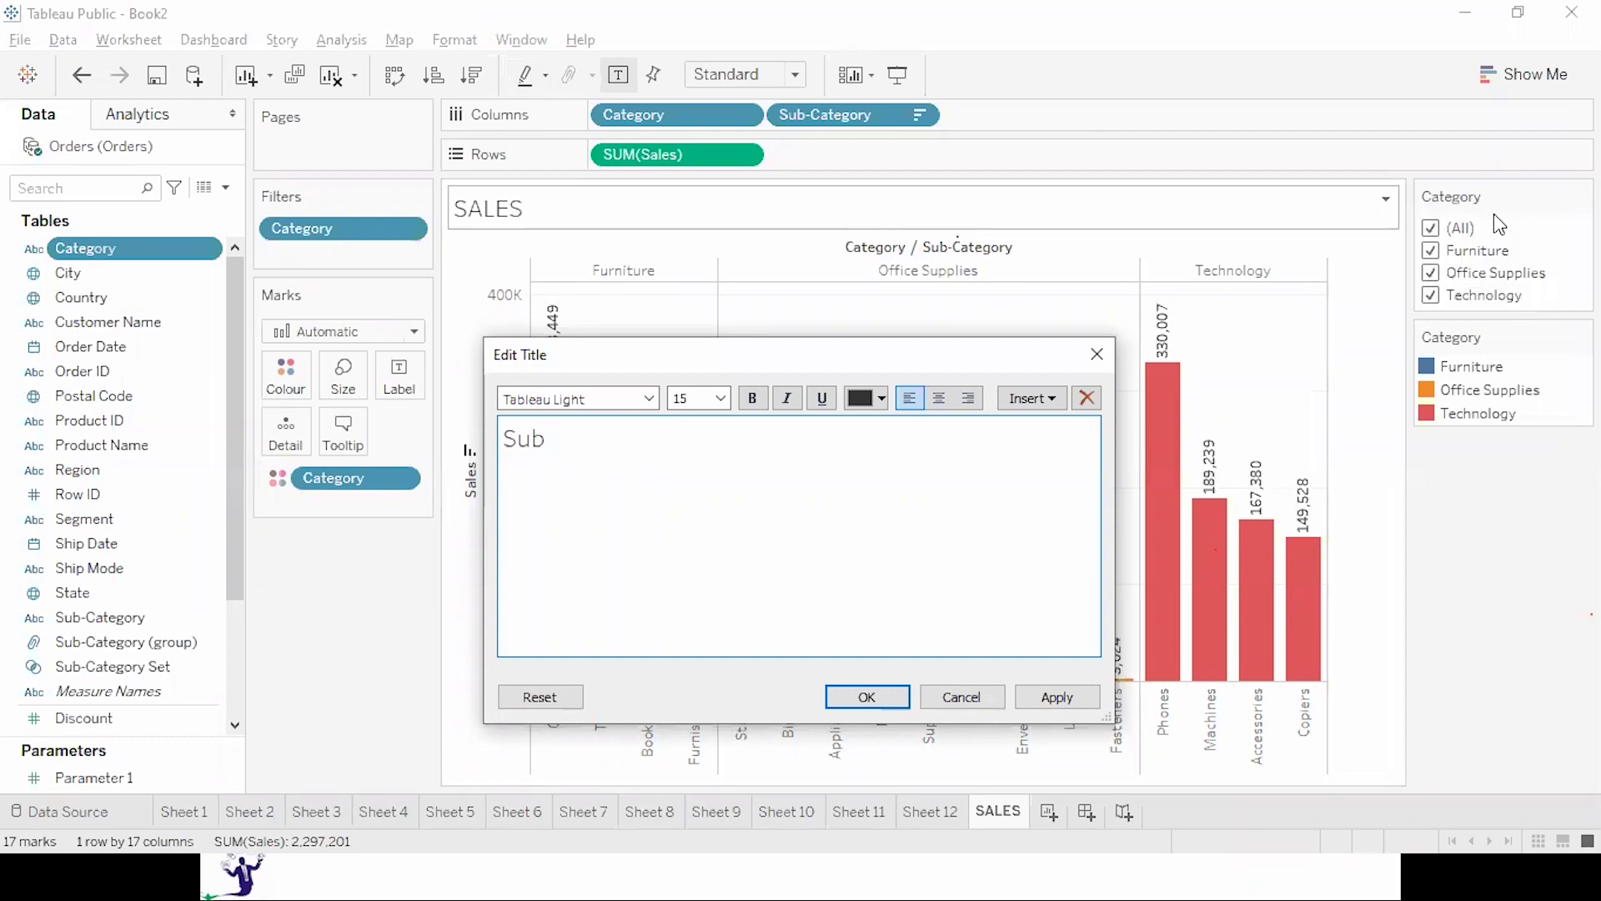
{"action": "type", "text": "Category Sa"}
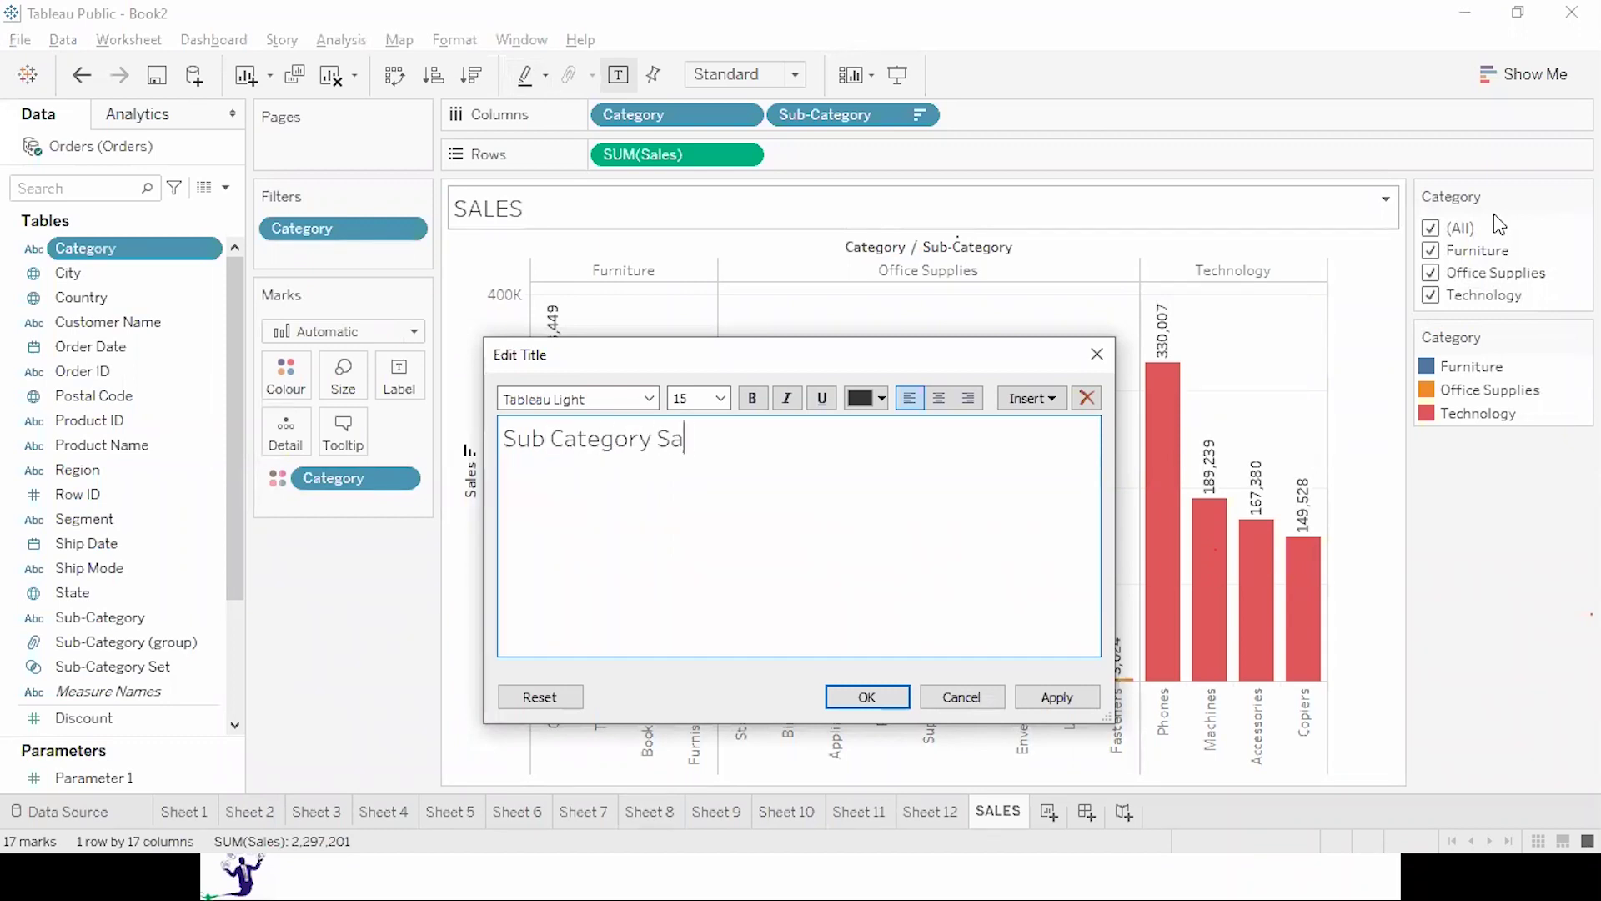
{"action": "type", "text": "les for all Acteg"}
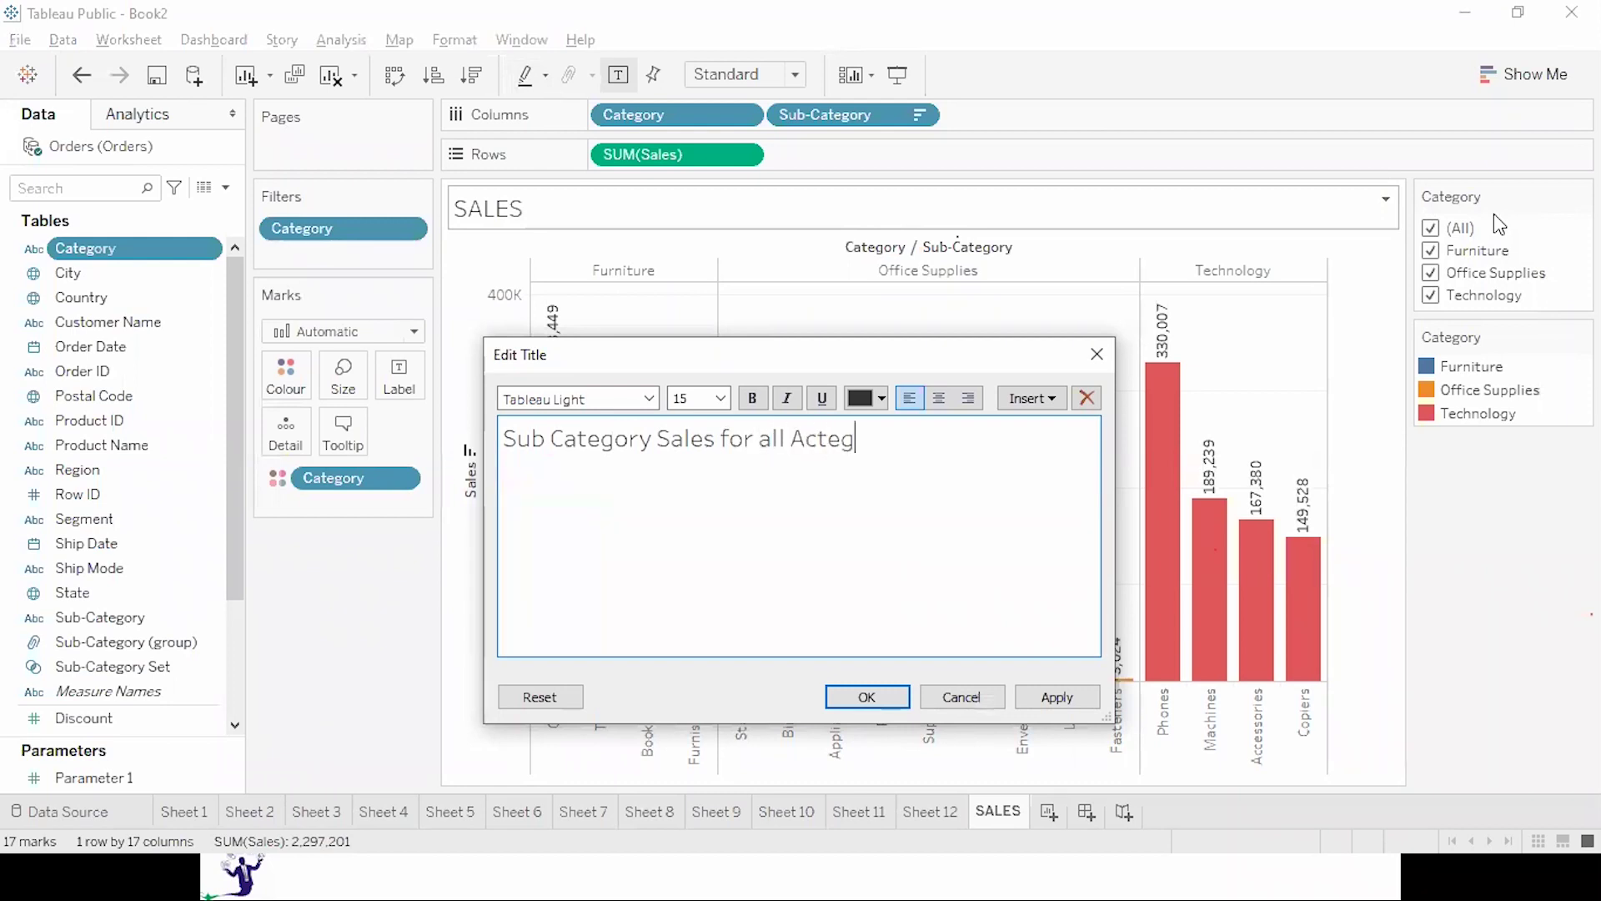
{"action": "type", "text": "ories"}
{"action": "key", "text": "Delete"}
{"action": "type", "text": "A"}
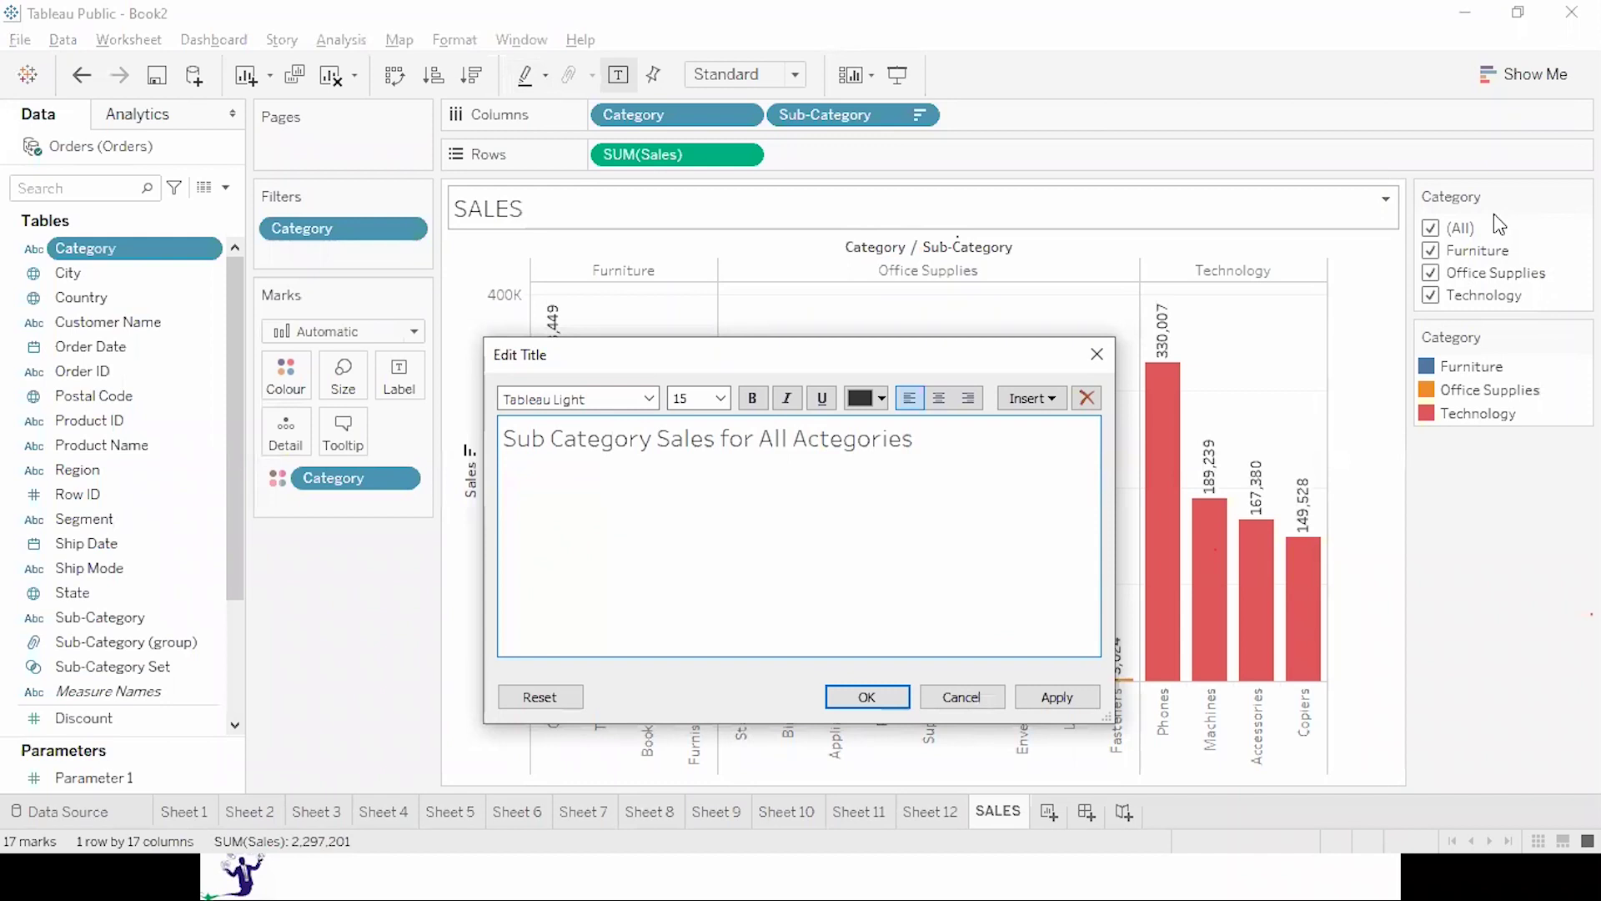
{"action": "key", "text": "Right"}
{"action": "key", "text": "Right"}
{"action": "key", "text": "Right"}
{"action": "key", "text": "Delete"}
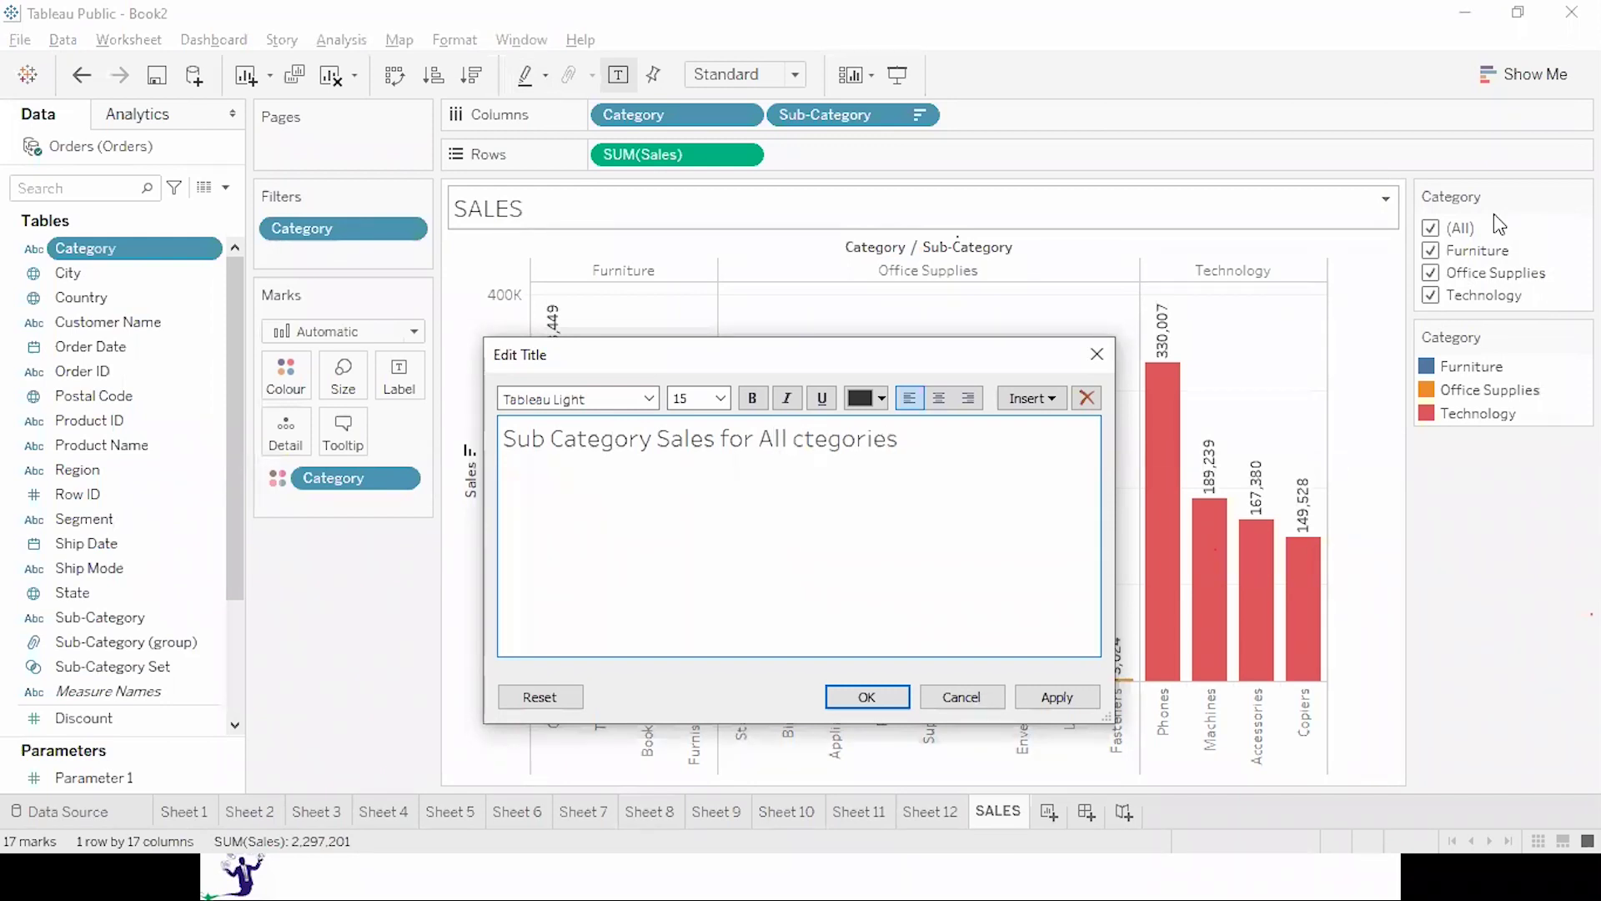
{"action": "key", "text": "shift+Right"}
{"action": "type", "text": "Ac"}
{"action": "key", "text": "BackSpace"}
{"action": "key", "text": "BackSpace"}
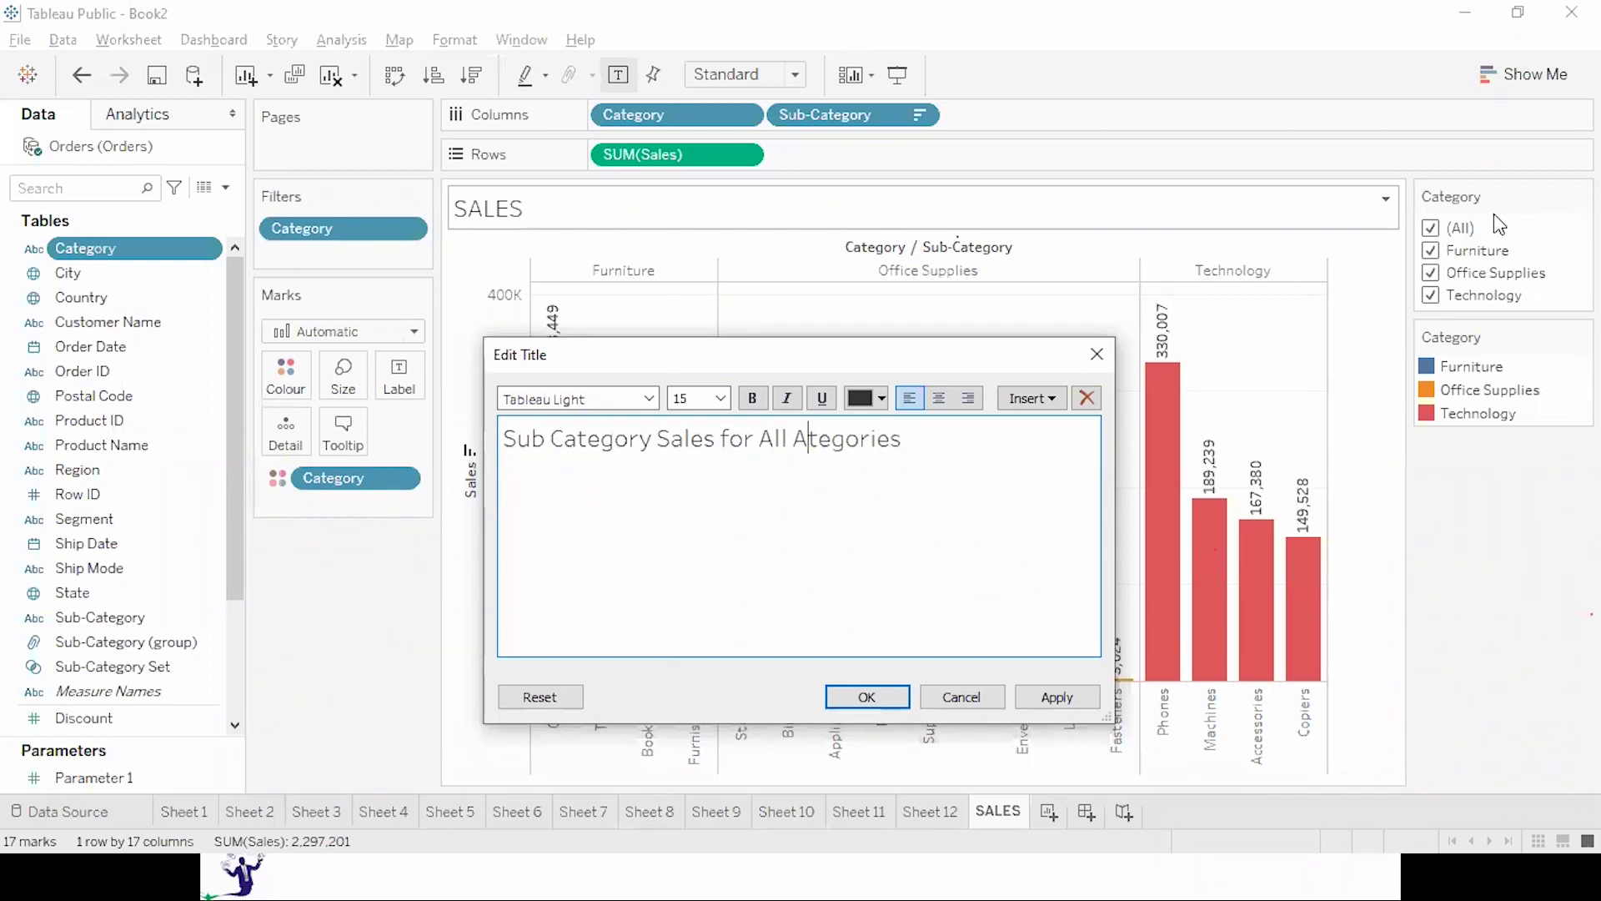
{"action": "type", "text": "ca"}
{"action": "key", "text": "Left"}
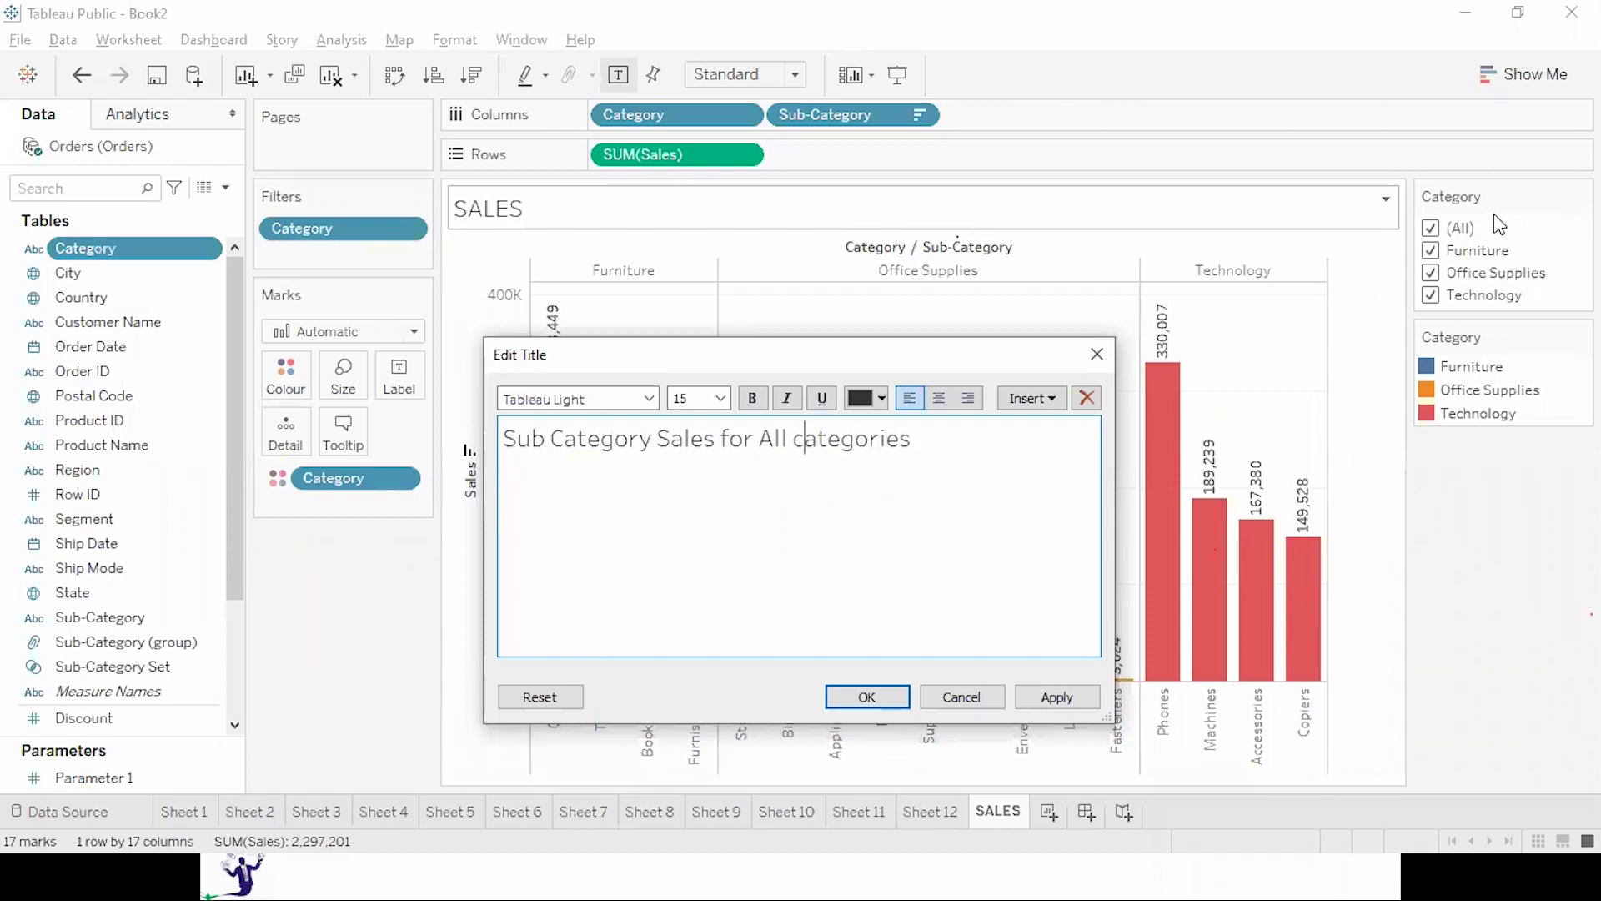
{"action": "key", "text": "BackSpace"}
{"action": "type", "text": "C"}
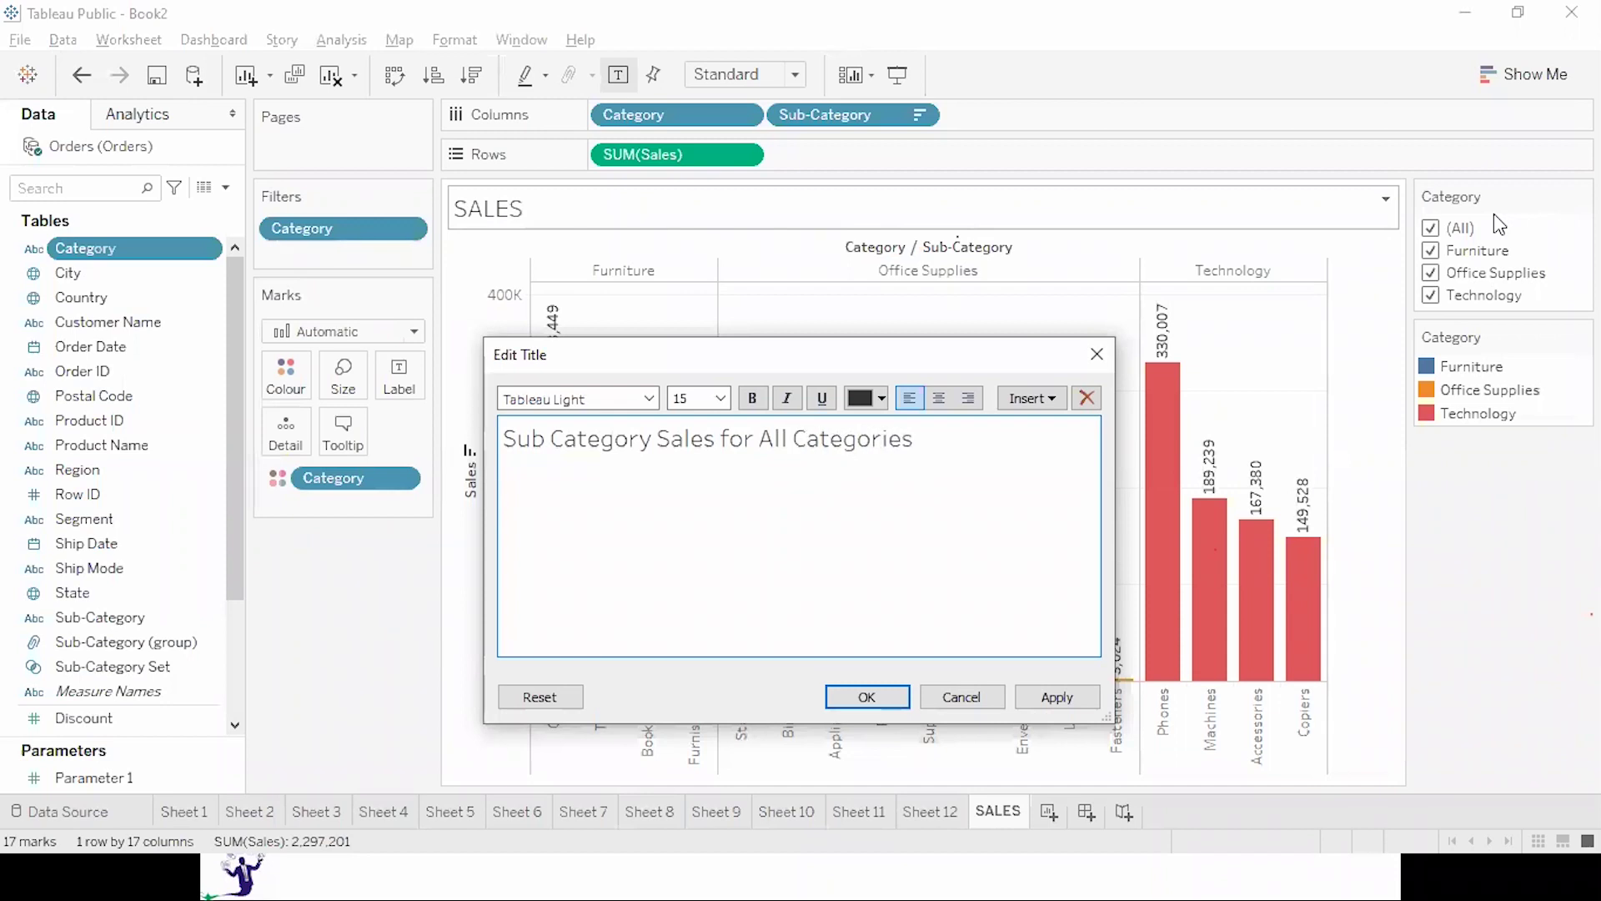
Format the whole chart title as bold, centred, dark navy blue text and apply it to the sheet.
{"action": "key", "text": "End"}
{"action": "key", "text": "shift+Home"}
{"action": "key", "text": "ctrl+b"}
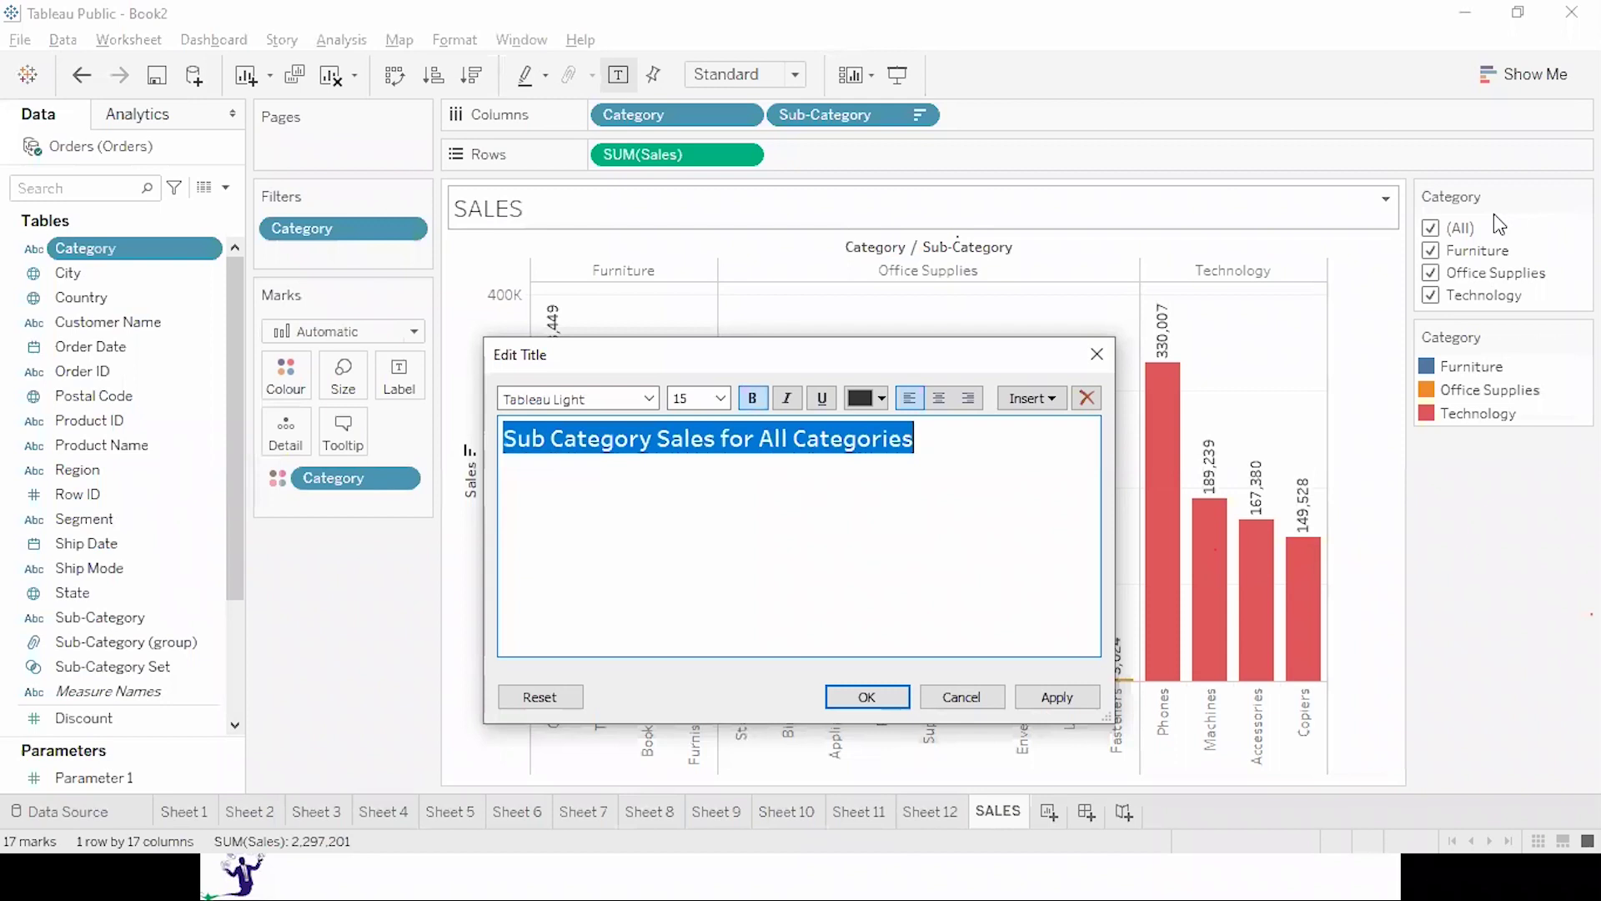
{"action": "left_click", "coordinate": [939, 398]}
{"action": "left_click", "coordinate": [881, 398]}
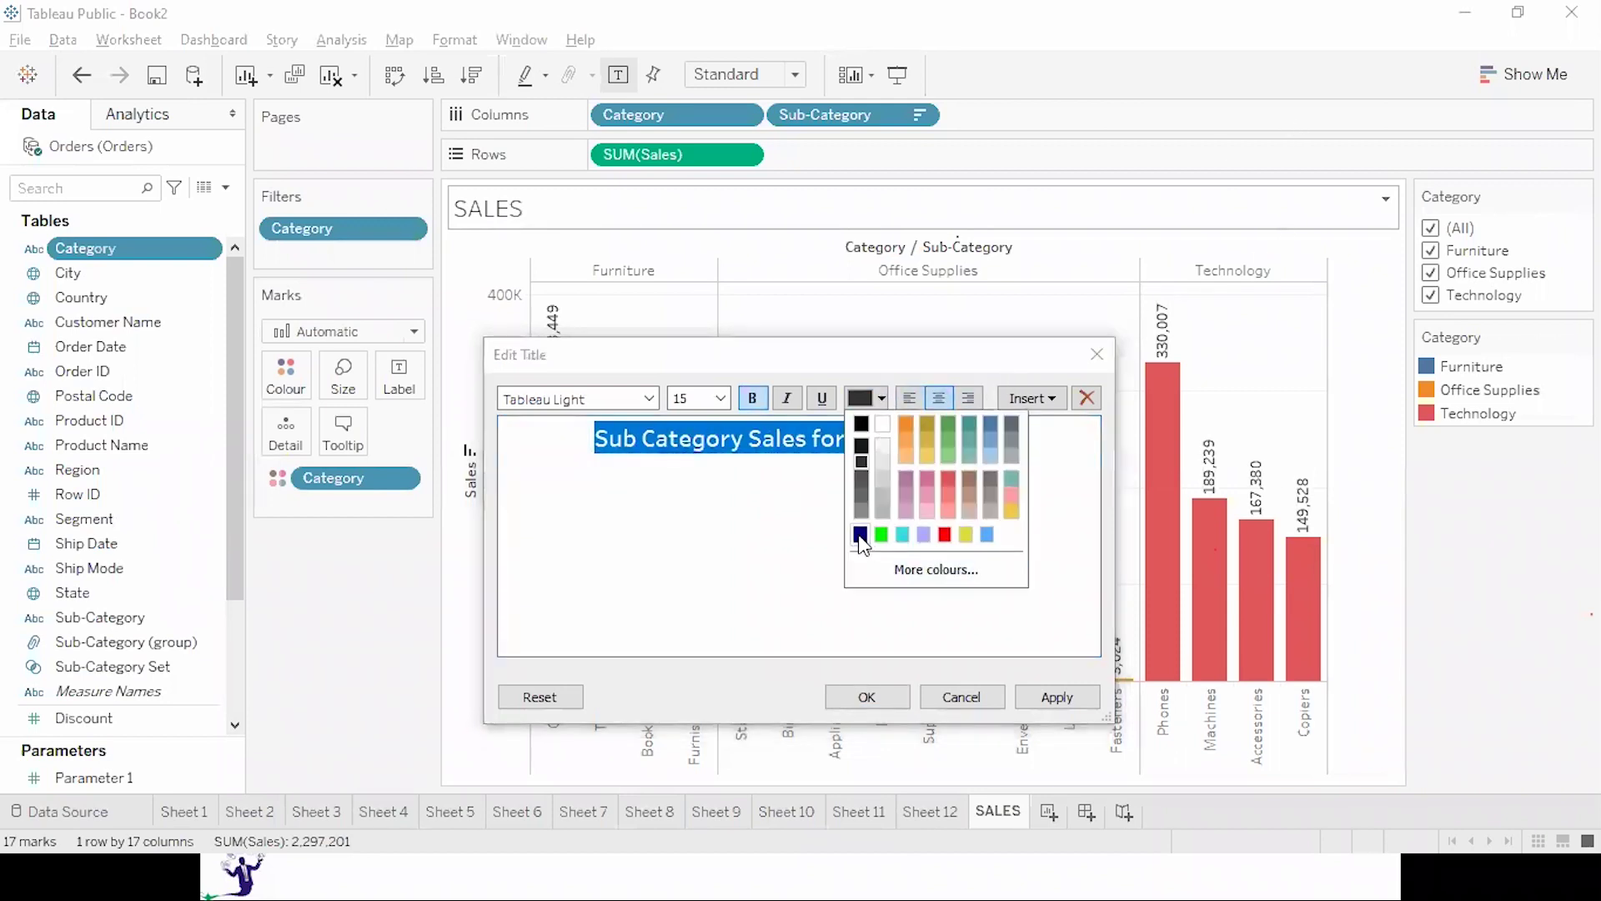
{"action": "left_click", "coordinate": [873, 527]}
{"action": "left_click", "coordinate": [1054, 694]}
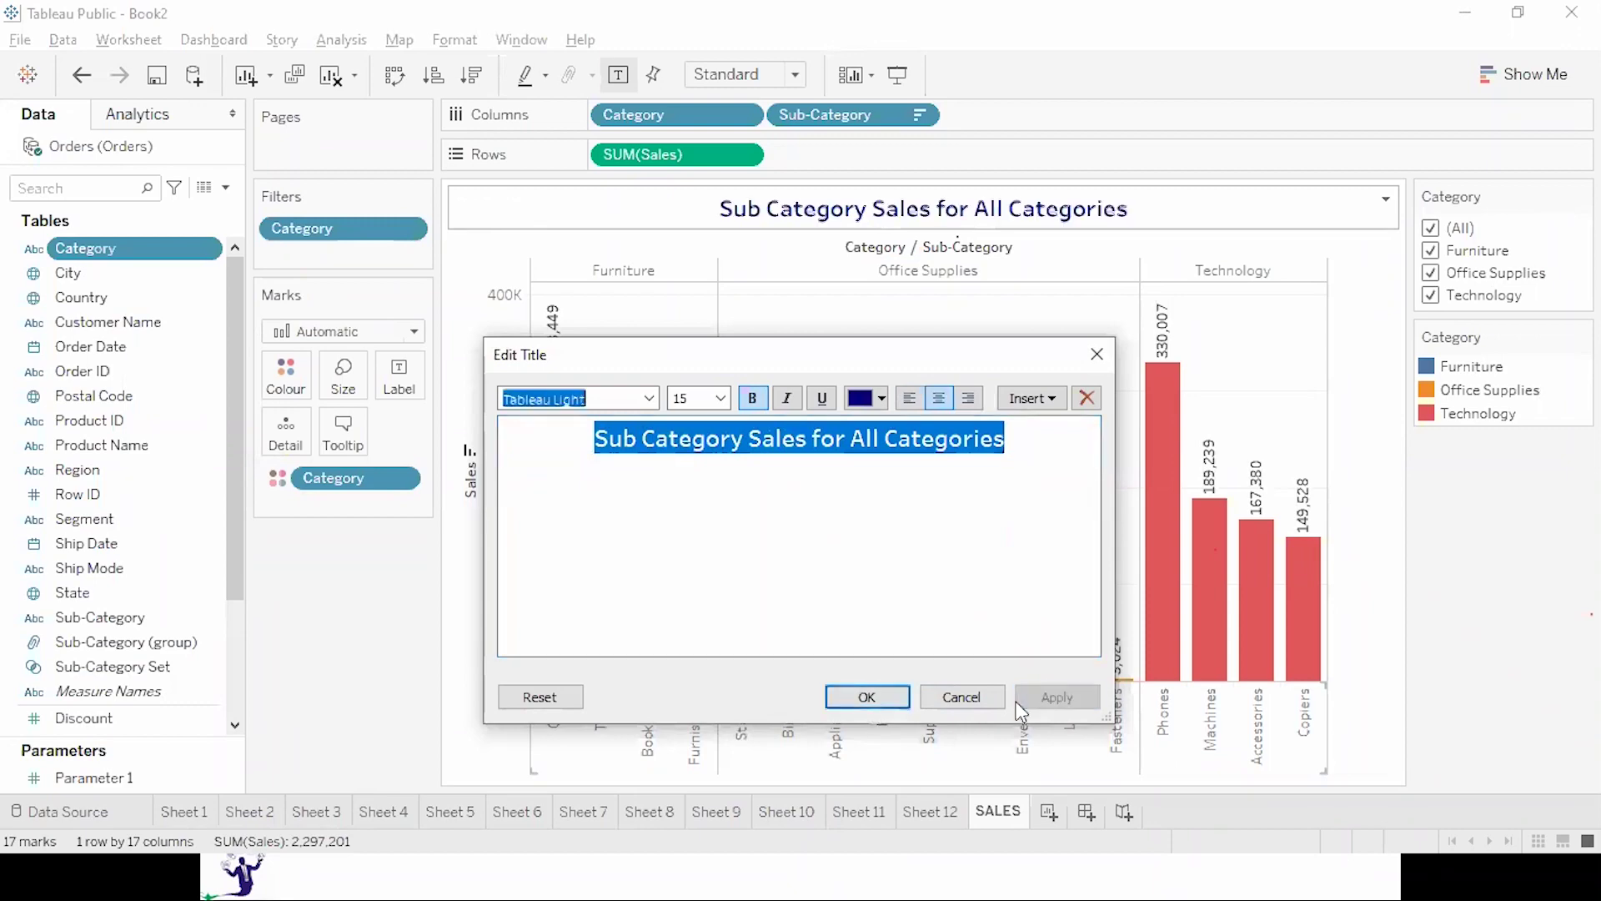
{"action": "left_click", "coordinate": [867, 696]}
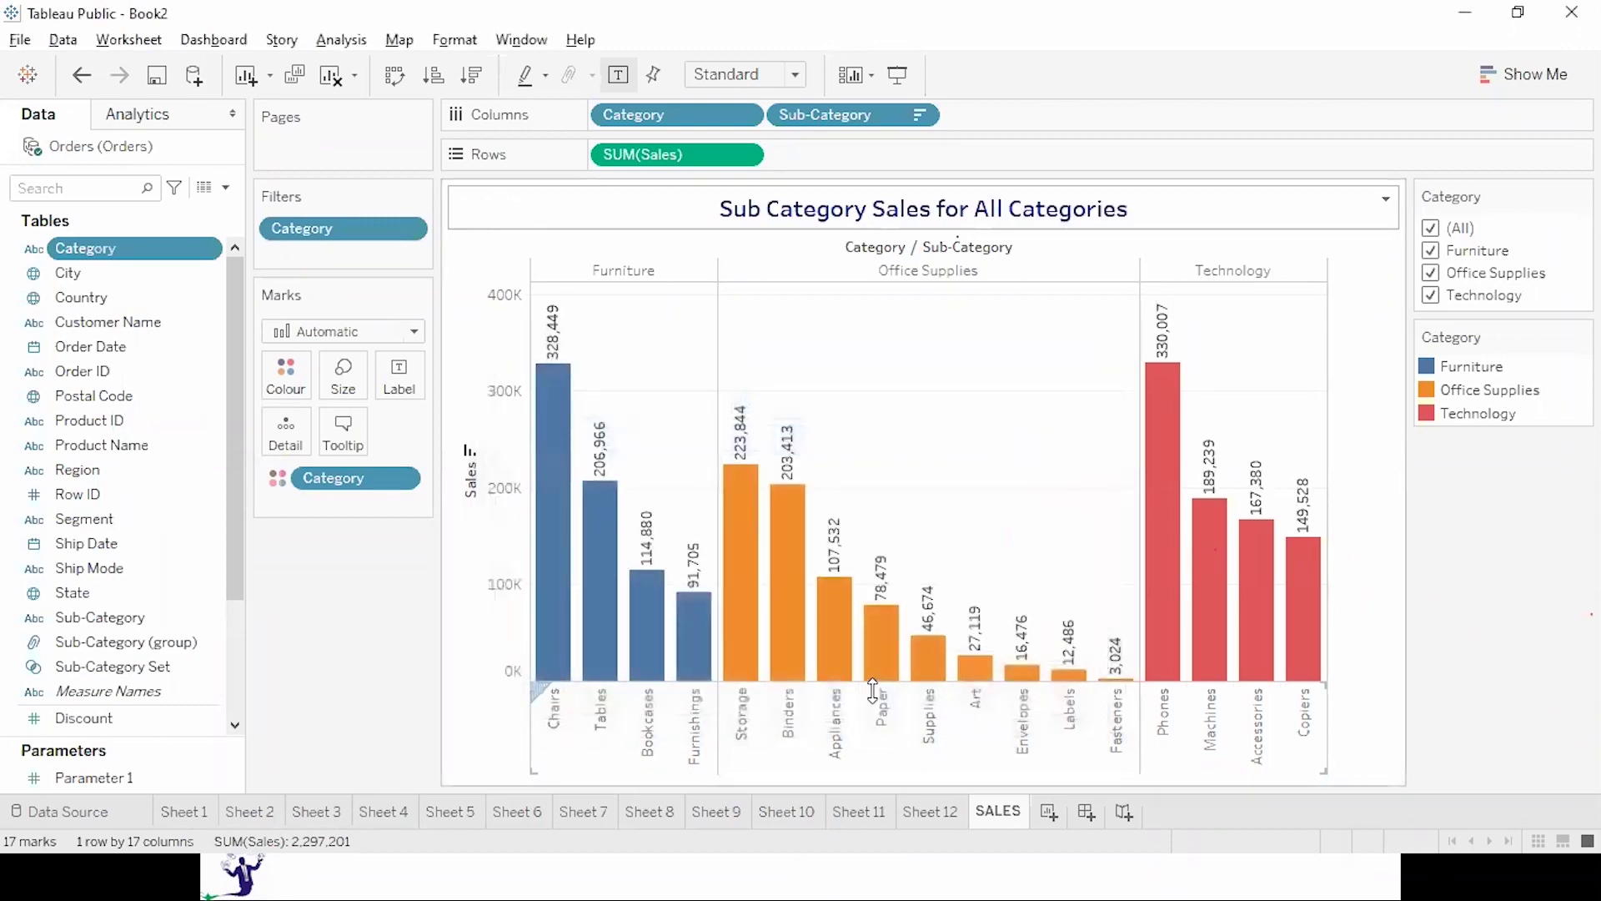
Test the Category filter in presentation mode by excluding Office Supplies and Technology, and restore all categories back in the worksheet.
{"action": "key", "text": "F7"}
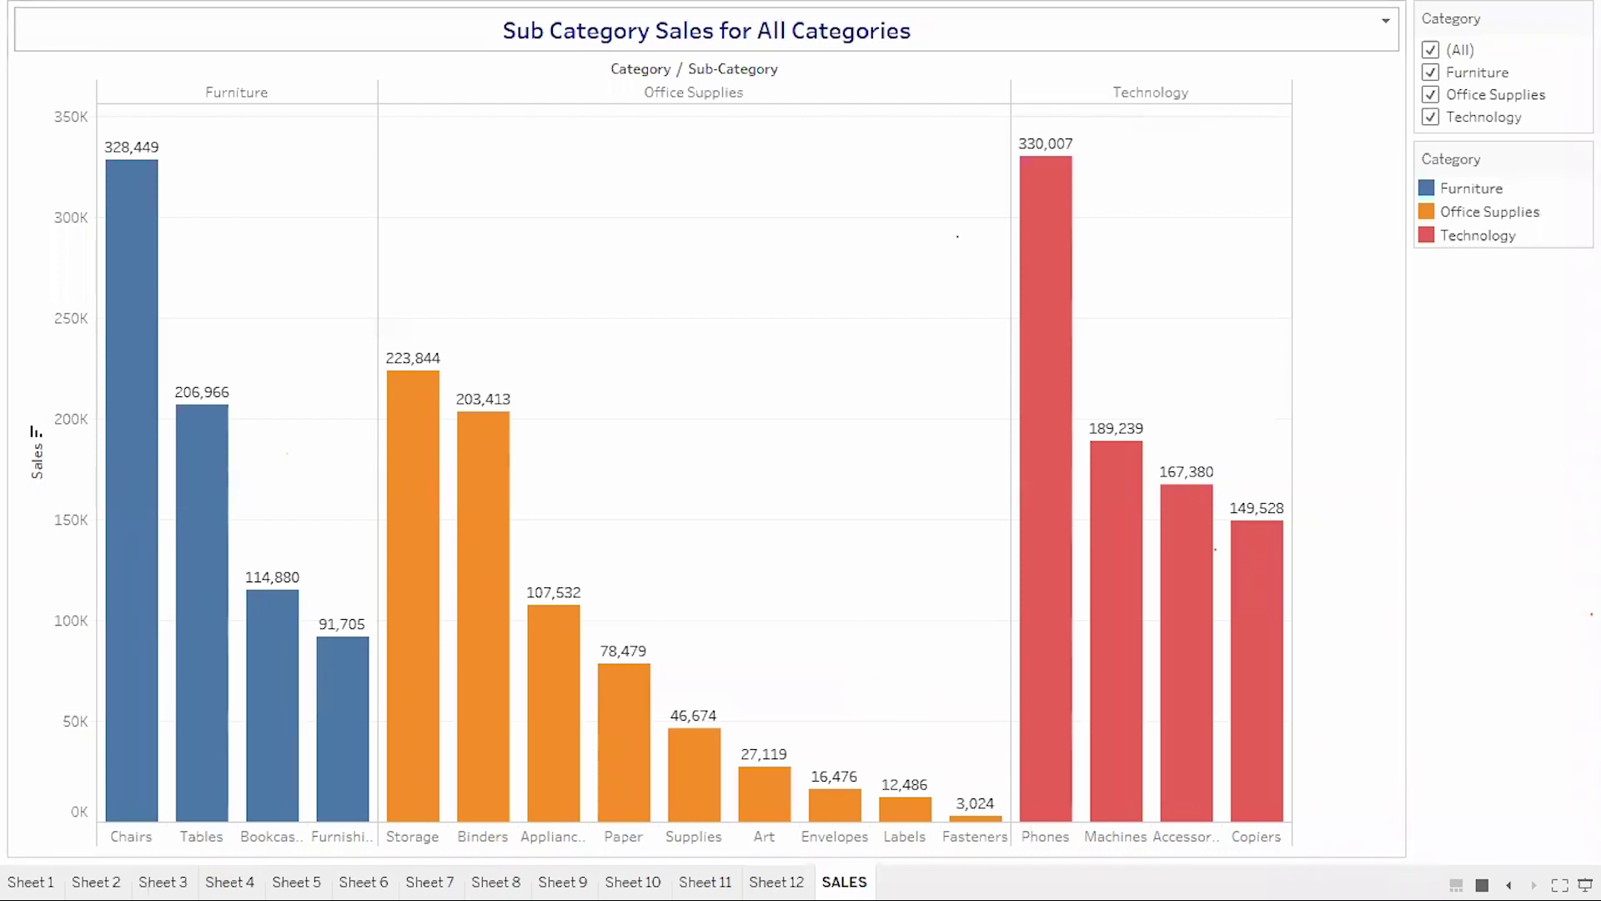
{"action": "left_click", "coordinate": [1431, 94]}
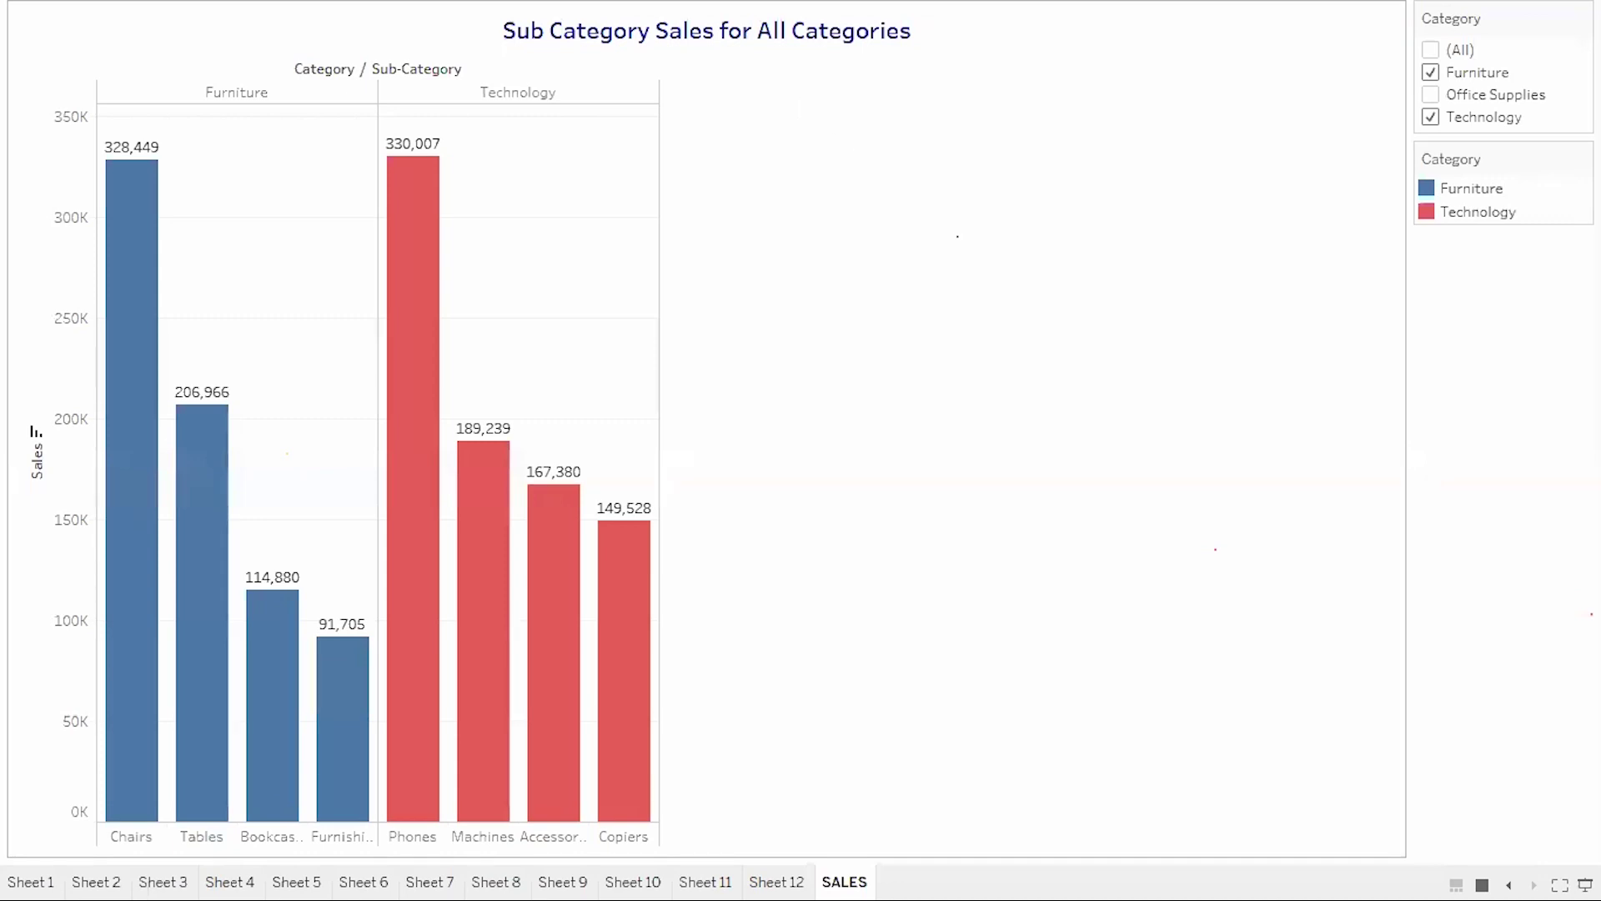
{"action": "left_click", "coordinate": [1431, 118]}
{"action": "left_click", "coordinate": [1431, 118]}
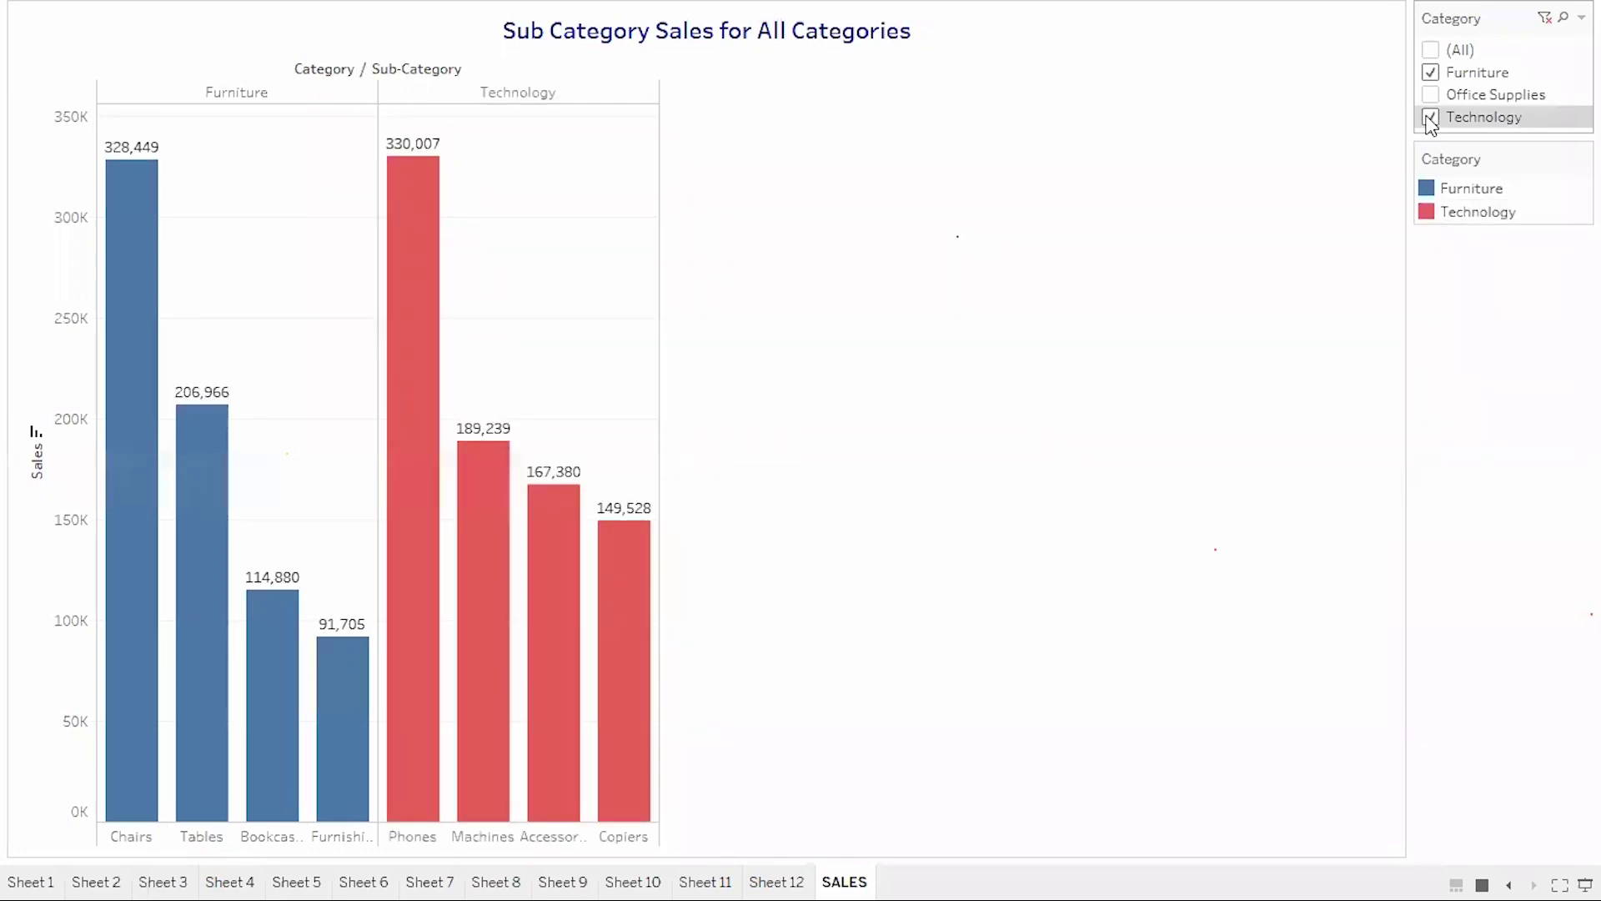
{"action": "left_click", "coordinate": [1431, 118]}
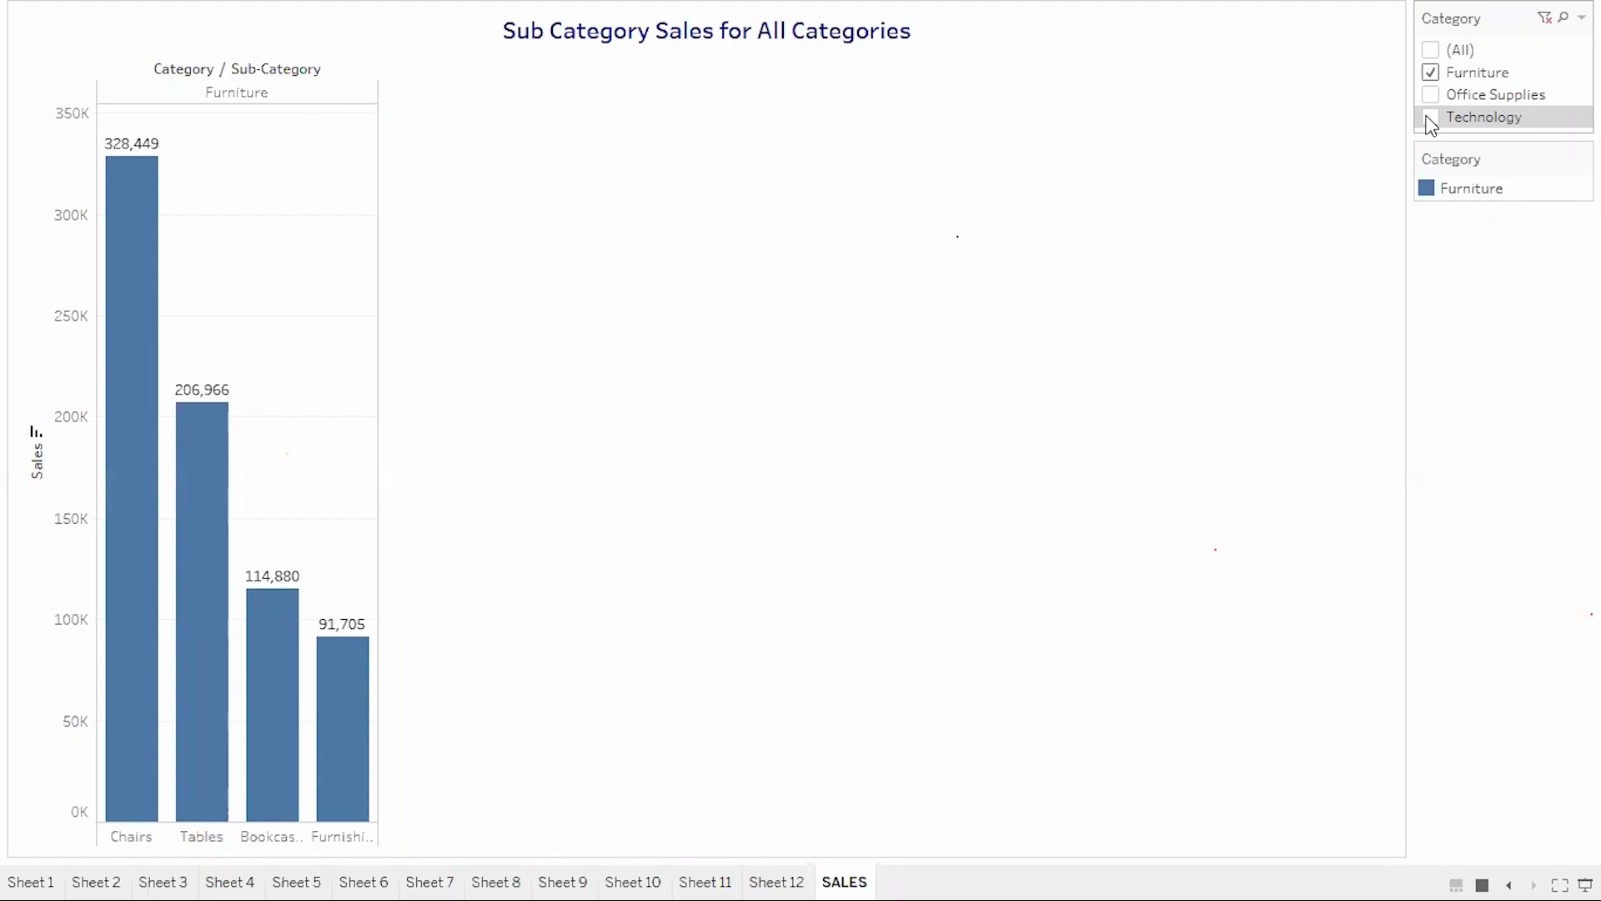
{"action": "key", "text": "Escape"}
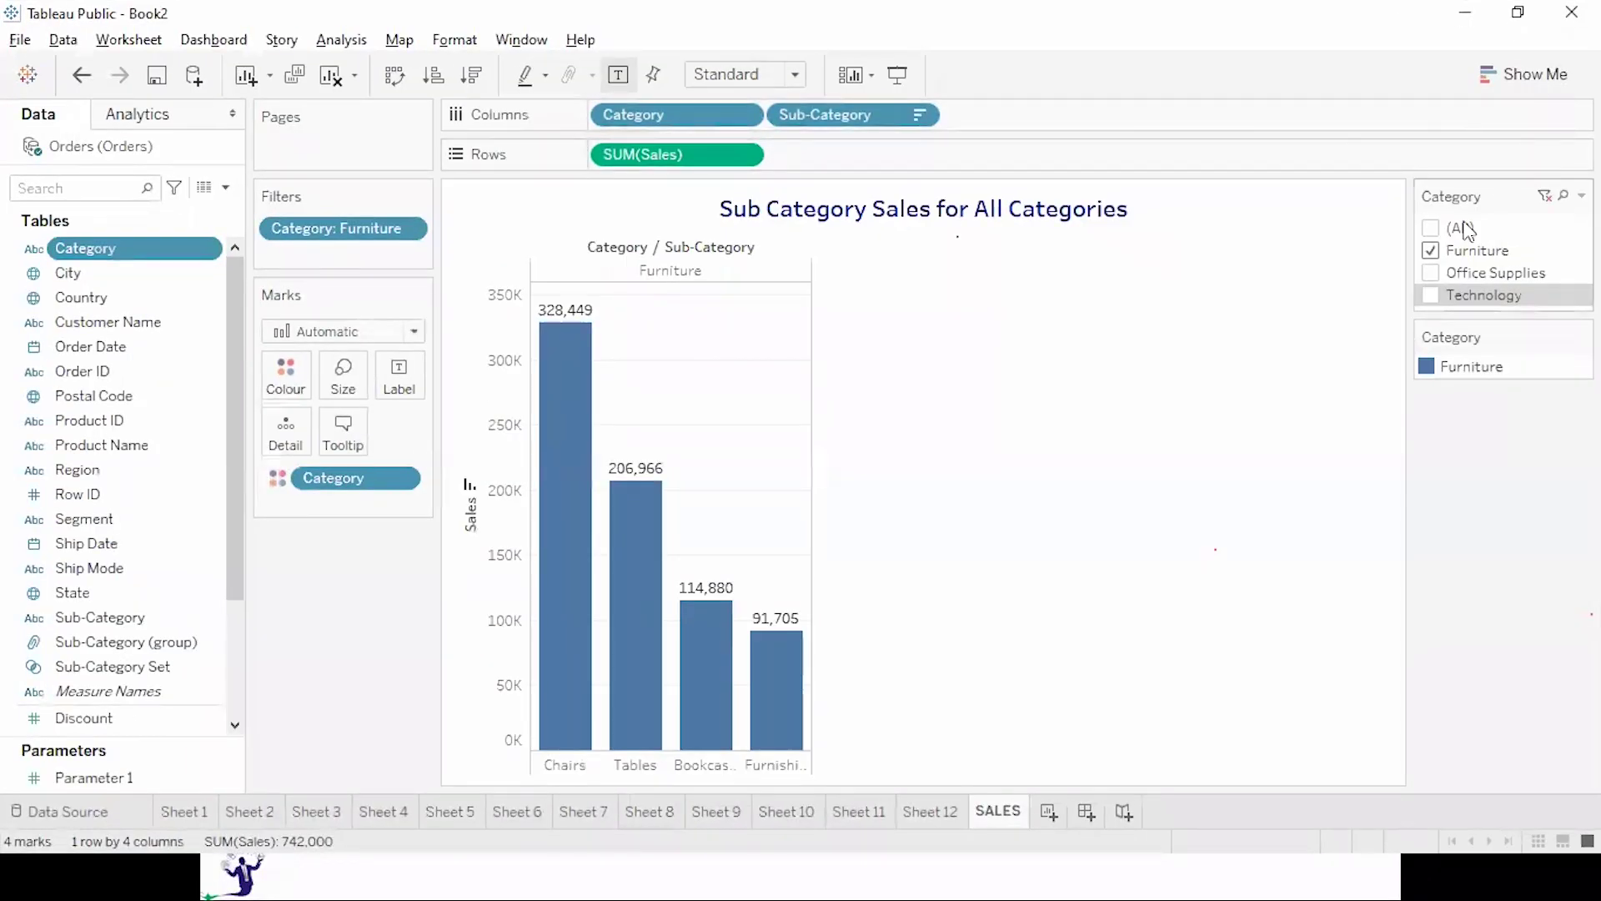
{"action": "left_click", "coordinate": [1464, 229]}
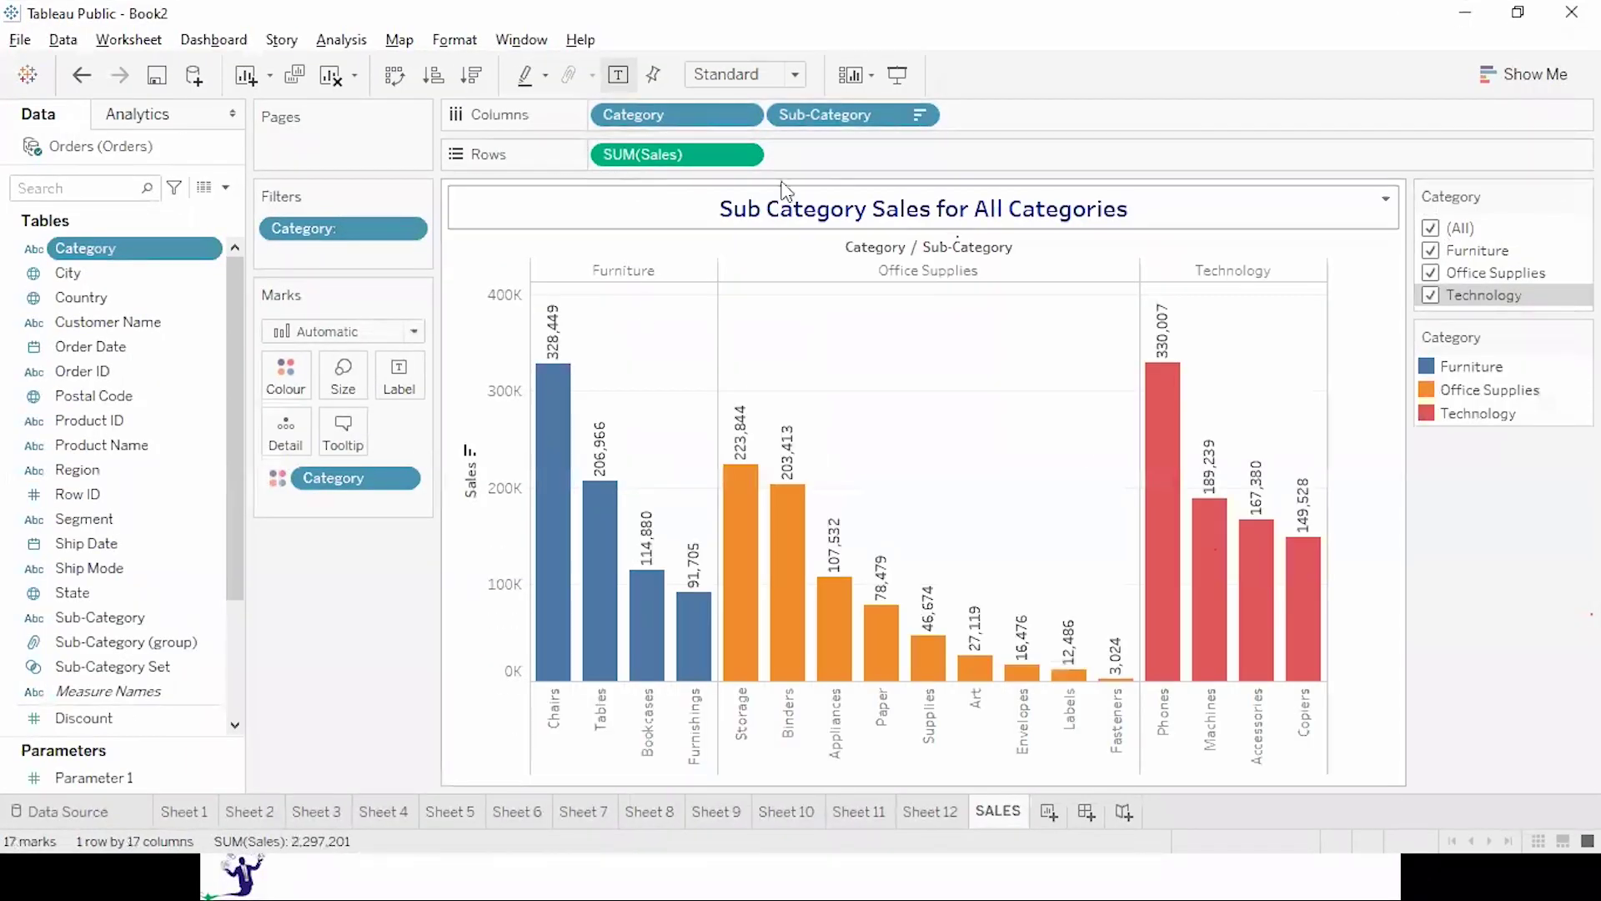
Set the chart's fit to Entire View.
{"action": "left_click", "coordinate": [762, 76]}
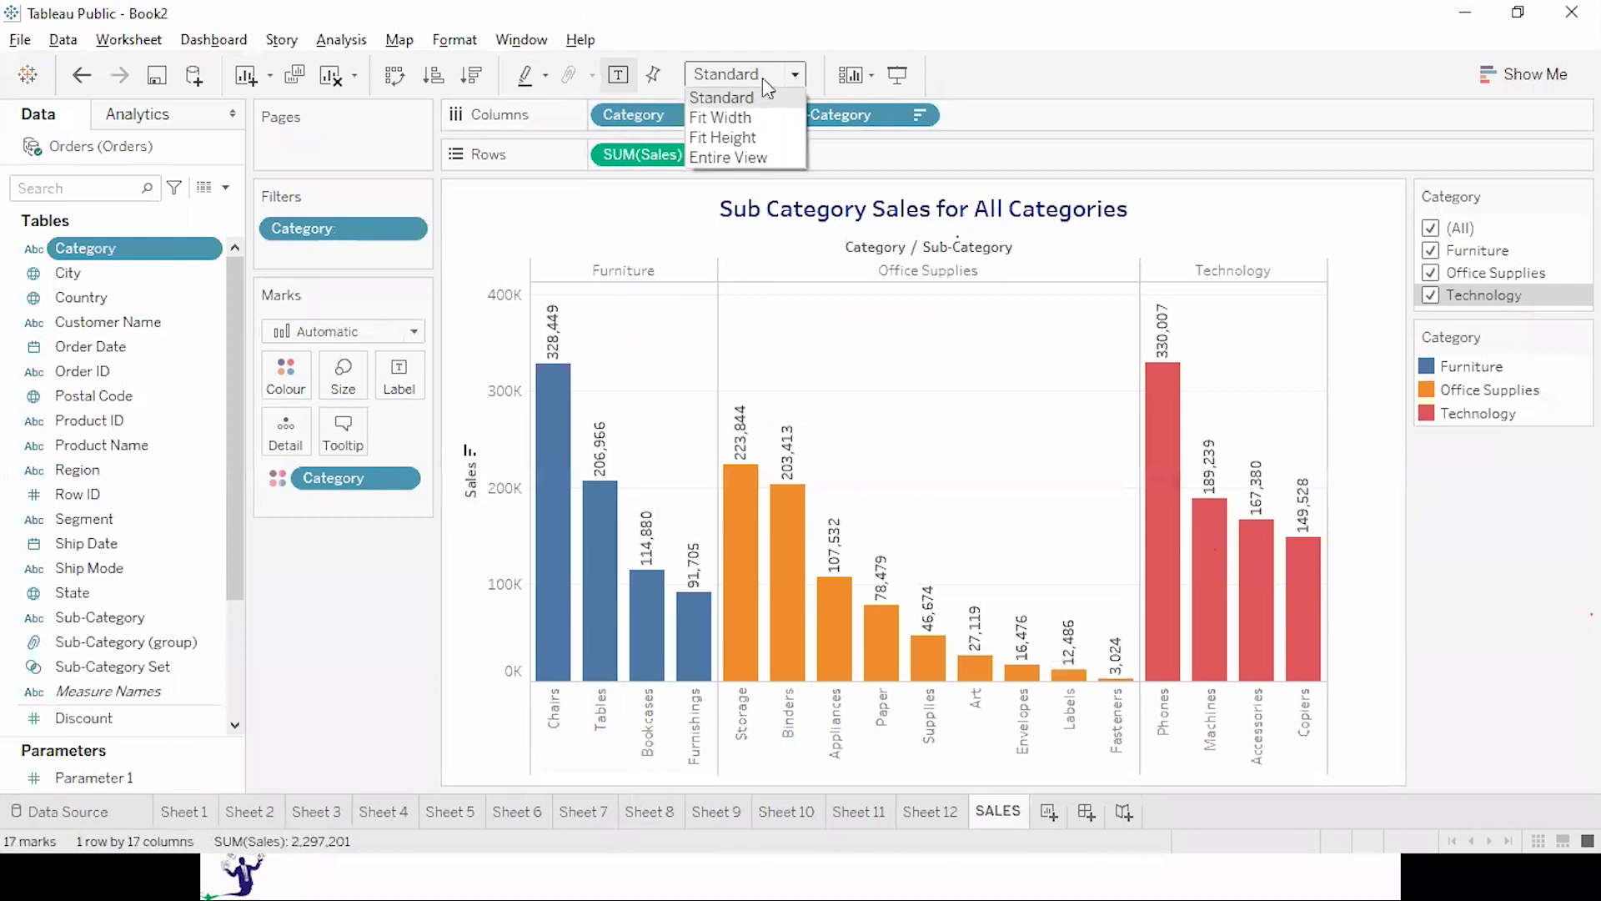
{"action": "left_click", "coordinate": [727, 158]}
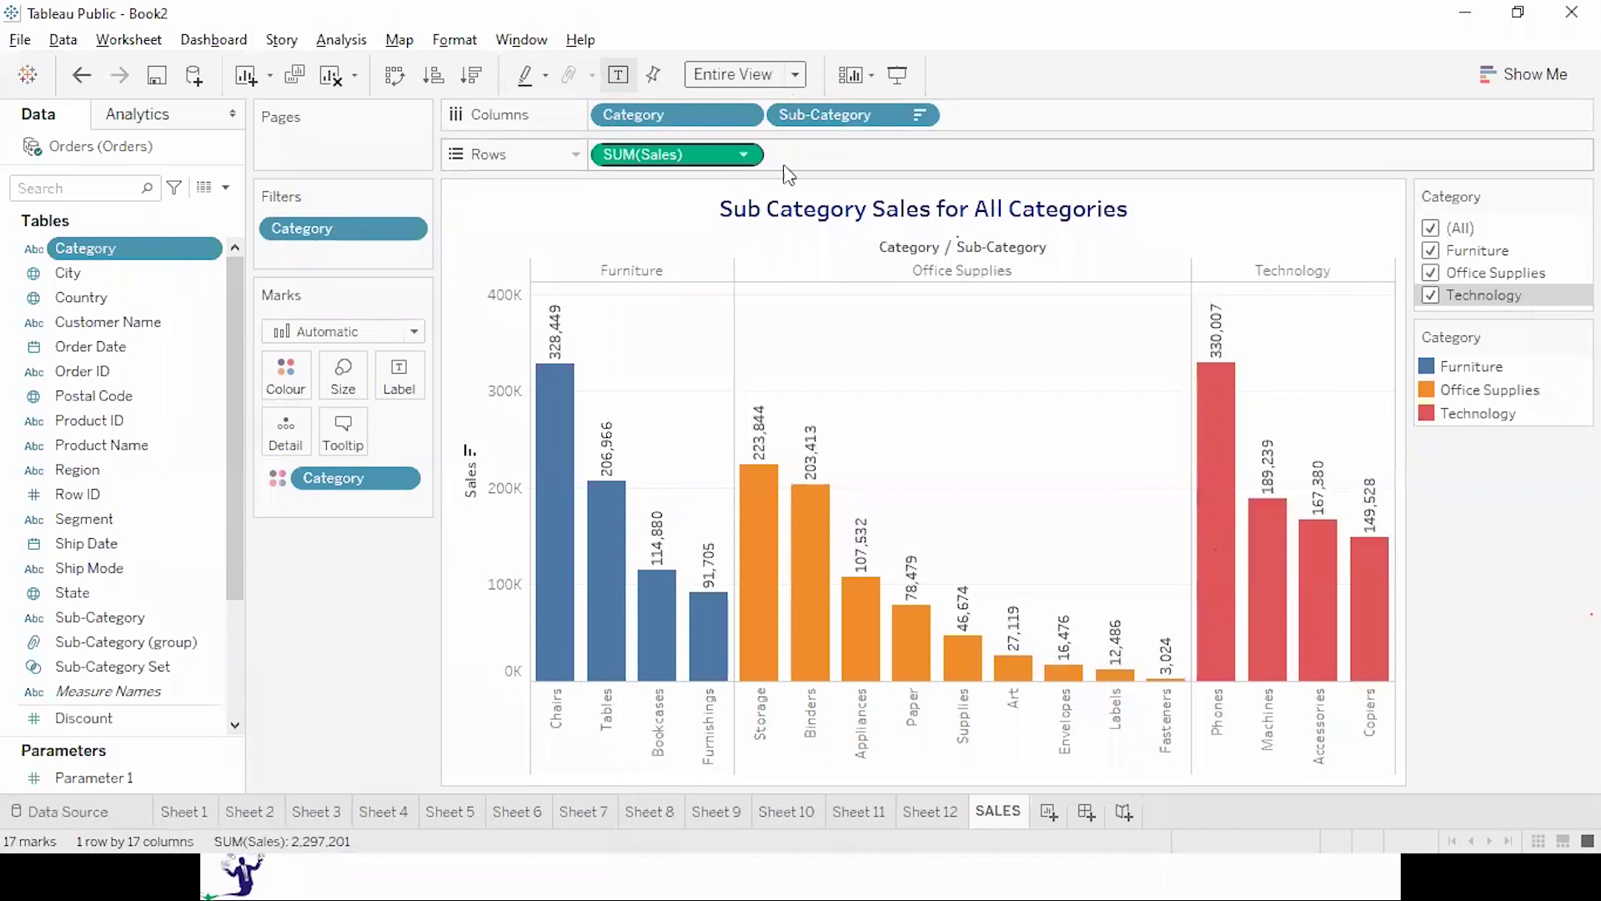
{"action": "left_click", "coordinate": [921, 116]}
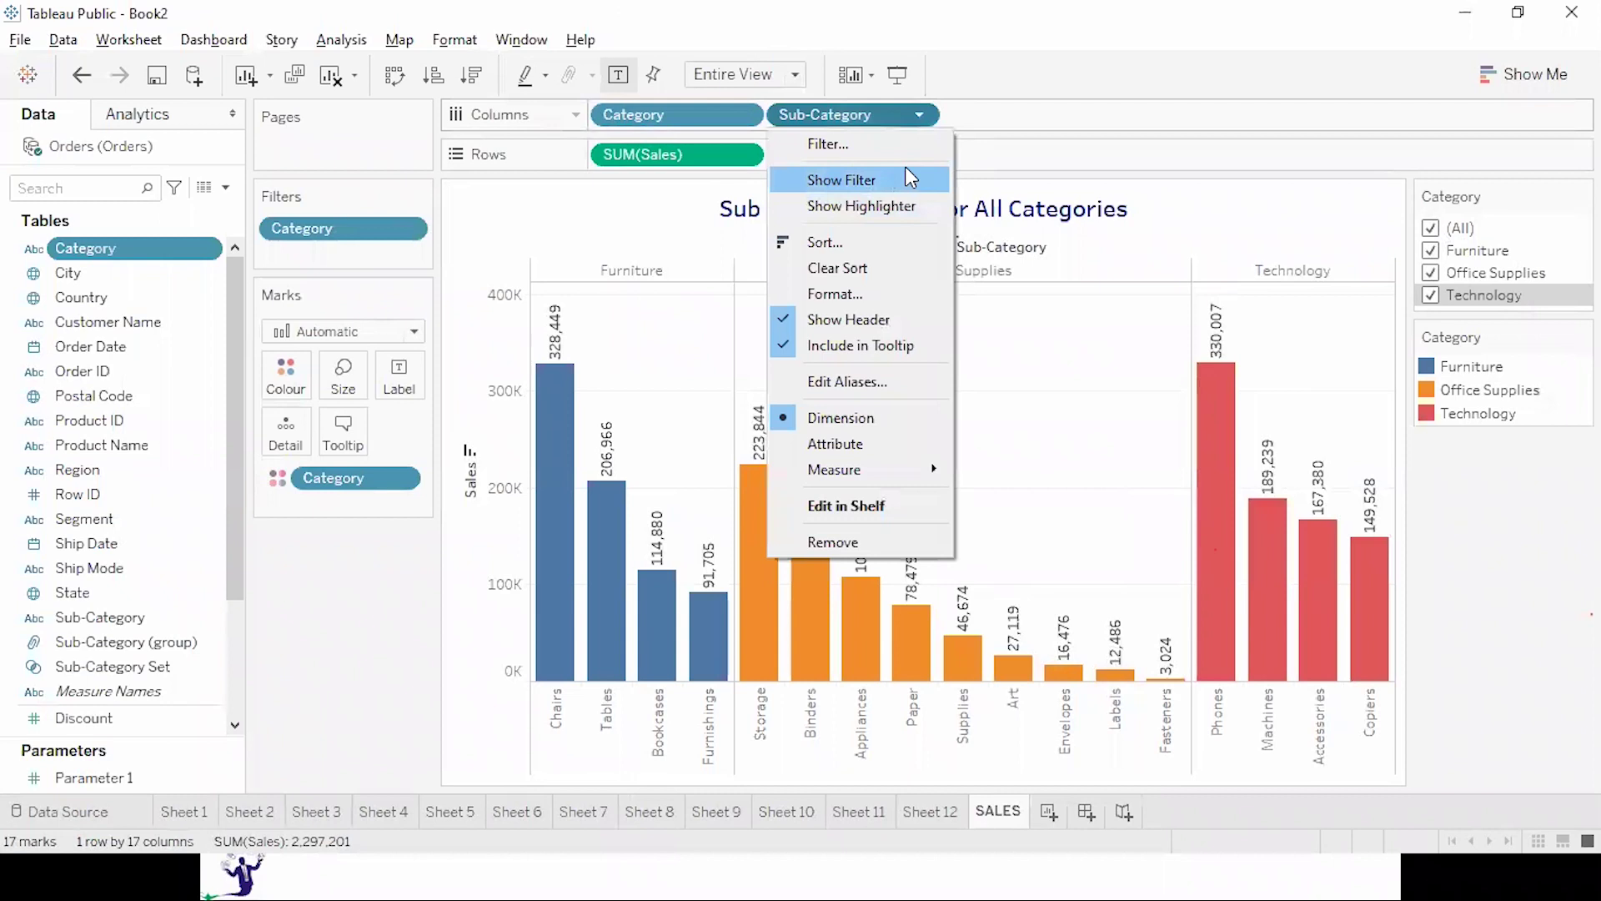
{"action": "left_click", "coordinate": [1179, 243]}
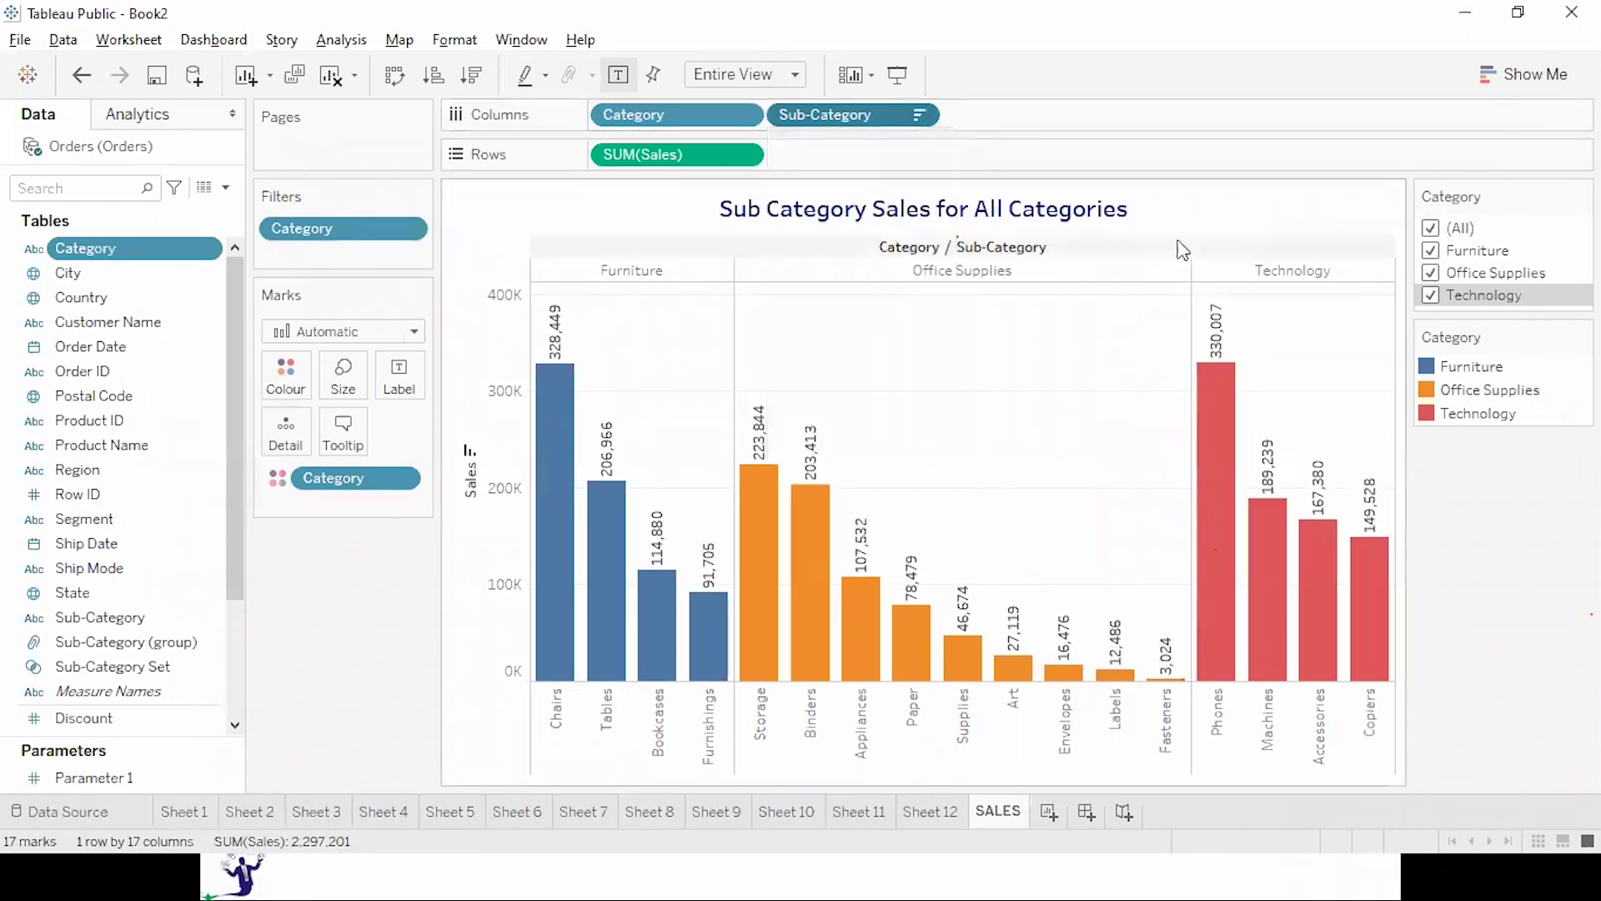
Edit the chart title by changing "Categories" to "Category" and removing the word "All".
{"action": "double_click", "coordinate": [907, 219]}
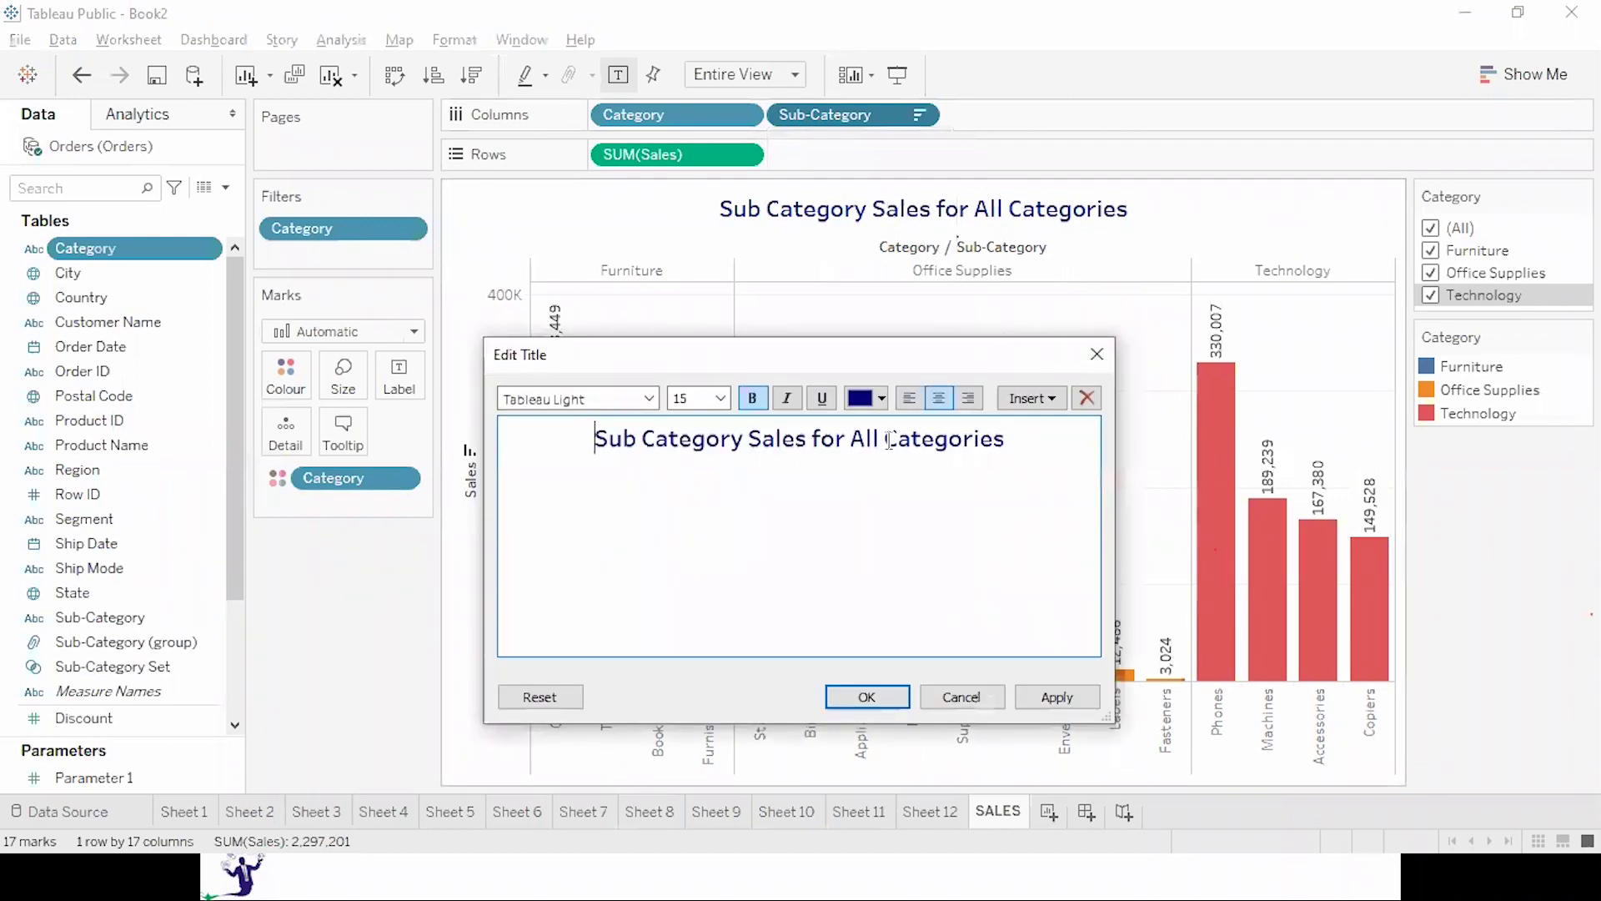
{"action": "key", "text": "BackSpace"}
{"action": "key", "text": "BackSpace"}
{"action": "key", "text": "BackSpace"}
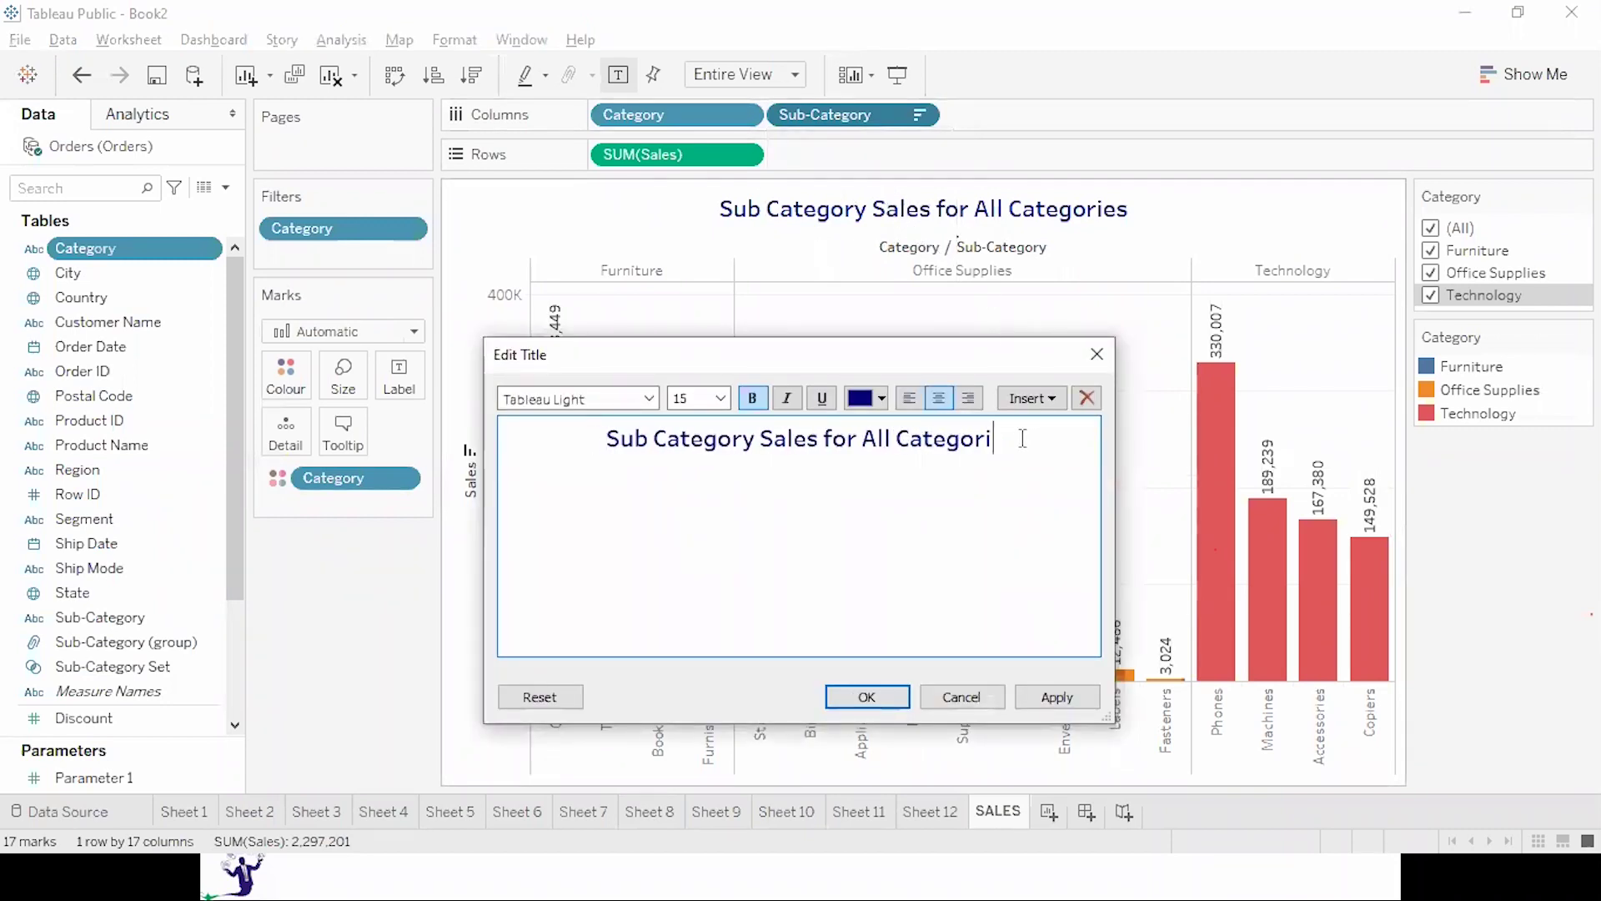
{"action": "type", "text": "y"}
{"action": "key", "text": "ctrl+Left"}
{"action": "key", "text": "ctrl+Left"}
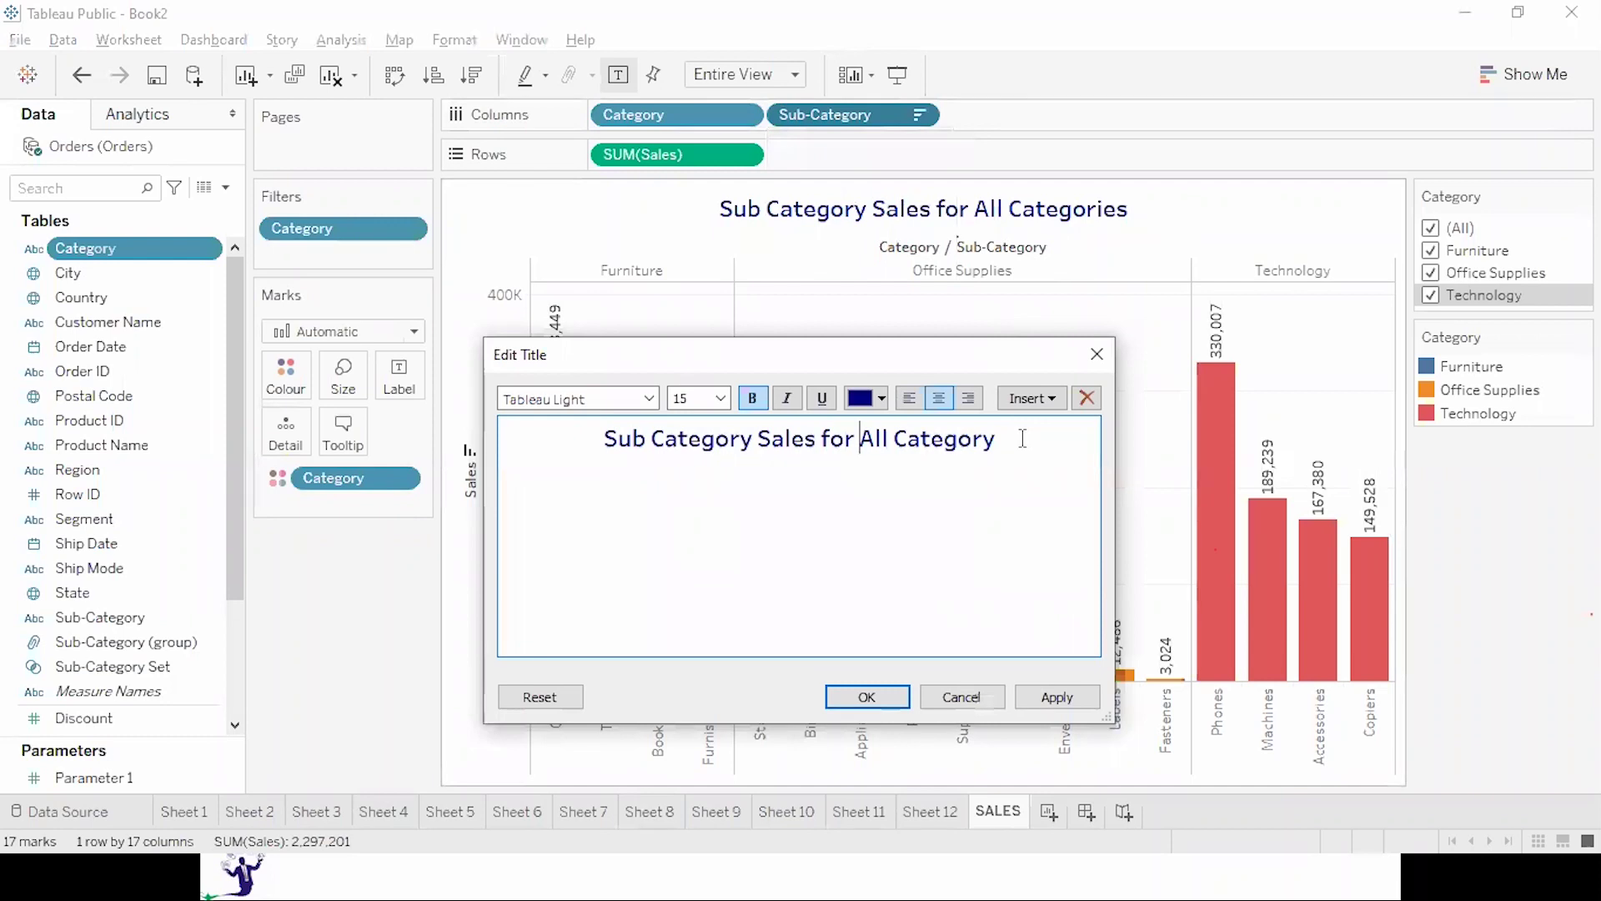
{"action": "key", "text": "ctrl+shift+Right"}
{"action": "key", "text": "Delete"}
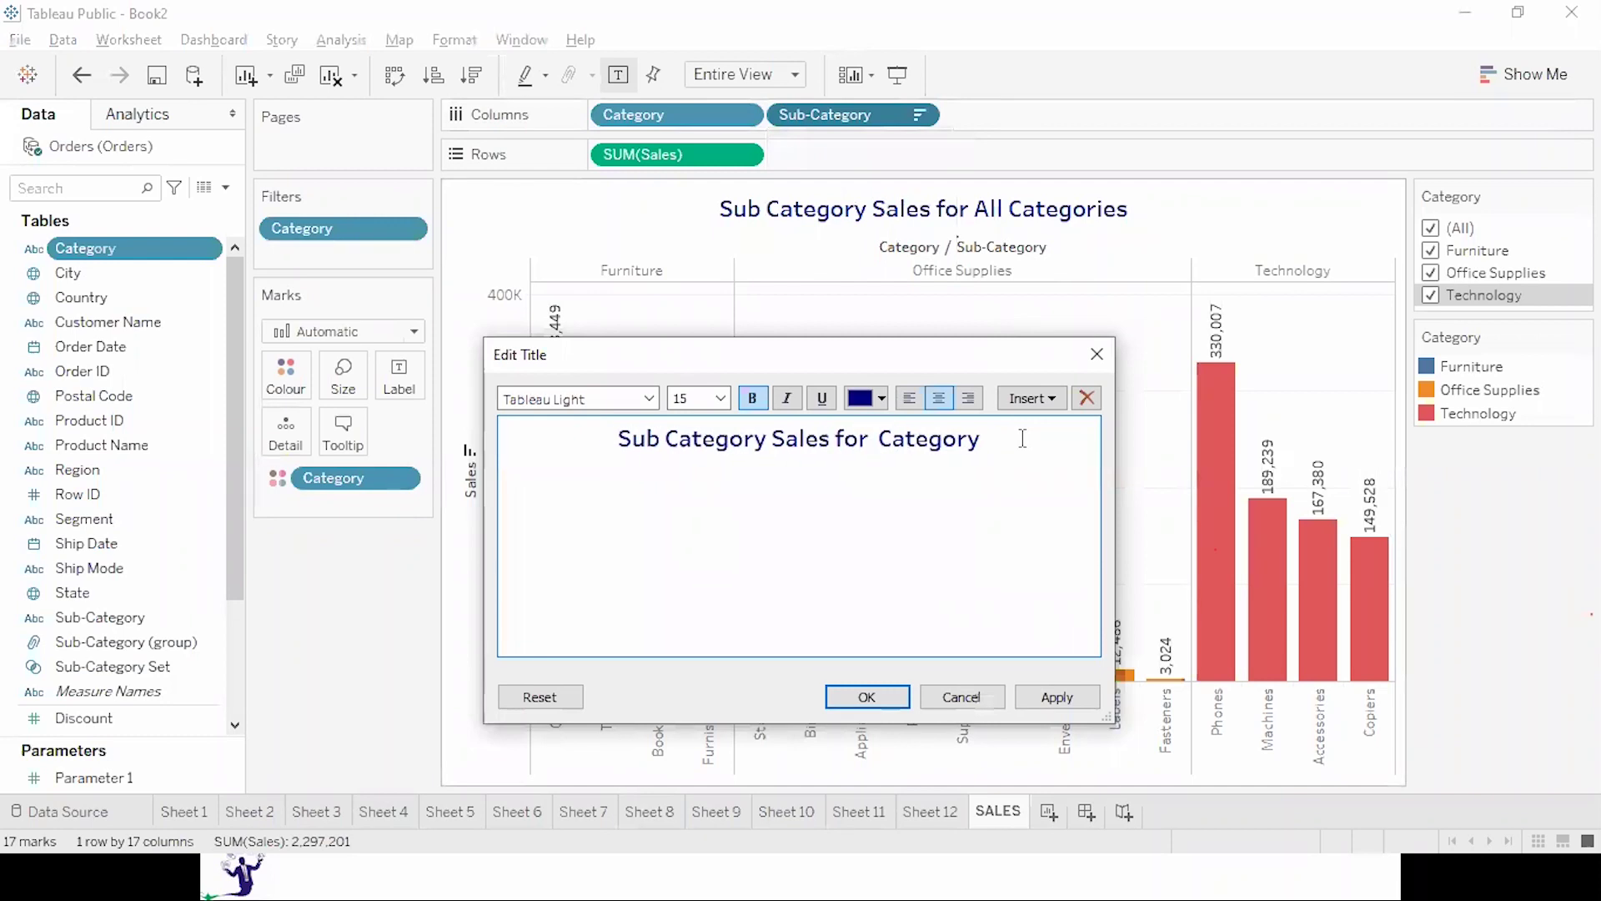
Insert the dynamic Category field before the word "Category" in the title and apply the change.
{"action": "left_click", "coordinate": [1032, 398]}
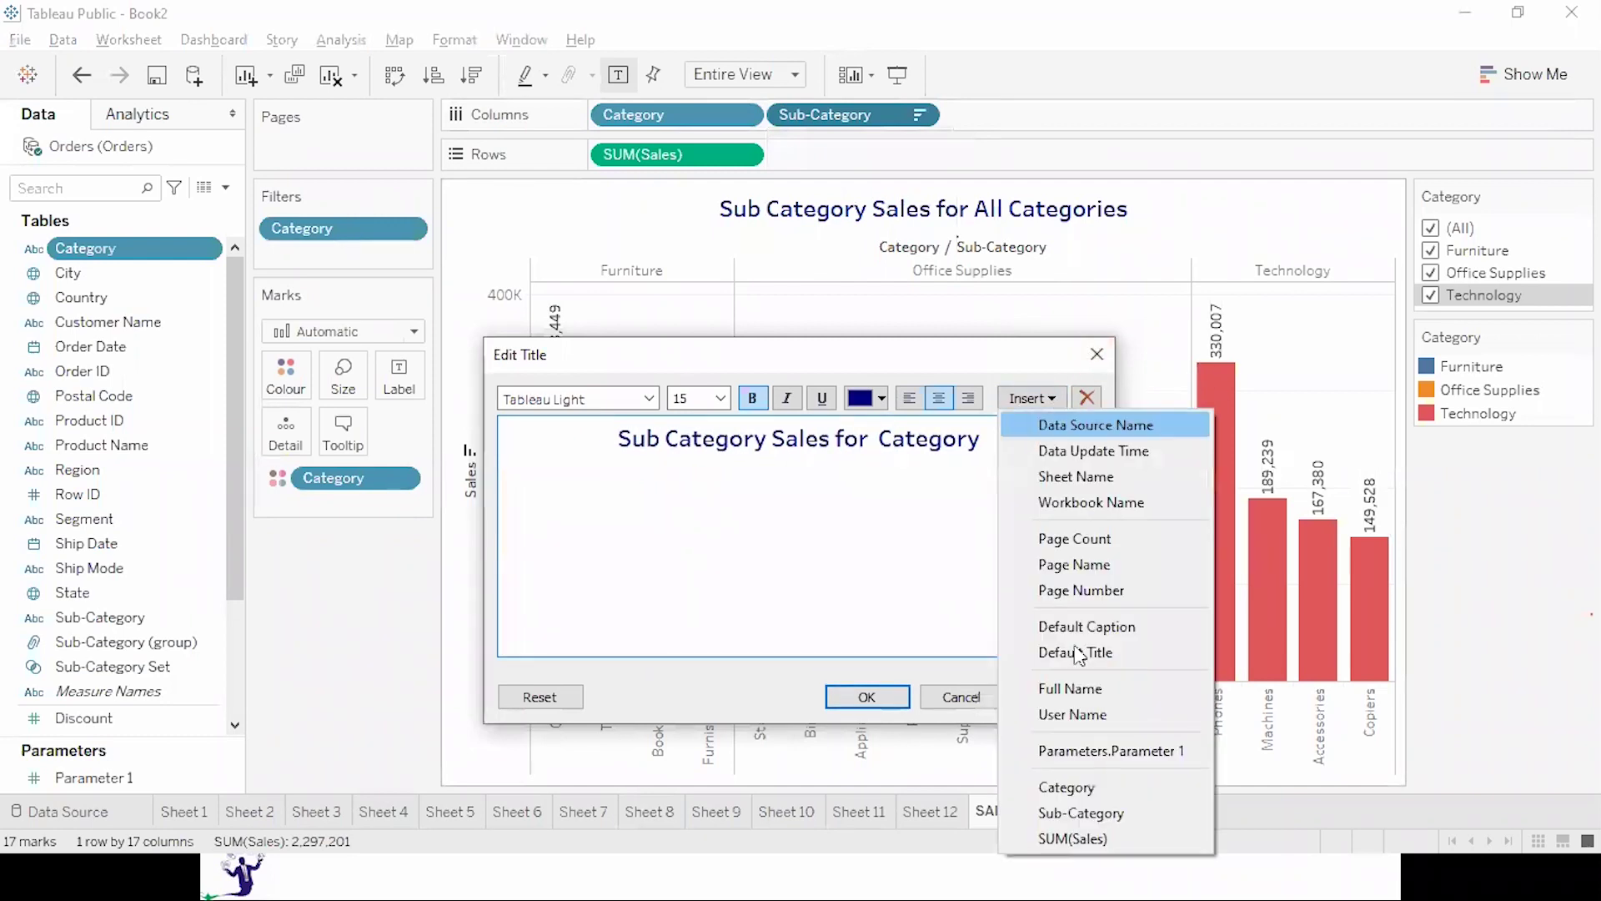
{"action": "left_click", "coordinate": [1063, 787]}
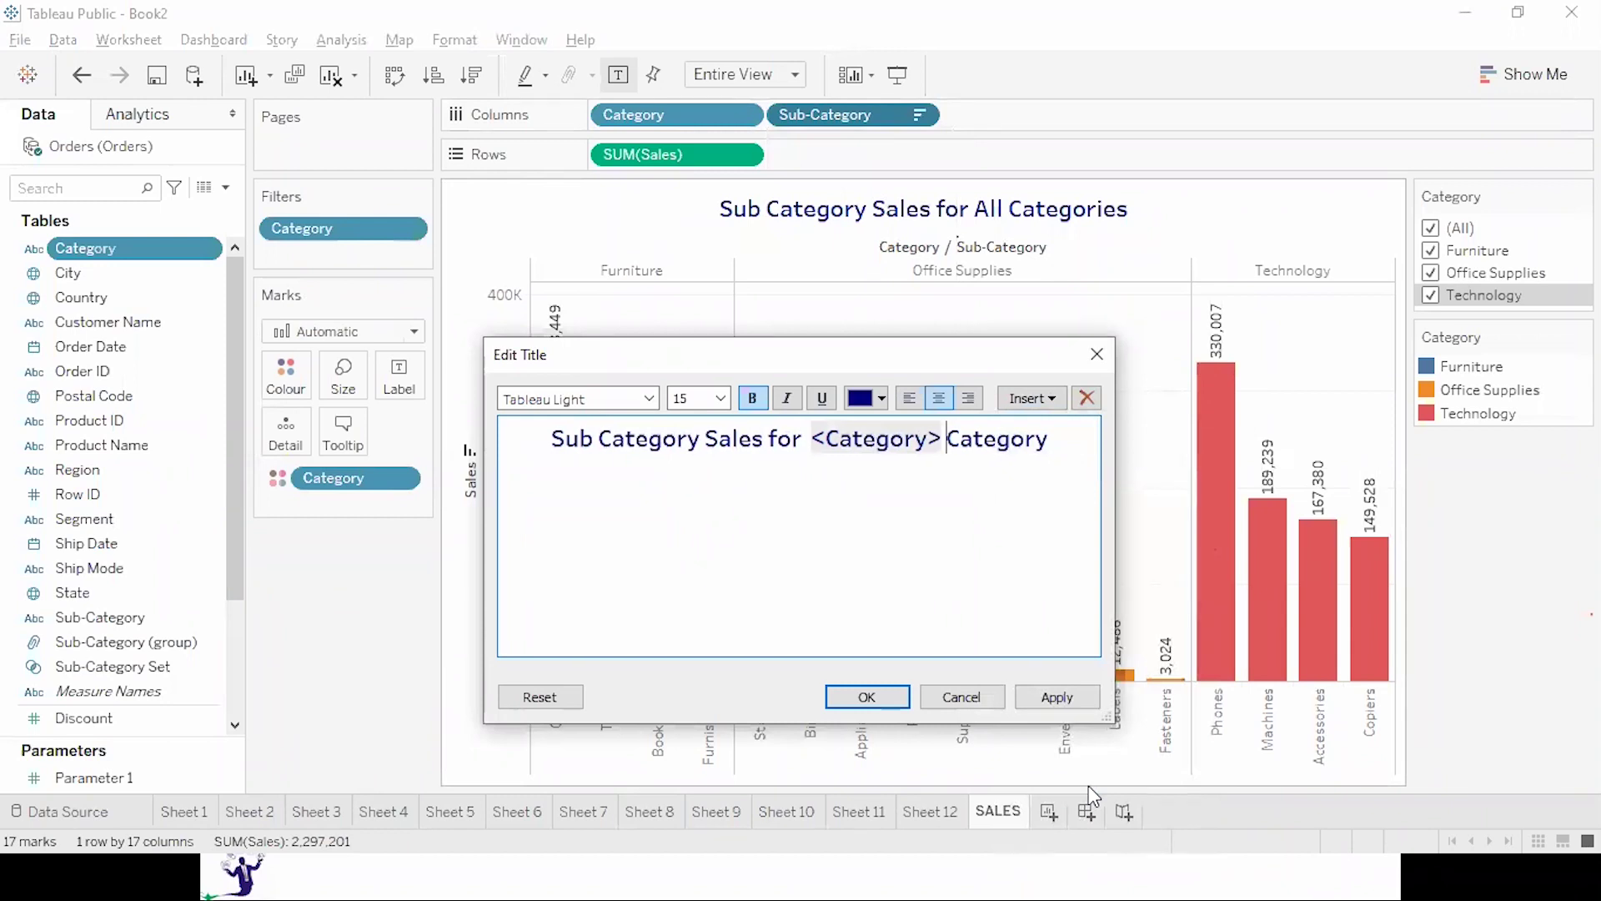
{"action": "left_click", "coordinate": [1058, 701]}
{"action": "left_click", "coordinate": [898, 696]}
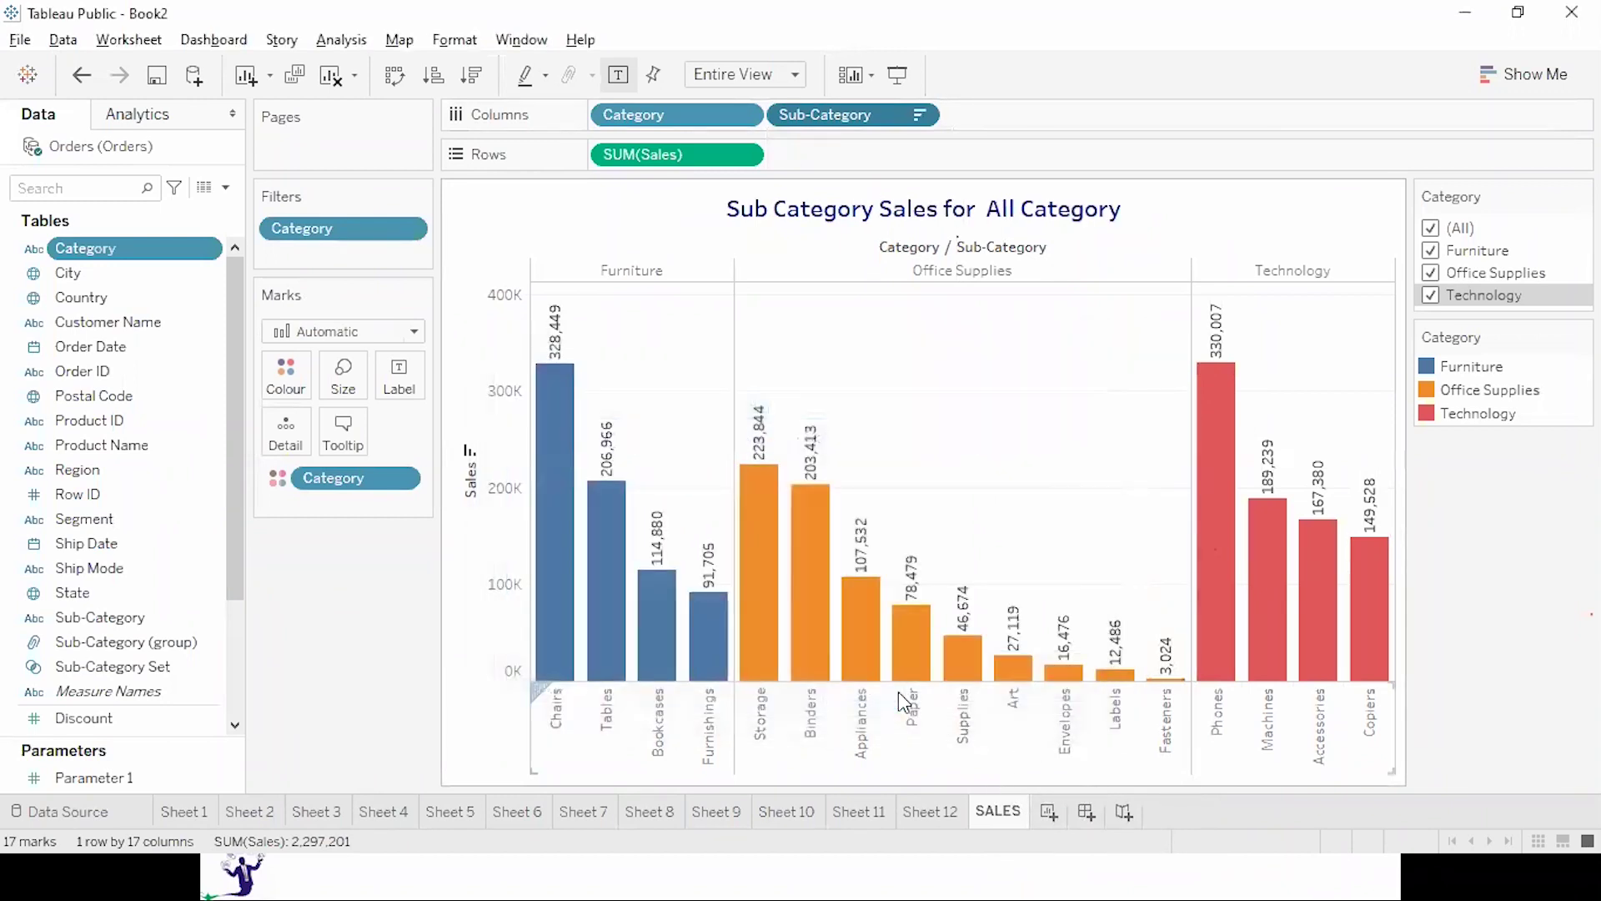
Check the dynamic title in presentation mode by excluding Technology and Office Supplies from the Category filter, and restore all categories.
{"action": "key", "text": "F7"}
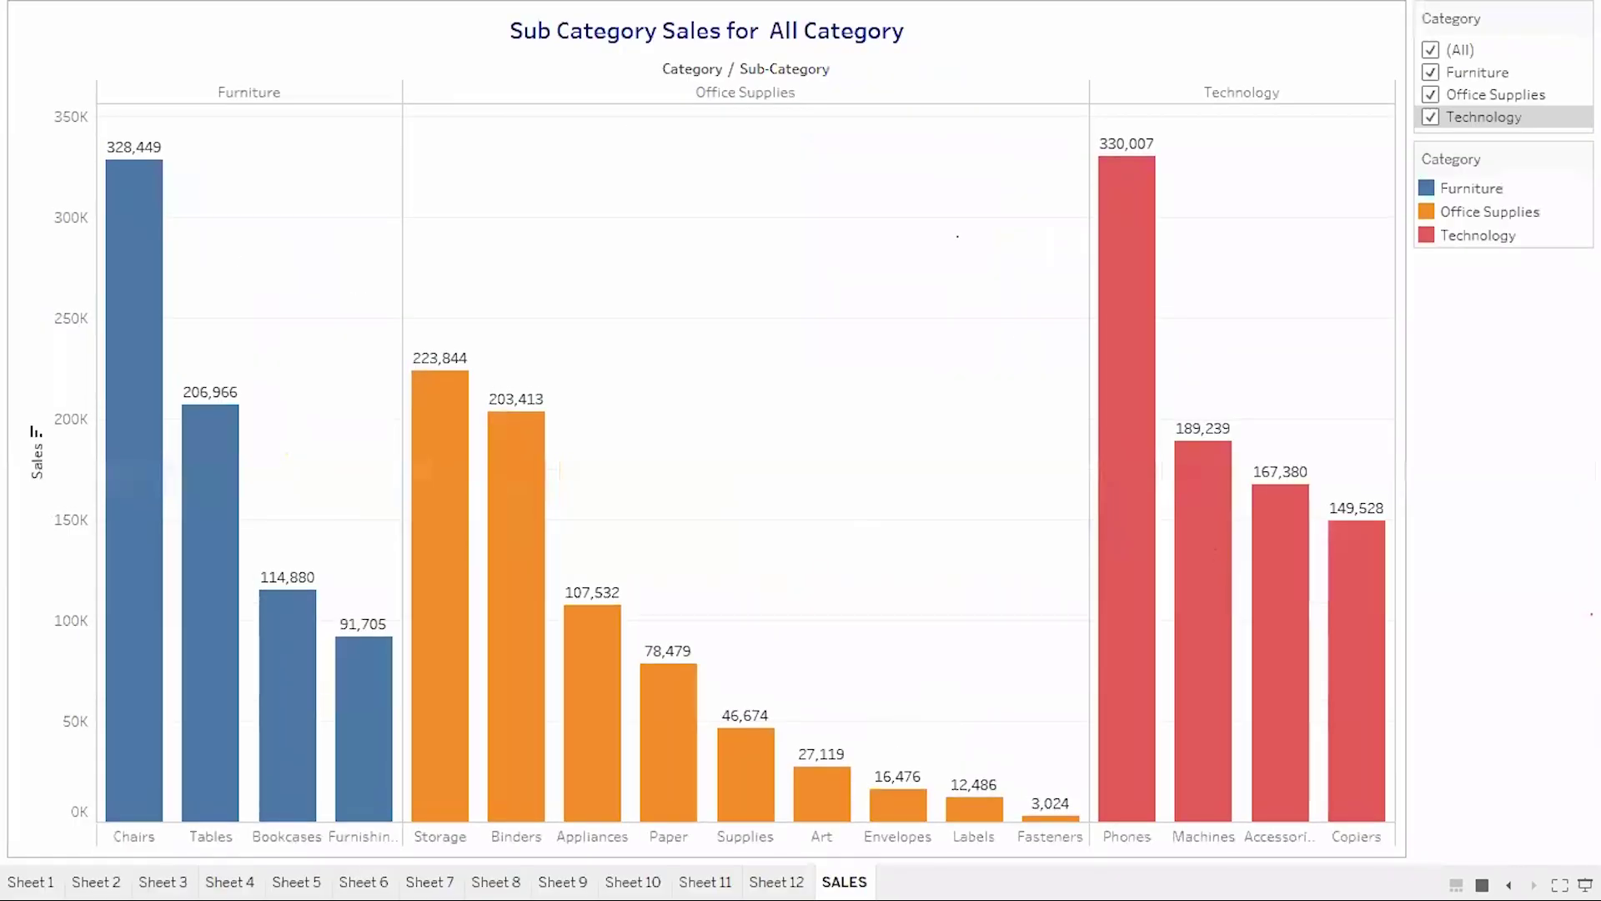
{"action": "left_click", "coordinate": [1434, 117]}
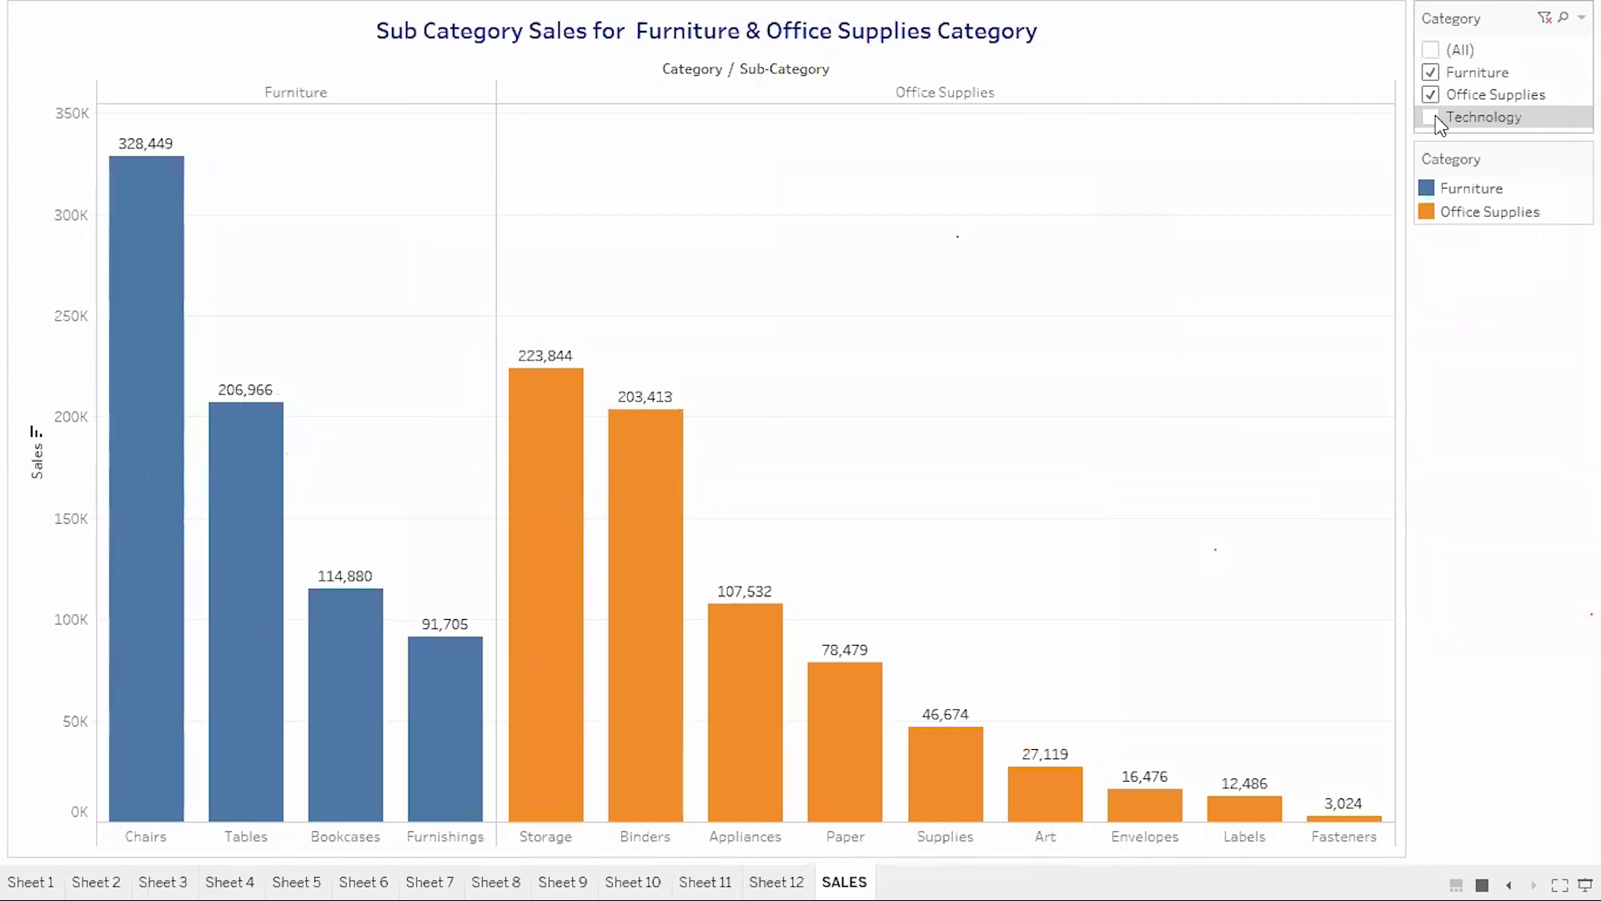
{"action": "left_click", "coordinate": [1431, 95]}
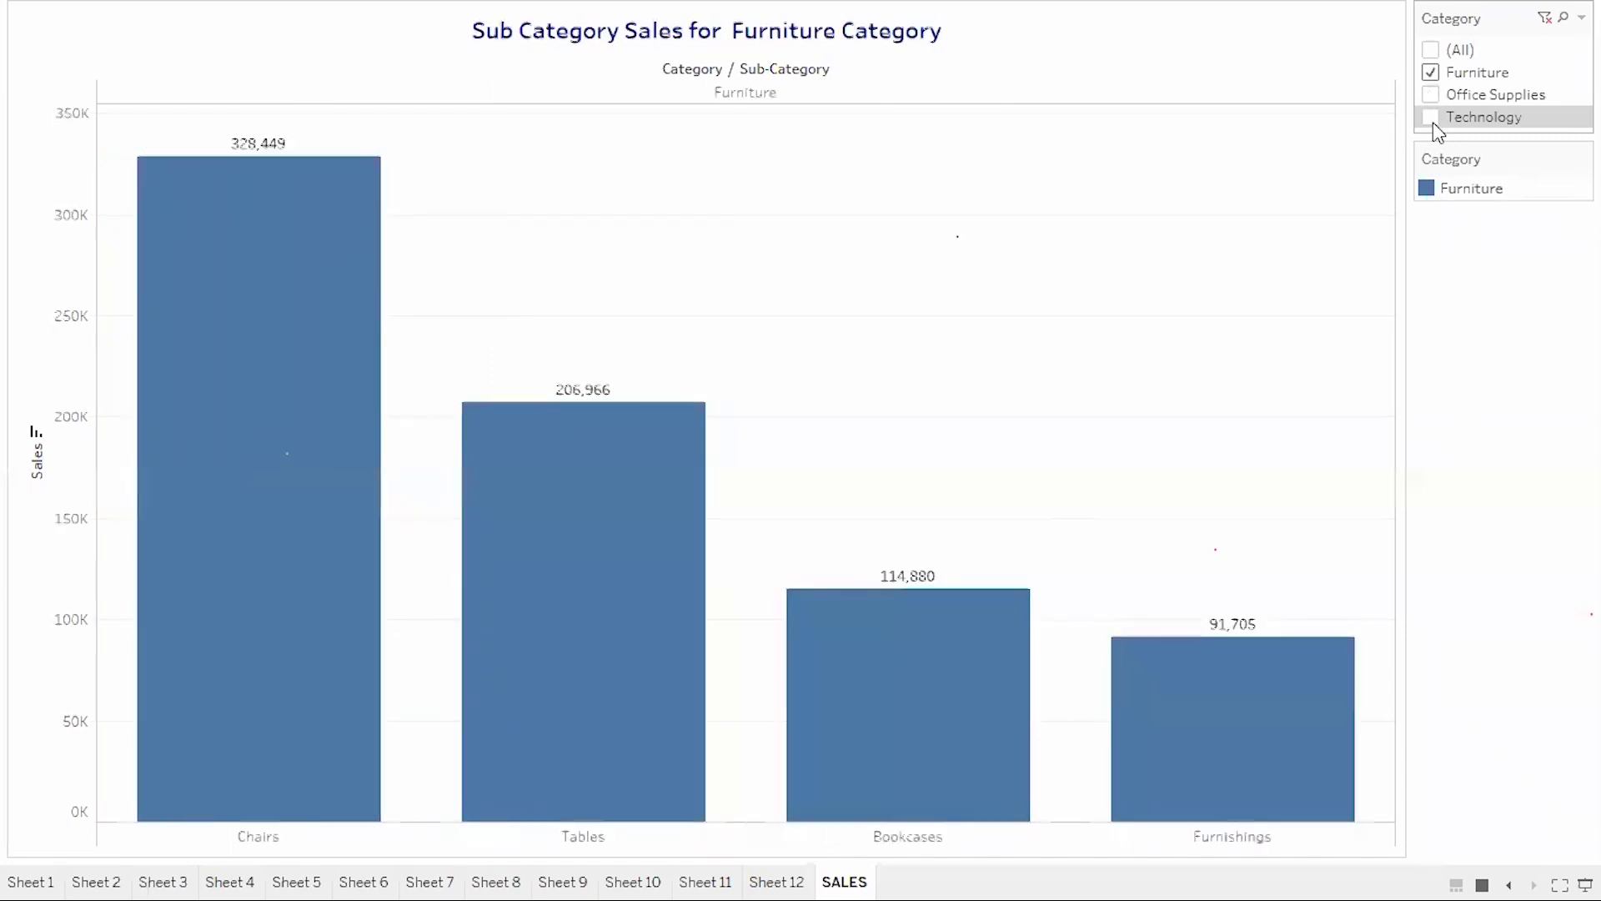
{"action": "left_click", "coordinate": [1432, 120]}
{"action": "left_click", "coordinate": [1431, 50]}
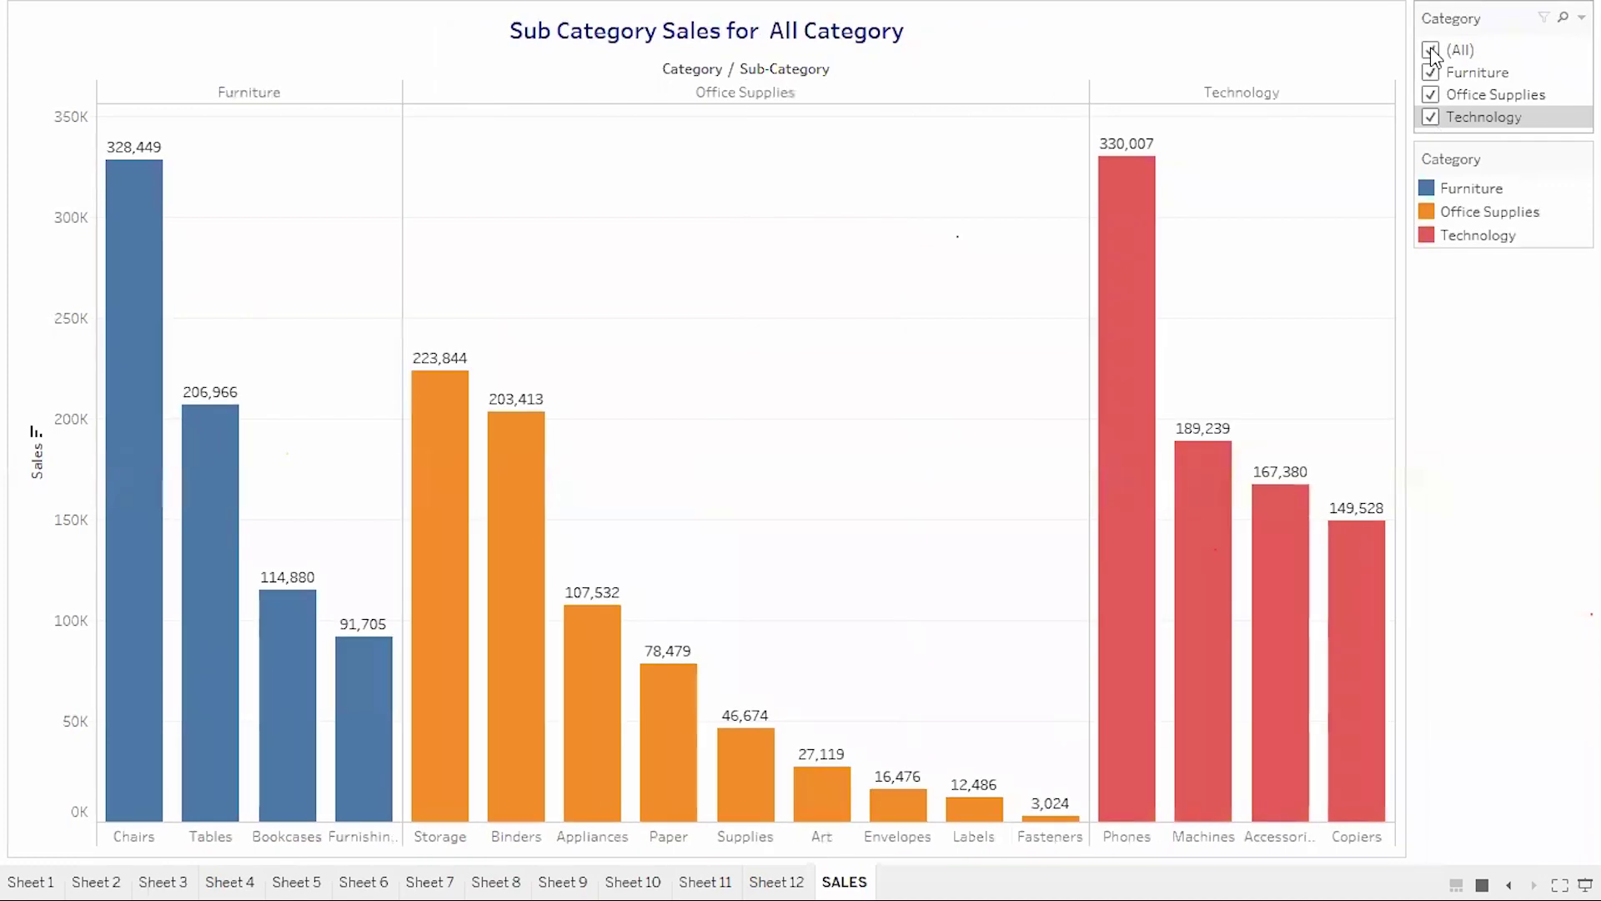
{"action": "key", "text": "Escape"}
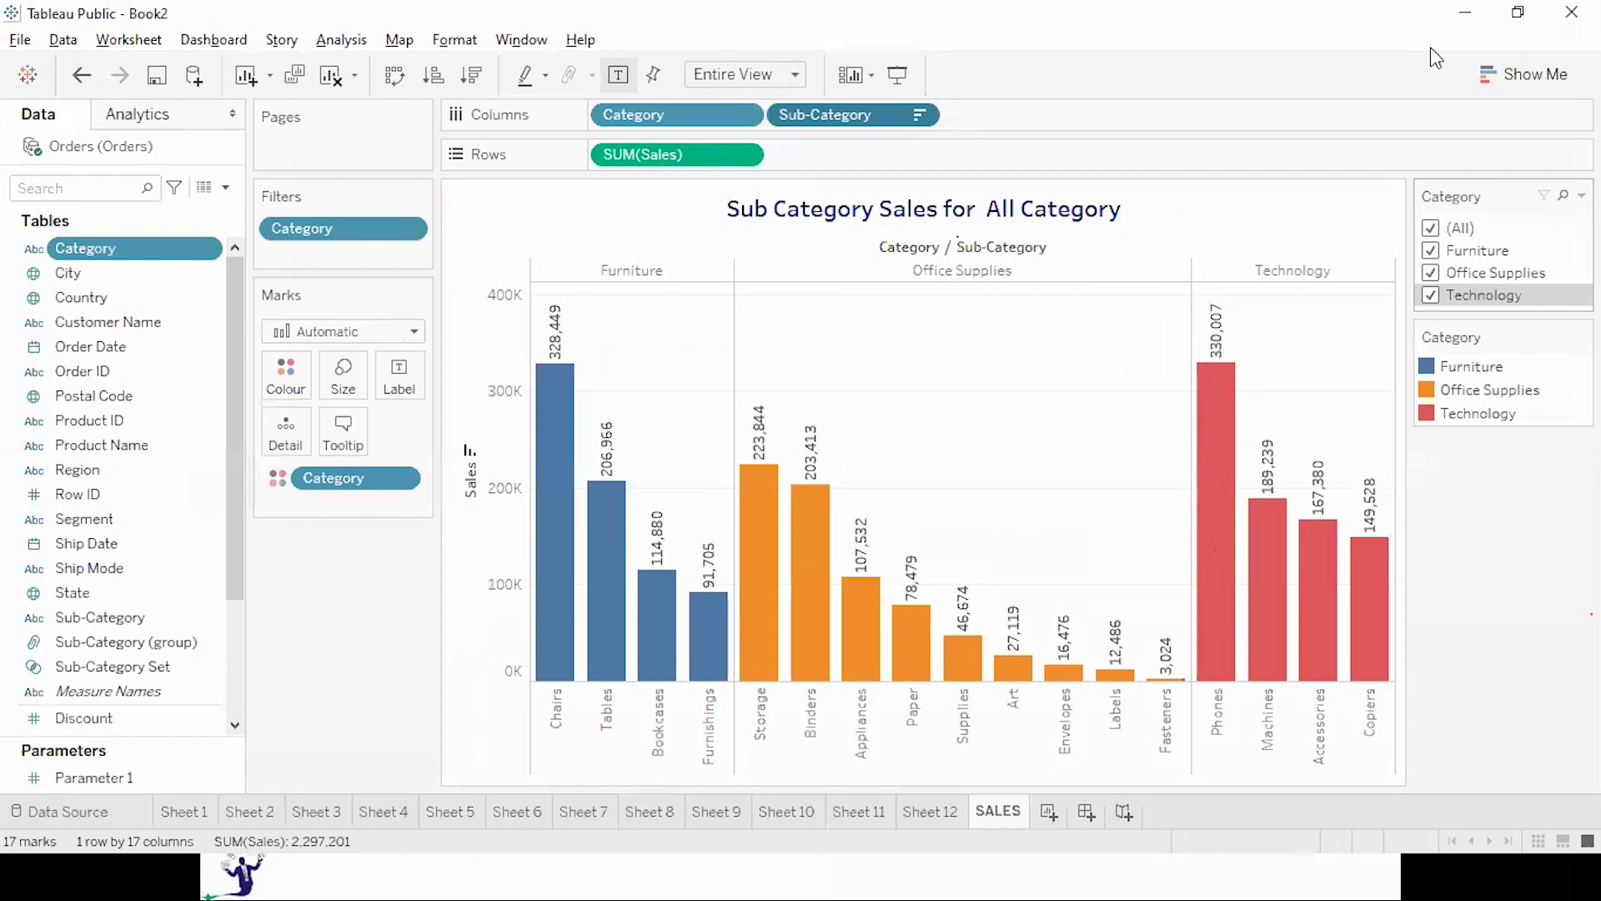
Format the chart title with light purple shading.
{"action": "right_click", "coordinate": [1273, 213]}
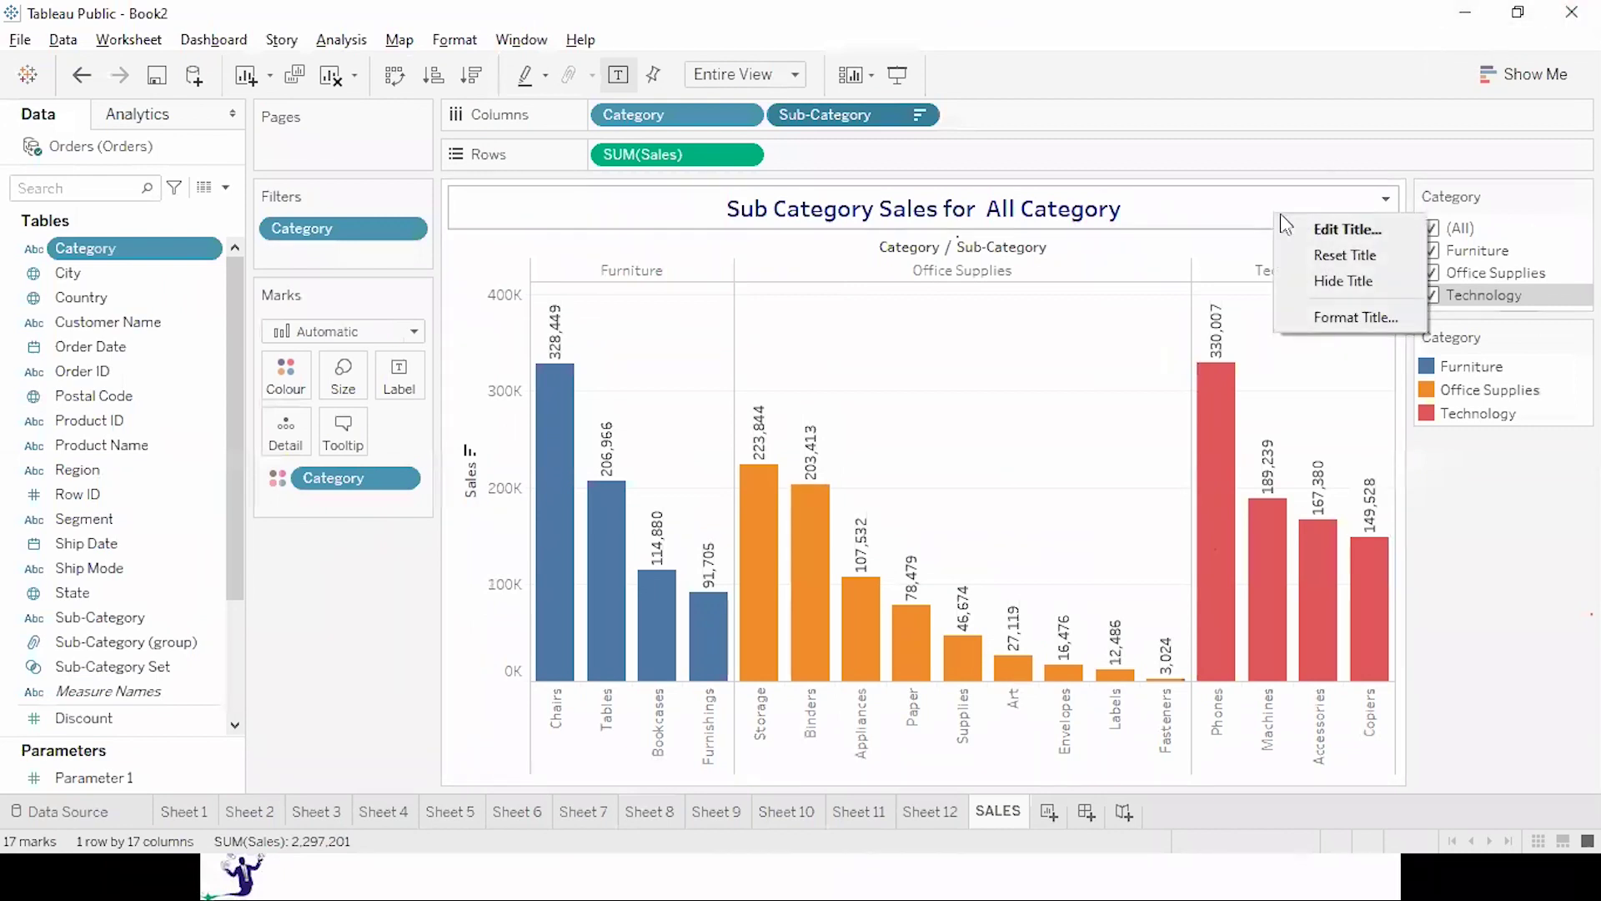
{"action": "left_click", "coordinate": [1347, 315]}
{"action": "left_click", "coordinate": [162, 185]}
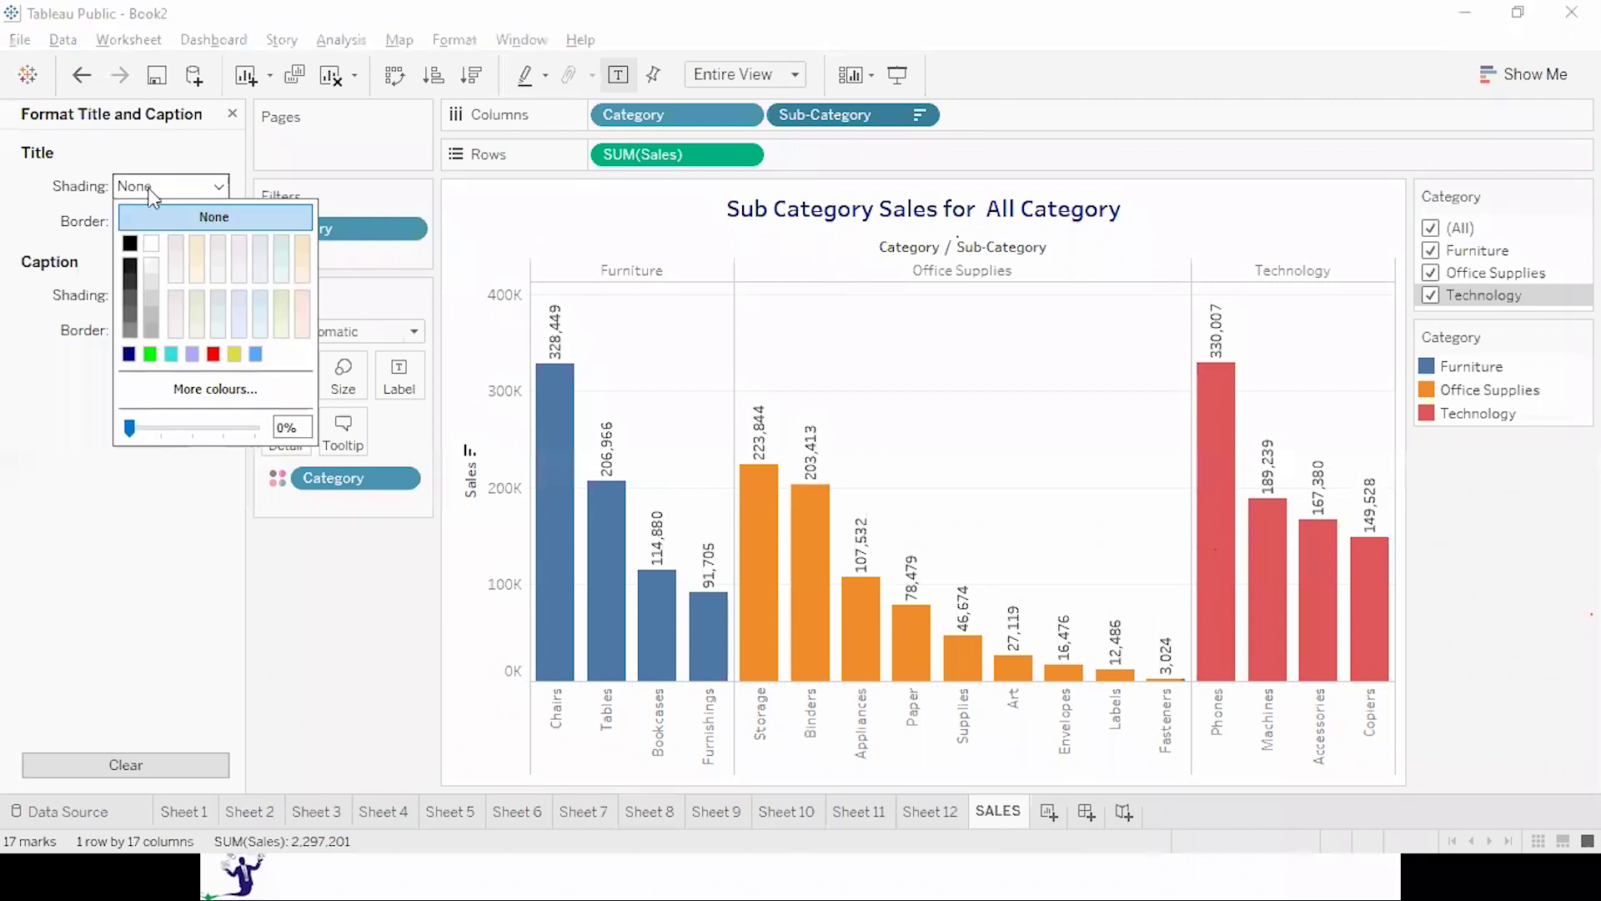
{"action": "left_click", "coordinate": [195, 357]}
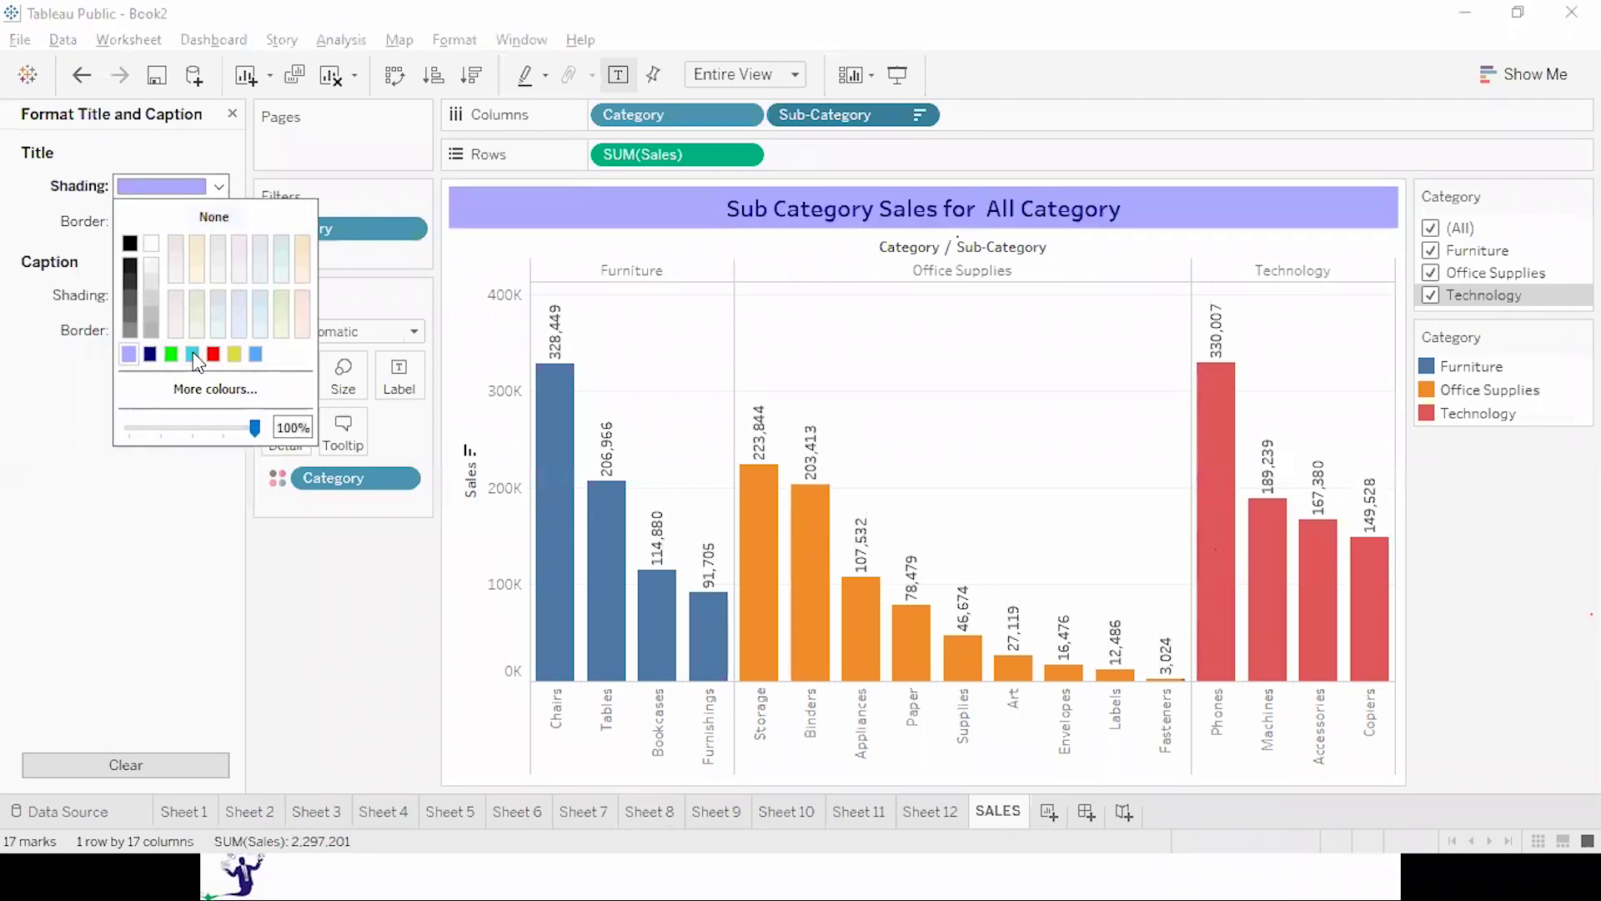
{"action": "left_click", "coordinate": [138, 477]}
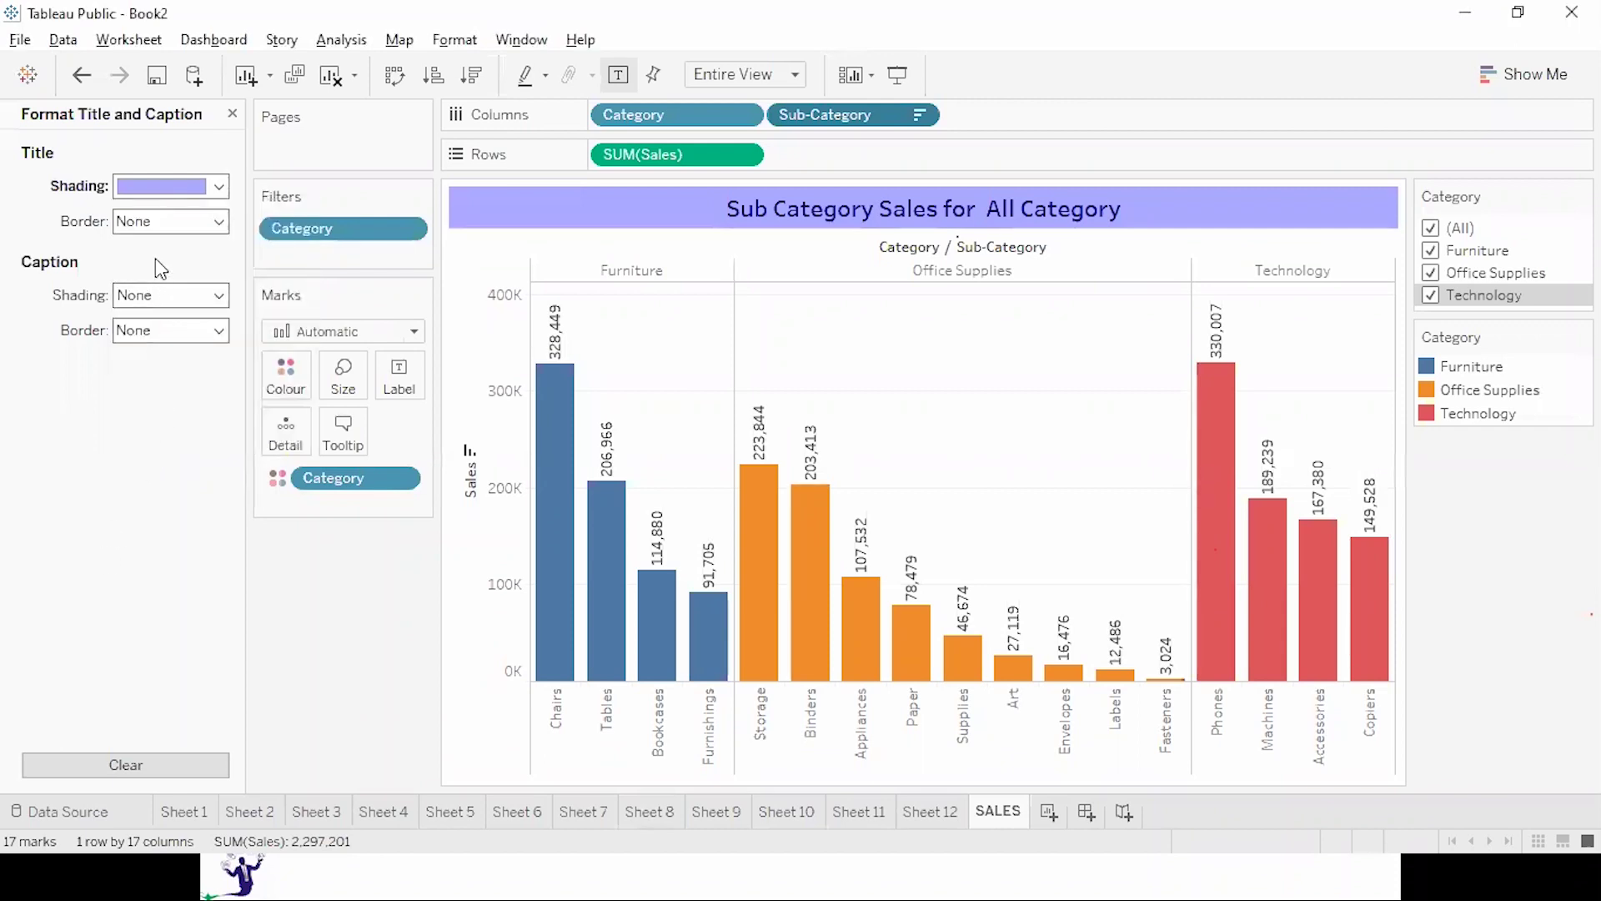
Give the chart title a dashed navy blue border in the second-thinnest line weight.
{"action": "left_click", "coordinate": [156, 234]}
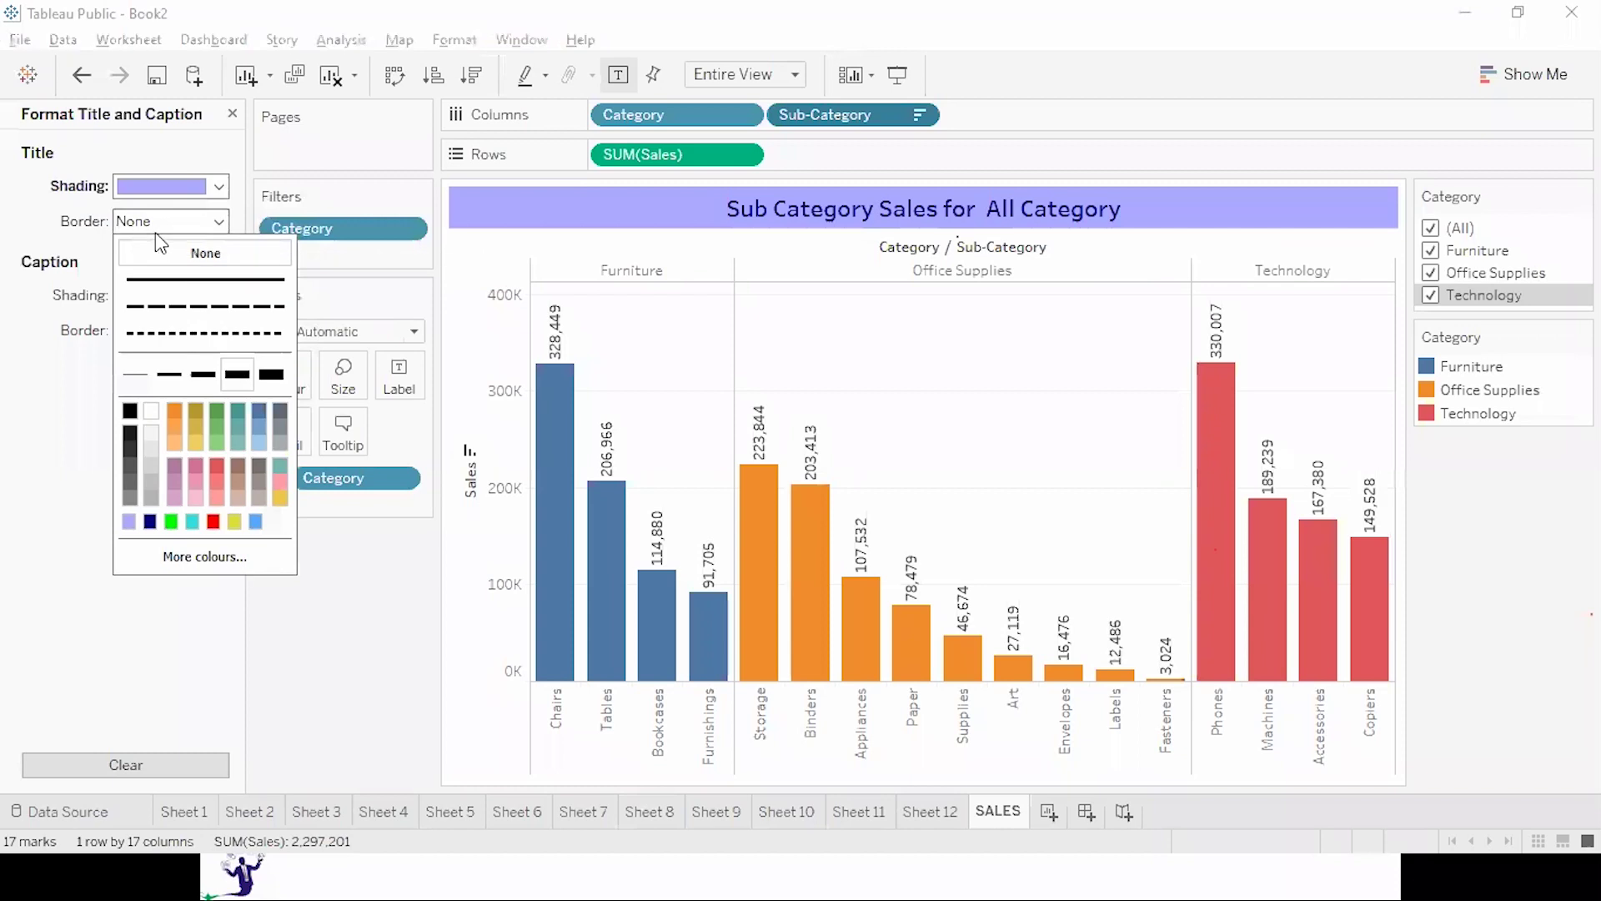
{"action": "left_click", "coordinate": [176, 333]}
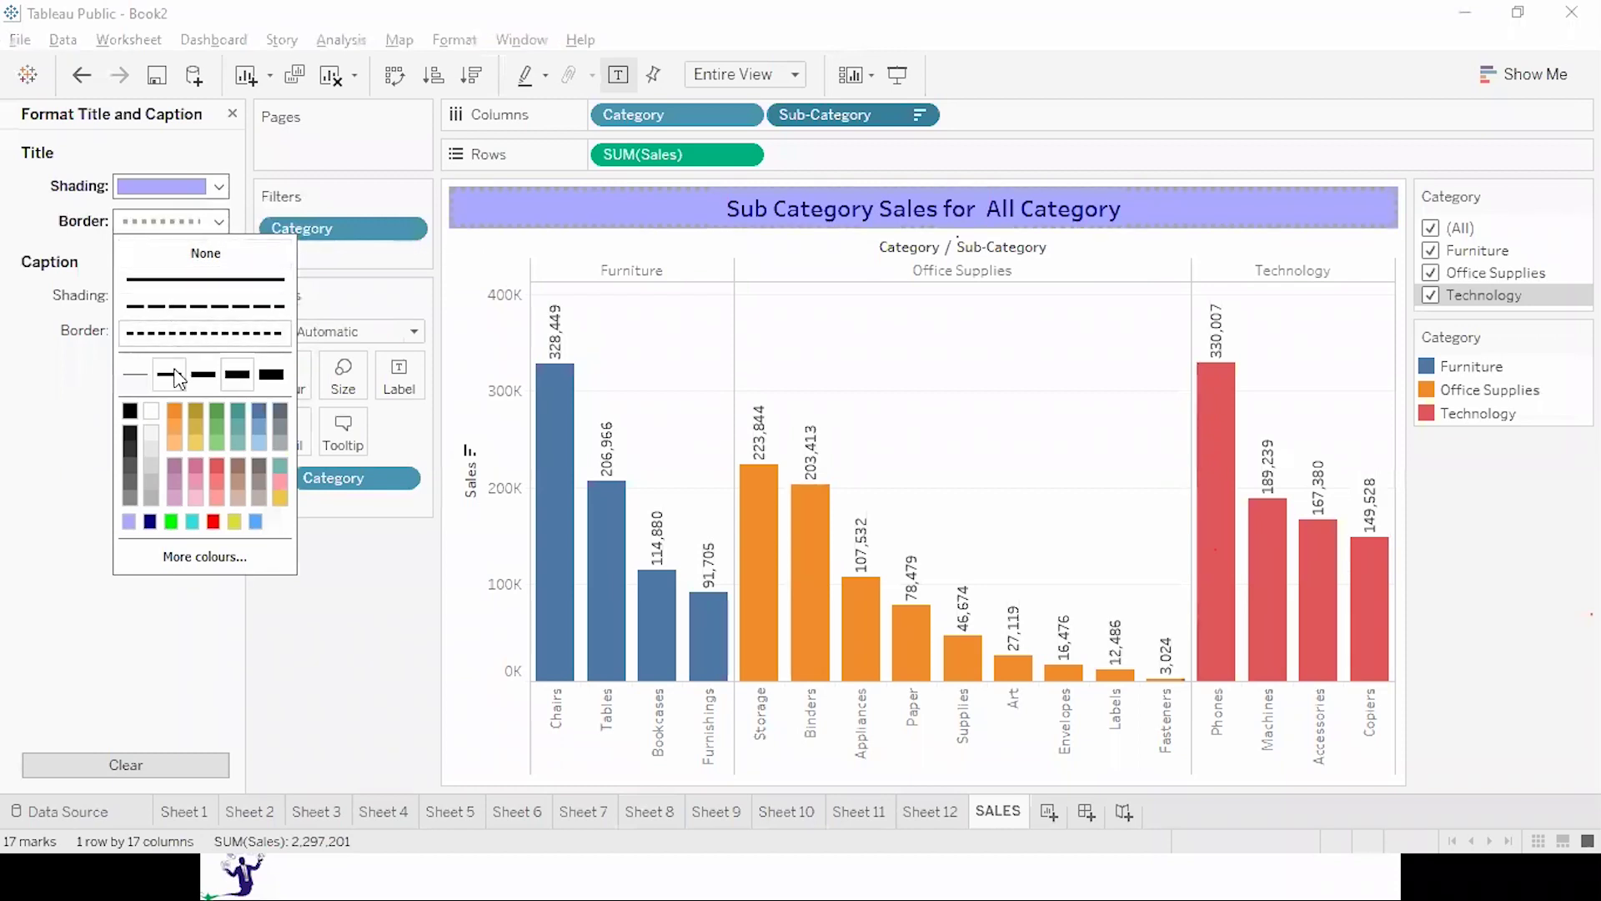
{"action": "left_click", "coordinate": [150, 522]}
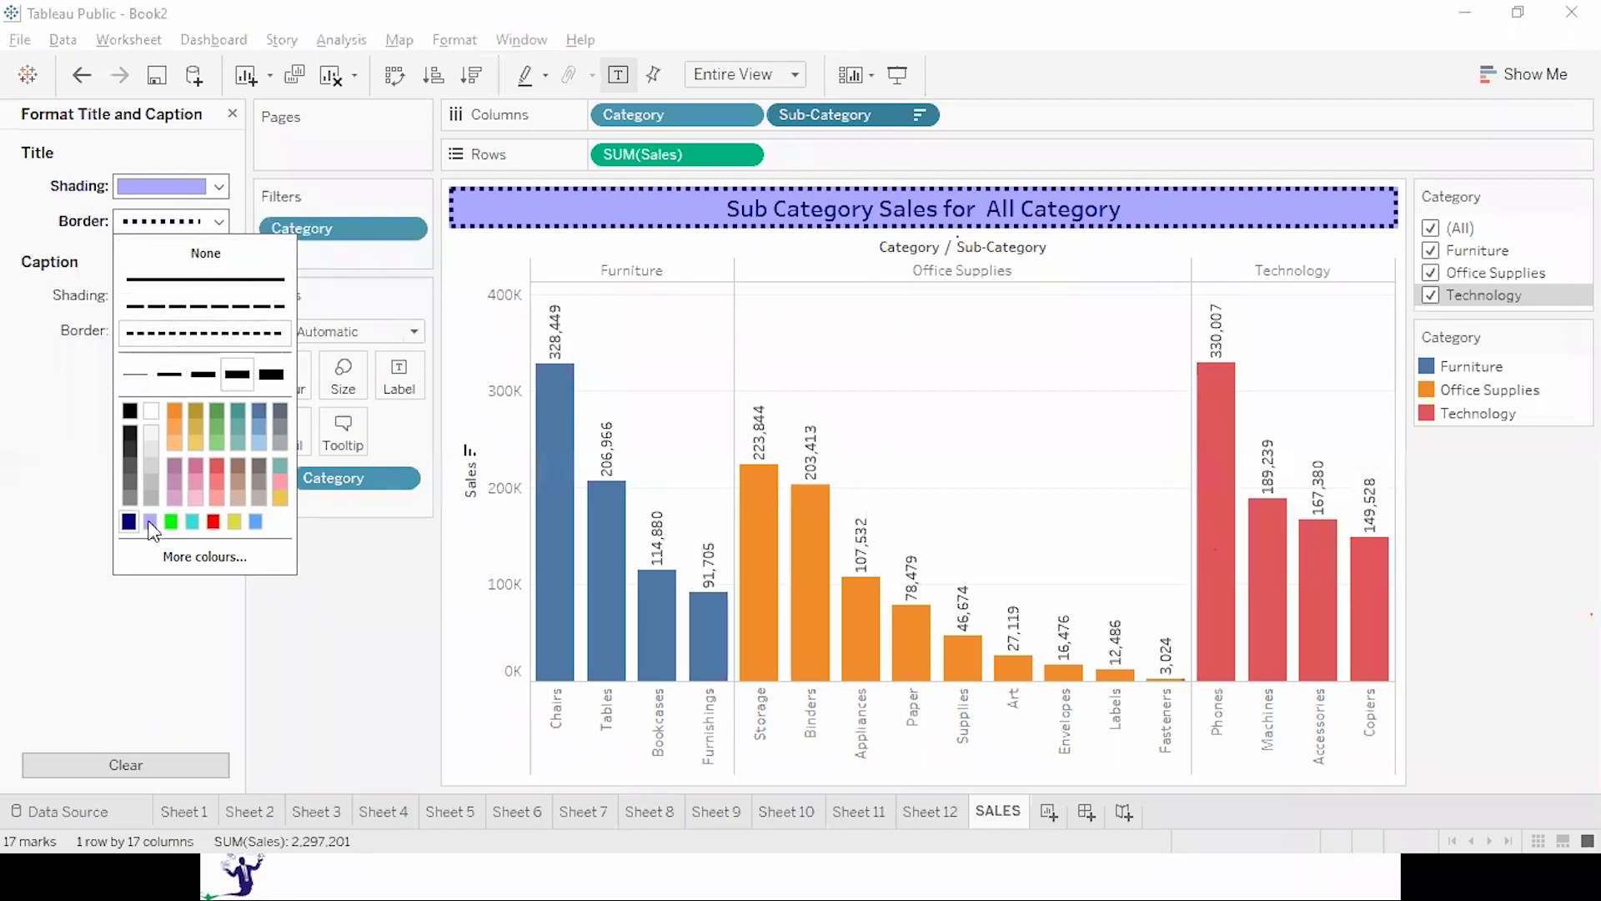
{"action": "left_click", "coordinate": [187, 315]}
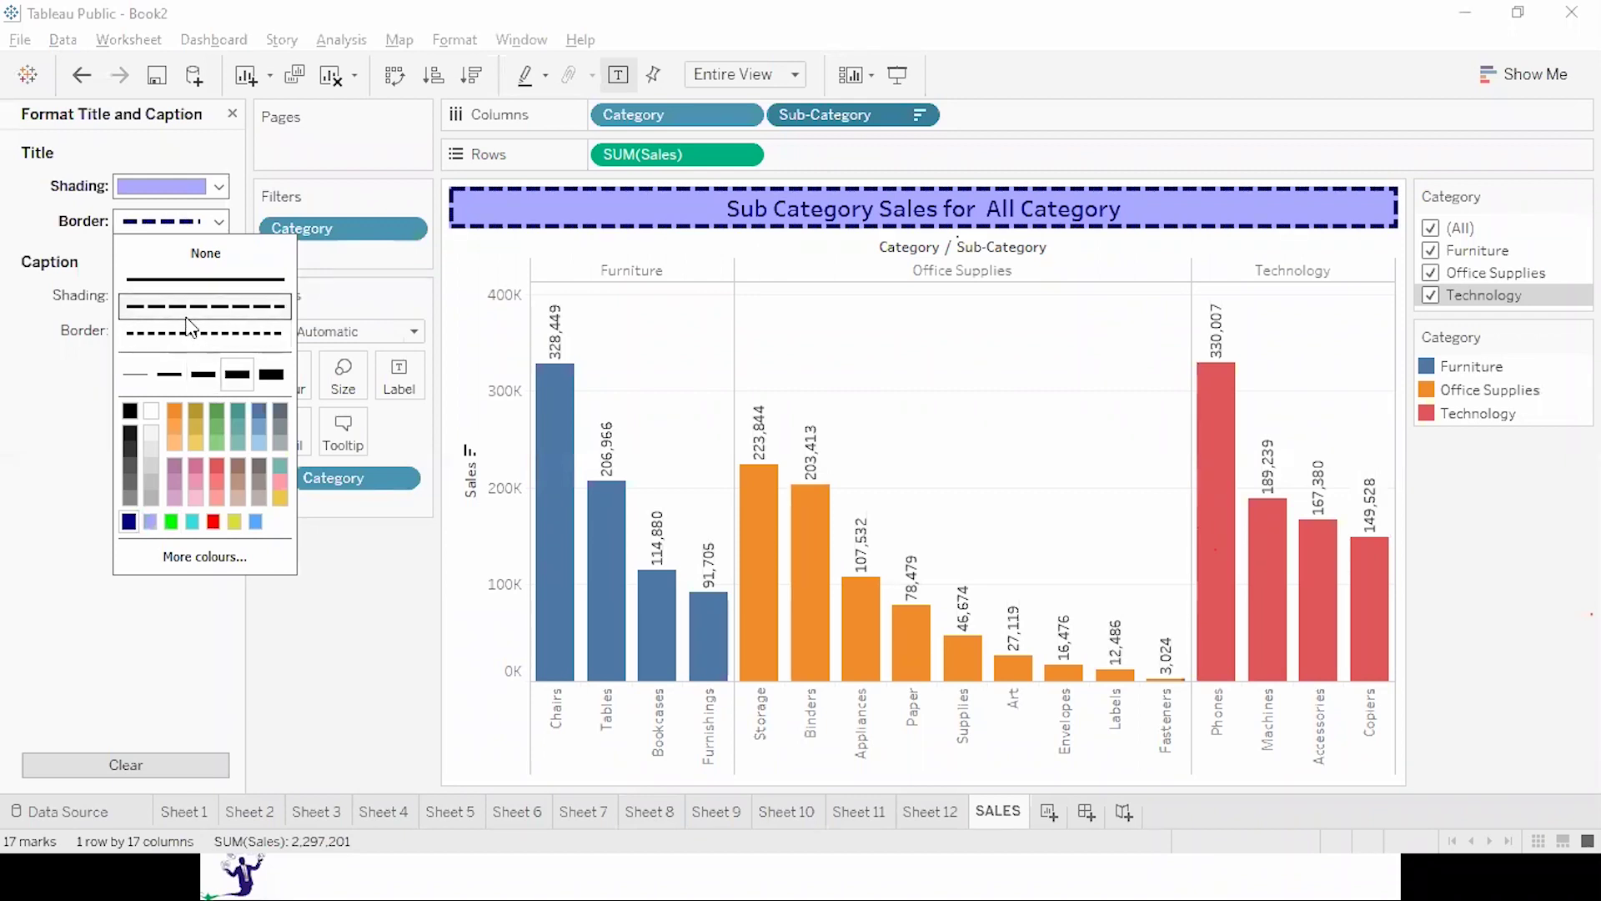
{"action": "left_click", "coordinate": [177, 373]}
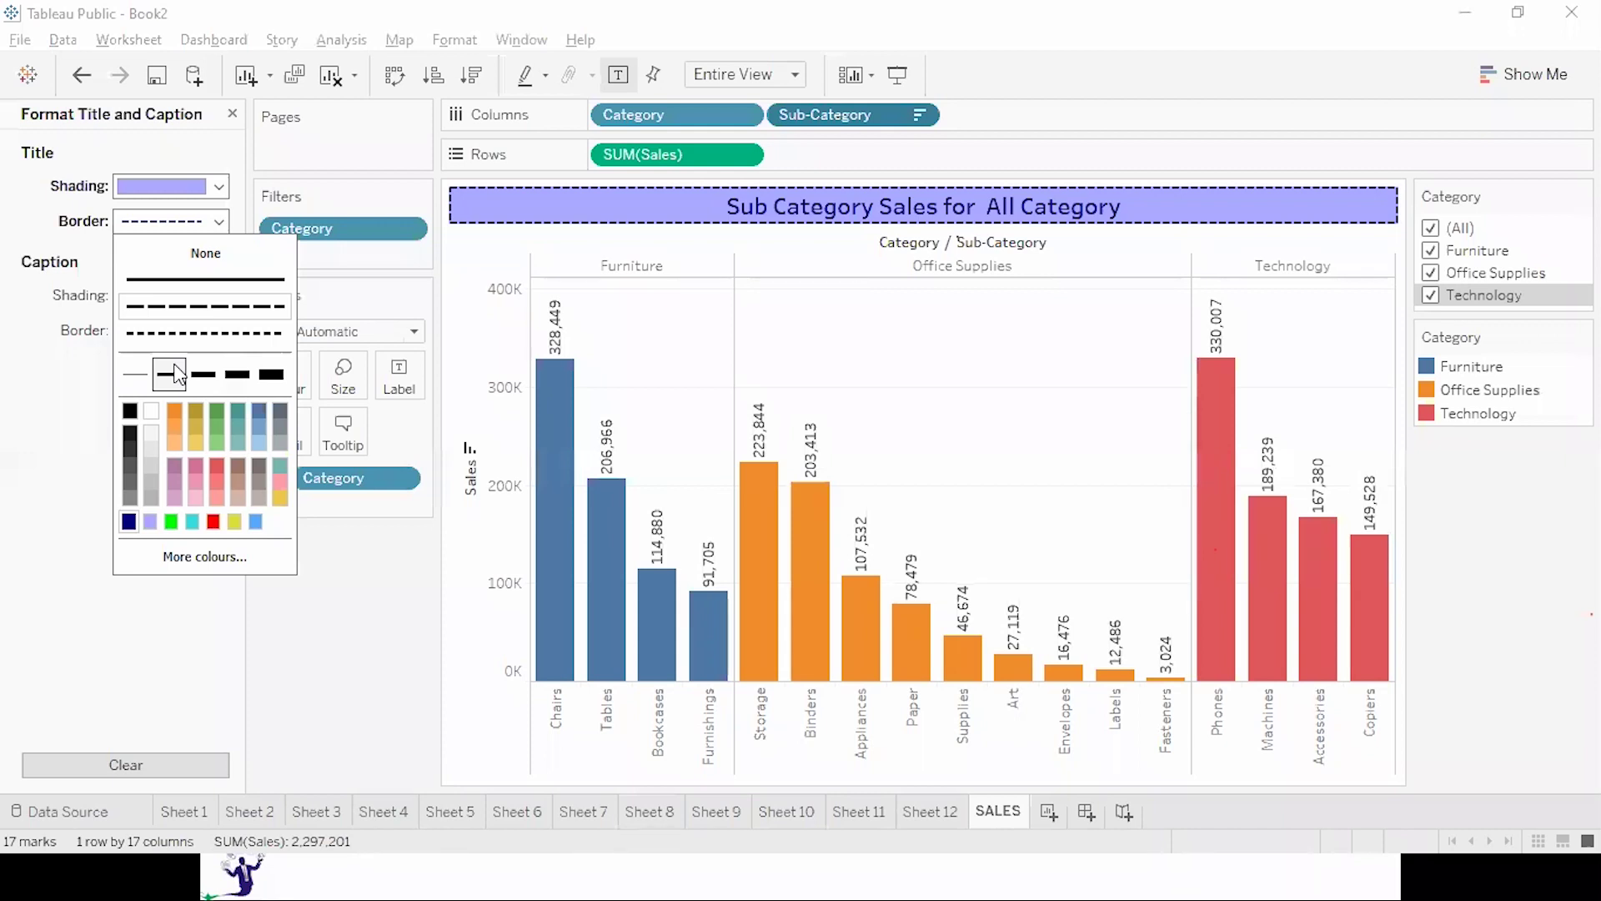
Close the title formatting settings and show the worksheet caption below the sales chart.
{"action": "left_click", "coordinate": [233, 115]}
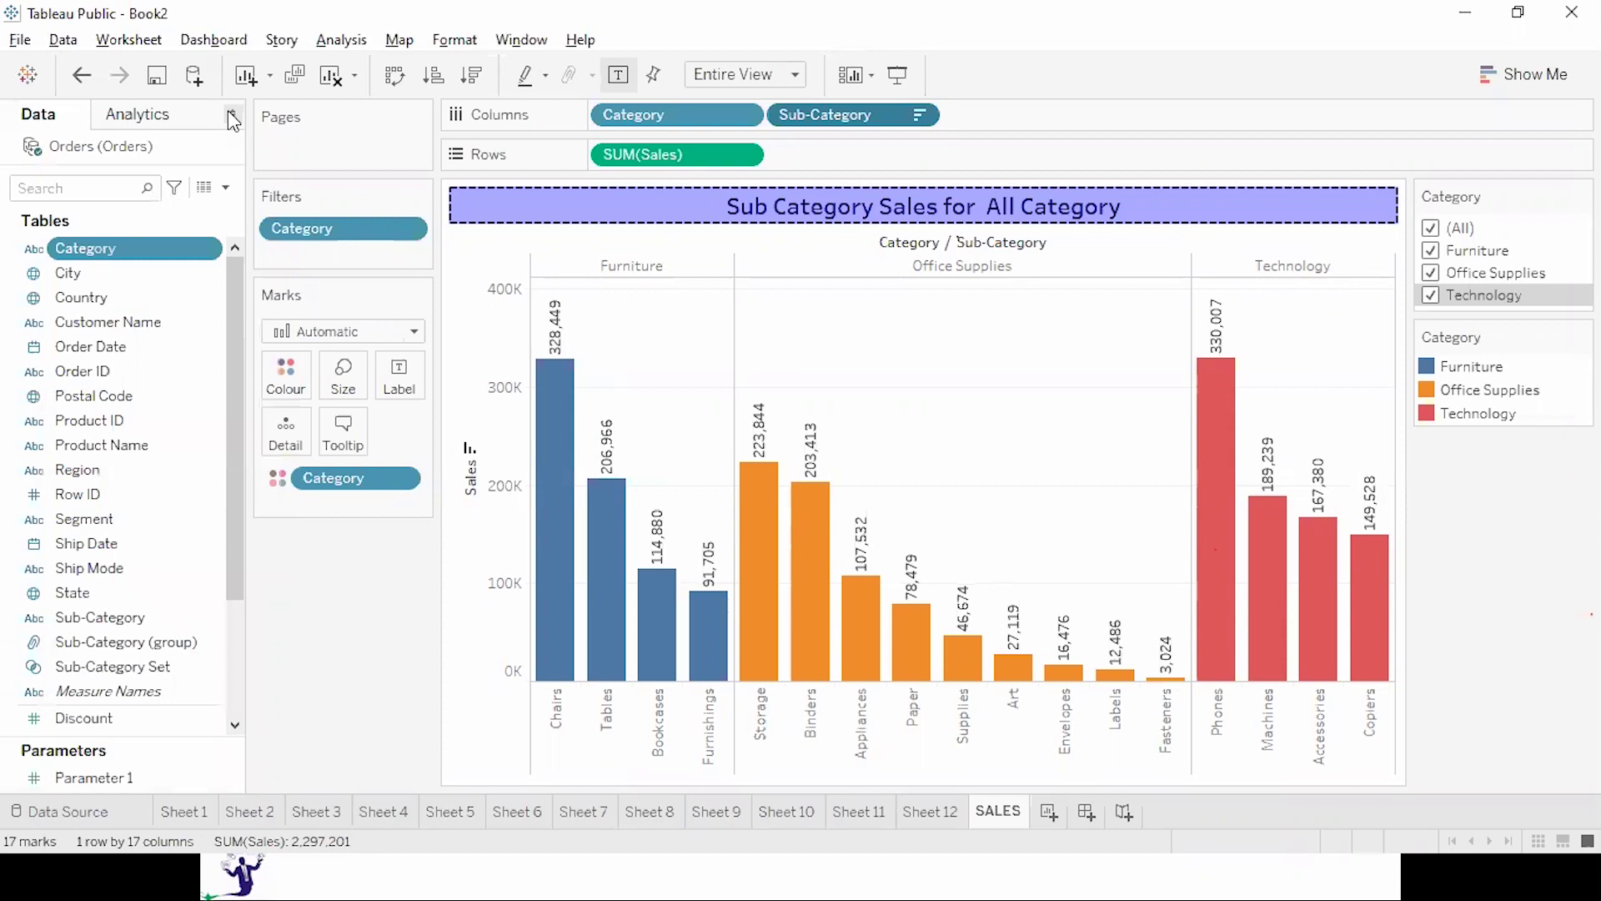
{"action": "left_click", "coordinate": [126, 41]}
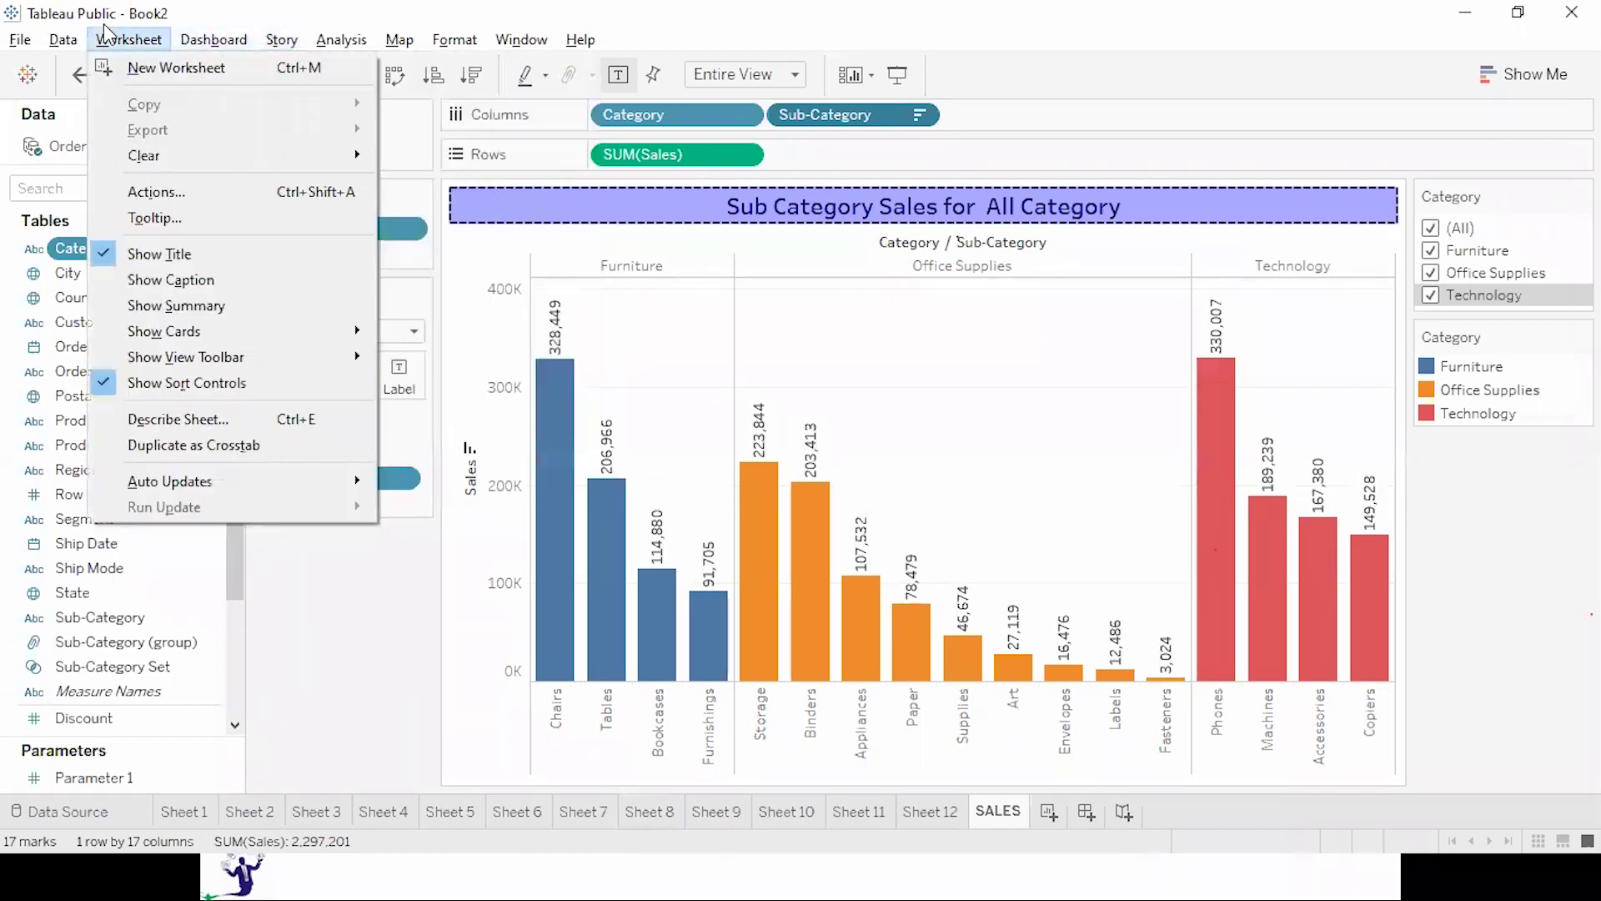
{"action": "left_click", "coordinate": [161, 277]}
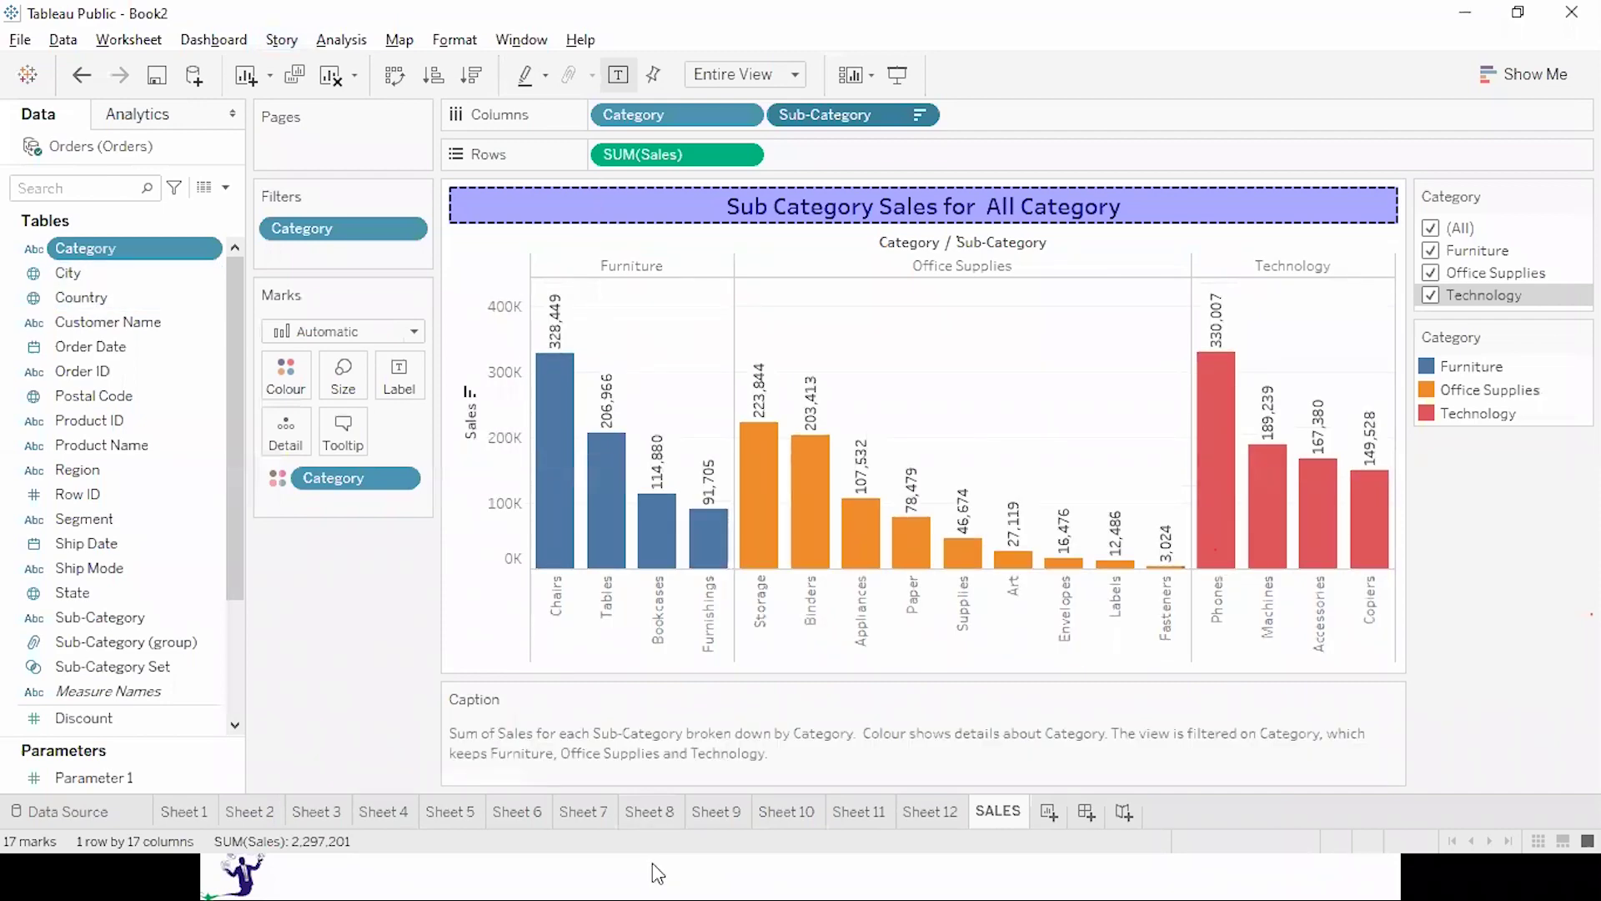
Check the caption in presentation mode by excluding Office Supplies from the Category filter, and restore all categories.
{"action": "key", "text": "F7"}
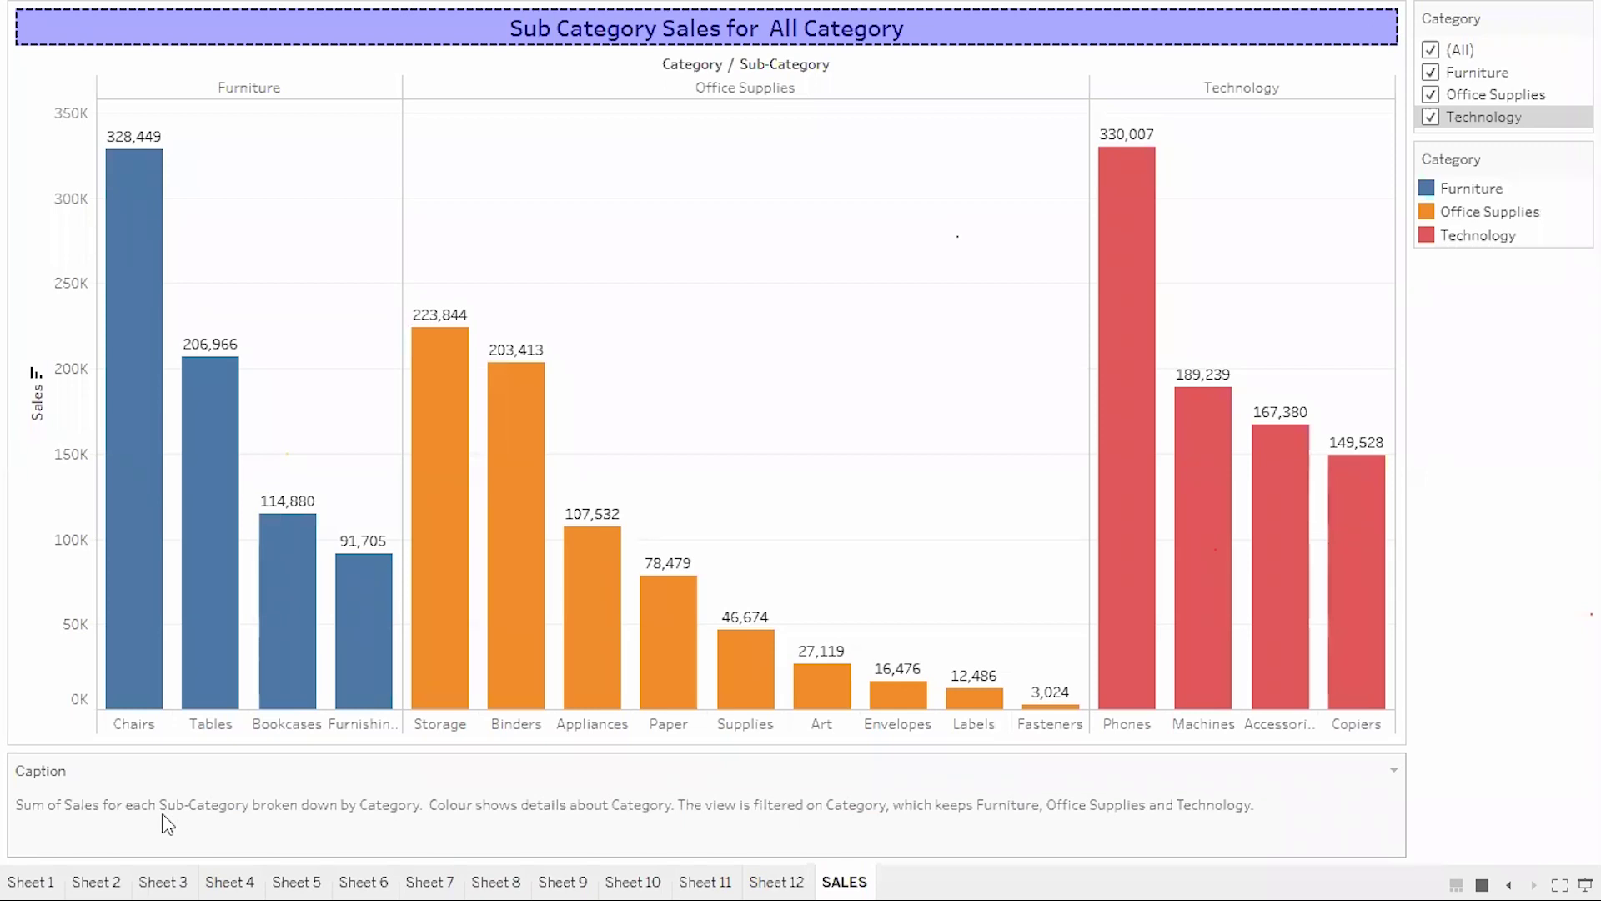
{"action": "mouse_move", "coordinate": [125, 500]}
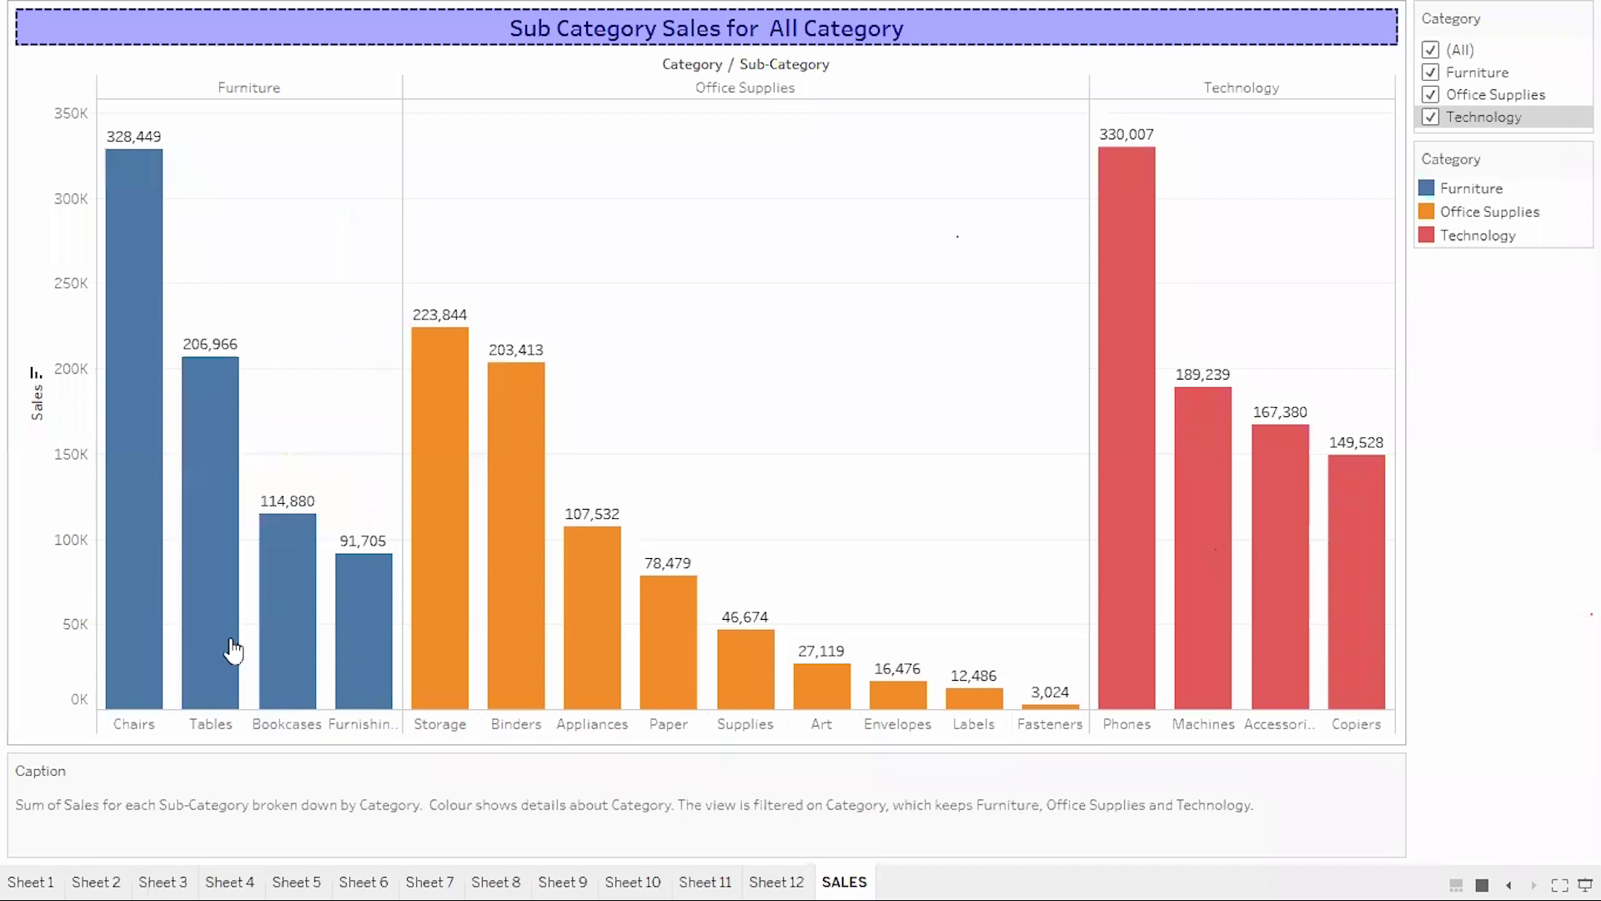
{"action": "mouse_move", "coordinate": [384, 621]}
{"action": "mouse_move", "coordinate": [1338, 667]}
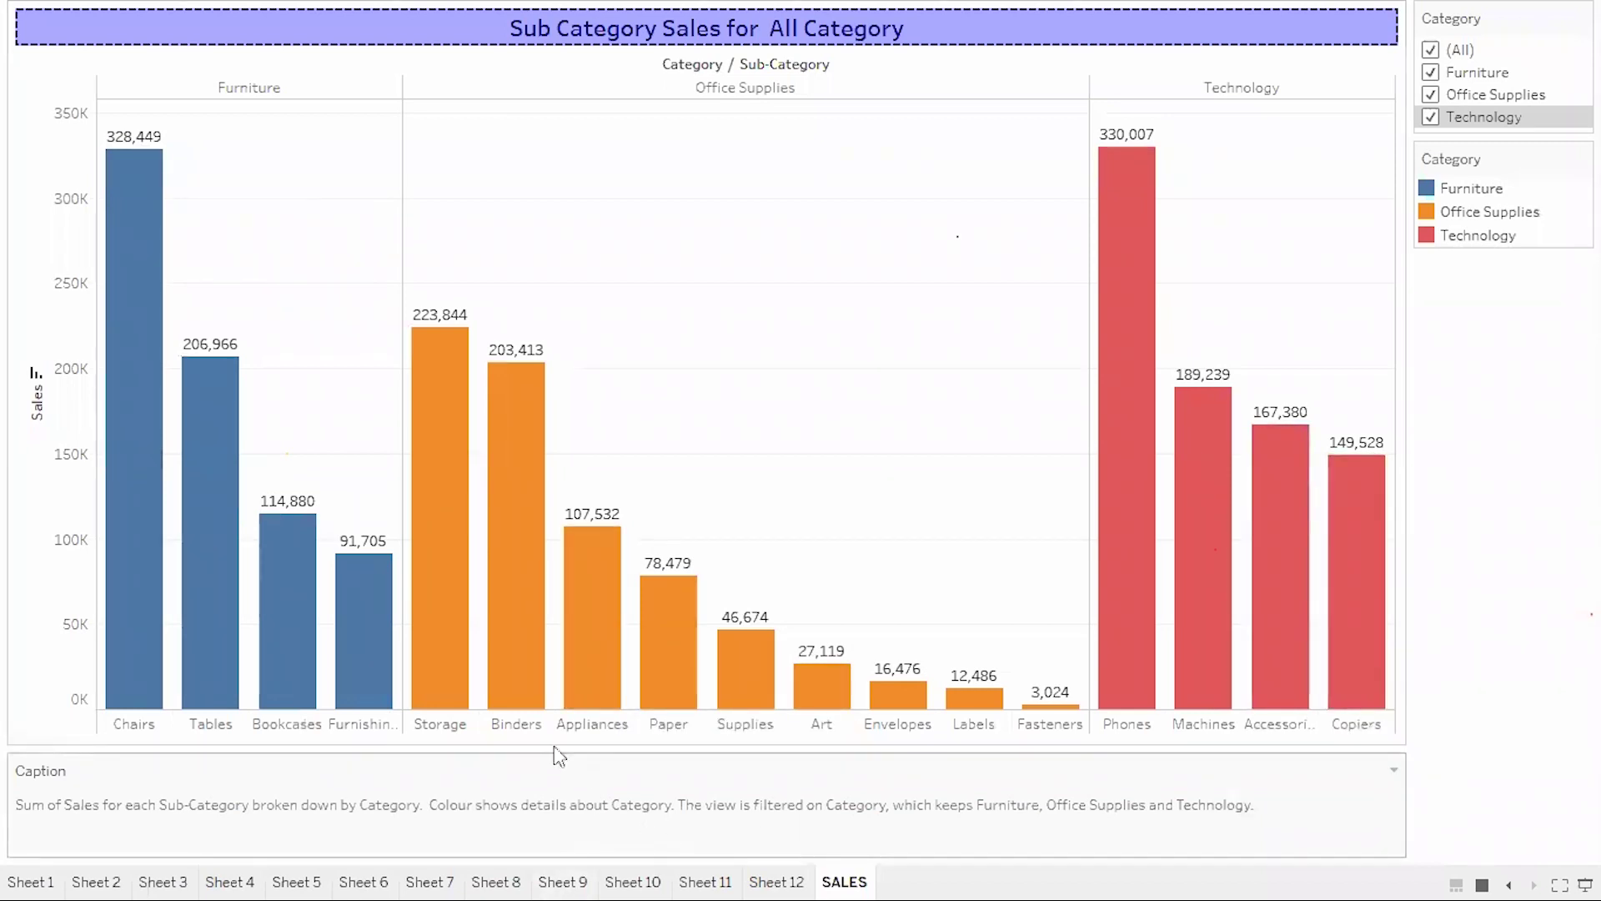
{"action": "mouse_move", "coordinate": [1109, 248]}
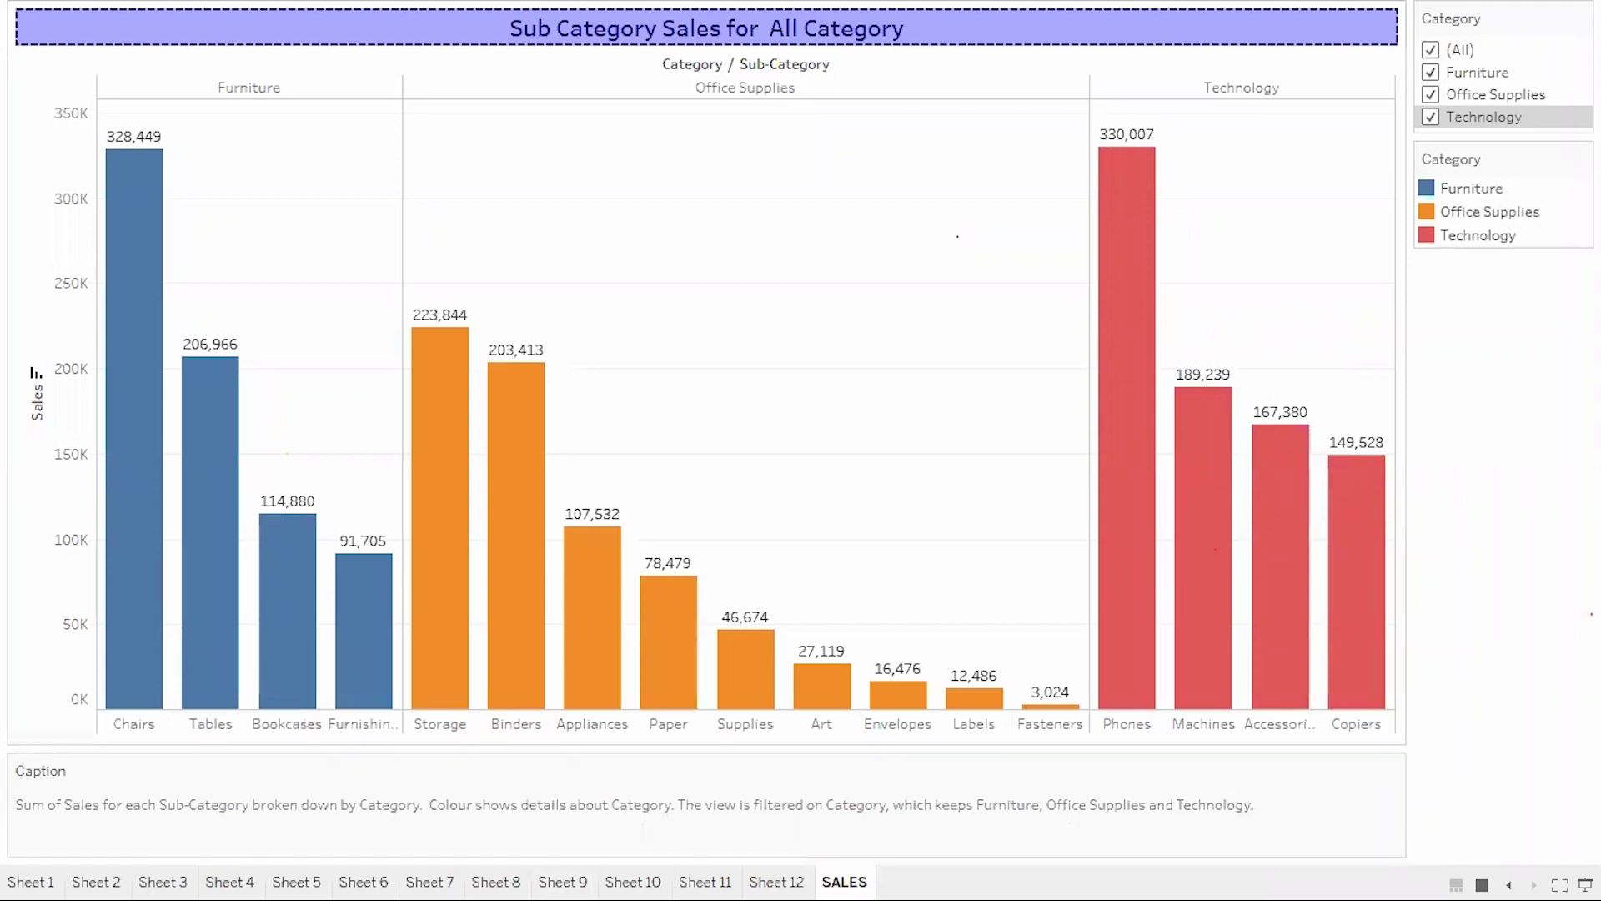
{"action": "left_click", "coordinate": [1431, 94]}
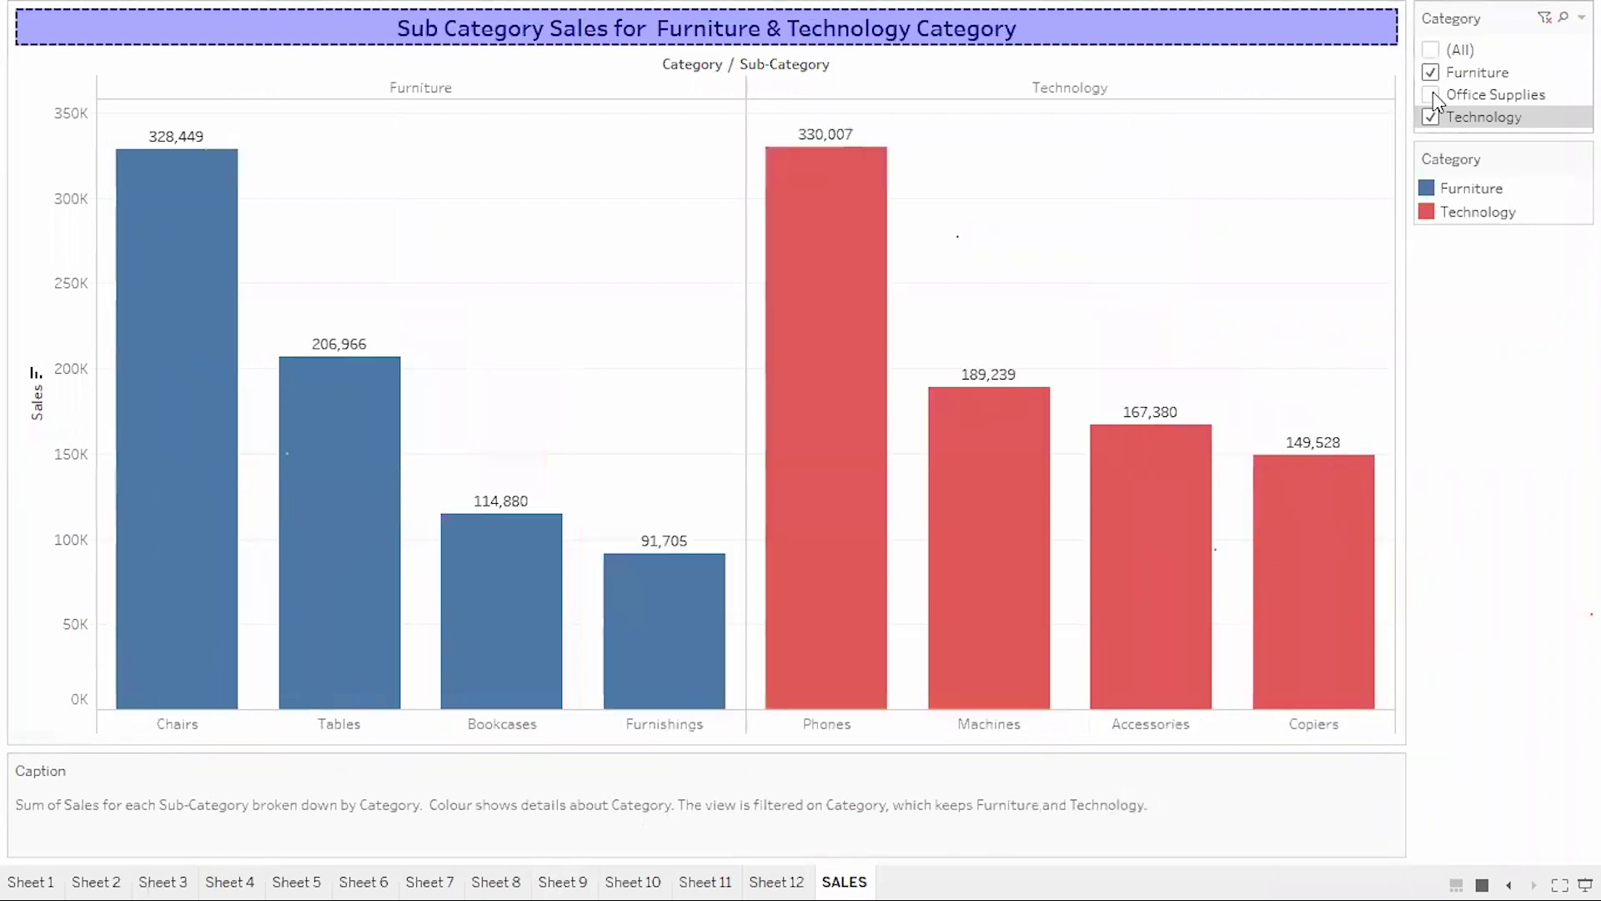
{"action": "mouse_move", "coordinate": [1154, 658]}
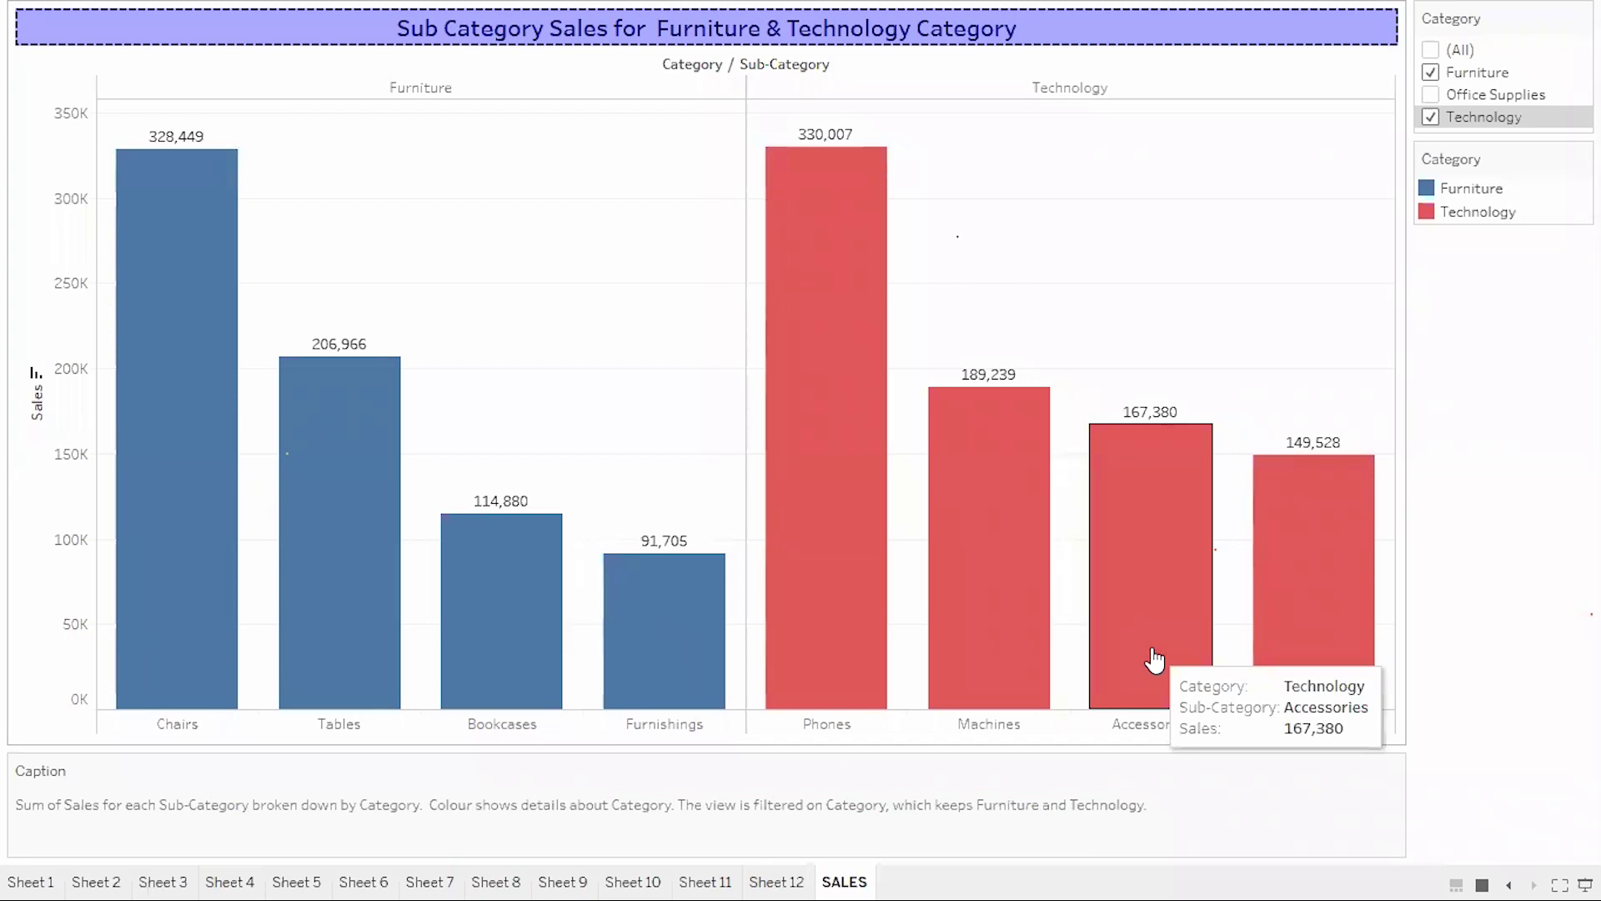
{"action": "left_click", "coordinate": [1431, 49]}
{"action": "key", "text": "Escape"}
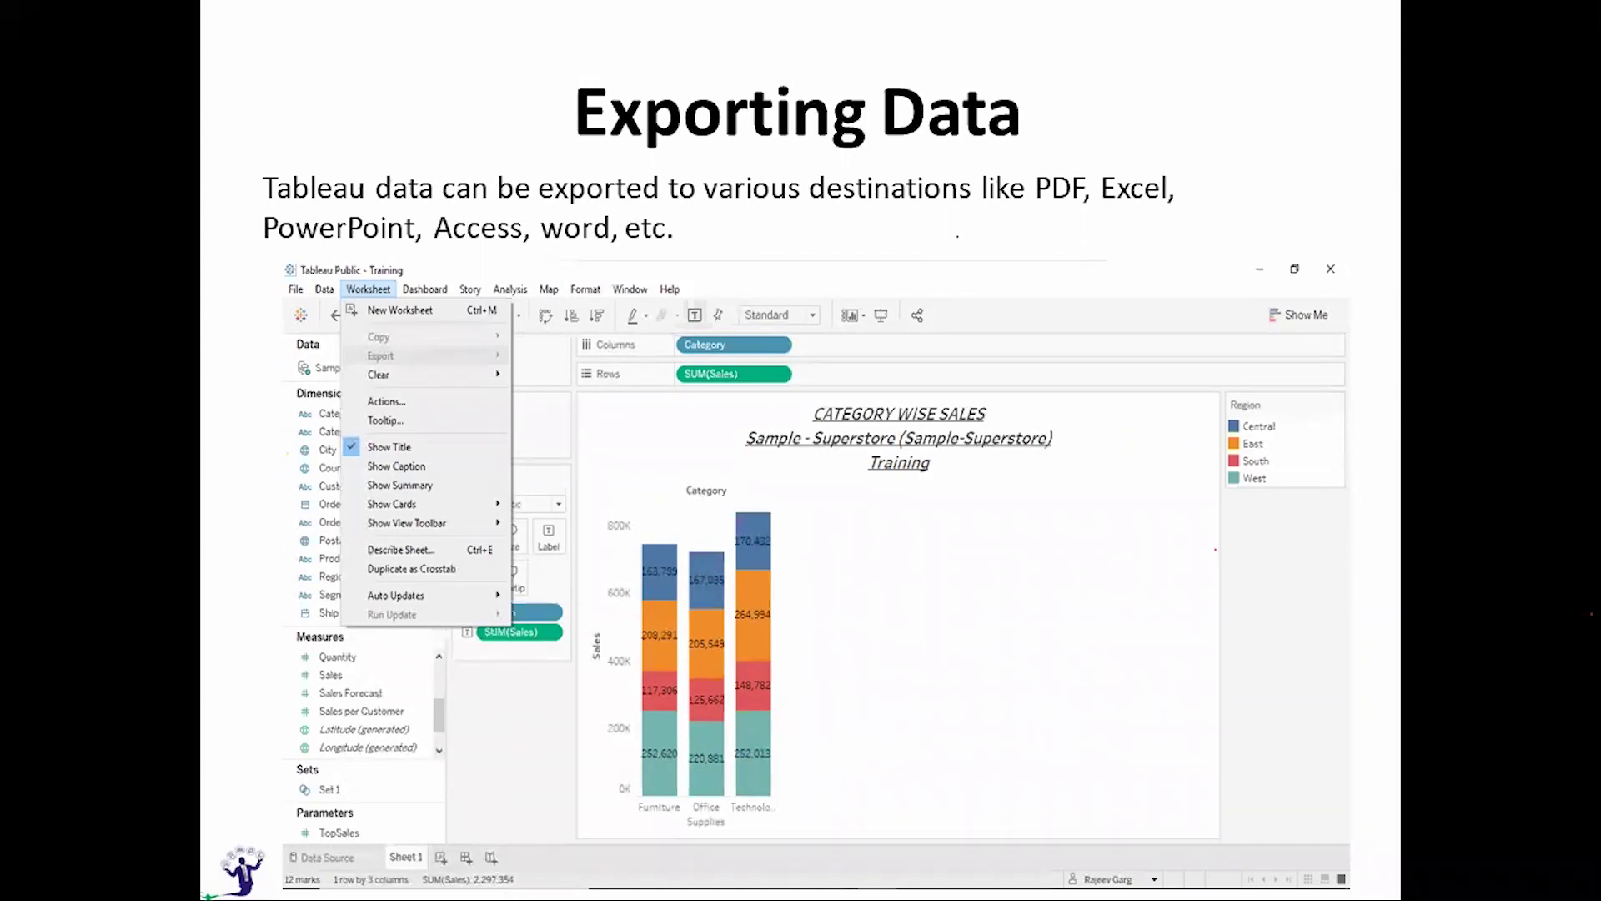
Switch to Tableau Public and look at the worksheet's Copy and Export options.
{"action": "key", "text": "alt+Tab"}
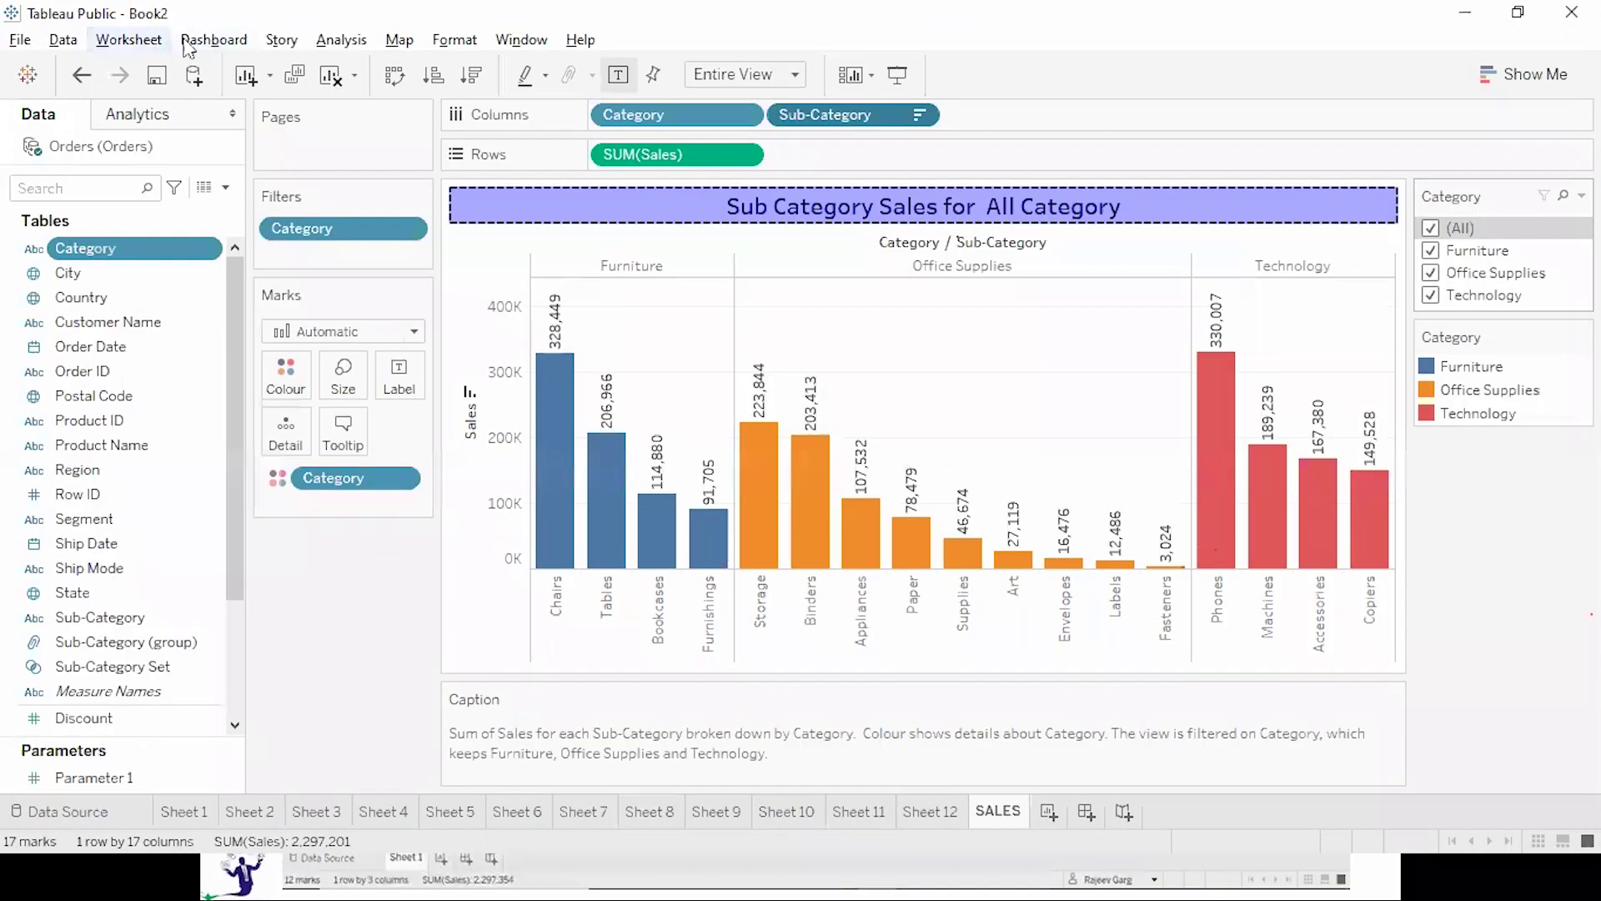
{"action": "left_click", "coordinate": [155, 43]}
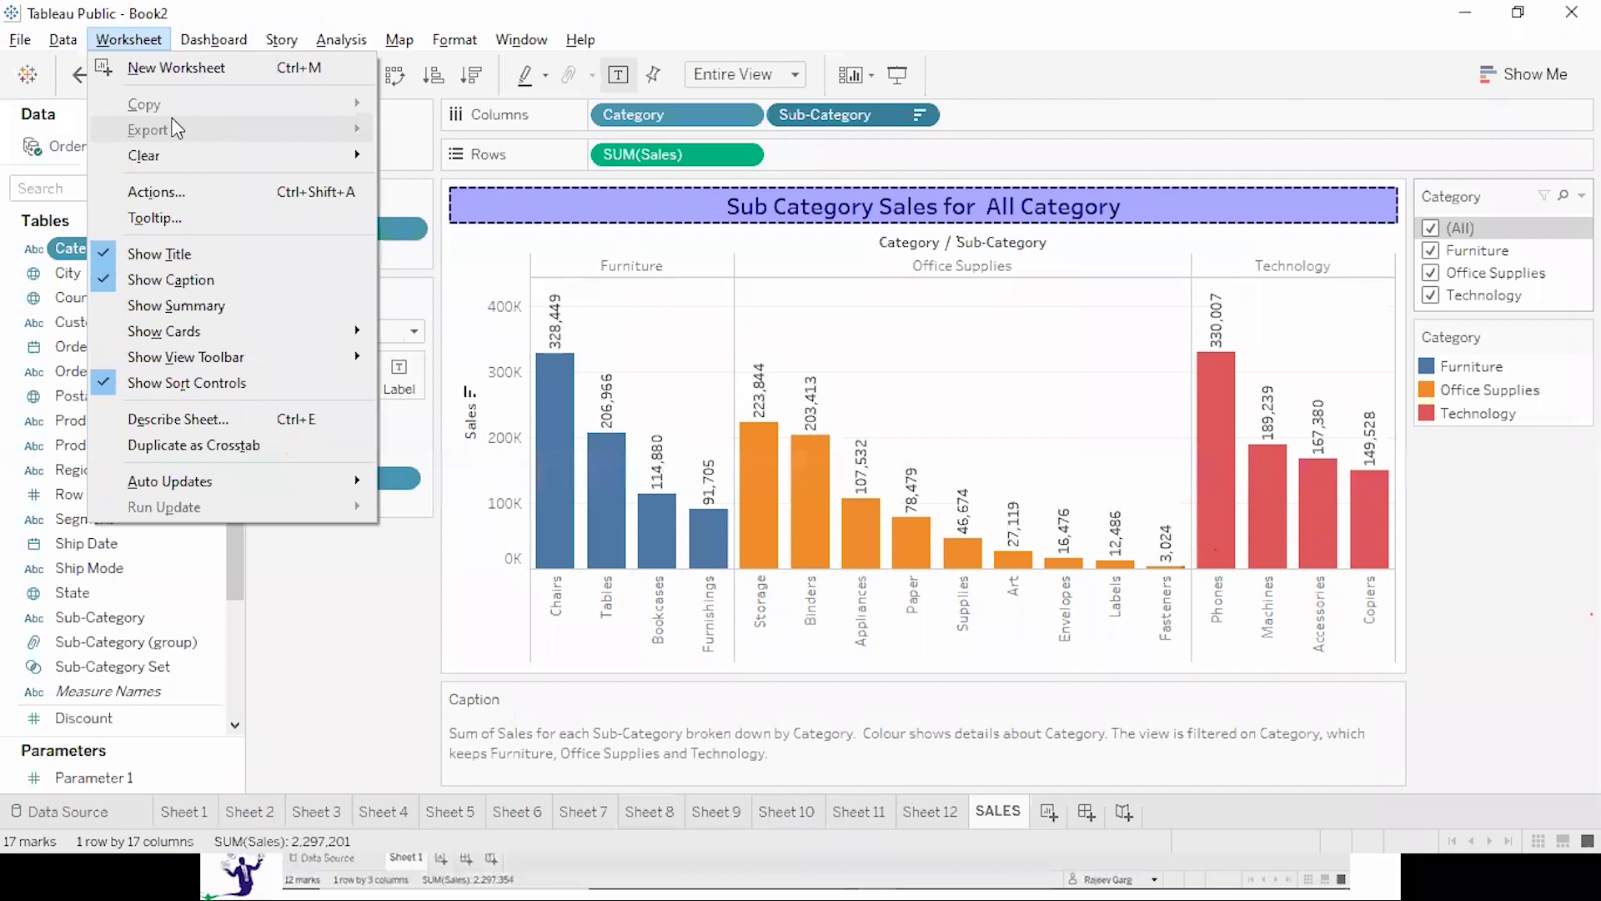
{"action": "key", "text": "alt+Tab"}
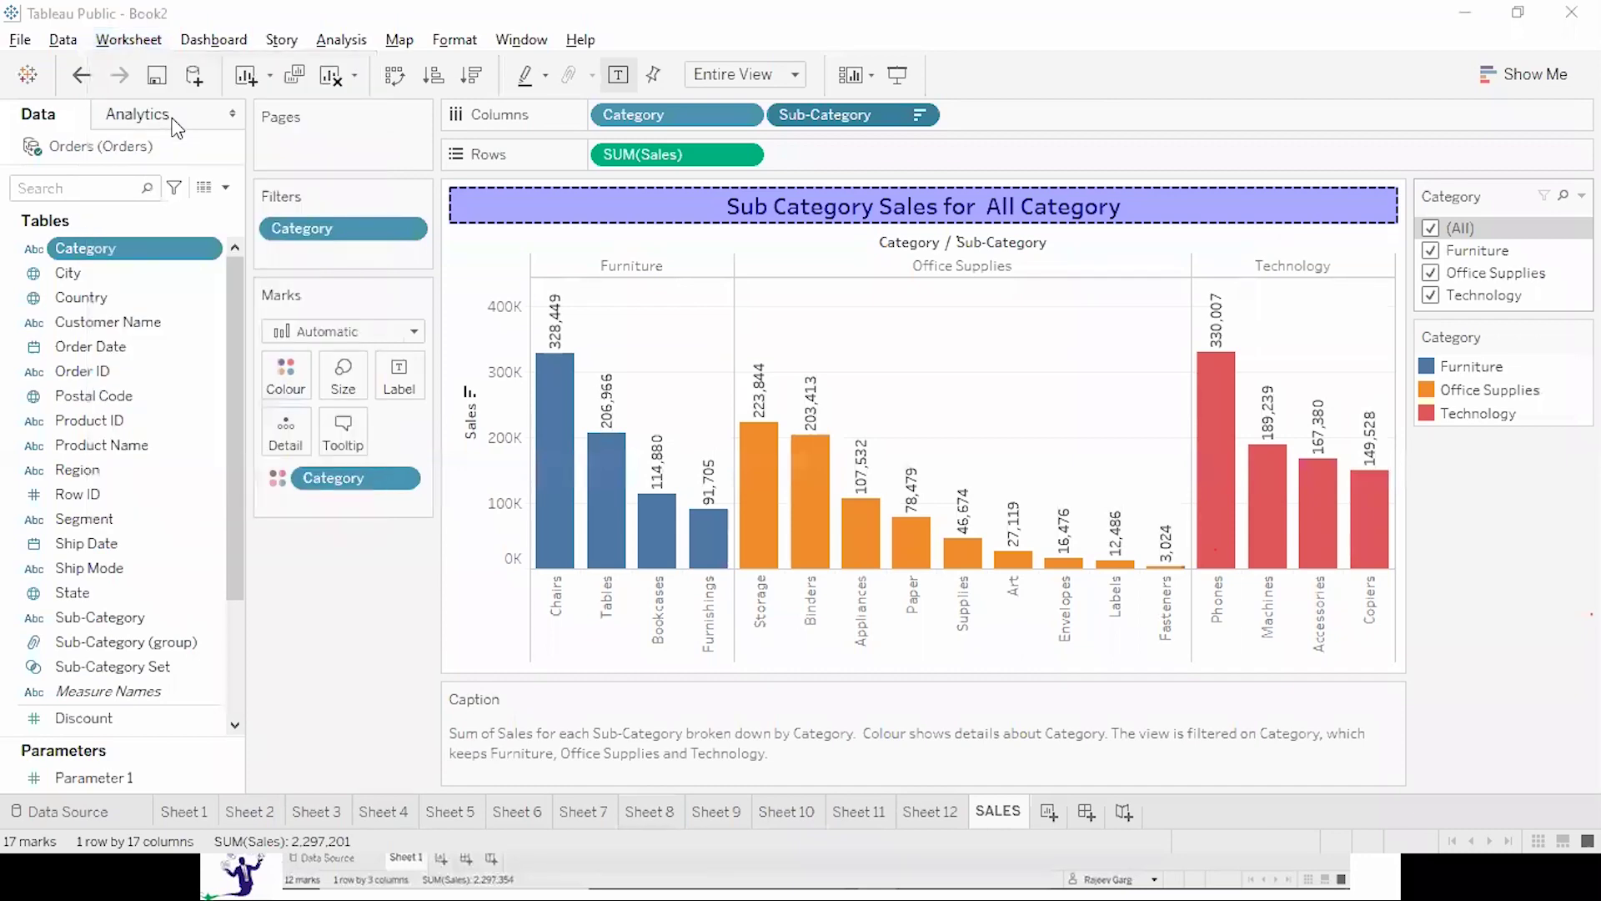
{"action": "key", "text": "Right"}
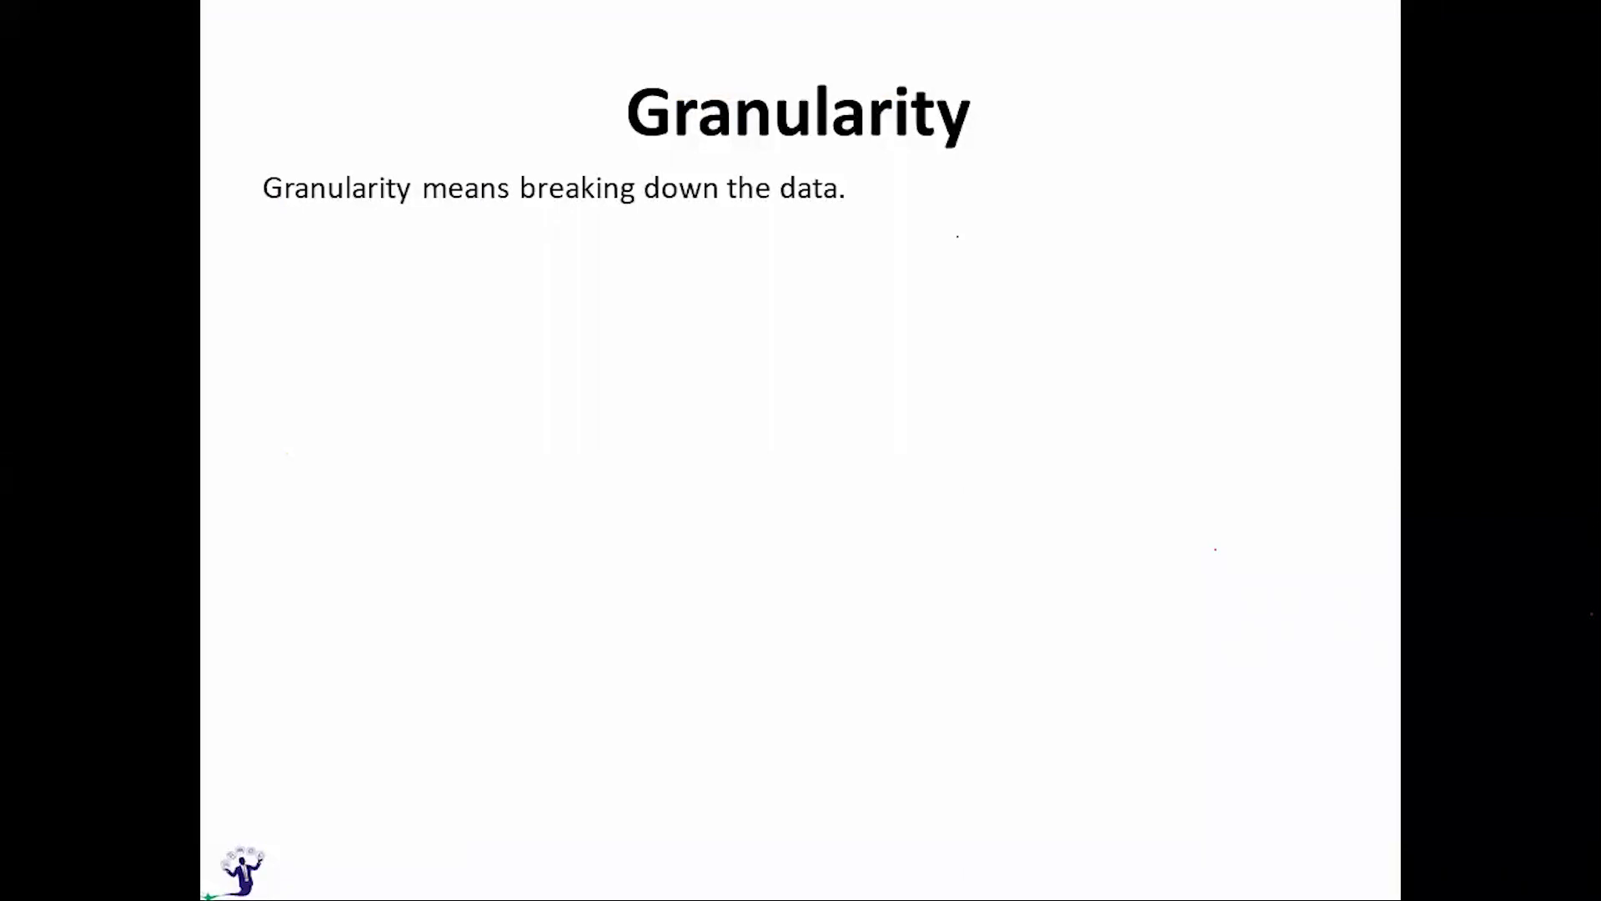
Add a new worksheet in Tableau Public and plot Sales on rows against Profit on columns.
{"action": "key", "text": "alt+Tab"}
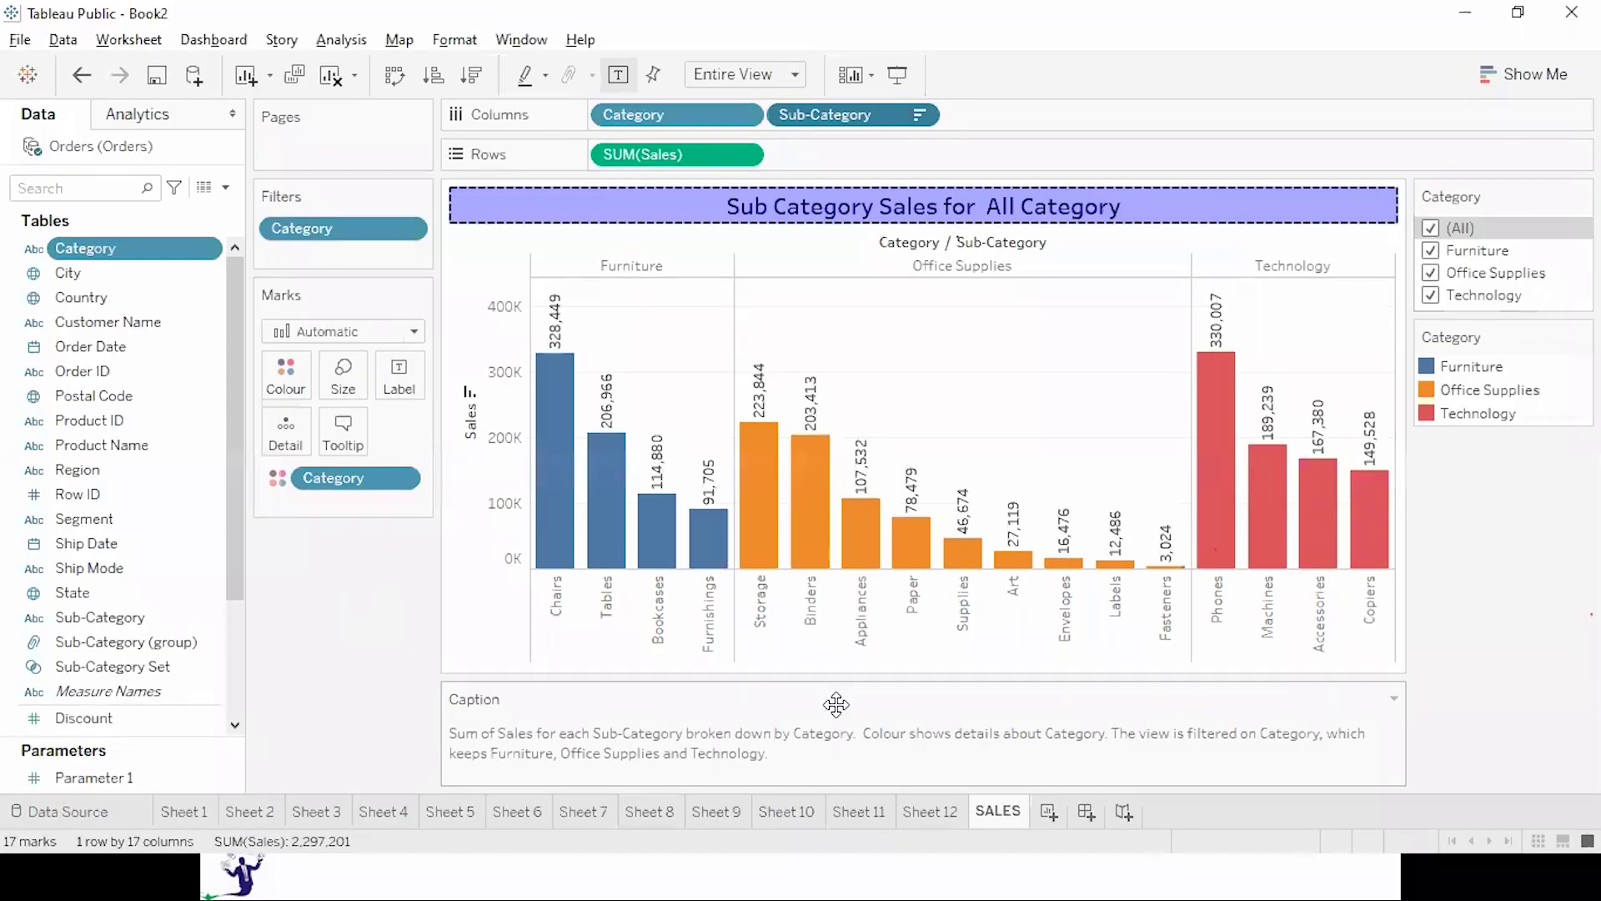
{"action": "left_click", "coordinate": [1048, 813]}
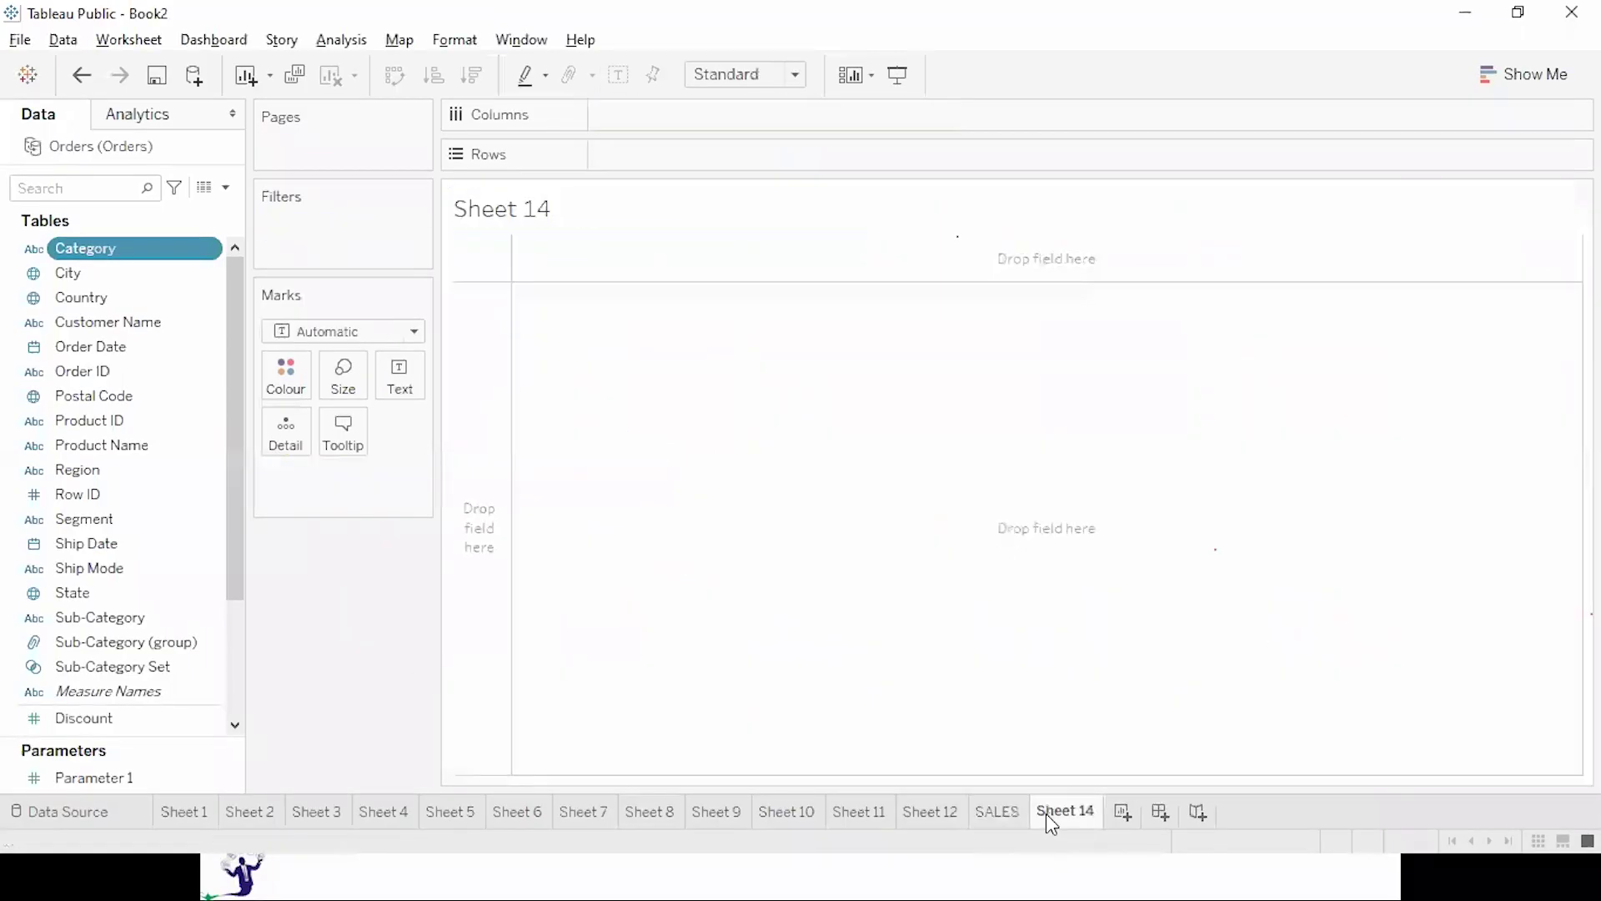
{"action": "left_click", "coordinate": [123, 778]}
{"action": "left_click_drag", "start_coordinate": [239, 572], "coordinate": [237, 740]}
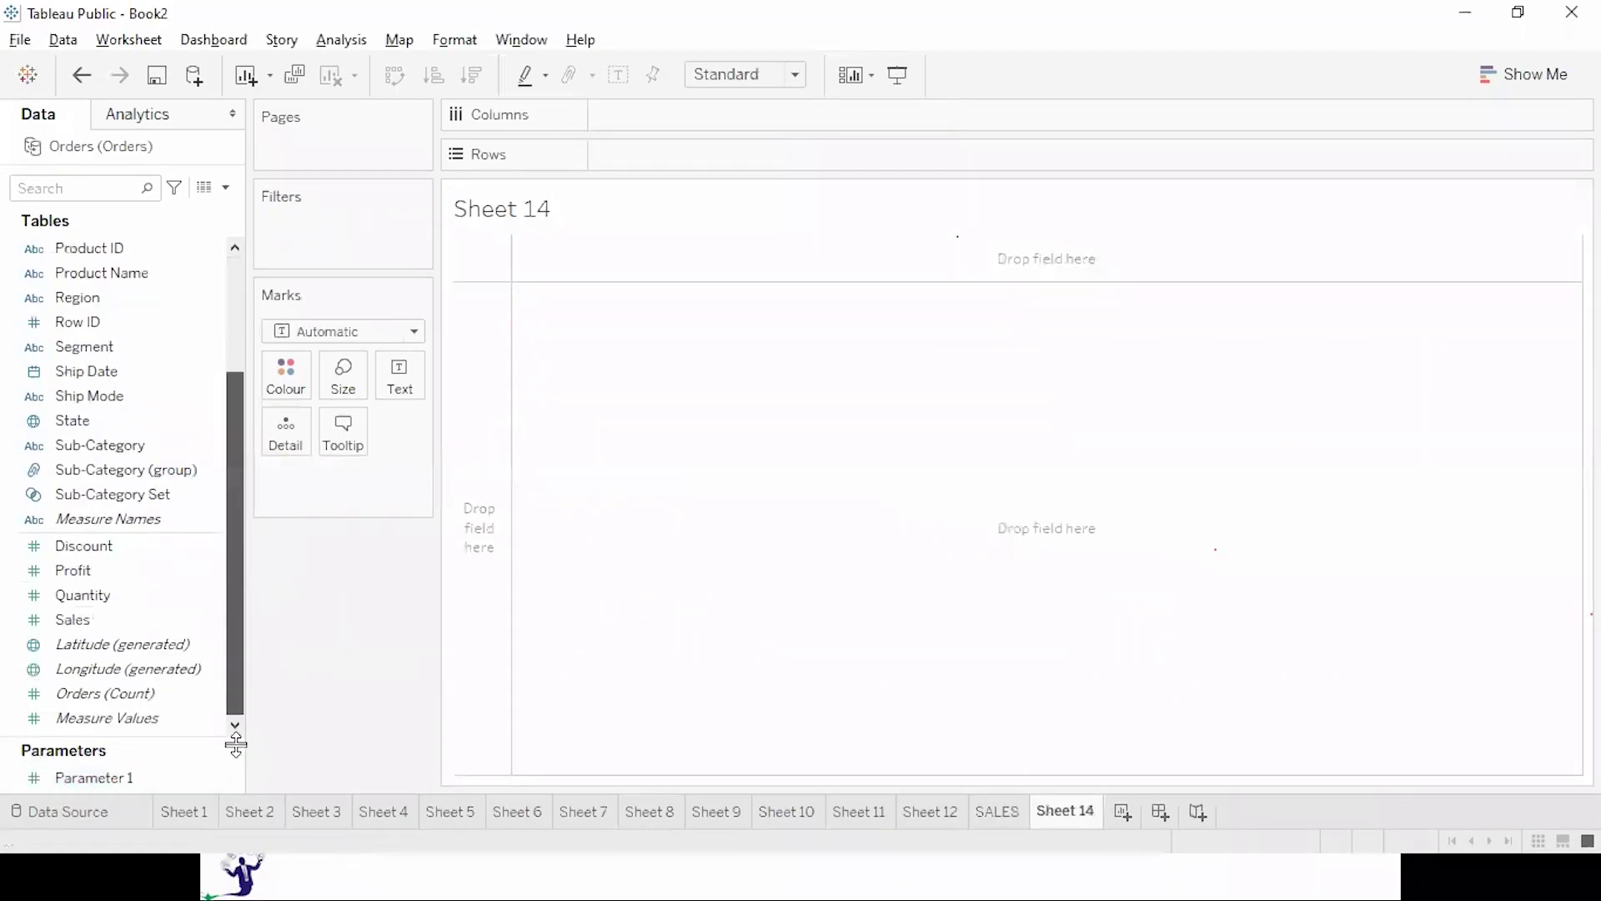
{"action": "double_click", "coordinate": [90, 624]}
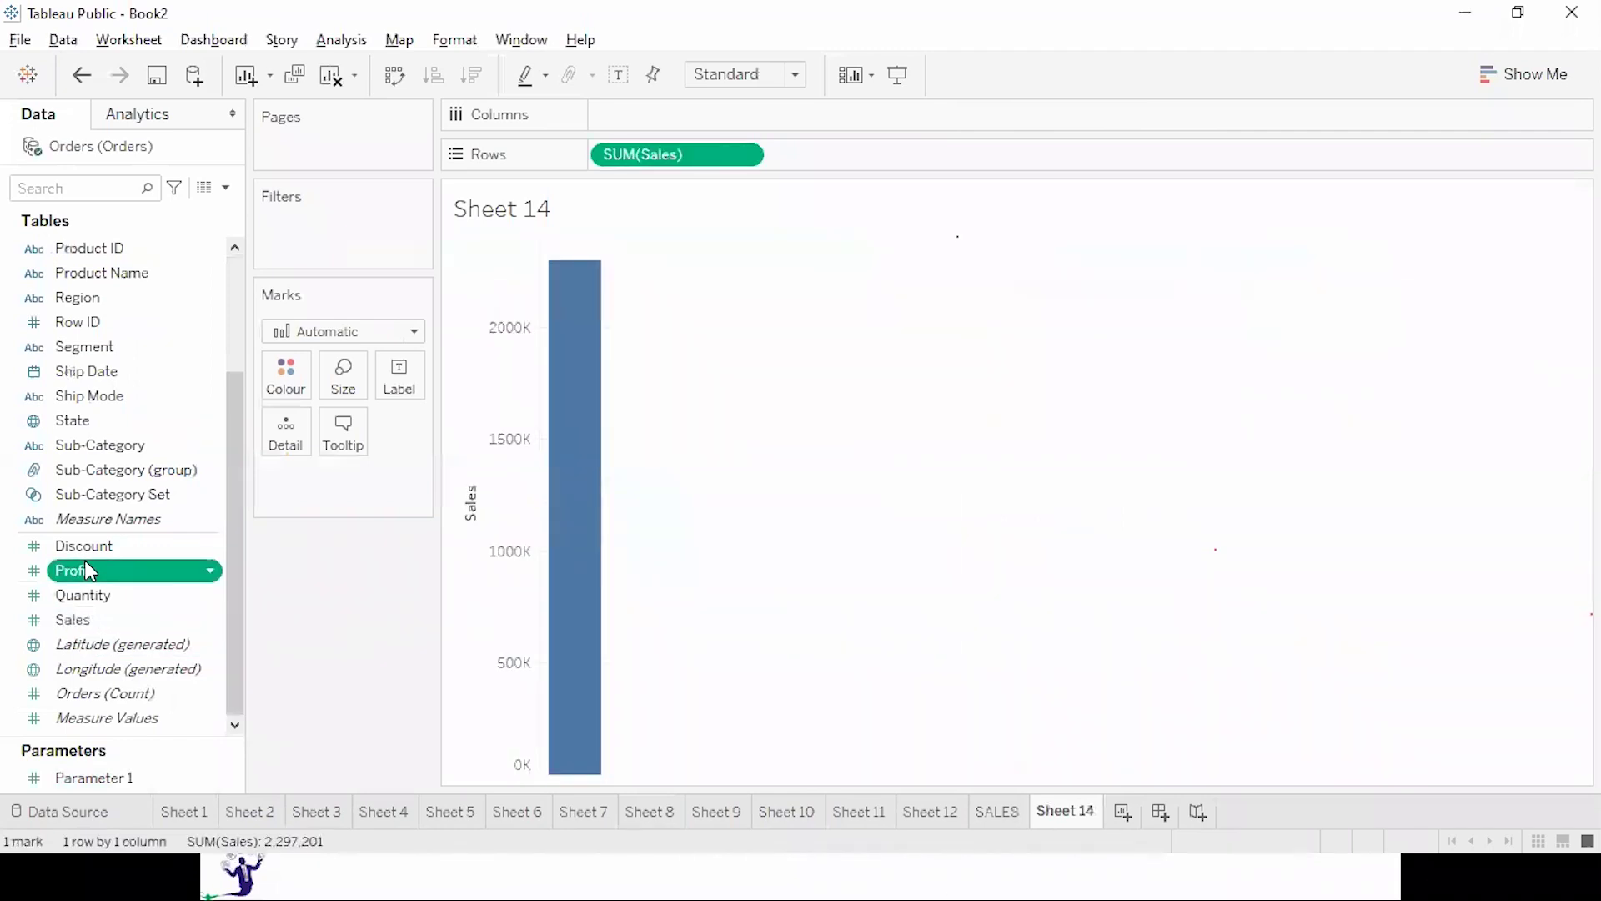
{"action": "double_click", "coordinate": [88, 571]}
Fit the scatter plot to Entire View and enlarge its mark.
{"action": "left_click", "coordinate": [740, 81]}
{"action": "left_click", "coordinate": [742, 154]}
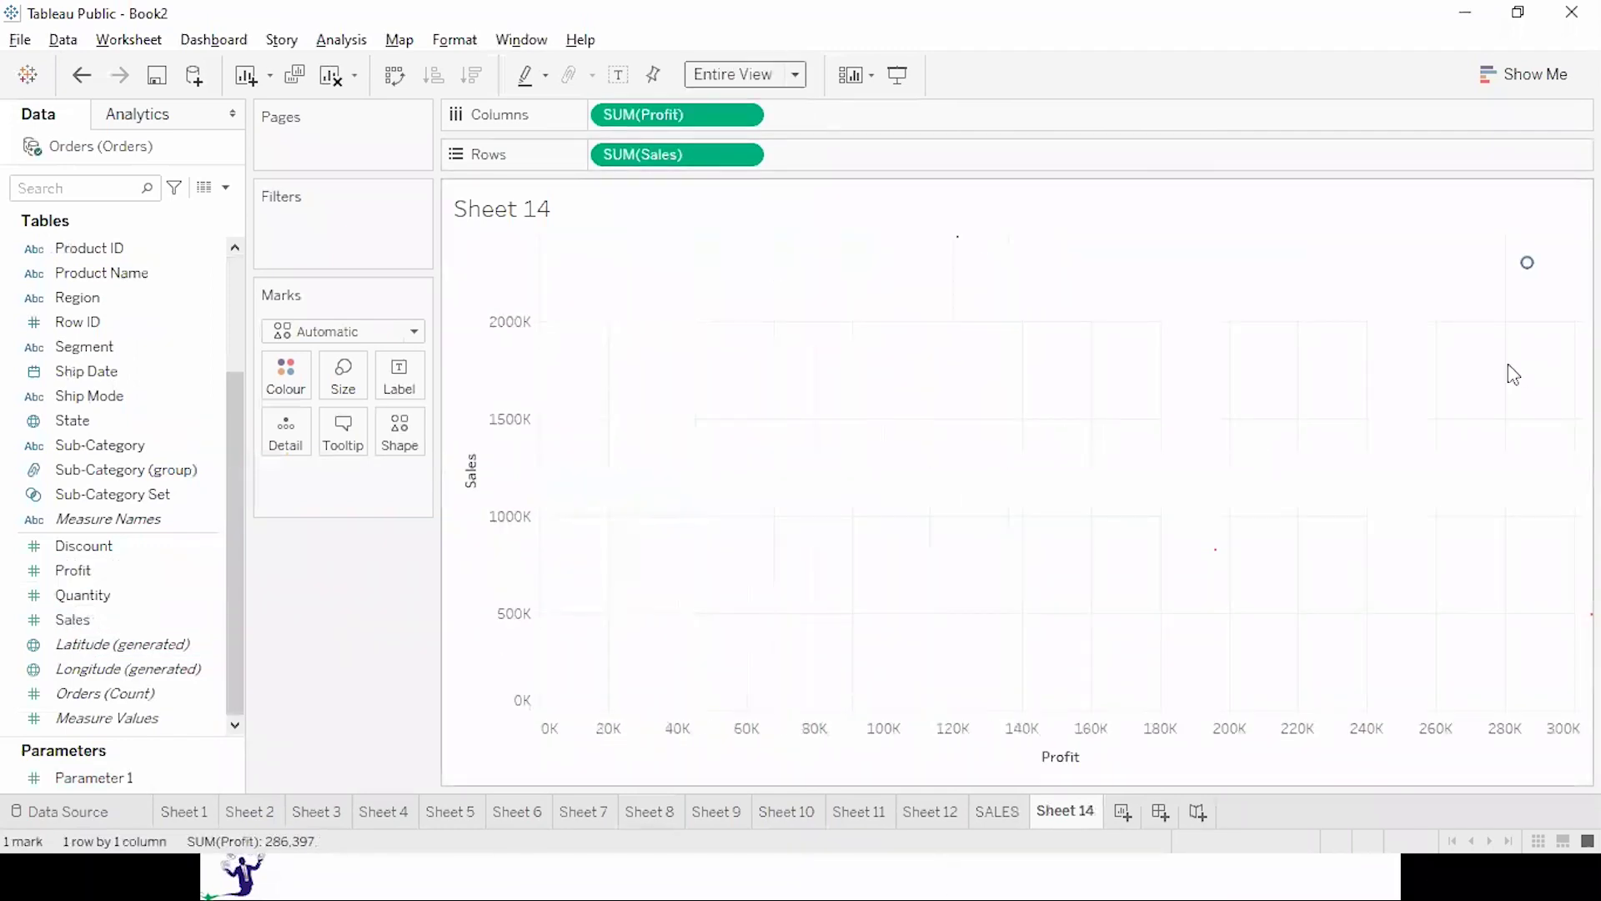
{"action": "left_click", "coordinate": [345, 380]}
{"action": "left_click", "coordinate": [472, 442]}
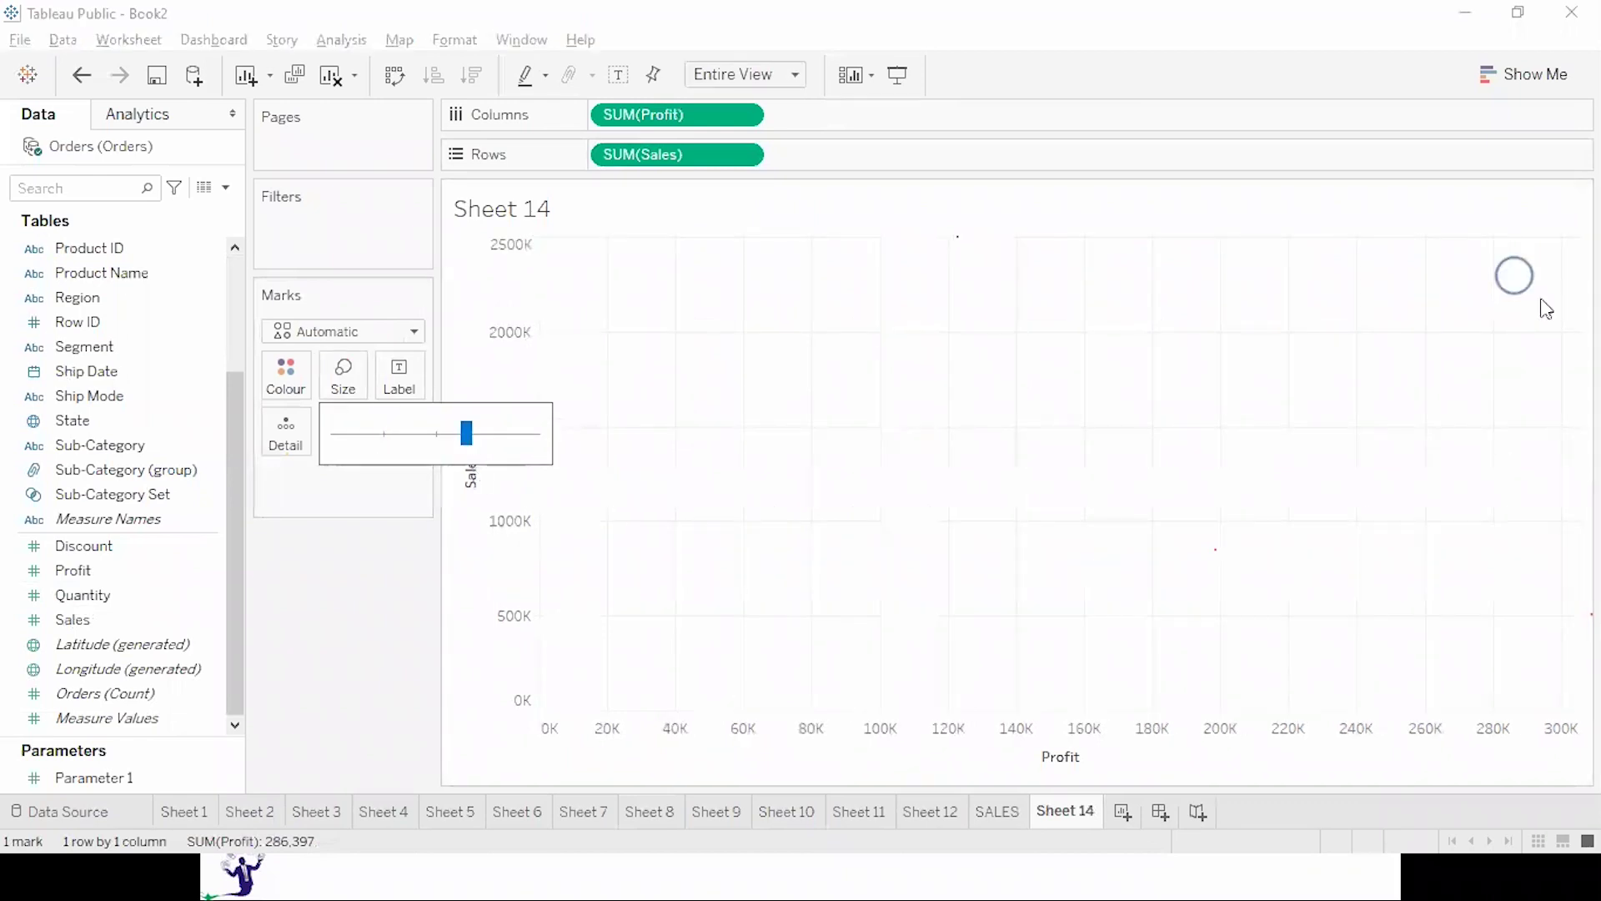
{"action": "mouse_move", "coordinate": [1511, 287]}
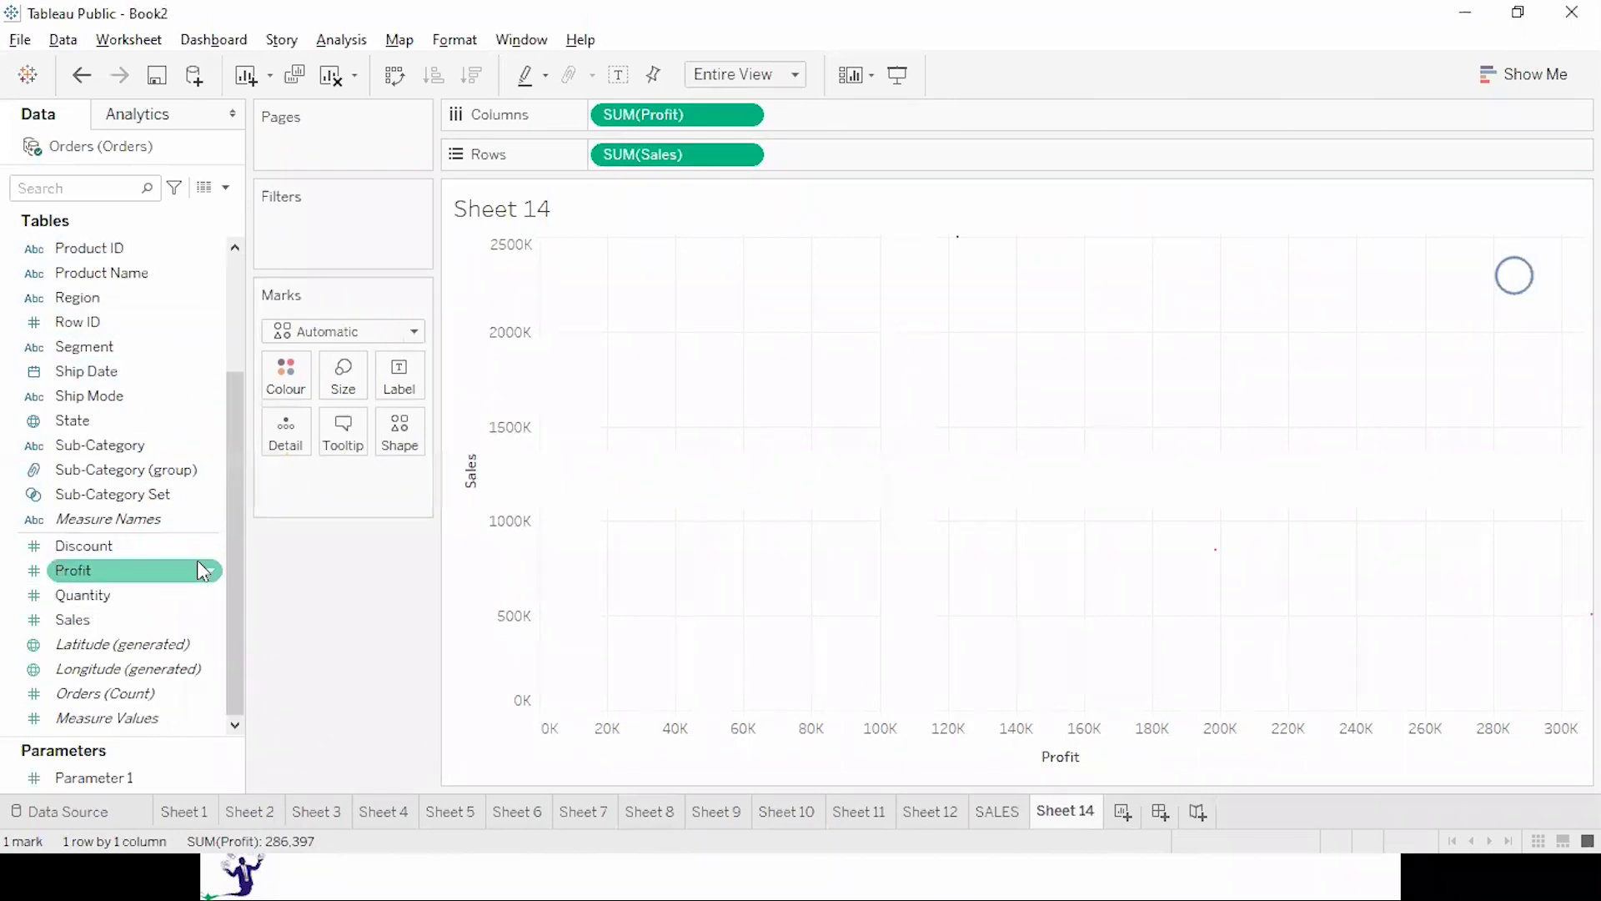
Break down the scatter plot marks by Region as colour and by Category as shape.
{"action": "left_click_drag", "start_coordinate": [83, 301], "coordinate": [276, 382]}
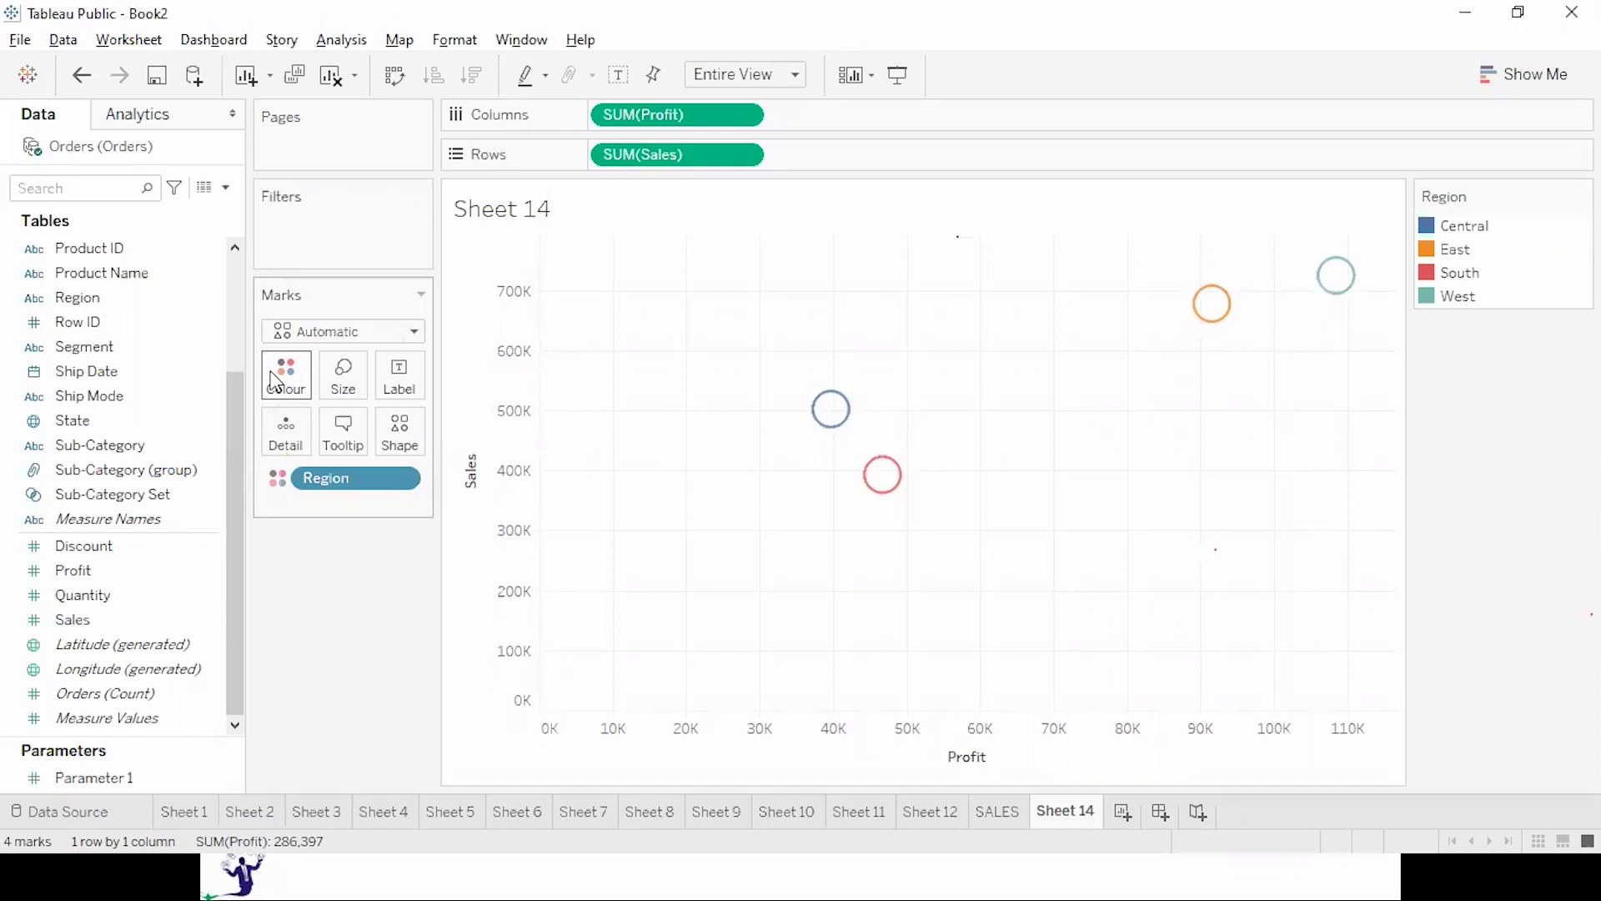
{"action": "mouse_move", "coordinate": [882, 479]}
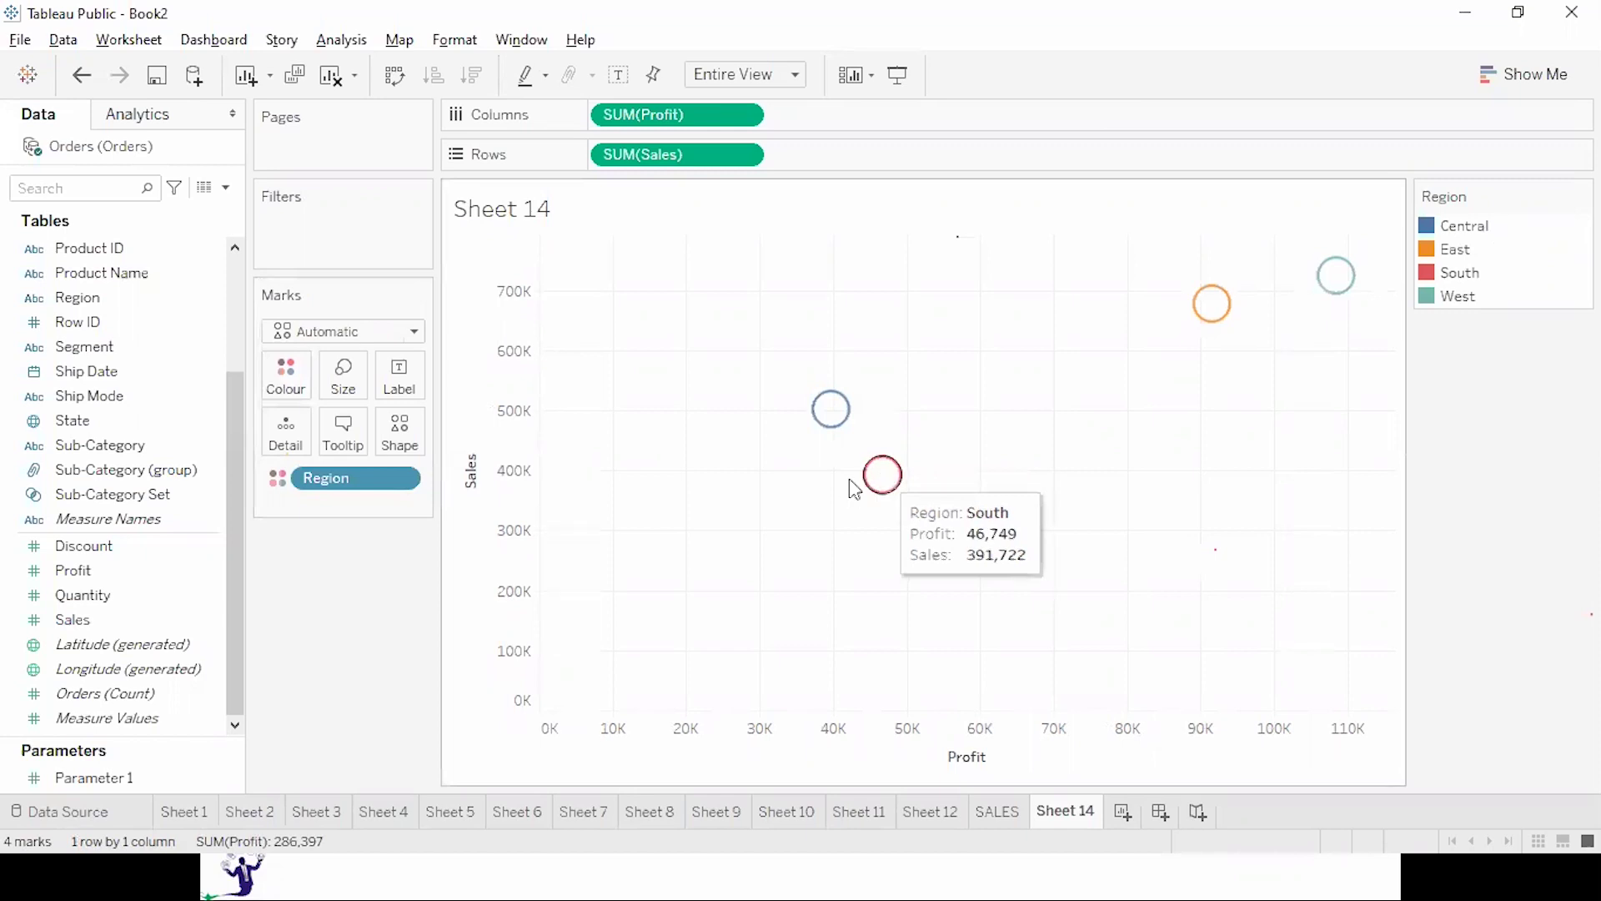
{"action": "left_click", "coordinate": [212, 279]}
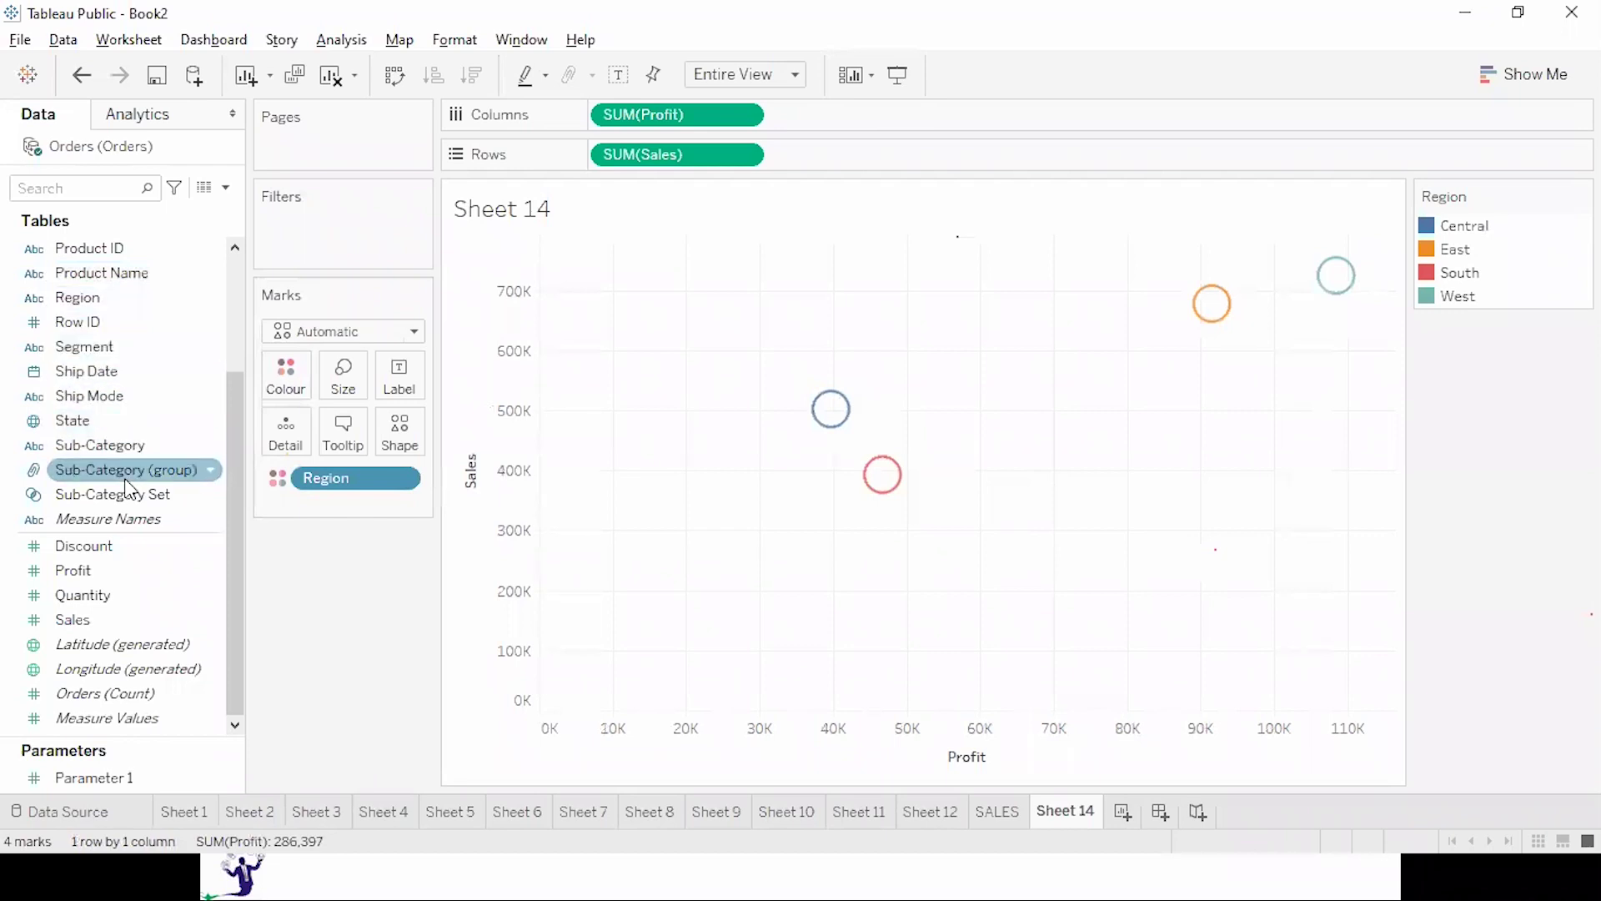
{"action": "left_click", "coordinate": [231, 284]}
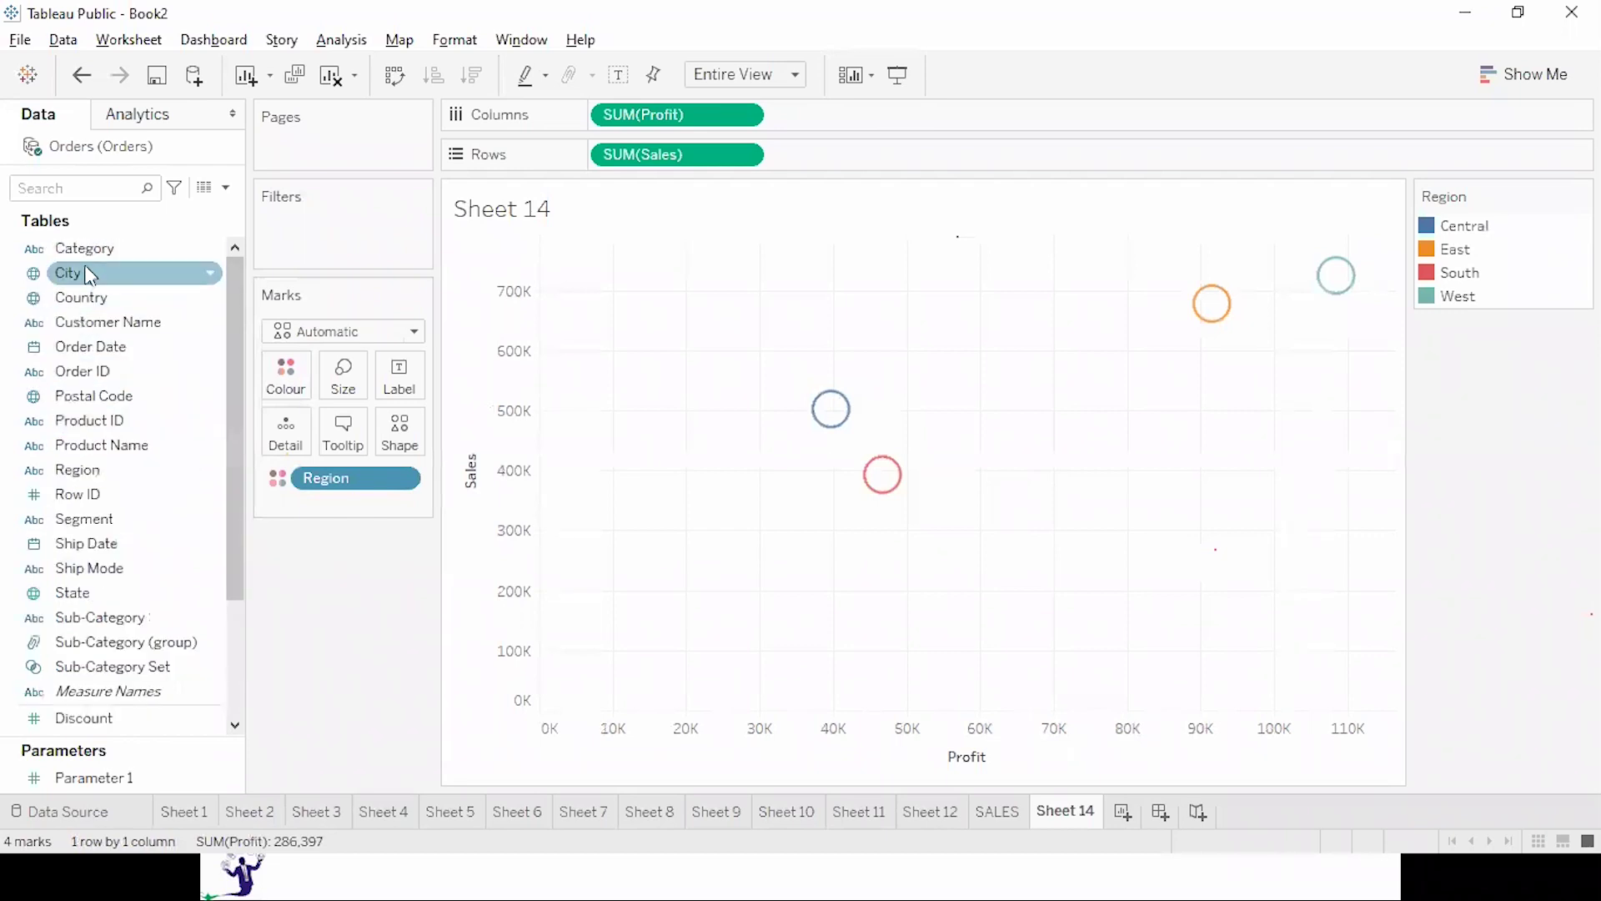
{"action": "left_click_drag", "start_coordinate": [84, 248], "coordinate": [402, 438]}
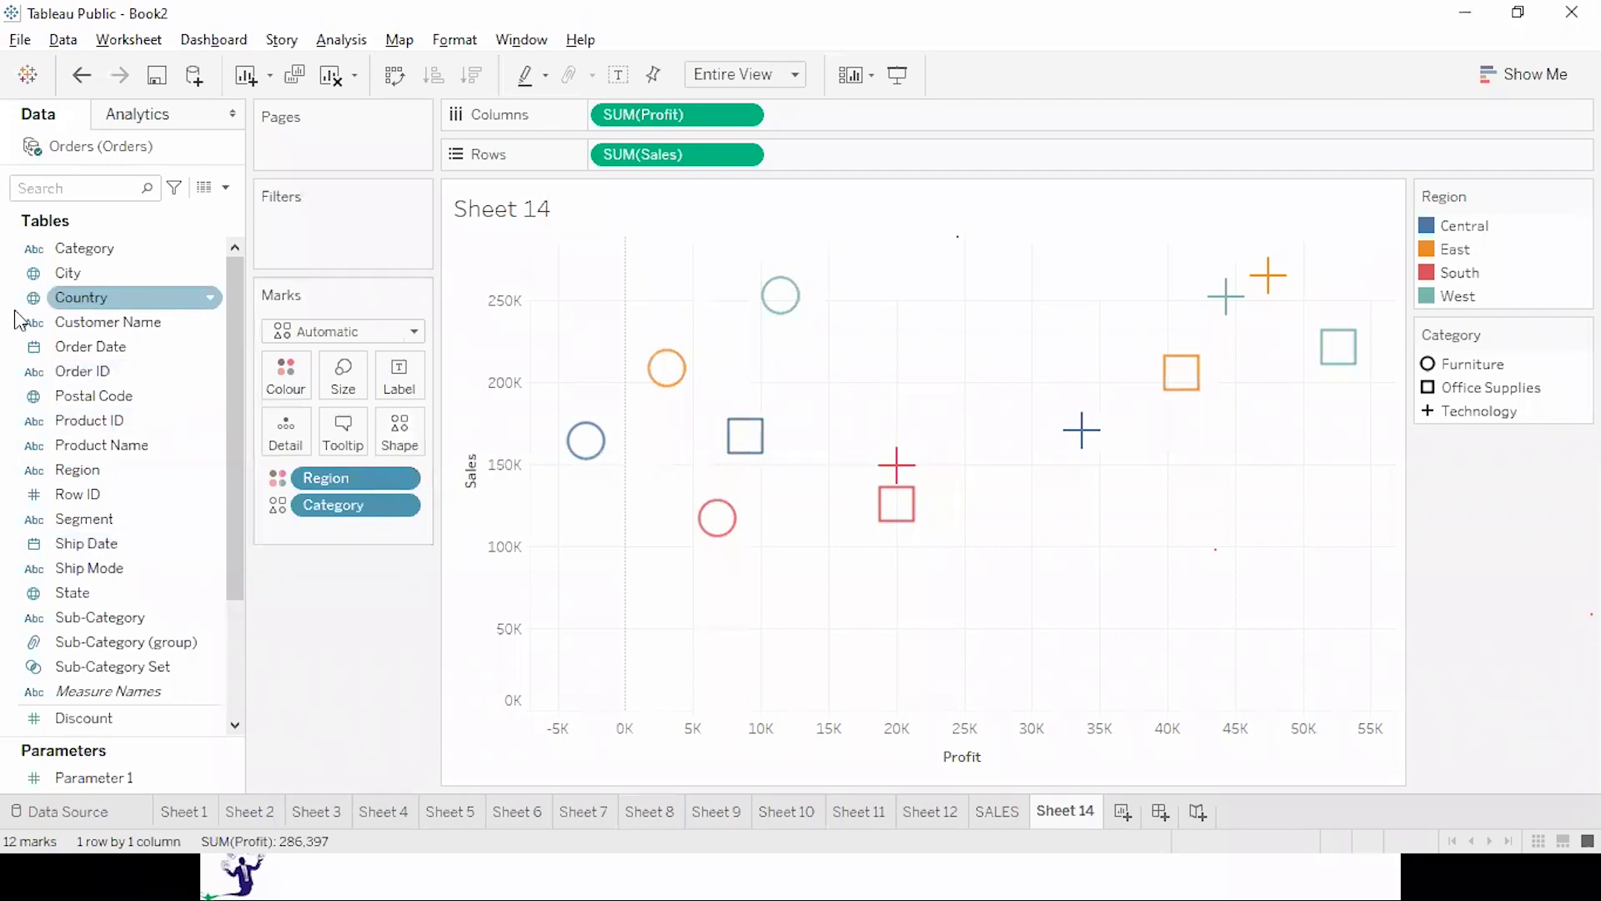
Add Segment as a detail level to break the scatter plot marks down further.
{"action": "left_click", "coordinate": [275, 366]}
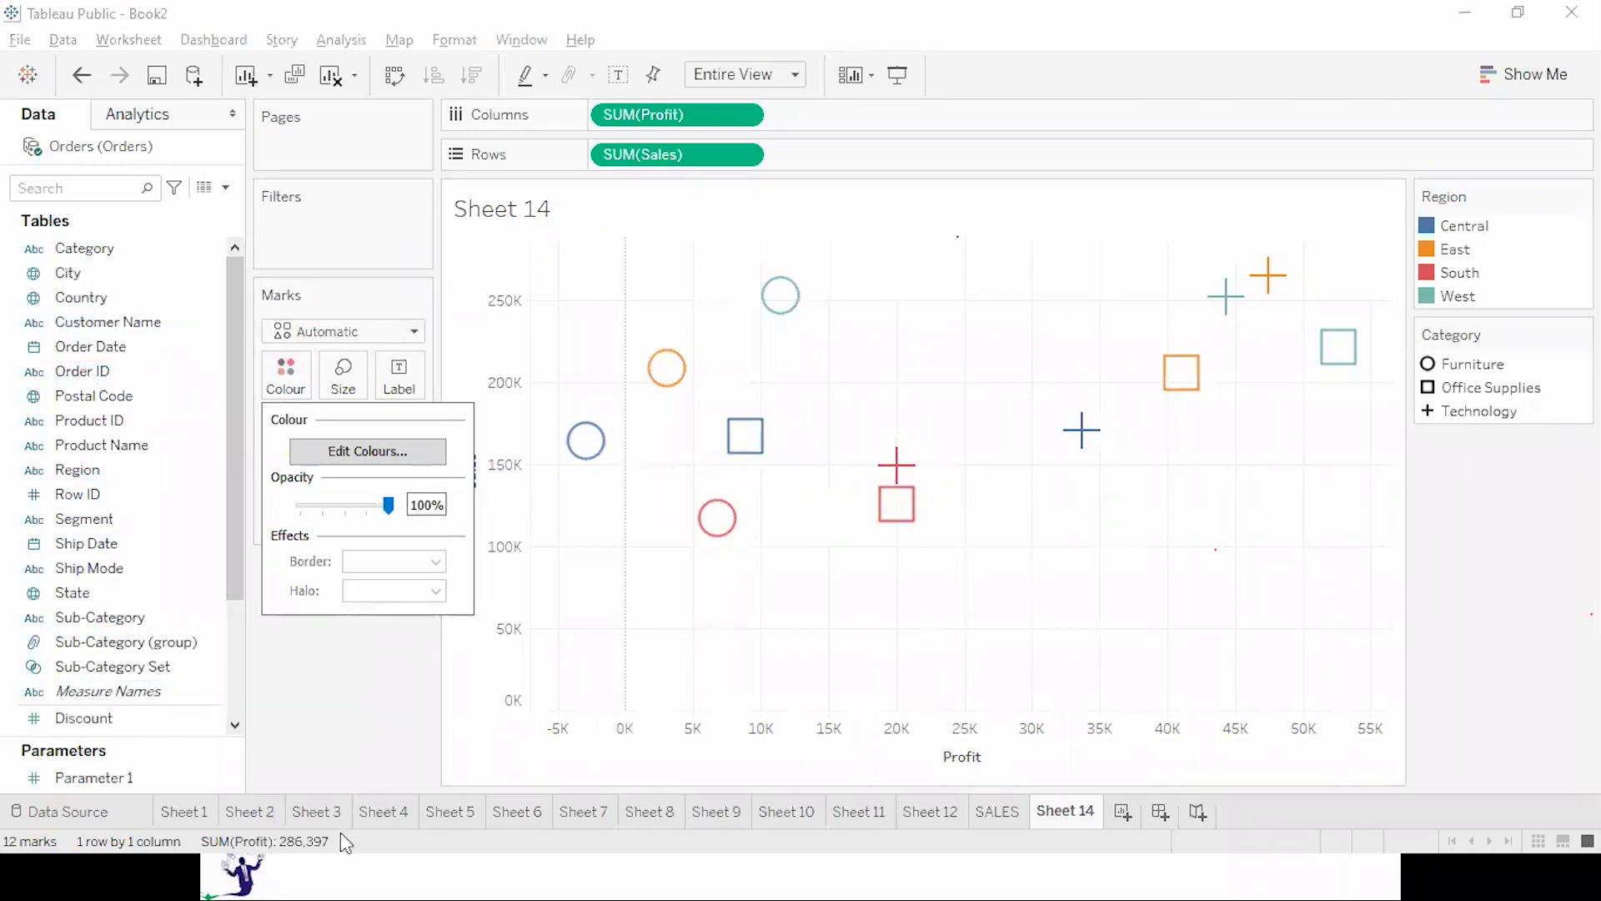
{"action": "left_click", "coordinate": [336, 745]}
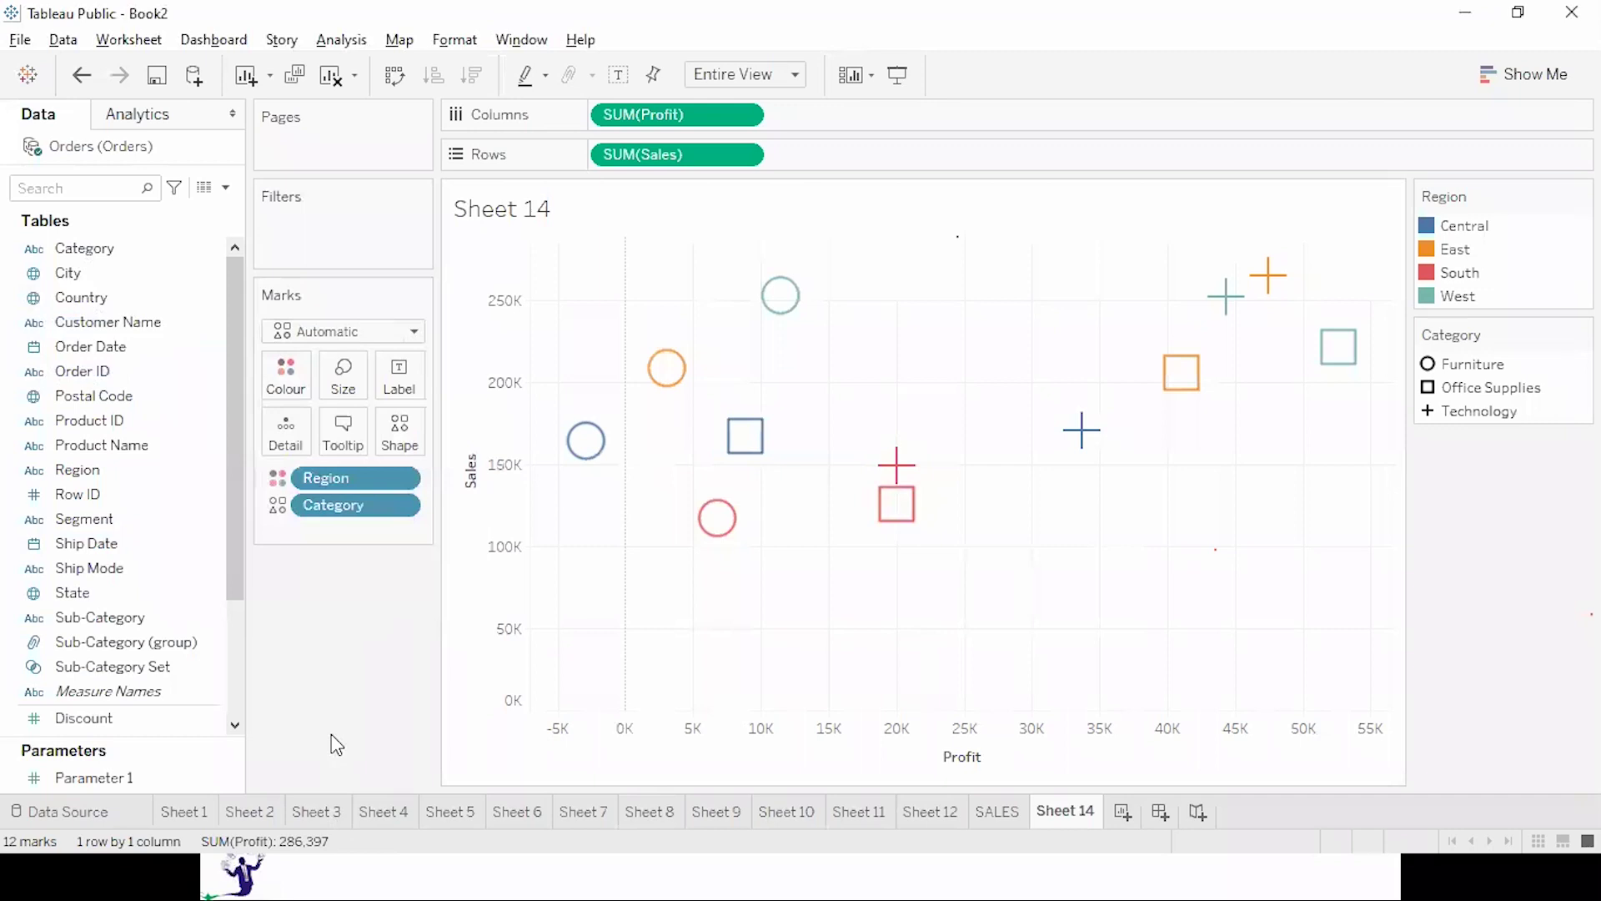
{"action": "left_click_drag", "start_coordinate": [98, 535], "coordinate": [291, 440]}
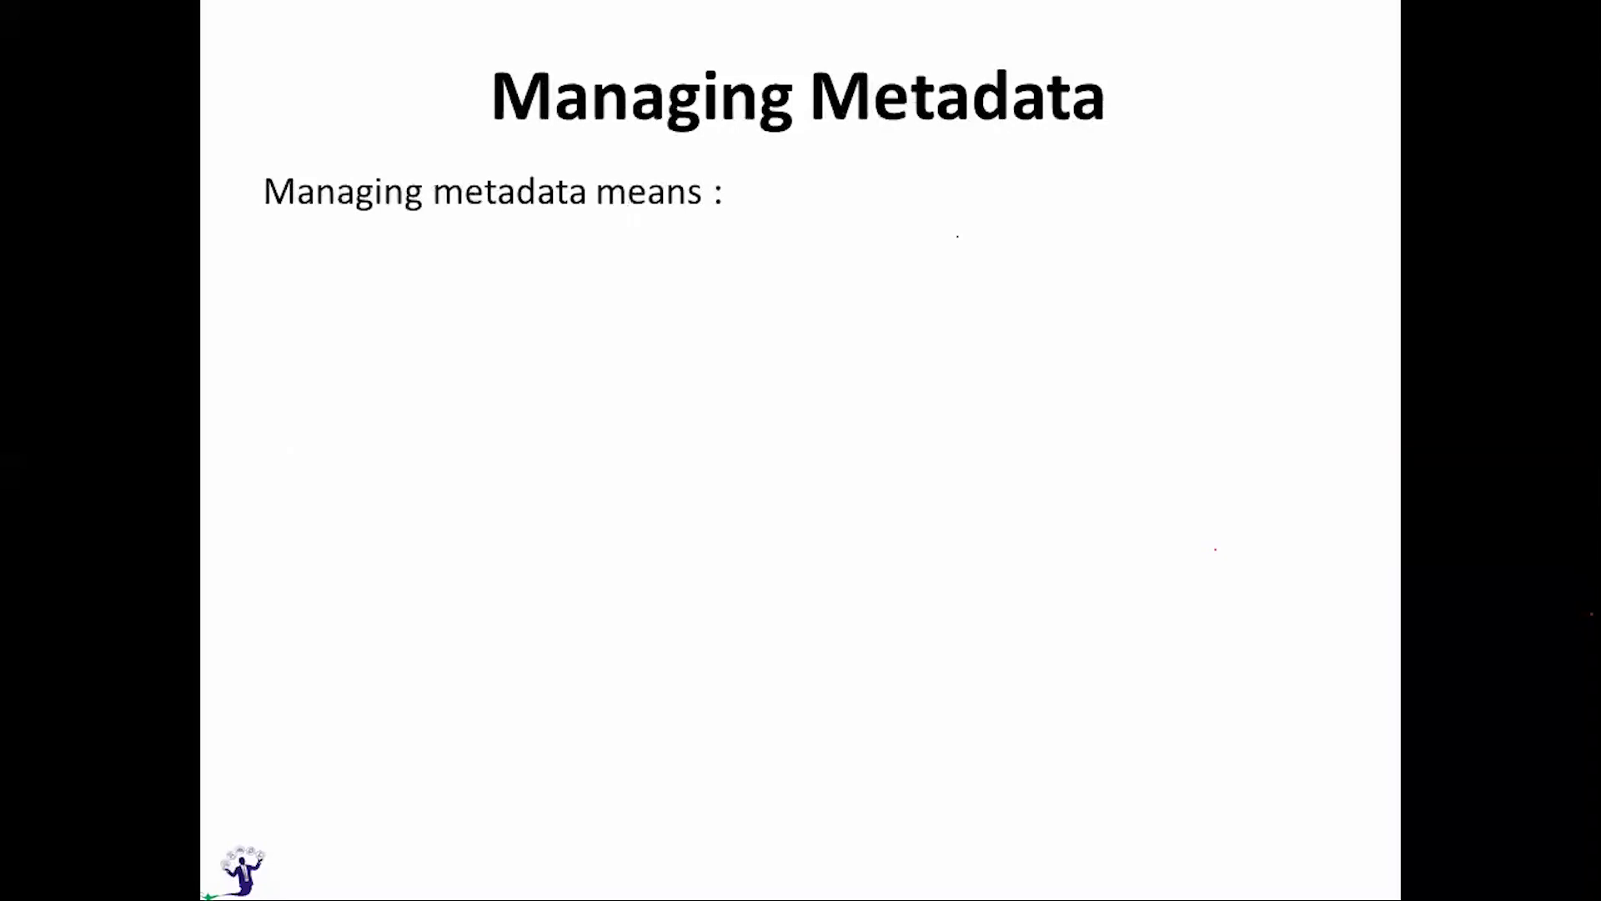
Add another new worksheet and hide the Customer Name field from the data source's field list.
{"action": "key", "text": "Right"}
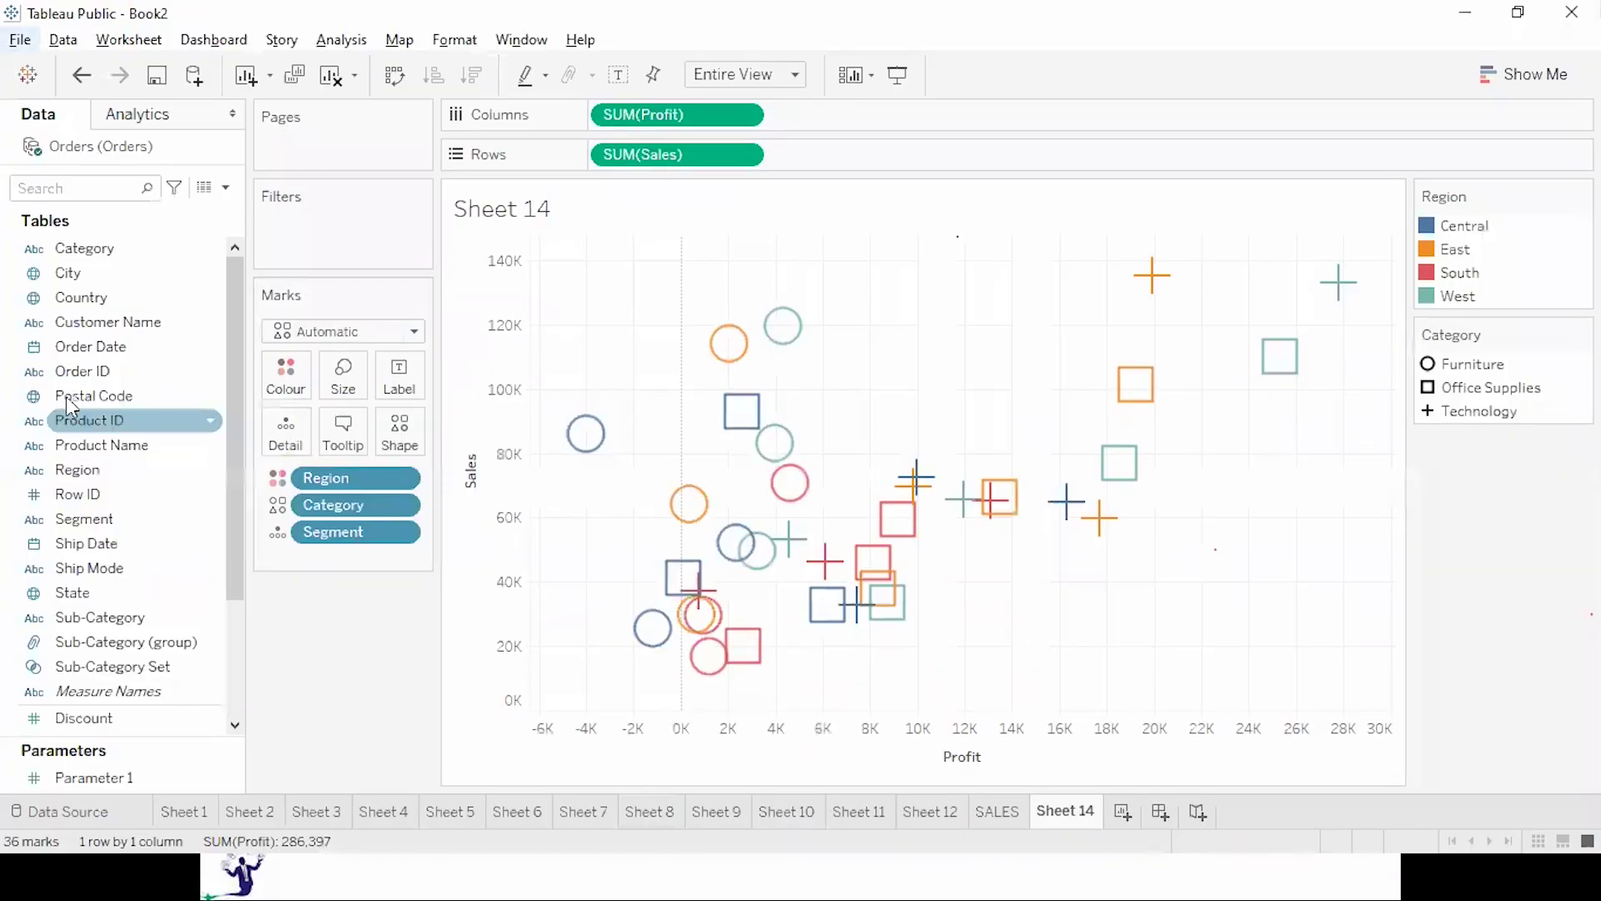
{"action": "left_click", "coordinate": [1120, 811]}
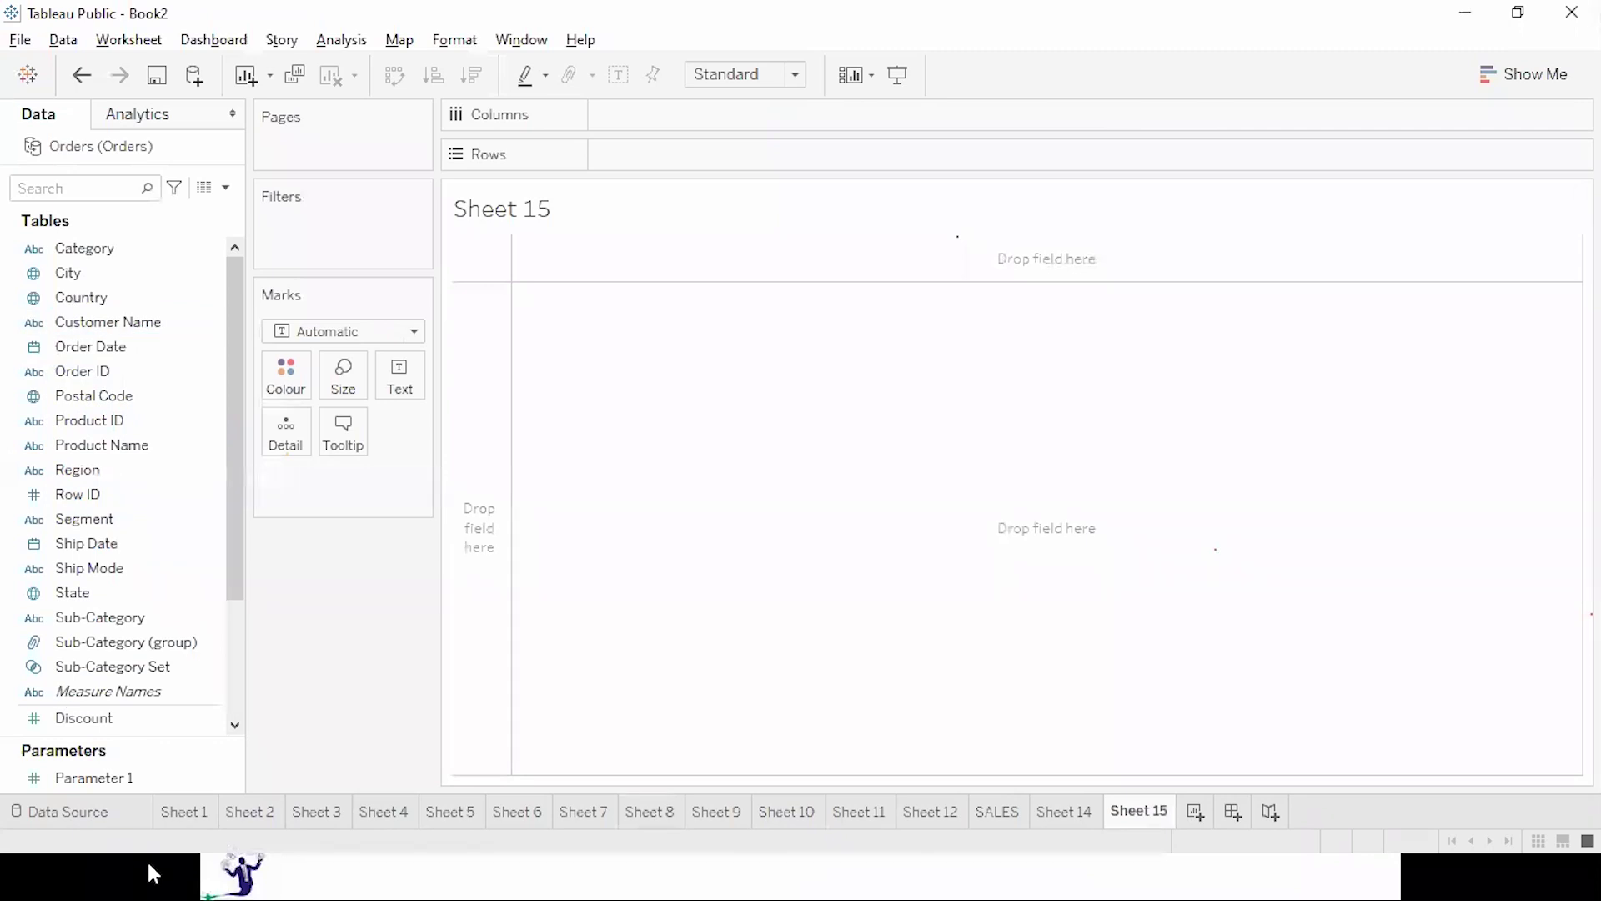
{"action": "right_click", "coordinate": [161, 338]}
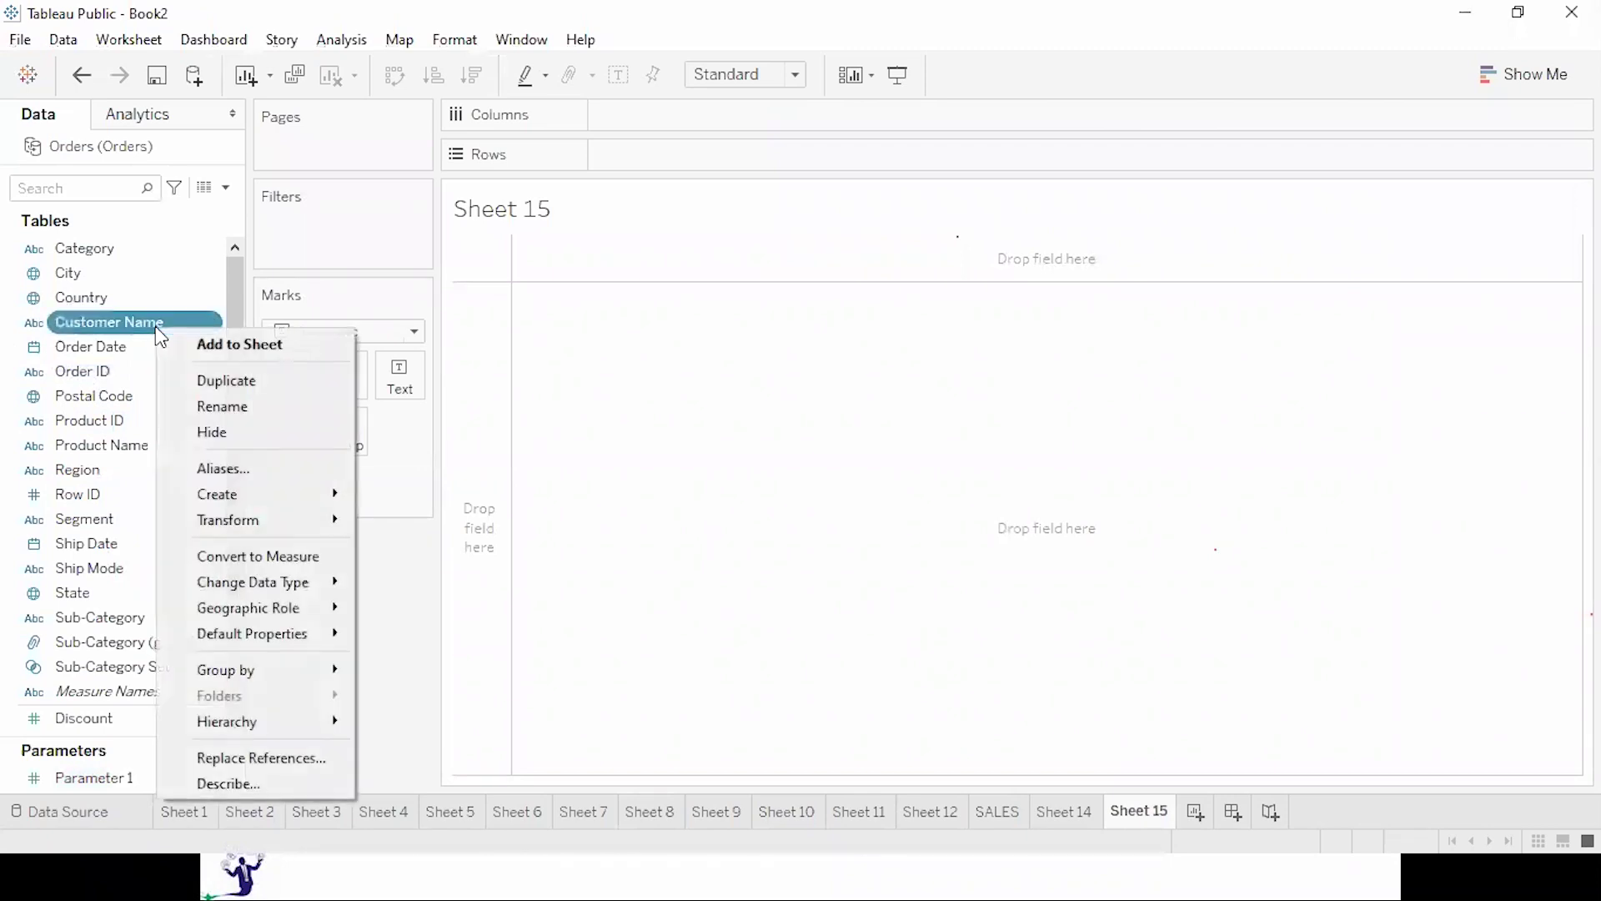
{"action": "left_click", "coordinate": [252, 433]}
Hide the Product ID and Product Name fields from the field list.
{"action": "left_click", "coordinate": [119, 405]}
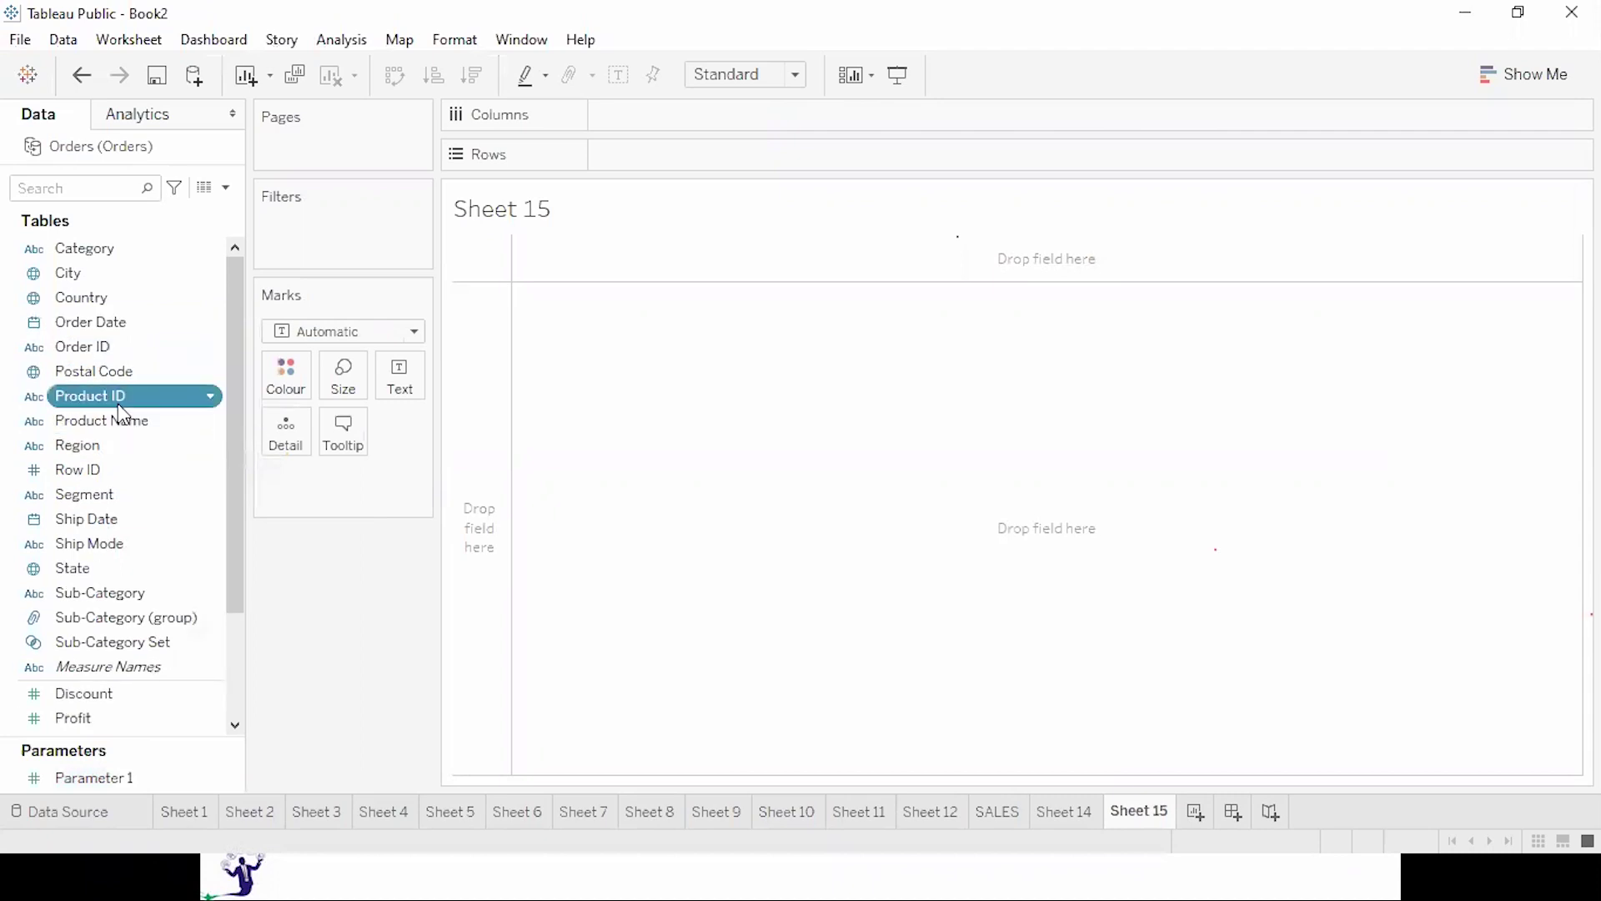
{"action": "right_click", "coordinate": [123, 415]}
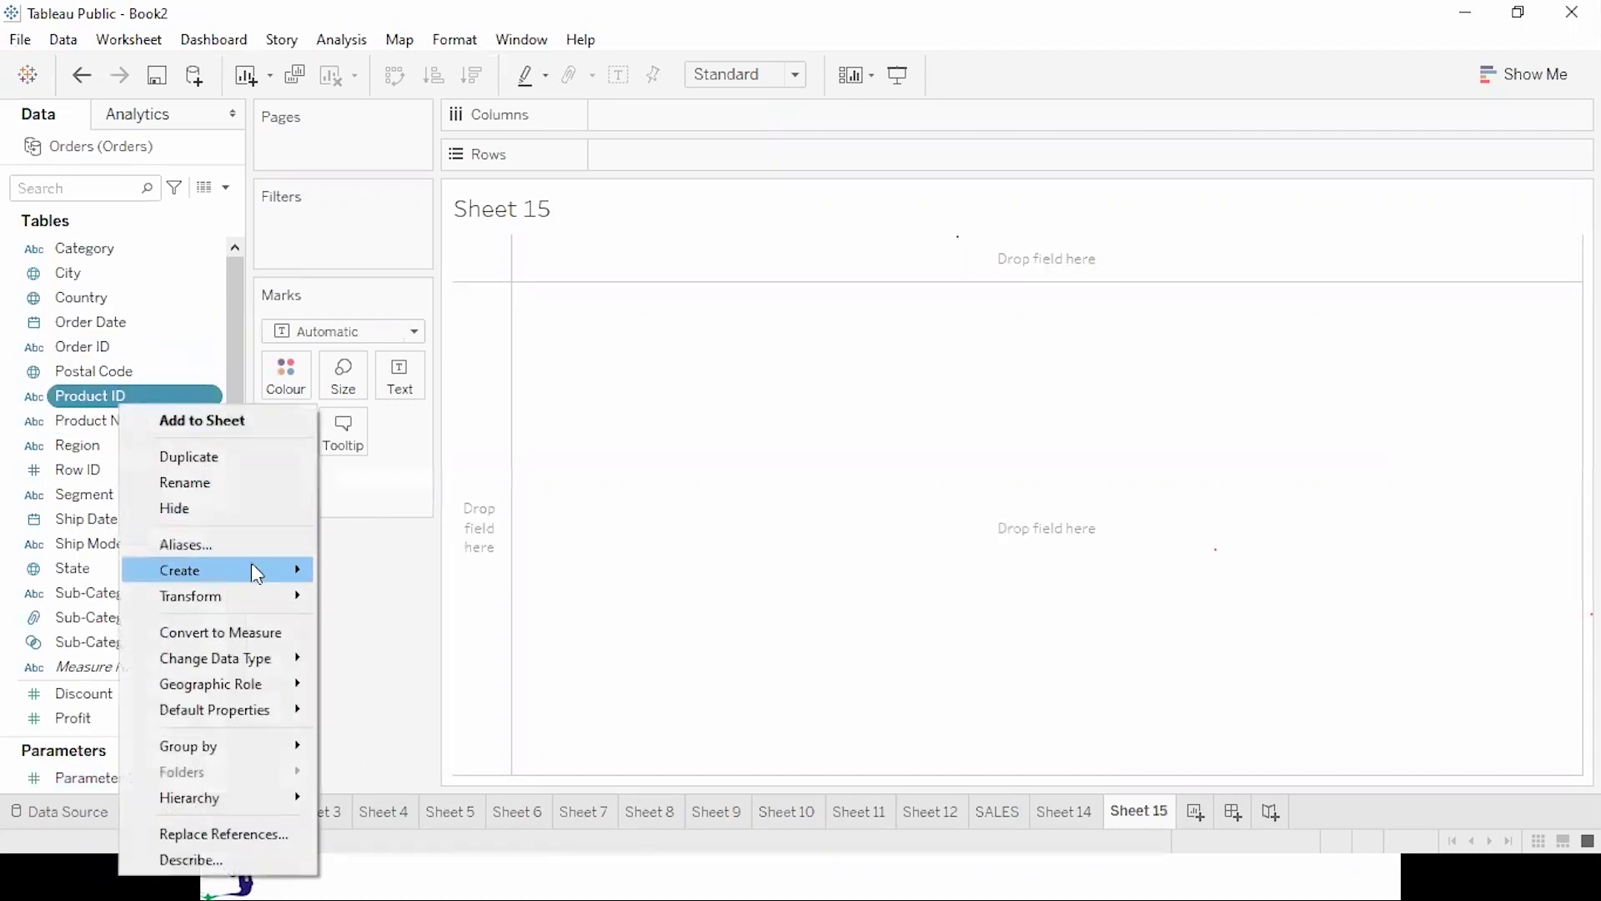
{"action": "left_click", "coordinate": [211, 508]}
{"action": "right_click", "coordinate": [112, 407]}
{"action": "left_click", "coordinate": [198, 510]}
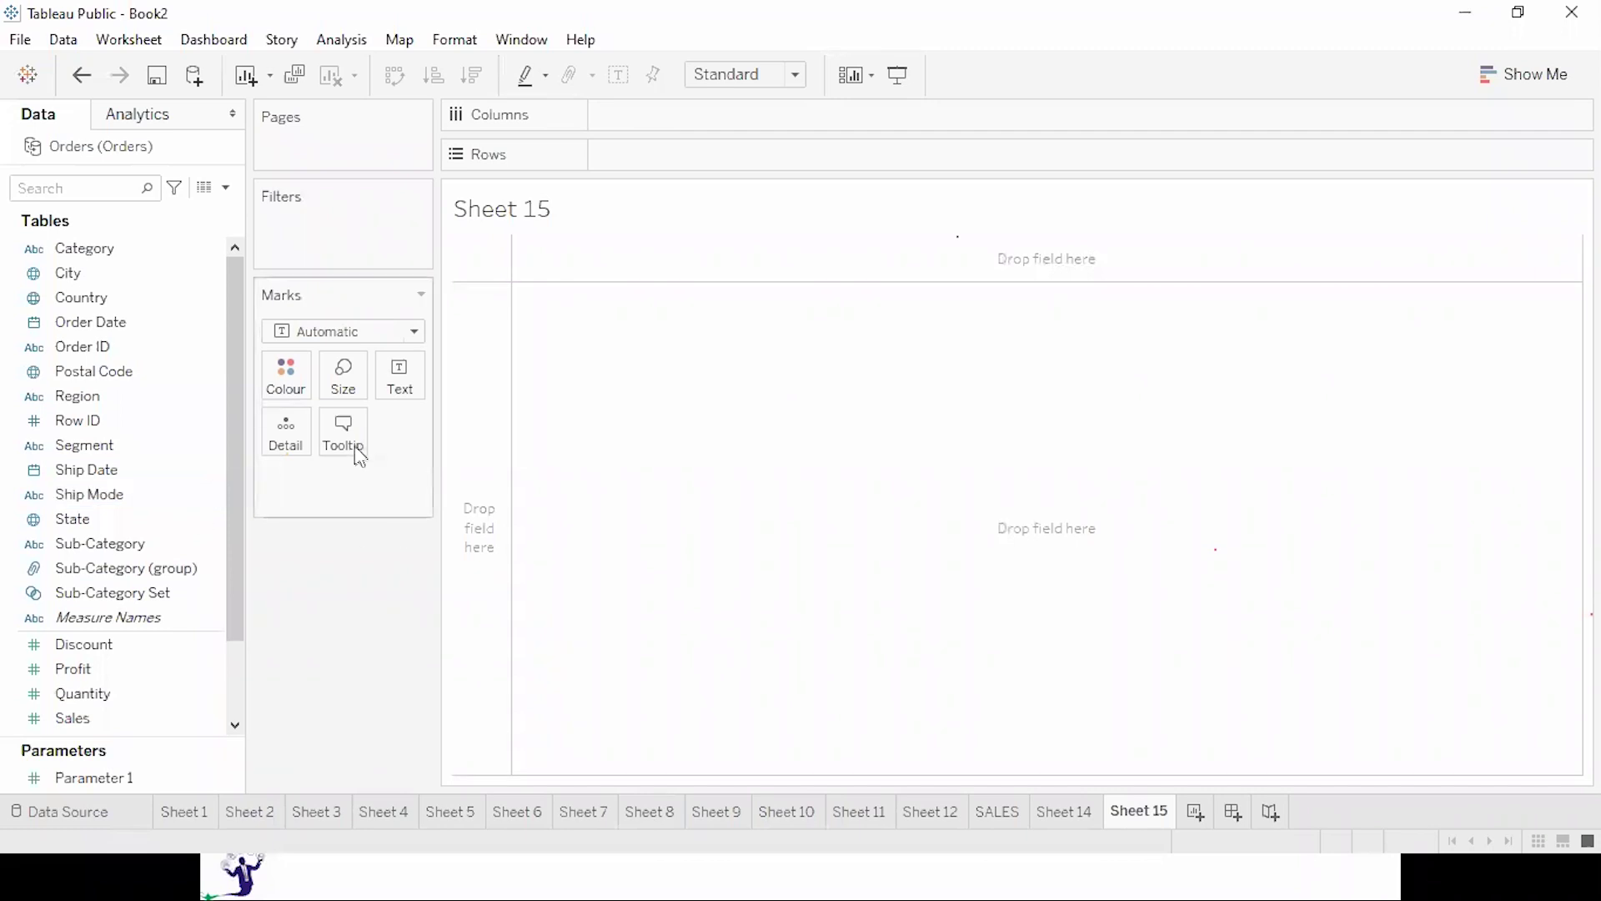
Create a folder named CUST in the data source's field list.
{"action": "left_click_drag", "start_coordinate": [228, 405], "coordinate": [286, 278]}
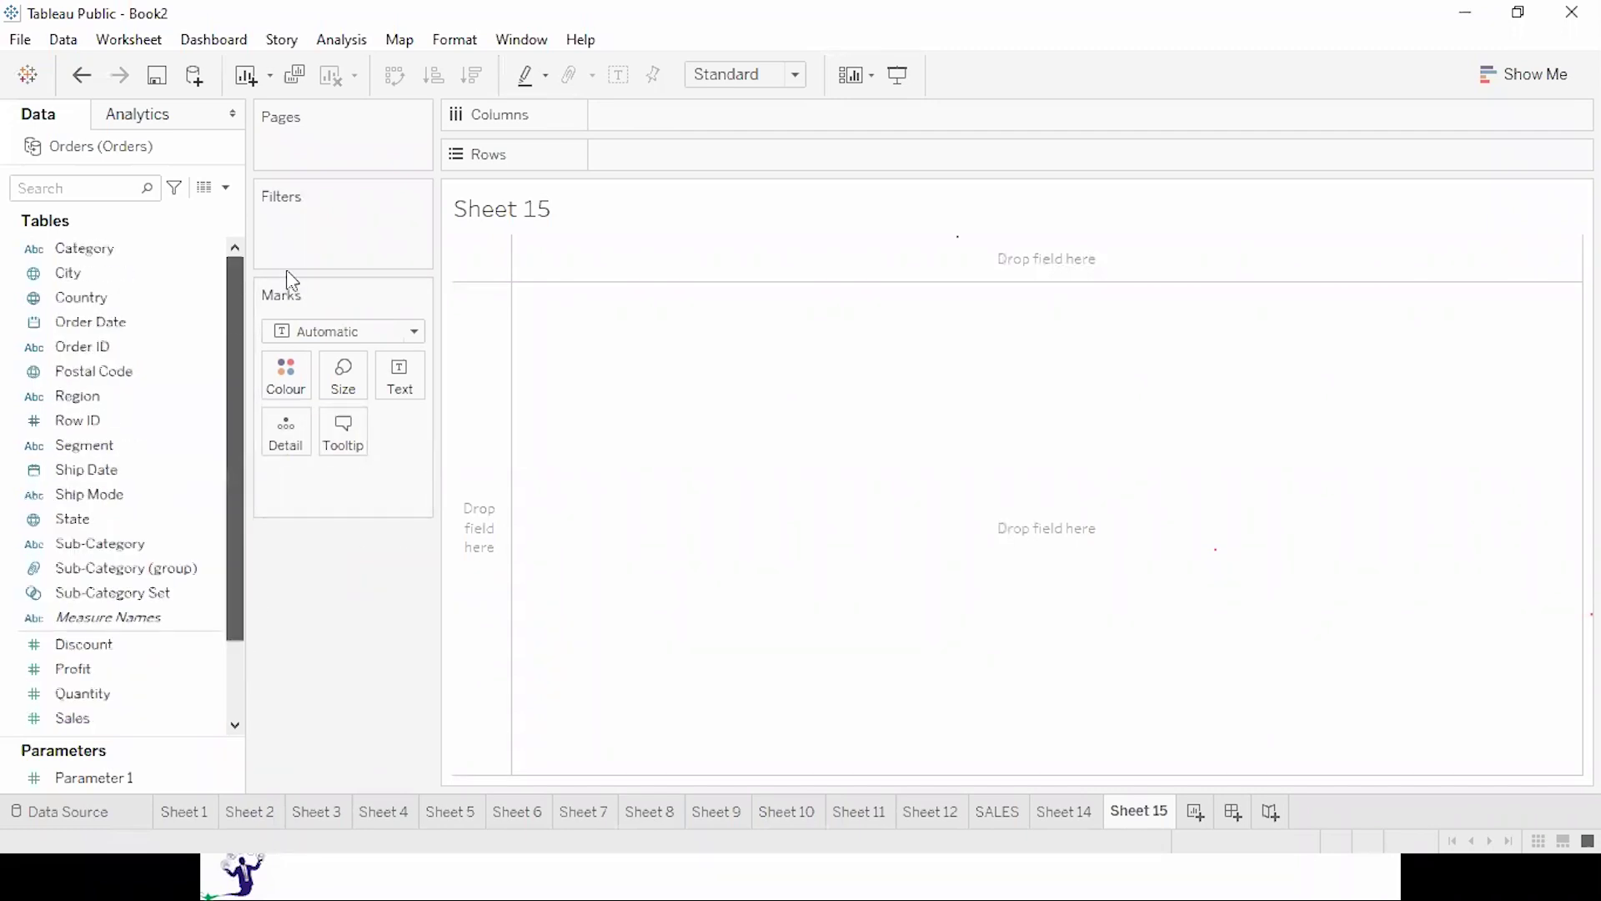
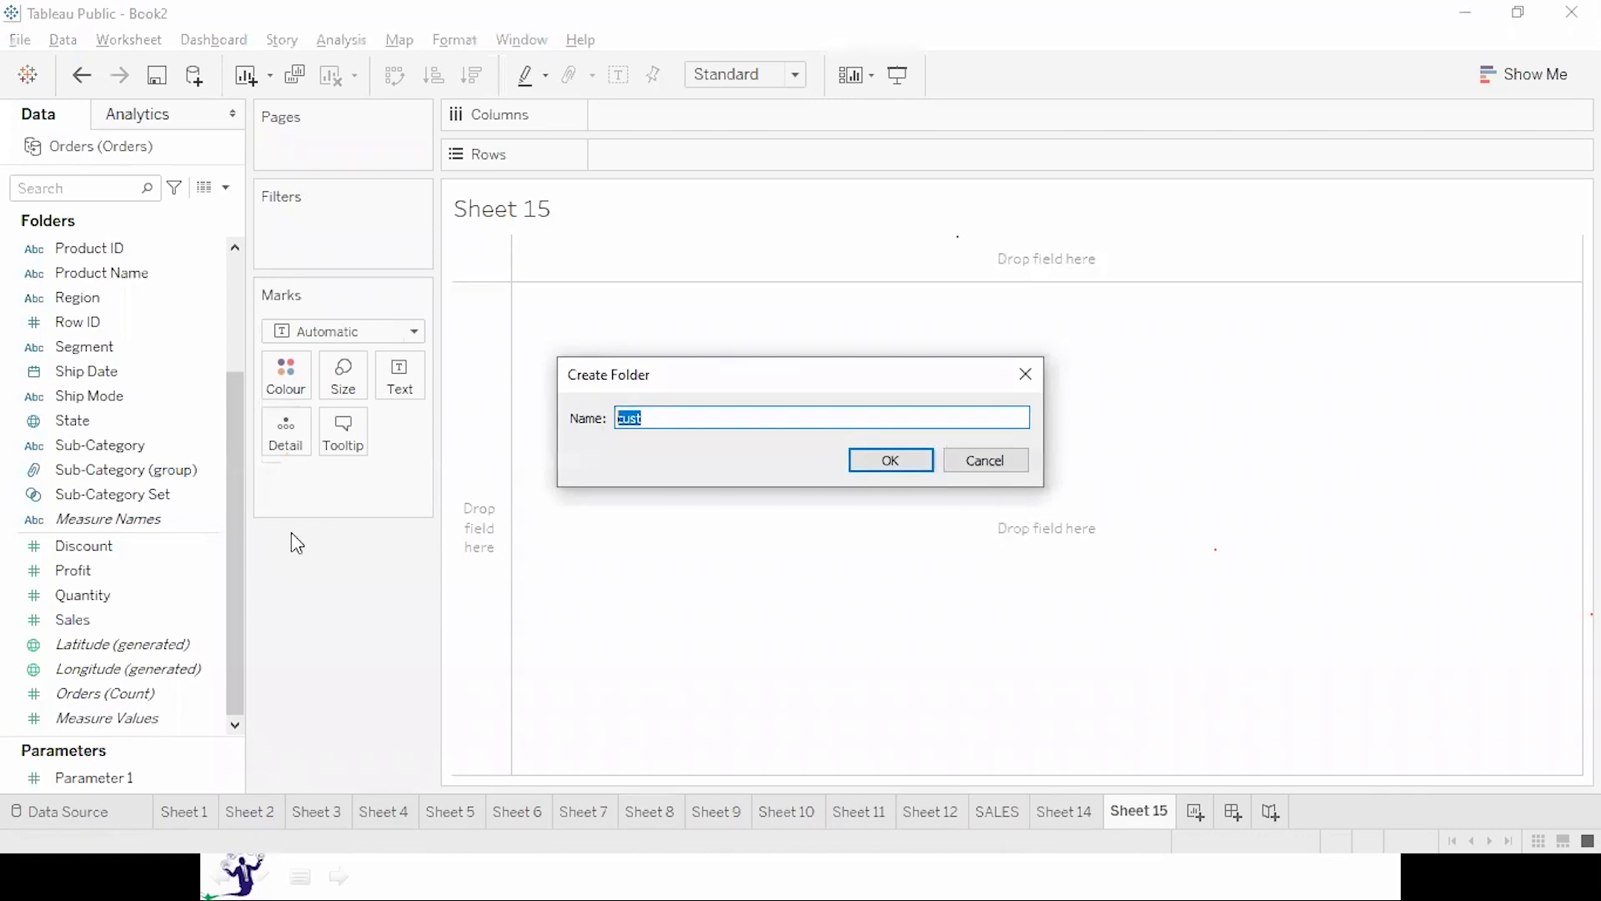
{"action": "type", "text": "CUST"}
{"action": "key", "text": "Return"}
{"action": "scroll", "coordinate": [242, 317], "scroll_direction": "up", "scroll_amount": 3}
Move the City field into the CUST folder.
{"action": "left_click", "coordinate": [125, 274]}
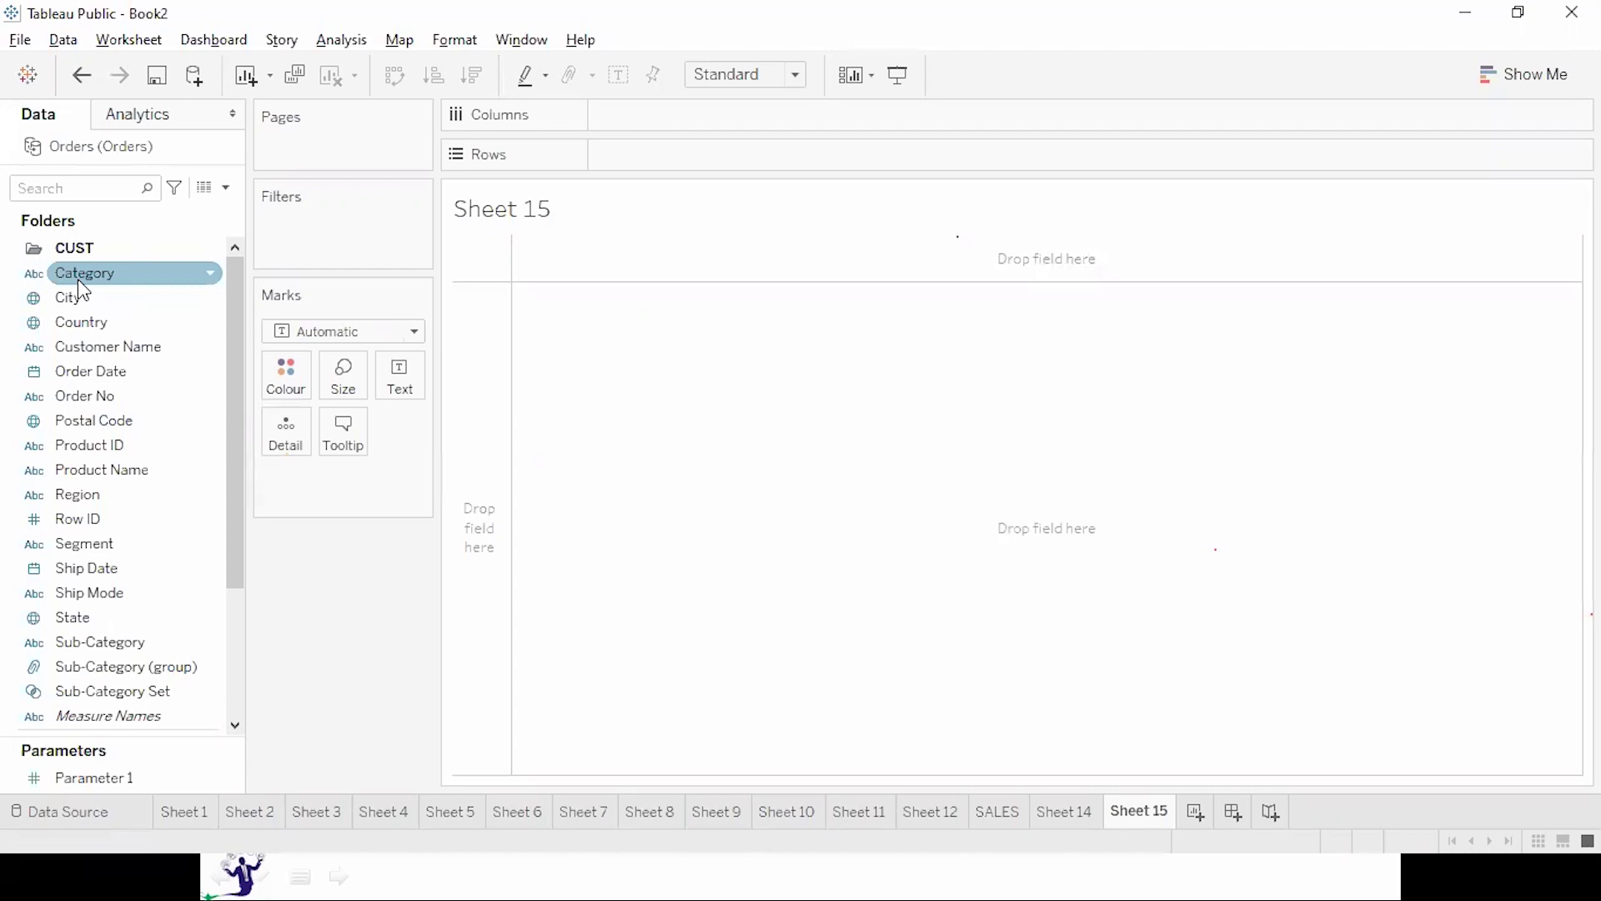
{"action": "left_click", "coordinate": [115, 300]}
{"action": "left_click", "coordinate": [96, 277]}
{"action": "left_click", "coordinate": [74, 302]}
{"action": "left_click_drag", "start_coordinate": [74, 315], "coordinate": [76, 250]}
{"action": "left_click", "coordinate": [81, 329]}
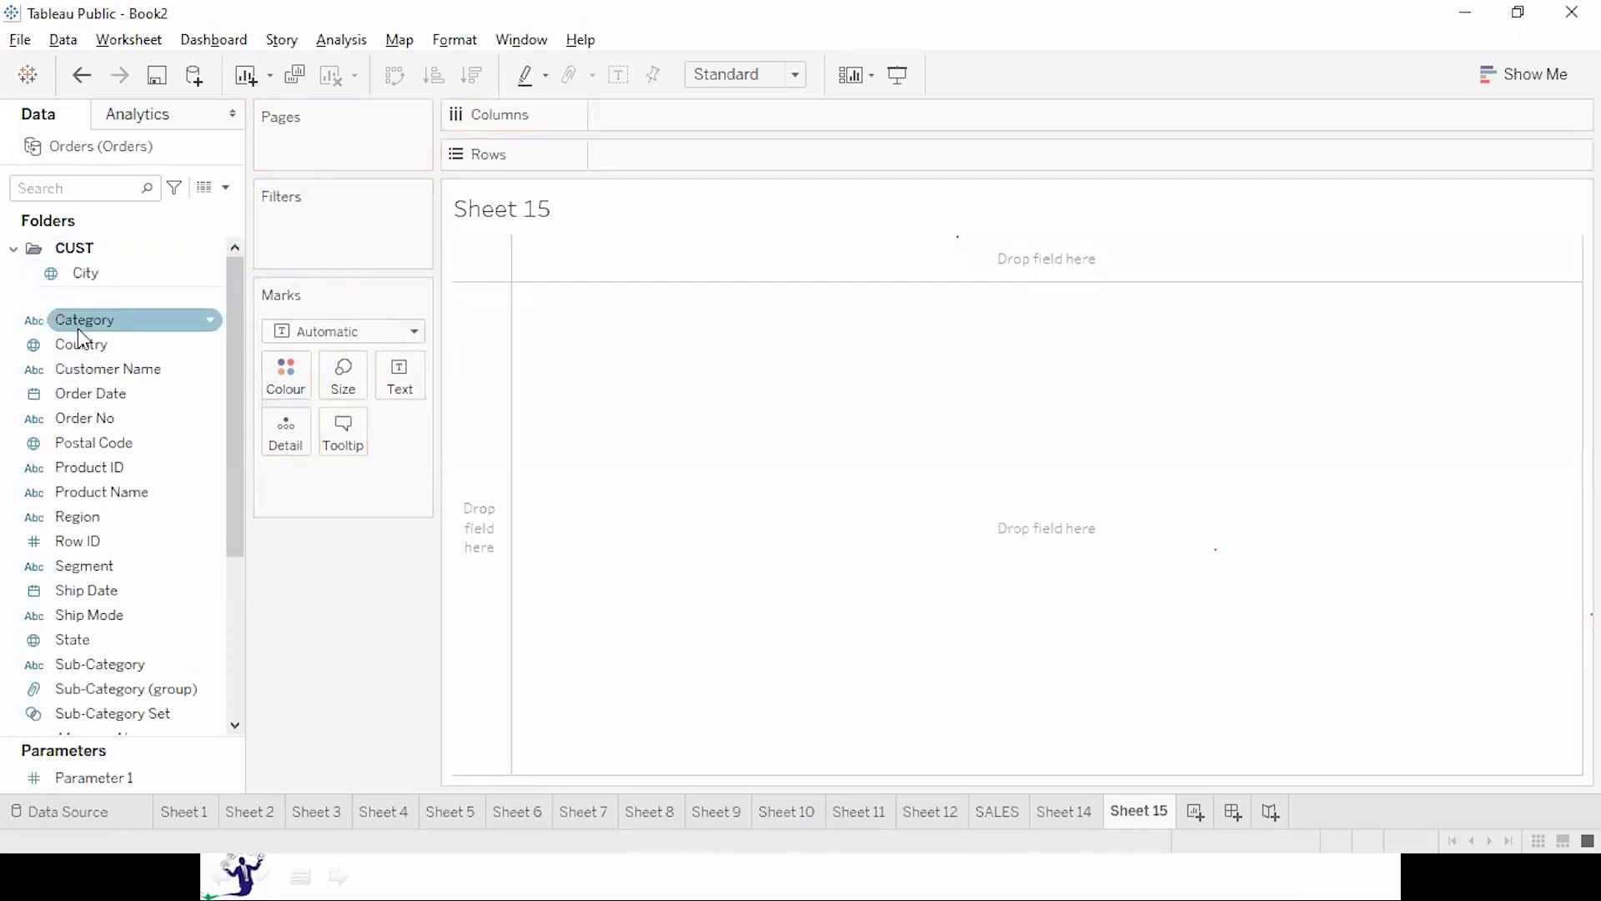
Move the Country and Customer Name fields into the CUST folder.
{"action": "left_click", "coordinate": [78, 333]}
{"action": "left_click_drag", "start_coordinate": [77, 337], "coordinate": [83, 258]}
{"action": "left_click", "coordinate": [72, 353]}
{"action": "left_click_drag", "start_coordinate": [72, 353], "coordinate": [50, 266]}
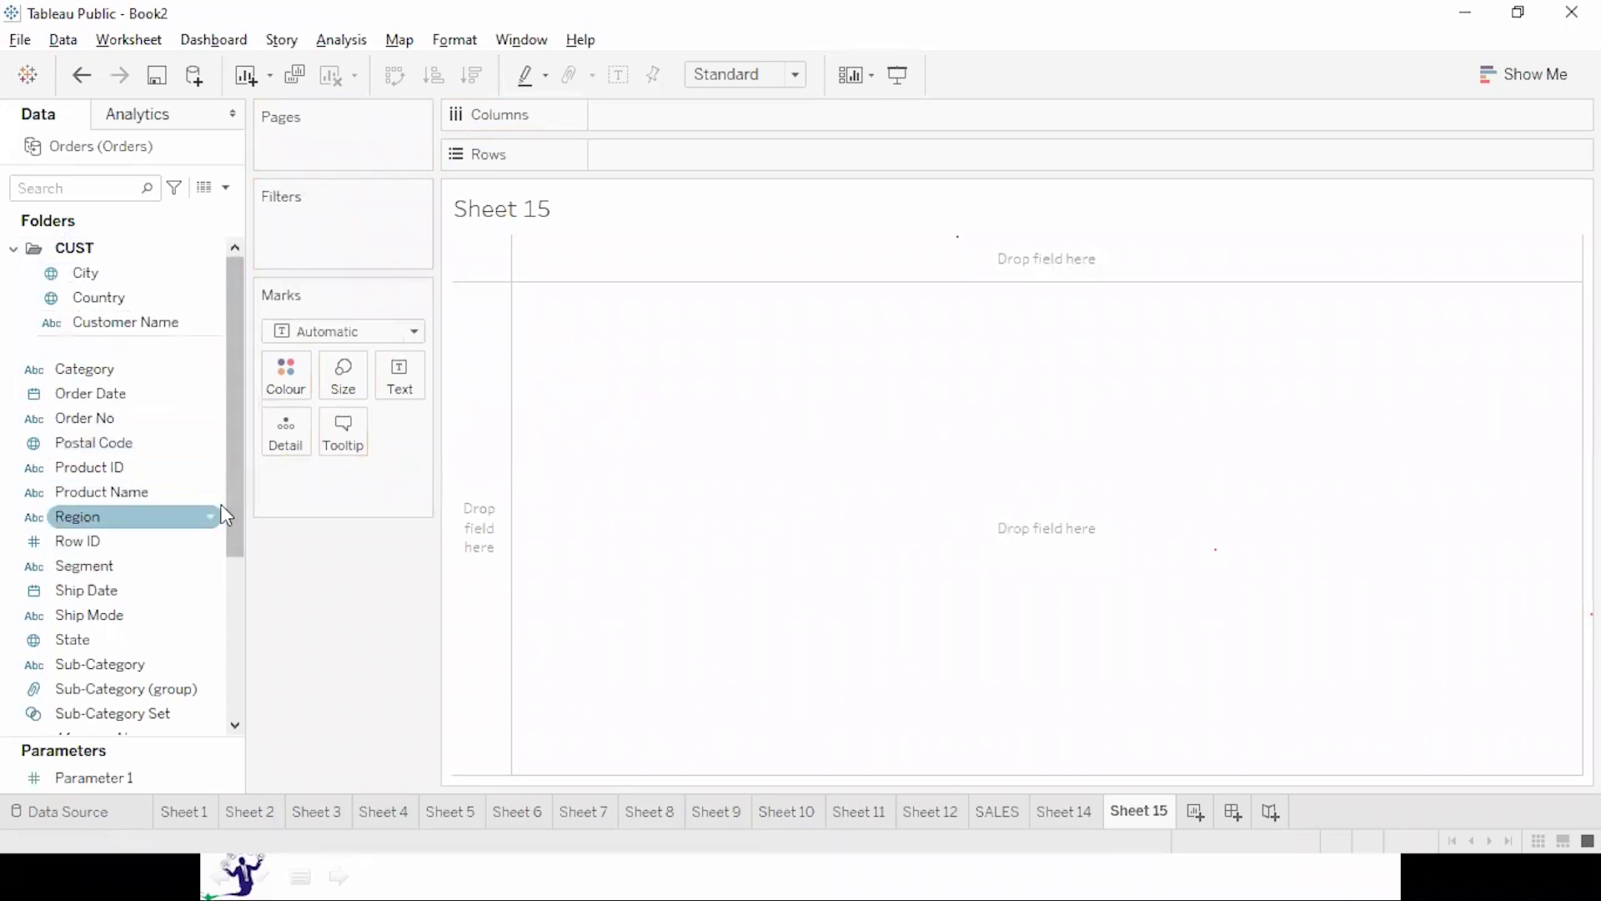
Move the State field into the CUST folder and collapse the folder.
{"action": "scroll", "coordinate": [240, 500], "scroll_direction": "down", "scroll_amount": 1}
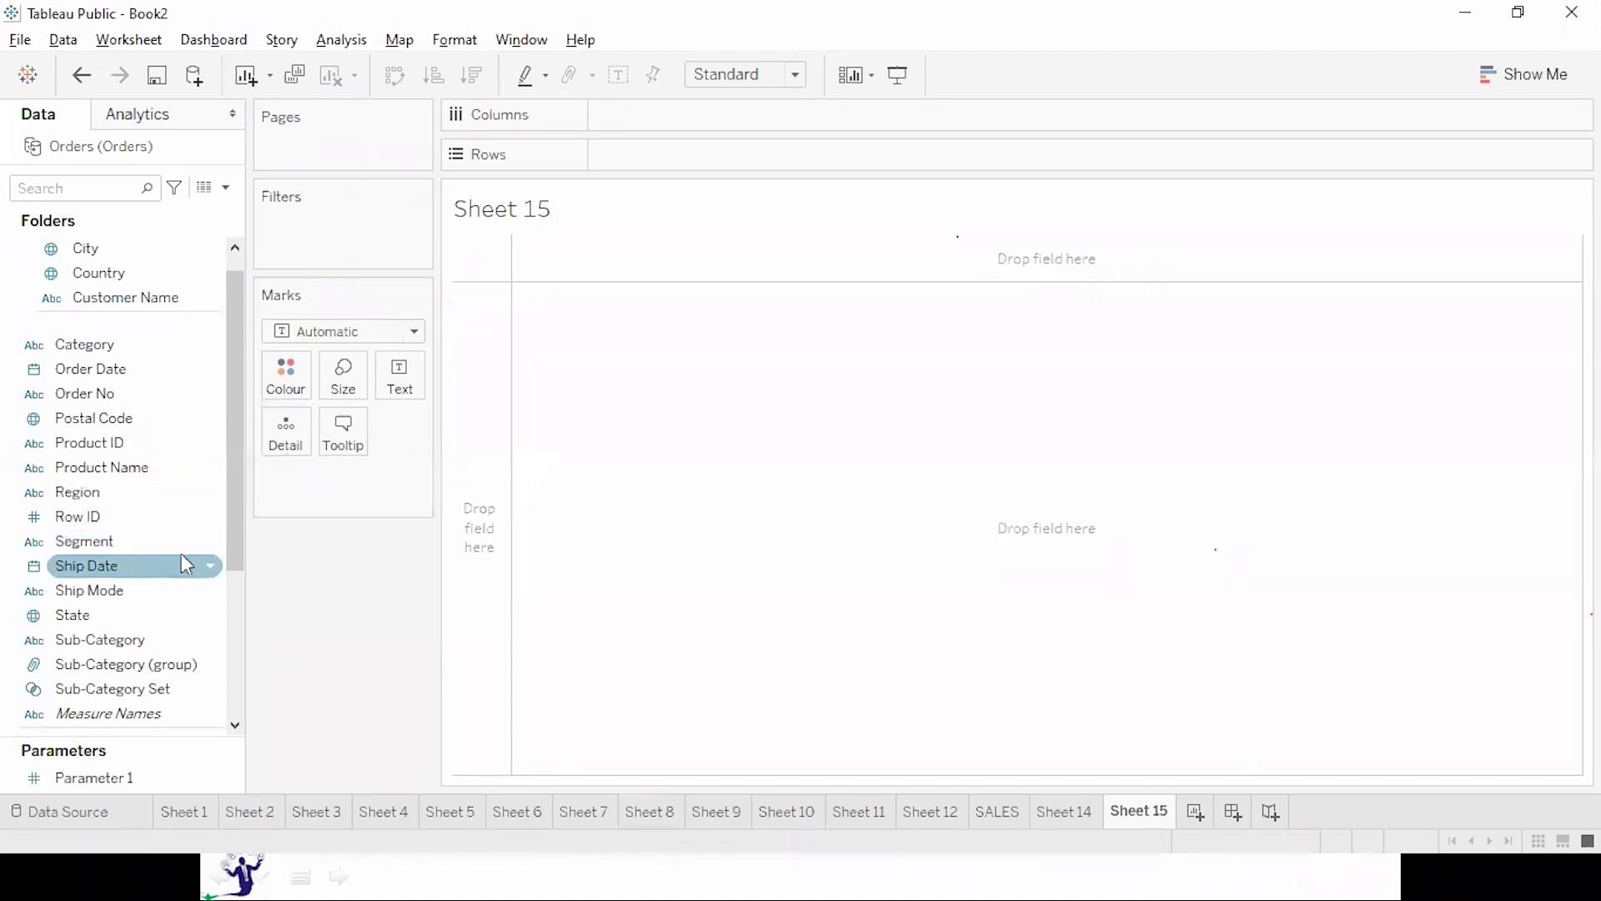
{"action": "left_click", "coordinate": [102, 617]}
{"action": "left_click_drag", "start_coordinate": [102, 617], "coordinate": [104, 292]}
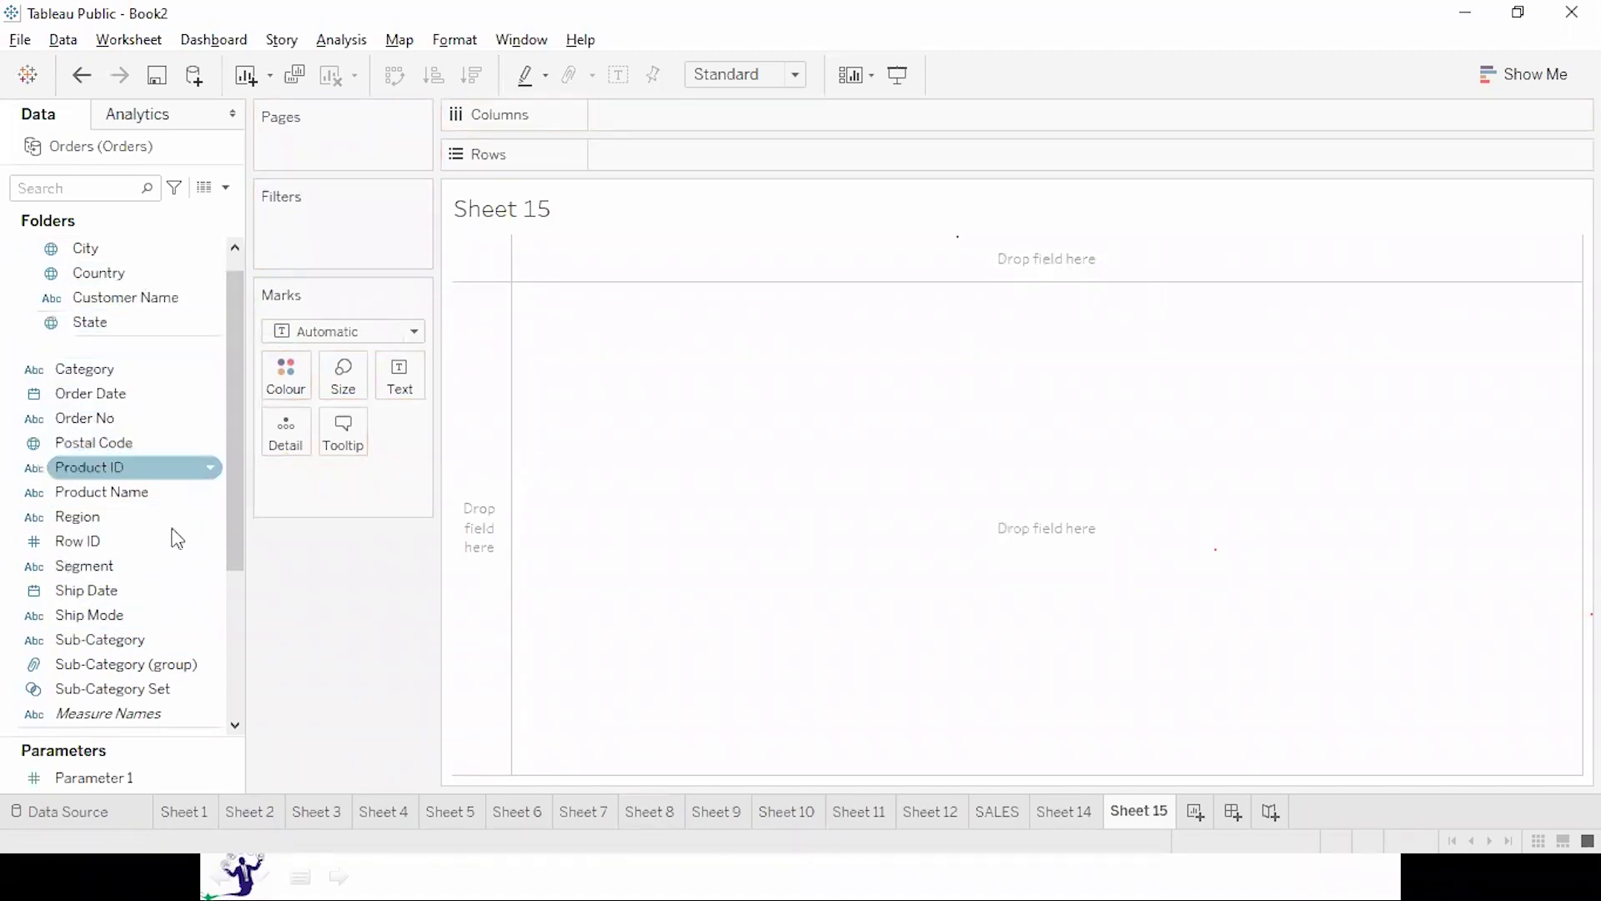
{"action": "left_click_drag", "start_coordinate": [237, 509], "coordinate": [225, 419]}
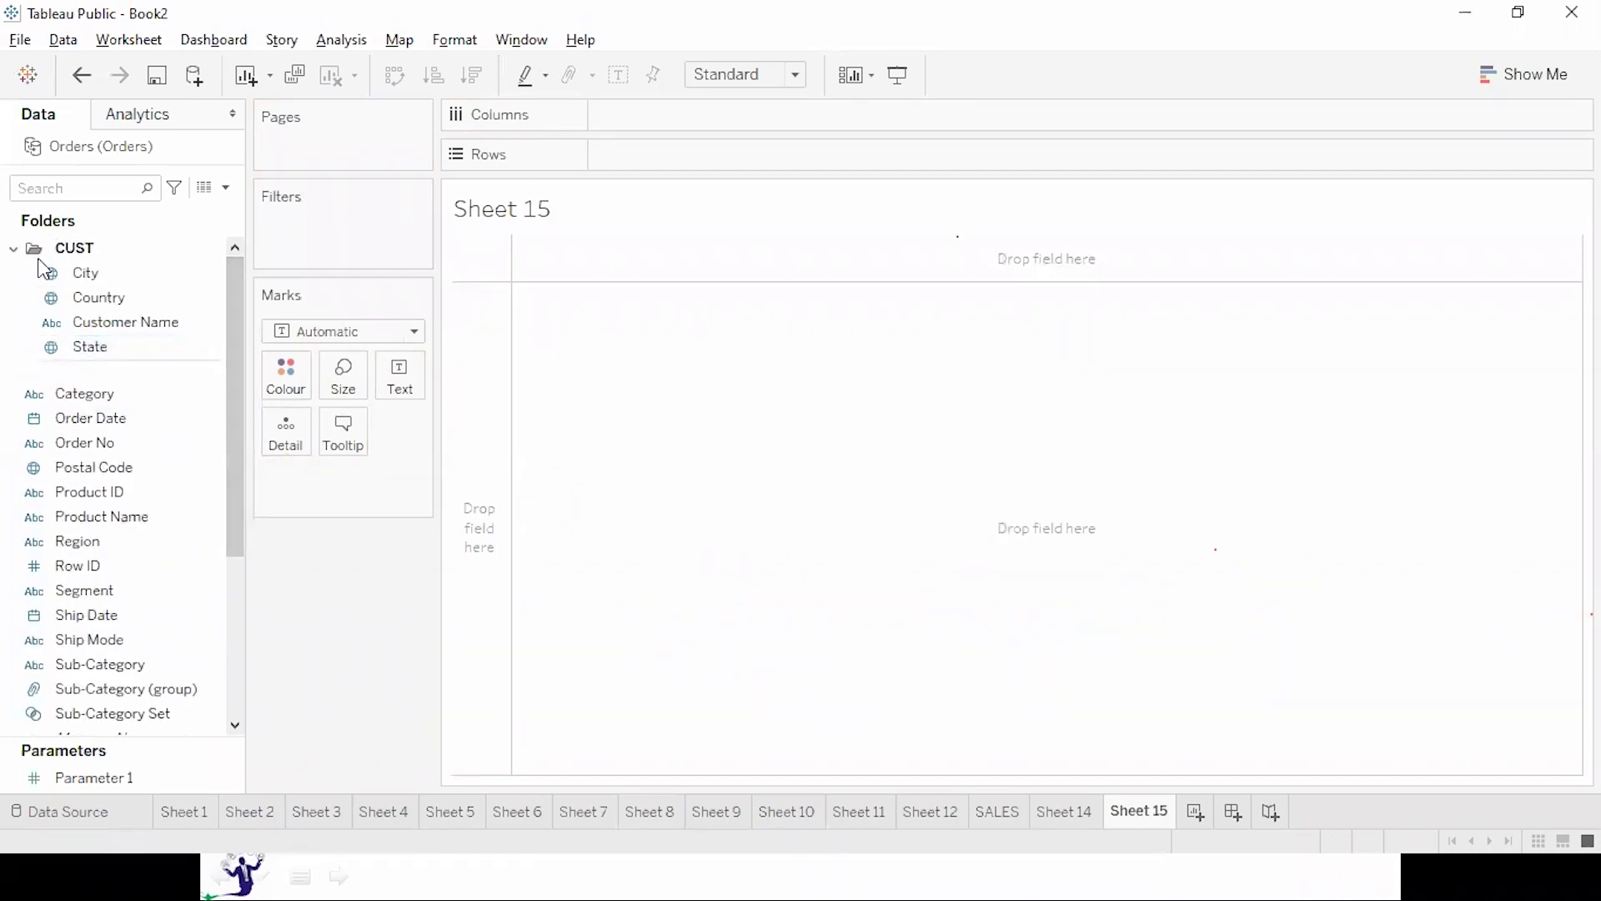
{"action": "left_click", "coordinate": [14, 249]}
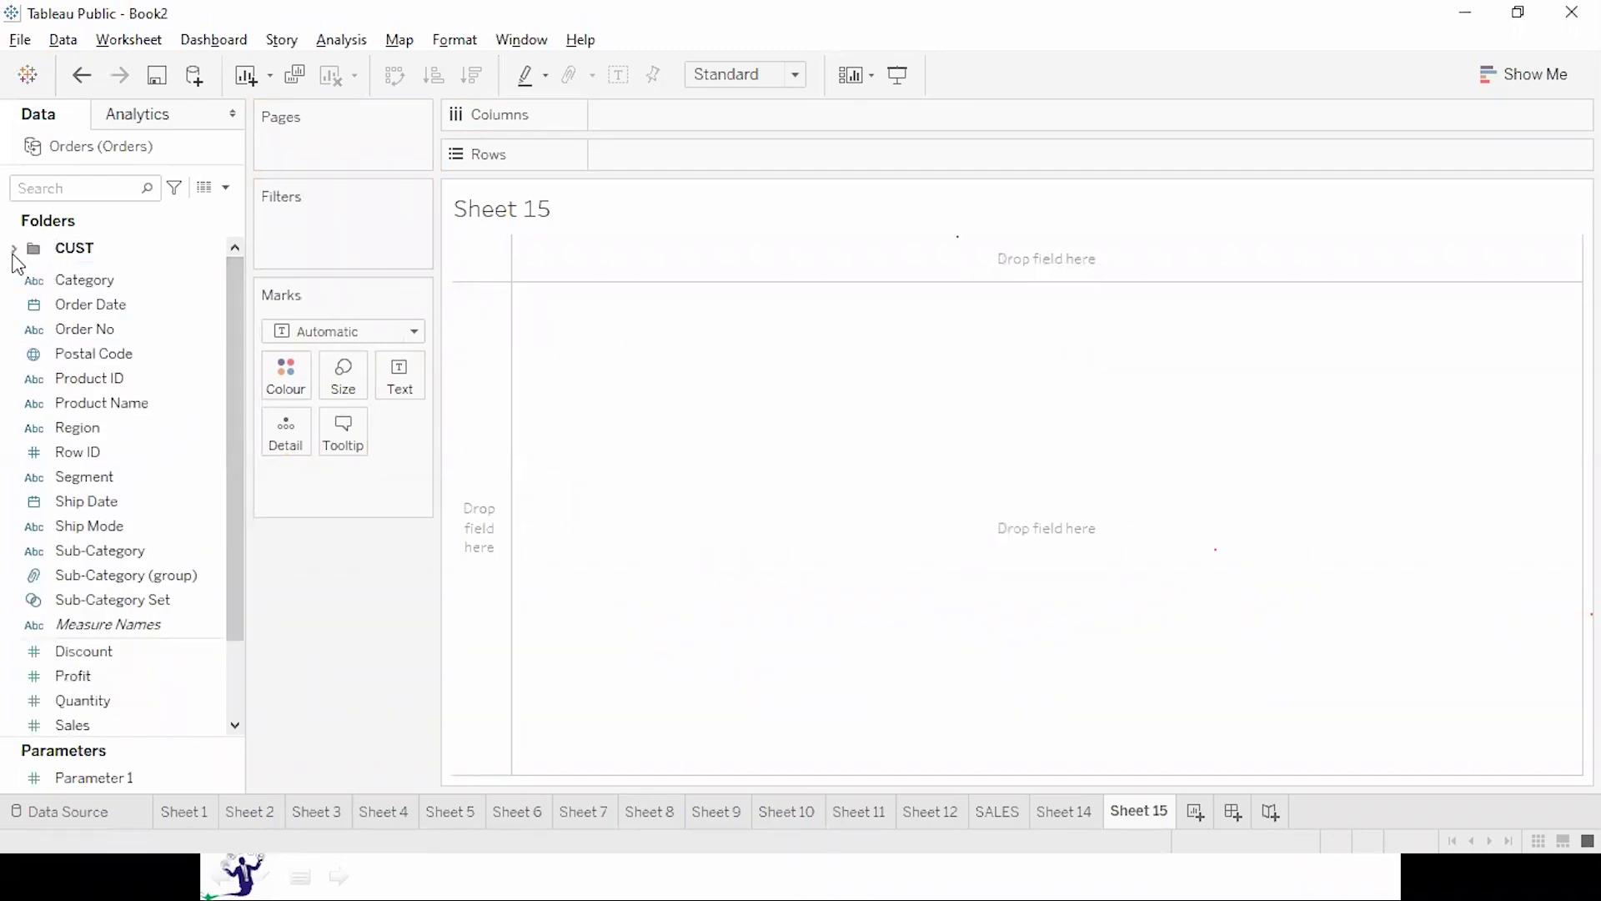
Remove the CUST folder from the field list.
{"action": "left_click", "coordinate": [155, 552]}
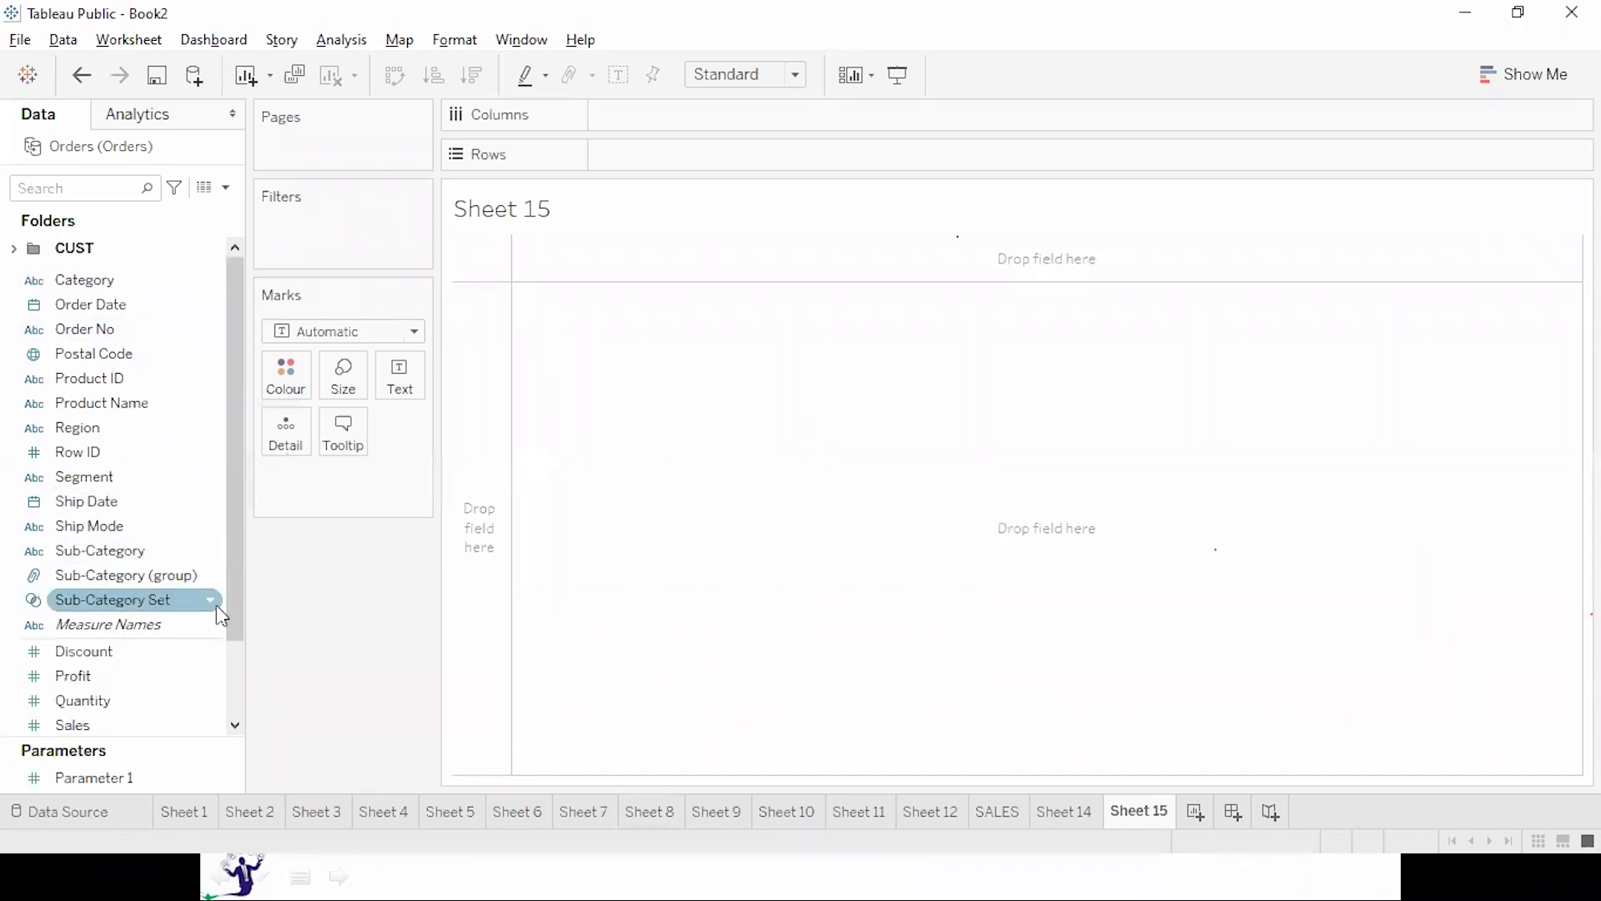
{"action": "left_click_drag", "start_coordinate": [228, 469], "coordinate": [235, 505]}
{"action": "left_click", "coordinate": [186, 279]}
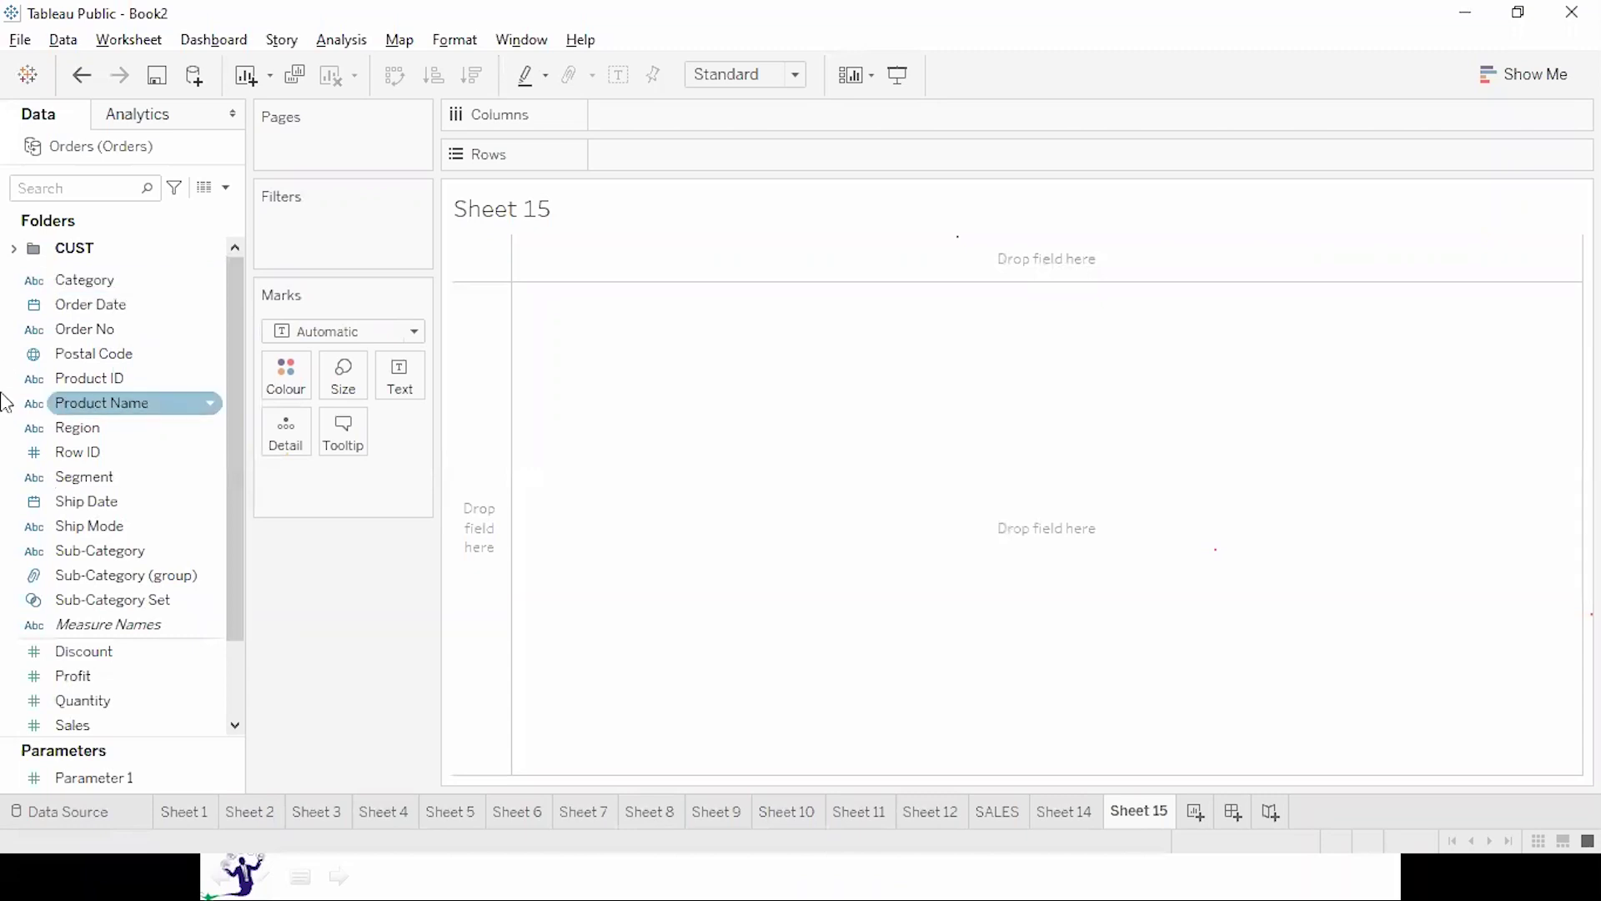
{"action": "left_click", "coordinate": [36, 260]}
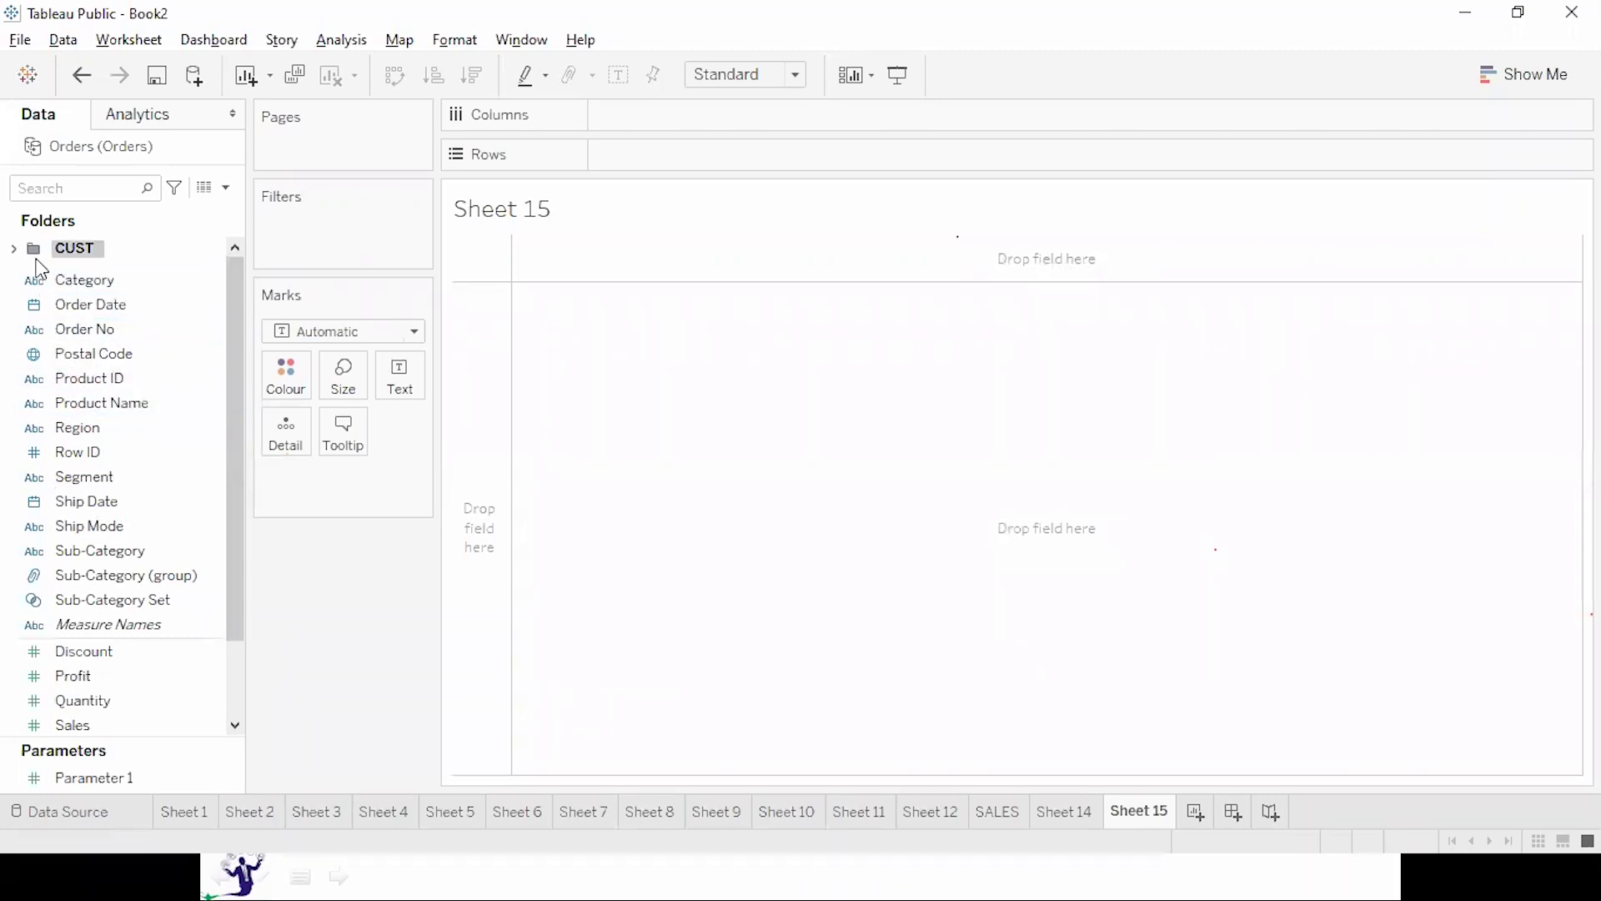
{"action": "right_click", "coordinate": [63, 259]}
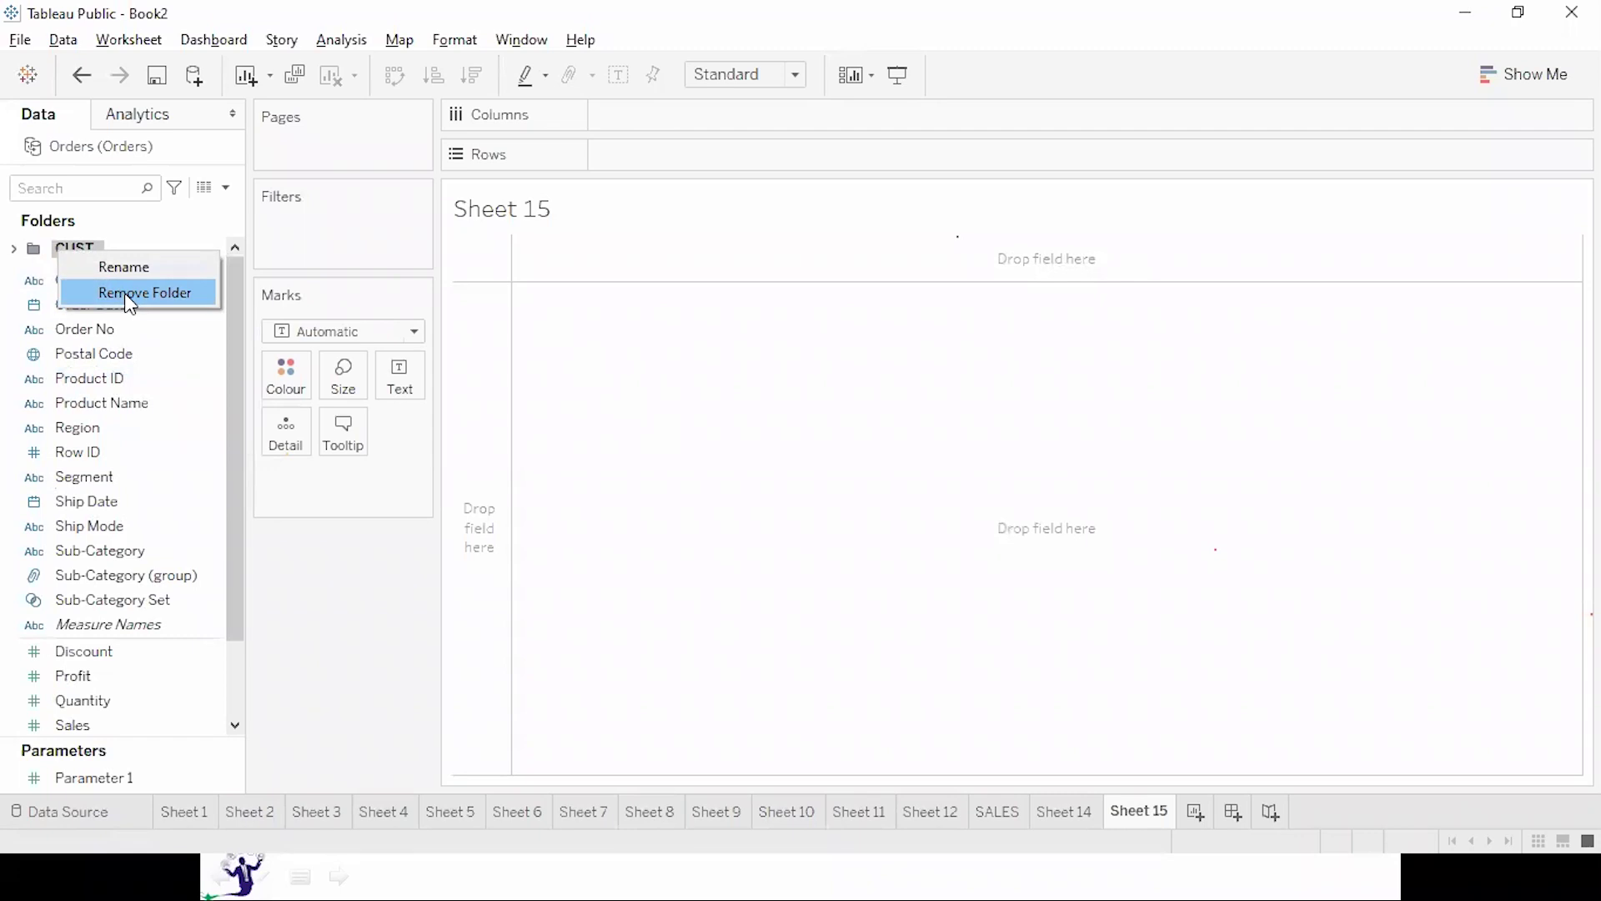
{"action": "left_click", "coordinate": [123, 293]}
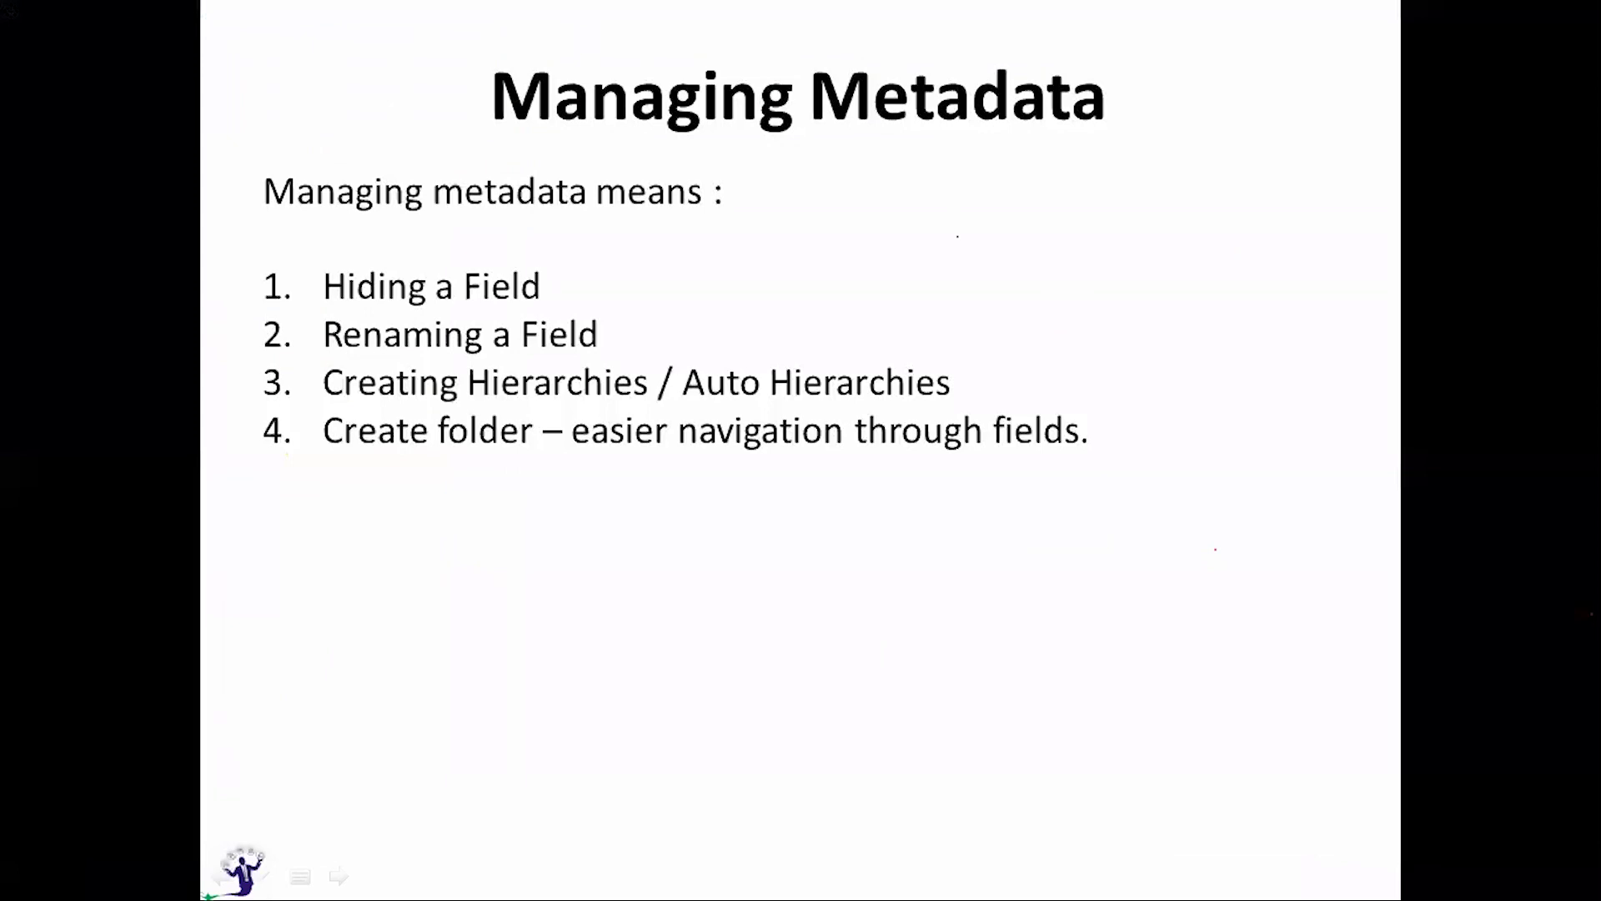
{"action": "key", "text": "Right"}
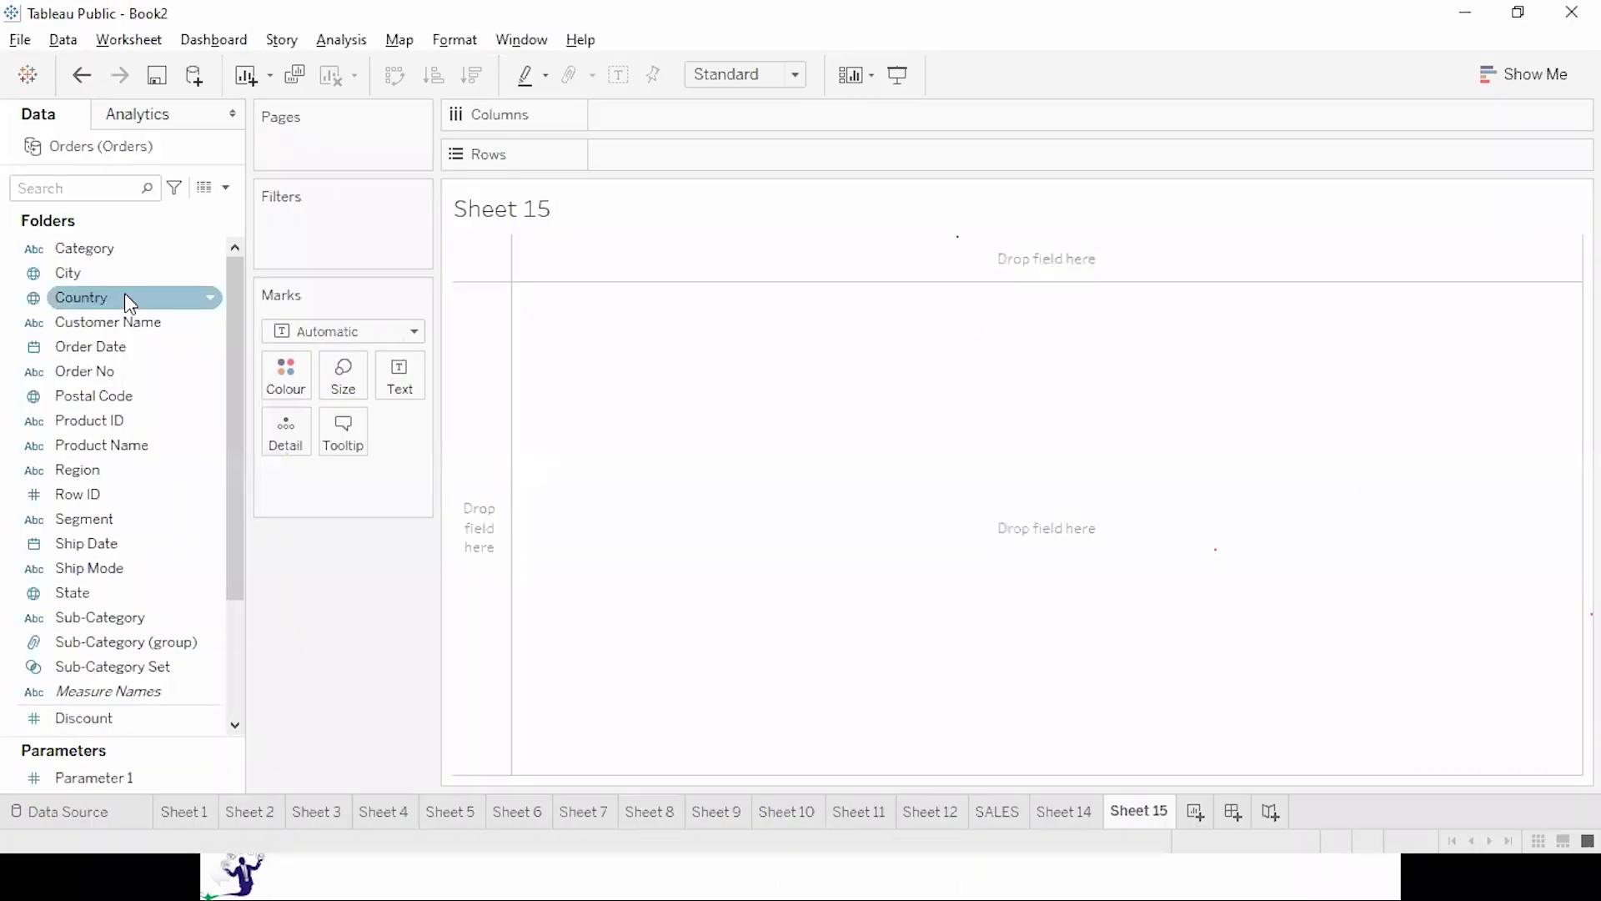
Build a text table on Sheet 15 with Sub-Category as rows and the Sales and Profit measures as values.
{"action": "double_click", "coordinate": [158, 618]}
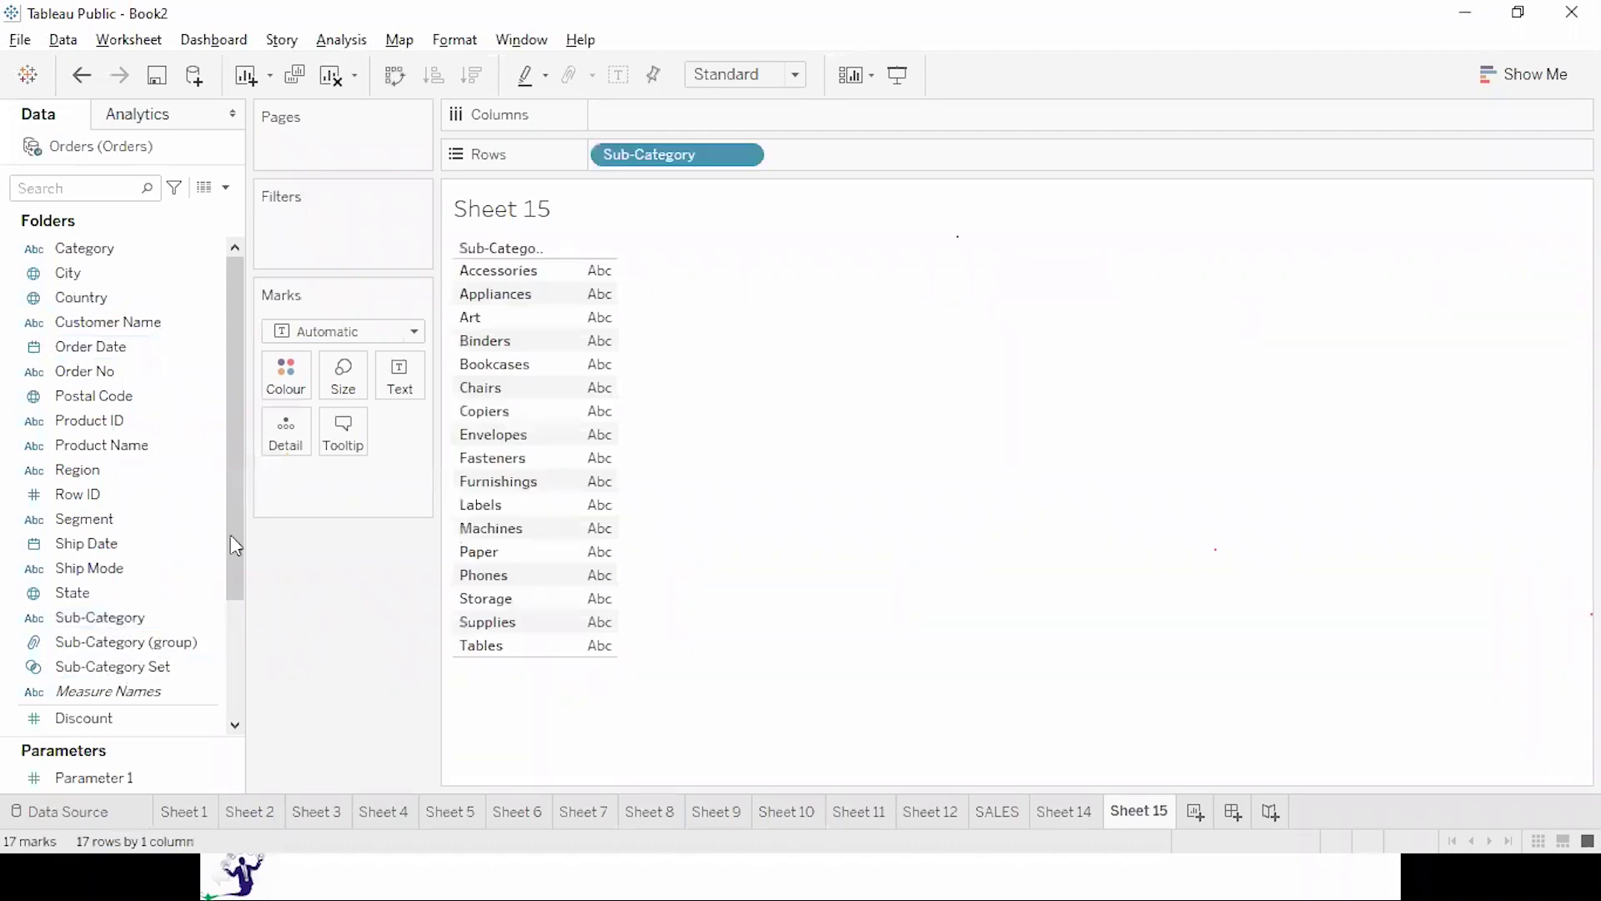
{"action": "left_click_drag", "start_coordinate": [237, 537], "coordinate": [237, 652]}
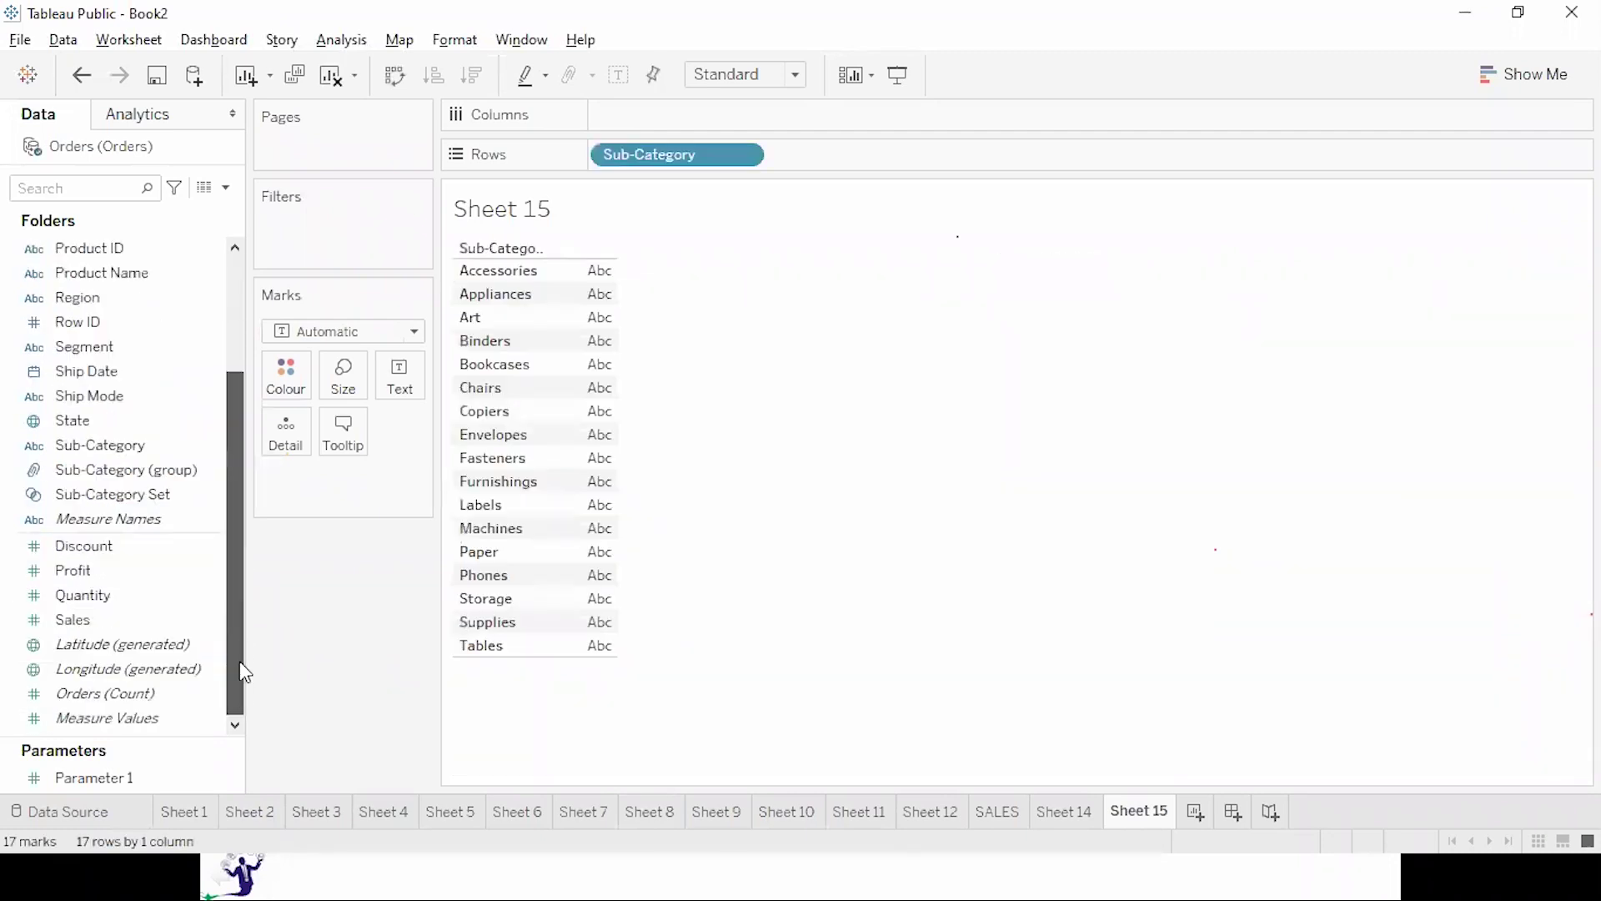
{"action": "double_click", "coordinate": [124, 617]}
{"action": "key", "text": "super"}
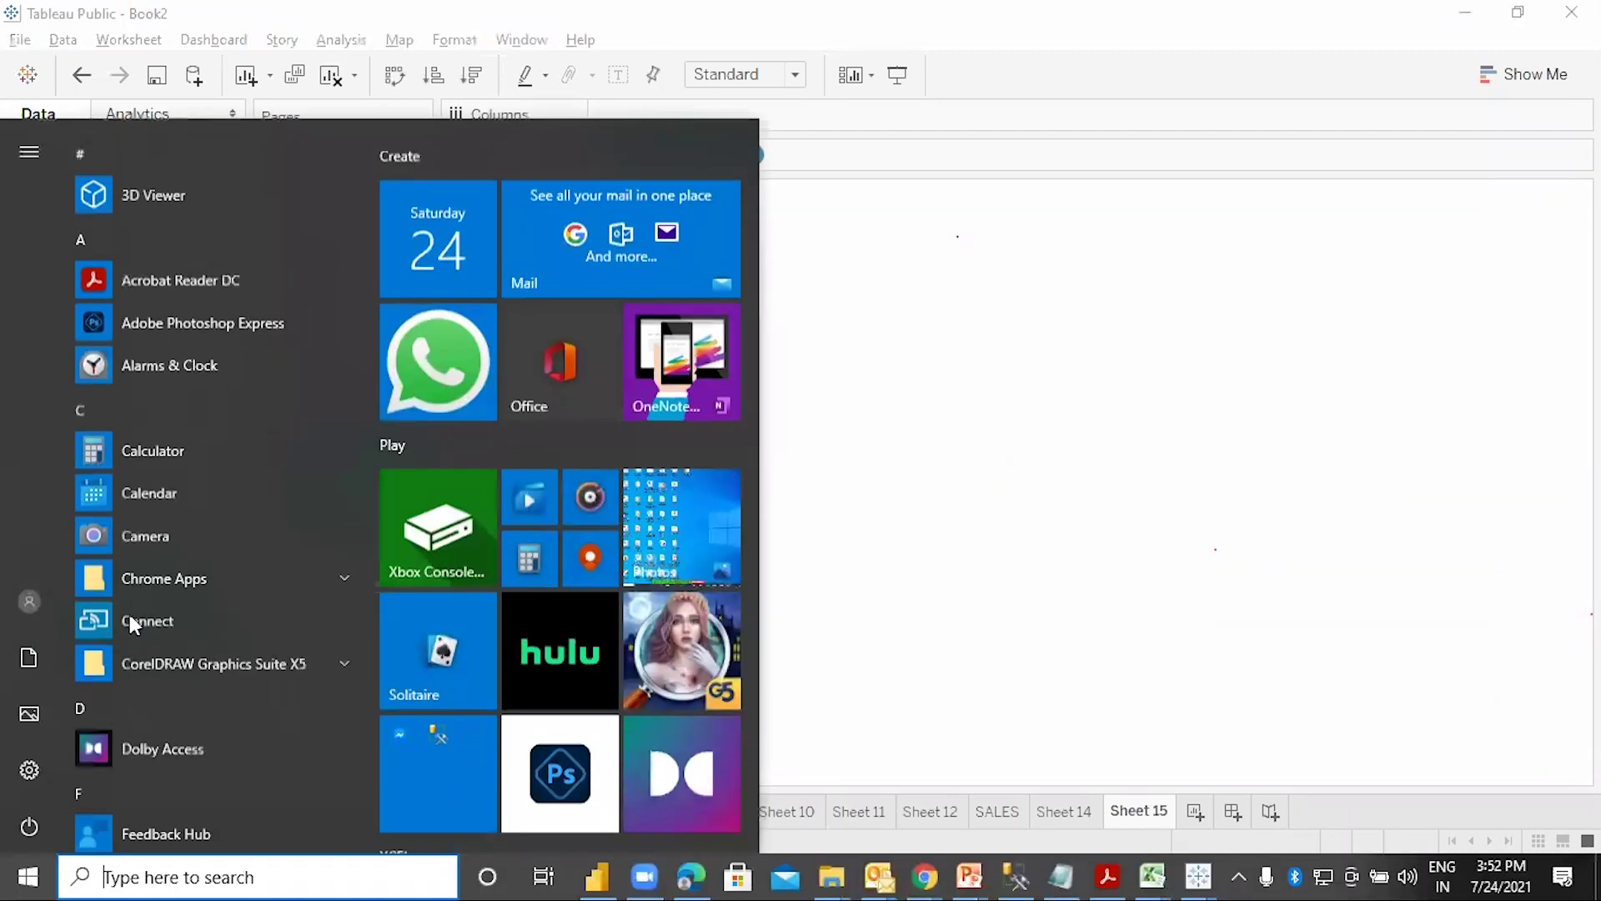
{"action": "key", "text": "super"}
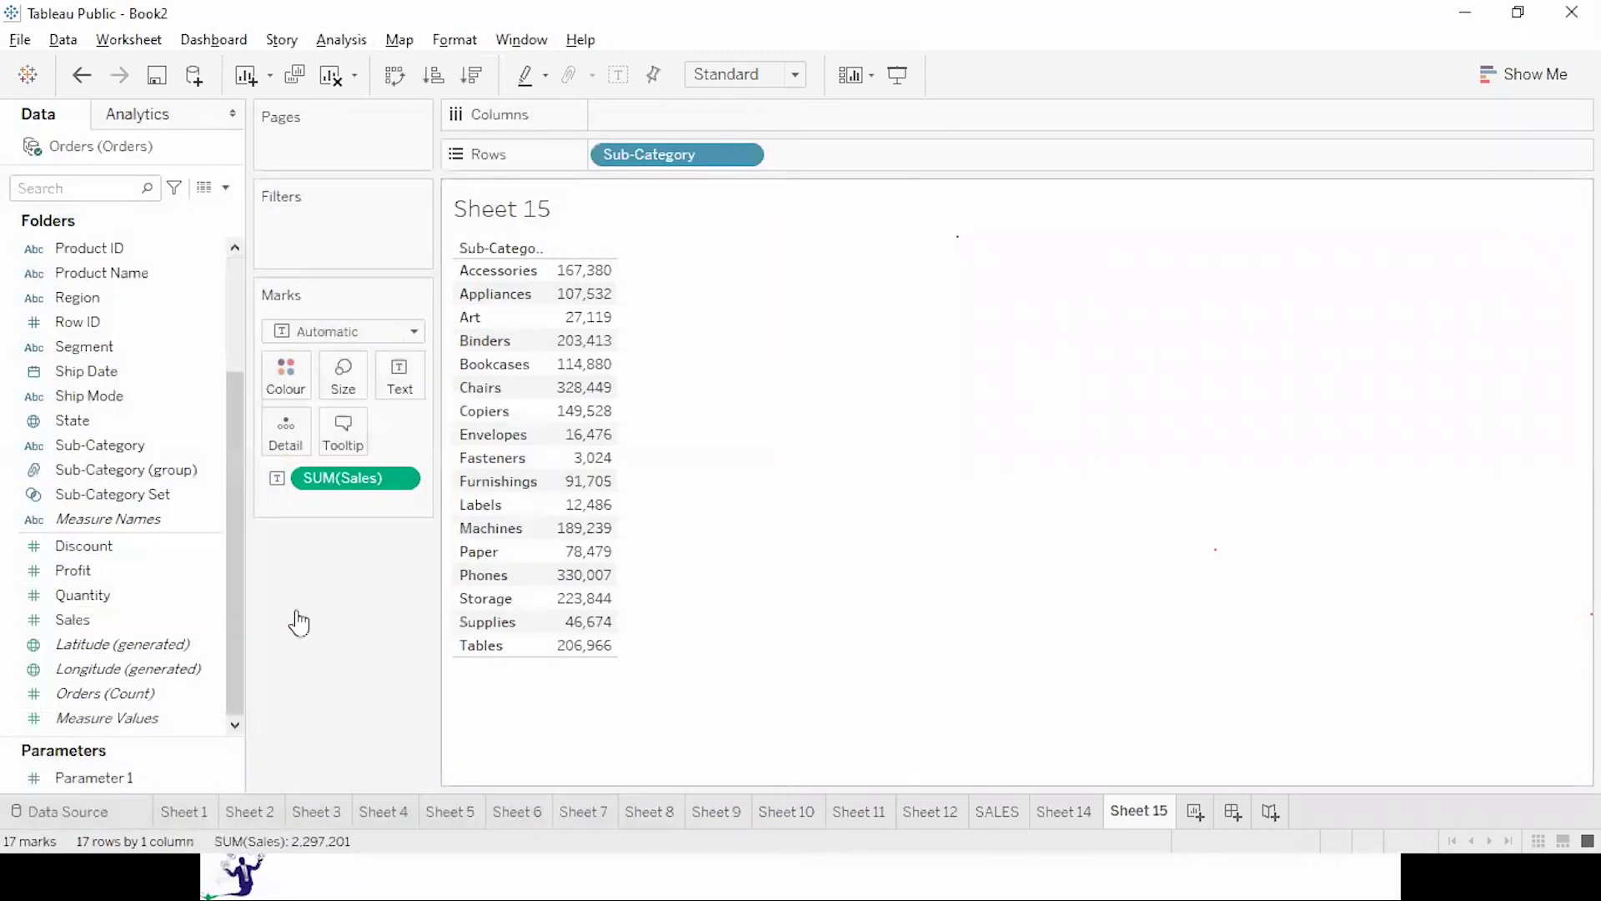
{"action": "double_click", "coordinate": [88, 571]}
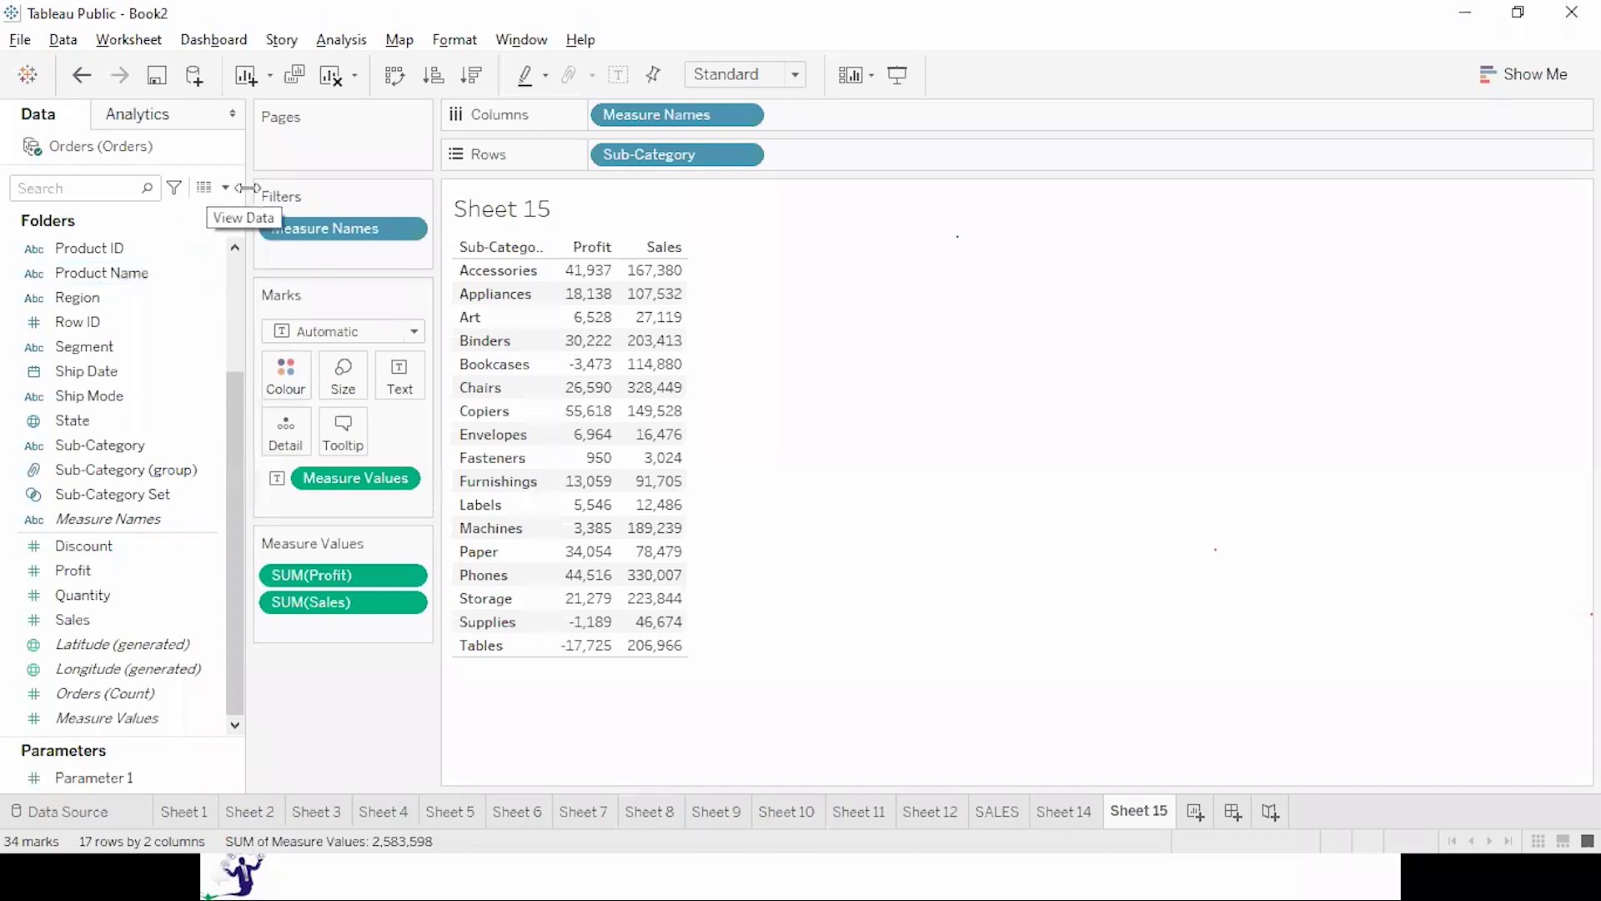
Start a new calculated field and name it COST.
{"action": "left_click", "coordinate": [226, 187]}
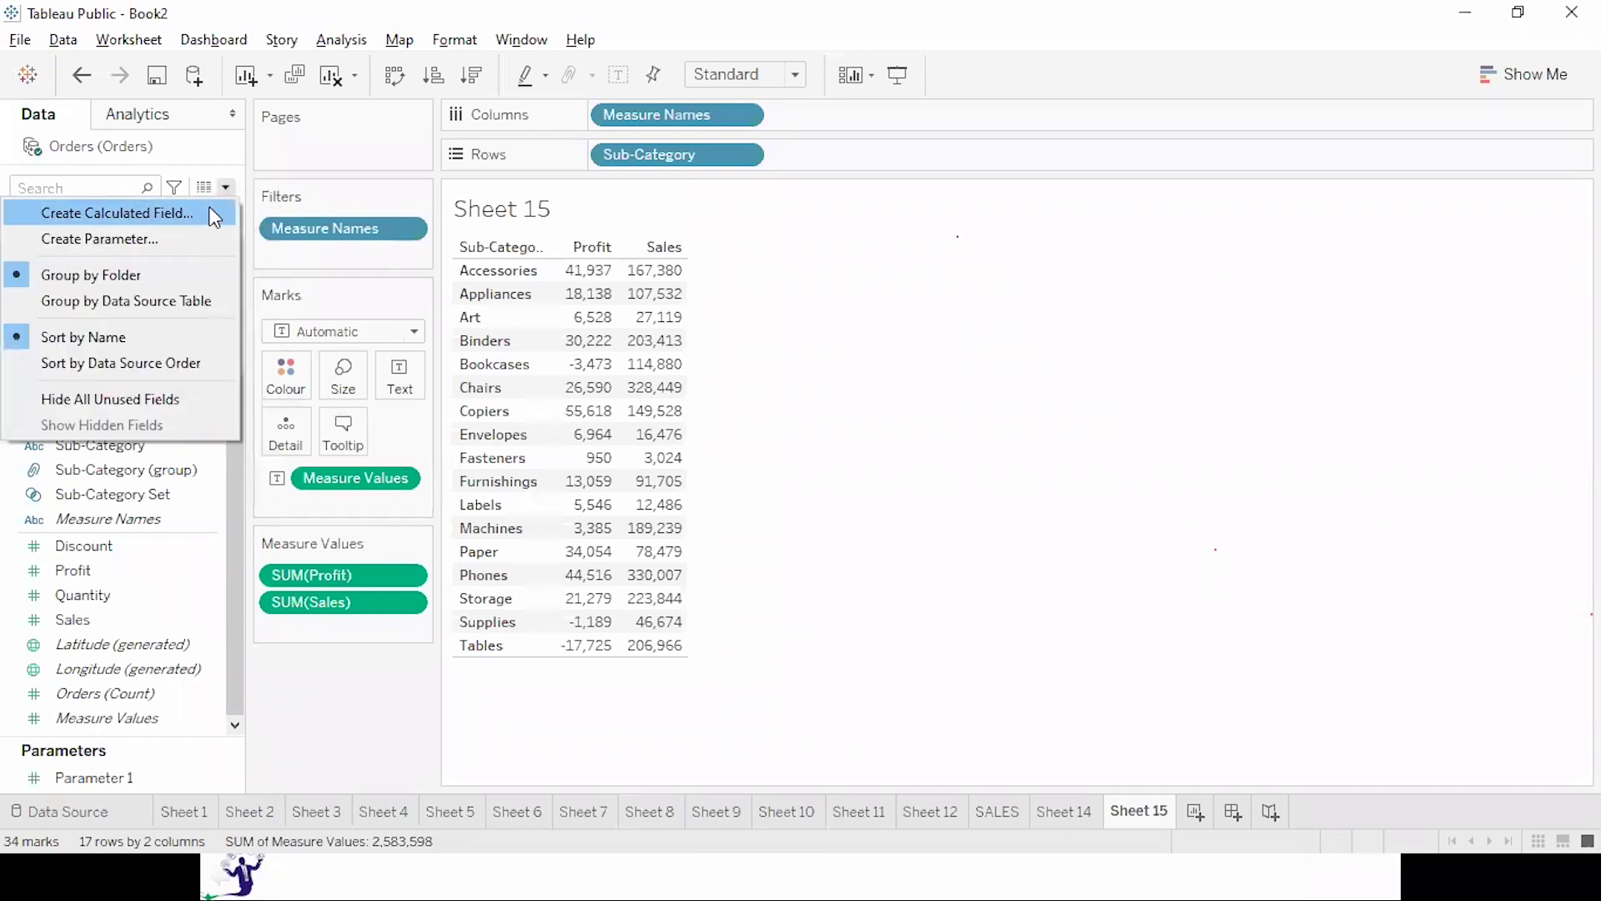
{"action": "left_click", "coordinate": [117, 213]}
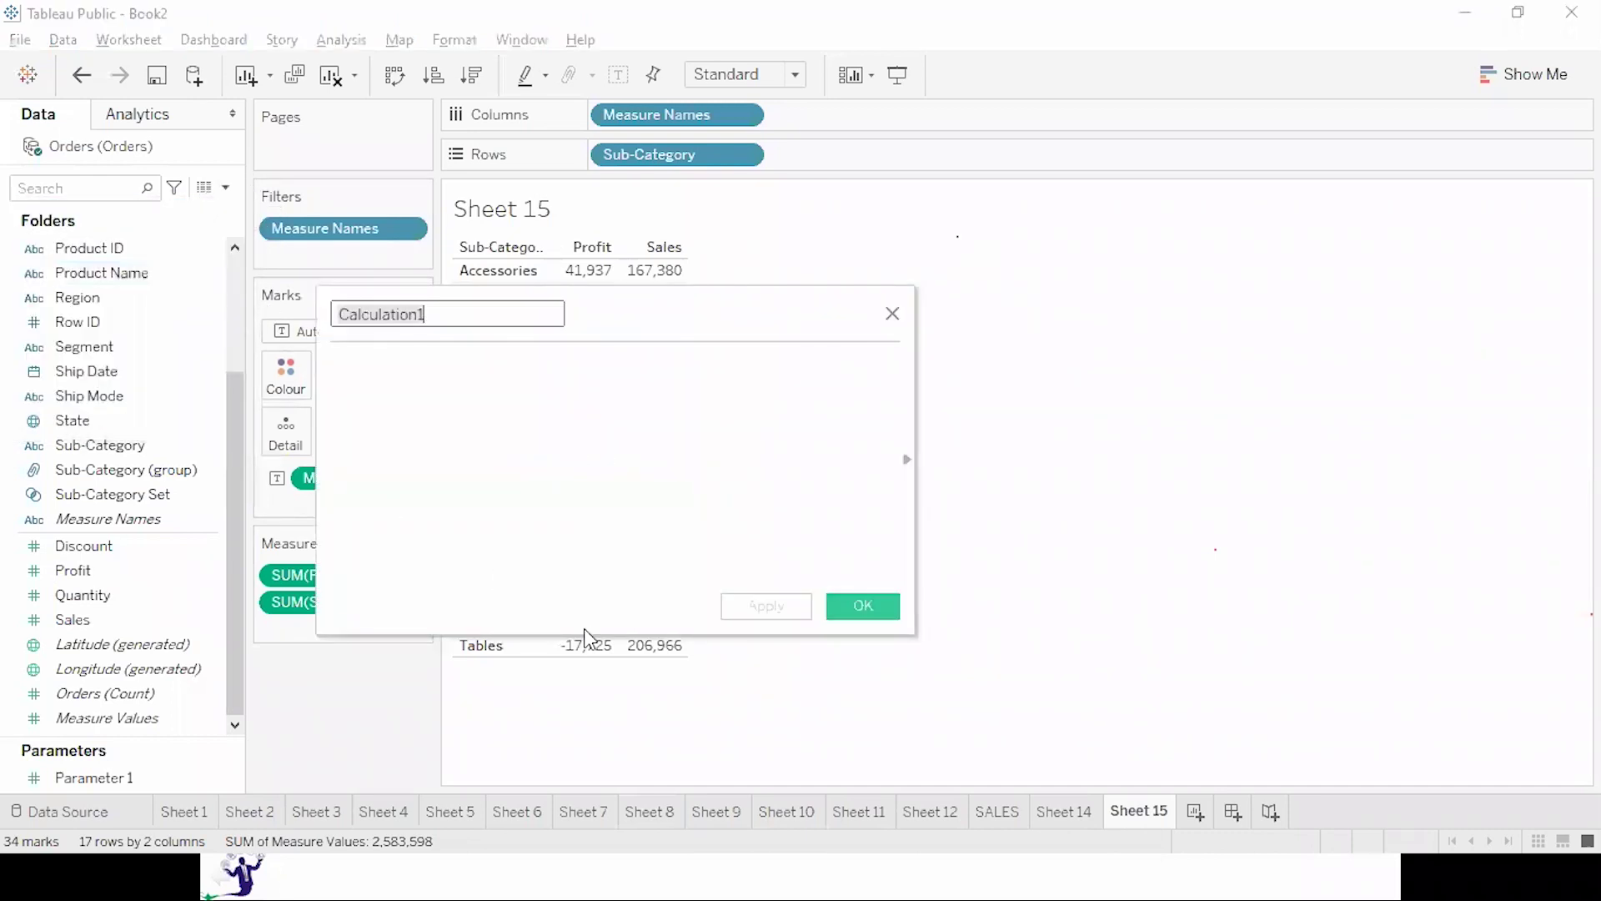
{"action": "type", "text": "COST"}
{"action": "key", "text": "Tab"}
Try SALES-PROFIT as the COST field's formula and clear the expression.
{"action": "type", "text": "SALE"}
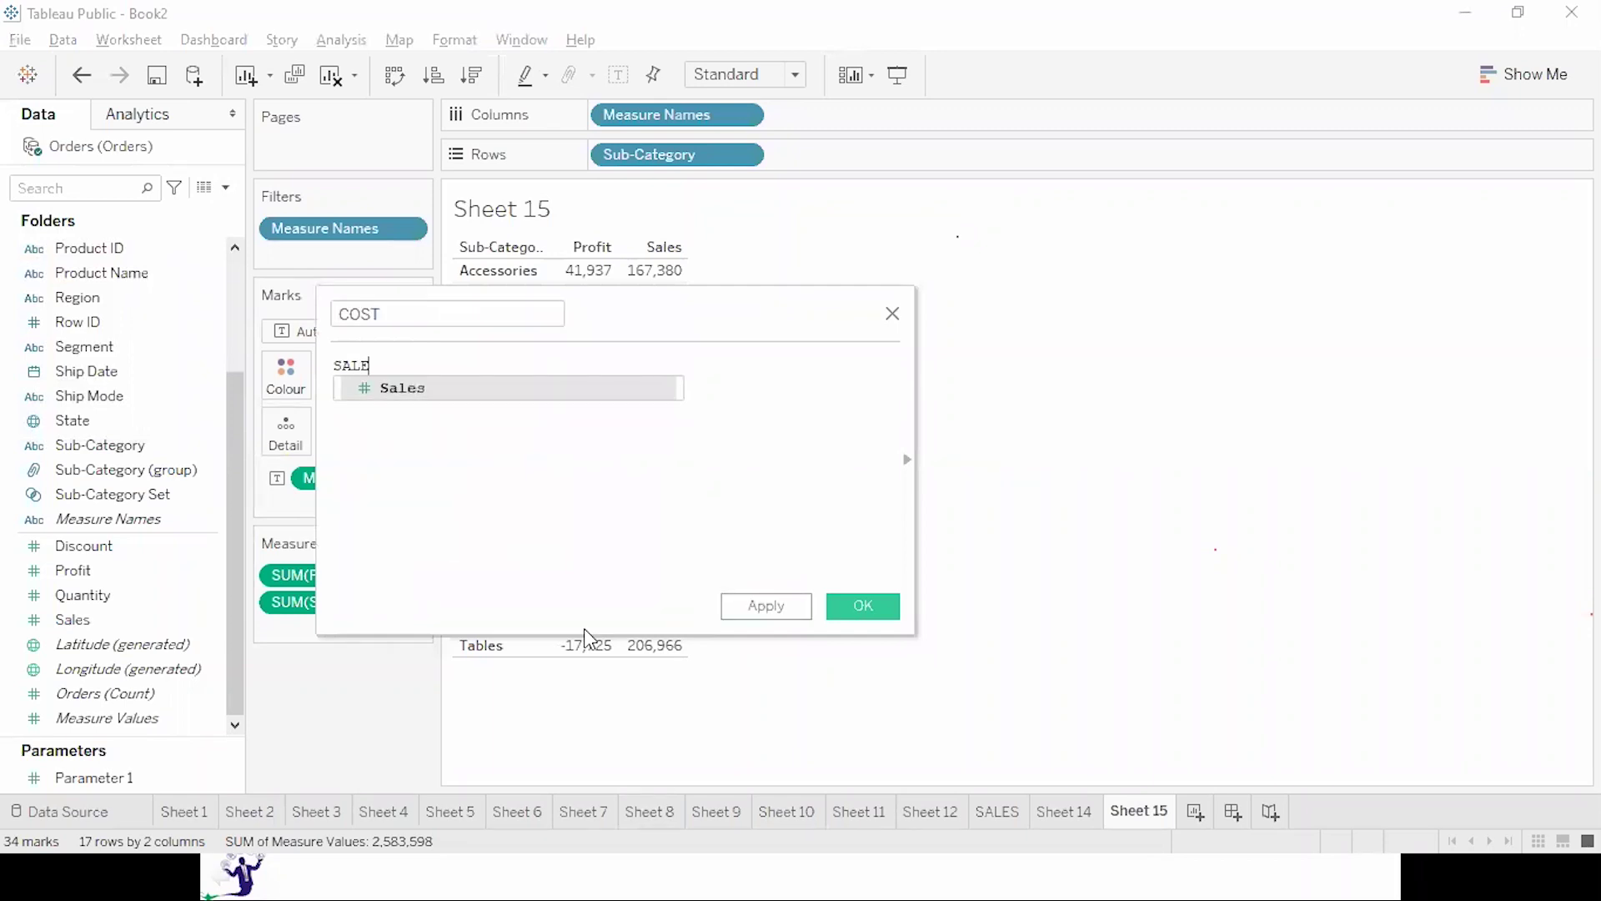
{"action": "type", "text": "S-PROF"}
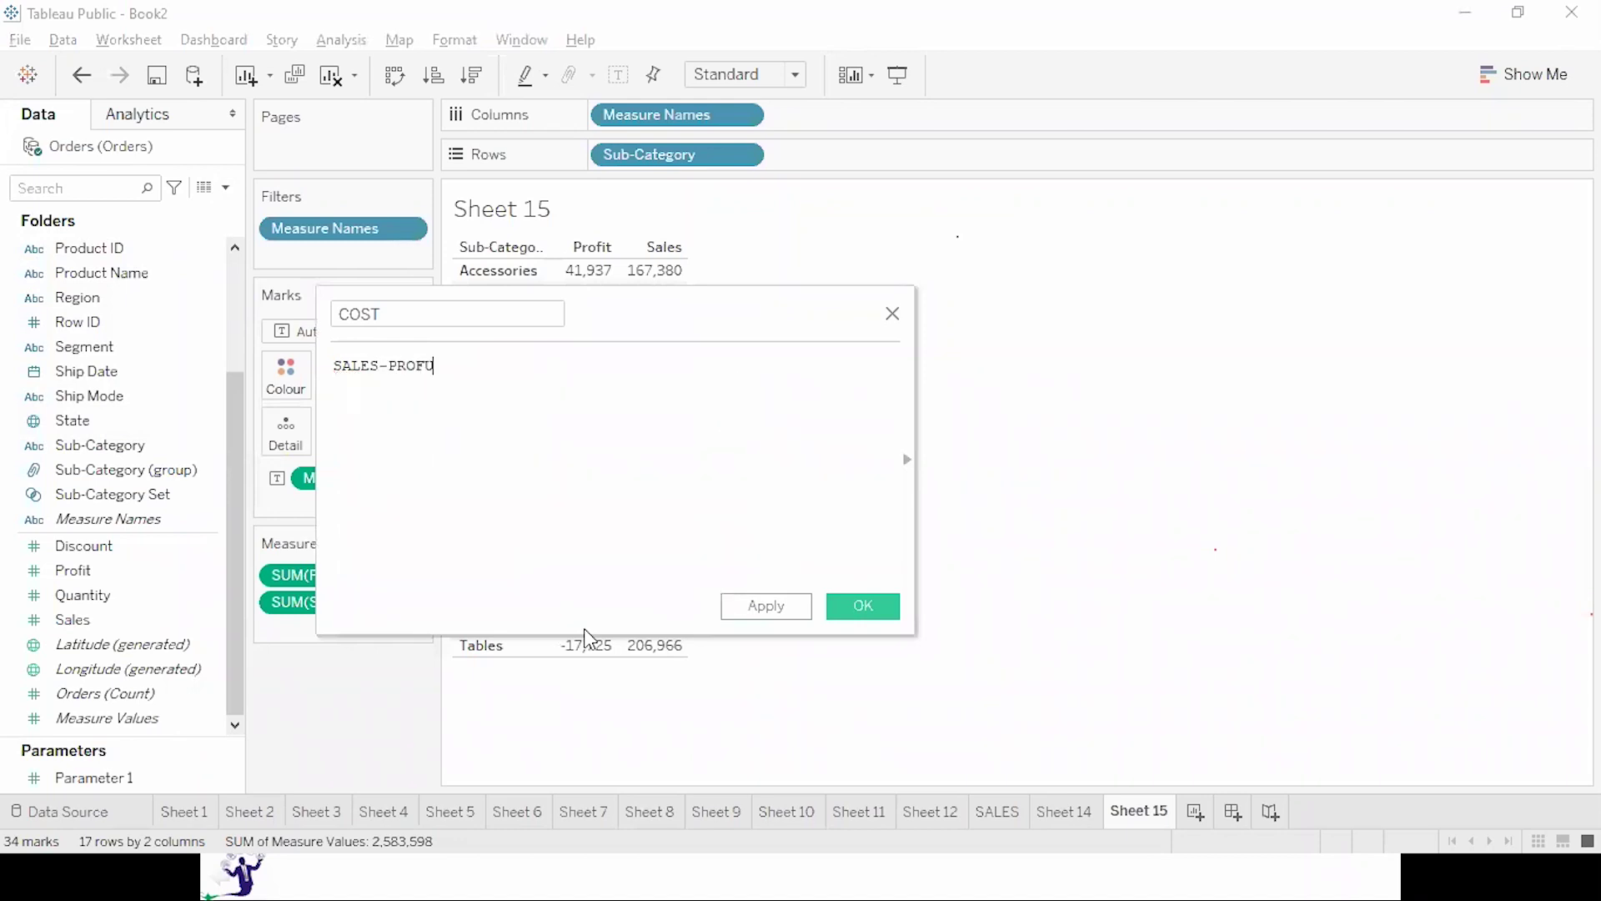
{"action": "type", "text": "IT"}
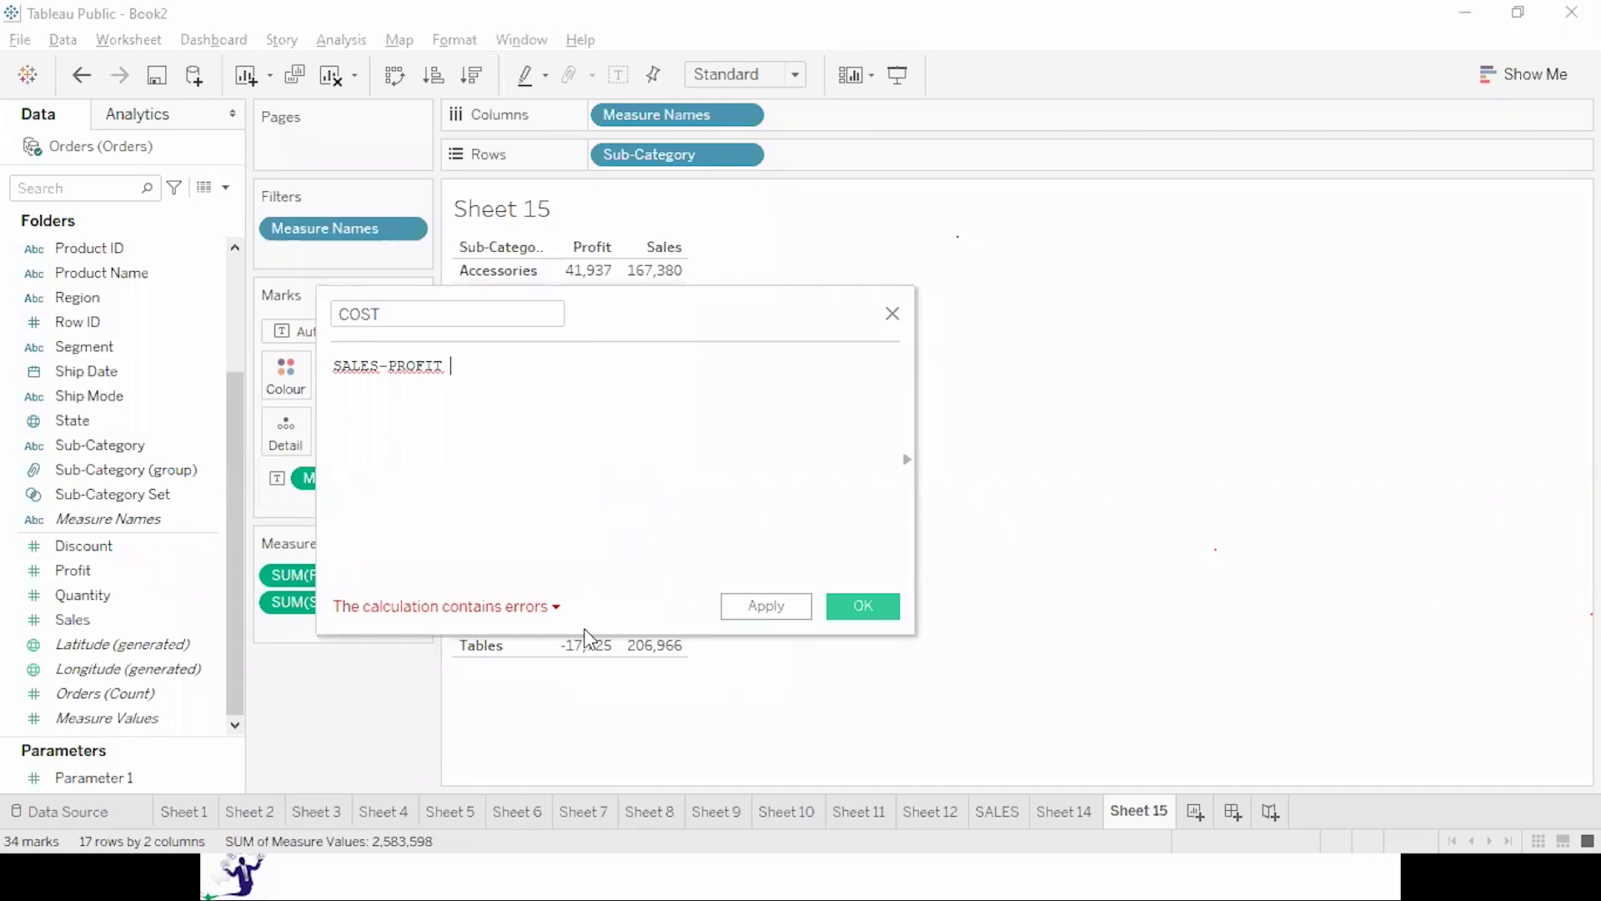
{"action": "key", "text": "ctrl+a"}
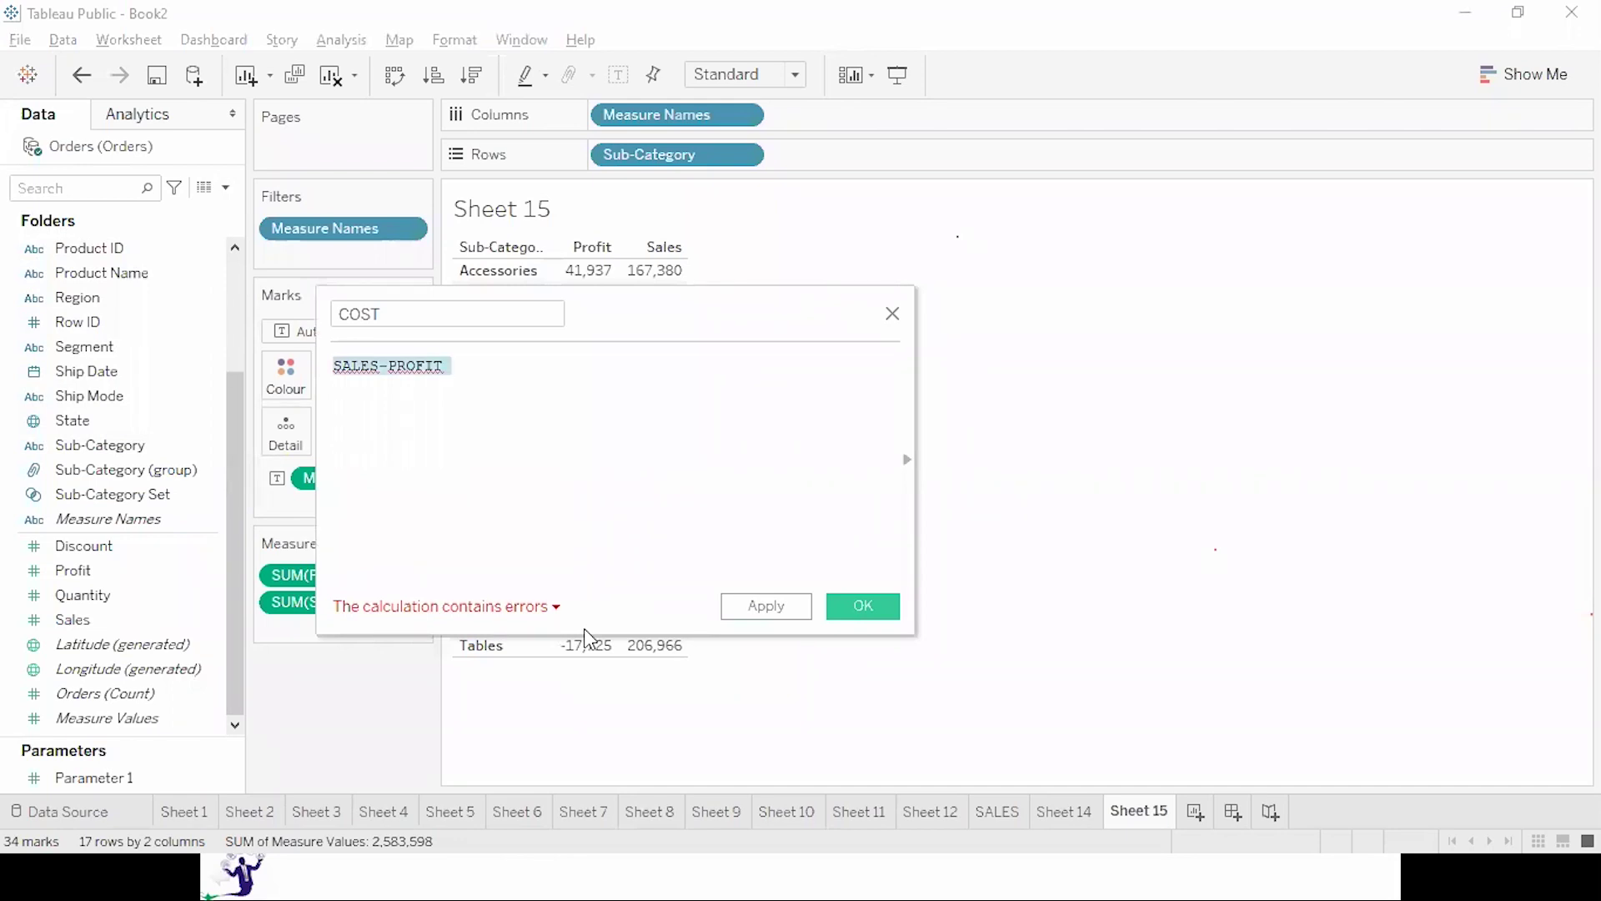
{"action": "key", "text": "BackSpace"}
Begin the COST formula with the aggregated expression SUM([Sales]).
{"action": "type", "text": "SU"}
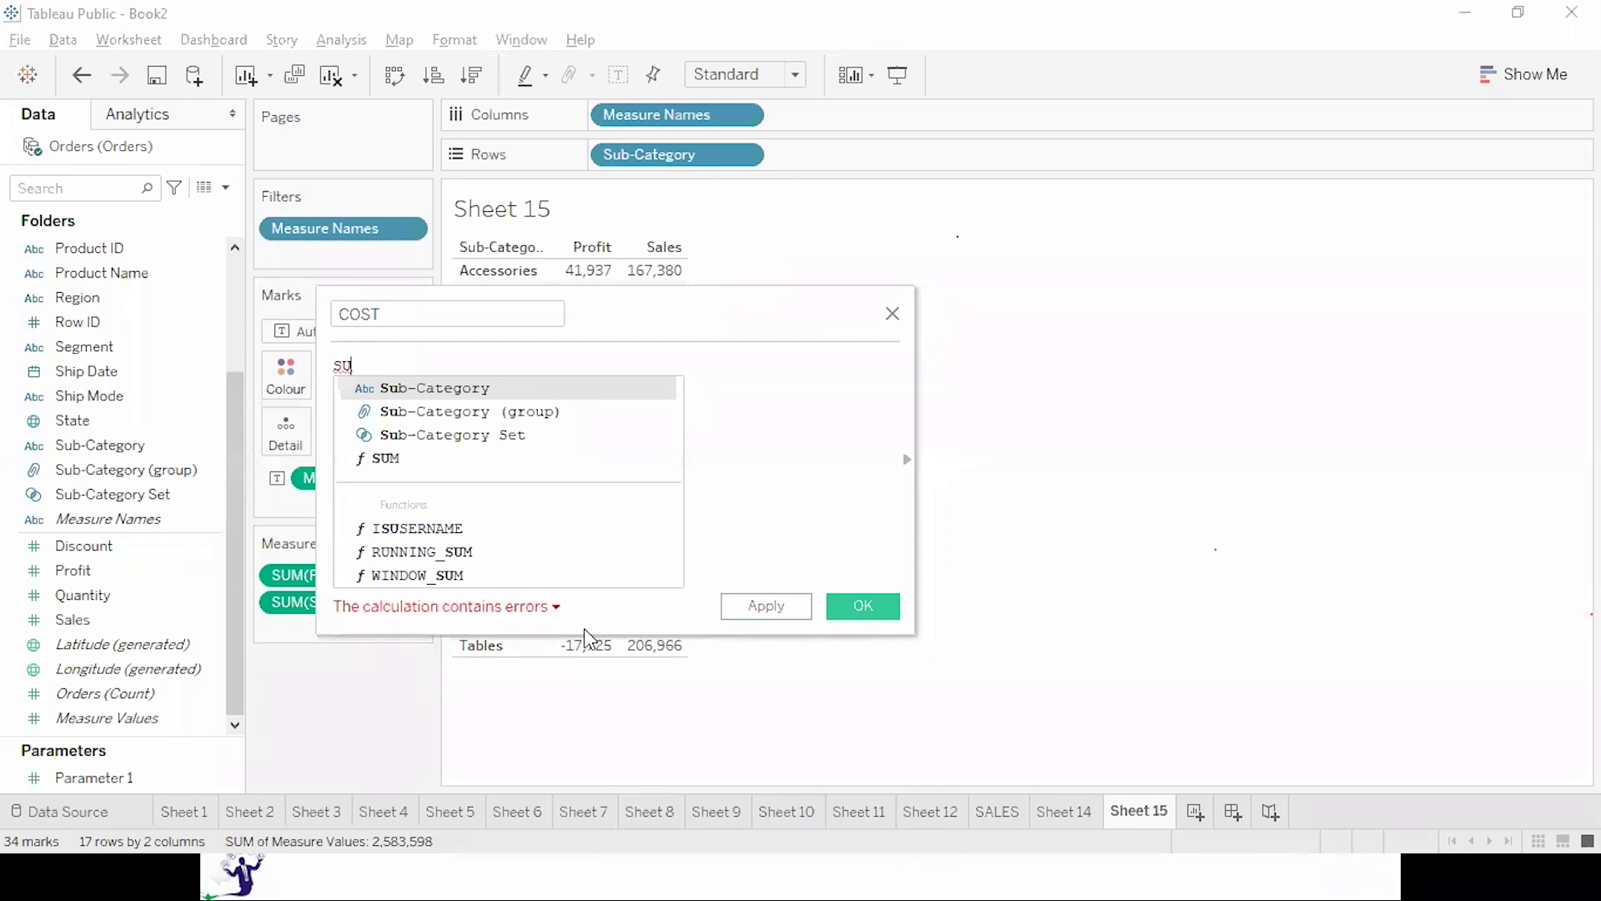
{"action": "key", "text": "Down"}
{"action": "key", "text": "Down"}
{"action": "key", "text": "Down"}
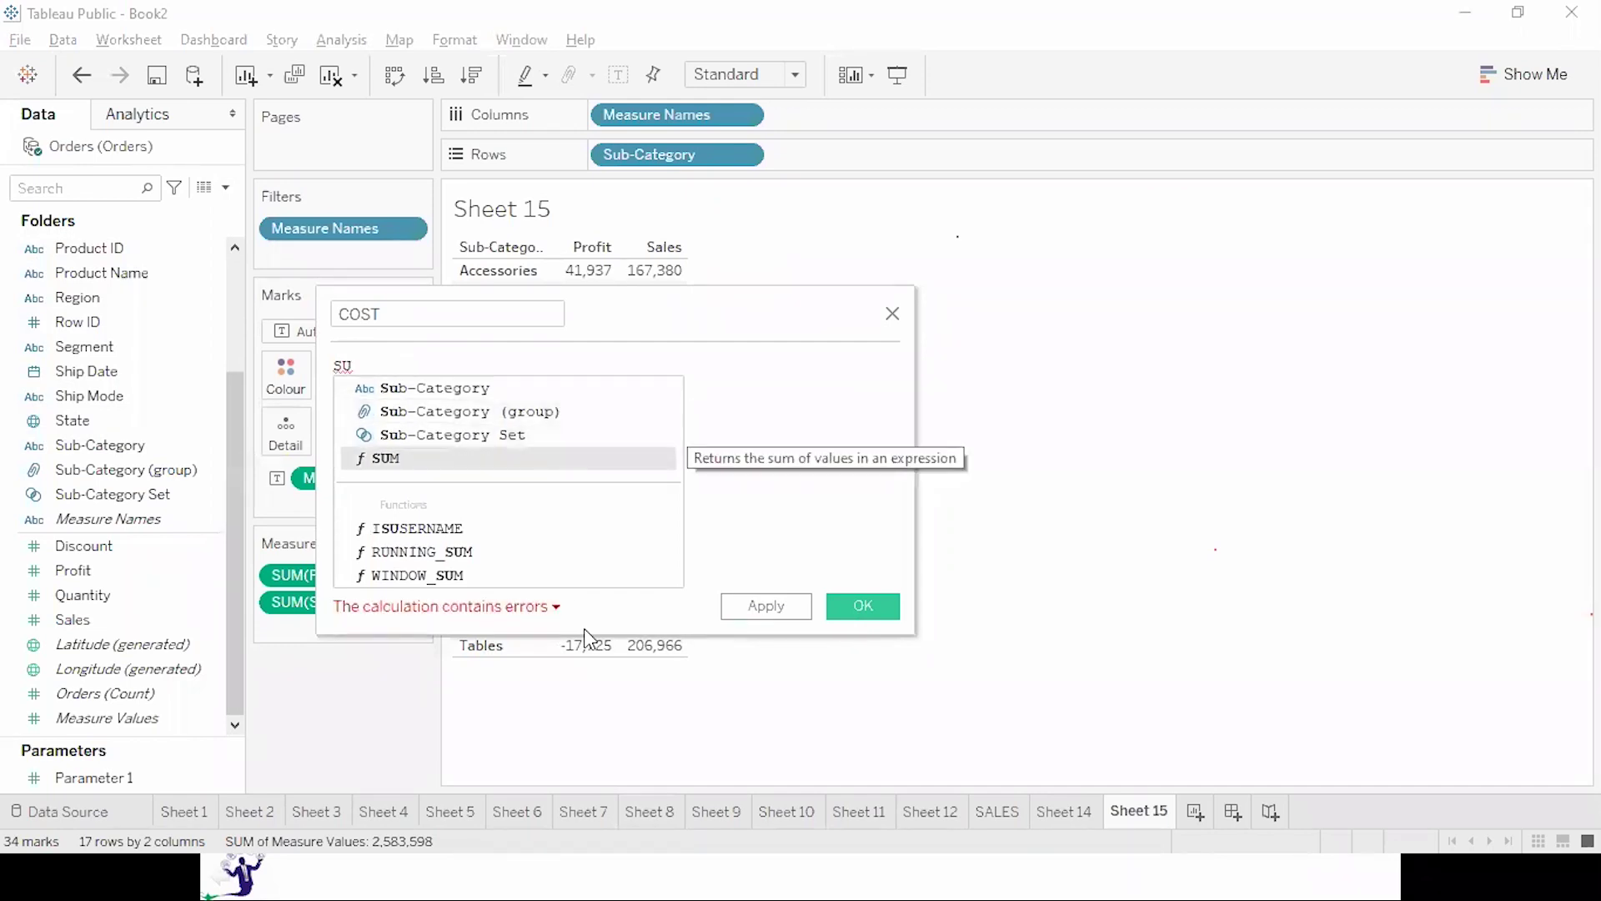
{"action": "key", "text": "Return"}
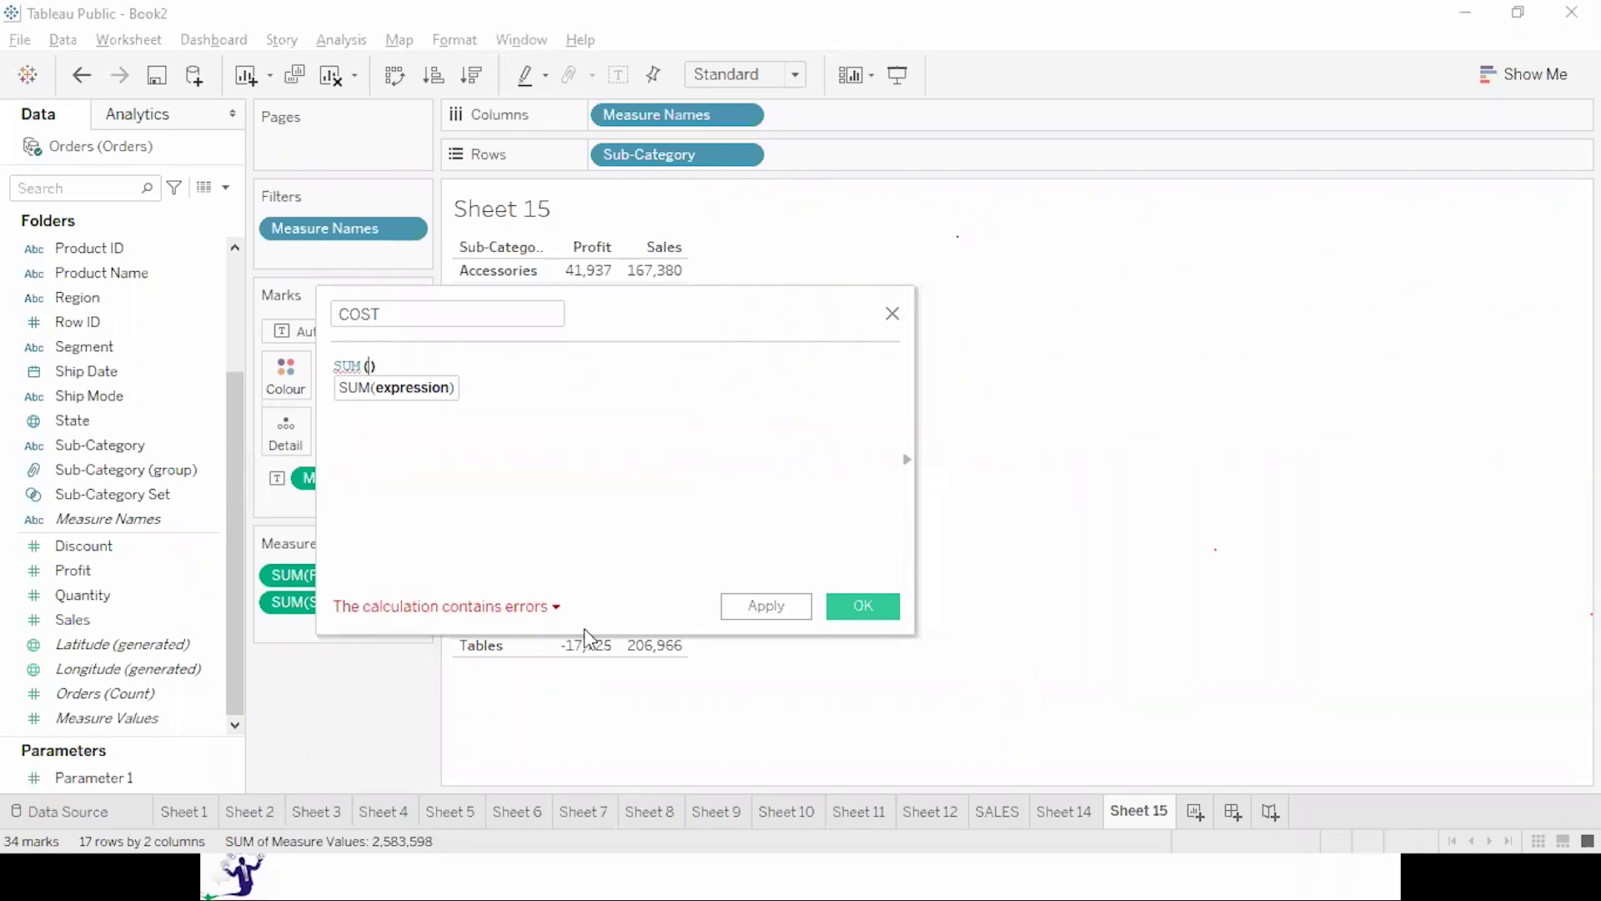
{"action": "type", "text": "SA\\"}
{"action": "key", "text": "Return"}
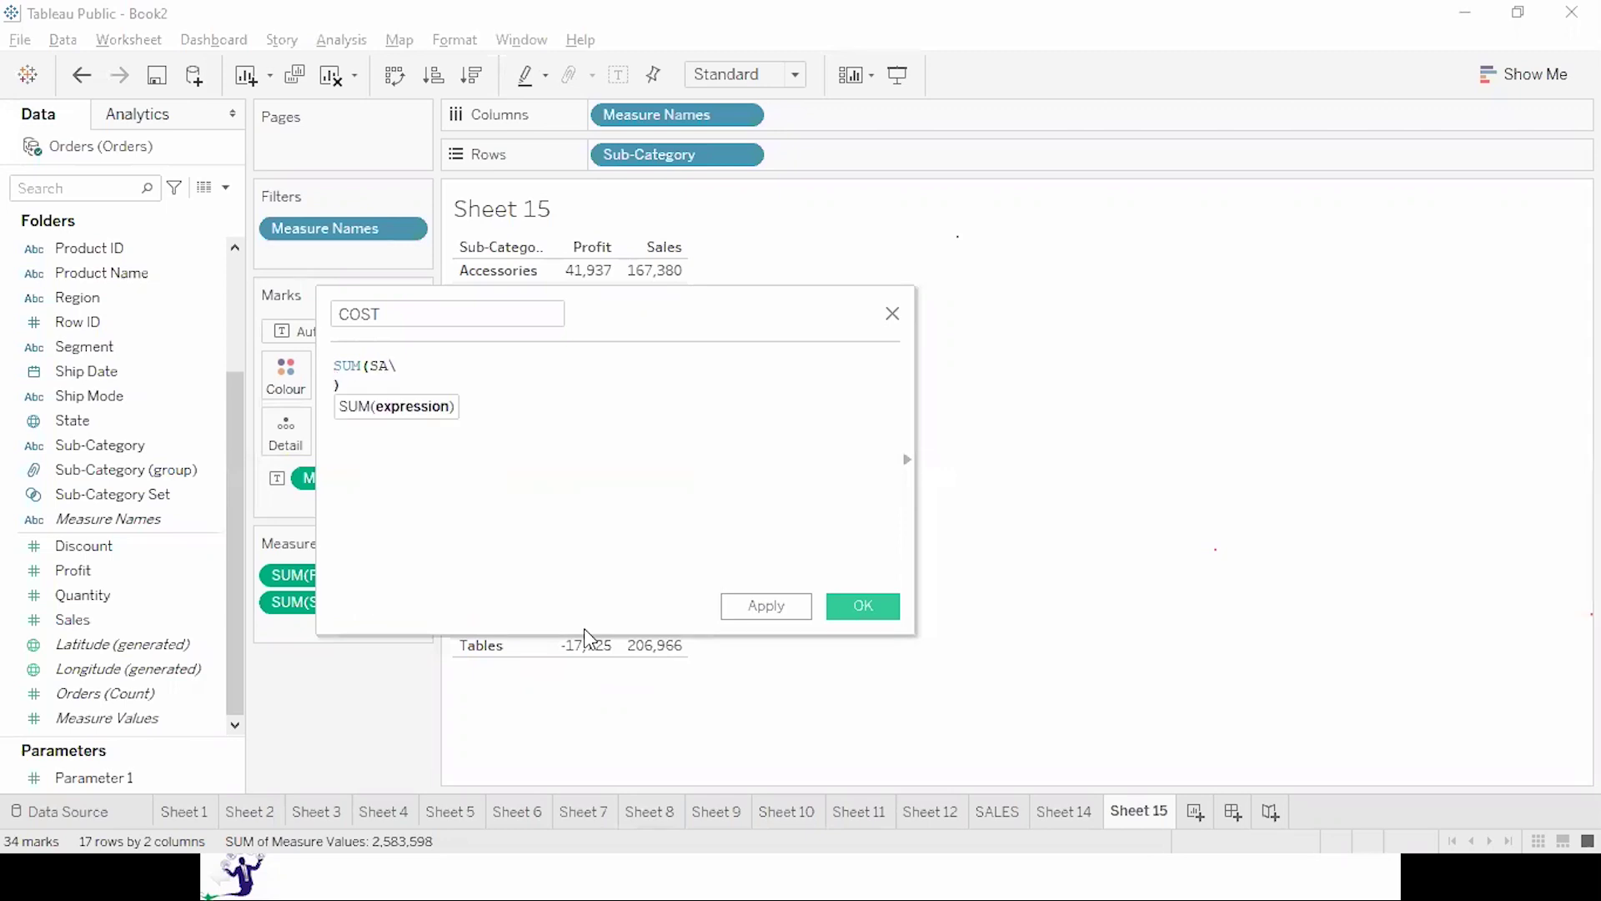
{"action": "key", "text": "BackSpace"}
{"action": "key", "text": "BackSpace"}
{"action": "key", "text": "Return"}
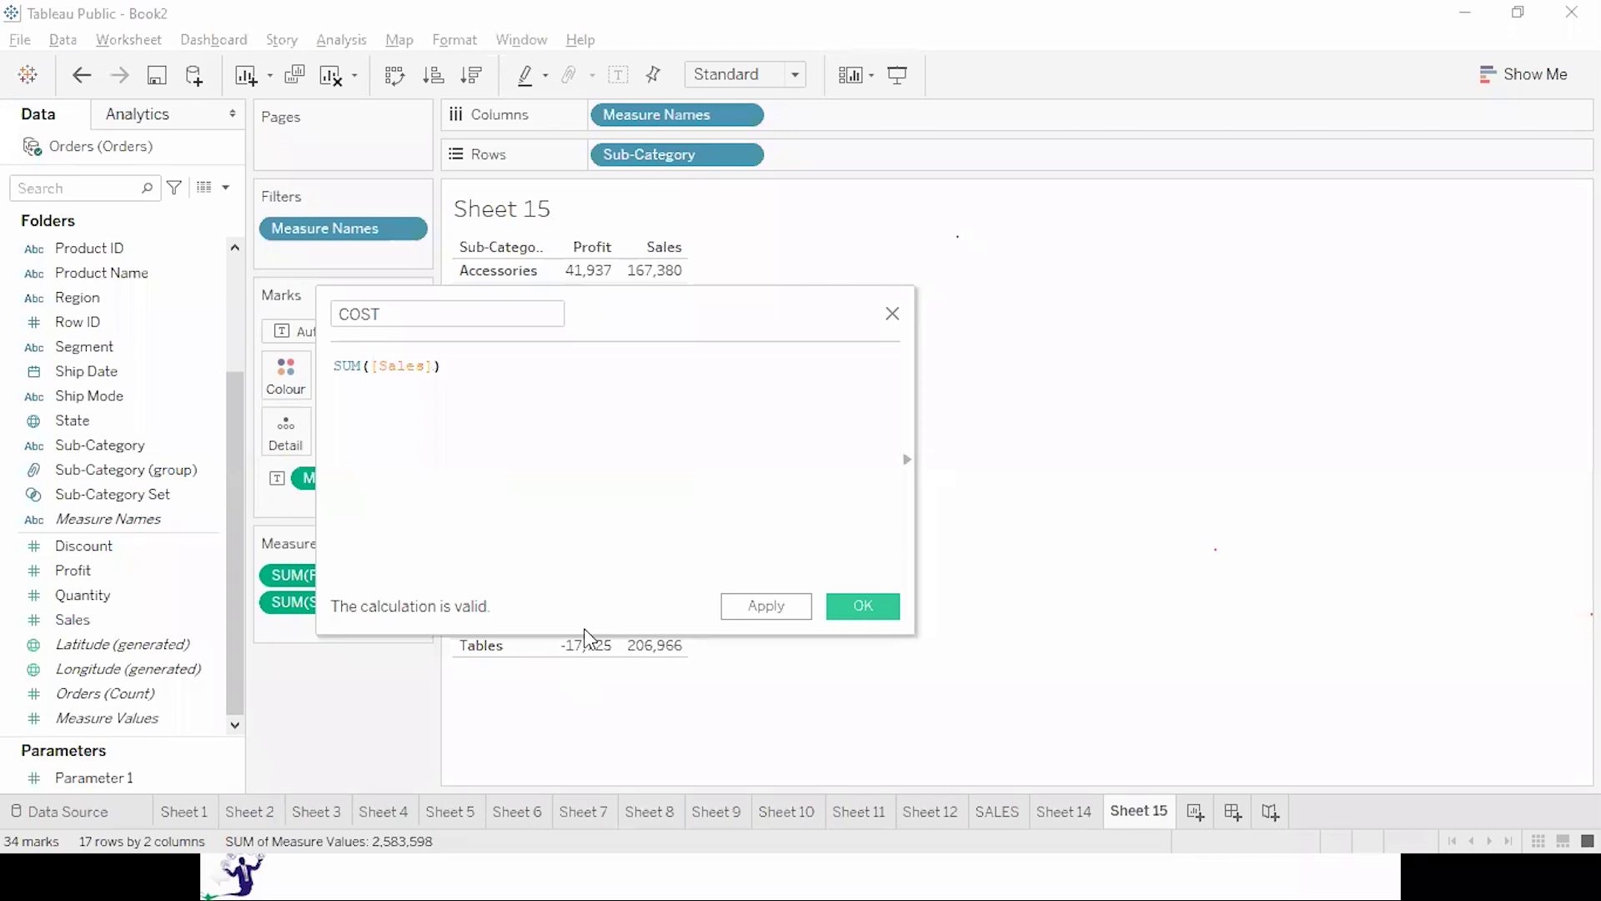
Complete the COST formula as SUM([Sales]) - SUM([Profit]) and save the calculated field.
{"action": "type", "text": "-"}
{"action": "type", "text": " SU"}
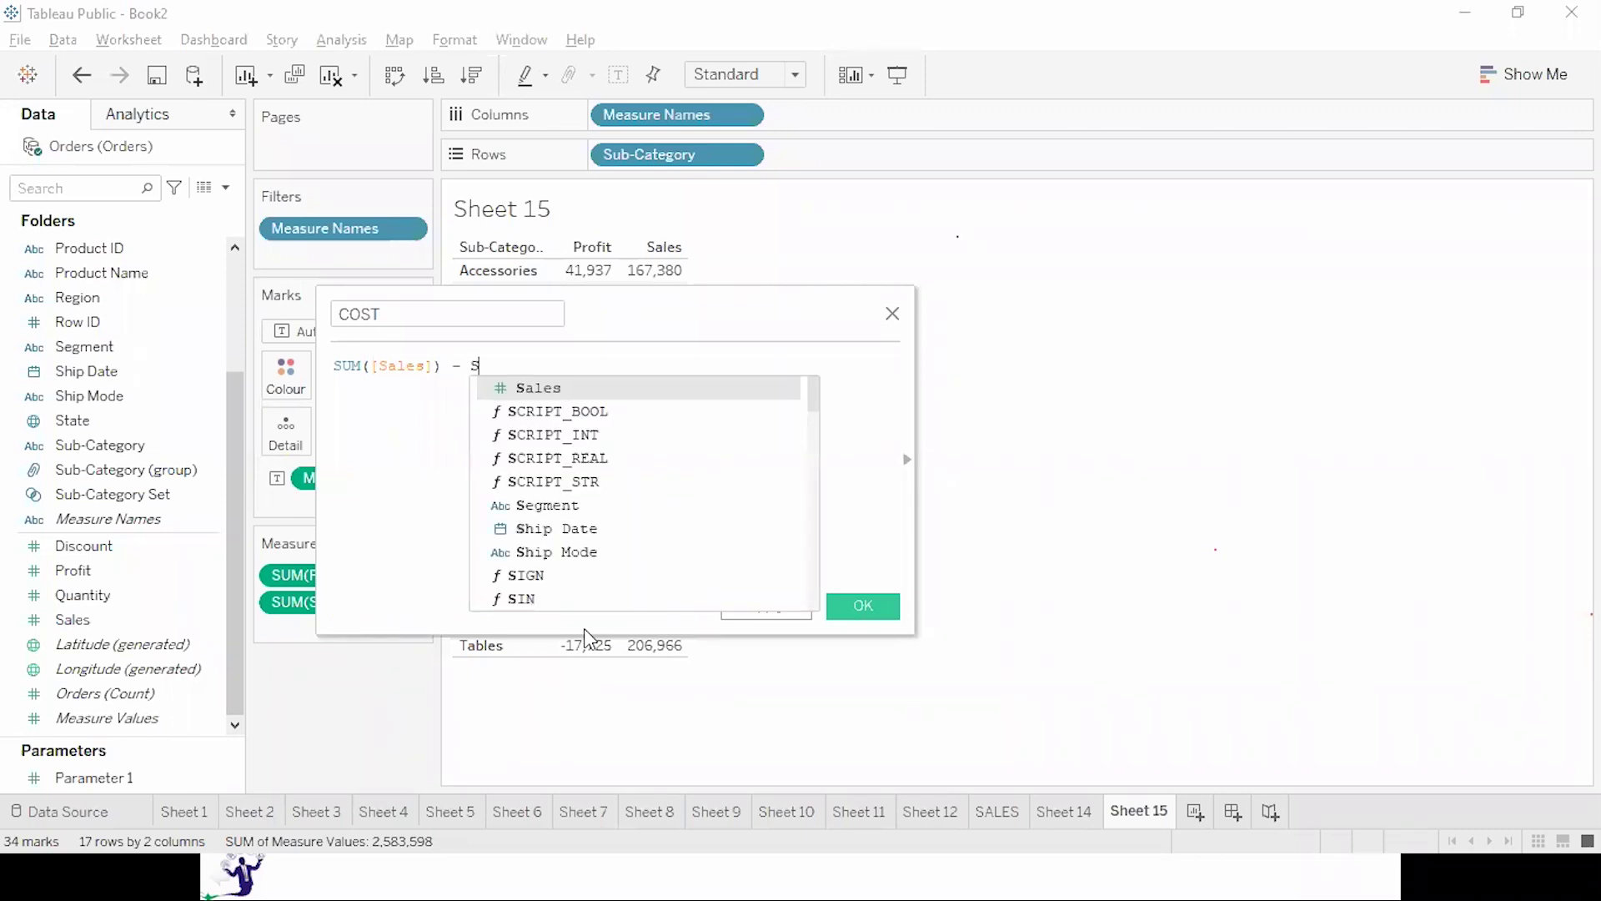
{"action": "key", "text": "Return"}
{"action": "type", "text": "PRO"}
{"action": "key", "text": "Down"}
{"action": "key", "text": "Down"}
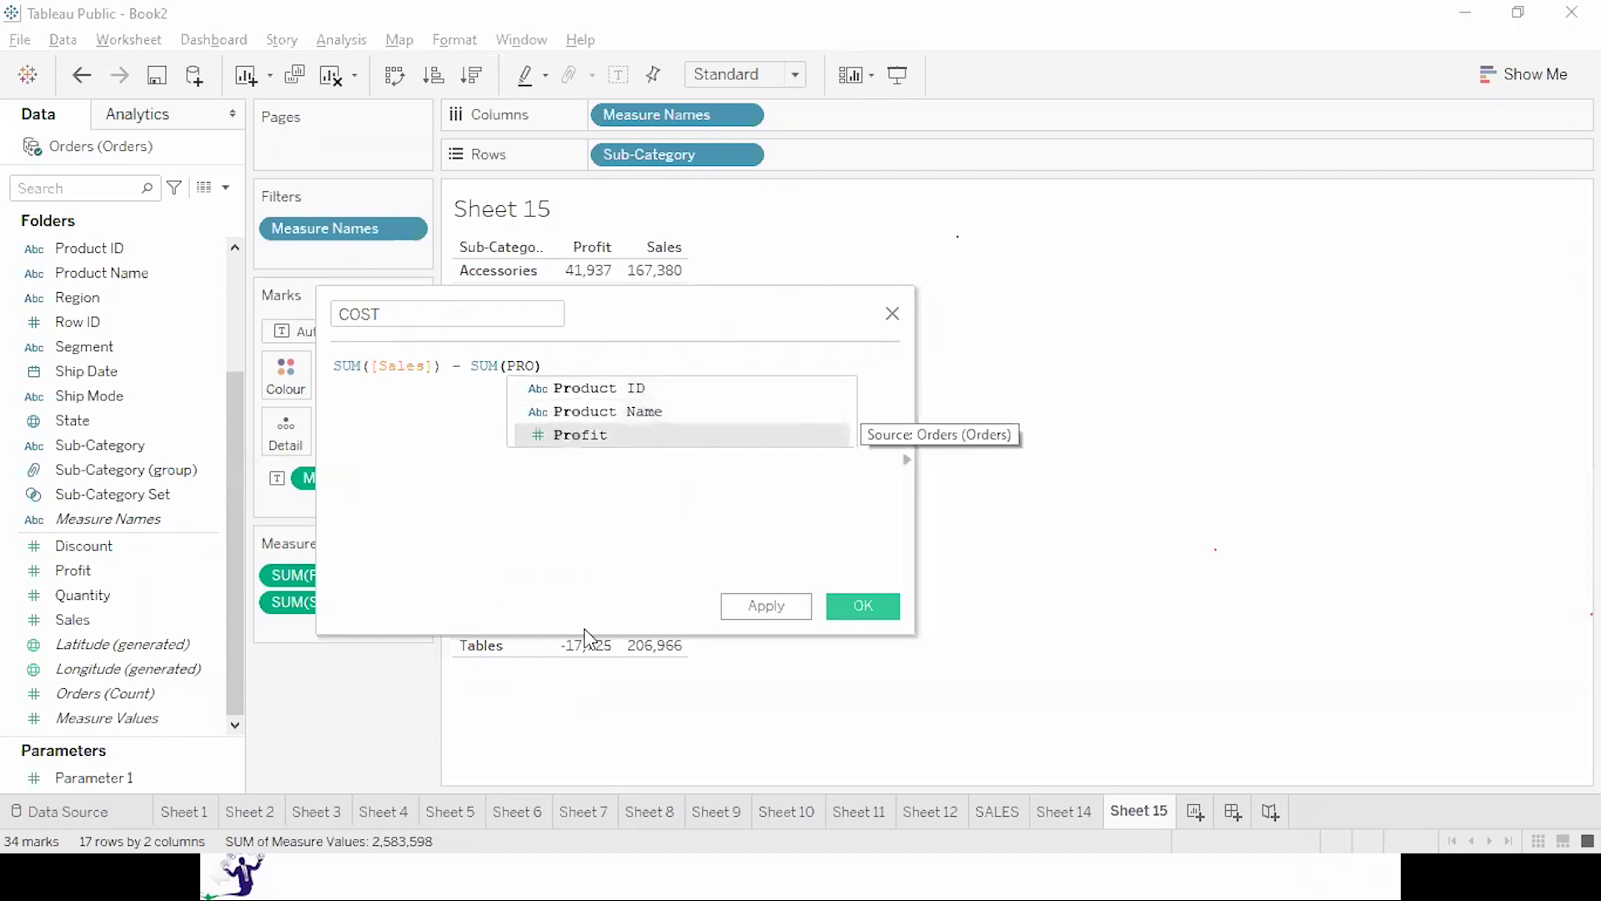
{"action": "key", "text": "Return"}
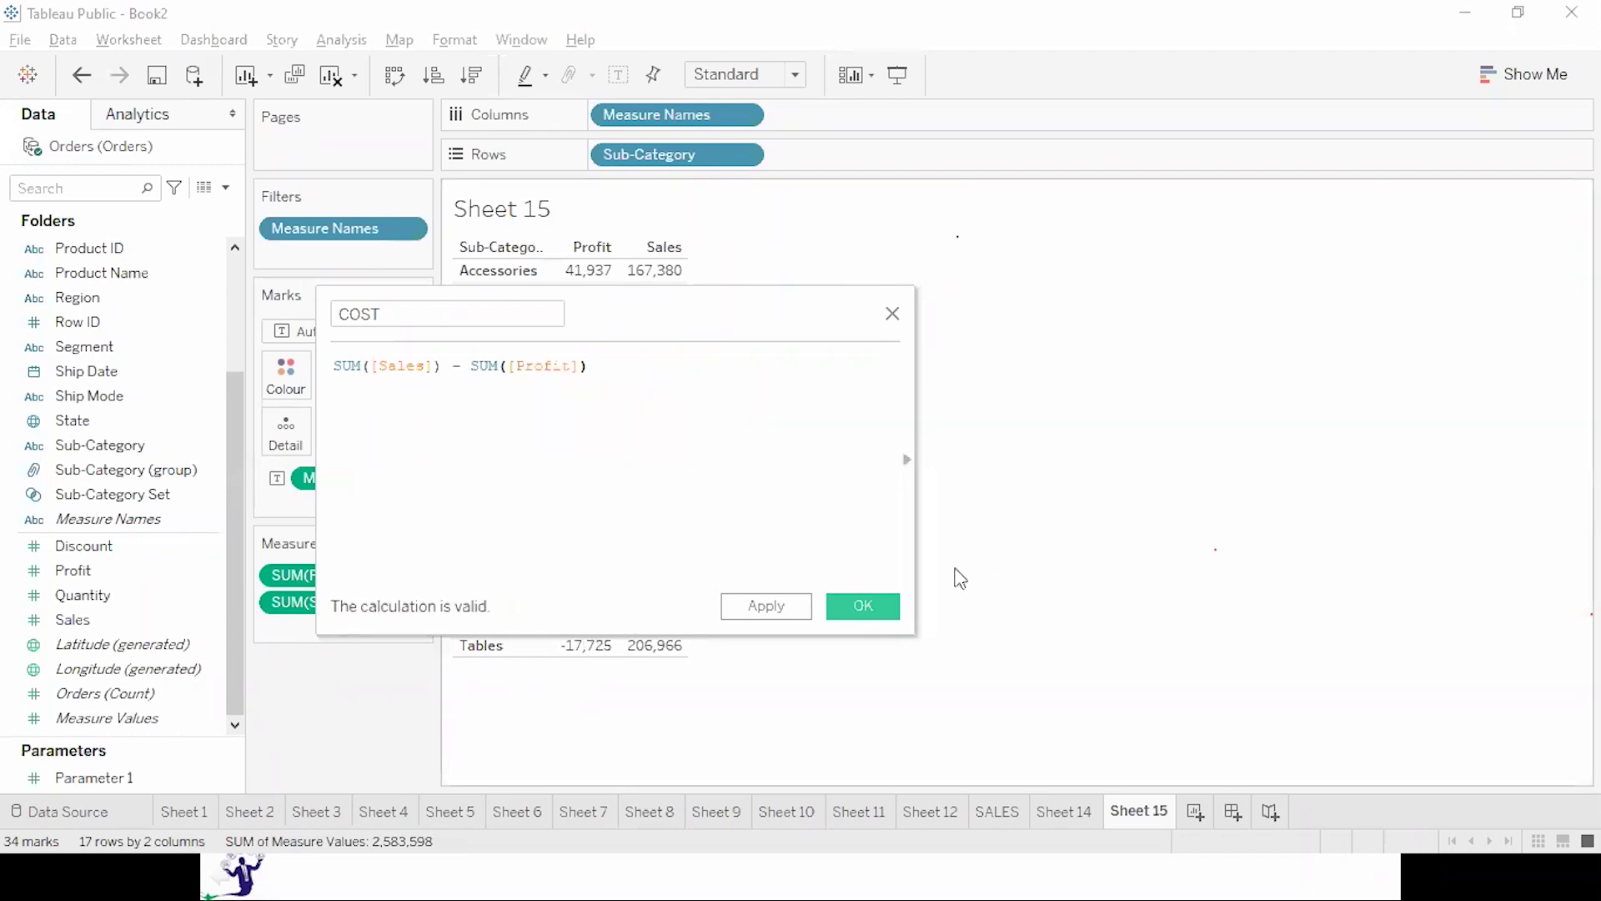
{"action": "left_click", "coordinate": [874, 609]}
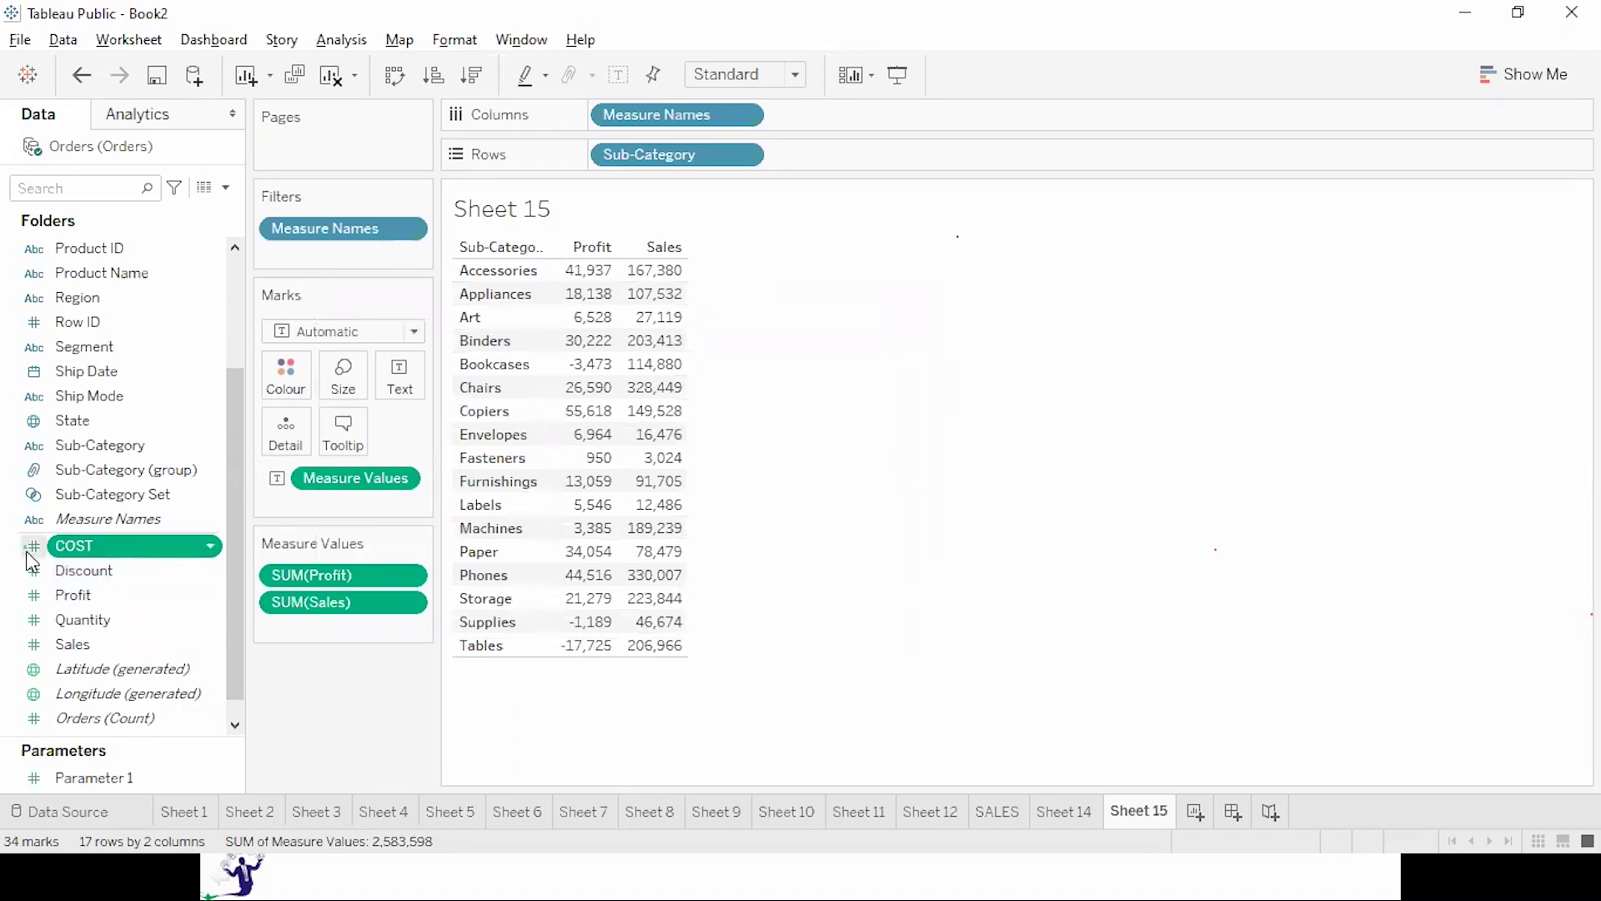
Add the COST calculated field to the sub-category table alongside Profit and Sales.
{"action": "double_click", "coordinate": [88, 547]}
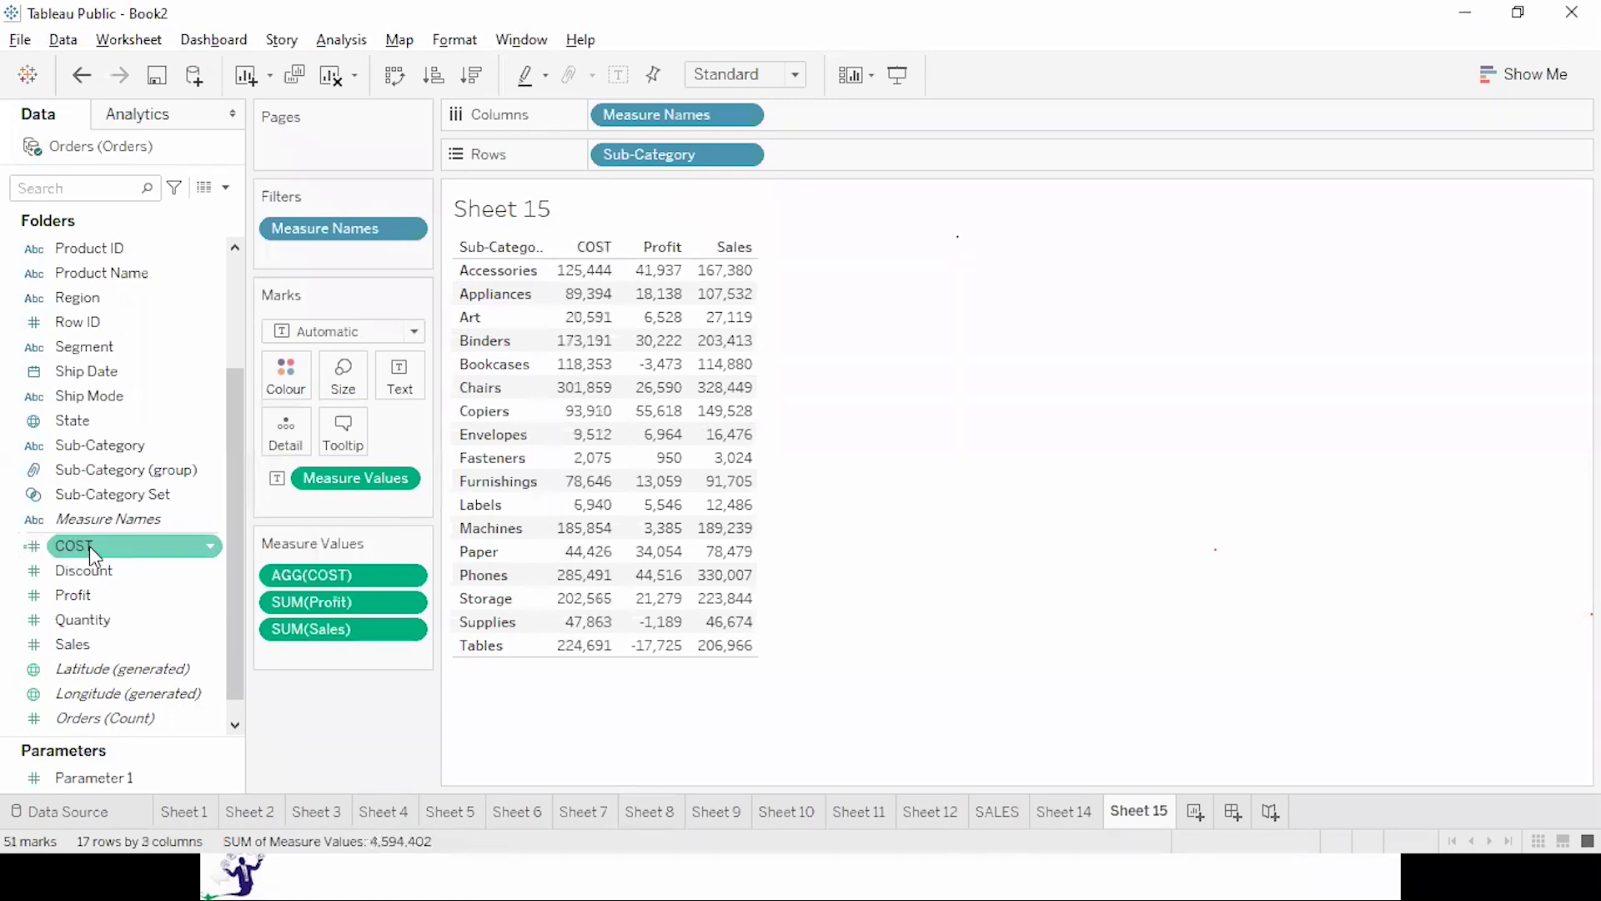
{"action": "mouse_move", "coordinate": [582, 337]}
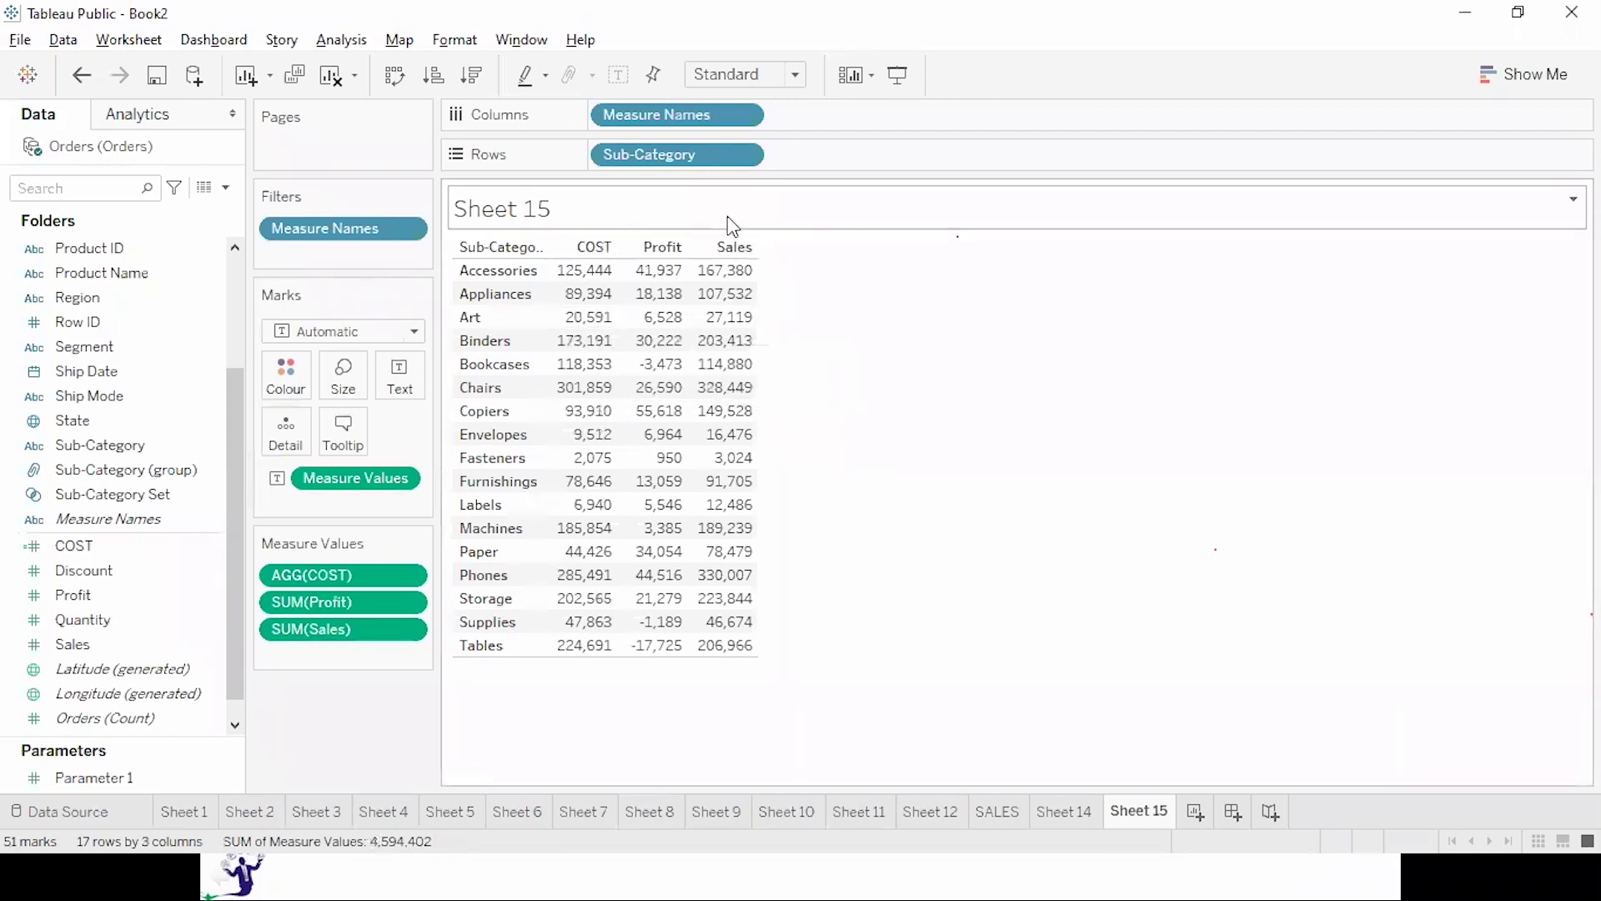
Set the sub-category table's view to Fit Height and widen its measure columns.
{"action": "left_click", "coordinate": [713, 81]}
{"action": "left_click", "coordinate": [721, 140]}
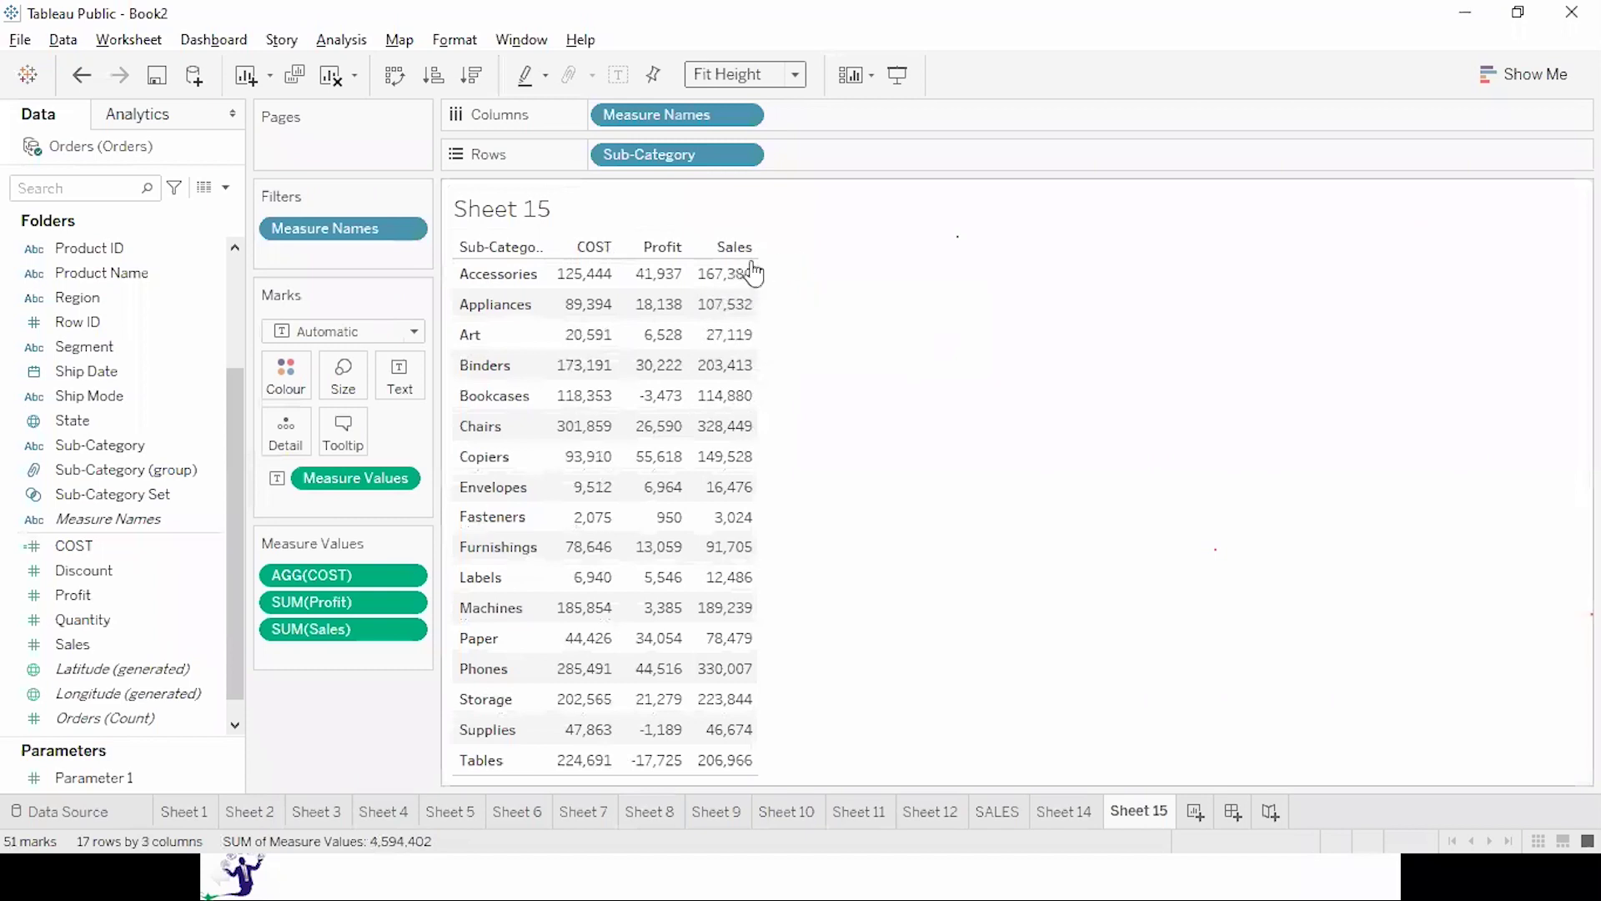
{"action": "left_click_drag", "start_coordinate": [608, 247], "coordinate": [646, 247]}
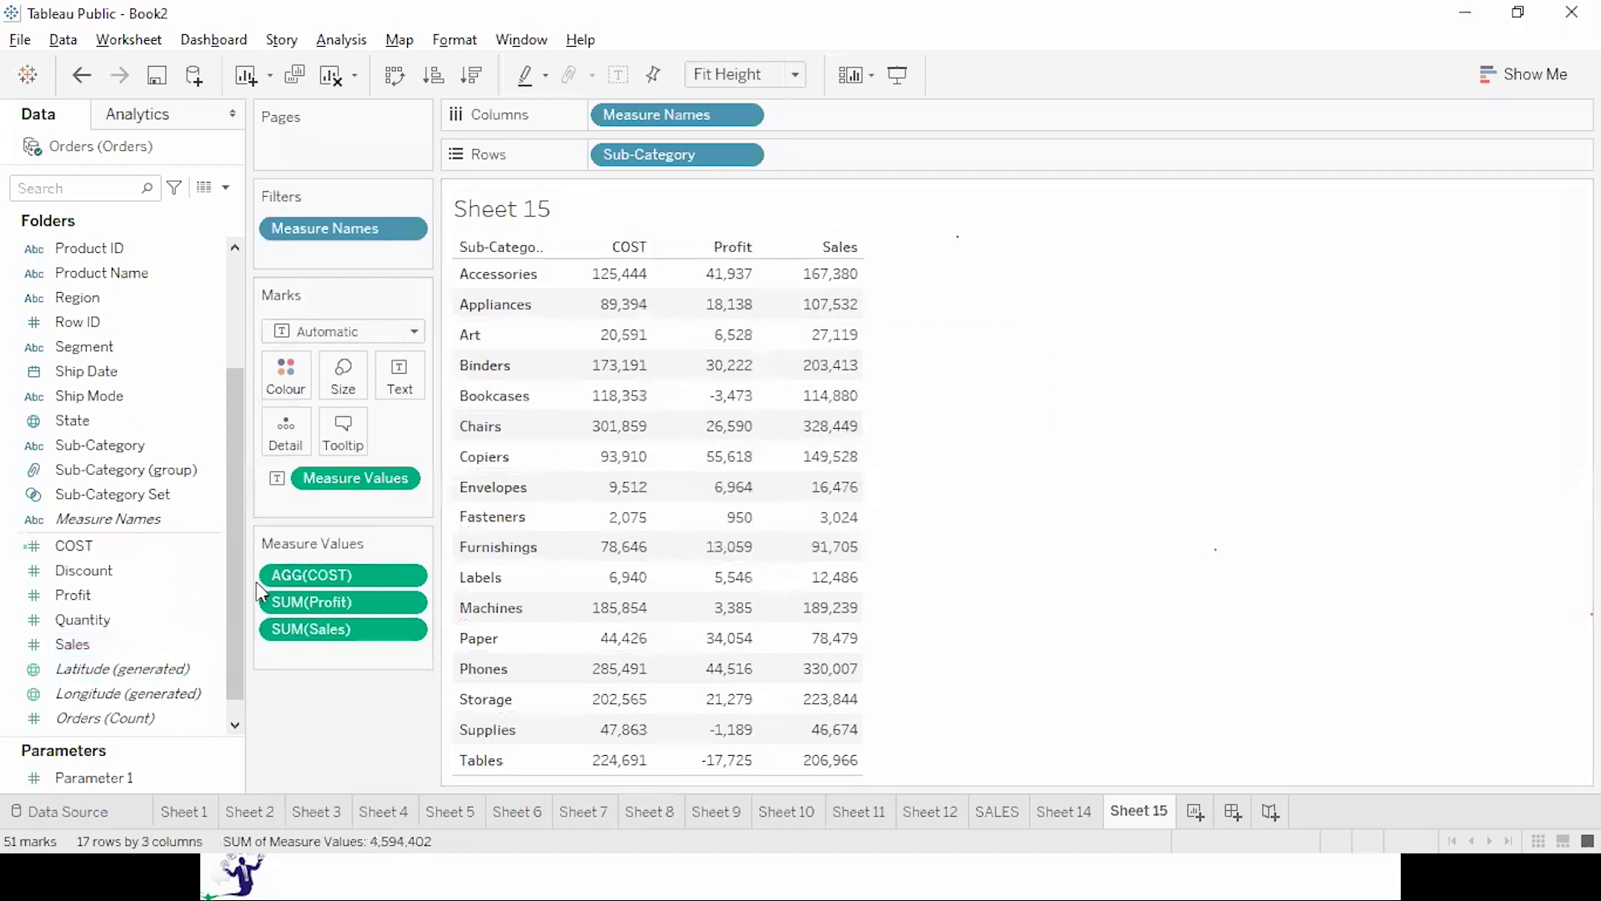
Start a new calculated field and name it SALESCOUNT.
{"action": "left_click", "coordinate": [226, 187]}
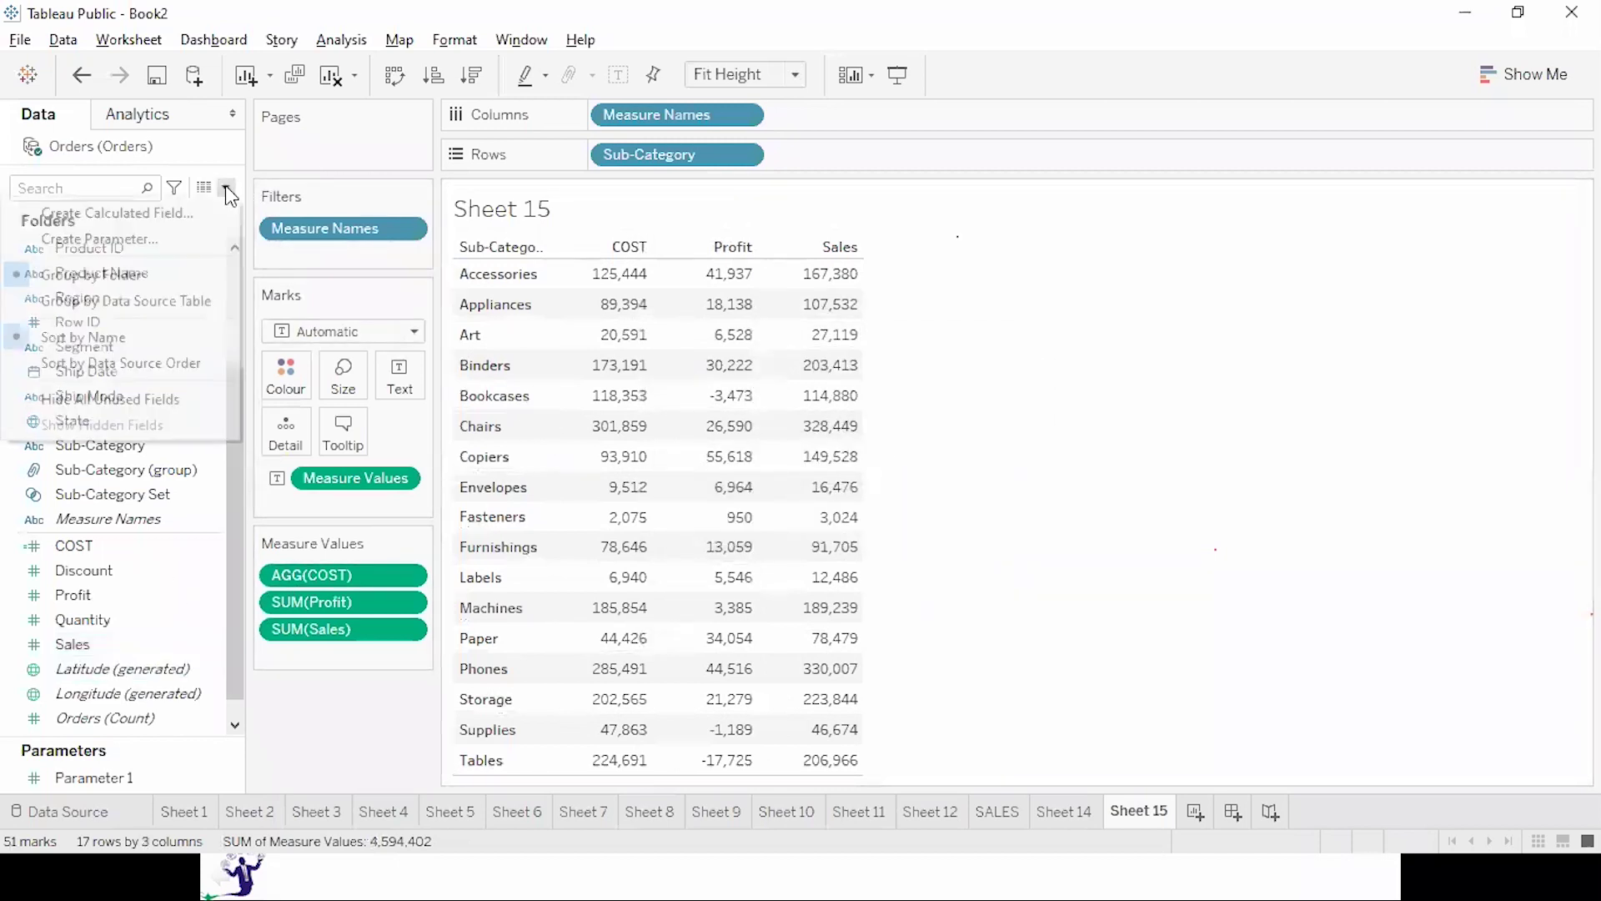
{"action": "left_click", "coordinate": [200, 213]}
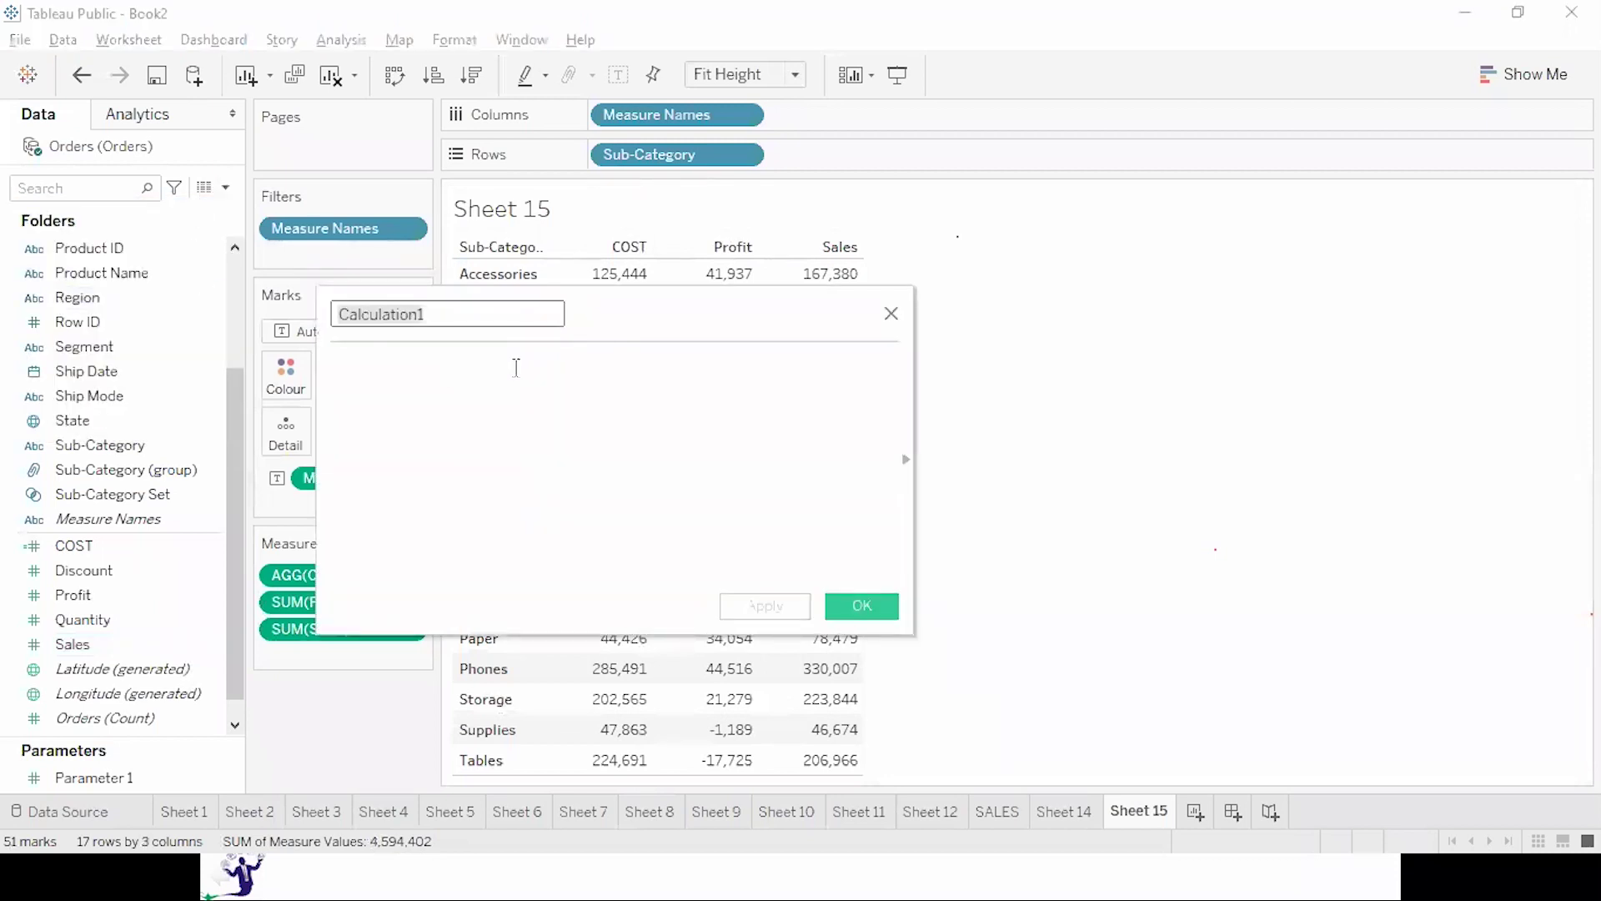
{"action": "type", "text": "sALES"}
{"action": "key", "text": "Home"}
{"action": "key", "text": "Delete"}
{"action": "type", "text": "S"}
{"action": "key", "text": "End"}
{"action": "type", "text": "COUNT"}
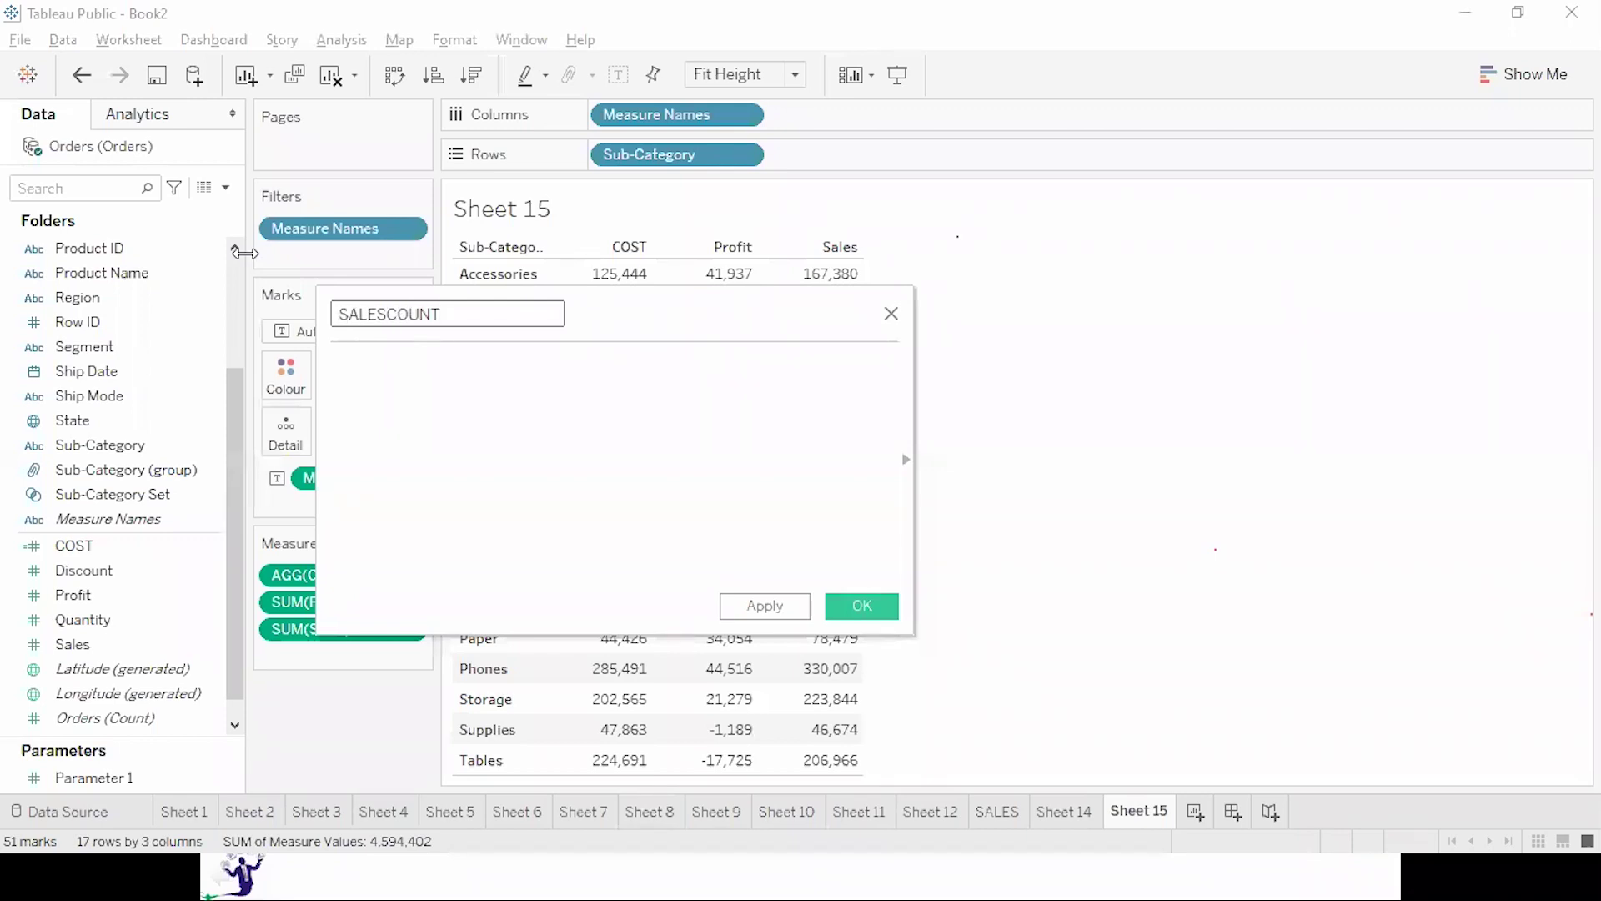
Define SALESCOUNT as COUNT([Sales]), inserting COUNT from the function reference list, and save the calculated field.
{"action": "left_click", "coordinate": [386, 372]}
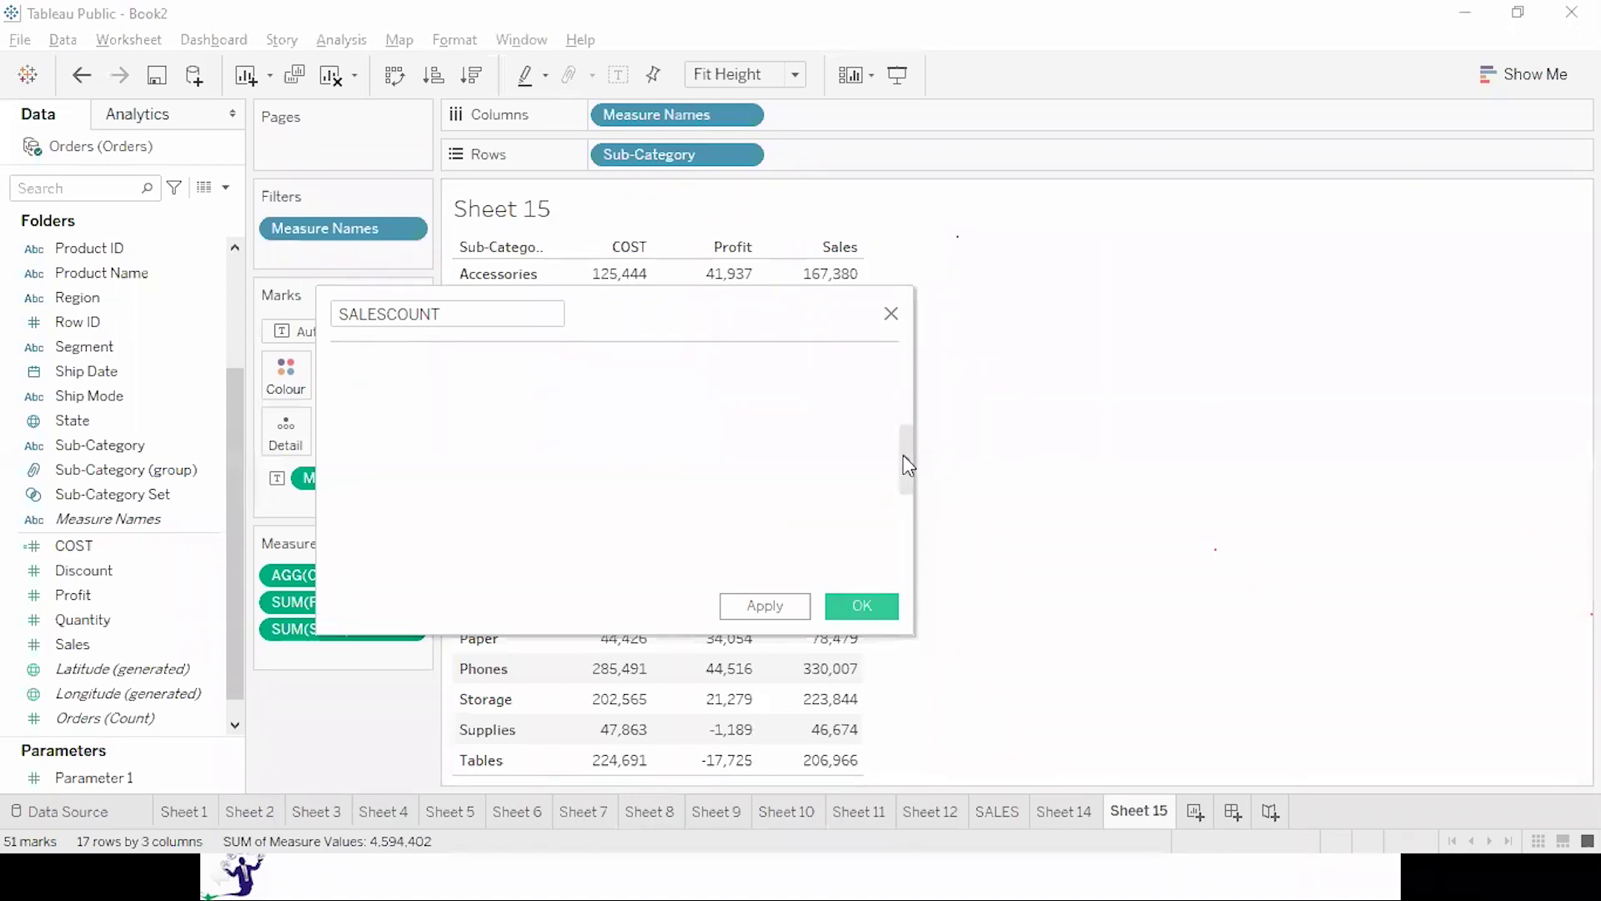
{"action": "left_click", "coordinate": [907, 459]}
{"action": "mouse_move", "coordinate": [1113, 370]}
{"action": "left_mouse_down"}
{"action": "mouse_move", "coordinate": [1112, 651]}
{"action": "mouse_move", "coordinate": [1112, 382]}
{"action": "left_mouse_up"}
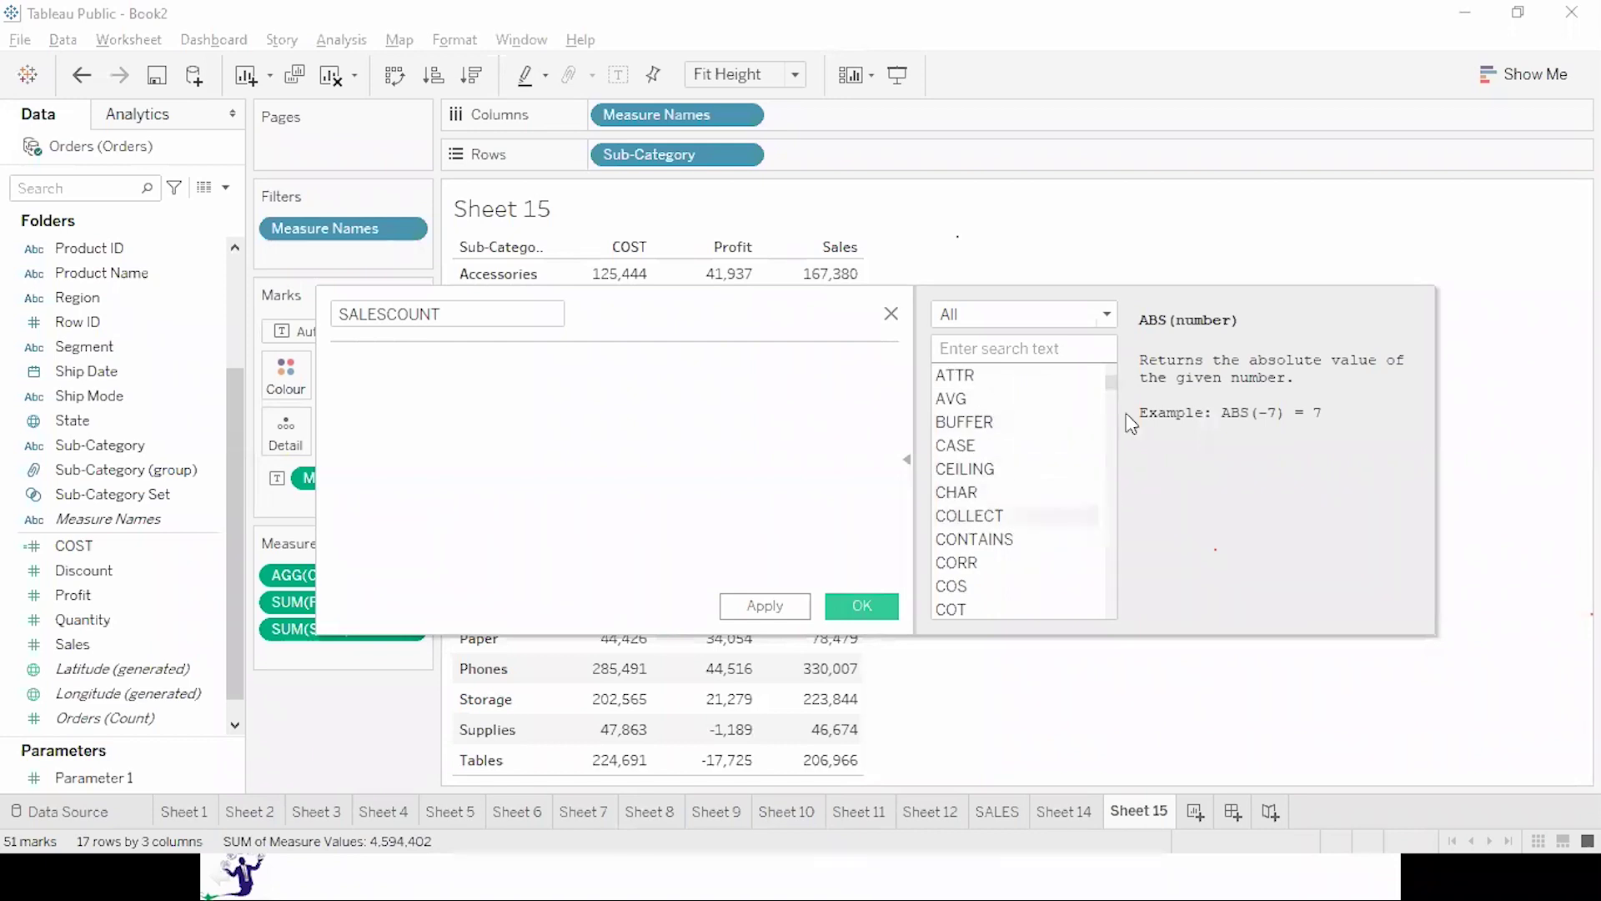
{"action": "left_click_drag", "start_coordinate": [1112, 382], "coordinate": [1109, 382]}
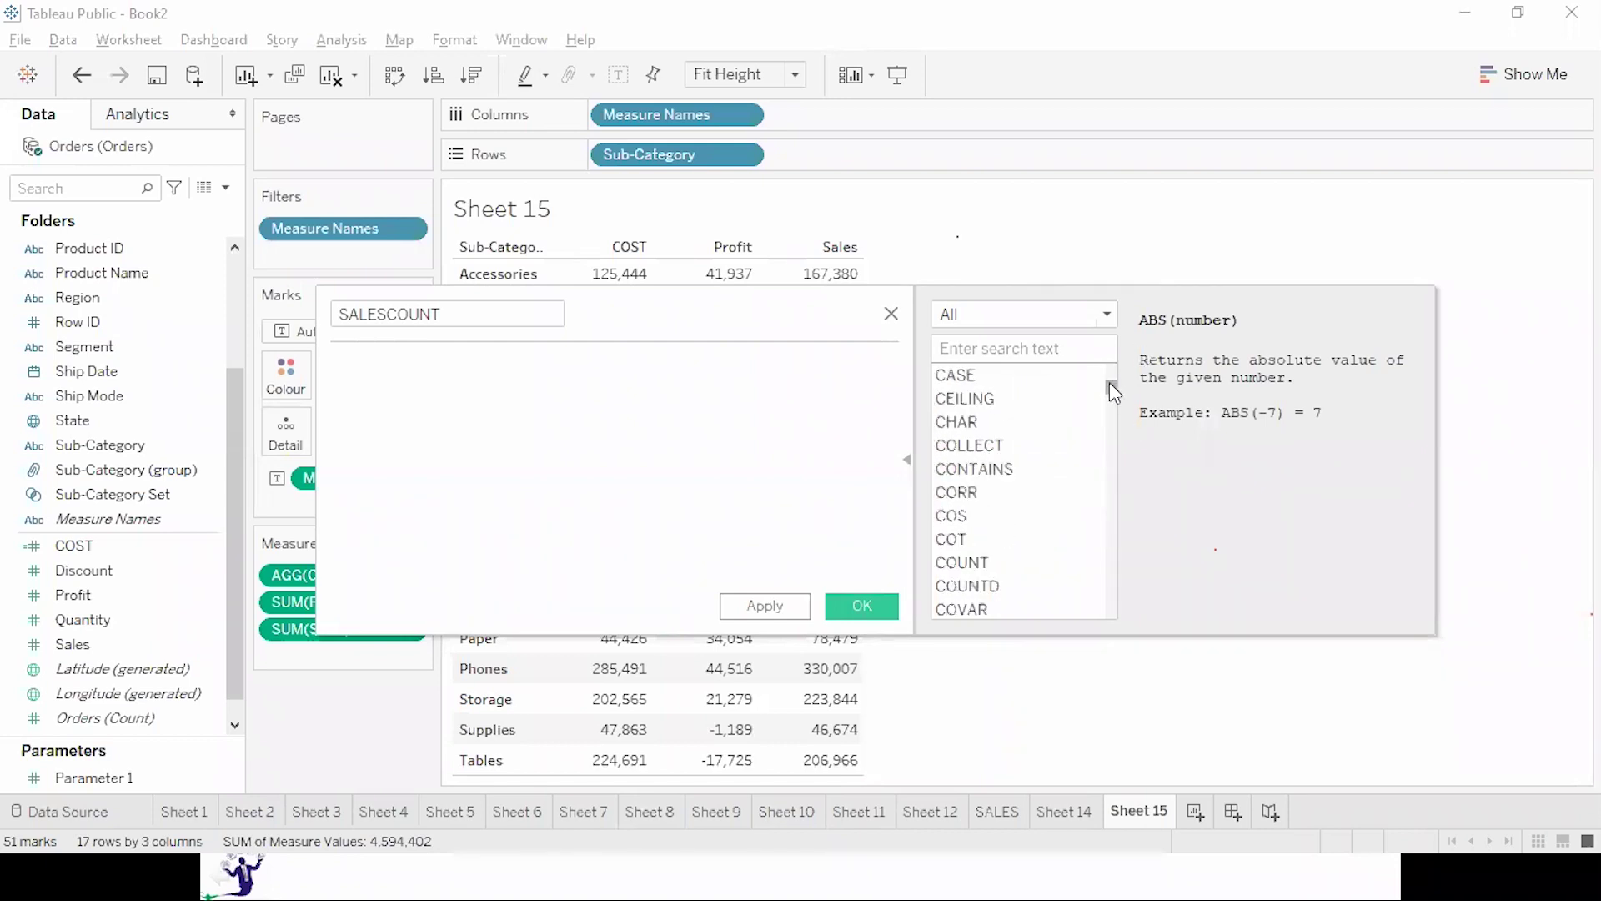
{"action": "left_click", "coordinate": [965, 566]}
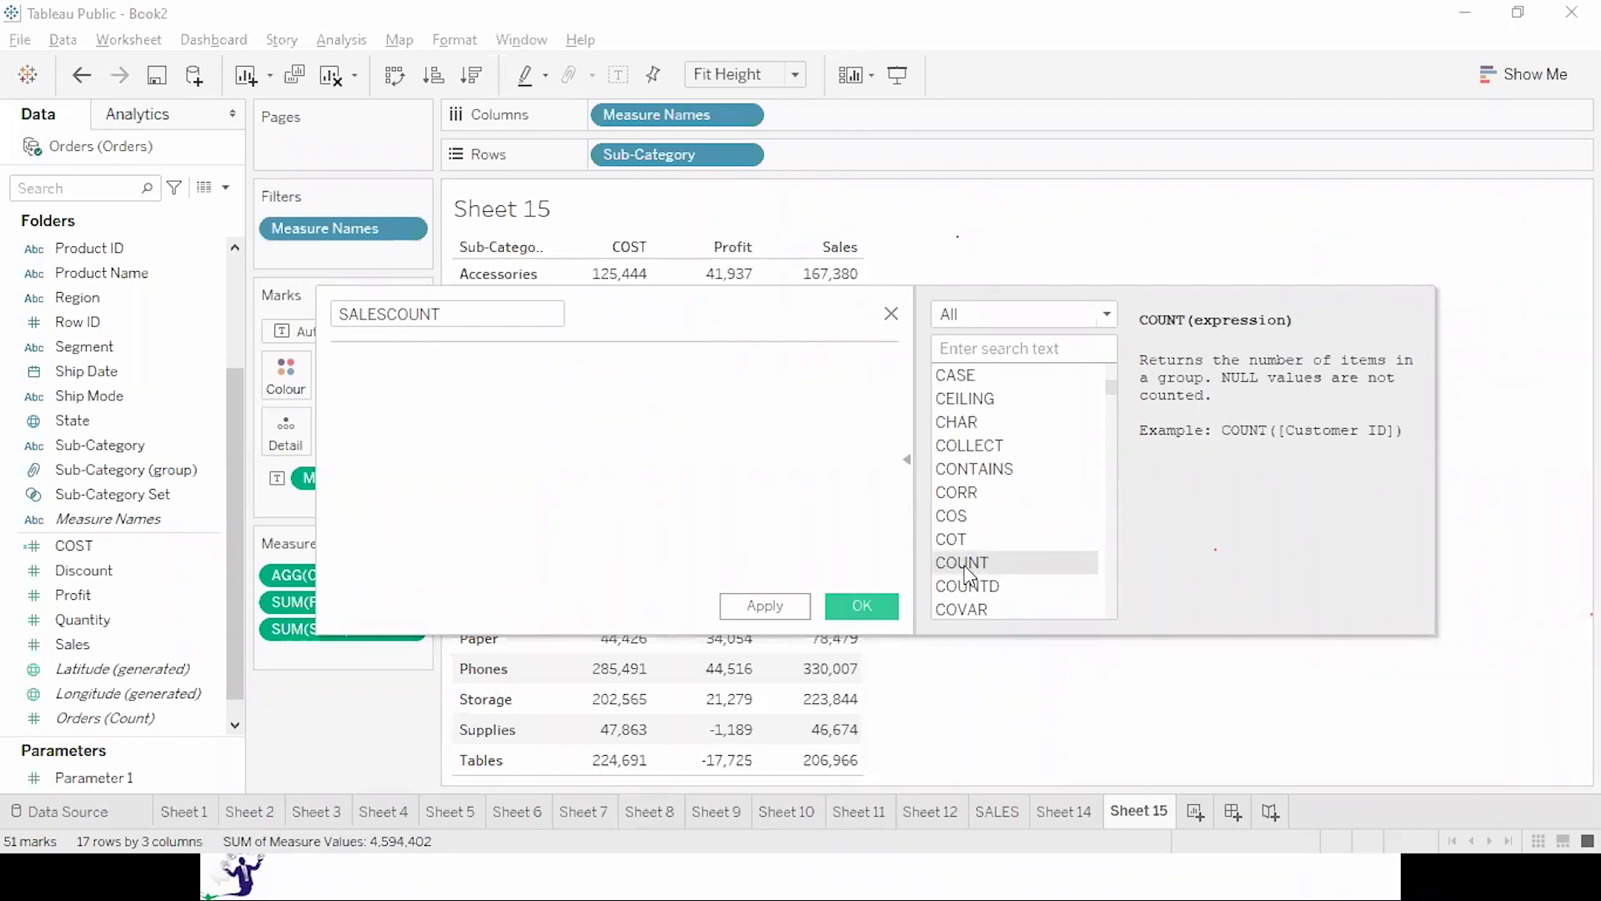
{"action": "double_click", "coordinate": [966, 565]}
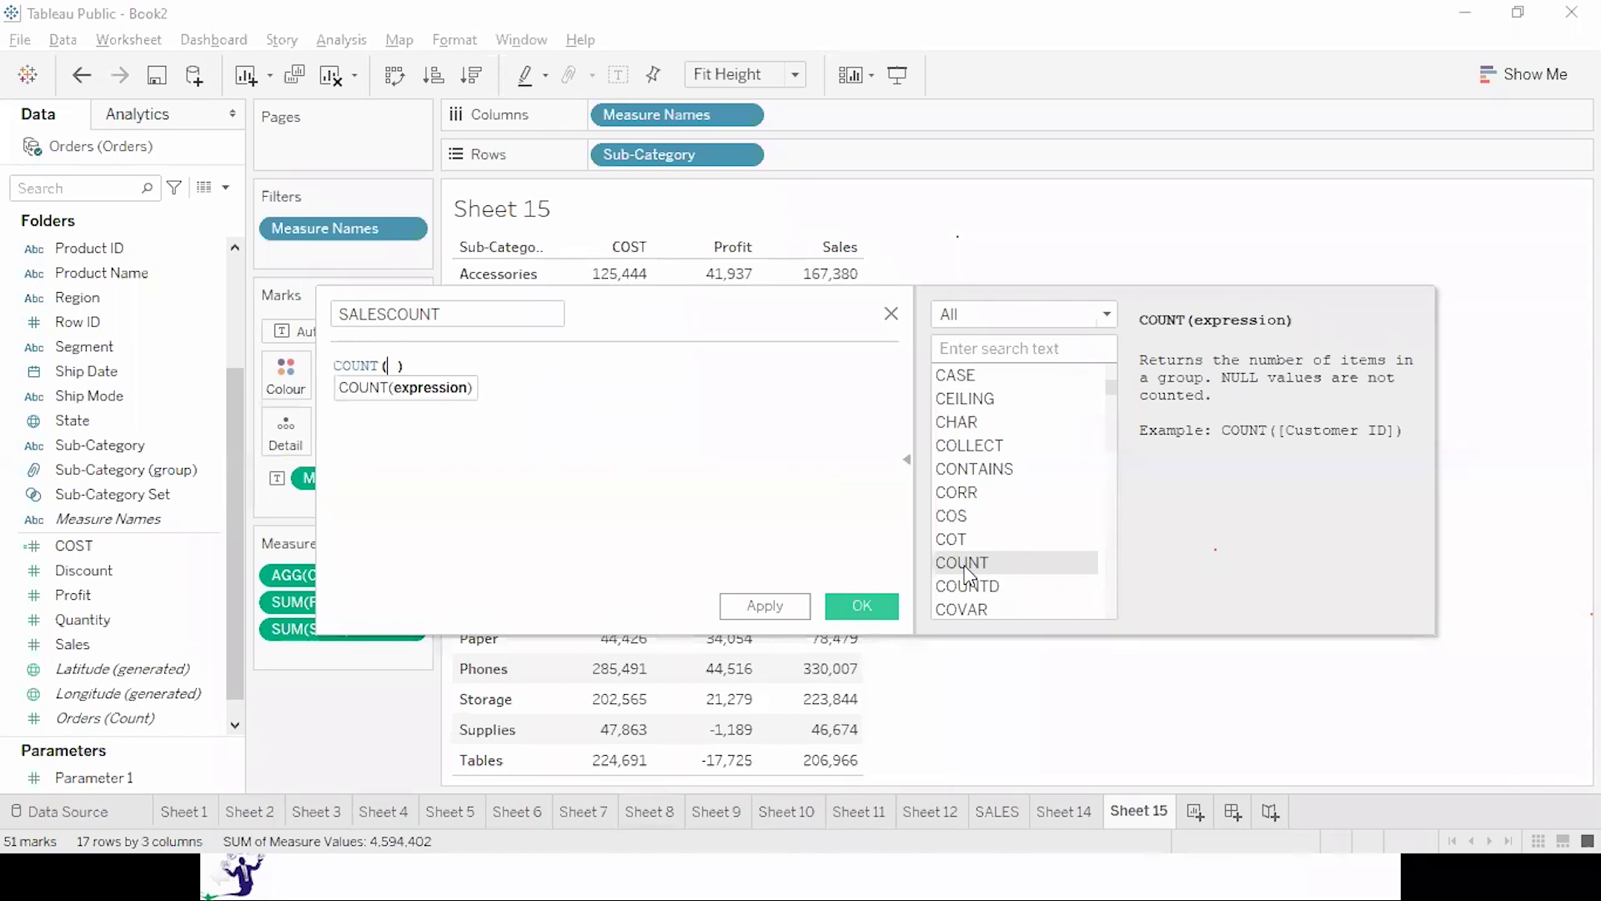
{"action": "type", "text": "SA"}
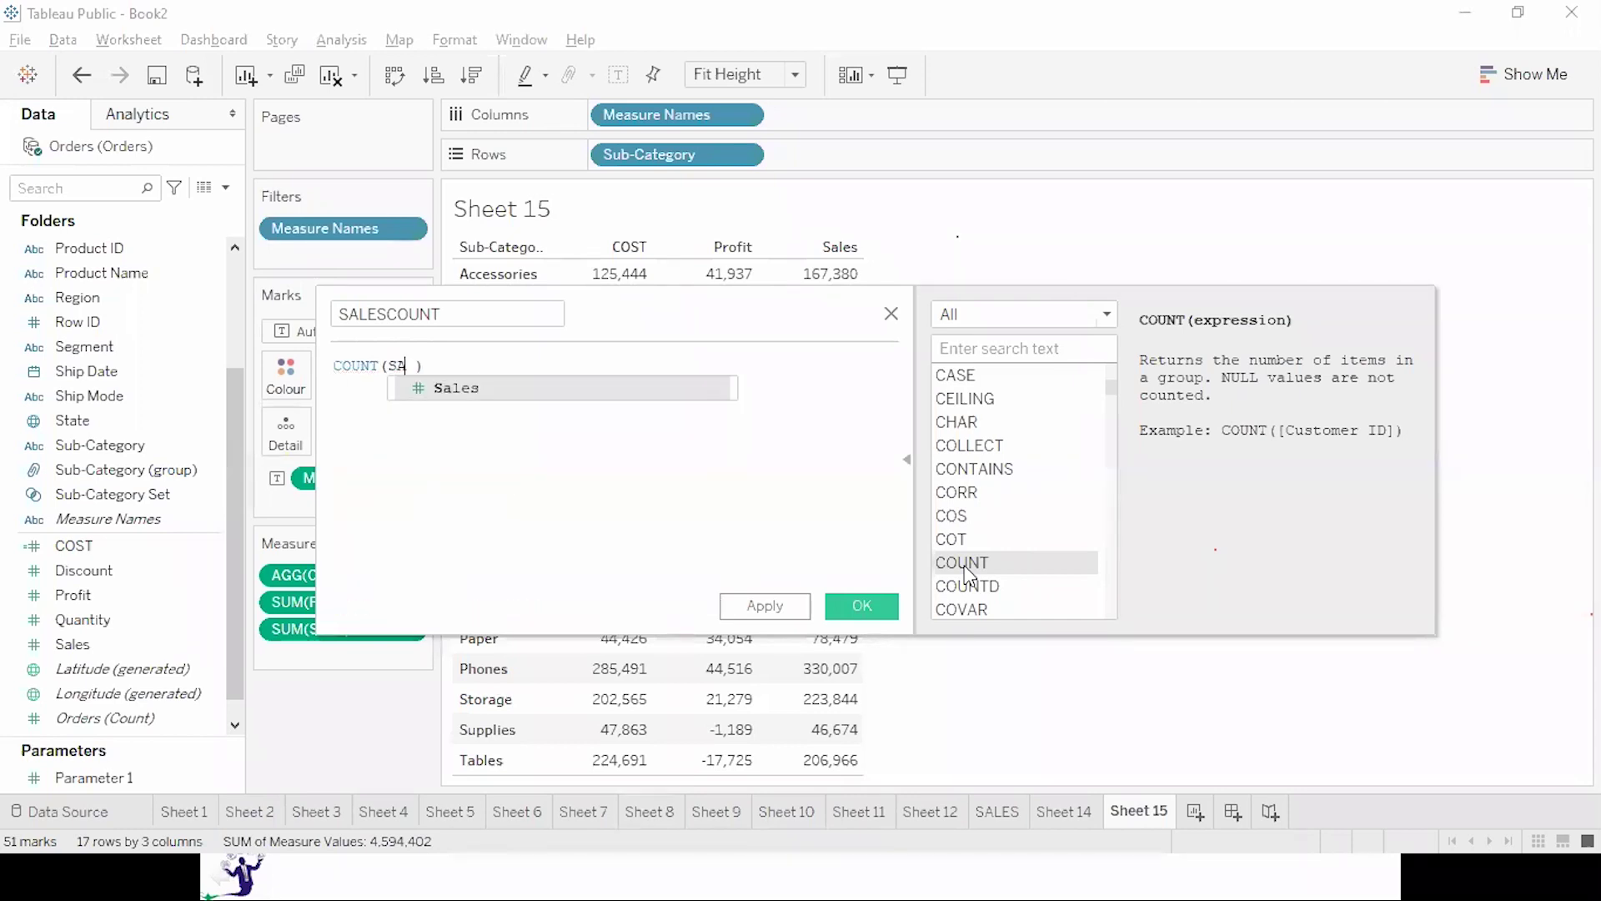
{"action": "key", "text": "Return"}
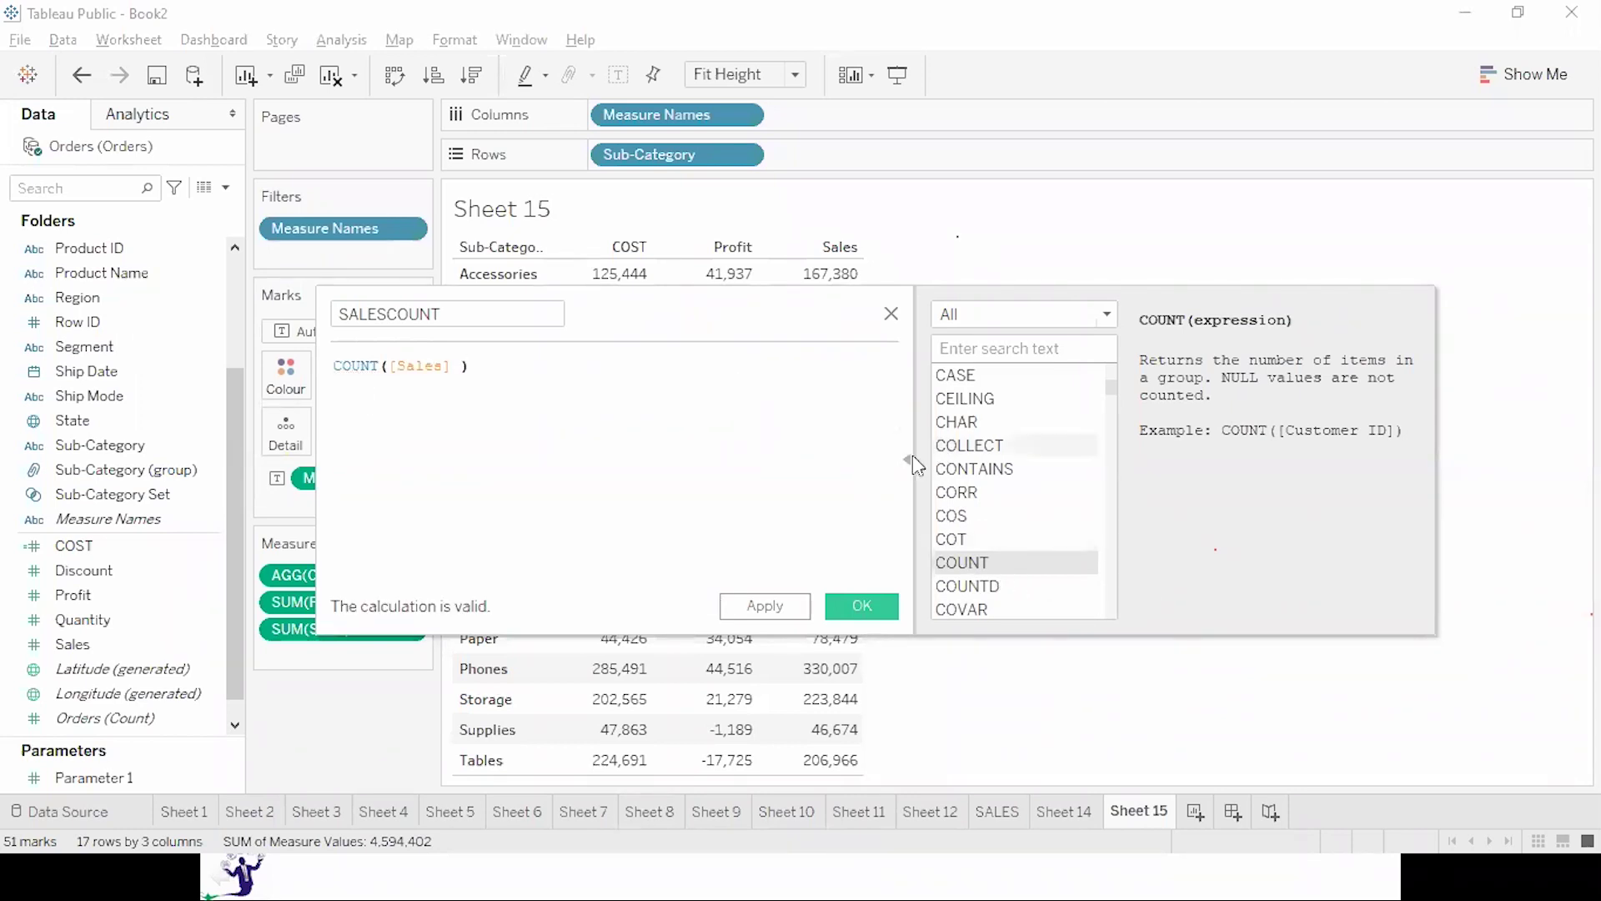
{"action": "left_click", "coordinate": [908, 460]}
{"action": "left_click", "coordinate": [869, 605]}
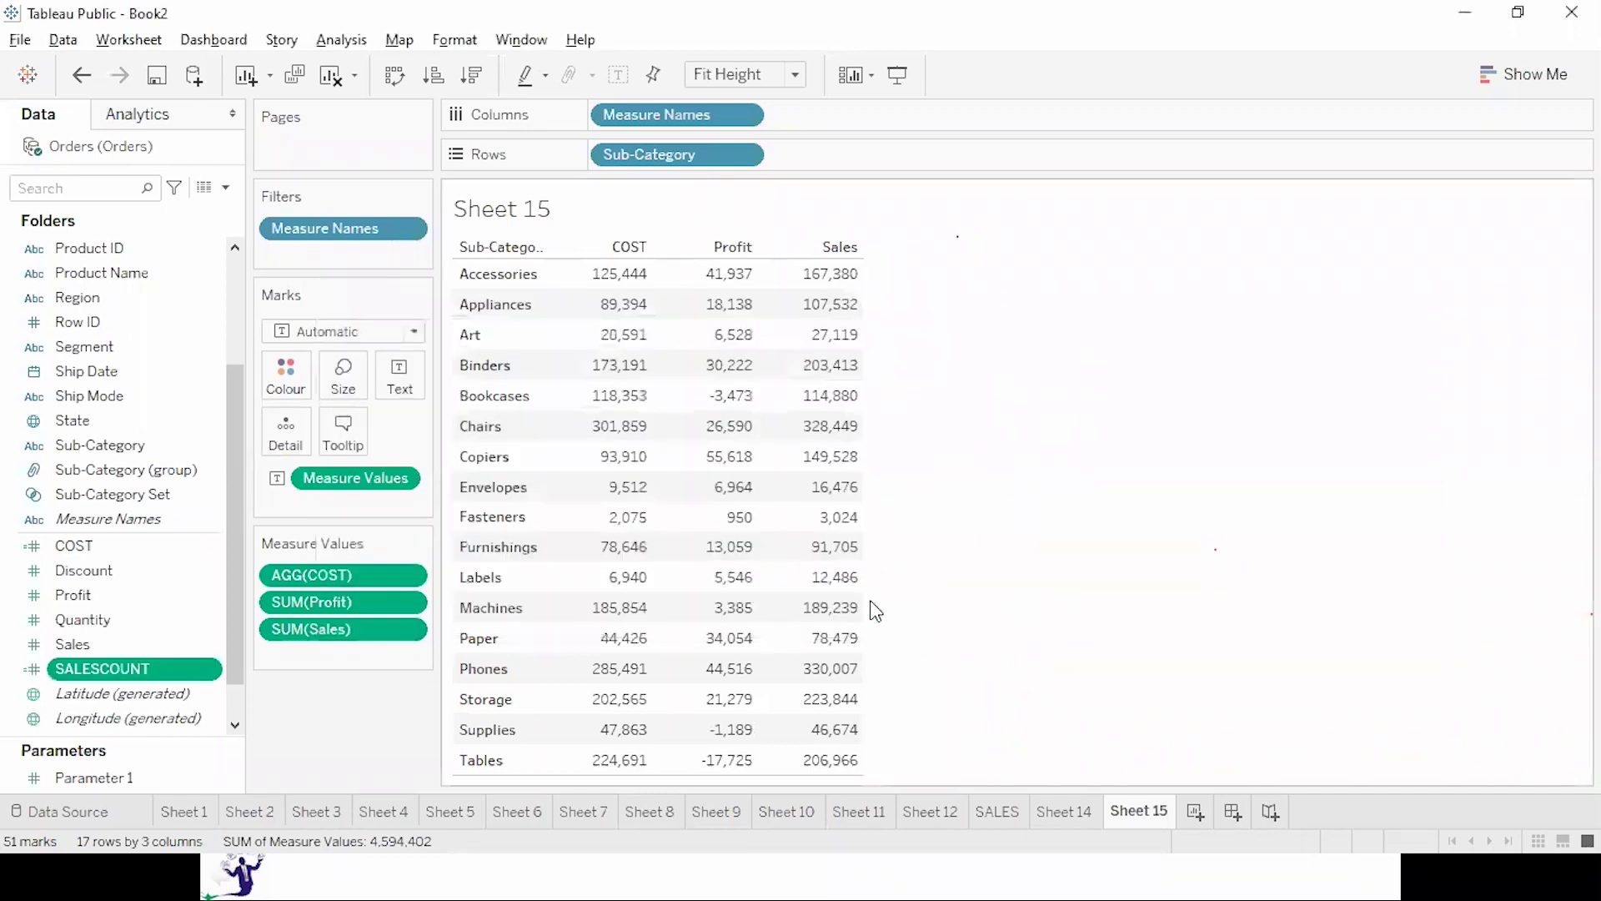
Add SALESCOUNT to the sub-category table and compare its values with the Sales column.
{"action": "double_click", "coordinate": [132, 675]}
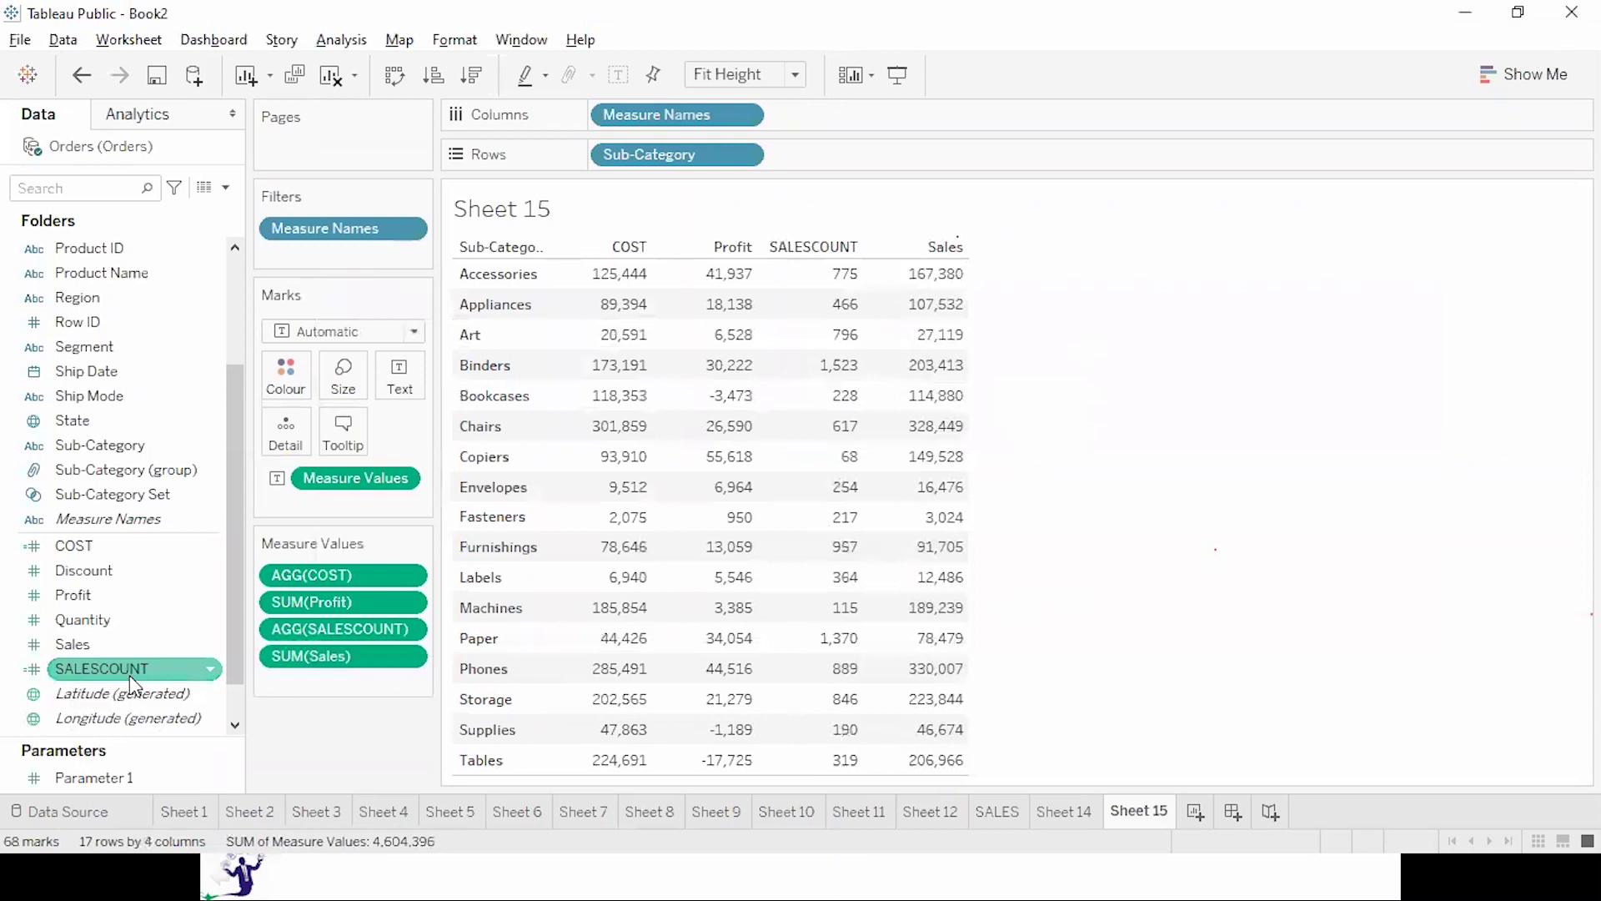
{"action": "mouse_move", "coordinate": [811, 284]}
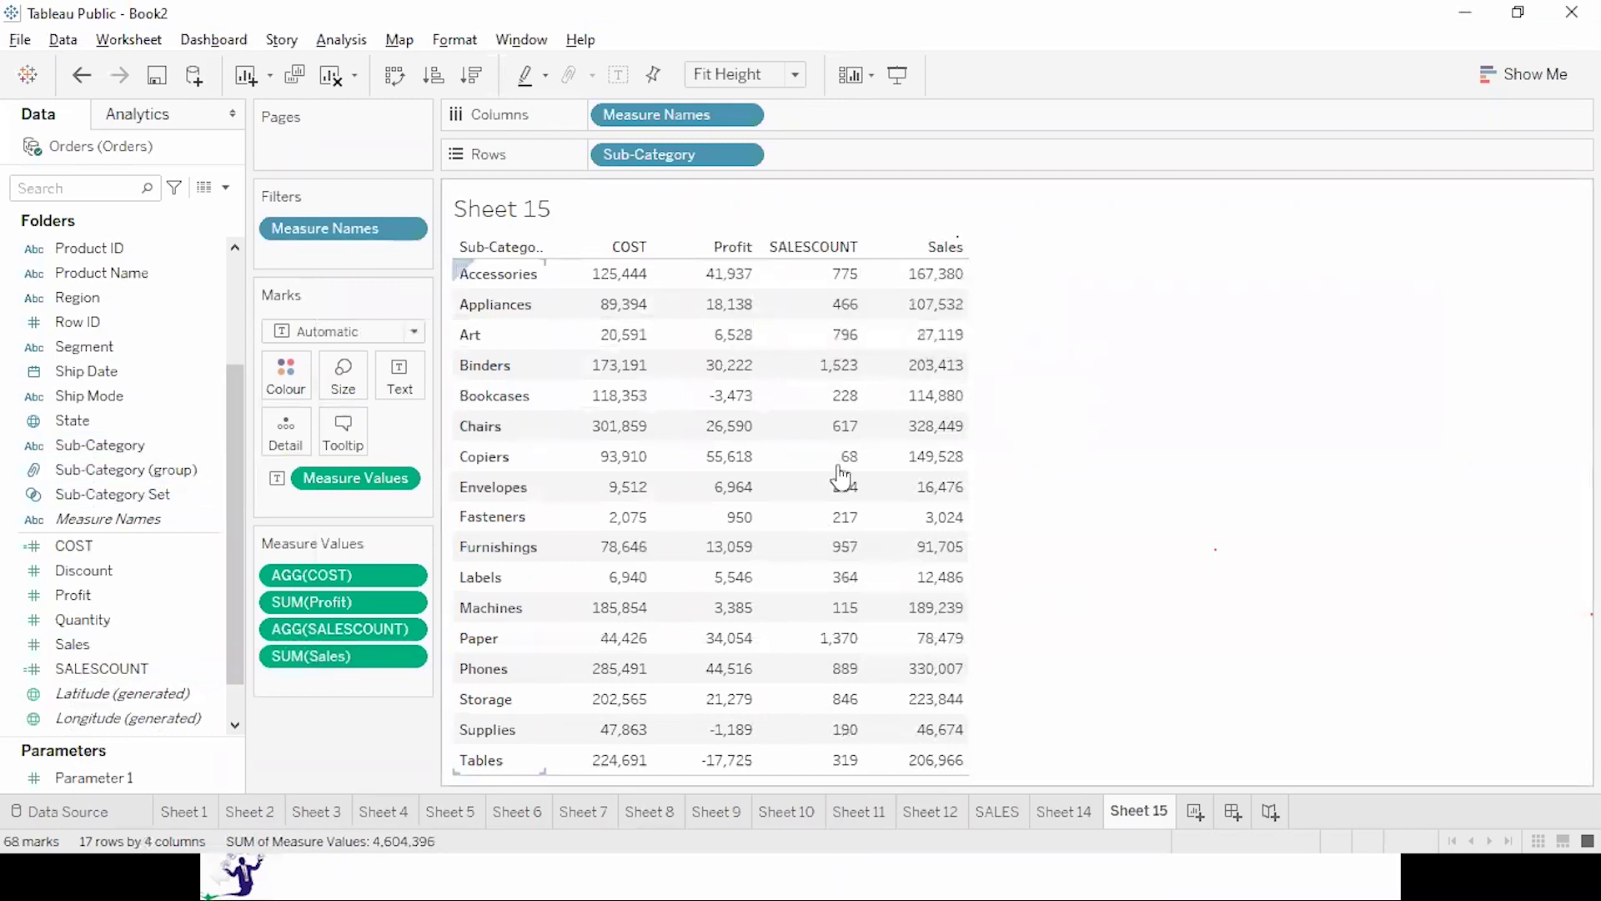
{"action": "mouse_move", "coordinate": [867, 282]}
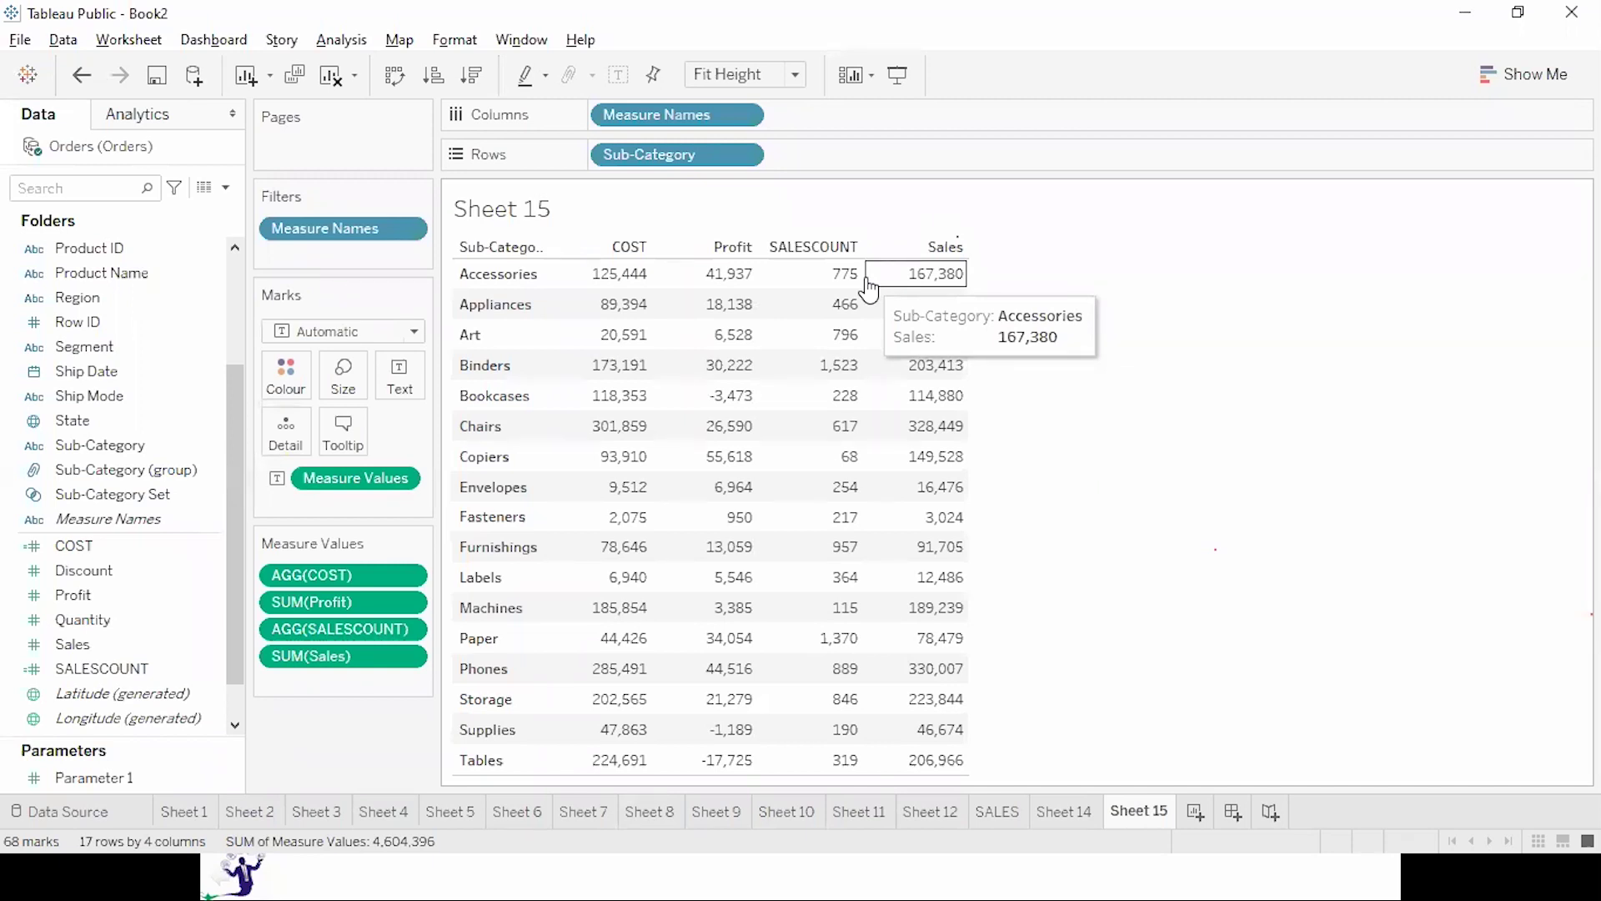
Start another calculated field and name it AVGSAL.
{"action": "left_click", "coordinate": [229, 187]}
{"action": "left_click", "coordinate": [199, 212]}
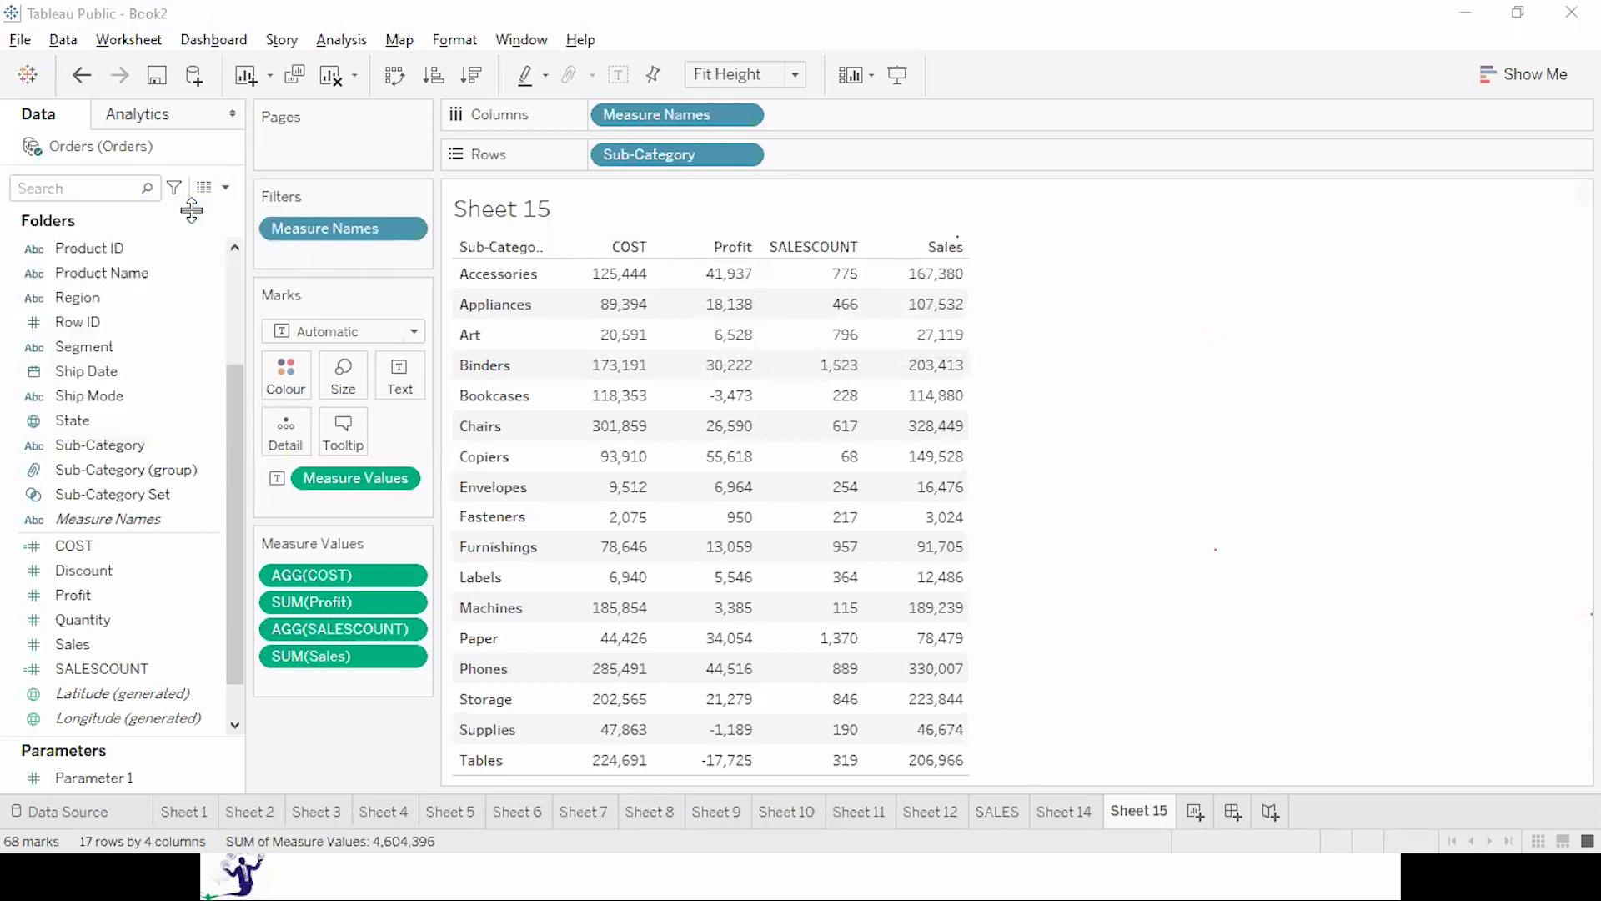
{"action": "type", "text": "AVGSAL"}
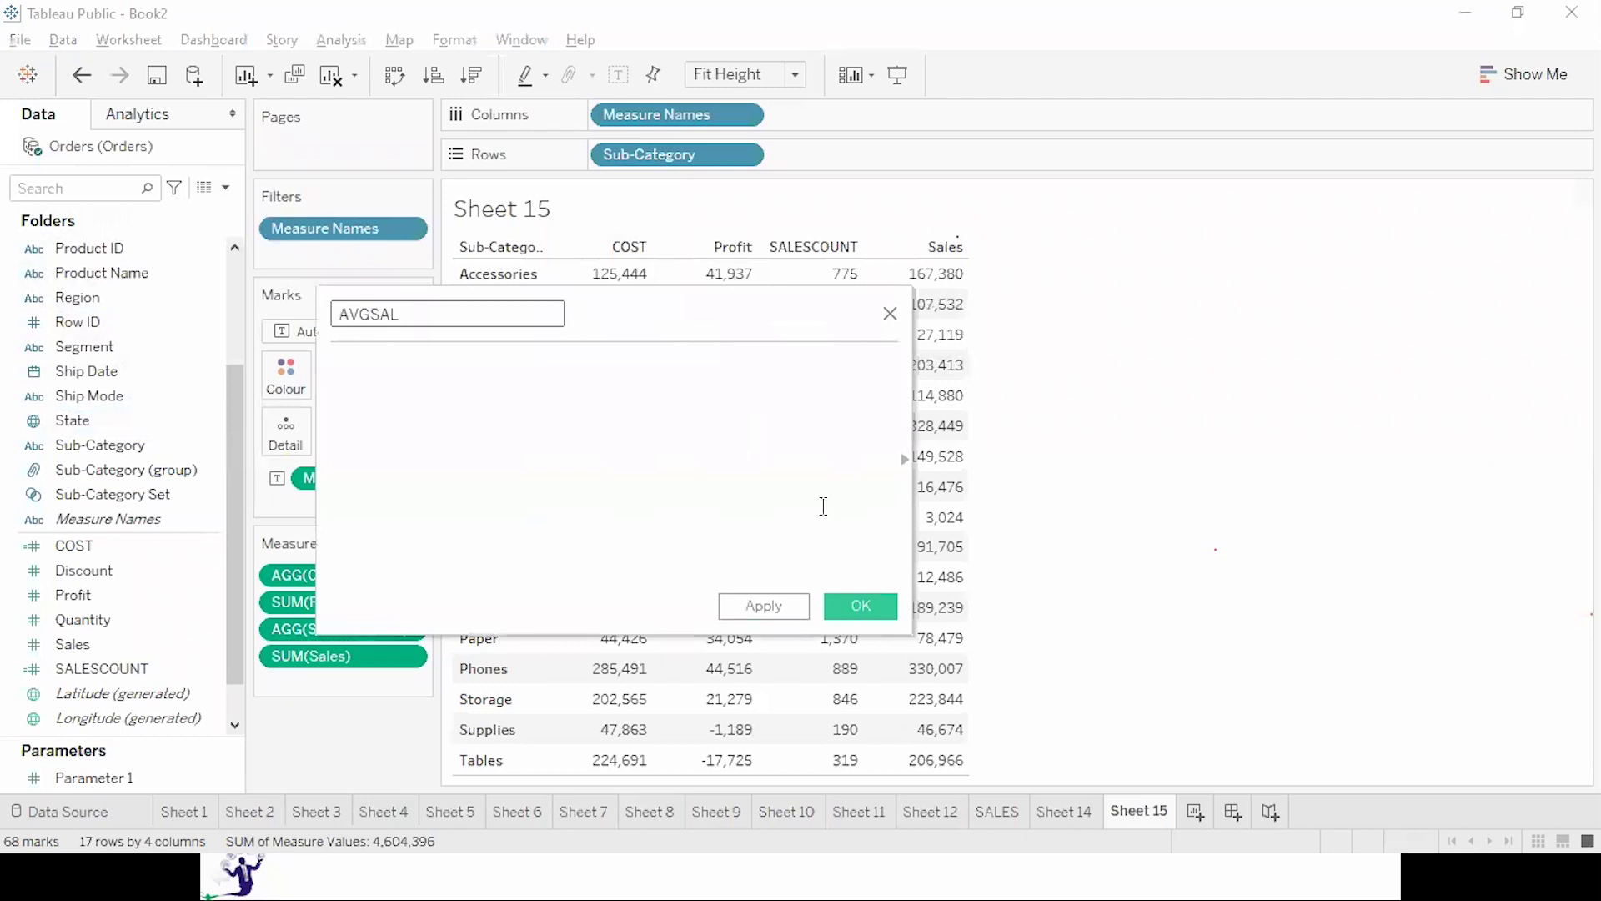
{"action": "left_click", "coordinate": [657, 392]}
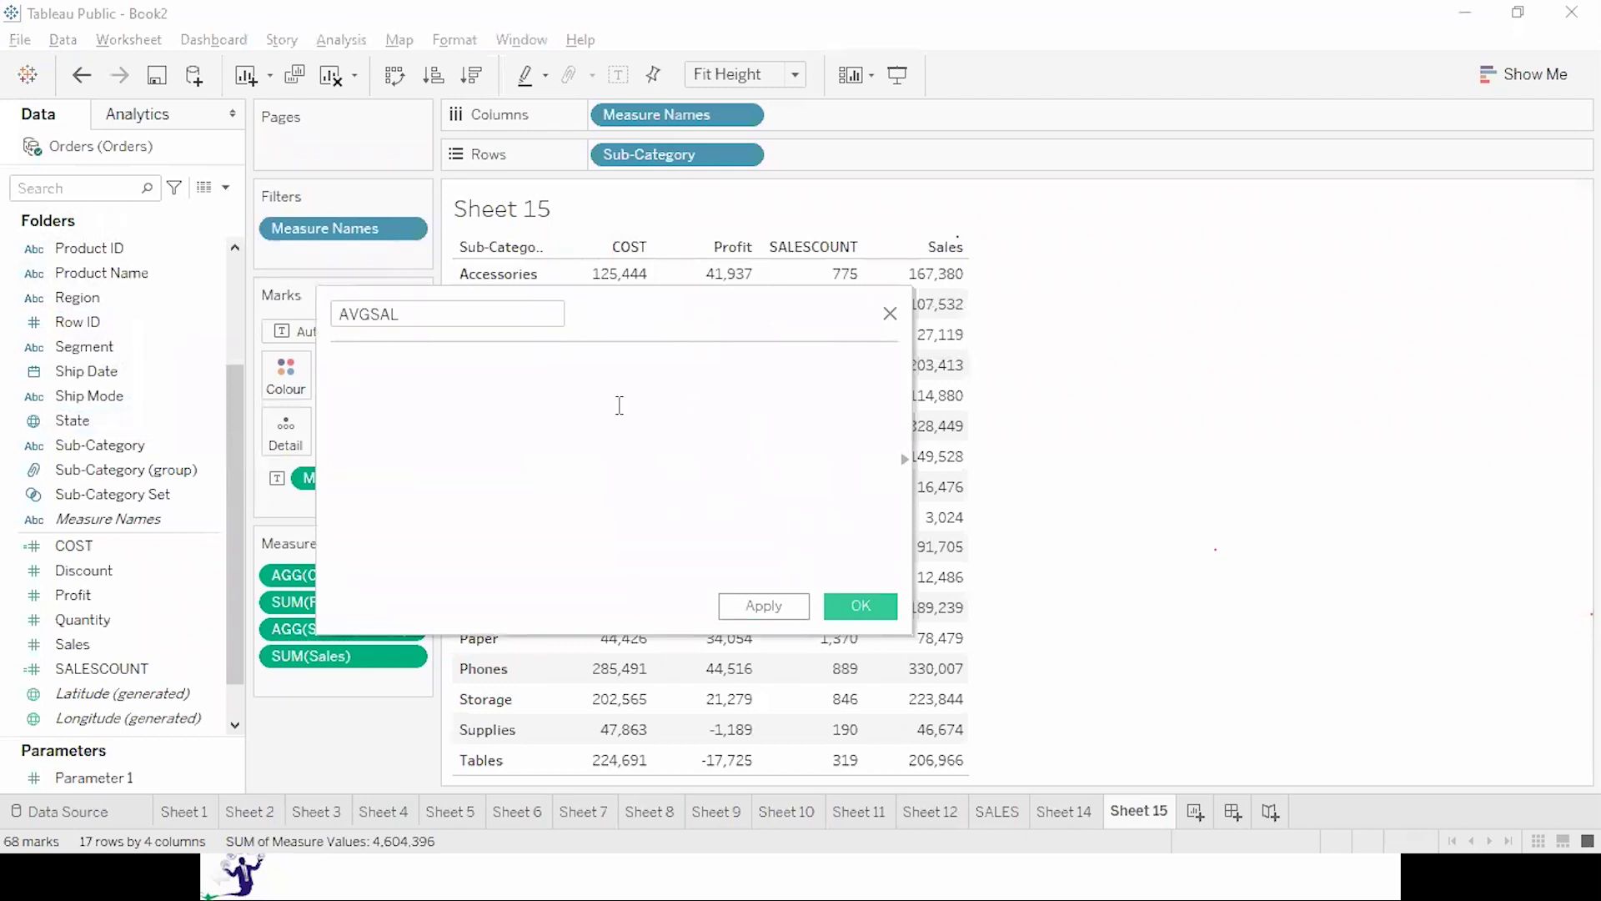
Define AVGSAL as SUM([Sales])/[SALESCOUNT] and add the saved field to the sub-category table.
{"action": "type", "text": "SU"}
{"action": "key", "text": "Down"}
{"action": "key", "text": "Down"}
{"action": "key", "text": "Down"}
{"action": "key", "text": "Return"}
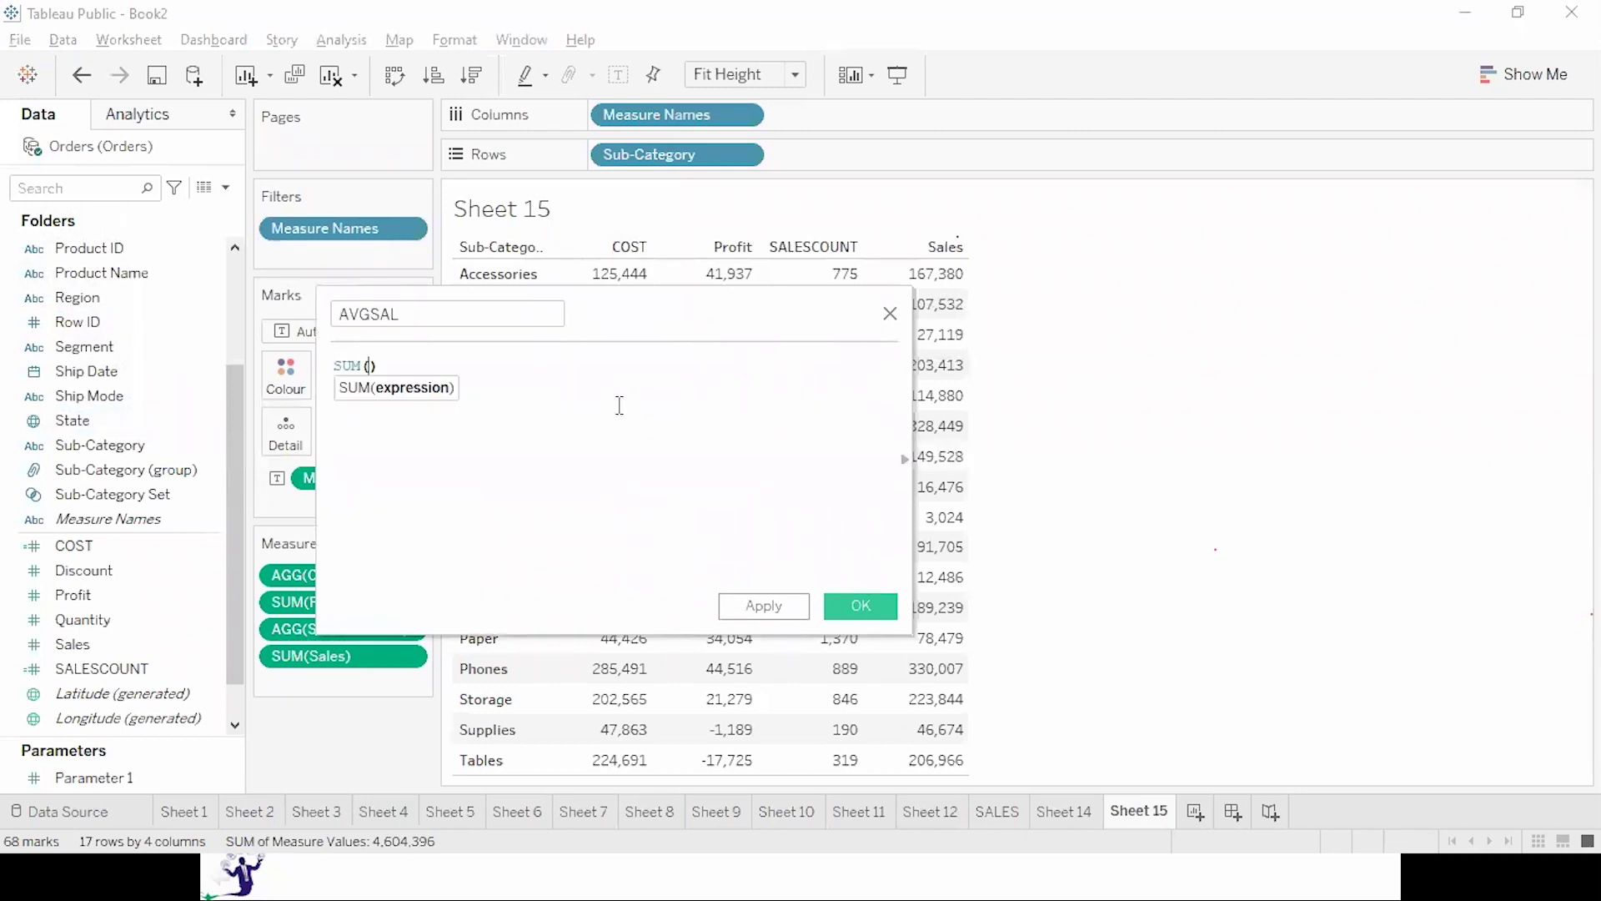
{"action": "type", "text": "SA"}
{"action": "key", "text": "Return"}
{"action": "key", "text": "End"}
{"action": "type", "text": "/SAL"}
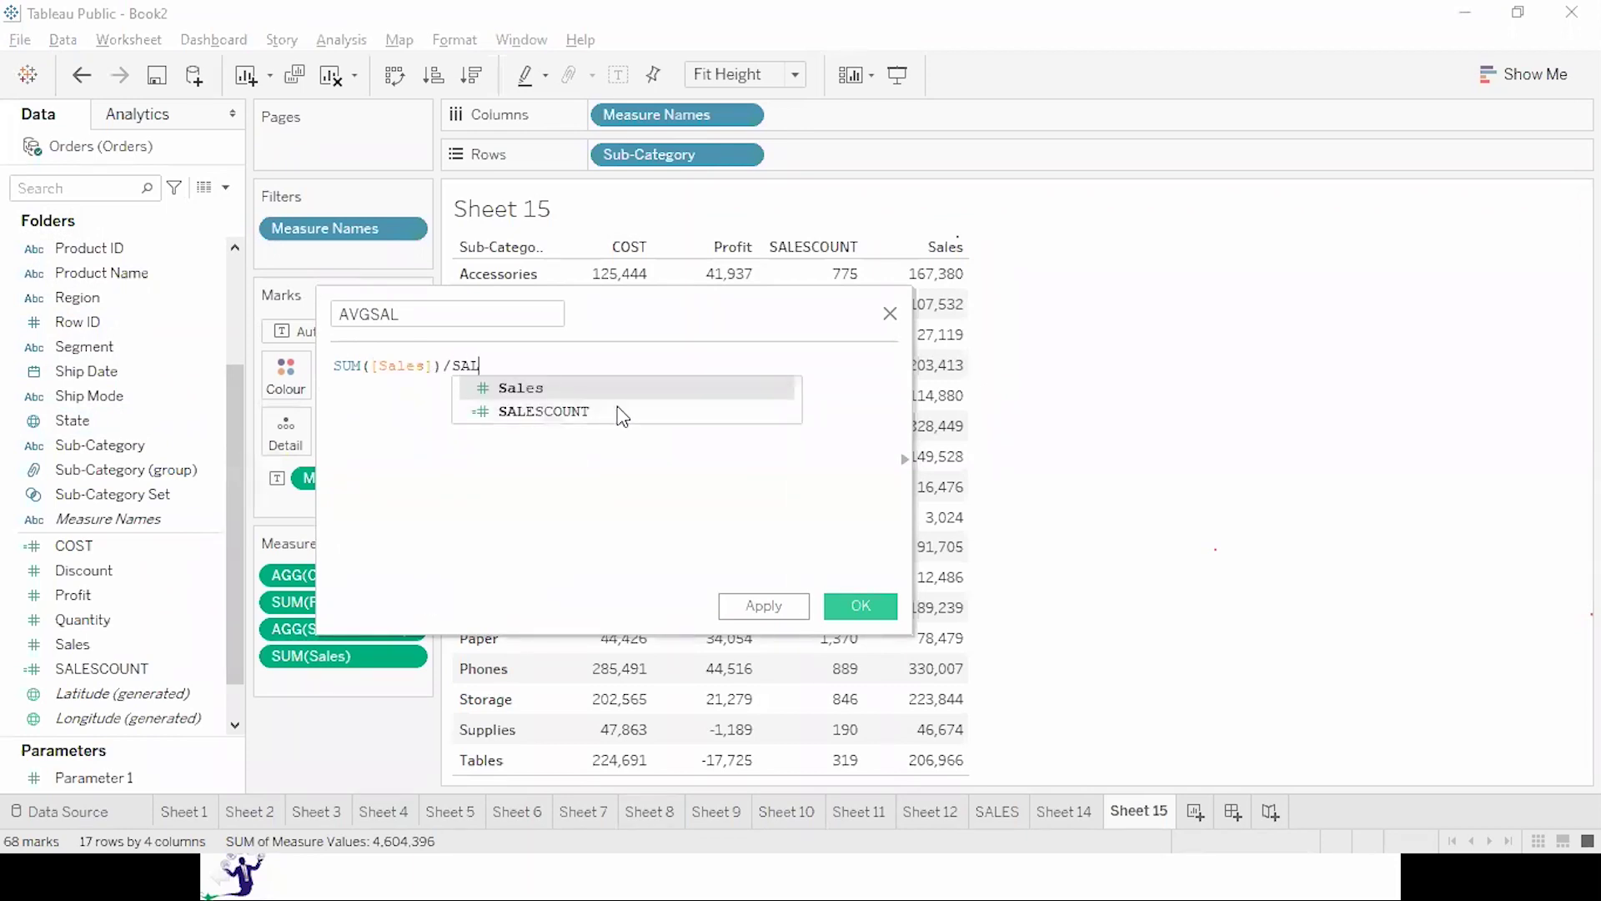
{"action": "double_click", "coordinate": [617, 413]}
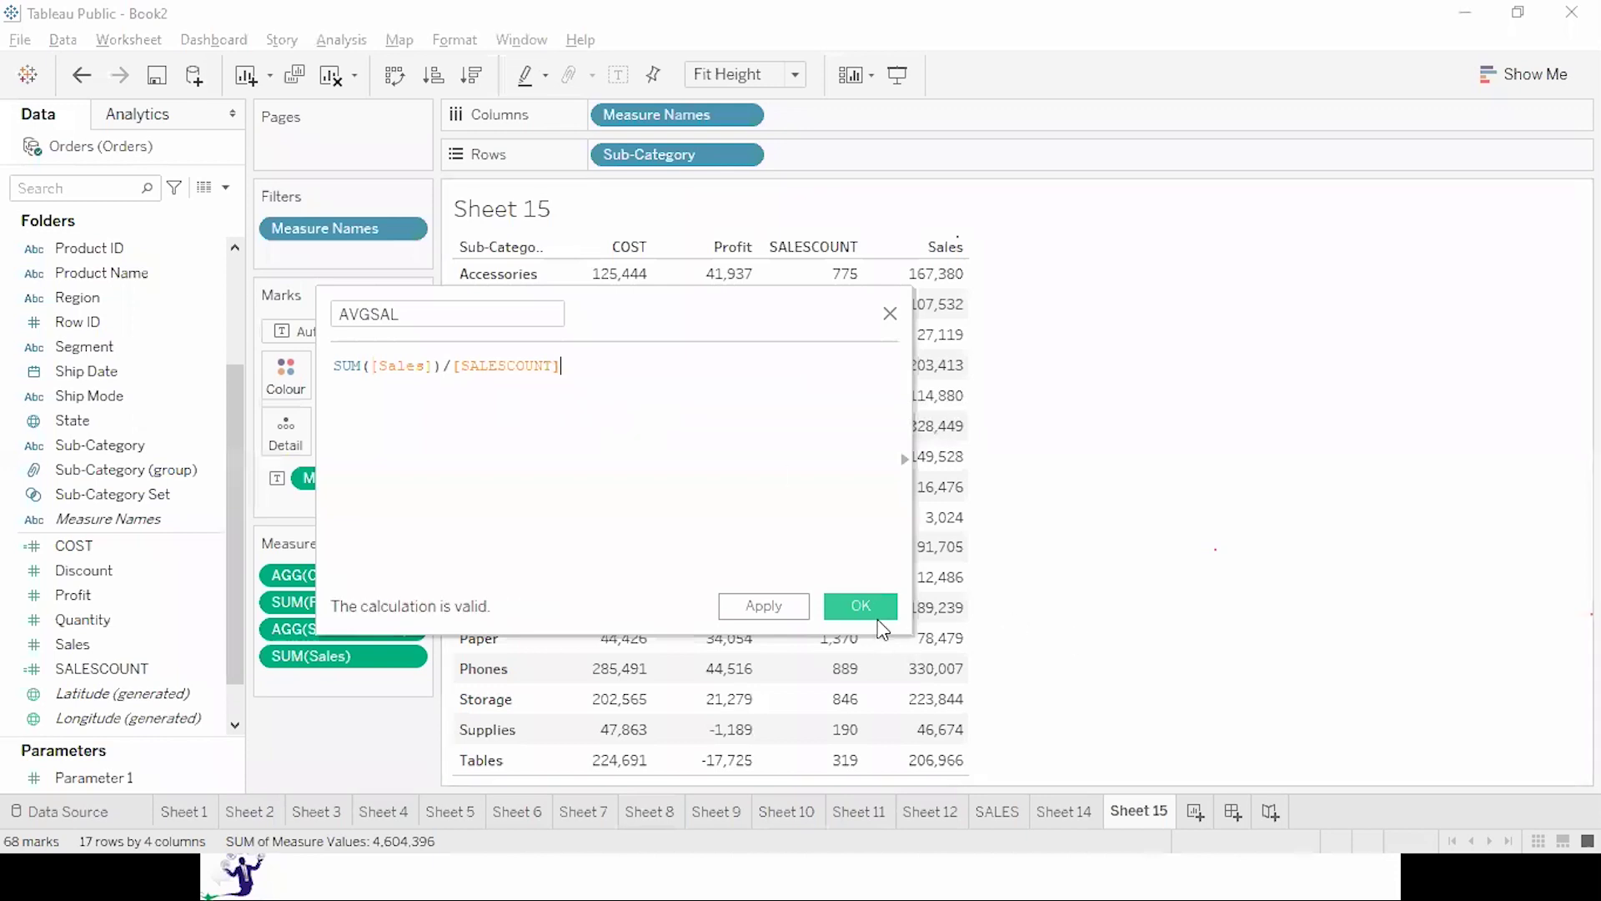
{"action": "left_click", "coordinate": [859, 606]}
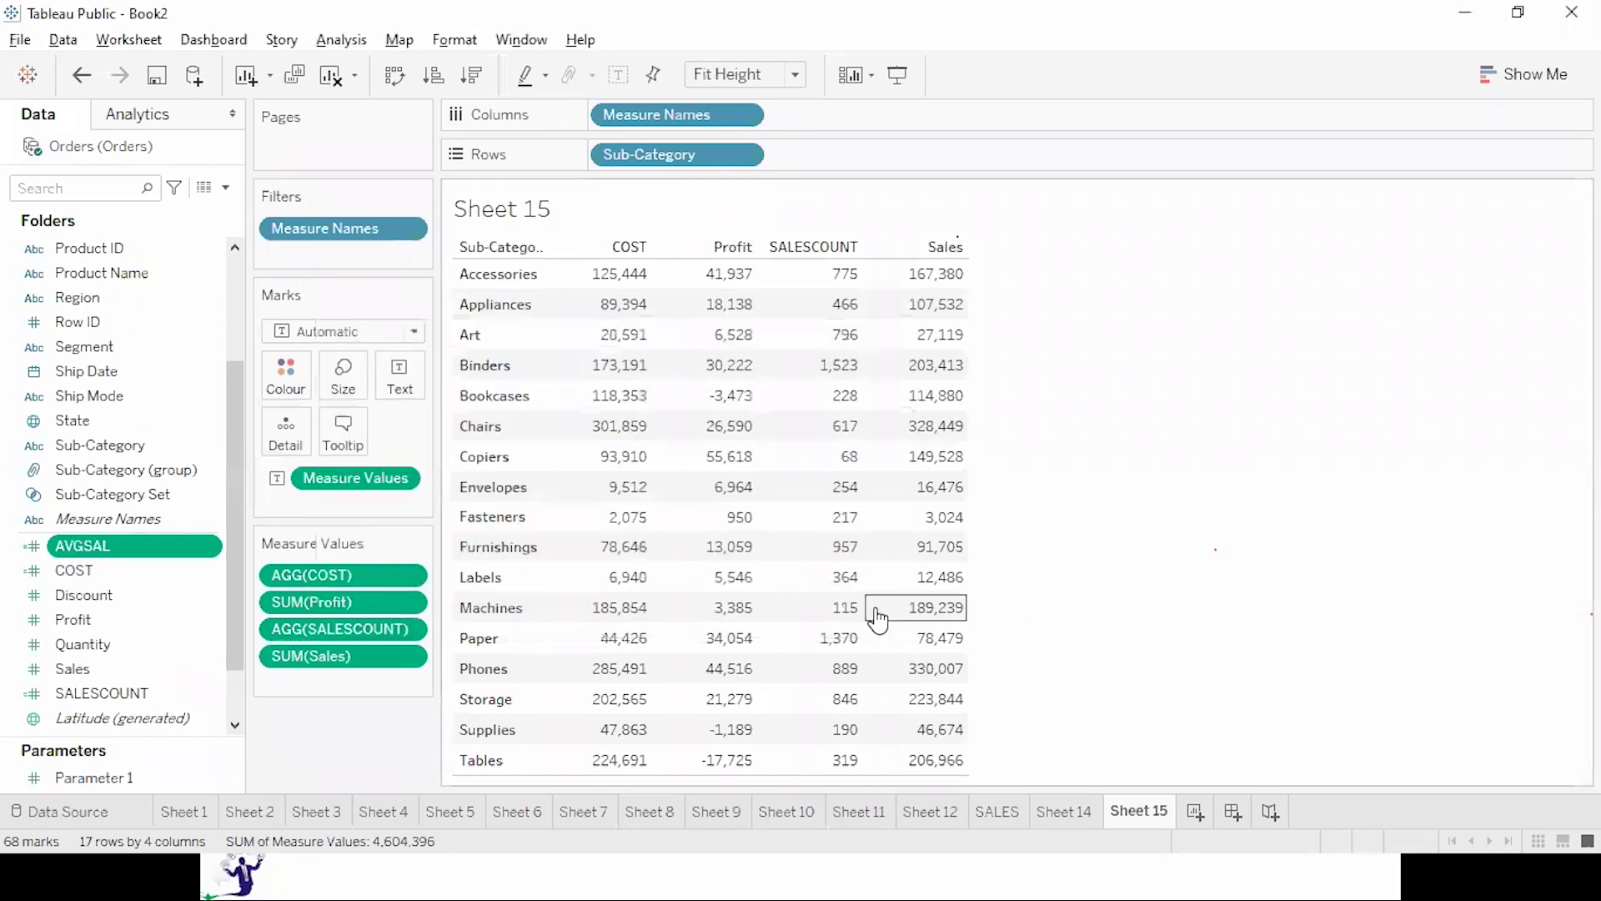
{"action": "double_click", "coordinate": [124, 547]}
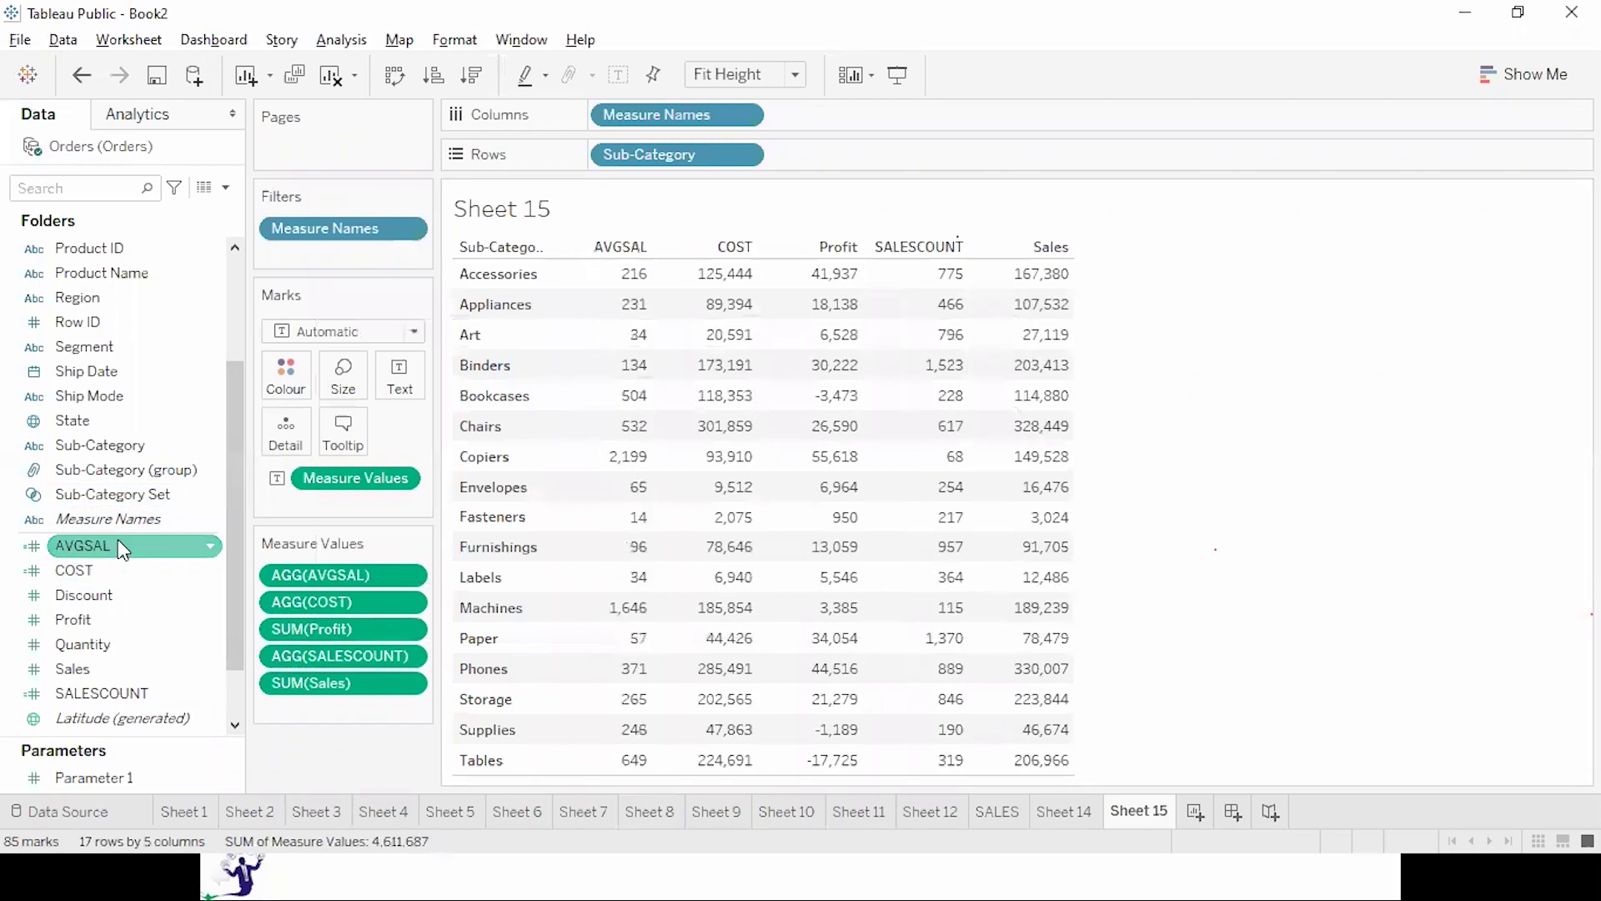